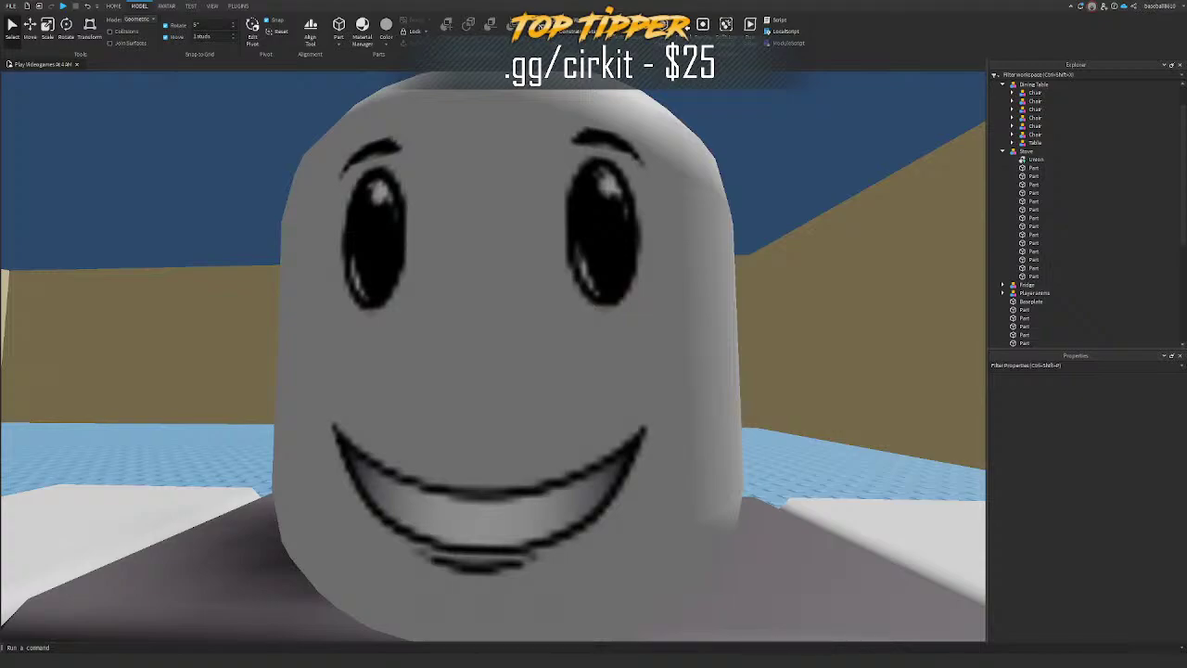
Step: Collapse the chair and the Dining Table model in the object tree, and focus on the Stove's union
right_drag(675, 439, 622, 408)
key(e)
key(w)
click(630, 399)
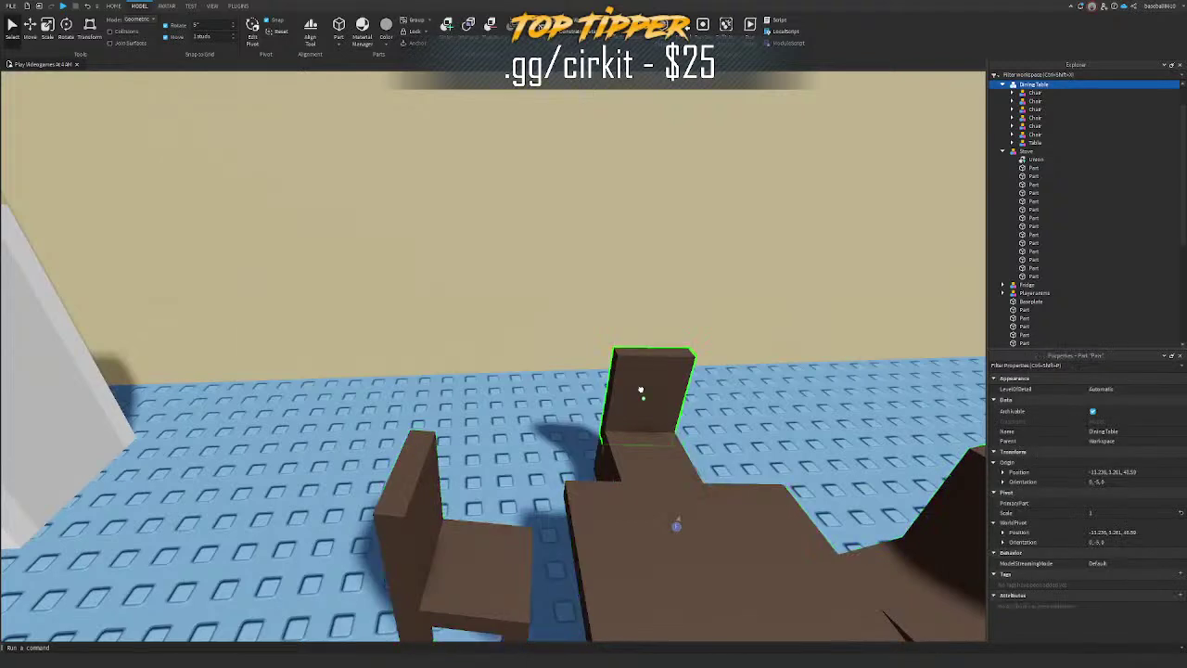
click(1036, 136)
right_click(1037, 137)
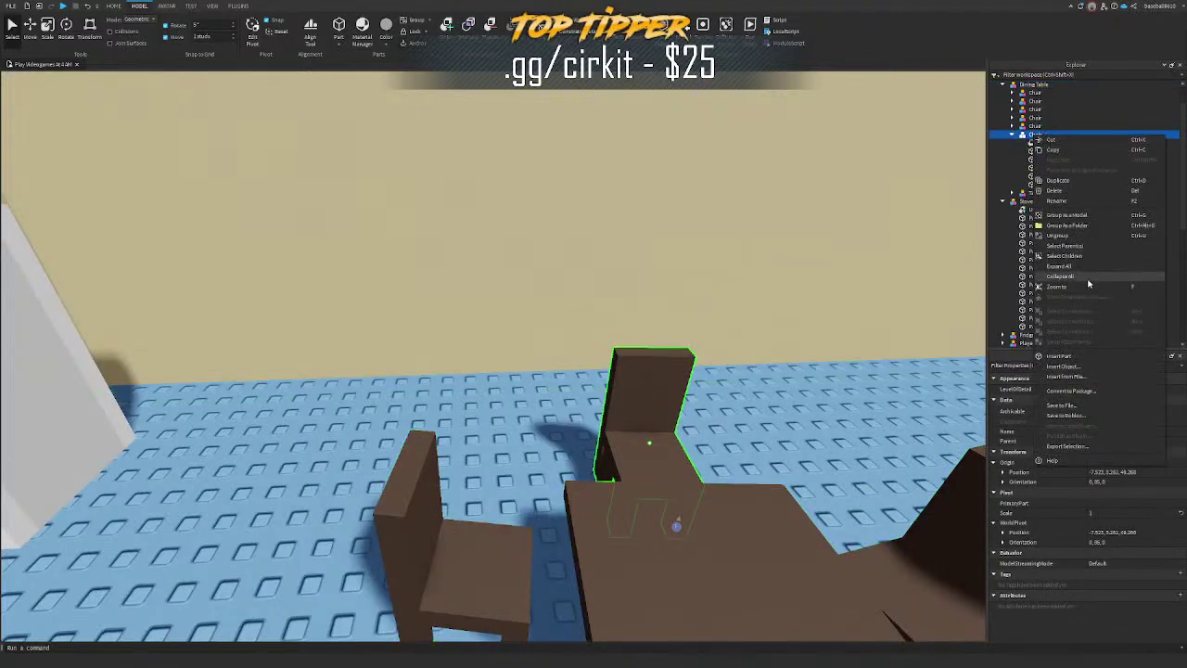
click(1012, 136)
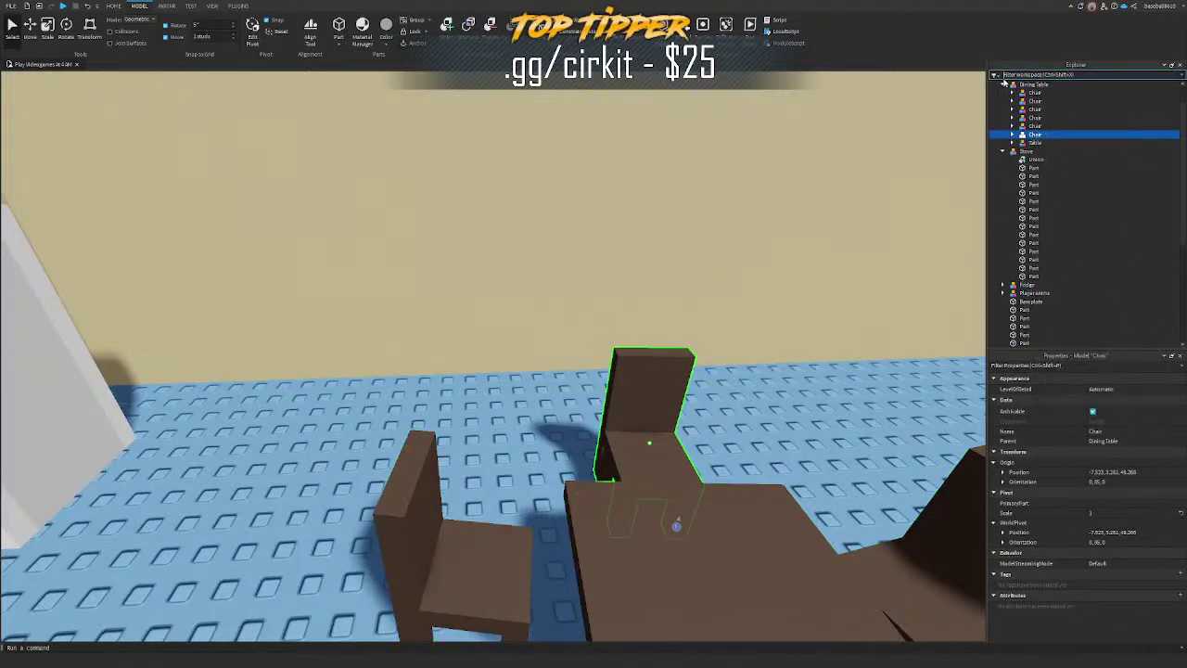
click(1002, 84)
click(1034, 100)
key(f)
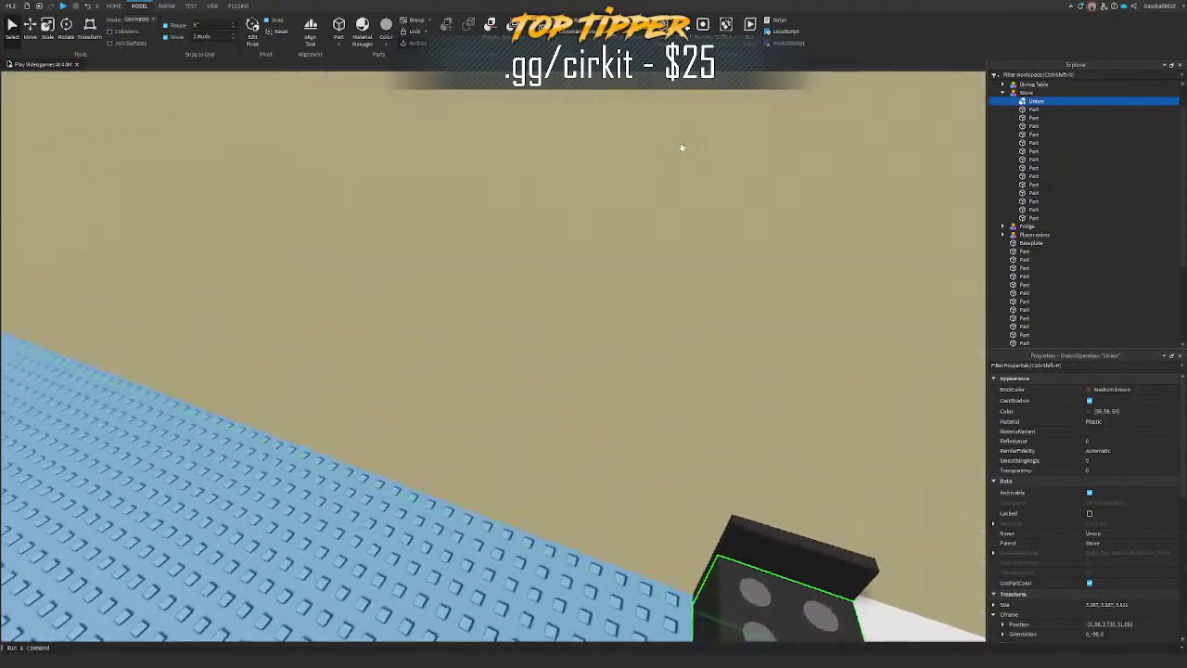
Step: Duplicate the long outer wall and move the copy into the room
scroll(686, 149, up, 5)
click(690, 153)
right_drag(689, 153, 789, 223)
click(691, 156)
key(ctrl+2)
key(ctrl+d)
drag(413, 290, 792, 399)
key(w)
right_drag(791, 400, 792, 399)
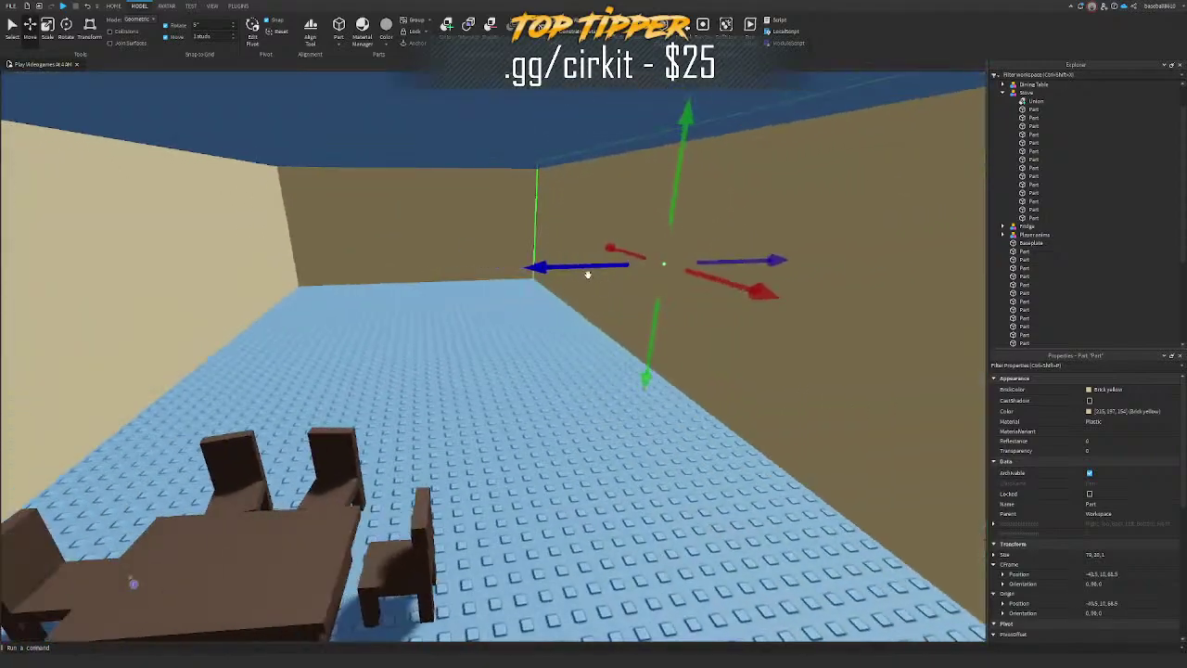
Step: Shorten the copied wall lengthwise into a short interior partition
key(ctrl+z)
key(ctrl+y)
key(ctrl+3)
key(a)
right_drag(587, 269, 586, 270)
drag(252, 270, 392, 294)
right_drag(392, 294, 392, 294)
key(w)
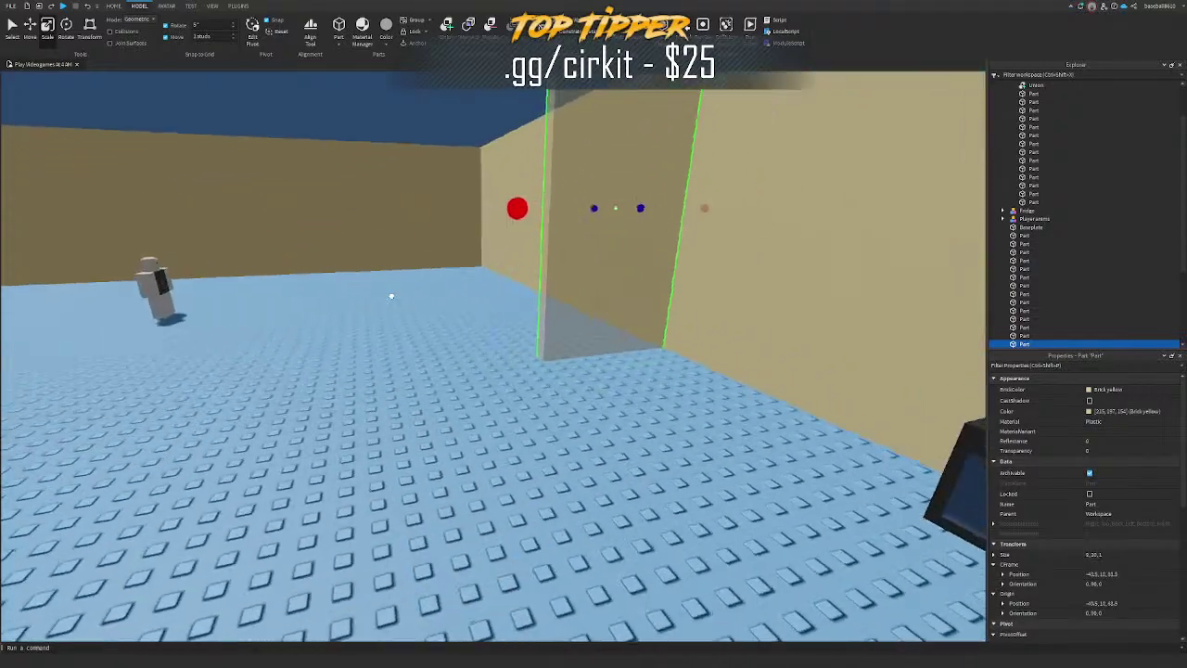
drag(392, 294, 190, 312)
key(s)
Step: Move the short partition across the house to the stove side of the kitchen
key(ctrl+2)
drag(688, 244, 680, 244)
key(a)
right_drag(680, 244, 680, 244)
key(w)
drag(660, 298, 626, 303)
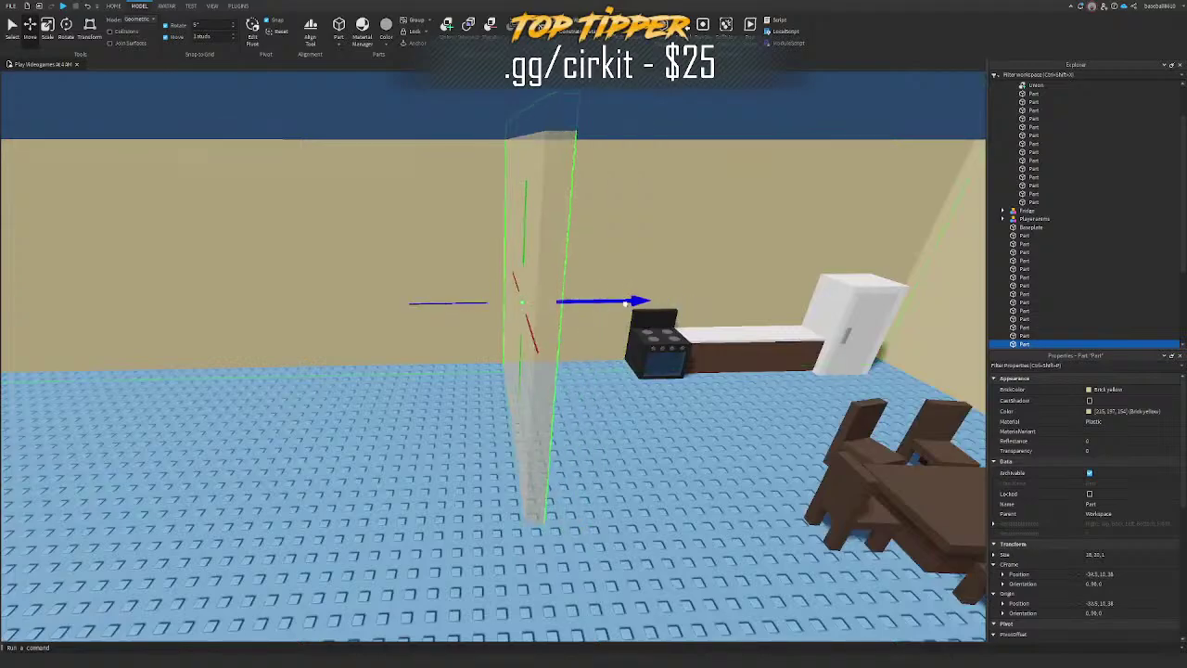
Step: Lengthen the partition beside the stove to about 30 studs, running out from the outer wall
key(s)
right_drag(625, 304, 625, 304)
key(a)
key(ctrl+3)
drag(805, 243, 553, 273)
key(s)
right_drag(554, 272, 554, 273)
drag(554, 273, 554, 274)
key(a)
right_drag(553, 273, 555, 275)
key(w)
drag(554, 275, 534, 374)
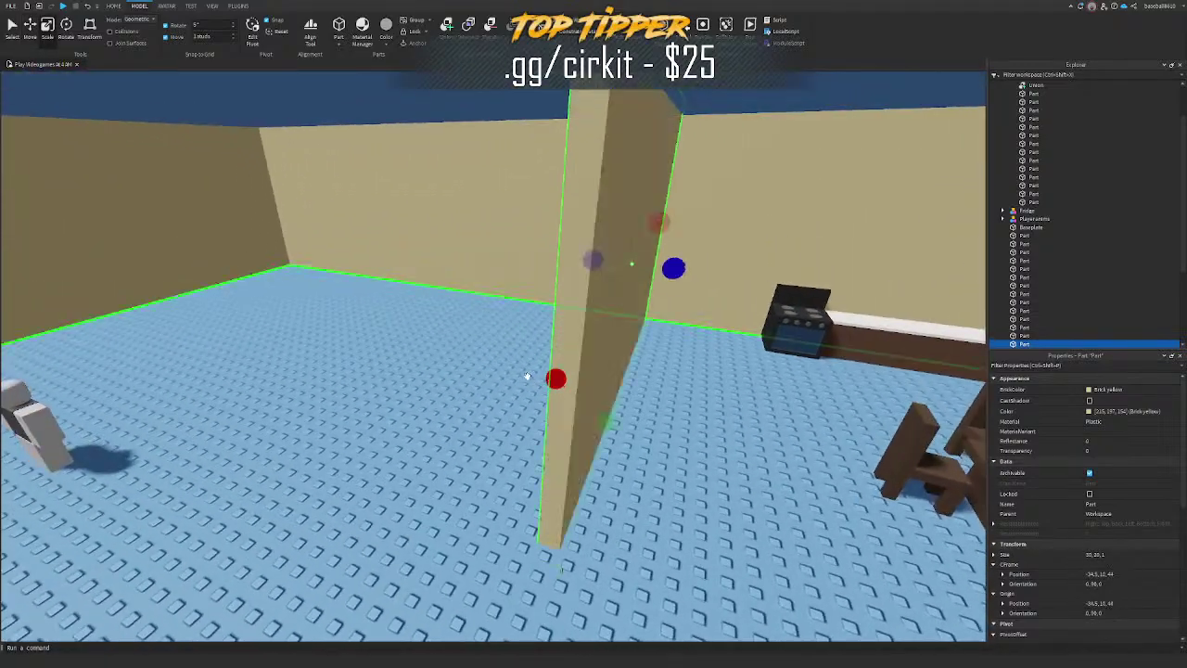
Step: Duplicate the 30-stud partition and place the copy parallel to it, farther from the kitchen, forming a side room
right_drag(526, 376, 558, 348)
right_drag(647, 306, 647, 308)
key(a)
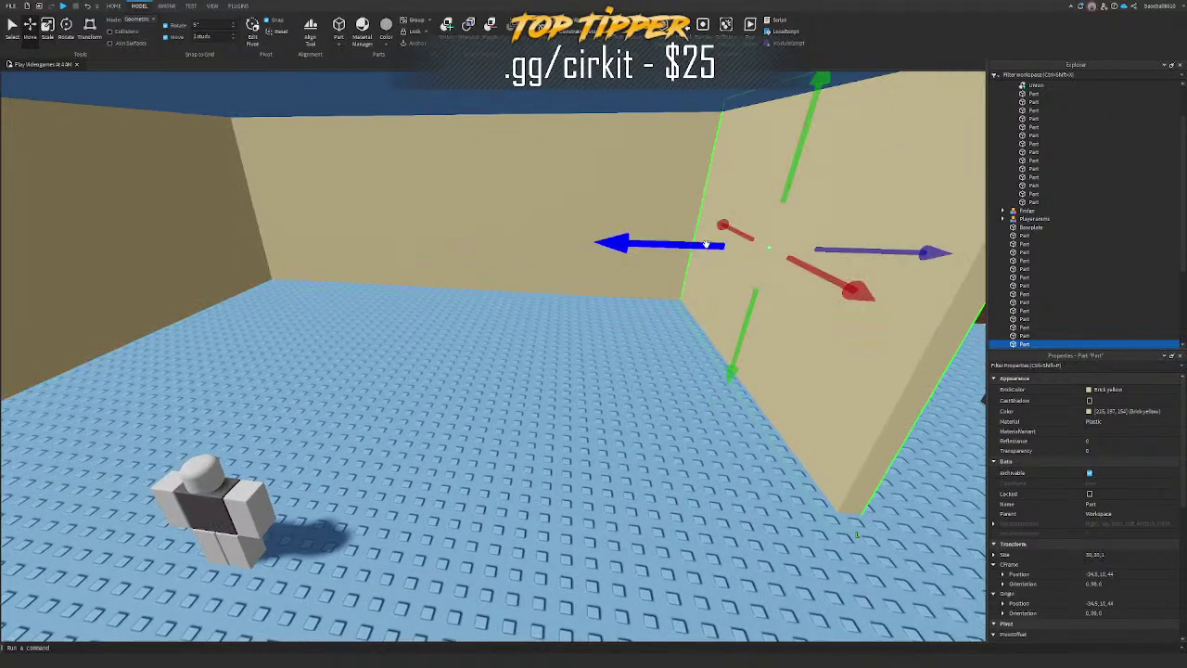
key(ctrl+d)
key(a)
drag(705, 244, 450, 251)
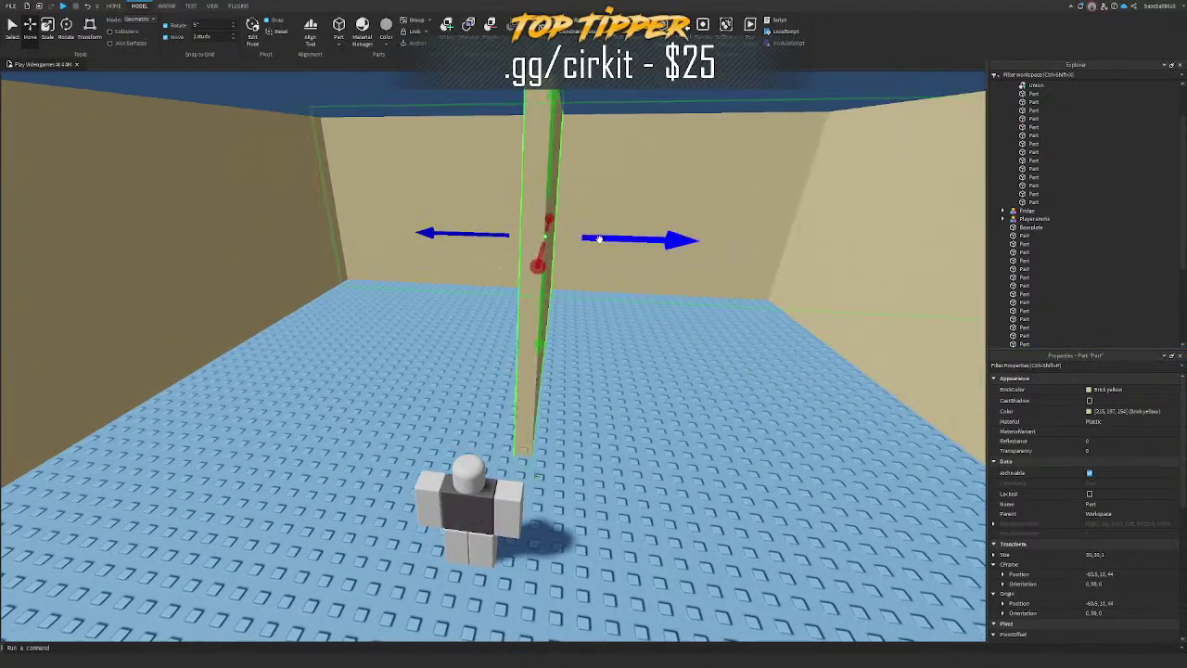
drag(599, 239, 610, 239)
right_drag(610, 239, 620, 237)
drag(463, 229, 442, 235)
Step: Place another partition copy against the opposite outer wall, across from the kitchen partition
key(a)
right_drag(443, 236, 444, 238)
key(a)
click(444, 242)
key(d)
click(555, 260)
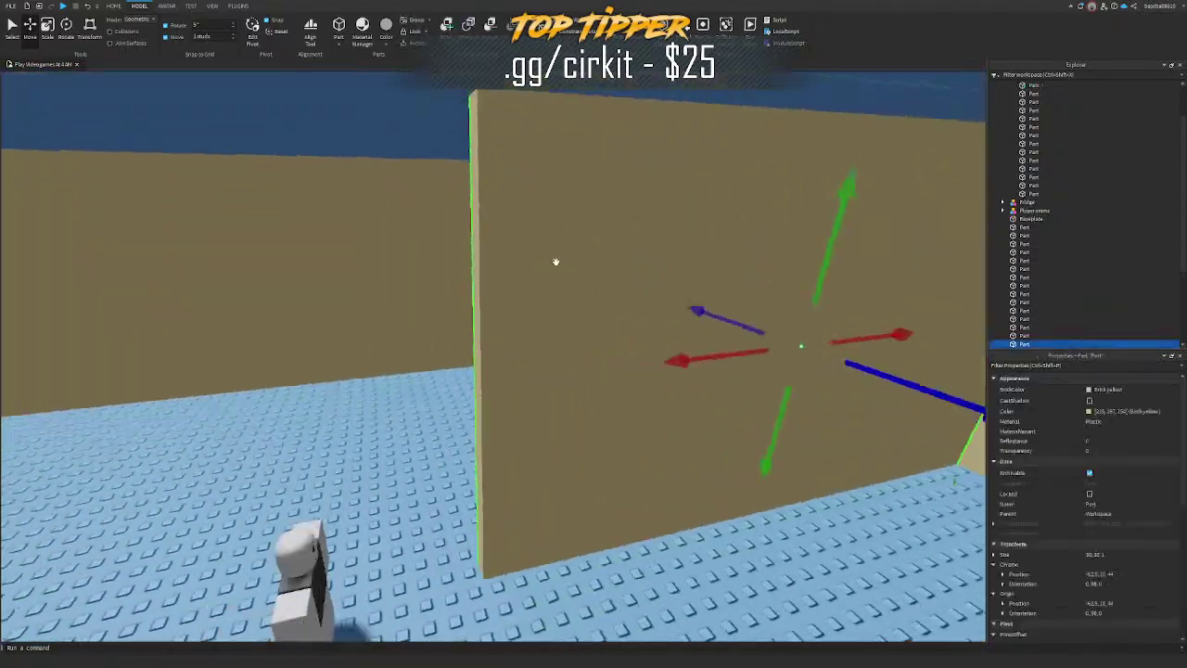
key(a)
right_drag(554, 261, 566, 249)
key(w)
click(596, 259)
key(d)
key(w)
key(w)
click(384, 332)
drag(382, 332, 382, 332)
key(a)
right_drag(382, 332, 382, 332)
drag(382, 332, 541, 335)
key(a)
right_drag(540, 335, 599, 321)
Step: Undo the trial resize of the opposite partition and shift the partition sideways
key(ctrl+3)
drag(610, 492, 638, 435)
key(ctrl+z)
key(ctrl+2)
drag(788, 312, 700, 300)
key(ctrl+3)
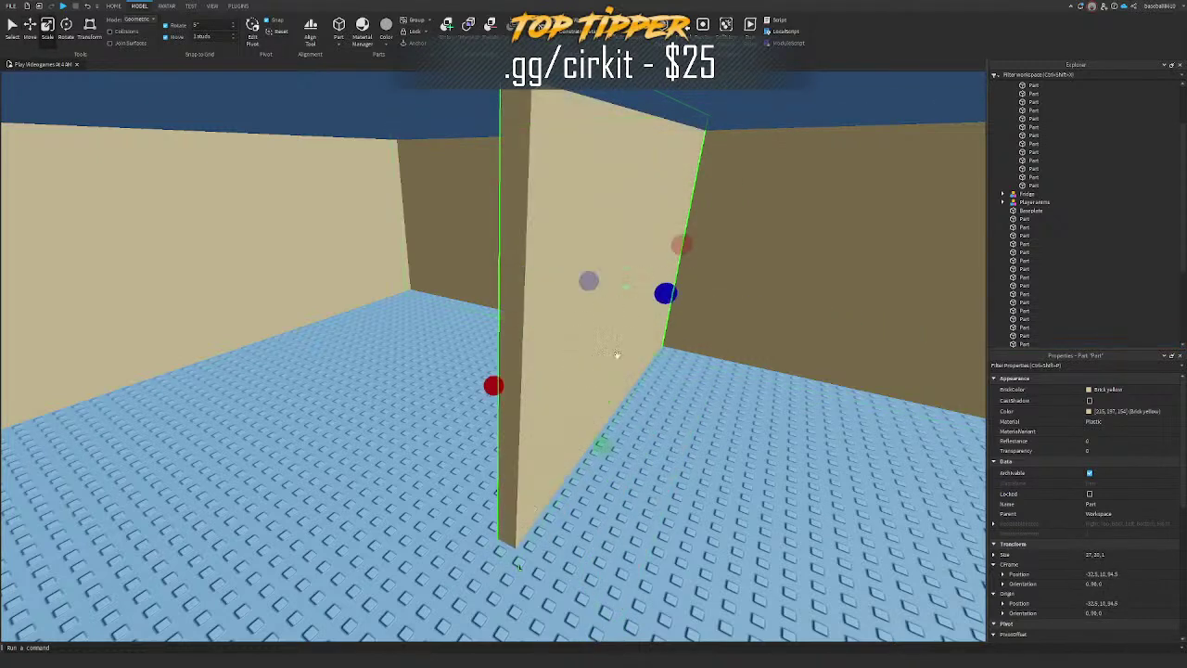
Step: Duplicate the opposite partition, rotate the copy 90 degrees, and place it at the free end, lengthened to 32 studs to reach the outer wall
key(ctrl+2)
key(ctrl+d)
key(ctrl+r)
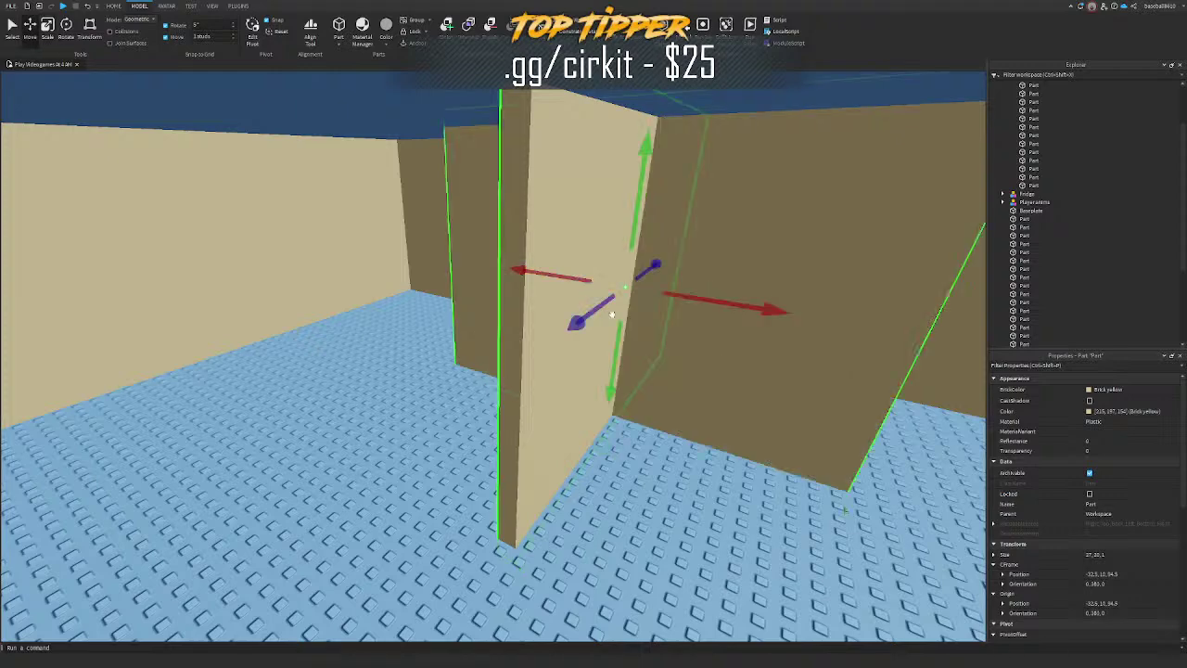
drag(604, 309, 489, 410)
drag(578, 384, 354, 328)
right_drag(354, 328, 355, 328)
key(ctrl+3)
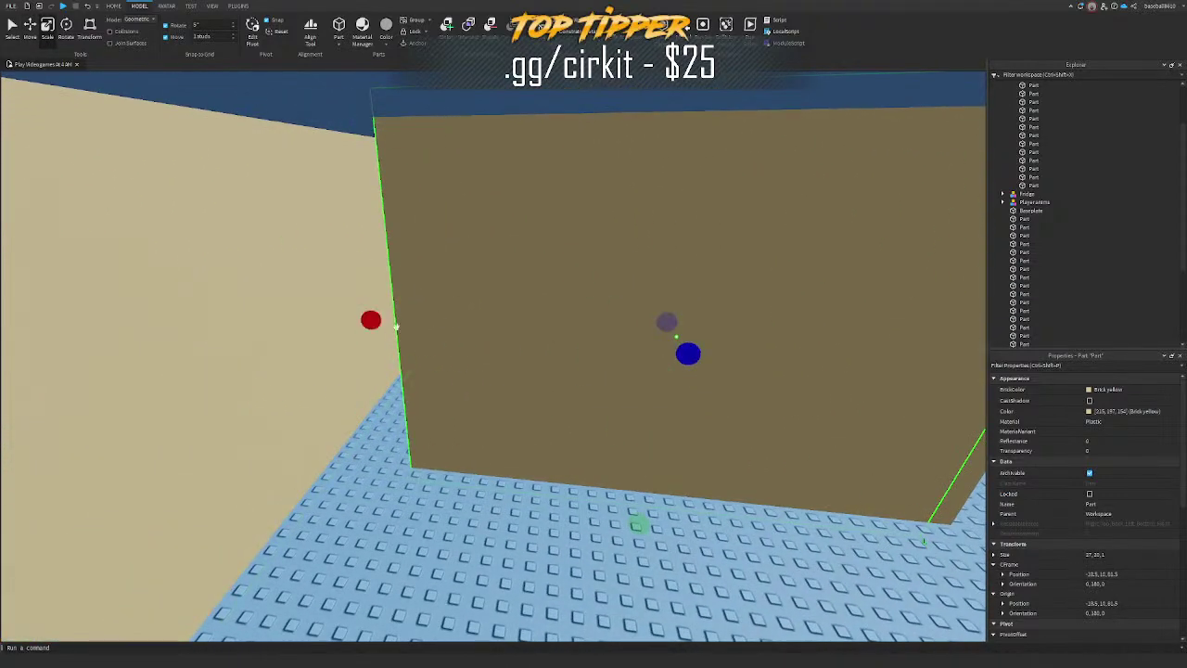
drag(372, 322, 279, 320)
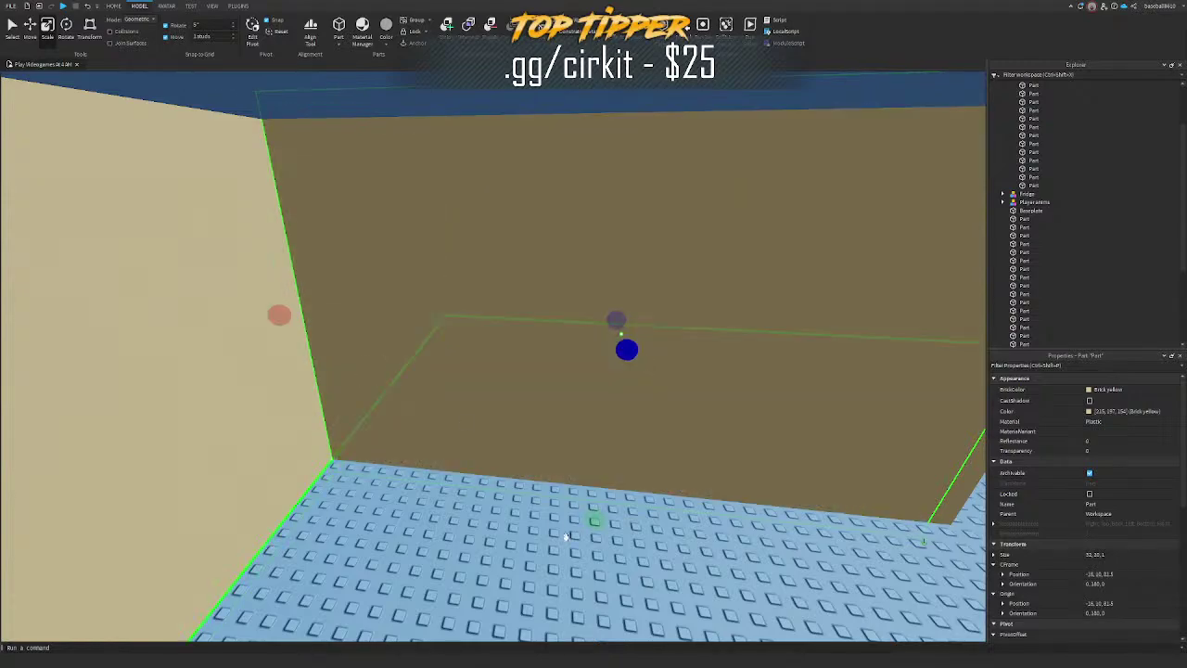
Step: Trim the bottoms of the four interior walls by 1 stud so each is 19 studs high
drag(594, 520, 599, 501)
right_drag(721, 439, 723, 439)
key(d)
click(722, 439)
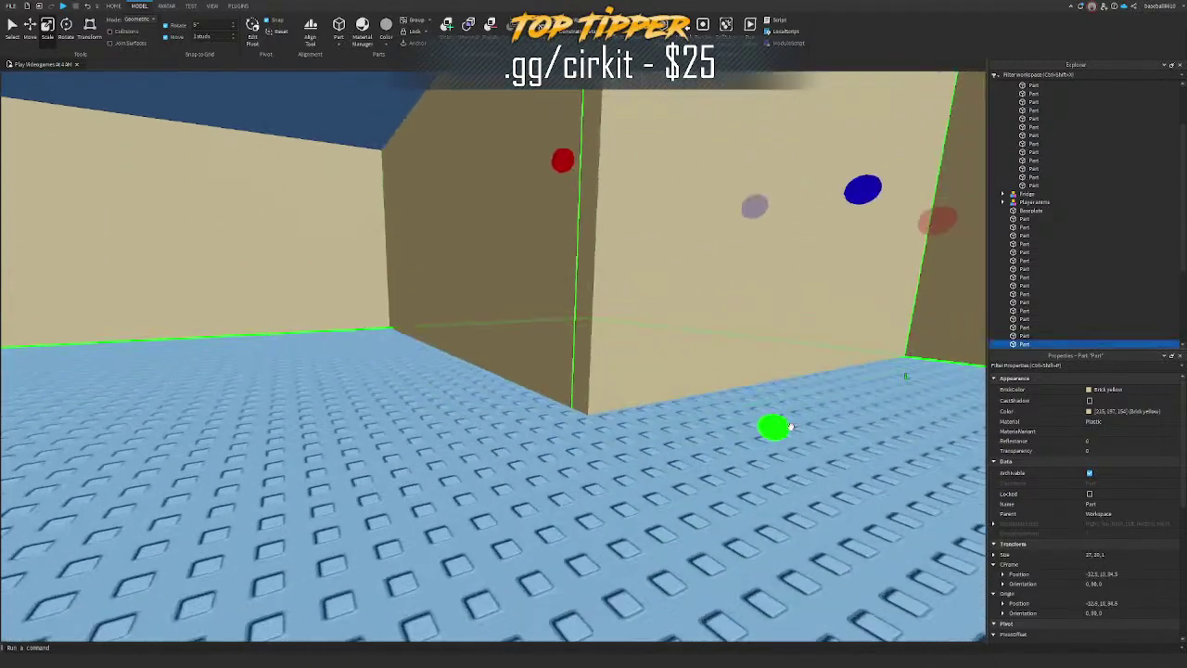
drag(781, 426, 777, 410)
right_drag(679, 392, 680, 392)
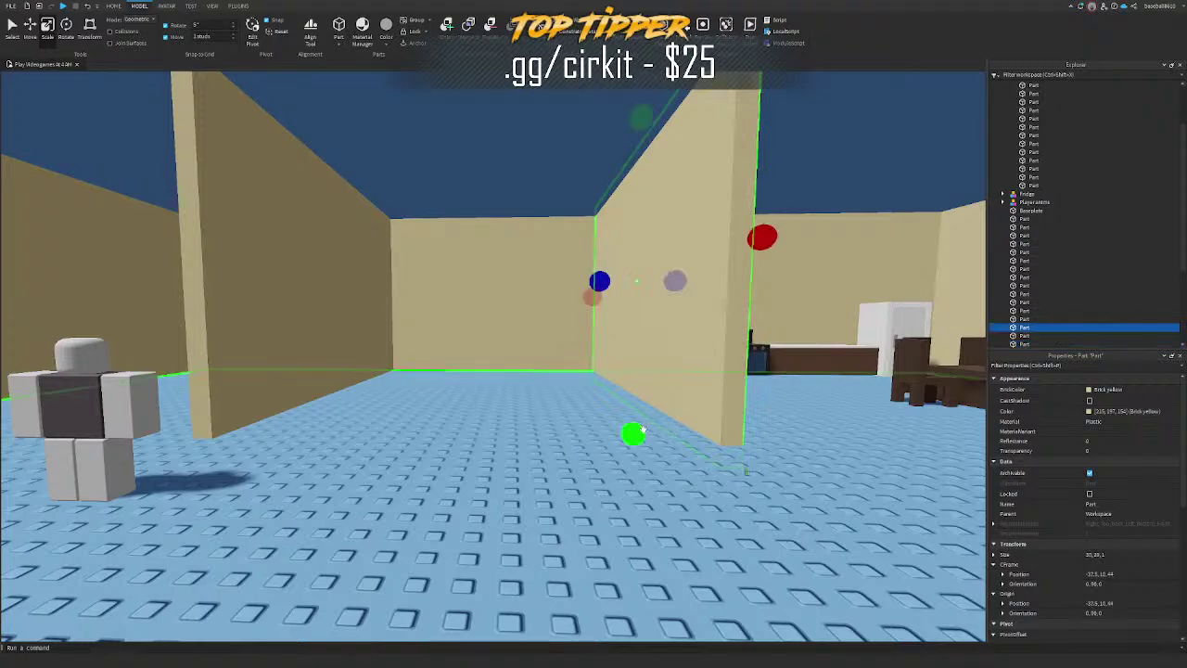
drag(641, 430, 638, 417)
drag(331, 430, 334, 416)
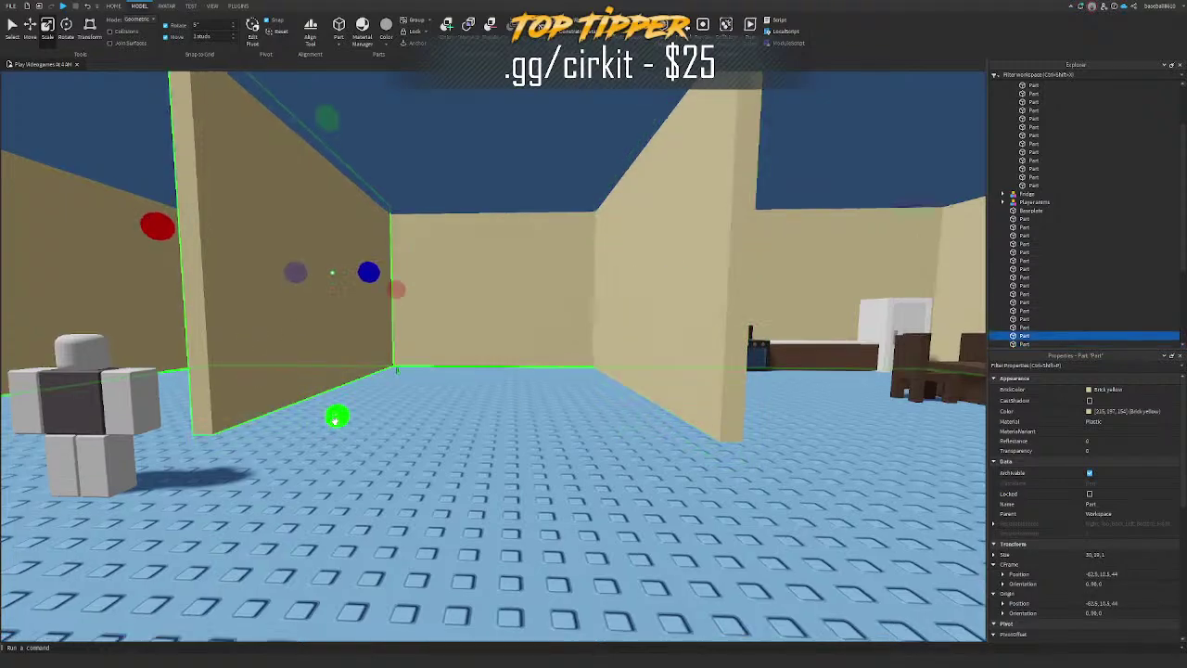
Step: Adjust the free end of the 32-stud wall where it meets the perpendicular partition
right_drag(458, 402, 458, 403)
key(e)
key(a)
key(d)
key(d)
right_drag(694, 348, 675, 348)
key(a)
click(676, 349)
key(s)
key(a)
click(566, 269)
right_drag(566, 270, 566, 270)
key(s)
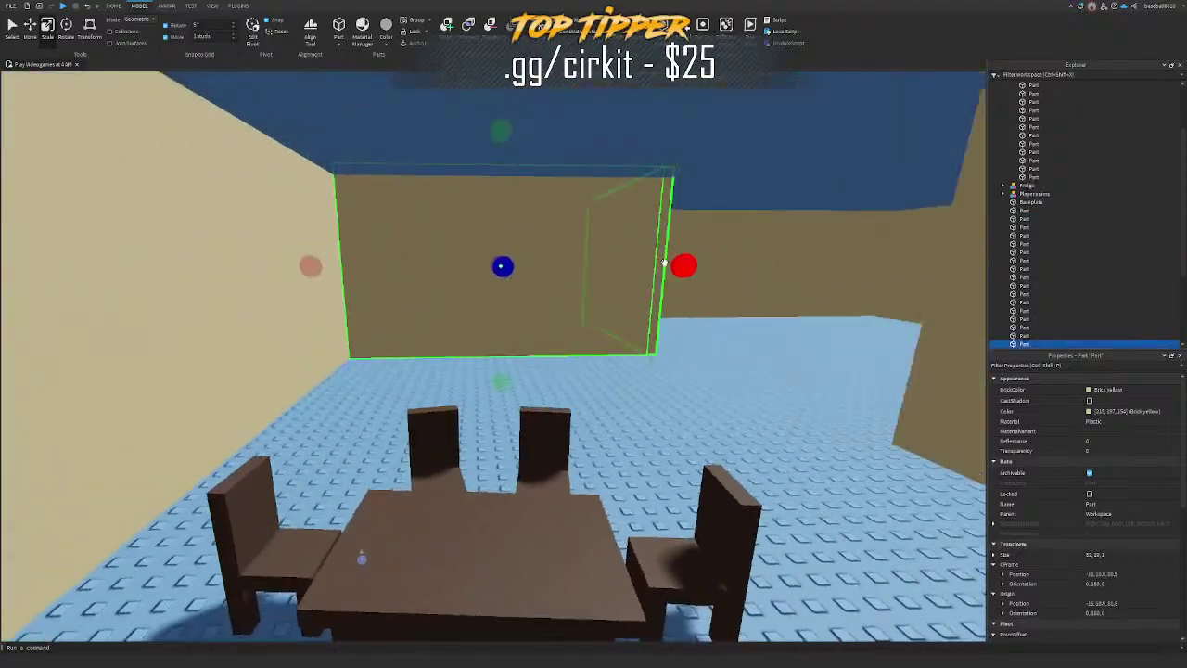
right_drag(653, 265, 652, 266)
key(w)
drag(730, 272, 638, 266)
Step: Delete the surplus wall part near the corner room
key(d)
key(w)
right_drag(638, 266, 661, 266)
click(638, 268)
click(638, 268)
key(Delete)
key(s)
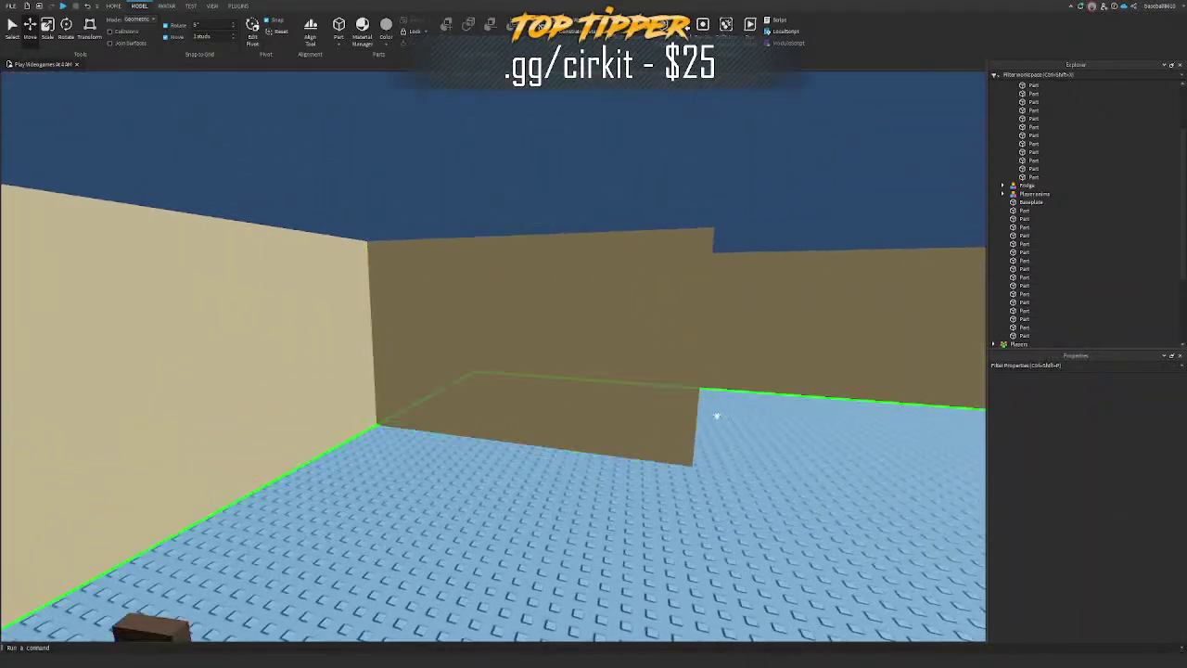
Step: Duplicate the corner room's wall and move the copy in line with it to the far end of the house
key(s)
right_drag(733, 341, 732, 341)
key(w)
click(602, 292)
key(a)
right_drag(603, 292, 603, 292)
key(ctrl+d)
drag(398, 275, 500, 293)
right_drag(501, 292, 501, 292)
drag(501, 292, 501, 292)
right_drag(500, 292, 501, 292)
drag(501, 292, 531, 303)
Step: Delete the redundant wall part left after placing the far wall
right_drag(575, 313, 519, 346)
key(ctrl+3)
click(525, 328)
key(Delete)
Step: Add a perpendicular wall joining the free ends of the two parallel partitions beside the kitchen
scroll(519, 347, down, 5)
key(w)
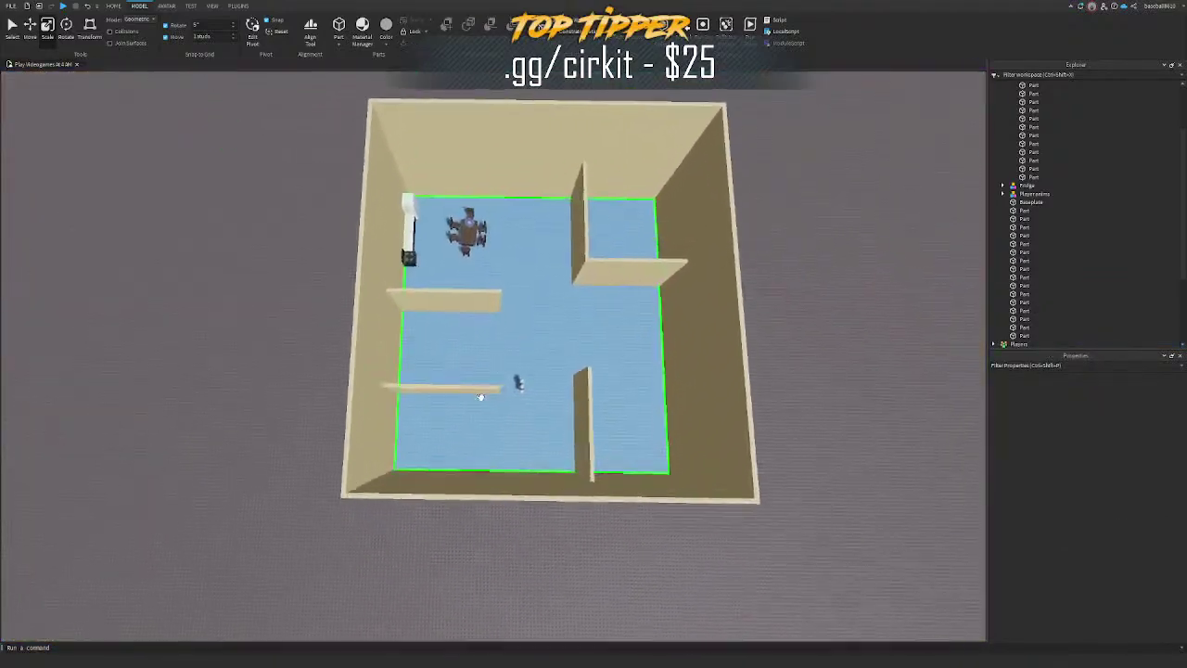
click(480, 397)
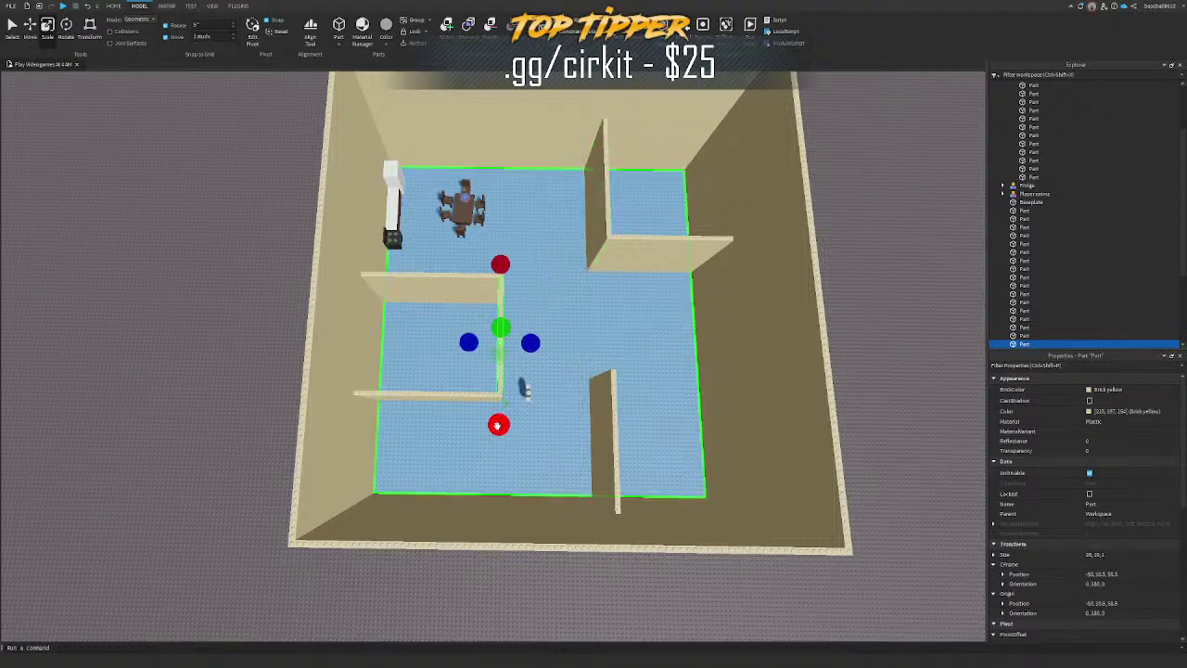
Step: Duplicate the joining wall and place the copy between the second partition and the far outer wall
key(ctrl+1)
key(ctrl+d)
drag(501, 368, 489, 480)
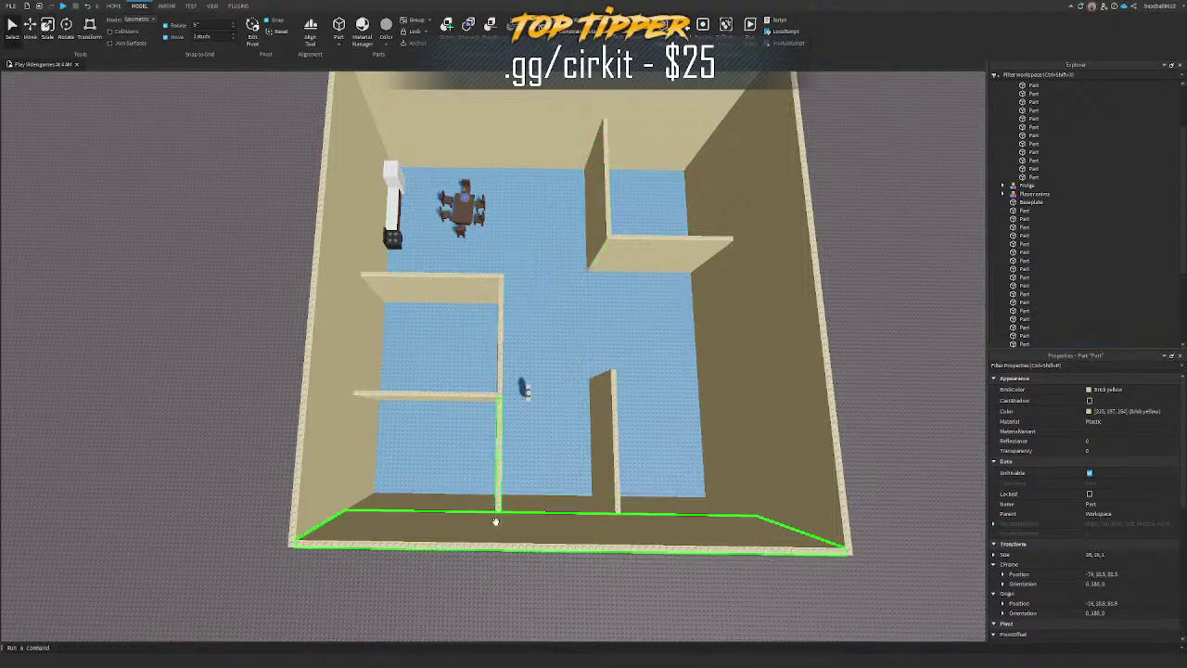
click(585, 591)
key(d)
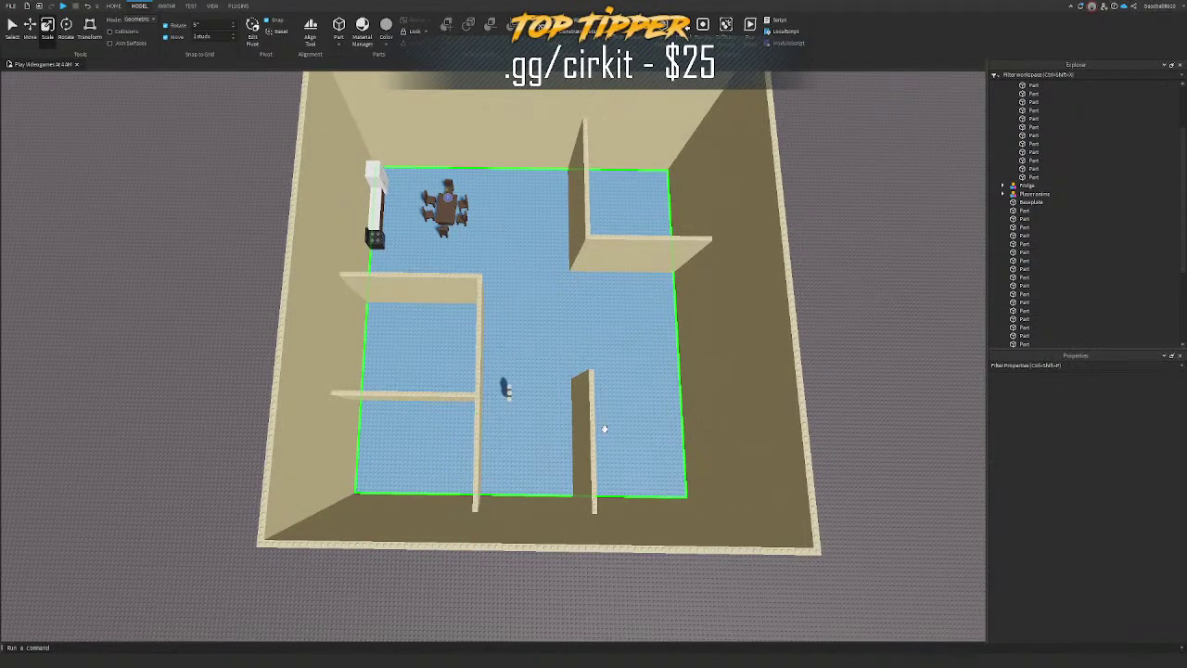
Step: Move the freestanding wall from the far end of the house so it extends the corner room's wall in line
drag(591, 427, 850, 426)
key(d)
key(a)
right_drag(453, 374, 625, 337)
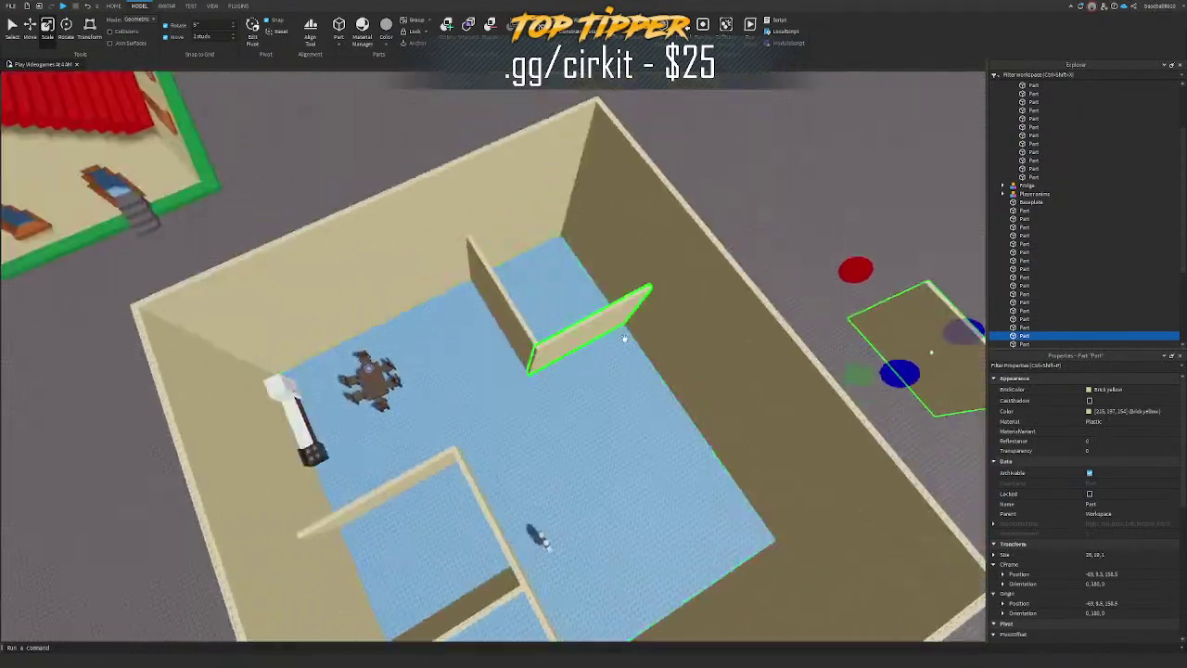
key(d)
key(ctrl+1)
drag(702, 379, 483, 414)
right_drag(482, 413, 654, 405)
key(d)
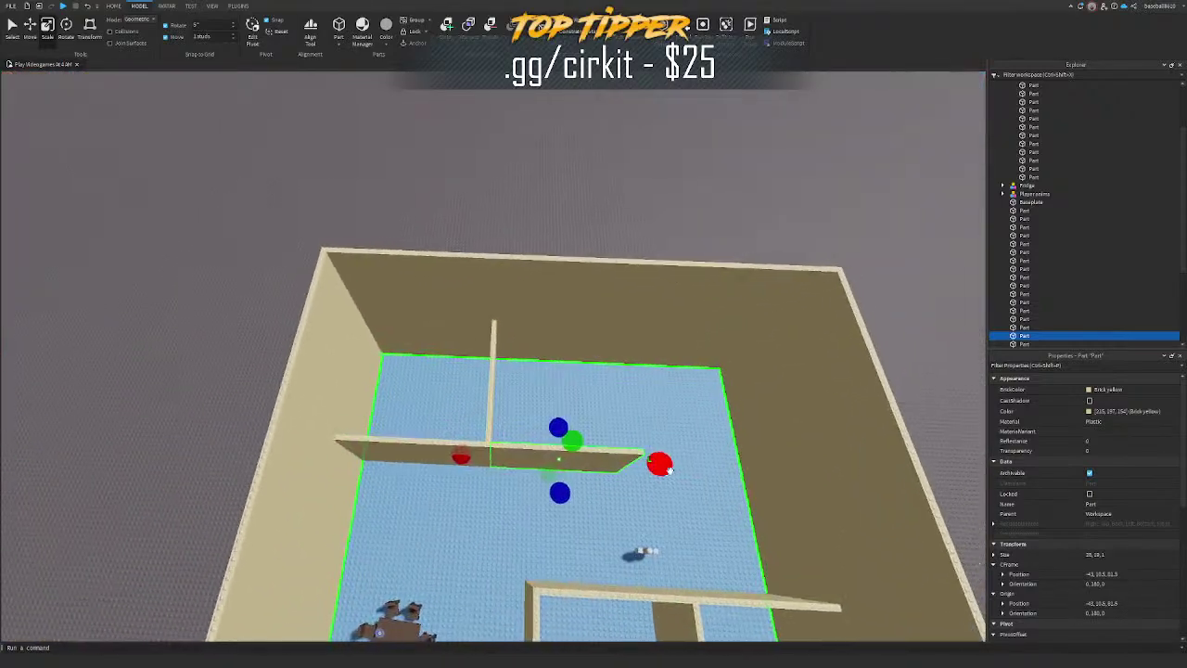
Step: Move the corner room's 27-stud partition to the extension wall's far end and delete the extension wall
key(d)
click(431, 395)
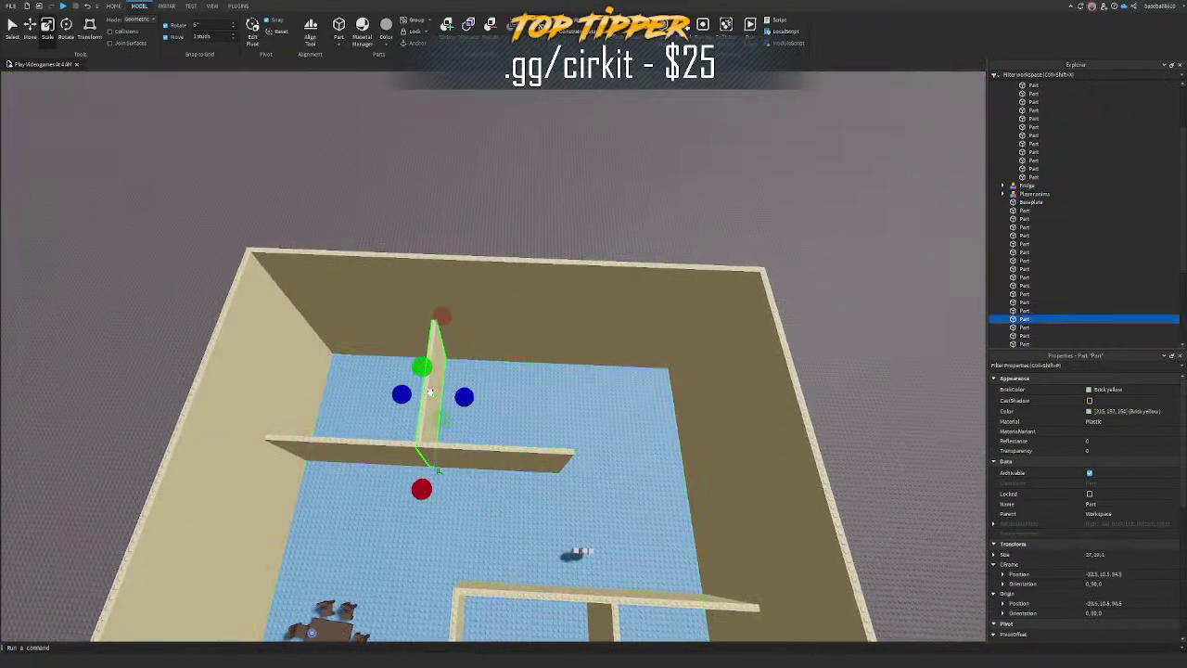
click(453, 458)
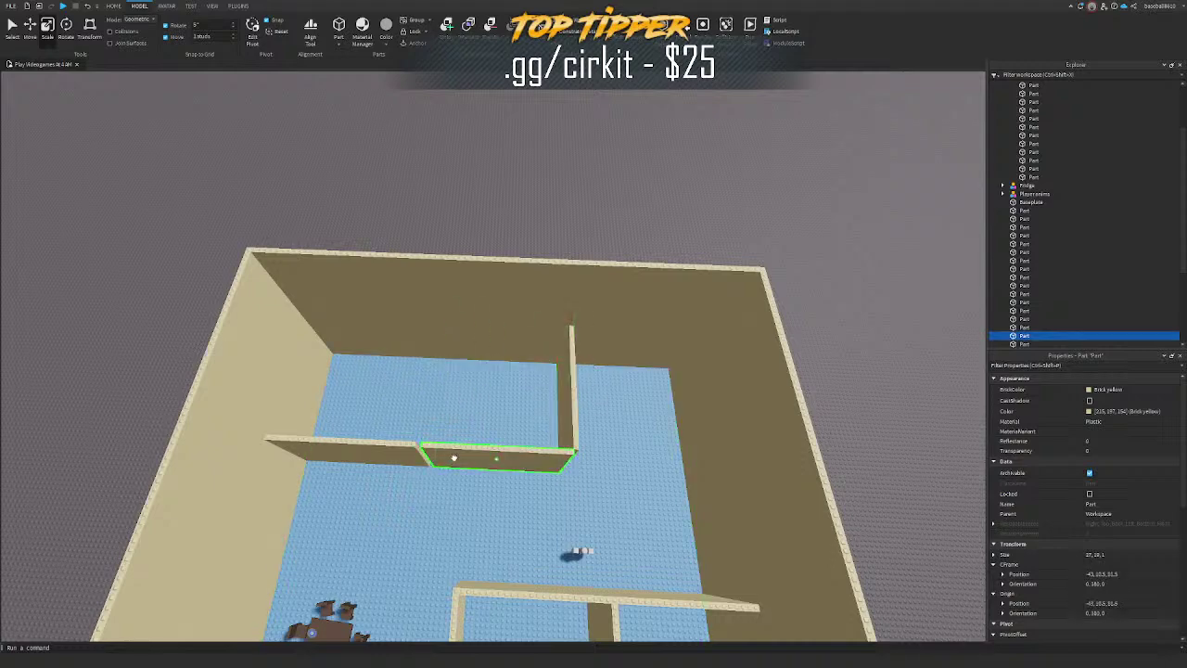
key(a)
key(Delete)
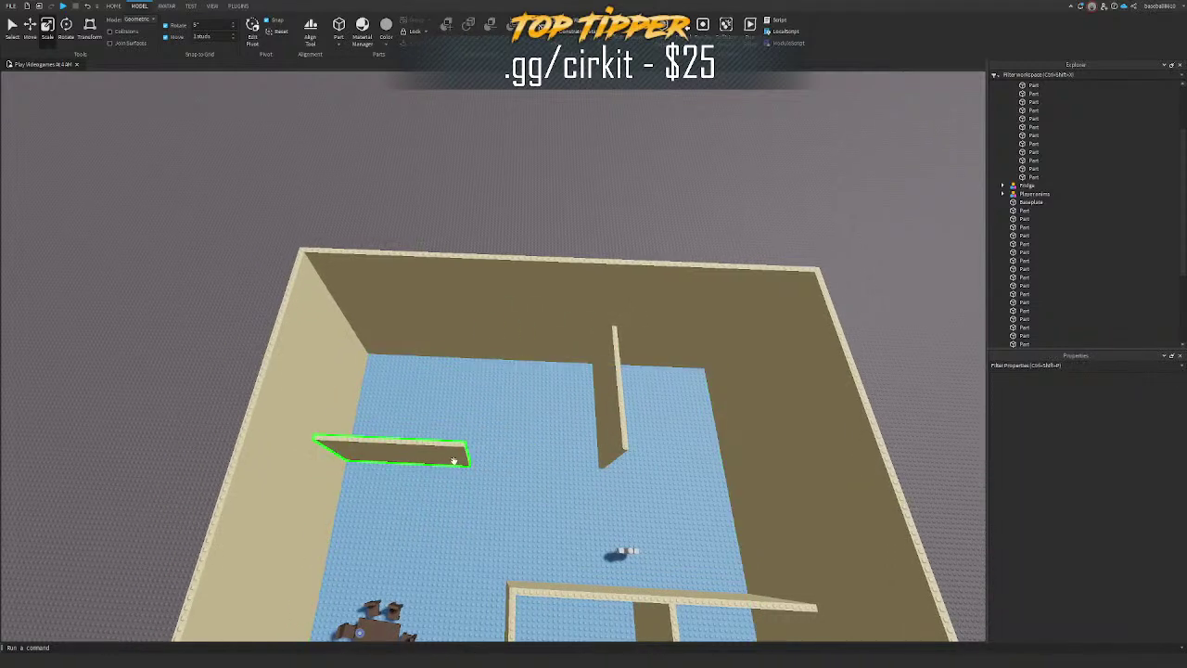
Step: Extend the corner room's wall to 37 studs so it meets the freestanding perpendicular partition
click(455, 461)
key(ctrl+1)
key(d)
drag(501, 459, 525, 455)
key(d)
right_drag(524, 455, 572, 487)
key(ctrl+z)
drag(490, 525, 506, 383)
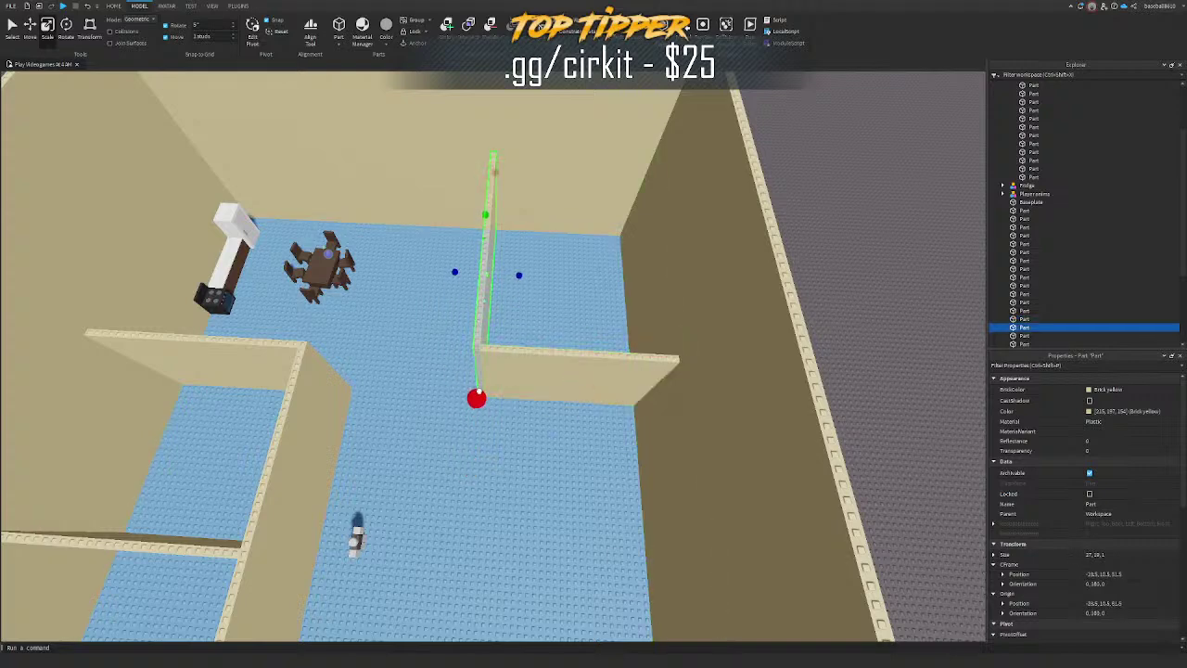
drag(480, 408, 481, 409)
key(a)
right_drag(481, 406, 483, 407)
Step: Select the walls enclosing the two rooms beside the kitchen and shift them together slightly toward the kitchen
key(s)
right_drag(546, 461, 509, 416)
key(a)
click(525, 420)
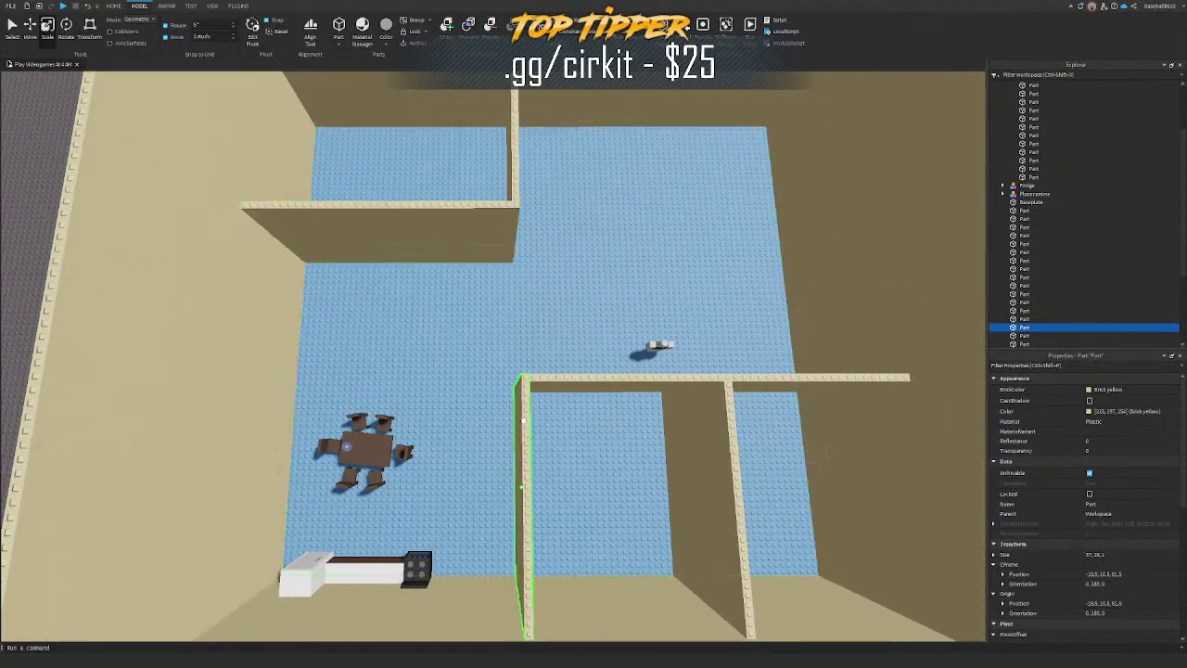
key(d)
key(s)
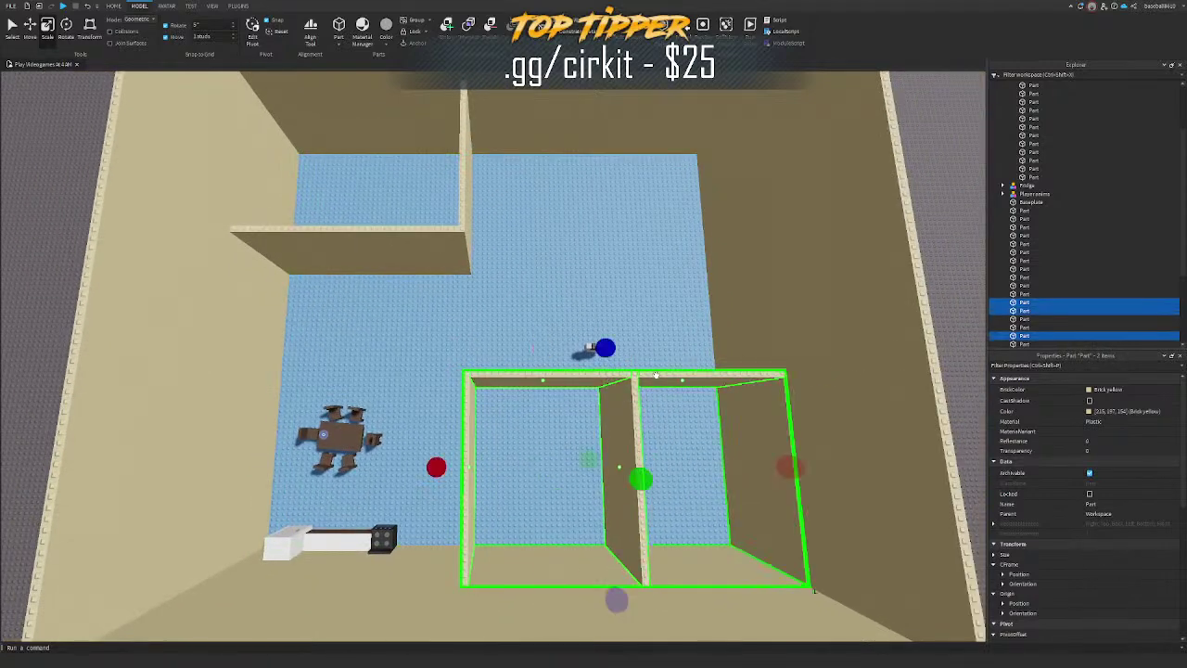
drag(556, 474, 530, 474)
key(s)
click(715, 307)
key(a)
key(w)
Step: Duplicate the partition beside the kitchen, move the copy in line to the corner room's wall and shorten it
click(523, 389)
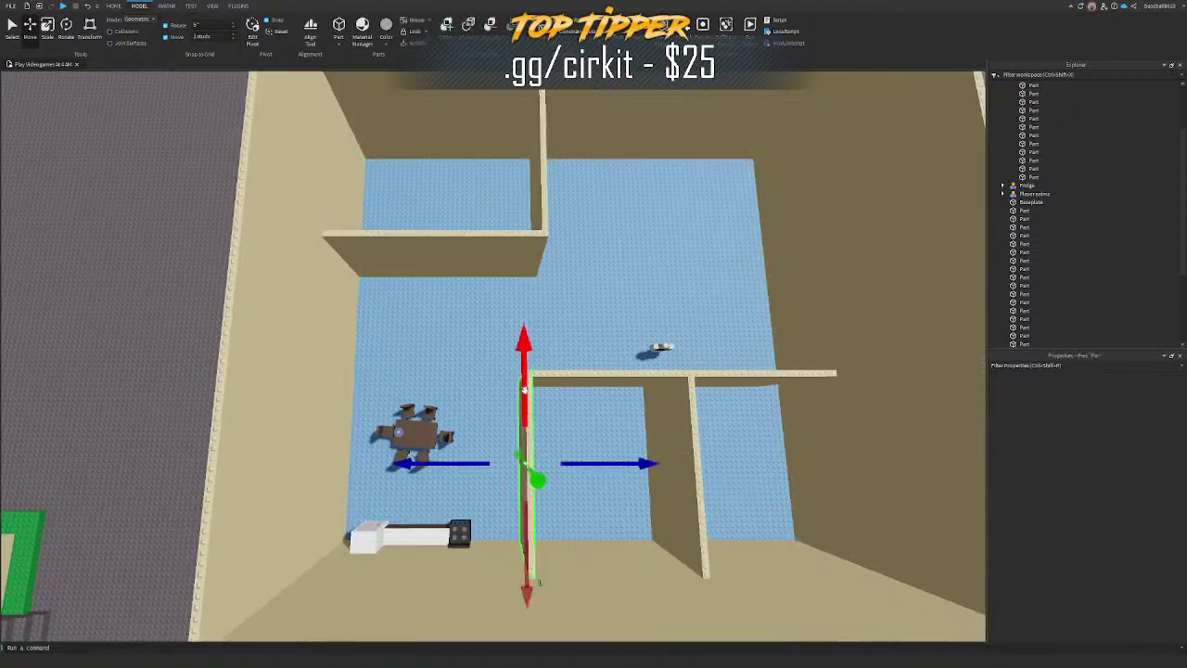
key(ctrl+d)
key(e)
drag(523, 389, 524, 283)
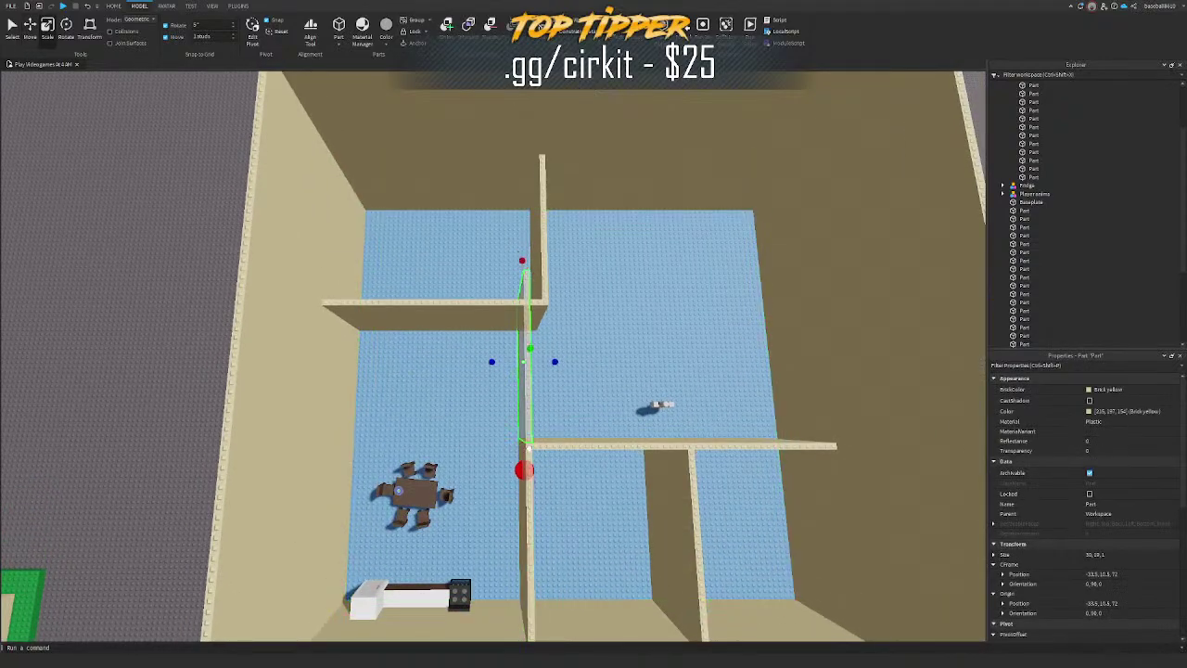
key(w)
right_drag(538, 310, 535, 312)
key(d)
Step: Extend the corner room's long wall to 43 studs and move its perpendicular wall to the new end
click(459, 393)
drag(510, 414, 580, 426)
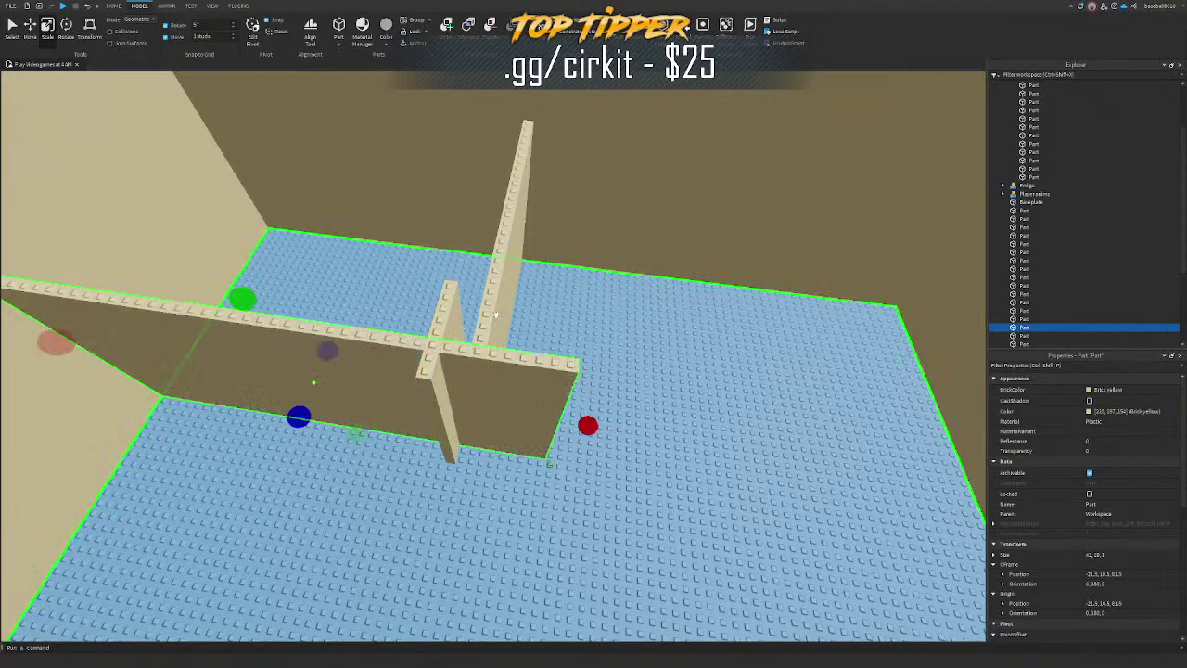
click(517, 314)
click(504, 306)
key(ctrl+2)
drag(563, 293, 623, 301)
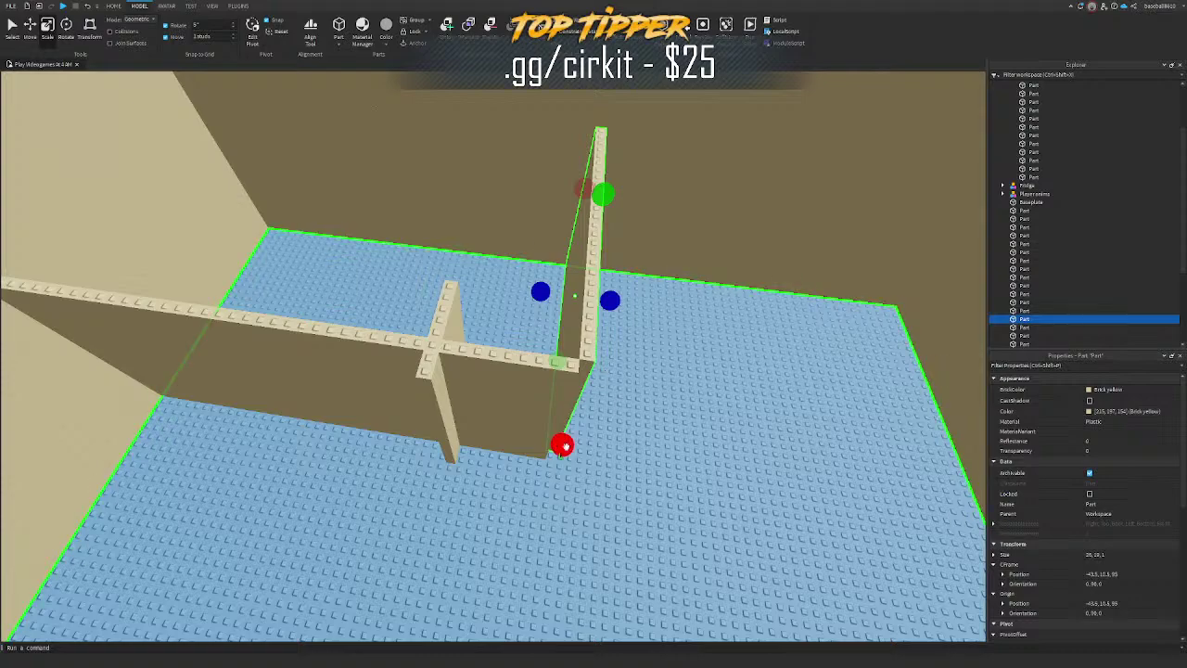
drag(562, 445, 562, 471)
right_drag(563, 471, 611, 476)
Step: Trim the short wall stub to 2 studs and lengthen the perpendicular wall to project equally past the long wall
click(560, 493)
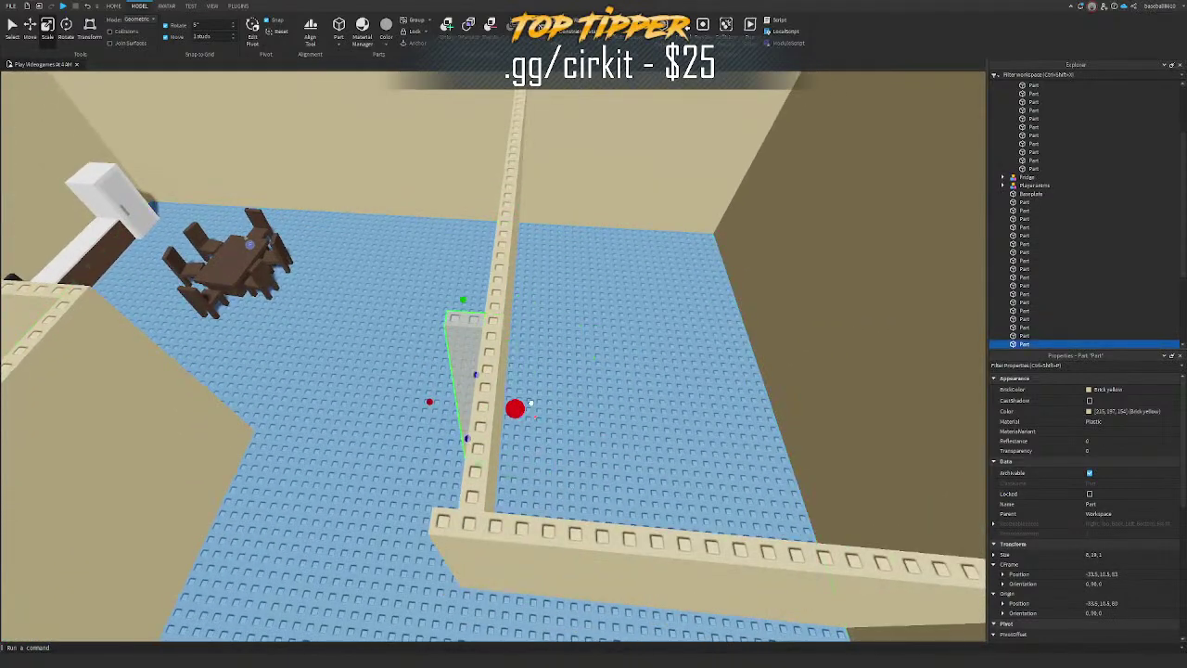
drag(530, 403, 536, 402)
key(a)
right_drag(536, 402, 540, 399)
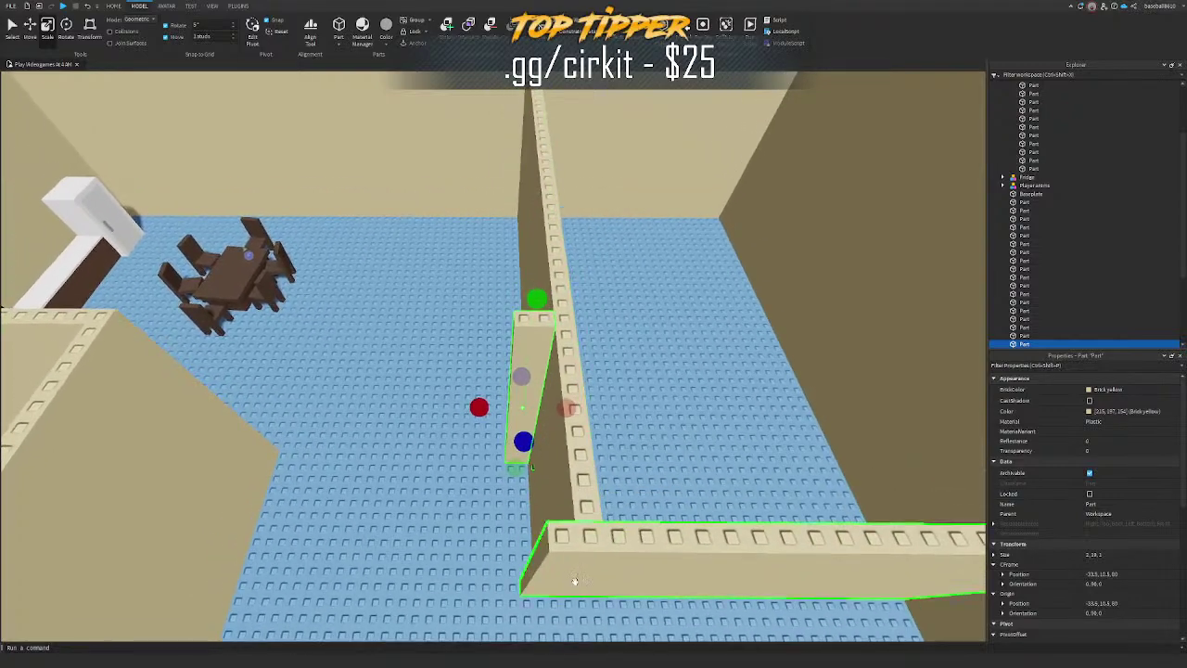
click(574, 581)
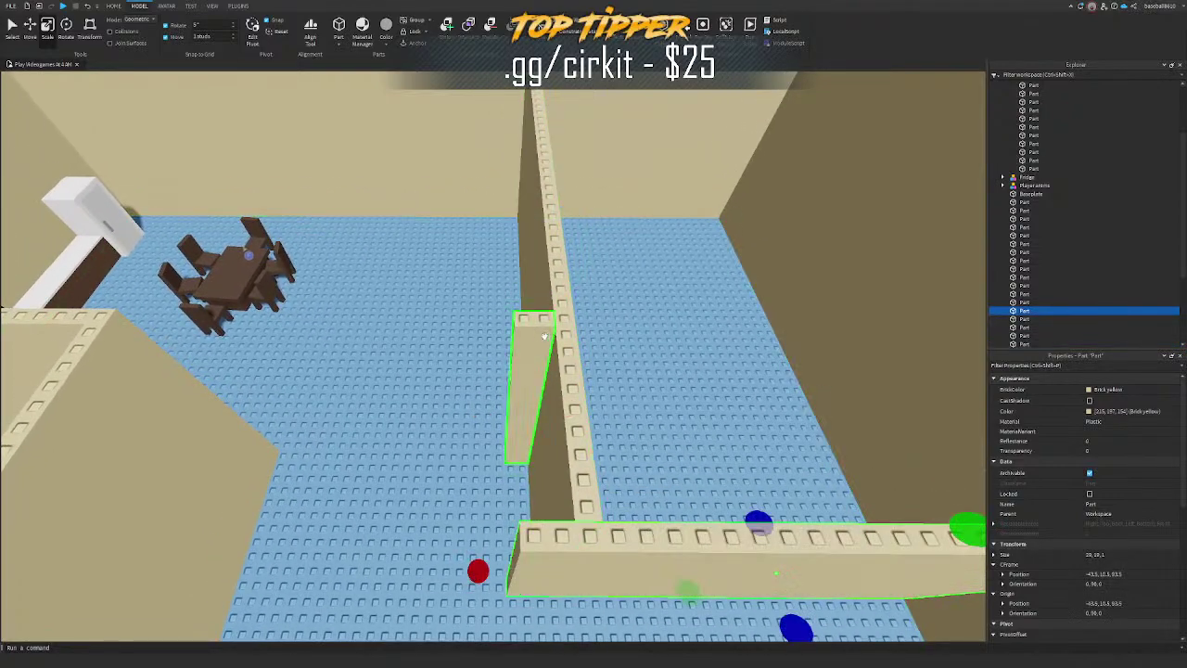
Step: Examine the stub and the perpendicular wall's end where they project from the corner room's long wall
click(544, 336)
right_drag(544, 337, 544, 336)
click(525, 204)
right_drag(525, 204, 525, 206)
key(w)
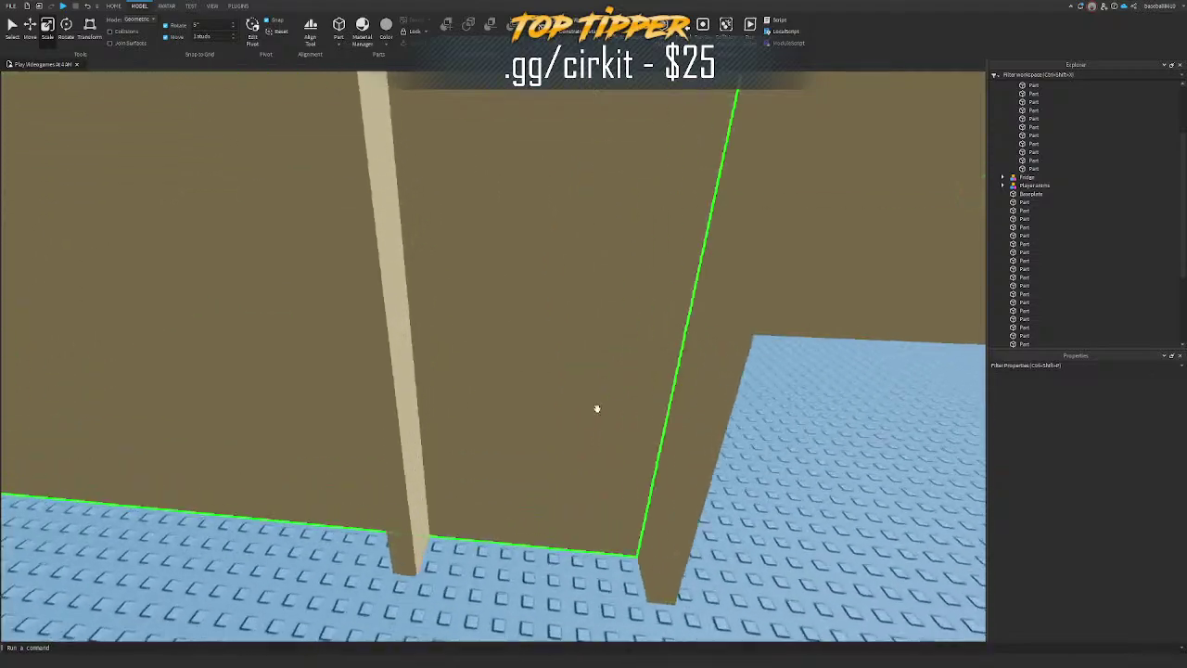
right_drag(597, 409, 480, 386)
key(s)
key(a)
key(s)
click(508, 349)
click(386, 359)
key(d)
key(s)
click(548, 516)
right_drag(548, 516, 525, 468)
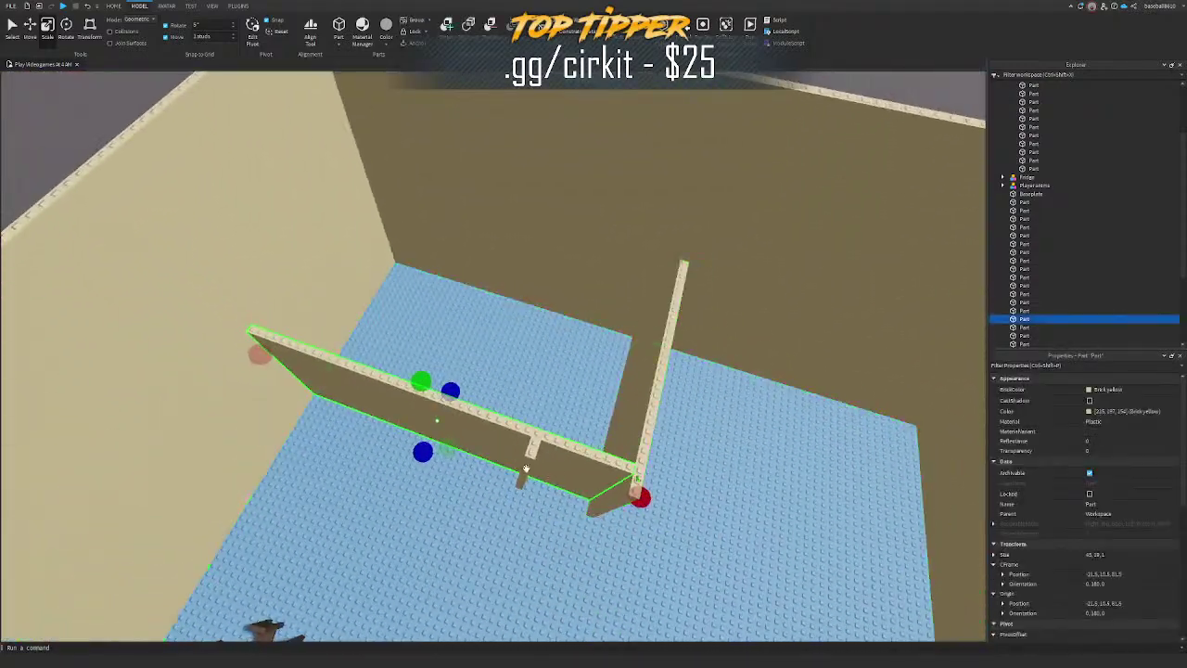
Step: Duplicate the corner room's perpendicular wall, place the copy inside the room as a divider and trim its protruding end
click(646, 422)
key(ctrl+2)
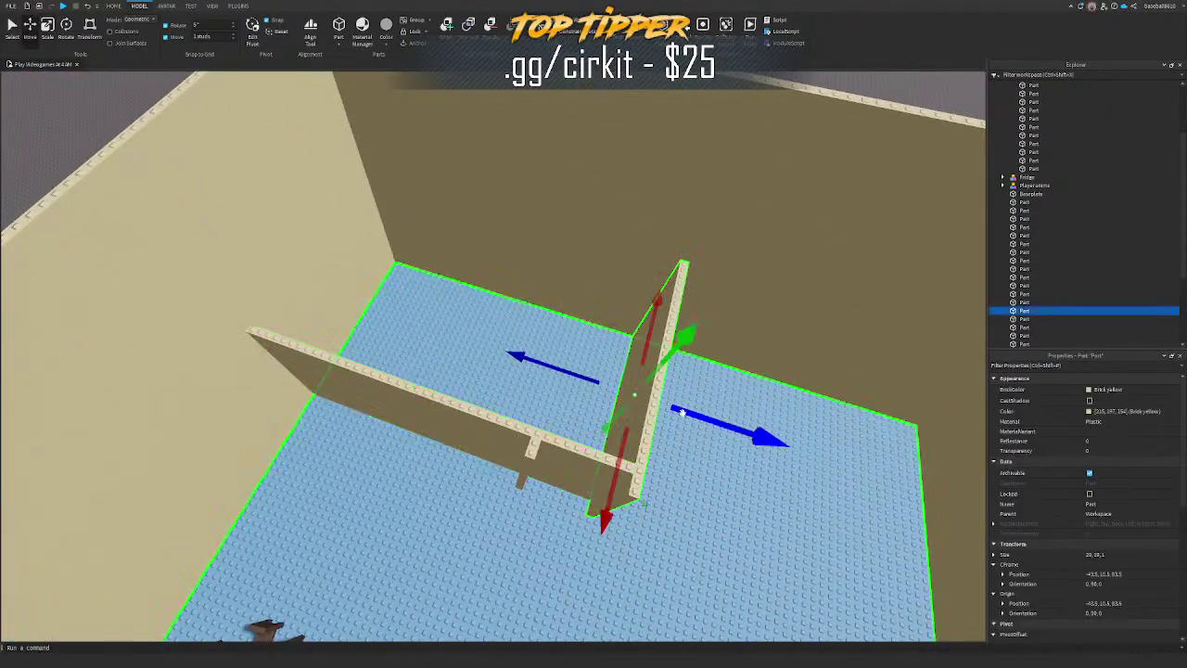
key(ctrl+d)
key(a)
drag(682, 413, 554, 440)
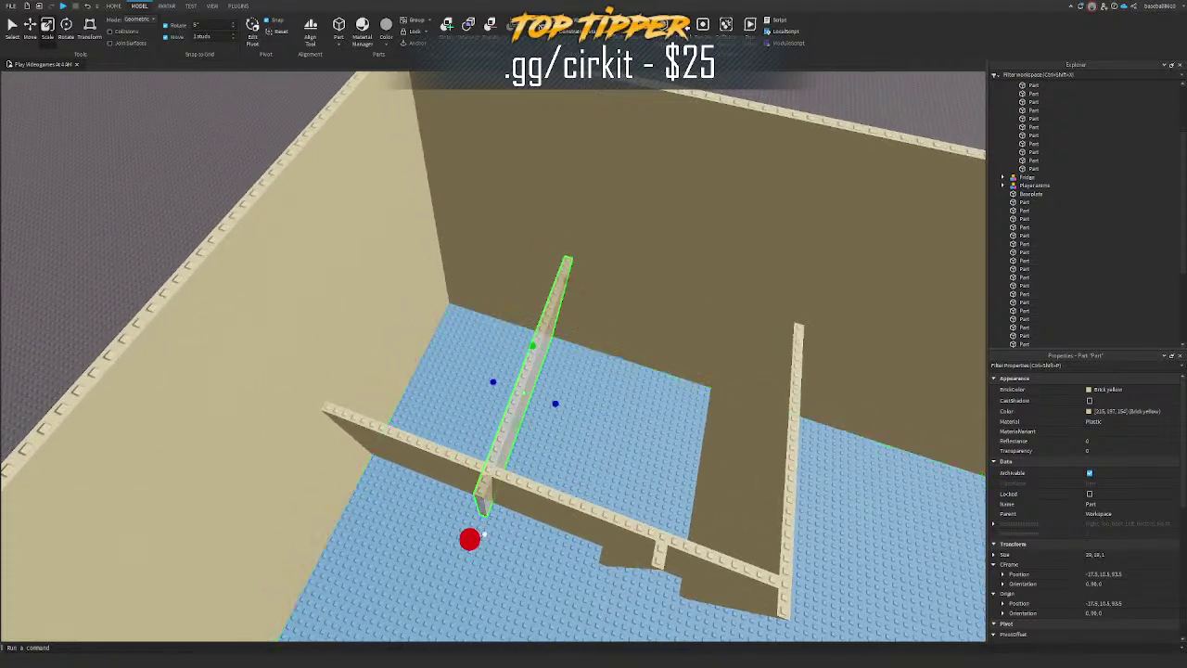
drag(495, 517, 502, 506)
Step: Duplicate the corner room's perpendicular wall and place the parallel copy farther toward the open end of the house
key(a)
click(318, 374)
right_drag(318, 374, 320, 368)
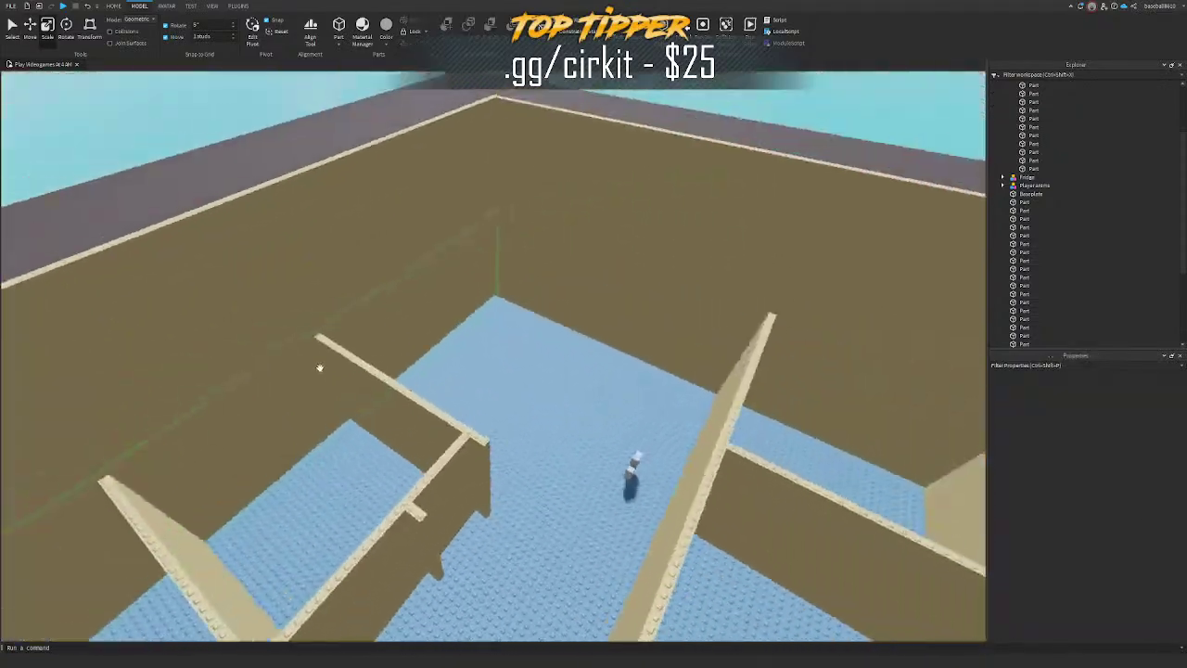
key(w)
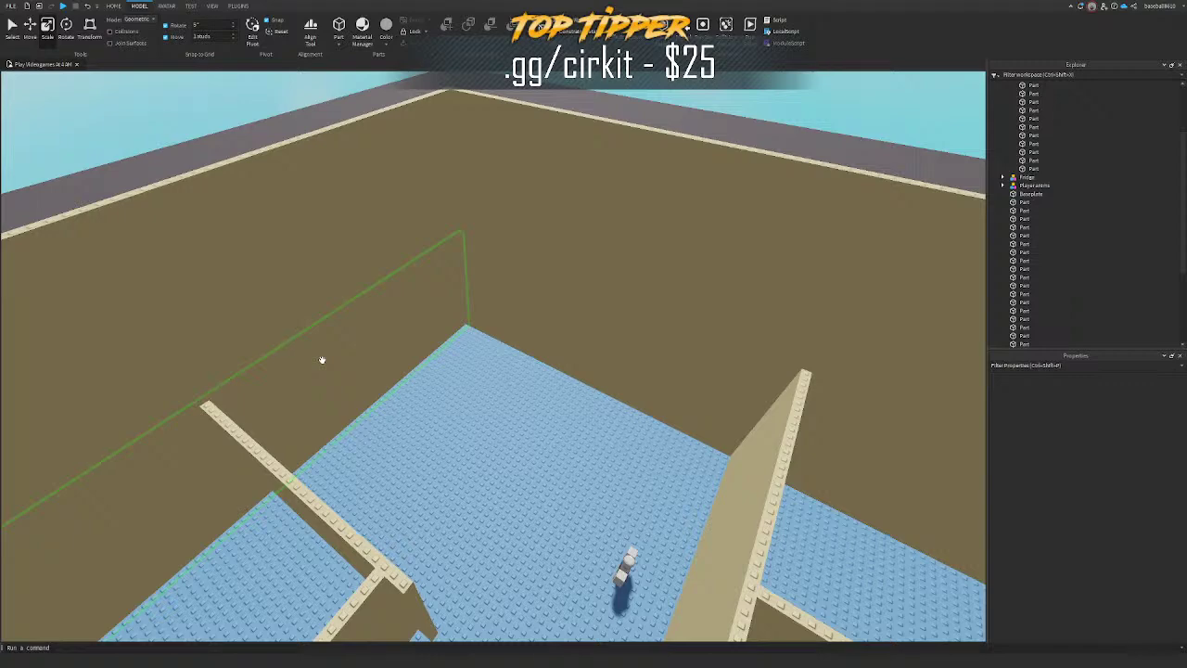
click(289, 468)
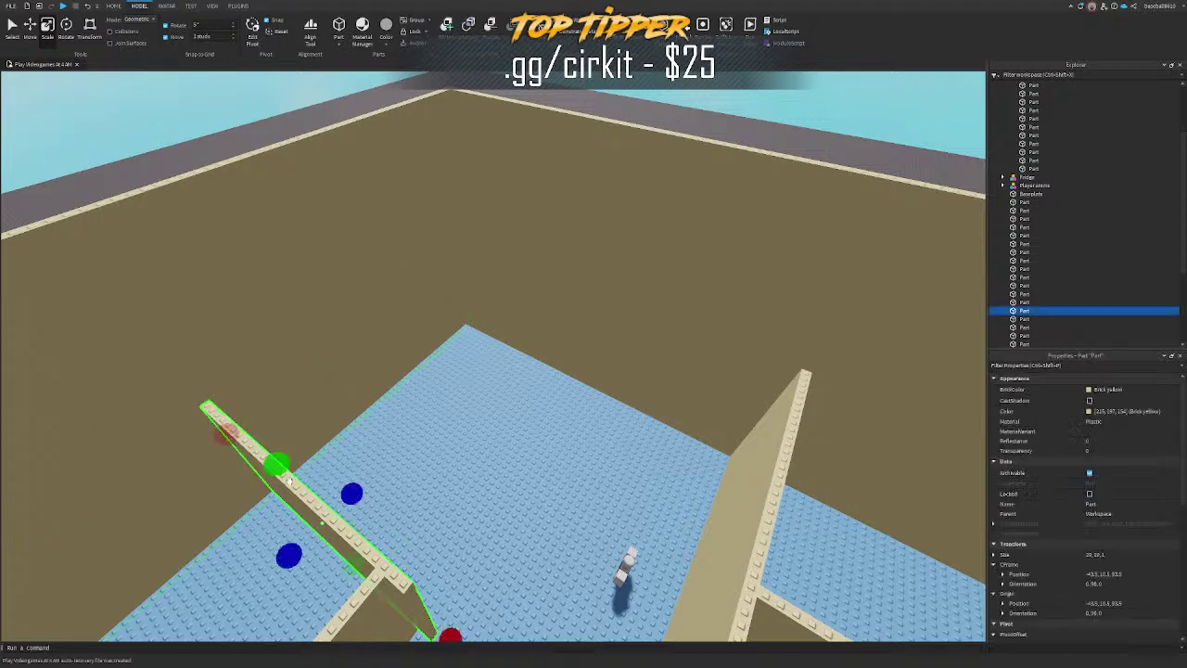
right_drag(289, 469, 283, 477)
key(ctrl+2)
key(ctrl+d)
drag(442, 349, 542, 293)
Step: Duplicate the new parallel wall, rotate the copy 90 degrees and move it toward the far end wall
key(ctrl+d)
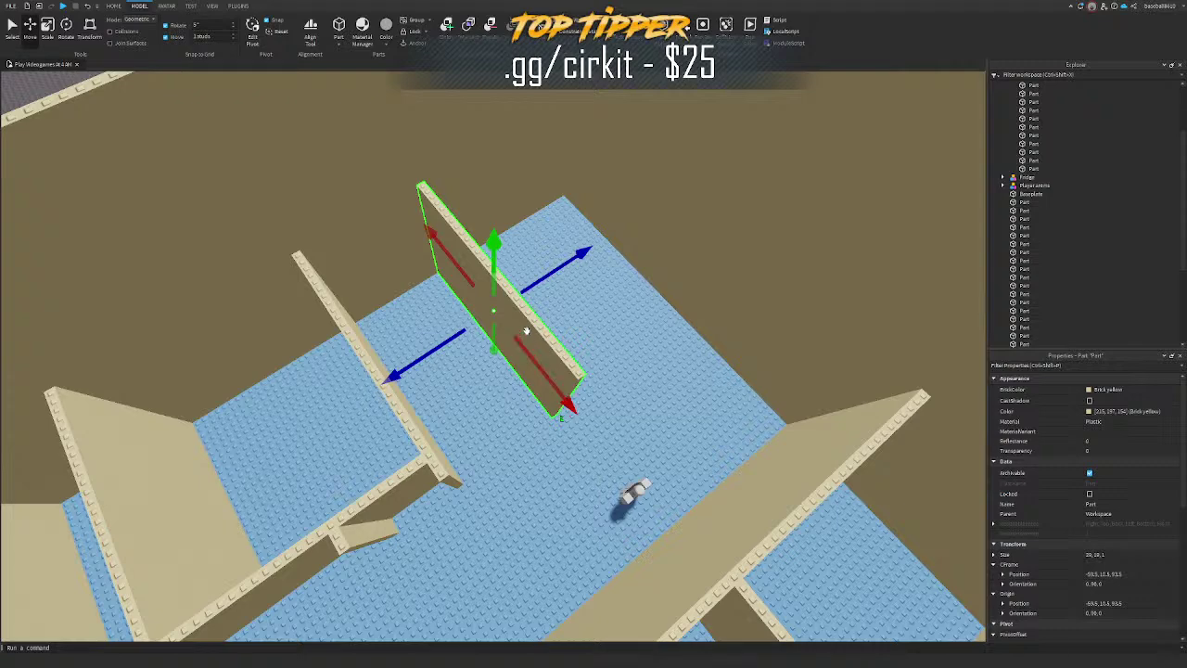
key(e)
key(d)
drag(525, 329, 572, 454)
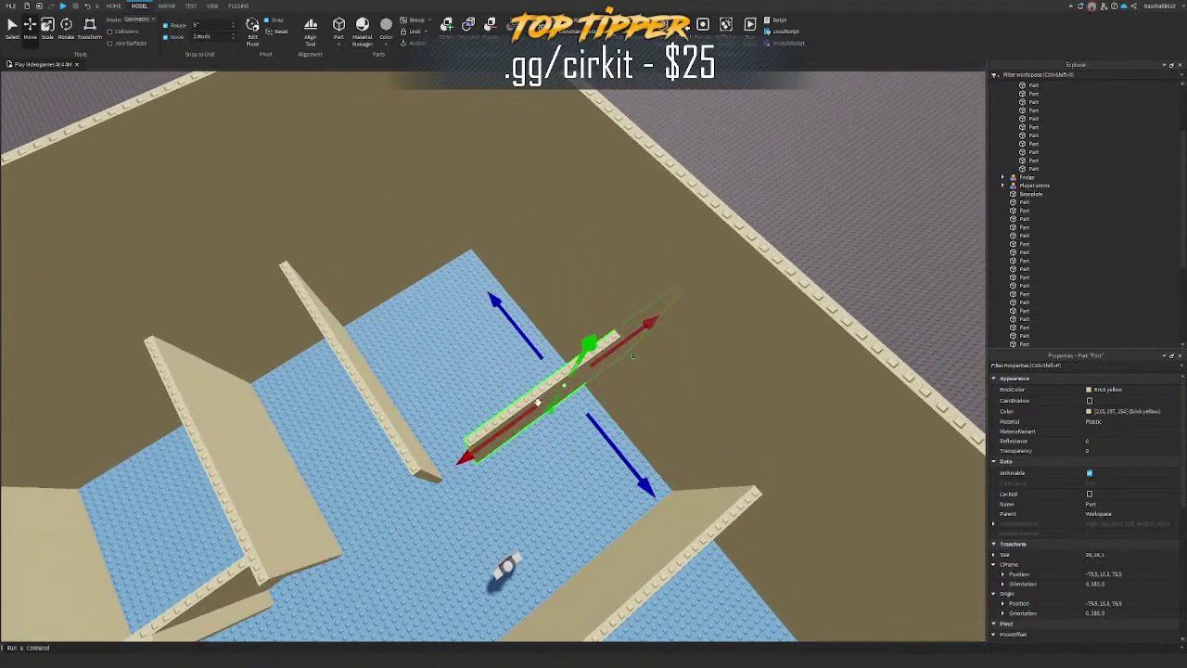
Step: Shorten the rotated wall to 25 studs and align it with the parallel wall's free end, closing off the corner
key(ctrl+3)
drag(637, 323, 609, 340)
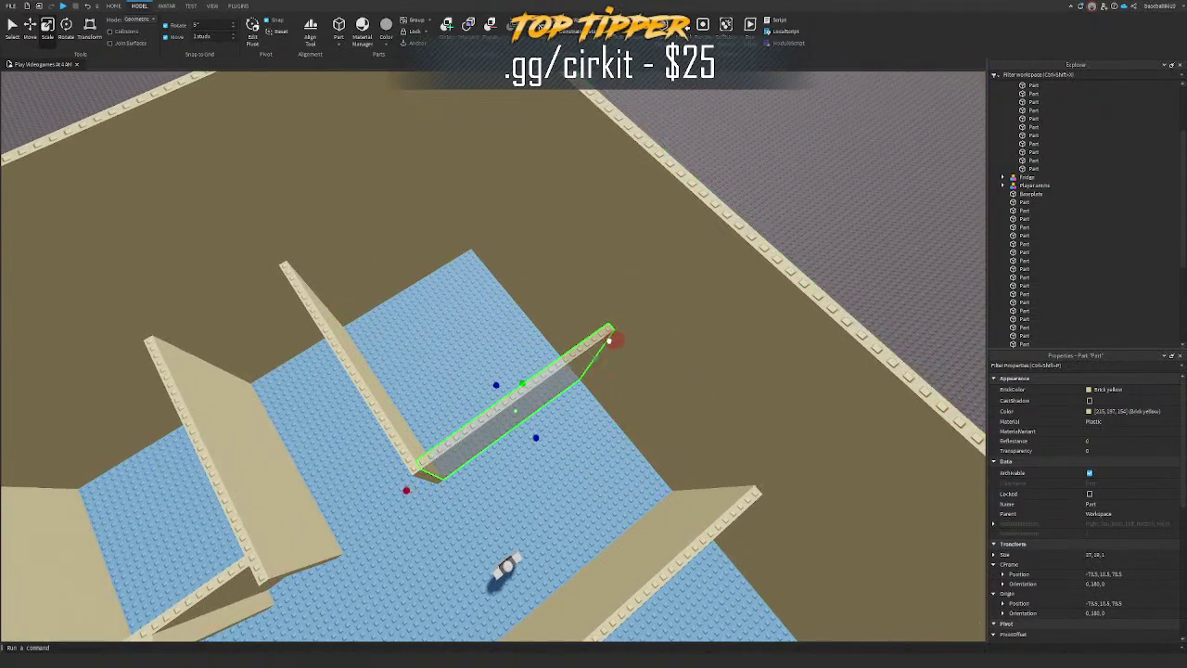
drag(552, 472, 556, 475)
key(q)
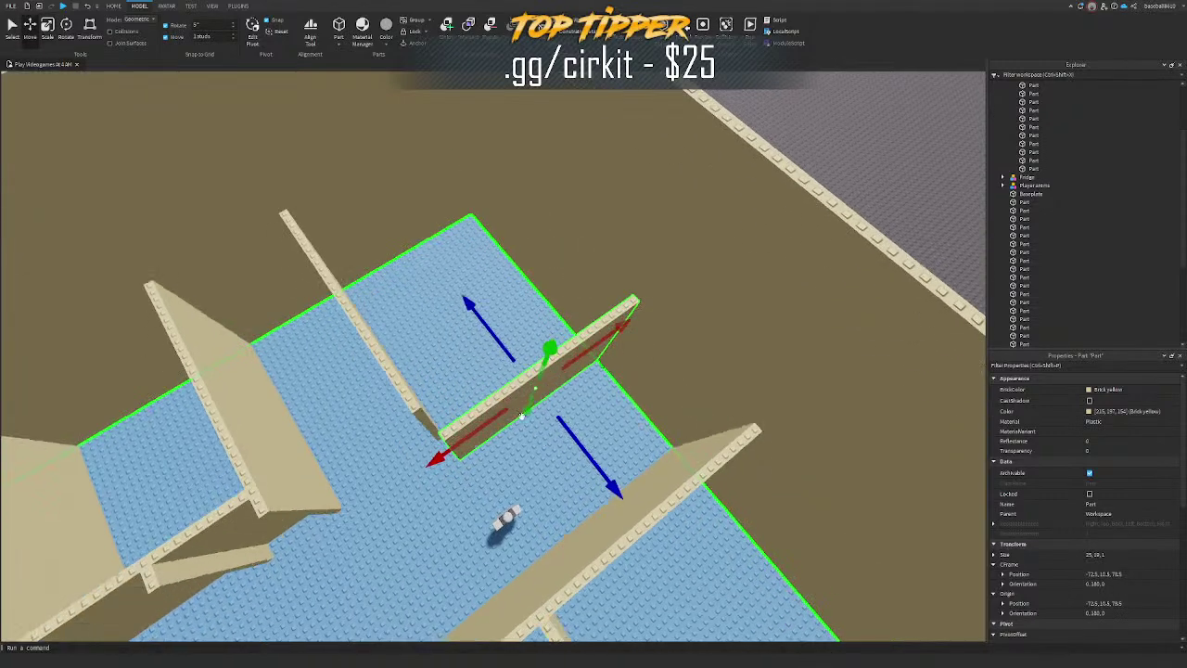
key(a)
click(469, 329)
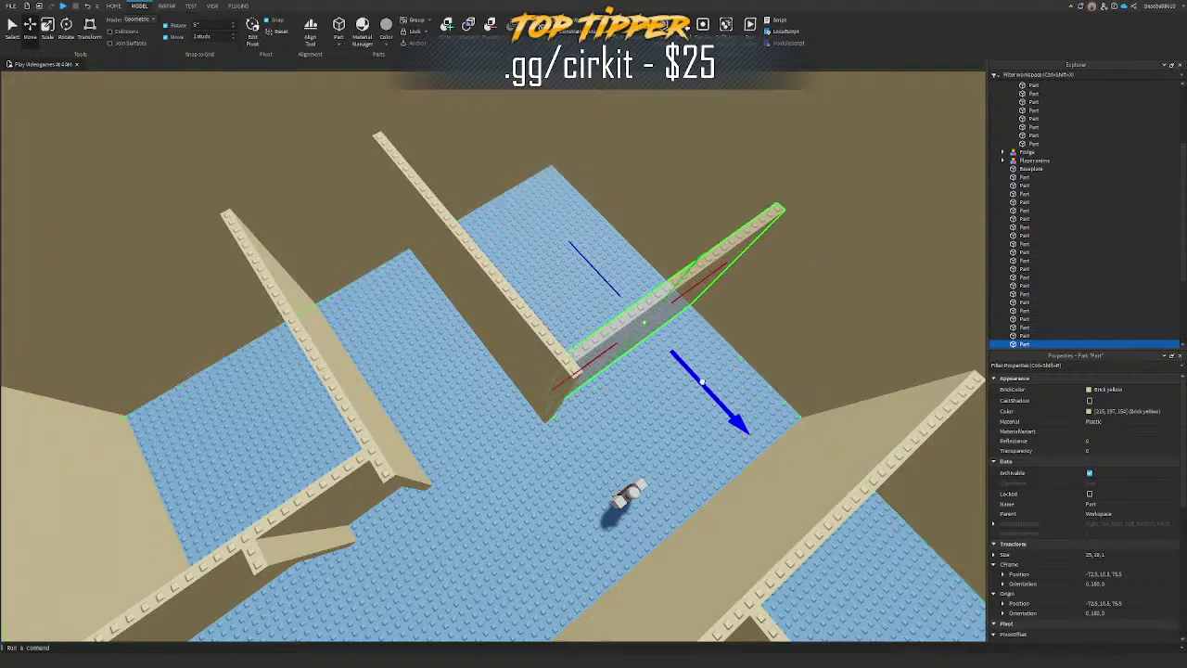
drag(702, 382, 708, 392)
right_drag(697, 396, 653, 409)
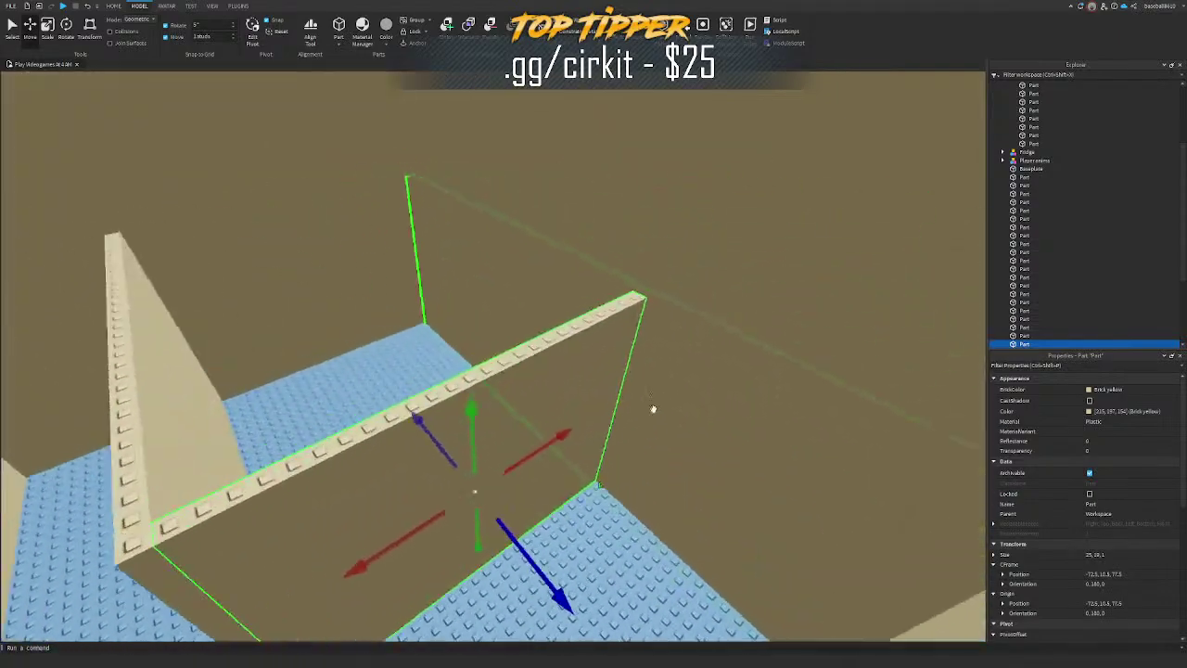
Step: Delete the four upper outer-wall parts so the outer walls match the height of the partitions
click(590, 428)
key(Delete)
click(582, 362)
key(Delete)
click(451, 332)
key(Delete)
click(224, 348)
key(Delete)
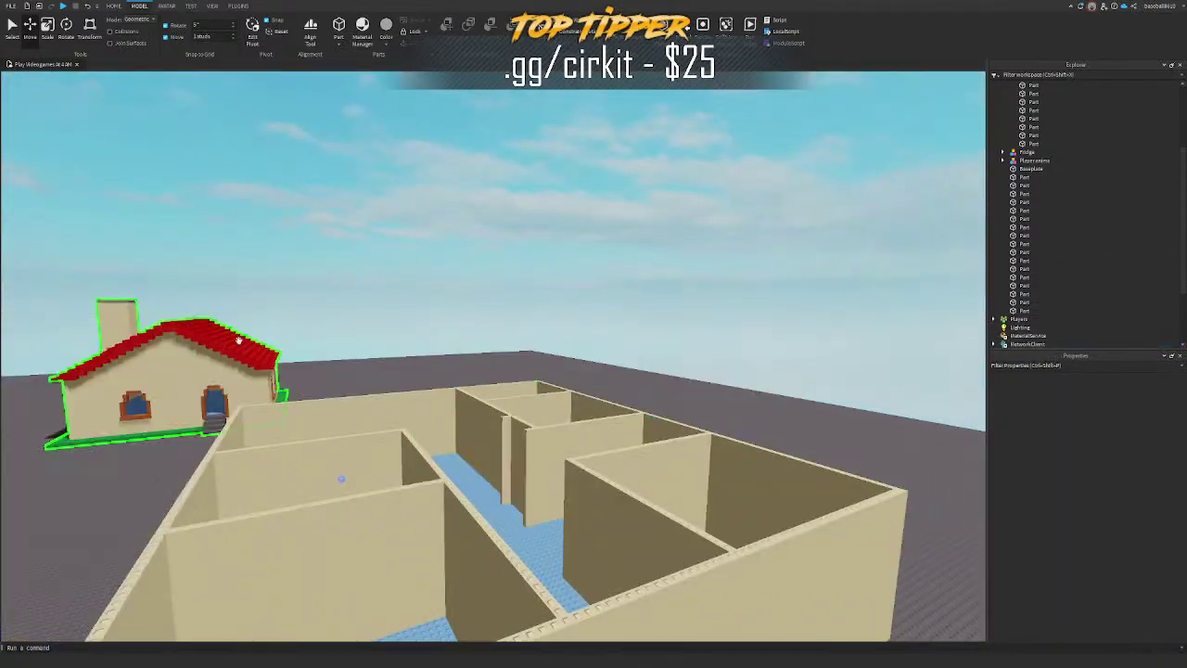
Step: Thicken the divider inside the corner room until it fills the space up to the outer wall
right_drag(239, 341, 519, 423)
key(w)
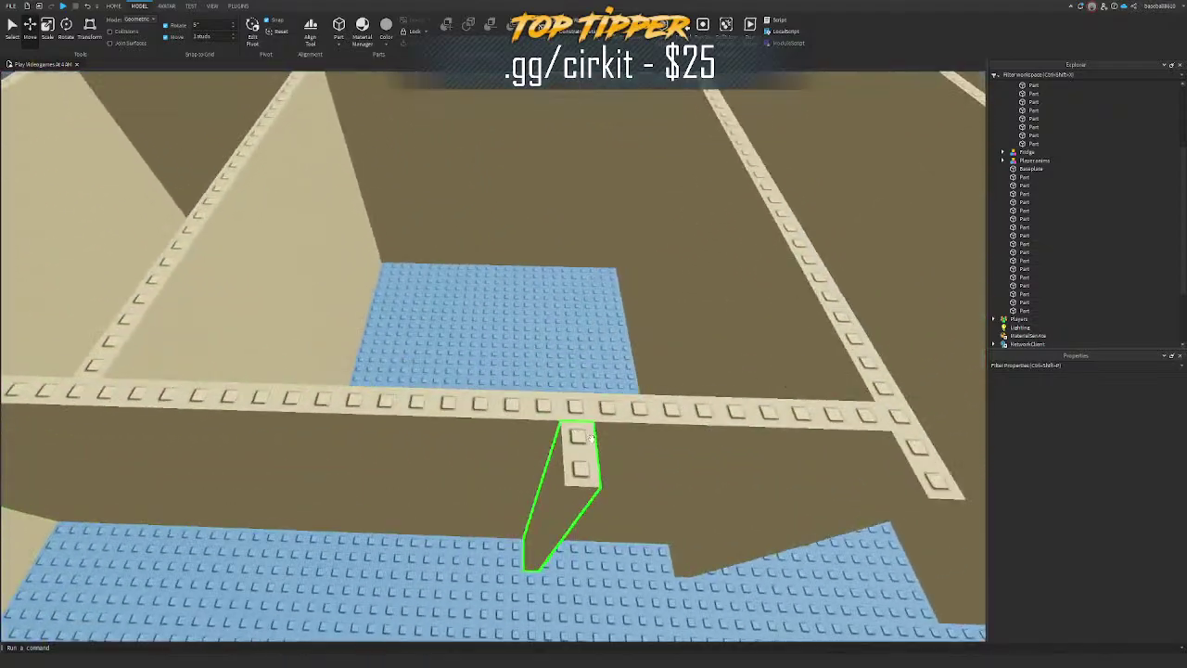
key(s)
right_drag(591, 439, 424, 352)
key(ctrl+3)
key(a)
drag(428, 369, 368, 378)
right_drag(477, 365, 570, 326)
key(w)
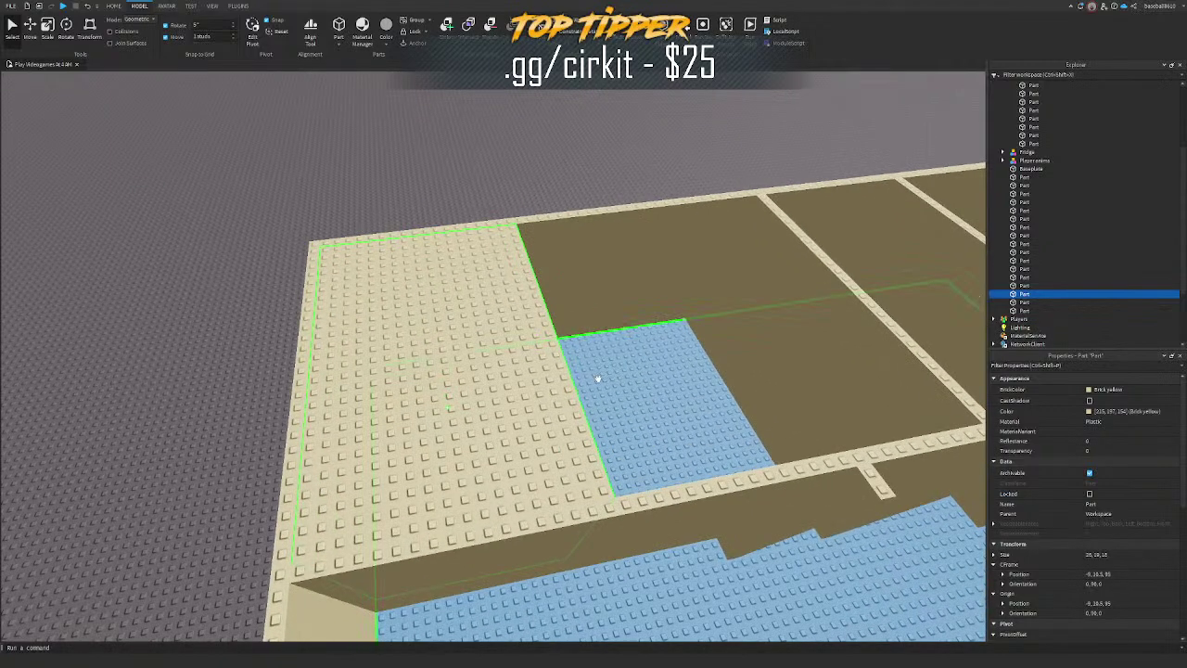
Step: Shorten the corner room's perpendicular wall so its end sits flush with the long wall
right_drag(652, 357, 694, 323)
key(s)
scroll(694, 323, down, 10)
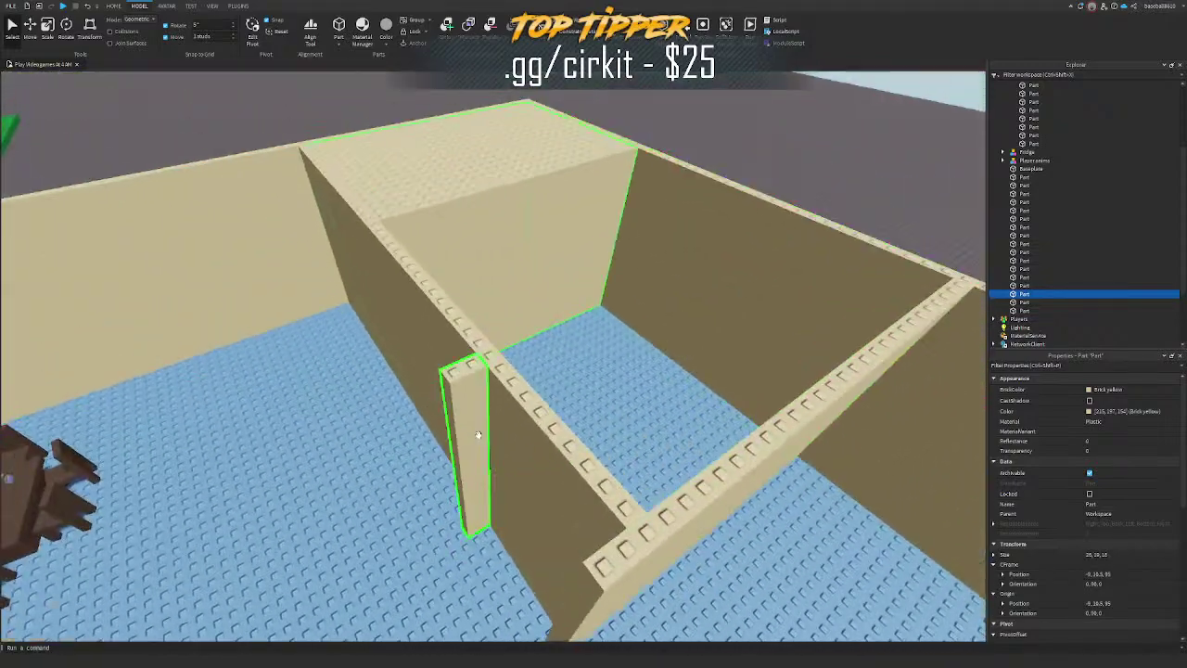
key(d)
click(547, 564)
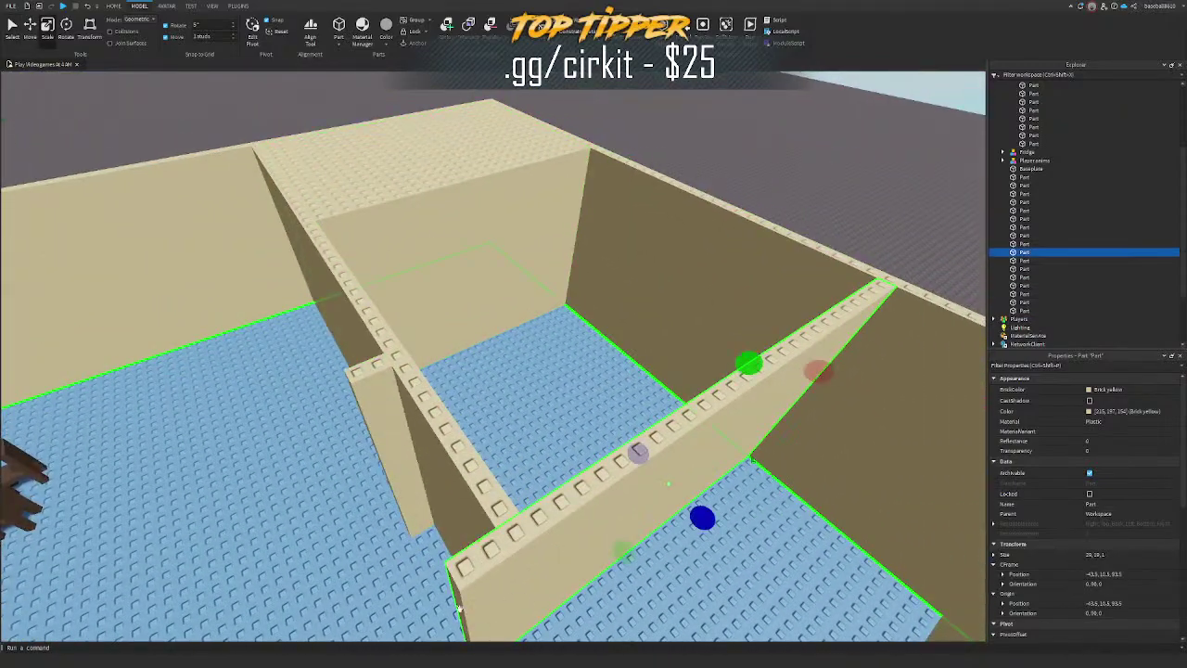
right_drag(459, 608, 445, 550)
key(s)
key(d)
click(832, 191)
Step: Examine the finished room layout from several sides, including the hallway, the kitchen area and the floor
right_drag(831, 191, 747, 195)
key(s)
right_drag(546, 250, 572, 265)
key(a)
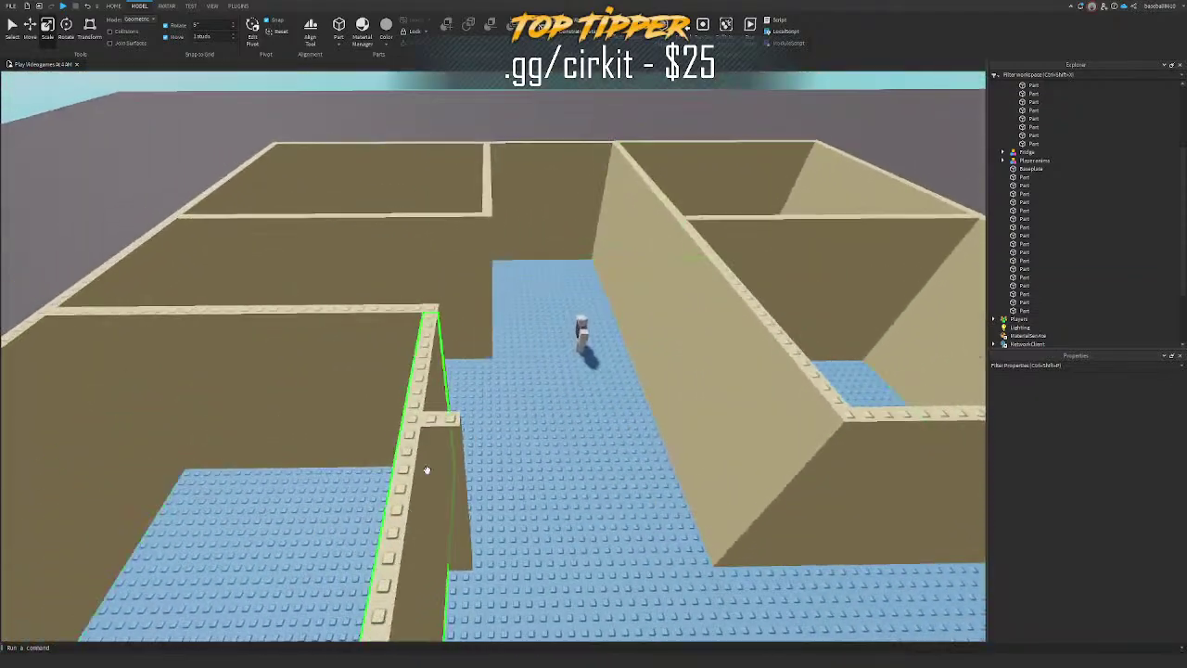
key(d)
key(w)
right_drag(550, 402, 482, 390)
key(w)
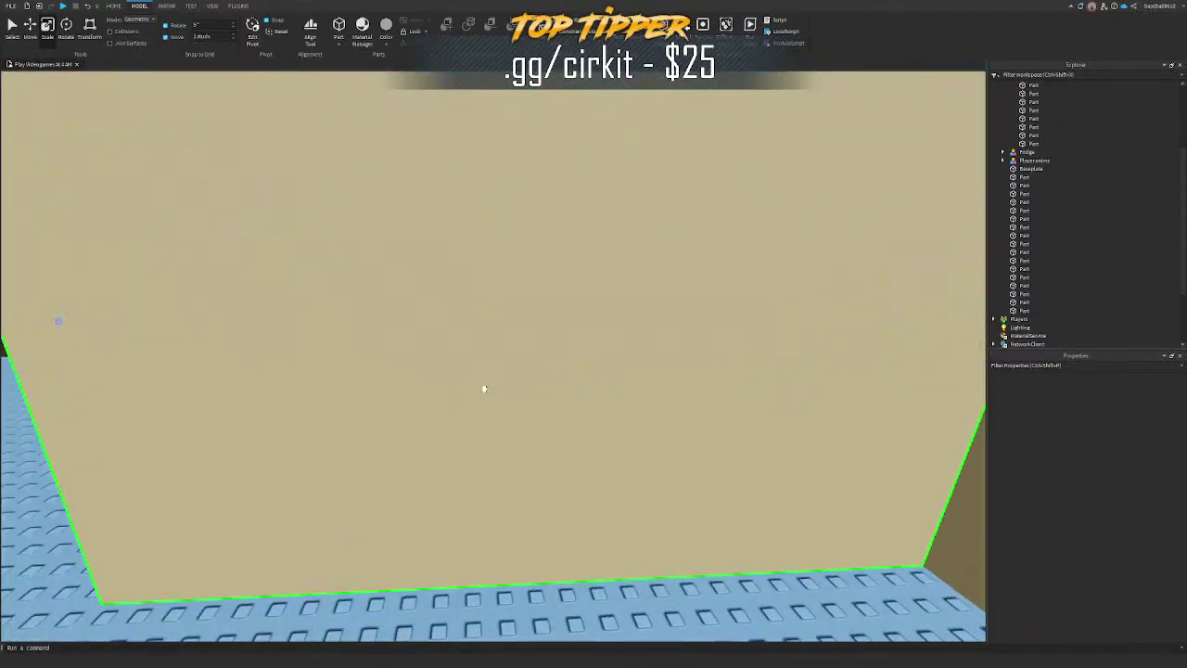
key(s)
key(s)
right_drag(400, 381, 401, 382)
key(w)
key(s)
key(s)
key(w)
key(w)
key(s)
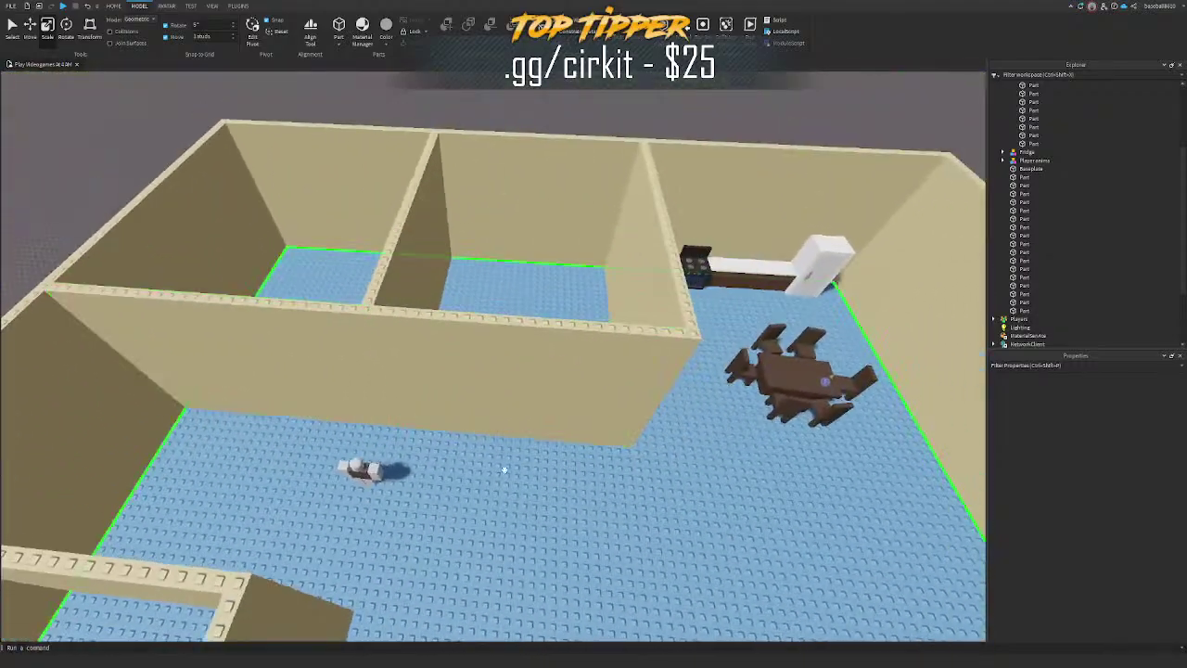
key(a)
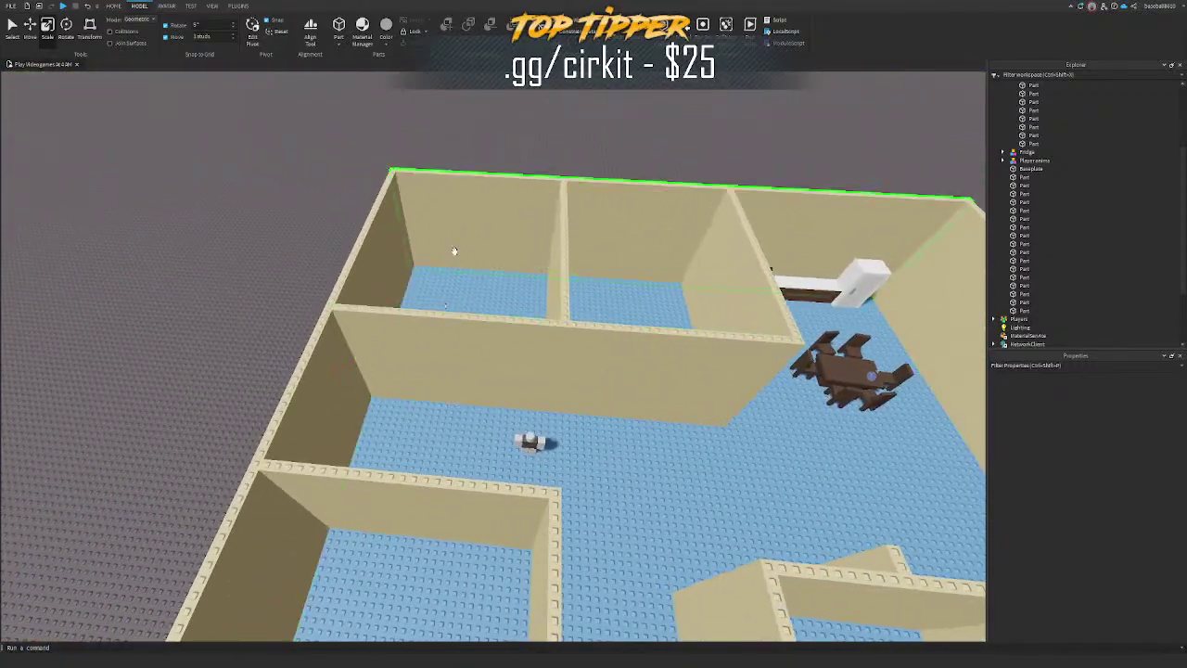
key(s)
right_drag(422, 328, 471, 479)
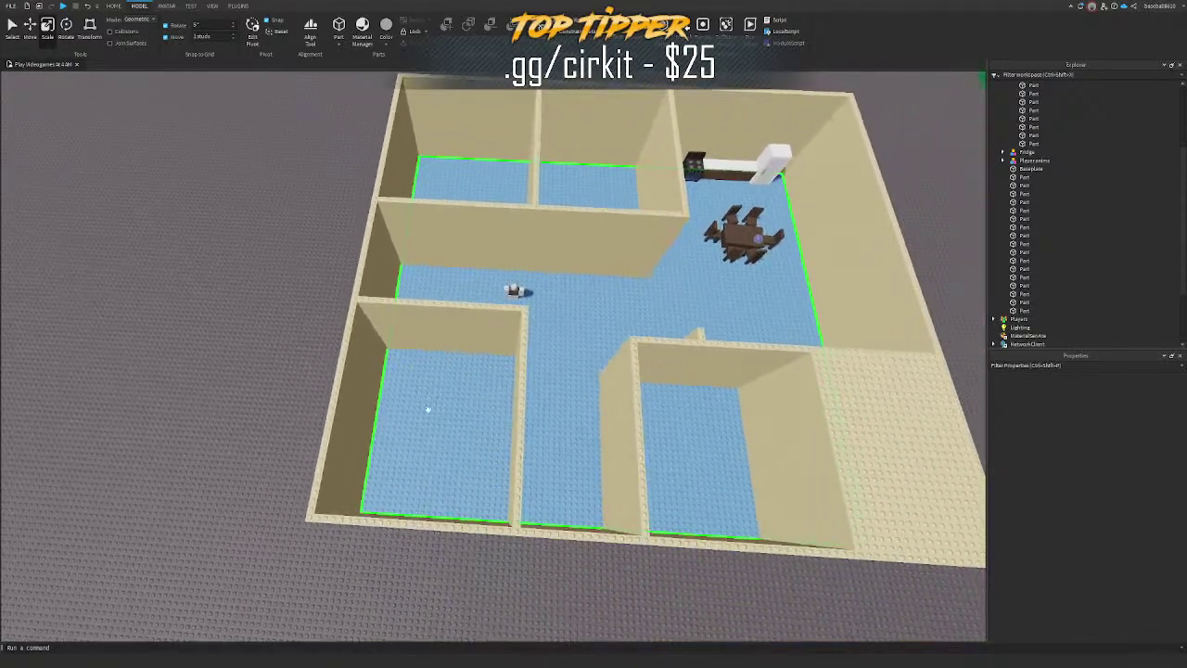
click(403, 415)
right_drag(404, 415, 701, 497)
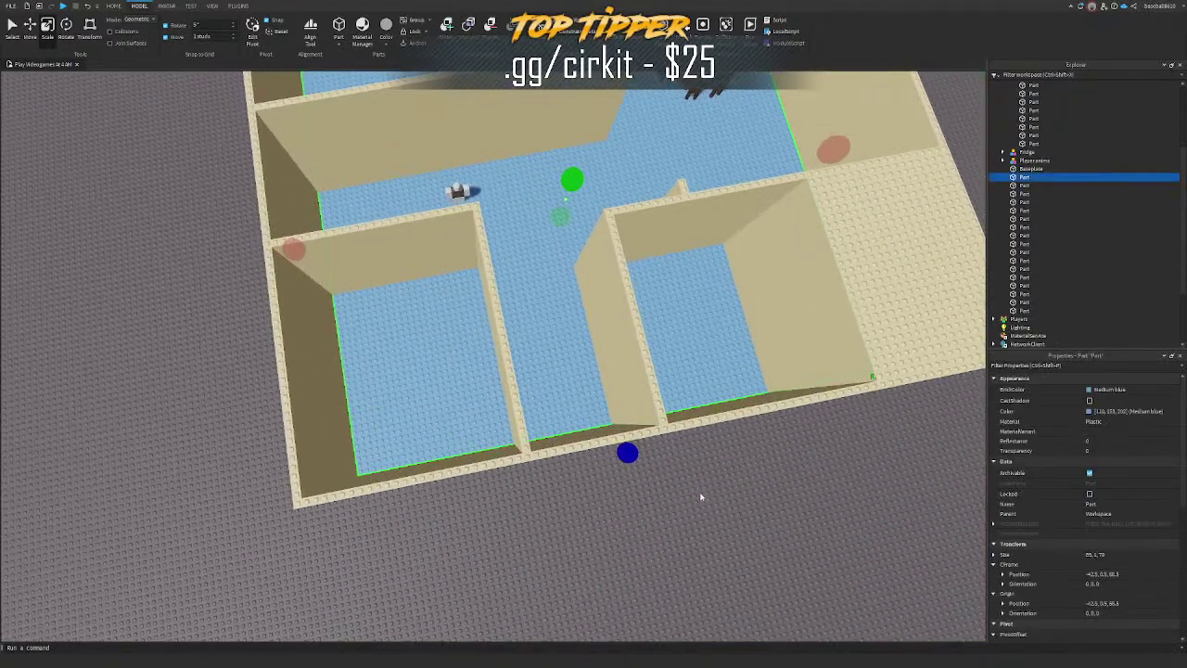
click(618, 454)
key(d)
key(e)
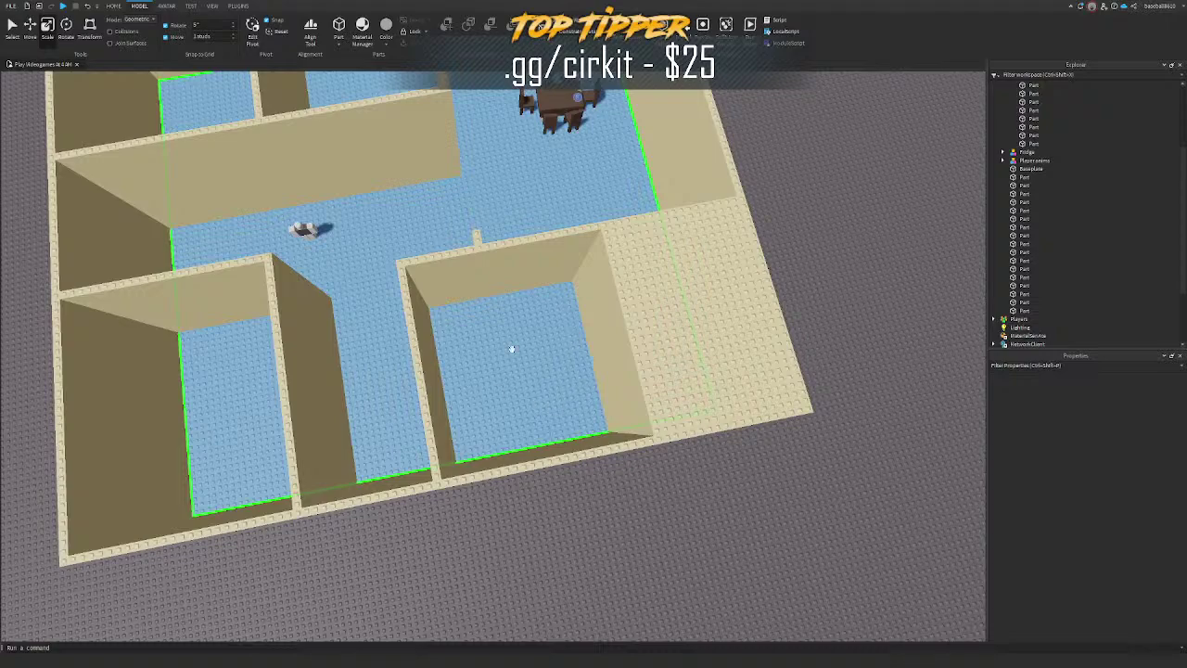
Step: Duplicate the outer side wall next to the corner room and move the copy outward to start an attached garage
right_drag(511, 348, 526, 288)
scroll(526, 288, up, 2)
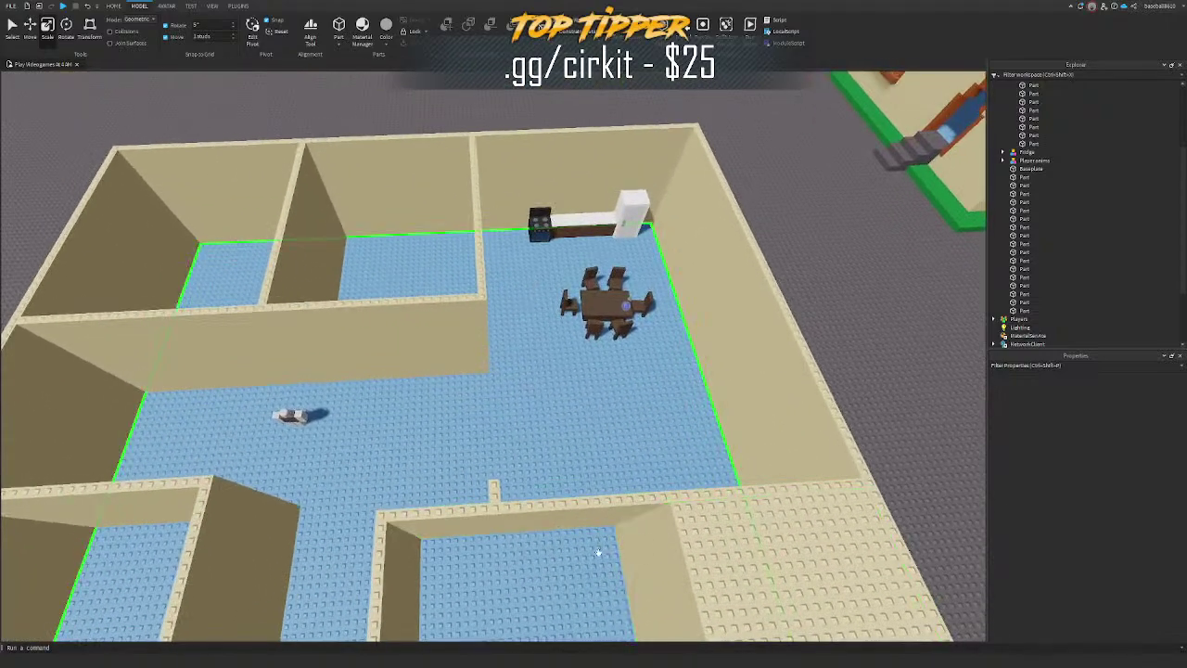
key(q)
key(w)
right_drag(631, 393, 635, 391)
click(636, 389)
key(s)
key(ctrl+2)
key(ctrl+d)
key(a)
drag(562, 494, 454, 466)
Step: Duplicate the blue house floor and narrow the copy to a strip between the house and the detached side wall
click(662, 461)
key(ctrl+3)
right_drag(662, 461, 662, 461)
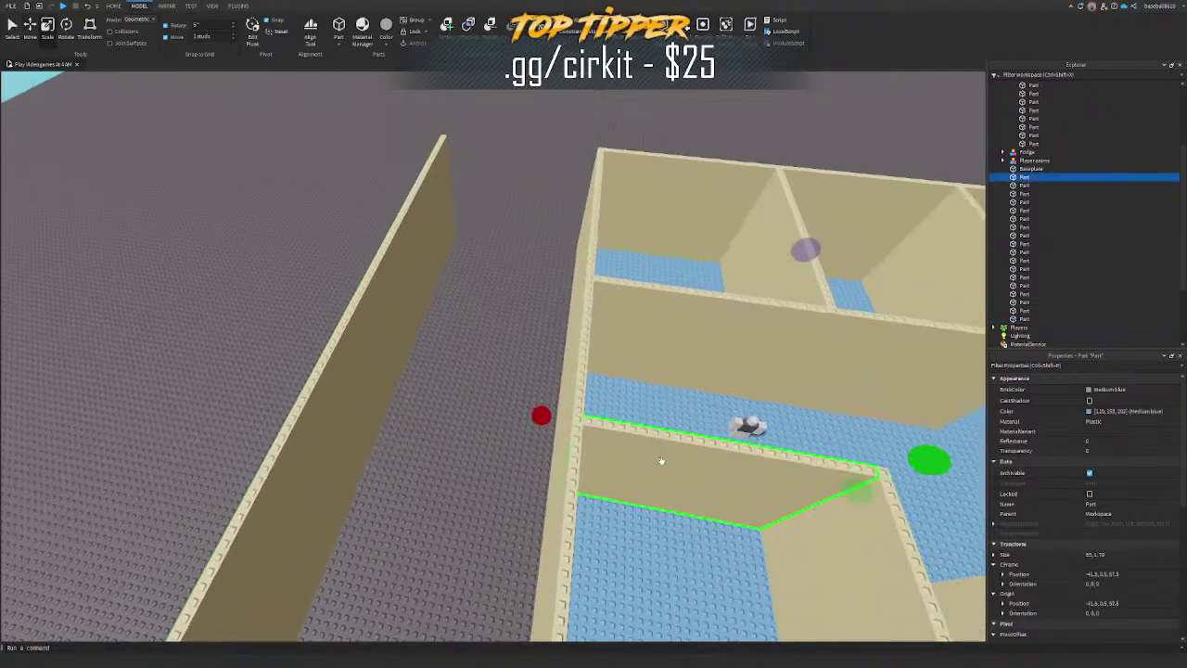
key(ctrl+d)
key(a)
drag(541, 414, 421, 421)
right_drag(685, 273, 686, 272)
drag(729, 257, 479, 332)
key(w)
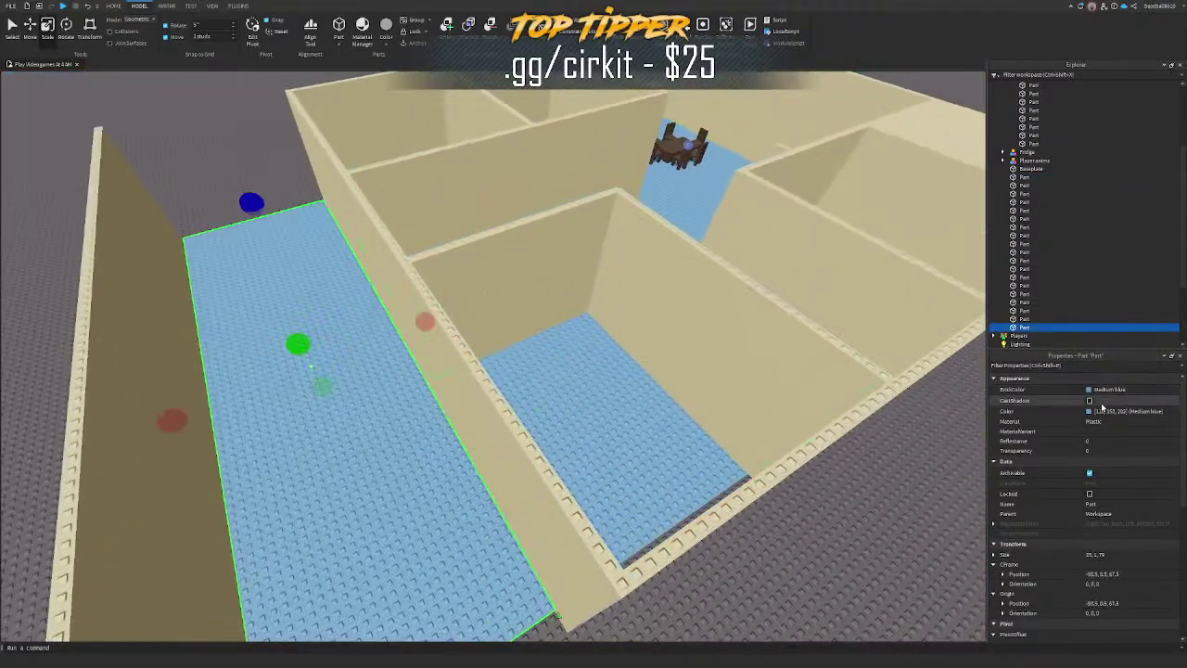
Step: Recolour the new floor strip from the grey swatches and adjust its brightness slightly with the colour picker
click(1096, 389)
click(1088, 549)
key(d)
right_drag(708, 416, 707, 417)
click(1088, 411)
drag(701, 296, 701, 302)
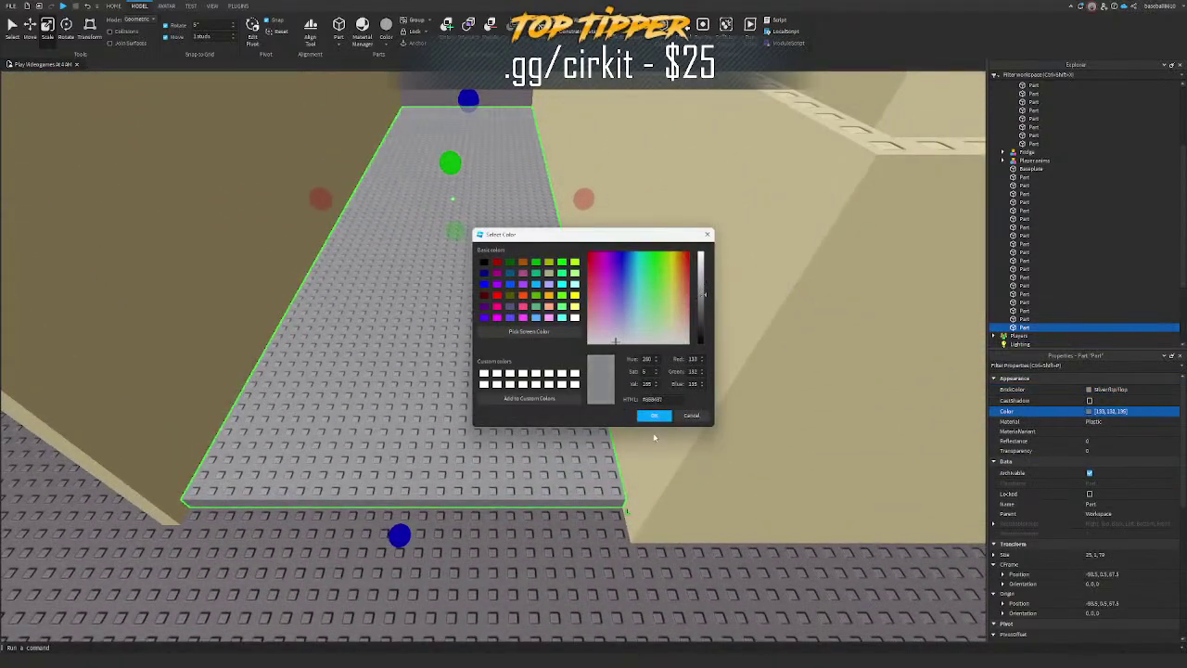
click(654, 417)
Step: Move the garage's outer wall farther out and widen the grey floor until it meets the wall
right_drag(604, 406, 604, 406)
key(a)
click(404, 250)
key(ctrl+2)
drag(498, 212, 470, 211)
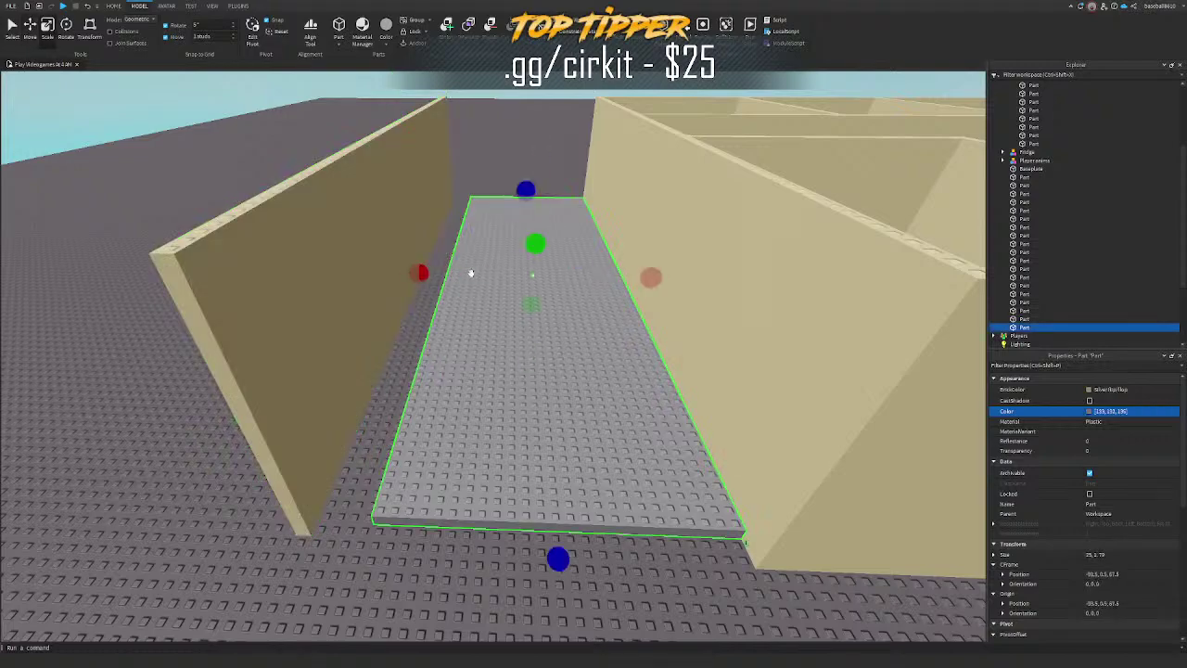
drag(461, 278, 429, 283)
Step: Adjust the front ends of the grey floor and the garage's outer wall so they line up
key(a)
right_drag(606, 451, 606, 451)
drag(591, 453, 589, 453)
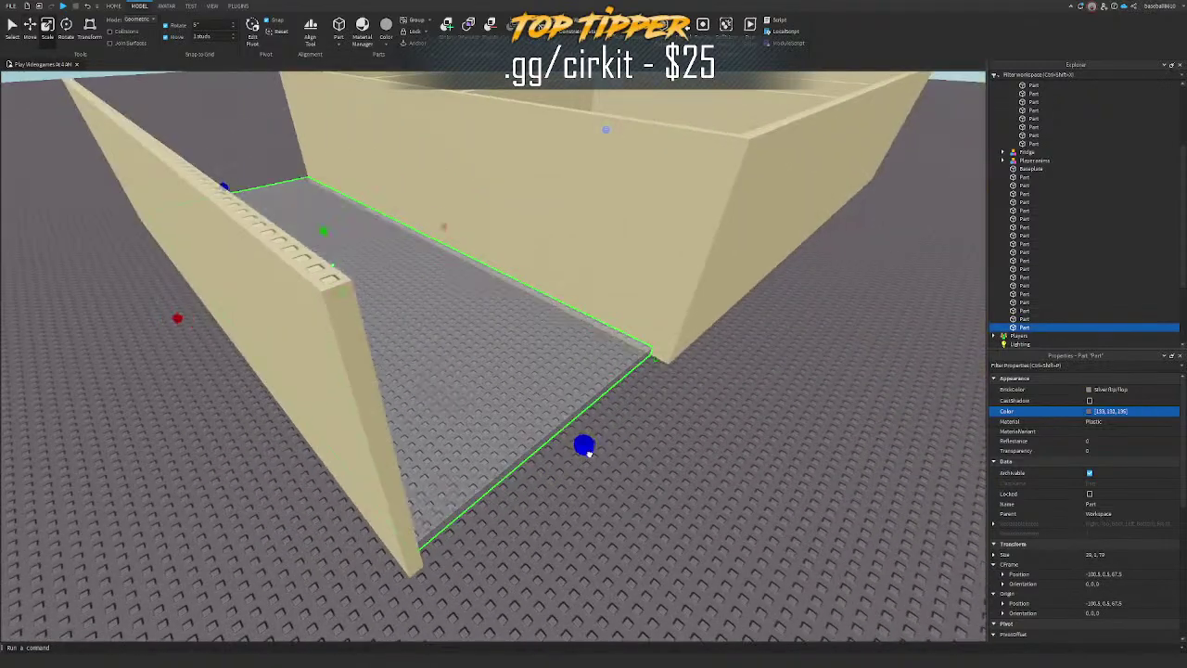
click(332, 419)
drag(414, 485, 418, 493)
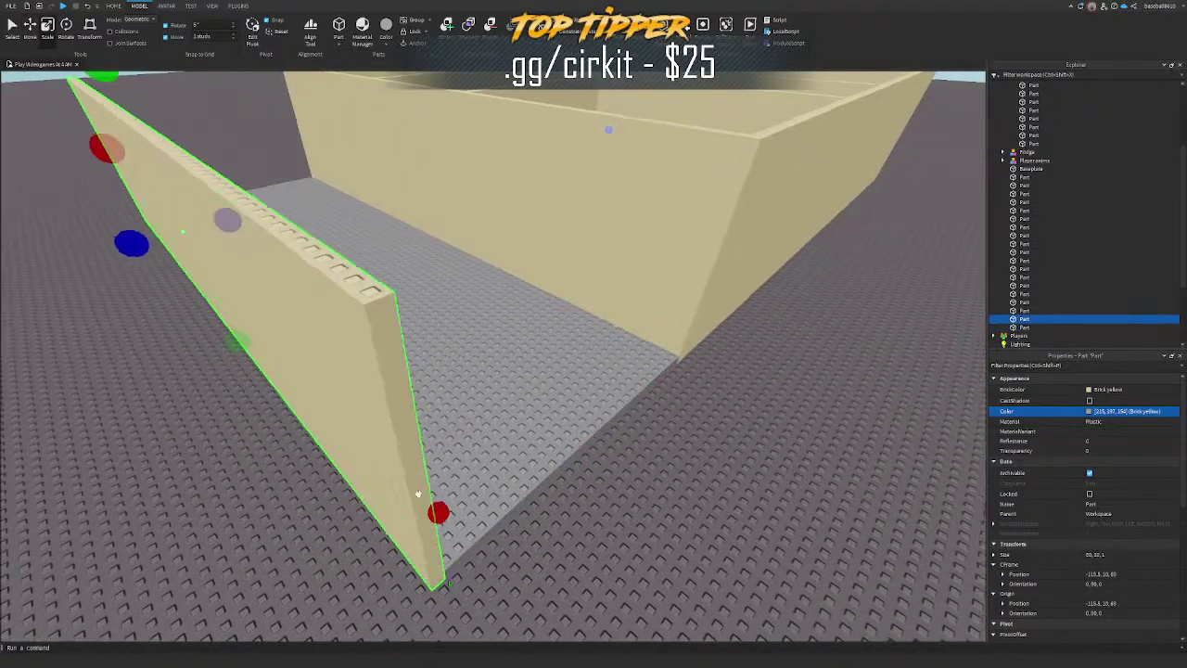
Step: Shorten the grey floor from its rear end so the garage does not run the full depth of the house
right_drag(376, 275, 376, 276)
key(w)
click(423, 321)
right_drag(424, 321, 423, 320)
drag(317, 317, 472, 416)
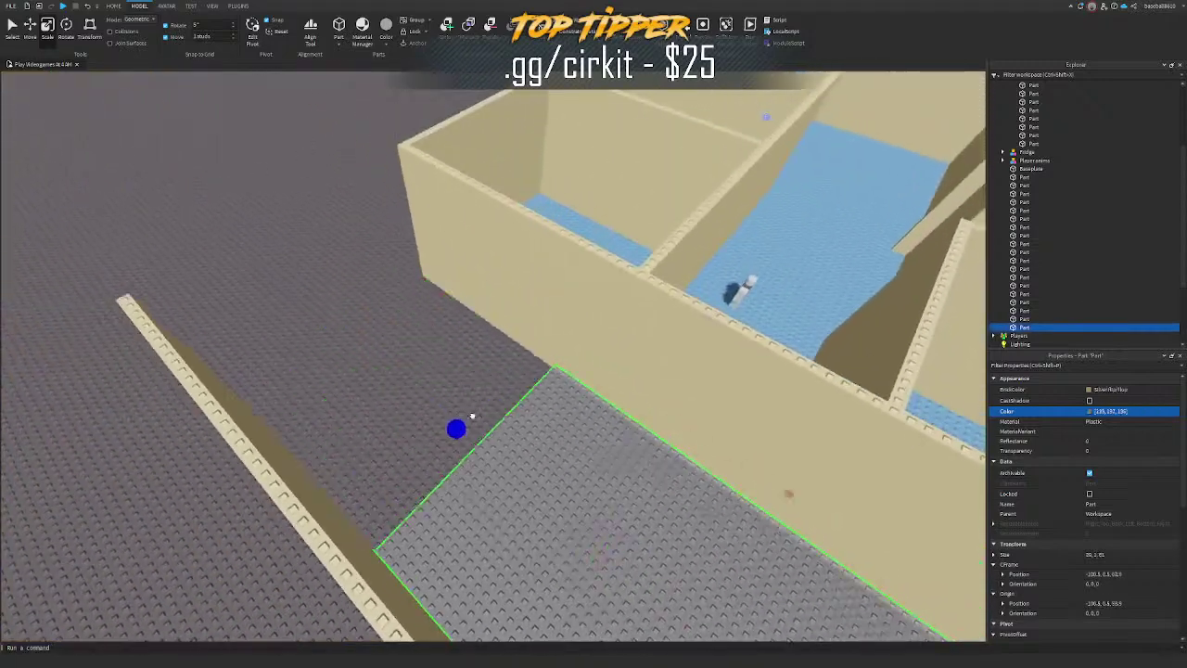
Step: Close the rear of the garage with a duplicated wall part and trim the outer side wall back to that corner
key(ctrl+d)
key(s)
drag(591, 353, 353, 562)
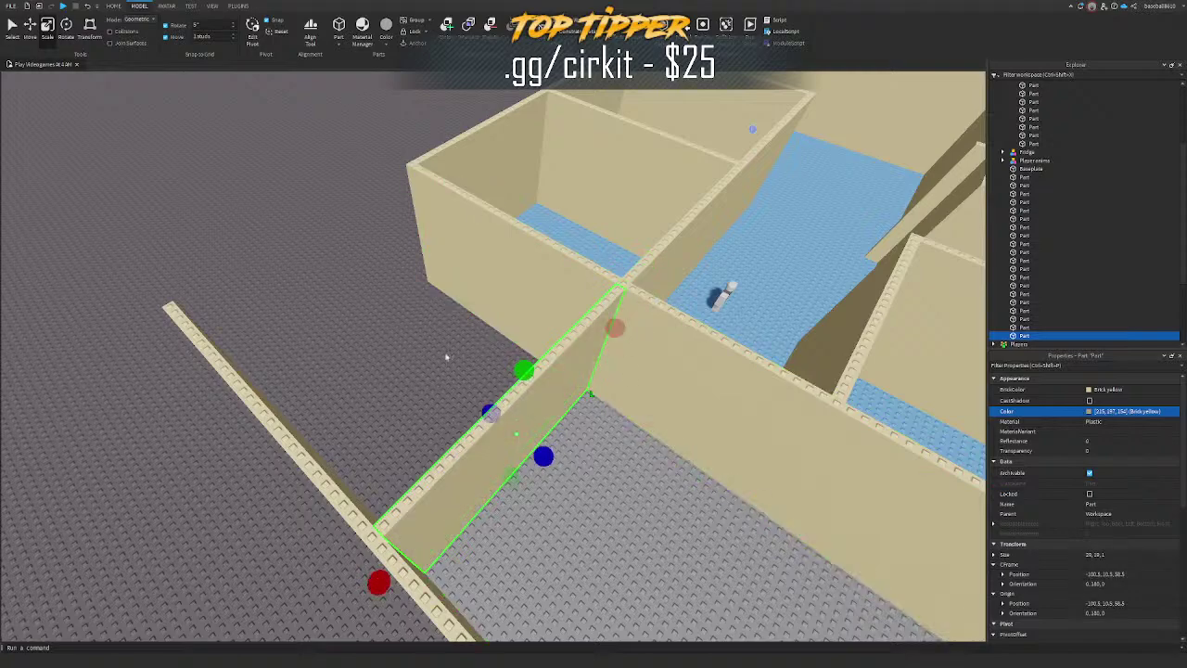
click(283, 435)
key(a)
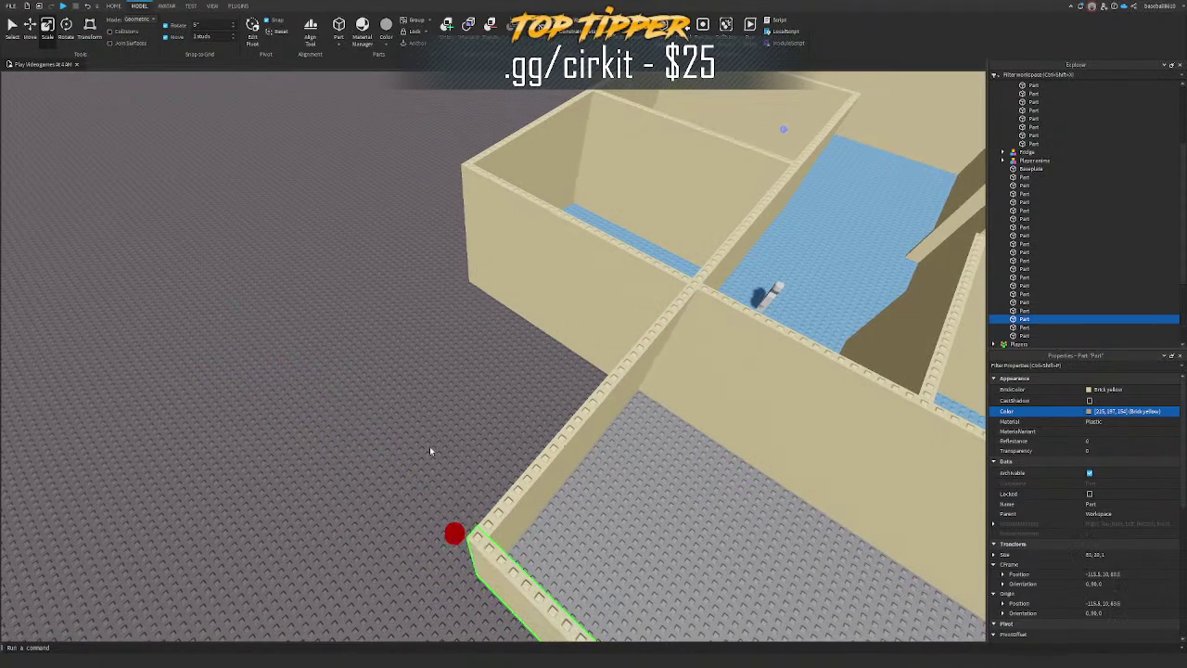
click(429, 448)
Step: Duplicate the garage's rear wall, move the copy to the front end and fit it flush with the adjoining walls and ground
right_drag(429, 447, 429, 446)
key(d)
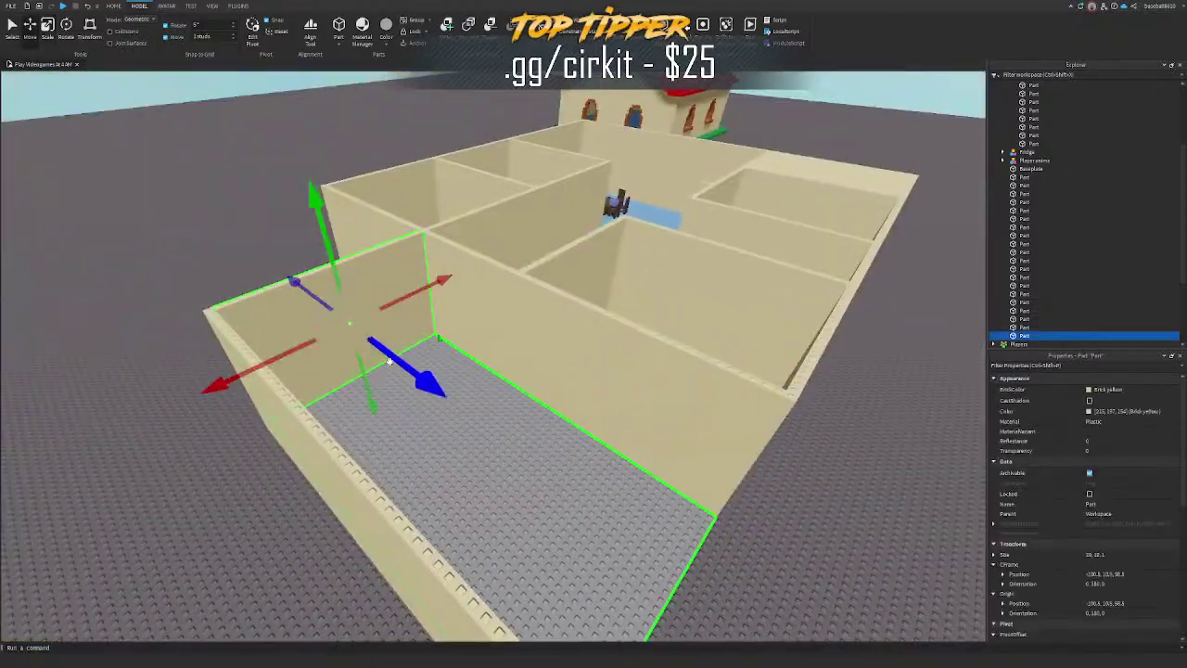
key(ctrl+d)
key(q)
drag(389, 361, 653, 521)
right_drag(647, 511, 646, 483)
key(d)
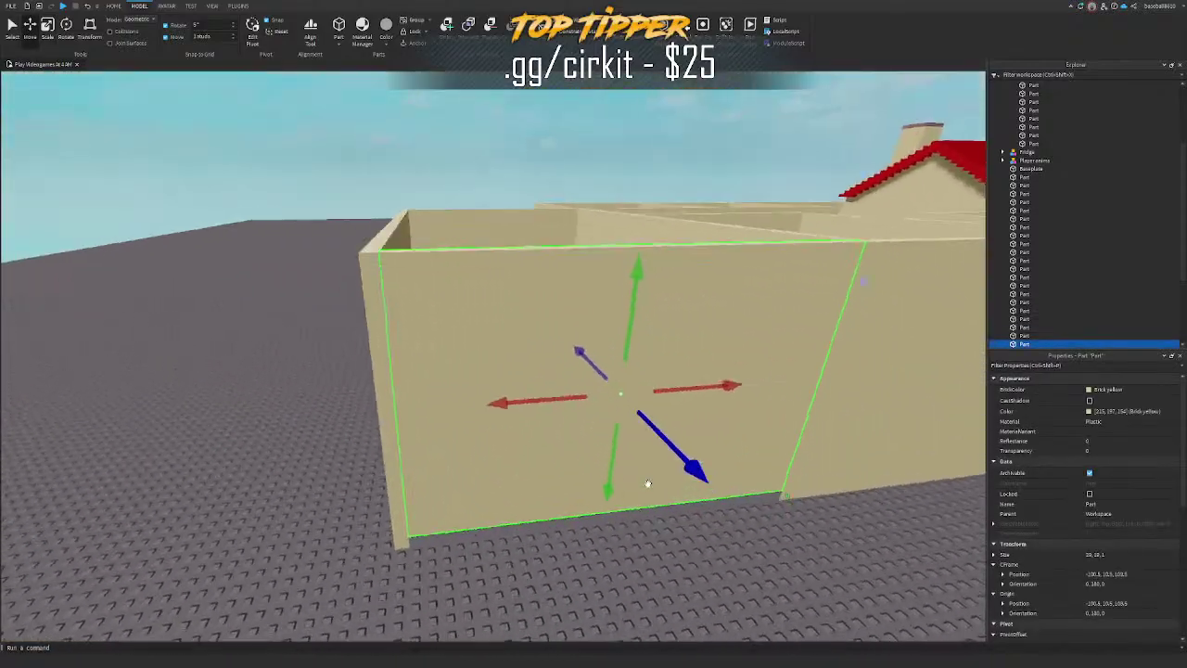
key(ctrl+3)
right_drag(545, 517, 545, 519)
key(e)
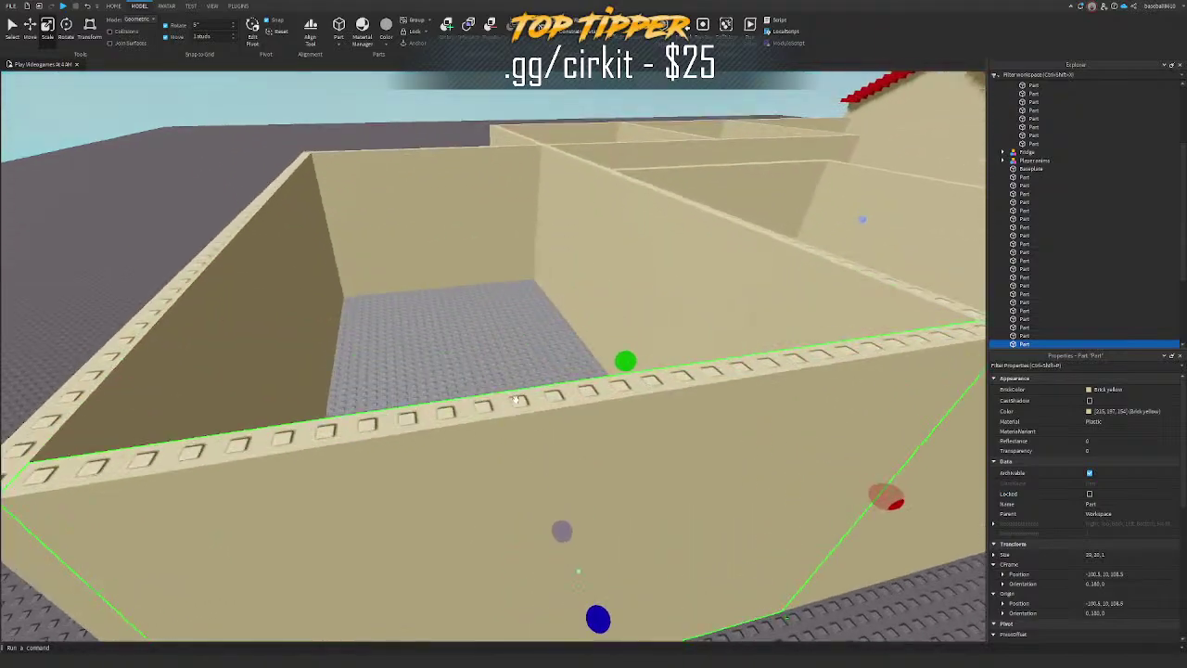
click(513, 400)
key(q)
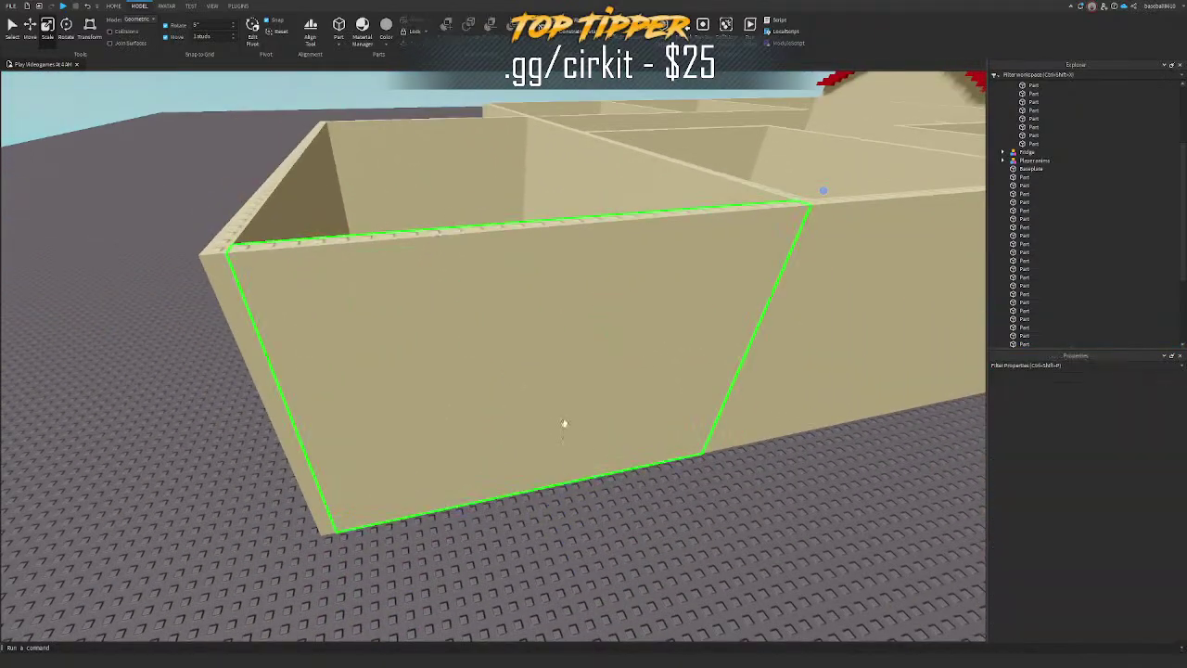
Step: Extend the blue house floor to the wall shared with the garage and out to the house's front wall
click(563, 422)
key(w)
right_drag(564, 412, 561, 414)
key(d)
right_drag(514, 330, 522, 323)
key(s)
click(524, 358)
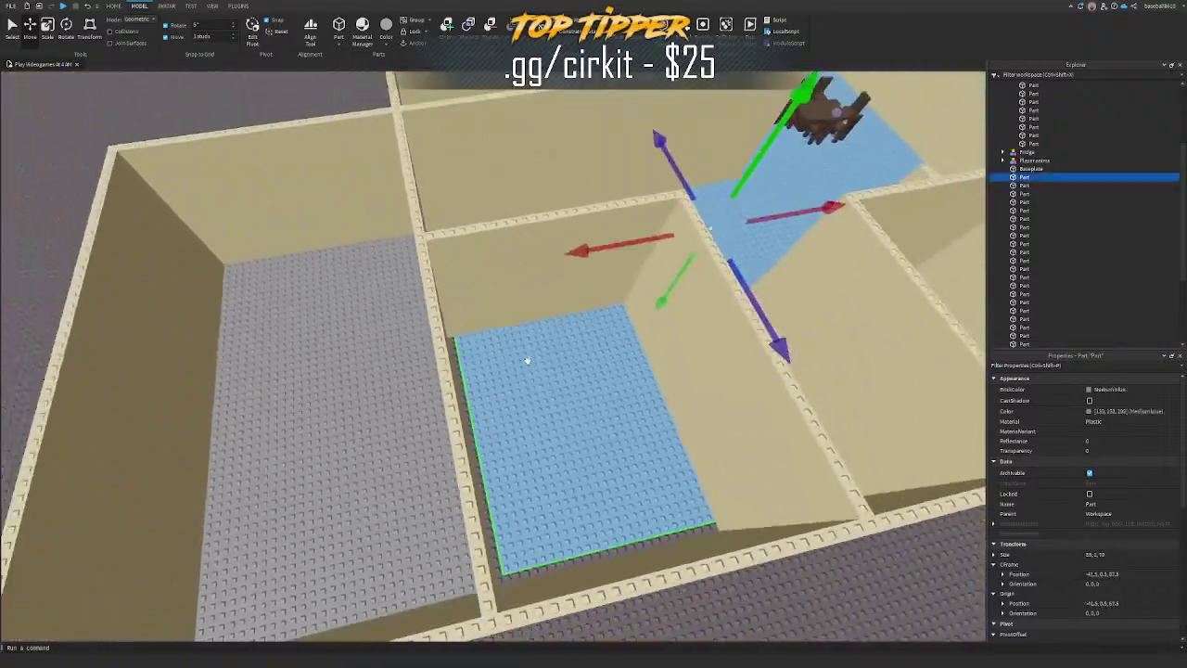
key(ctrl+3)
key(s)
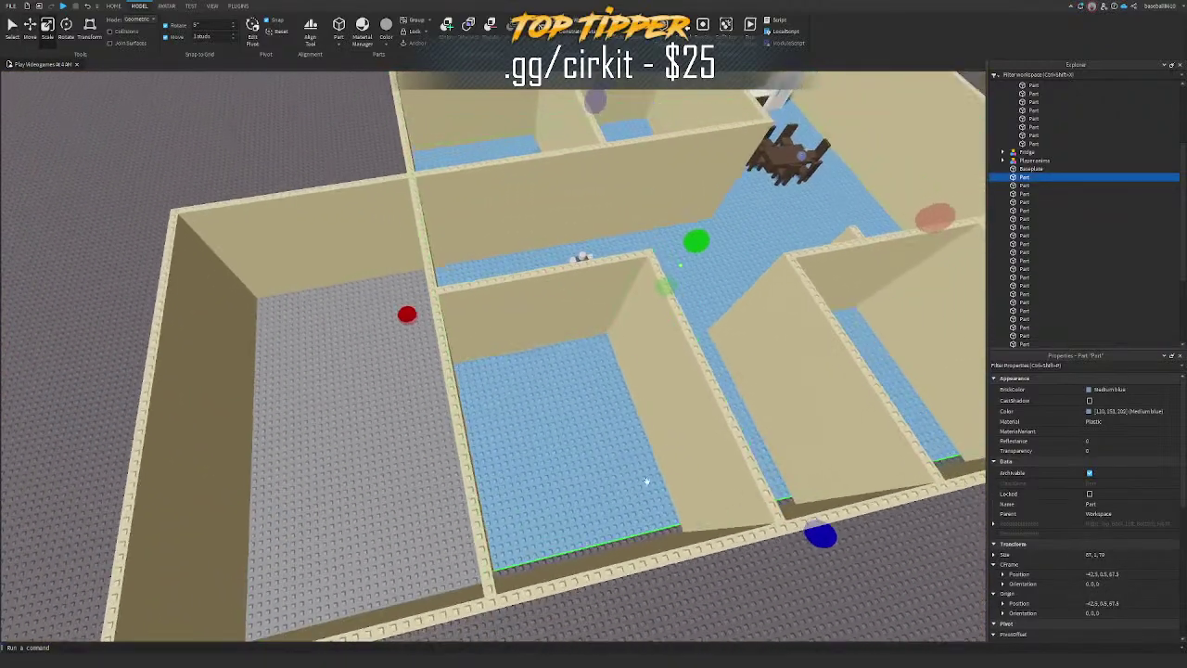
drag(806, 540, 814, 554)
key(d)
click(834, 577)
Step: Extend the blue floor's edges at the kitchen corner so they reach the outer walls
key(e)
key(w)
right_drag(813, 502, 591, 400)
key(w)
click(715, 462)
key(s)
key(ctrl+3)
drag(605, 400, 601, 404)
right_drag(602, 404, 595, 408)
key(q)
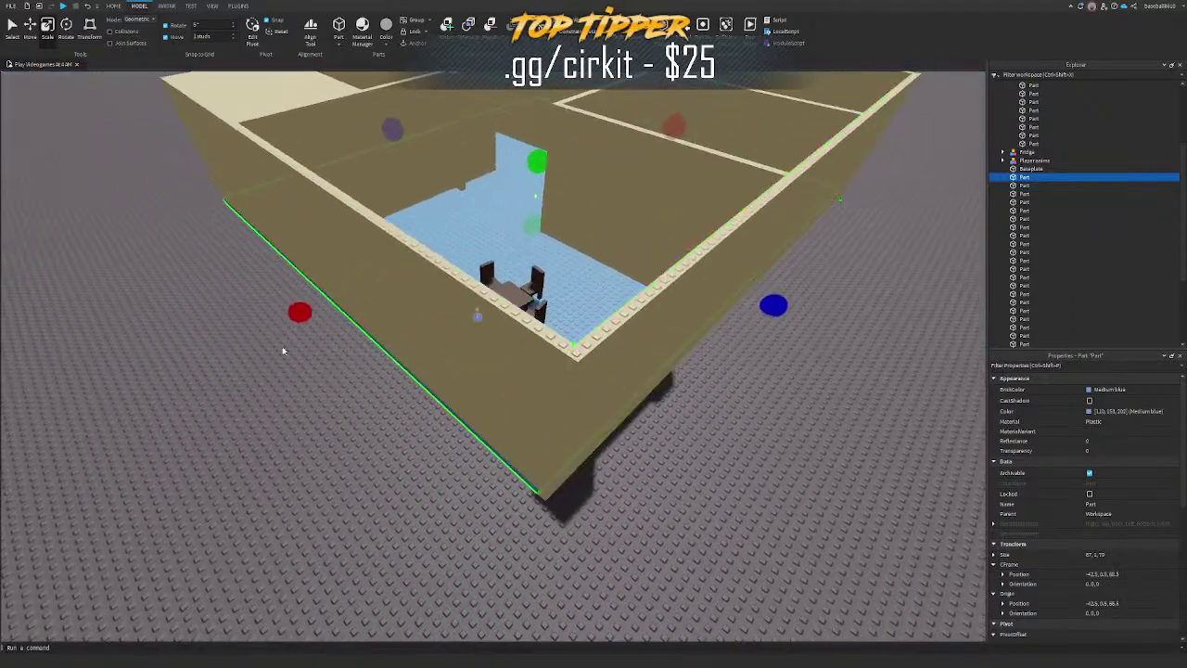
click(328, 383)
Step: Deepen the garage by moving its rear wall outward and extending the grey floor and outer side wall to meet it
key(w)
right_drag(329, 384, 483, 240)
key(w)
key(w)
click(483, 240)
key(s)
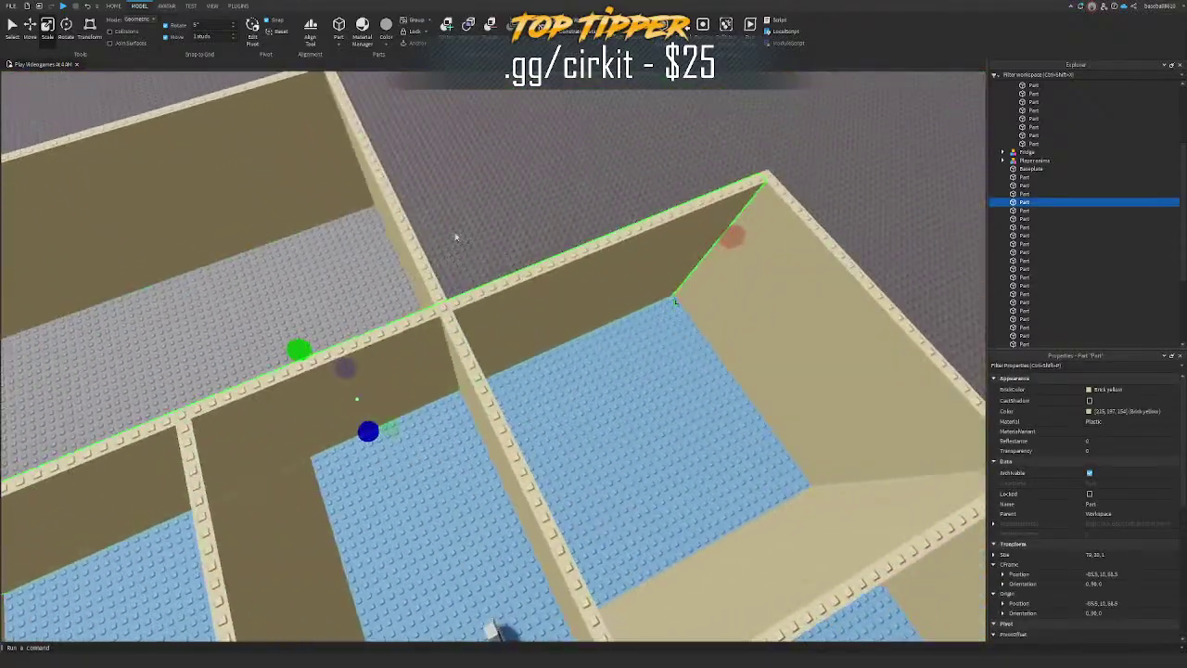
click(455, 235)
right_drag(412, 219, 413, 220)
click(524, 256)
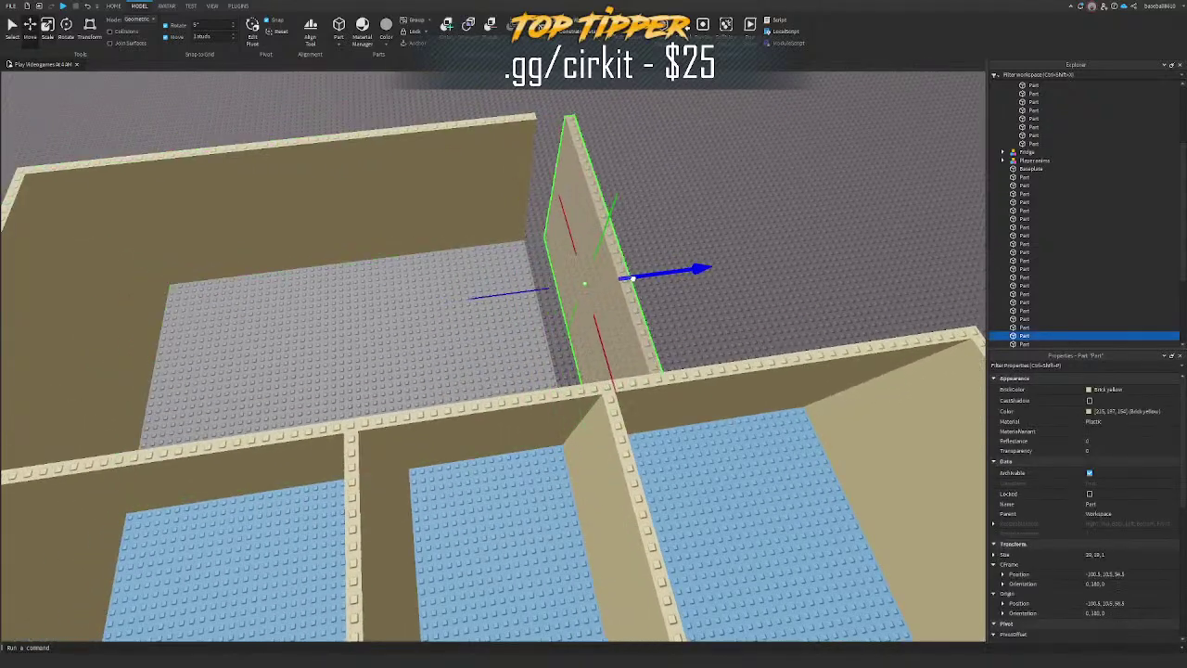
drag(560, 319, 590, 317)
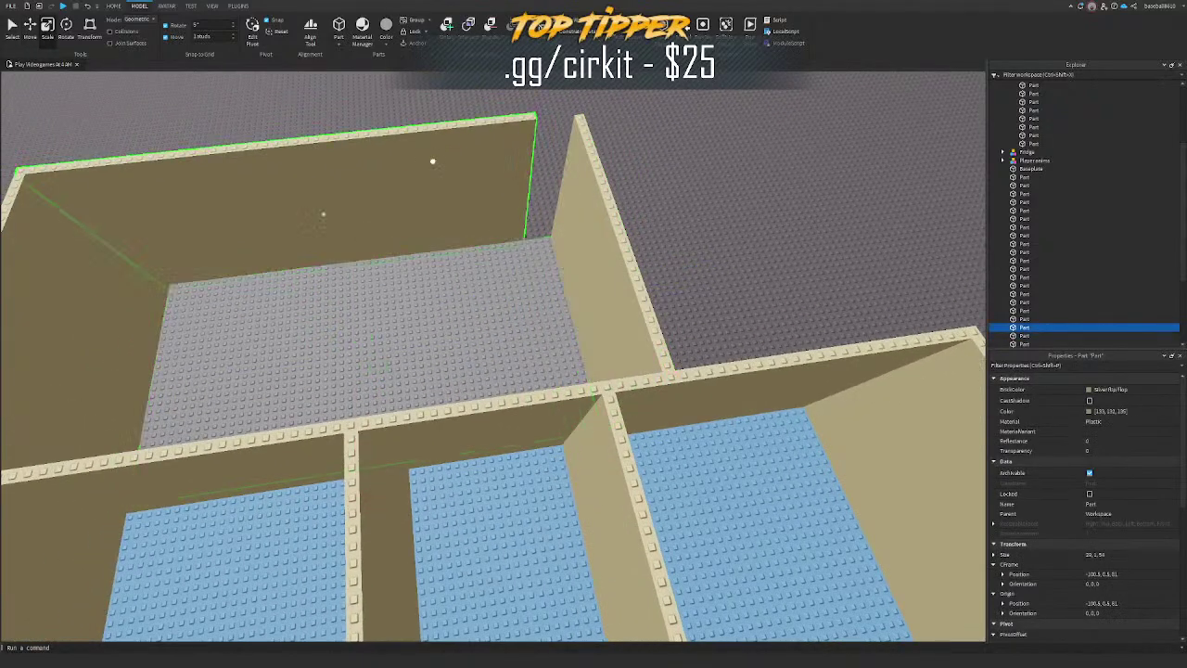
click(638, 193)
right_drag(640, 193, 641, 191)
Step: Shrink a copy of the garage's front wall to door size and thicken it so it passes through the wall
click(565, 283)
key(w)
right_drag(566, 284, 565, 284)
key(a)
key(d)
key(s)
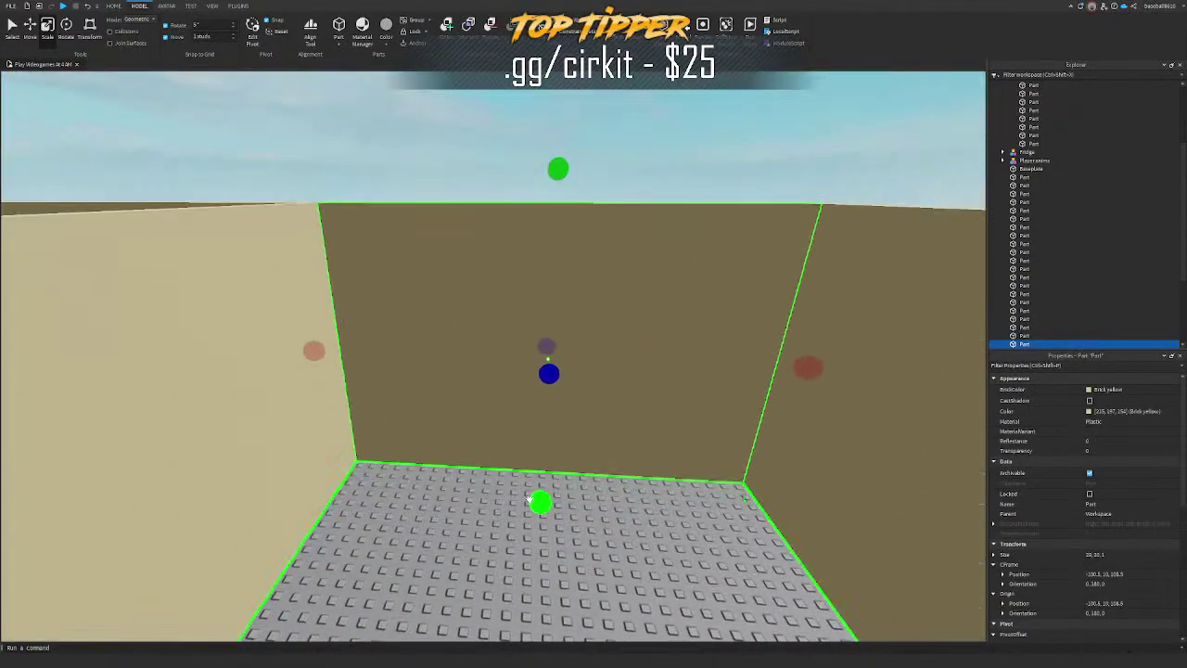
drag(534, 497, 547, 423)
key(ctrl+z)
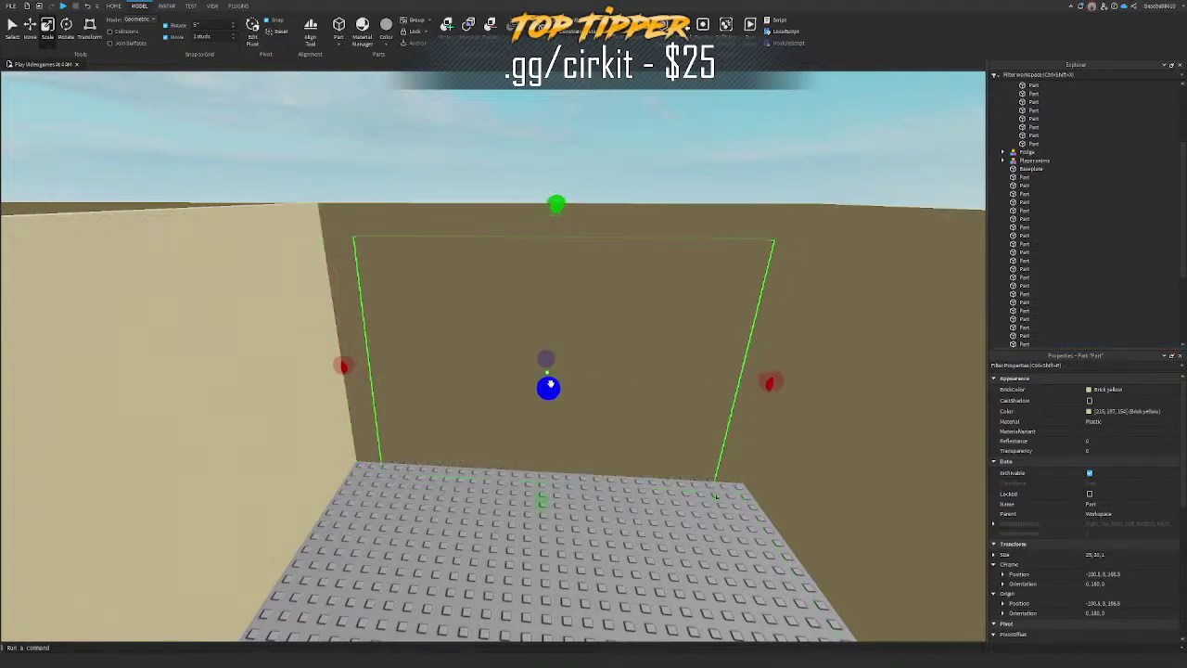
drag(550, 385, 560, 419)
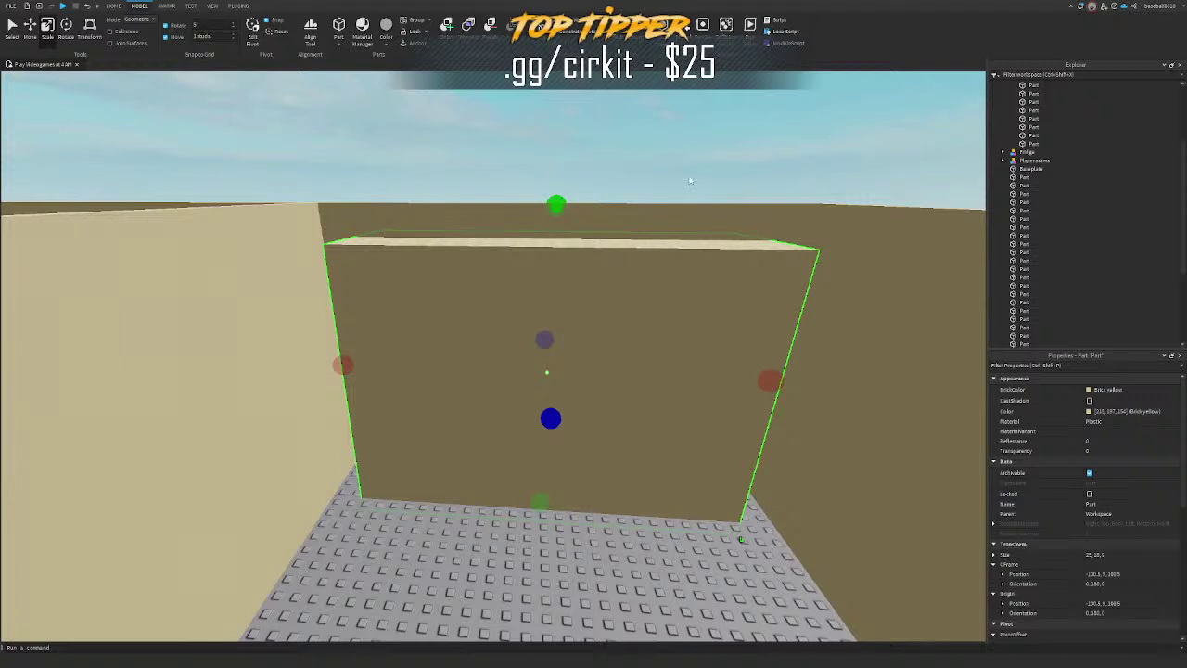
Step: Cut the door opening in the garage's front wall with Negate and Union, and colour the remaining door panel Medium stone grey
click(1102, 390)
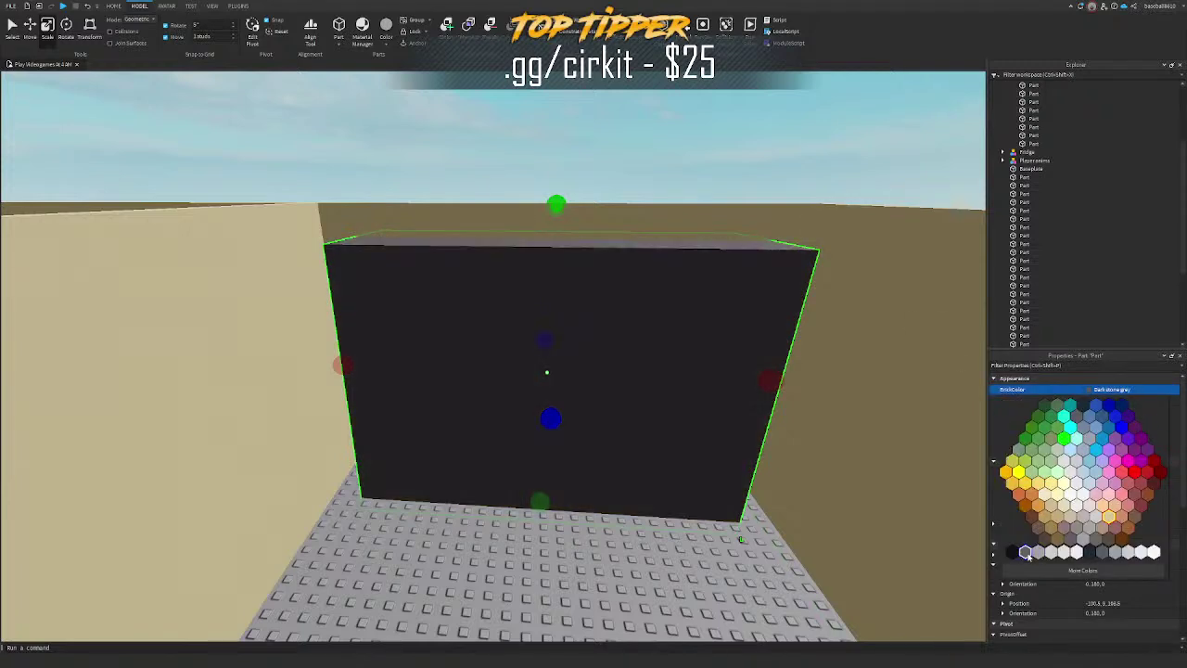
click(1037, 554)
click(446, 34)
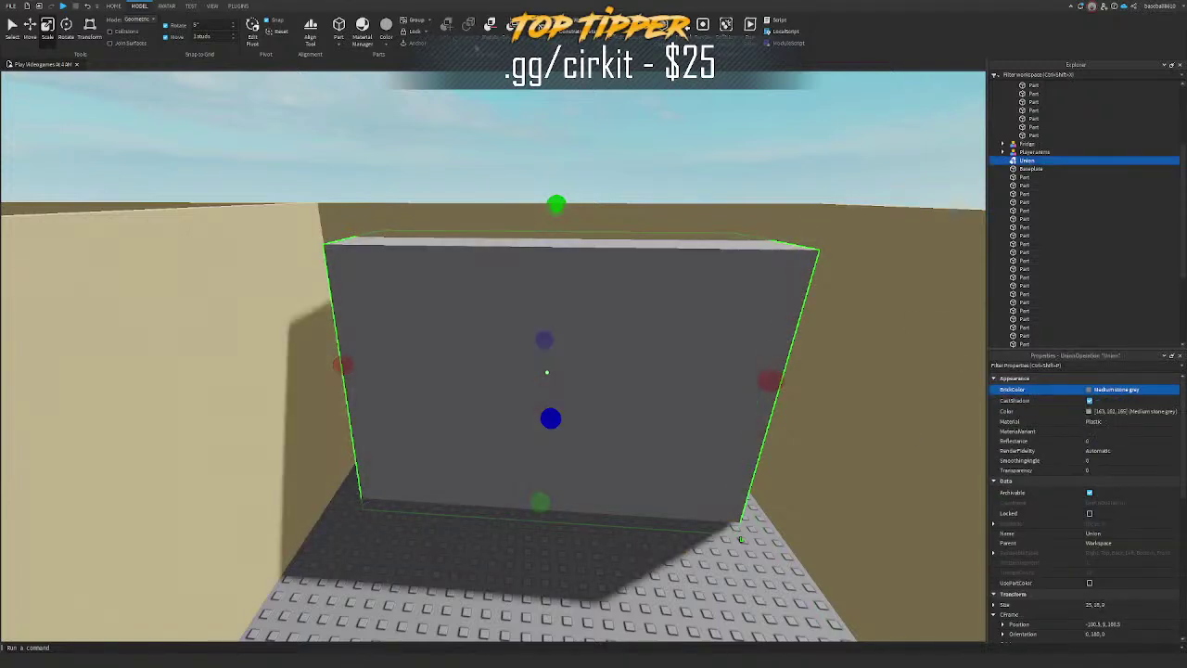
key(ctrl+z)
click(490, 31)
ctrl+click(522, 209)
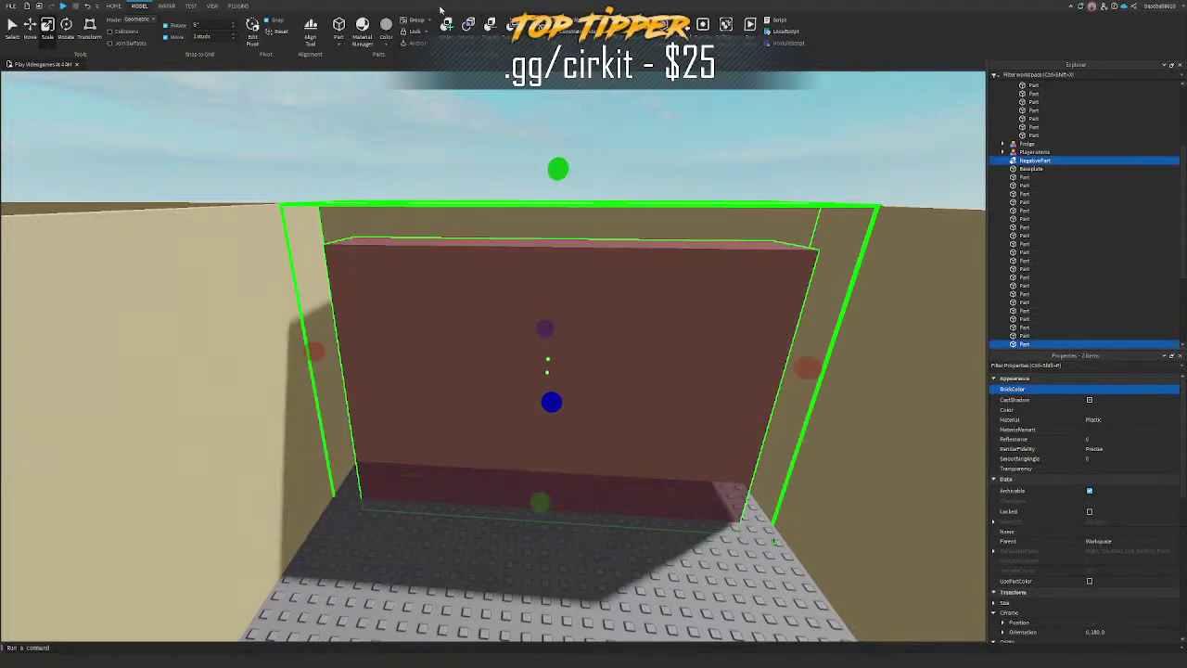
click(446, 27)
click(1102, 390)
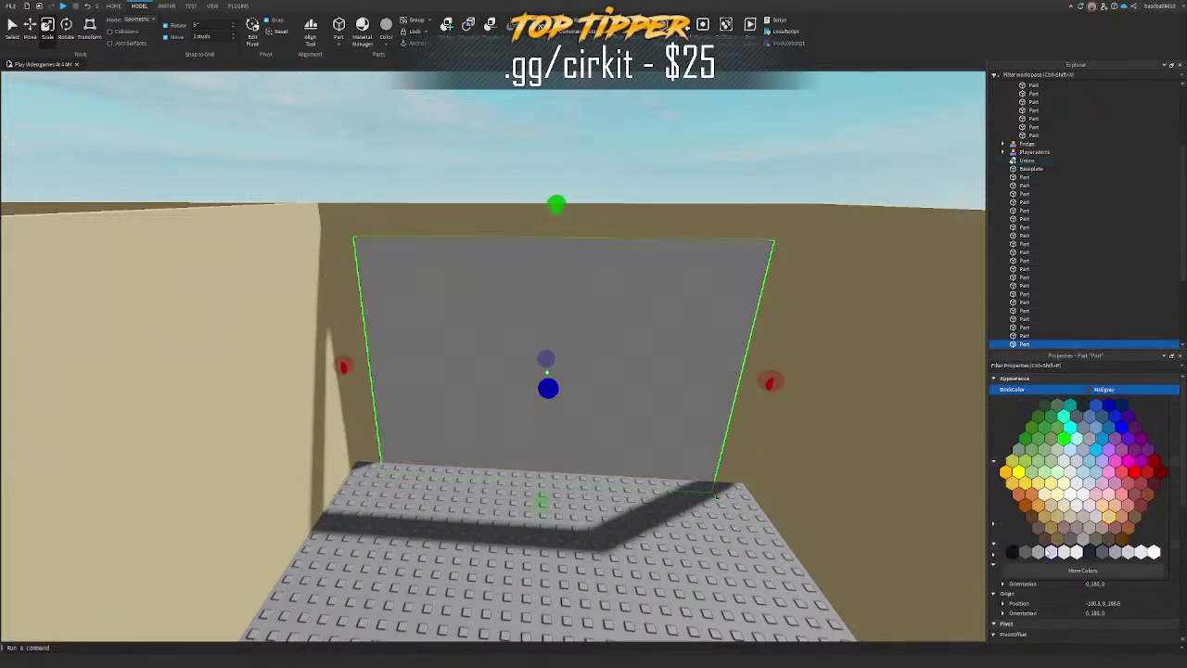
click(1043, 554)
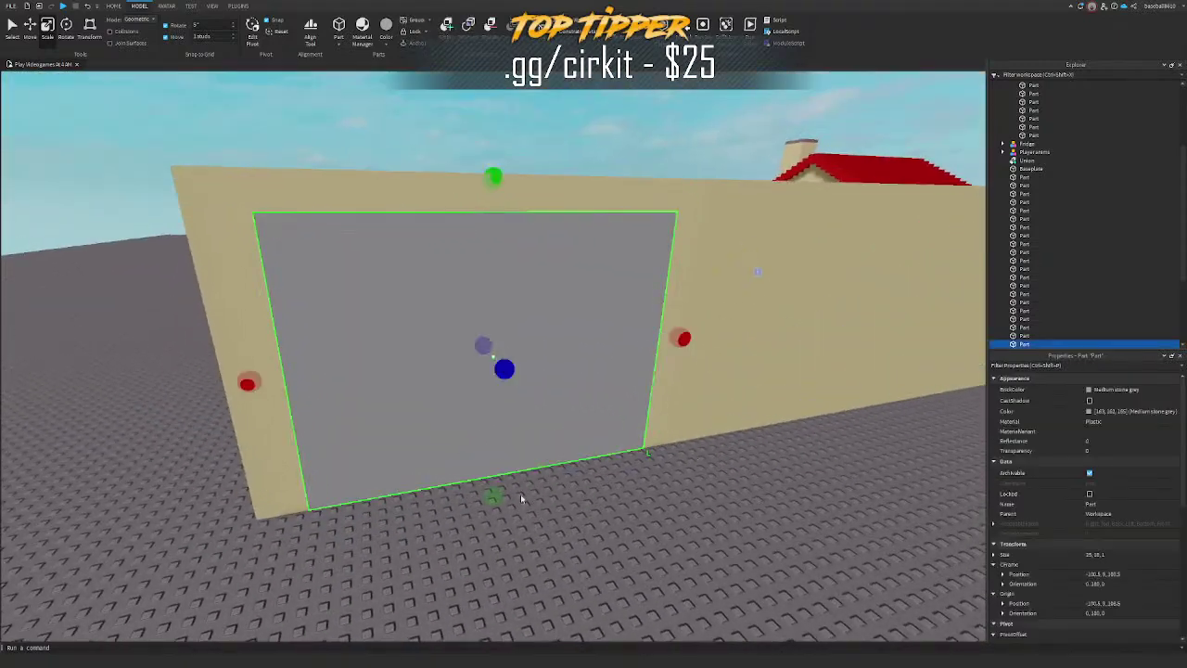
drag(495, 496, 482, 441)
drag(463, 337, 463, 322)
key(ctrl+z)
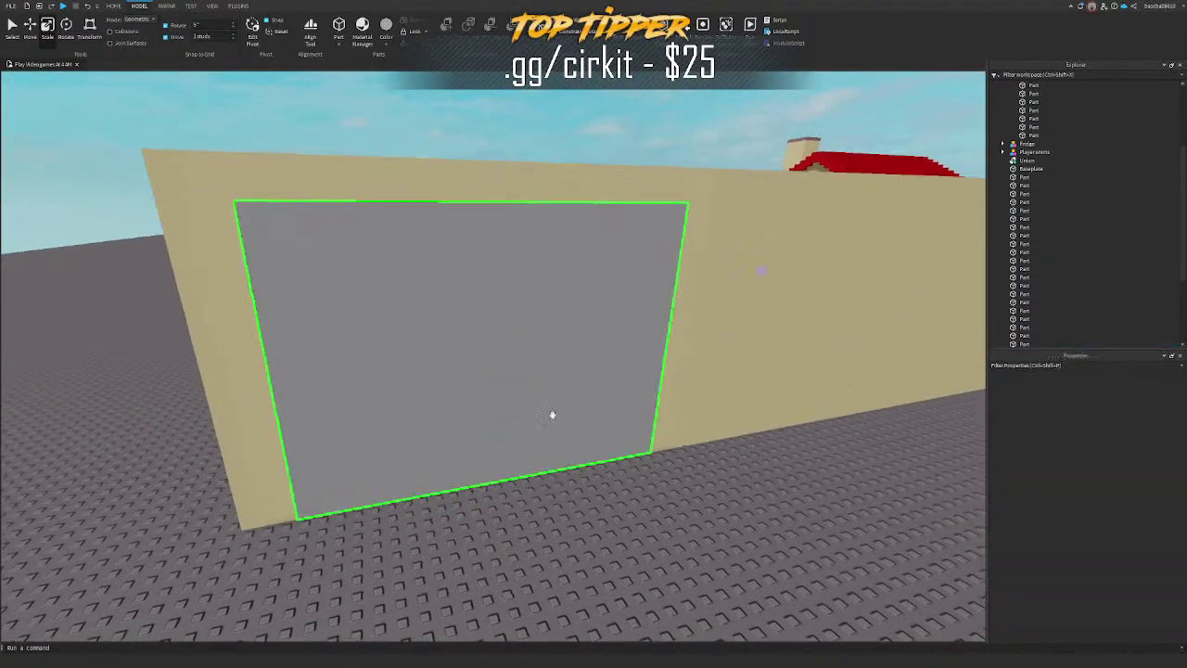
Step: Duplicate the grey garage floor and move the copy outside, in front of the house
key(w)
right_drag(553, 413, 554, 413)
key(ctrl+2)
click(554, 442)
key(s)
drag(371, 422, 954, 637)
right_drag(642, 432, 642, 432)
drag(673, 436, 631, 432)
Step: Enlarge the copied slab into a yard spanning the house's front side and colour it Bright green
key(ctrl+3)
right_drag(671, 405, 649, 342)
drag(625, 329, 615, 312)
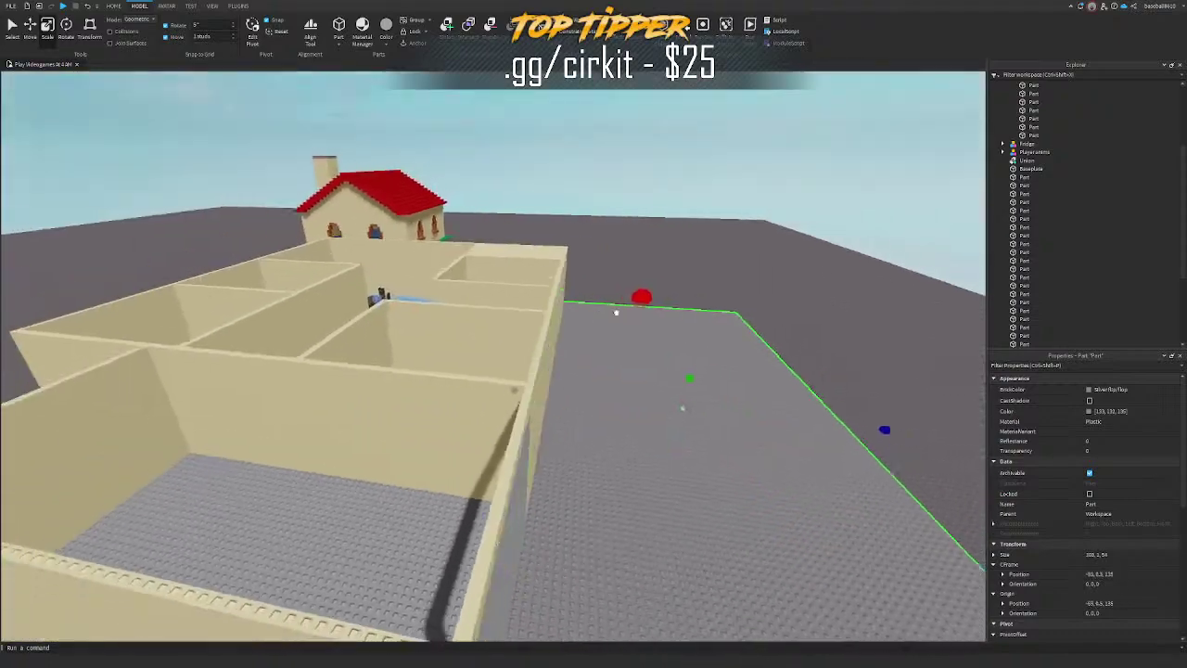
key(s)
key(s)
key(d)
drag(769, 393, 885, 409)
click(1115, 390)
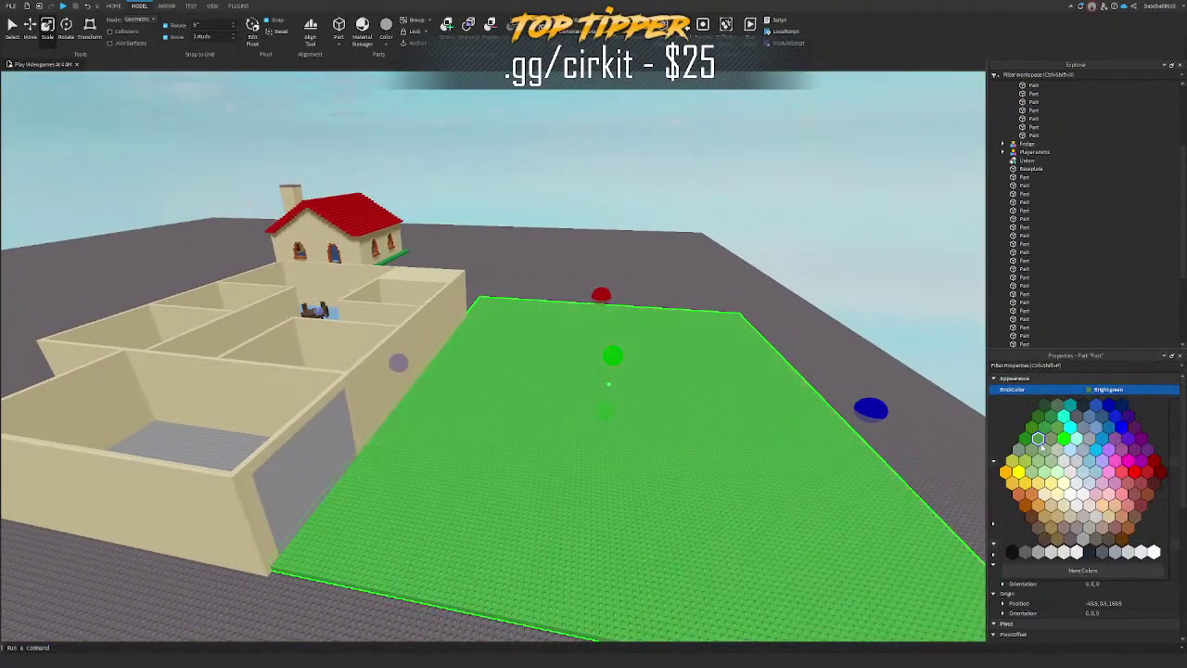
click(1044, 439)
Step: Examine the house layout from above, including the hallway, the rooms, the garage and its front wall union
key(w)
right_drag(526, 257, 525, 259)
key(d)
key(a)
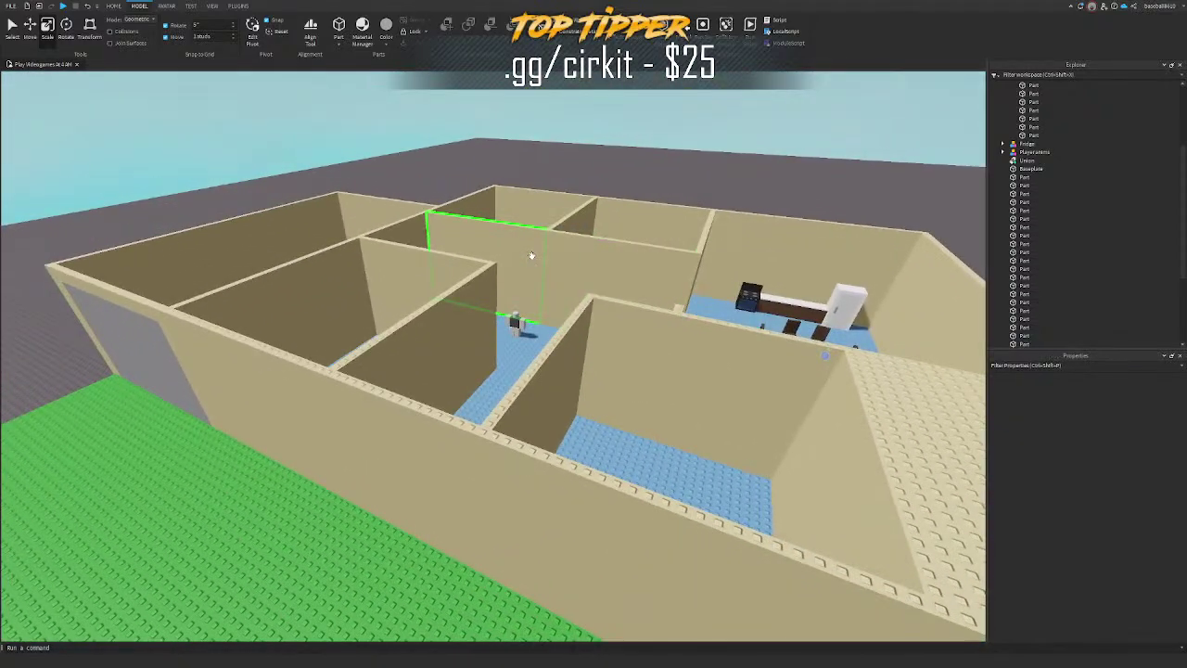
right_drag(532, 255, 474, 282)
key(w)
key(w)
key(d)
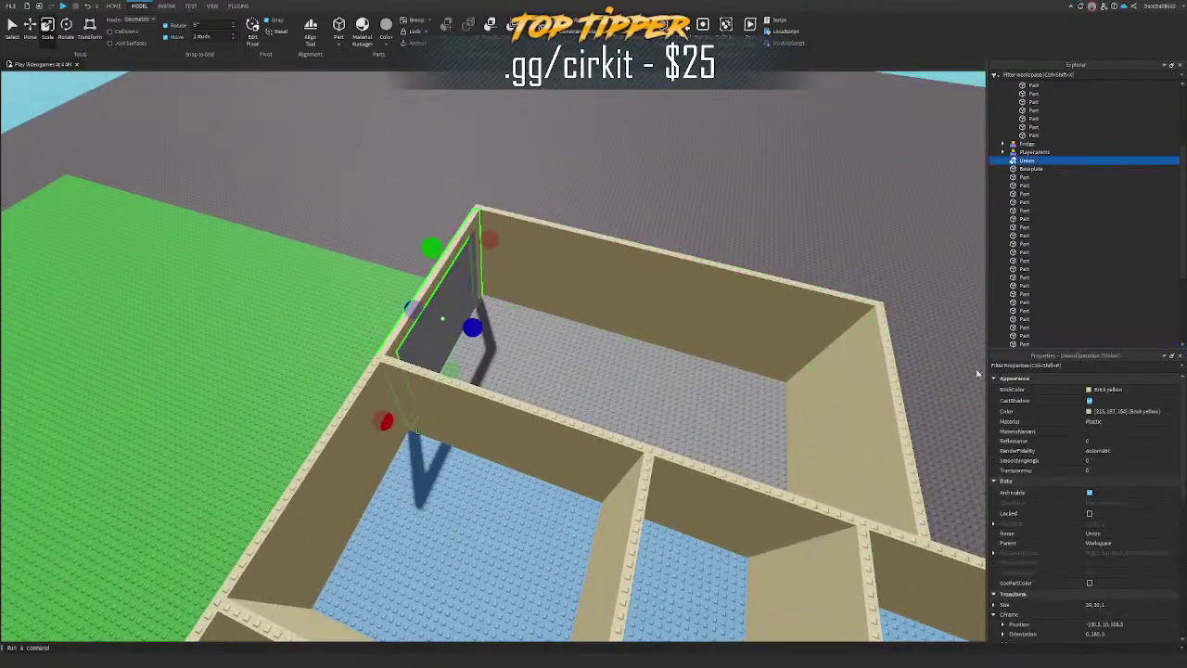
click(1147, 404)
click(831, 206)
Step: Select the stove, counter and fridge together and shift them along the back wall against the kitchen's outer side wall
right_drag(831, 206, 840, 215)
key(s)
key(d)
key(w)
key(w)
key(w)
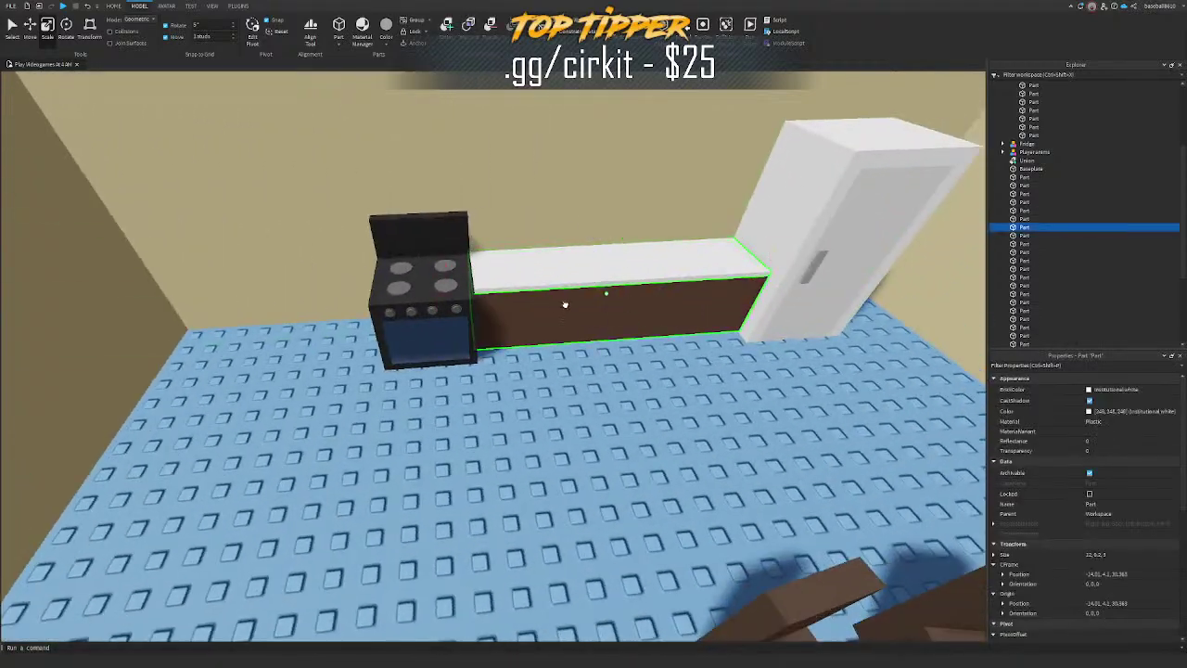
shift+click(420, 324)
key(d)
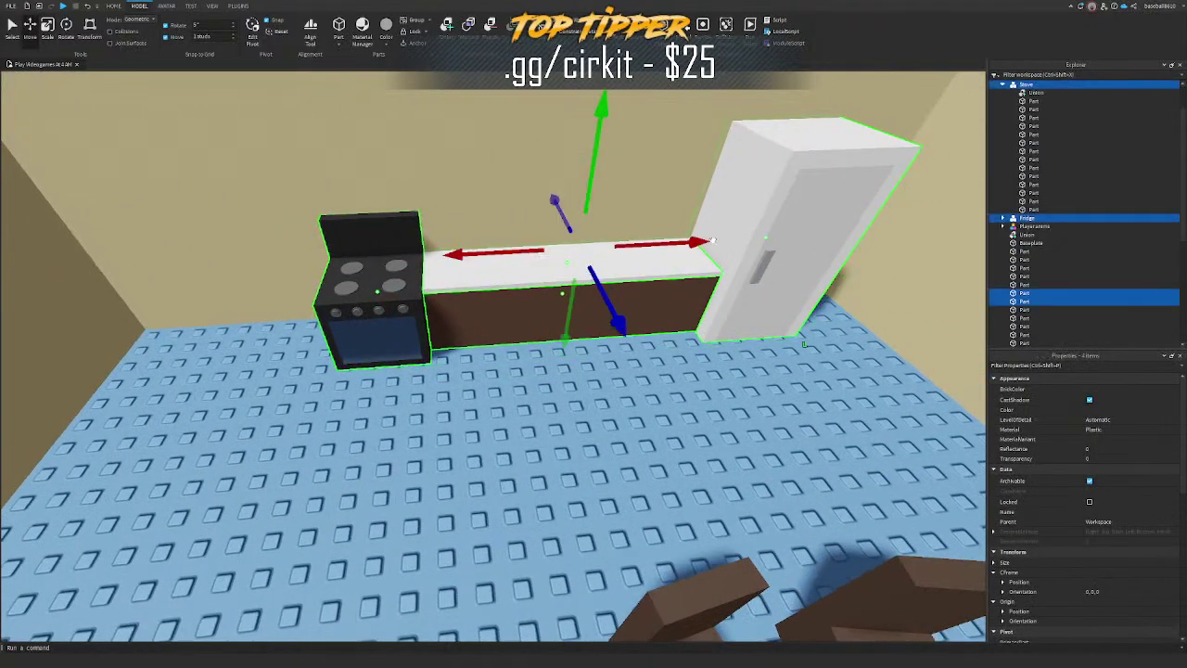
scroll(712, 240, down, 10)
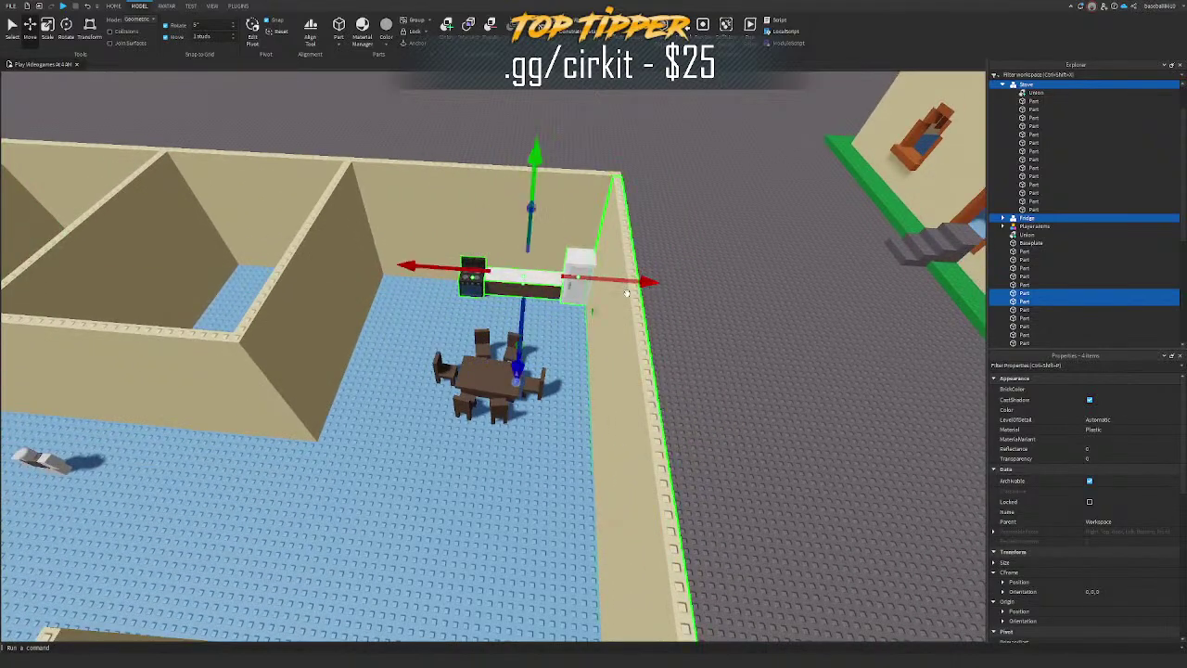
click(664, 296)
key(w)
Step: Duplicate the brown counter base and move the copy to the stove's other side
click(585, 316)
key(ctrl+d)
drag(684, 314, 602, 329)
key(w)
key(w)
key(ctrl+3)
Step: With move snapping off, resize the copied counter base to fit exactly between the stove and the partition wall
key(w)
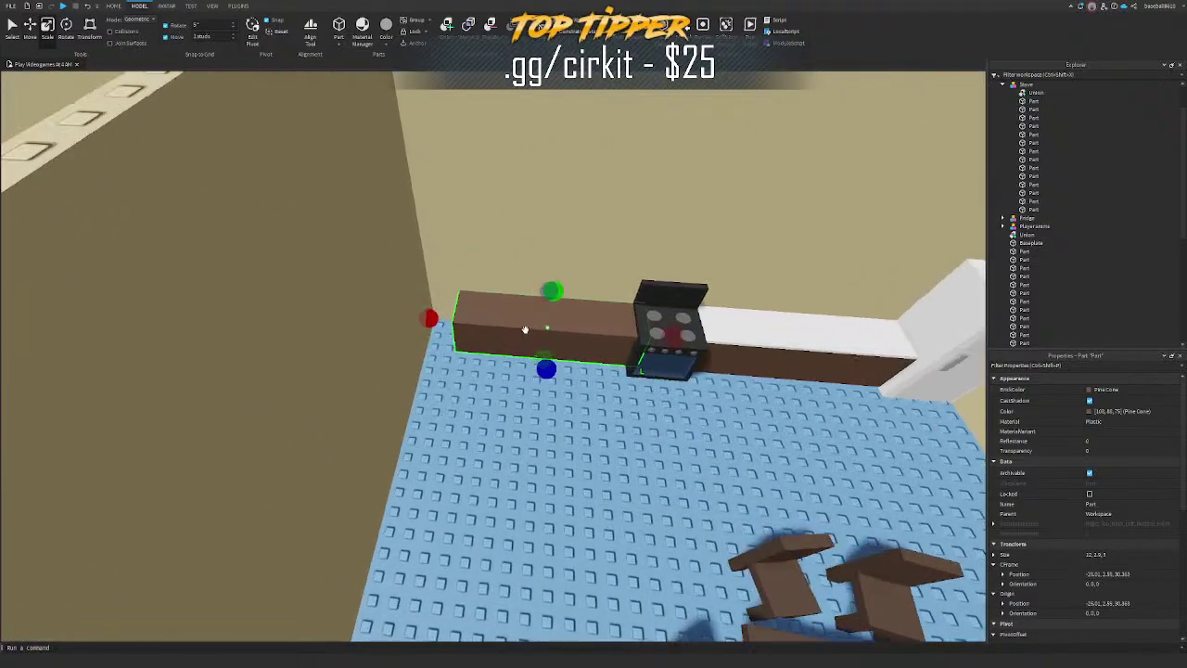
key(d)
key(a)
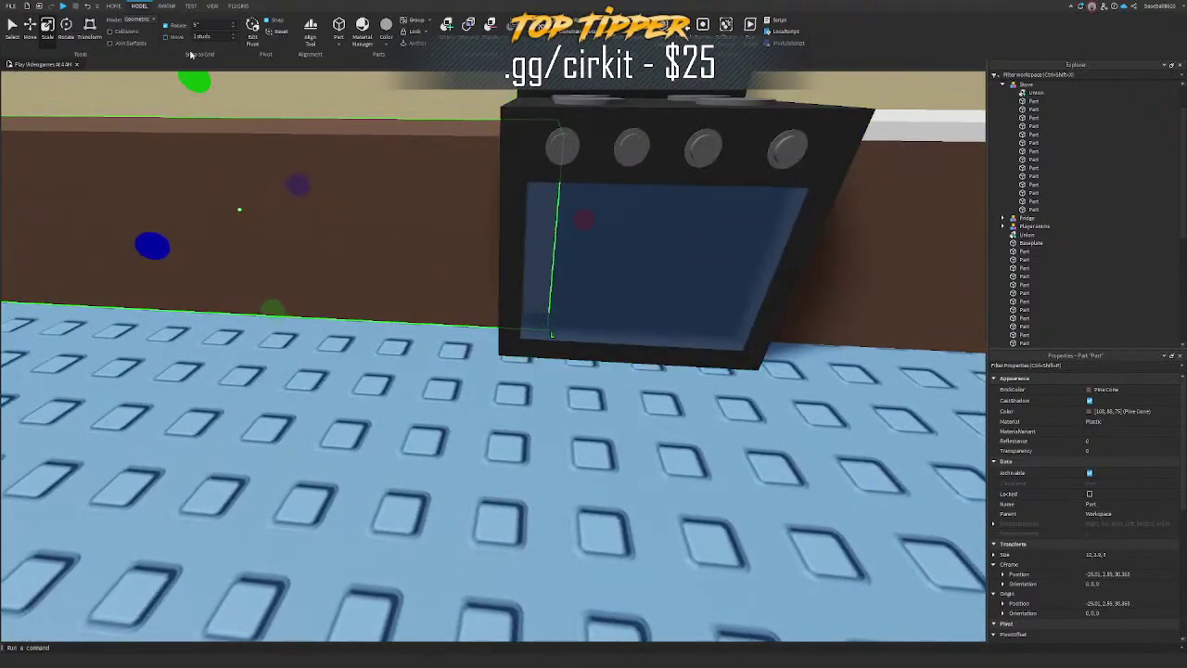
drag(588, 228, 586, 232)
key(s)
key(a)
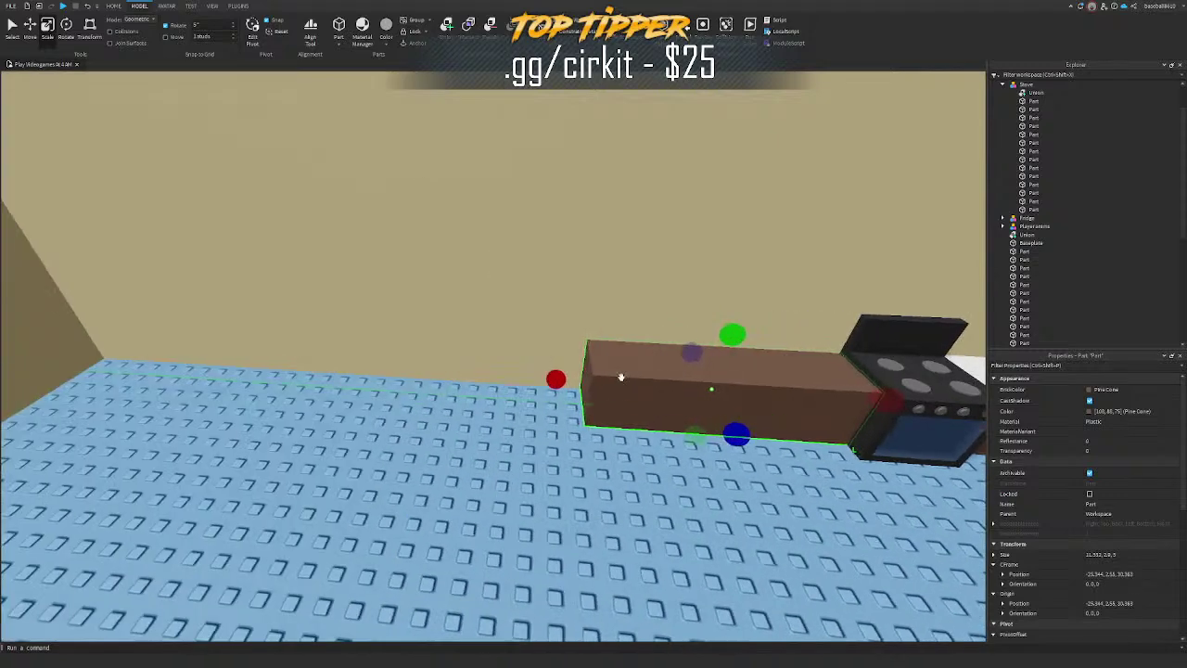
key(d)
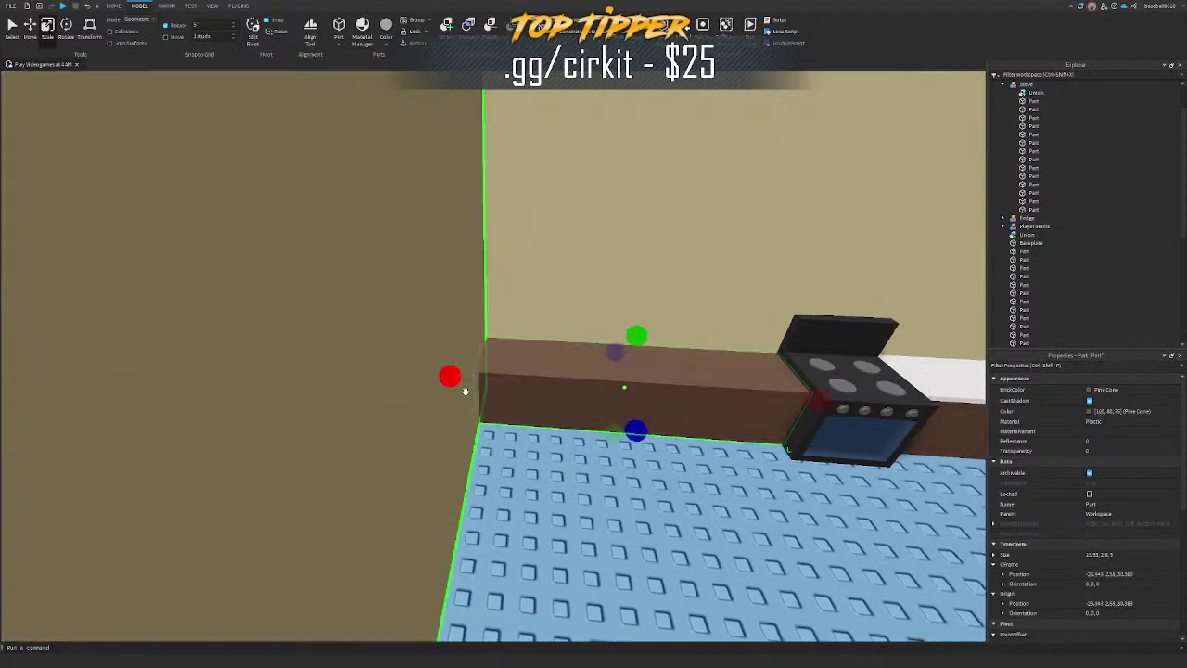
Step: Duplicate the white worktop at a length of 15.55 studs and place the copy over the new counter base
key(d)
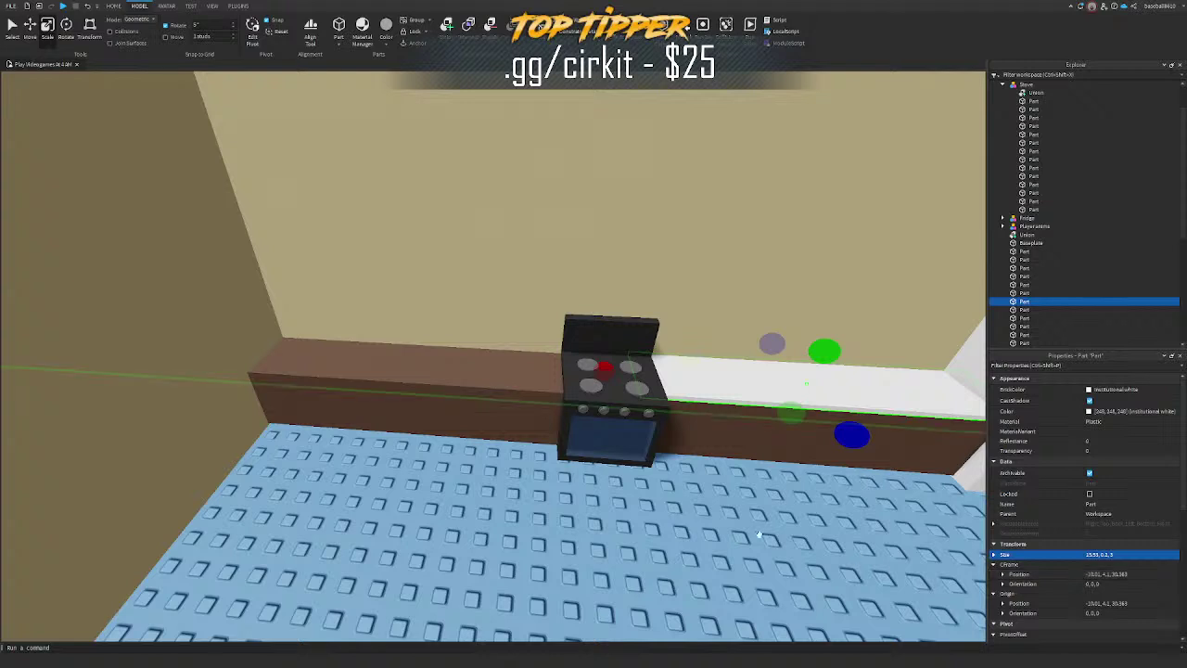
right_drag(757, 535, 795, 532)
key(ctrl+2)
drag(817, 373, 381, 405)
key(a)
click(464, 440)
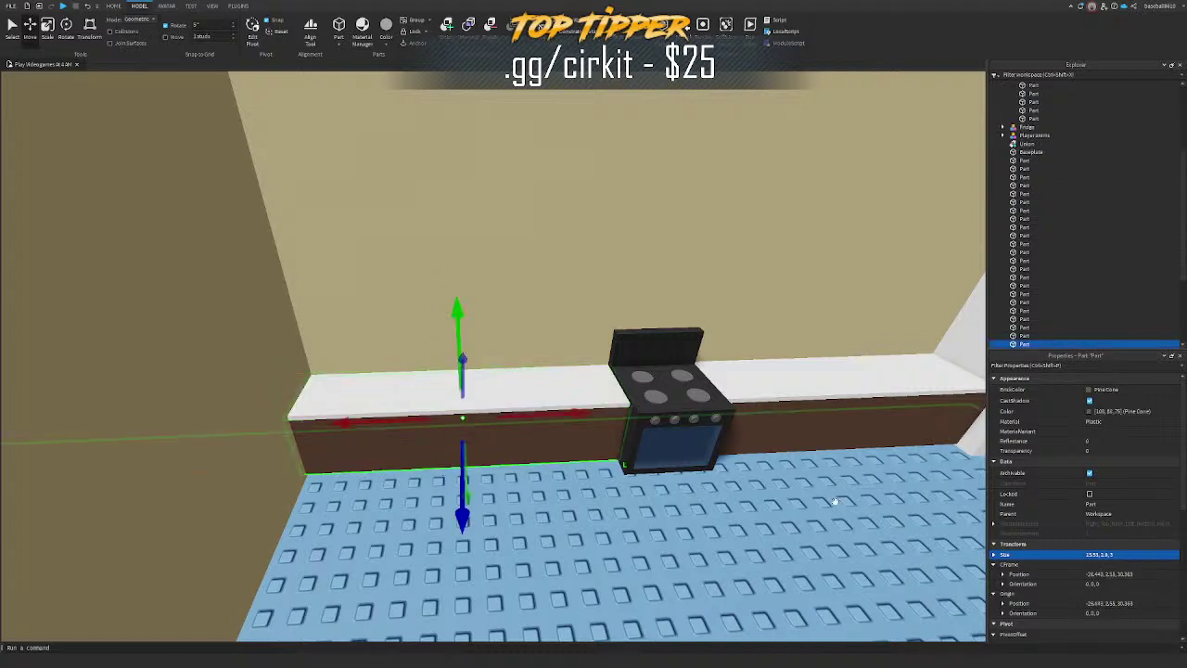
Step: Give the copied worktop the new counter base's position of -26.443, 2.55, 30.363
click(1129, 577)
click(584, 391)
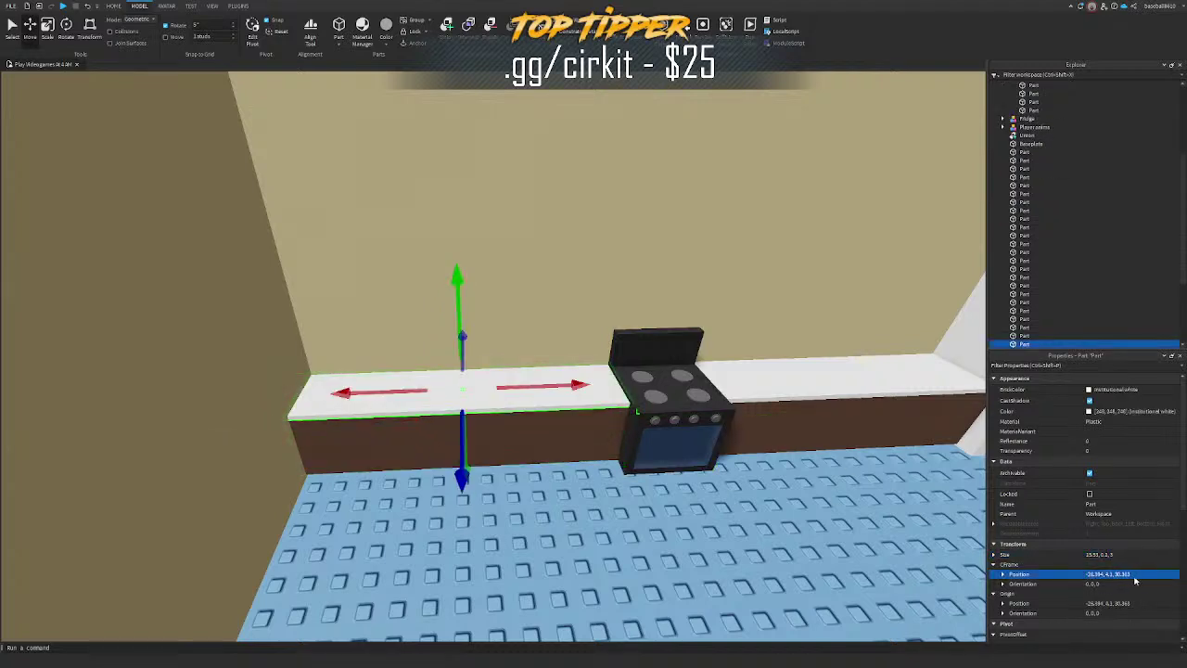
text(-26.443, 2.55, 30.363)
key(Return)
key(f)
key(f)
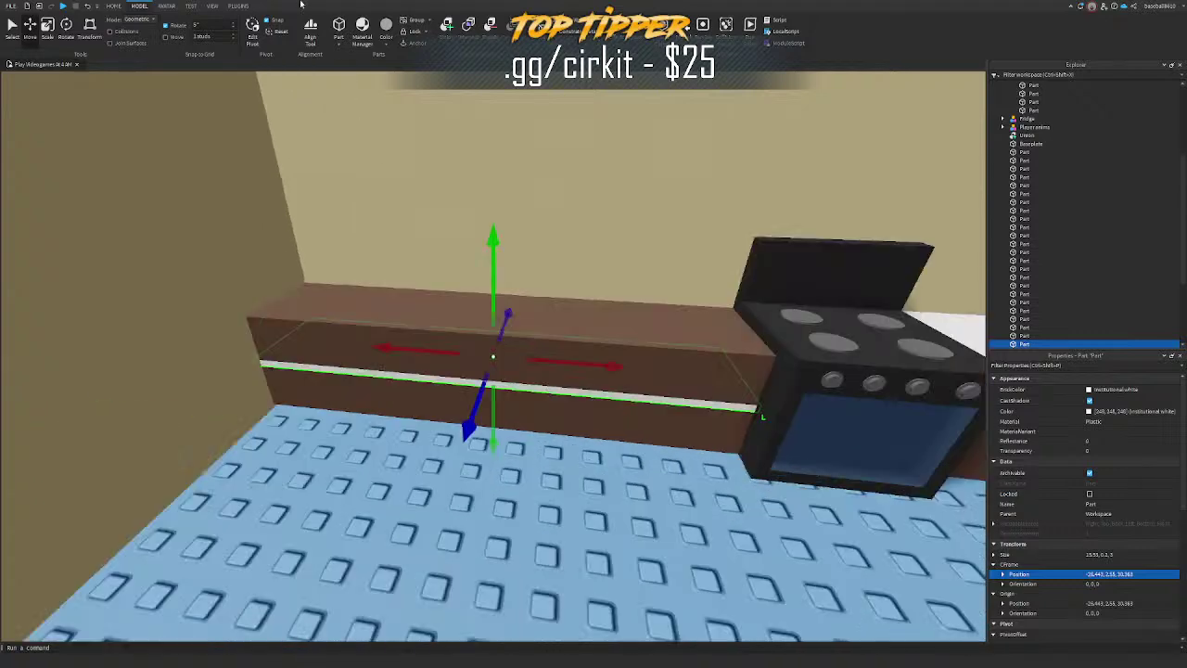
Step: Turn move snapping back on, raise the copied worktop above its base, and lower it onto the base with 0.5-stud snapping
click(179, 40)
drag(492, 242, 482, 146)
right_drag(481, 146, 482, 69)
click(216, 38)
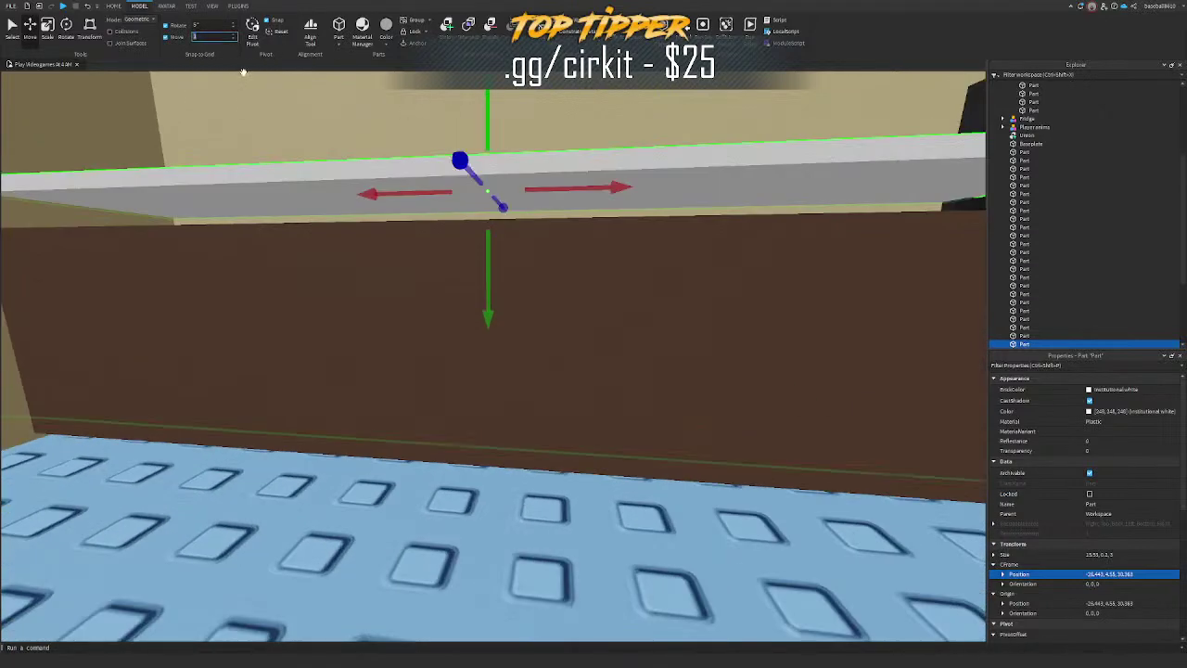
text(0.5)
drag(488, 296, 485, 328)
right_drag(485, 328, 673, 257)
key(s)
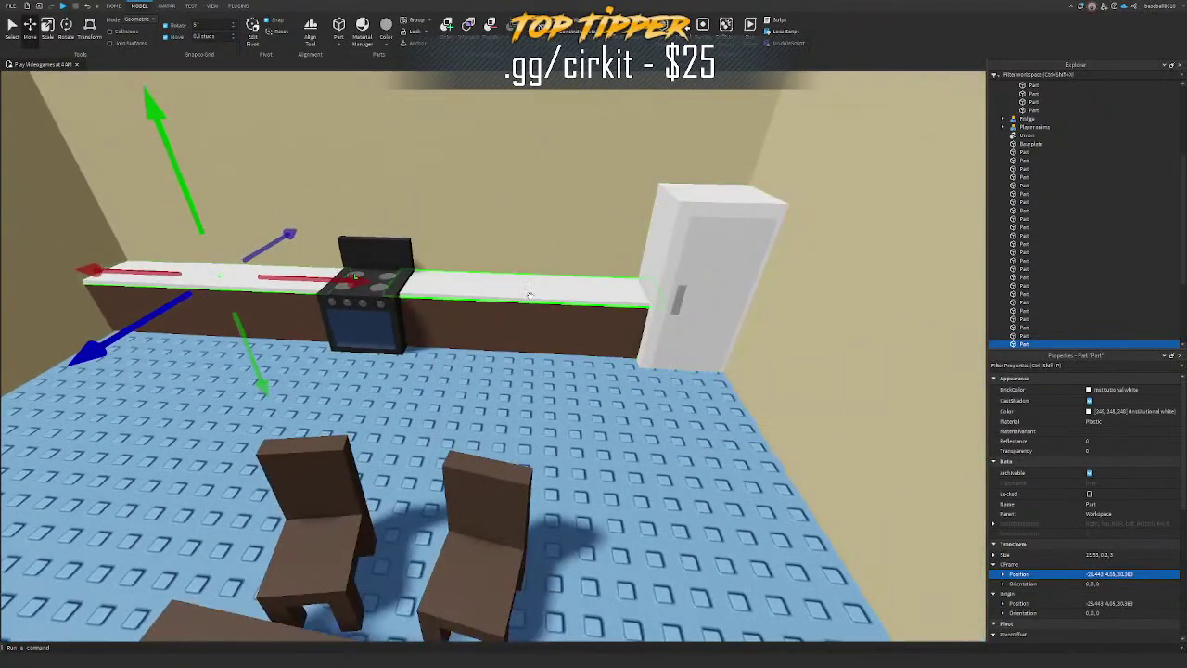
Step: Delete the copied white worktop beside the stove
key(a)
click(527, 295)
click(309, 273)
key(Delete)
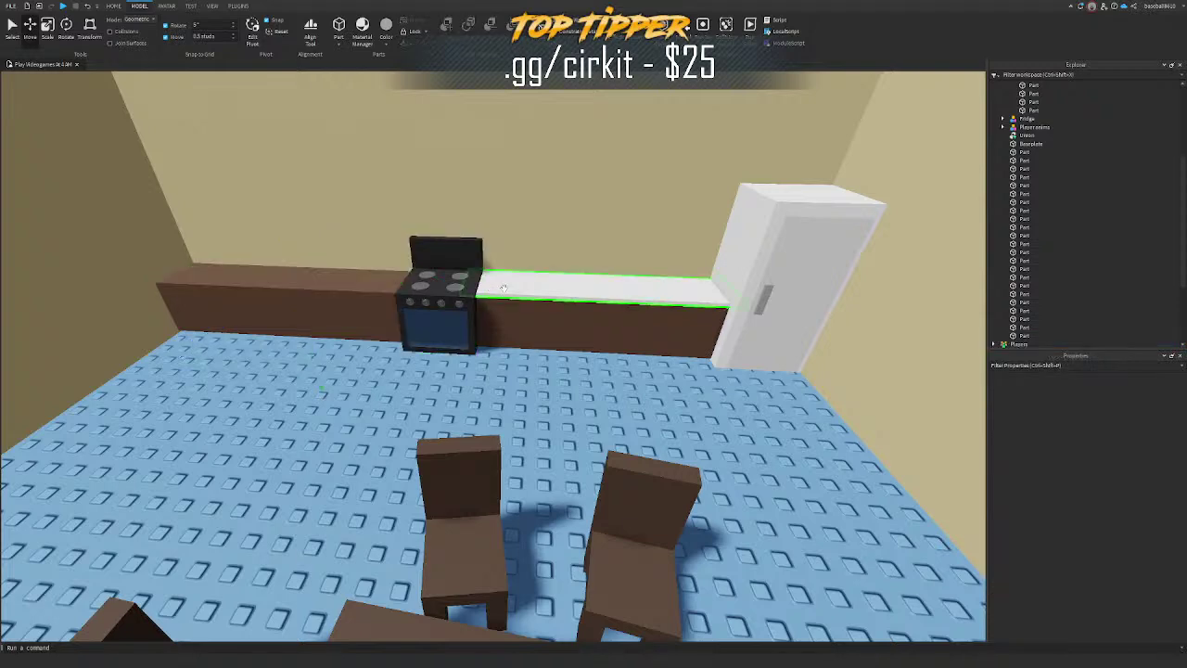
Step: Stretch the remaining white worktop past the stove to the partition wall so it covers both counter bases
click(560, 284)
key(ctrl+3)
key(a)
mouse_move(445, 282)
mouse_down()
mouse_move(413, 288)
mouse_move(446, 302)
mouse_up()
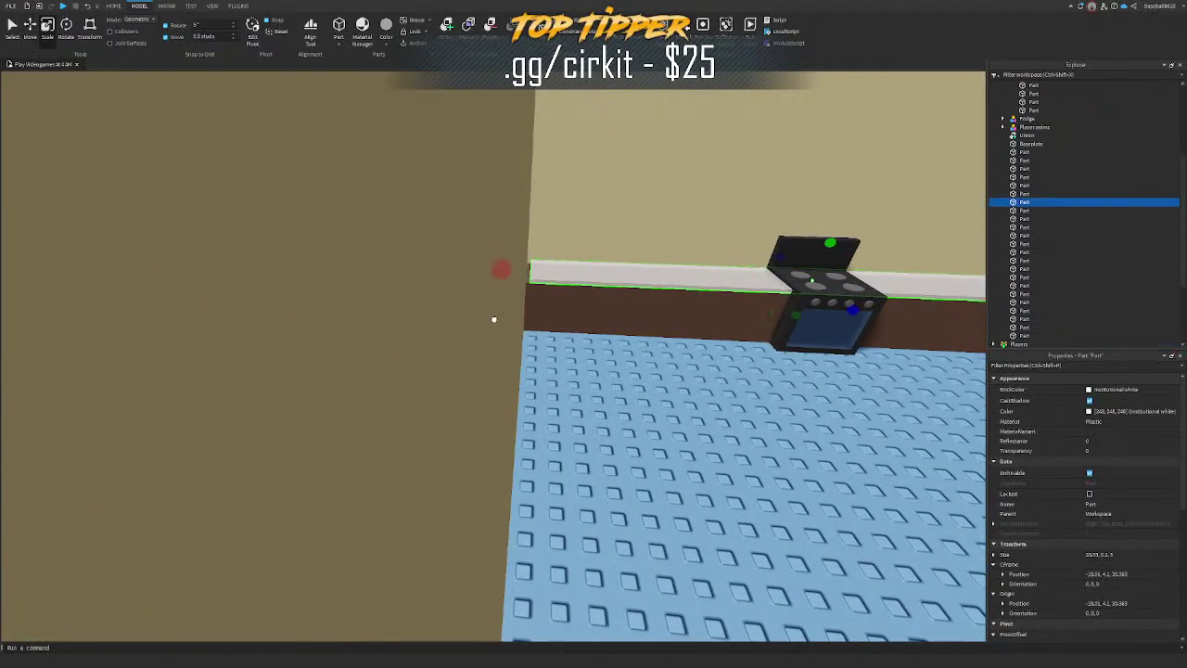
Step: Group the worktop and both brown bases into one model and name it Counter
shift+click(612, 304)
shift+click(913, 326)
key(d)
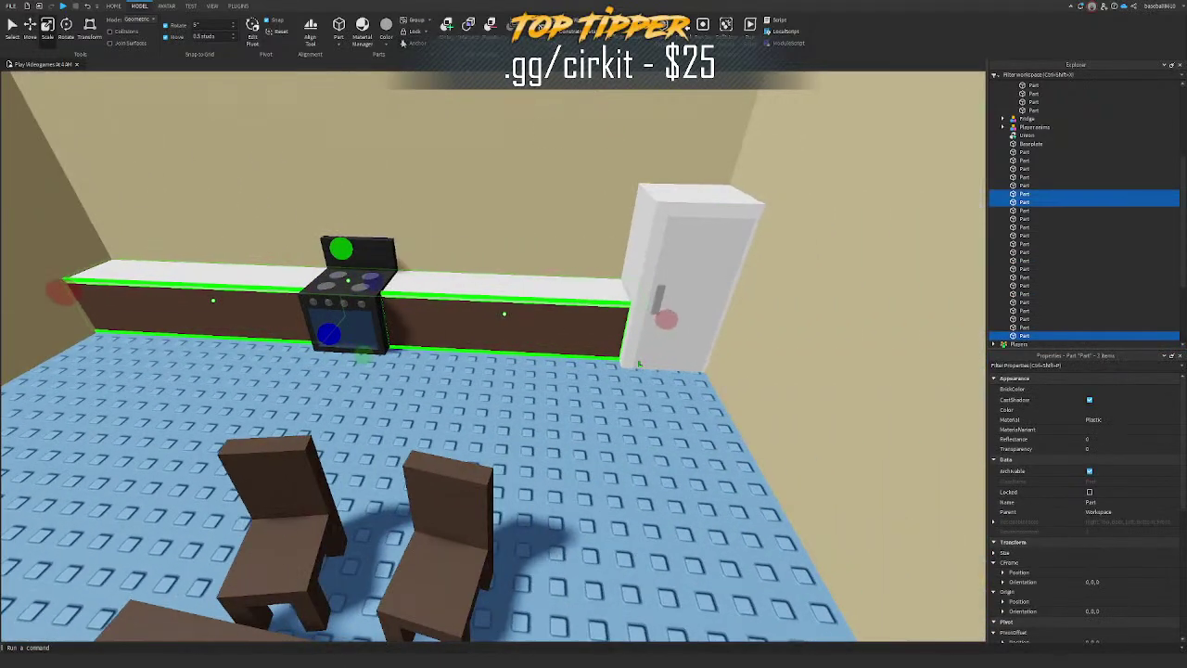
key(ctrl+g)
click(1038, 127)
text(Co)
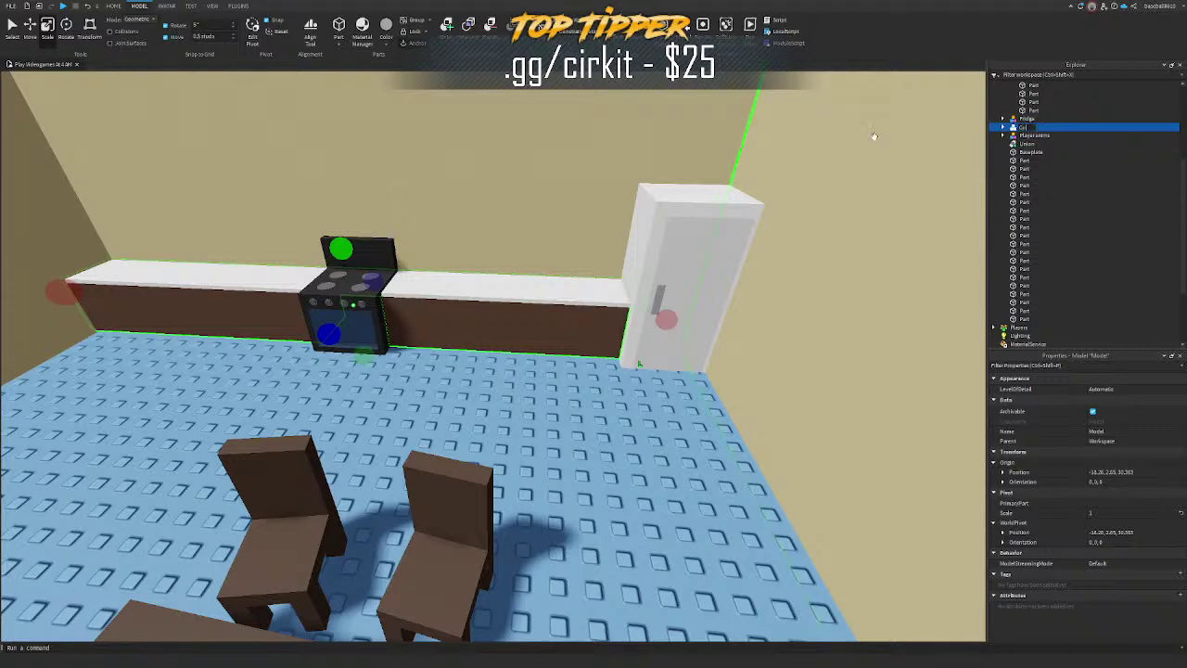
text(s)
click(805, 252)
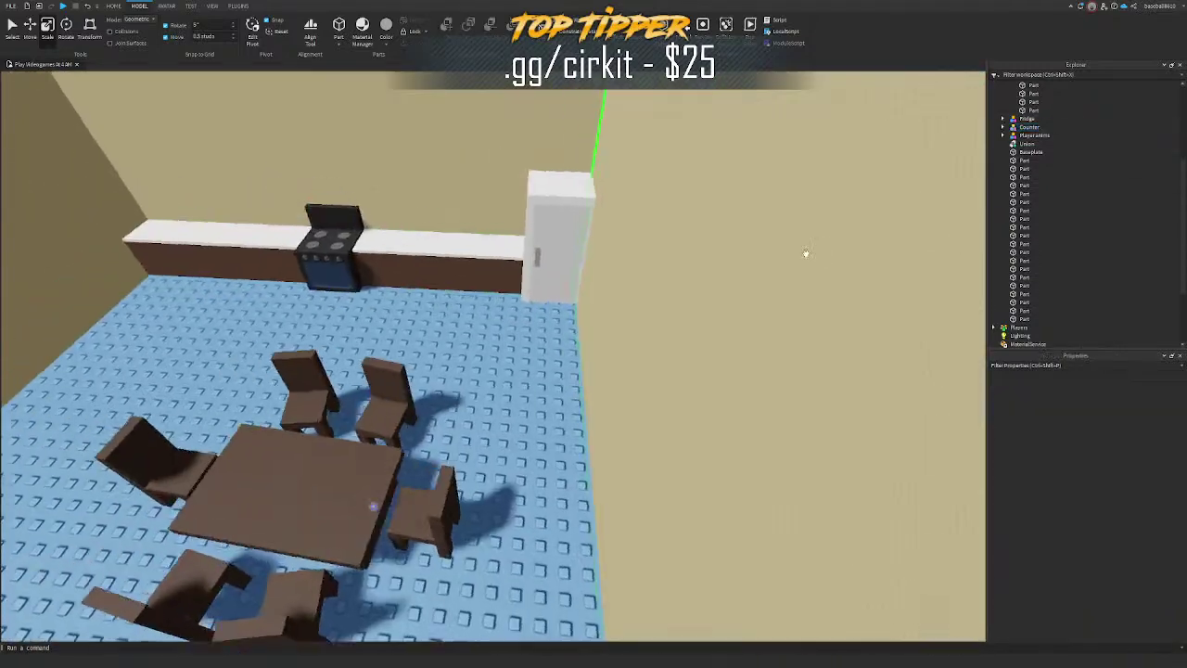
Step: Duplicate the partition wall beside the counter and offset the copy into the kitchen
right_drag(806, 254, 805, 255)
key(s)
right_drag(419, 336, 421, 339)
click(421, 340)
key(ctrl+2)
key(ctrl+d)
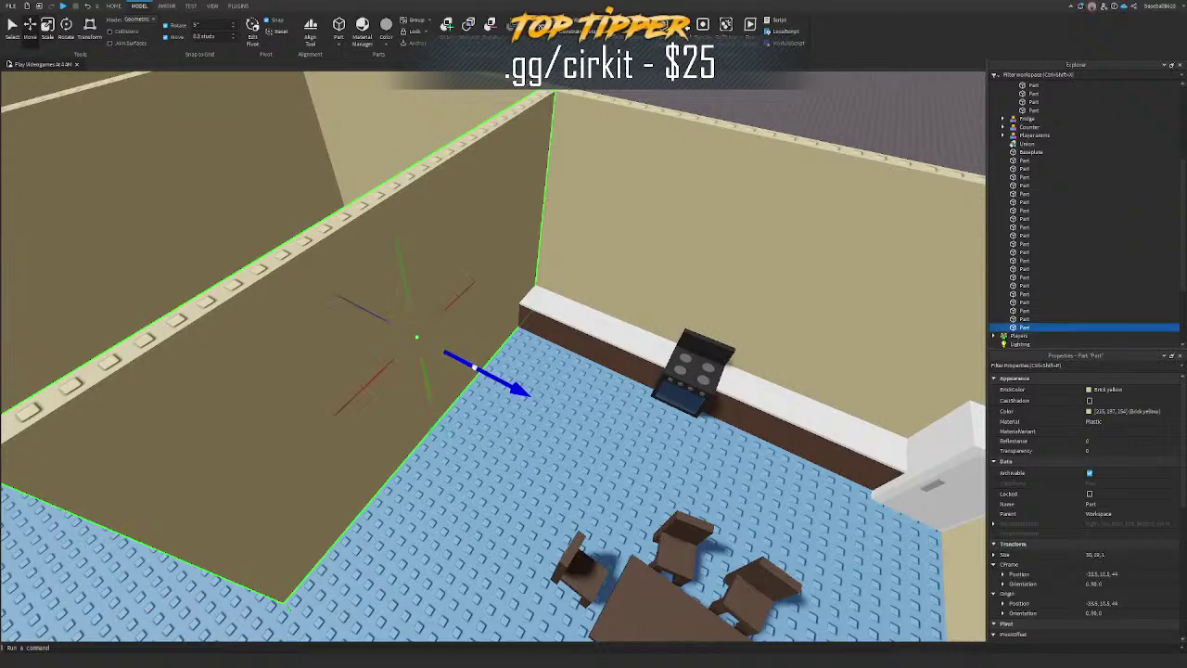
drag(474, 365, 533, 398)
Step: Resize the copied partition wall into a shorter, thicker block against the original wall
key(ctrl+3)
key(s)
right_drag(275, 589, 275, 589)
drag(284, 487, 411, 362)
drag(483, 246, 445, 235)
right_drag(455, 238, 456, 238)
click(607, 139)
Step: Slide the stove along the counter toward the partition wall
key(w)
right_drag(607, 139, 606, 138)
key(s)
click(401, 351)
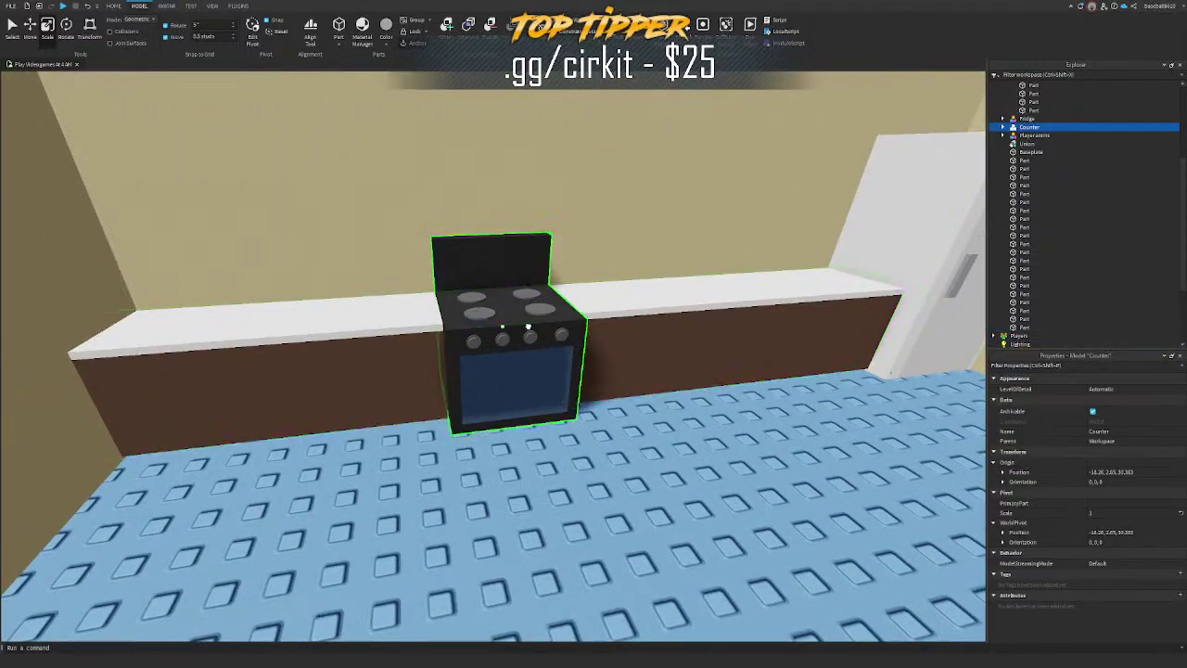
click(528, 325)
key(ctrl+2)
drag(558, 322, 387, 361)
Step: Shorten the counter base beside the partition wall and extend the fridge-side base to meet the moved stove
alt+click(323, 380)
key(ctrl+3)
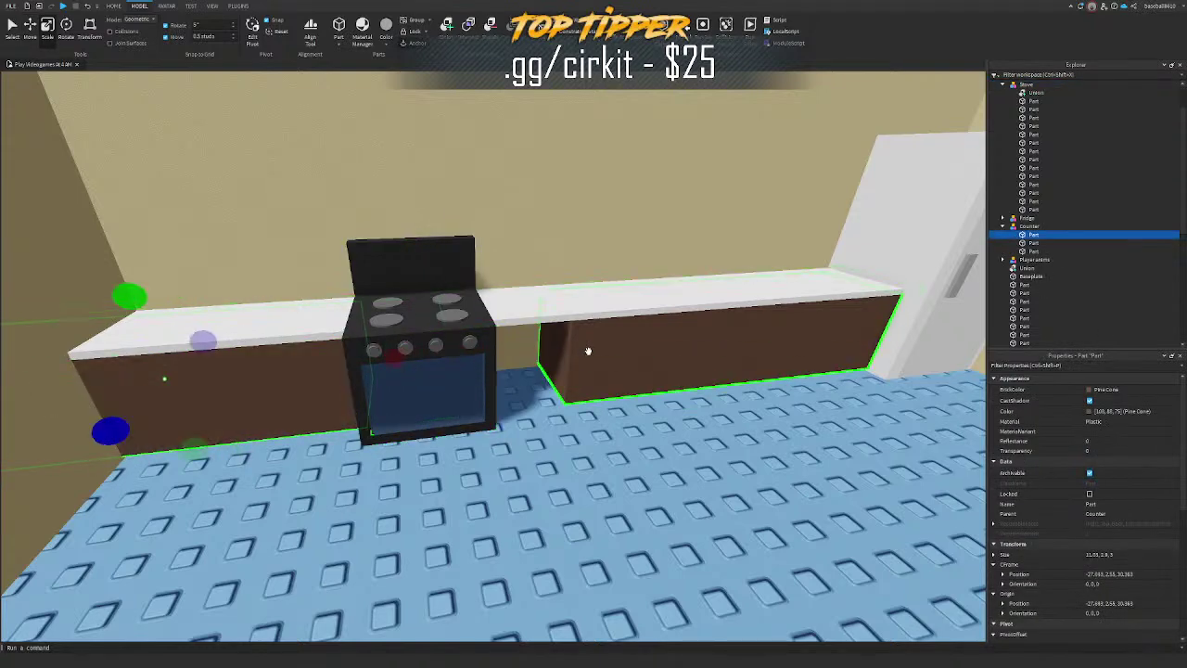
alt+click(589, 350)
drag(510, 349, 449, 364)
right_drag(449, 363, 450, 363)
key(s)
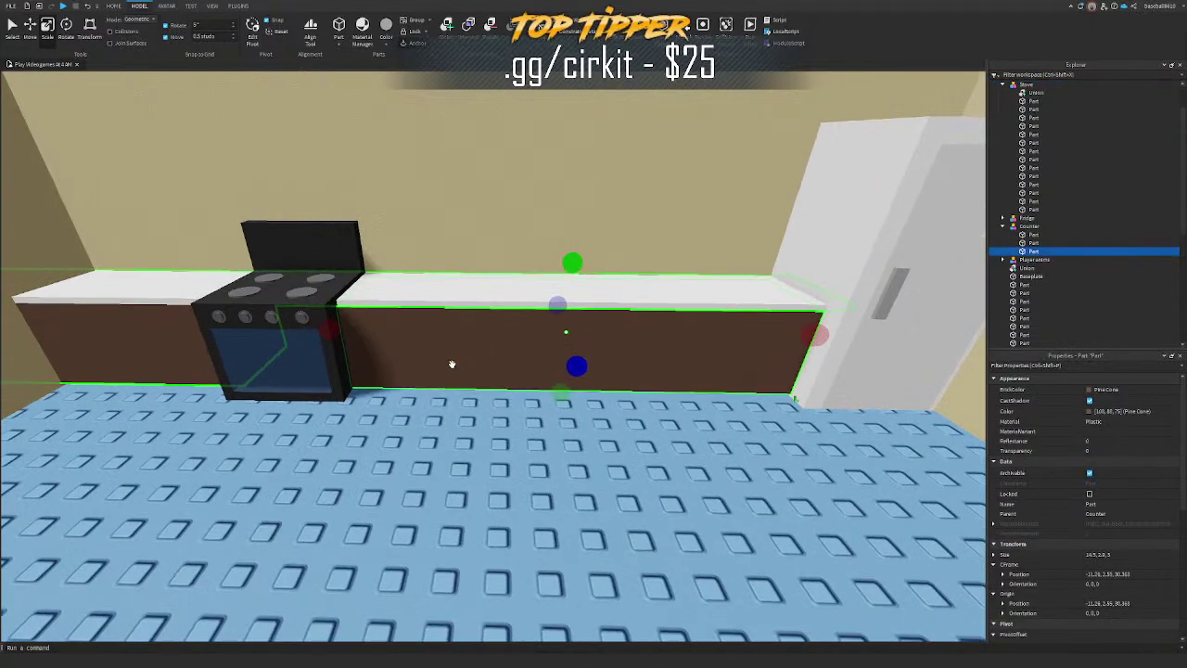
Step: Try resizing the room wall at its hallway end and change the move snapping to 2 studs
key(e)
key(w)
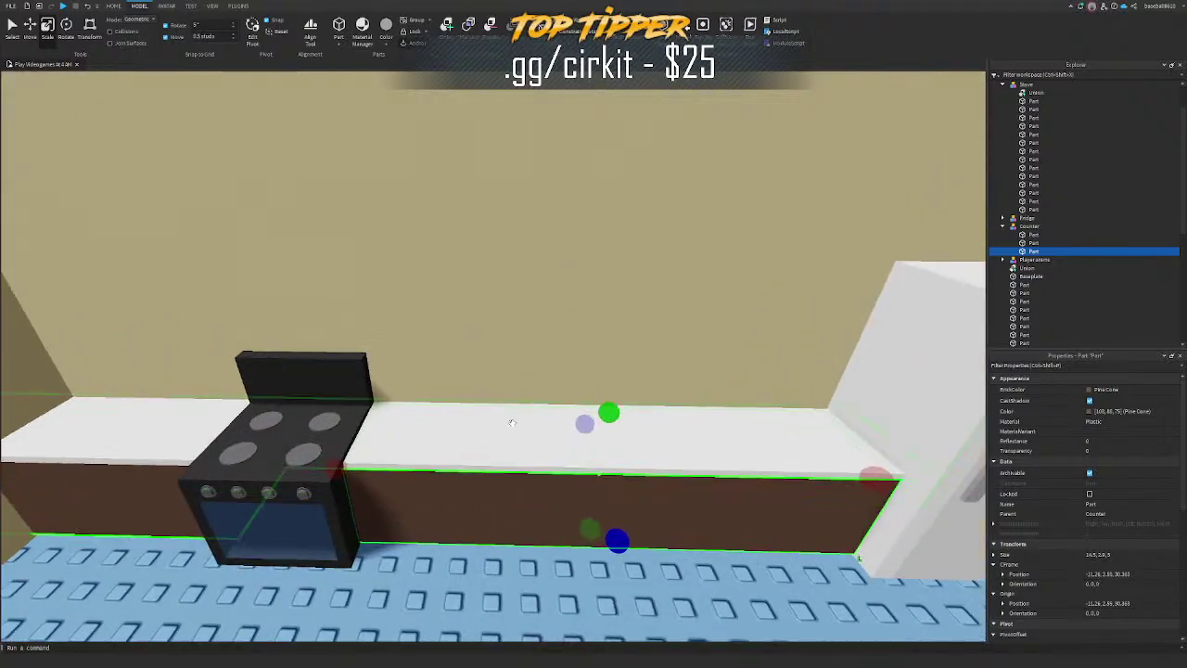
key(w)
right_drag(609, 356, 609, 356)
click(609, 356)
key(w)
key(s)
key(e)
right_drag(635, 274, 635, 274)
key(w)
click(659, 344)
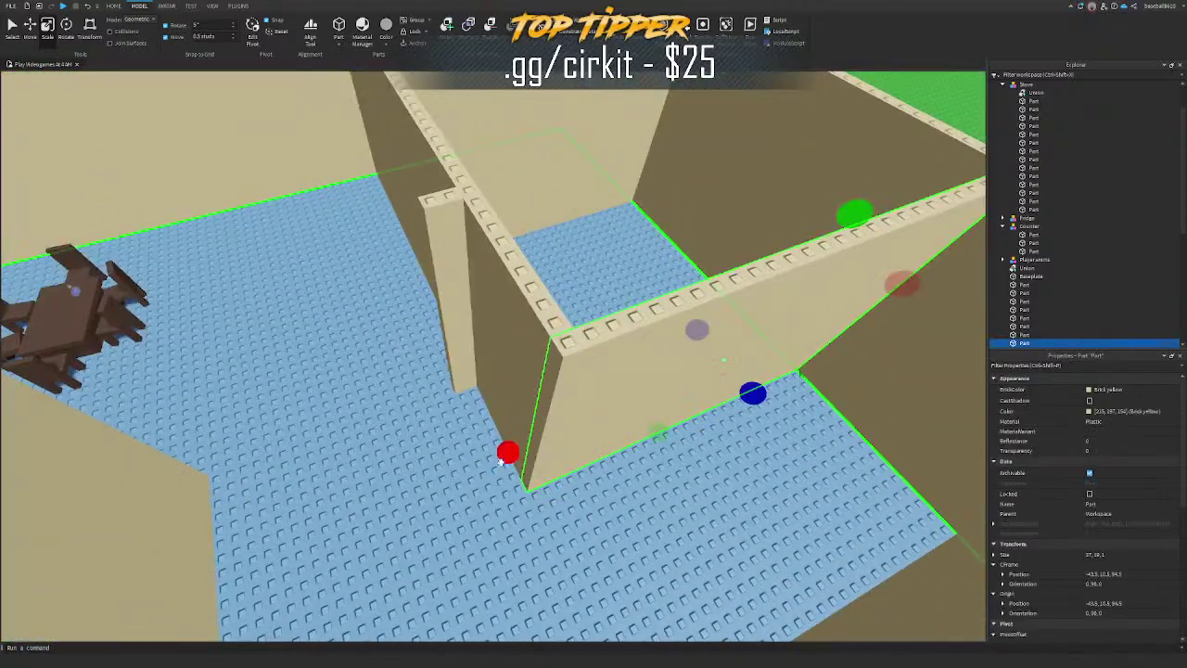
drag(508, 460, 554, 447)
right_drag(554, 447, 553, 447)
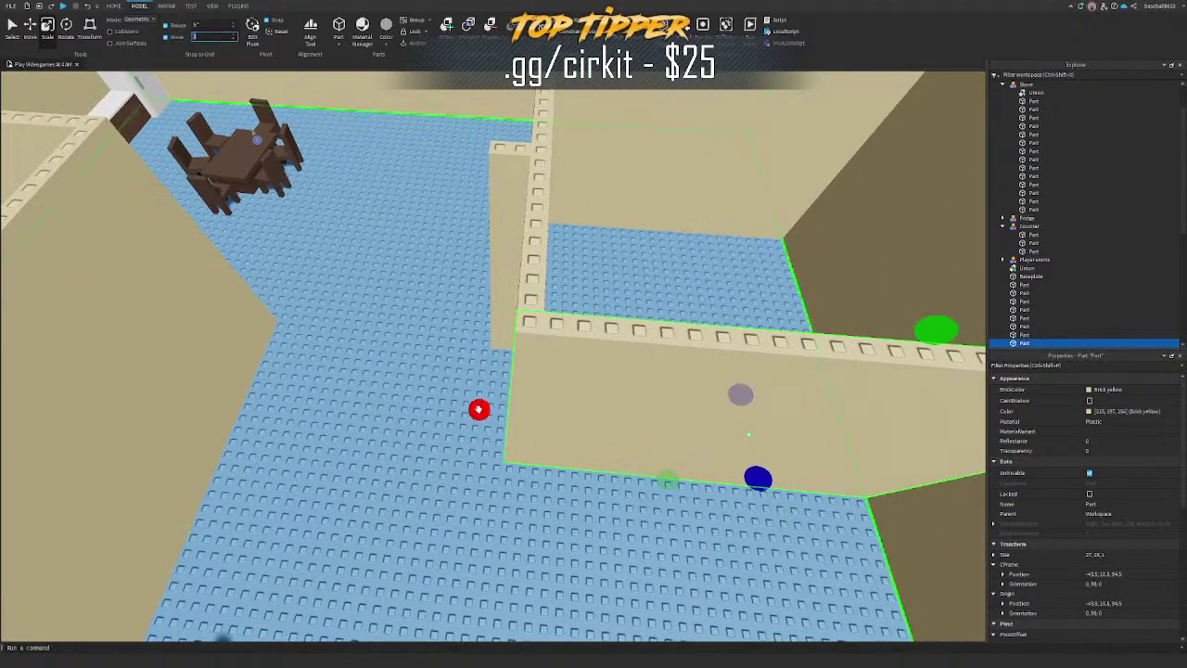
Step: Delete the short wall stub projecting into the hallway opposite the kitchen
click(508, 233)
right_drag(508, 232, 519, 232)
key(Delete)
right_drag(763, 279, 511, 402)
click(511, 402)
Step: Insert a new block part in the open area near the dining table
scroll(511, 401, down, 8)
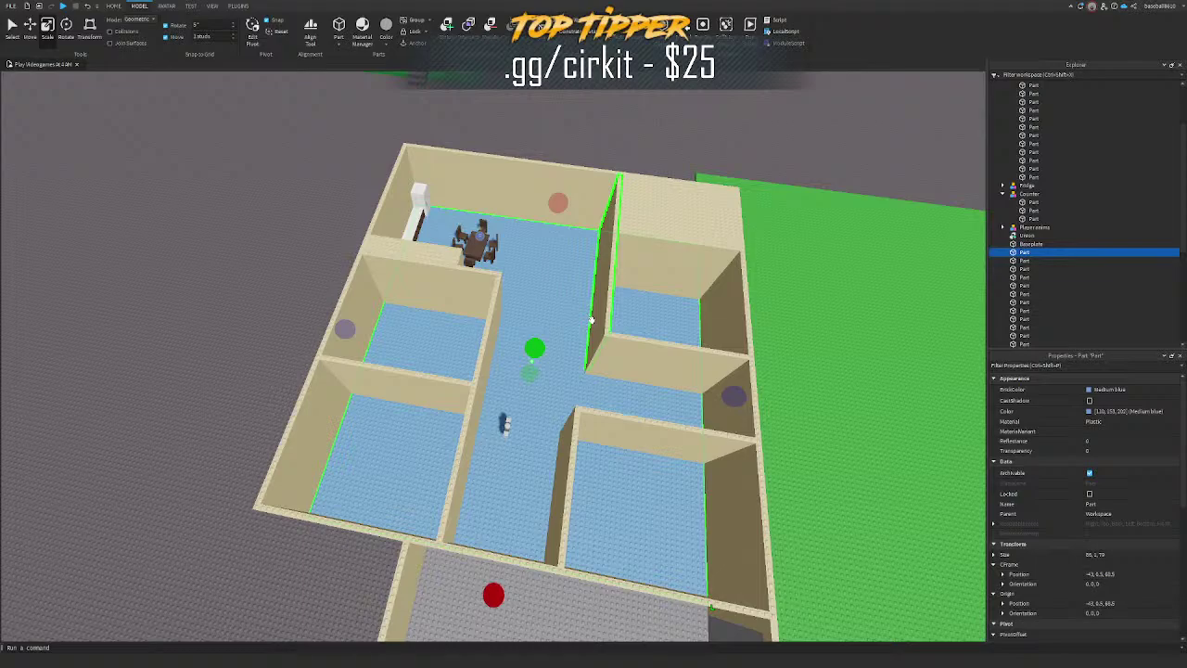
scroll(593, 218, up, 4)
right_drag(609, 213, 601, 223)
right_drag(428, 190, 428, 192)
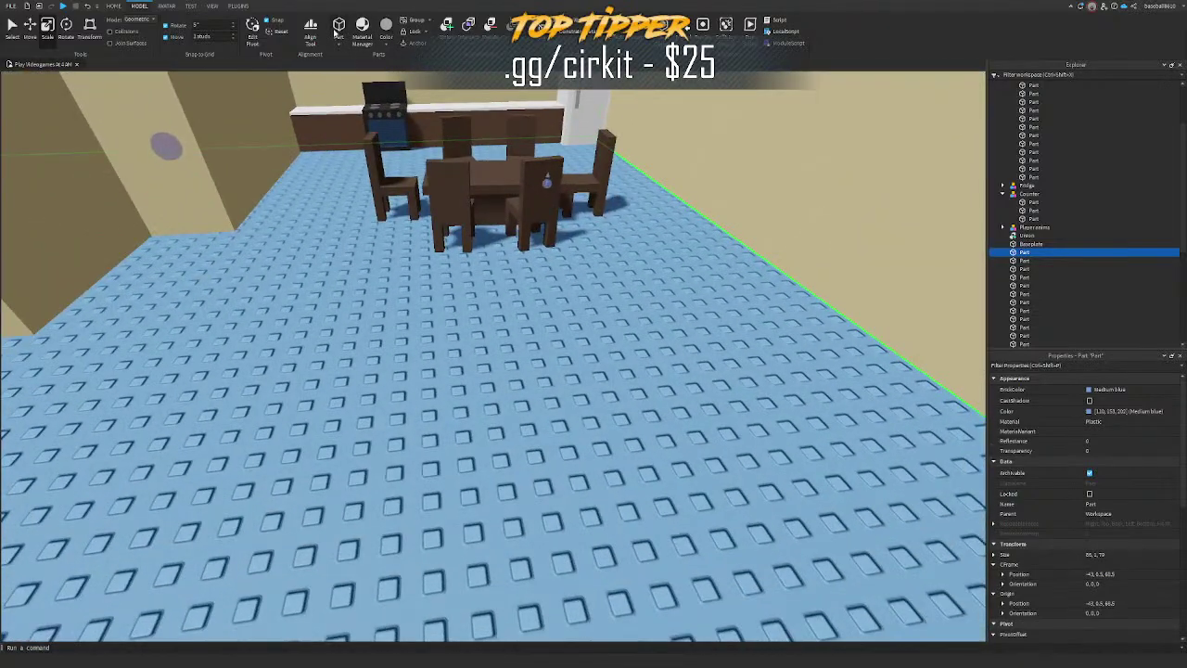
click(336, 32)
scroll(489, 188, up, 4)
Step: Try applying the Surface plugin near the dining table and undo the change
alt+click(529, 207)
scroll(491, 167, up, 3)
click(241, 7)
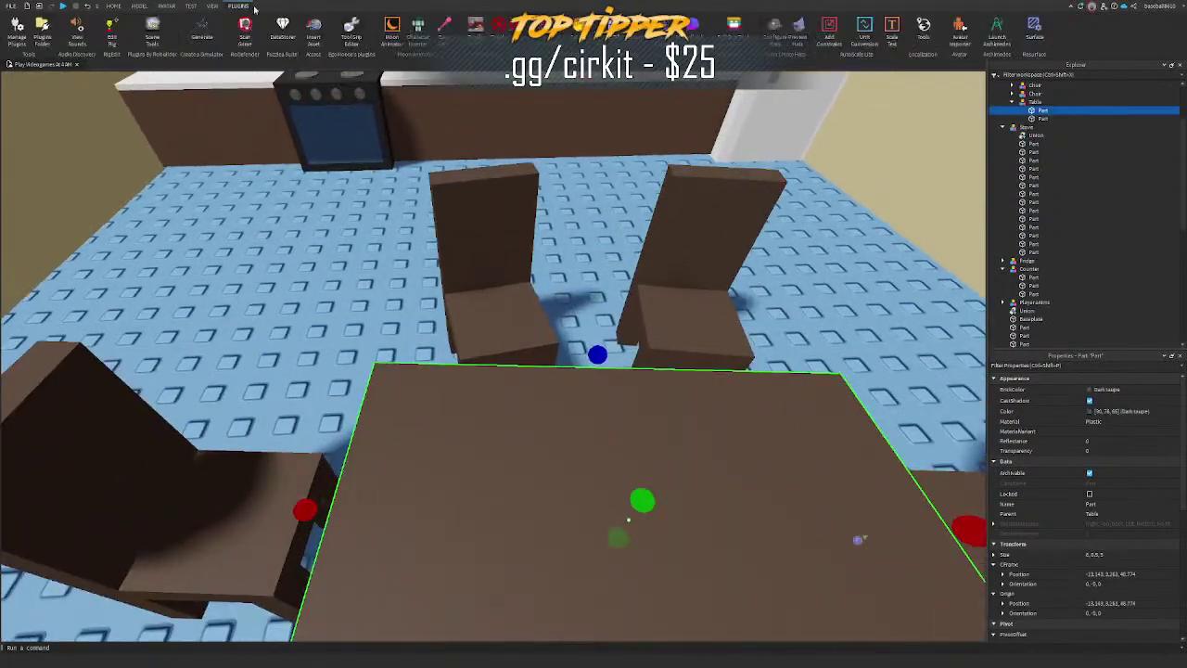
click(1078, 65)
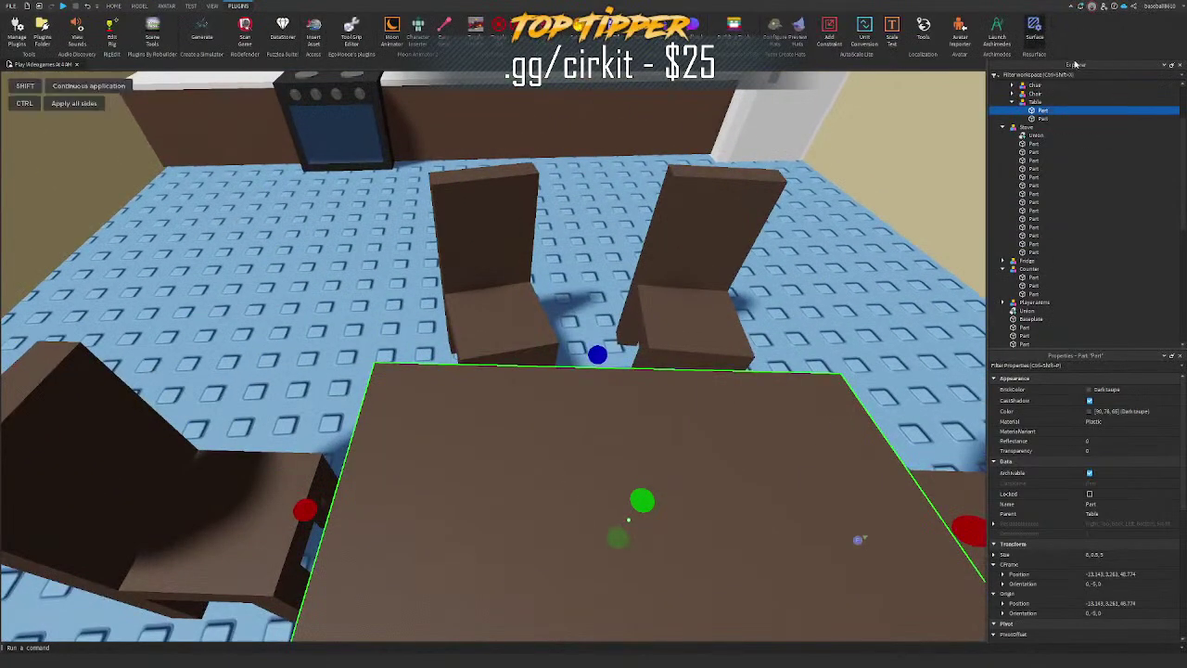
click(776, 410)
right_drag(775, 410, 769, 389)
right_drag(726, 303, 726, 304)
key(ctrl+z)
Step: Move the new grey block onto the open floor away from the dining table
click(727, 304)
drag(599, 424, 568, 463)
key(f)
right_drag(569, 465, 569, 464)
scroll(568, 464, down, 4)
Step: Stretch the grey block to 10 studs long, widen it and adjust its height
key(ctrl+3)
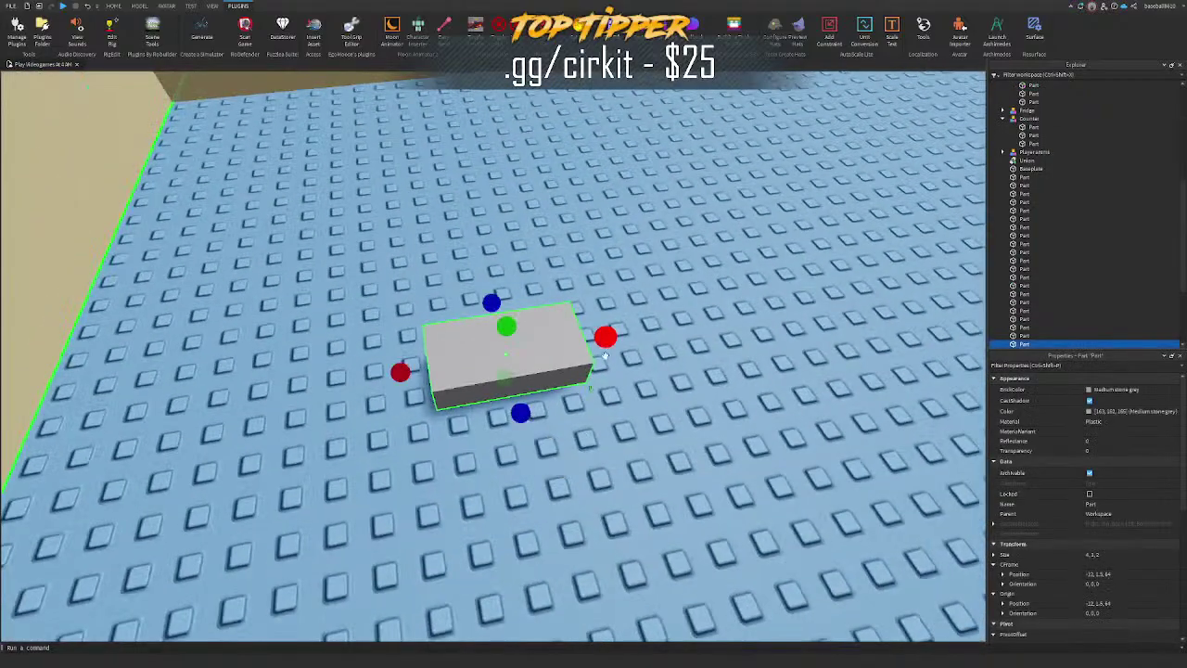
ctrl+drag(604, 337, 708, 320)
right_drag(709, 320, 708, 320)
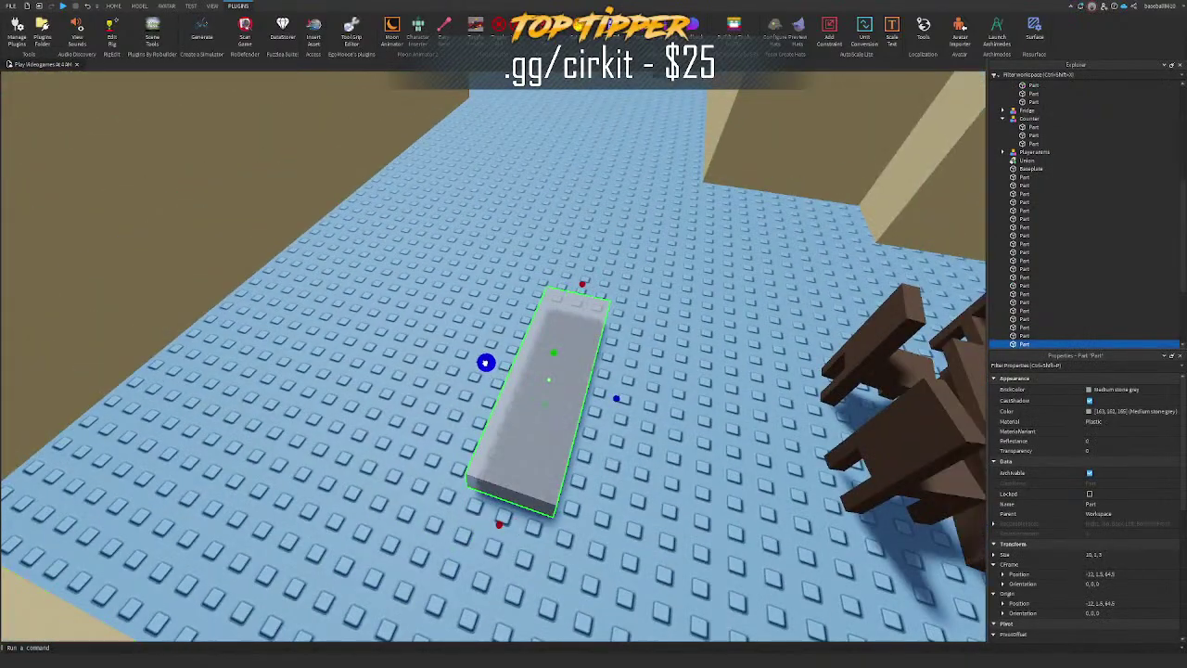
drag(560, 351, 559, 324)
right_drag(559, 324, 559, 324)
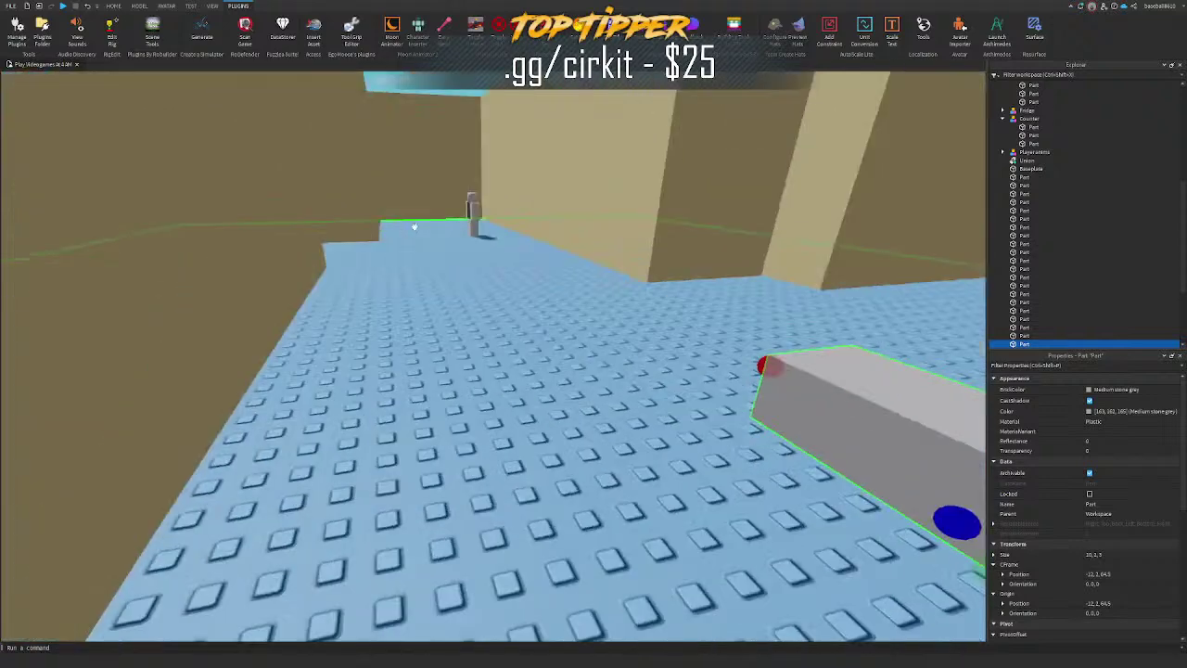
Step: Bring the character figure from the hallway next to the grey block as a scale reference
click(472, 209)
drag(472, 209, 511, 436)
key(d)
key(s)
Step: Increase the grey block's height and width to suit the character, and lift its underside off the floor
click(686, 428)
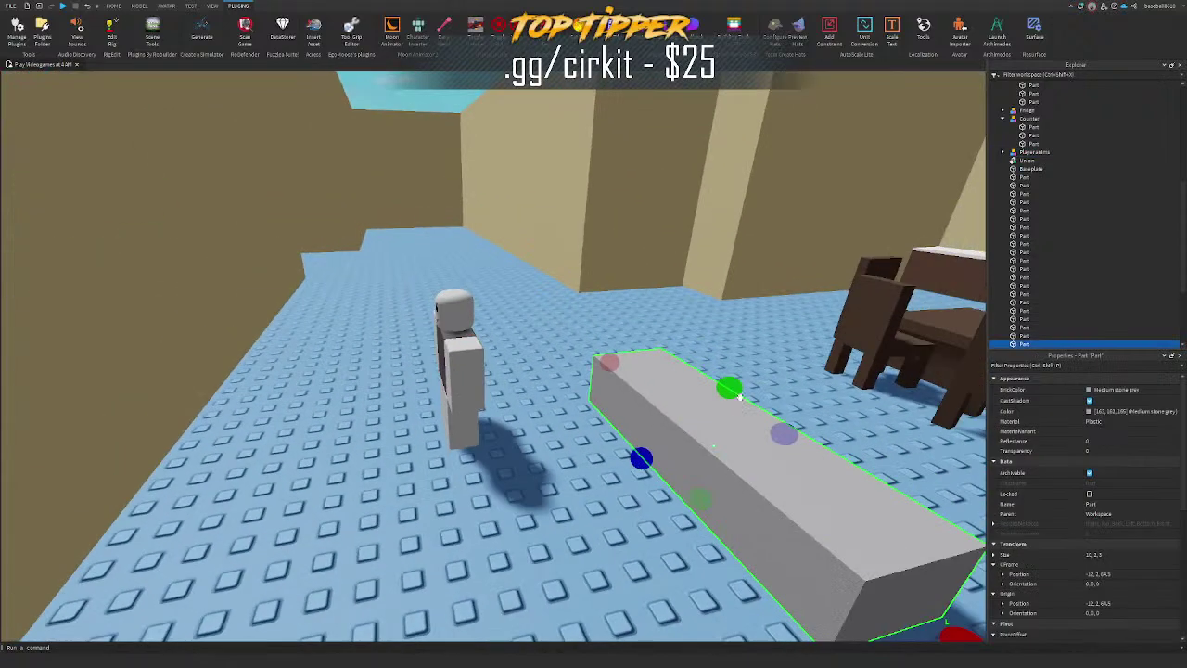
drag(730, 388, 738, 369)
ctrl+drag(645, 444, 622, 450)
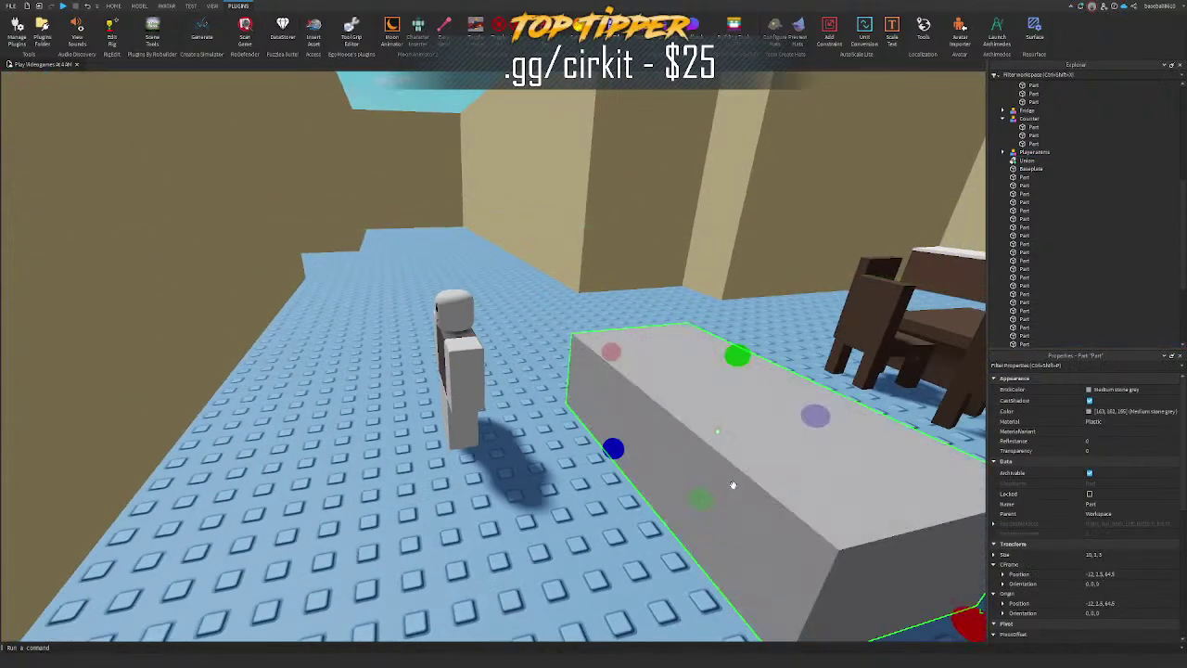
drag(700, 498, 701, 430)
key(a)
right_drag(700, 425, 699, 424)
ctrl+drag(642, 436, 649, 474)
key(a)
key(w)
right_drag(654, 469, 654, 469)
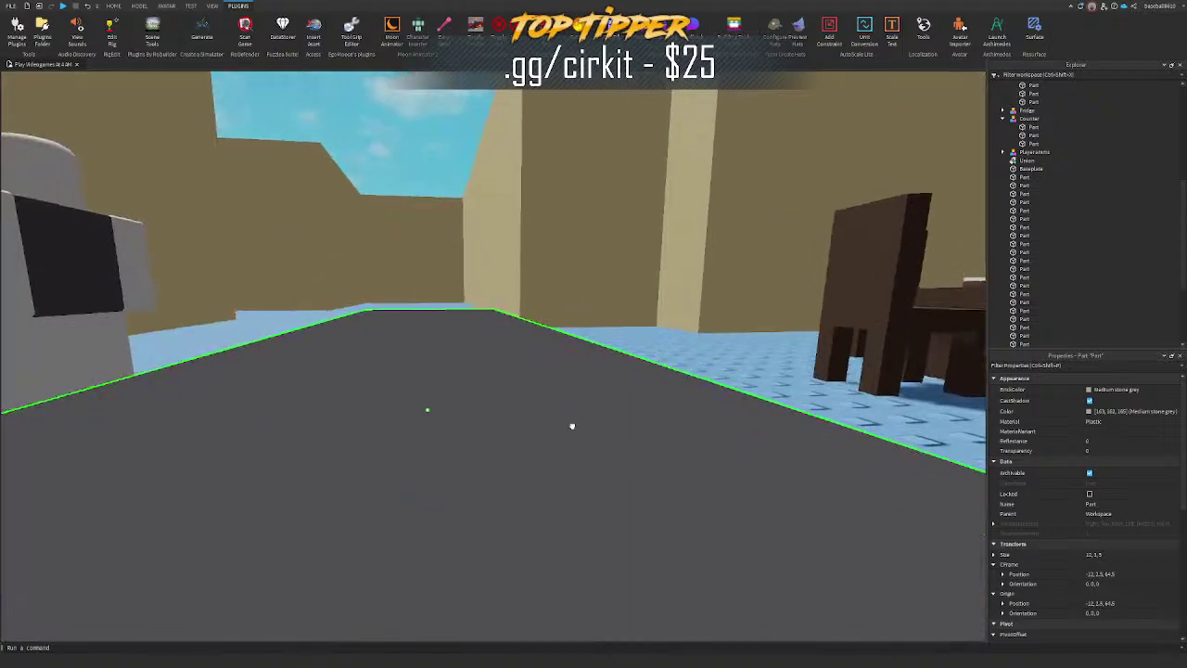
Step: Shift the grey block about 6 studs farther from the dining table, so its end overlaps the character figure
click(570, 423)
key(s)
right_drag(544, 361, 501, 360)
click(513, 360)
key(s)
drag(557, 431, 572, 550)
Step: Set the movement snap to 0.5 studs and shrink the grey block to a sofa seat 10 studs long, 2.5 high and 4 deep
mouse_move(507, 344)
mouse_down()
mouse_move(511, 363)
mouse_move(509, 345)
mouse_up()
click(114, 7)
click(144, 7)
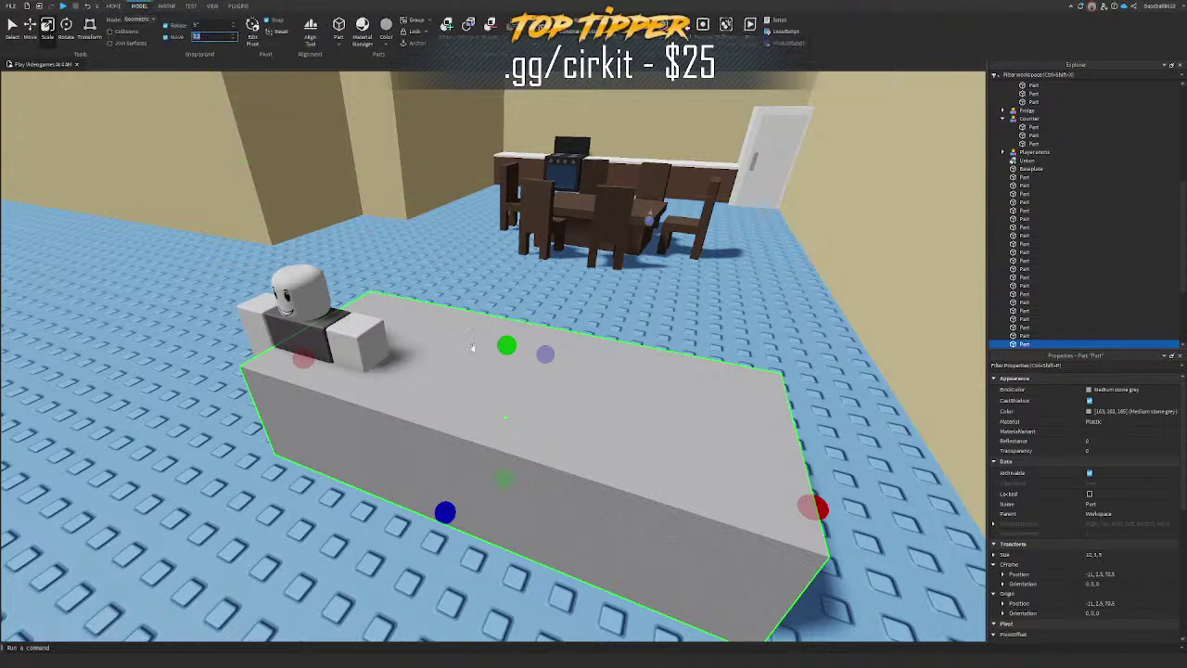
drag(505, 344, 507, 363)
ctrl+drag(810, 509, 781, 509)
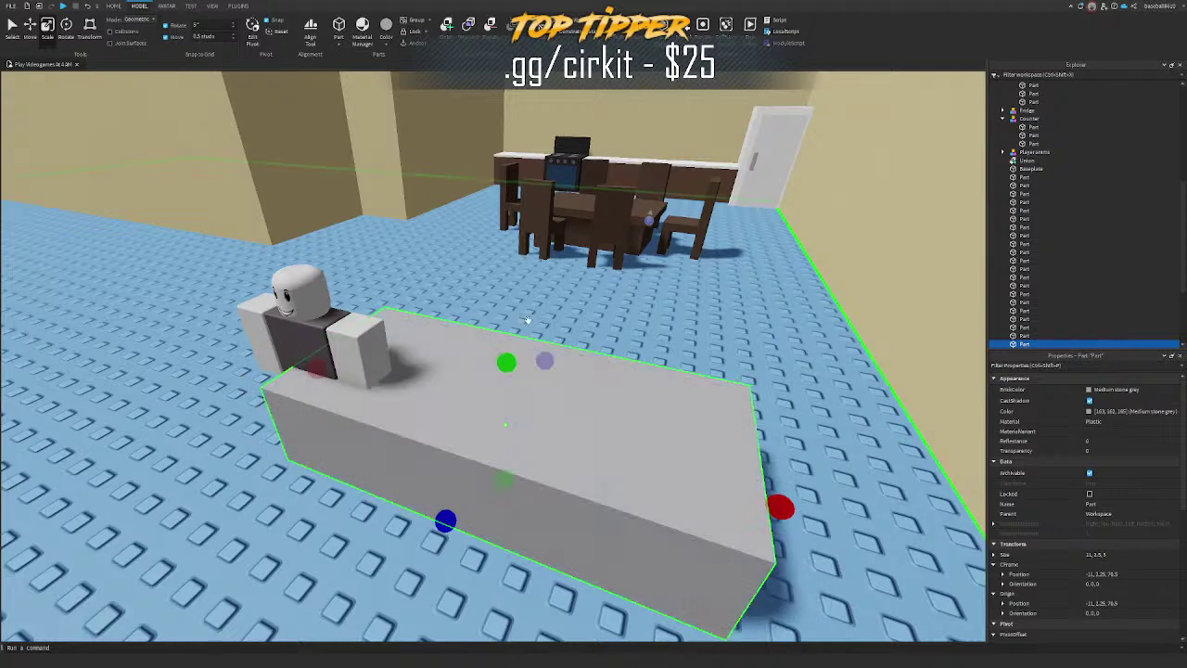
ctrl+drag(544, 360, 540, 369)
ctrl+drag(319, 369, 330, 375)
Step: Form a 1-stud-thick, 4-stud-deep armrest on the seat's end beside the character and adjust its height
click(363, 411)
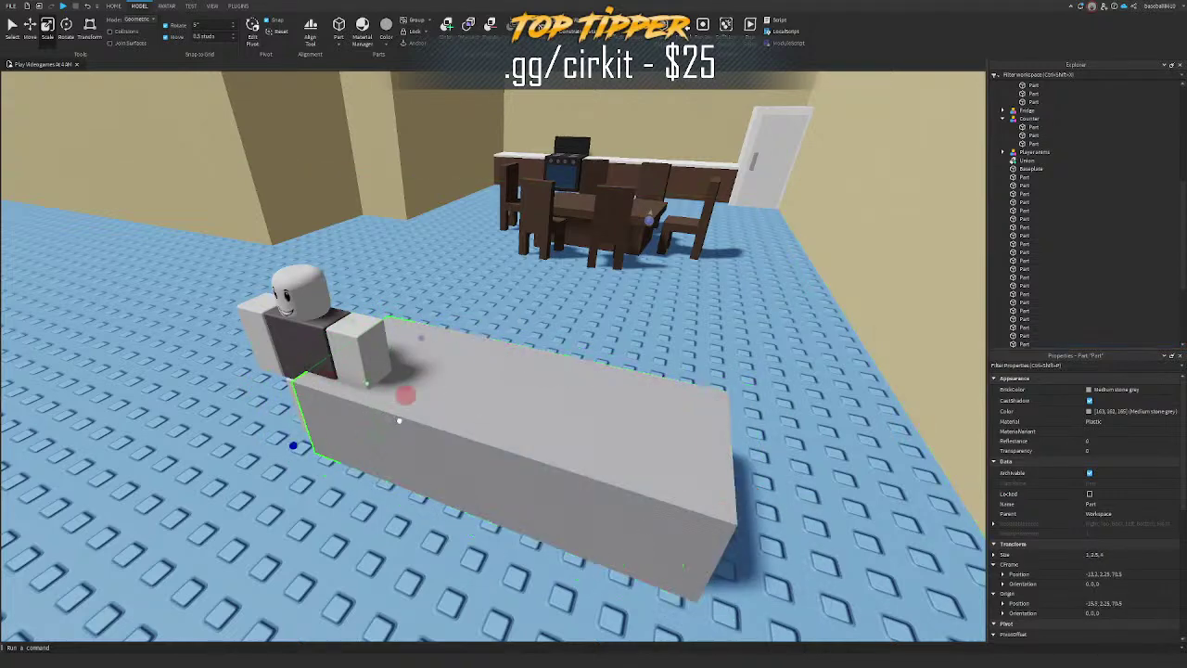
drag(376, 436, 358, 377)
right_drag(371, 361, 399, 344)
click(553, 433)
drag(600, 434, 601, 435)
right_drag(600, 435, 577, 371)
drag(491, 274, 487, 302)
mouse_move(360, 308)
right_down()
mouse_move(346, 297)
mouse_move(341, 310)
right_up()
click(339, 317)
drag(395, 361, 397, 378)
Step: Duplicate the armrest and place the copy at the opposite end of the seat
key(ctrl+2)
key(ctrl+d)
drag(476, 328, 615, 330)
key(d)
key(d)
right_drag(616, 330, 596, 340)
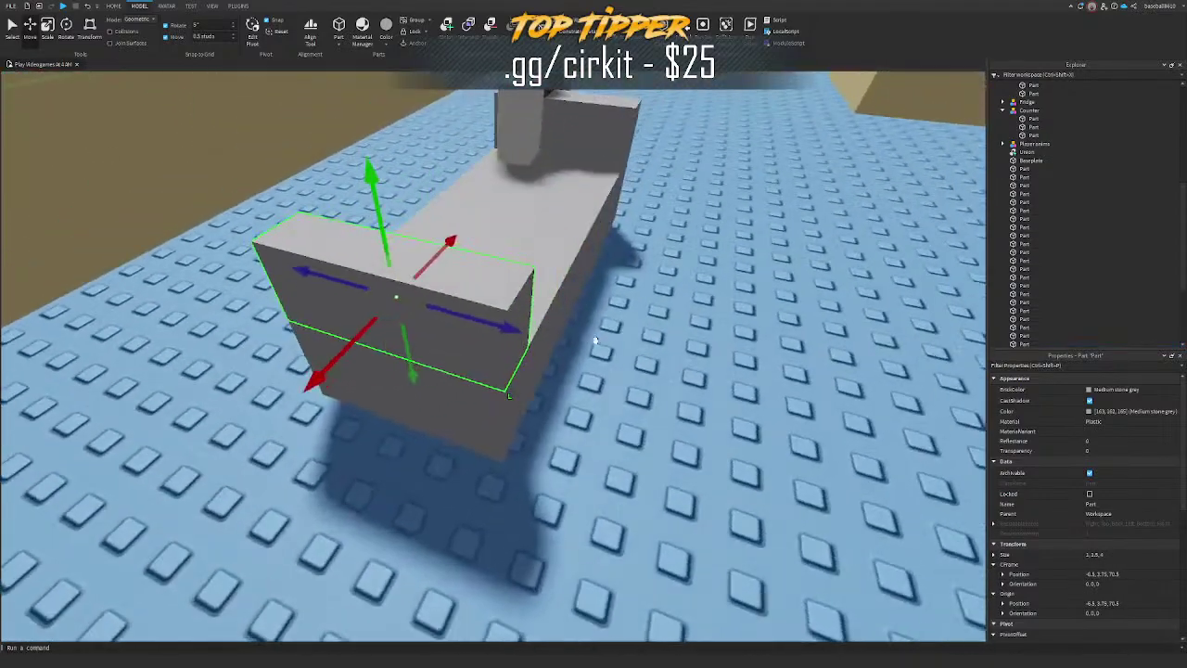
Step: Form a sofa backrest 10 studs long, 3.5 high and 1 thick along the seat's rear edge
drag(505, 329, 576, 347)
key(ctrl+3)
drag(323, 283, 502, 345)
key(d)
right_drag(502, 346, 431, 309)
key(d)
mouse_move(410, 265)
mouse_down()
mouse_move(514, 293)
mouse_move(410, 284)
mouse_up()
key(d)
right_drag(411, 284, 402, 288)
drag(476, 325, 476, 387)
right_drag(475, 387, 464, 394)
key(d)
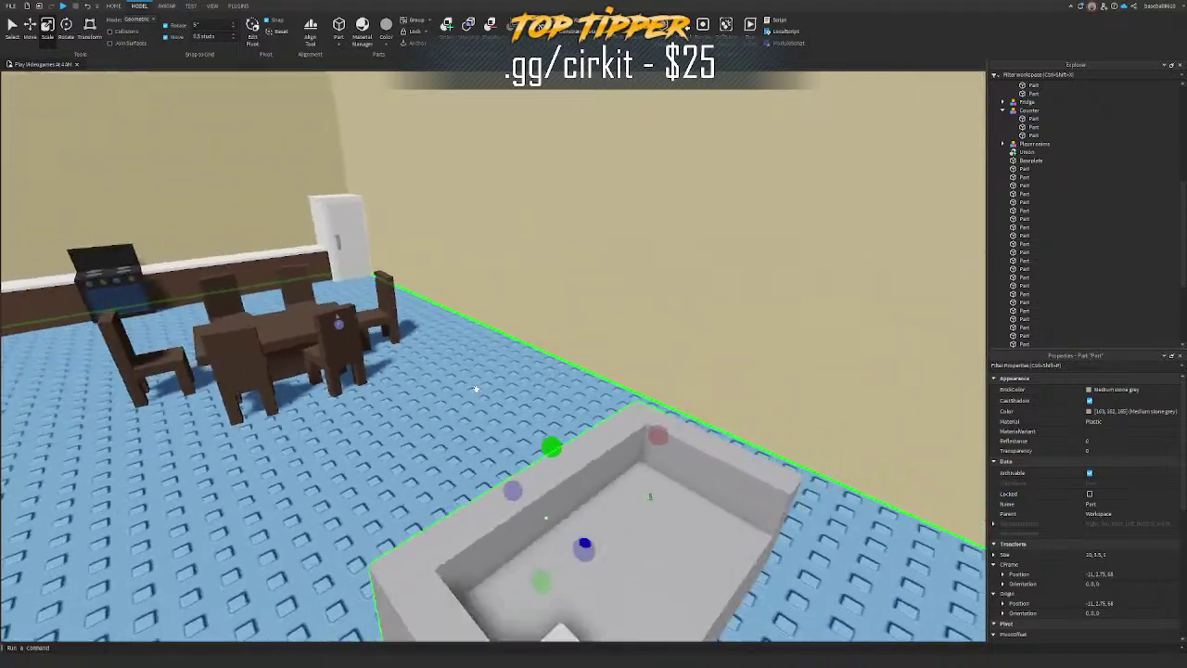
Step: Raise the sofa backrest to 5.5 studs high so it stands above the armrests
key(s)
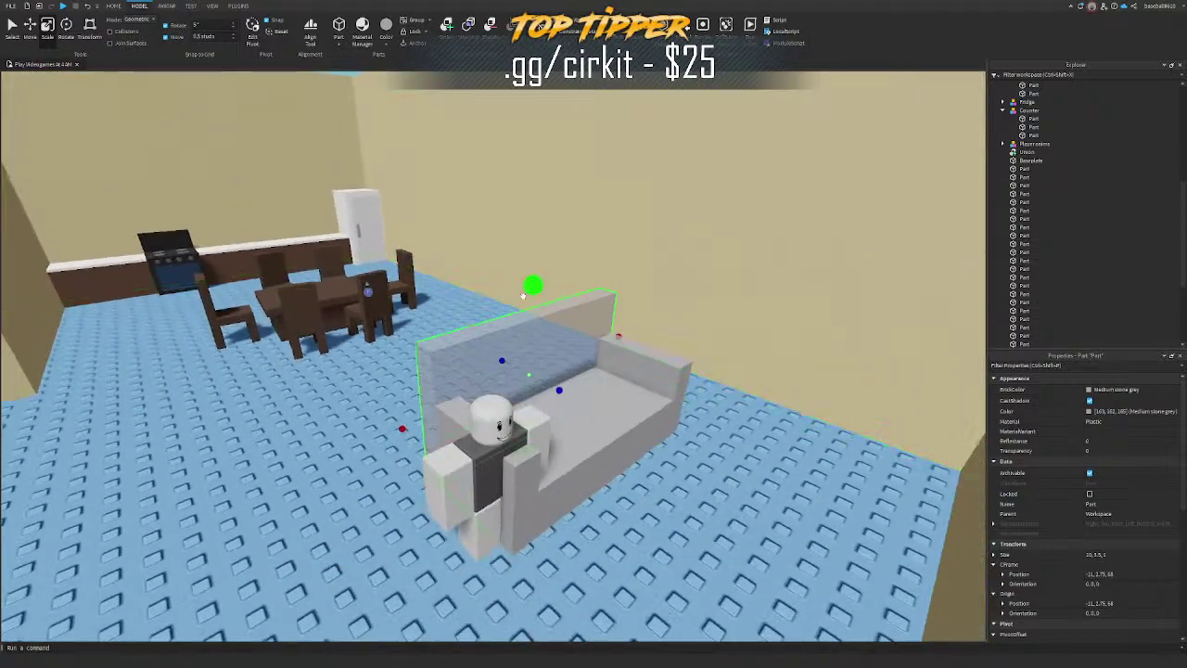
key(d)
right_drag(608, 299, 605, 299)
key(w)
key(d)
key(s)
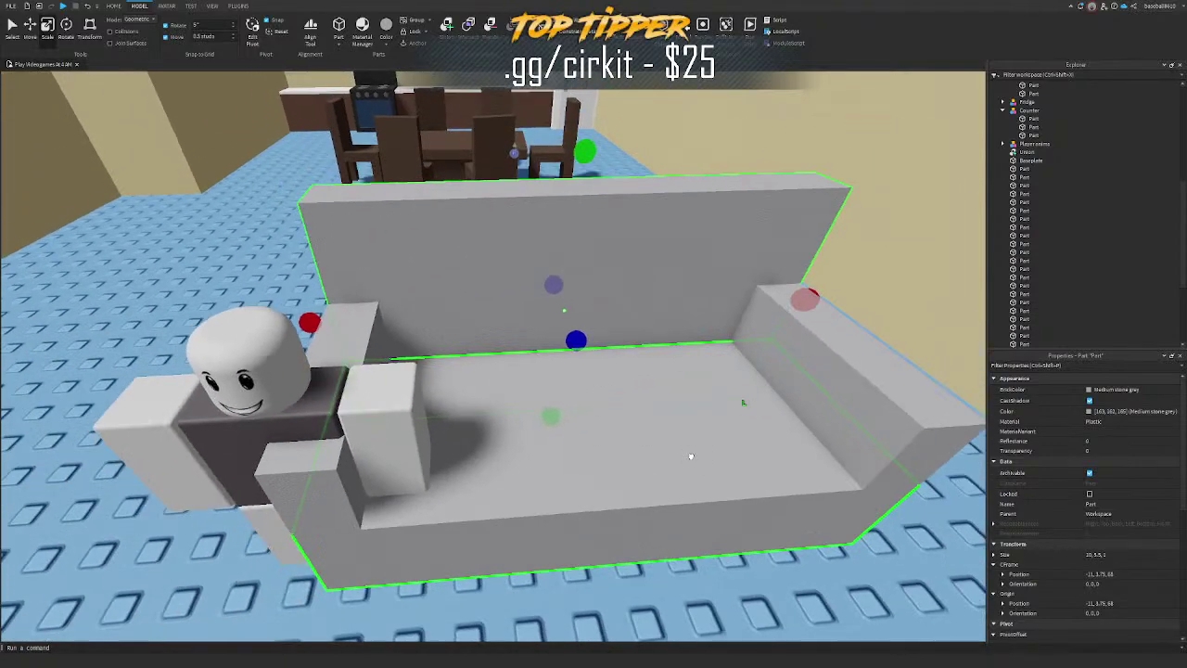
Step: Extend both armrests down to the base of the sofa, keeping their original thickness
click(692, 456)
right_drag(692, 453, 694, 450)
key(d)
drag(661, 510, 614, 502)
click(615, 457)
key(q)
drag(601, 305, 603, 386)
key(a)
right_drag(603, 387, 605, 387)
click(483, 251)
drag(474, 282, 476, 369)
drag(410, 266, 278, 269)
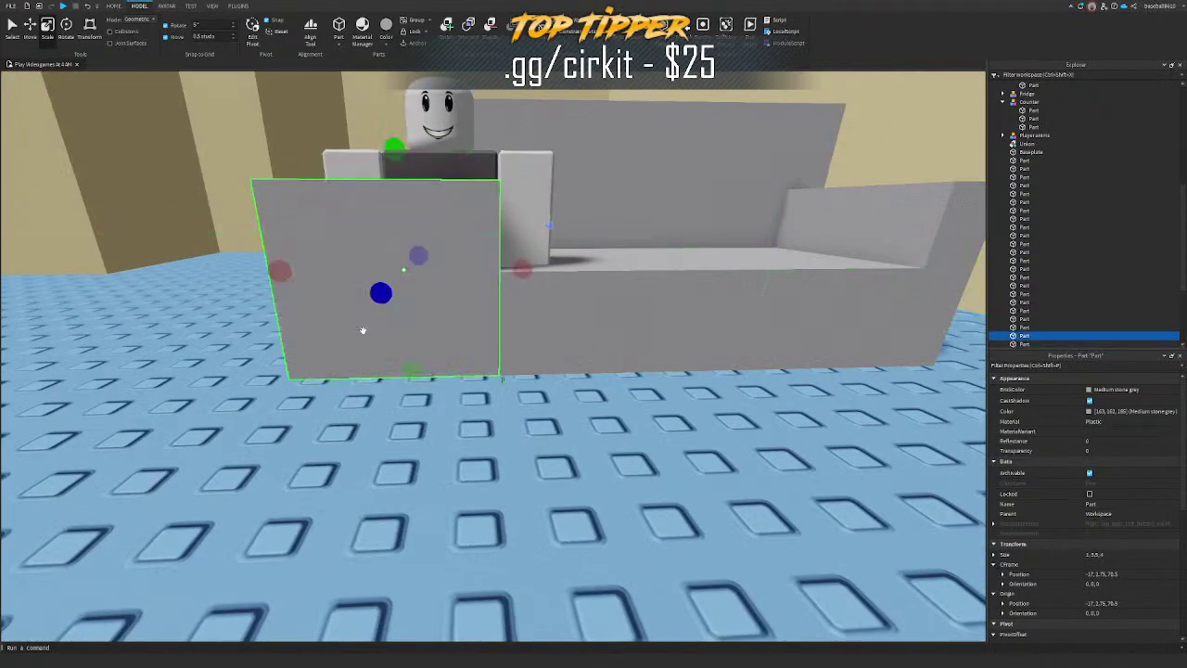
key(ctrl+z)
Step: Move the character figure off the sofa onto the open floor in front of it
drag(426, 161, 250, 371)
key(e)
key(d)
Step: Colour all four sofa parts Bright red and shift the sofa away from the side wall
click(578, 475)
ctrl+click(542, 413)
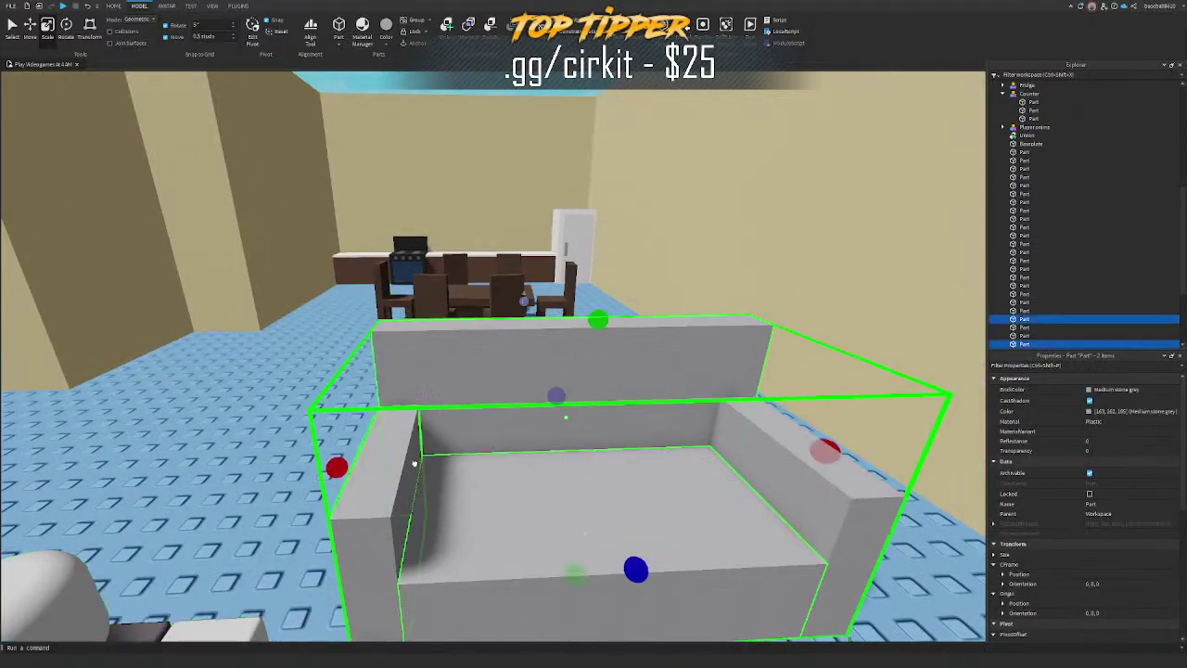
ctrl+drag(413, 464, 436, 458)
key(ctrl+z)
click(1104, 389)
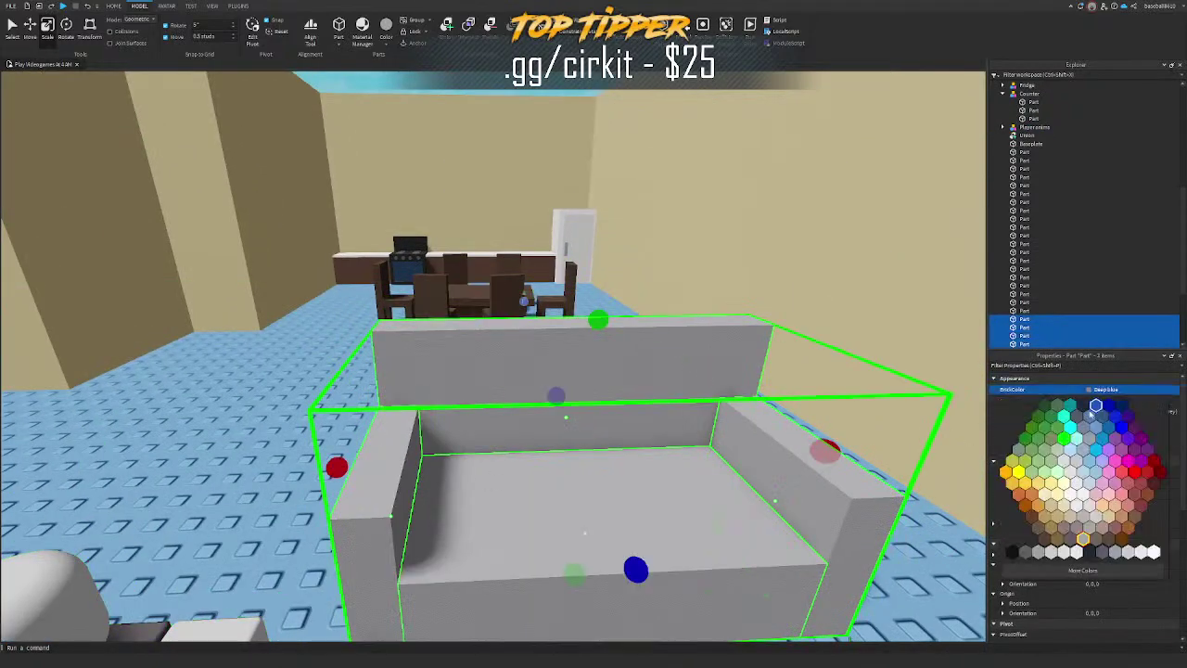
click(1145, 494)
drag(843, 483, 716, 457)
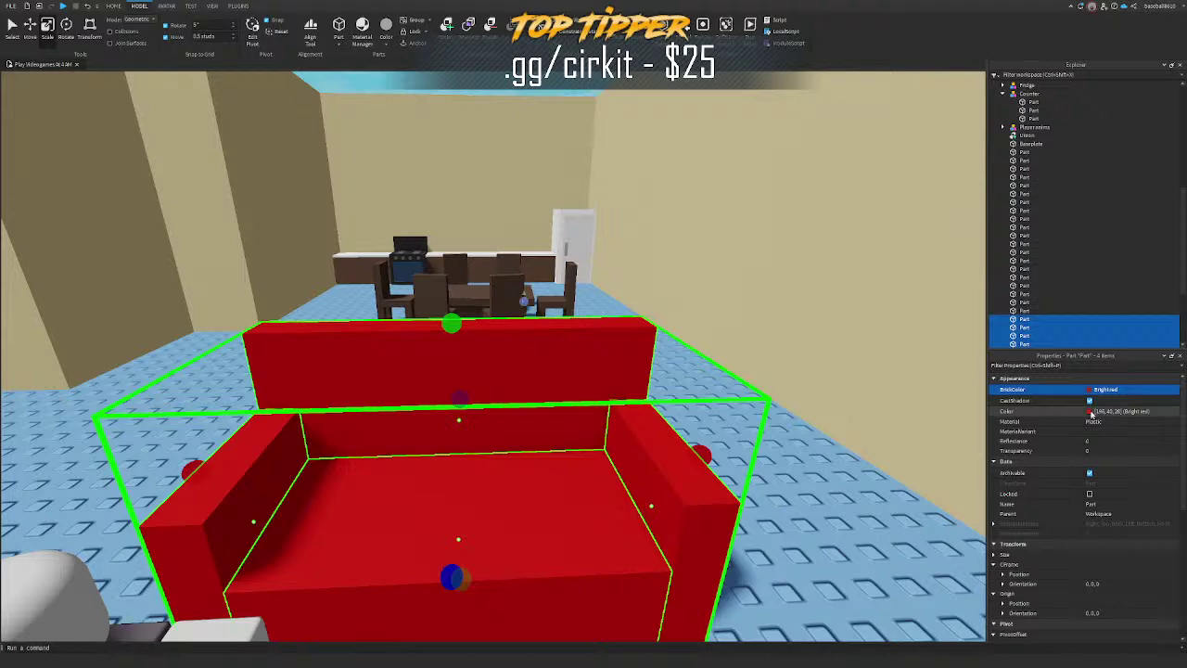
Step: Darken the sofa's colour slightly to RGB 191, 38, 27
click(1090, 411)
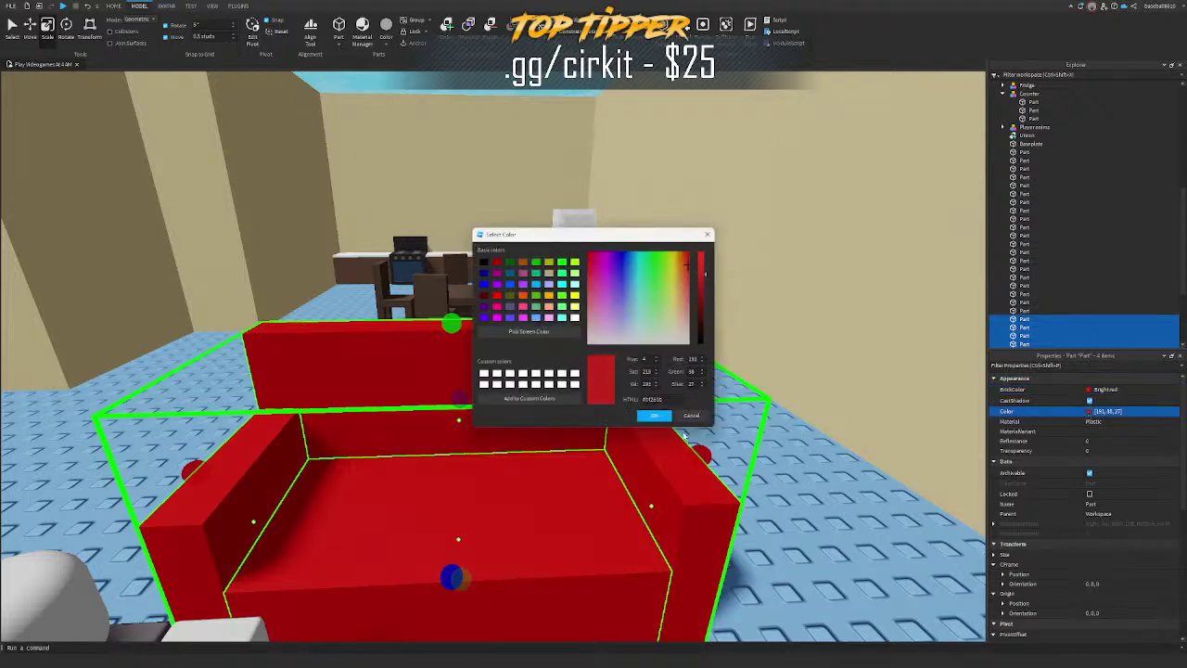
click(655, 416)
right_drag(540, 441, 540, 441)
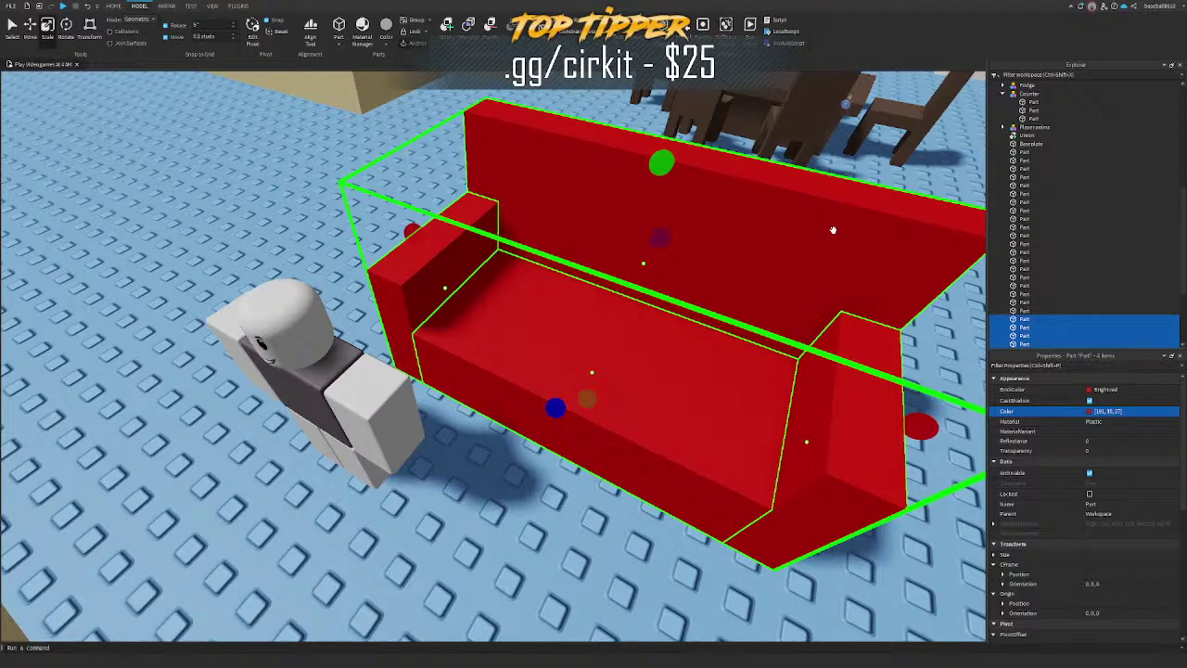
Step: Collapse the Dining Table, Stove, Fridge and Counter models in the object hierarchy
scroll(1029, 273, up, 10)
click(1033, 116)
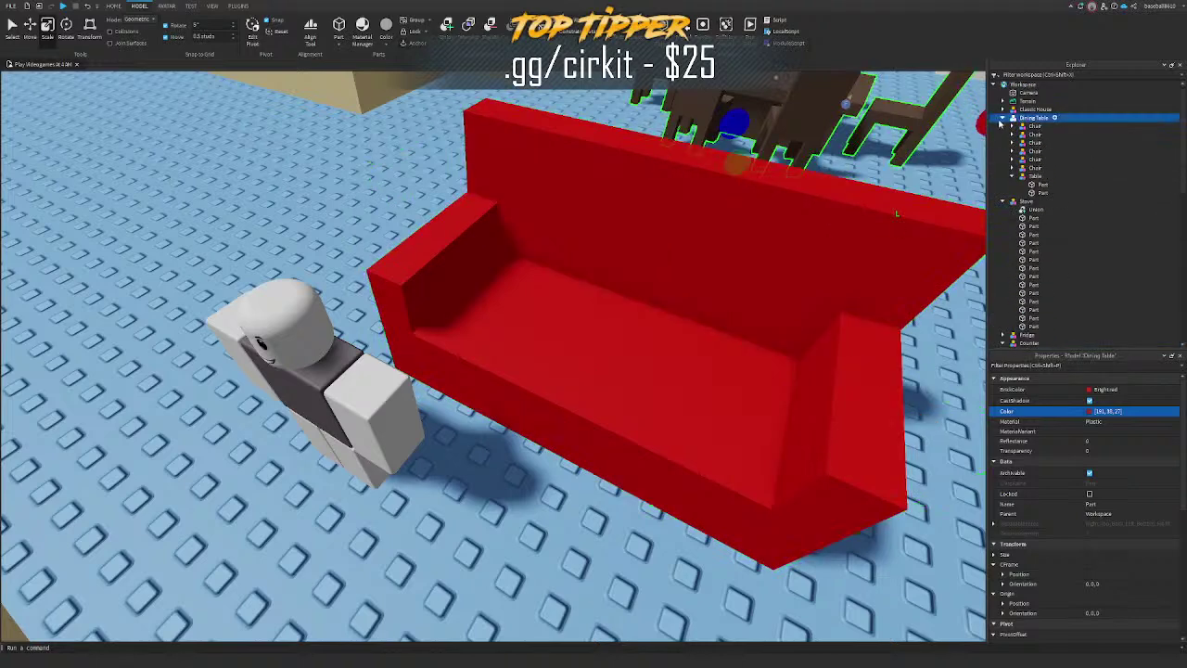
click(1001, 118)
click(1001, 126)
click(1002, 134)
click(1003, 143)
click(1002, 136)
click(1002, 143)
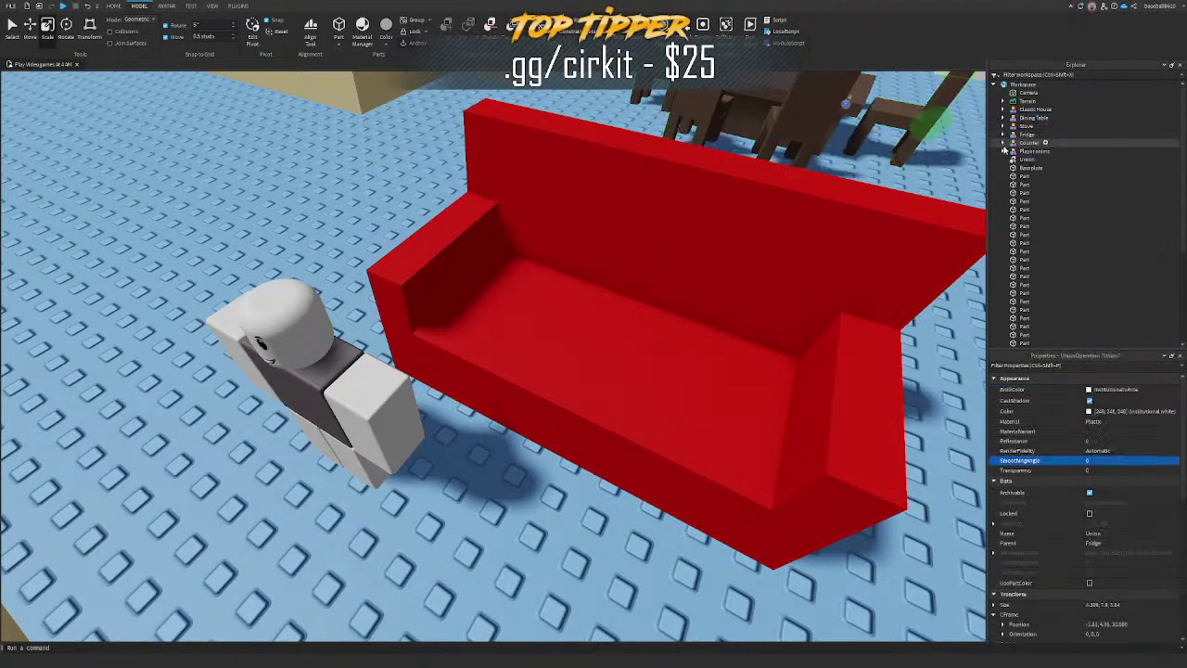
Step: Add a new folder named House to the Workspace
double_click(1040, 86)
click(1042, 85)
click(320, 194)
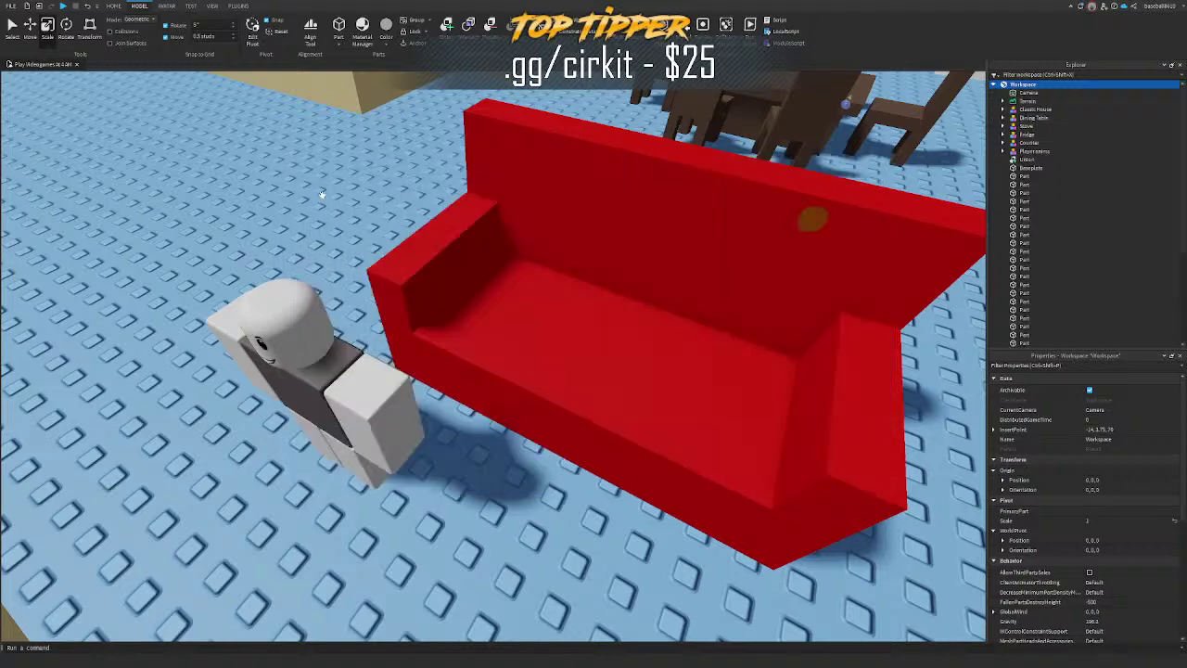
click(1060, 102)
right_click(1034, 111)
click(1066, 180)
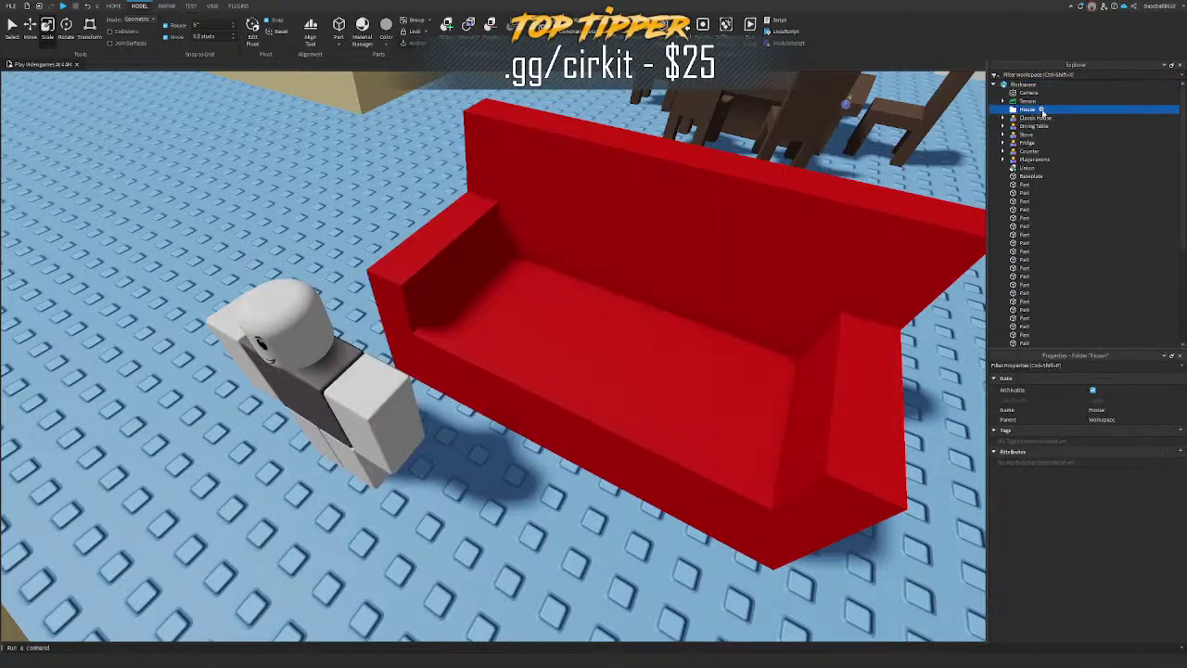
Step: Create folders named PlayerRoom and ParentRoom inside the House folder
click(1041, 110)
click(501, 156)
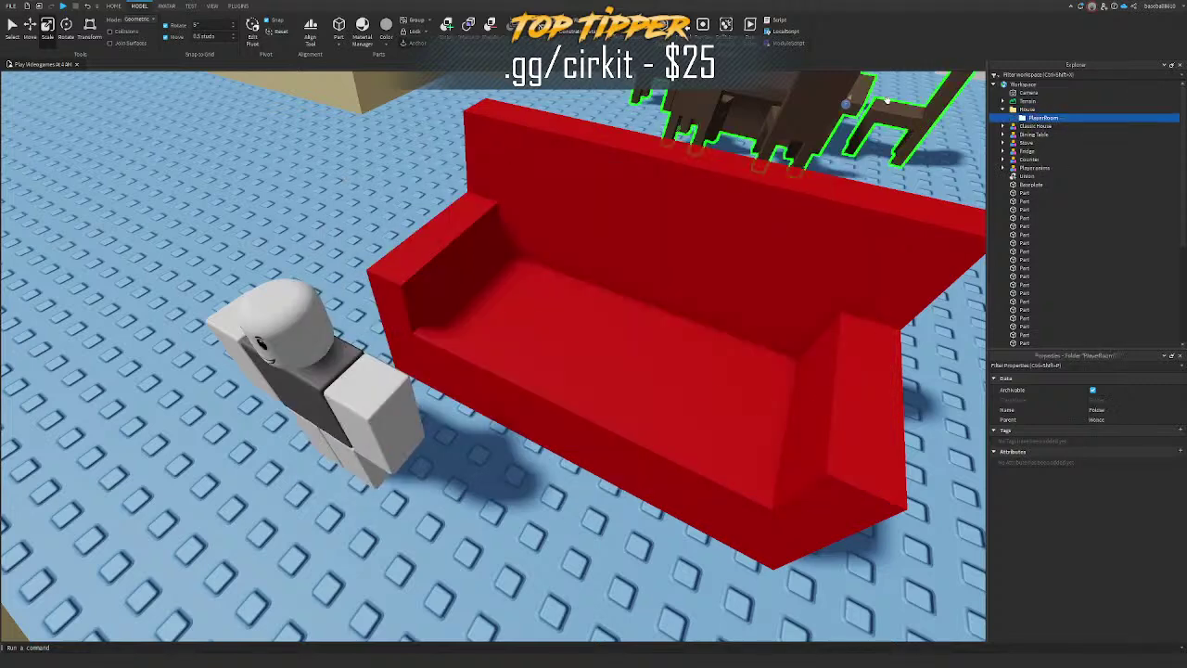
key(ctrl+d)
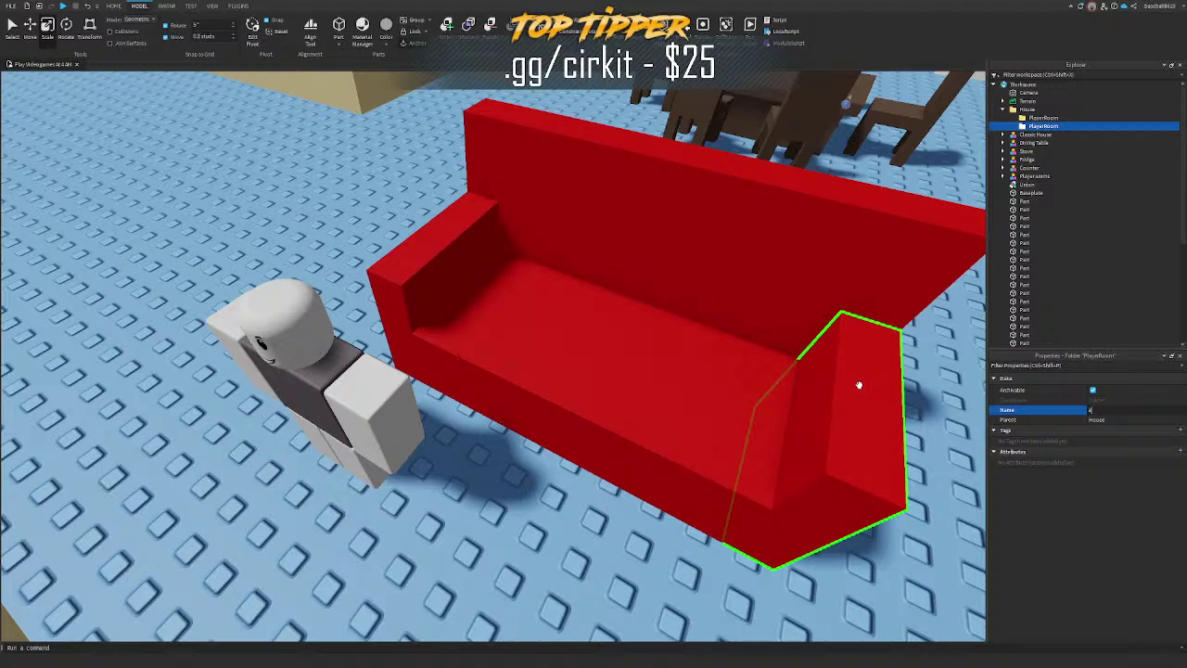
key(Return)
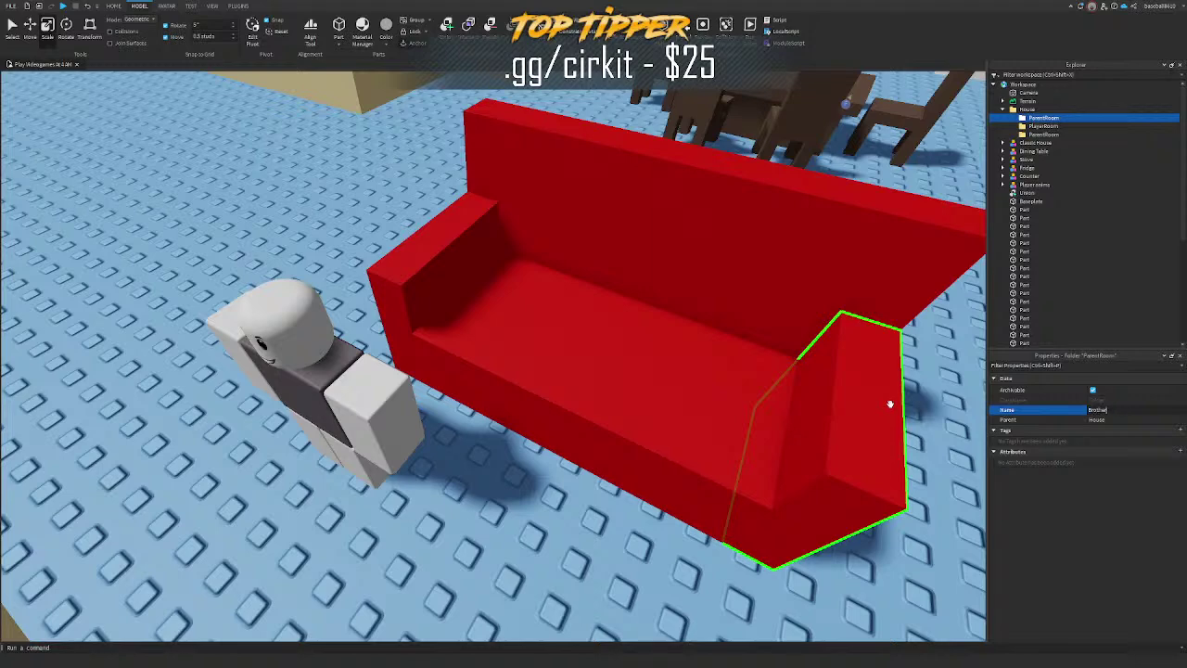
Step: Duplicate the room folders and name the copies BrotherRoom, Garage, LivingRoom and Walls
click(1118, 411)
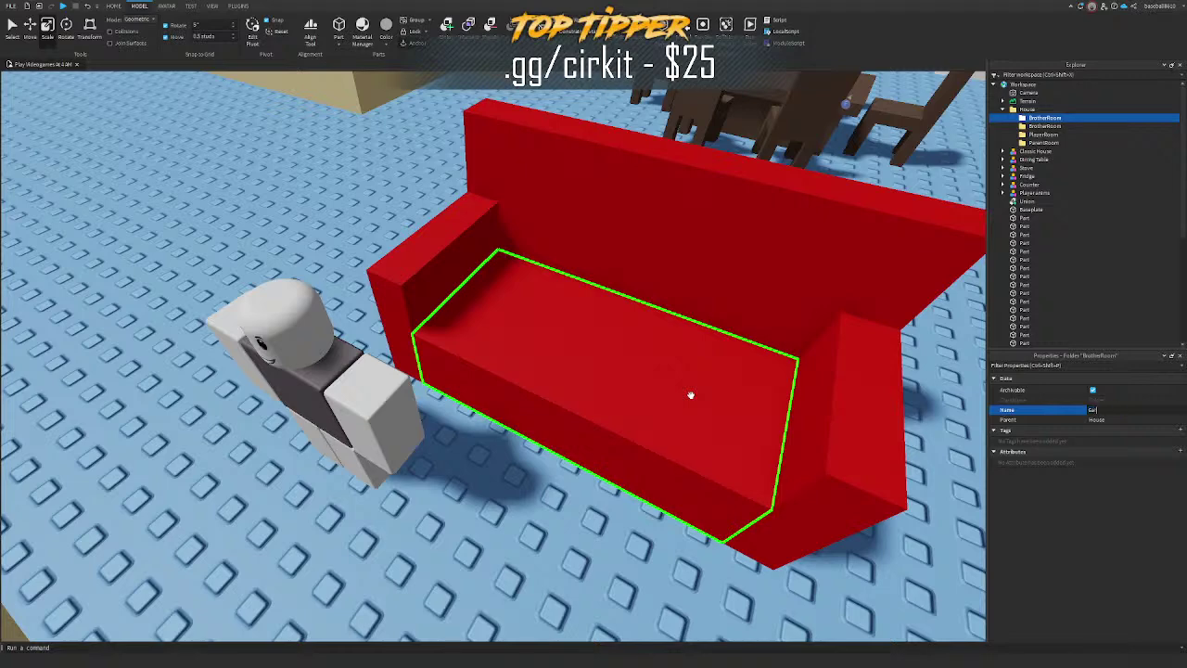
key(ctrl+d)
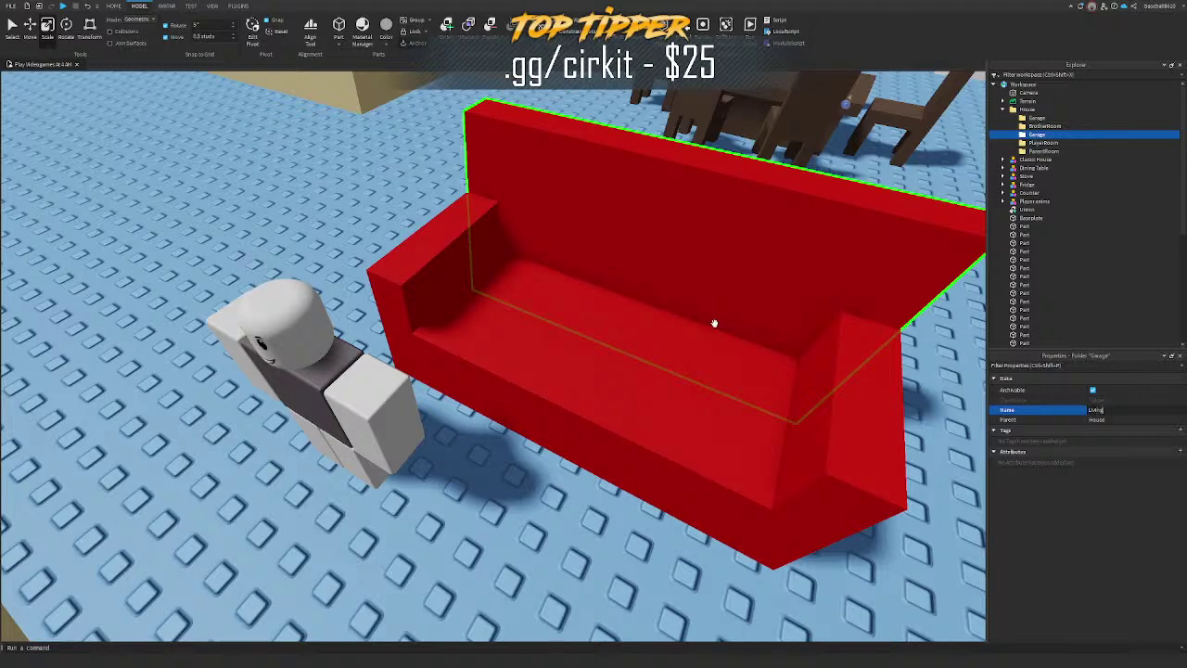
key(ctrl+d)
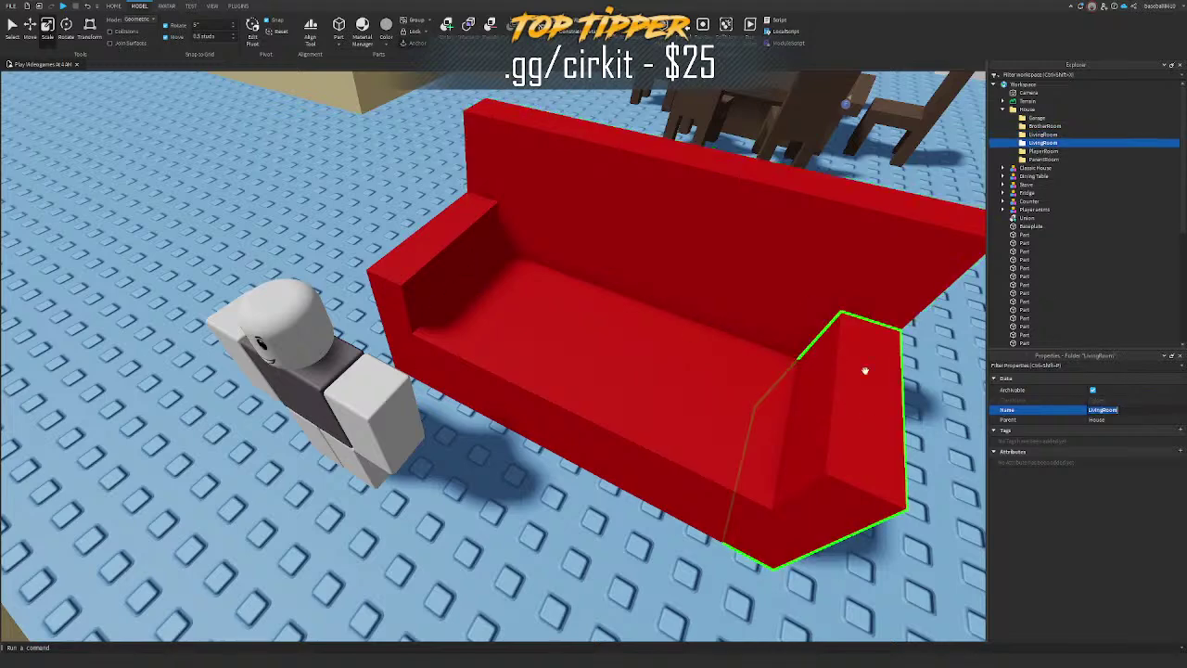
key(ctrl+d)
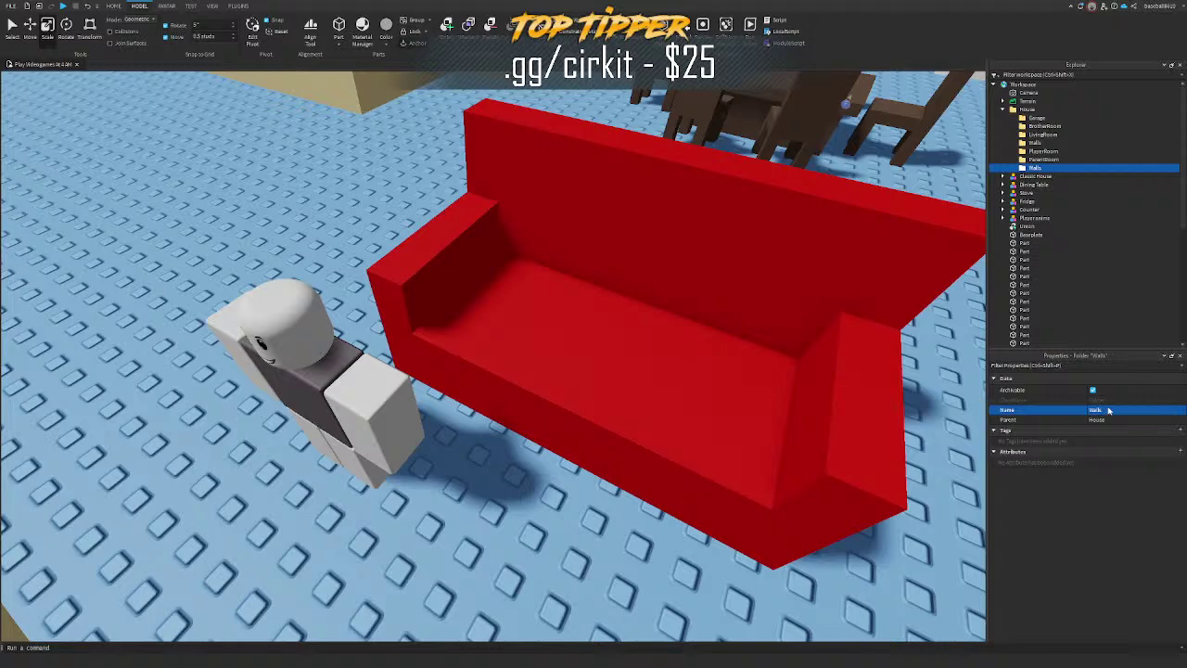
Step: Delete the extra Walls folder and rename the remaining one Structure
click(1037, 161)
click(1038, 166)
key(Delete)
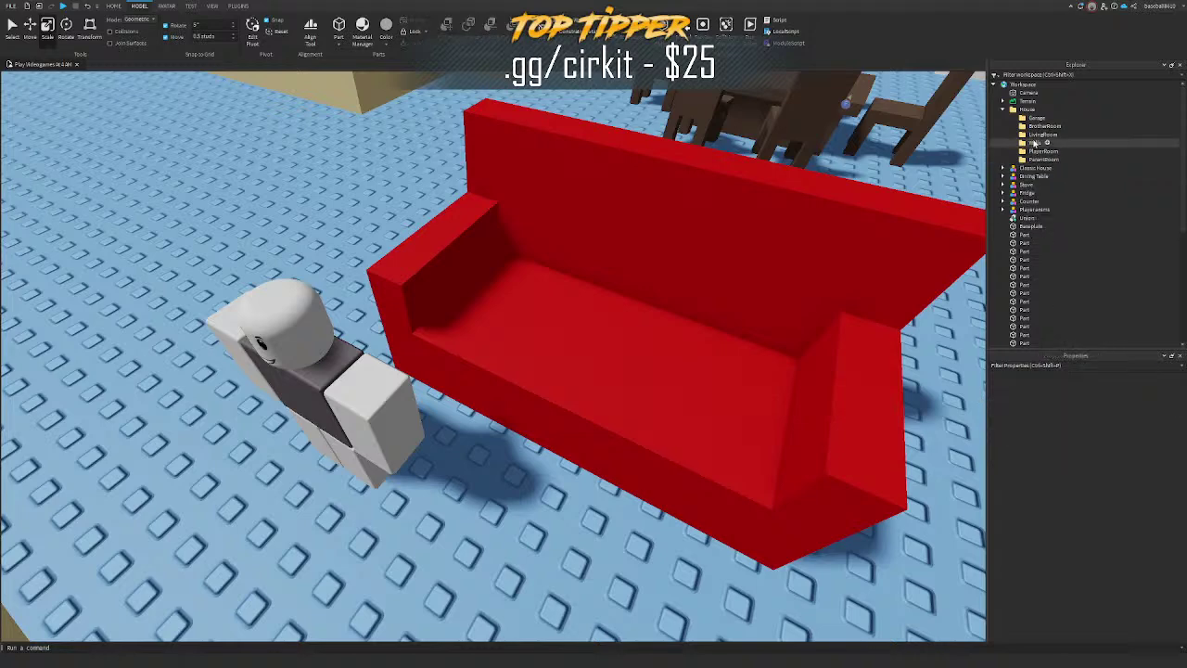
click(1036, 142)
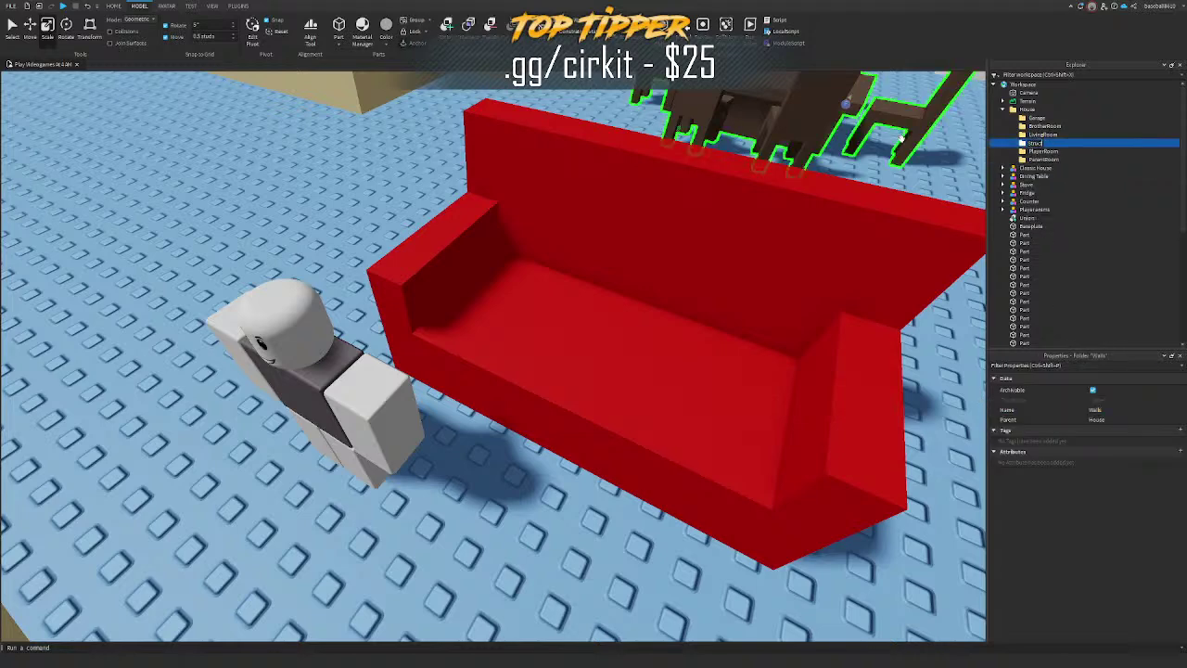
Step: Create subfolders named Walls, Floor, Roof and Doors inside the Structure folder
click(1057, 143)
text(folder)
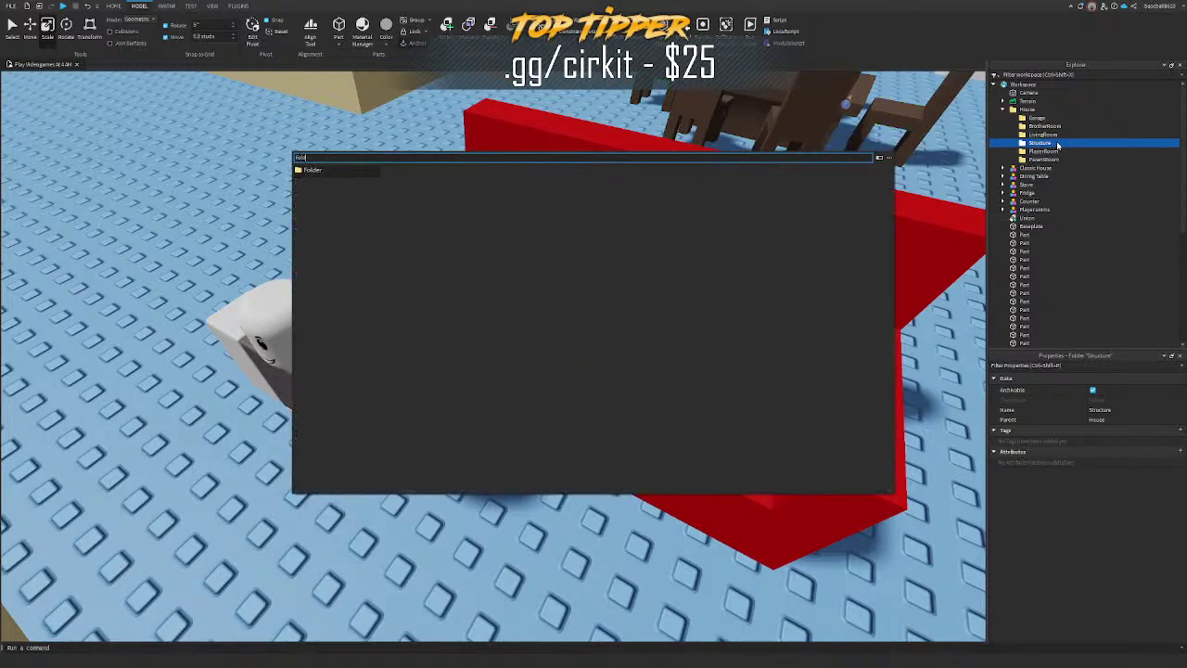
key(Return)
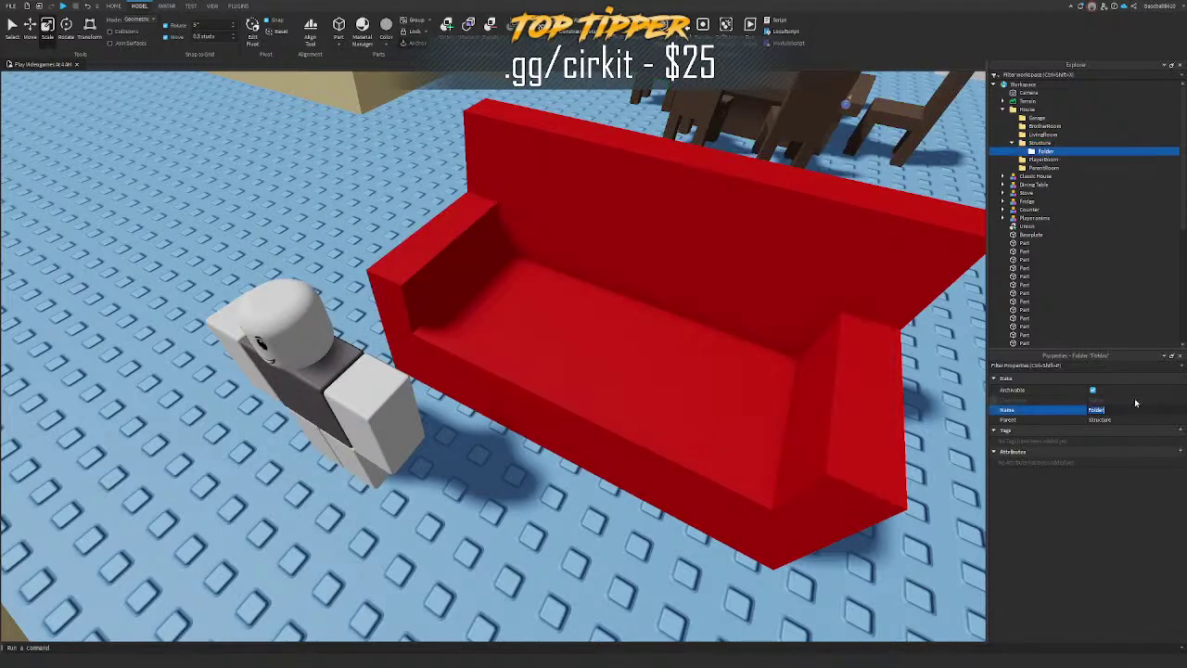
text(Walls)
key(Return)
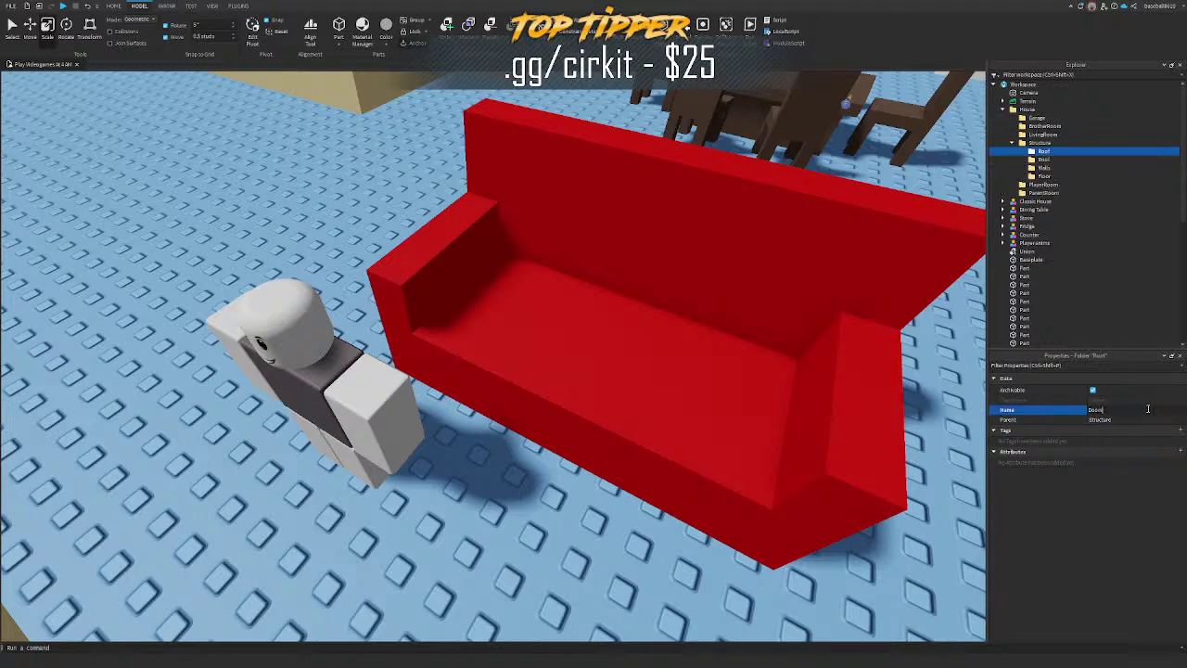
right_drag(872, 254, 829, 268)
scroll(831, 268, down, 10)
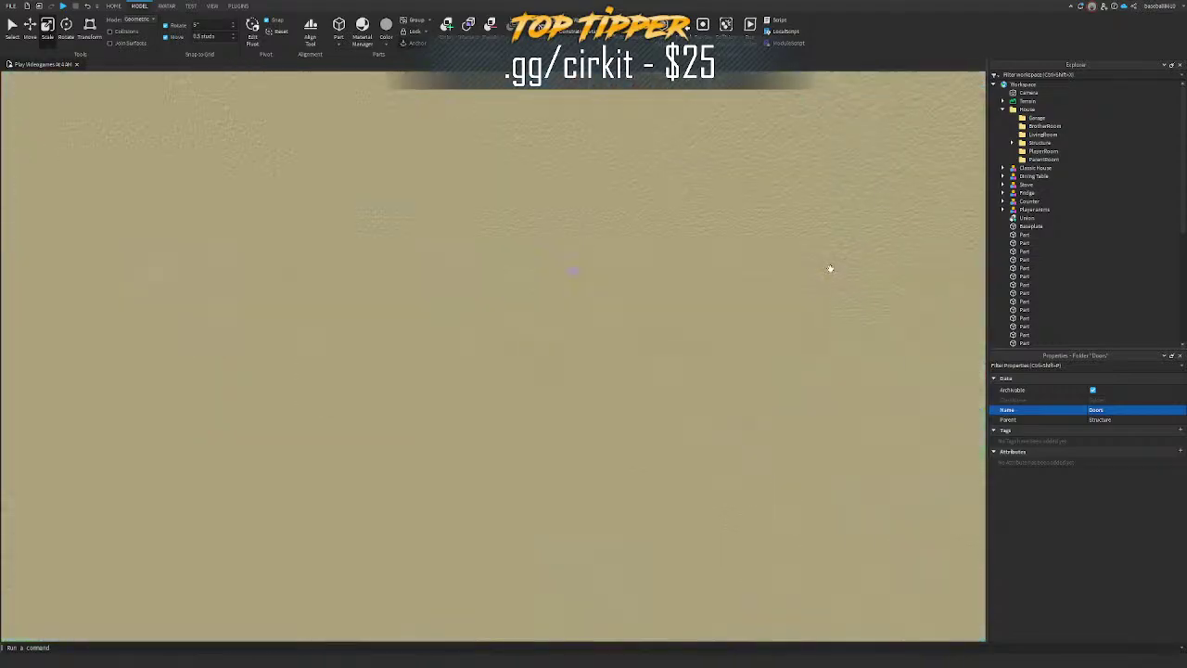
click(858, 228)
click(881, 383)
scroll(880, 383, up, 8)
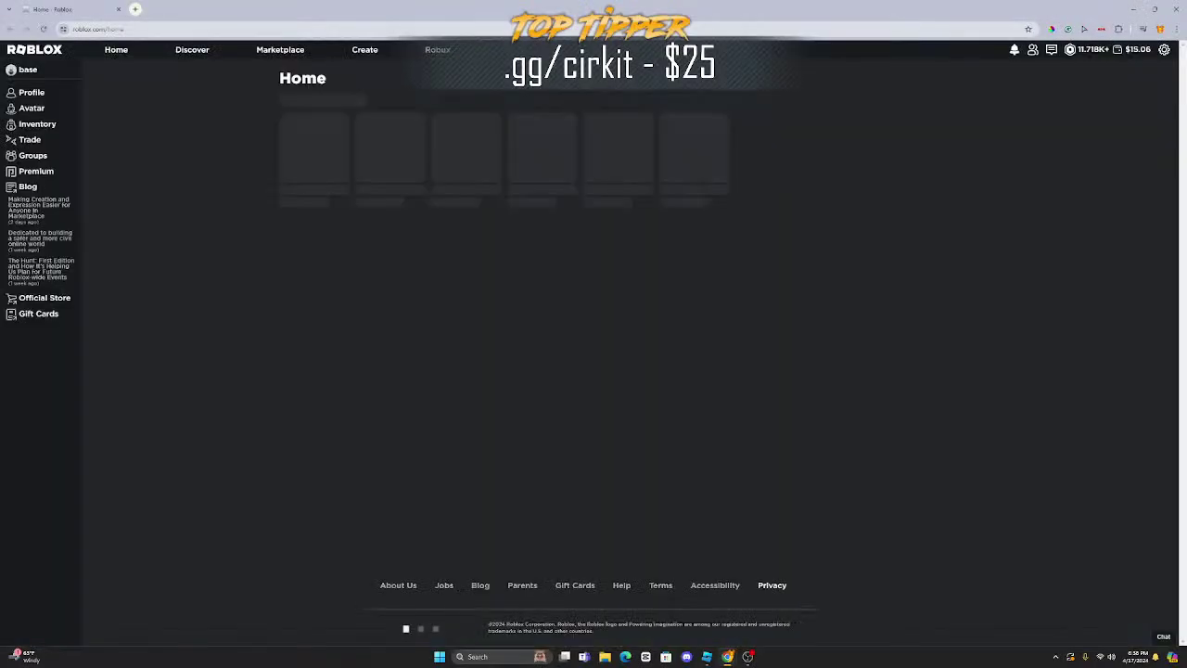
Step: Search the Roblox website for "weird strict dad", launch weird strict dad [CHAPTER 3] and enter the game as a reference
click(538, 51)
text(weird strict dad)
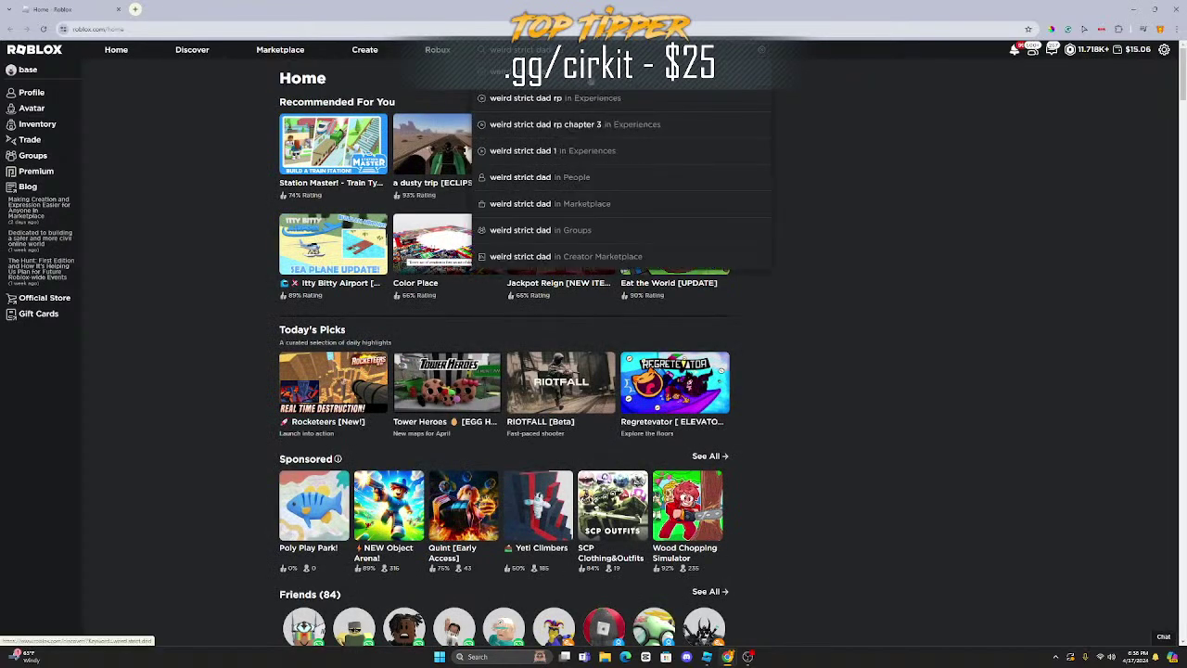
key(Return)
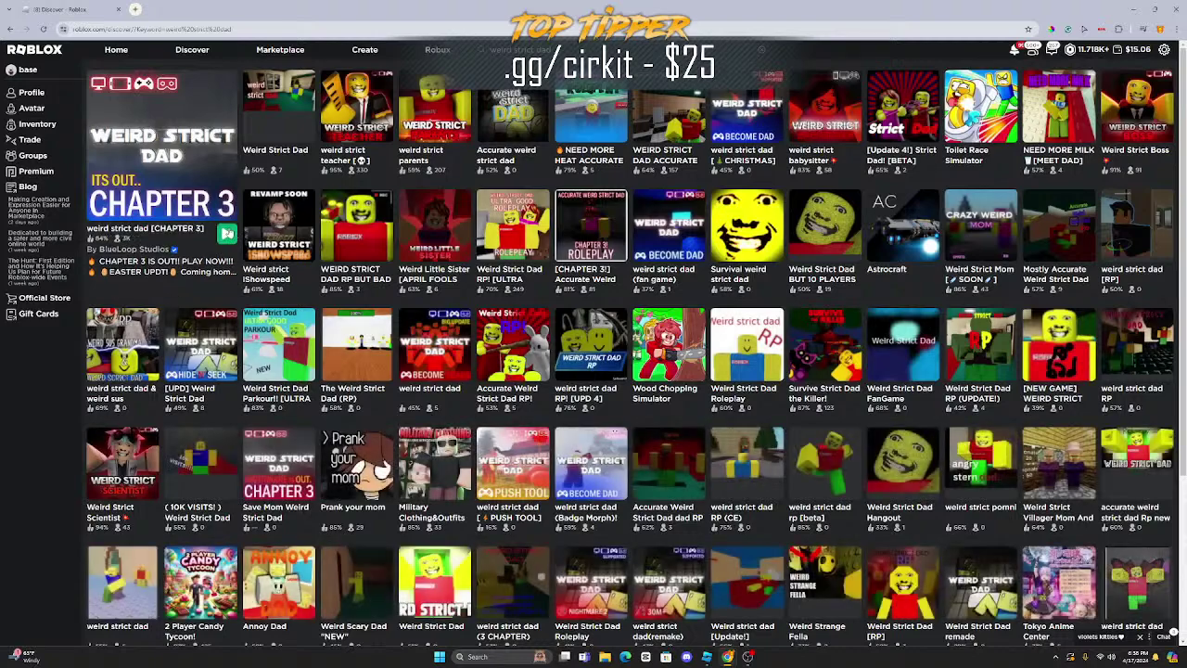
click(229, 232)
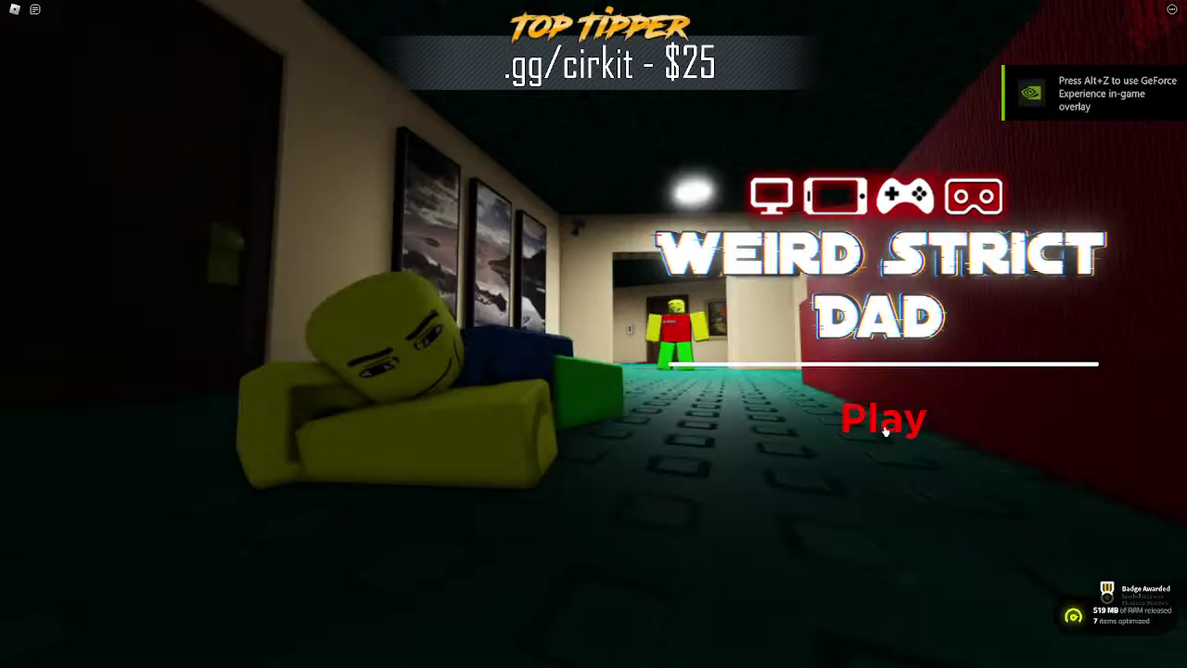
click(884, 424)
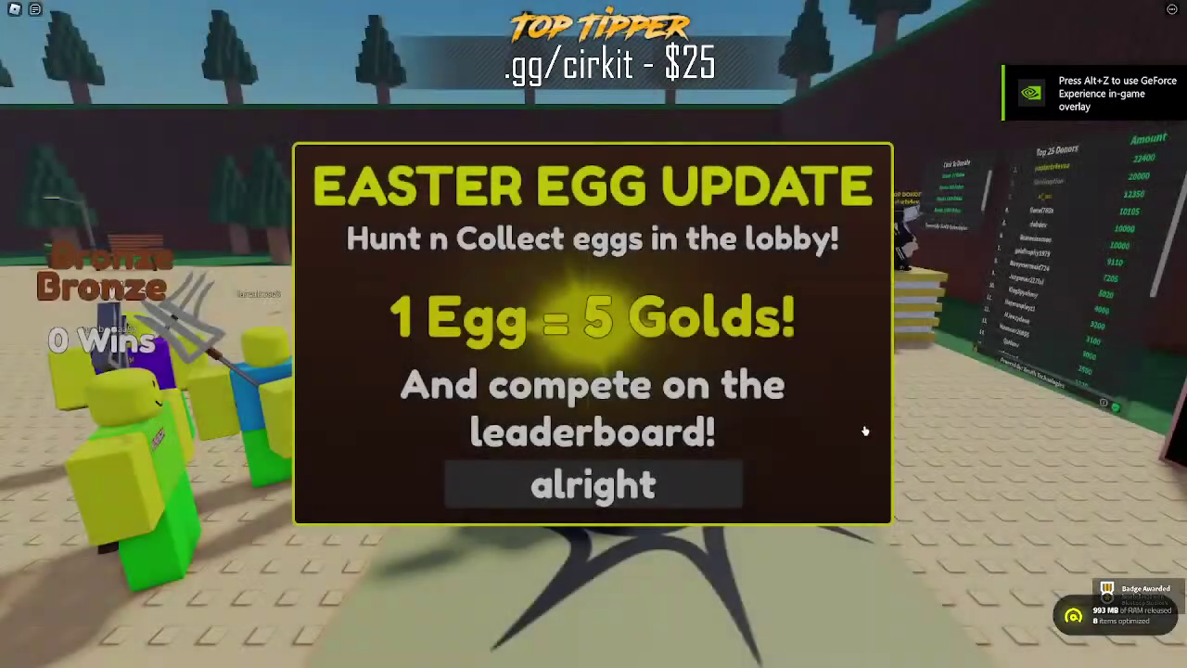
Step: Dismiss the Easter egg announcement, create a lobby for Book 1 in Normal mode and start the match
click(716, 478)
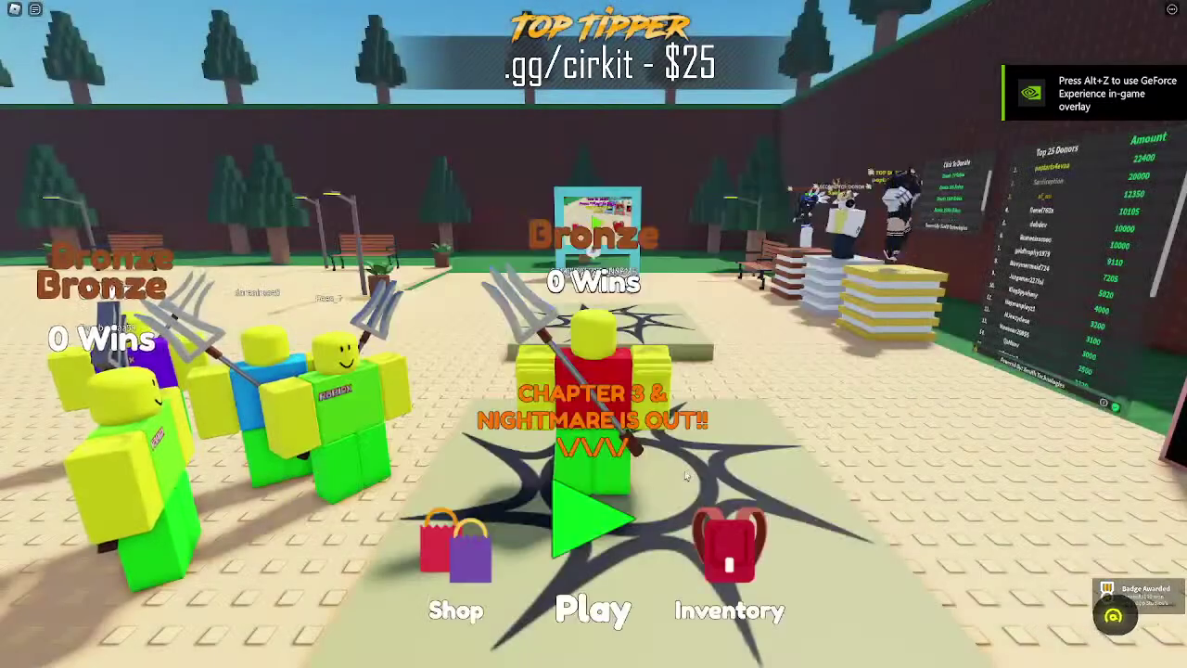
right_drag(724, 434, 723, 434)
click(592, 521)
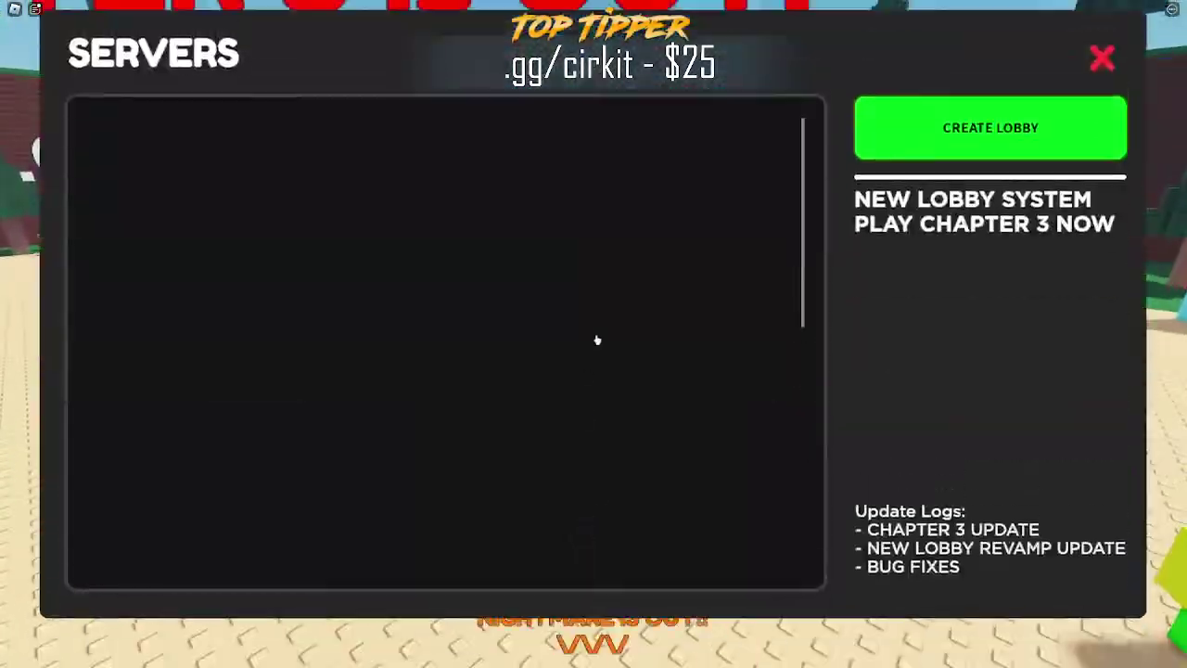
click(990, 156)
click(490, 513)
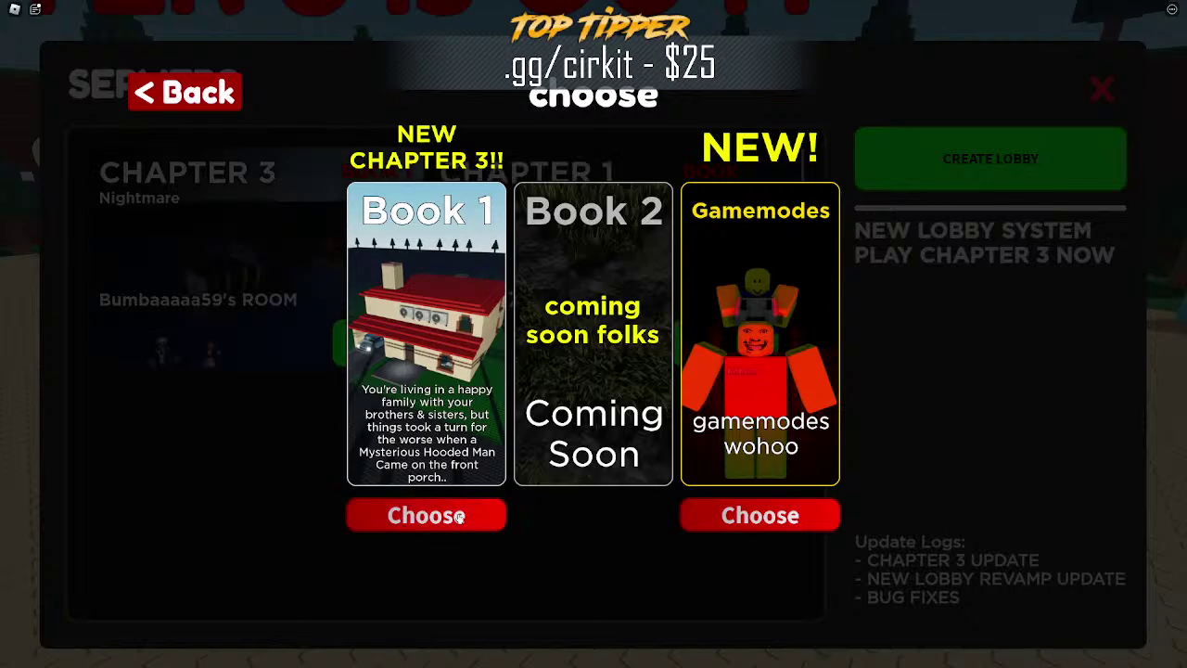
click(368, 519)
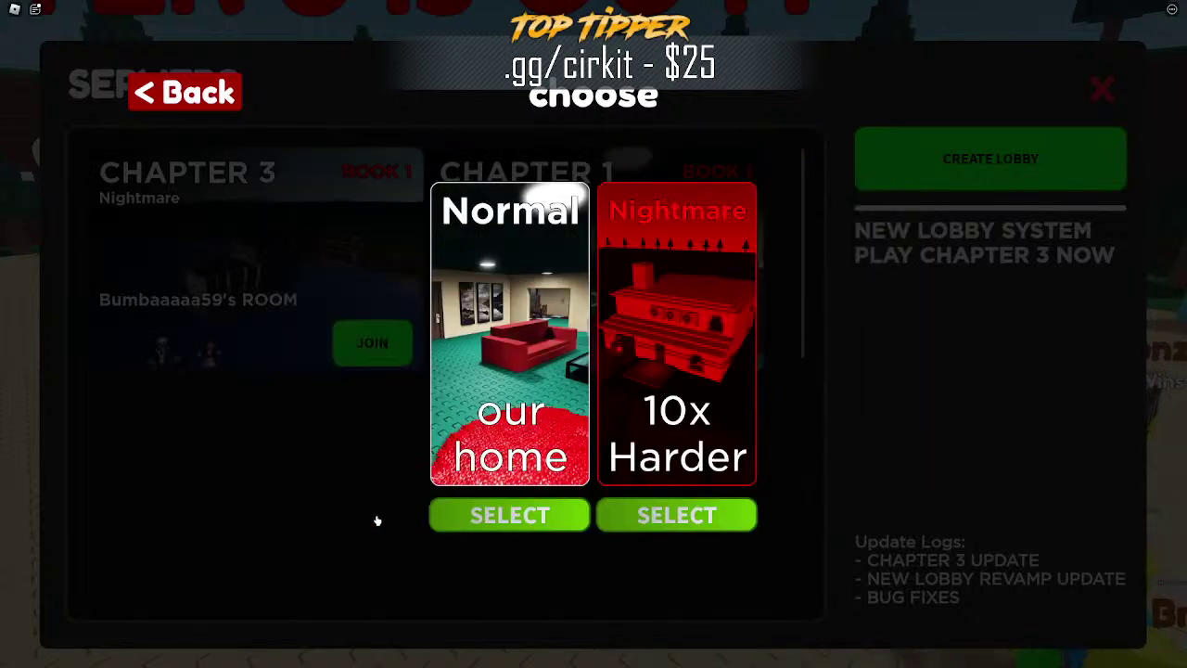
click(501, 527)
click(808, 576)
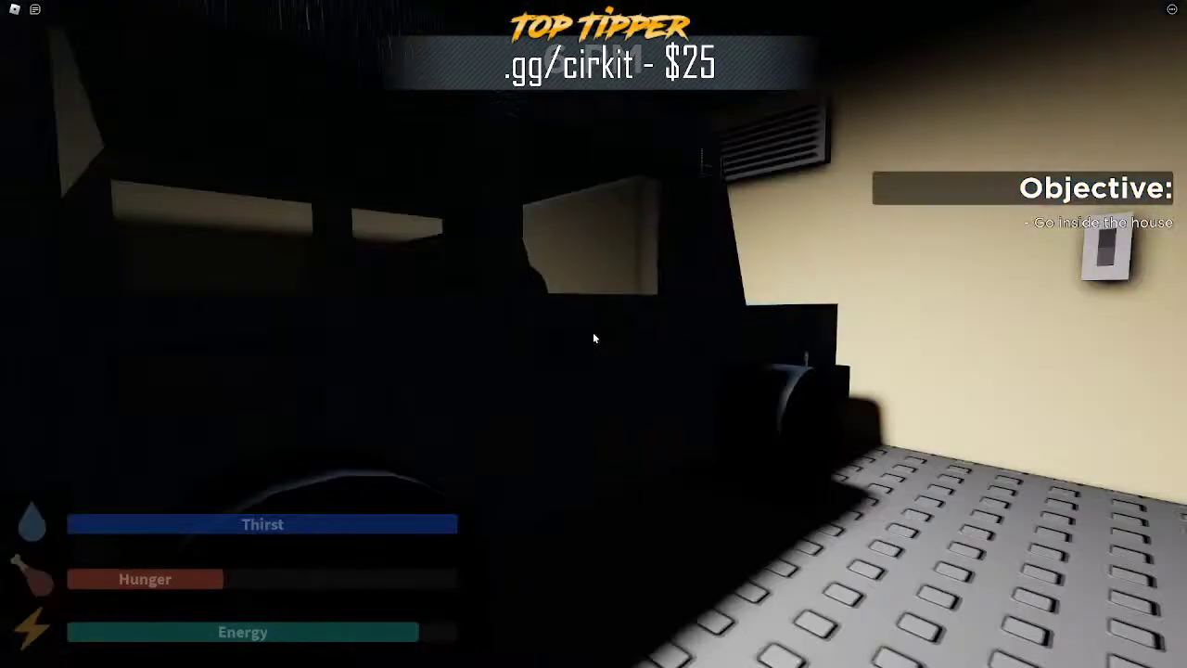
Step: Walk from the garage through the reference house and examine the living room's layout, sofa, doors and wall pictures
key(w)
key(e)
key(w)
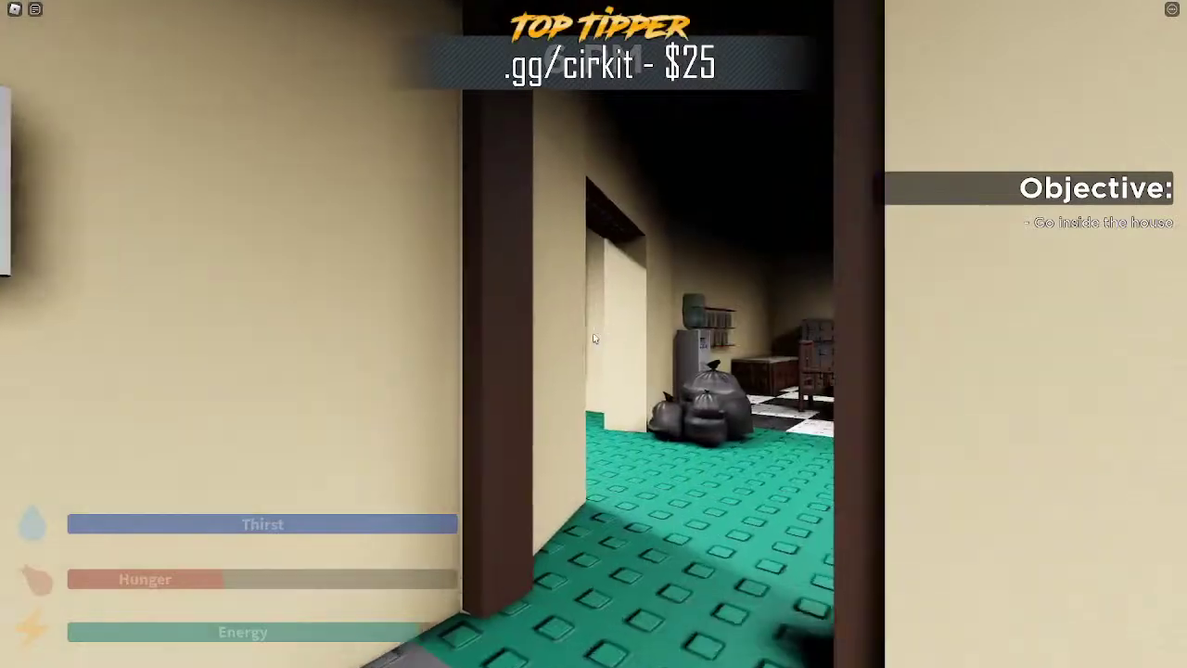
key(shift)
key(w)
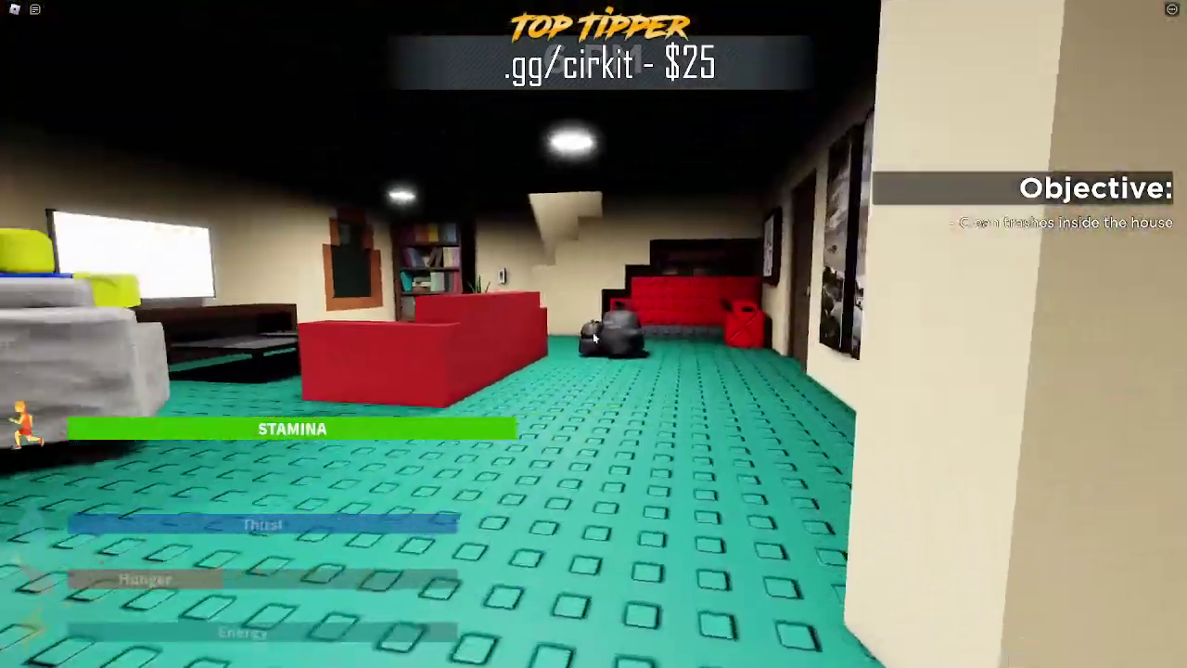
key(w)
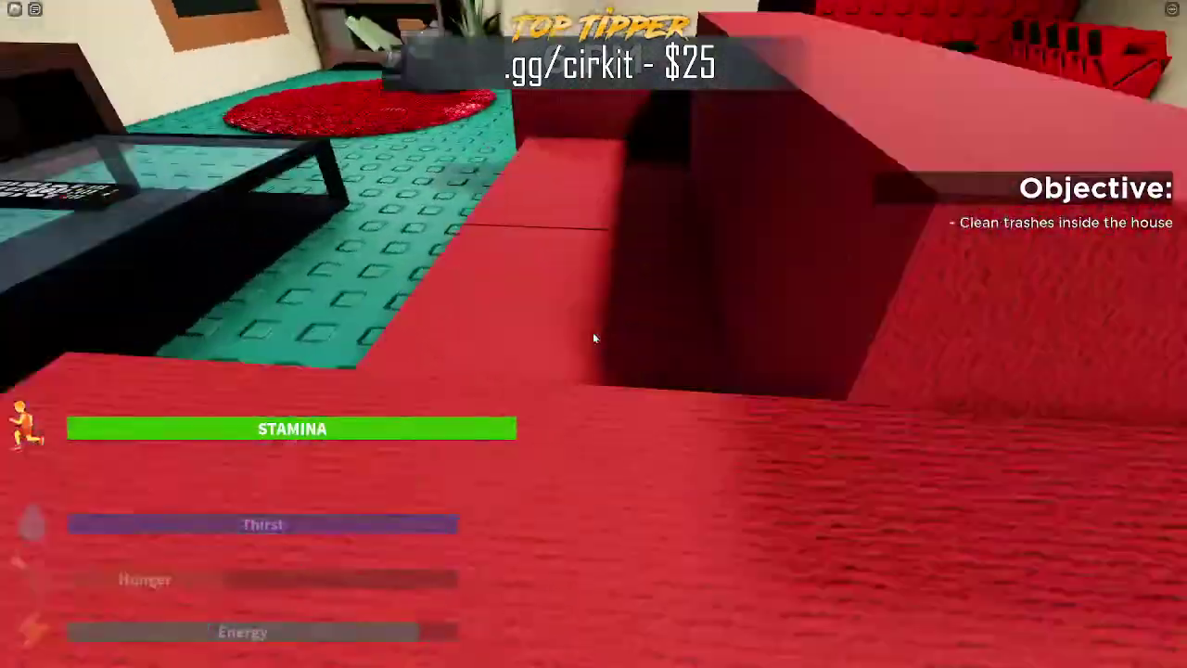
key(a)
key(w)
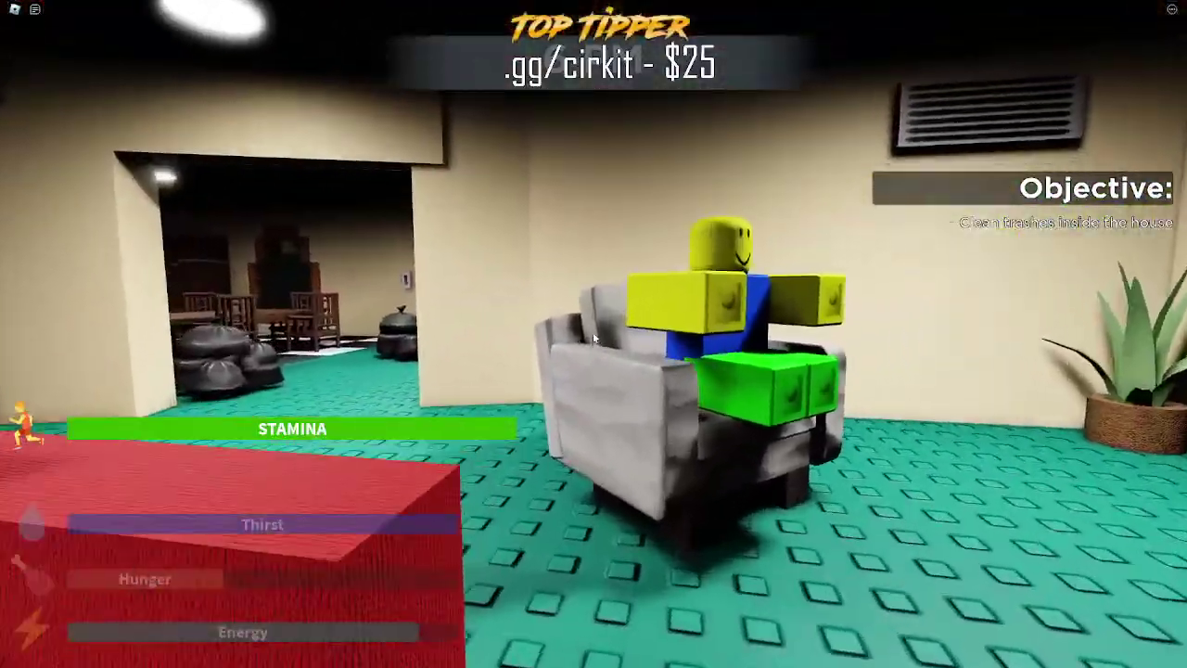
key(w)
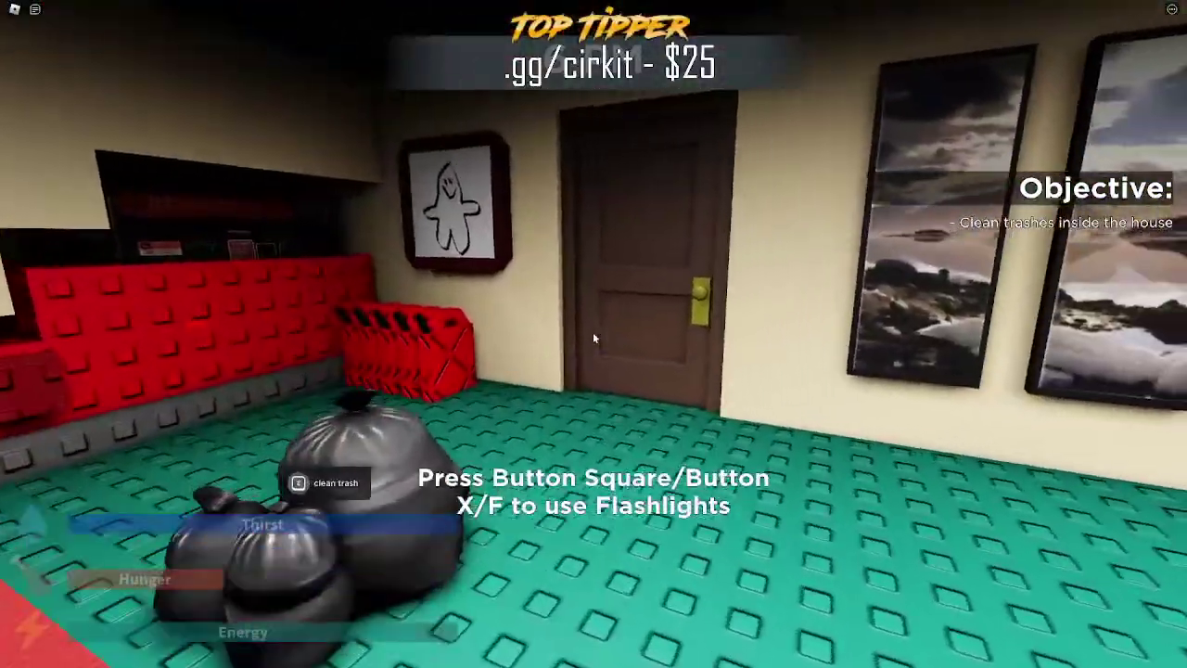
key(e)
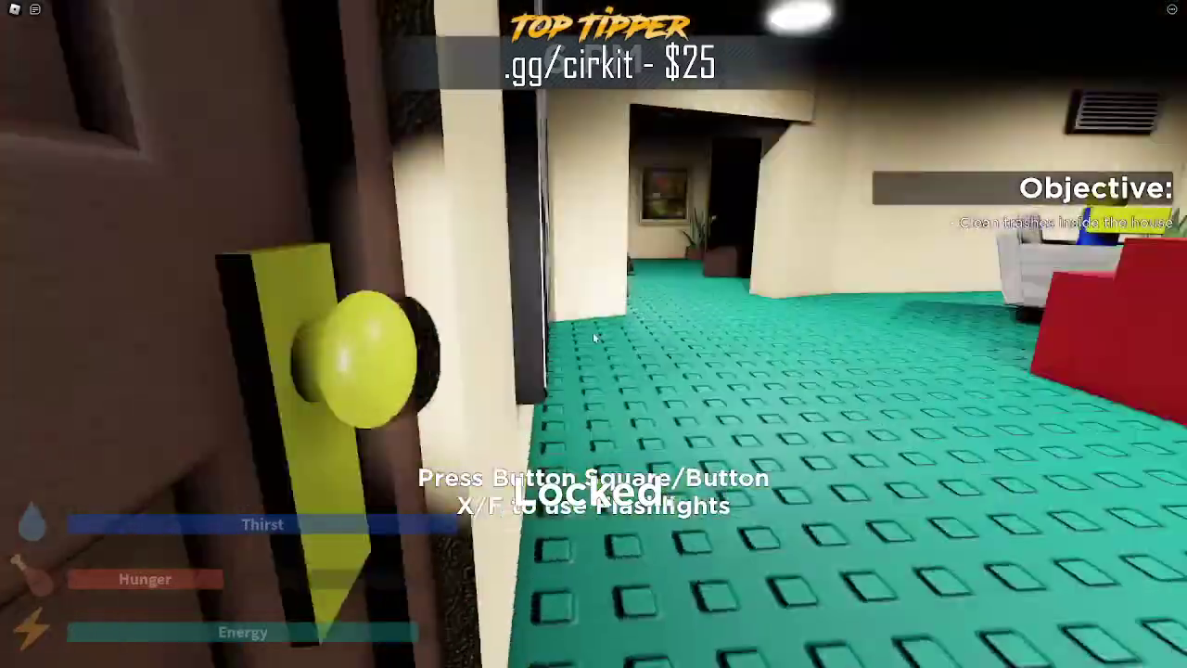
key(w)
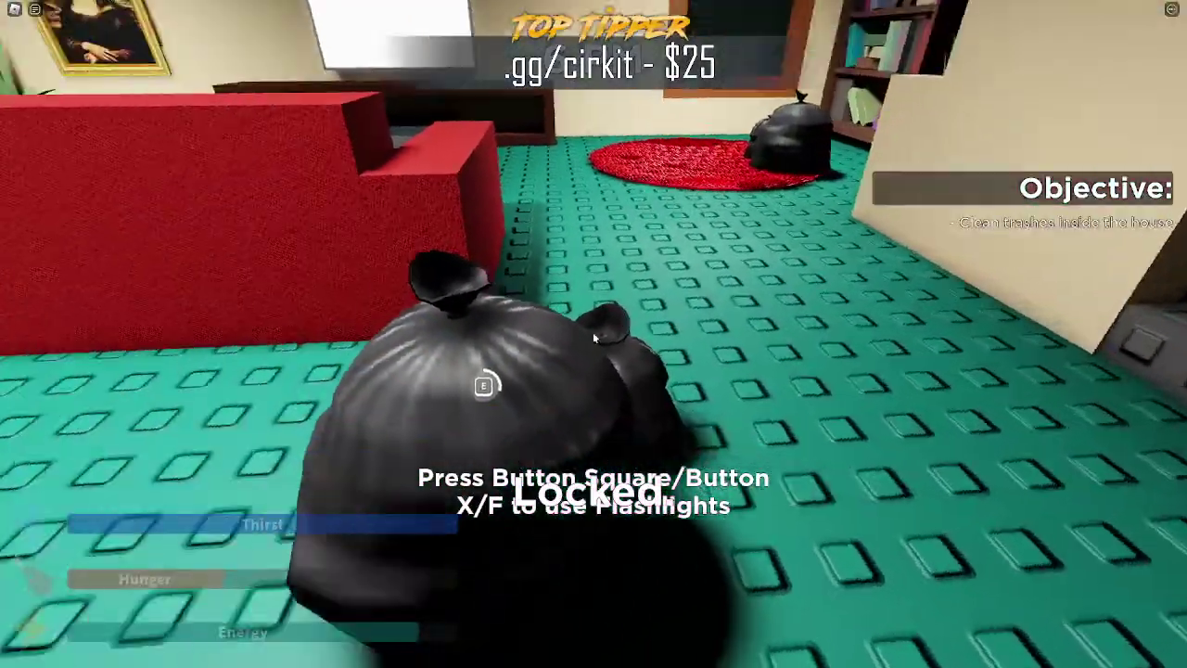
key(w)
key(w)
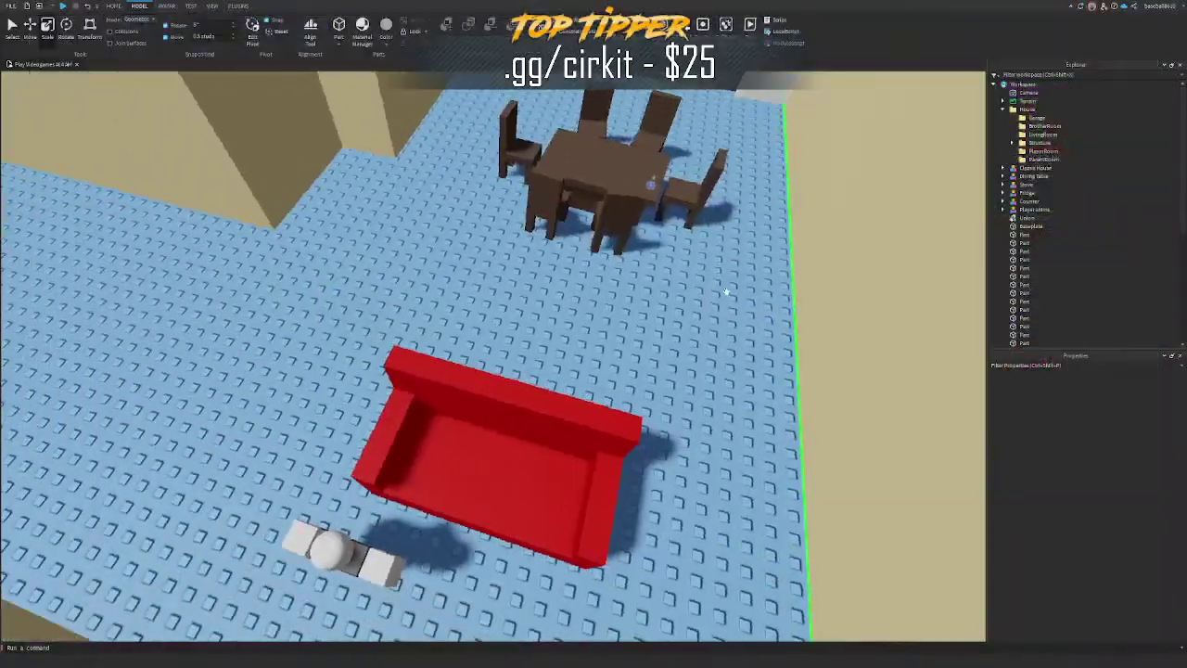
Step: Select the four sofa parts and change their colour to a slightly darker red
scroll(593, 334, up, 5)
click(581, 266)
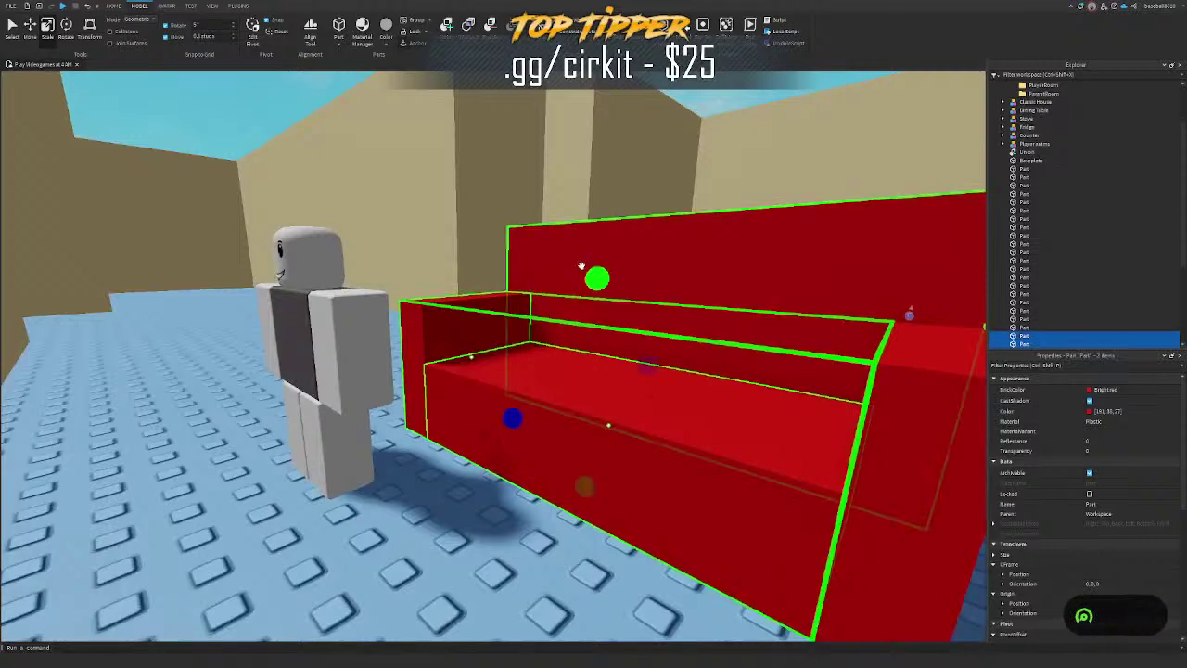
click(1091, 410)
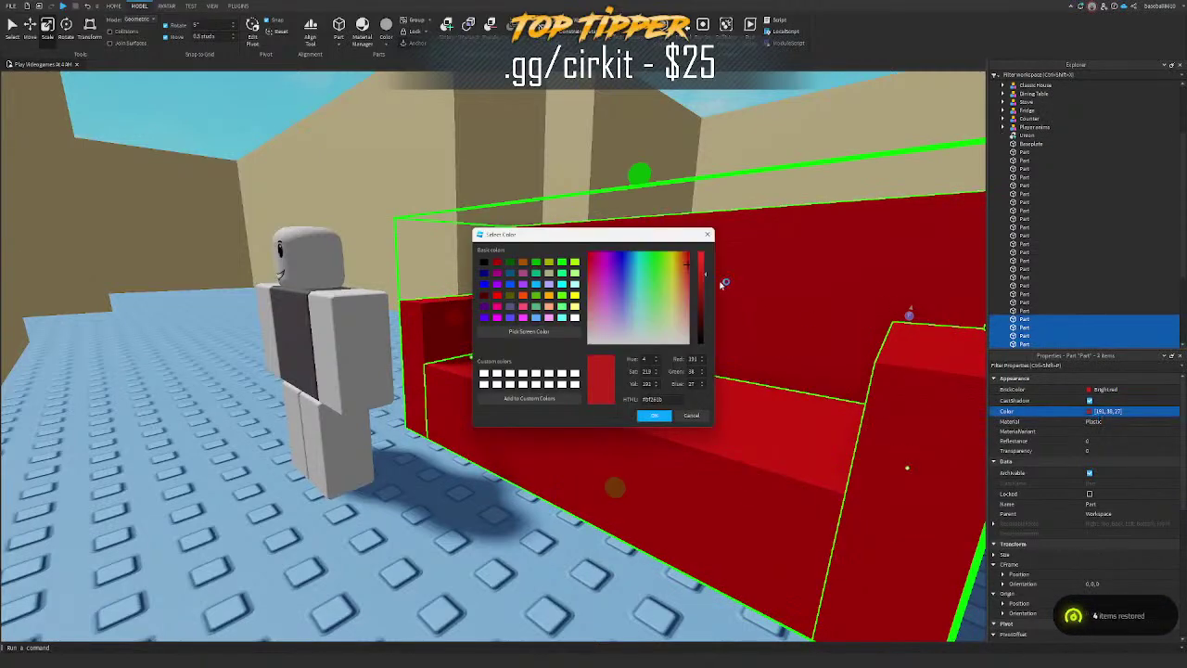
click(648, 414)
right_drag(636, 394, 630, 306)
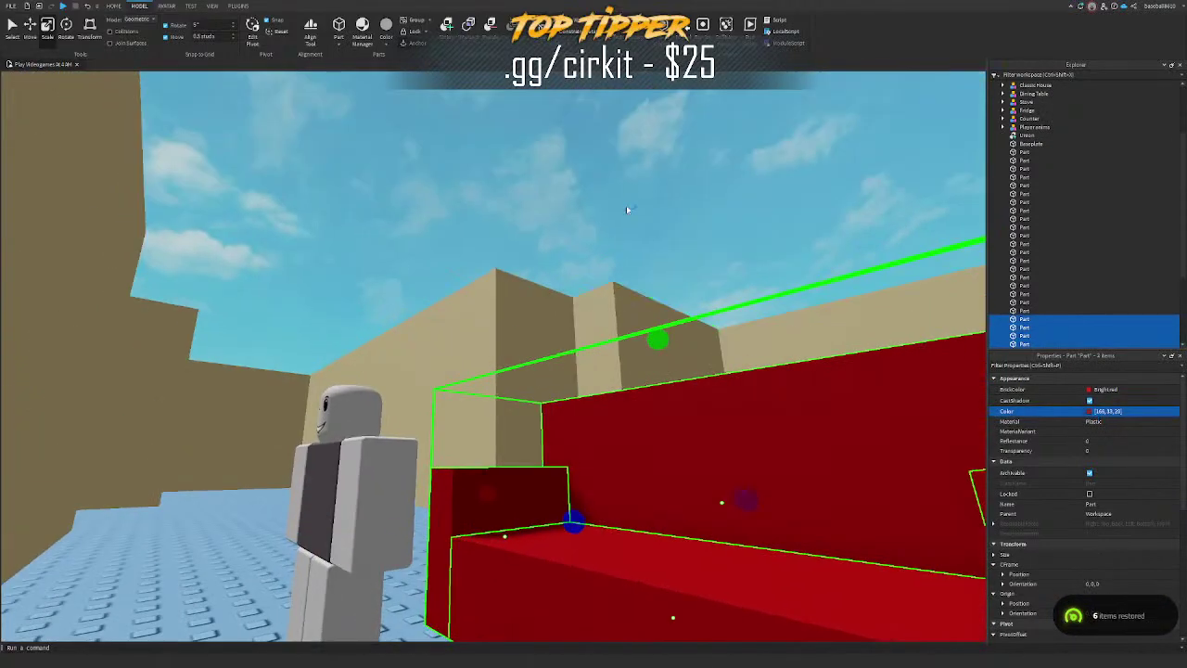
scroll(556, 278, down, 3)
click(486, 96)
right_drag(487, 96, 492, 74)
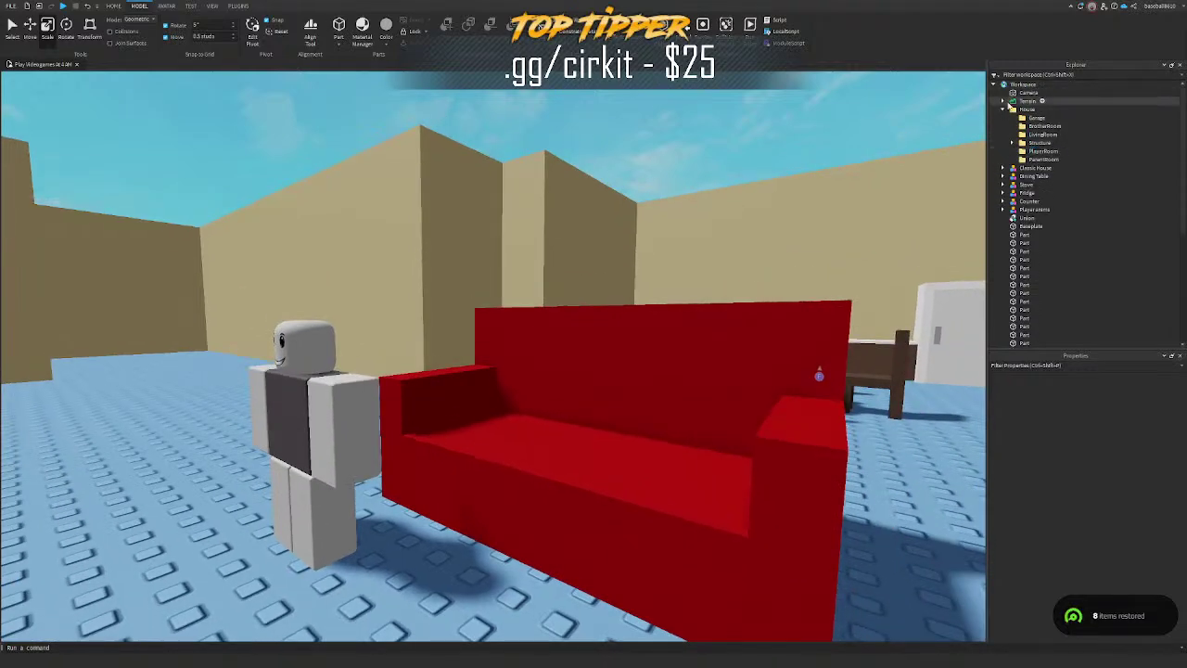
Step: Insert a Seat object on the sofa's cushion and rotate it 180 degrees
click(1042, 84)
text(seat)
click(321, 172)
drag(530, 284, 616, 425)
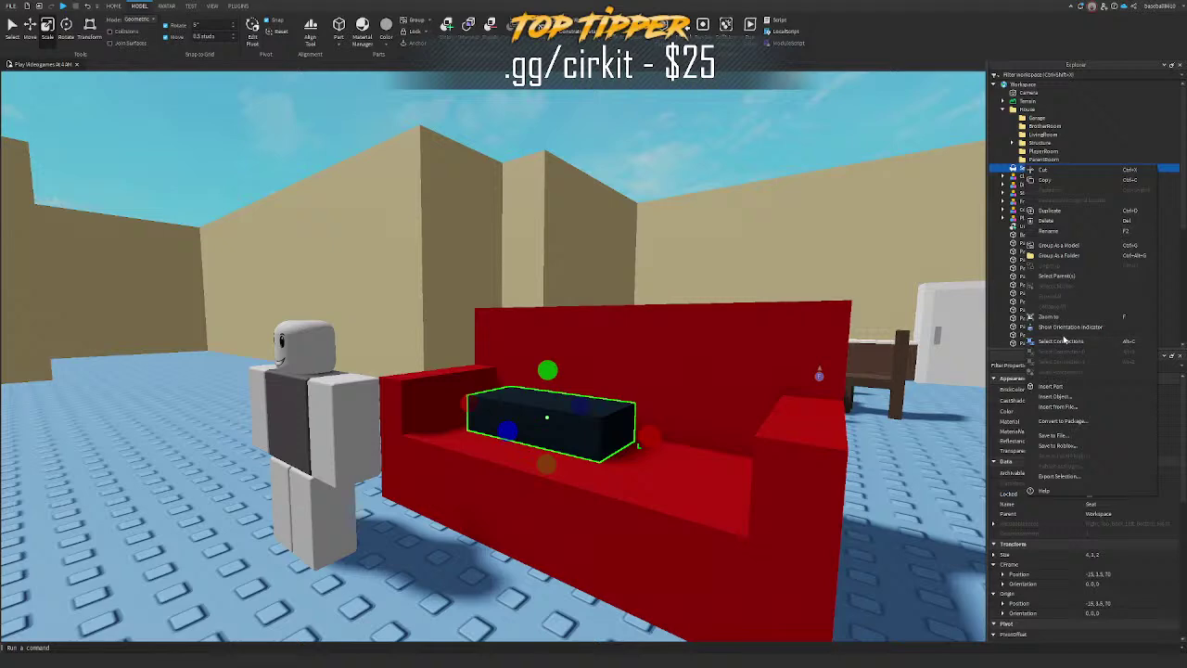
click(1048, 317)
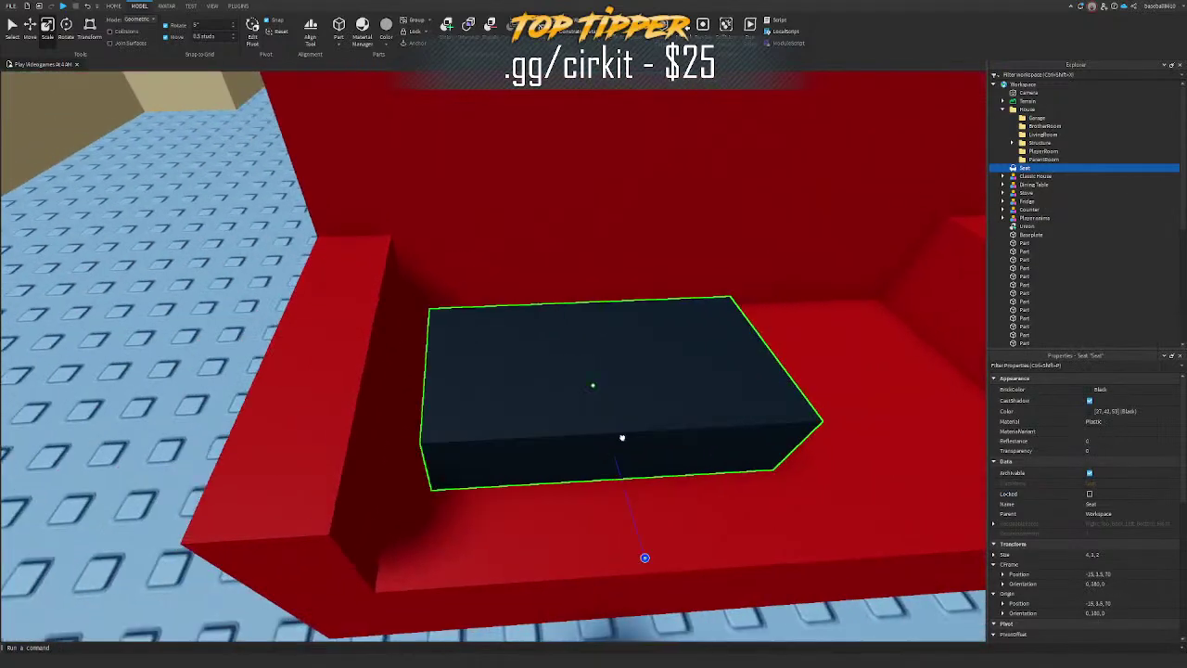
Step: Sink the seat into one half of the sofa cushion and resize it to 3, 1, 2
drag(622, 438, 622, 492)
key(ctrl+2)
right_drag(622, 493, 506, 287)
drag(502, 259, 501, 345)
drag(582, 455, 616, 468)
right_drag(615, 469, 530, 374)
key(ctrl+3)
drag(595, 372, 793, 426)
Step: Duplicate the seat and place the copy in the other half of the cushion at position -12, 1.5, 71.5
key(ctrl+2)
key(ctrl+d)
scroll(570, 358, down, 3)
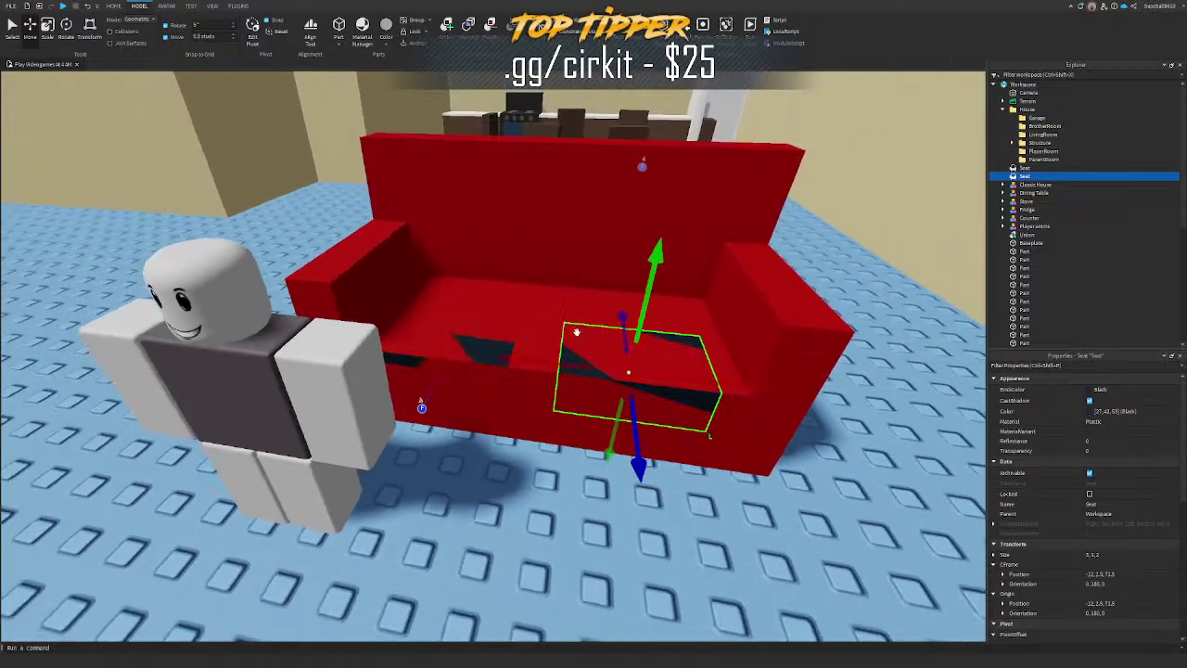
key(a)
right_drag(577, 336, 899, 203)
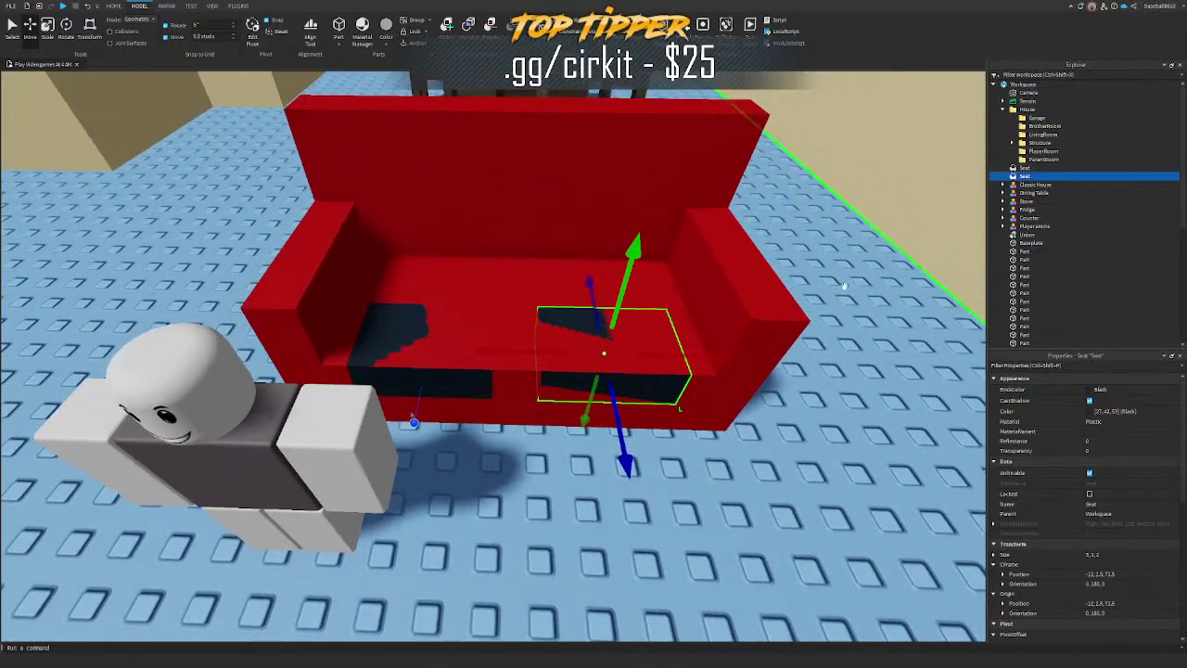
Step: Set the transparency of both seats to 1 and turn off their CanCollide property
click(1105, 452)
text(1)
key(Return)
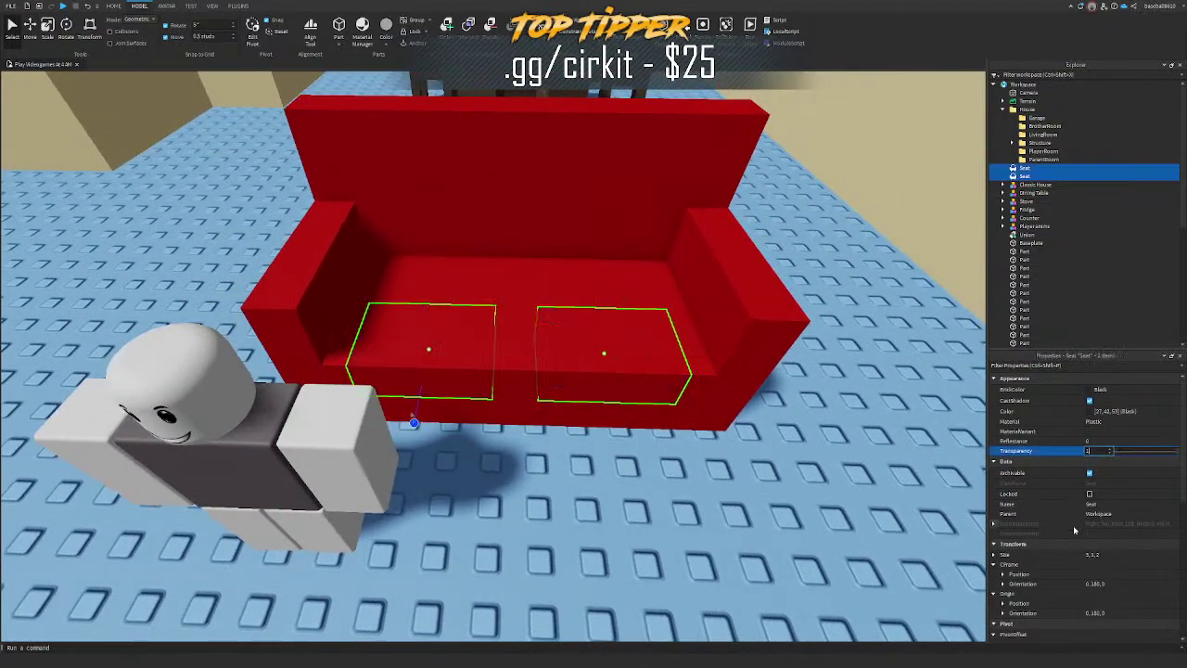
scroll(1118, 523, down, 5)
Step: Select the four sofa parts, try moving them away from the seats and undo the move
click(633, 290)
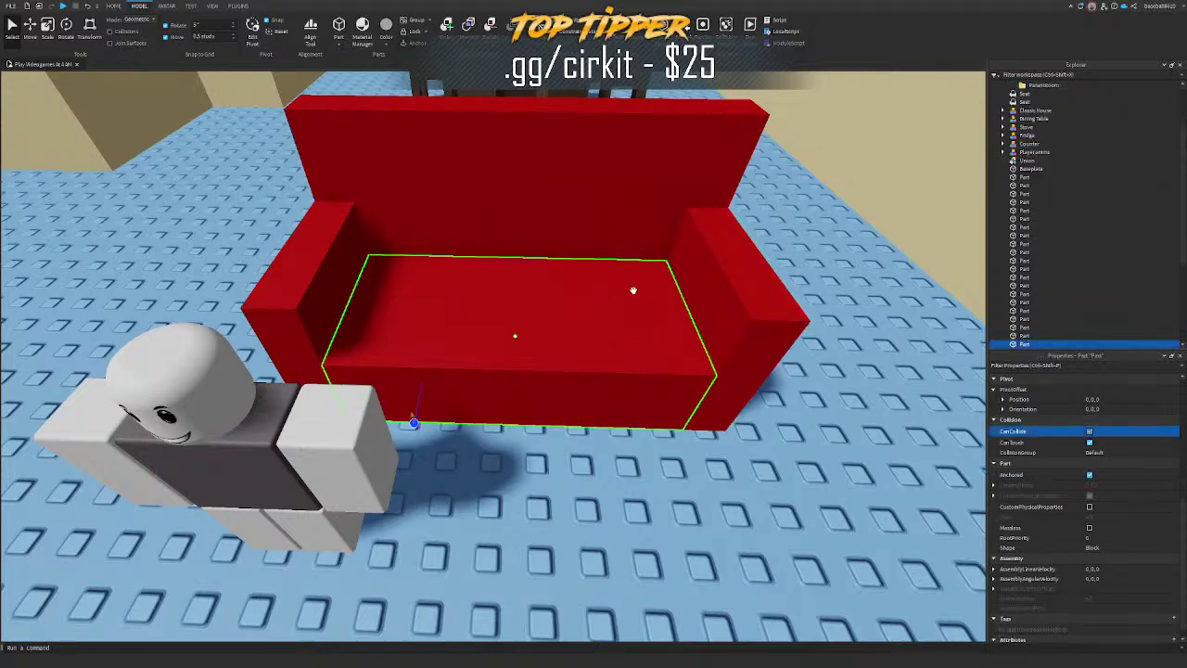
shift+click(320, 269)
drag(619, 392, 516, 268)
key(d)
right_drag(862, 360, 649, 366)
drag(609, 397, 567, 366)
key(ctrl+z)
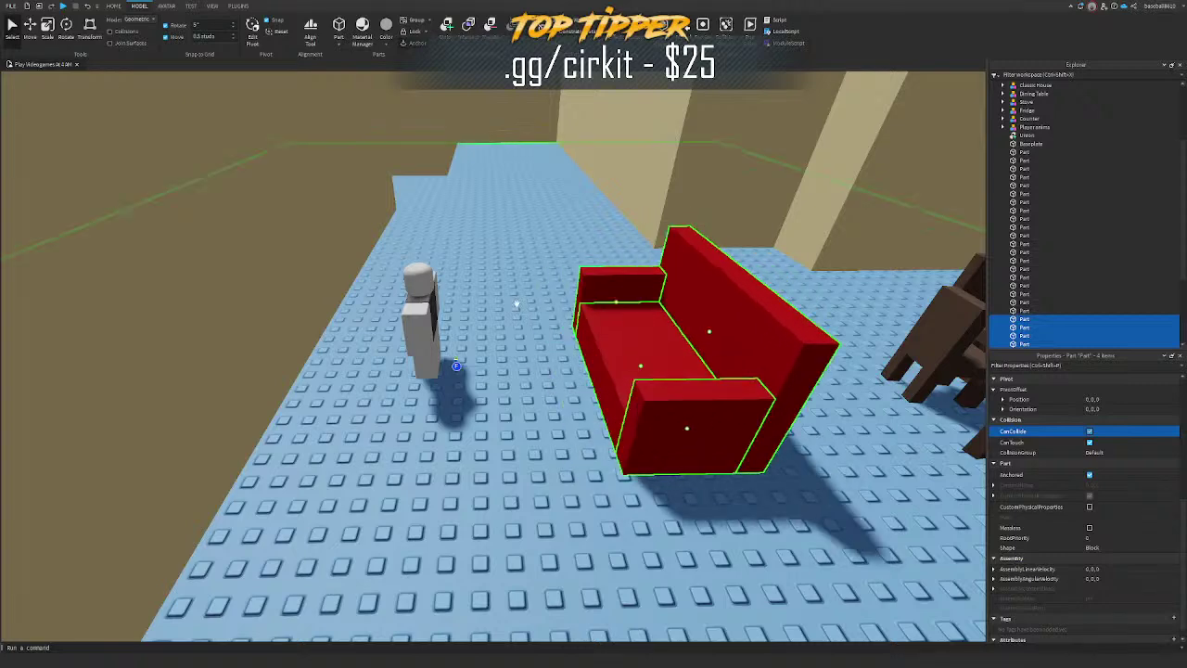
Step: Group the sofa parts and both seats into one model and name it Sofa
drag(494, 306, 518, 431)
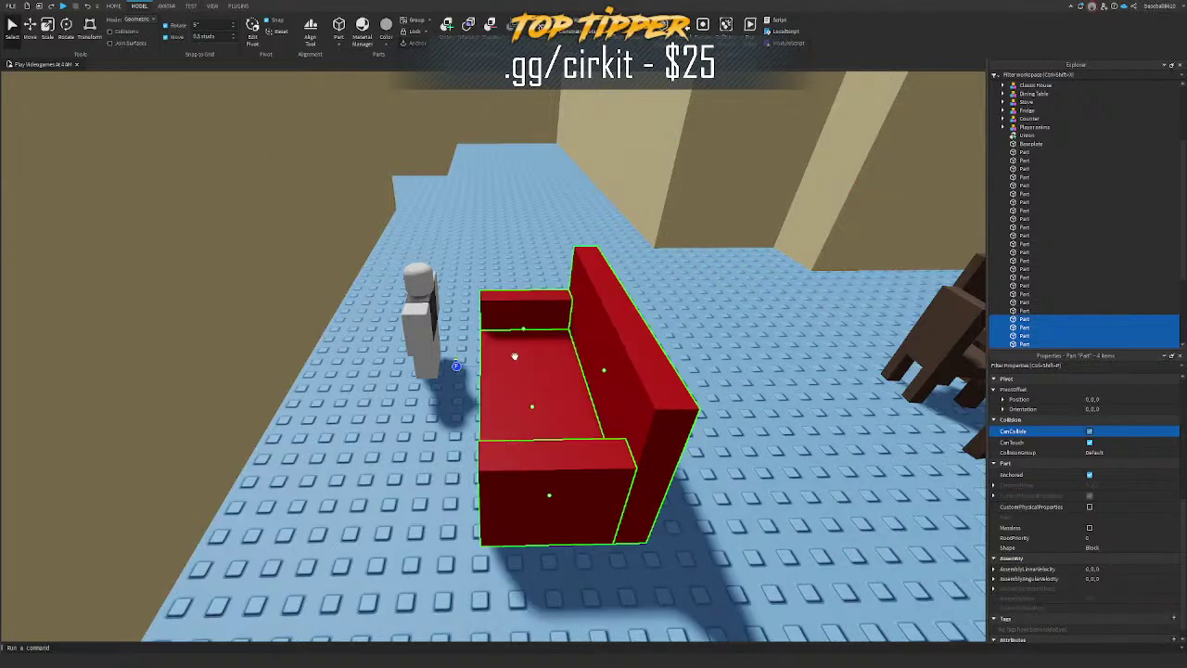
key(a)
right_drag(523, 375, 677, 310)
scroll(1032, 155, up, 4)
key(ctrl+g)
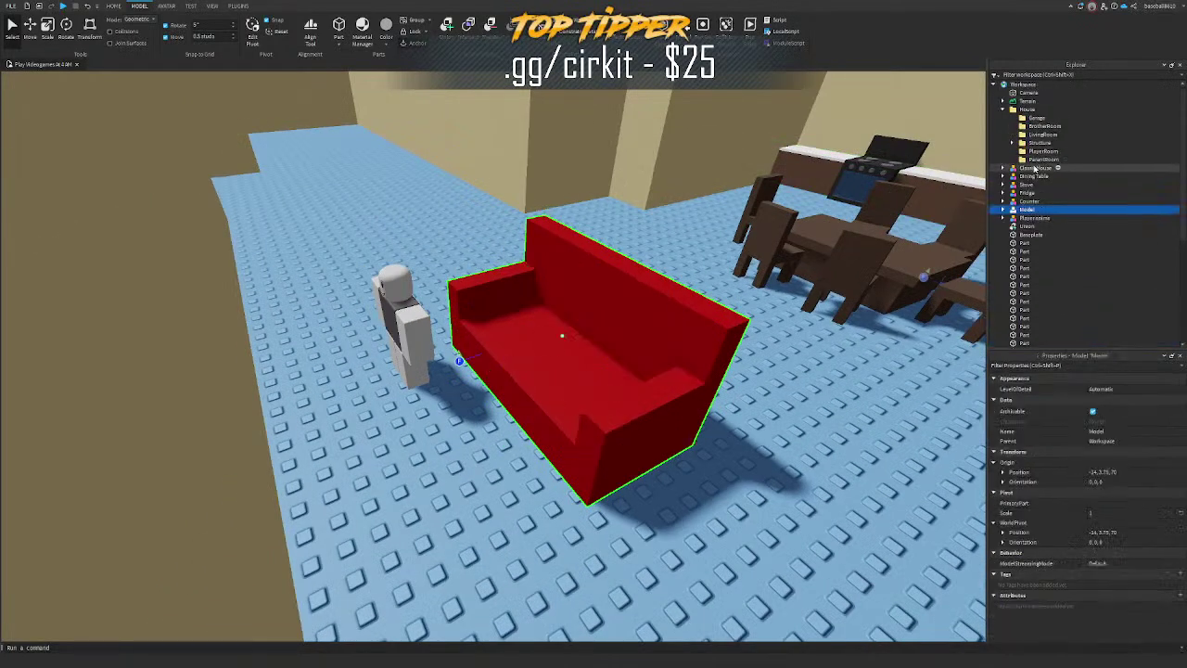
key(F2)
text(Sofa)
key(Return)
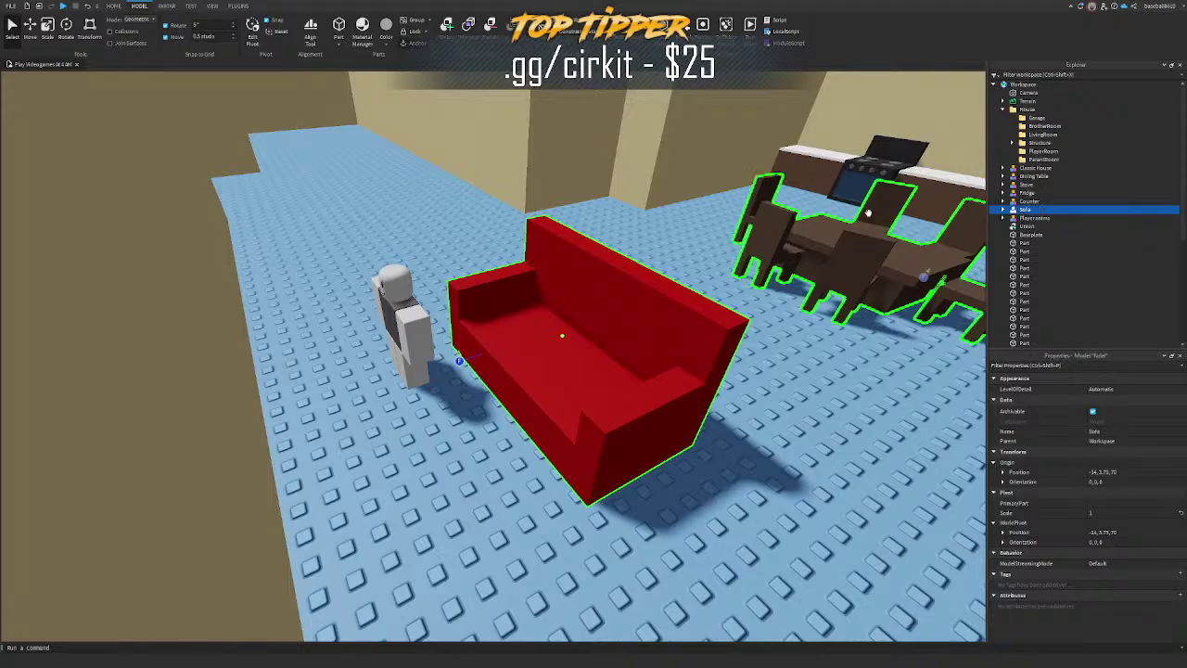
Step: Move the Sofa model toward the dining table, to position -14, 3.75, 64.5
key(ctrl+2)
right_drag(745, 291, 686, 325)
key(s)
key(w)
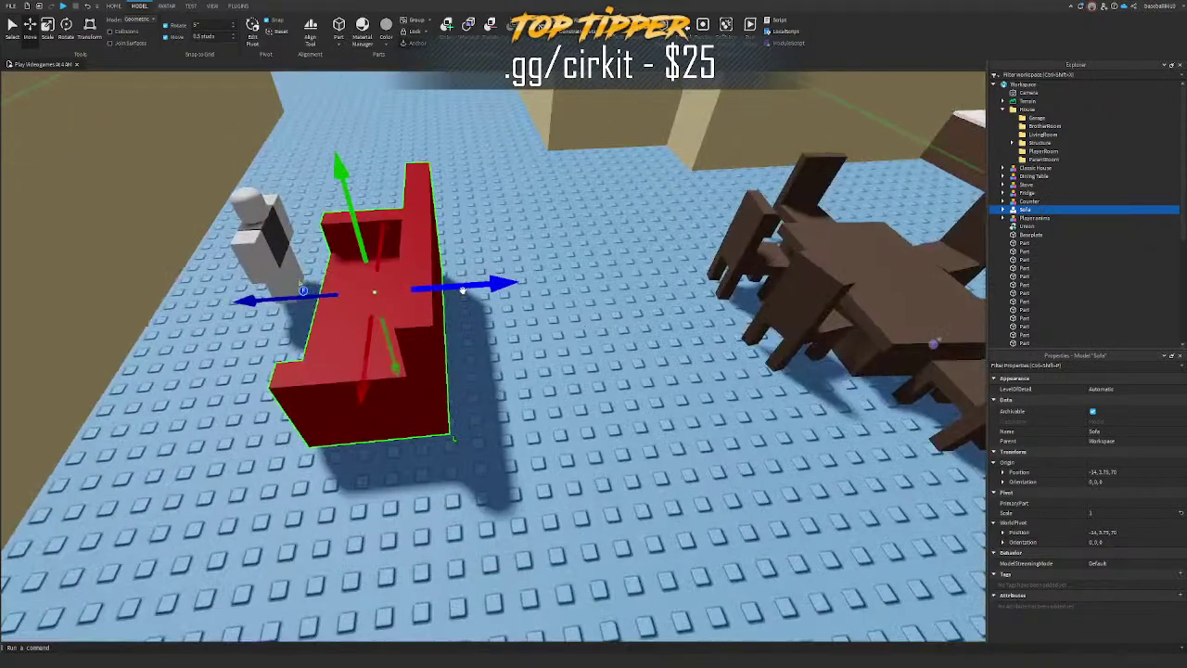
drag(422, 302, 525, 278)
right_drag(524, 281, 524, 294)
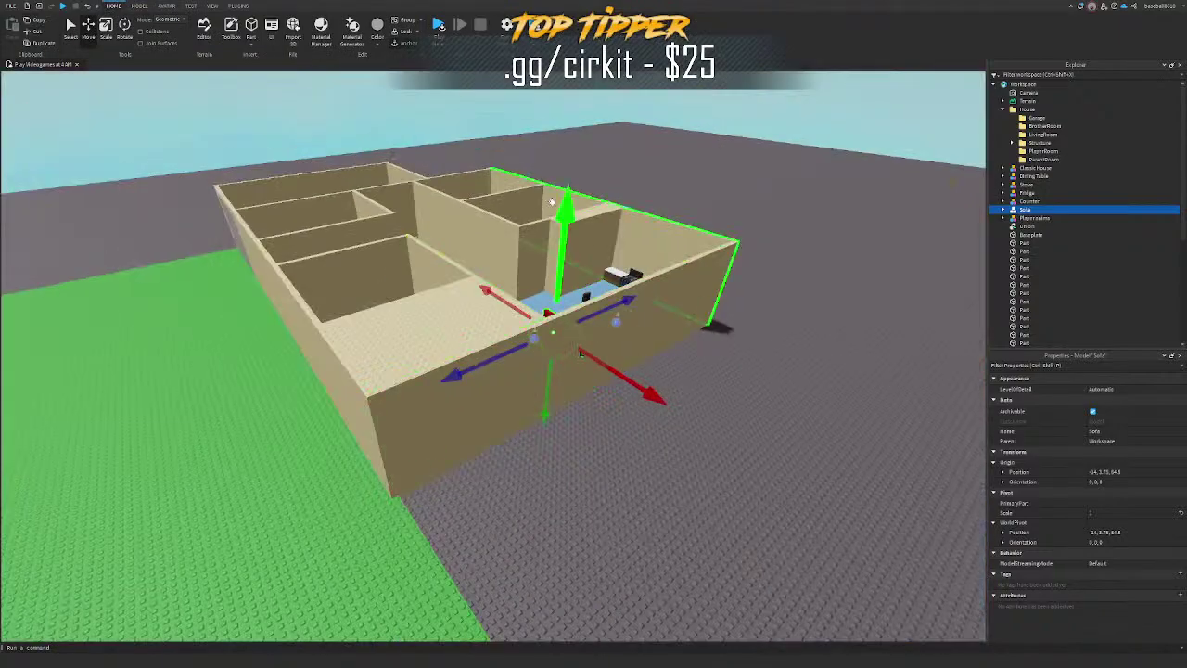
Step: Select all the house's wall and floor parts and its furniture models, leaving out the player model
click(593, 139)
right_drag(552, 202, 528, 209)
key(s)
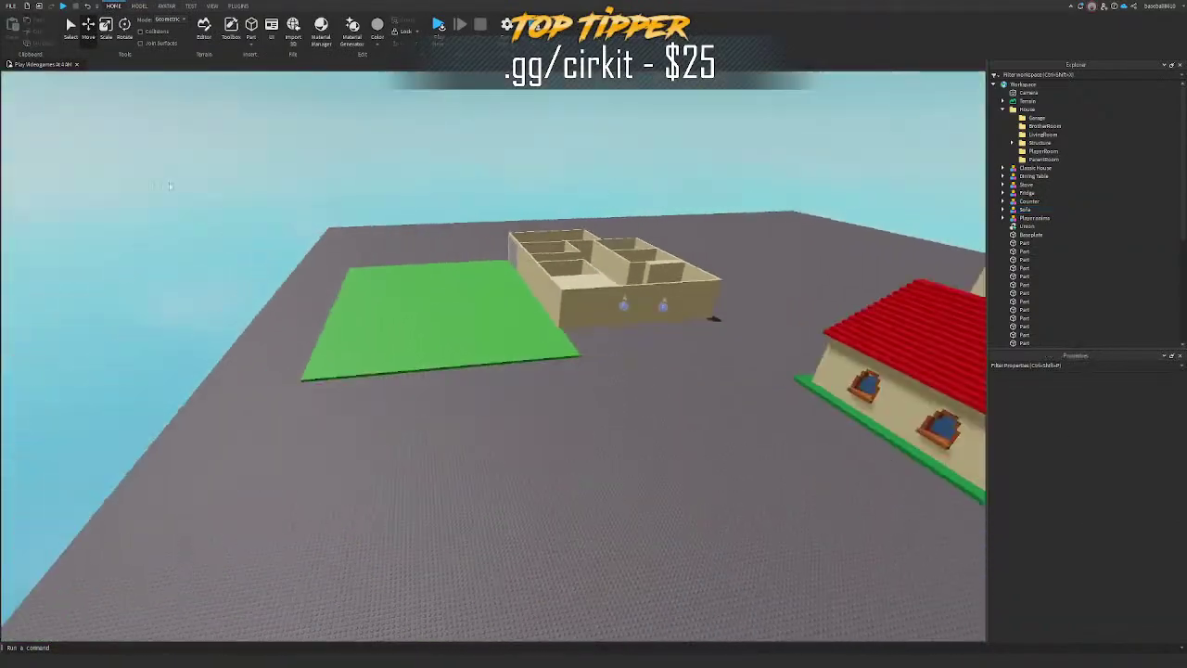
drag(172, 215, 773, 443)
right_drag(705, 278, 672, 270)
key(w)
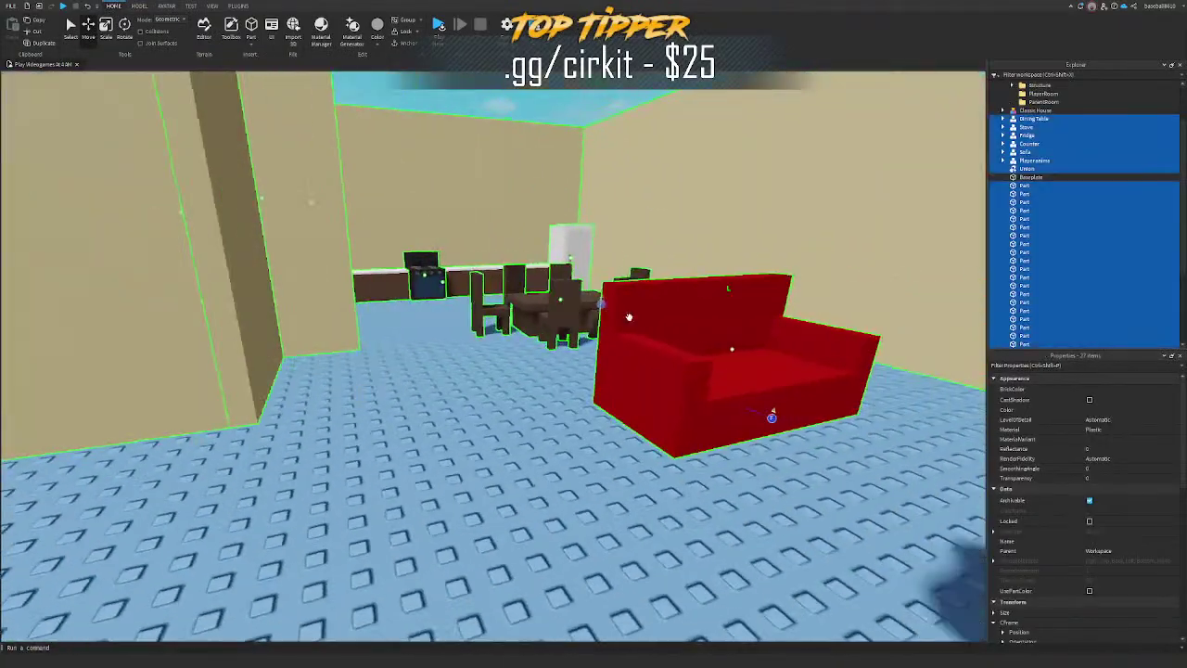
right_drag(500, 316, 577, 316)
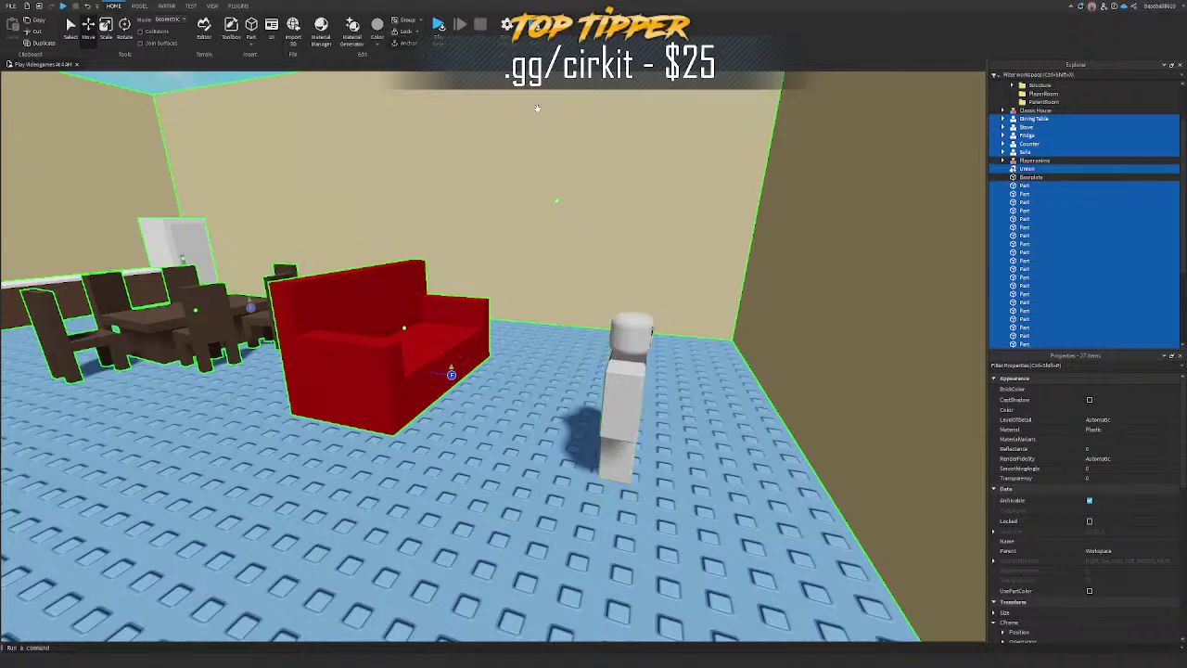
right_drag(537, 109, 479, 117)
click(479, 117)
Step: Playtest the house, walk the character around the living room, sit it on the sofa and stop the test
key(w)
key(F5)
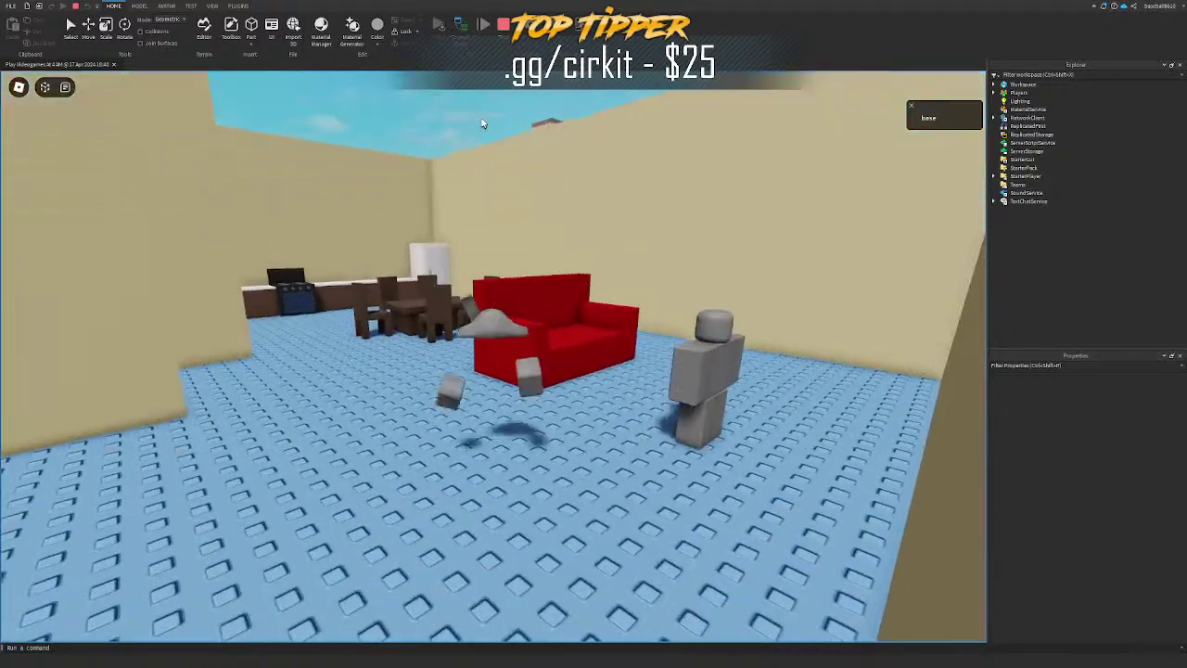
key(w)
mouse_move(589, 344)
right_down()
mouse_move(557, 365)
mouse_move(606, 357)
mouse_move(584, 358)
right_up()
key(space)
key(w)
key(space)
key(w)
key(space)
key(w)
key(d)
key(d)
key(w)
right_drag(658, 345, 658, 346)
key(space)
key(w)
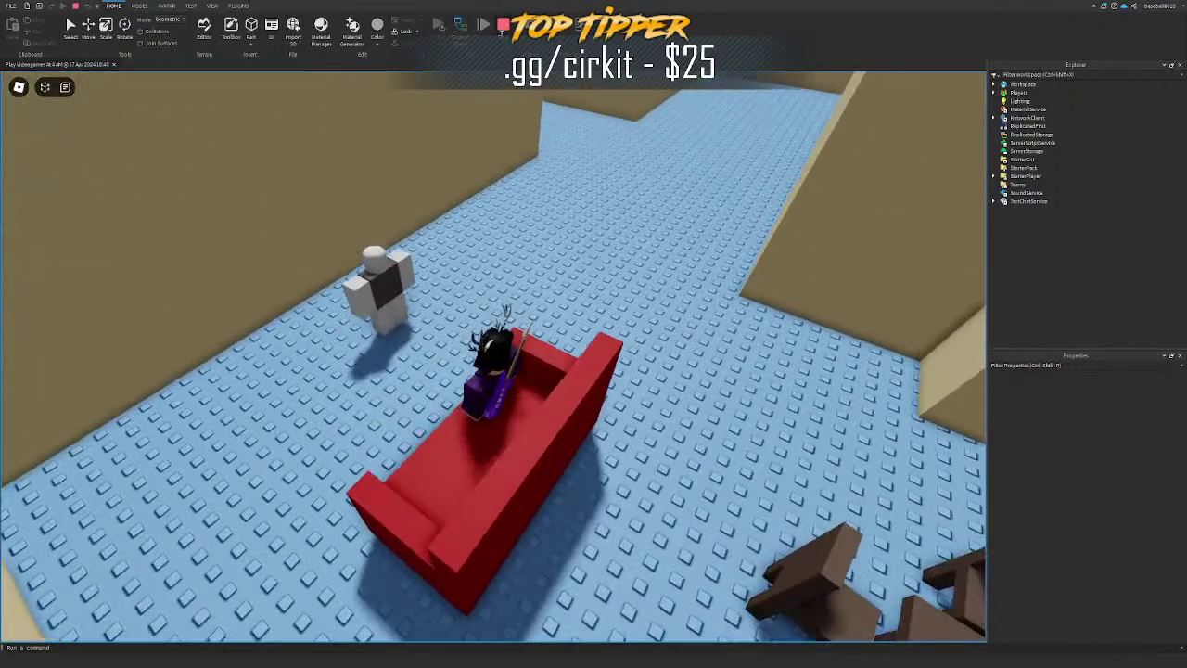
click(503, 25)
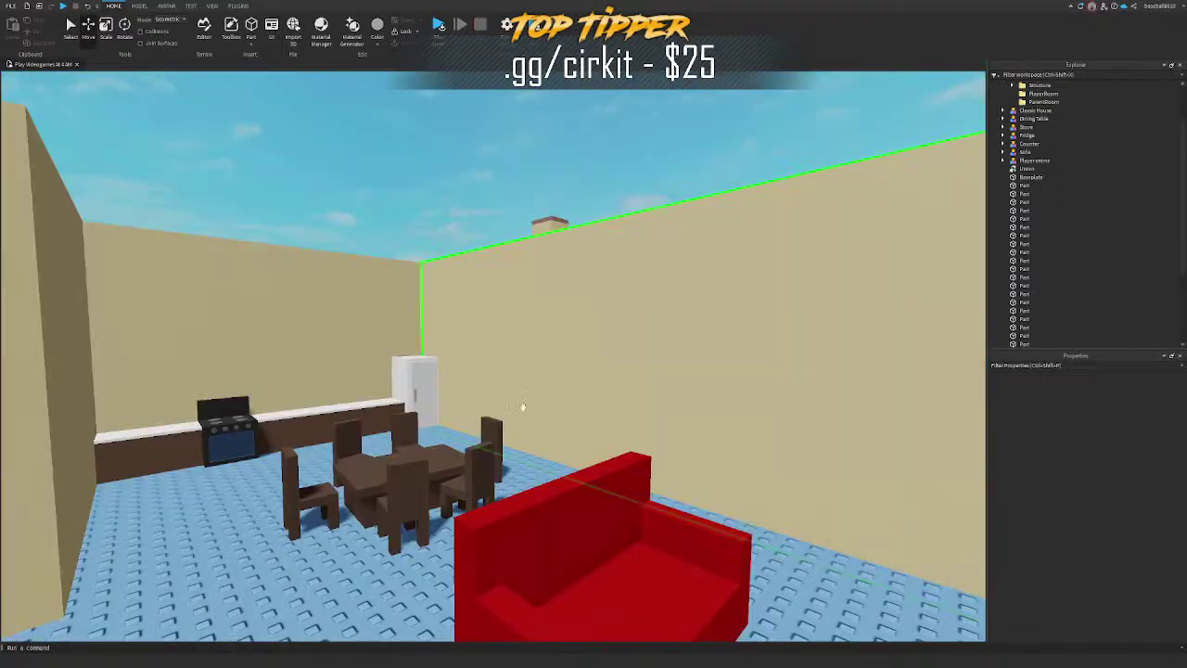
Step: Move the Fridge model sideways into the kitchen corner beside the counter
scroll(523, 407, up, 5)
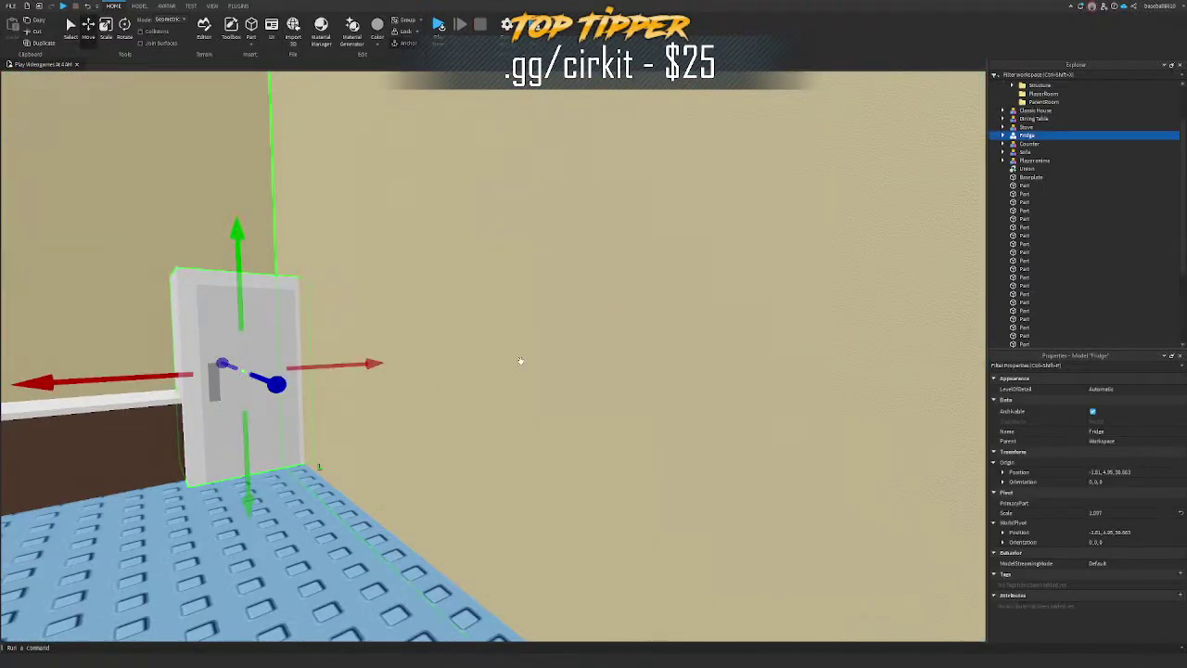
right_drag(520, 361, 542, 371)
scroll(532, 357, up, 3)
drag(533, 383, 501, 384)
right_drag(500, 384, 491, 393)
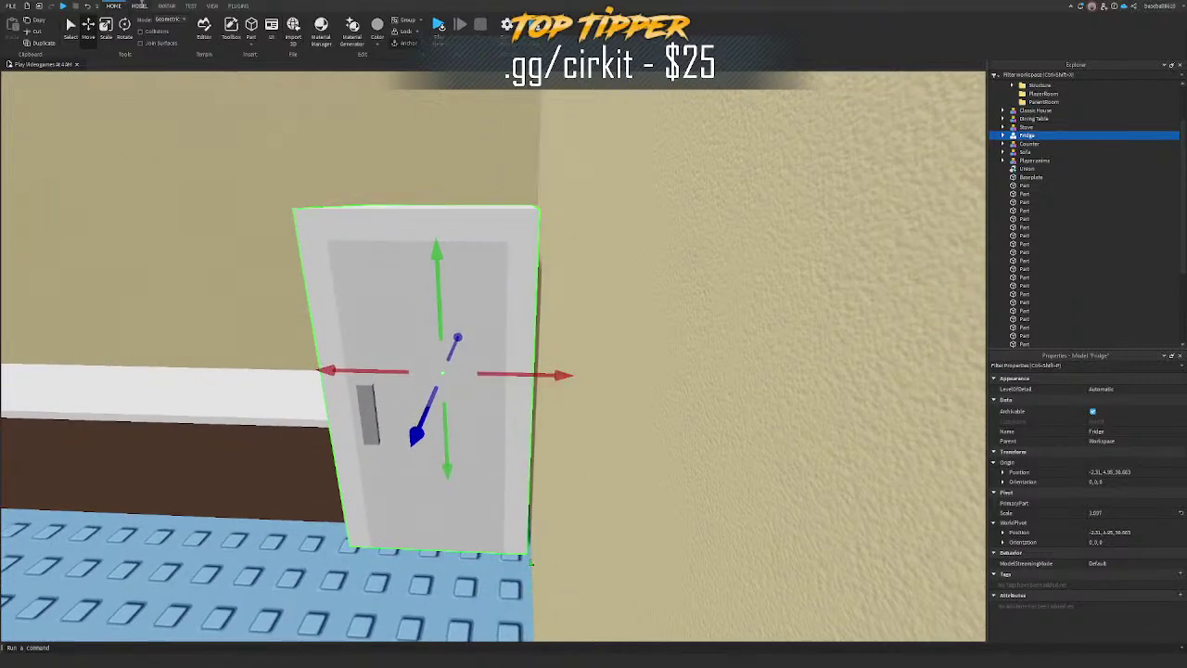
drag(545, 375, 551, 378)
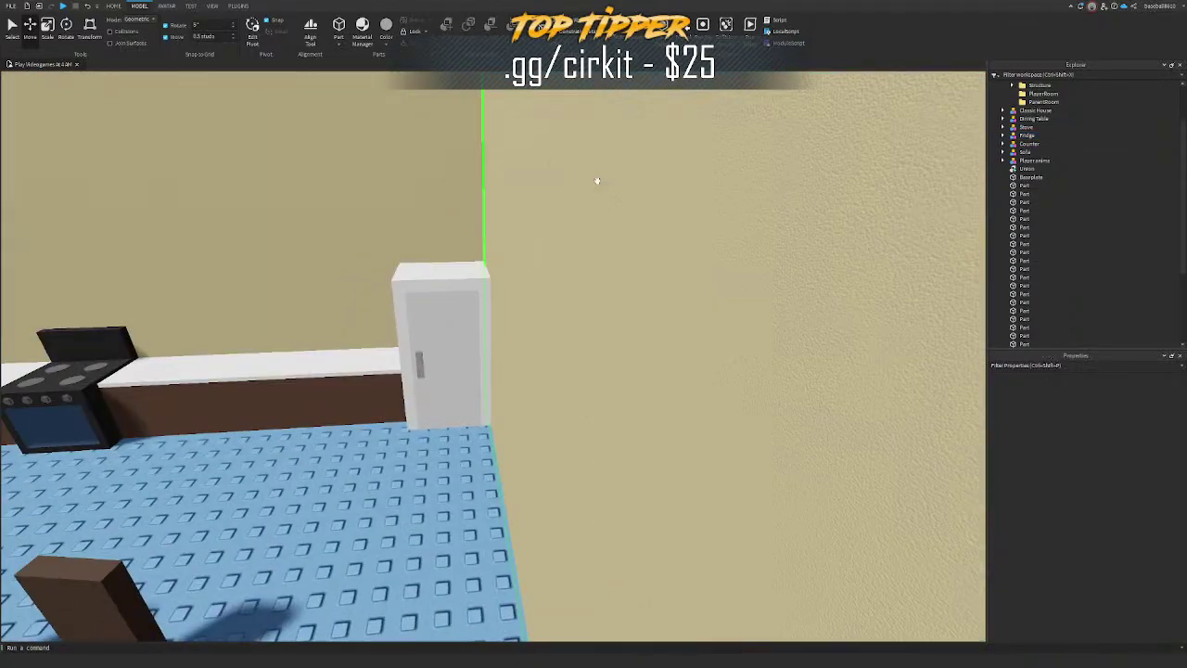
Step: Insert a new part and place it on the floor between the red sofa and the opposite wall
right_drag(597, 181, 622, 180)
key(a)
key(s)
key(w)
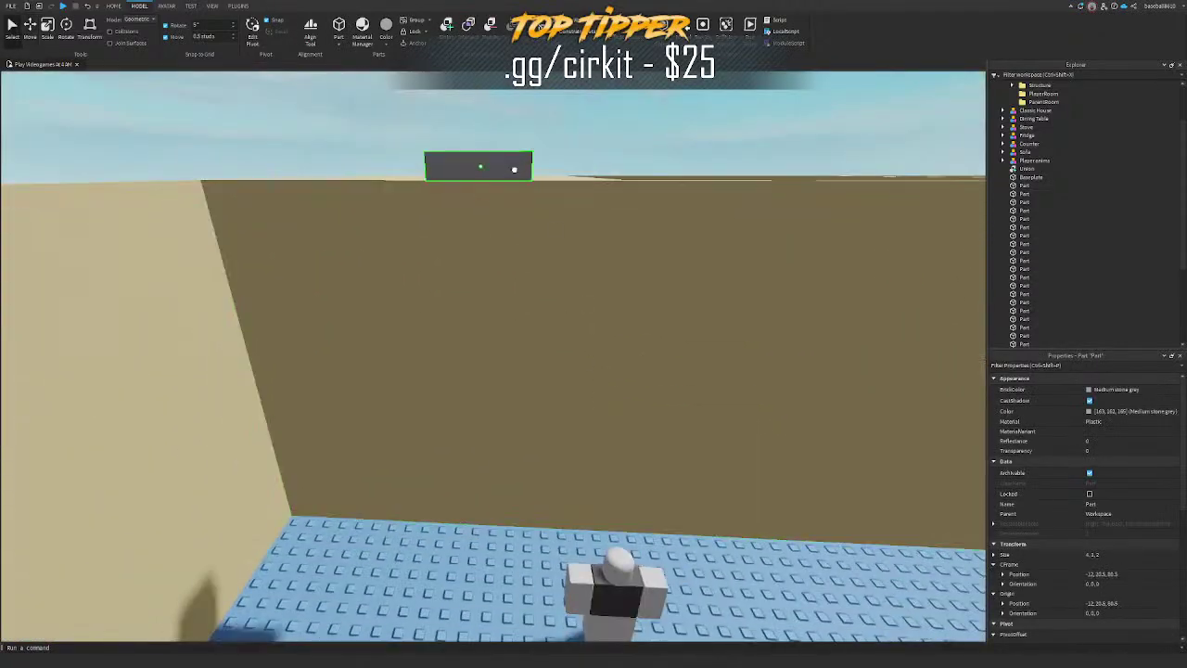
drag(515, 169, 537, 292)
key(q)
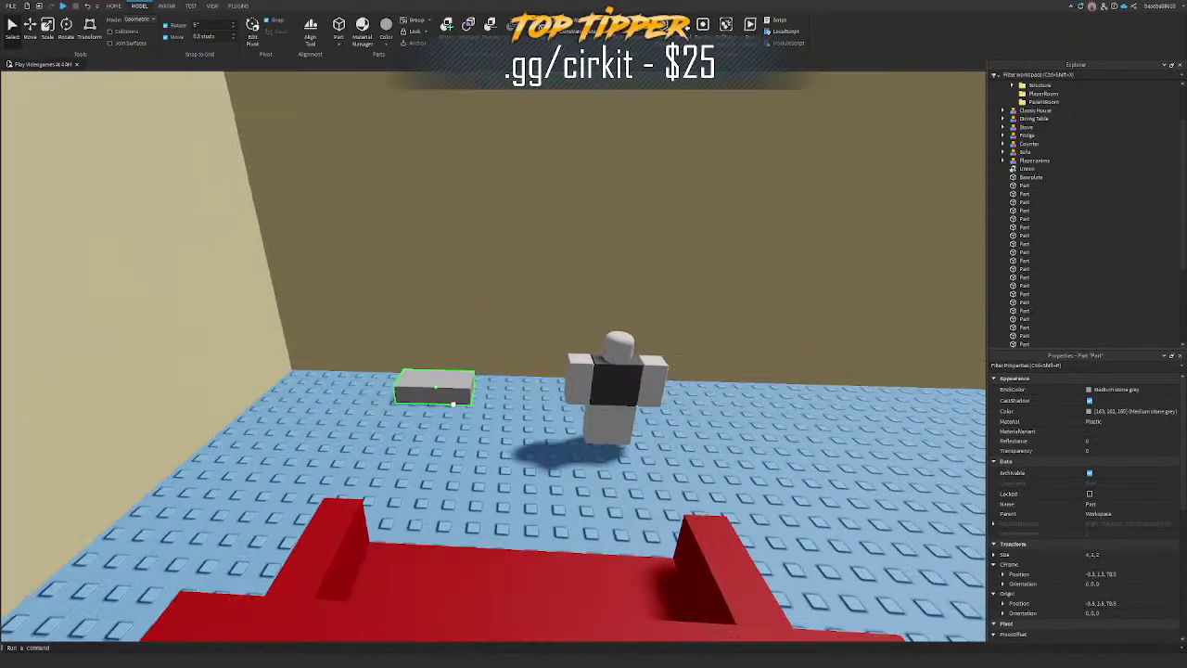
Step: Lengthen the new part to 16.5 studs and line it up in front of the sofa
right_drag(469, 397, 469, 397)
key(s)
key(ctrl+3)
key(e)
drag(506, 314, 672, 401)
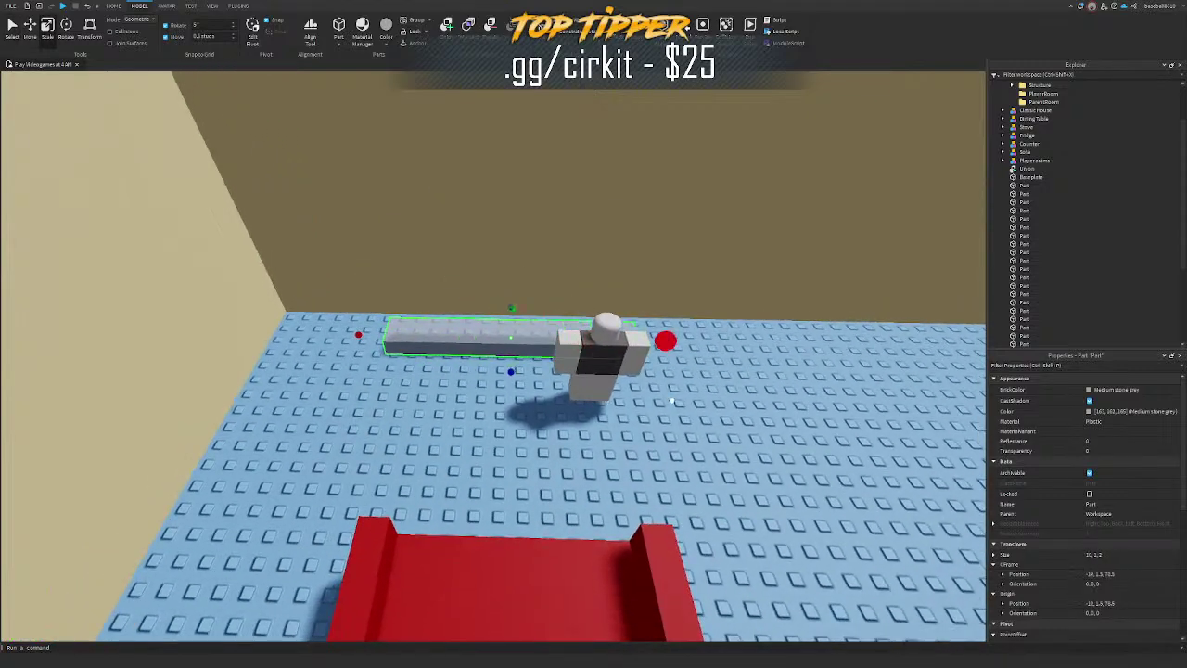
drag(533, 334, 531, 362)
right_drag(531, 362, 531, 362)
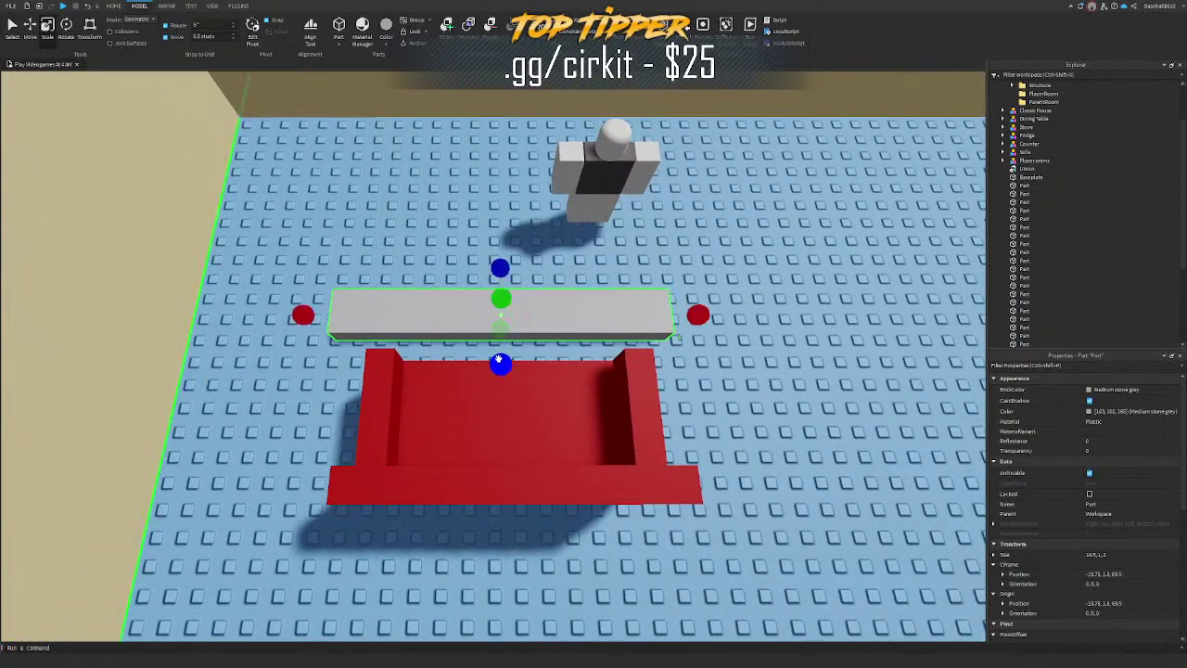
Step: Move the long slab away from the sofa and against the wall, to position -13.75, 1.5, 79
key(ctrl+2)
drag(507, 360, 503, 372)
right_drag(503, 373, 503, 373)
key(a)
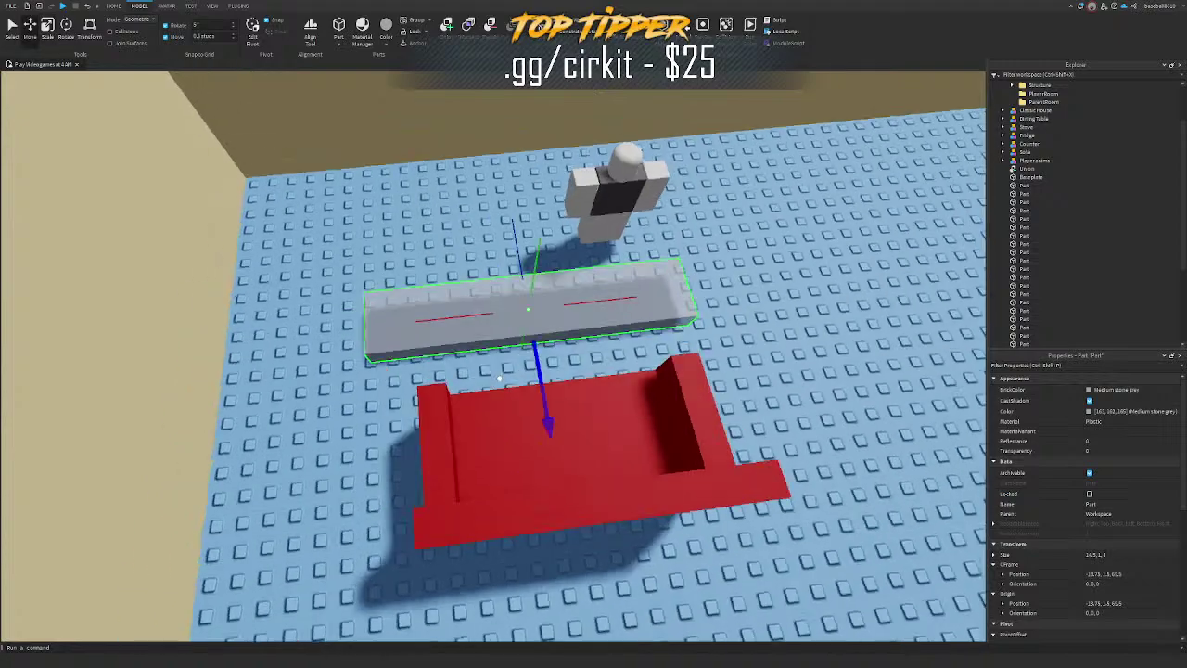
drag(503, 373, 510, 365)
right_drag(504, 372, 510, 365)
drag(511, 365, 495, 346)
drag(529, 169, 543, 181)
key(f)
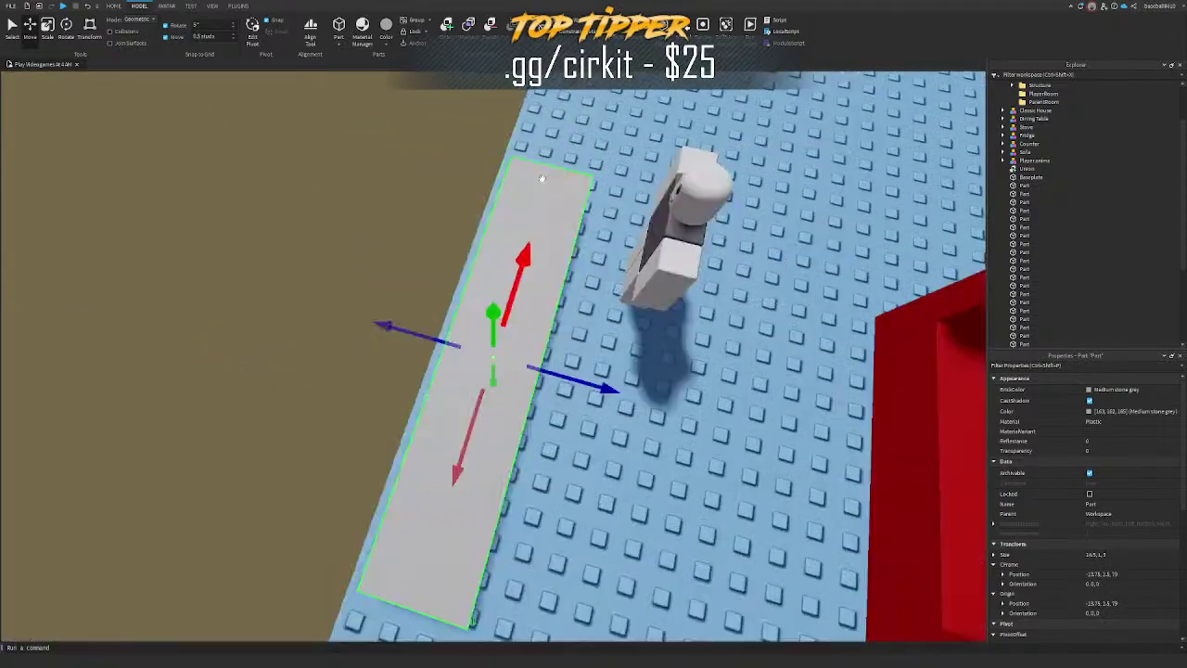
Step: Duplicate the slab at the wall and raise one copy as a 0.5-stud-thick TV stand top
right_drag(543, 181, 544, 185)
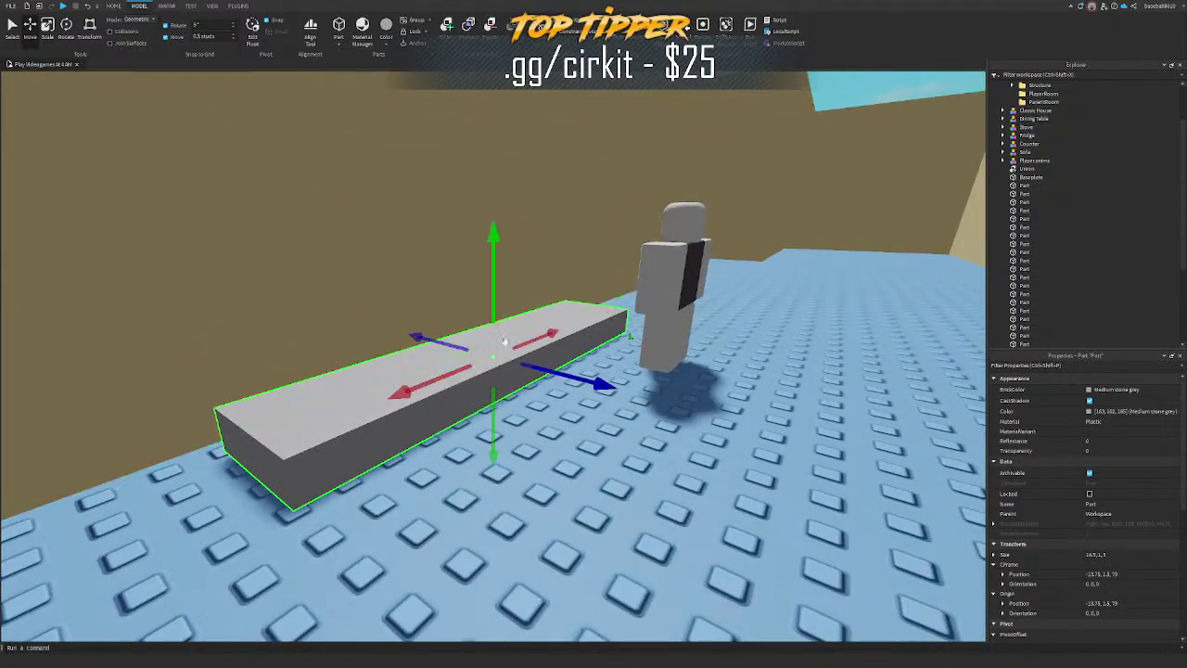
drag(492, 401, 489, 338)
right_drag(489, 338, 509, 358)
click(472, 408)
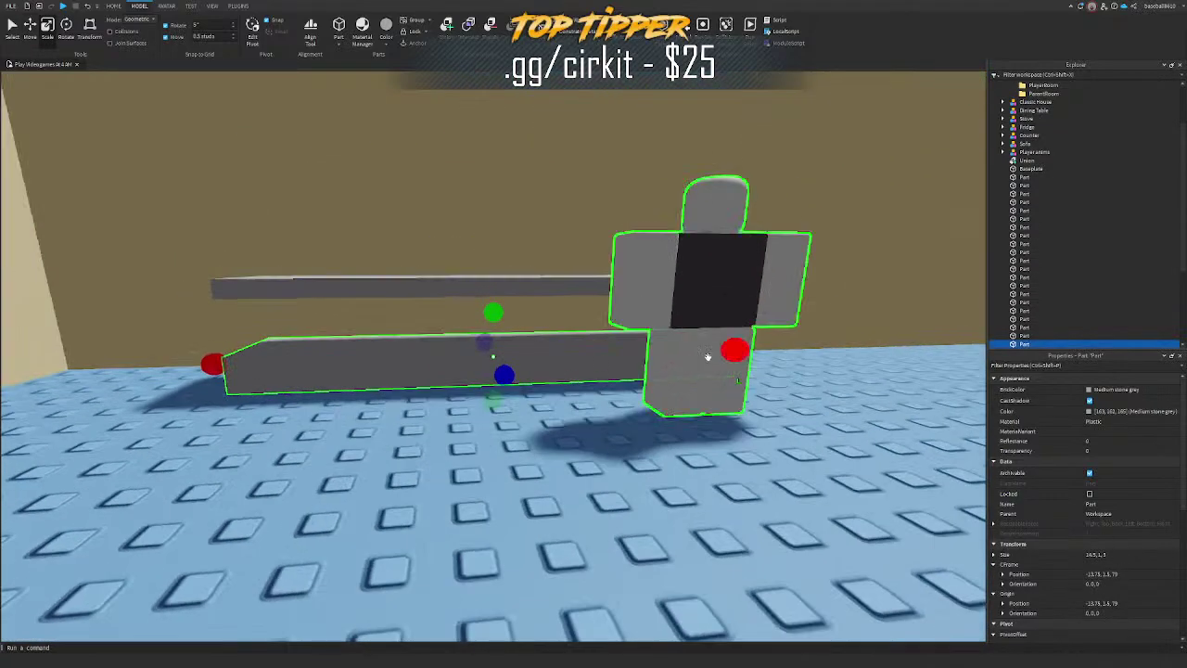
Step: Make the lower slab shorter than the stand top and 2.5 studs high so it supports the top
ctrl+drag(715, 357, 705, 358)
right_drag(705, 358, 705, 358)
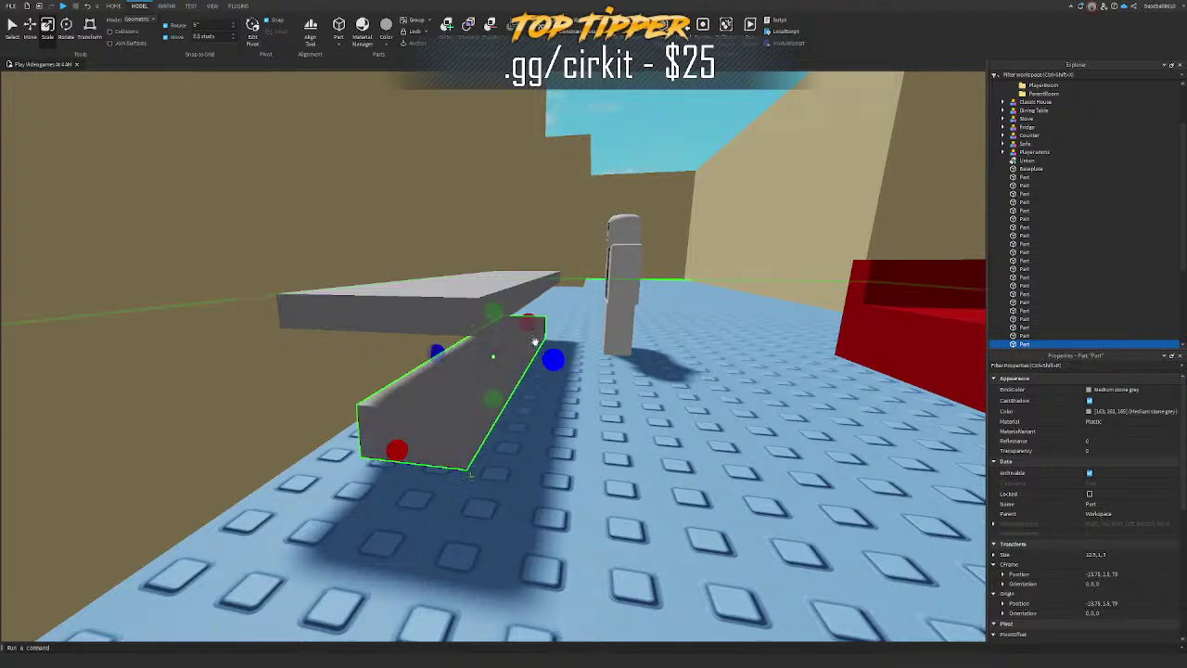
drag(494, 312, 479, 264)
right_drag(480, 252, 481, 252)
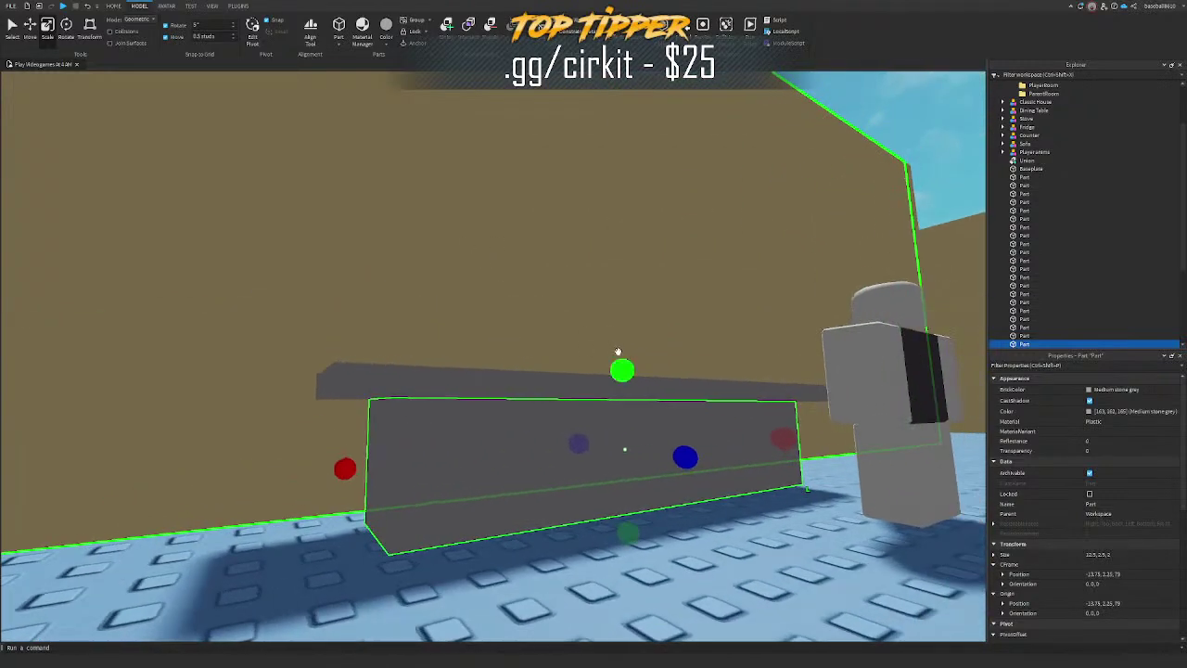
ctrl+drag(344, 467, 313, 471)
right_drag(482, 400, 482, 400)
right_drag(440, 343, 440, 343)
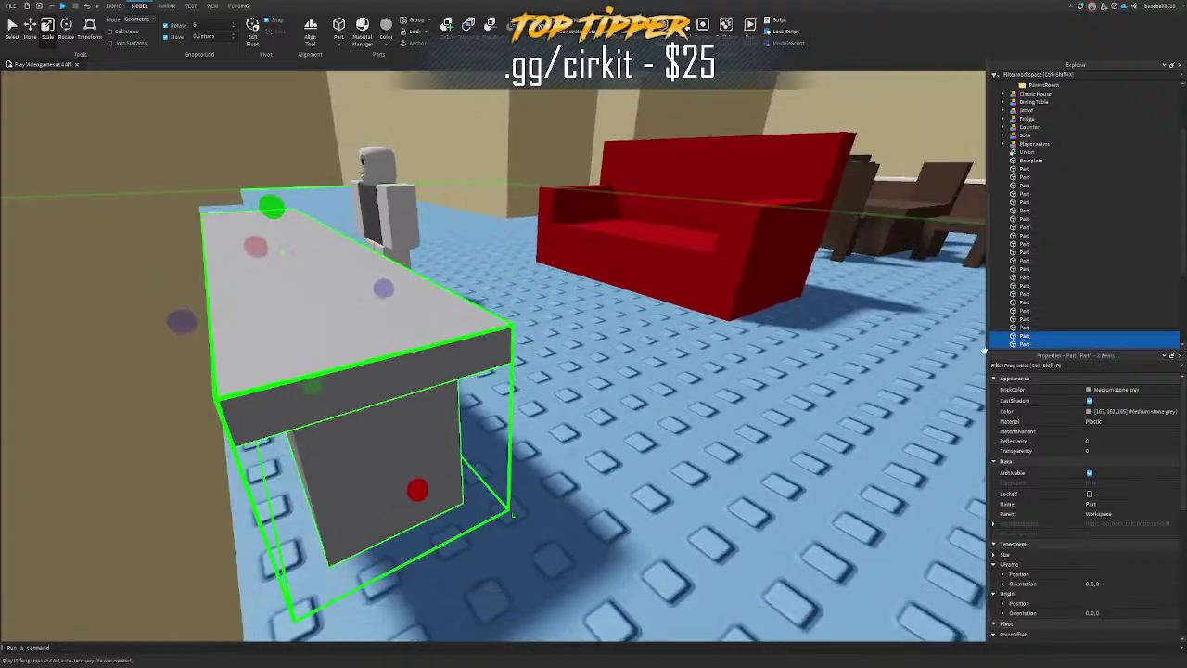
Step: Colour the TV stand's top and base Pine Cone
click(433, 336)
click(416, 344)
click(1104, 390)
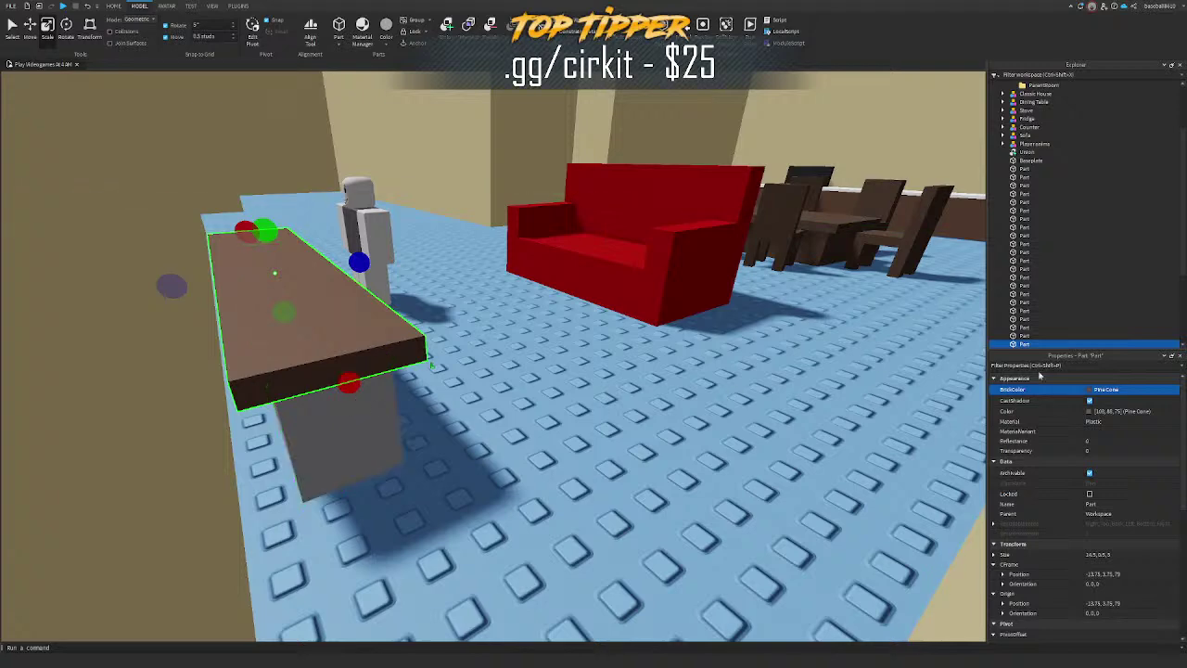
click(1125, 410)
click(375, 436)
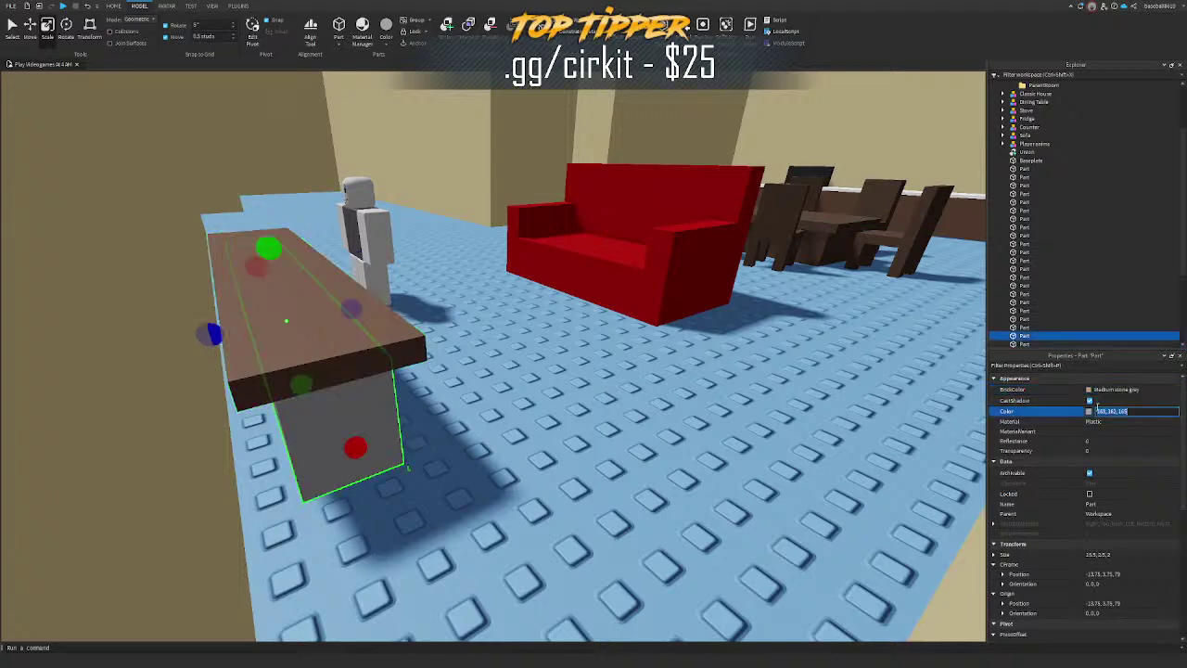
key(Return)
right_drag(803, 367, 774, 360)
click(710, 146)
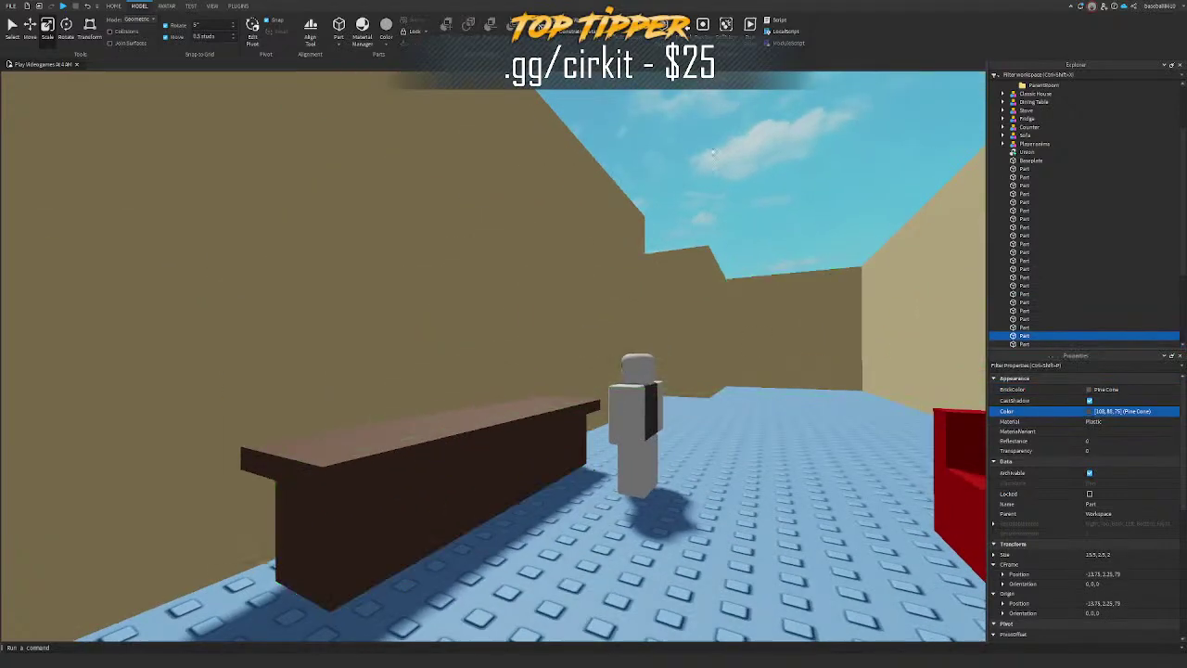
Step: Insert another part and place it on top of the TV stand at position -14, 4.5, 79
right_drag(711, 147, 710, 146)
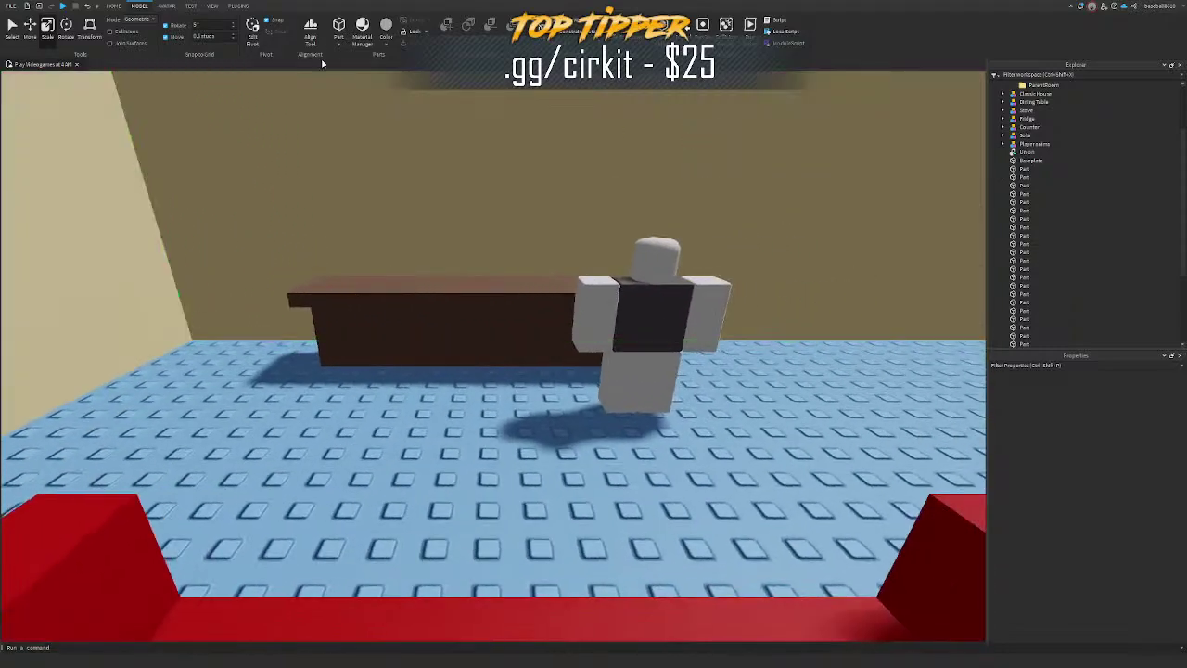
key(w)
click(338, 26)
drag(554, 389, 588, 381)
right_drag(553, 390, 587, 381)
drag(588, 381, 573, 373)
right_drag(588, 381, 573, 373)
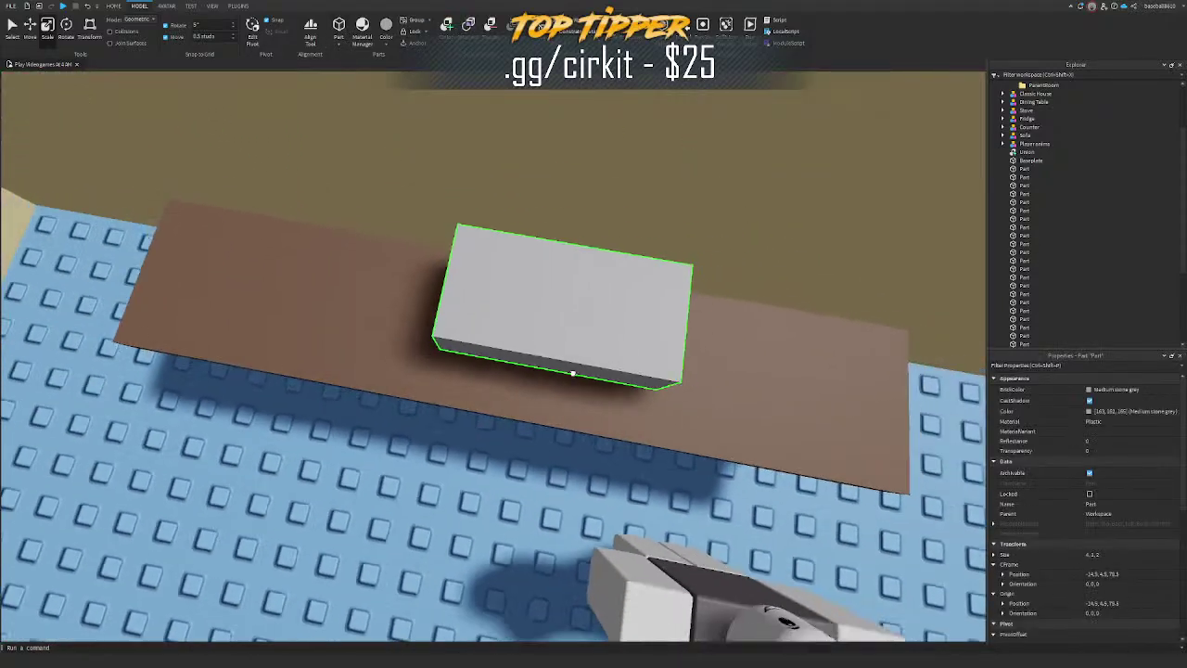
key(s)
drag(573, 373, 545, 391)
right_drag(620, 367, 620, 367)
key(s)
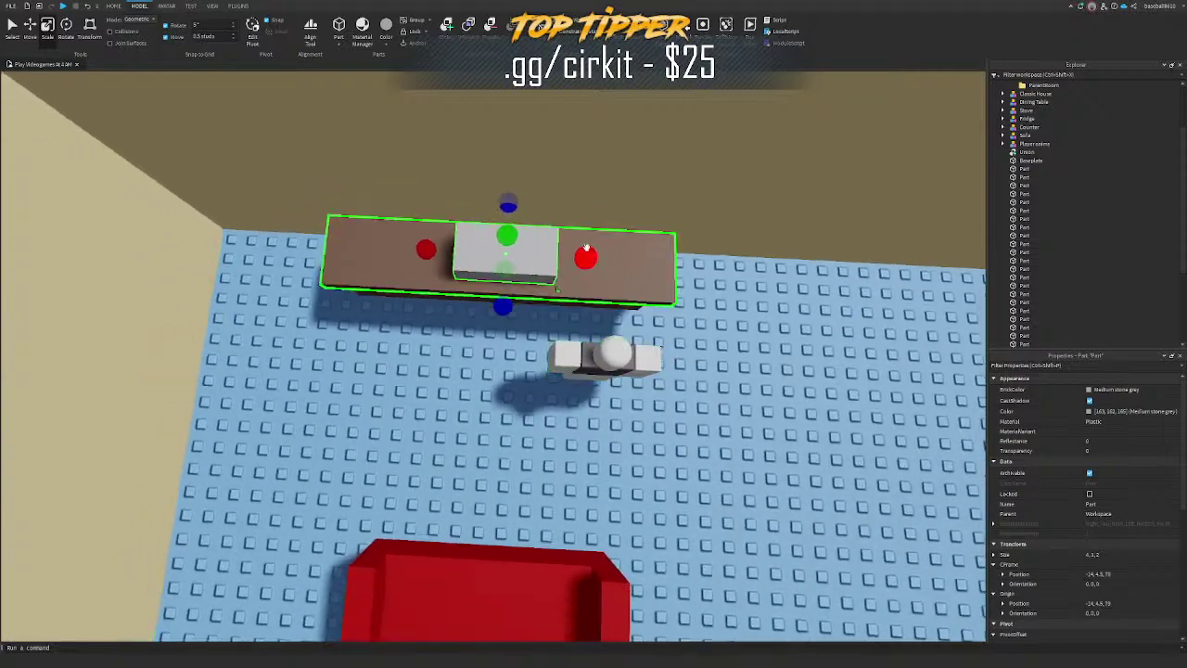
Step: Widen the part on the stand to 7.5 studs, set the move snap to 0.1 studs and thin the part to 0.2 studs
ctrl+drag(586, 248, 622, 258)
drag(388, 247, 376, 247)
key(f)
right_drag(522, 271, 522, 271)
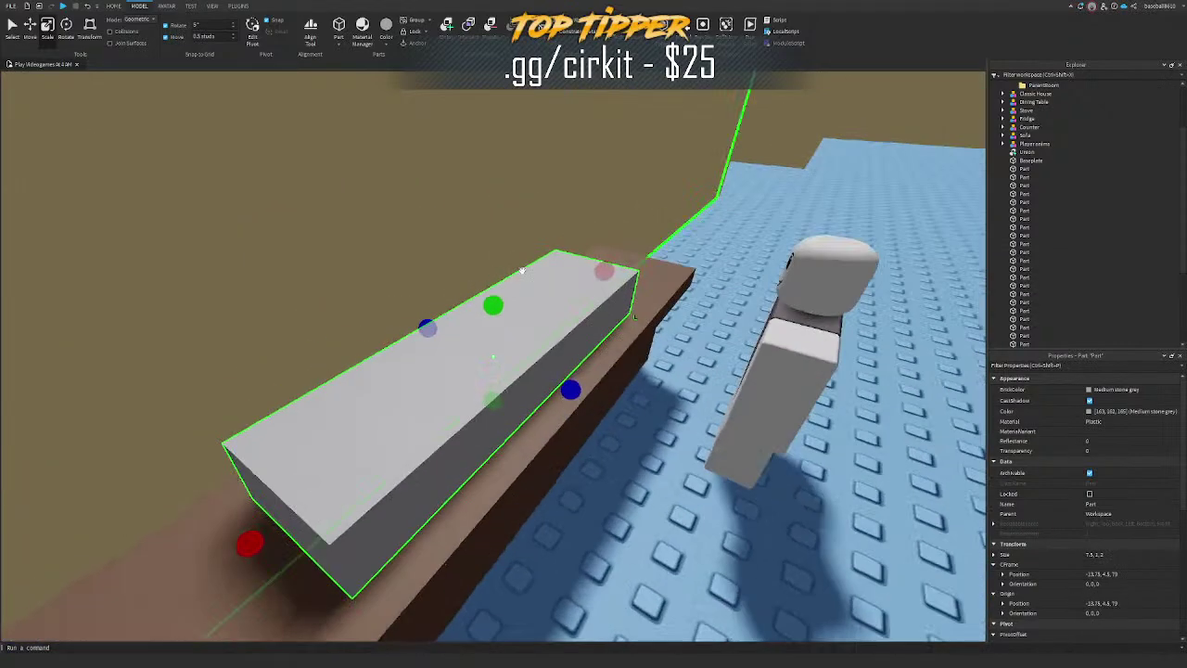
drag(494, 305, 505, 371)
right_drag(538, 372, 538, 372)
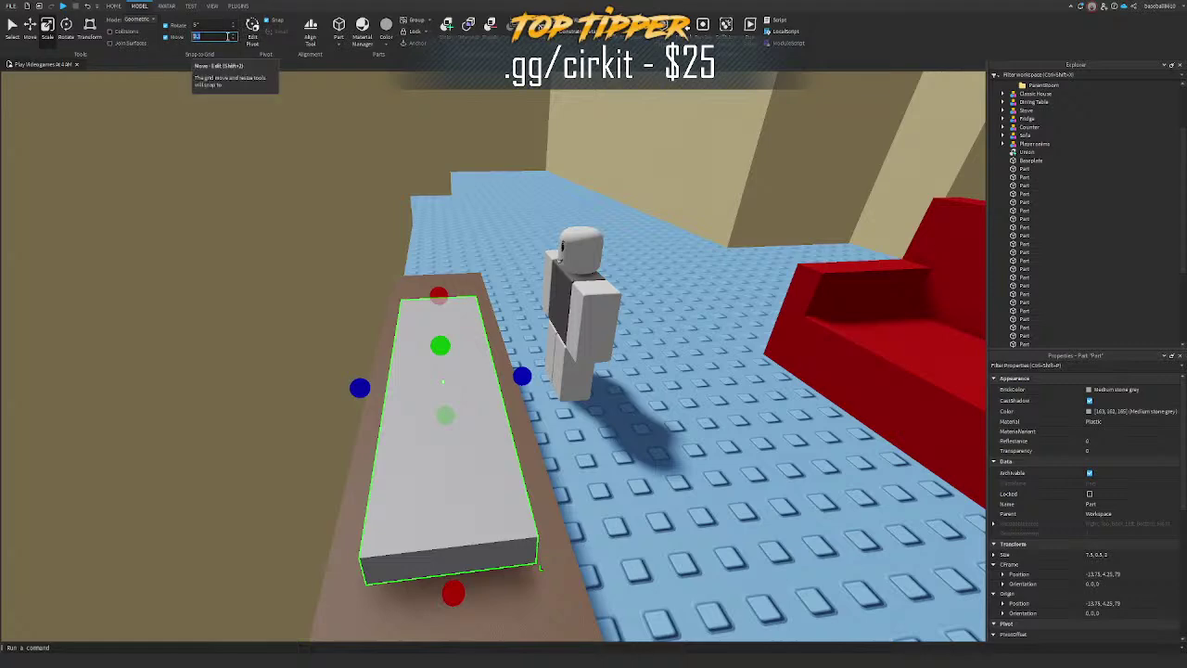
right_drag(482, 289, 482, 289)
drag(495, 308, 504, 339)
Step: Build a smaller riser centred on the TV's base plate from a copy of it, 0.5 studs high
right_drag(542, 328, 541, 328)
scroll(541, 328, down, 2)
ctrl+drag(606, 293, 594, 294)
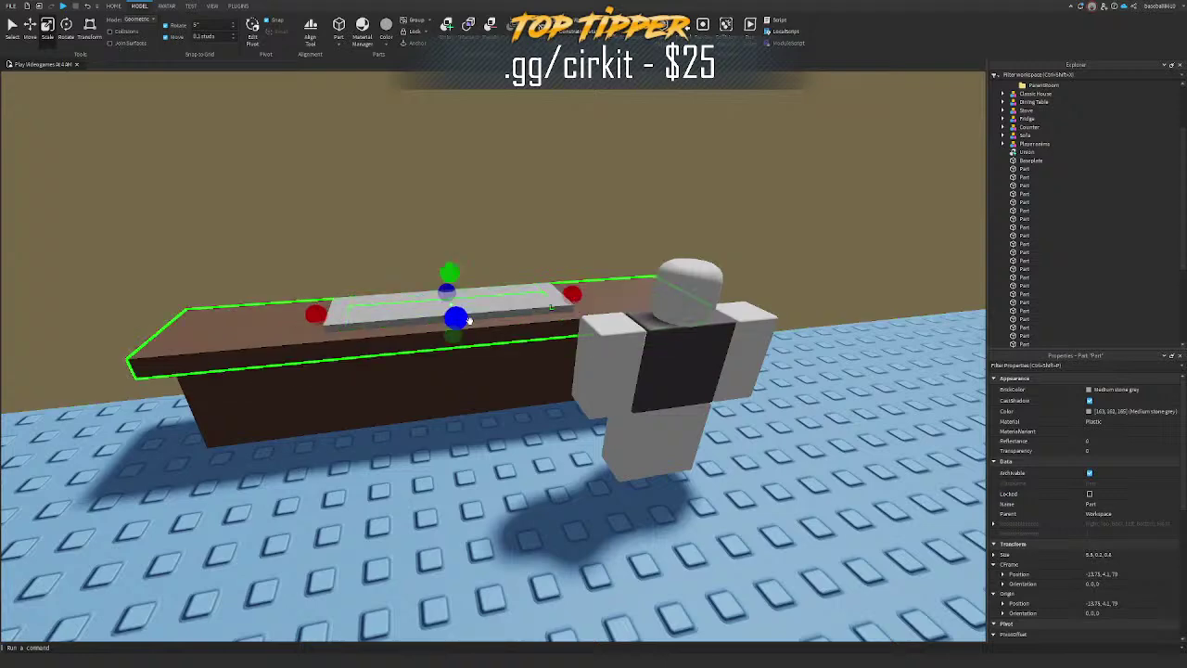
ctrl+drag(464, 321, 463, 320)
right_drag(477, 325, 477, 325)
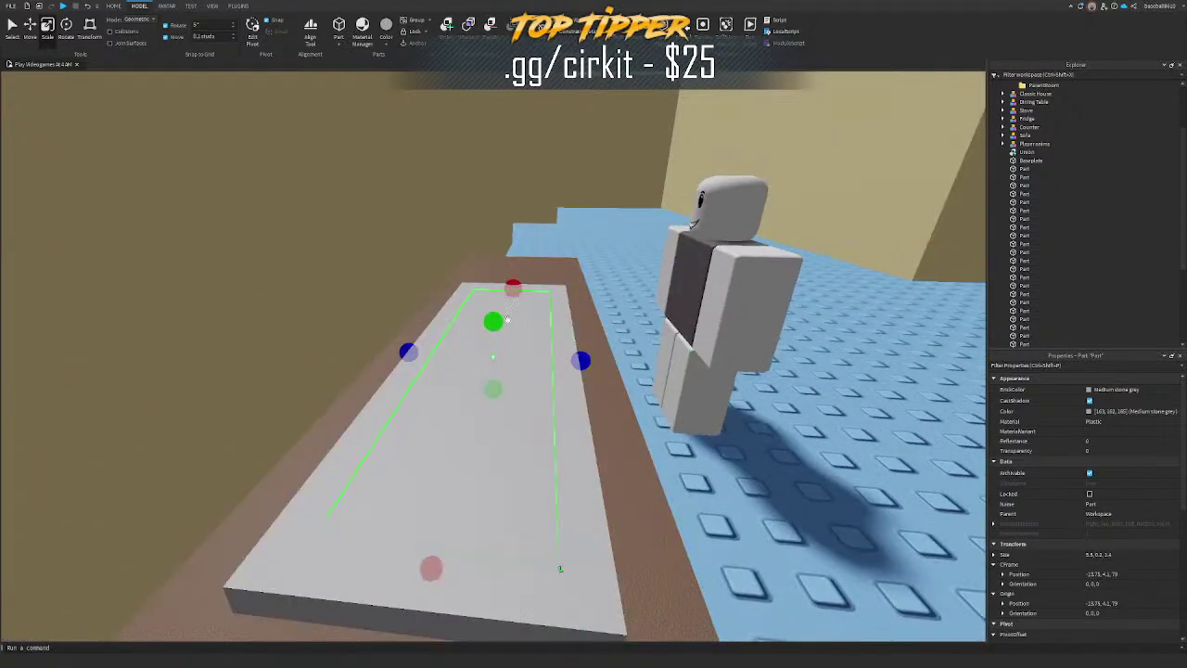
drag(488, 323, 490, 300)
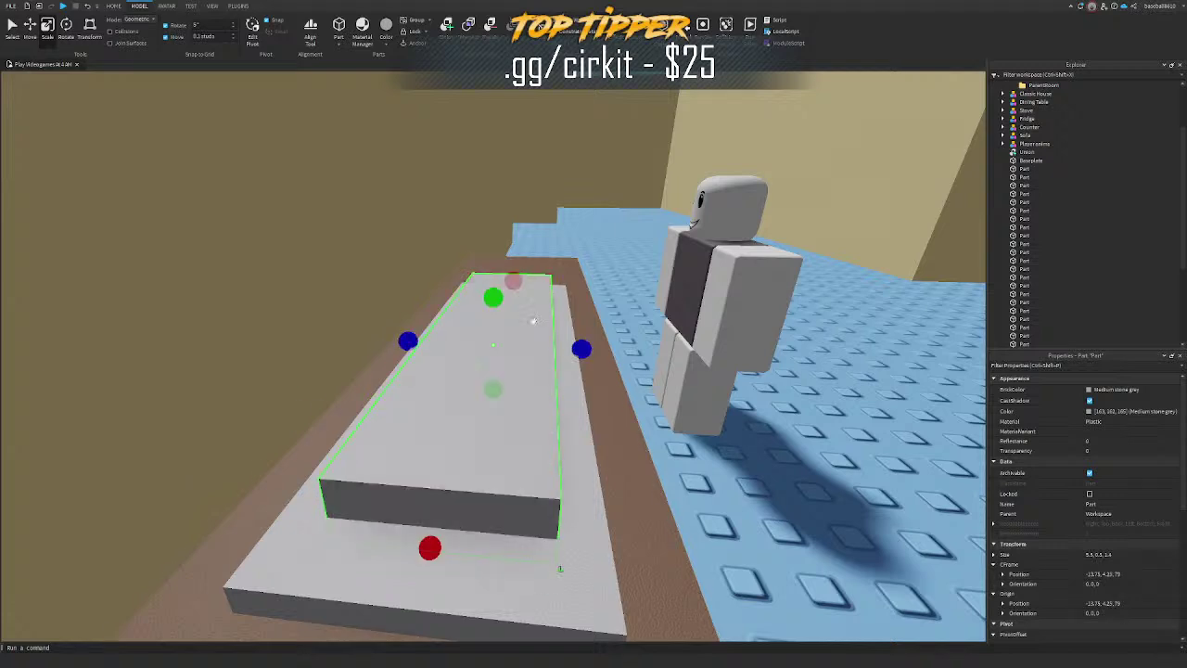
mouse_move(581, 351)
ctrl+mouse_down()
mouse_move(553, 352)
mouse_move(601, 365)
mouse_move(585, 366)
ctrl+mouse_up()
click(570, 383)
click(520, 353)
right_drag(520, 352, 520, 352)
Step: Duplicate the riser and shape the copy into a slab 0.2 studs high and 1 stud deep on top of it
key(ctrl+d)
drag(540, 336, 541, 322)
drag(536, 421, 536, 382)
ctrl+drag(598, 362, 608, 364)
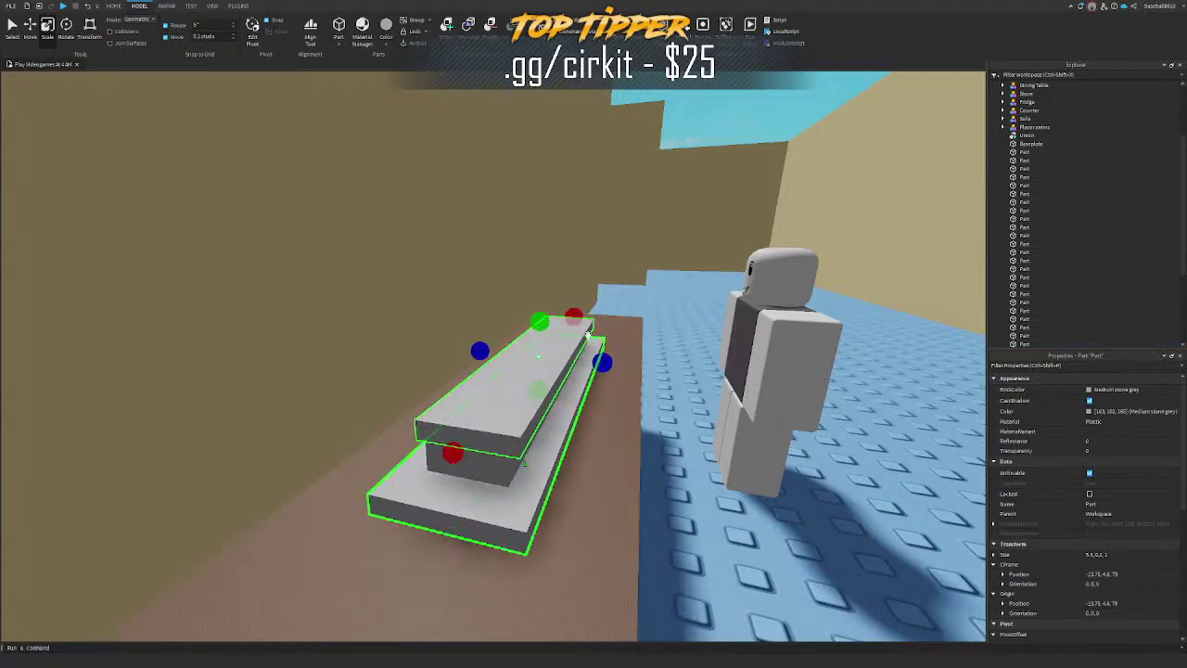
ctrl+drag(581, 316, 582, 312)
Step: Stretch the upper slab to 4.7 studs high as the TV body and widen it evenly on both sides
right_drag(581, 312, 476, 307)
drag(428, 312, 424, 128)
key(s)
right_drag(495, 172, 495, 173)
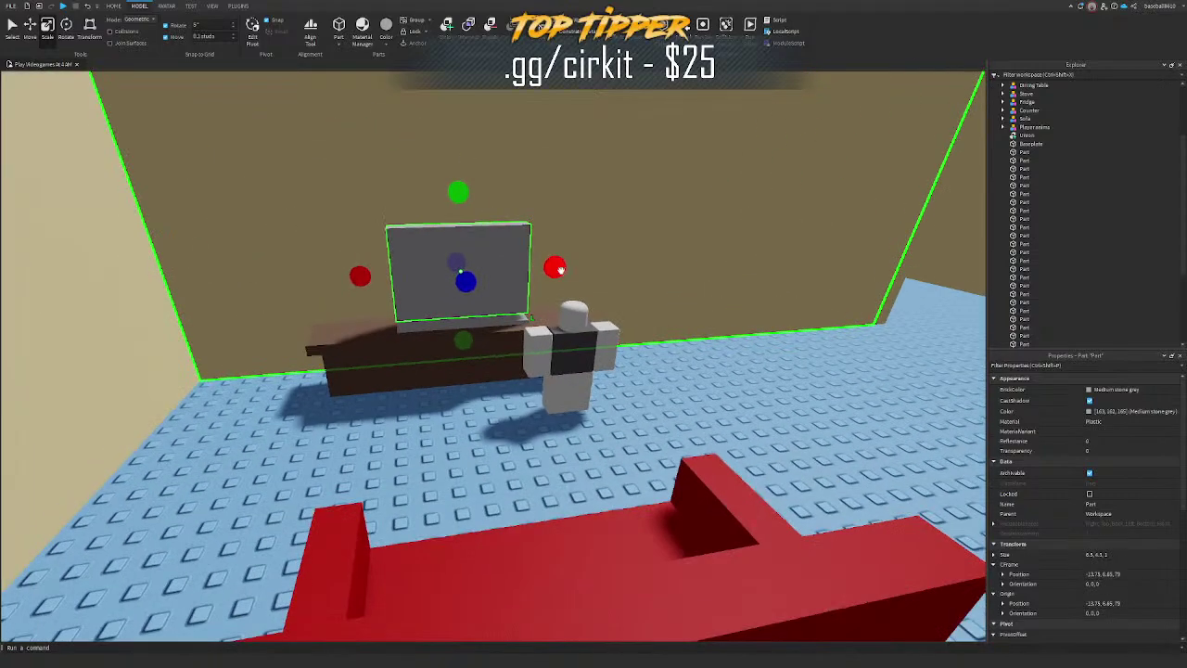
ctrl+drag(560, 270, 577, 274)
key(w)
right_drag(549, 198, 599, 204)
Step: Apply a studs surface to the top face of the TV body and extend the body slightly at one end
click(240, 6)
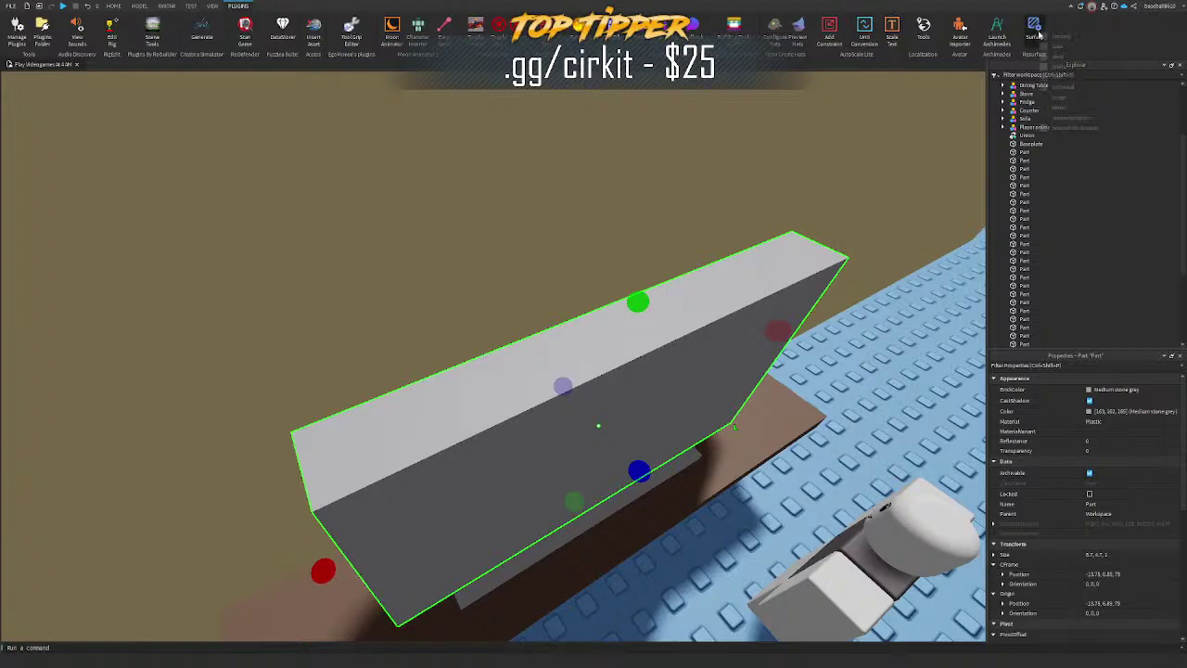
click(1071, 67)
click(796, 265)
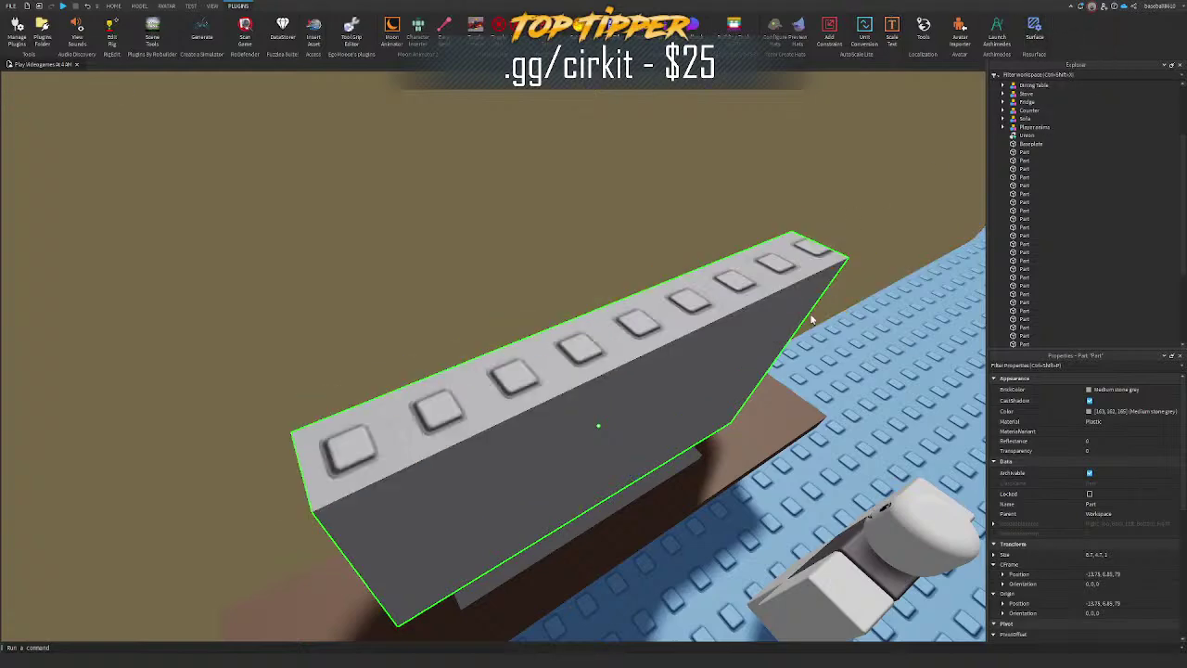
right_drag(761, 329, 760, 329)
key(d)
key(ctrl+3)
right_drag(691, 362, 659, 383)
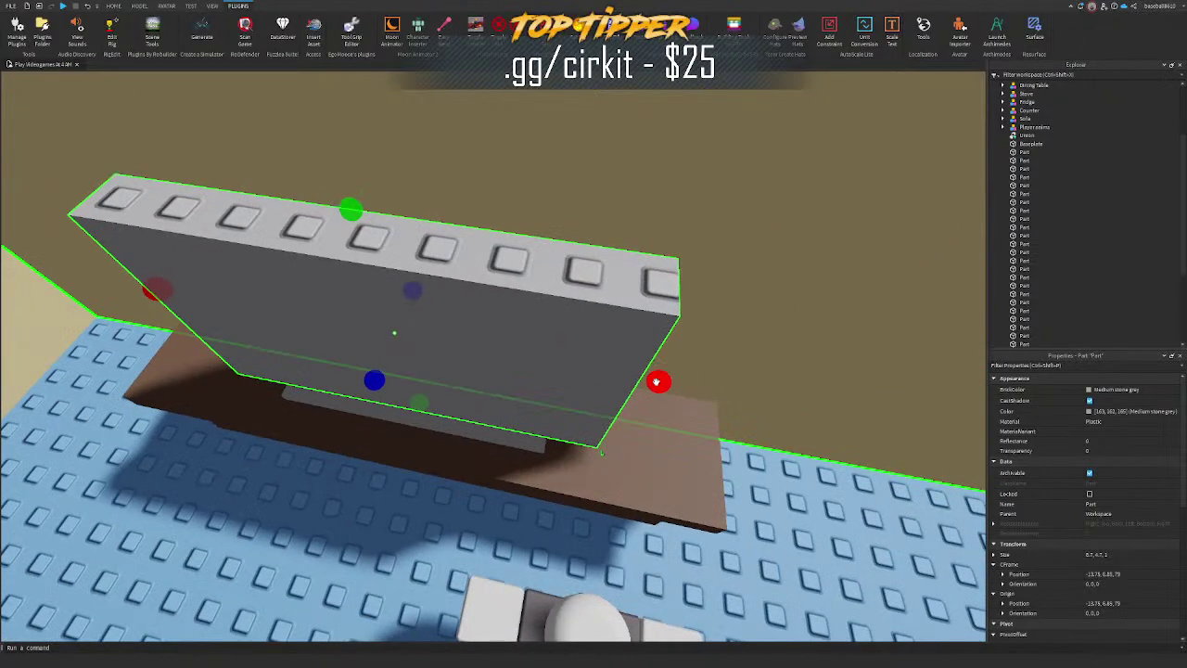
drag(659, 383, 666, 392)
Step: Colour the TV body Black
key(ctrl+2)
right_drag(540, 370, 542, 304)
key(s)
drag(542, 286, 544, 285)
key(s)
right_drag(585, 331, 585, 331)
key(a)
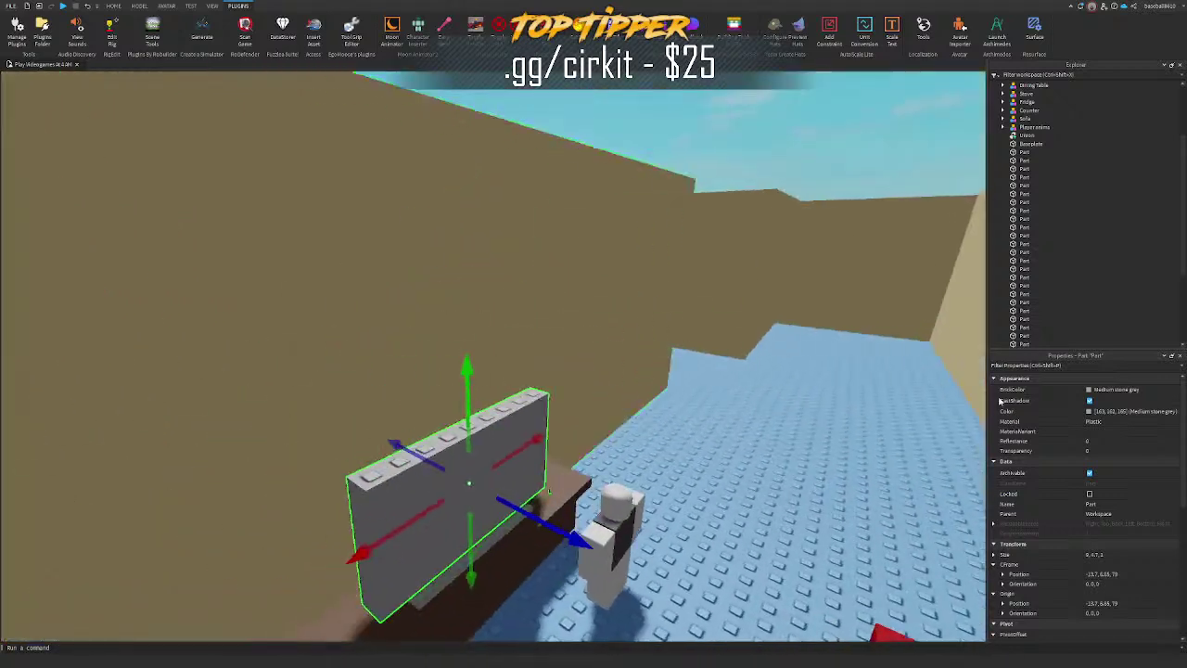
click(1135, 394)
click(1095, 555)
Step: Select both parts of the TV's foot and colour them Black
right_drag(696, 405, 696, 405)
key(w)
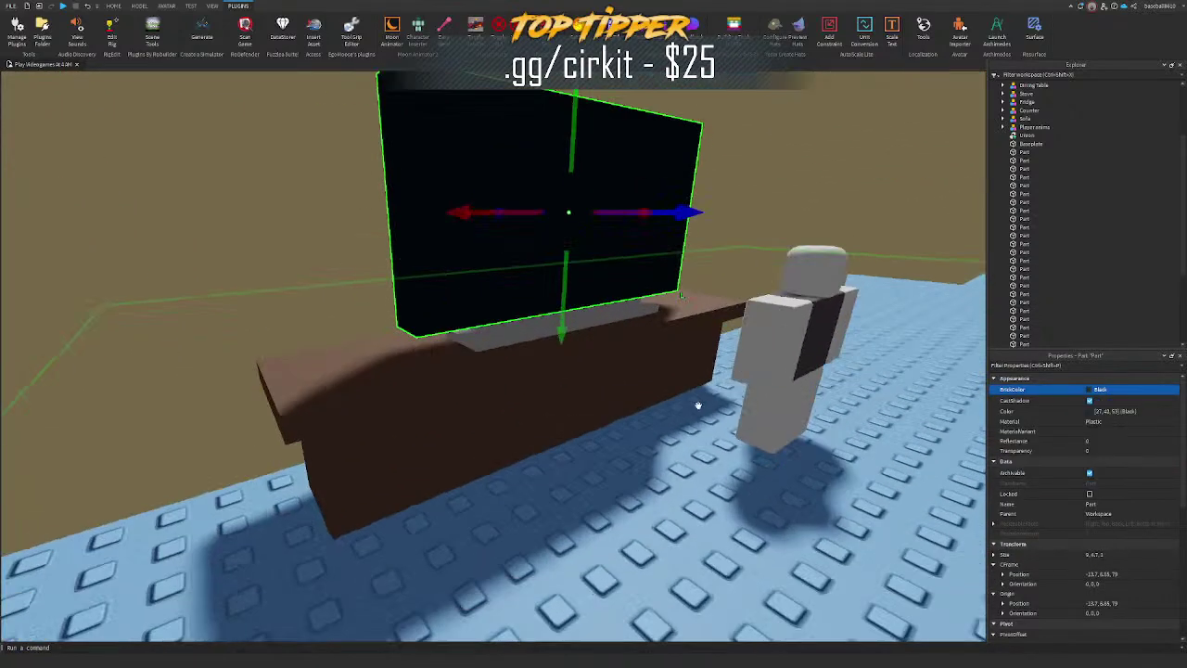
click(533, 320)
ctrl+click(530, 334)
click(1128, 393)
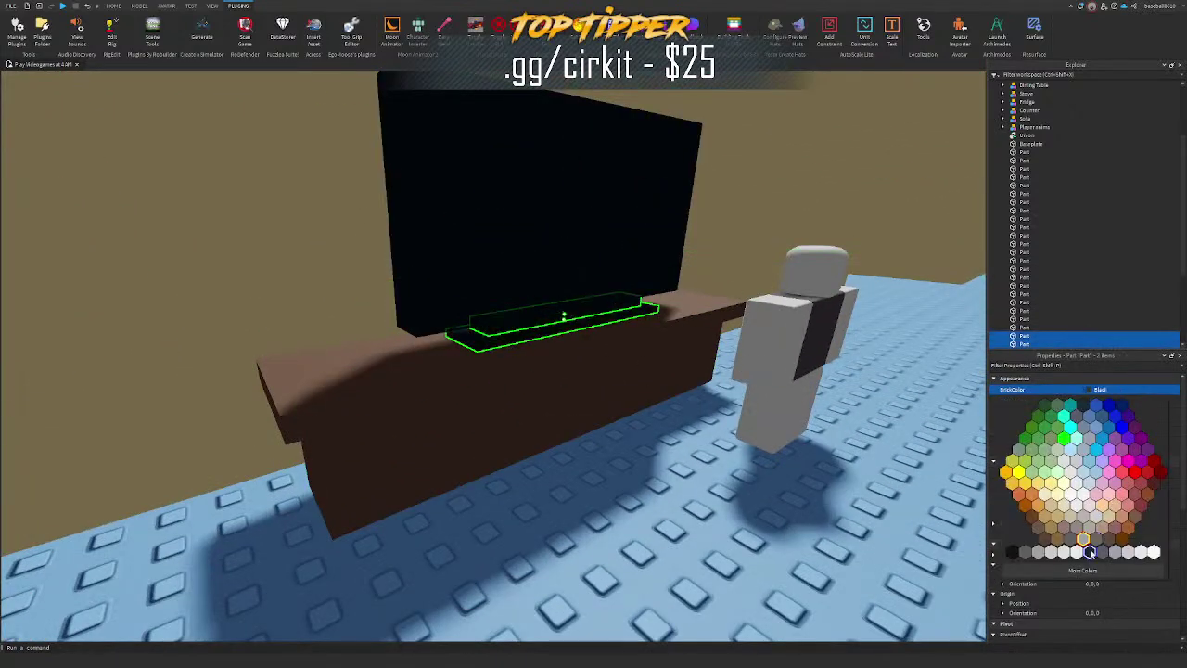
click(1093, 554)
Step: Duplicate the TV body and shrink the copy evenly in width and height to make a screen-sized cutter
click(626, 248)
key(f)
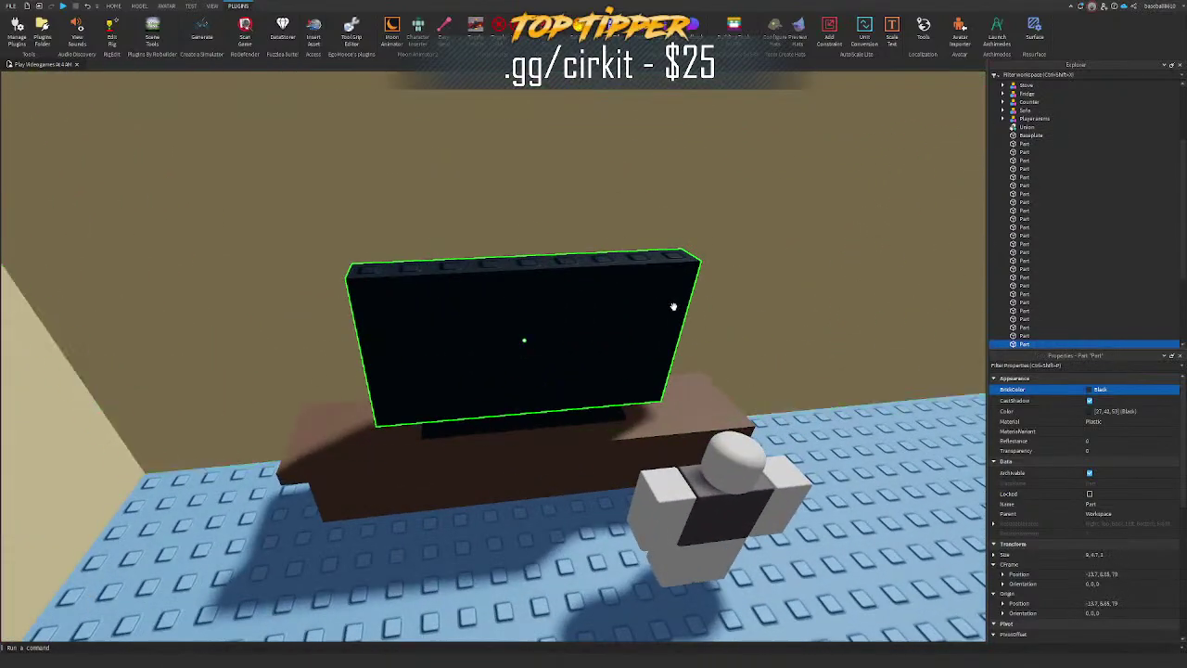
key(ctrl+d)
key(ctrl+3)
ctrl+drag(701, 328, 688, 329)
ctrl+drag(530, 234, 530, 248)
Step: Thin the cutter copy from the back and stretch it out through the TV's front face
key(a)
right_drag(612, 273, 609, 279)
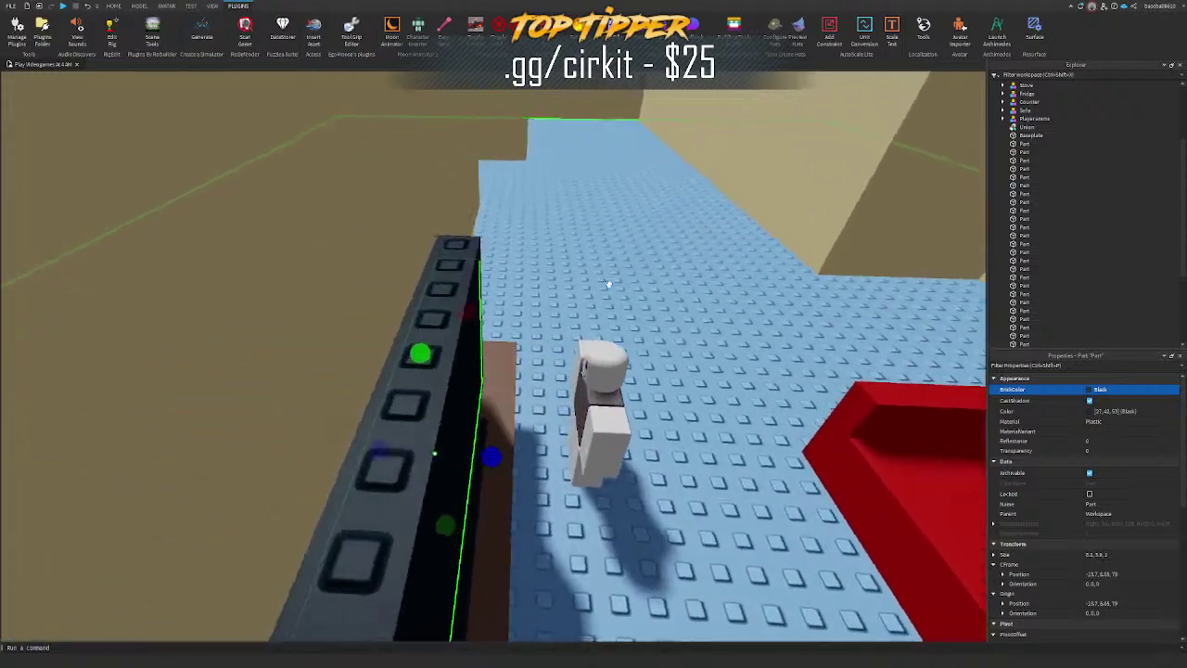
drag(507, 453, 521, 451)
right_drag(547, 435, 546, 435)
key(d)
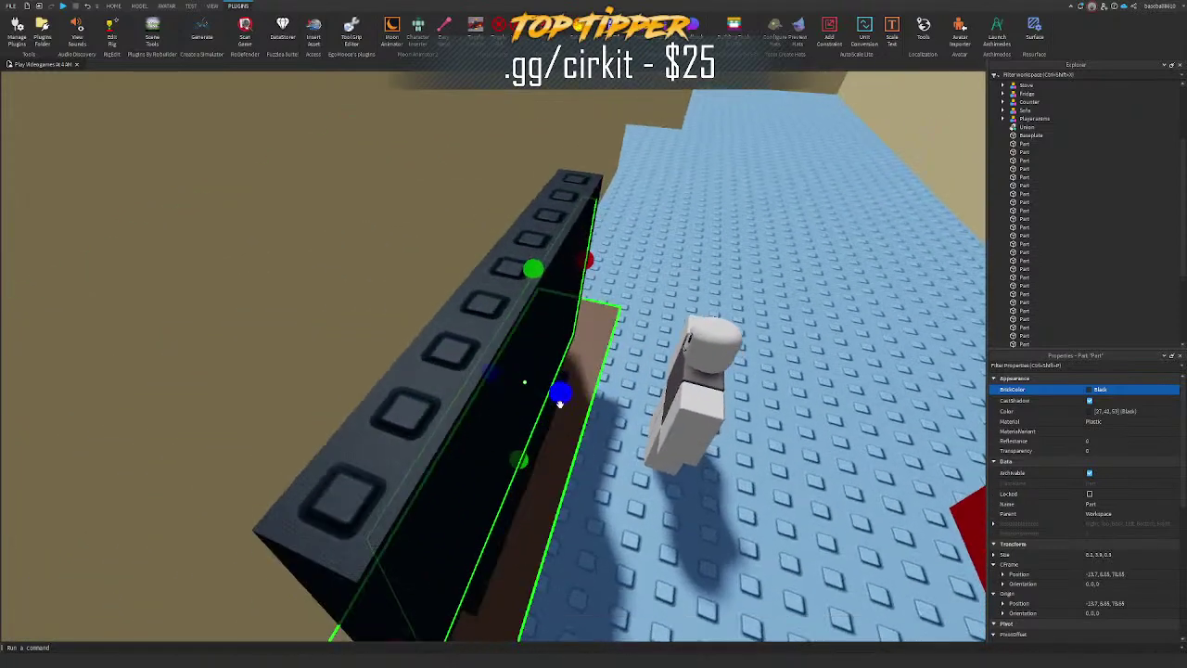
drag(559, 403, 592, 406)
Step: Negate the cutter copy and union it with the TV body to recess the screen
ctrl+click(472, 327)
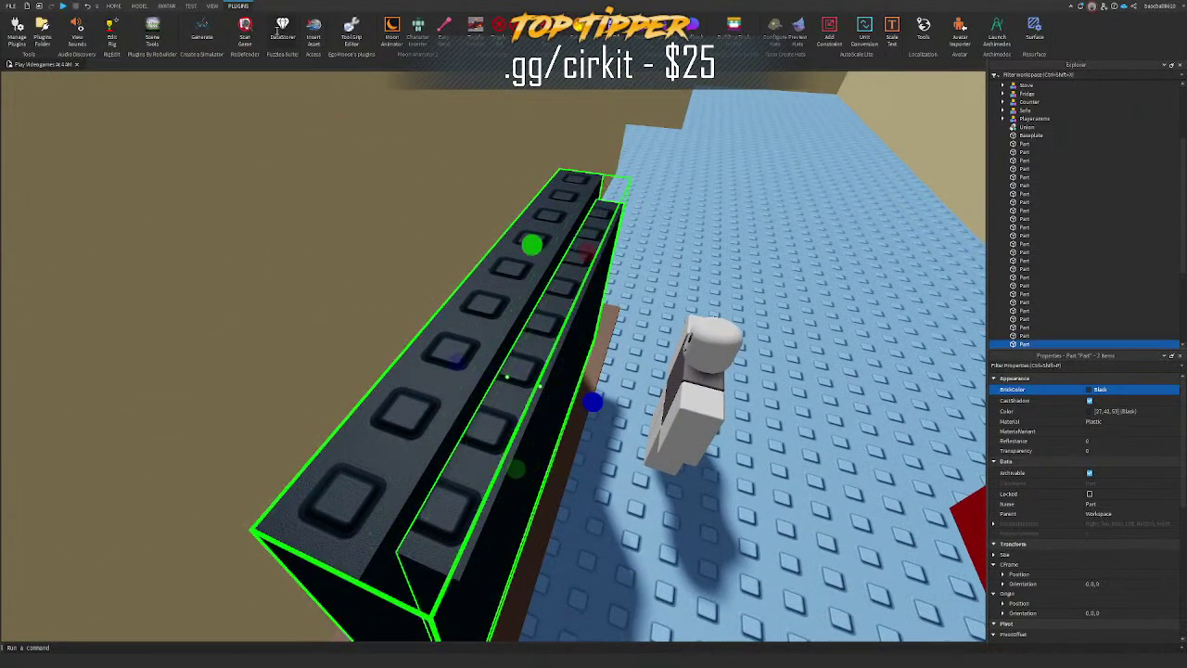
click(140, 7)
click(715, 225)
click(584, 264)
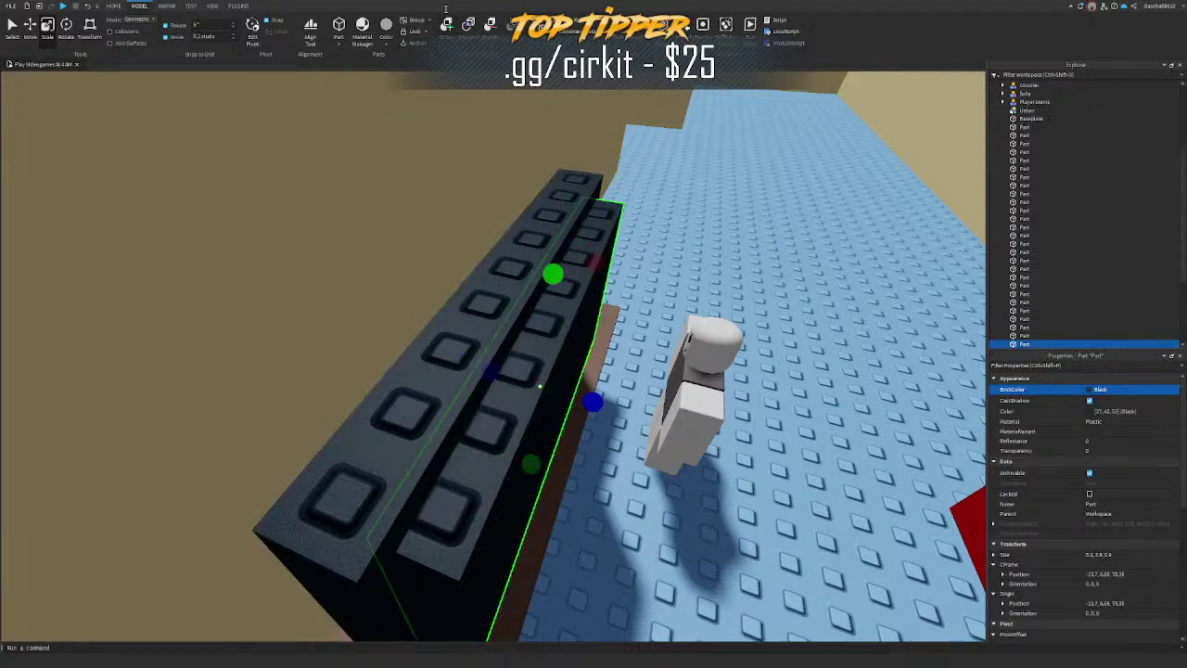
click(489, 25)
ctrl+click(568, 176)
click(447, 25)
click(671, 204)
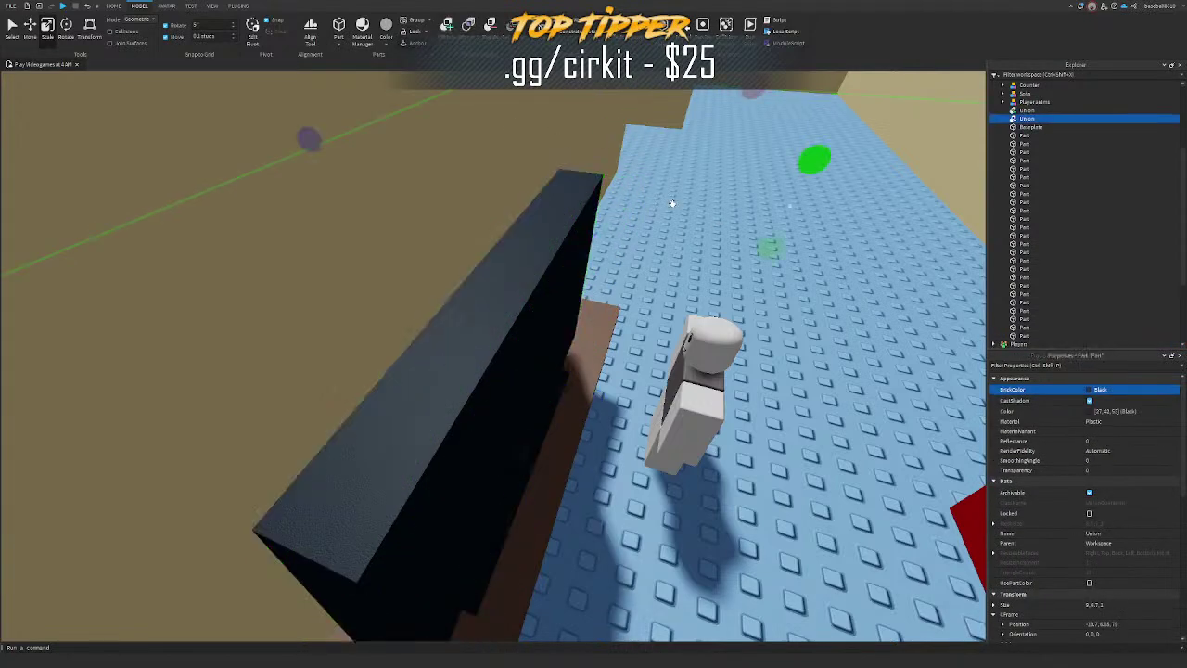
Step: Try to apply a surface texture to the top face of the unioned TV body
click(548, 305)
right_drag(548, 305, 535, 282)
click(591, 188)
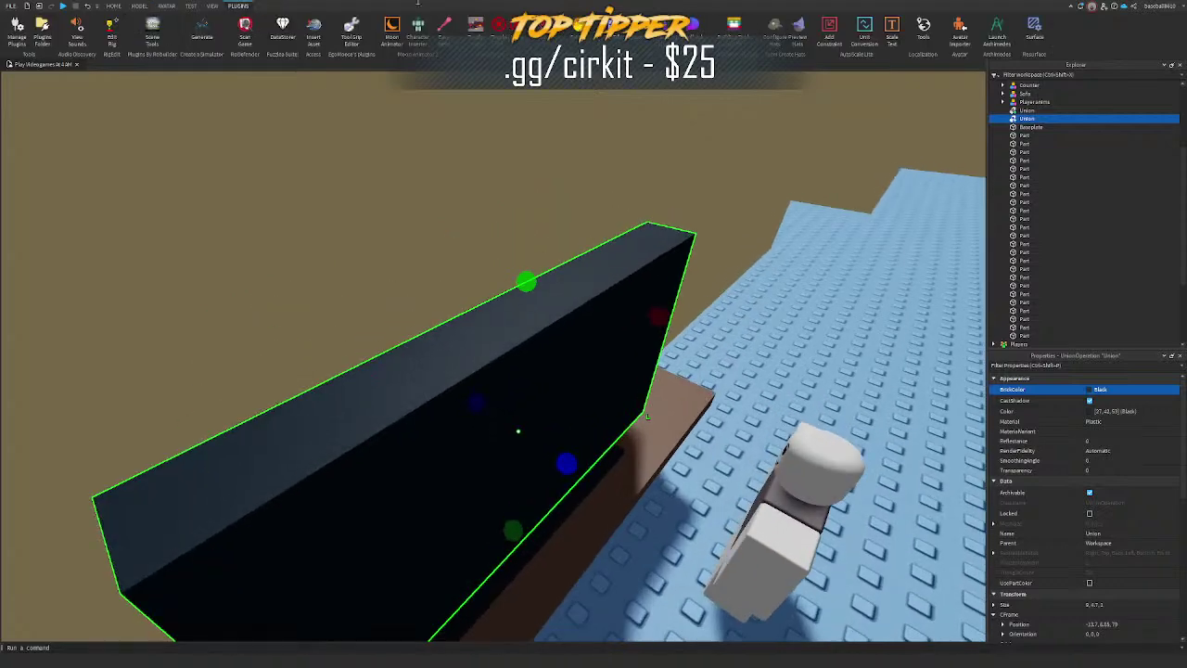
click(1033, 26)
click(1073, 77)
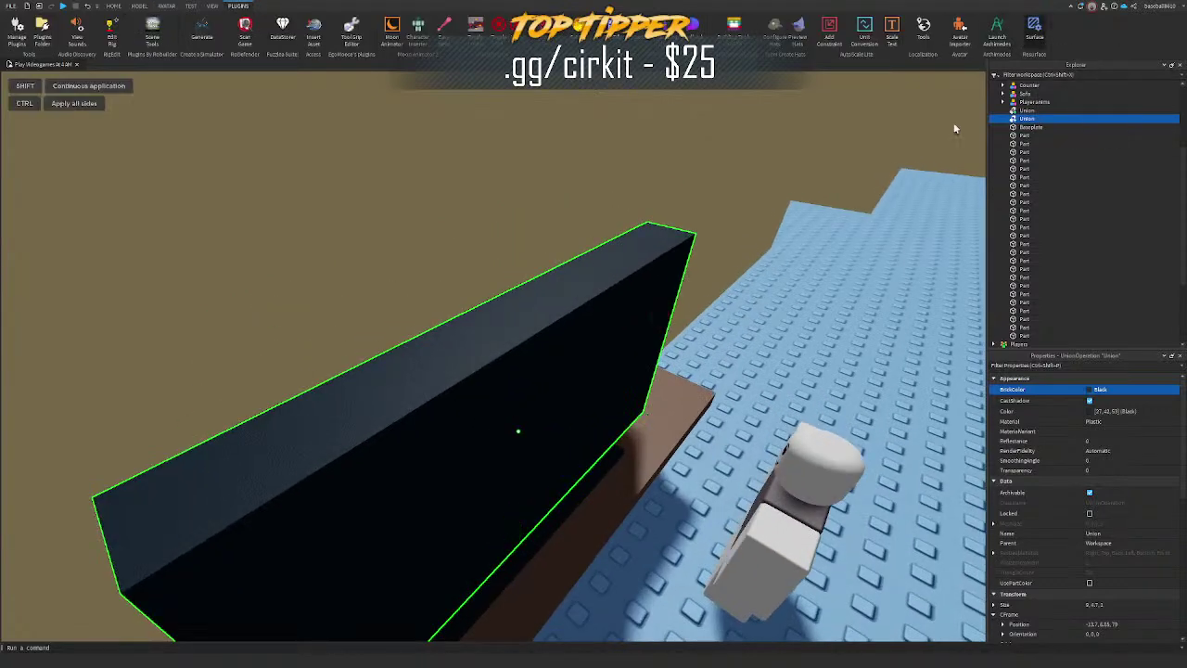
click(636, 258)
right_drag(682, 258, 683, 258)
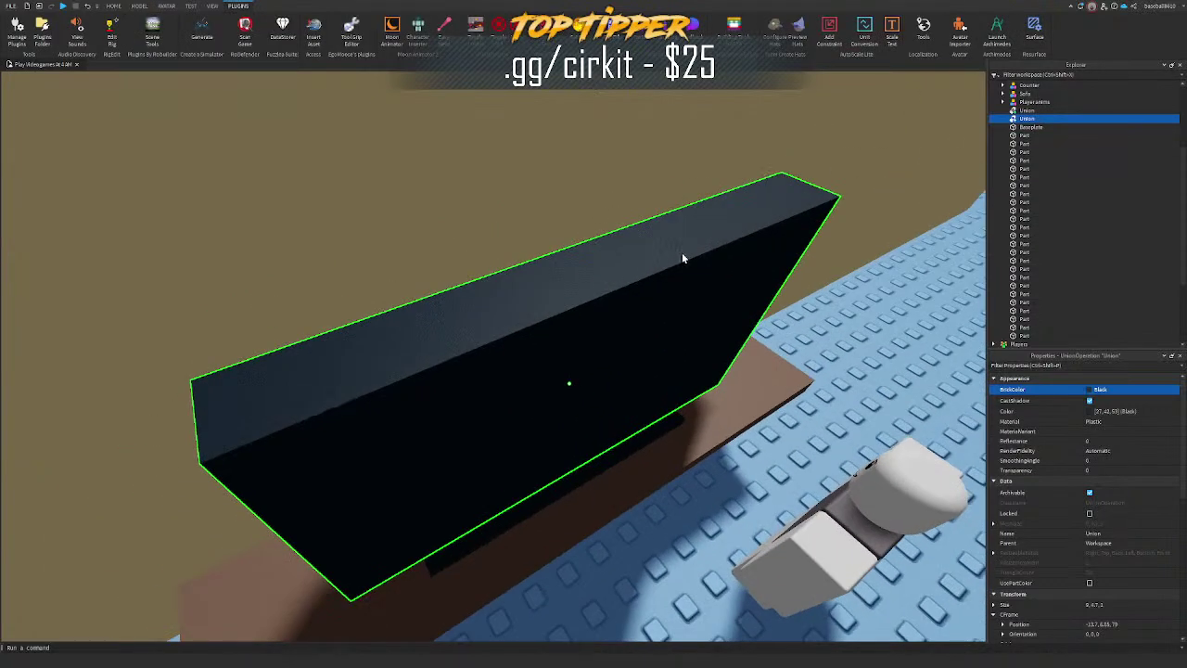
Step: Toggle UsePartColor on the unioned TV and try to apply a Studs surface to its top face
click(1100, 584)
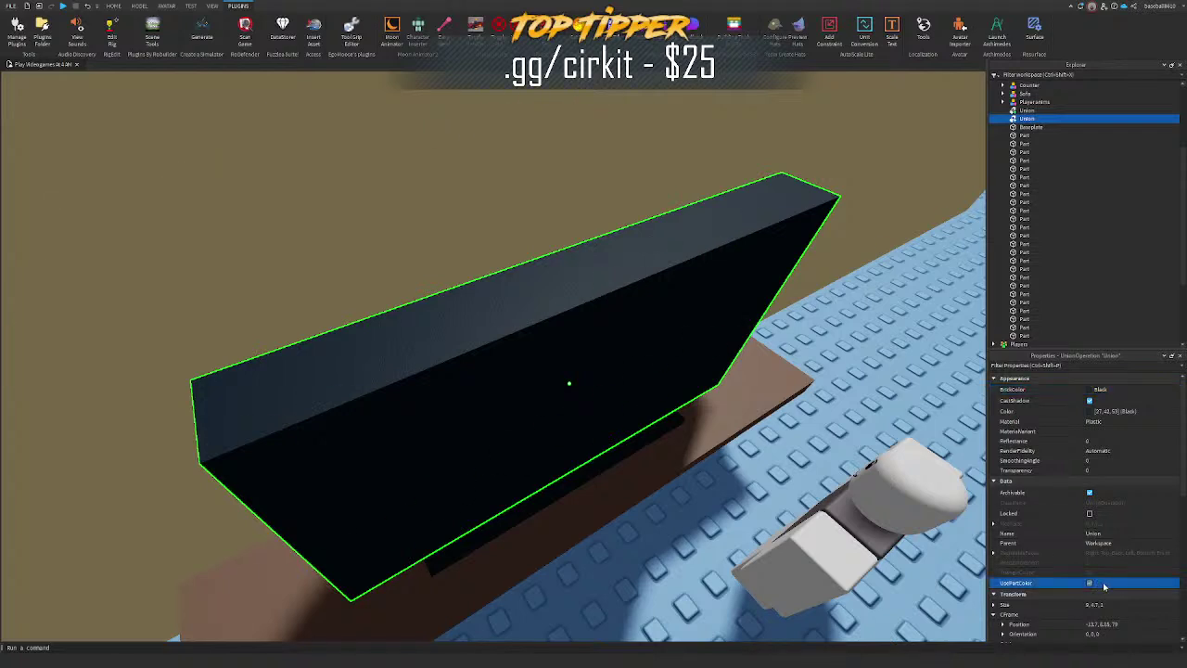
click(819, 400)
scroll(1080, 482, down, 5)
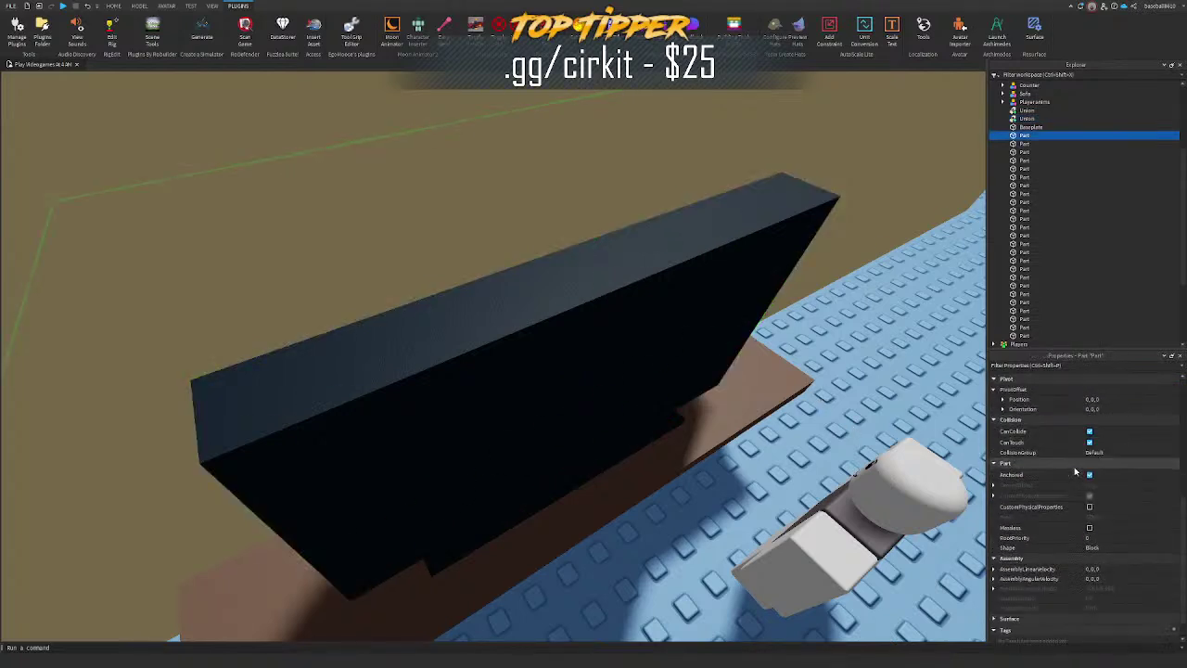
scroll(1076, 470, down, 1)
click(770, 198)
click(1038, 28)
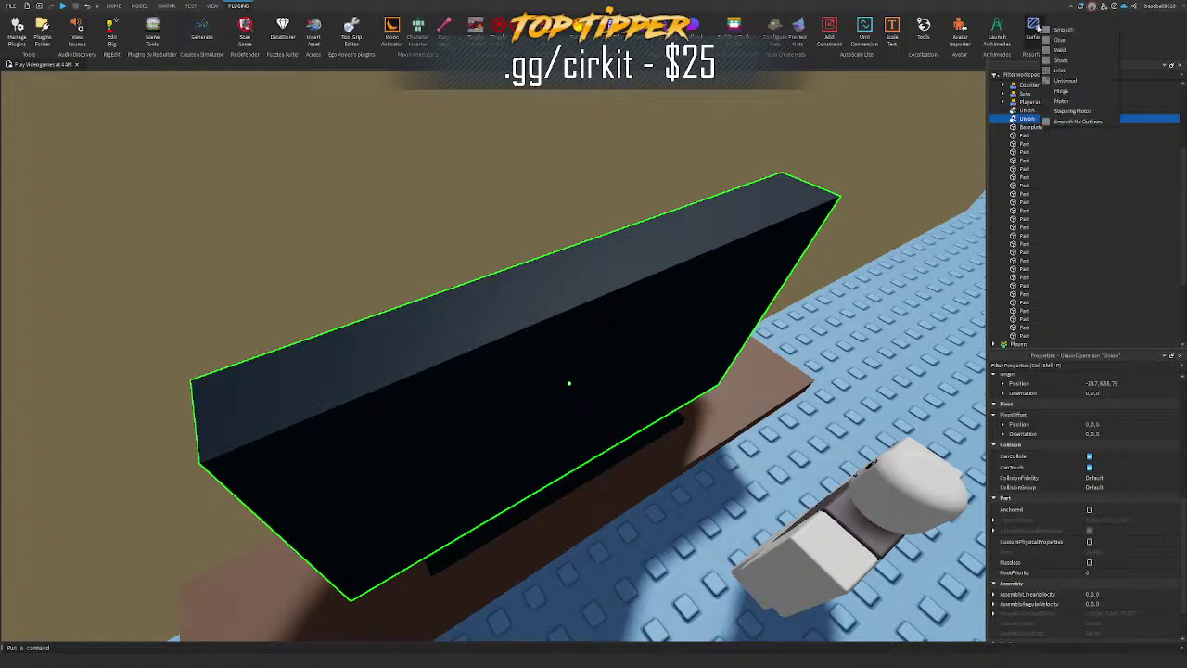
click(1072, 61)
click(752, 213)
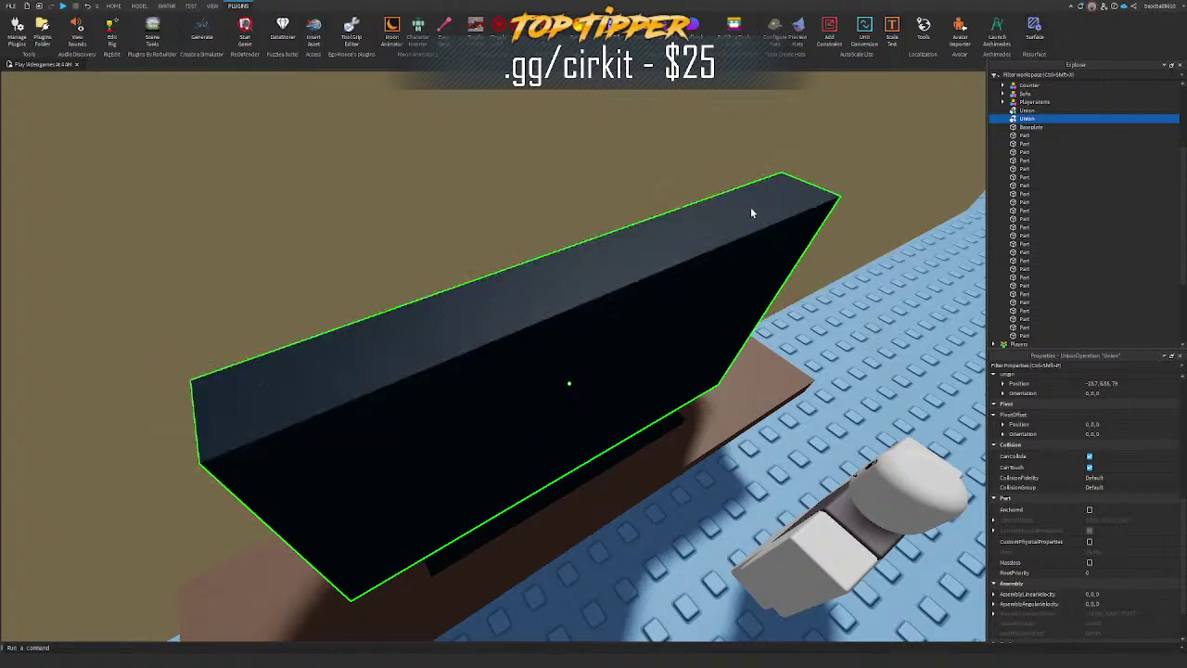
right_drag(749, 235, 749, 236)
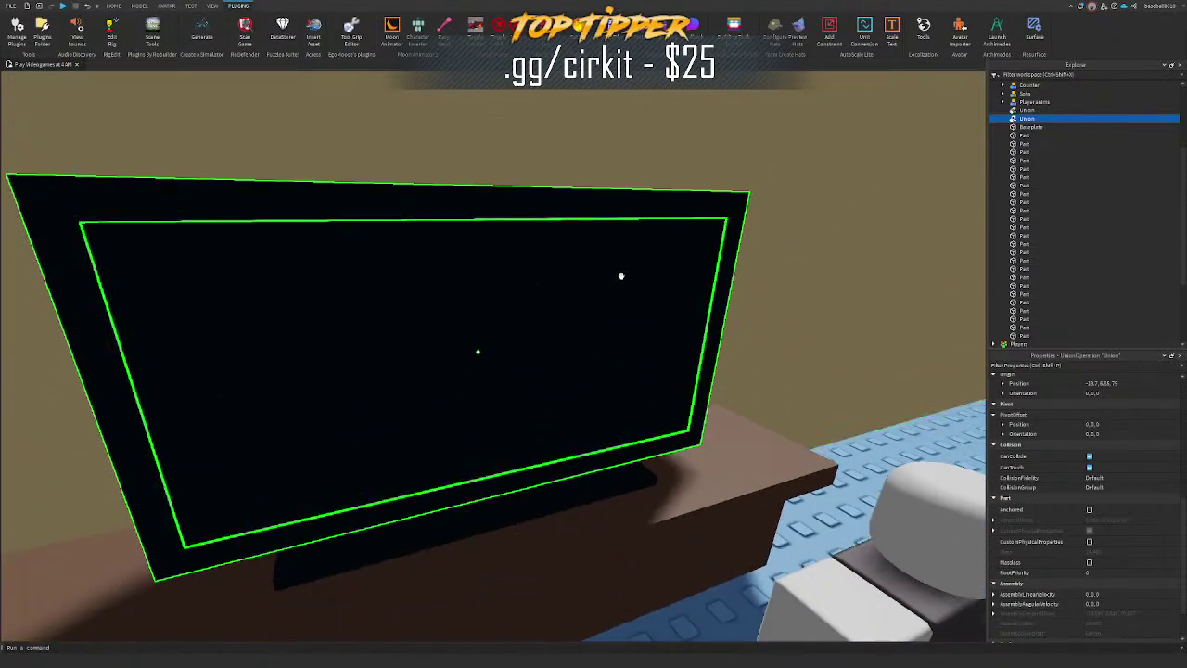
Step: Undo the union and negation of the TV body and delete the cutter copy
key(ctrl+z)
key(ctrl+z)
key(ctrl+z)
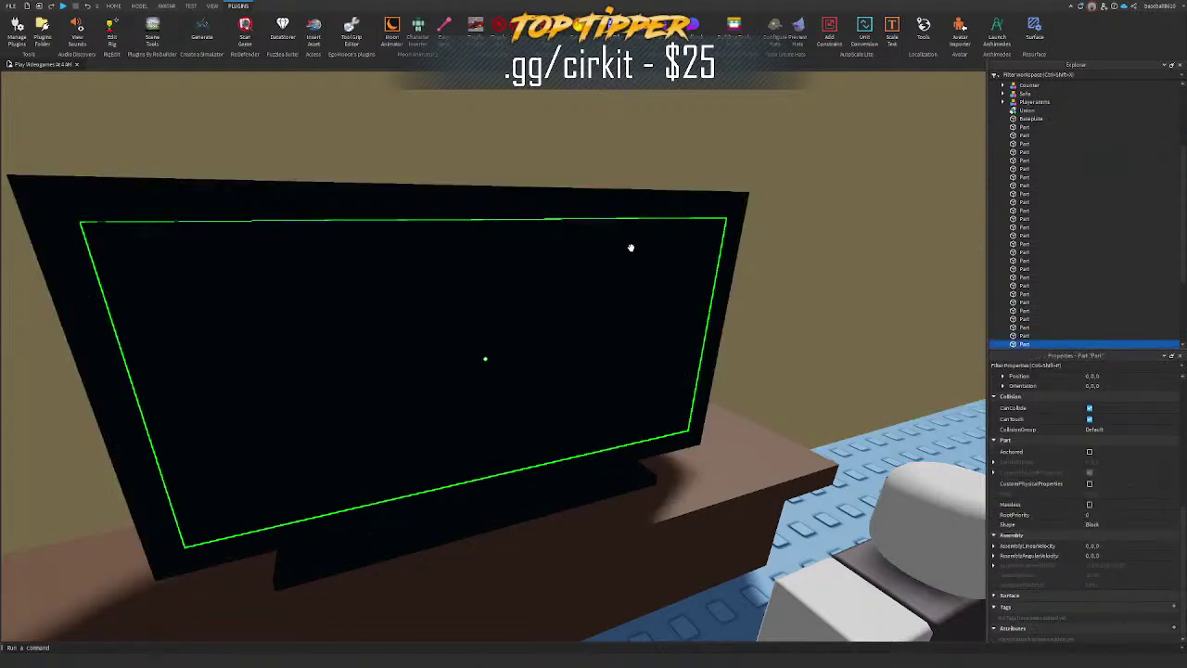
key(Delete)
Step: Insert a ScreenGui into the TV body and delete it again
click(659, 211)
key(e)
key(s)
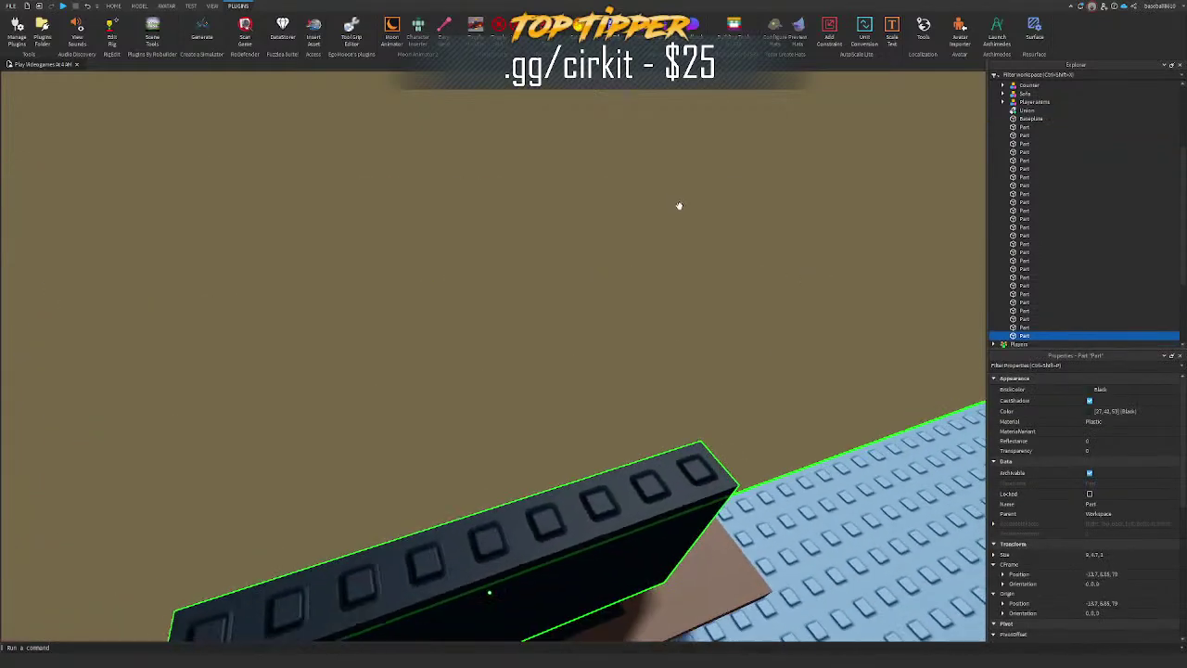
right_drag(680, 205, 711, 238)
click(1037, 336)
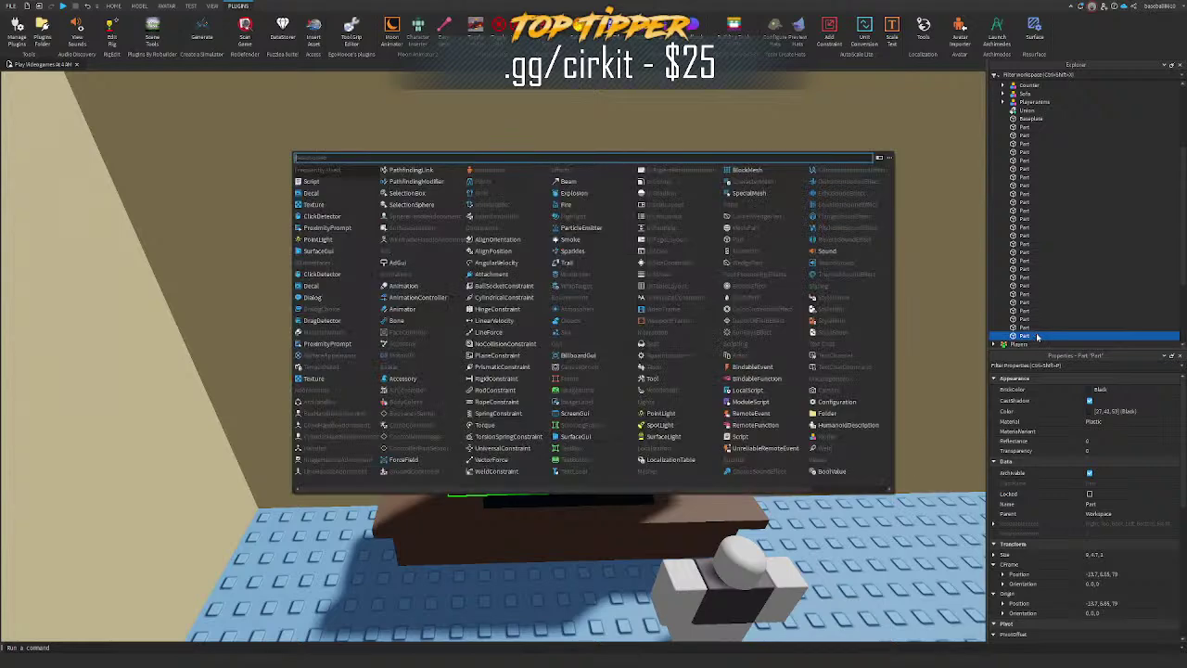
text(scree)
key(Return)
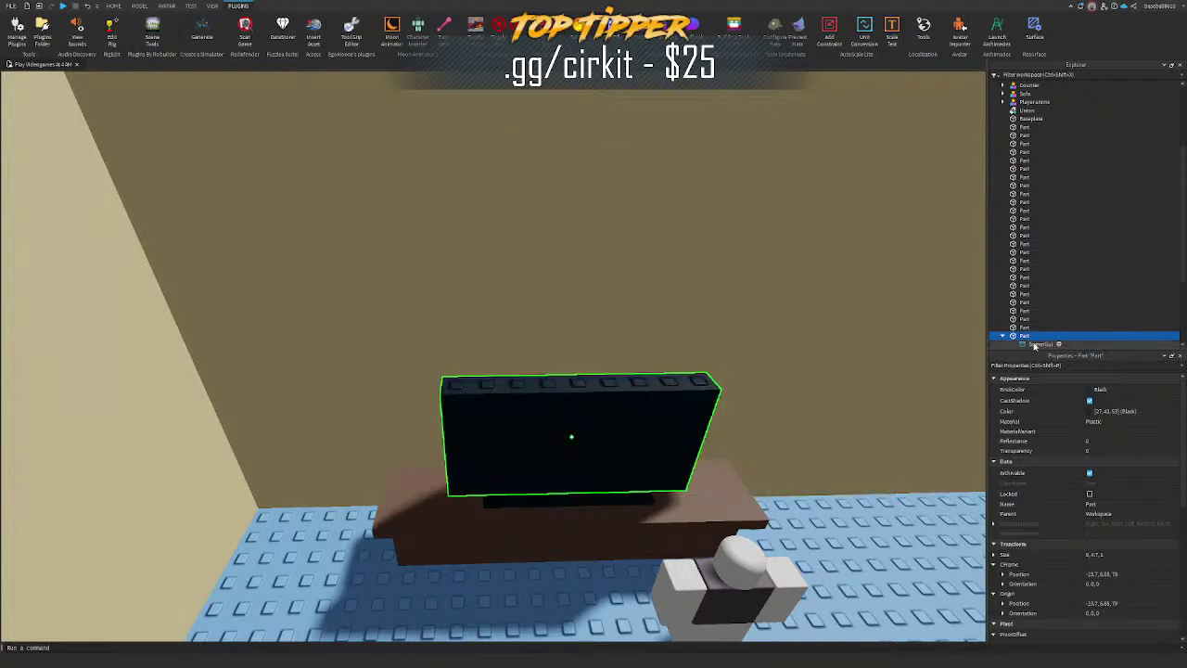
click(1035, 345)
key(Delete)
Step: Insert a SurfaceGui into the TV body and add a Frame inside it
click(1037, 337)
text(surf)
key(Return)
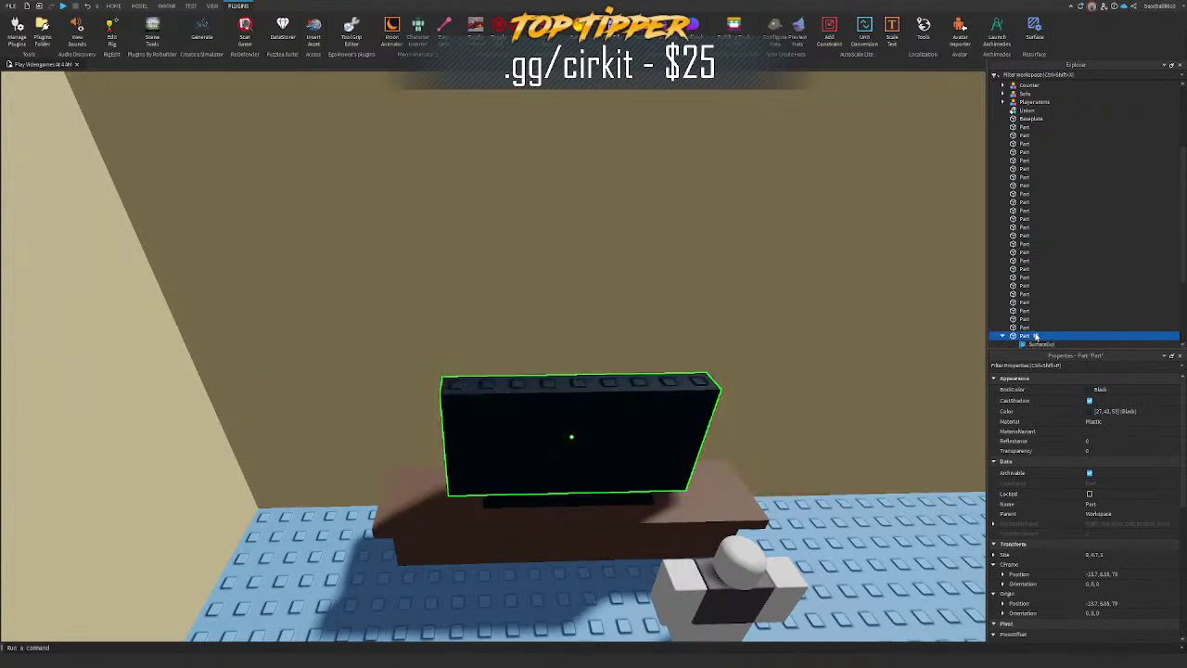
click(1031, 344)
scroll(1032, 322, down, 1)
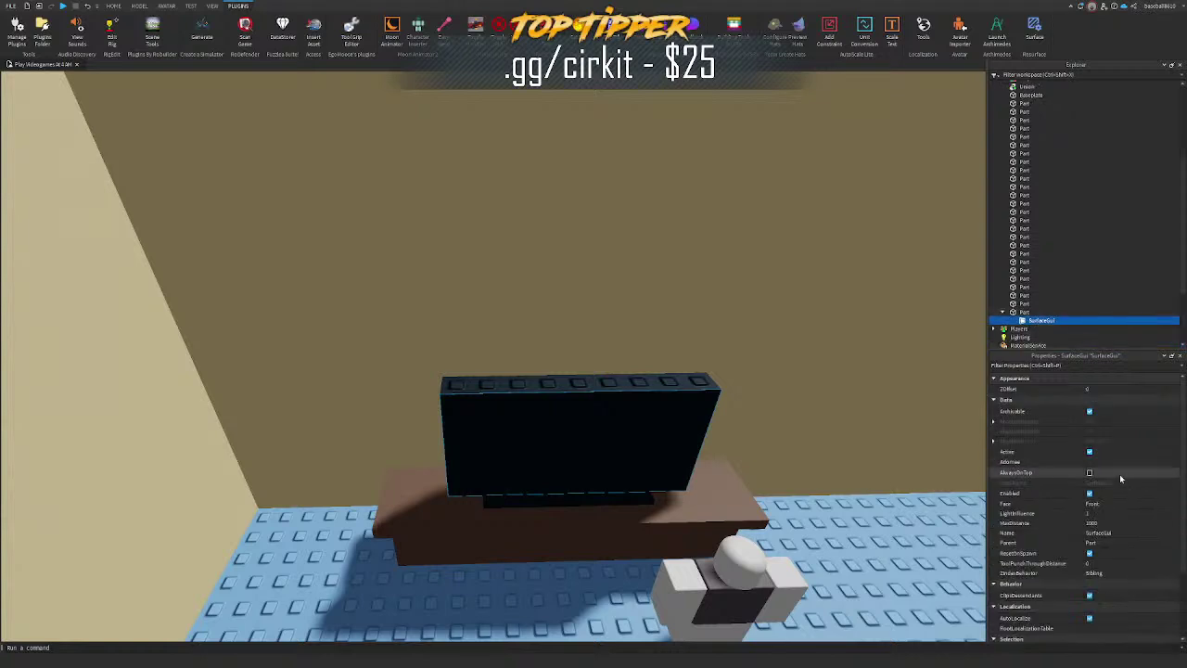
click(1061, 321)
text(fra)
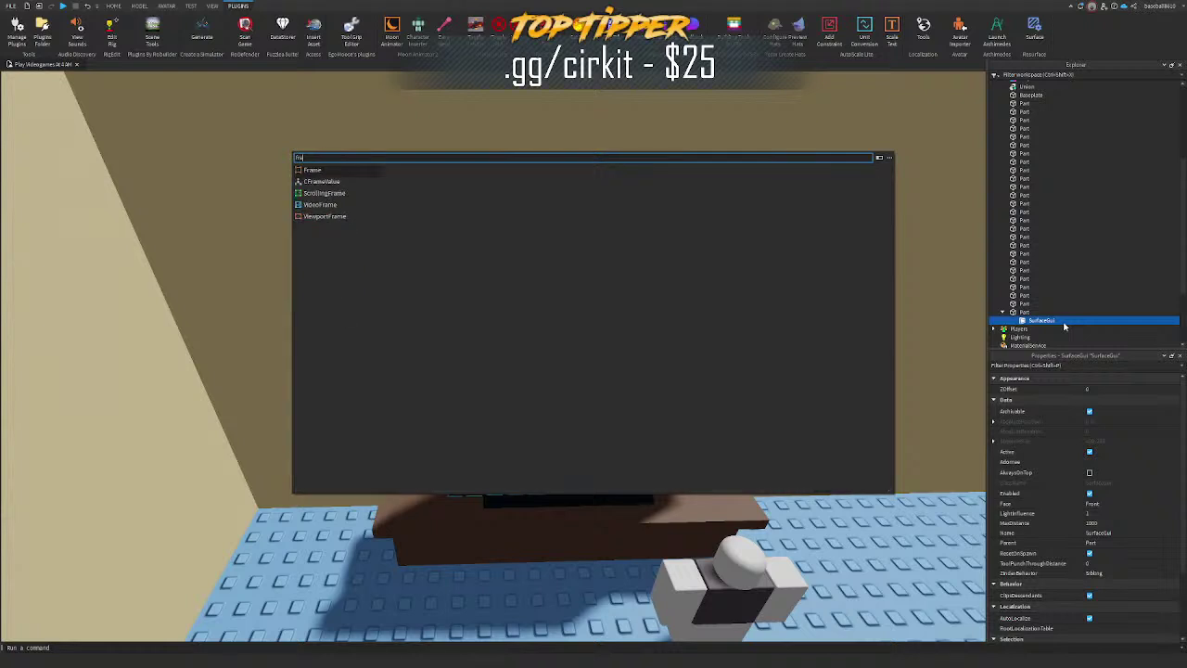
key(Return)
click(1059, 328)
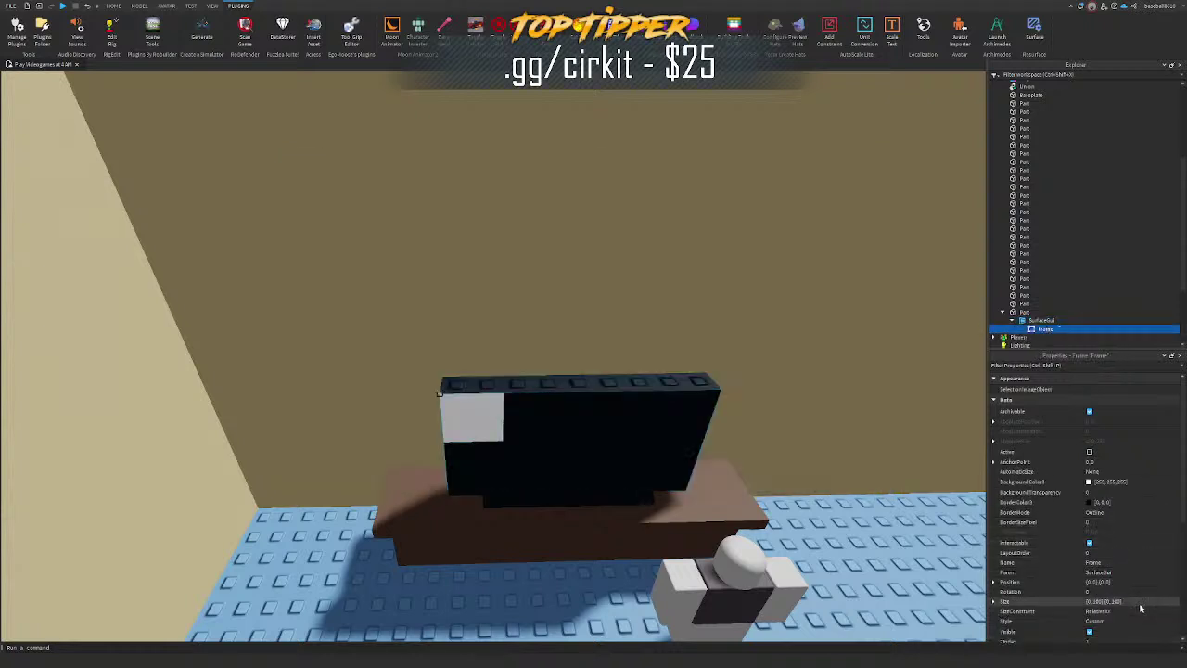
Step: Set the frame's size to scale 1 in both directions and centre it with anchor point and position at 0.5
click(1140, 606)
text(1)
key(Return)
click(1105, 465)
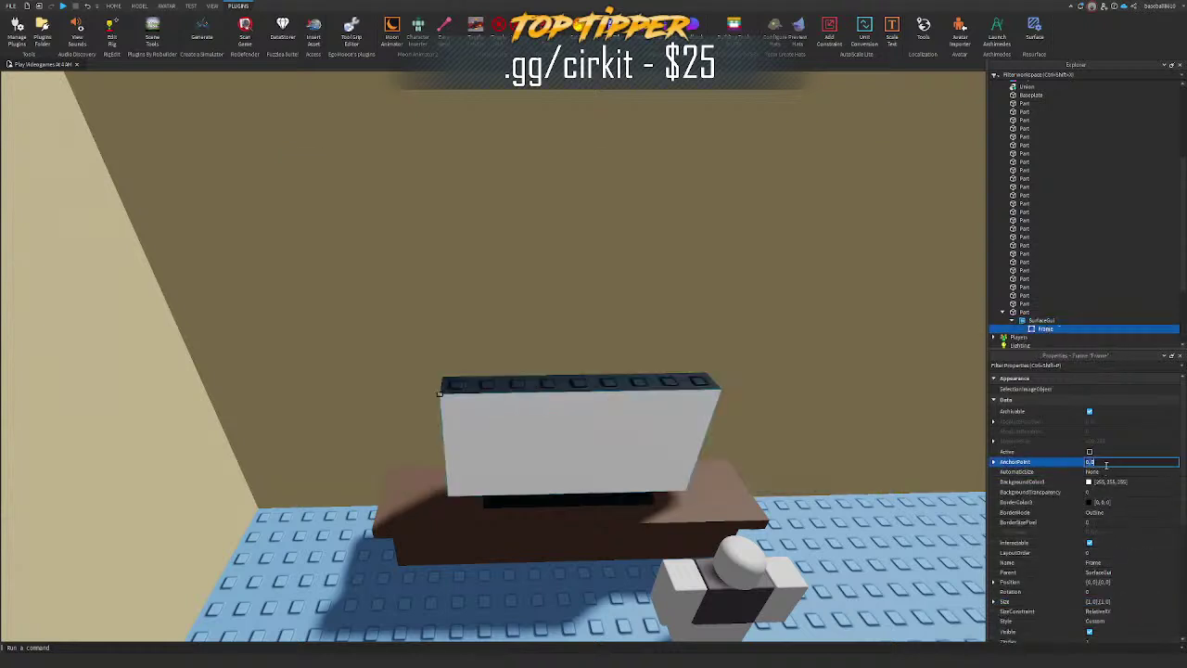
text(.5)
key(Return)
click(1111, 585)
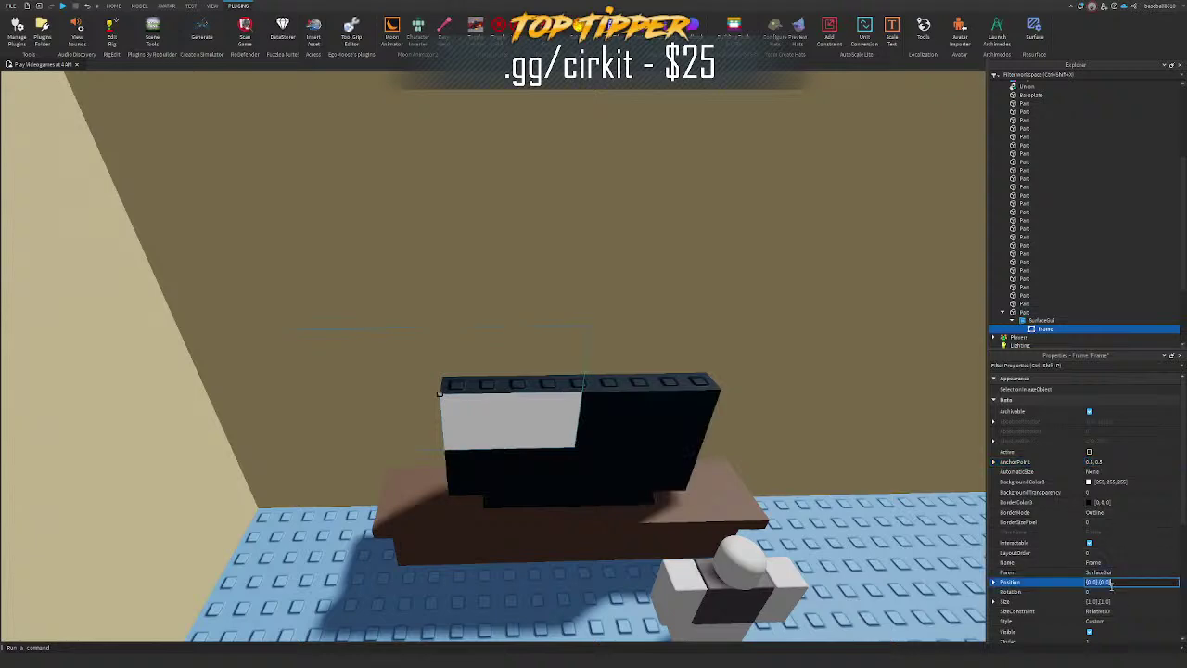
text(.5)
key(Return)
key(s)
right_drag(776, 461, 778, 463)
key(q)
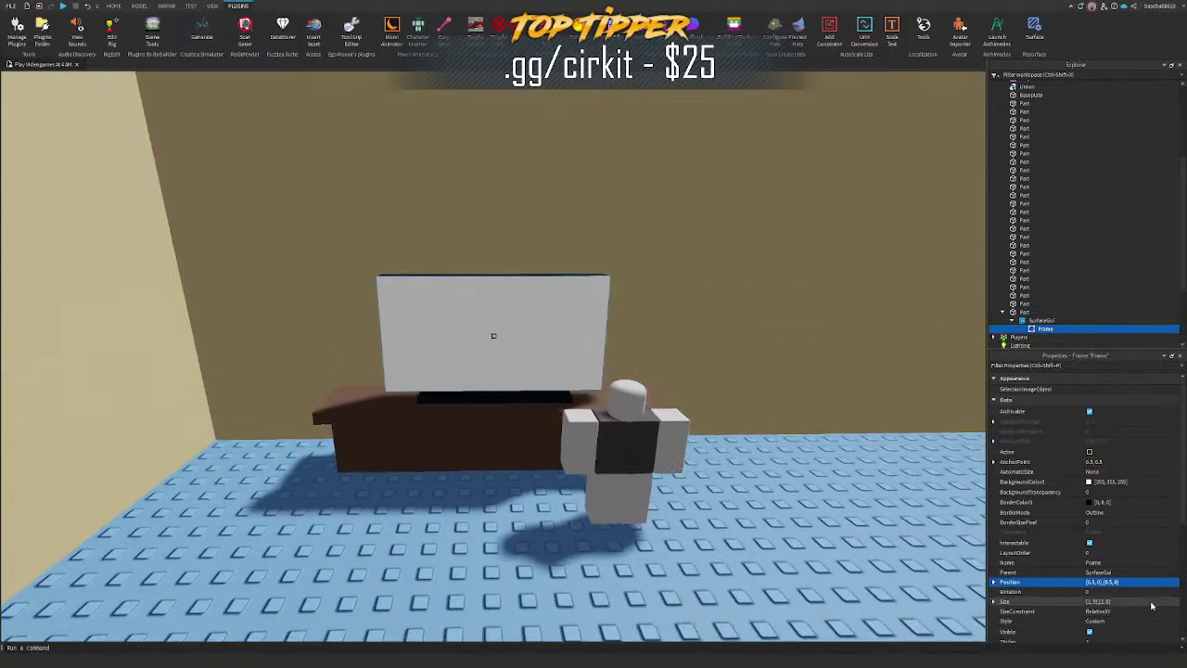
Step: Shrink the frame to 0.85 scale in height and slightly more in width, leaving a thin bezel around the screen
click(1151, 595)
click(1153, 601)
text(.)
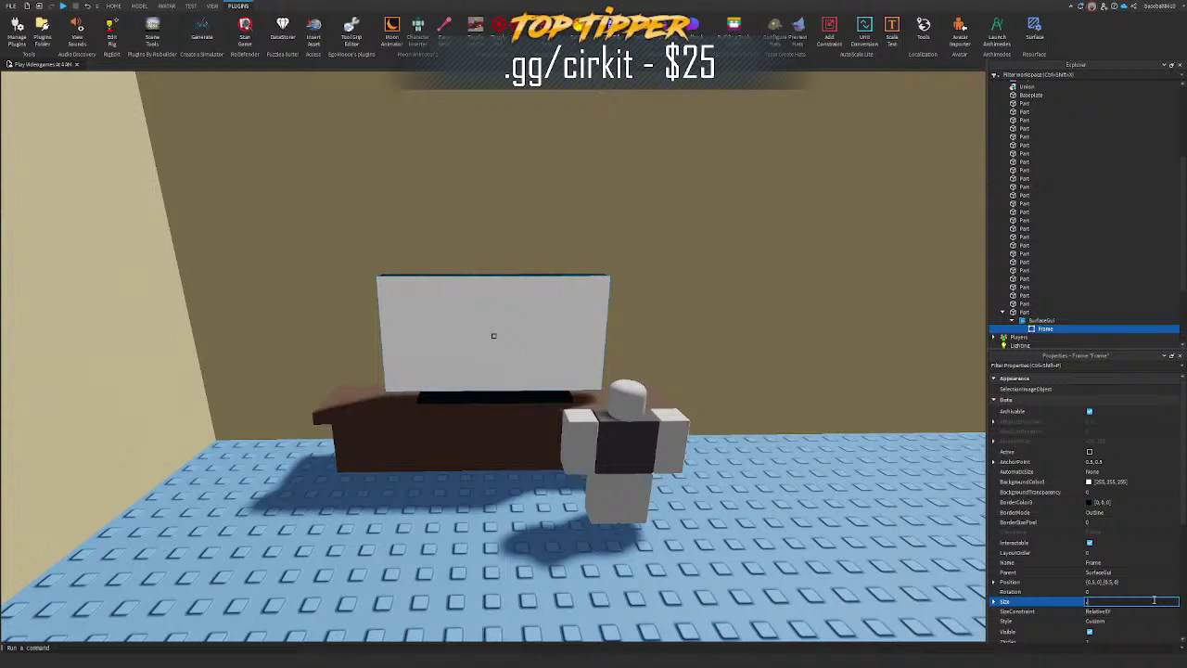
text(8)
key(Return)
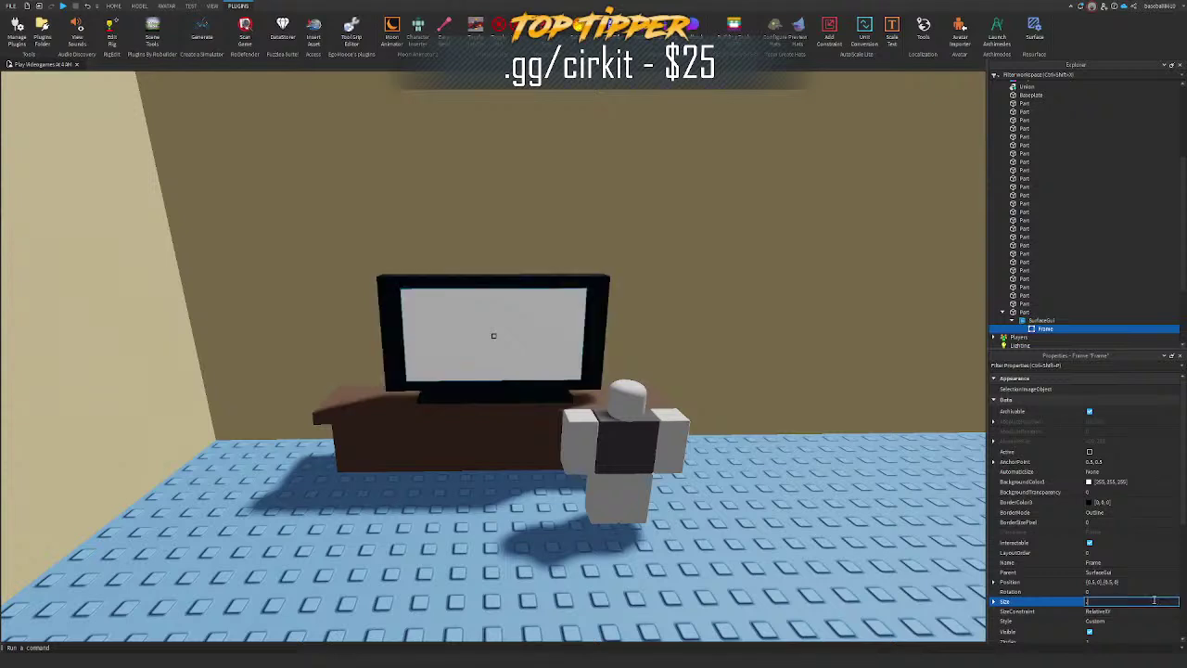
key(Return)
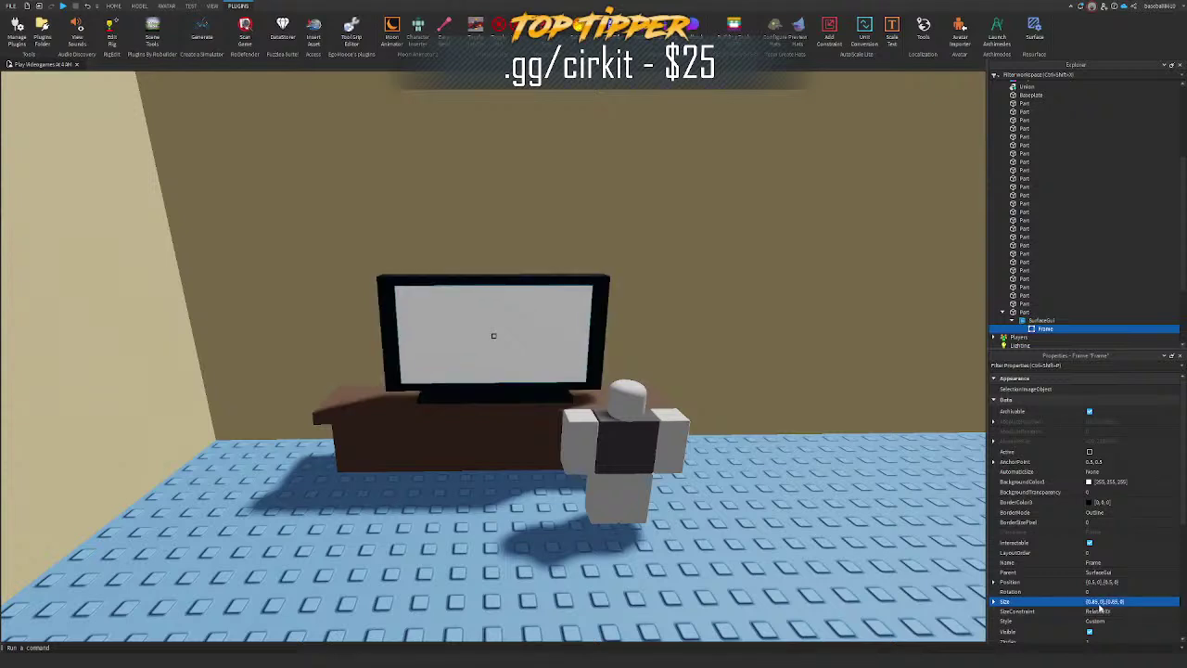
Step: Set the frame's background transparency to 1
click(1062, 322)
click(1059, 329)
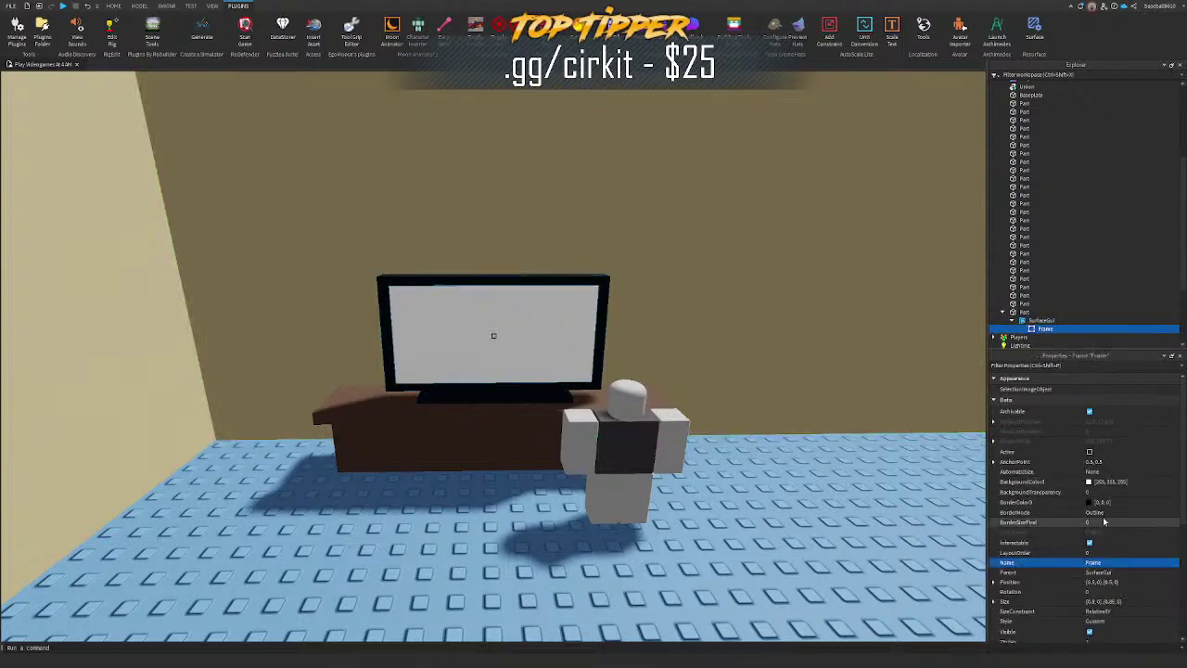
click(1101, 492)
text(1)
Step: Insert the "Little drive" video from the Toolbox's video assets into the TV's frame
click(113, 5)
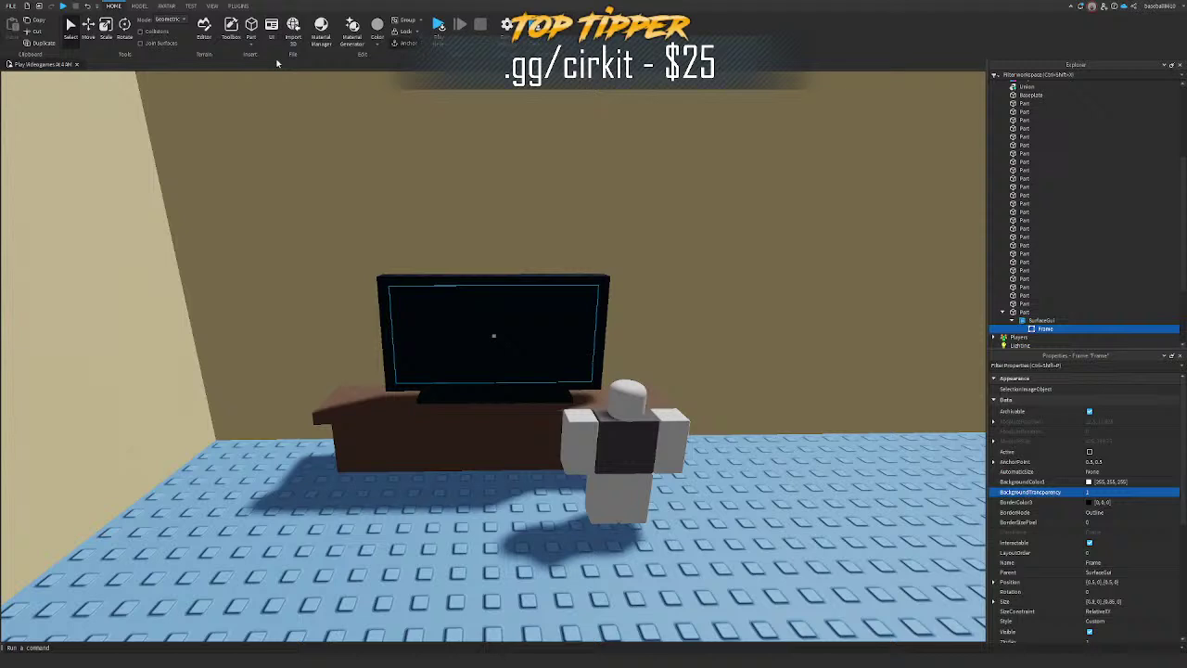
click(234, 28)
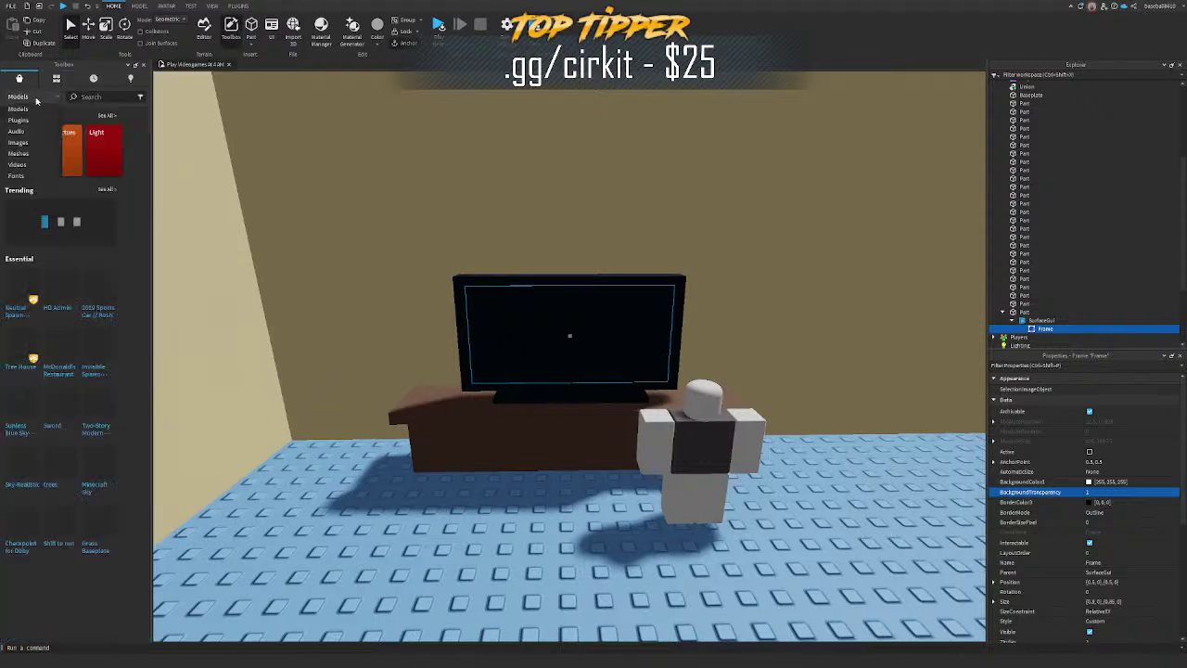
click(35, 165)
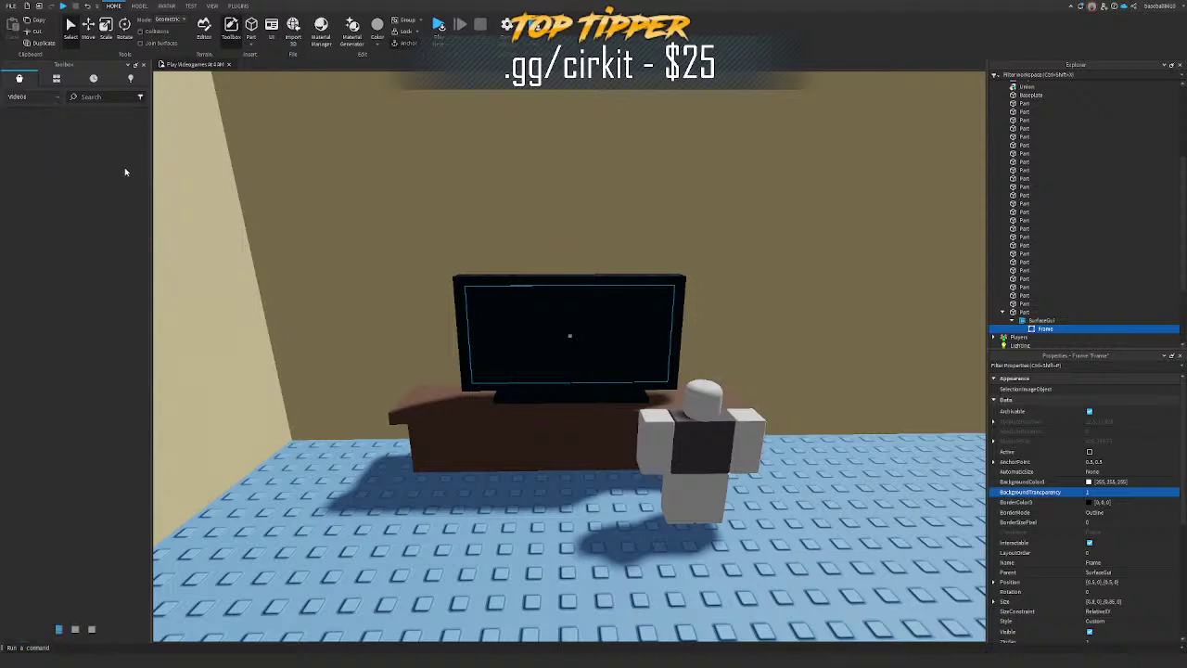
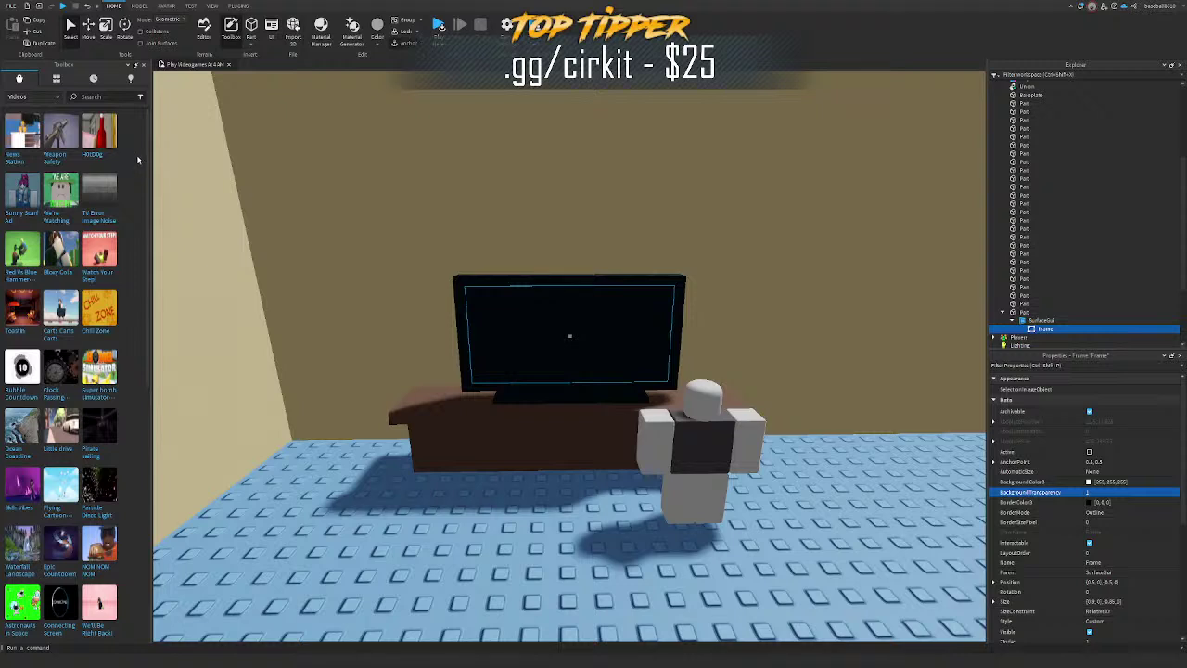
click(91, 462)
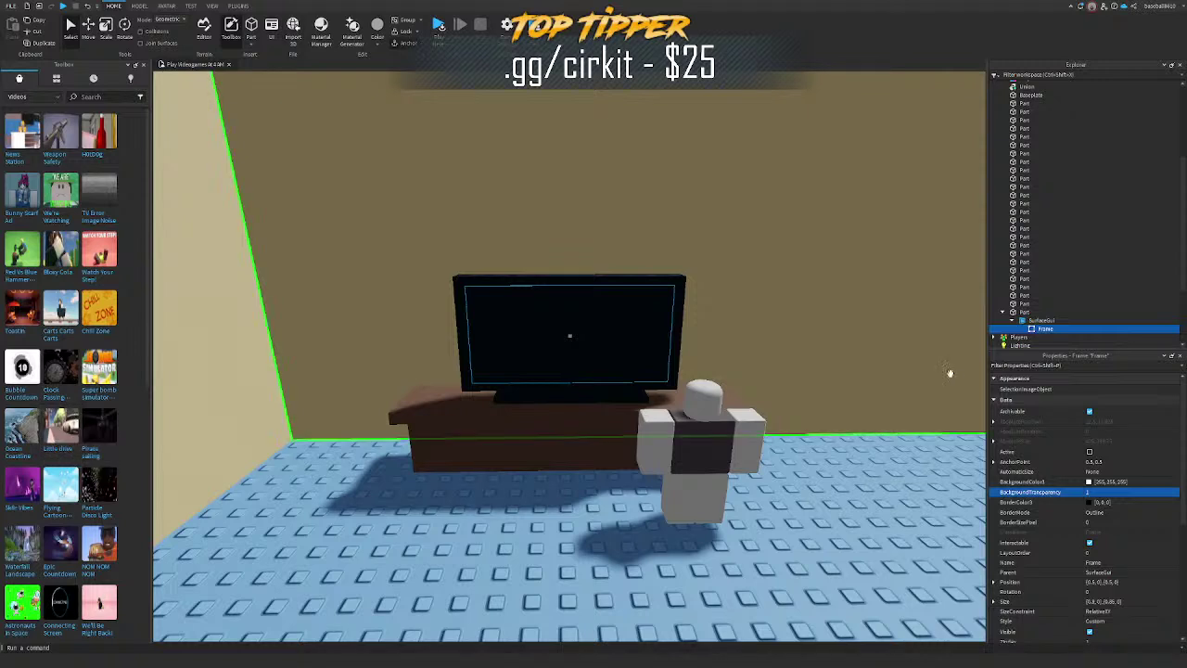
click(60, 435)
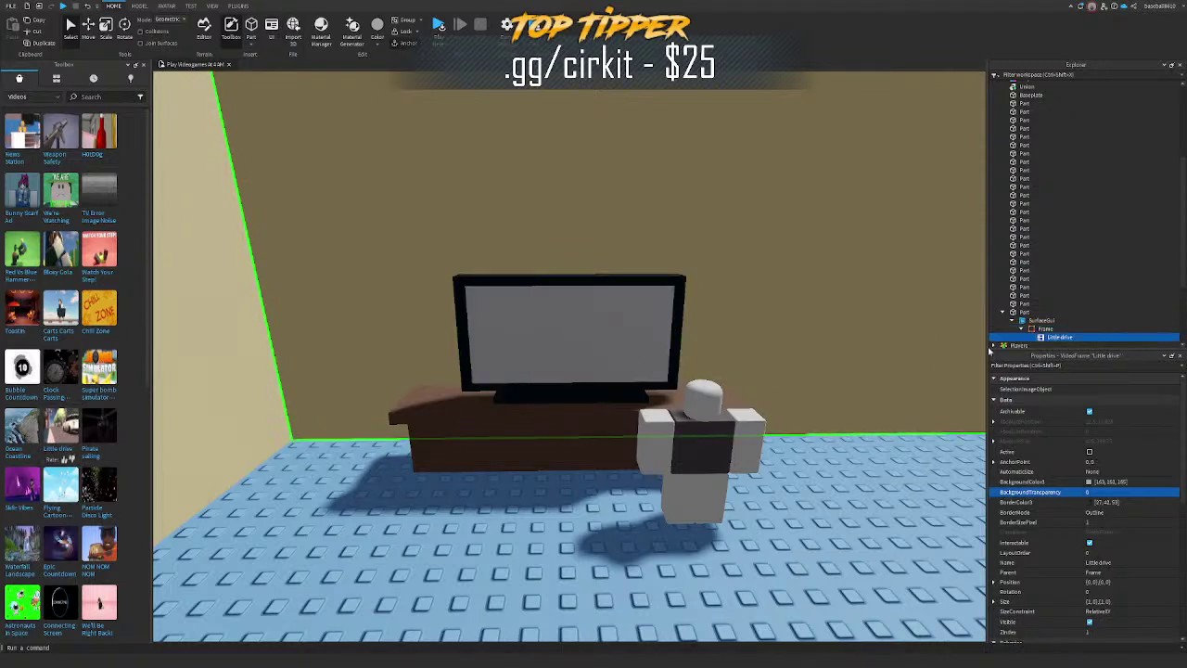
Step: Turn on Playing and Looped for the "Little drive" video frame on the TV screen
scroll(1123, 486, down, 5)
scroll(1123, 485, down, 4)
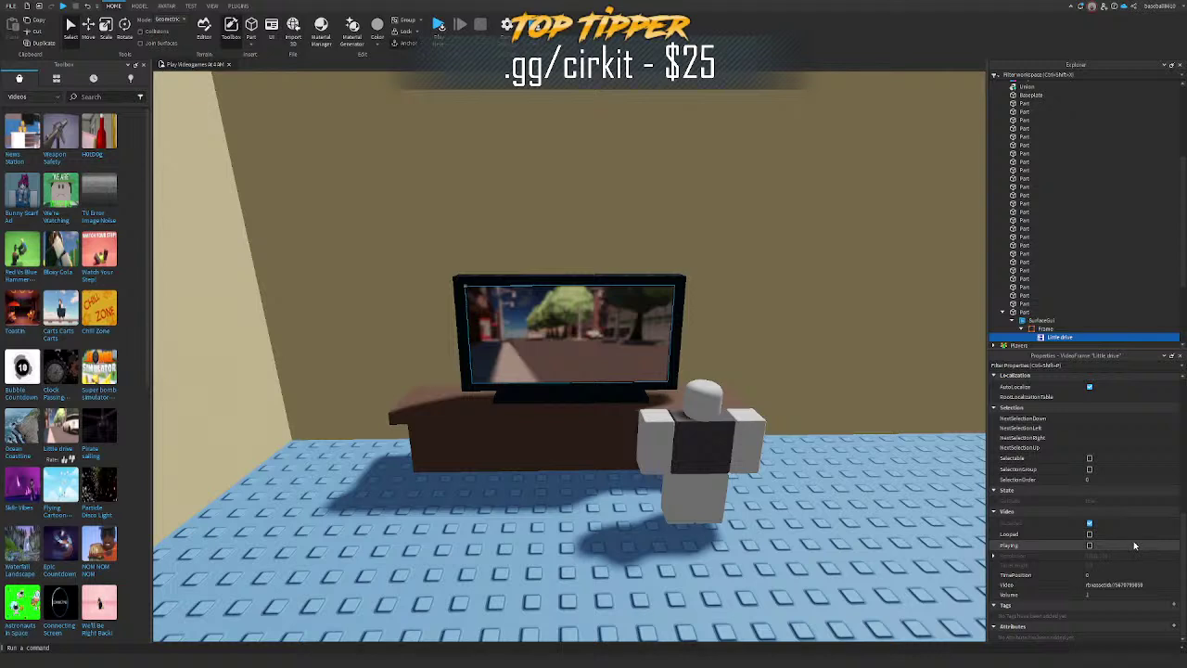
click(1133, 543)
click(1129, 534)
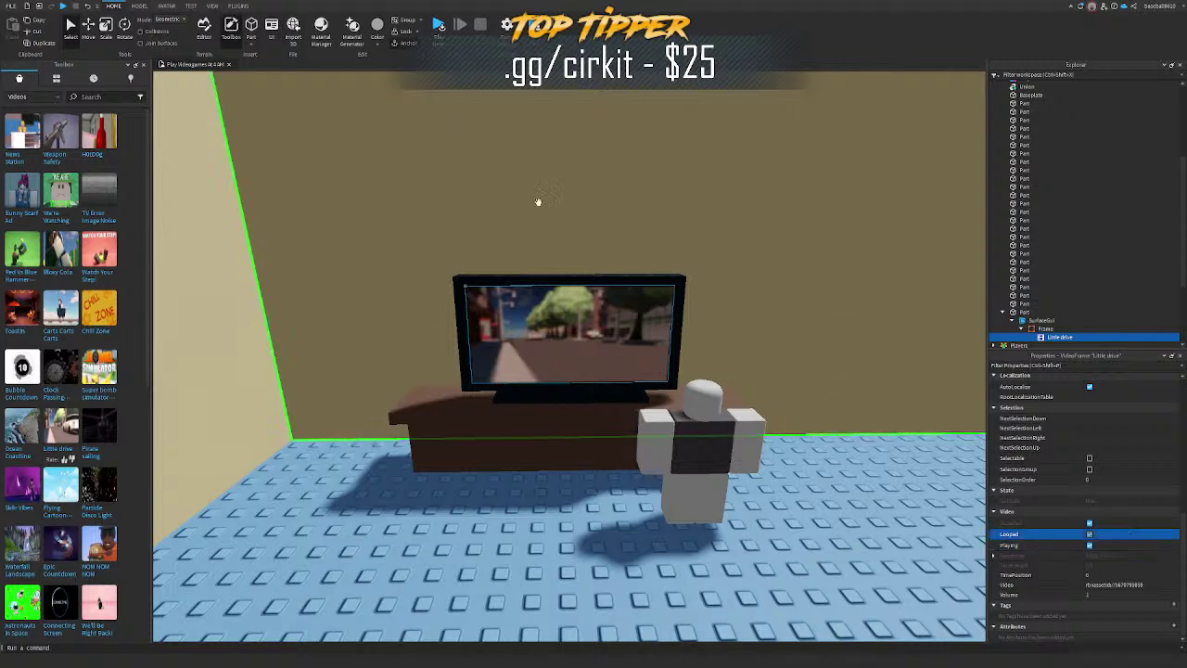
Step: Group the TV screen and its foot into one model and name it TV
click(596, 325)
ctrl+click(601, 392)
ctrl+click(604, 397)
key(ctrl+g)
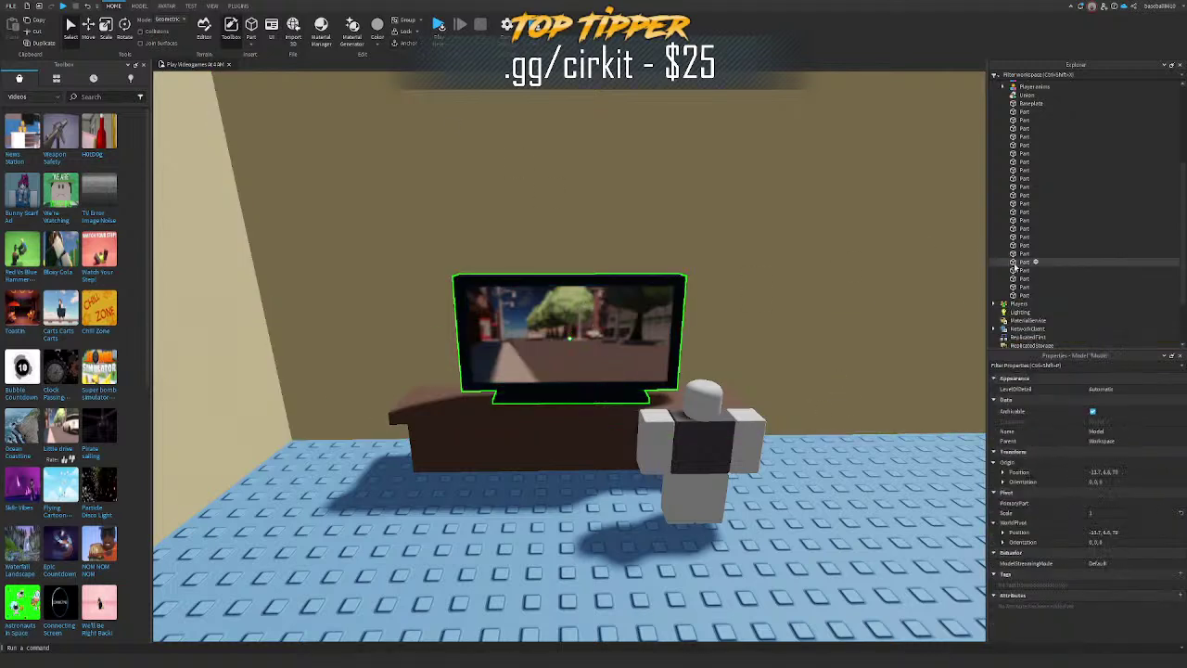
scroll(1057, 255, up, 6)
text(T)
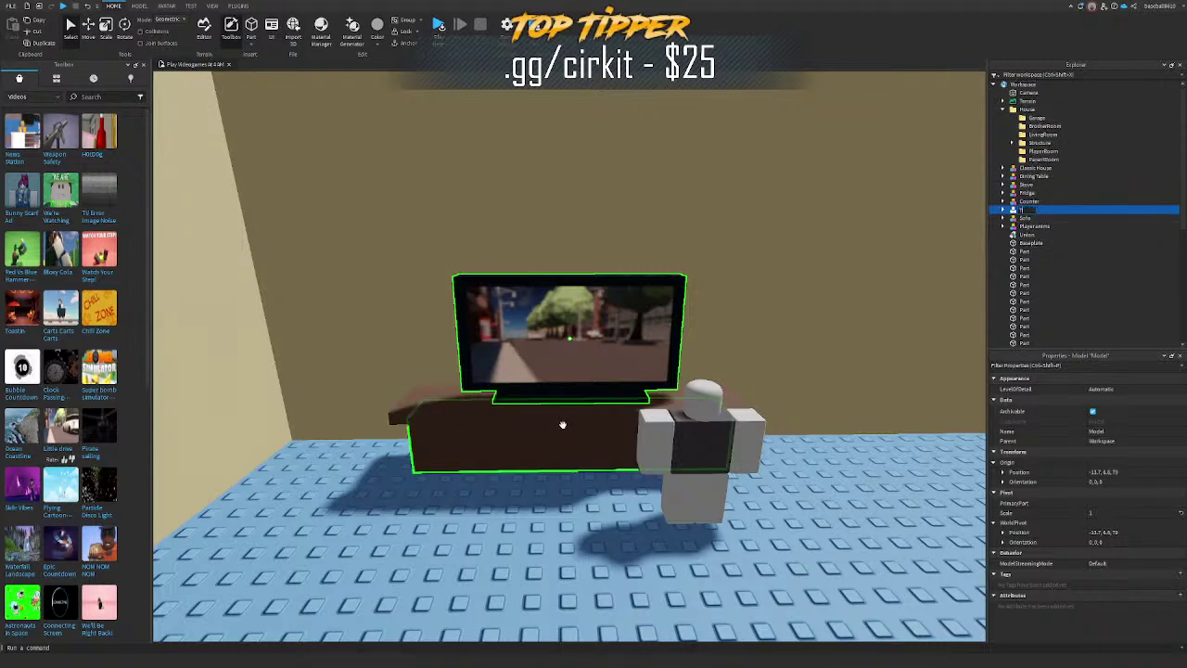
text(V)
Step: Group the two brown cabinet parts under the TV into a model named TV Stand
click(563, 421)
ctrl+click(567, 433)
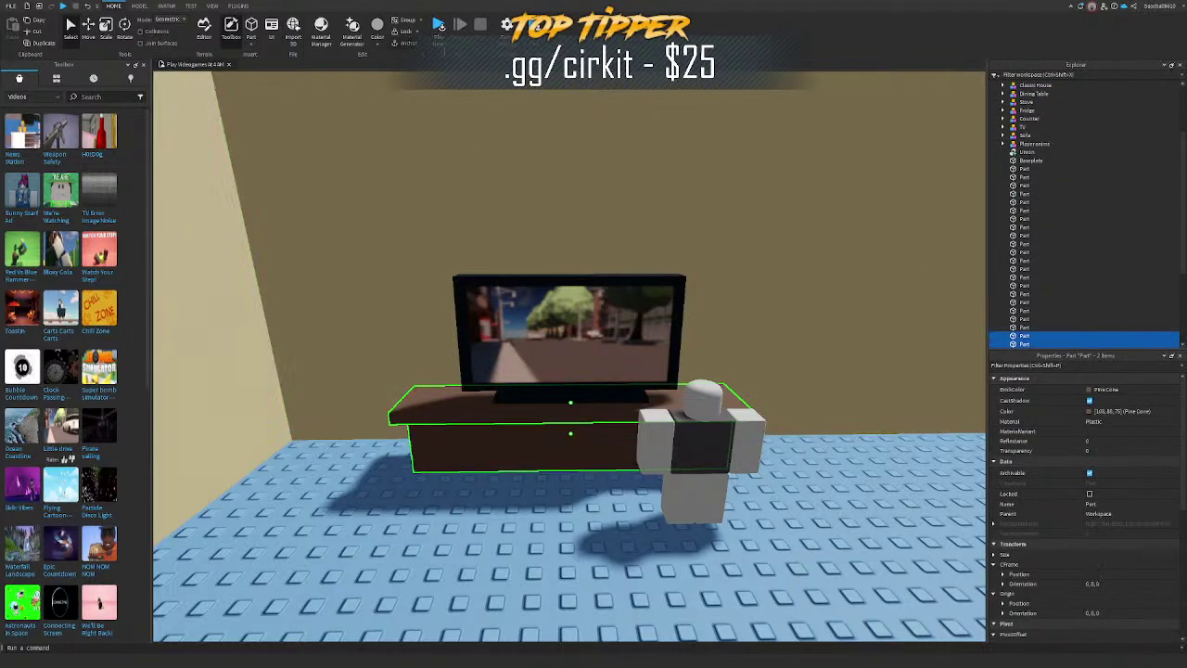
key(ctrl+g)
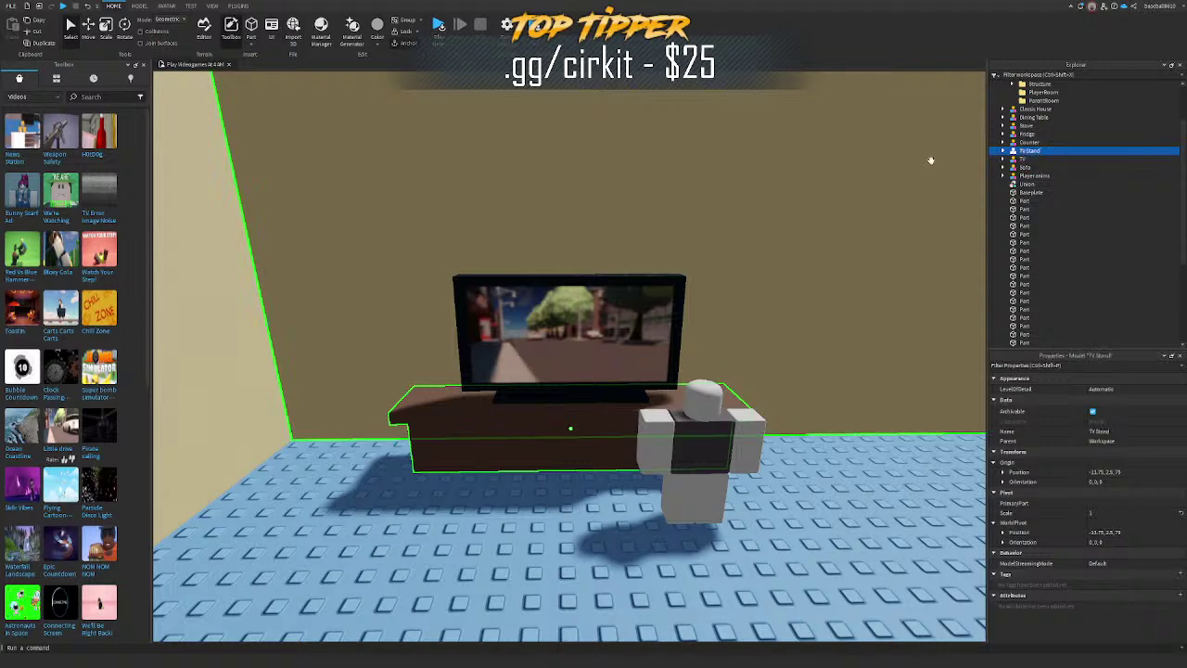
Step: Play-test the game to examine the video on the TV, walking up to it, and stop the test
click(599, 358)
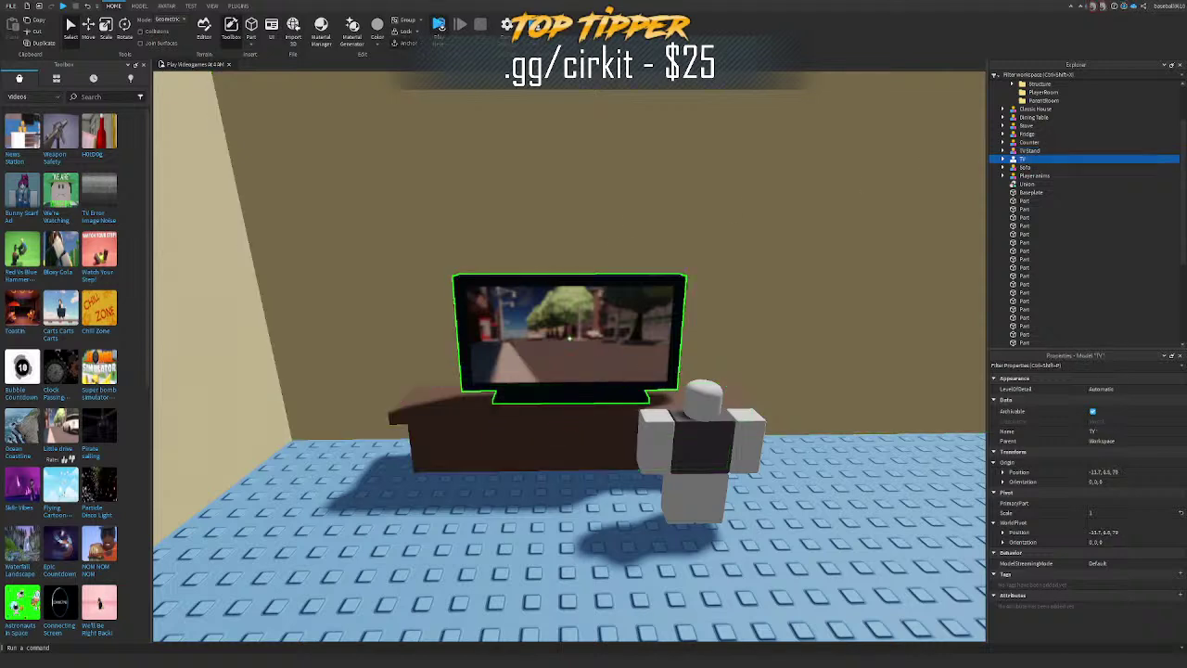
click(438, 25)
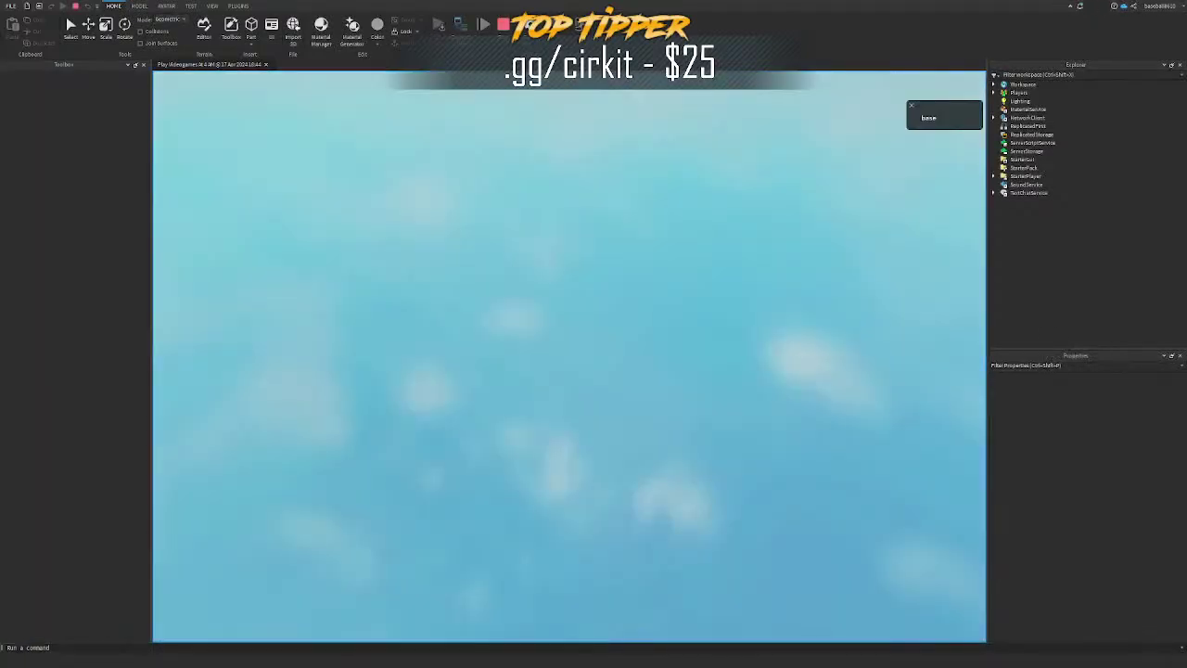
key(w)
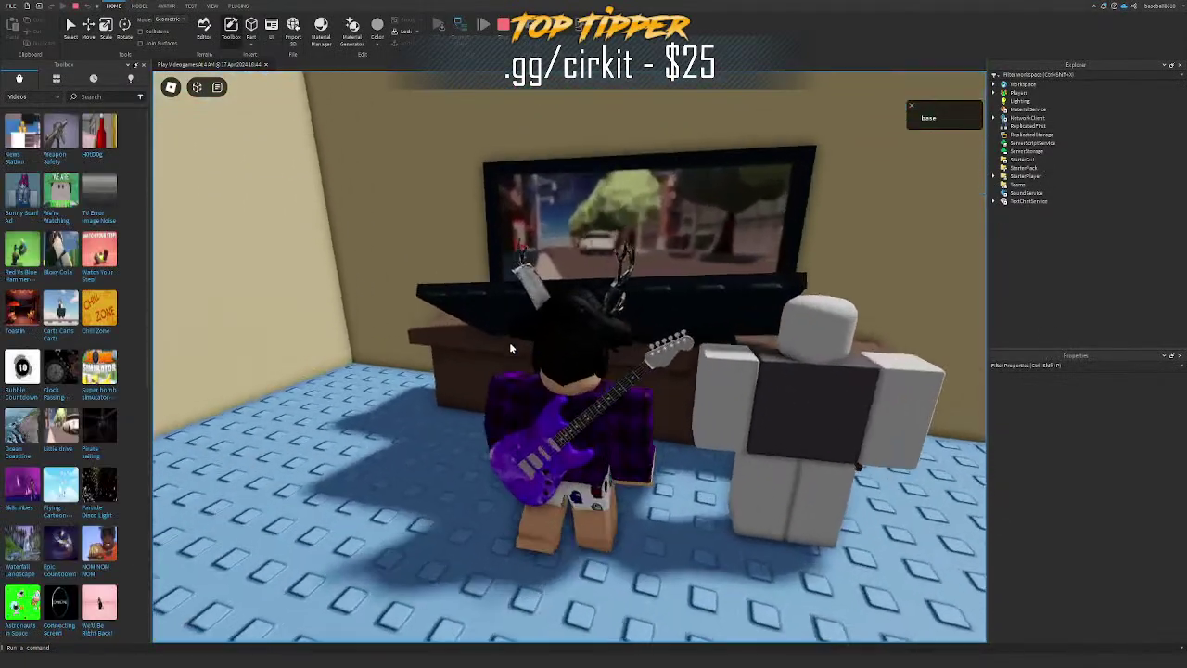
right_drag(510, 347, 510, 347)
key(d)
click(504, 25)
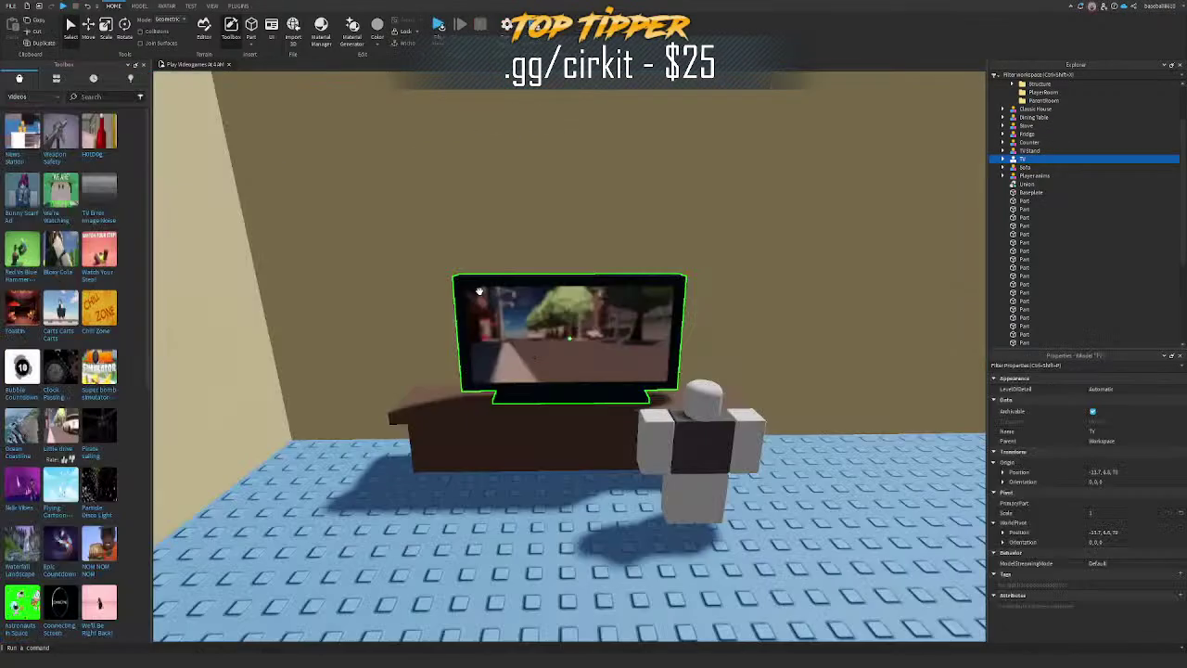
Step: Shift the TV aside to pick the stray black part behind it, undo the shift, and delete that part
drag(622, 344, 898, 341)
click(652, 337)
key(ctrl+z)
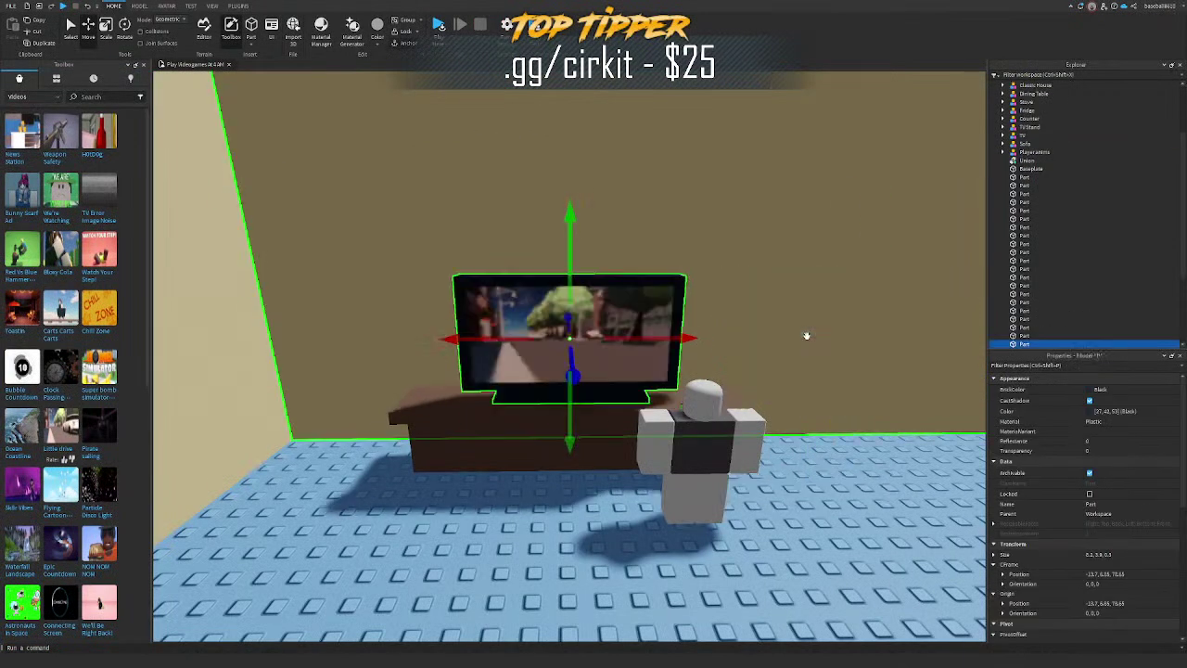
click(1023, 344)
key(Delete)
Step: Switch the Toolbox category to Models and close the Toolbox
right_drag(824, 344, 824, 344)
key(s)
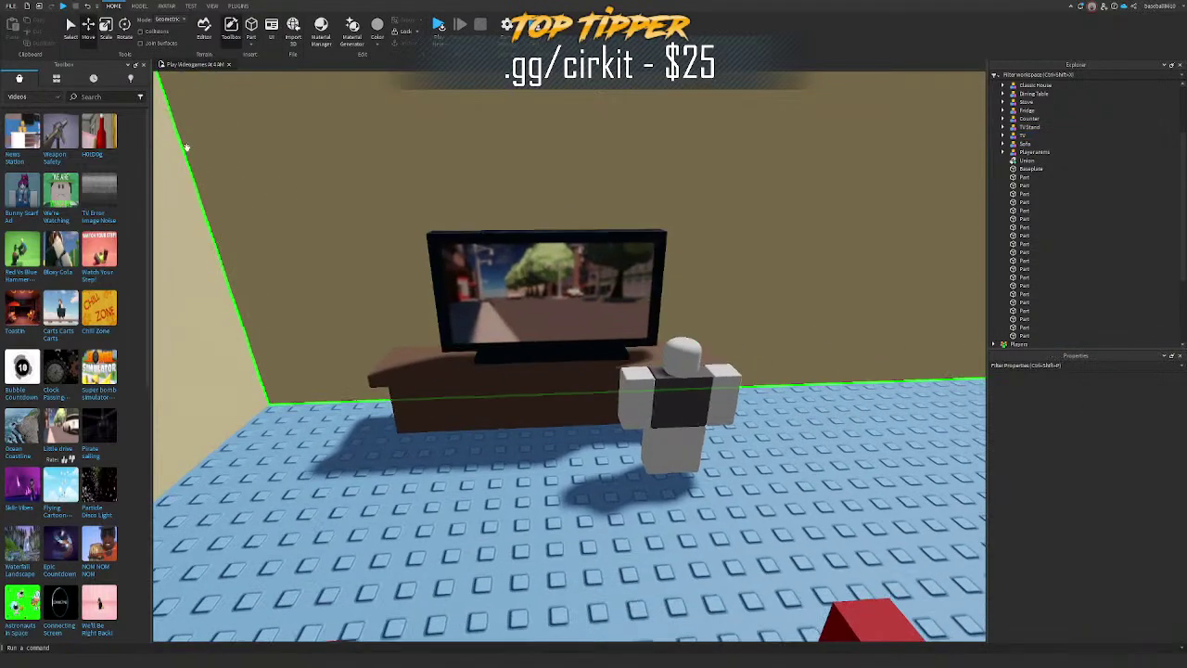
click(50, 98)
click(37, 109)
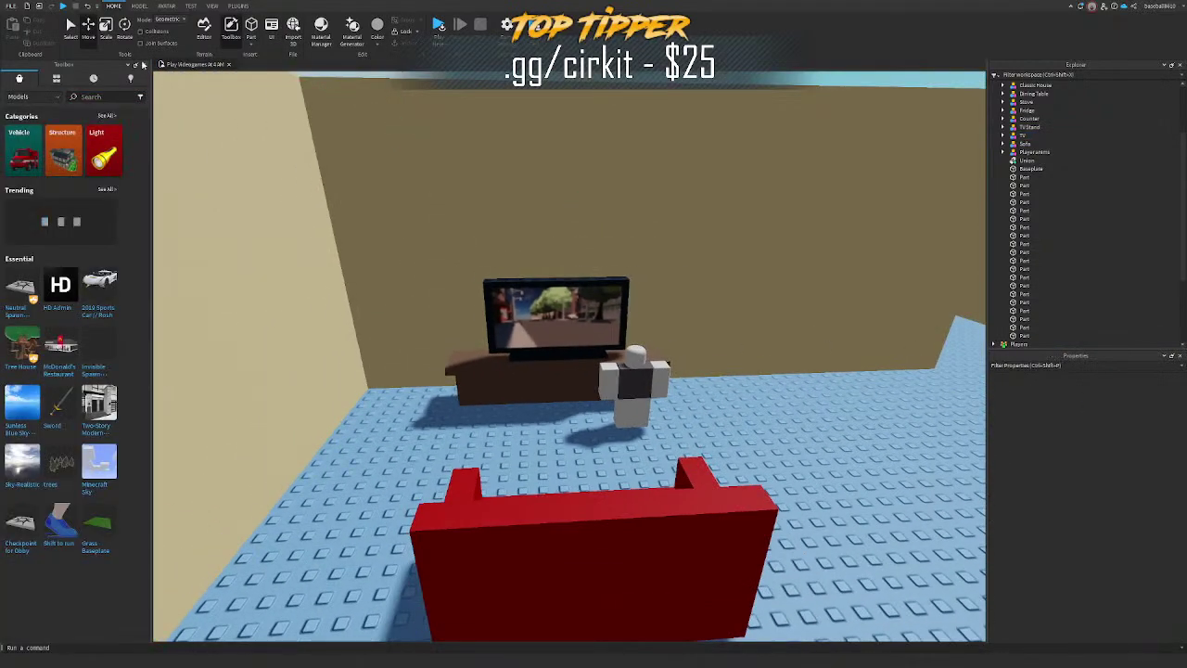
click(144, 65)
Step: Move the red sofa slightly closer to the TV
key(s)
right_drag(416, 149, 416, 151)
key(s)
key(w)
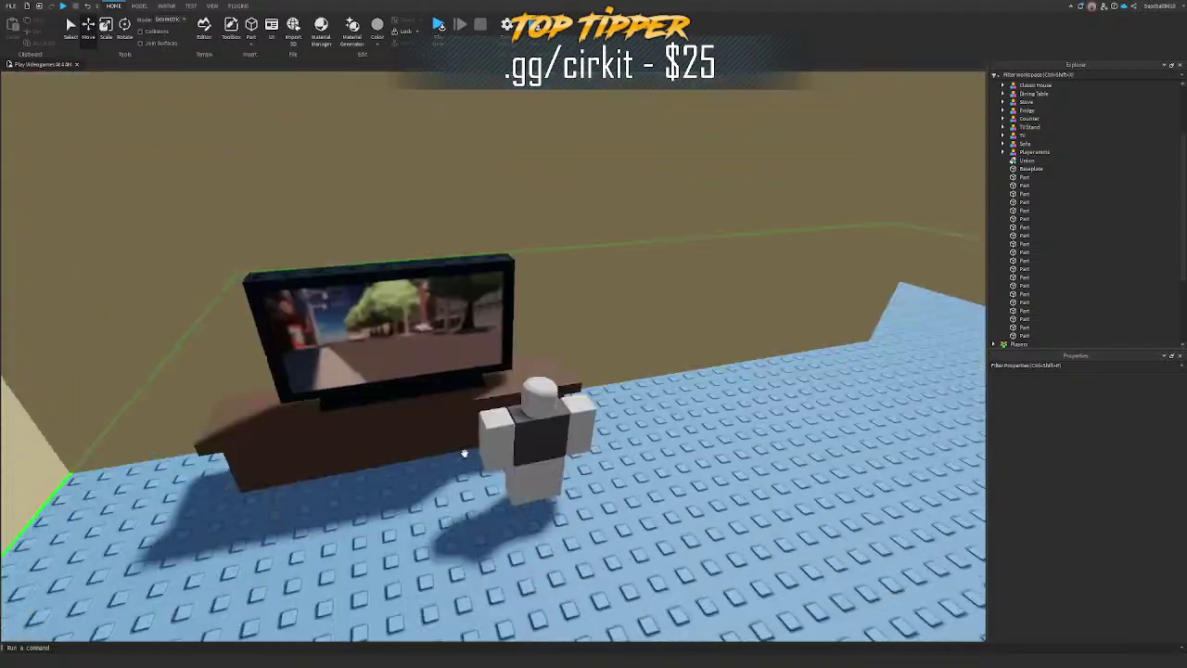
right_drag(482, 401, 482, 400)
drag(482, 401, 670, 418)
right_drag(671, 418, 670, 418)
key(w)
click(599, 421)
drag(608, 414, 586, 406)
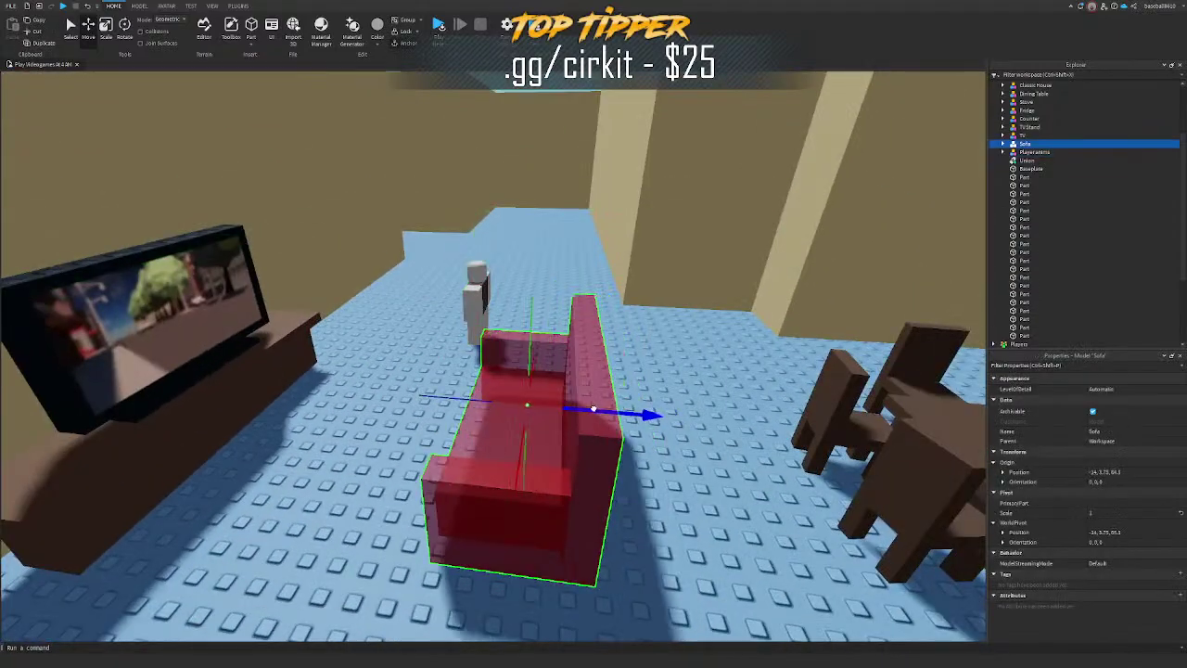
Step: Adjust the position of the TV together with its stand in front of the sofa
key(w)
right_drag(586, 406, 586, 406)
click(516, 362)
right_drag(516, 362, 517, 362)
shift+click(559, 302)
drag(526, 321, 576, 323)
alt+click(478, 447)
Step: Duplicate the white countertop slab in the kitchen and shorten the copy from the fridge end
key(q)
key(a)
key(e)
key(s)
click(588, 188)
right_drag(576, 323, 590, 193)
key(a)
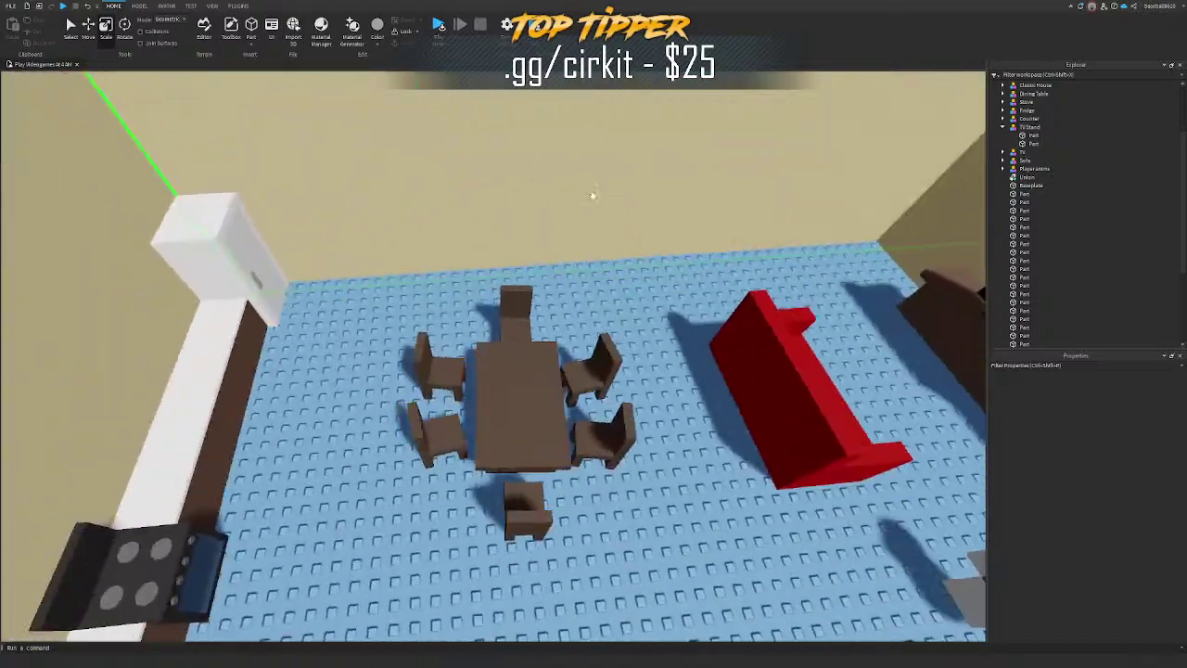
key(s)
key(d)
right_drag(534, 310, 535, 308)
key(w)
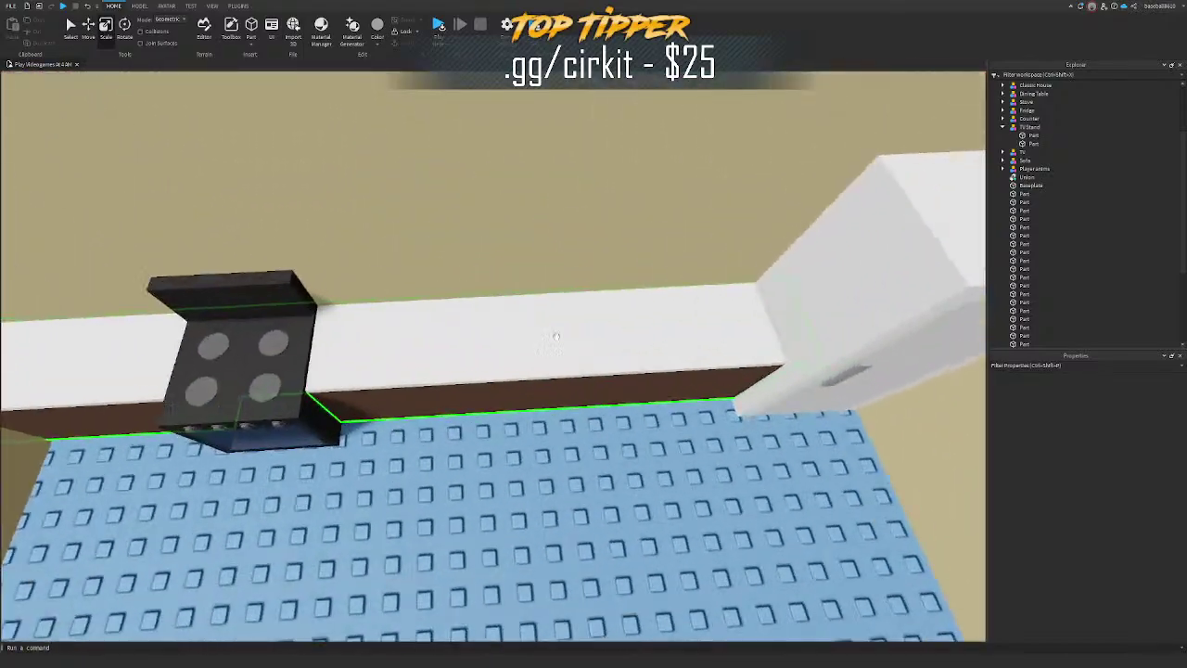
alt+click(558, 335)
key(d)
key(ctrl+d)
drag(772, 317, 641, 320)
Step: Shorten the slab copy from the stove end to a sink-sized section, and narrow its depth evenly on both sides
right_drag(525, 279, 525, 278)
key(a)
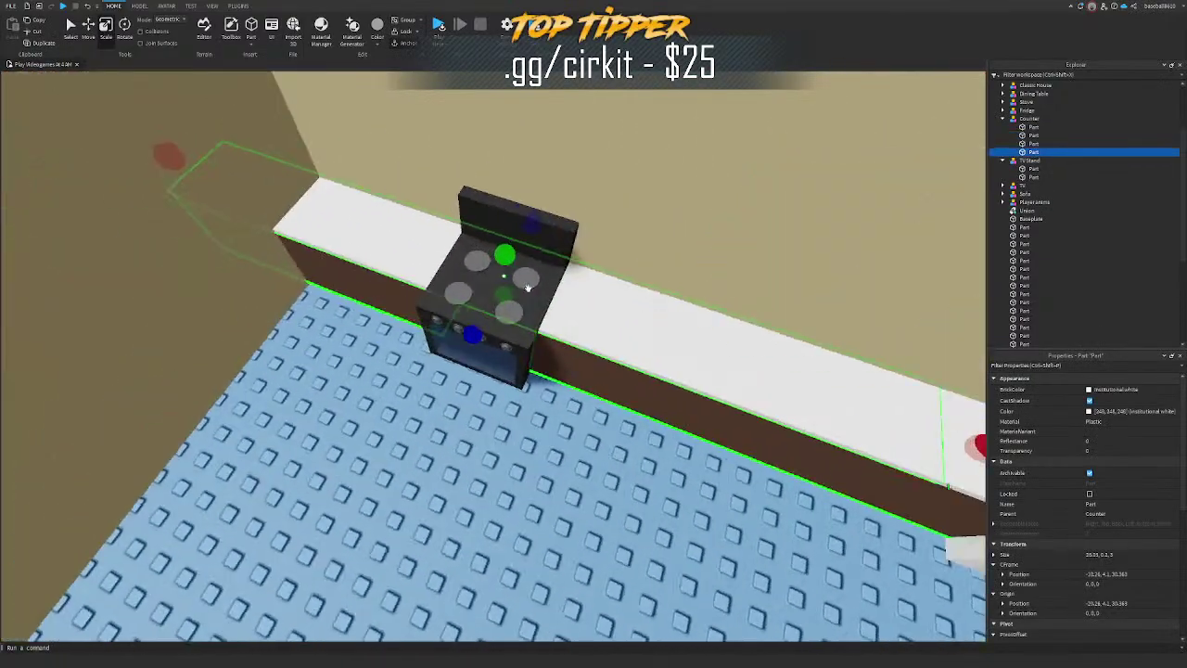
key(d)
drag(196, 158, 357, 323)
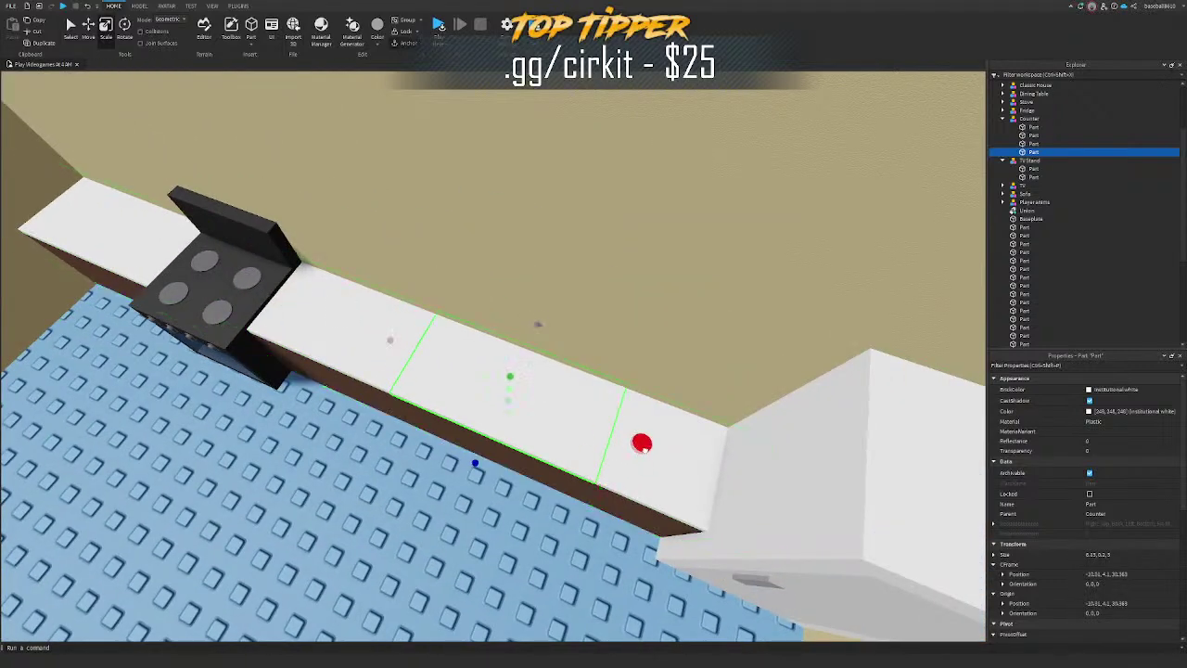
drag(421, 353, 386, 336)
key(f)
right_drag(636, 303, 636, 302)
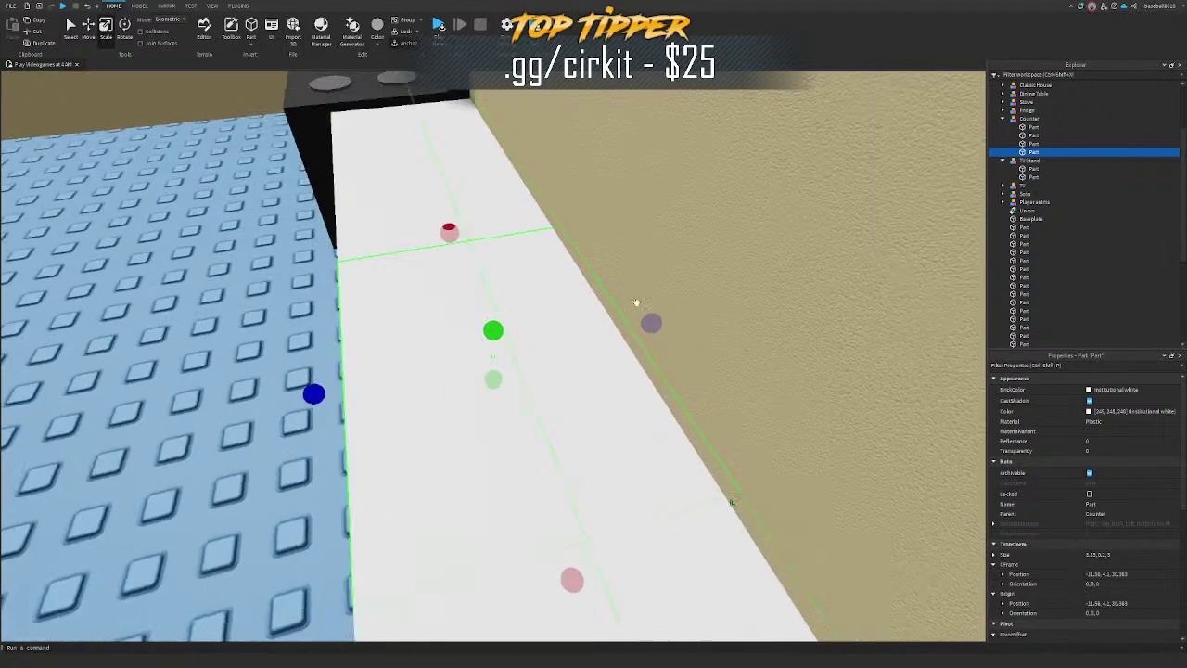
ctrl+drag(612, 328, 609, 330)
right_drag(609, 330, 612, 337)
Step: Duplicate the narrowed slab and thicken the copy evenly up and down into a block through the countertop
key(ctrl+d)
ctrl+drag(545, 307, 549, 349)
key(e)
Step: Try to cut the white countertop with a duplicated, negated copy of the block
click(139, 5)
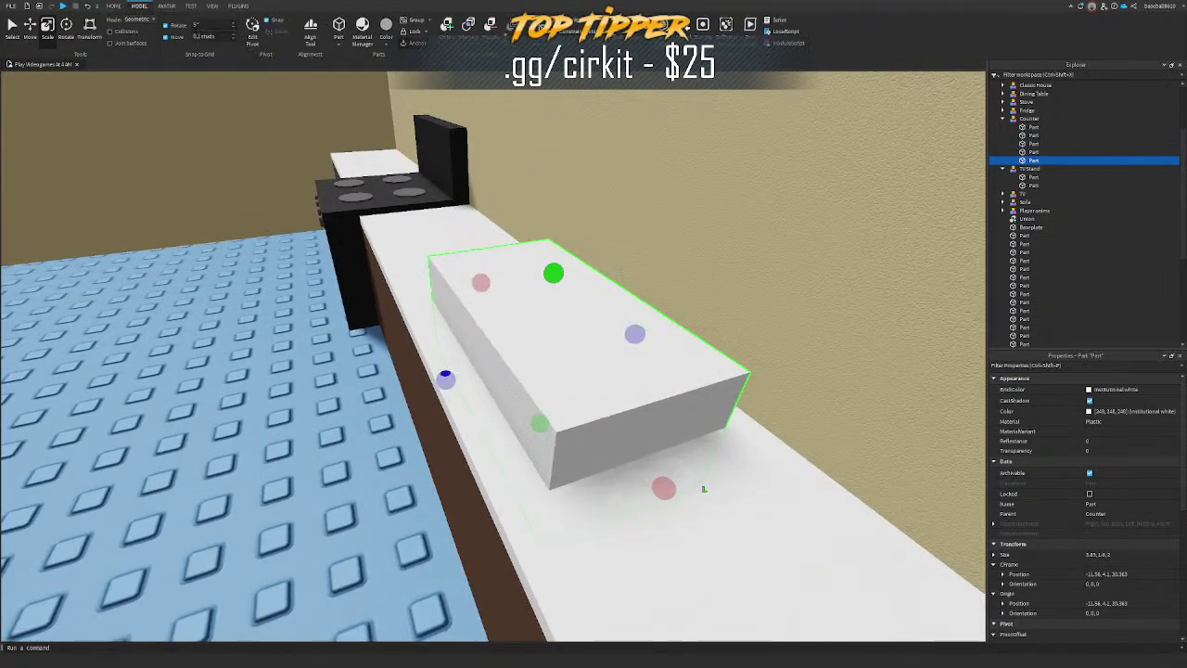
key(ctrl+d)
click(489, 26)
alt+click(406, 247)
click(447, 25)
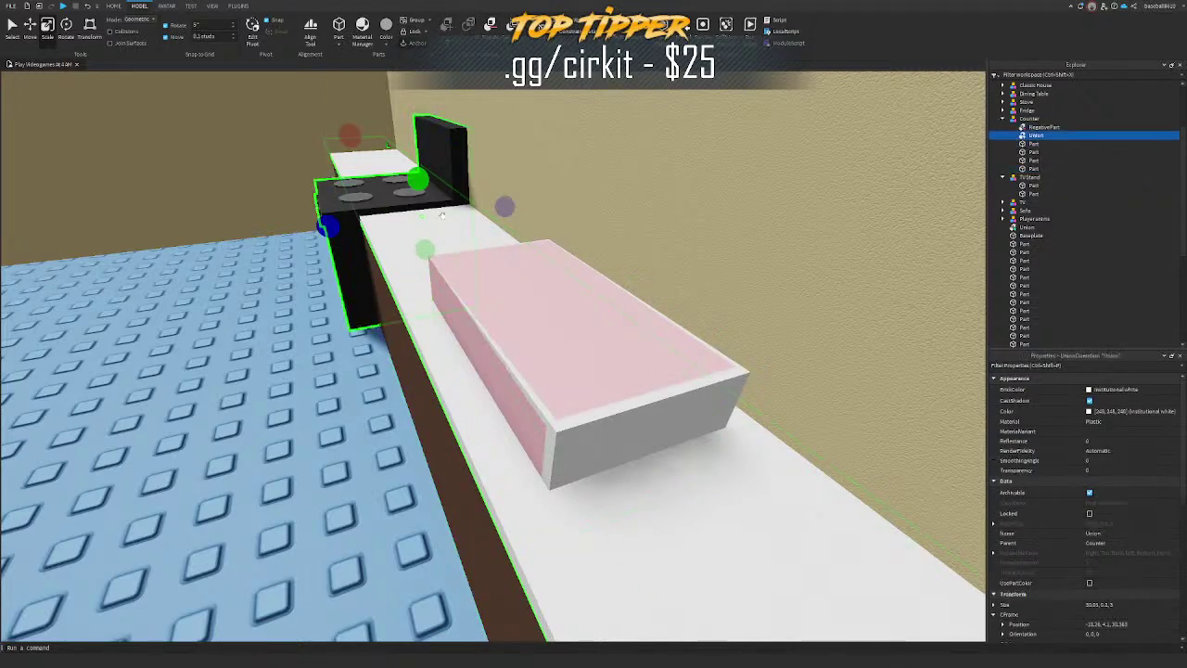
Step: Try to cut the brown counter base by uniting it with the block
alt+click(407, 349)
alt+shift+click(612, 441)
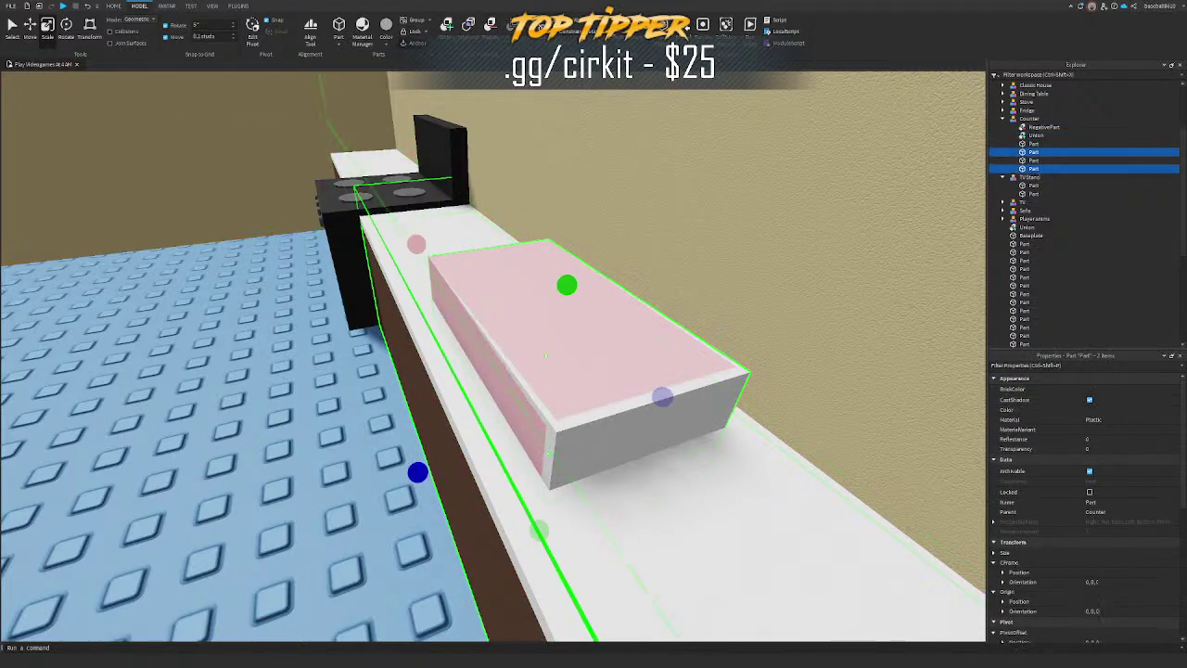
click(446, 24)
click(526, 334)
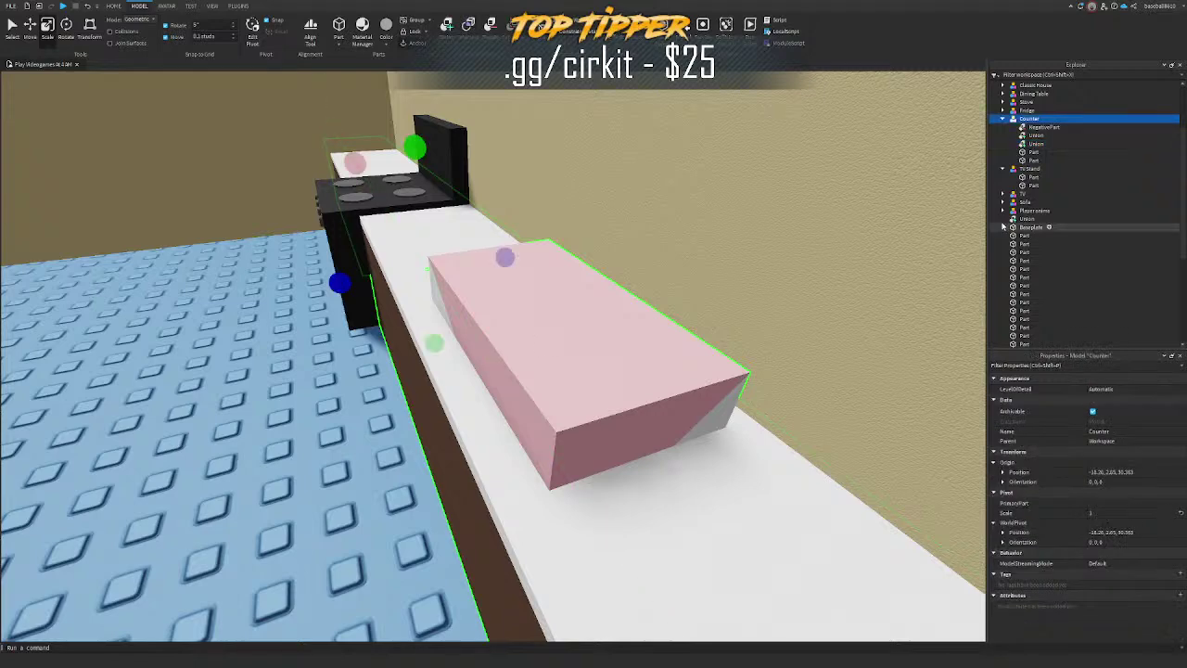
Step: Pull the remaining negative part and the brown base union apart to inspect the attempted cuts
click(1063, 126)
key(ctrl+2)
drag(577, 345, 705, 314)
alt+click(556, 275)
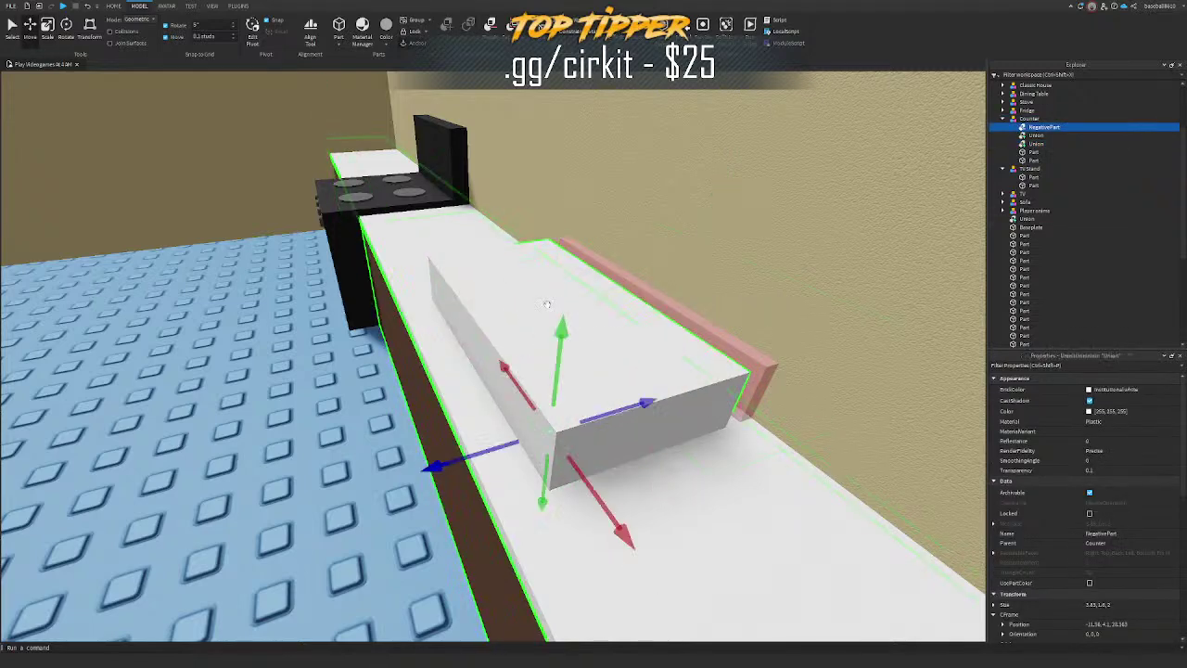
click(634, 348)
alt+click(634, 376)
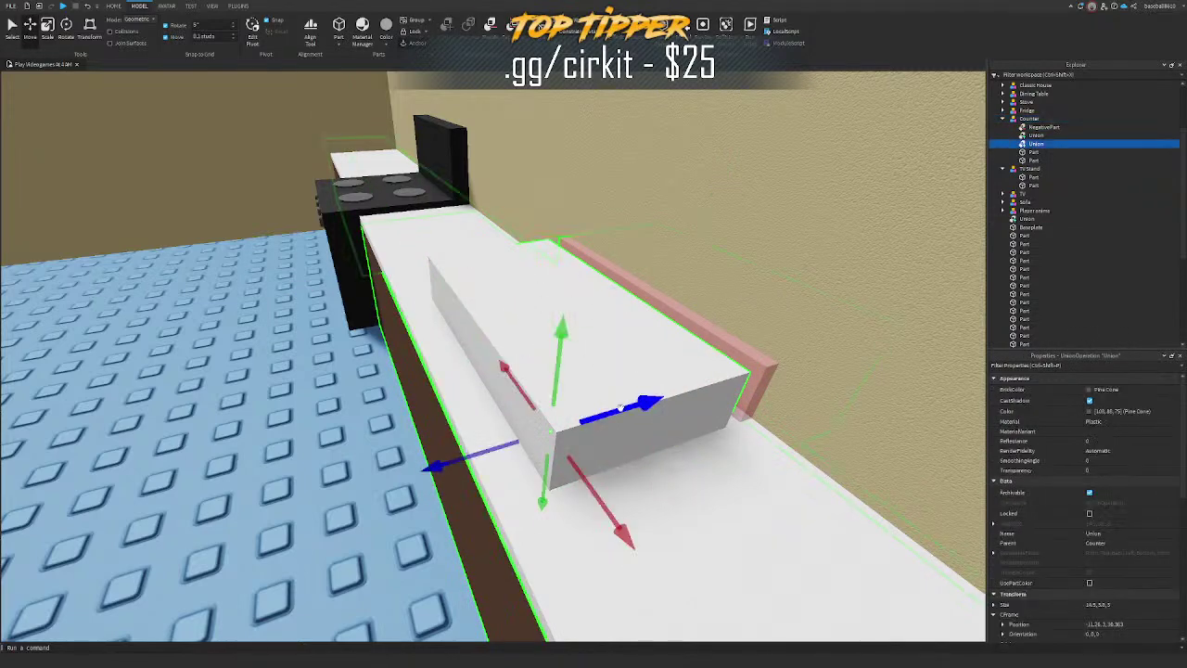
drag(640, 405, 398, 480)
Step: Undo the part moves and the unions on the kitchen counter
key(ctrl+z)
key(ctrl+z)
key(ctrl+z)
key(ctrl+z)
key(ctrl+z)
key(ctrl+z)
key(ctrl+z)
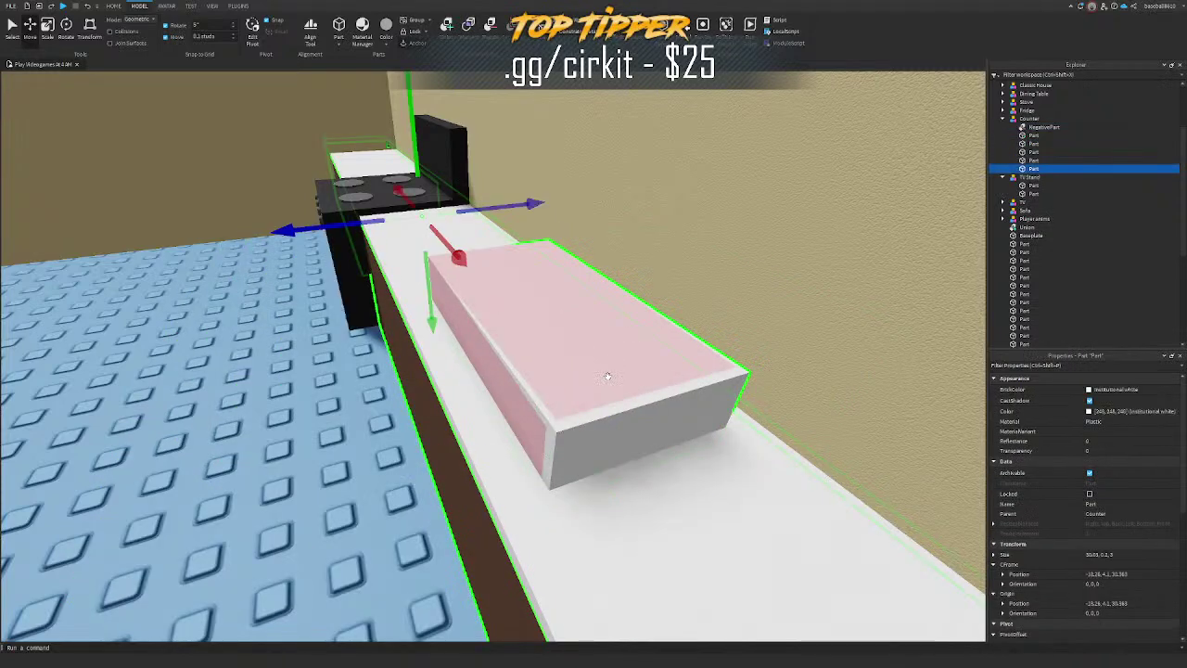
Step: Duplicate the solid block on the counter, negate the copy, and duplicate the negative part
click(604, 362)
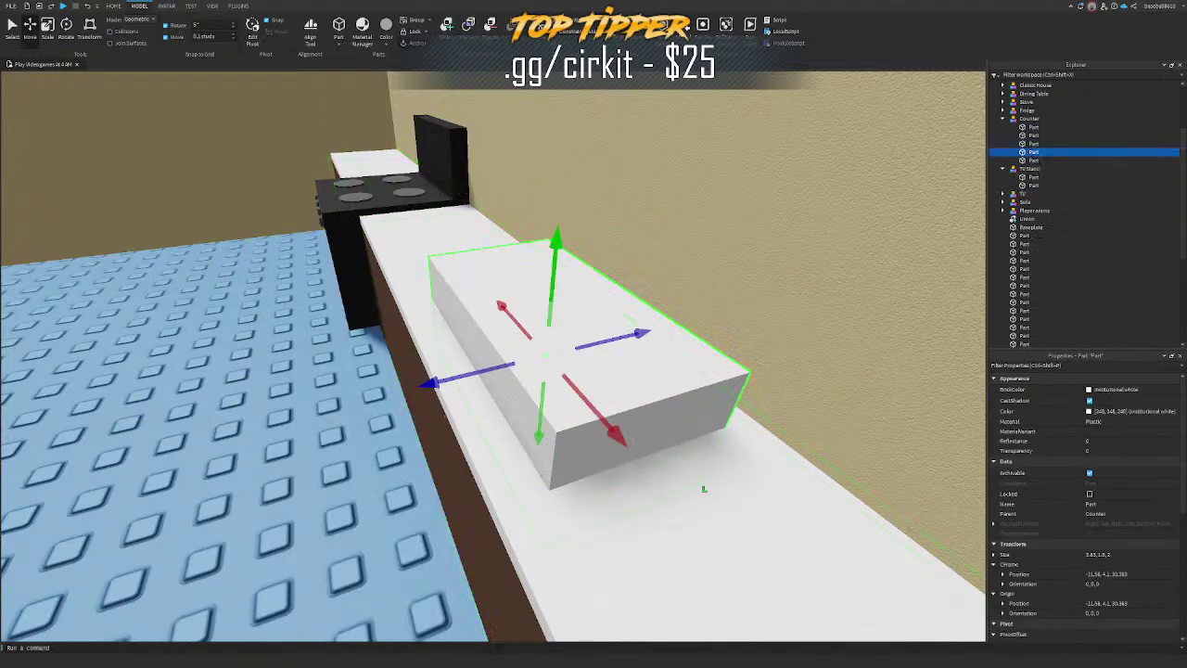
key(ctrl+shift+n)
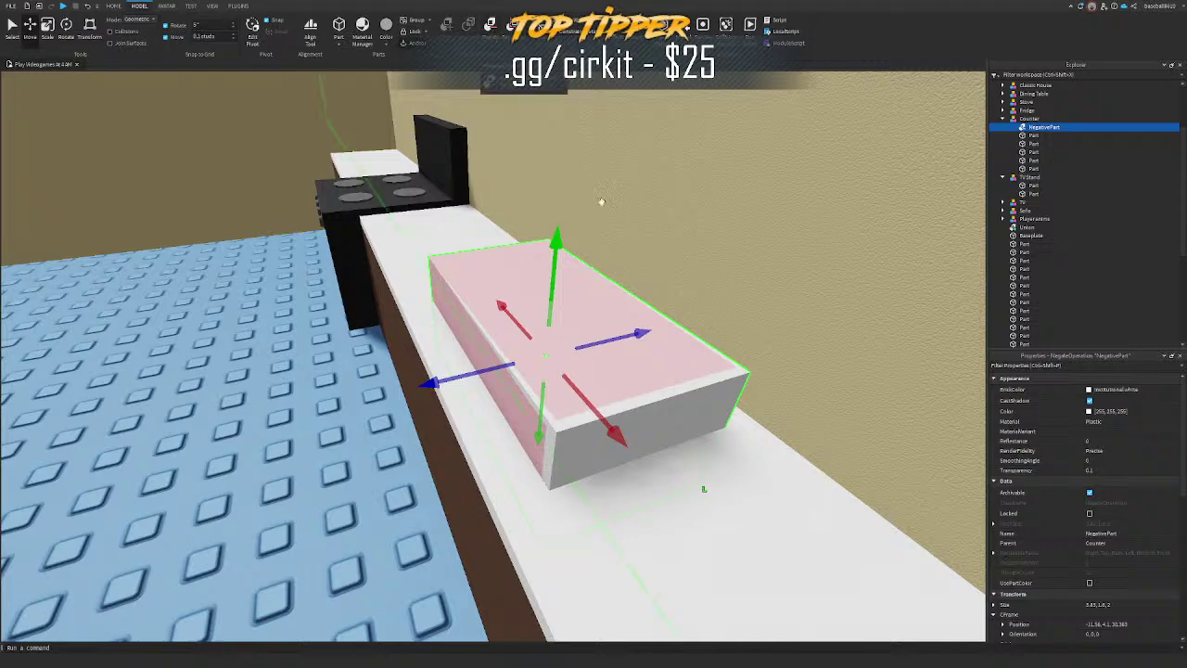
key(ctrl+d)
Step: Cut the sink opening by uniting one negative part with the white countertop and the other with the brown base
click(681, 428)
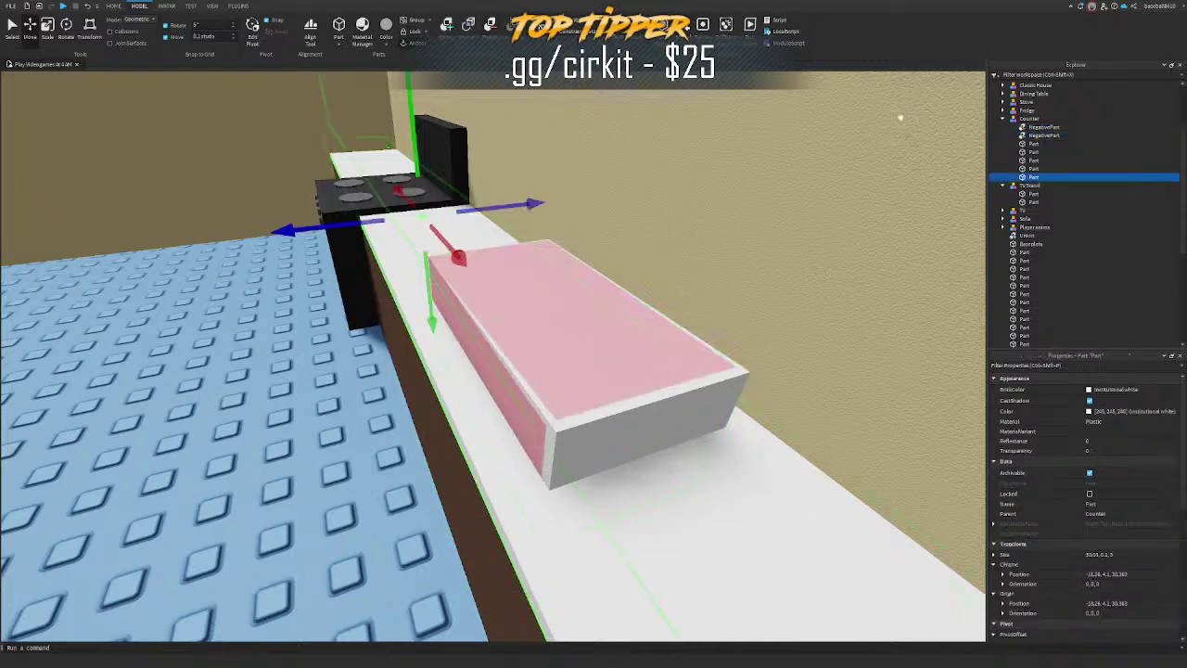
ctrl+click(1036, 134)
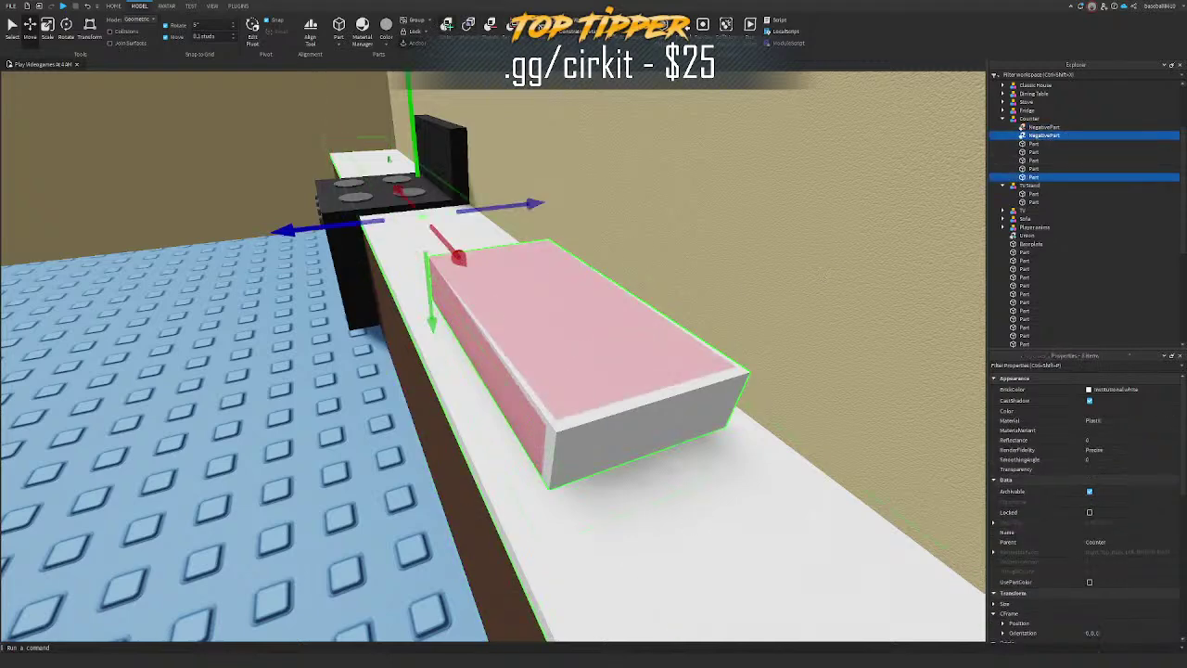
key(ctrl+shift+g)
right_drag(408, 437, 439, 447)
click(439, 447)
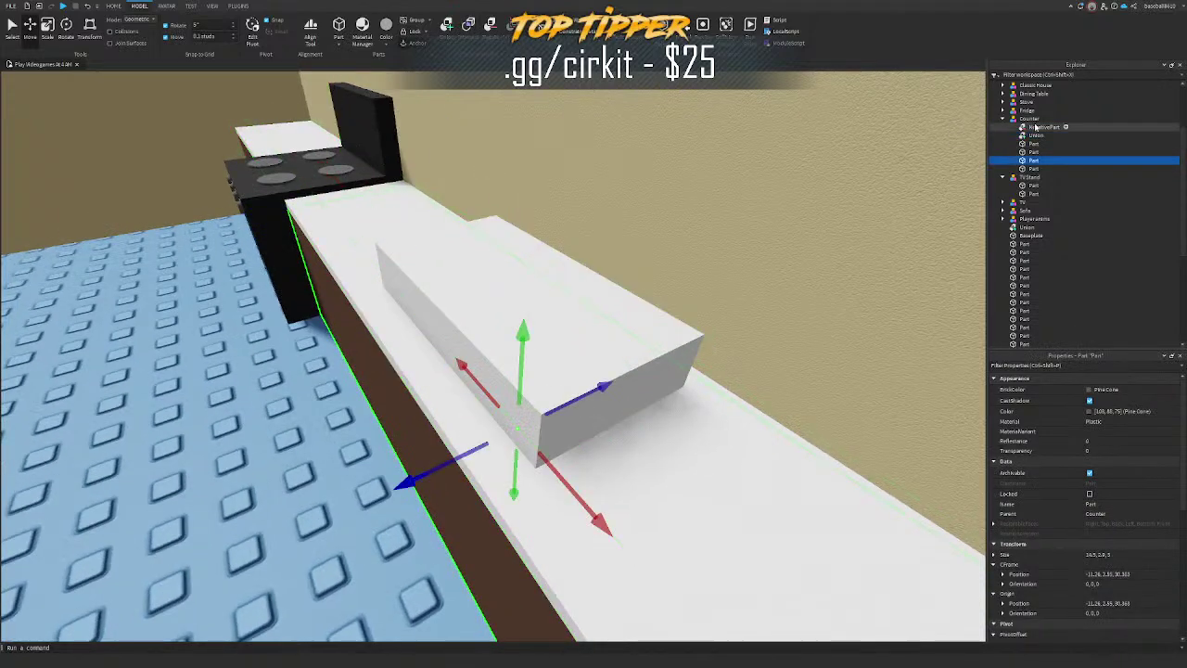
ctrl+click(1036, 127)
key(ctrl+shift+g)
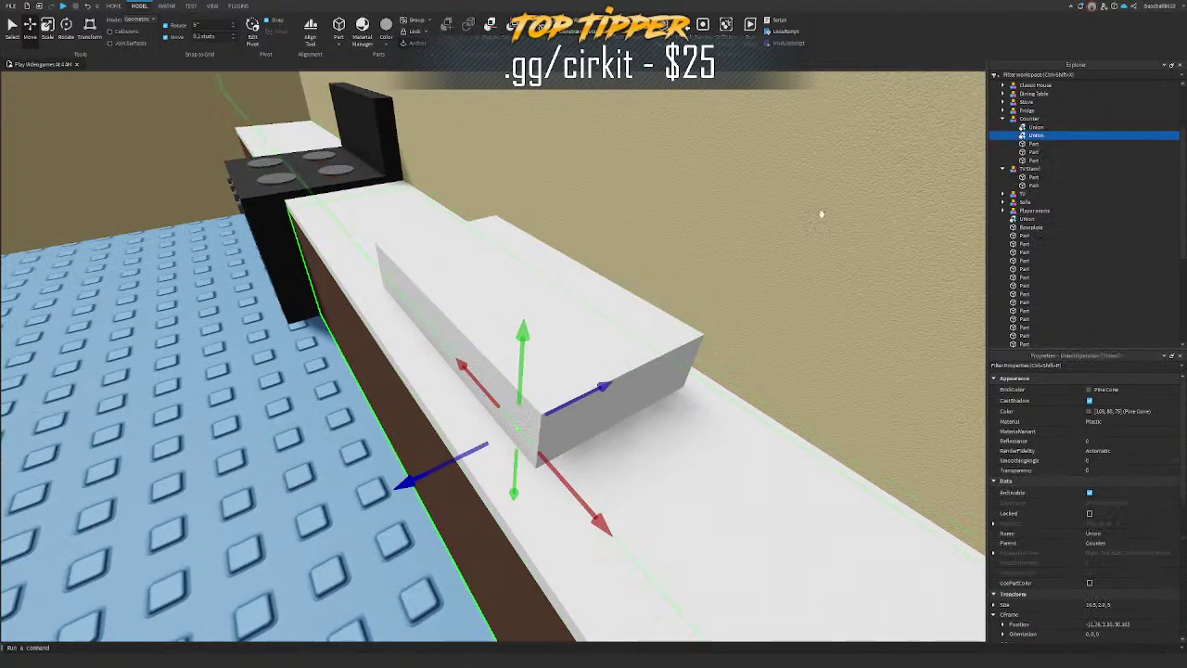
Step: Move the solid white block backwards out of the counter and select the slab covering the sink opening
click(487, 291)
drag(593, 309, 762, 247)
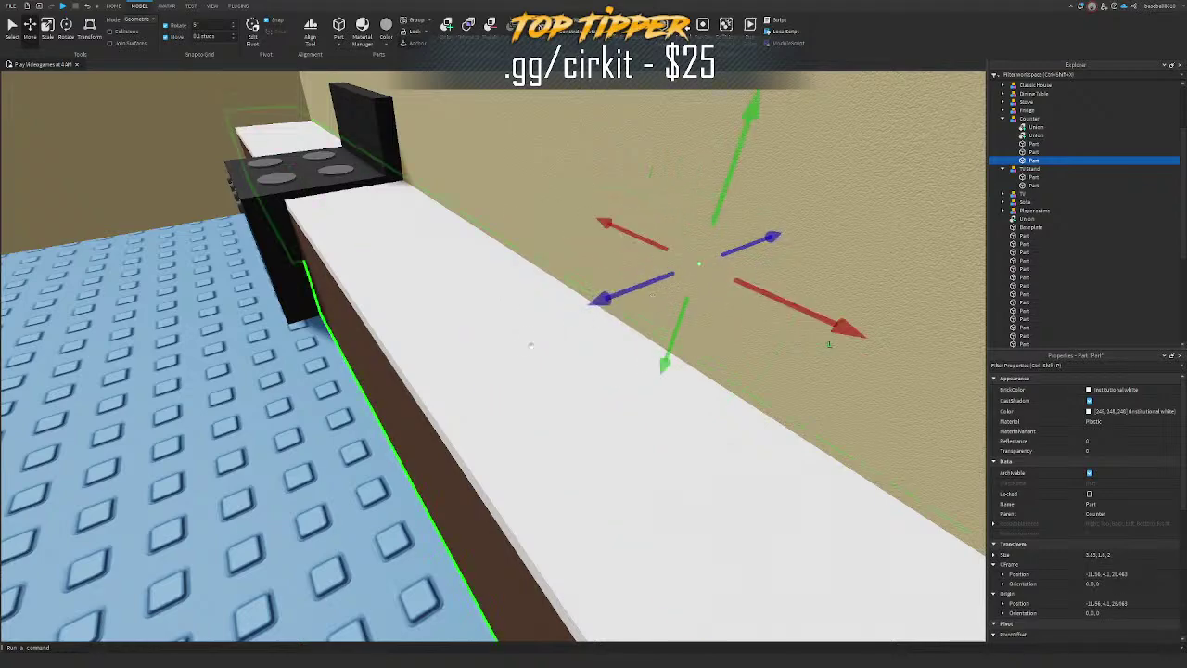
alt+click(524, 347)
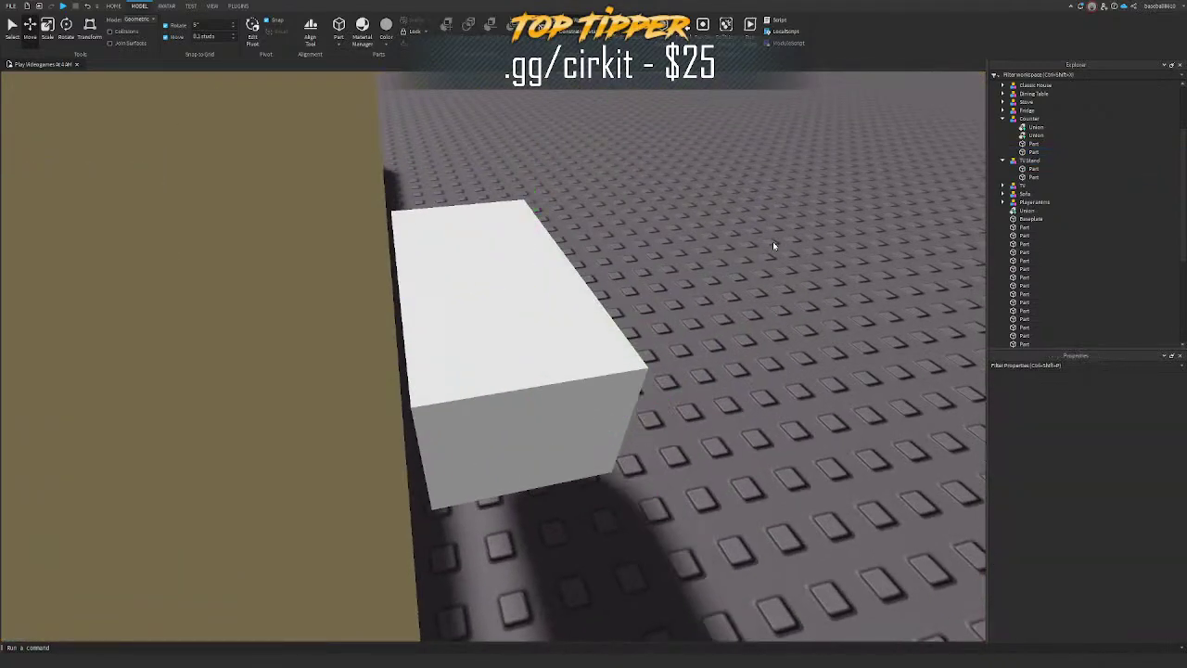
Step: Move the solid white block through the wall to the room side of the counter and ungroup the counter model
click(1029, 118)
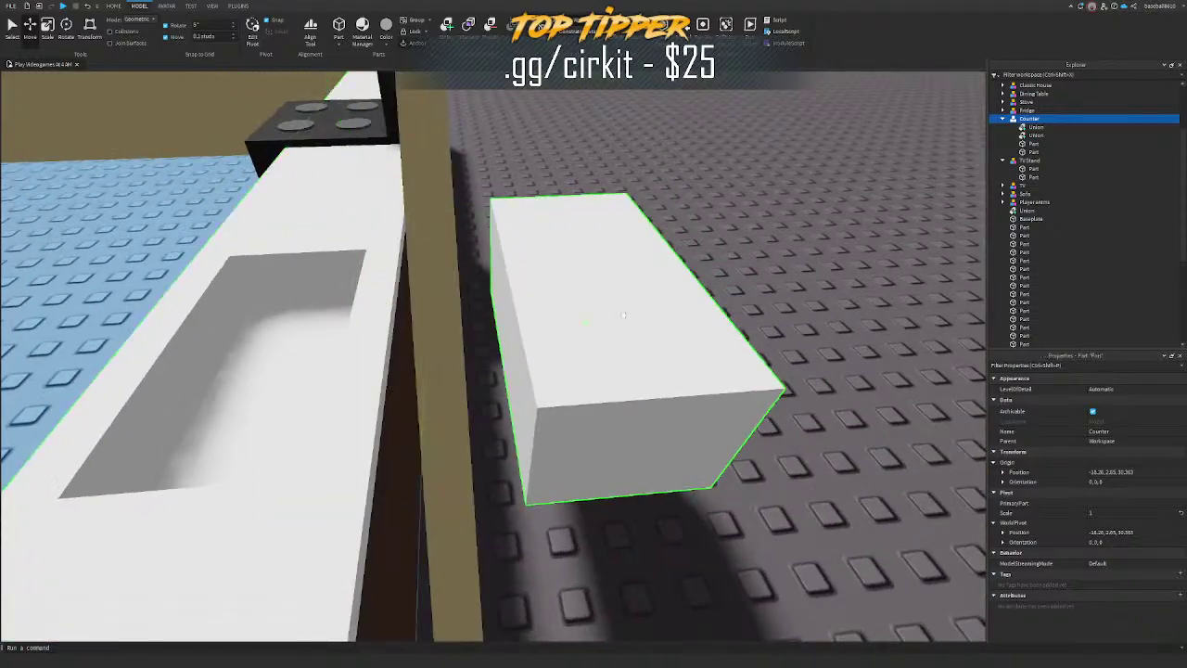
alt+click(623, 316)
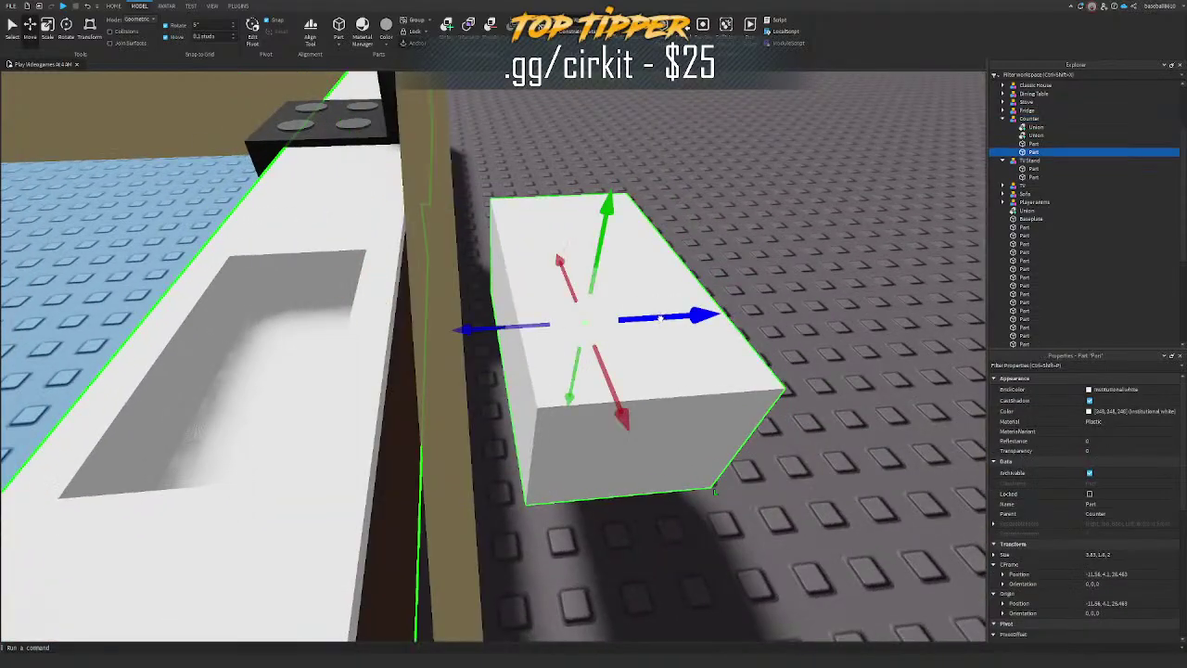
key(a)
drag(668, 316, 471, 334)
click(570, 294)
key(ctrl+u)
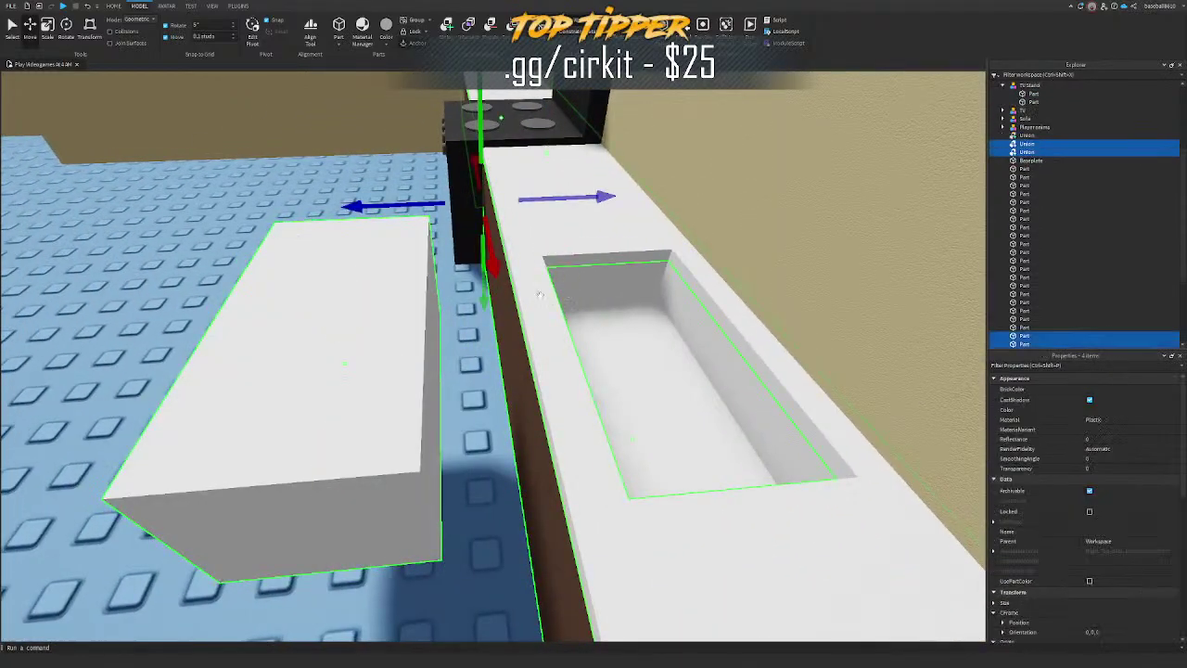
Step: Move the white block into the sink opening and scale it into a 0.1-stud-thick liner along the front side, lowered to countertop height
right_drag(470, 228, 474, 249)
click(473, 239)
click(400, 363)
drag(476, 377, 623, 468)
key(ctrl+3)
drag(723, 386, 569, 382)
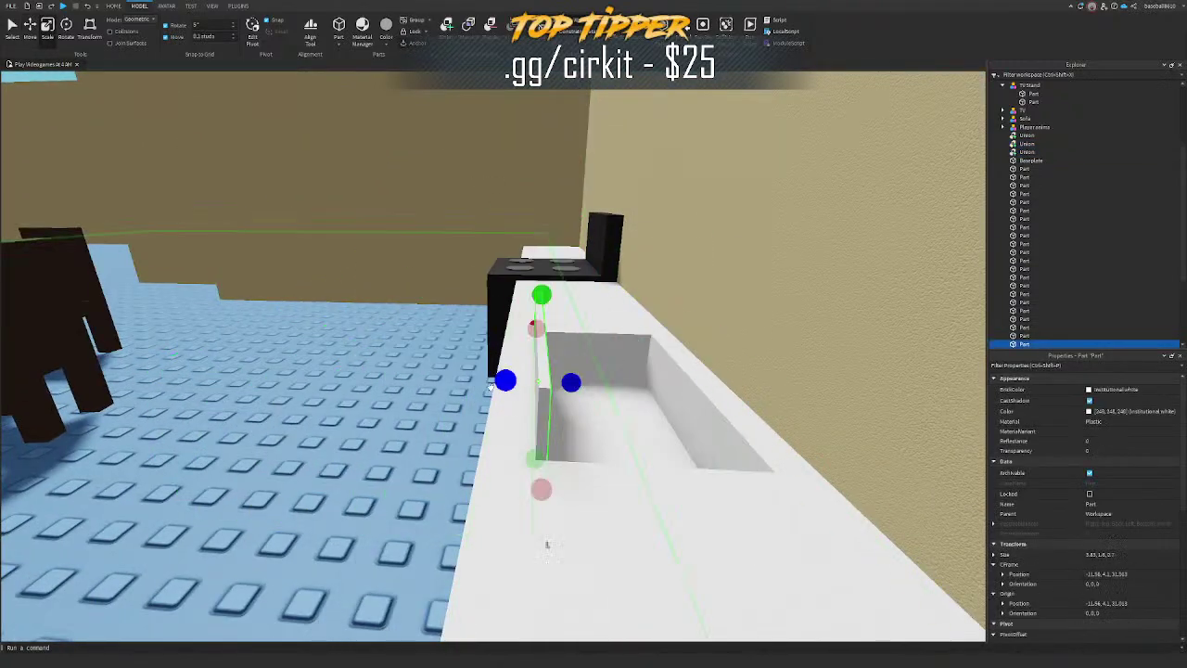
right_drag(548, 545, 628, 358)
drag(645, 307, 646, 372)
Step: Colour the front sink liner Medium stone grey and place a duplicate along the back side of the sink opening
right_drag(649, 375, 506, 553)
click(1096, 390)
click(1114, 551)
key(ctrl+2)
key(ctrl+d)
drag(635, 401, 824, 469)
right_drag(824, 470, 826, 467)
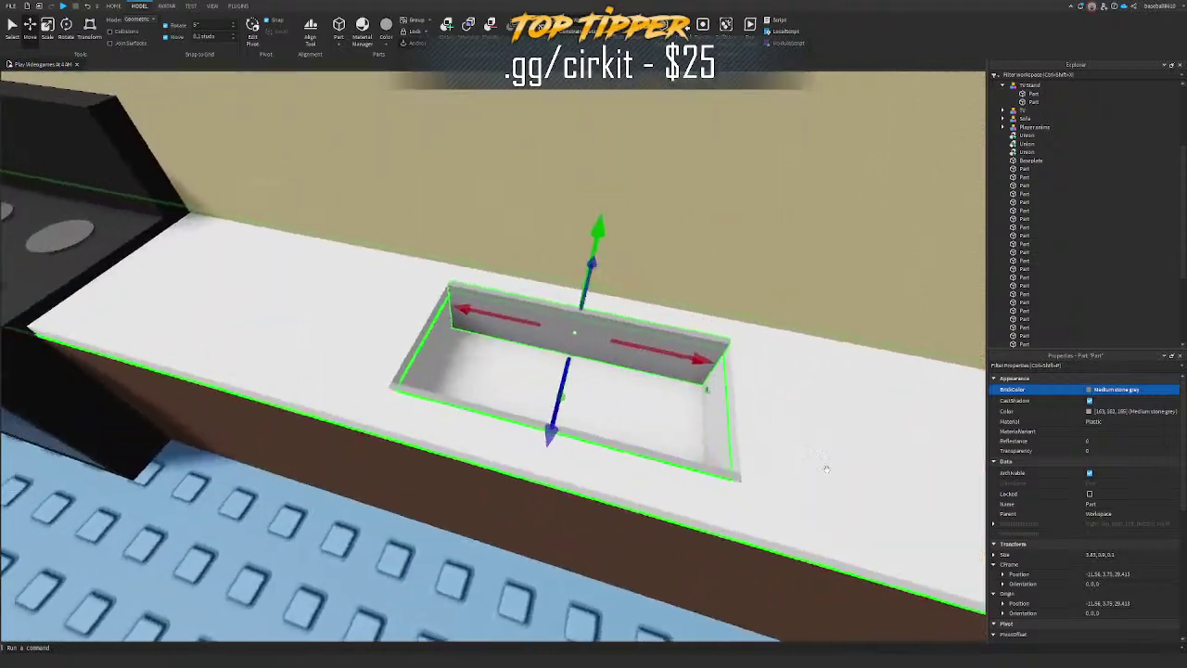
key(ctrl+3)
drag(754, 381, 417, 394)
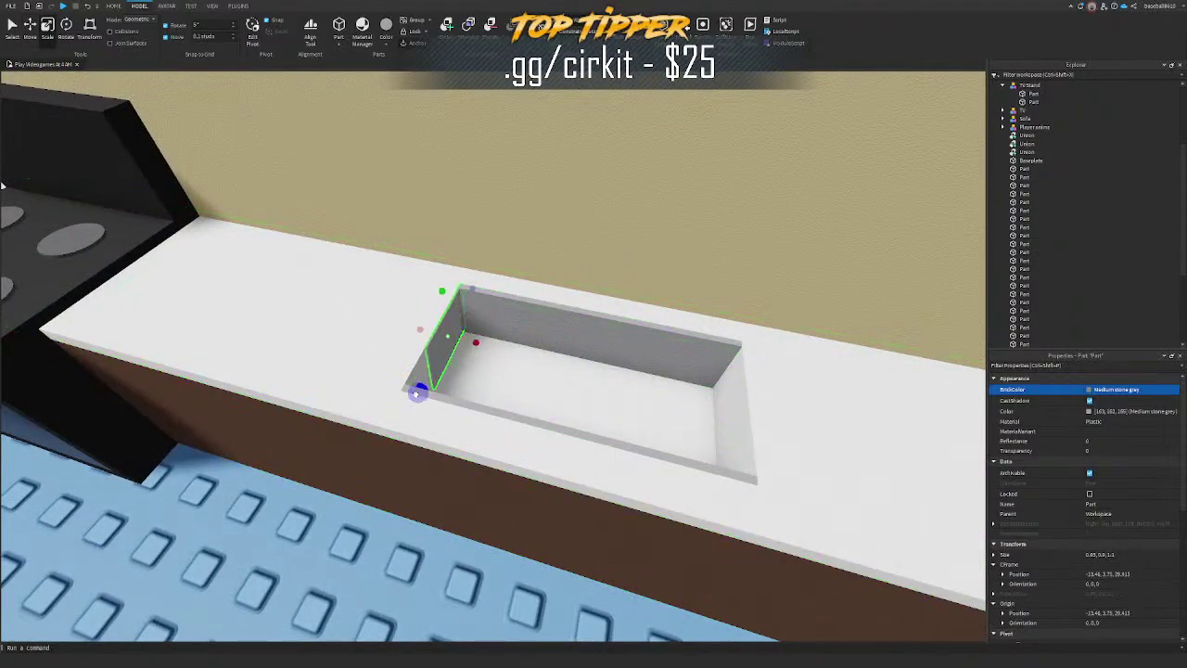
key(ctrl+z)
key(ctrl+z)
Step: Rotate a duplicate of the grey sink liner by 90 degrees and place it at the stove-side end of the opening
key(ctrl+r)
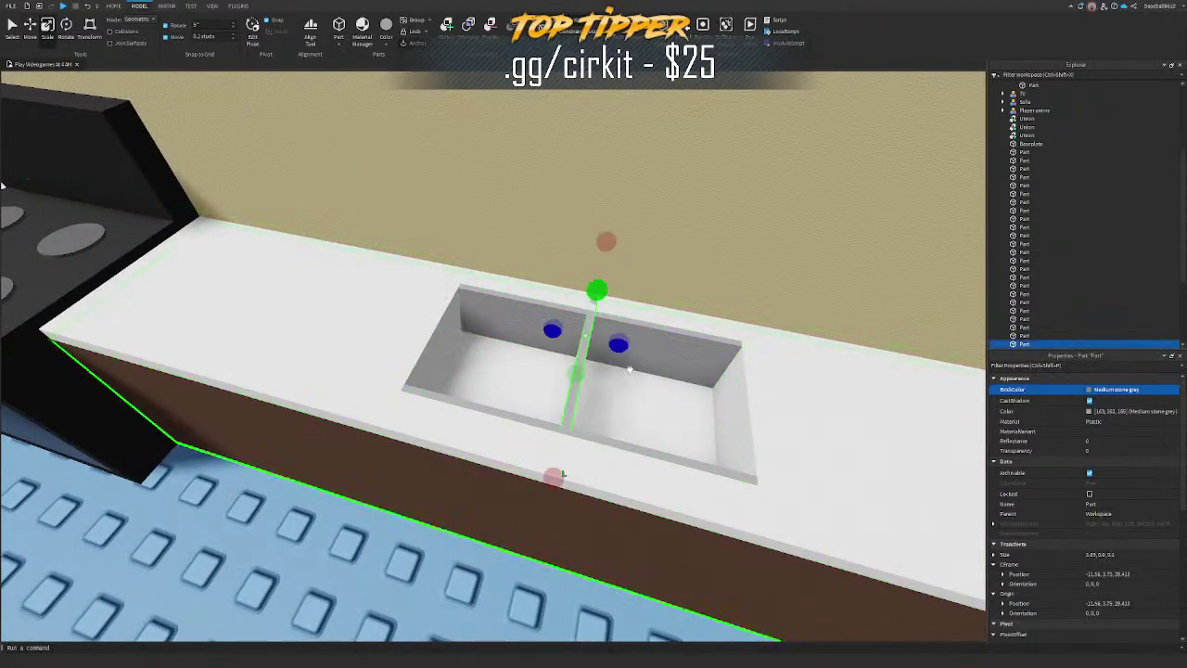
key(ctrl+2)
drag(639, 351, 509, 322)
key(ctrl+3)
scroll(451, 365, up, 4)
right_drag(510, 342, 397, 420)
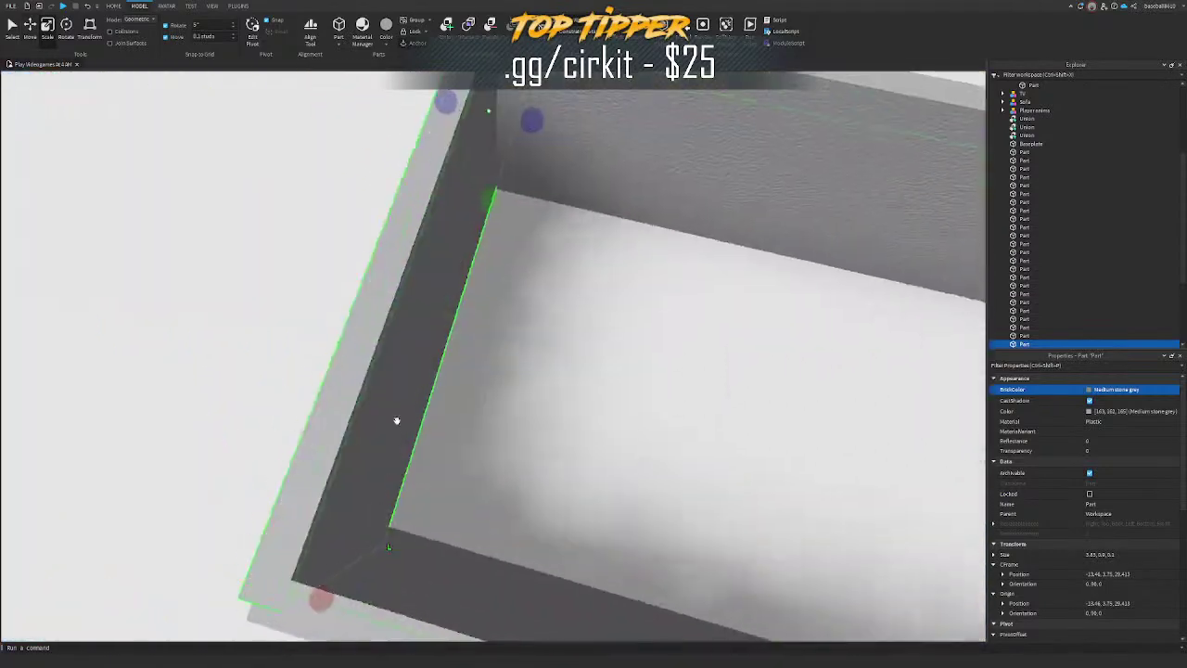
scroll(395, 417, down, 3)
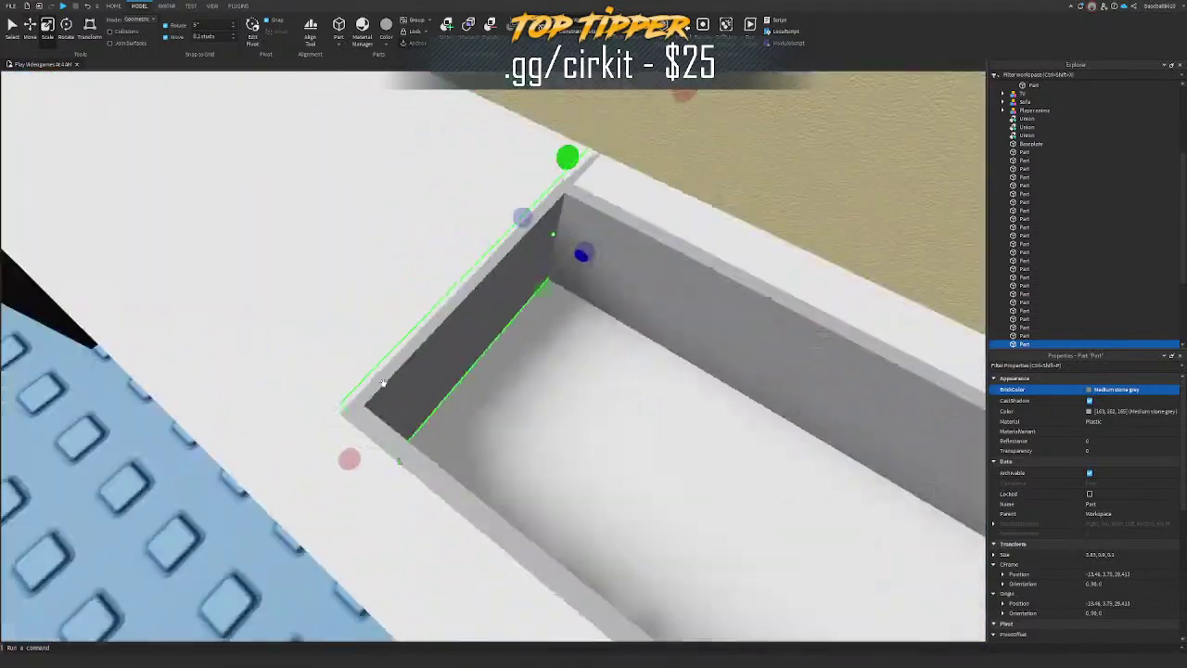
key(ctrl+2)
drag(603, 272, 611, 281)
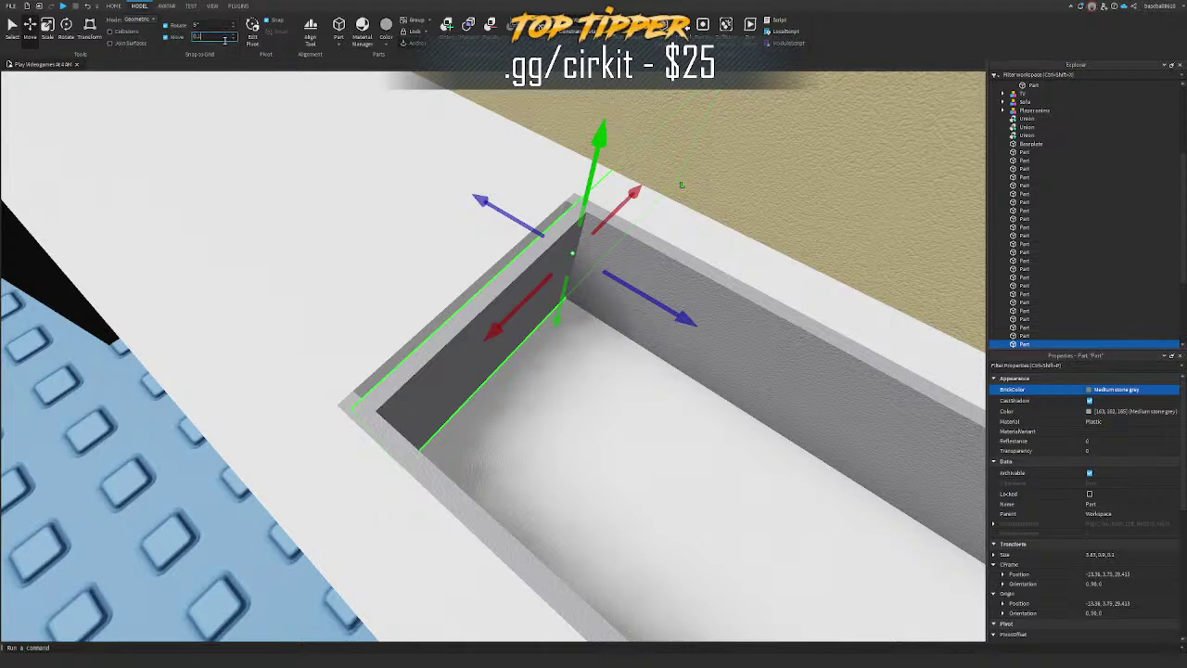
Step: Align the stove-side liner with the edge of the sink opening using move snaps of 0.05 and 0.015 studs
right_drag(512, 248, 519, 252)
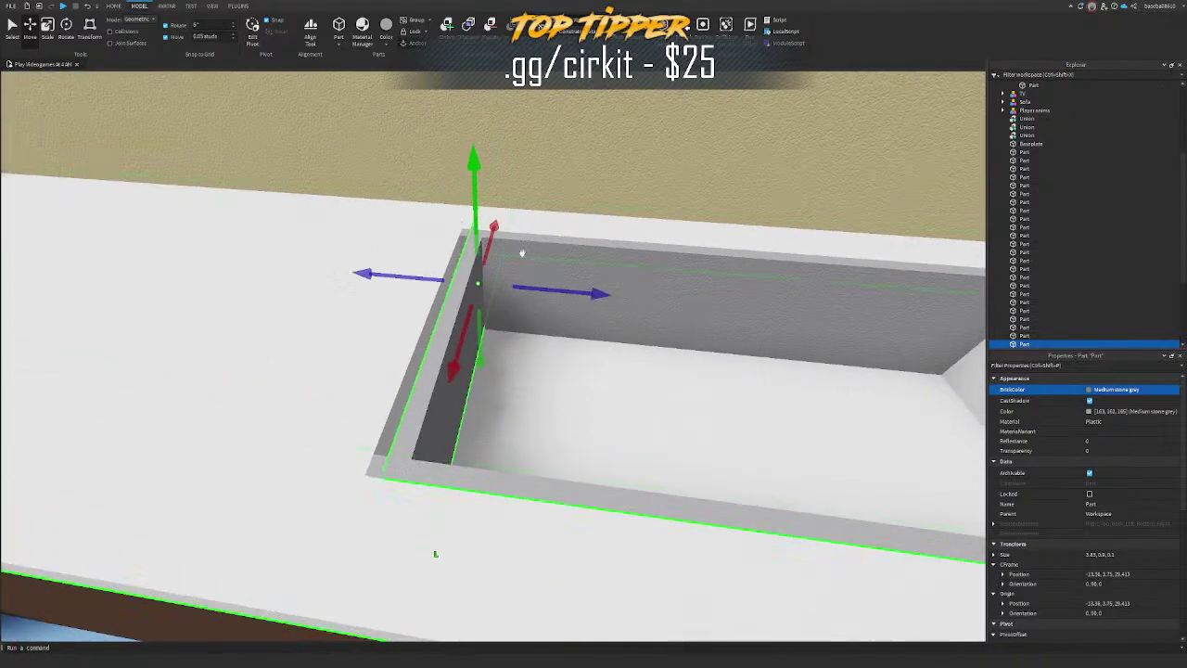
drag(539, 289, 533, 287)
right_drag(497, 274, 495, 273)
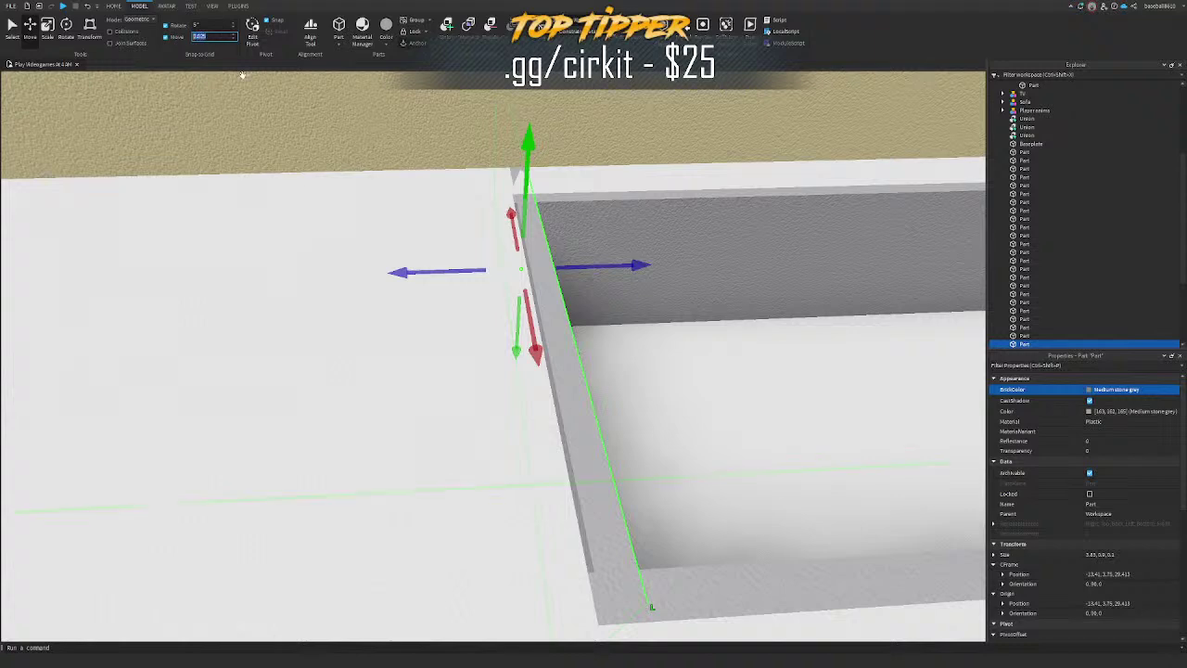
drag(628, 266, 625, 268)
drag(621, 265, 619, 267)
right_drag(618, 266, 618, 266)
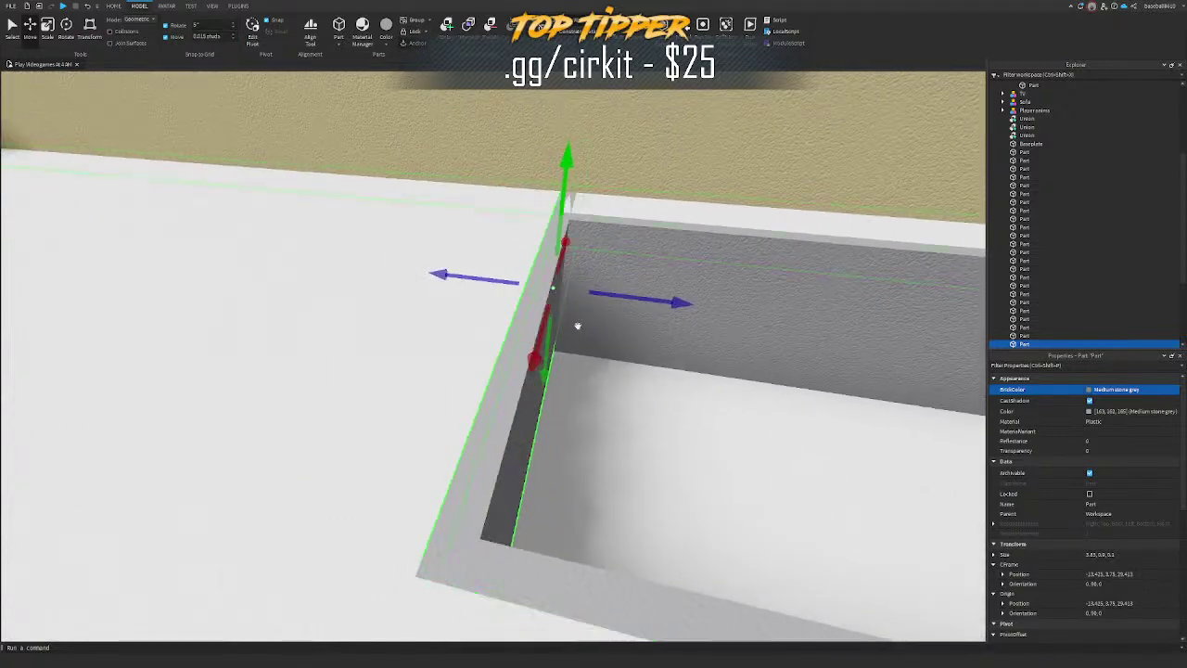
Step: Shorten the stove-side liner in 0.015-stud increments so it fits the width of the sink opening
key(ctrl+3)
right_drag(448, 554, 445, 554)
drag(457, 452, 472, 456)
right_drag(472, 456, 472, 456)
drag(443, 439, 437, 438)
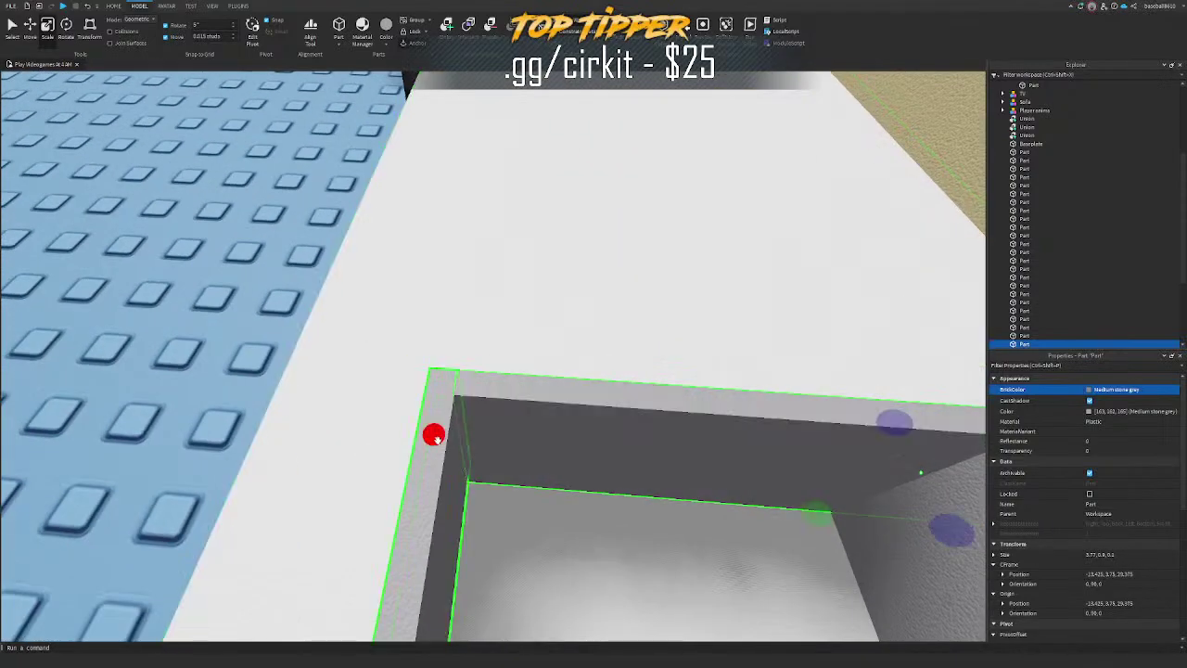
right_drag(437, 440, 438, 440)
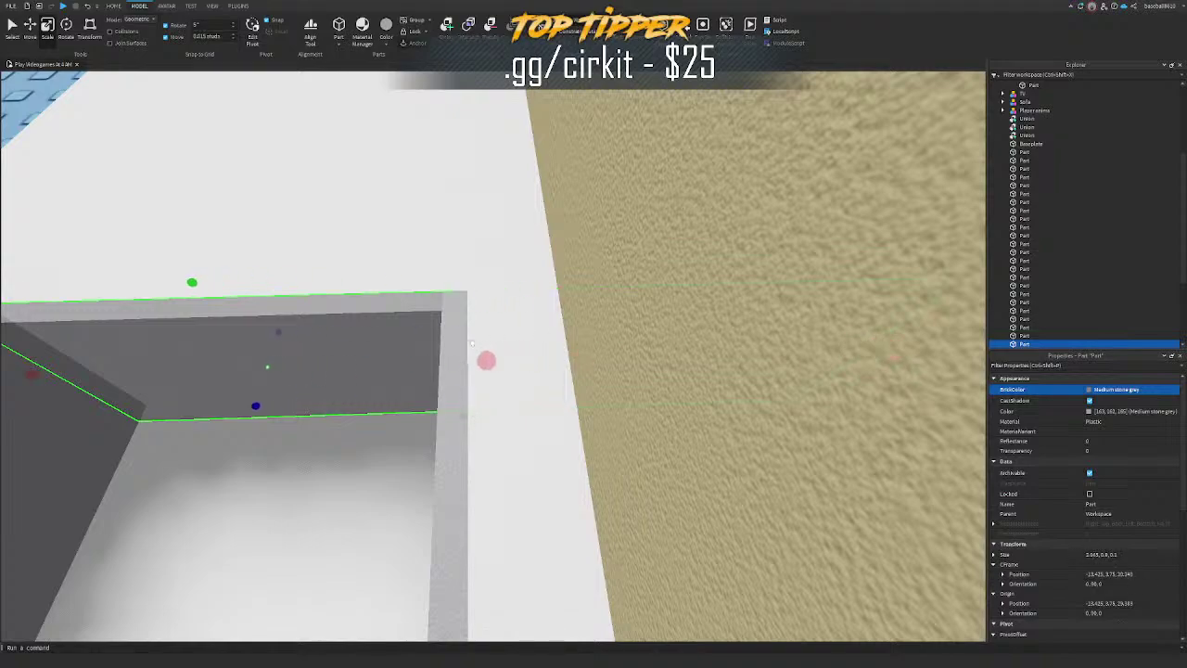
Step: Fit the sink's end wall between its side walls, then duplicate it and place the copy at the basin's opposite end
drag(465, 344, 467, 344)
right_drag(467, 343, 466, 343)
key(ctrl+d)
key(ctrl+2)
drag(460, 423, 467, 412)
right_drag(467, 412, 467, 412)
drag(467, 412, 525, 415)
right_drag(526, 415, 526, 415)
Step: Flatten the copied part to 0.015 studs thick and stretch it about 3.745 studs along the basin to form its floor
key(ctrl+3)
drag(590, 284, 575, 345)
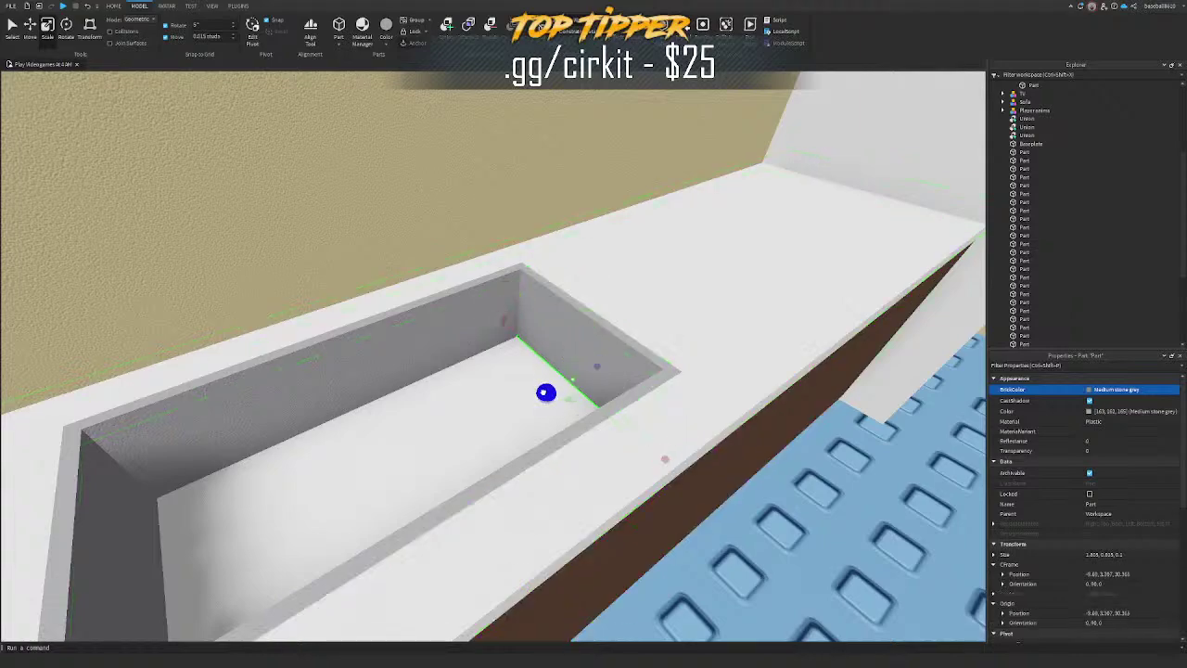
right_drag(544, 392, 543, 392)
drag(543, 392, 223, 396)
right_drag(241, 392, 397, 362)
Step: Select the sink's four walls and floor and group them into one model
shift+click(415, 311)
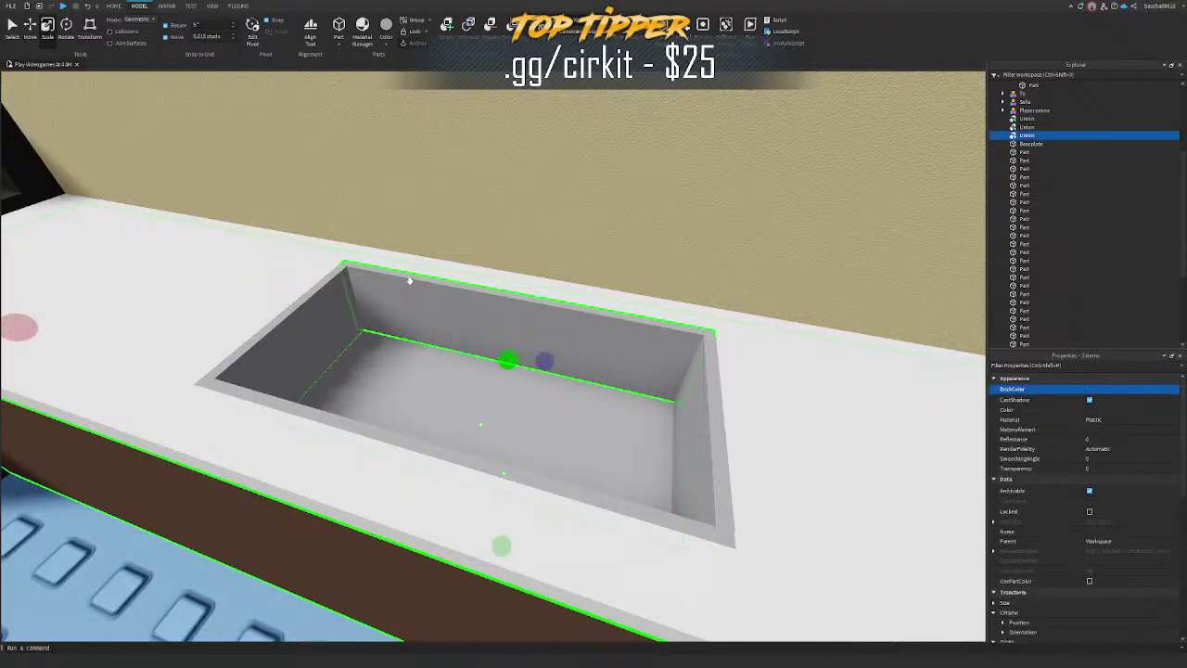
click(317, 296)
click(303, 346)
click(347, 270)
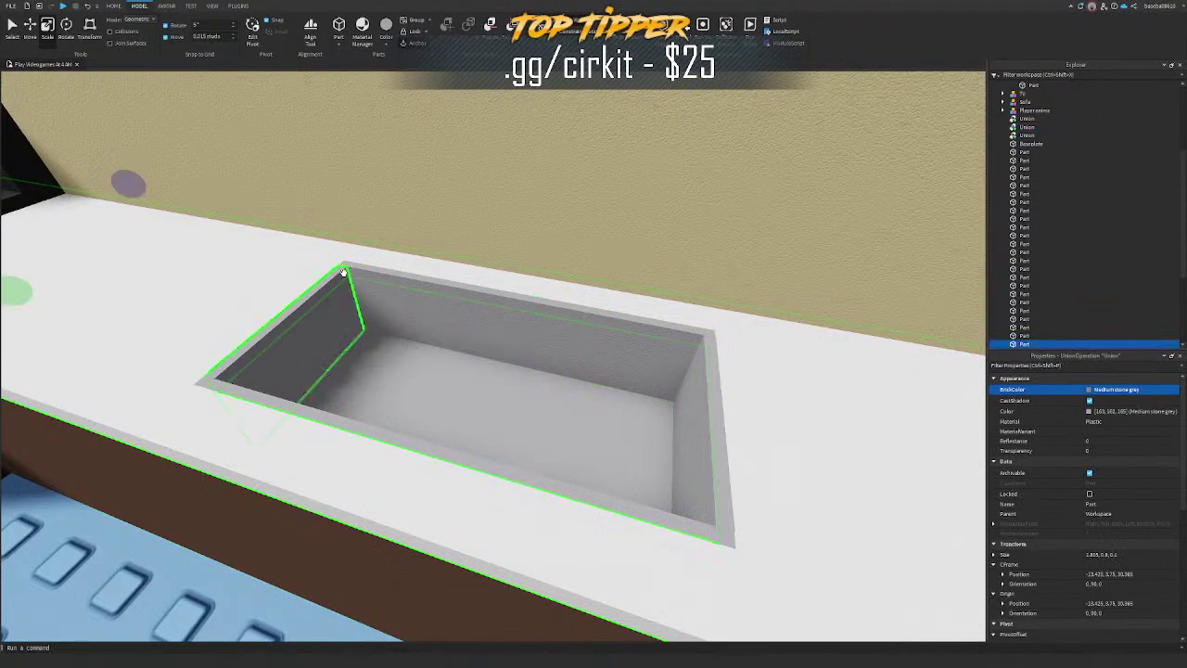
key(ctrl+1)
right_drag(465, 256, 468, 259)
click(468, 260)
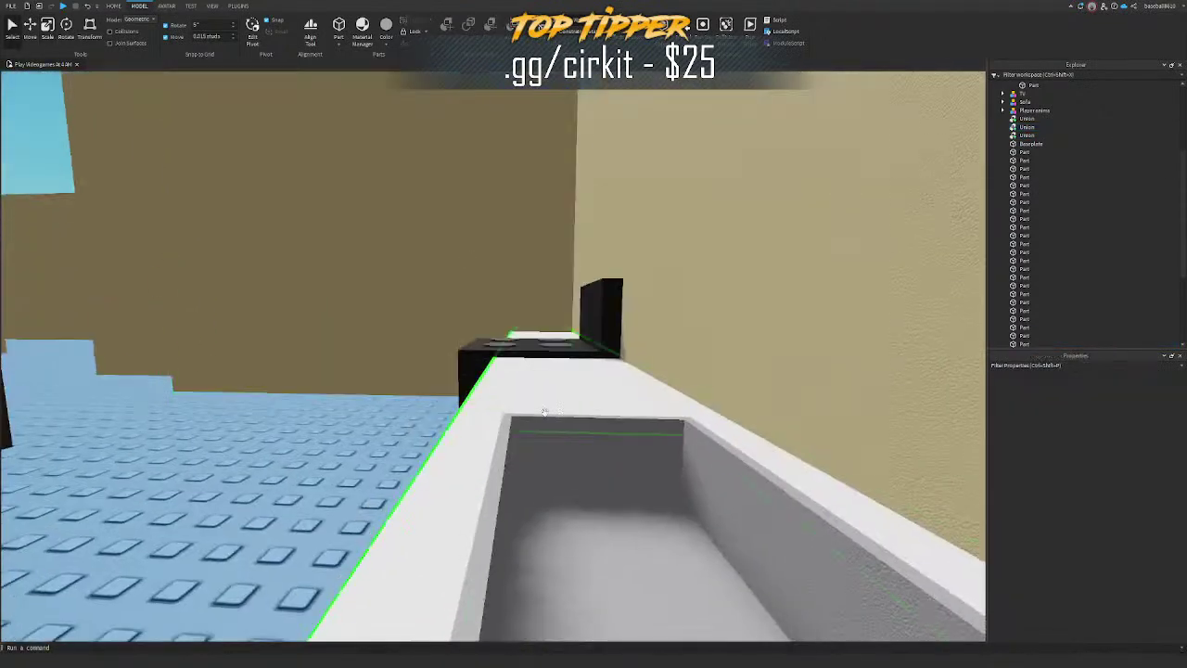
click(551, 415)
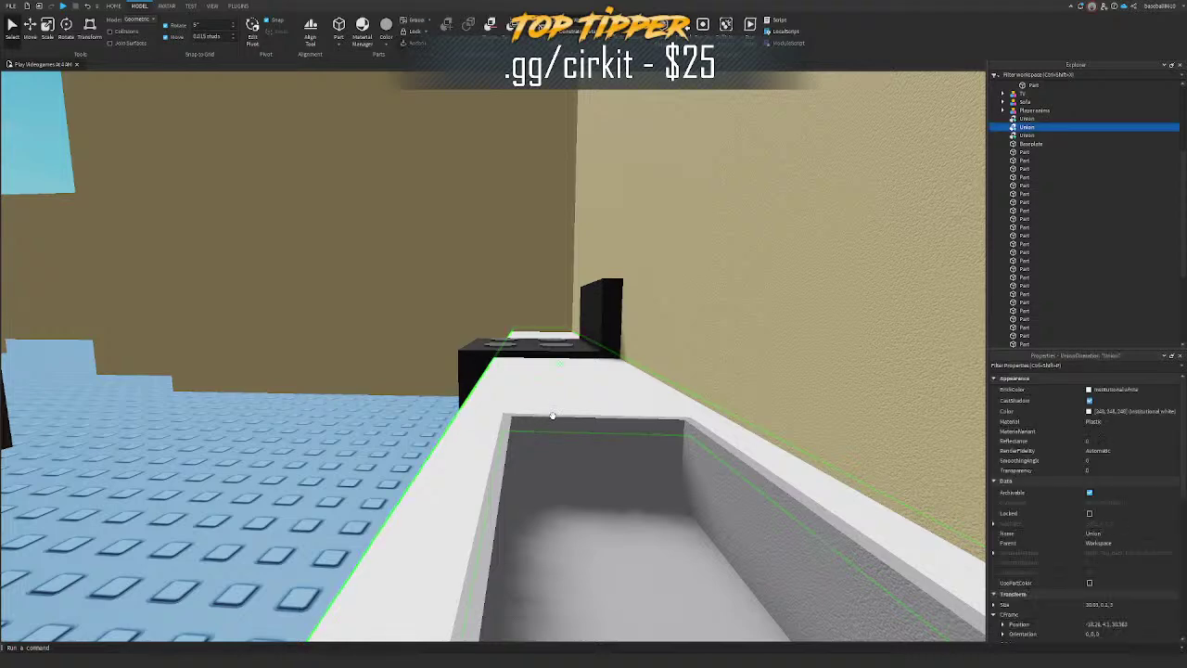
click(553, 419)
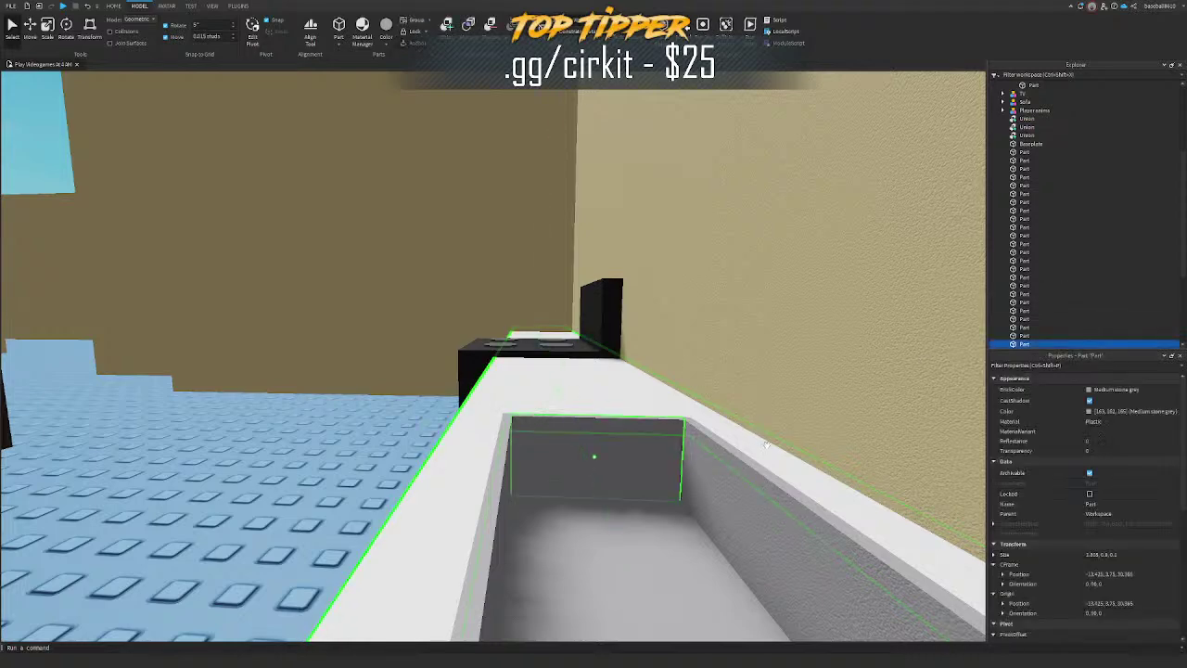
ctrl+click(494, 442)
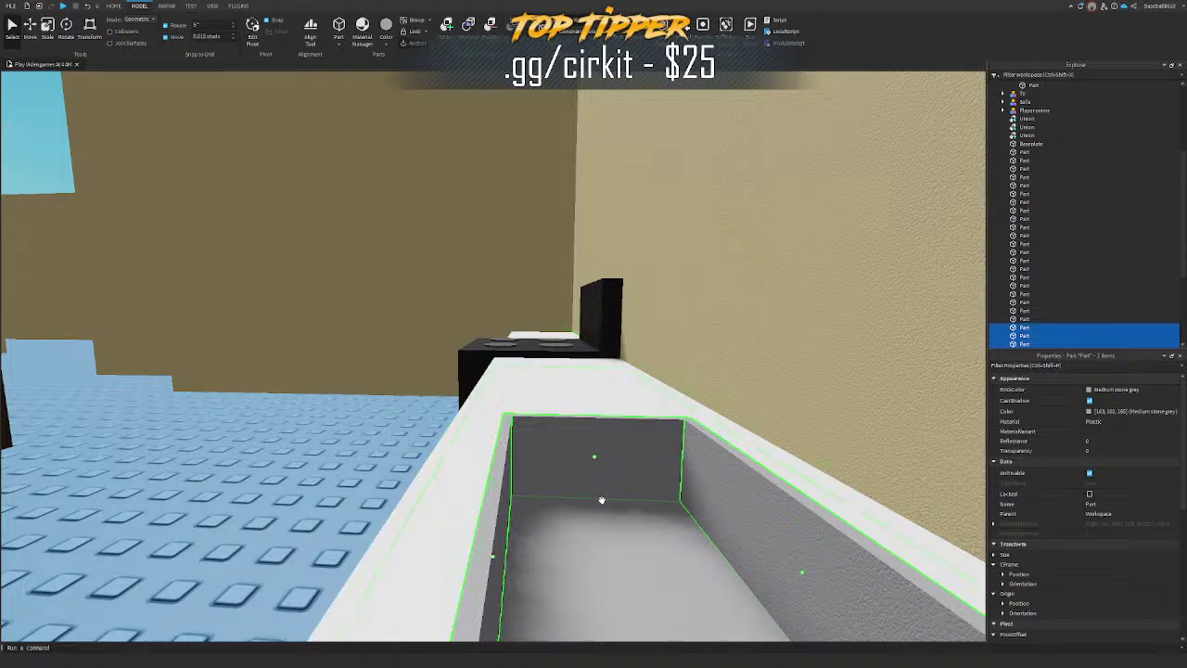
right_drag(606, 529, 678, 448)
ctrl+click(716, 413)
key(ctrl+g)
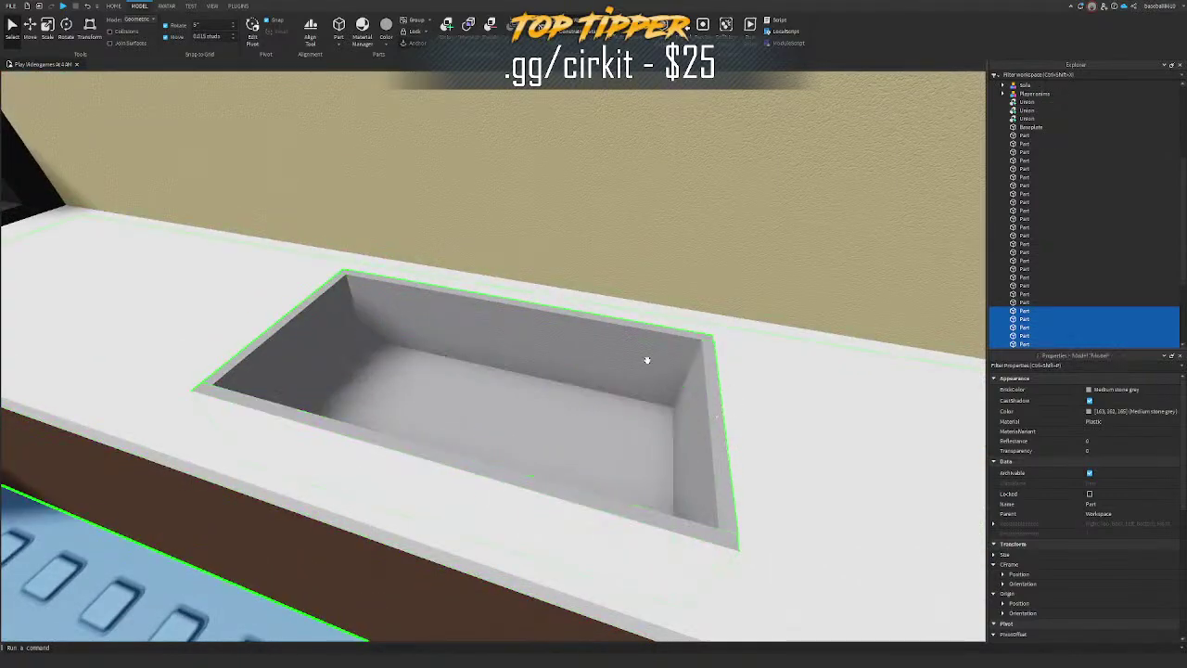
Step: Duplicate a stove burner disc into the sink basin and nest the copy in the basin's model, renamed Sink
scroll(618, 198, down, 5)
right_drag(618, 198, 681, 185)
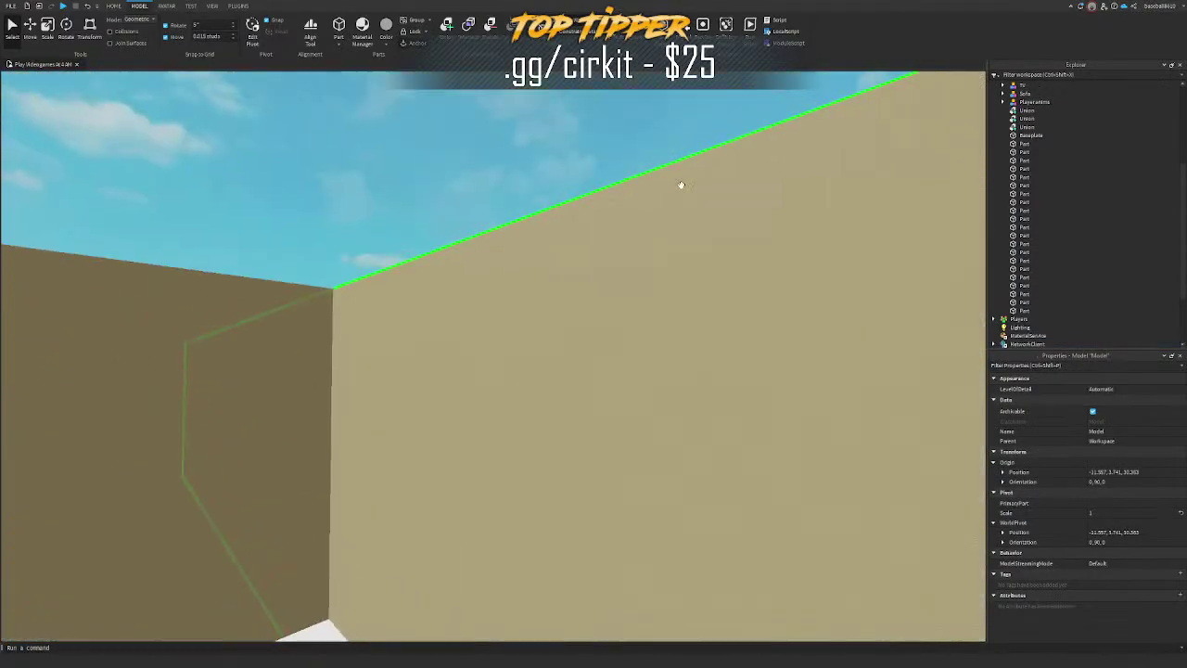
click(562, 194)
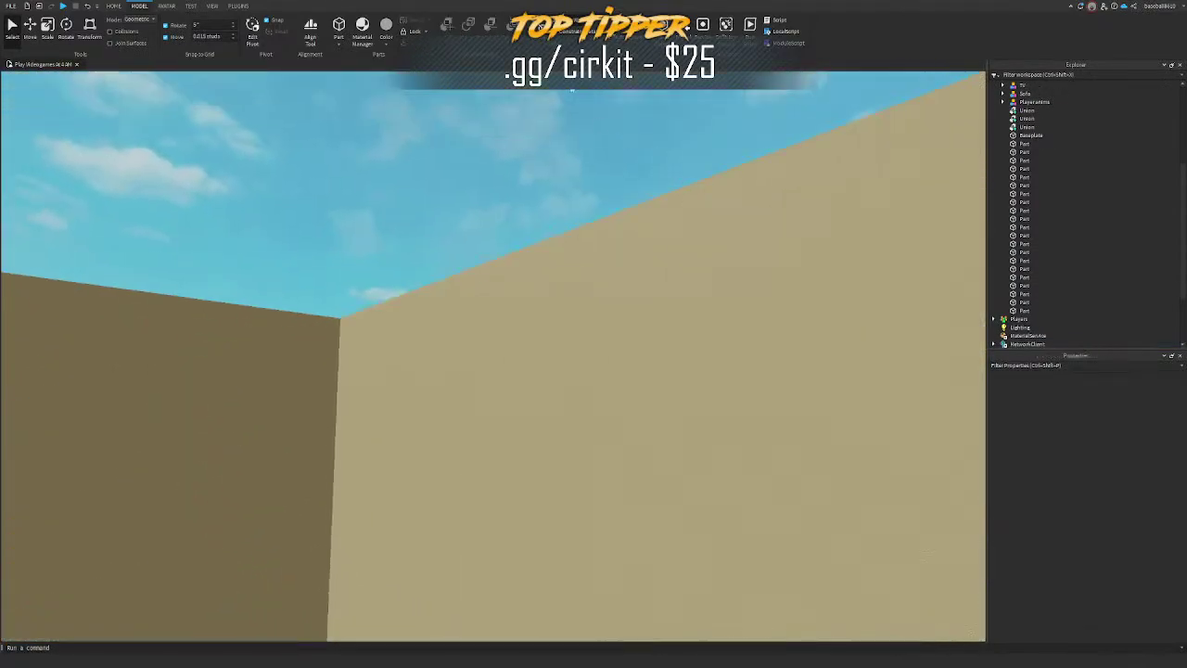
right_drag(562, 194, 546, 191)
alt+click(325, 203)
key(ctrl+2)
key(ctrl+d)
key(d)
drag(357, 230, 593, 447)
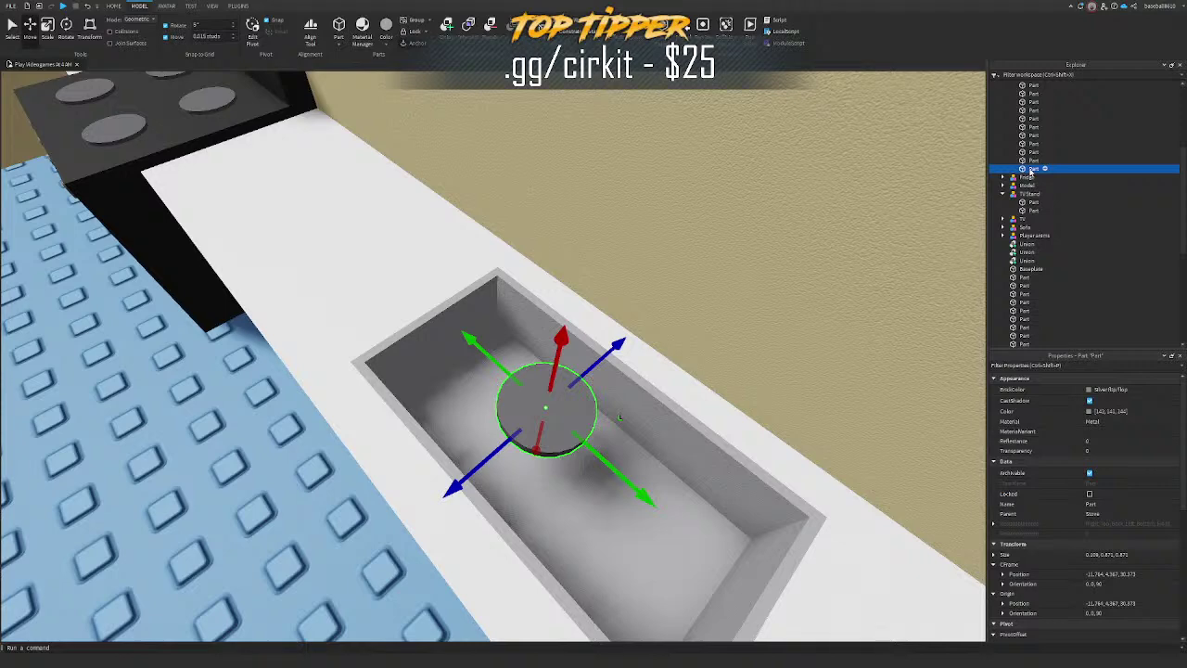
drag(1044, 188, 1040, 185)
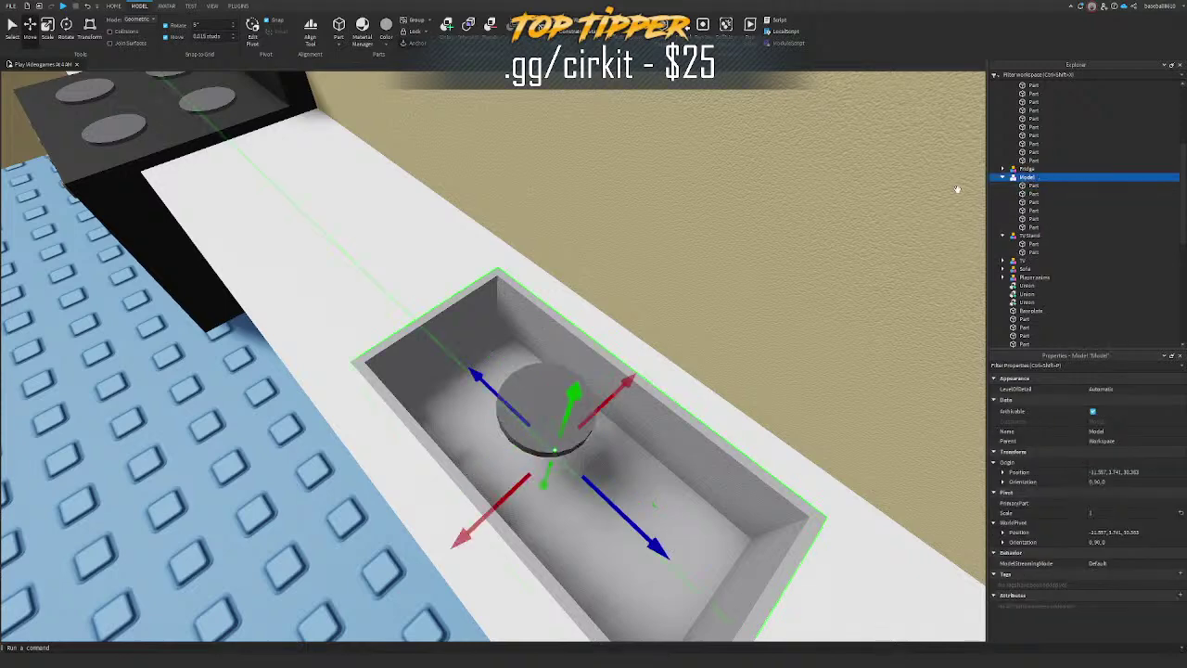
Step: Lower the disc onto the basin floor and scale it proportionally to about 0.601 studs in diameter
alt+click(538, 428)
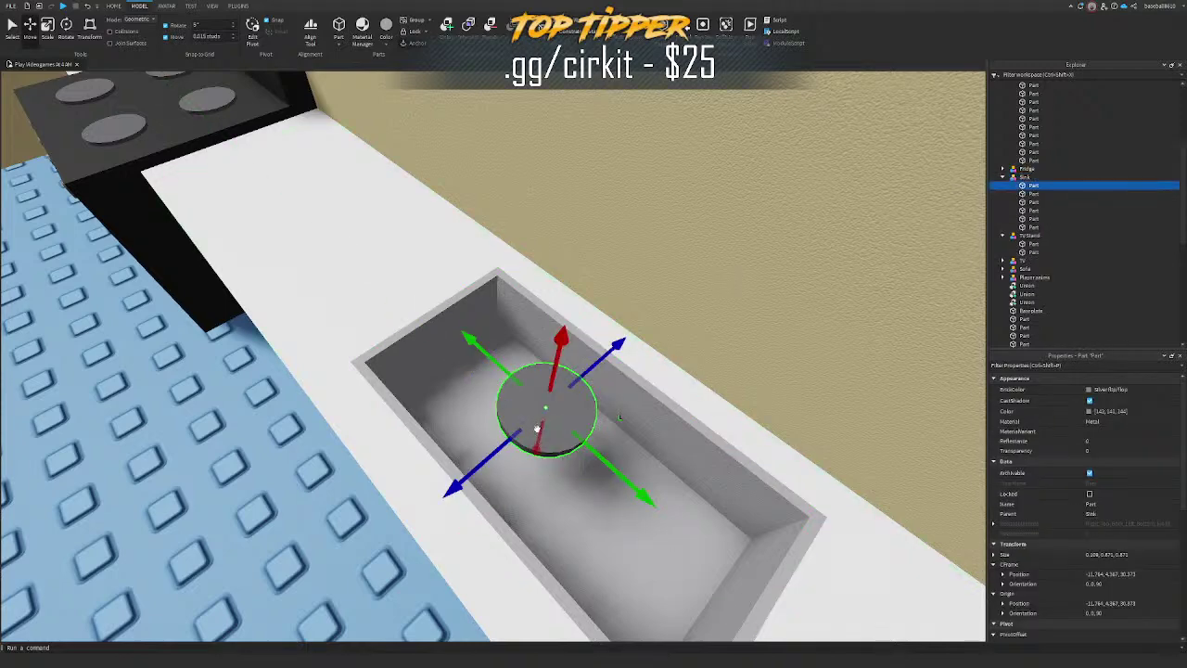
drag(561, 370, 554, 424)
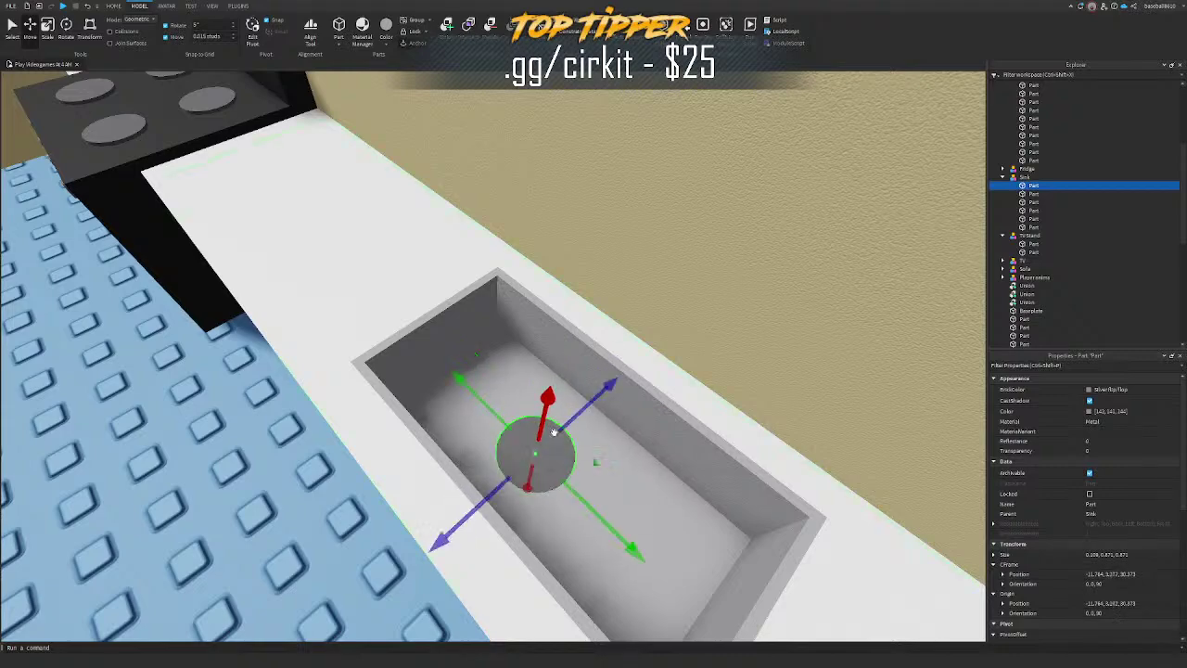
drag(574, 494, 588, 508)
key(a)
right_drag(589, 510, 548, 470)
key(ctrl+3)
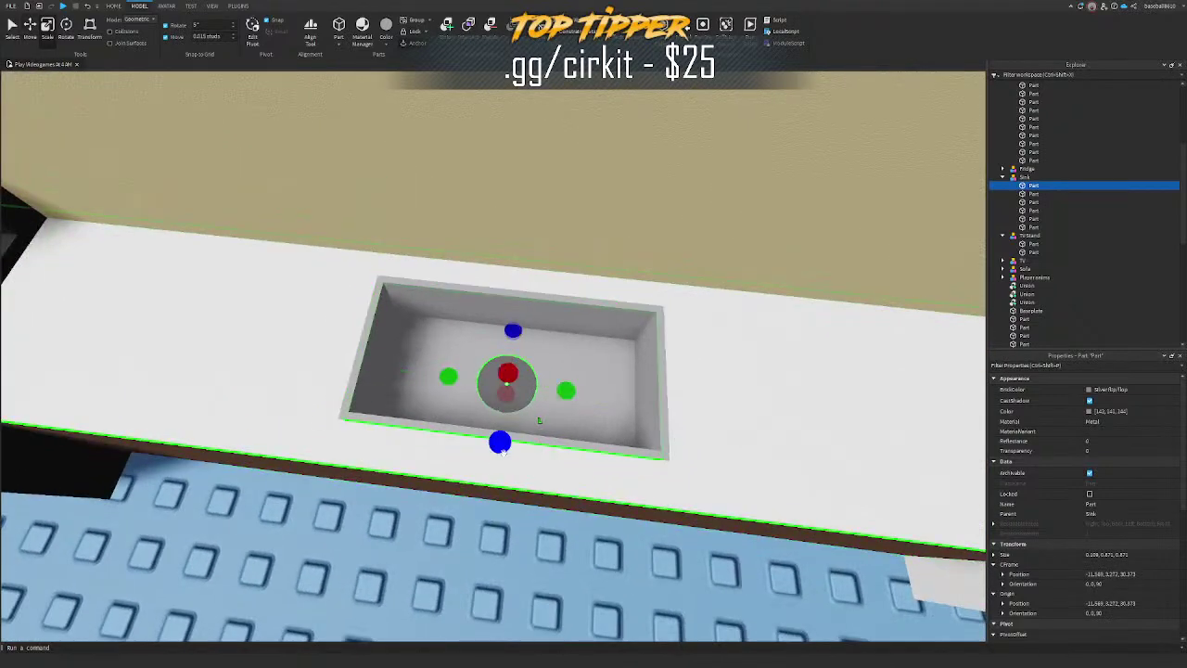
shift+drag(498, 443, 501, 426)
Step: Move the disc along the basin floor toward the end nearest the stove, centred between the side walls
key(ctrl+2)
drag(548, 380, 498, 374)
drag(450, 340, 447, 335)
key(f)
right_drag(447, 335, 543, 374)
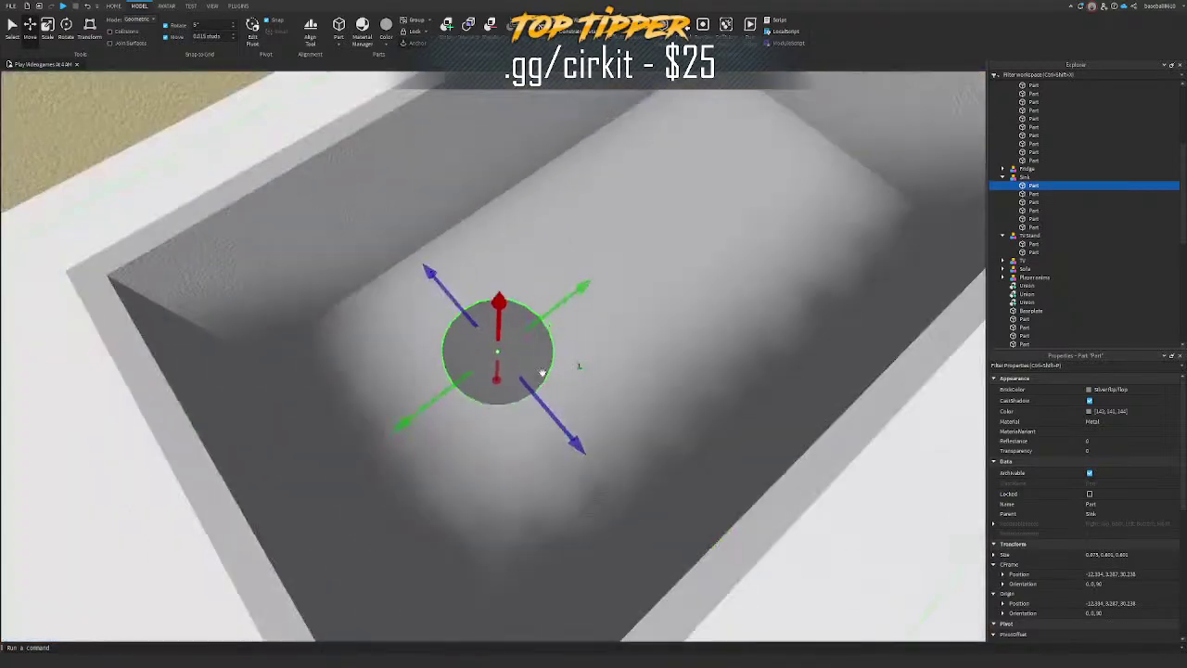
drag(535, 400, 524, 387)
right_drag(512, 382, 508, 381)
scroll(508, 380, up, 2)
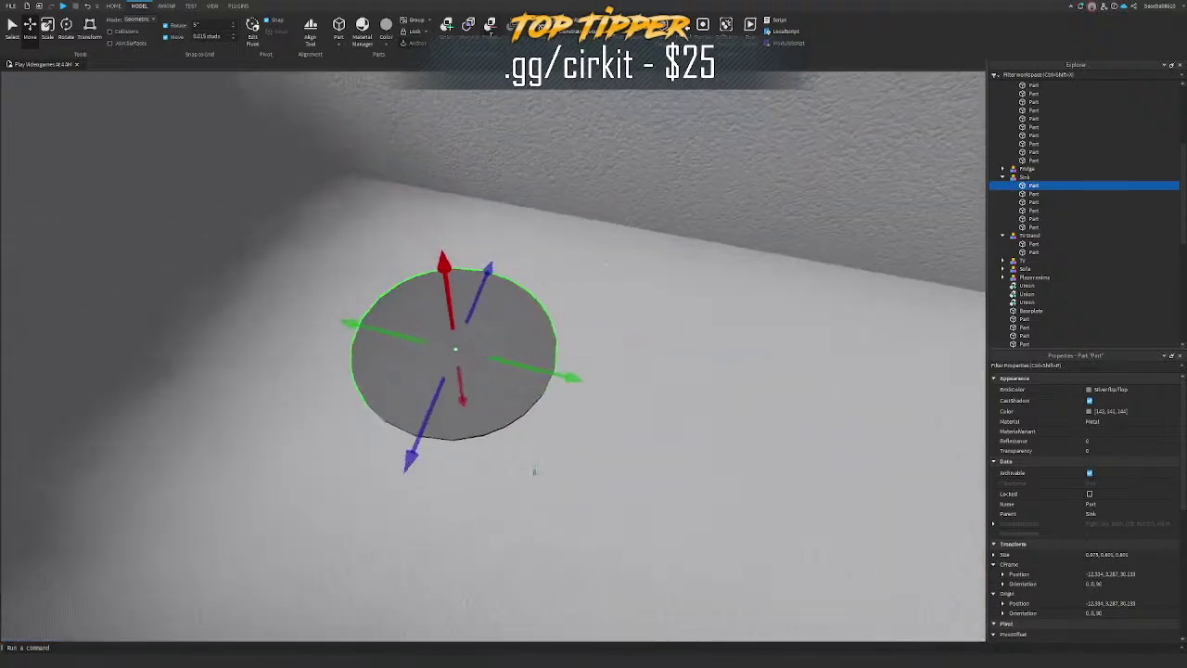
Step: Duplicate the drain disc, negate the copy and union it with the brown cabinet base to cut a hole
key(ctrl+d)
key(ctrl+shift+n)
click(651, 324)
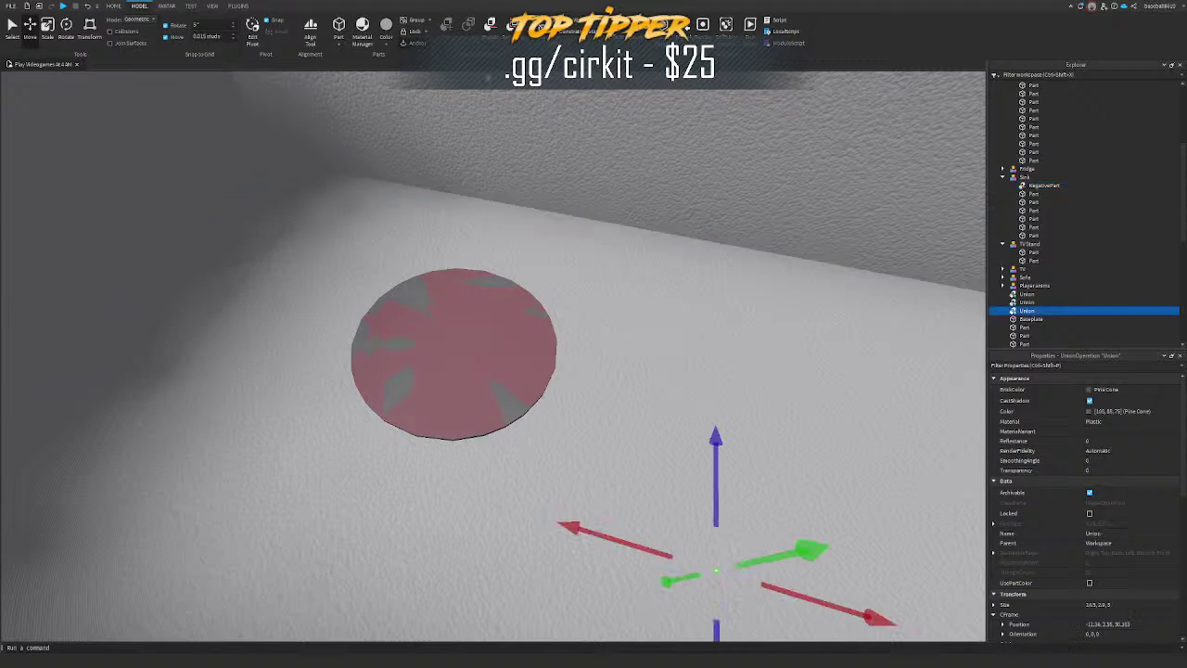
ctrl+click(1031, 186)
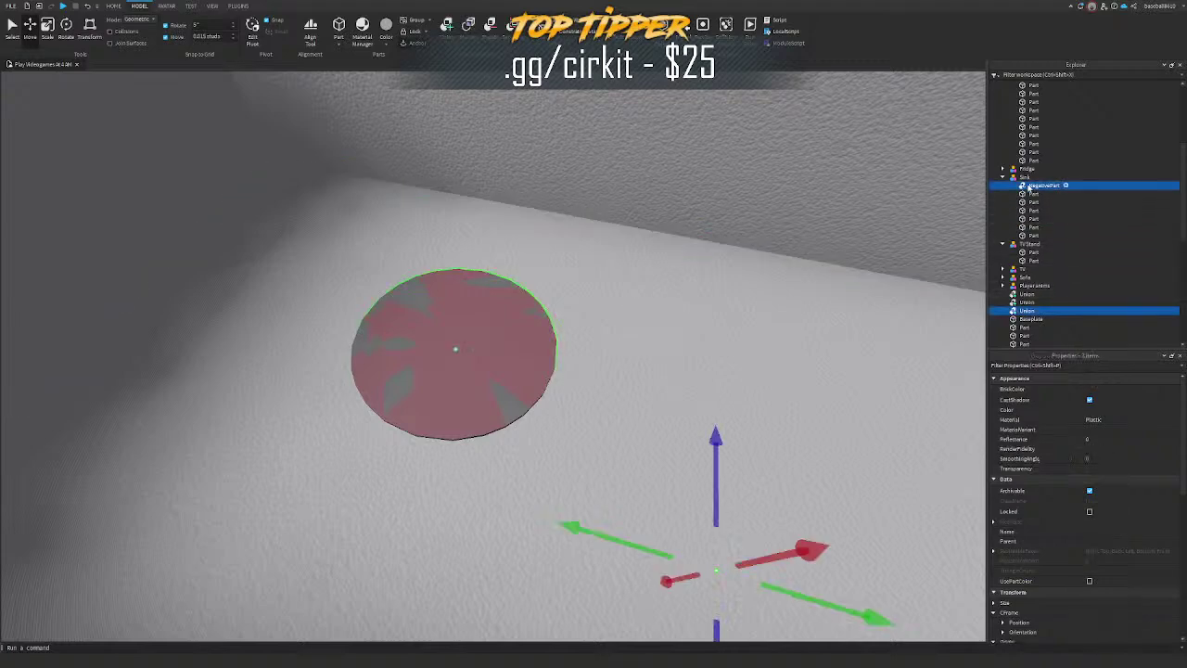
key(ctrl+shift+g)
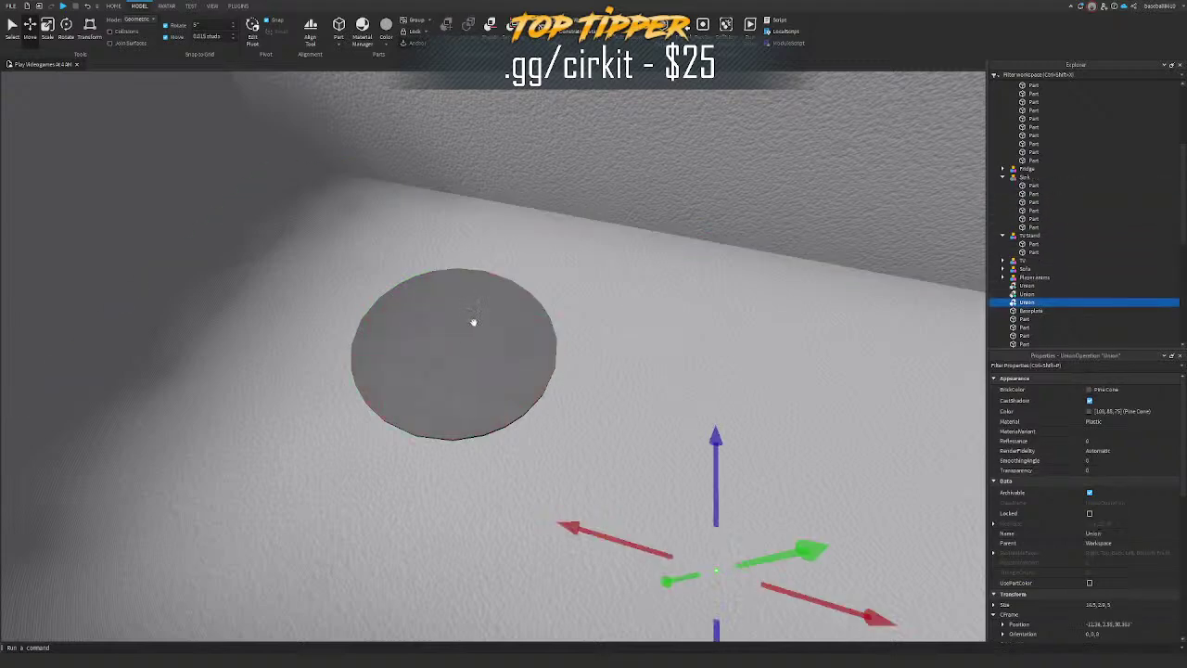
Step: Try to move the basin's floor panel aside to check the drain cut
scroll(473, 320, up, 4)
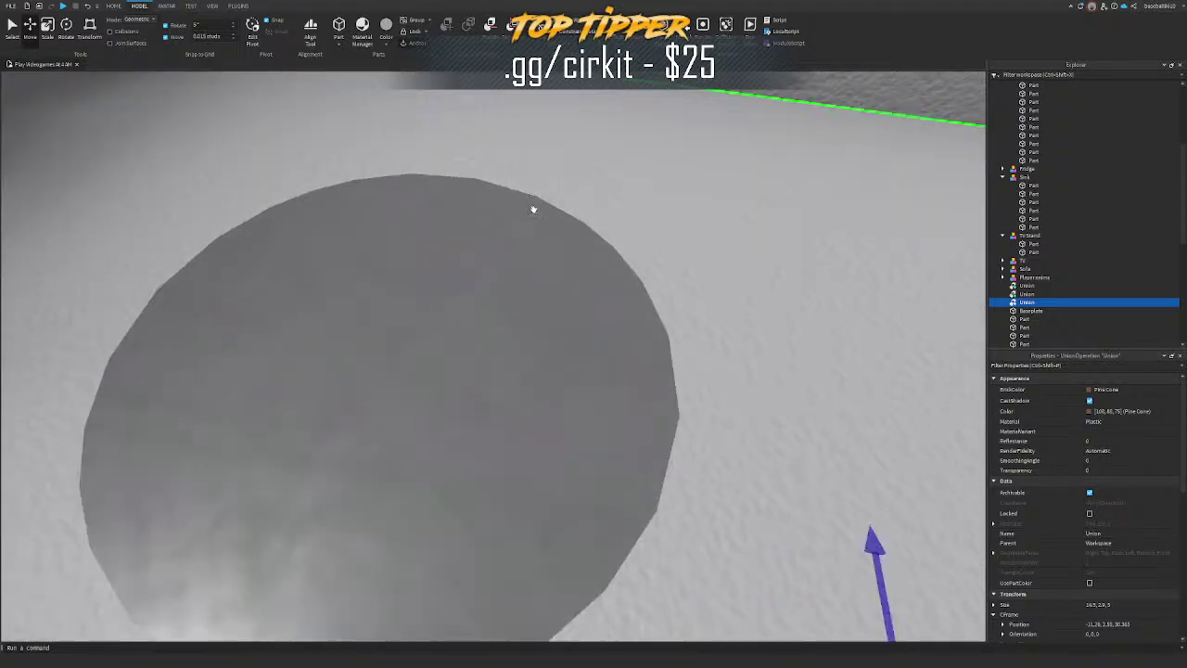
right_drag(533, 210, 535, 202)
scroll(636, 369, down, 6)
drag(690, 457, 885, 494)
scroll(554, 361, up, 10)
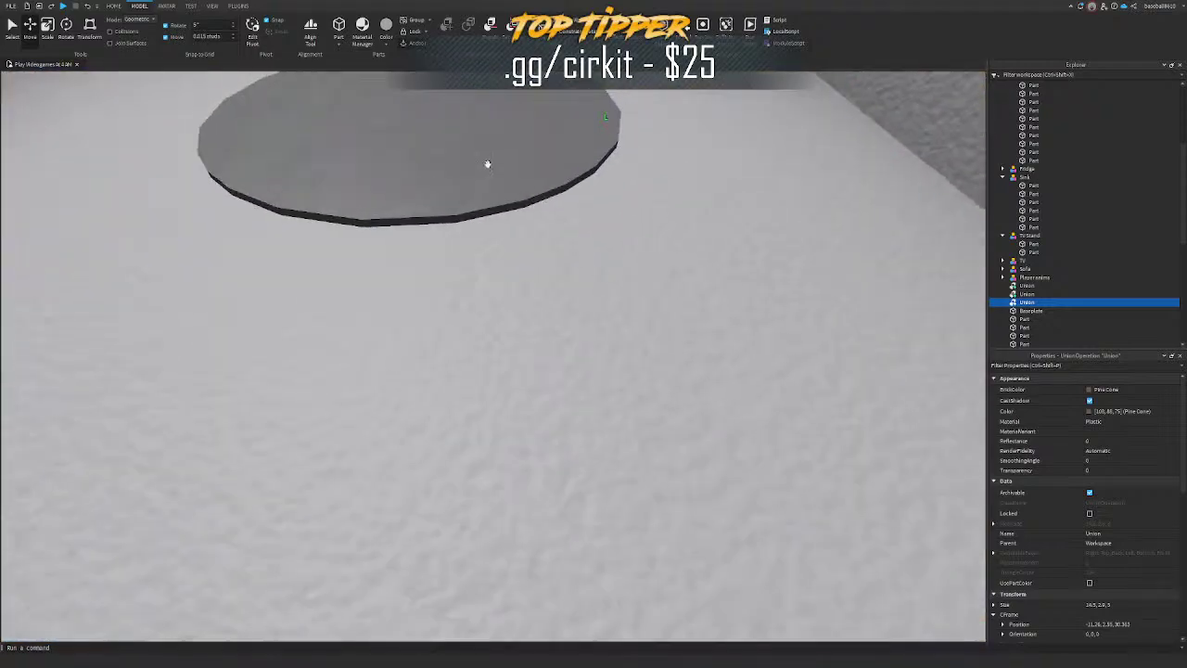
click(487, 165)
scroll(488, 161, down, 10)
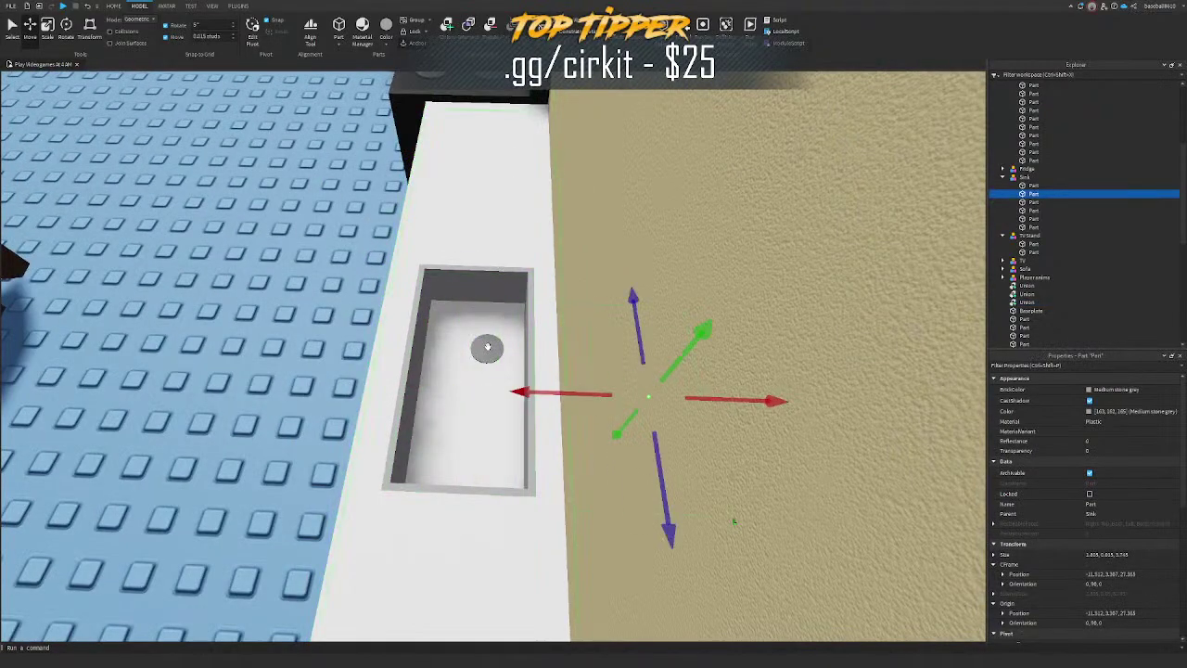
key(ctrl+z)
Step: Raise the move snap increment and shift the white countertop and the cabinet base beneath it out past the wall
click(530, 304)
click(528, 302)
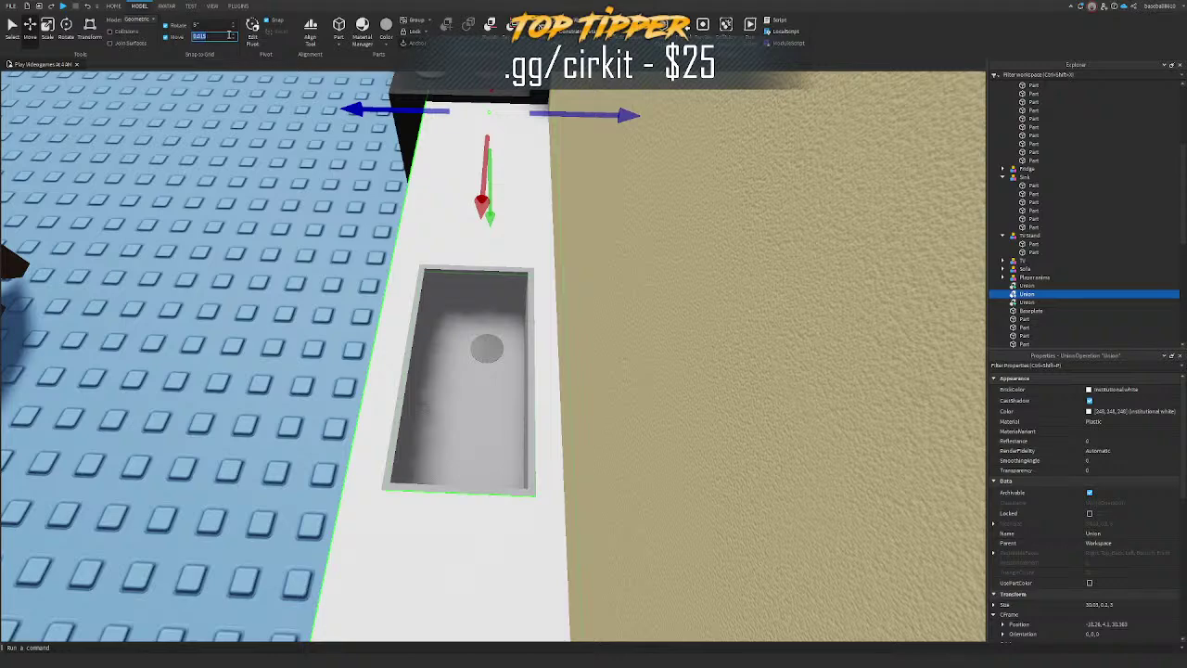
scroll(612, 123, down, 3)
drag(532, 112, 774, 169)
scroll(769, 165, down, 2)
click(499, 268)
drag(564, 387, 702, 387)
scroll(702, 387, down, 1)
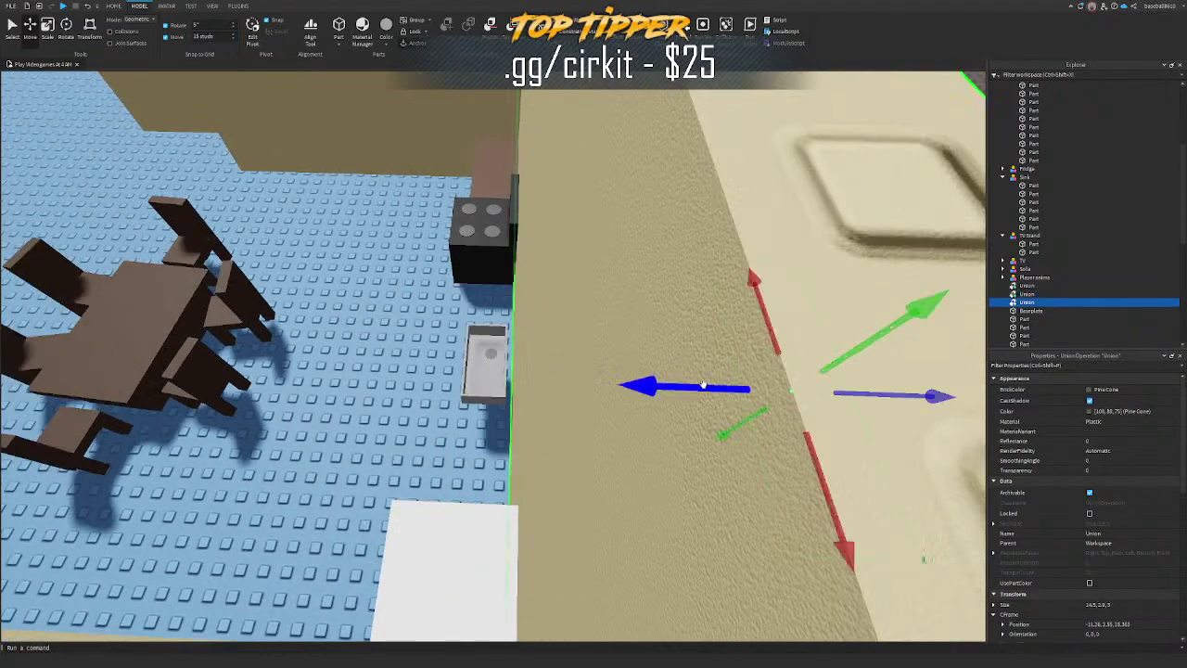
Step: Move the remaining brown cabinet section behind the stove out past the wall as well
click(491, 172)
scroll(612, 169, down, 1)
drag(607, 168, 783, 172)
scroll(784, 172, up, 3)
click(565, 231)
Step: Select the drain disc in the basin floor and turn off move snapping
scroll(565, 231, down, 3)
right_drag(565, 230, 575, 265)
scroll(584, 248, up, 4)
scroll(574, 265, up, 2)
key(q)
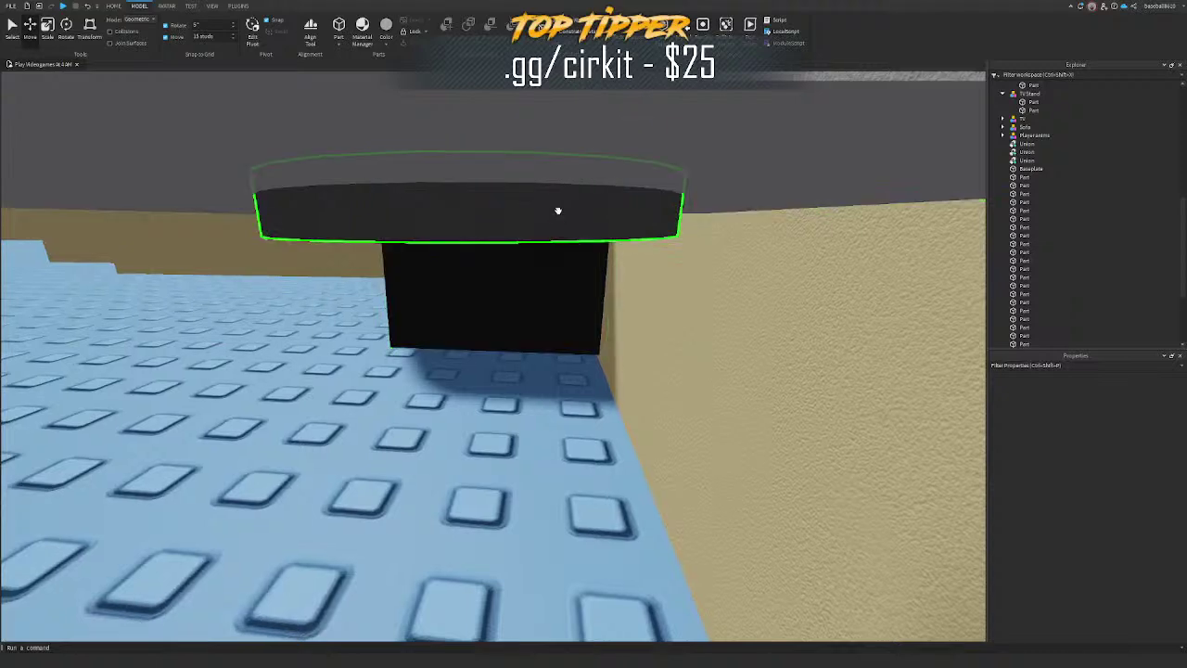
click(558, 211)
key(e)
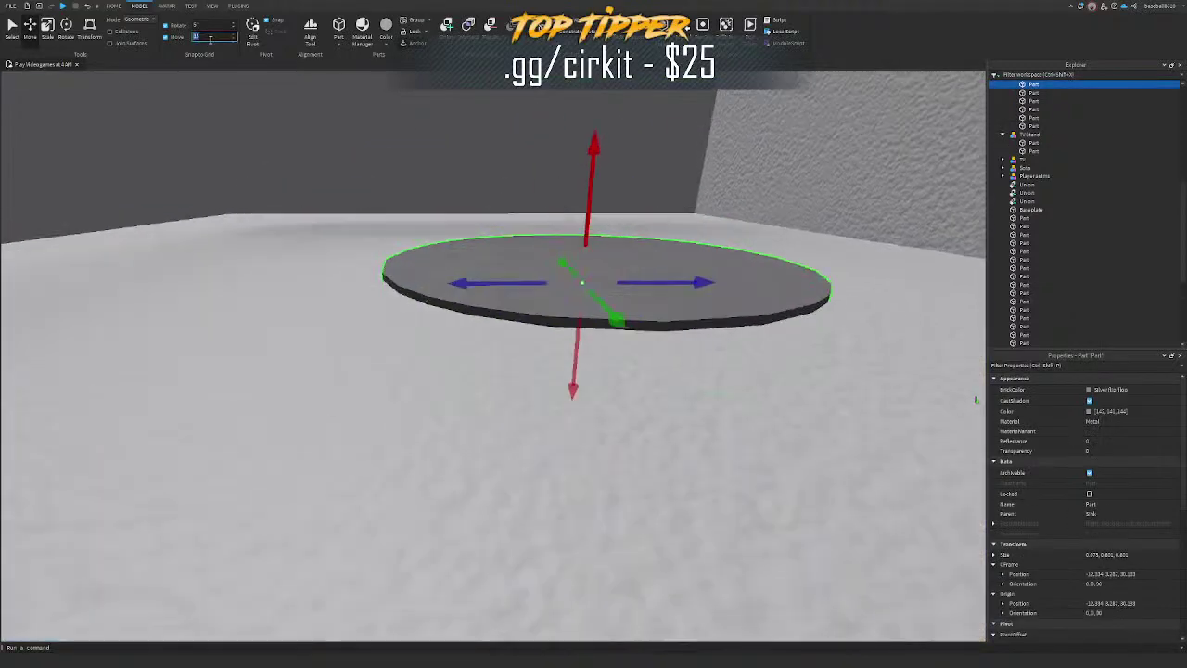
right_drag(562, 254, 565, 263)
key(e)
key(ctrl+3)
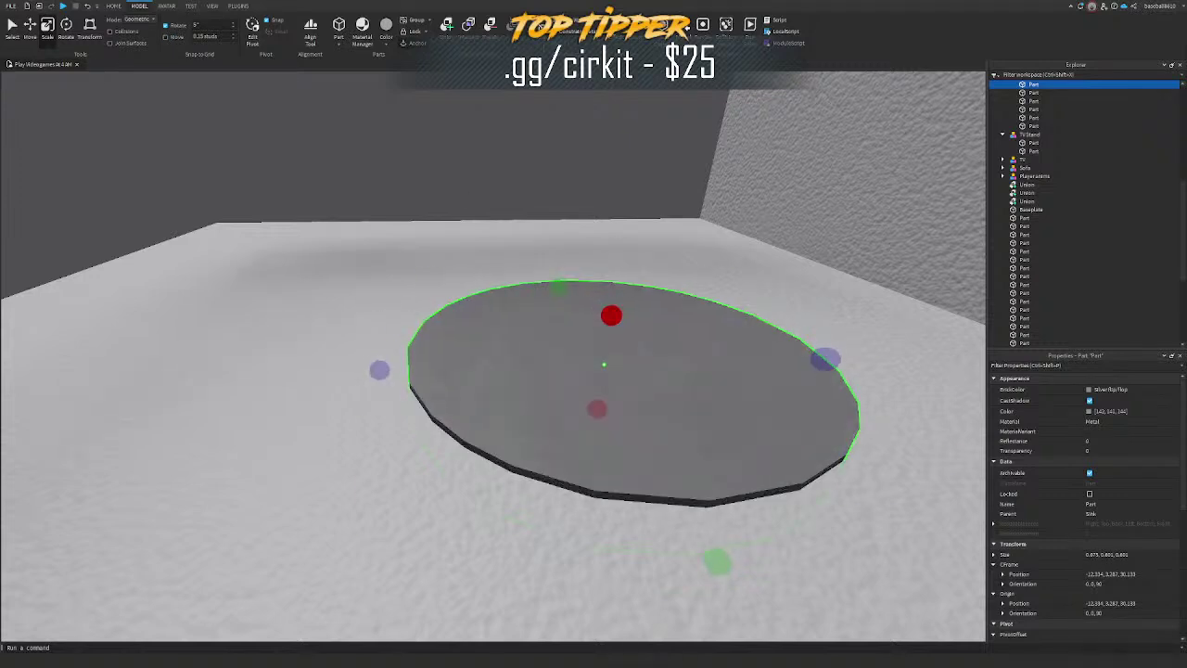
Step: Duplicate the drain disc, negate the copy and union it with the basin's floor panel to cut the drain hole
key(ctrl+d)
key(ctrl+shift+n)
click(599, 231)
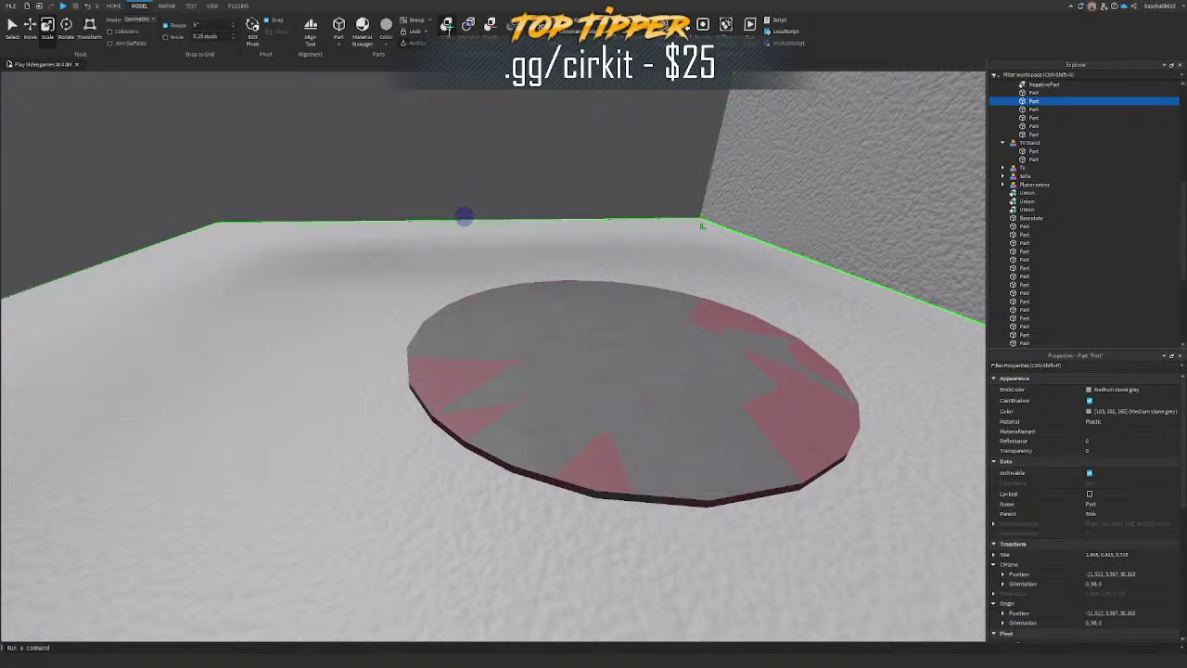
click(638, 317)
key(ctrl+z)
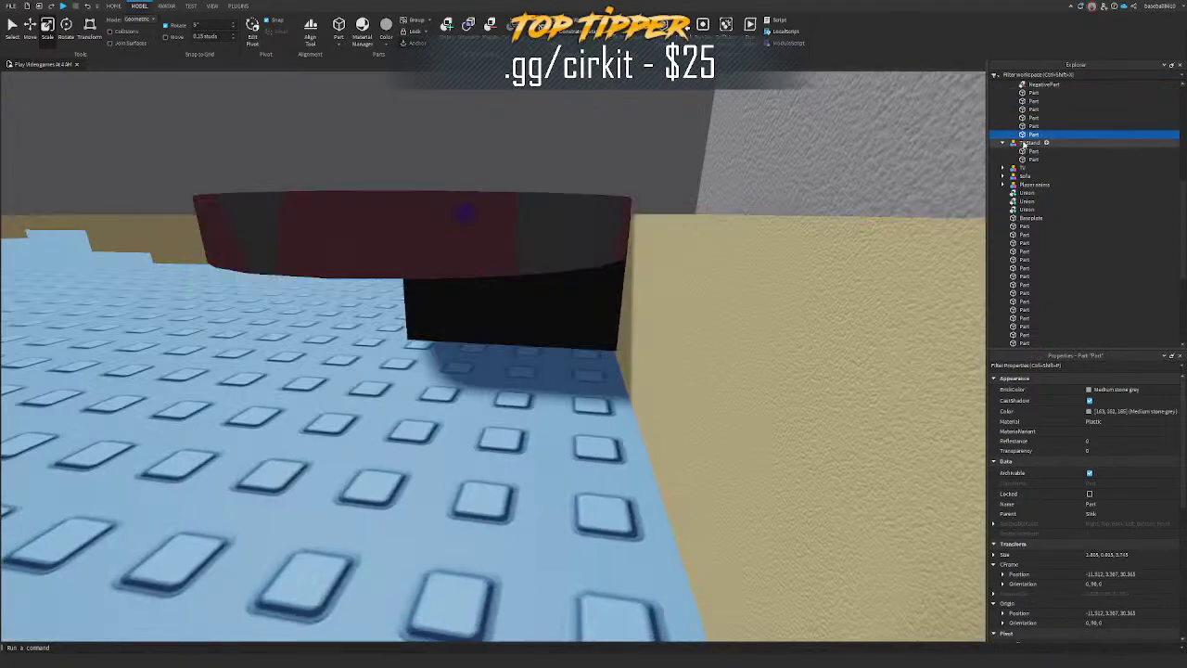
scroll(1046, 173, up, 3)
click(1042, 155)
ctrl+click(1039, 205)
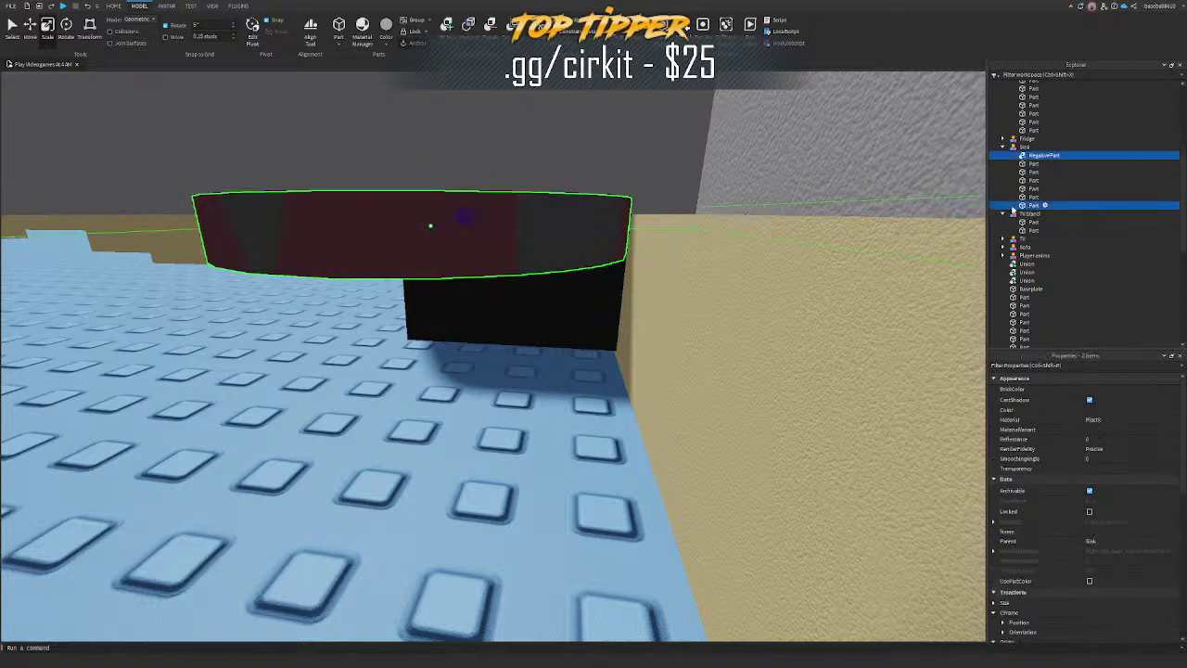
key(e)
key(ctrl+shift+g)
Step: Scale down the drain disc's thickness from above so that it sits slightly recessed in the drain hole
click(593, 326)
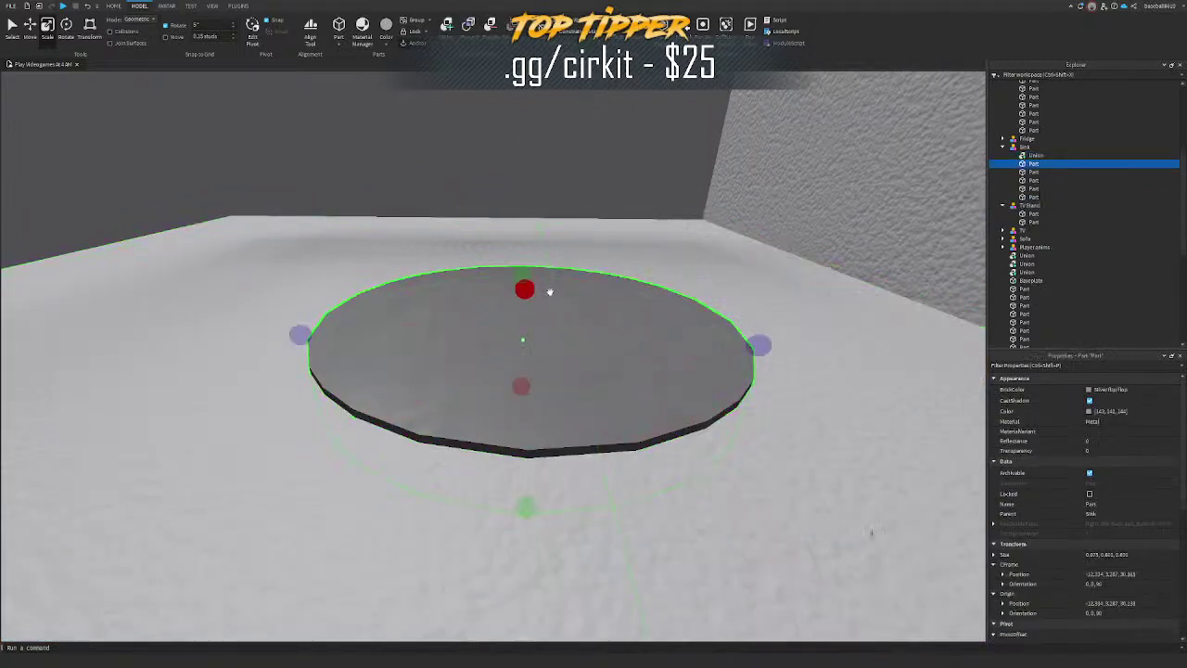
mouse_move(526, 289)
mouse_down()
mouse_move(524, 307)
mouse_move(524, 296)
mouse_up()
right_drag(523, 294, 524, 294)
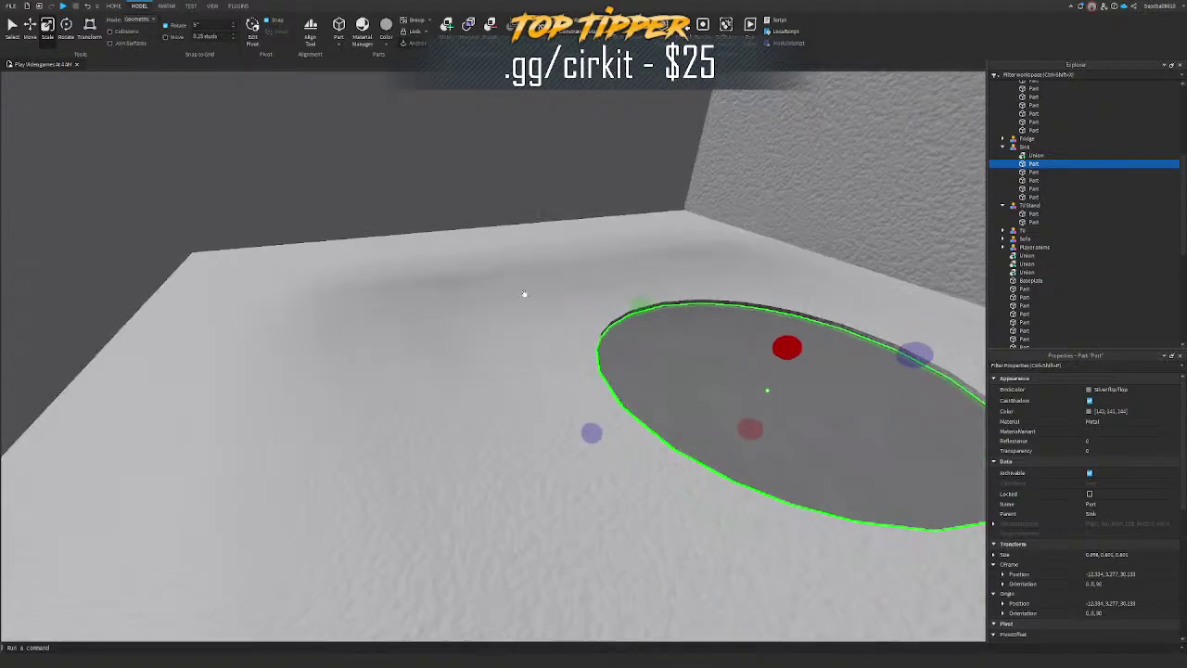
drag(782, 347, 780, 347)
right_drag(685, 284, 682, 280)
click(683, 282)
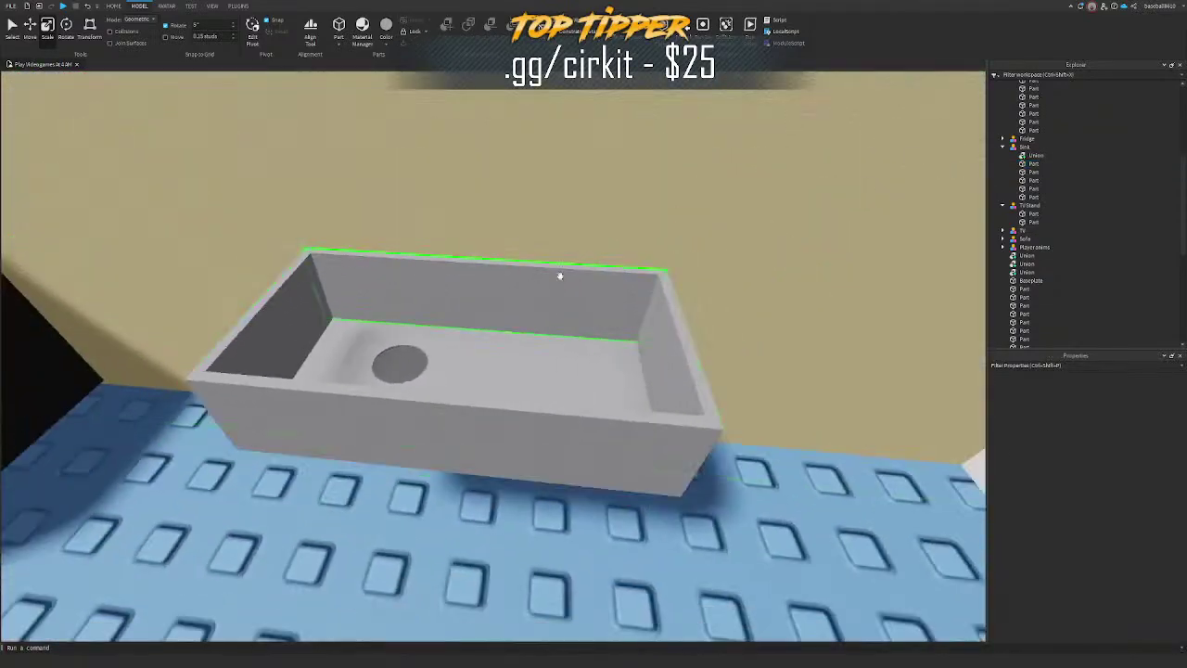
Step: Duplicate the basin's long back wall and rotate the copy 90 degrees to form a divider across the basin
alt+click(559, 276)
key(ctrl+4)
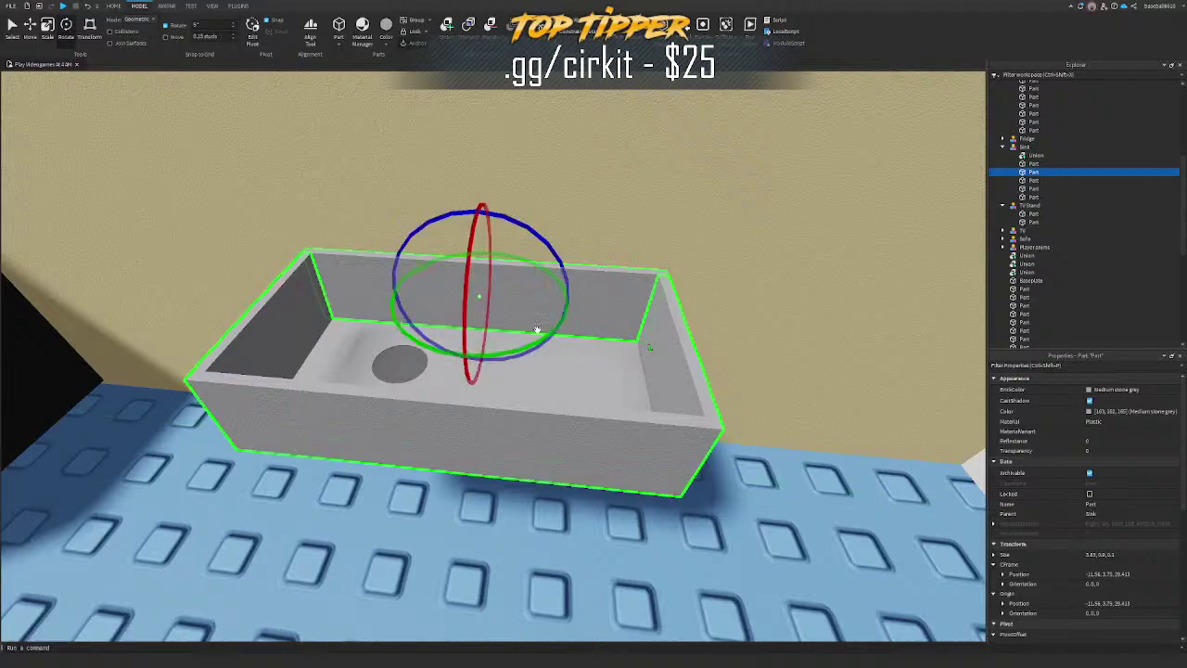
key(ctrl+1)
key(ctrl+4)
key(ctrl+d)
key(ctrl+r)
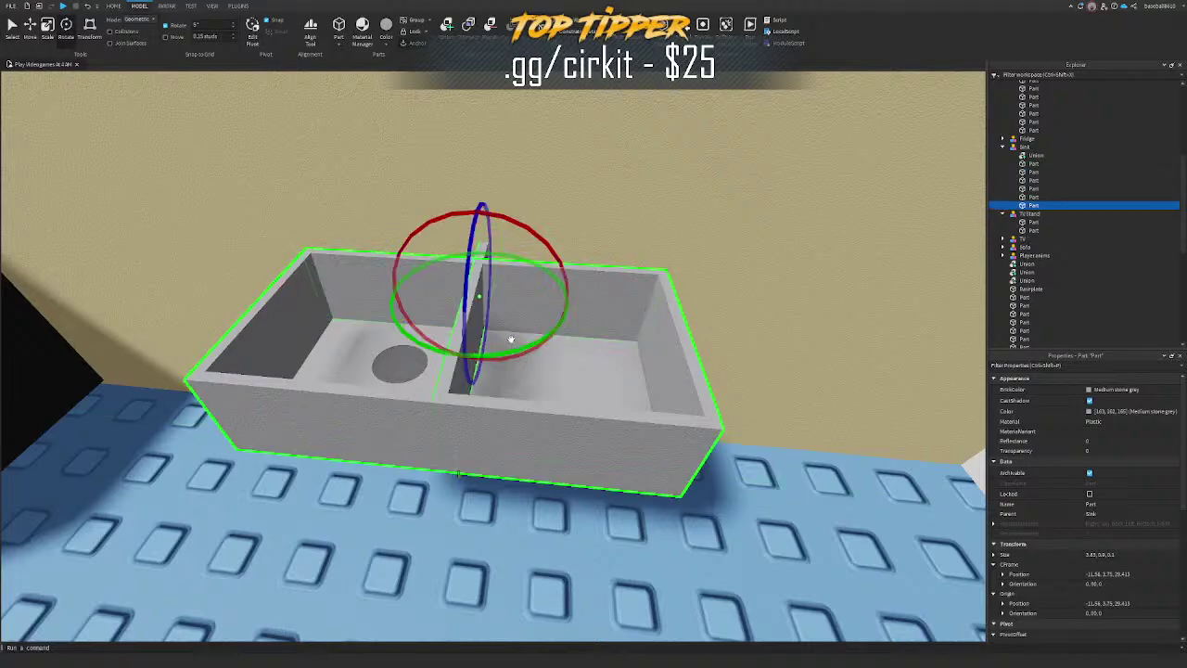
Step: Set the move increment to 0.015 studs and scale the divider's front end back to the basin's front wall
key(ctrl+3)
key(d)
right_drag(510, 337, 508, 339)
right_drag(397, 410, 398, 416)
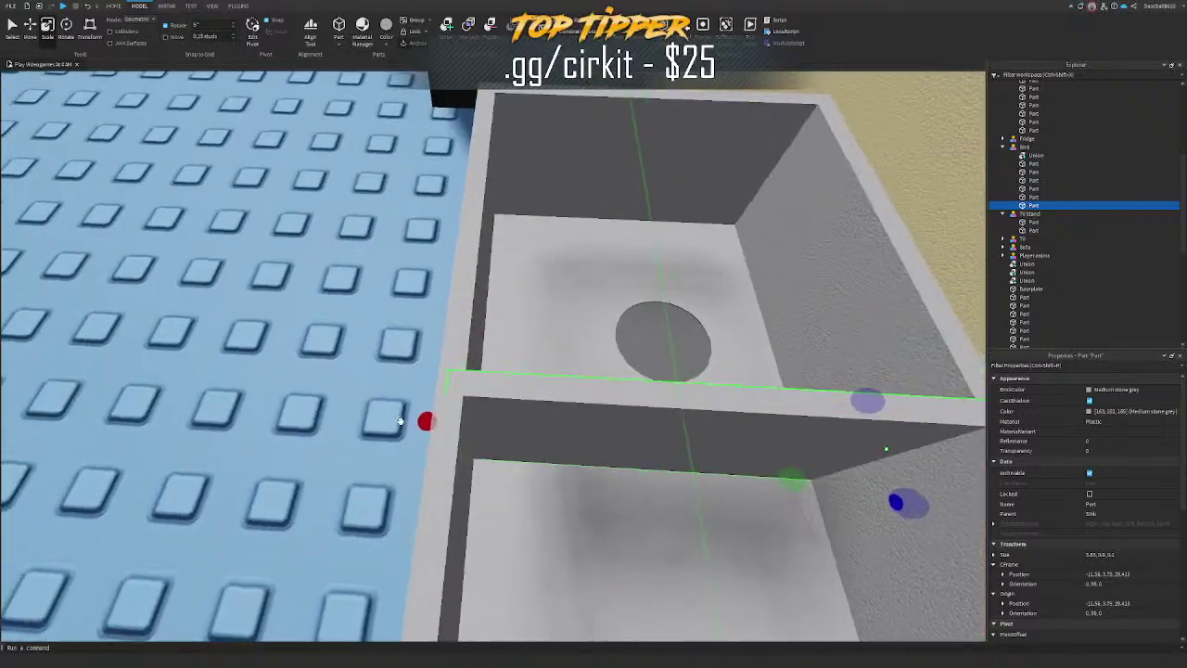
drag(425, 421, 442, 426)
key(ctrl+z)
click(216, 38)
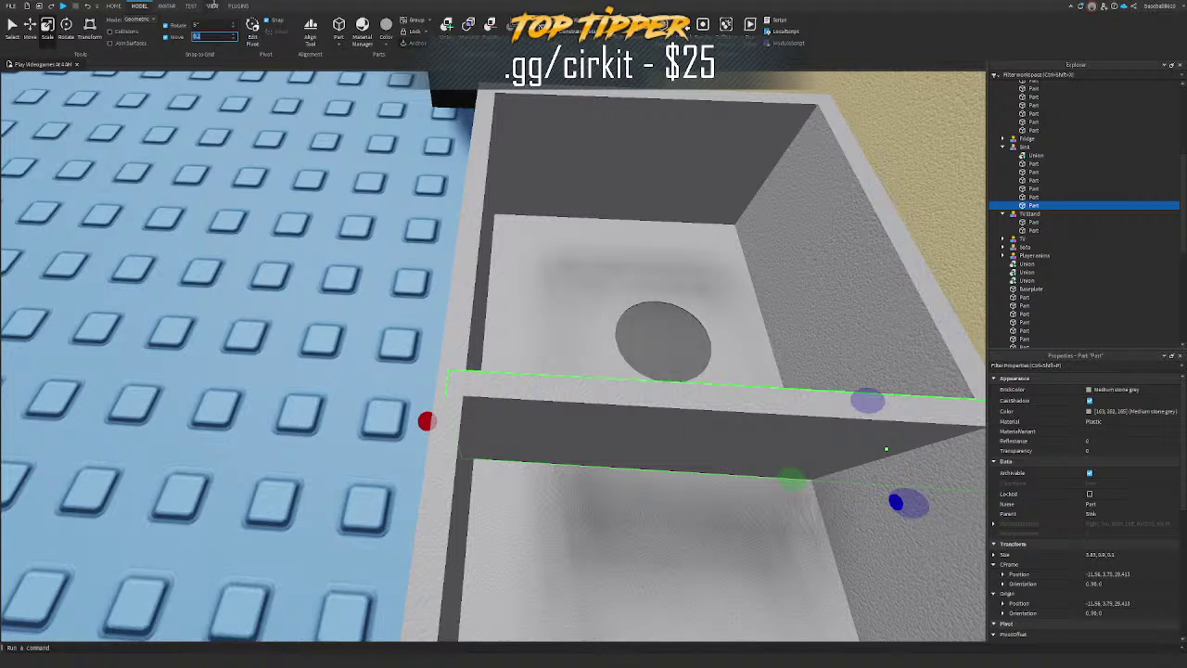
drag(424, 423, 435, 423)
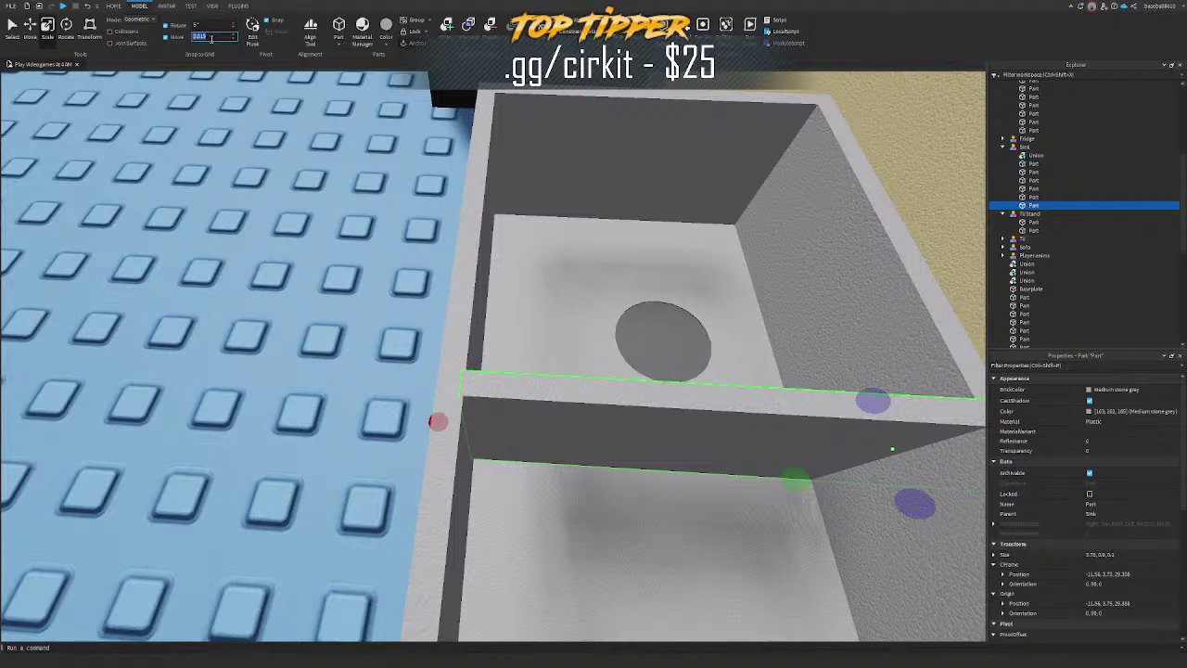
drag(443, 424, 445, 423)
Step: Scale the divider's overhanging rear end back to the basin's back wall
key(d)
right_drag(504, 399, 591, 371)
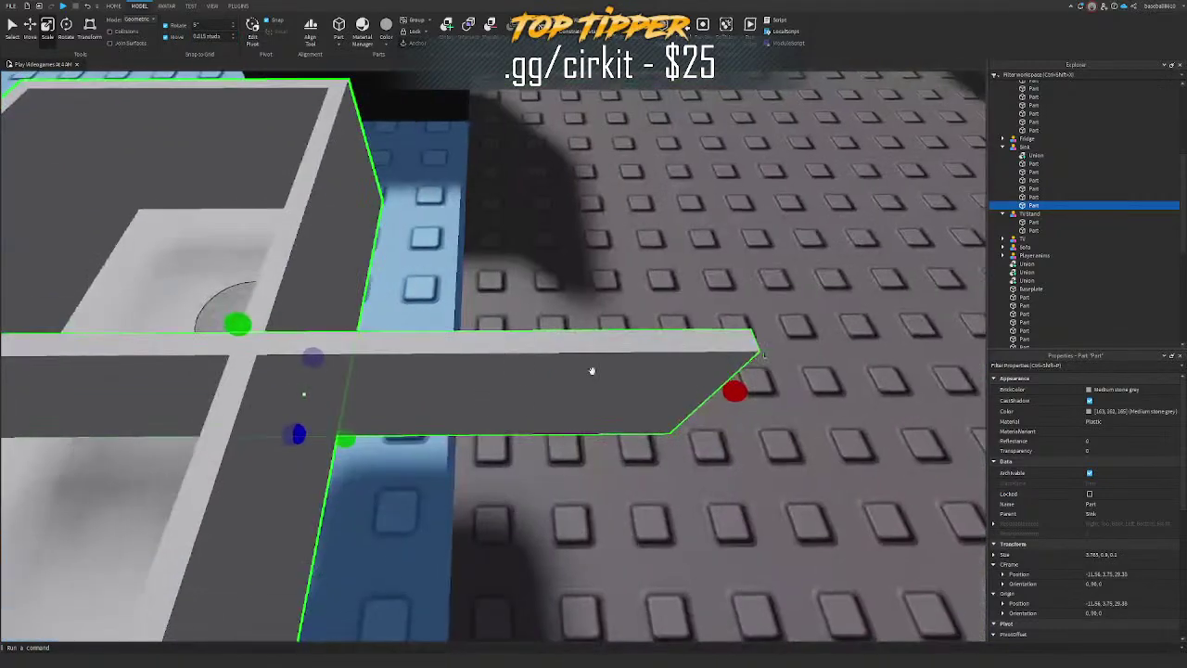
drag(852, 399, 475, 388)
key(a)
right_drag(454, 387, 454, 388)
drag(573, 439, 568, 439)
key(d)
right_drag(613, 427, 680, 439)
scroll(689, 443, down, 4)
click(687, 442)
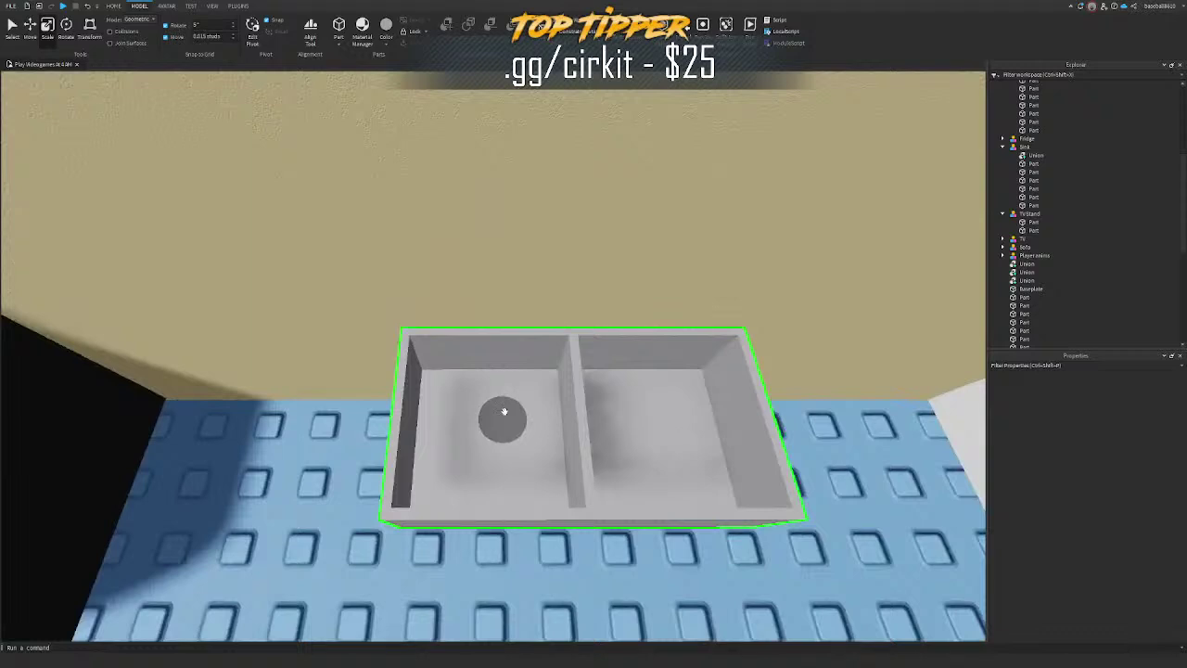
Step: Separate the basin's floor union back into the floor panel and the negative drain disc
click(504, 410)
click(708, 428)
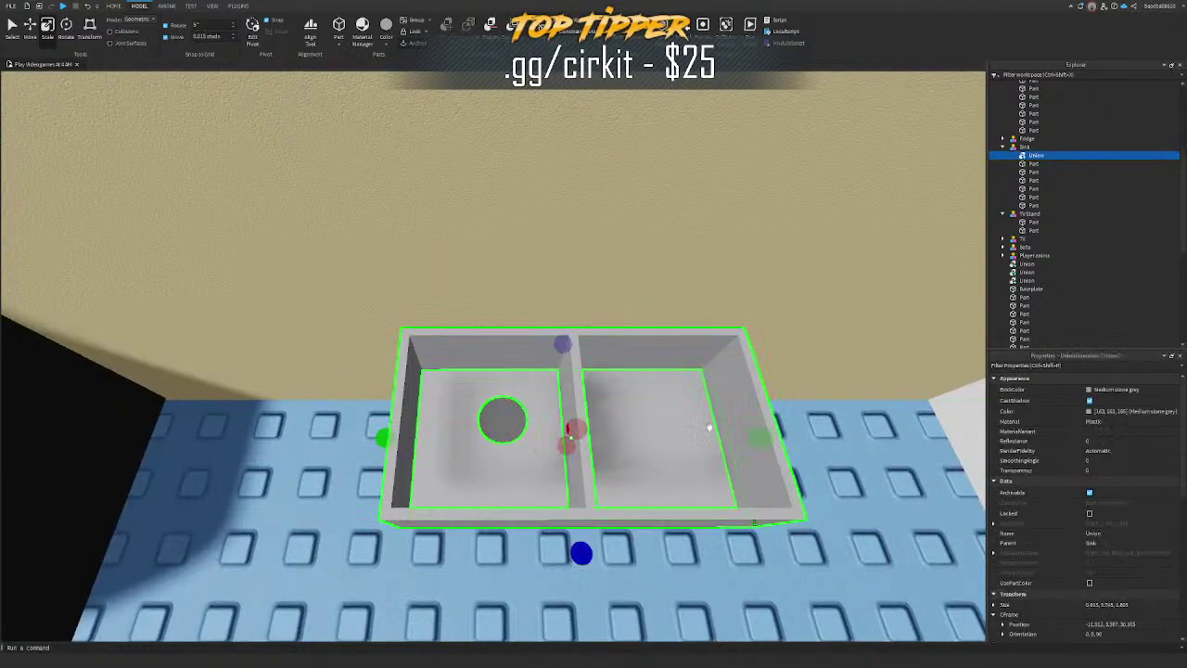
drag(759, 437, 741, 437)
key(ctrl+z)
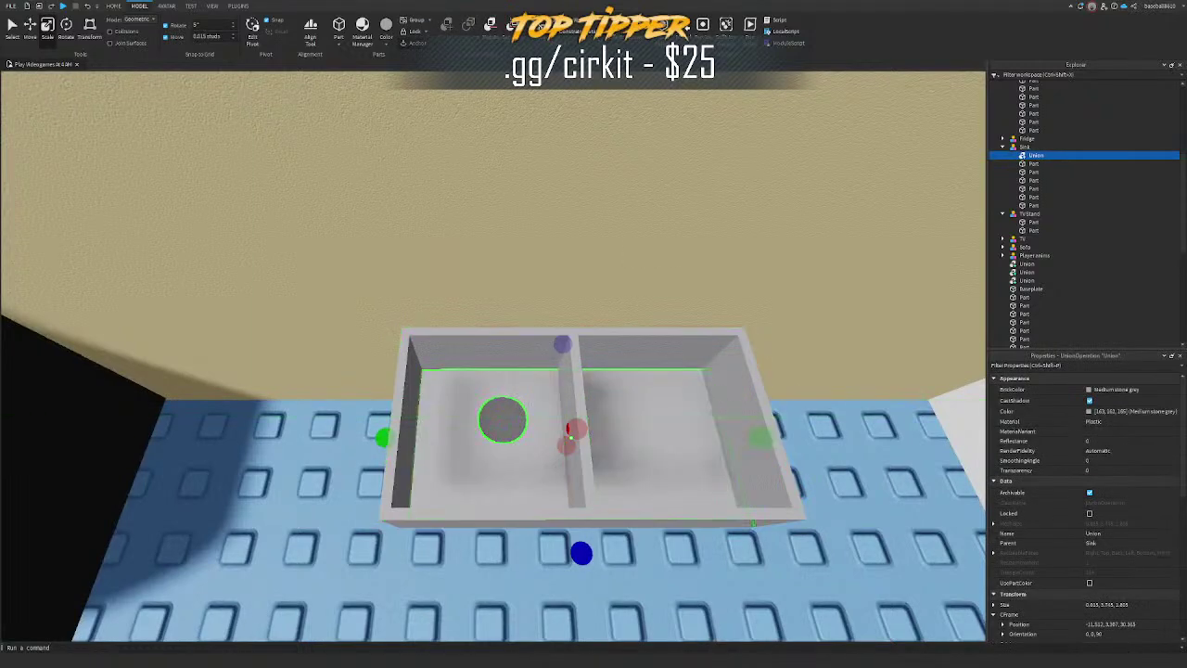
key(ctrl+shift+u)
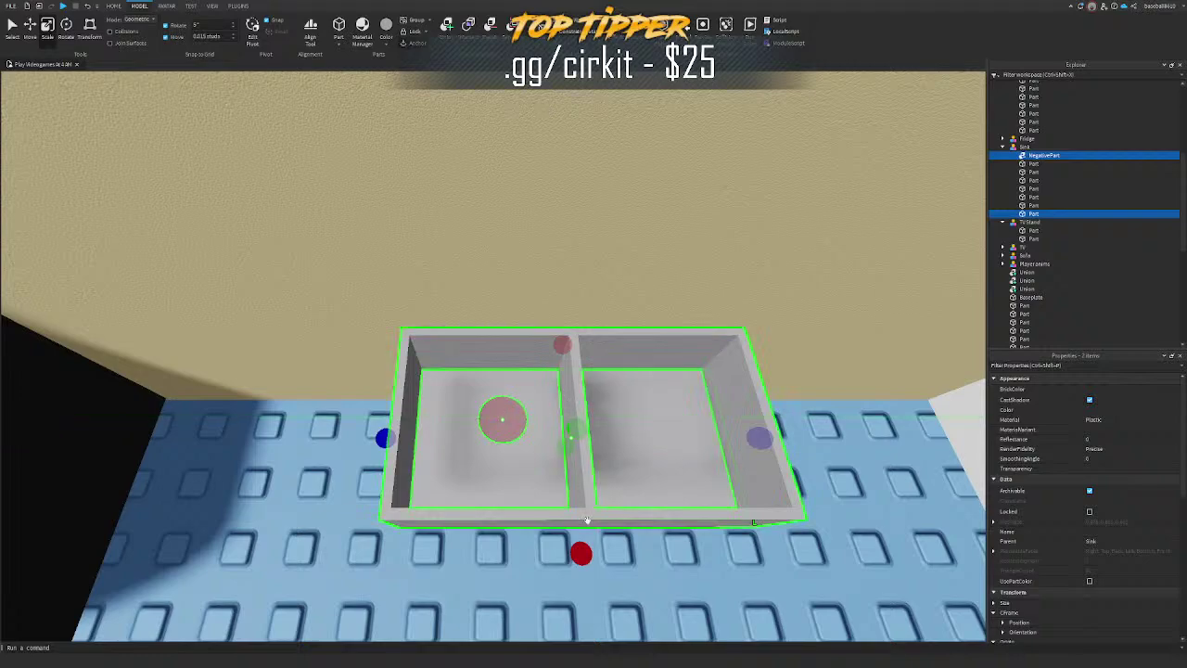
key(ctrl+2)
key(q)
click(218, 37)
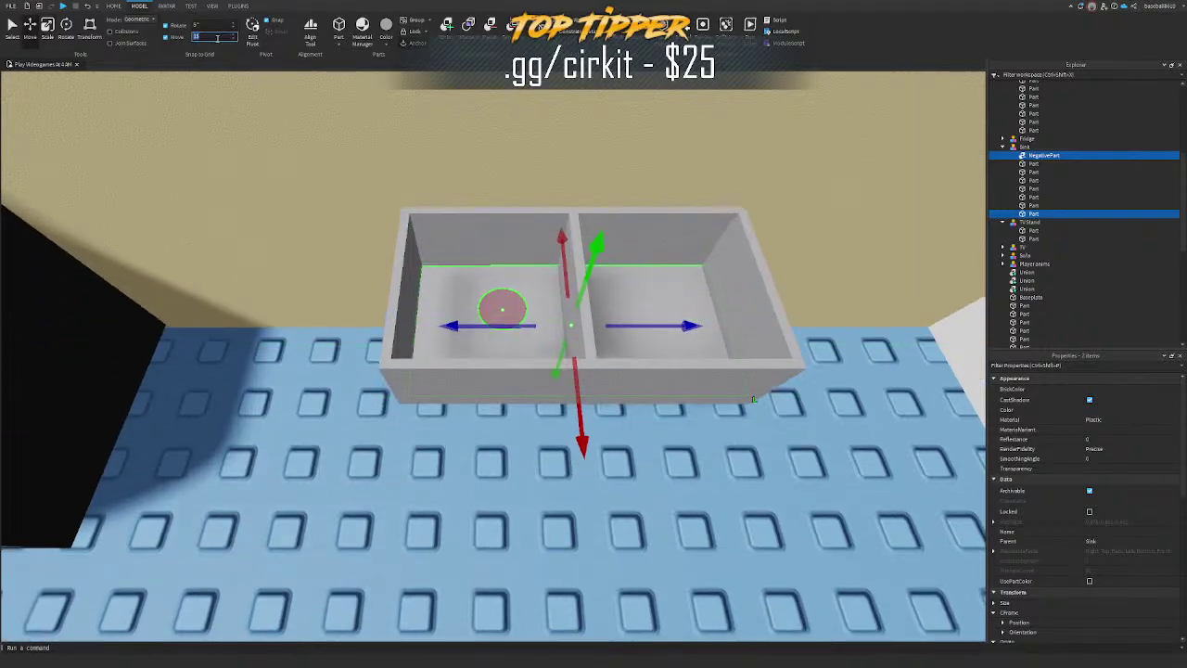
right_drag(519, 306, 565, 312)
drag(492, 359, 527, 369)
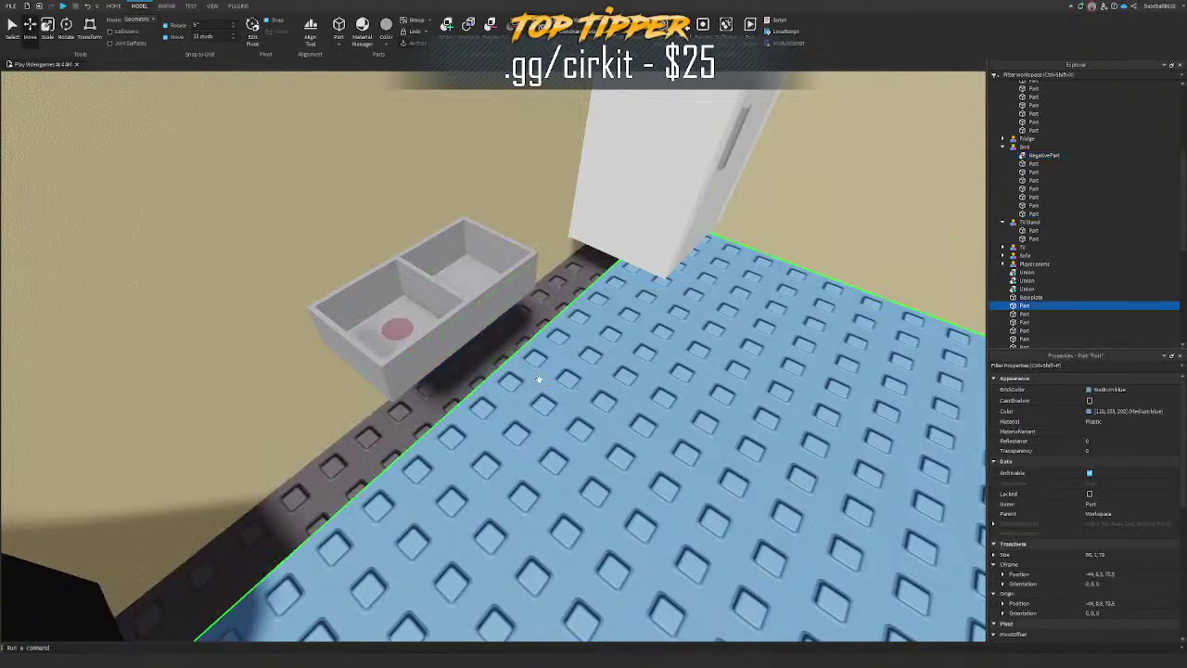
click(429, 284)
key(ctrl+z)
Step: Ungroup the sink model into its separate parts
click(458, 282)
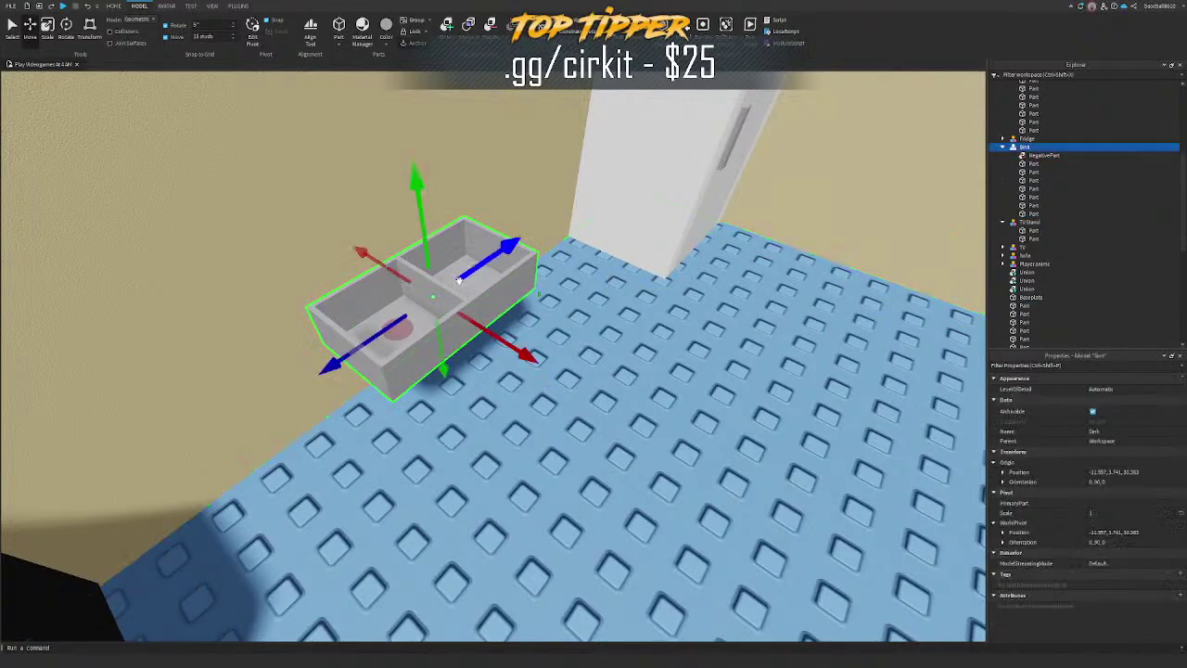
key(ctrl+u)
click(569, 305)
key(ctrl+d)
Step: Try to move the basin's floor panel 10 studs out into the room
click(400, 330)
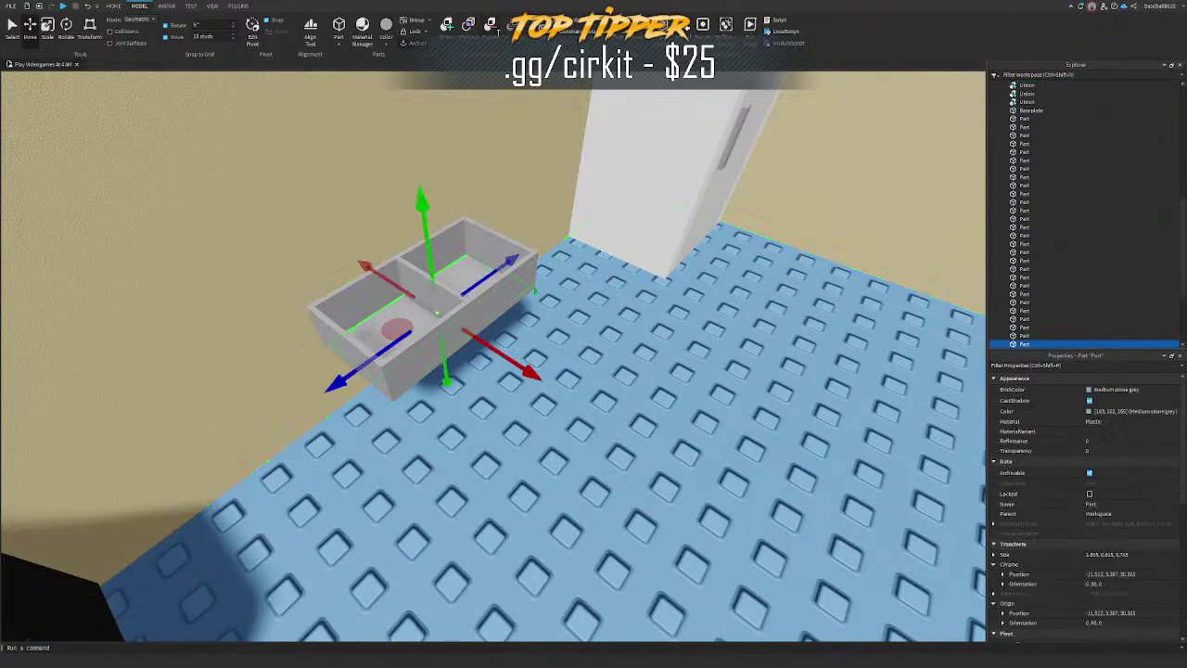
drag(516, 368, 704, 481)
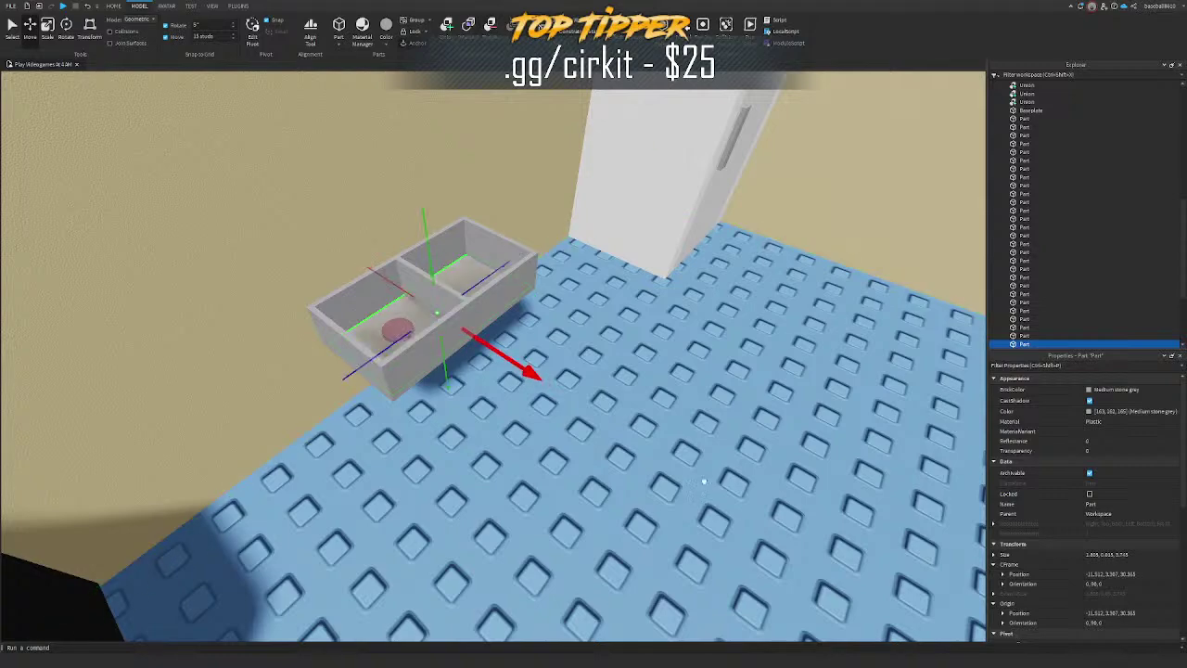
key(s)
key(a)
drag(832, 537, 844, 535)
key(d)
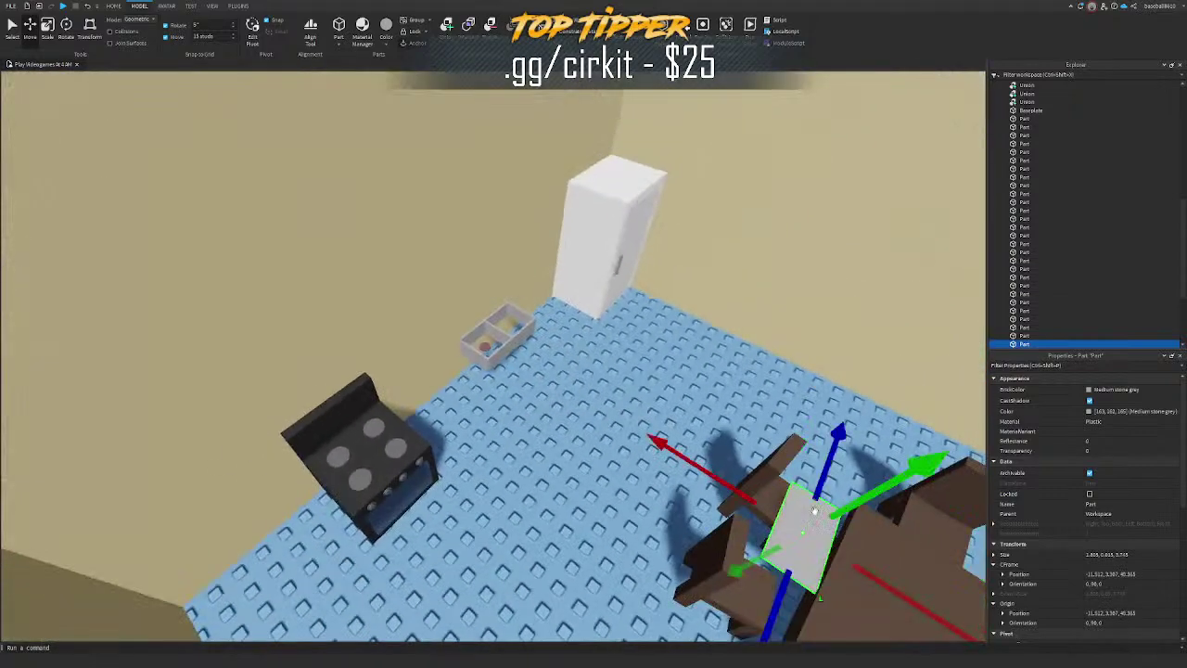
key(ctrl+z)
Step: Set the move increment to 5 studs and move the basin's floor panel out in front of the sink
key(w)
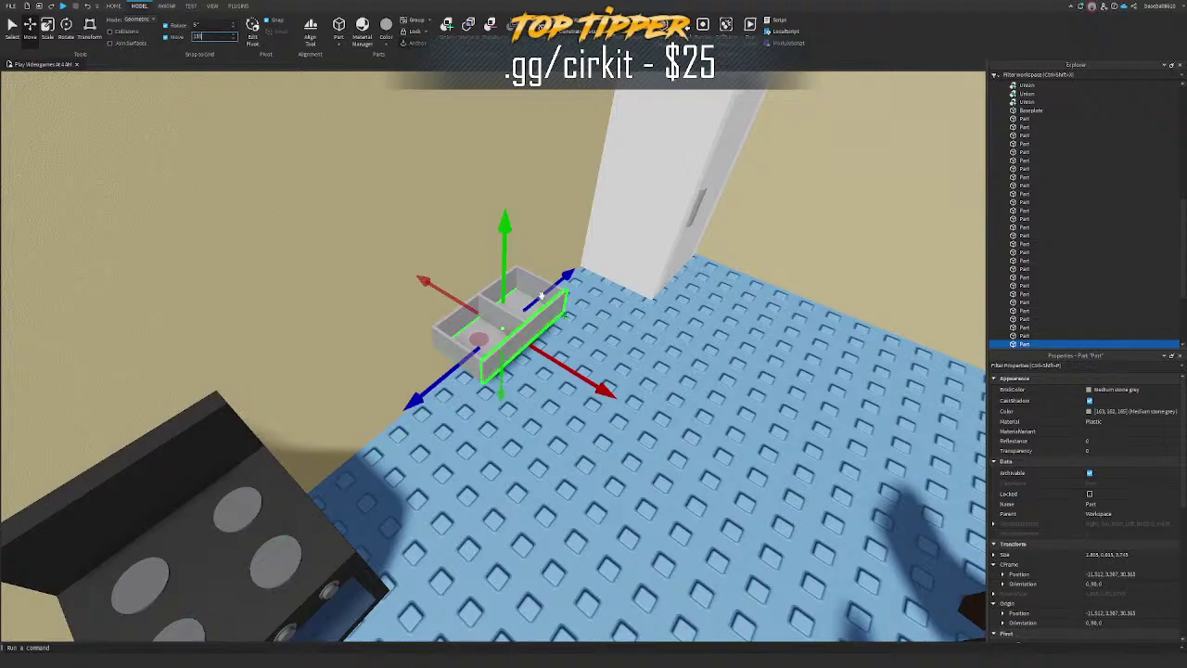
right_drag(555, 321, 556, 323)
key(s)
drag(563, 349, 691, 414)
key(w)
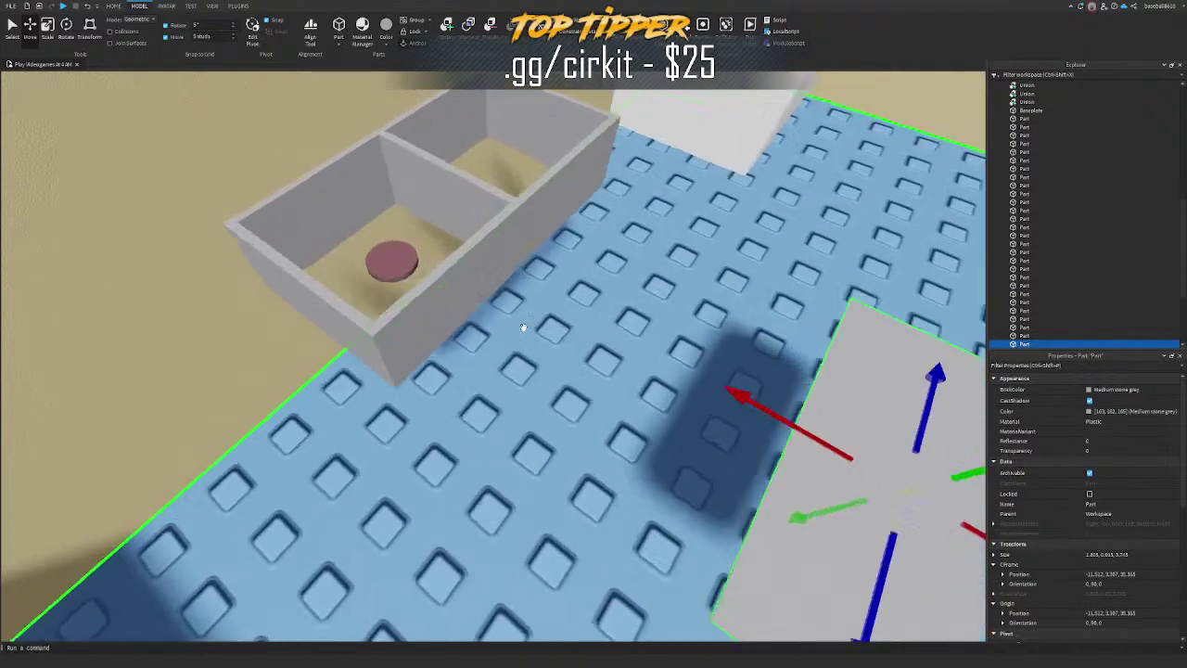
Step: Move the negative drain disc out of the basin by 5 studs onto the floor panel
right_drag(522, 328, 519, 330)
click(452, 385)
key(s)
drag(558, 423, 823, 617)
right_drag(715, 492, 715, 492)
key(f)
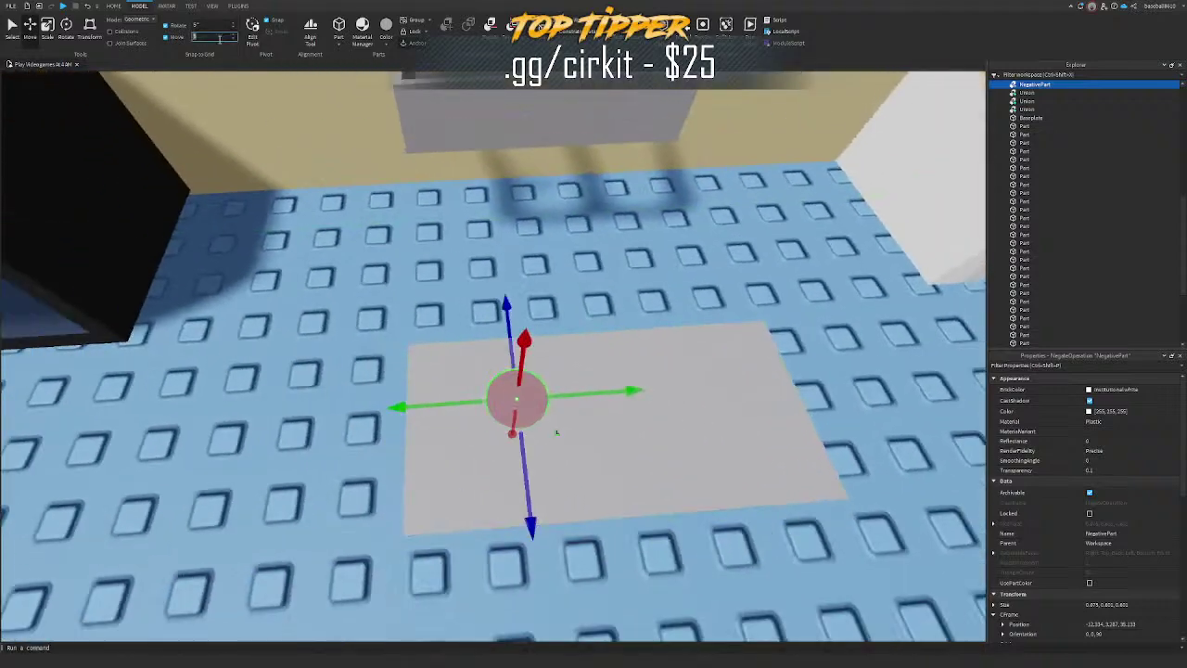
Step: Set the move increment to 0.1 studs and shift the negative disc toward the middle of the panel's depth
right_drag(432, 304, 432, 310)
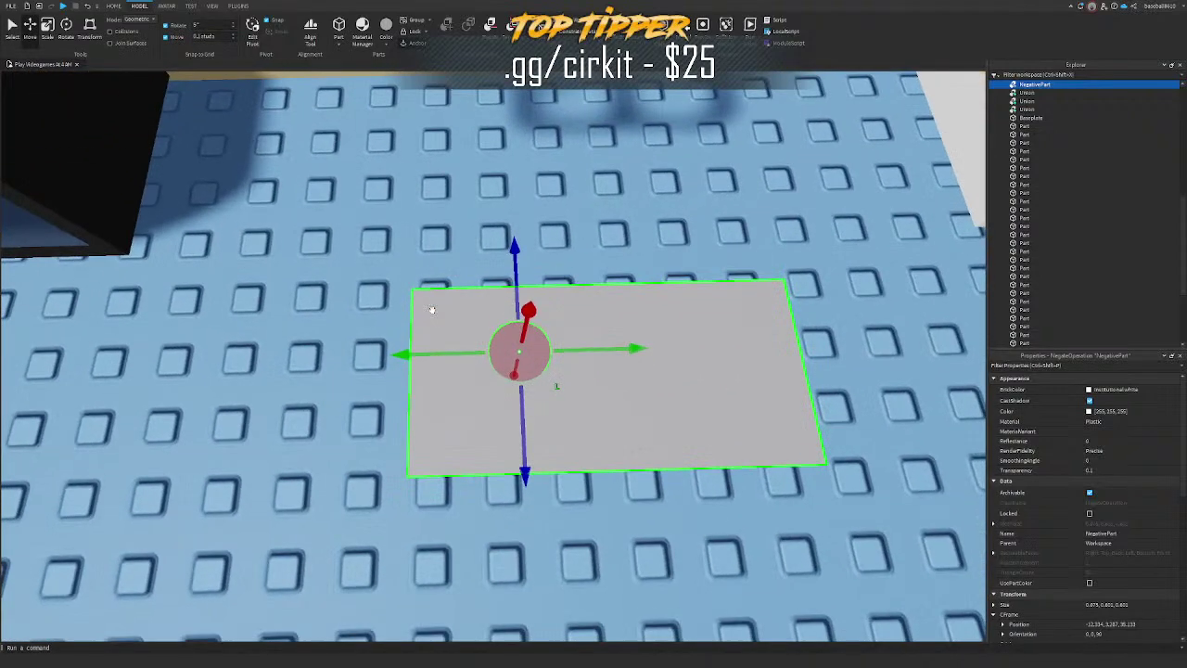
key(w)
drag(535, 404, 537, 447)
right_drag(537, 436, 535, 408)
key(s)
Step: Move the divider out of the basin onto the separated floor panel
click(551, 229)
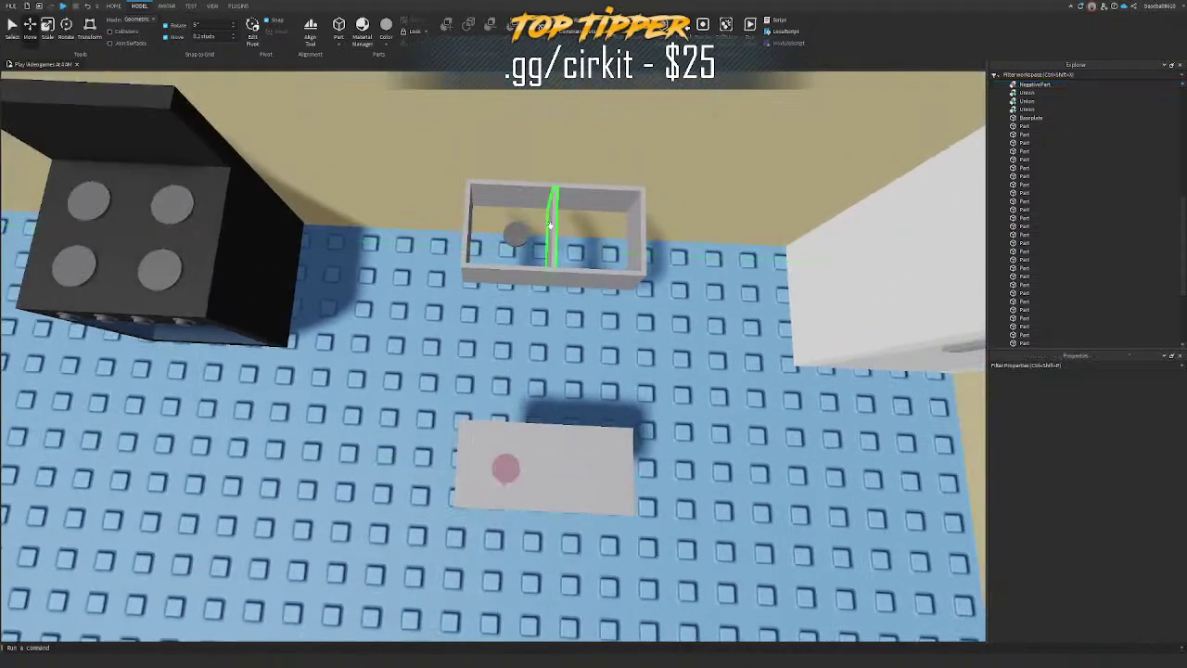
drag(549, 313, 560, 544)
right_drag(544, 529, 544, 553)
key(w)
click(521, 417)
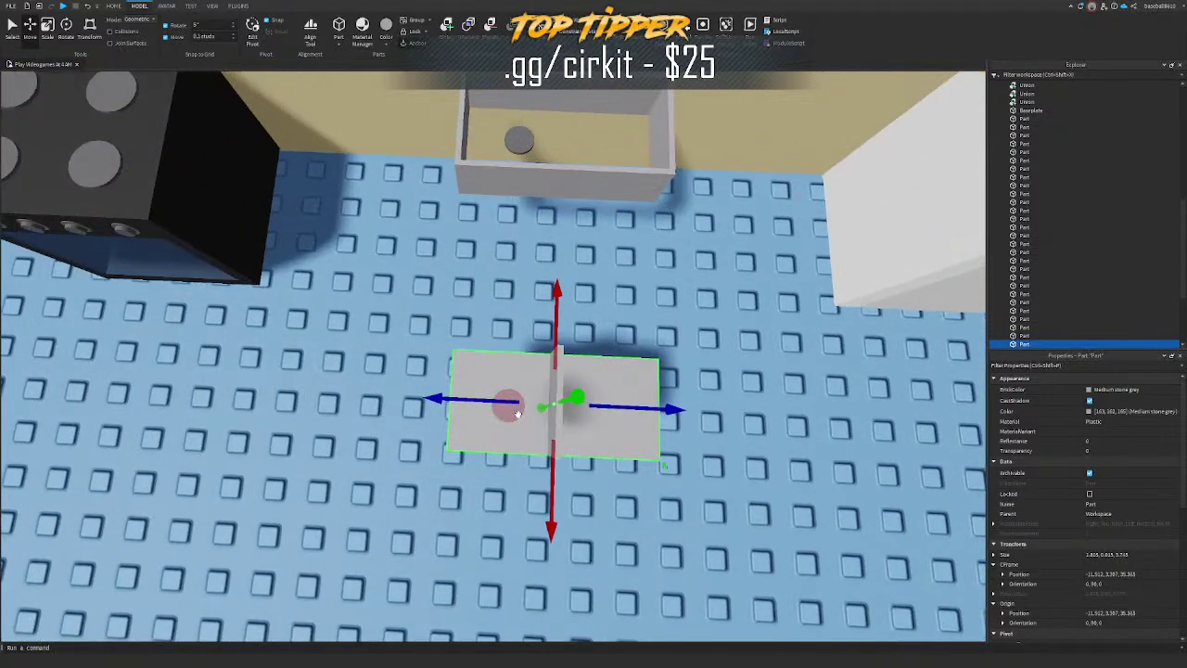
Step: Examine how the negative disc sits in the floor panel from above and from the side
scroll(517, 411, up, 5)
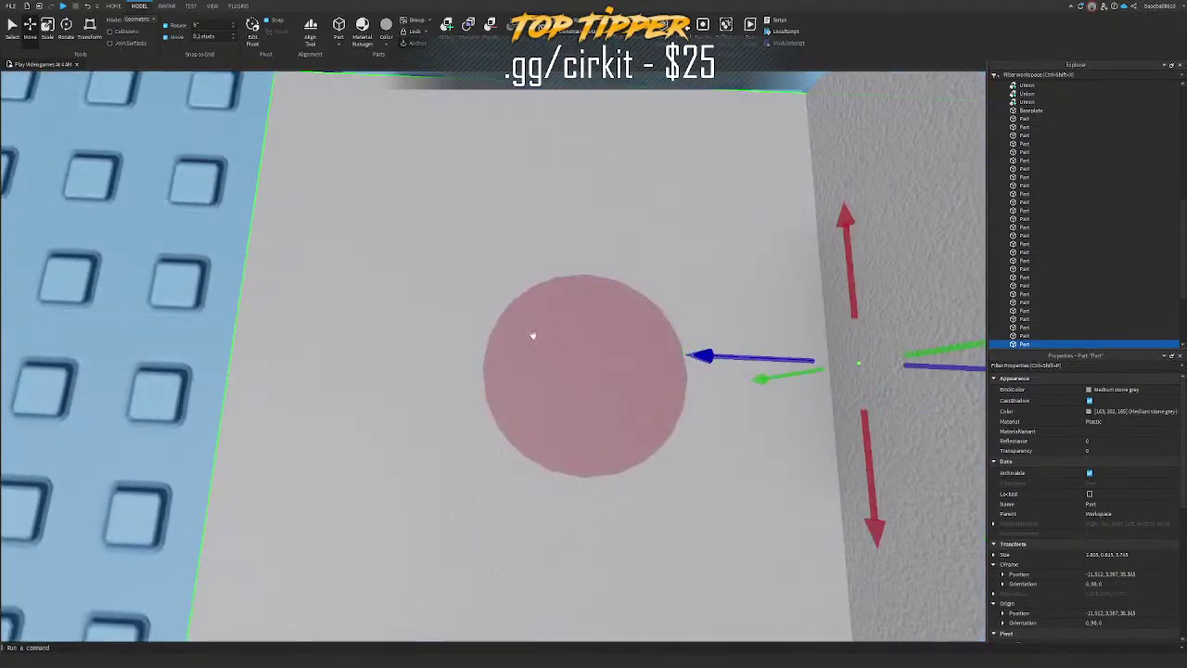
right_drag(520, 311, 517, 313)
click(279, 284)
right_drag(278, 284, 284, 264)
click(284, 265)
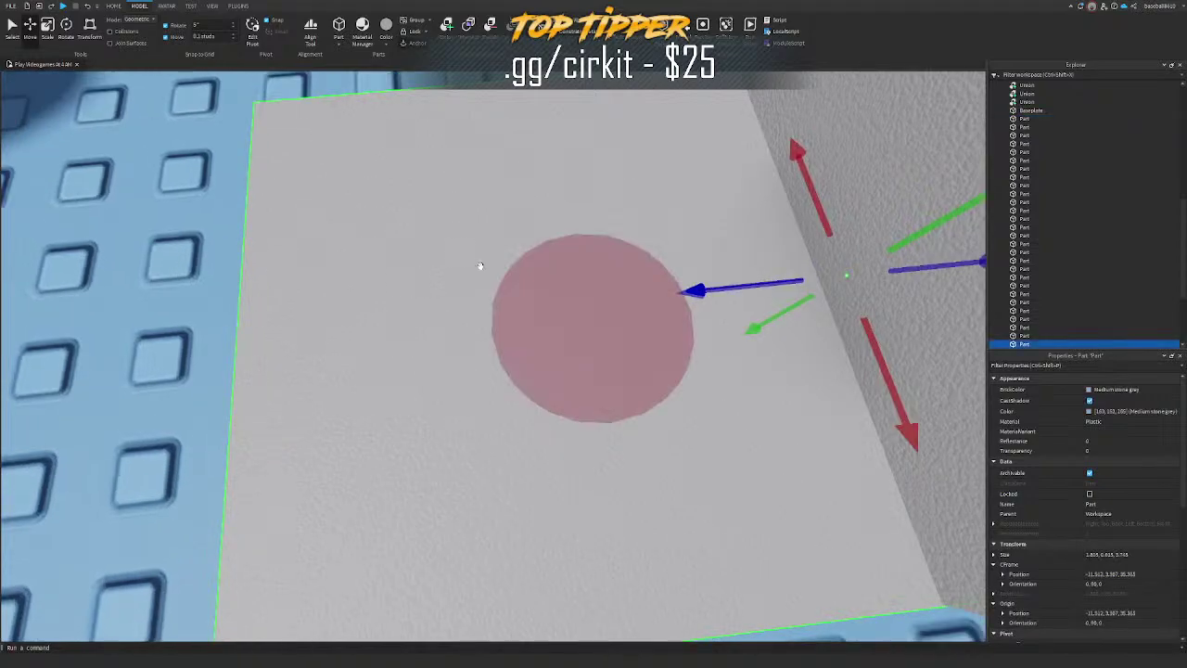
click(204, 247)
click(549, 280)
click(549, 280)
scroll(549, 279, down, 6)
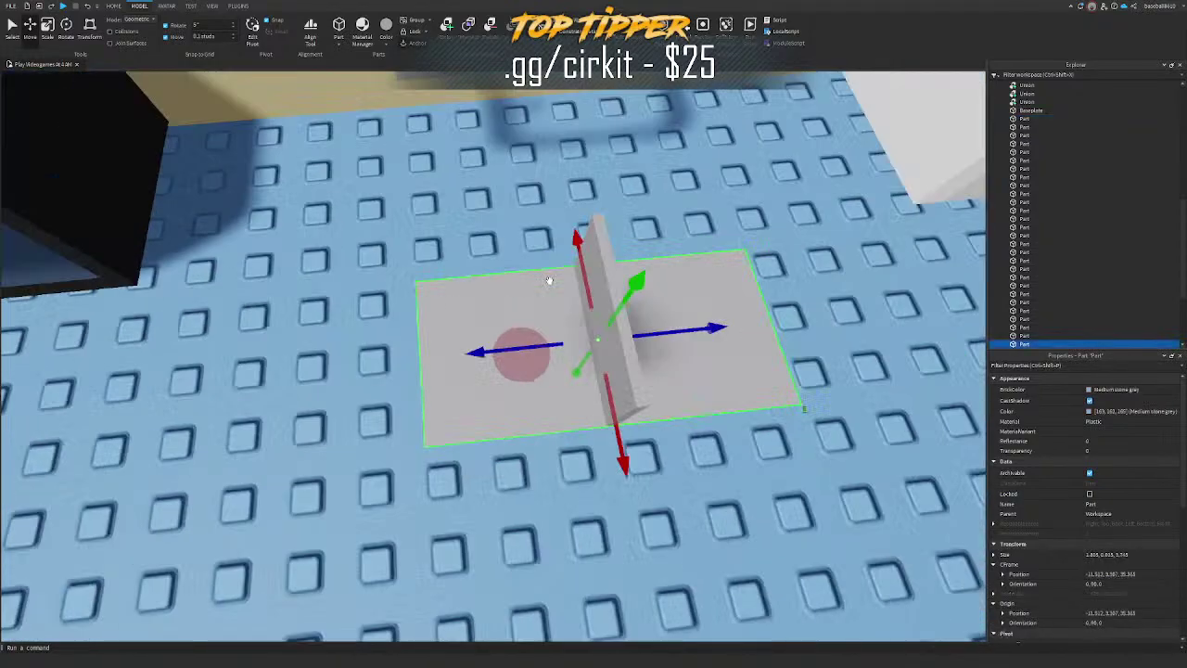
right_drag(547, 279, 547, 267)
scroll(535, 391, up, 5)
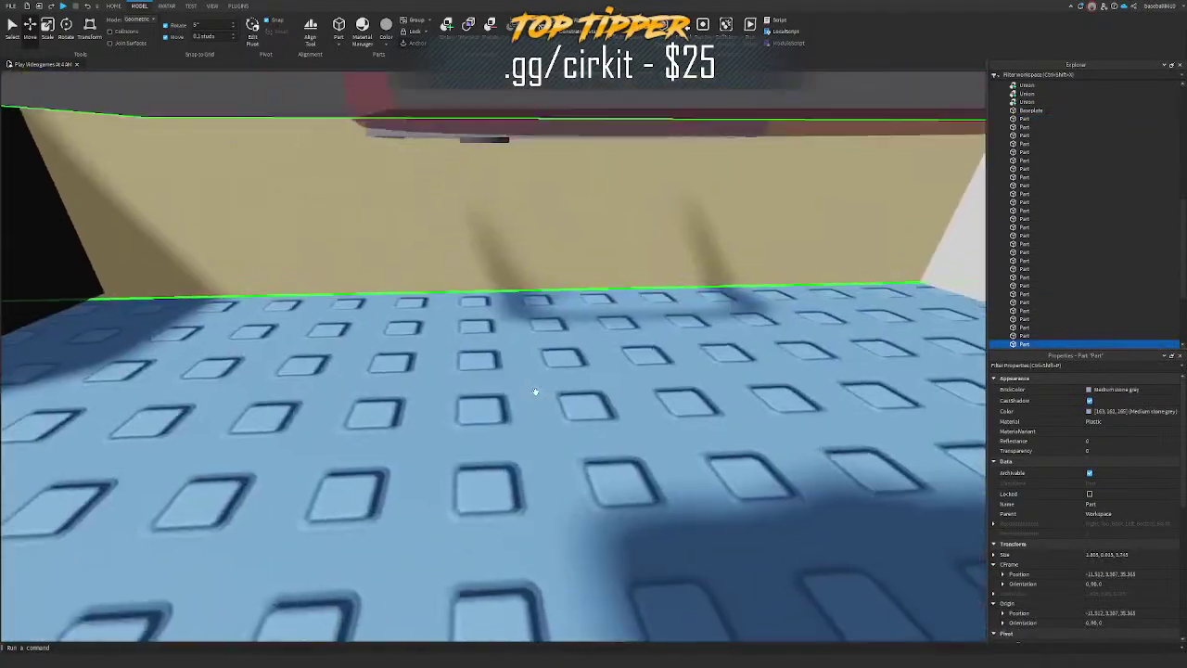
scroll(535, 371, down, 2)
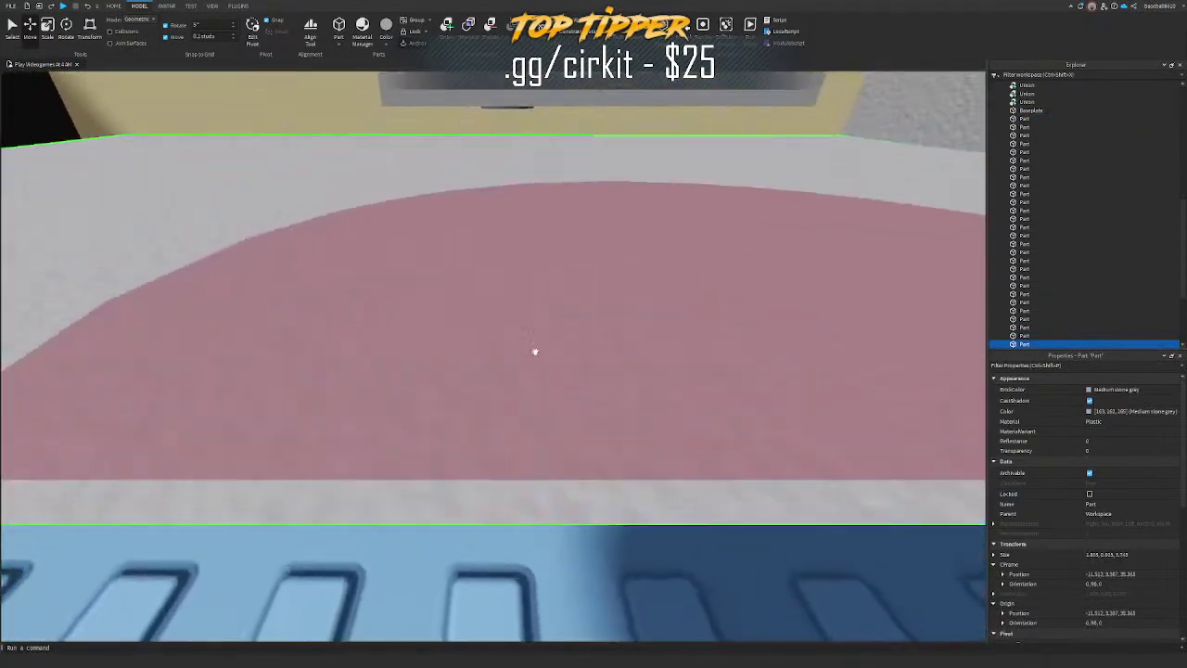
drag(533, 243, 527, 197)
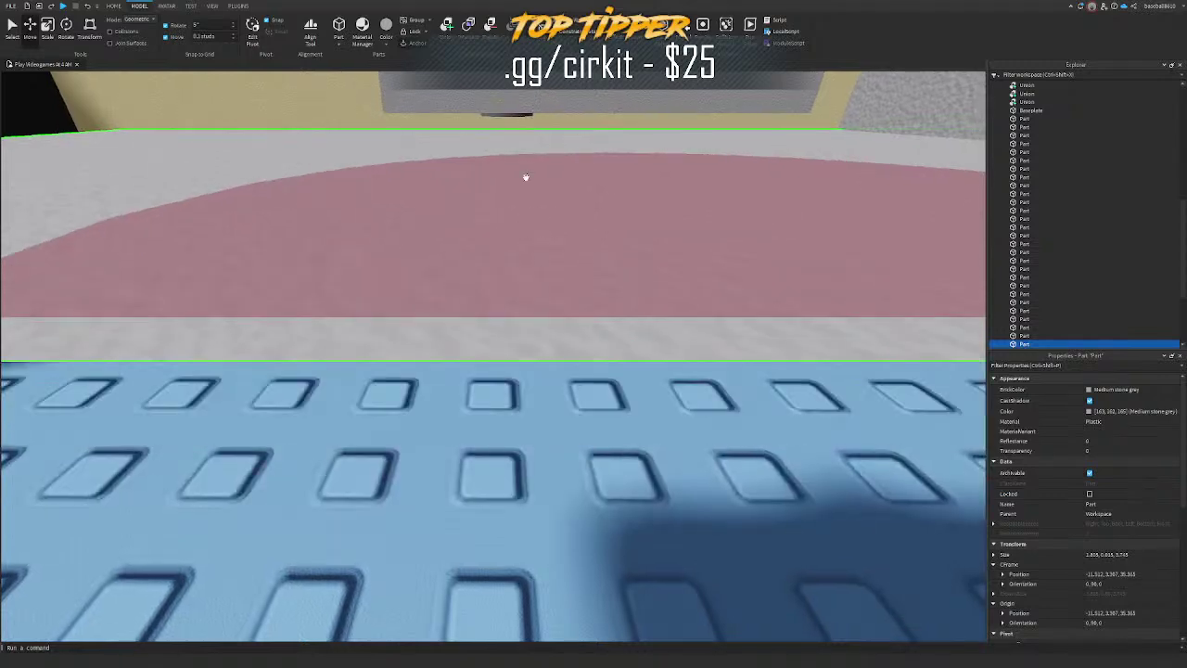
scroll(526, 177, down, 3)
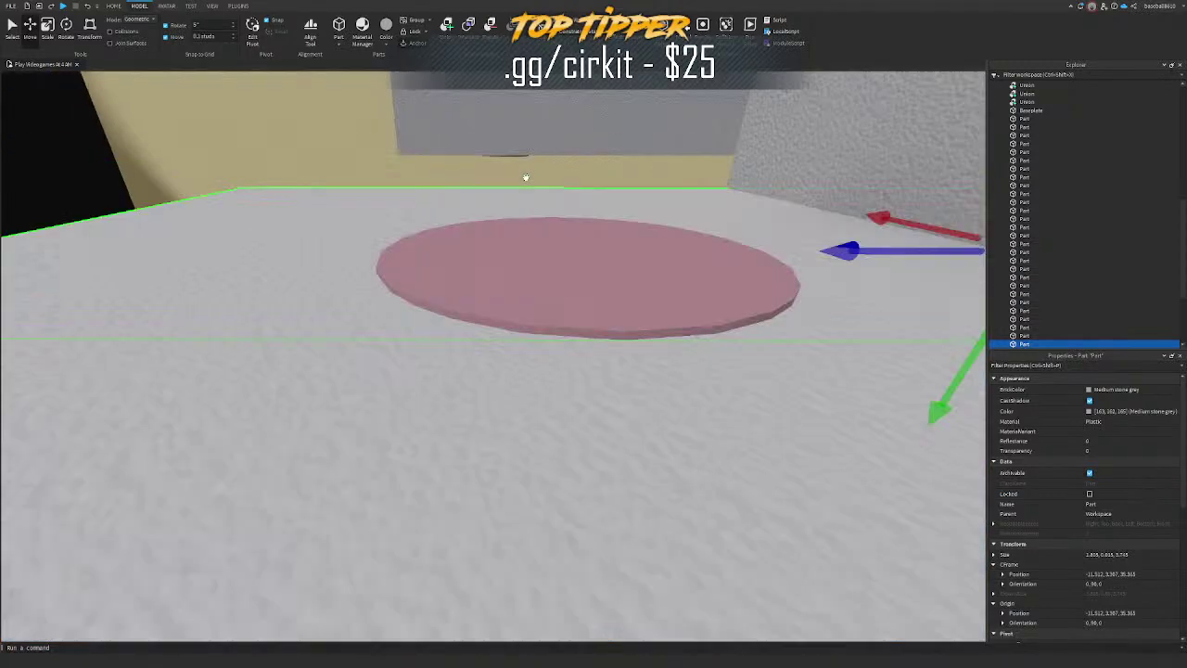
Step: Select the negative disc, set the move increment to 0.05 studs and fine-tune its position between the panel's long edges
click(535, 293)
click(537, 292)
click(538, 291)
scroll(539, 292, down, 5)
right_drag(572, 275, 571, 311)
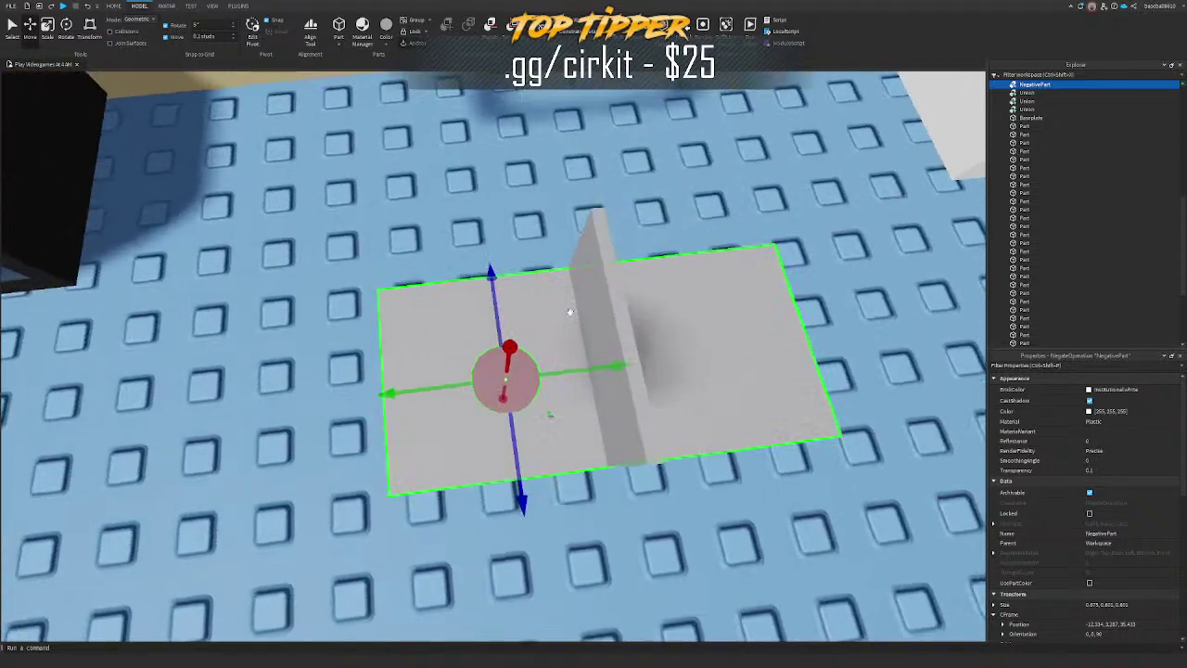
scroll(571, 312, down, 1)
mouse_move(563, 367)
mouse_down()
mouse_move(540, 369)
mouse_move(565, 351)
mouse_up()
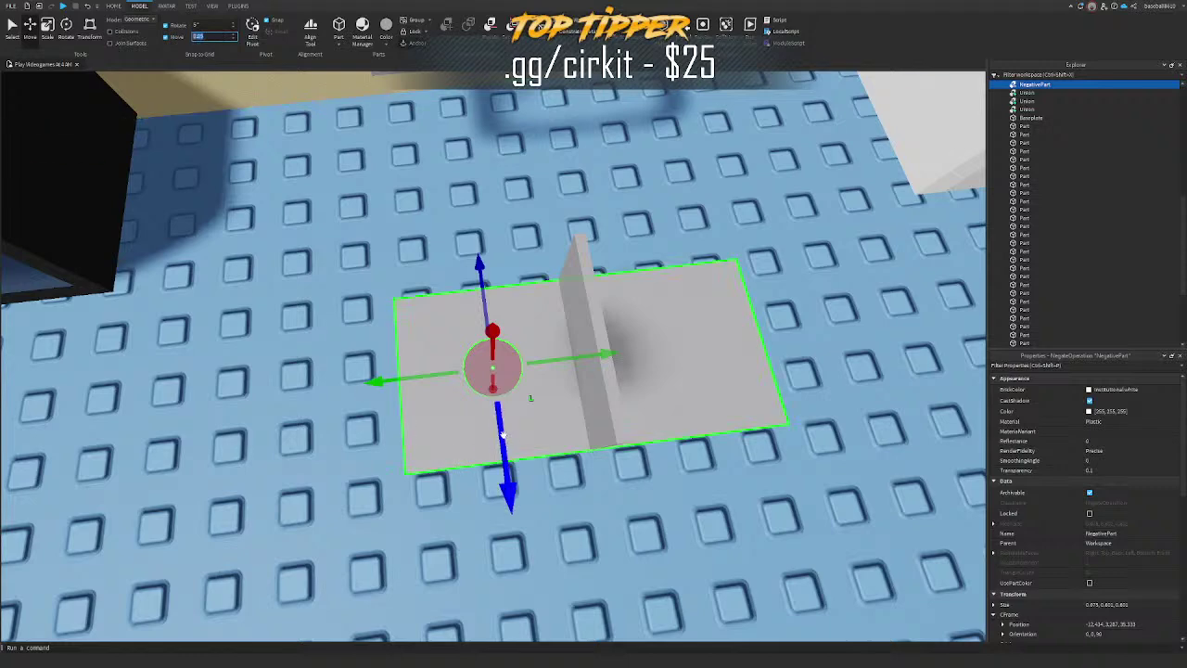
drag(502, 435, 505, 441)
right_drag(505, 441, 501, 448)
Step: Duplicate the negative disc and move the copy to the panel's other half across the divider
key(ctrl+d)
drag(511, 351, 685, 377)
key(d)
key(a)
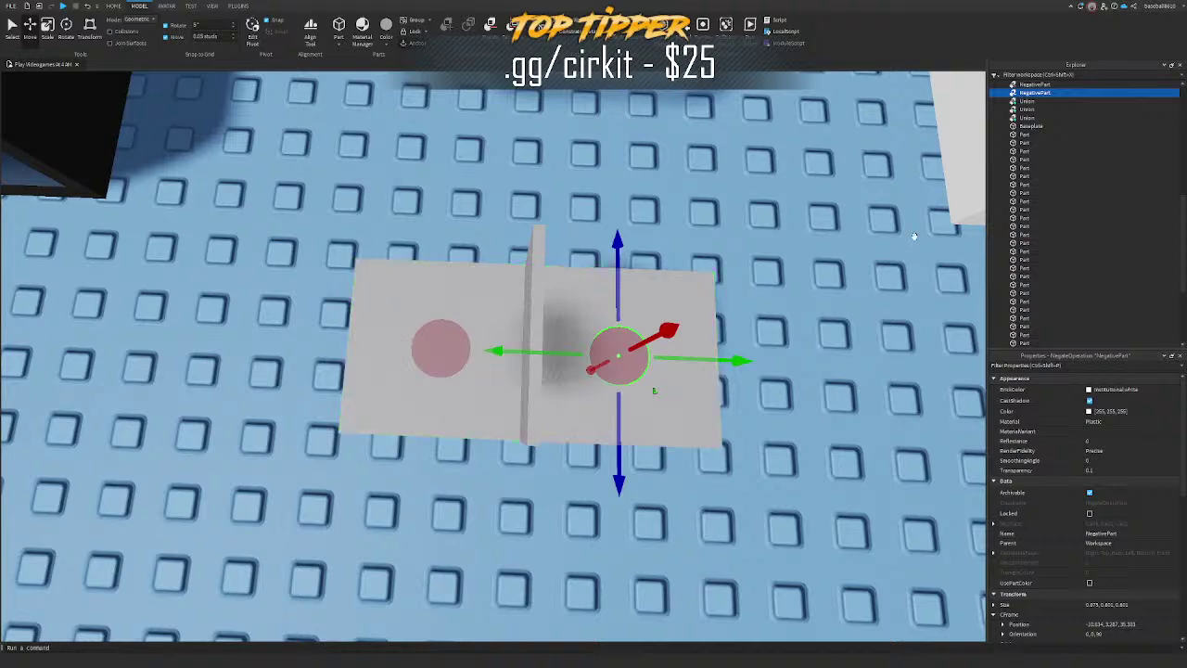
scroll(1034, 135, up, 3)
ctrl+click(1030, 156)
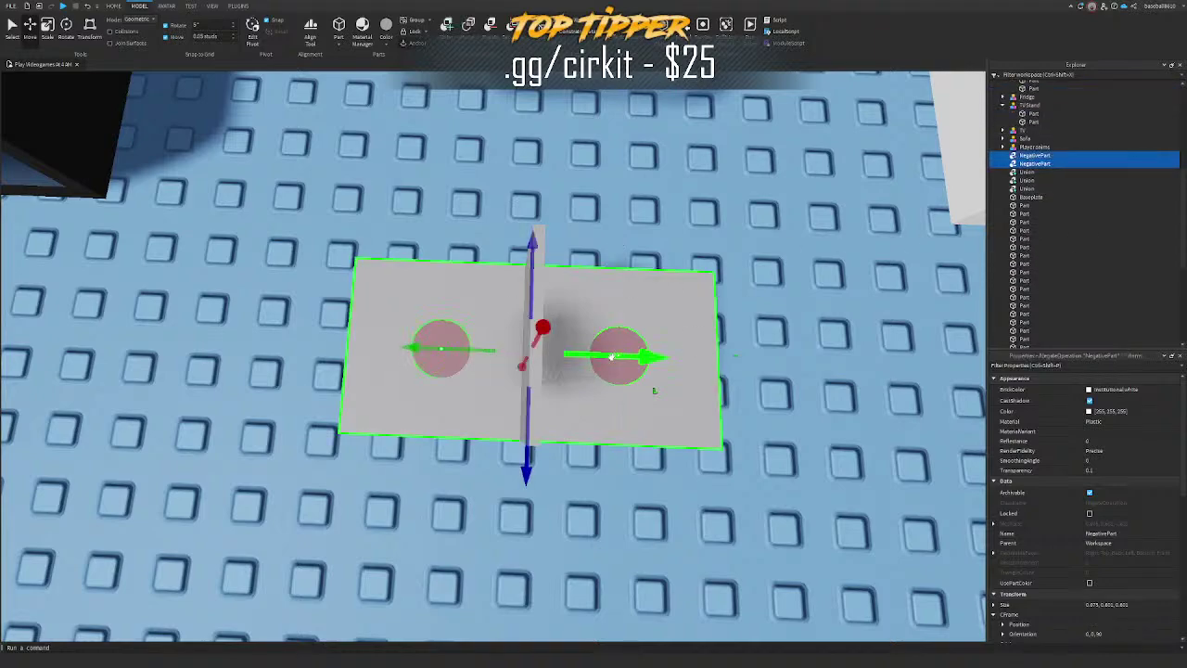
right_drag(611, 356, 608, 353)
key(q)
key(a)
key(e)
drag(598, 366, 596, 358)
key(ctrl+z)
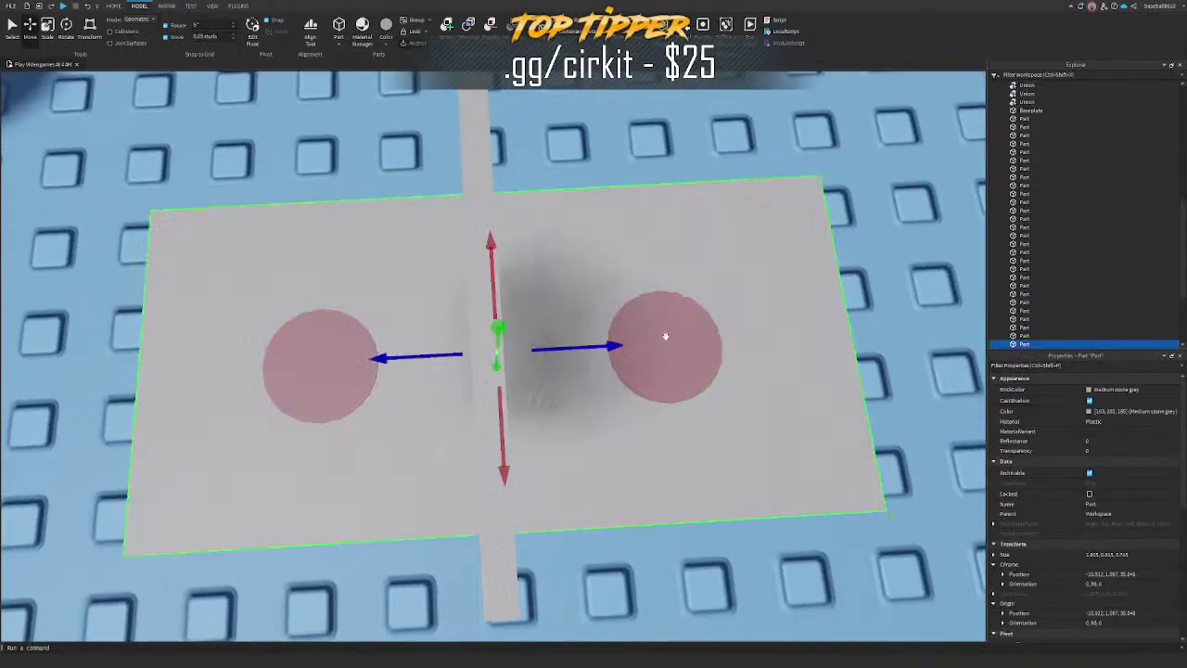
Step: Select both negative discs, set the move increment to 0.025 studs and centre the pair along the floor panel's length
scroll(1051, 257, up, 10)
click(1042, 329)
ctrl+click(1043, 338)
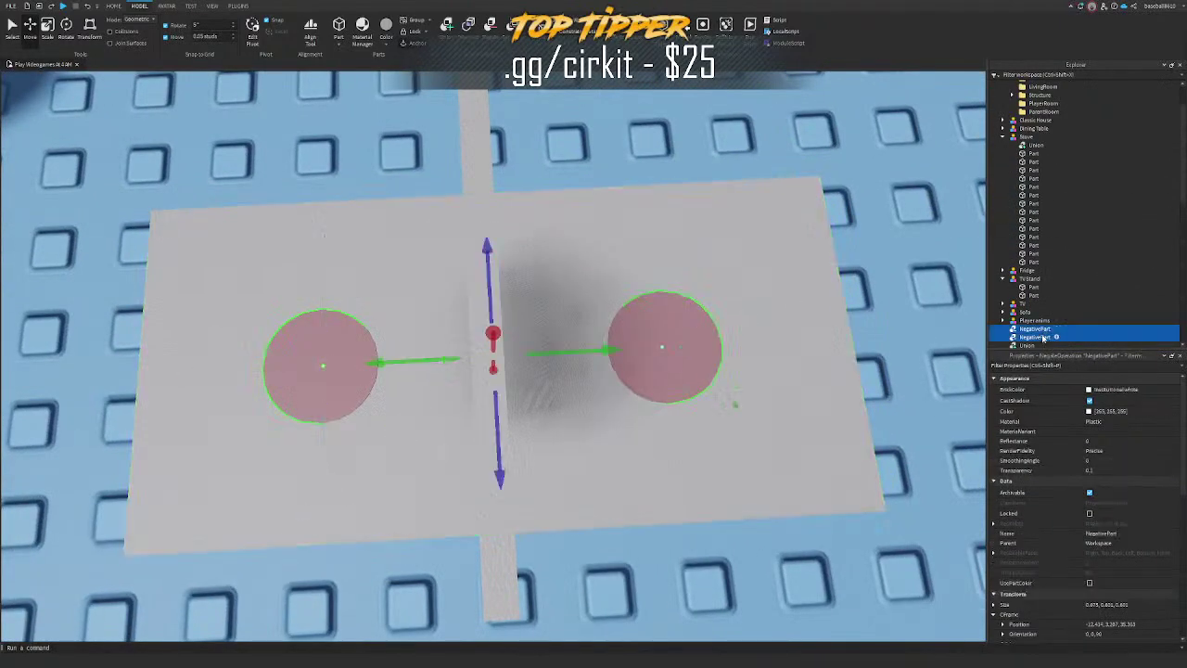
drag(610, 349, 588, 351)
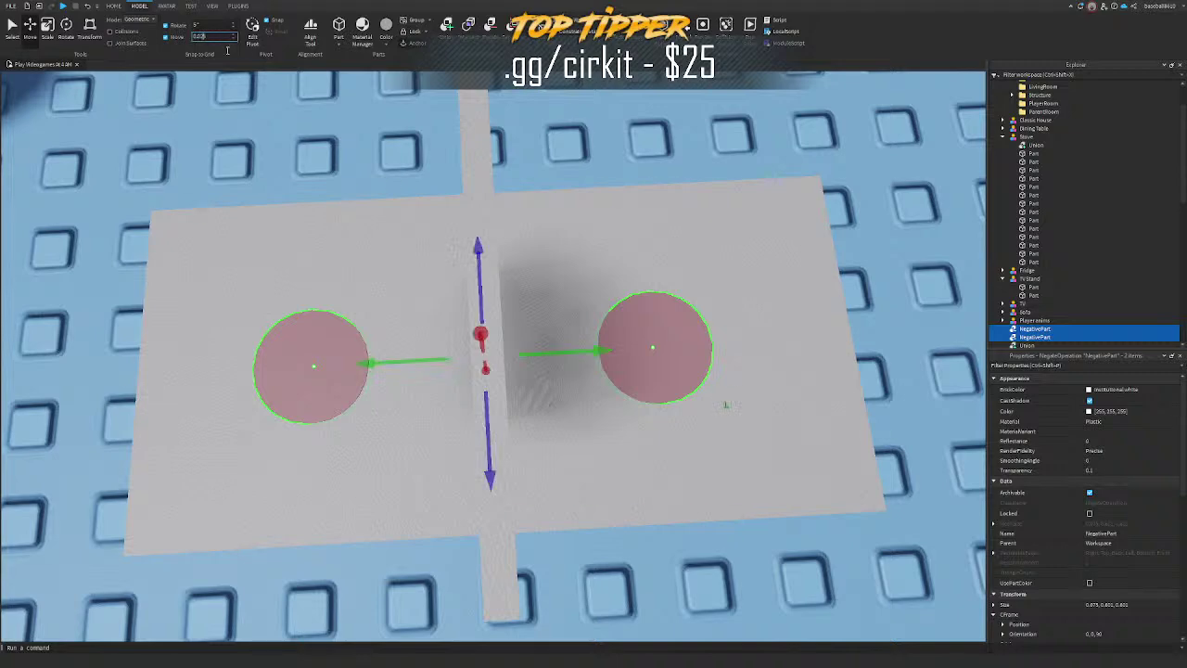
drag(539, 358, 543, 359)
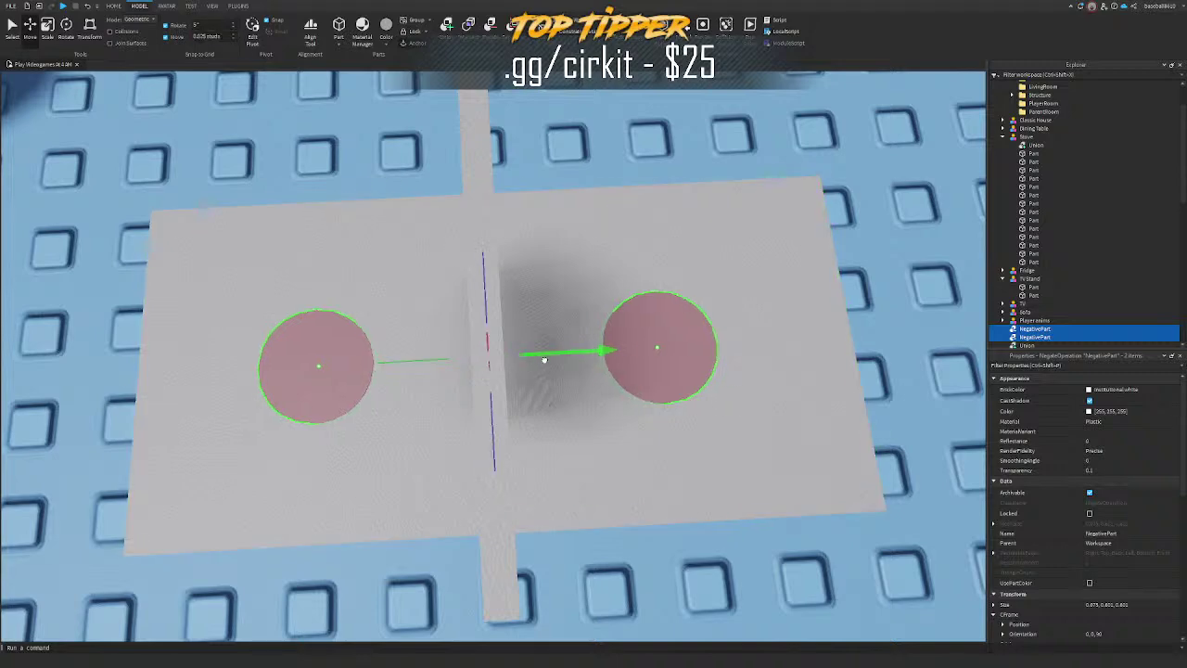
Step: Duplicate the two negative discs in the floor panel
right_drag(720, 406, 754, 403)
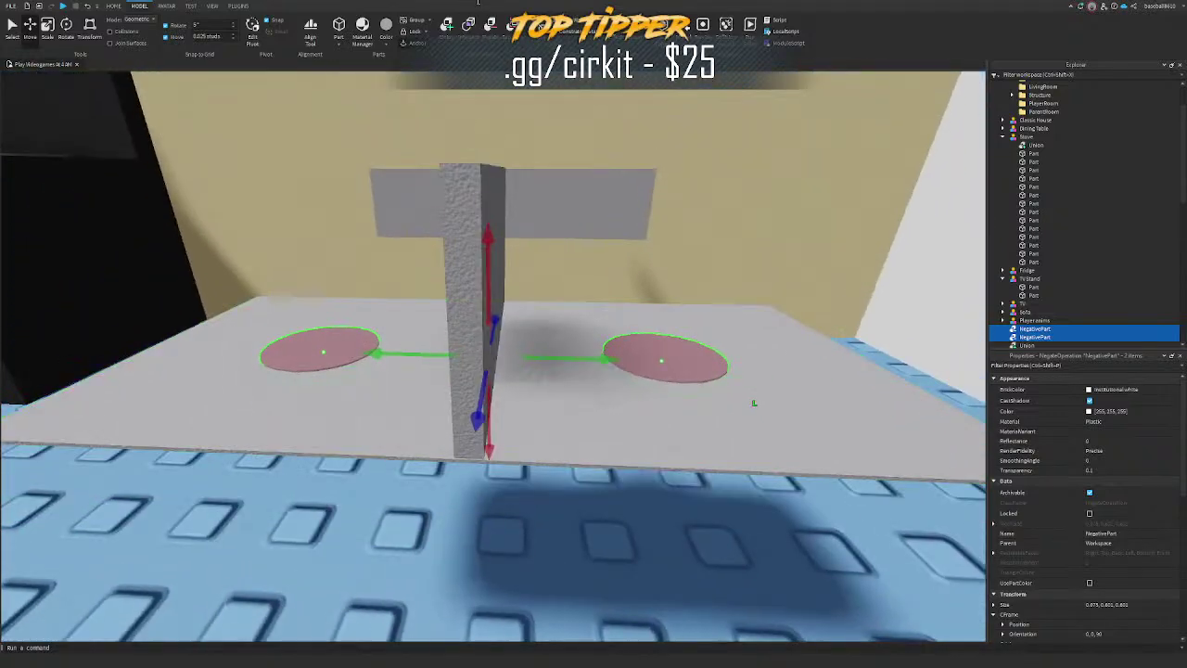
ctrl+click(603, 410)
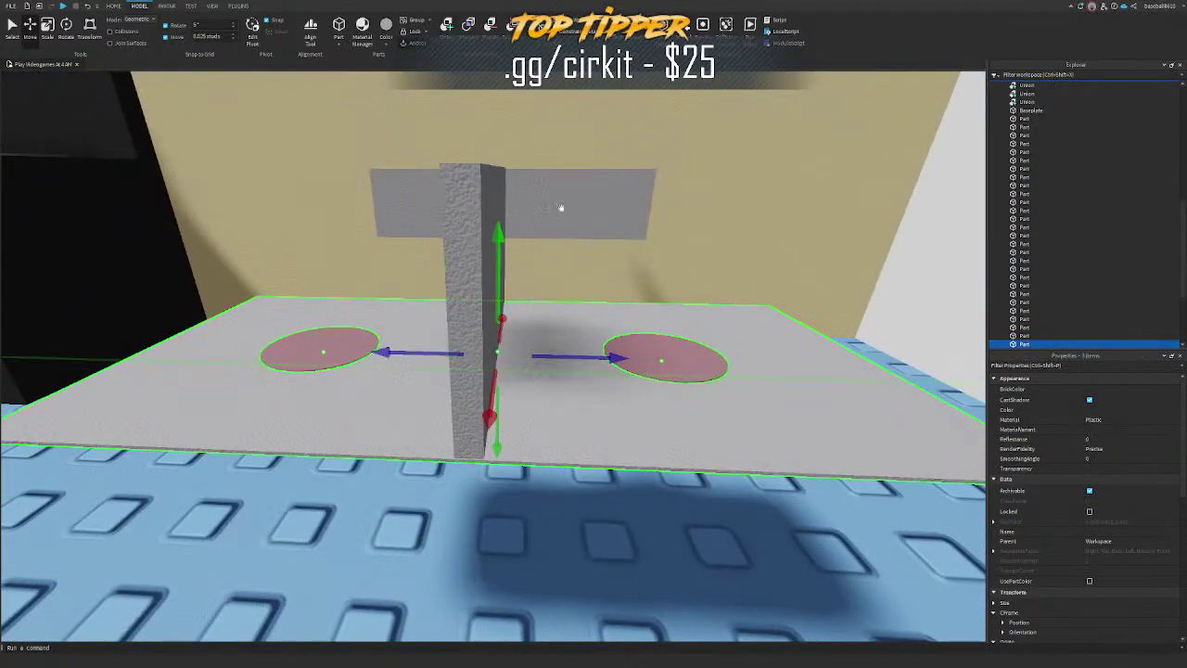
click(659, 350)
click(659, 351)
scroll(1032, 236, up, 5)
click(1032, 220)
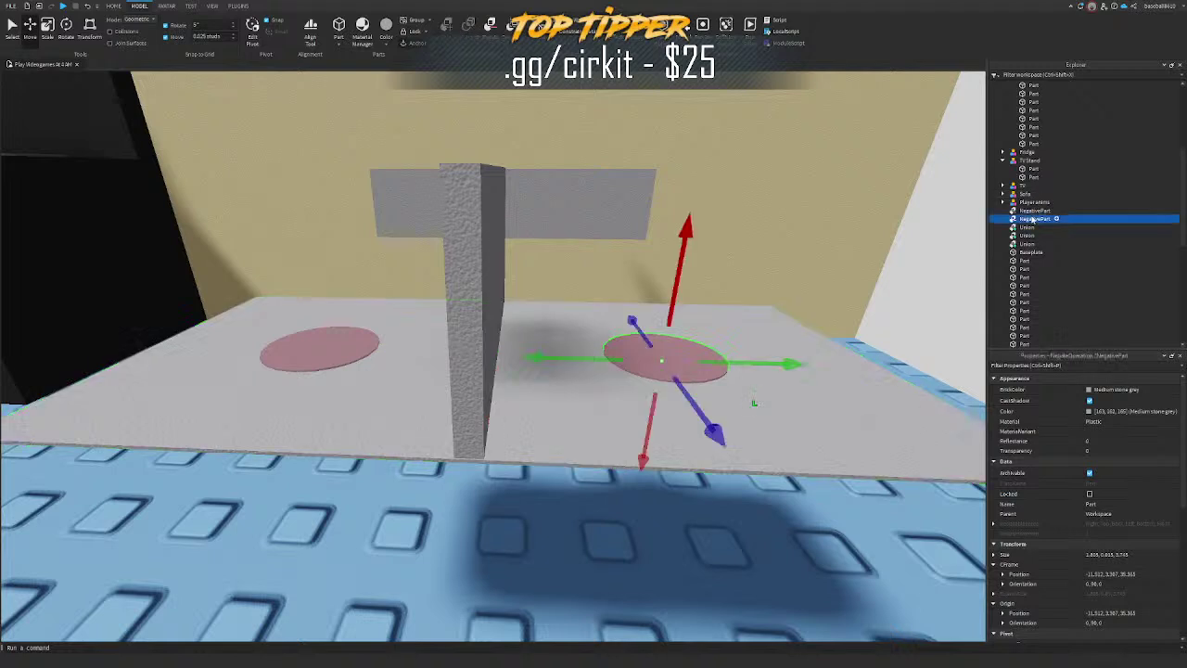
ctrl+click(1033, 210)
key(ctrl+d)
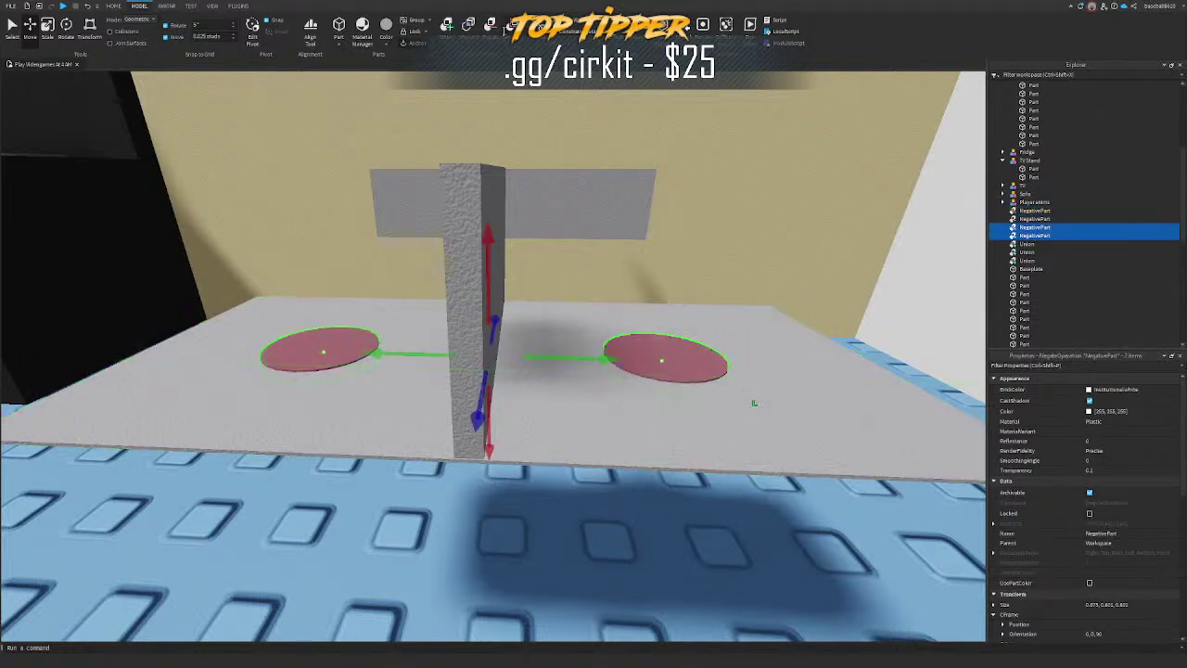
Step: Turn the duplicated negative discs back into solid parts and lower them beneath the floor panel
click(506, 31)
drag(482, 275, 483, 276)
drag(479, 321, 481, 369)
Step: Union the floor panel with its two negative discs to cut both round drain holes
click(620, 368)
scroll(1026, 237, down, 3)
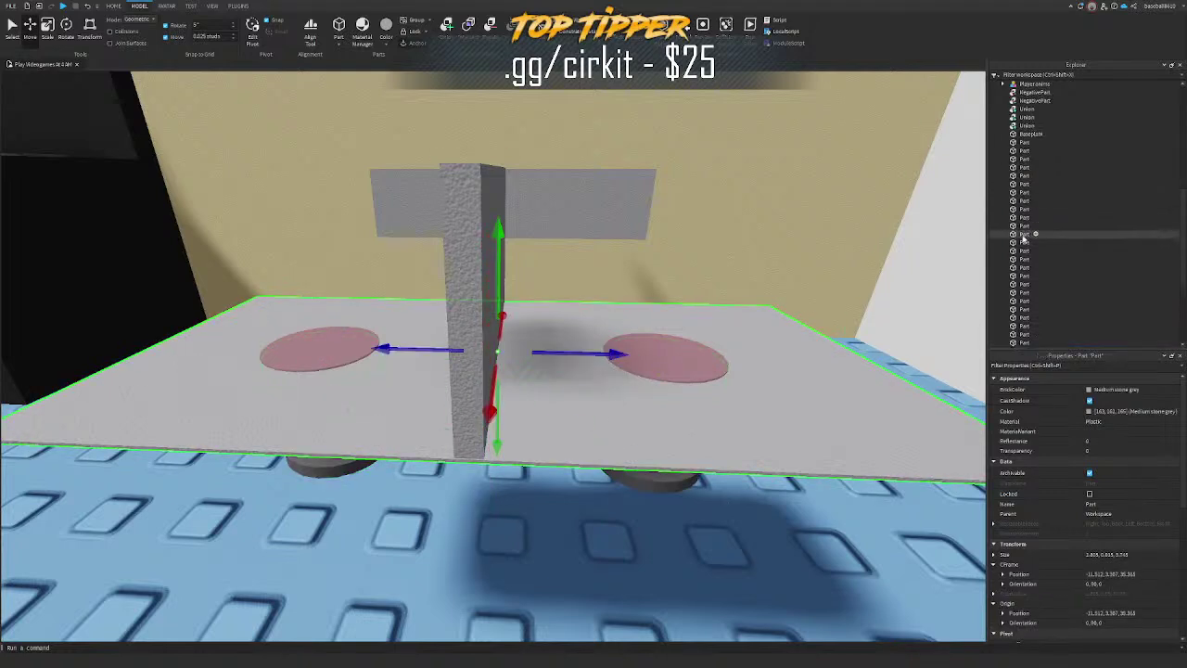
scroll(1027, 232, up, 3)
click(1036, 164)
shift+click(1034, 180)
shift+click(1034, 173)
shift+click(753, 401)
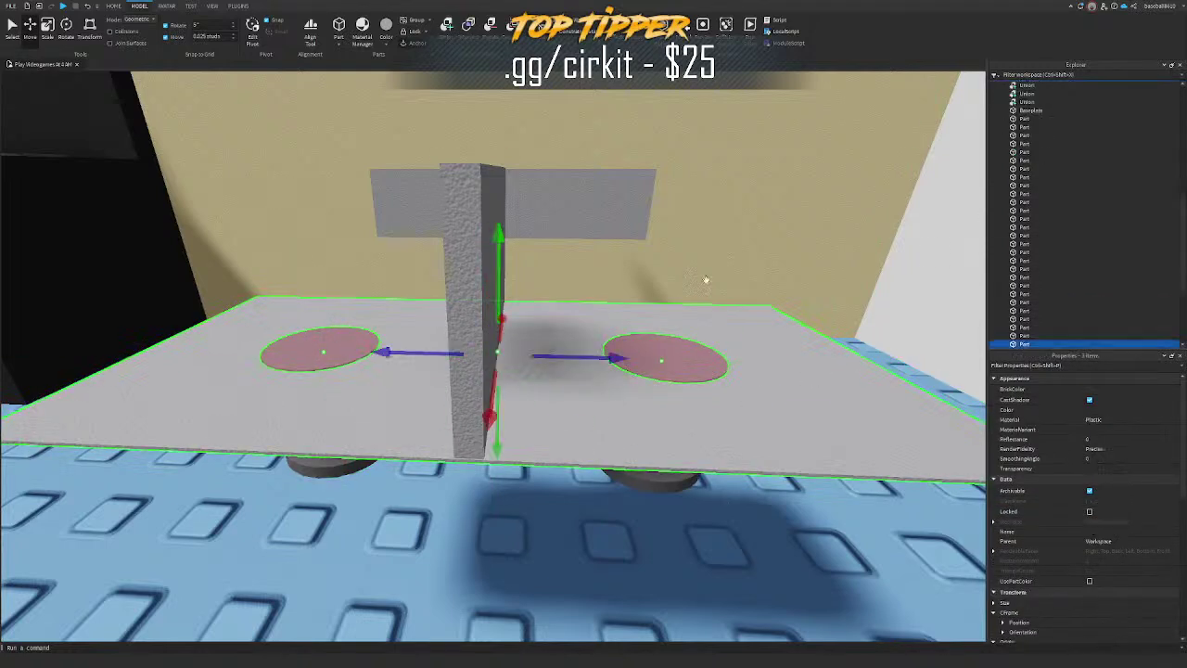
click(447, 28)
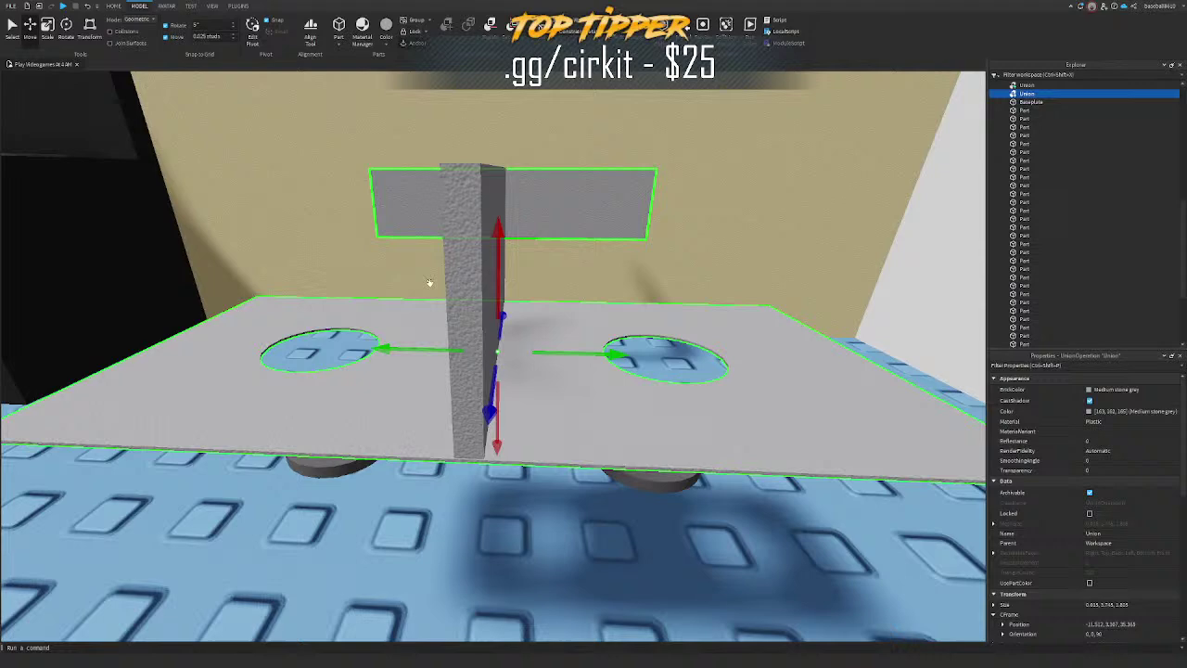
Step: Try to raise the two solid discs into the floor panel's drain holes
click(353, 464)
shift+click(627, 479)
drag(487, 353, 480, 254)
click(555, 231)
key(w)
key(a)
right_drag(562, 231, 563, 231)
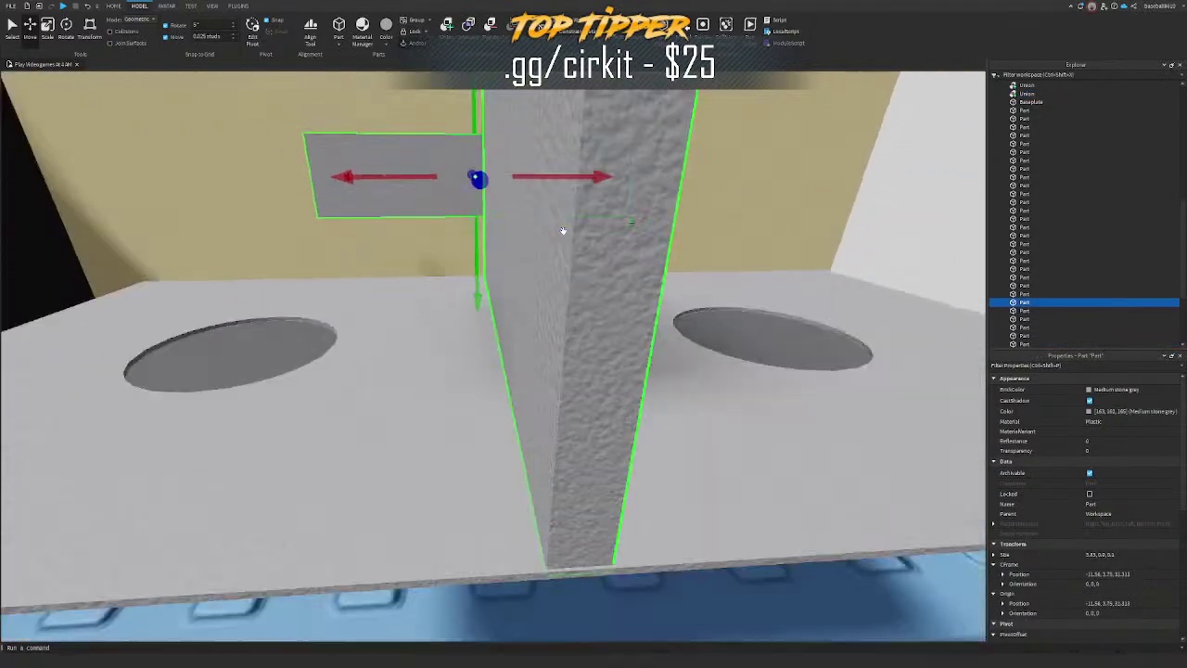
key(ctrl+z)
Step: Turn off move snapping and raise both solid discs into the drain holes, just below the floor panel's surface
click(166, 37)
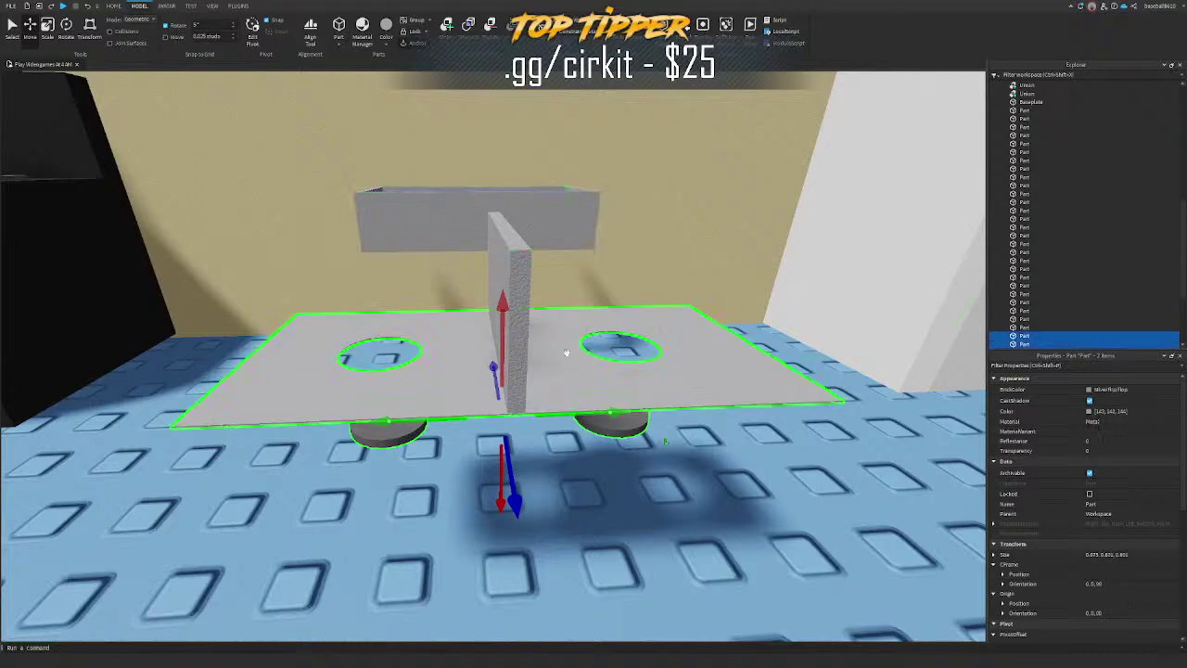
drag(501, 337, 483, 268)
key(w)
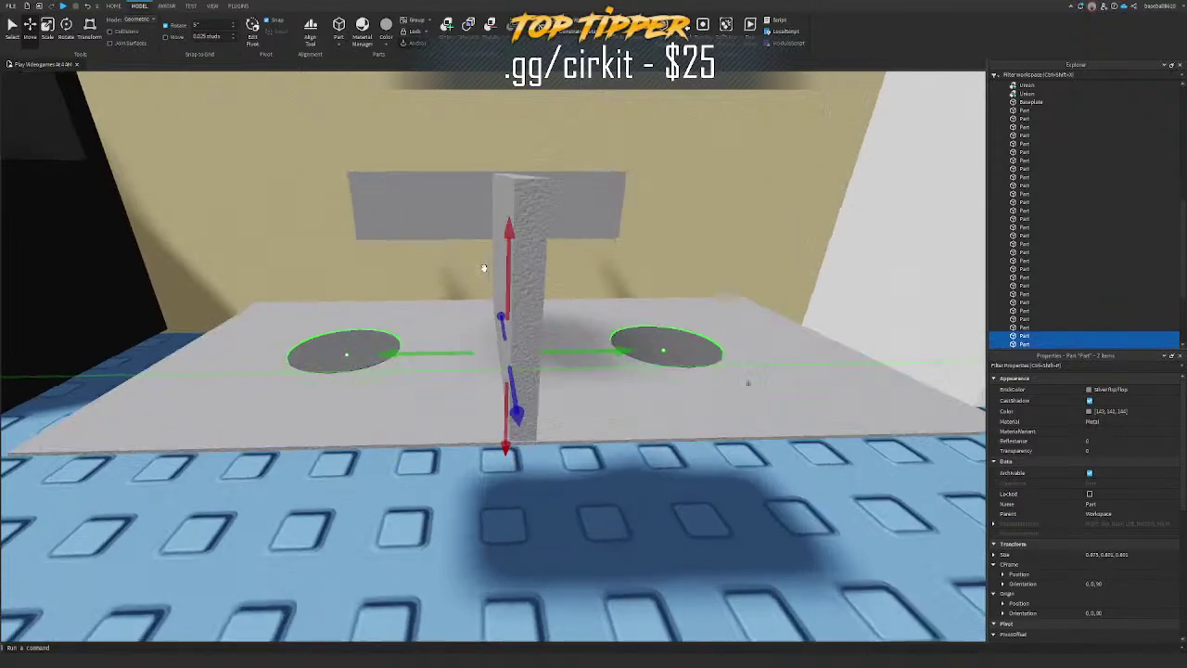
key(d)
right_drag(483, 268, 484, 268)
key(s)
key(d)
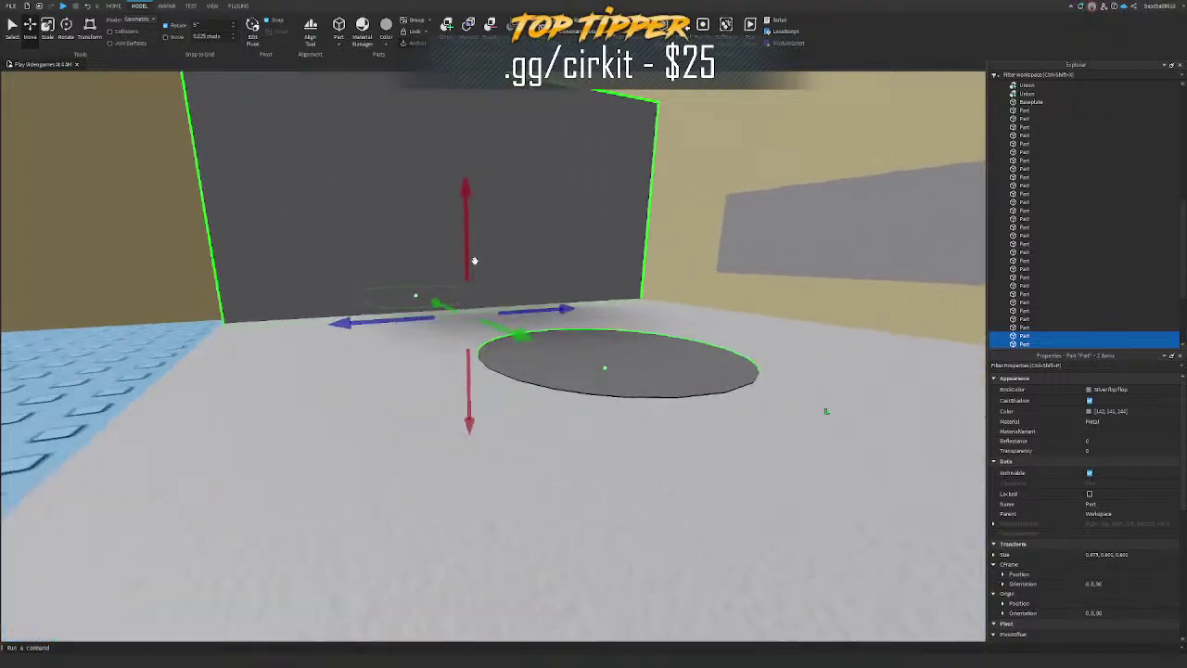
drag(467, 258, 464, 256)
key(s)
right_drag(575, 273, 575, 273)
key(a)
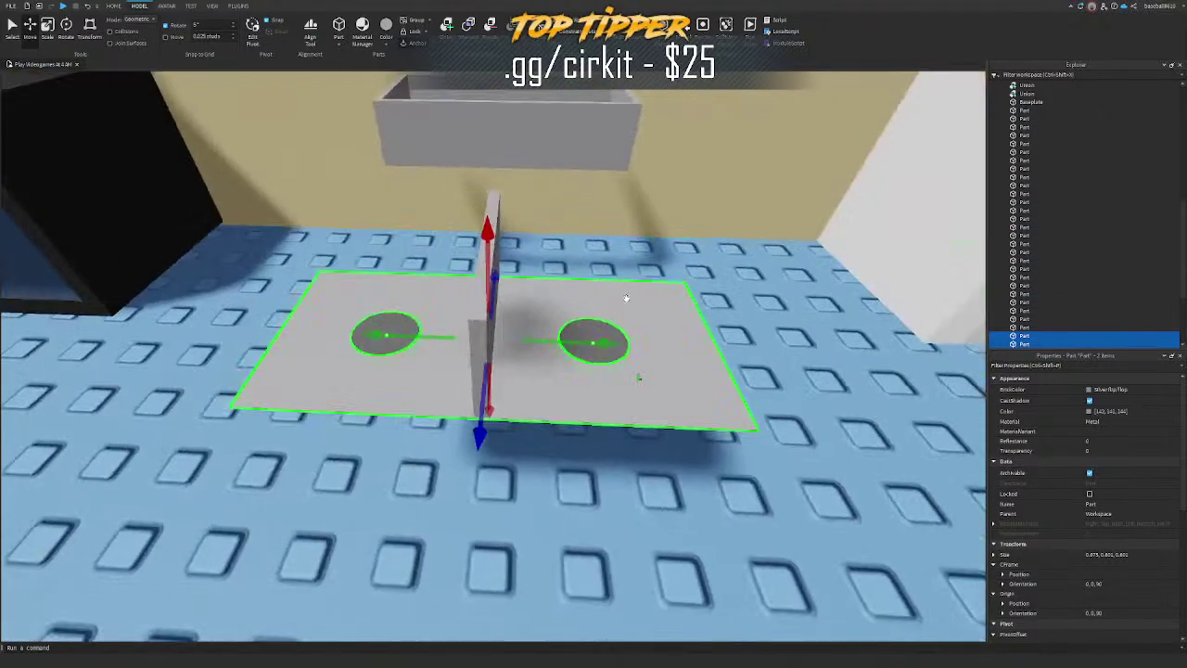
Step: Add the floor panel and divider to the disc selection, set the move increment to 5 studs and slide everything into the basin frame
ctrl+click(625, 300)
ctrl+click(479, 299)
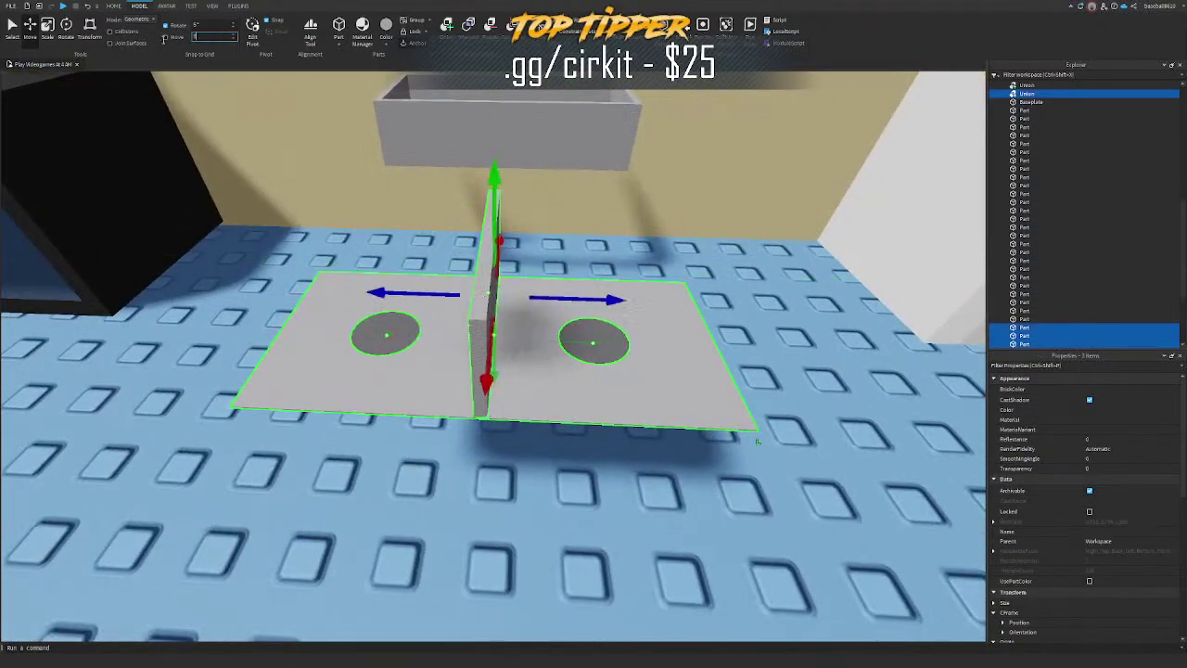
key(Return)
key(a)
right_drag(223, 93, 223, 93)
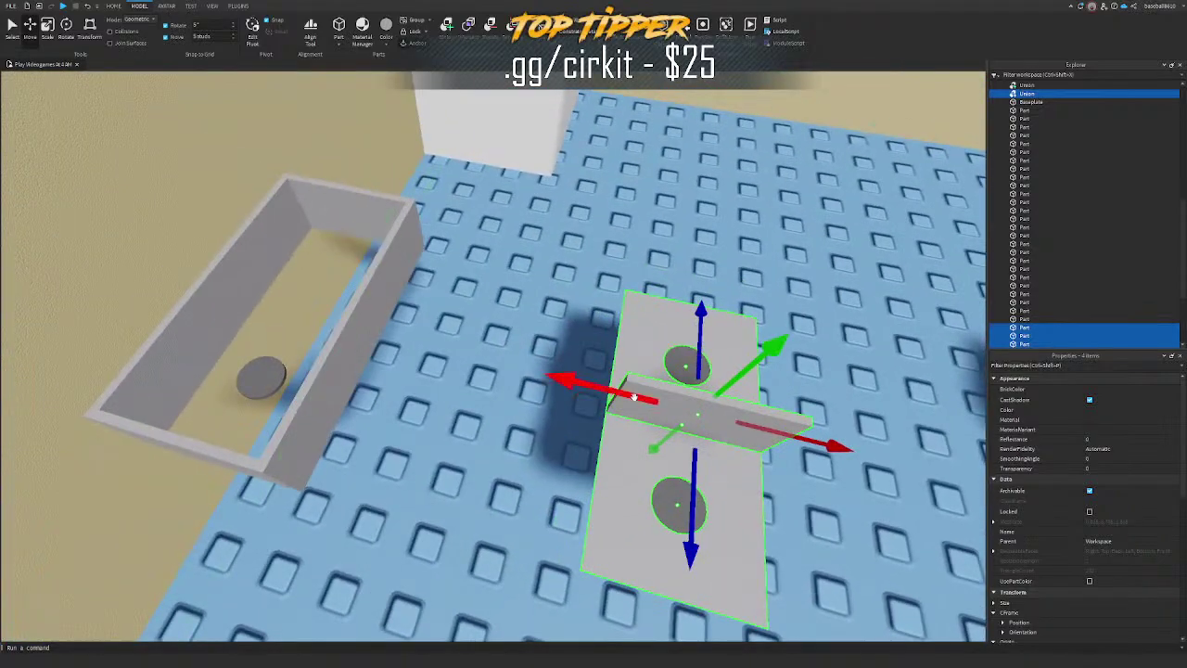
drag(634, 397, 344, 325)
Step: Move the floor assembly back out of the basin frame and delete the leftover disc inside the frame
right_drag(387, 309, 387, 309)
key(w)
key(s)
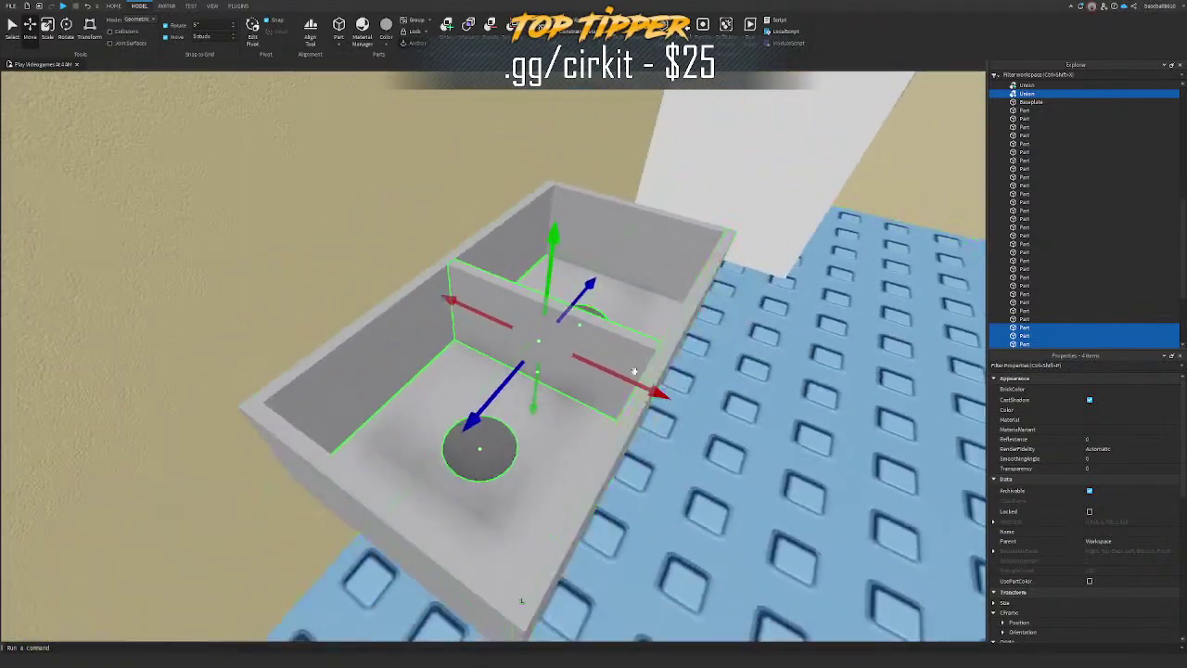
right_drag(634, 371, 634, 370)
drag(455, 339, 649, 401)
key(w)
right_drag(485, 340, 485, 339)
click(453, 409)
right_drag(570, 411, 569, 410)
key(s)
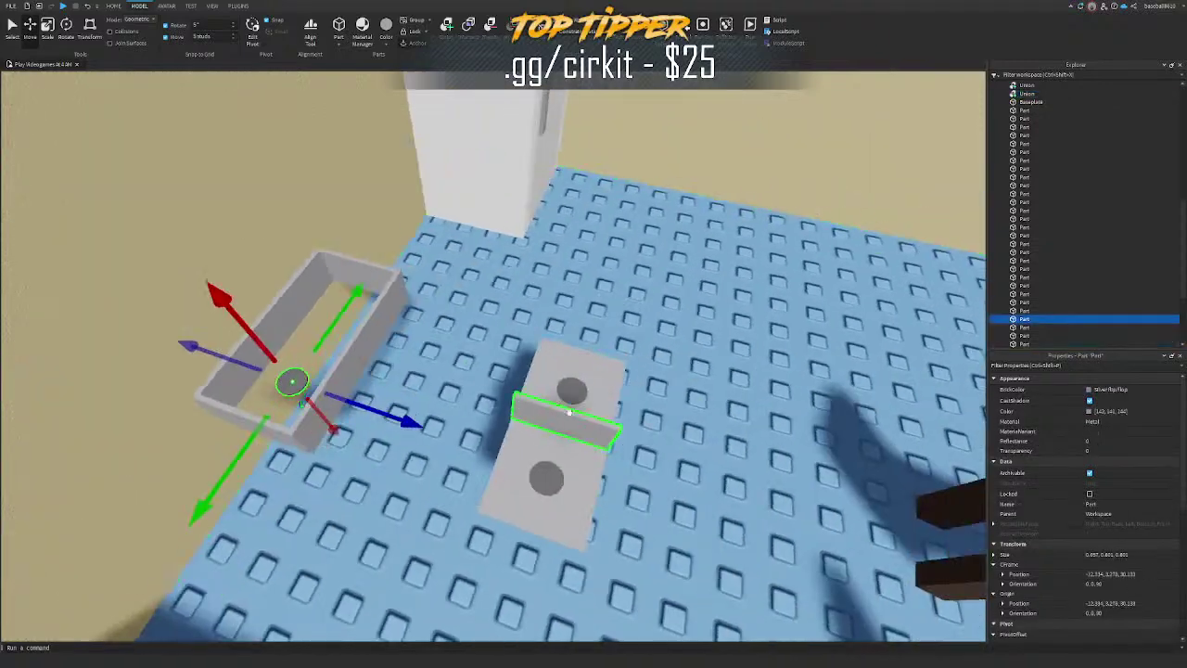
key(Delete)
Step: Select the floor panel with both drain discs and move them into the basin frame
click(548, 479)
shift+click(580, 459)
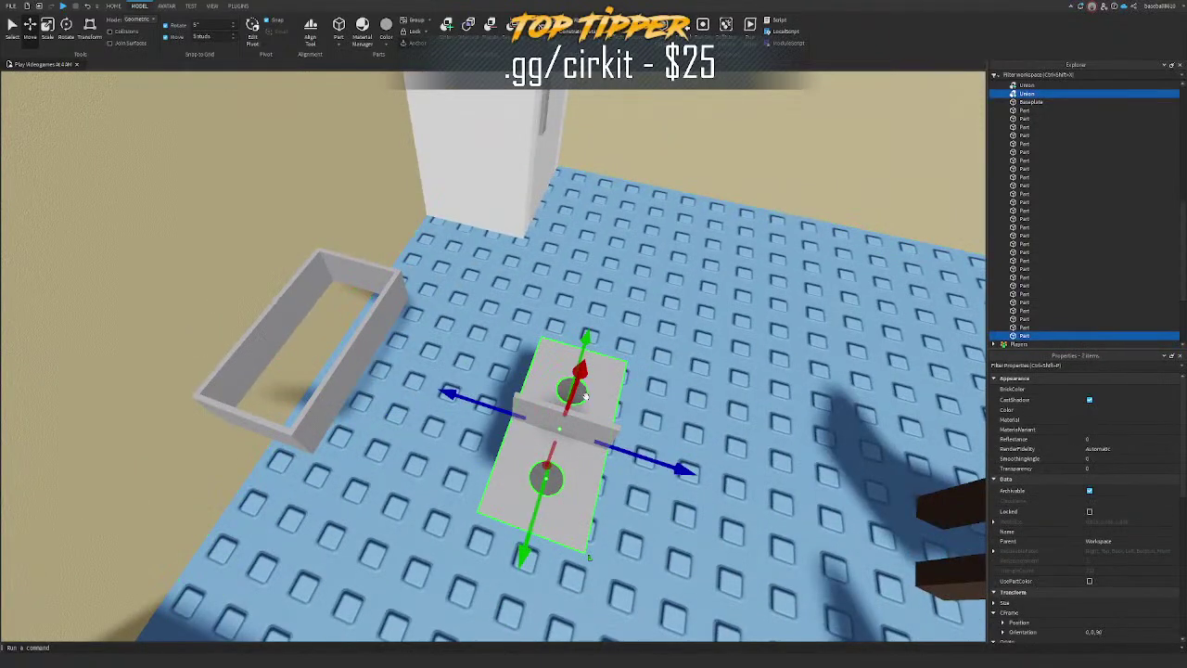
shift+click(585, 396)
click(585, 393)
click(587, 375)
click(572, 391)
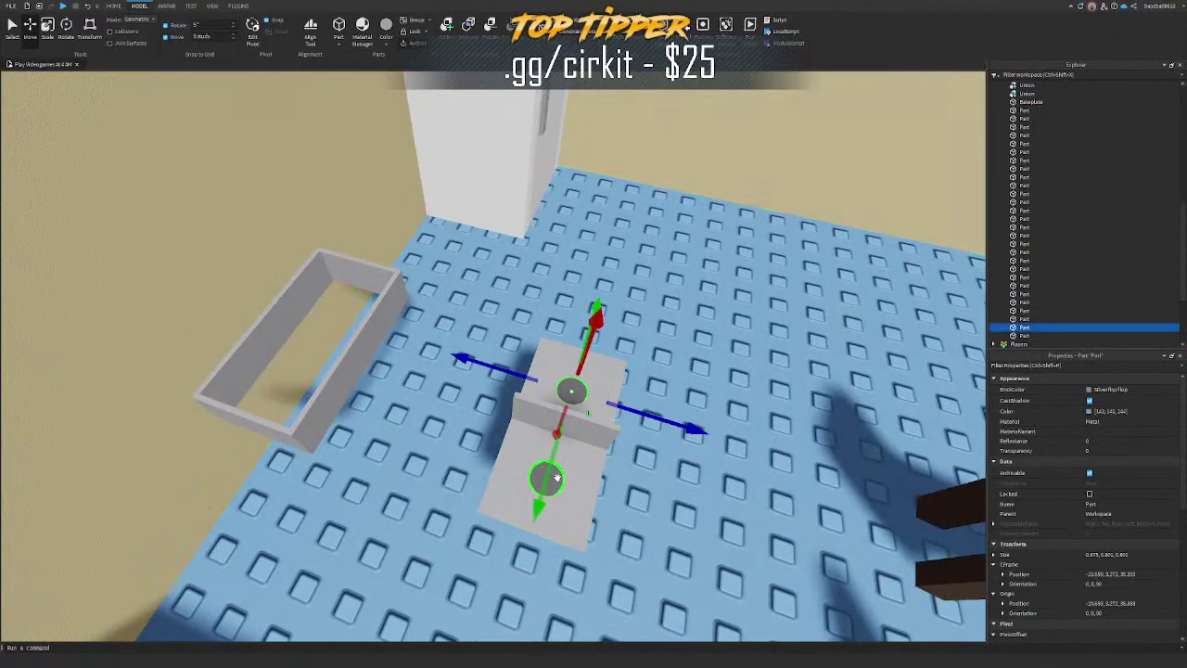
shift+click(588, 477)
drag(405, 352, 394, 373)
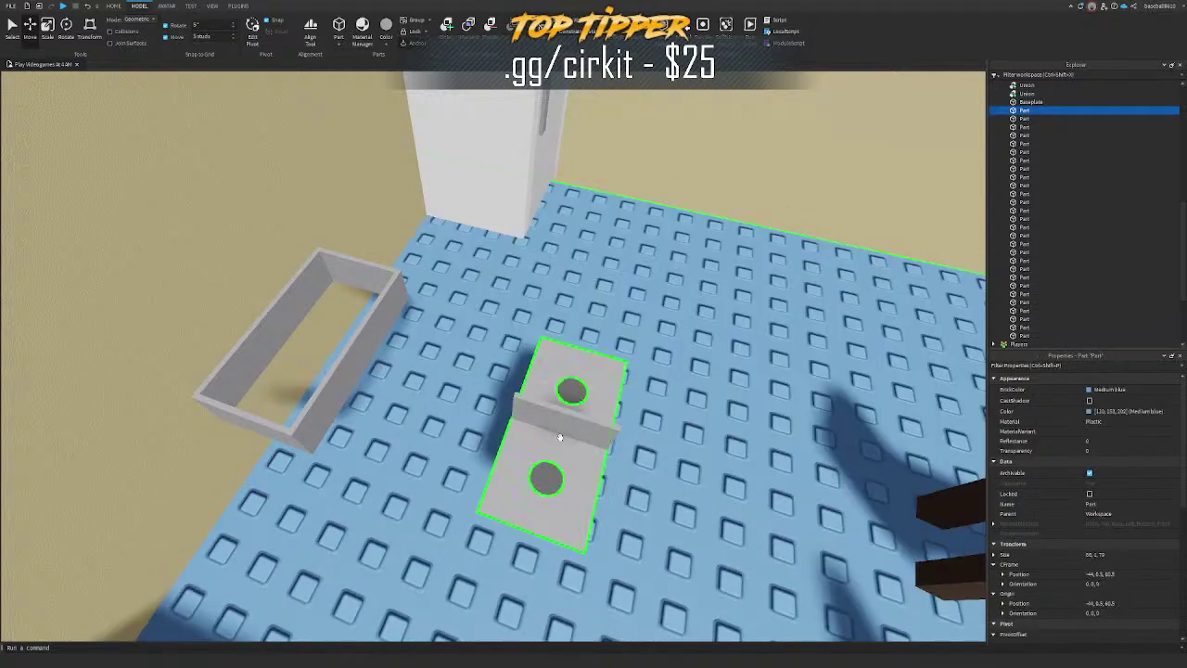
key(ctrl+z)
click(546, 479)
drag(662, 460, 400, 381)
Step: Move the divider into the basin frame so it stands between the two drains
key(a)
click(753, 399)
drag(722, 390, 450, 322)
key(d)
right_drag(562, 339, 562, 340)
scroll(562, 339, up, 2)
Step: Select the whole kitchen counter outside the house and try to move it toward the house
click(218, 38)
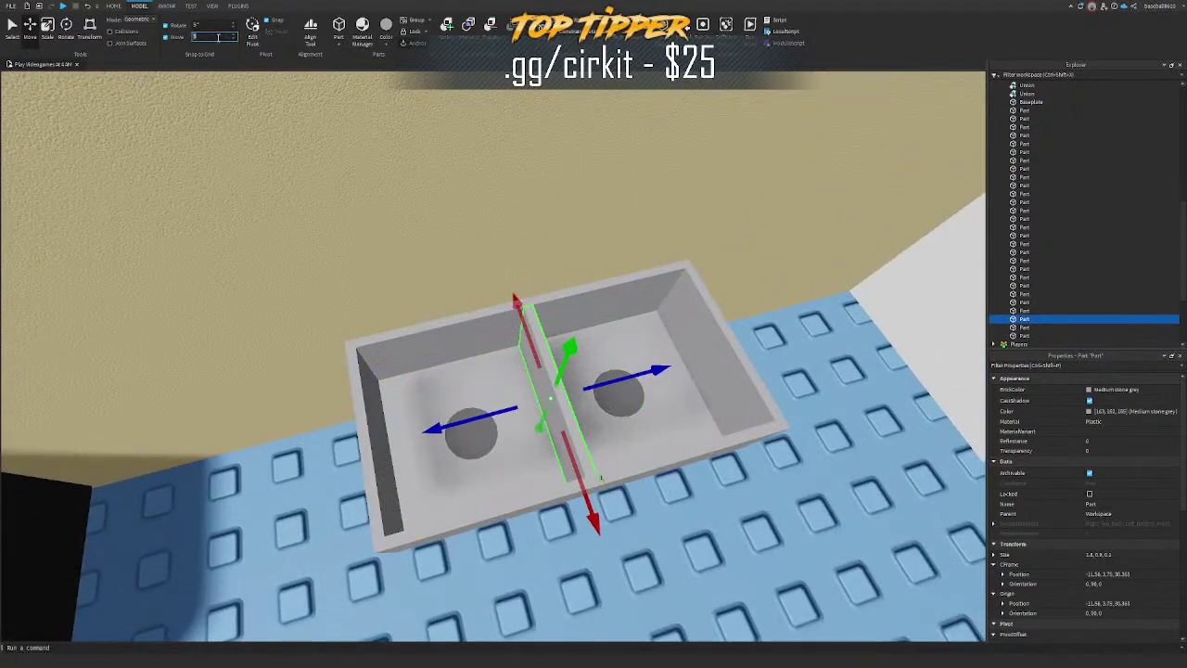
scroll(297, 244, down, 5)
right_drag(296, 244, 410, 310)
click(585, 229)
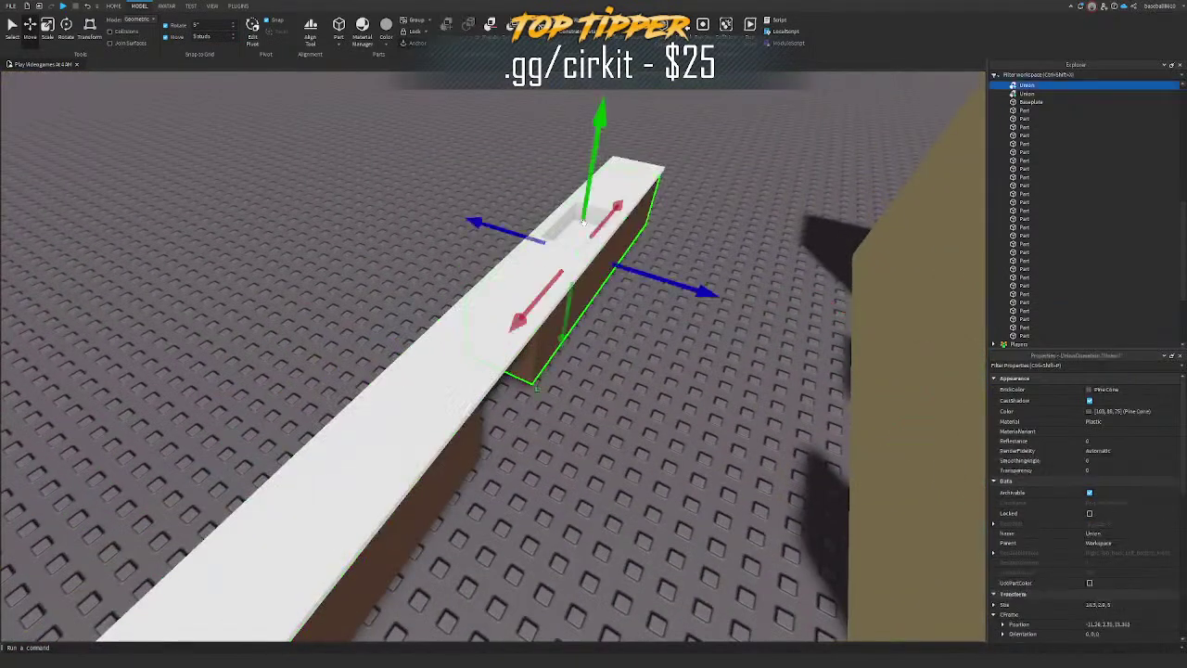
right_drag(585, 227, 600, 244)
key(s)
key(w)
key(s)
drag(412, 128, 695, 492)
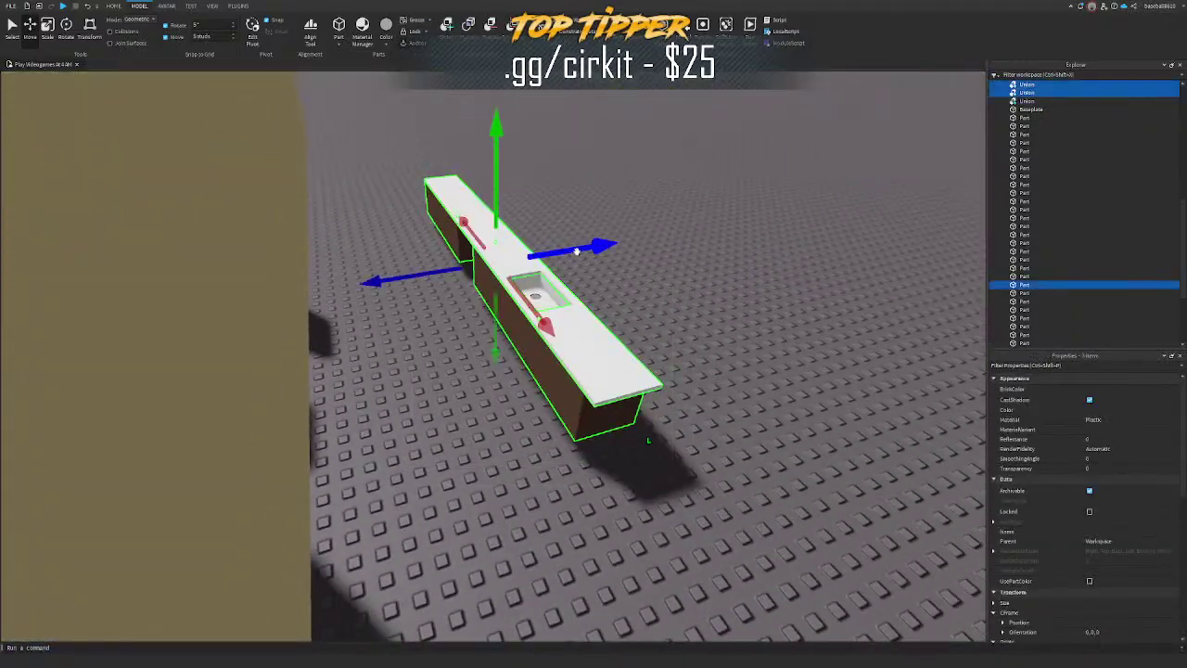
drag(572, 254, 490, 293)
right_drag(489, 294, 489, 294)
key(w)
drag(490, 294, 489, 294)
right_drag(489, 294, 490, 294)
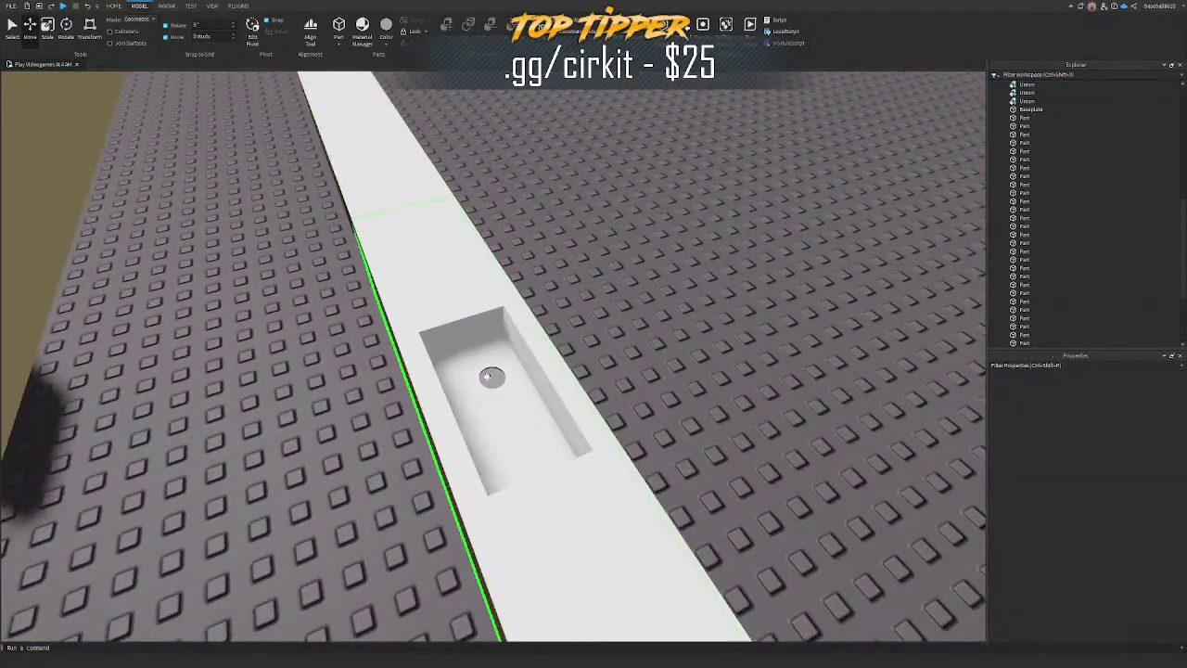
Step: Separate the counter union that contains the old round drain hole in the basin cut-out
click(503, 352)
scroll(506, 354, up, 3)
click(508, 354)
click(504, 402)
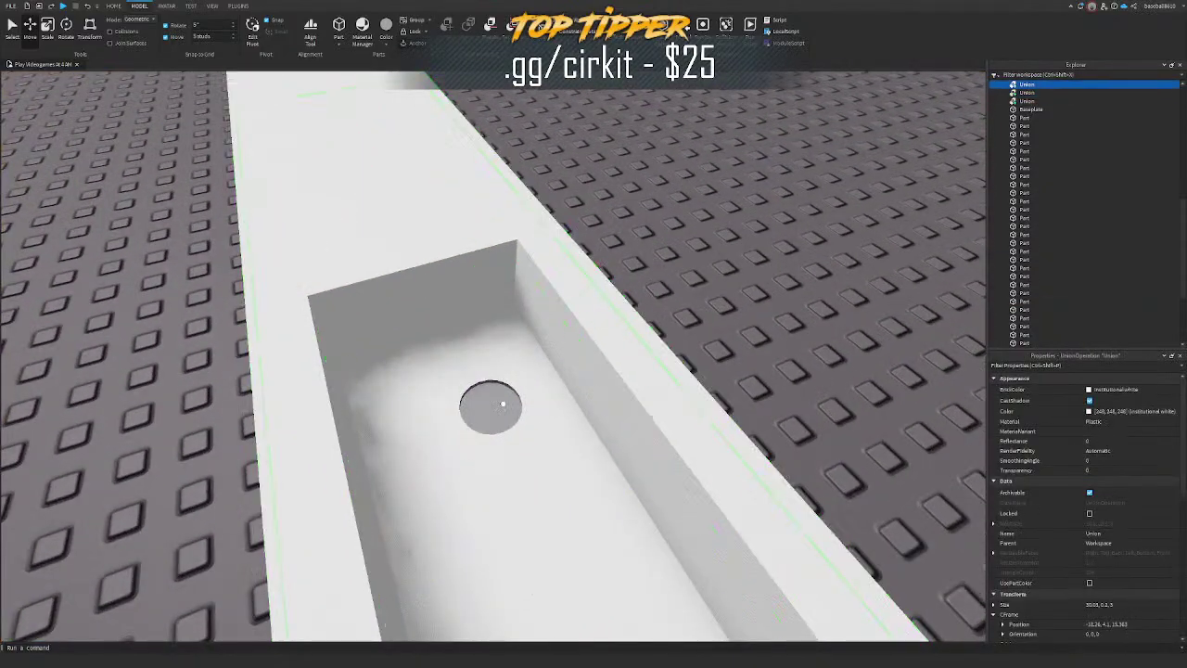
right_drag(512, 363, 512, 364)
scroll(512, 363, down, 4)
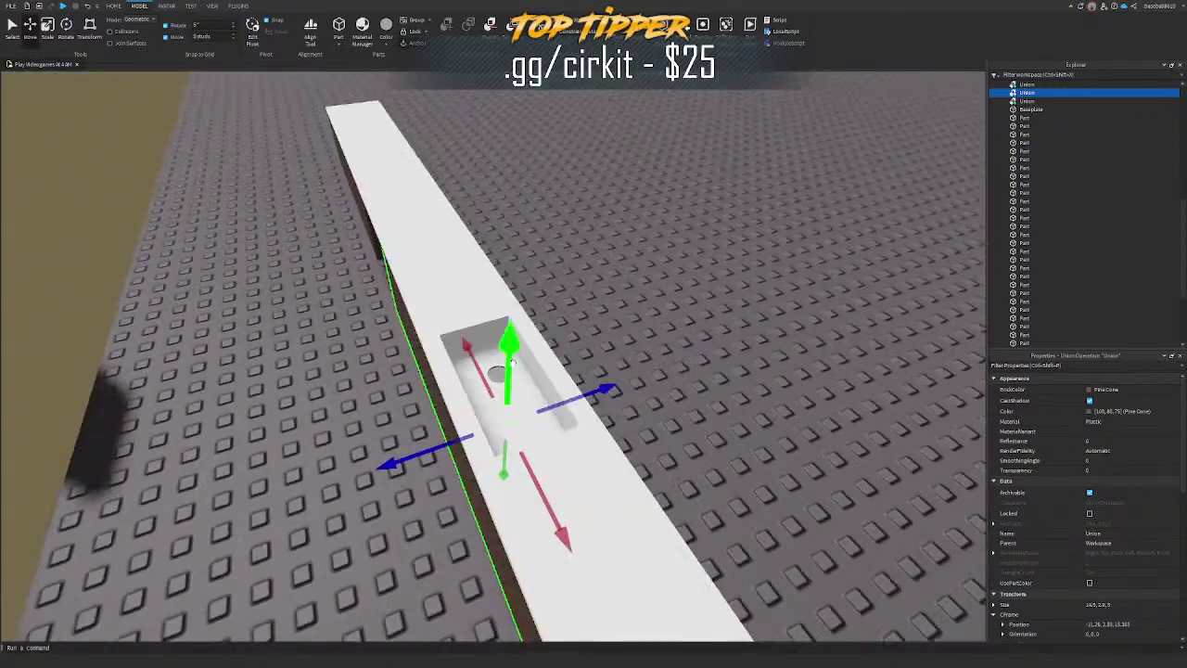
click(560, 350)
click(530, 374)
click(512, 26)
Step: Delete the old negative disc from the counter's basin cut-out
click(610, 172)
scroll(612, 172, up, 3)
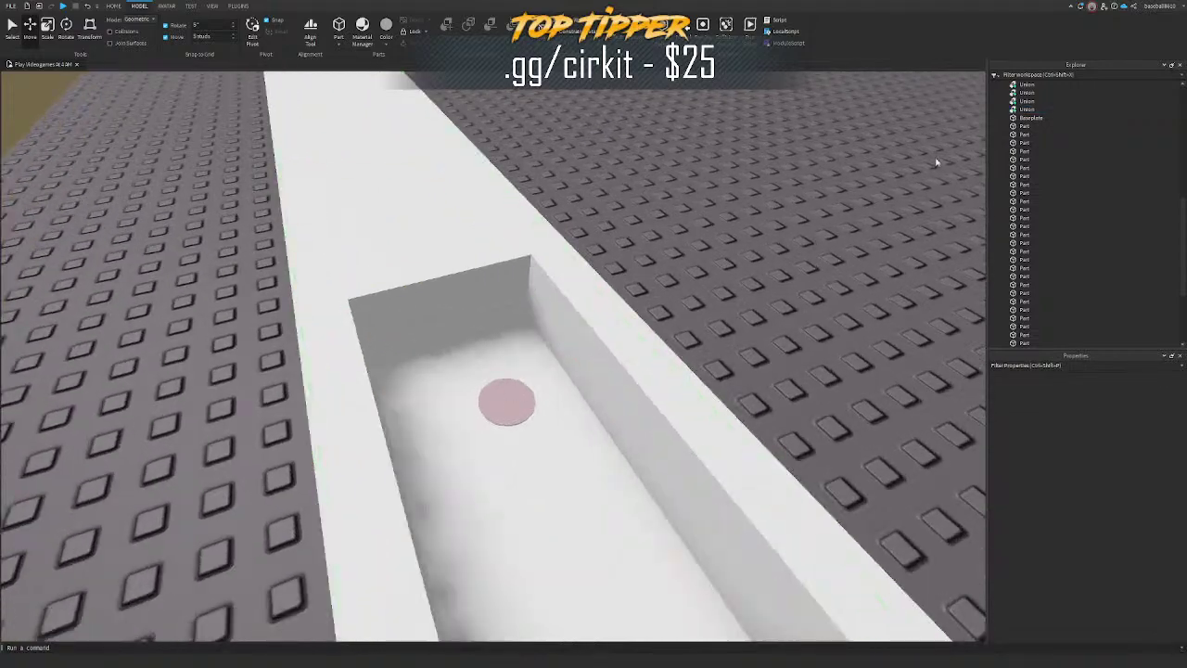
scroll(1006, 170, up, 6)
click(1034, 219)
key(Delete)
click(511, 303)
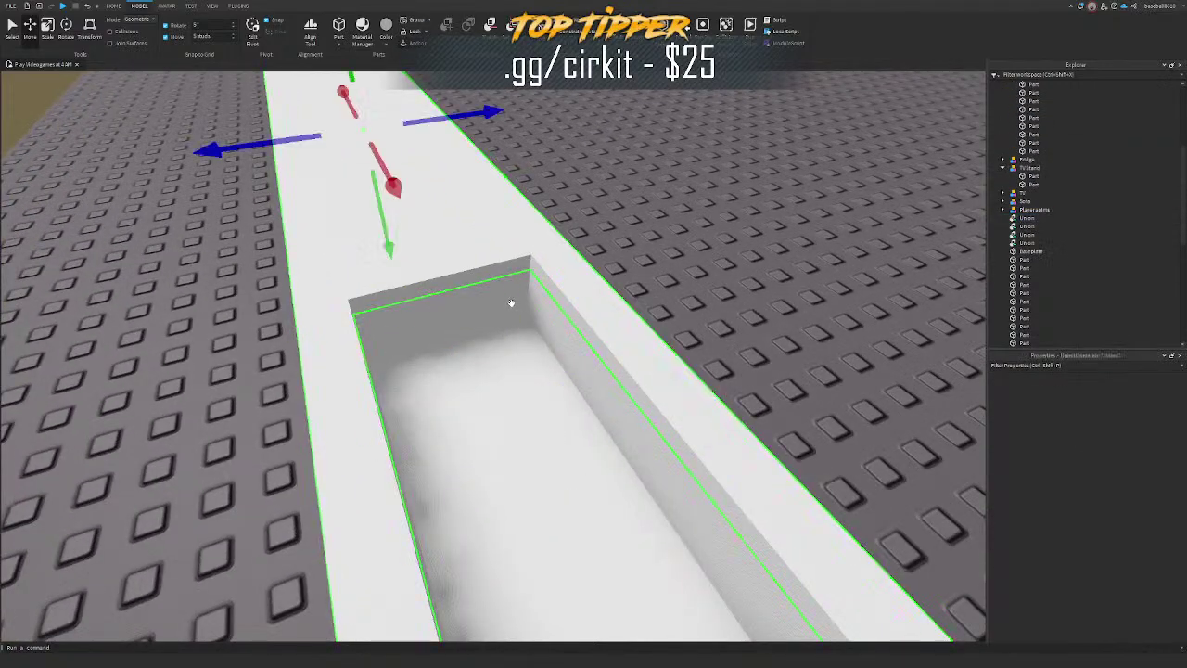
Step: Select the whole counter and move it into the house so the sink sits in its cut-out
scroll(496, 162, down, 3)
scroll(493, 157, down, 5)
drag(493, 160, 715, 414)
key(a)
drag(626, 288, 644, 312)
key(ctrl+z)
key(ctrl+z)
key(w)
right_drag(665, 291, 666, 291)
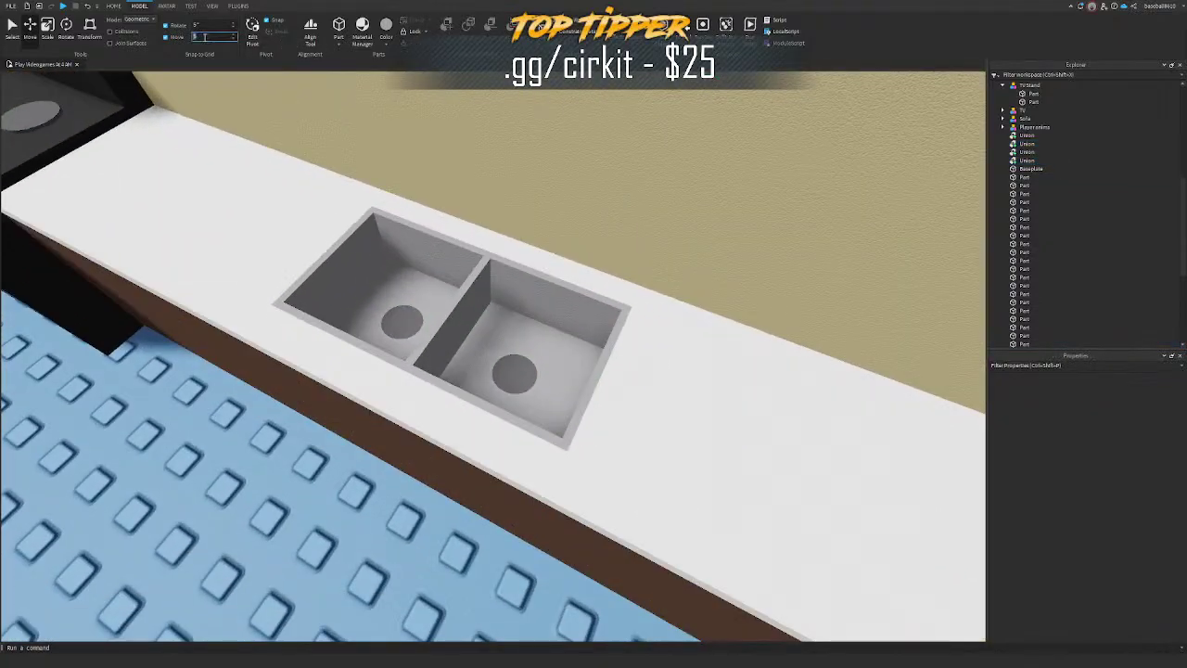
Step: Insert a block part with a 0.5-stud increment and scale it to 0.5 × 1 × 0.5 studs behind the sink divider
click(341, 30)
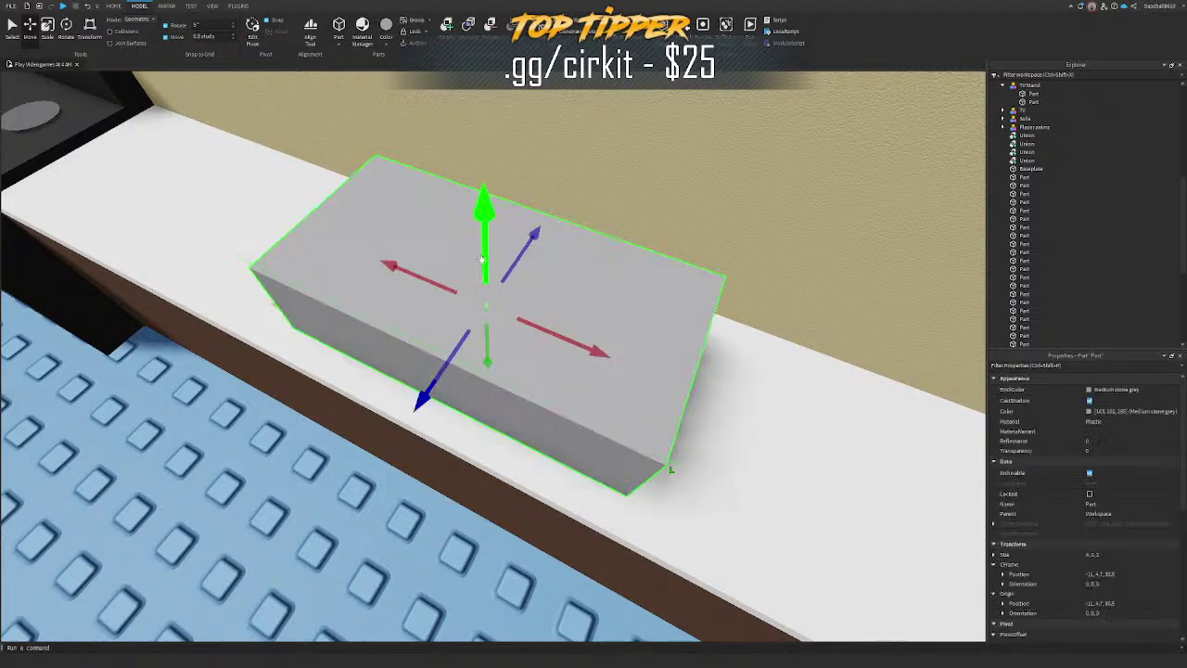
drag(533, 288, 541, 257)
key(ctrl+3)
drag(640, 302, 491, 243)
ctrl+drag(388, 324, 428, 276)
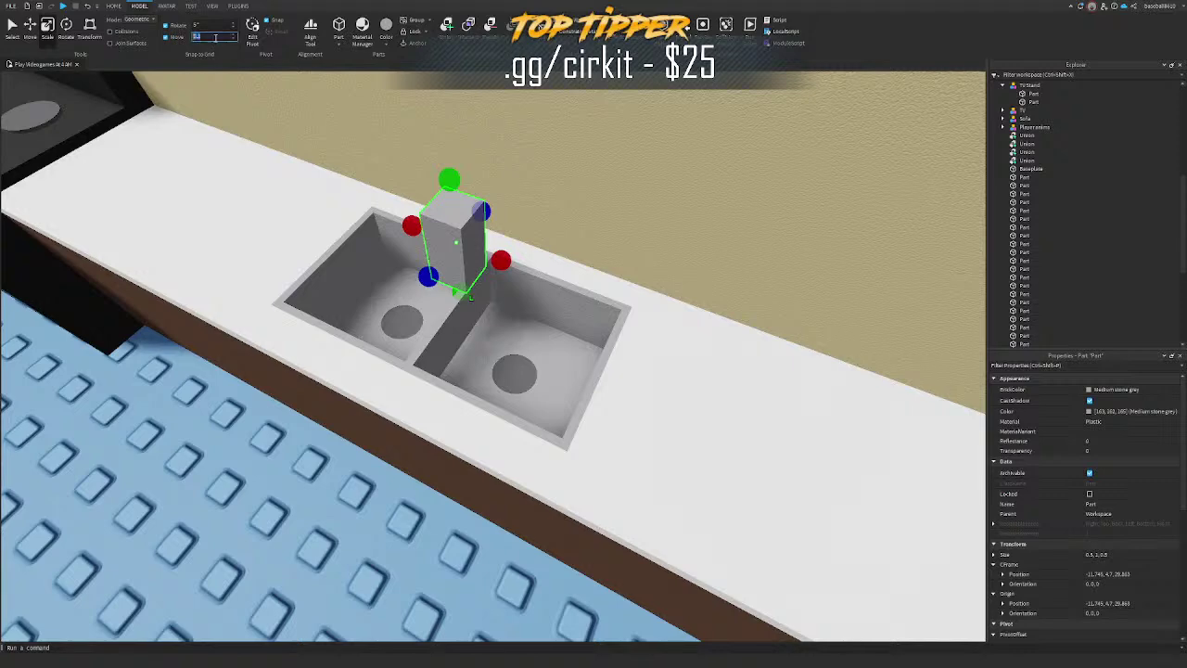
Step: Set the increment to 0.1 studs, slim the block to a 0.3 × 0.3 stud column and adjust its height at the sink's back edge
ctrl+drag(500, 261, 494, 257)
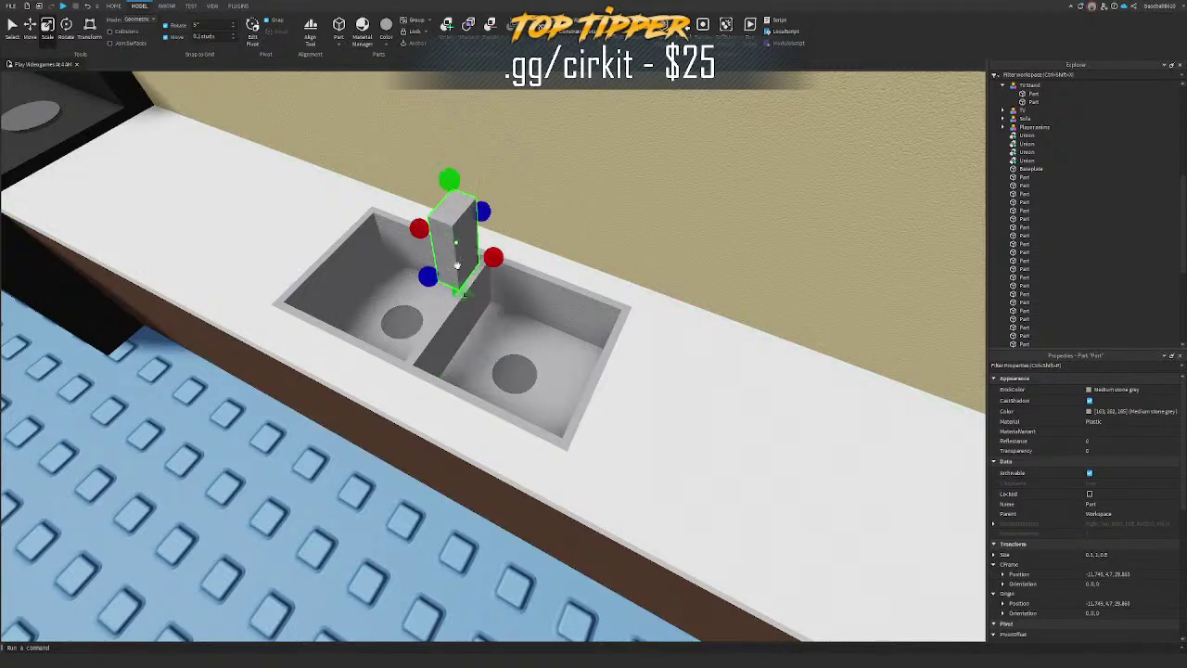
ctrl+drag(423, 277, 661, 439)
key(f)
scroll(669, 436, down, 5)
right_drag(667, 417, 664, 397)
drag(542, 306, 542, 286)
right_drag(533, 281, 529, 282)
mouse_move(565, 331)
mouse_down()
mouse_move(565, 342)
mouse_move(566, 317)
mouse_up()
Step: Duplicate the column and shrink the copy to a 0.3 × 0.2 × 0.3 stud block at the column's top
key(ctrl+d)
drag(552, 514, 562, 408)
drag(568, 318, 568, 320)
Step: Use Archimedes at a 20-degree angle to render seven more block segments that arc over the sink from the column's top
click(238, 6)
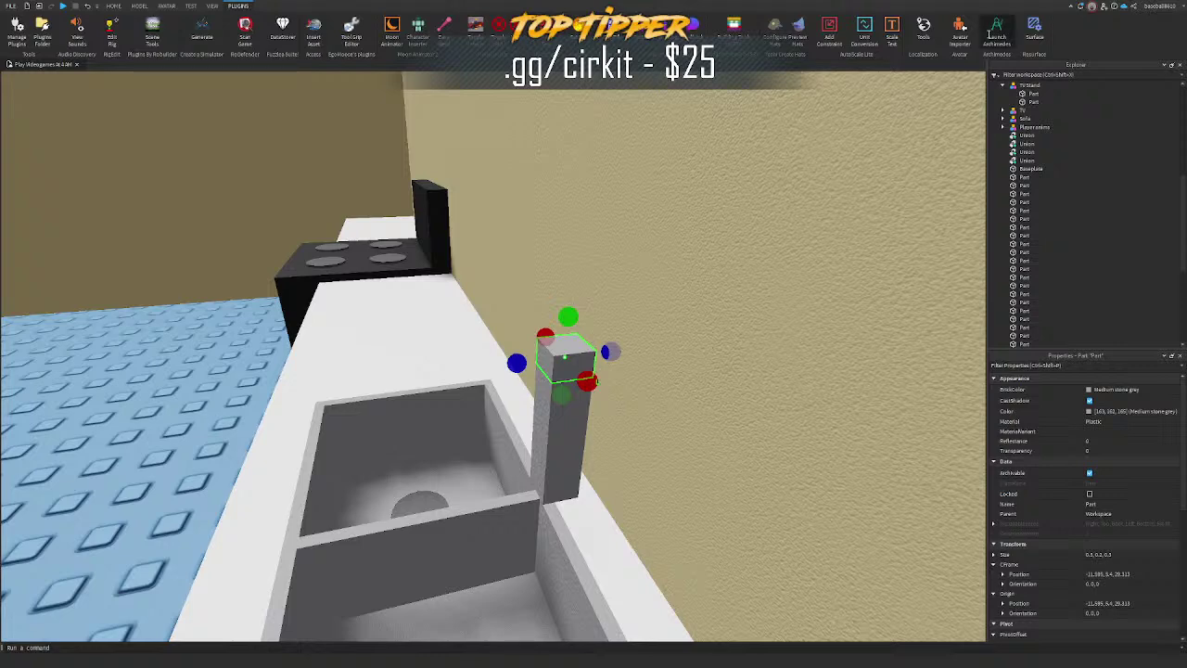
click(994, 29)
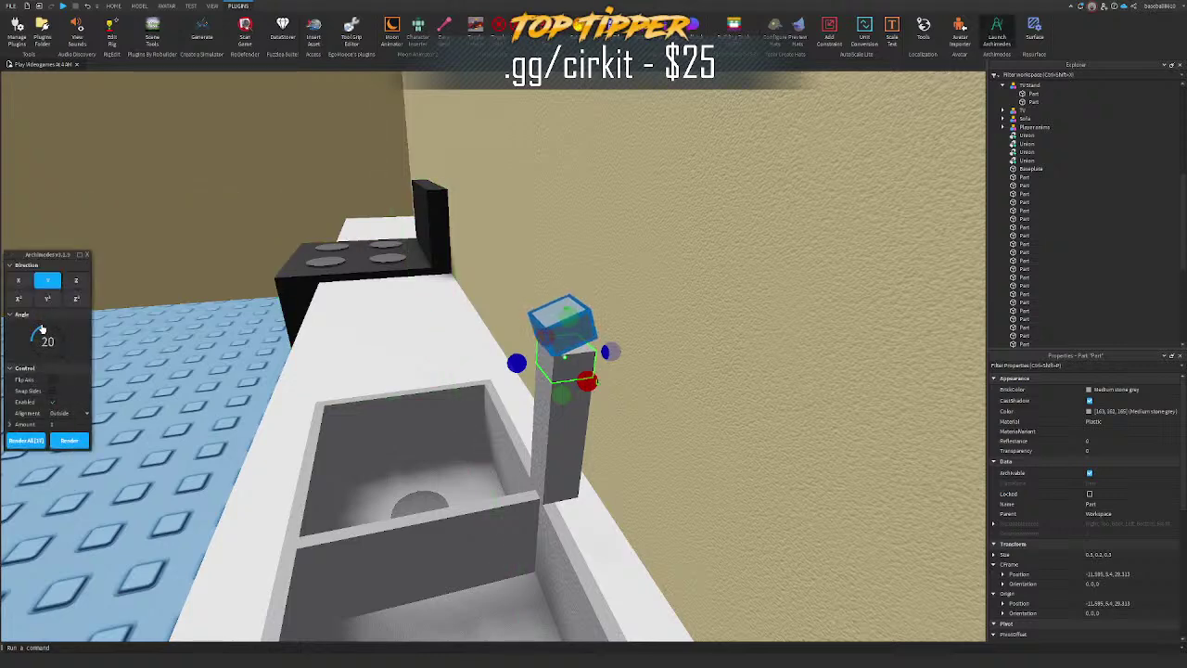
click(72, 443)
click(72, 442)
click(72, 443)
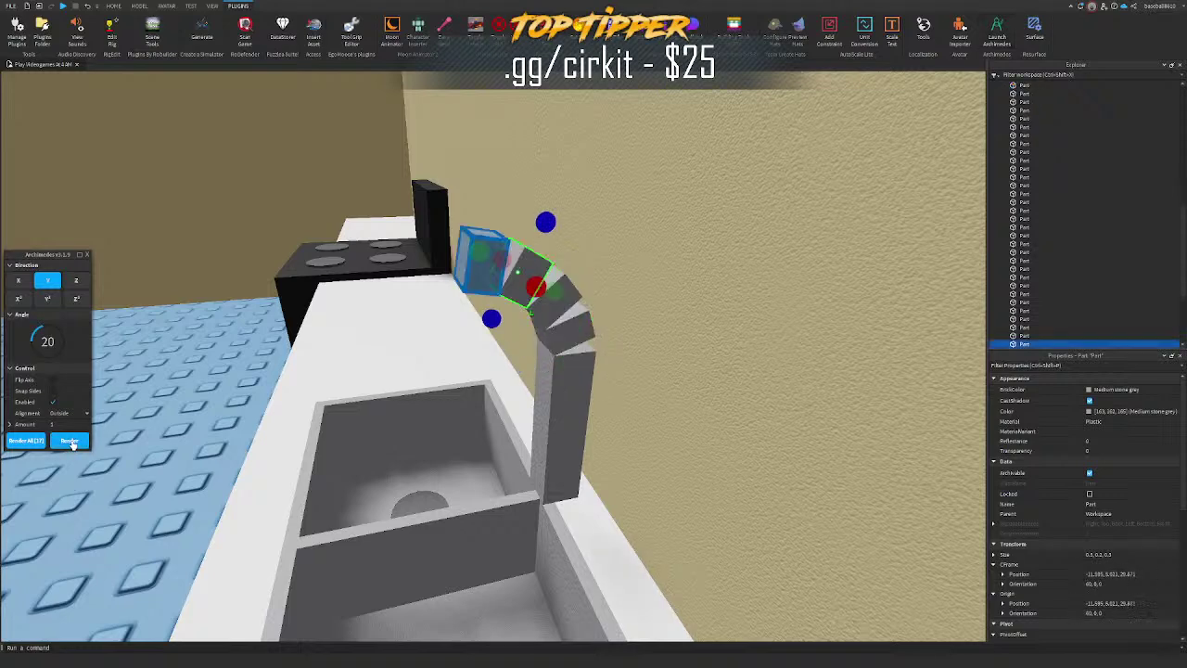
click(72, 442)
click(73, 441)
click(73, 441)
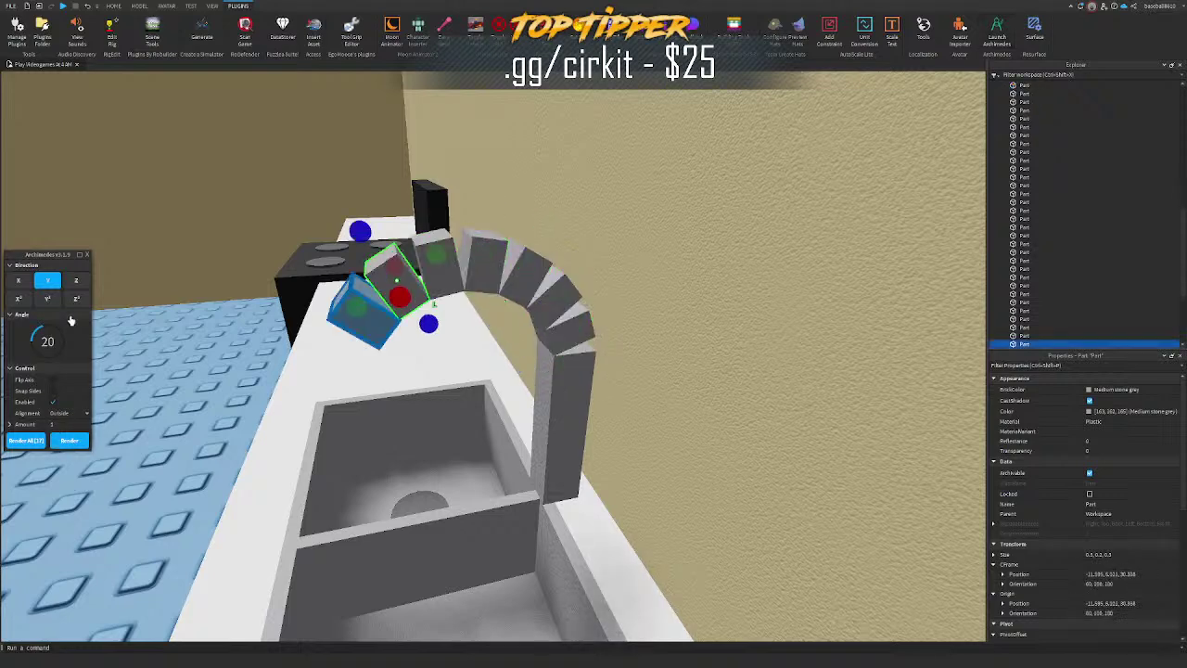
click(70, 440)
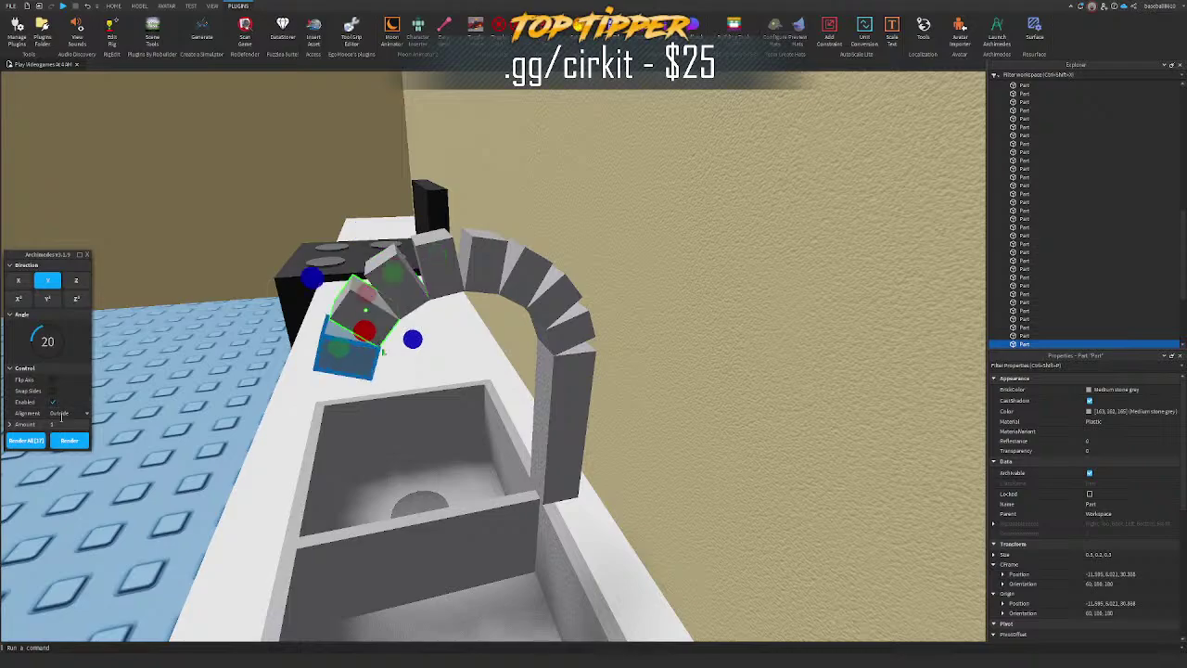
click(88, 255)
Step: Fill the wedge gaps between the faucet's arc segments with the gap-fill plugin, using Default direction and Best Guess thickness
right_drag(288, 313, 267, 368)
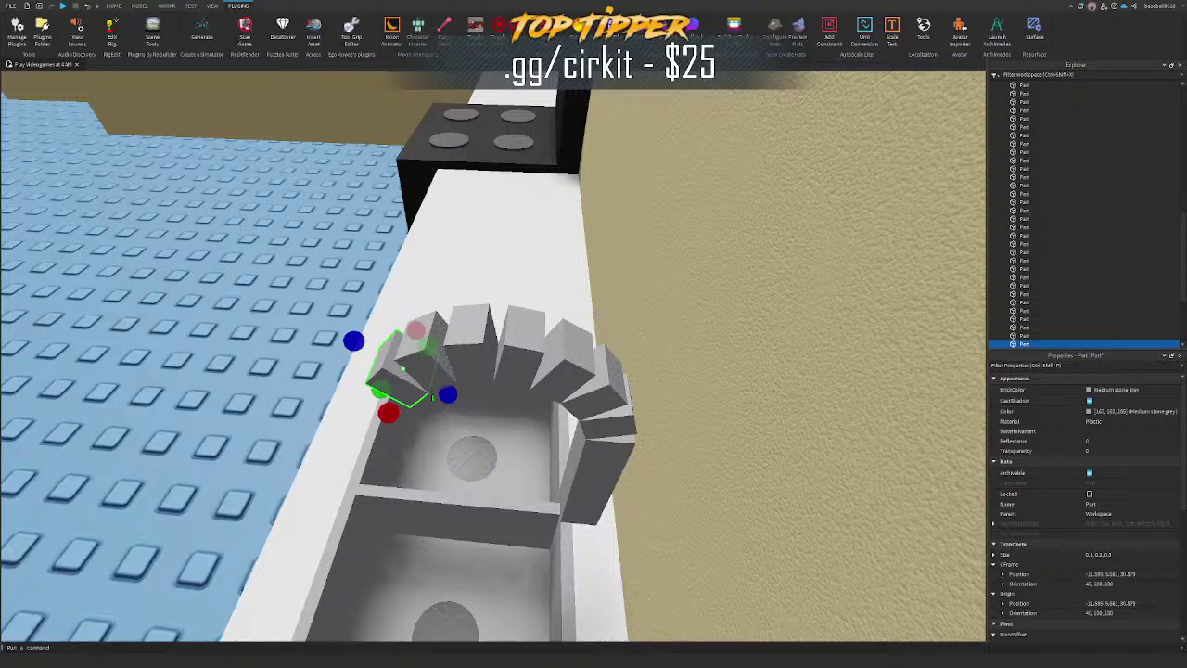
key(g)
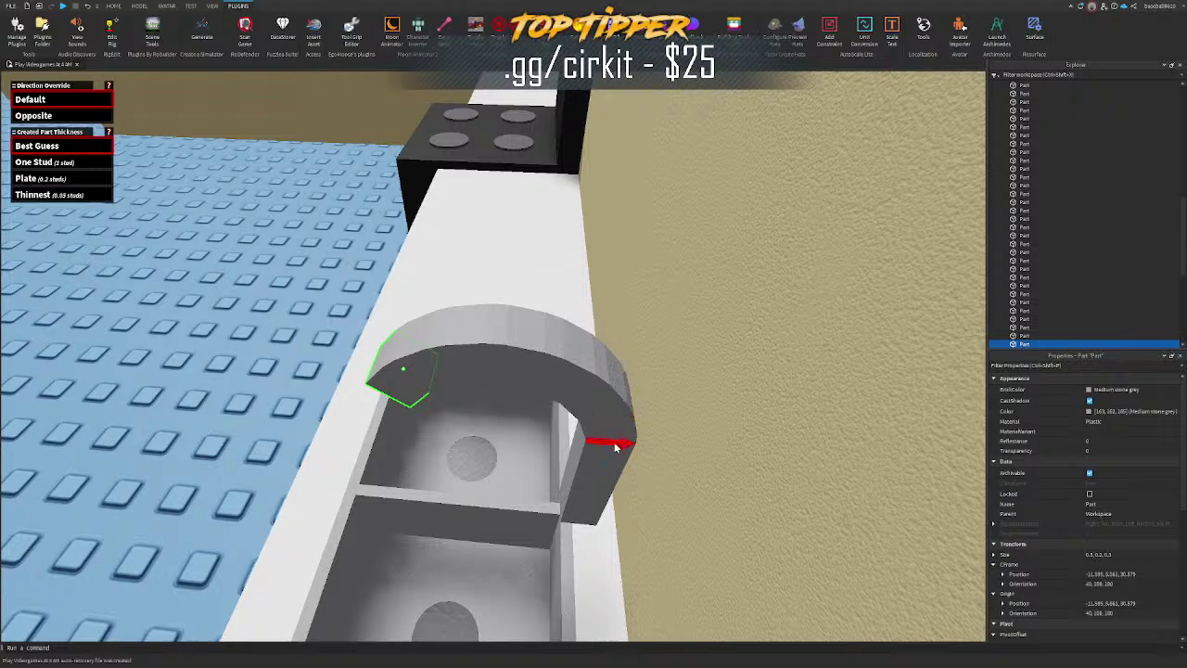
right_drag(615, 447, 615, 447)
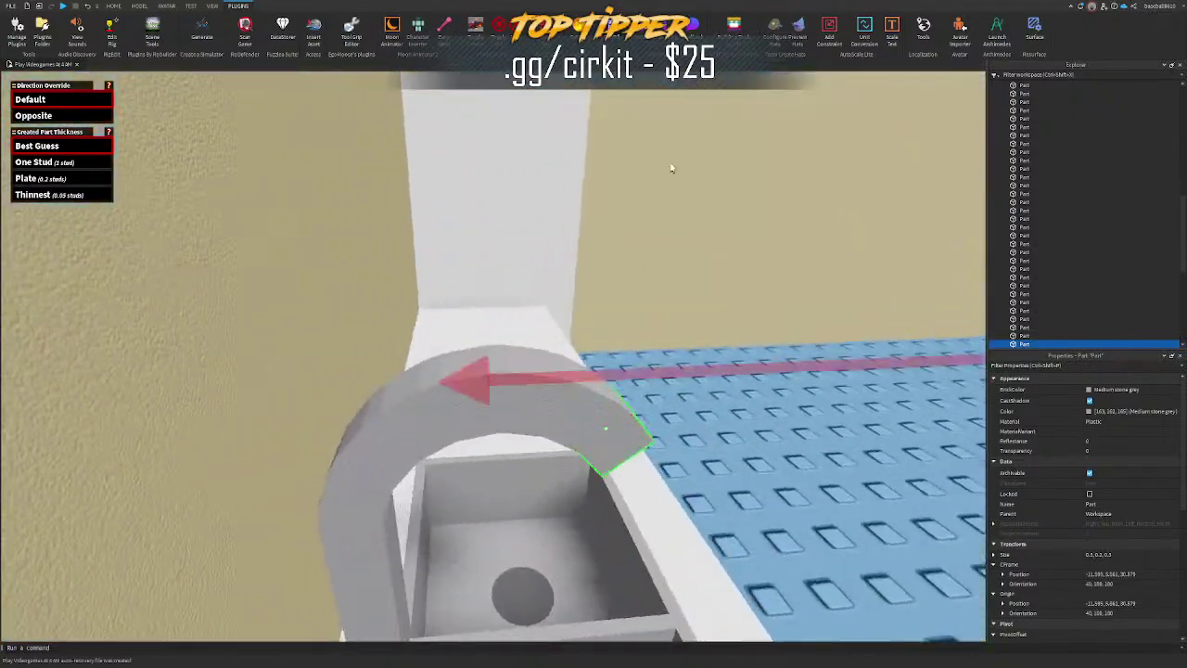
scroll(672, 168, down, 3)
key(ctrl+3)
right_drag(567, 233, 567, 233)
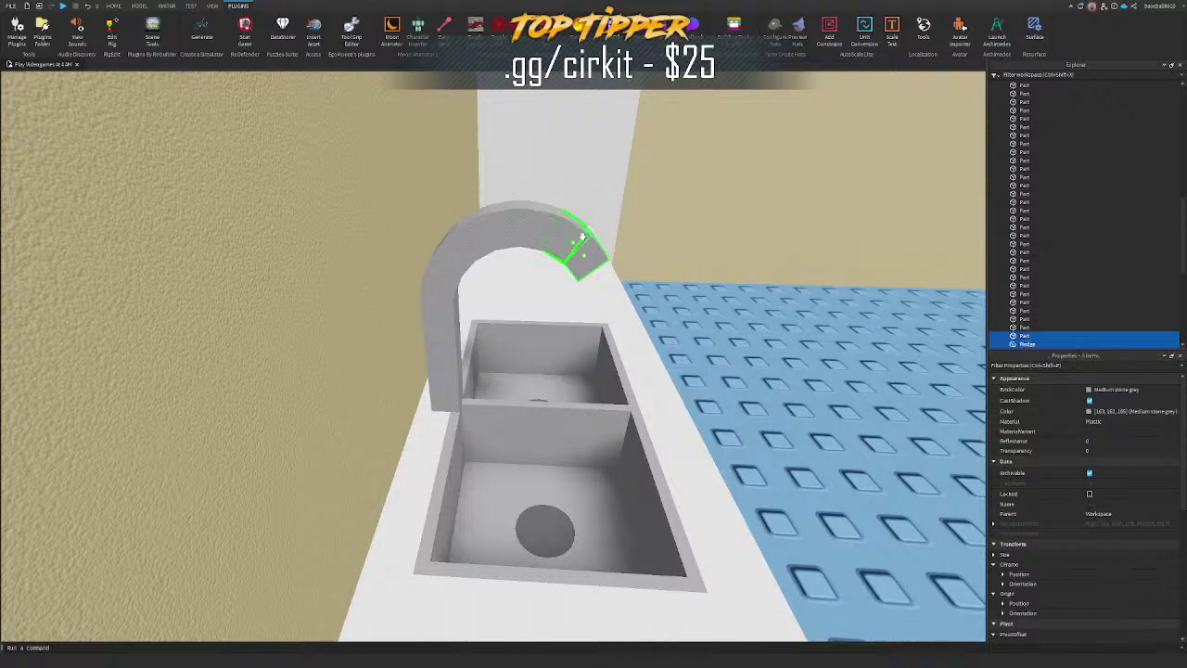
right_drag(582, 236, 582, 234)
scroll(581, 234, down, 5)
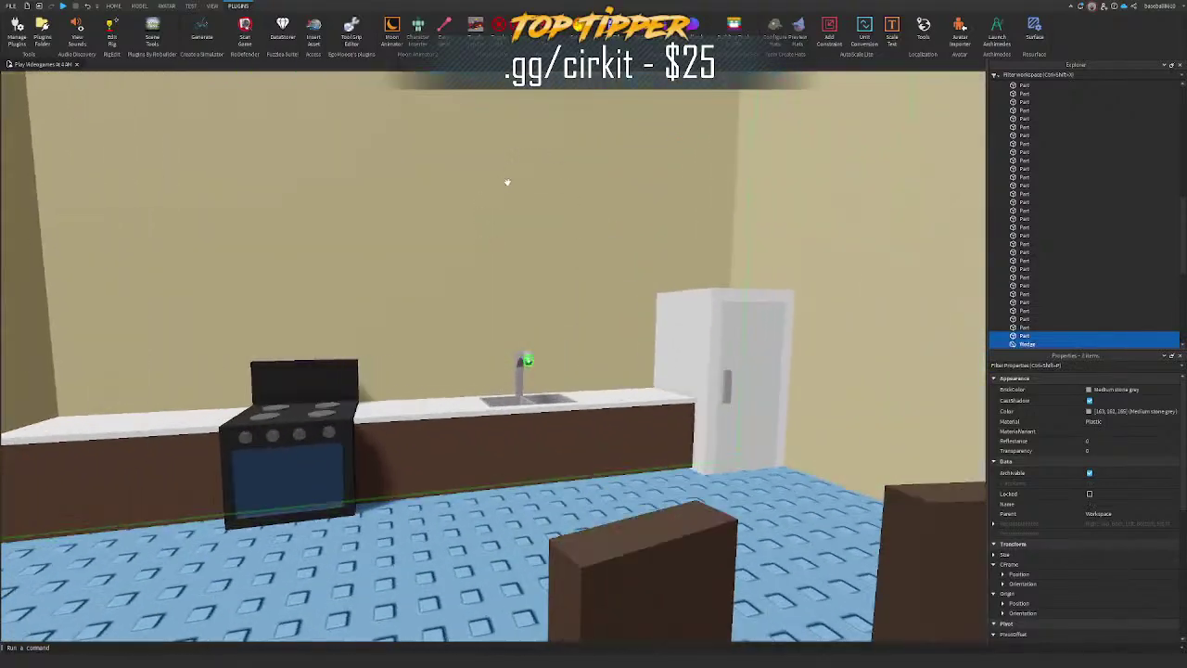
Step: Select all the faucet's blocks and wedges and group them into one model
scroll(507, 185, up, 2)
click(506, 289)
right_drag(506, 291, 507, 291)
click(509, 294)
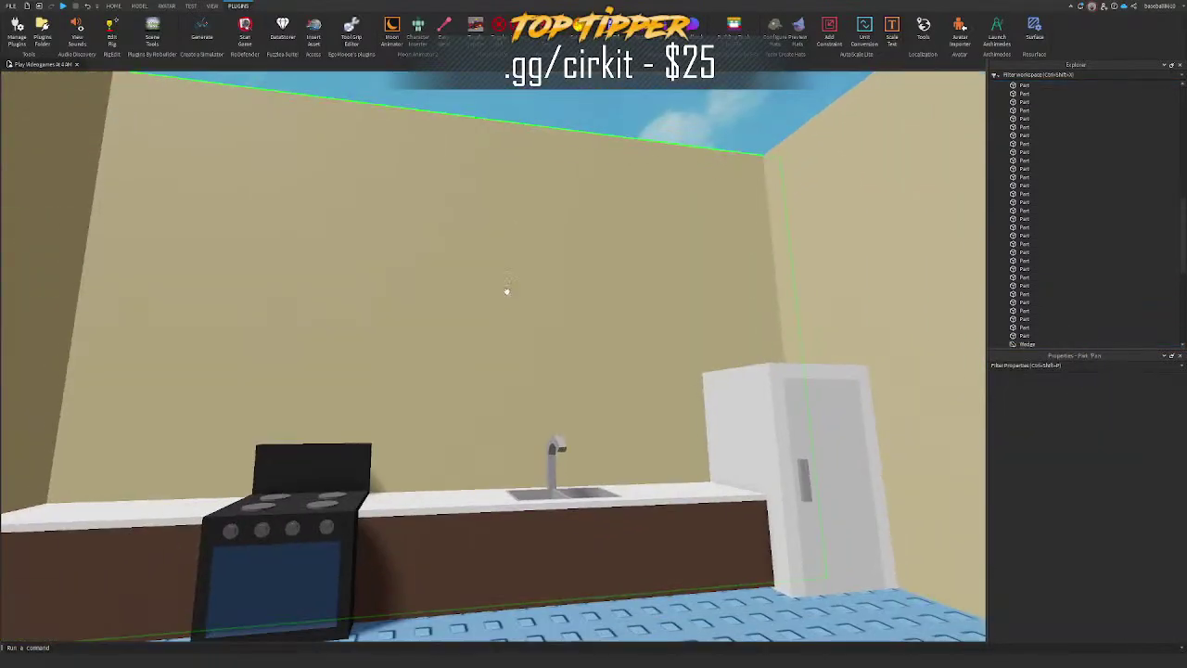
drag(551, 459, 575, 489)
key(f)
right_drag(556, 455, 519, 289)
key(ctrl+g)
key(ctrl+2)
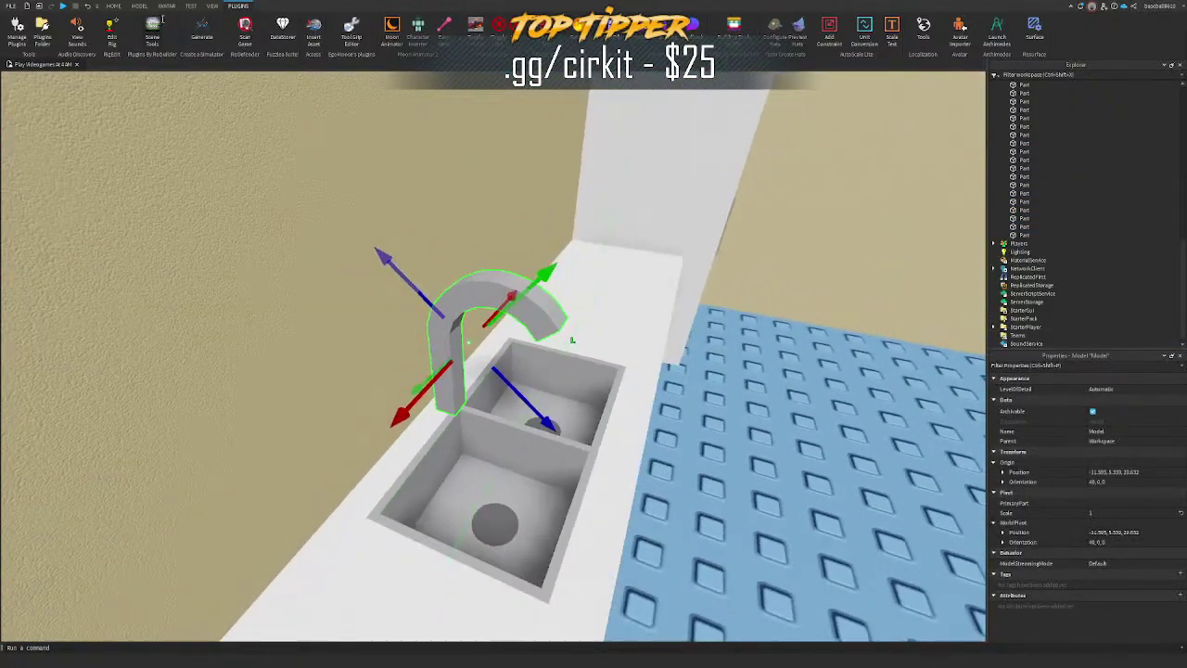
Step: Edit the faucet model's pivot and rotate it to an orientation of 0, 0, 0
click(139, 5)
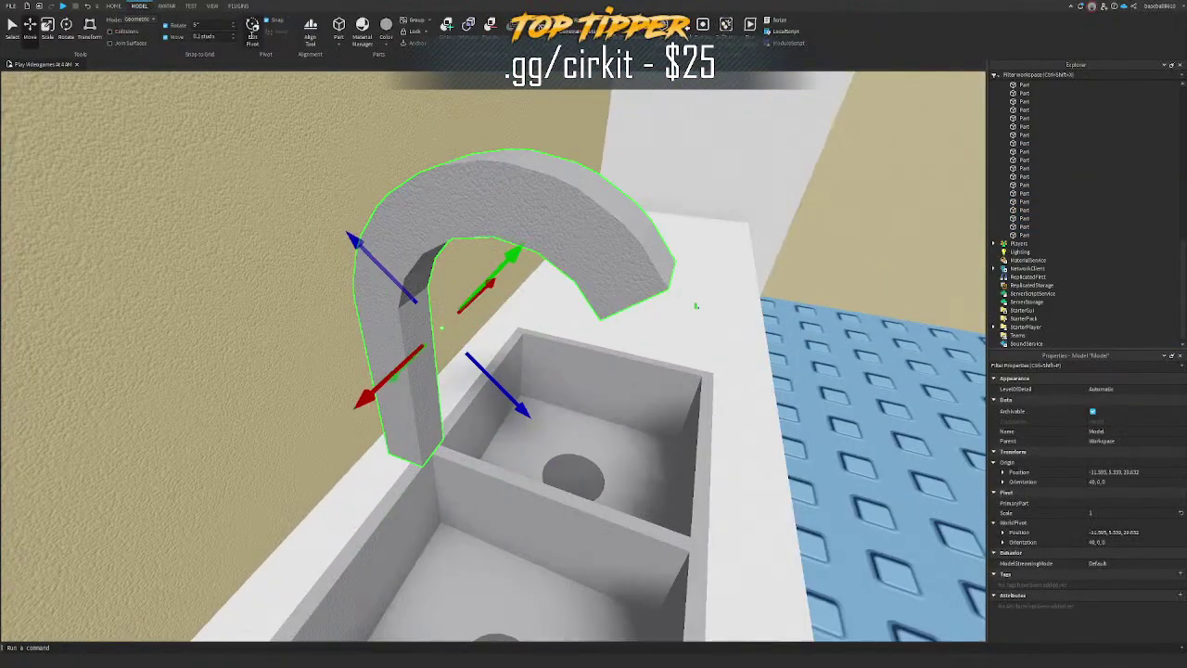
click(253, 33)
right_drag(545, 320, 547, 283)
drag(513, 298, 513, 298)
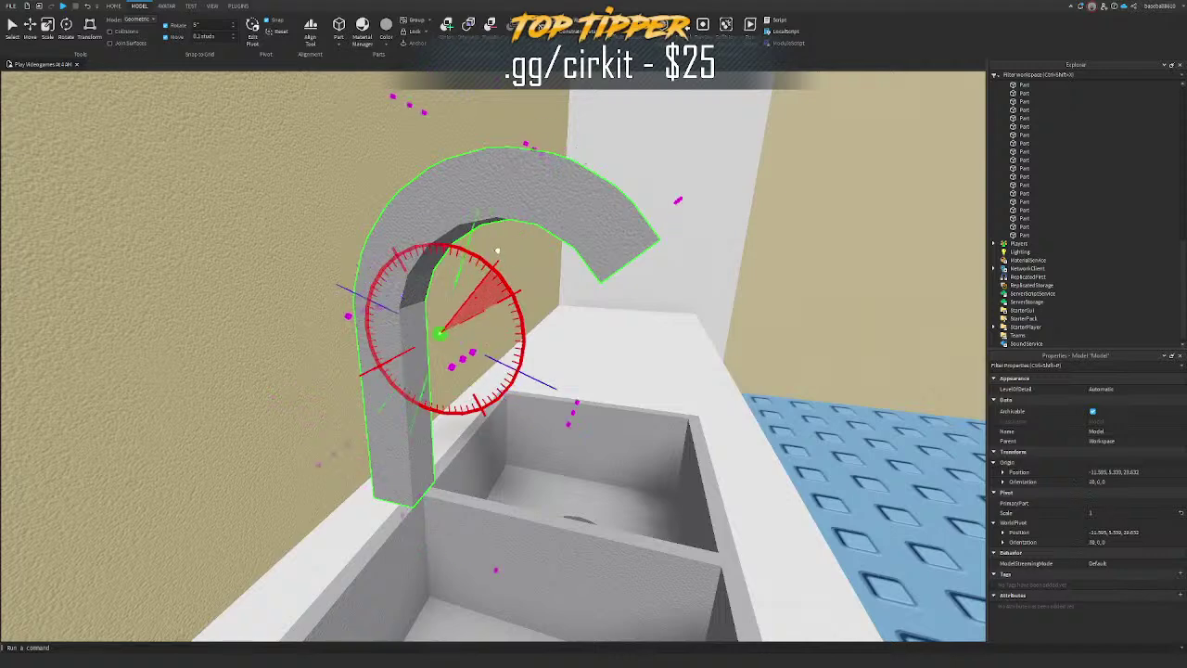
drag(475, 211, 474, 211)
scroll(475, 211, down, 4)
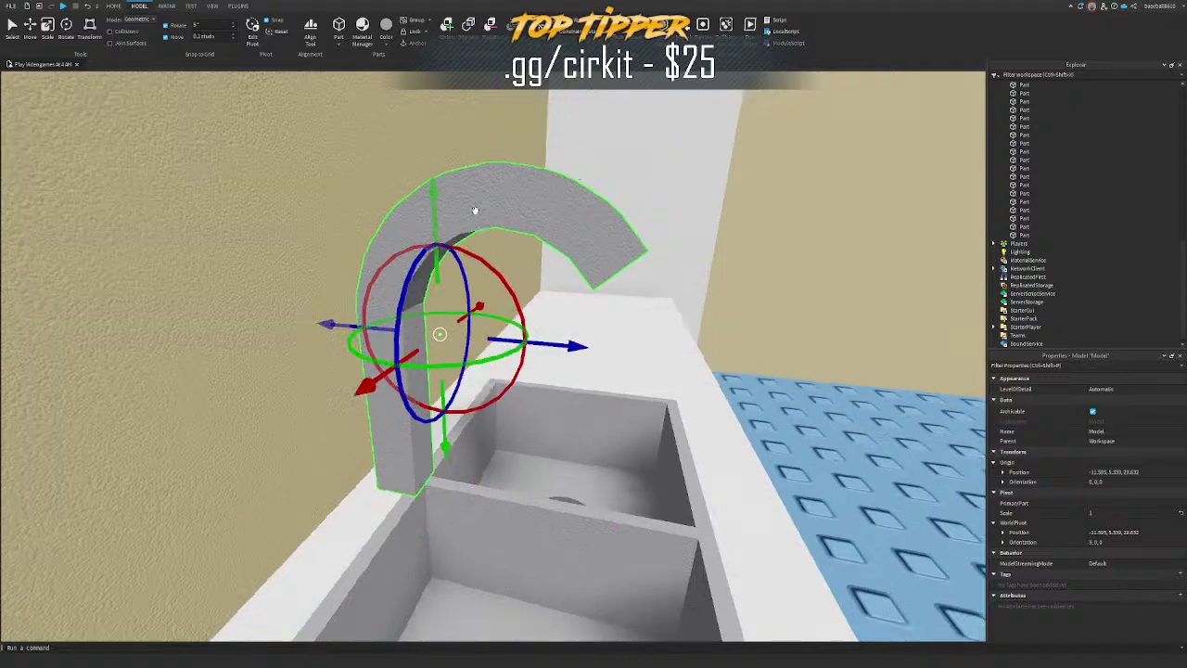
right_drag(475, 211, 371, 81)
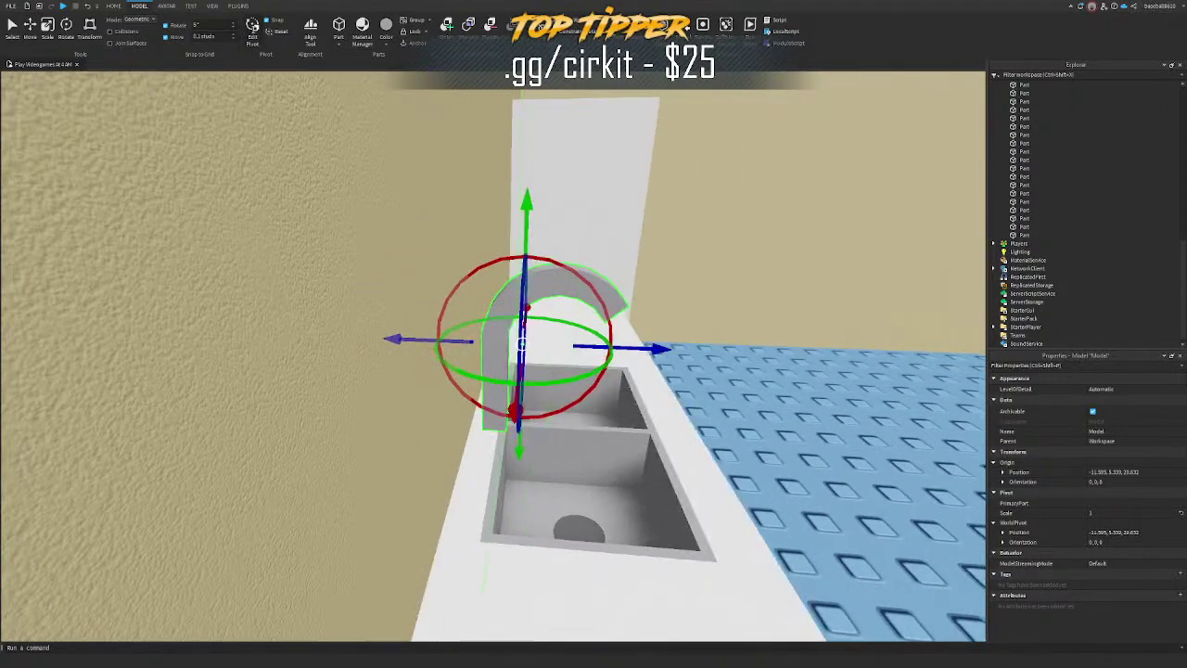
Step: Finish editing the pivot and lower the faucet model by 0.1 studs at the sink's back edge
click(253, 33)
drag(526, 239, 526, 249)
right_drag(545, 263, 546, 263)
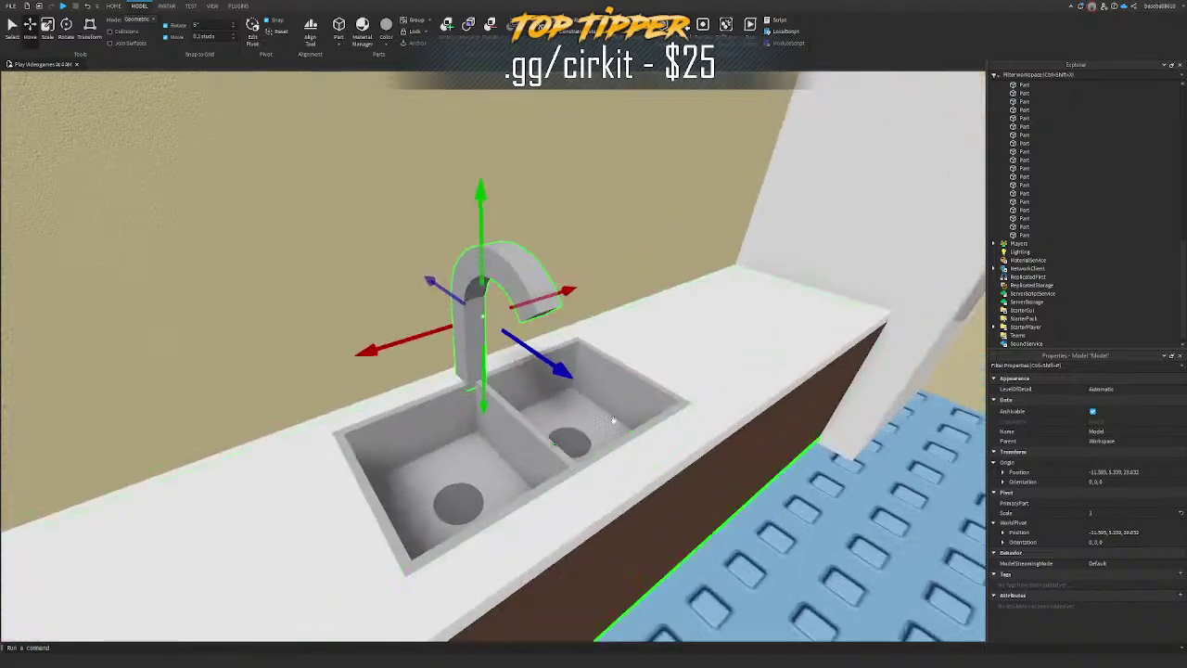
right_drag(628, 251, 627, 252)
right_drag(605, 299, 542, 298)
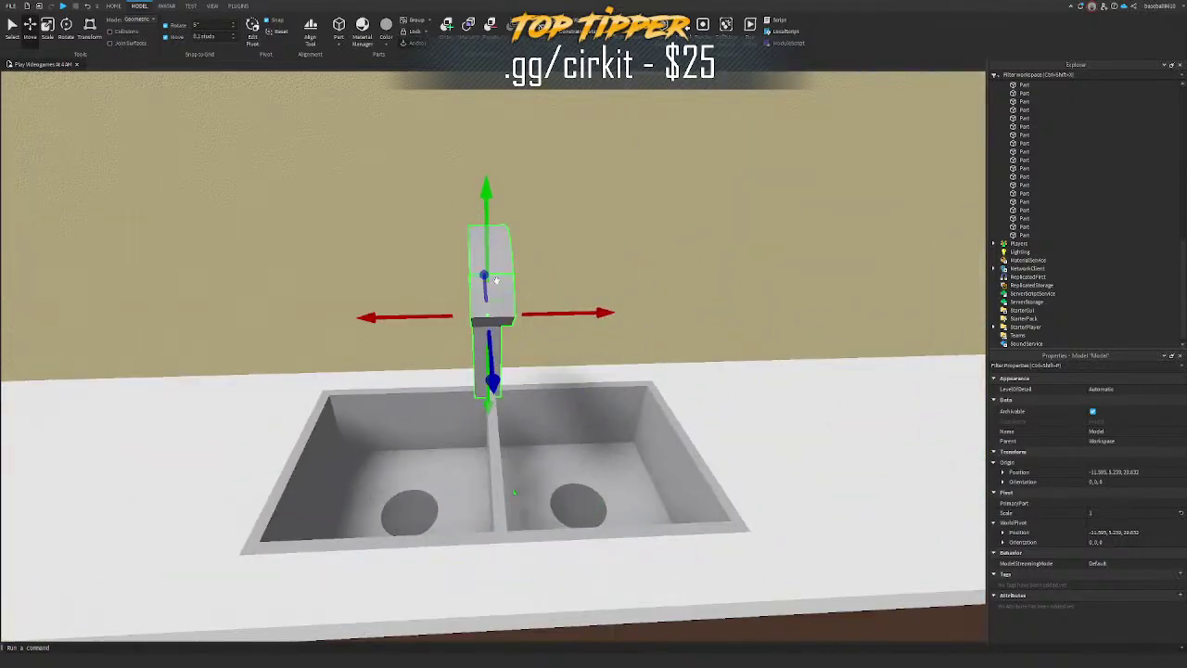
Step: Union all the parts and wedges inside the faucet model and take the union out of its group
click(495, 280)
click(1031, 104)
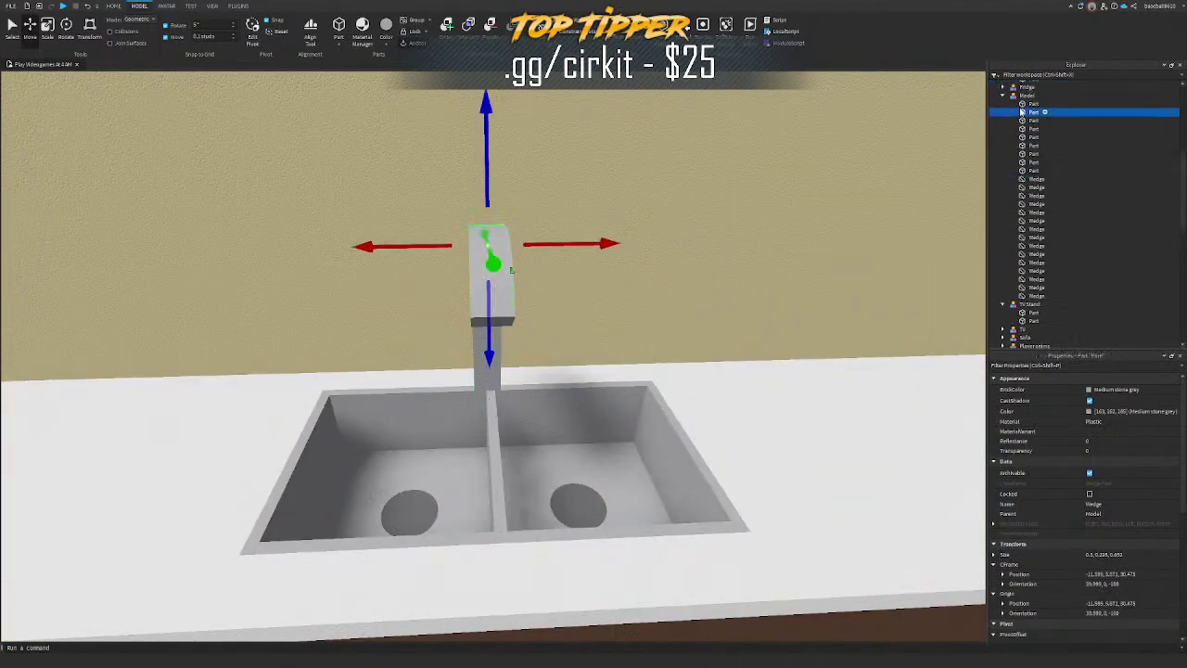
shift+click(1035, 295)
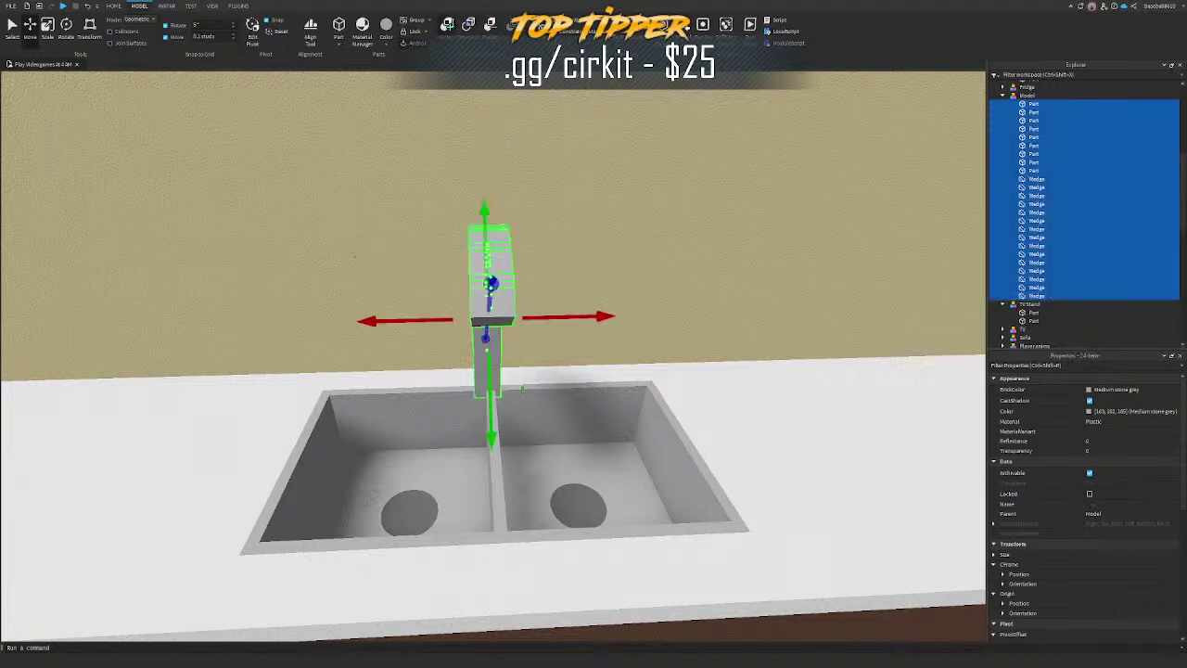
key(ctrl+shift+g)
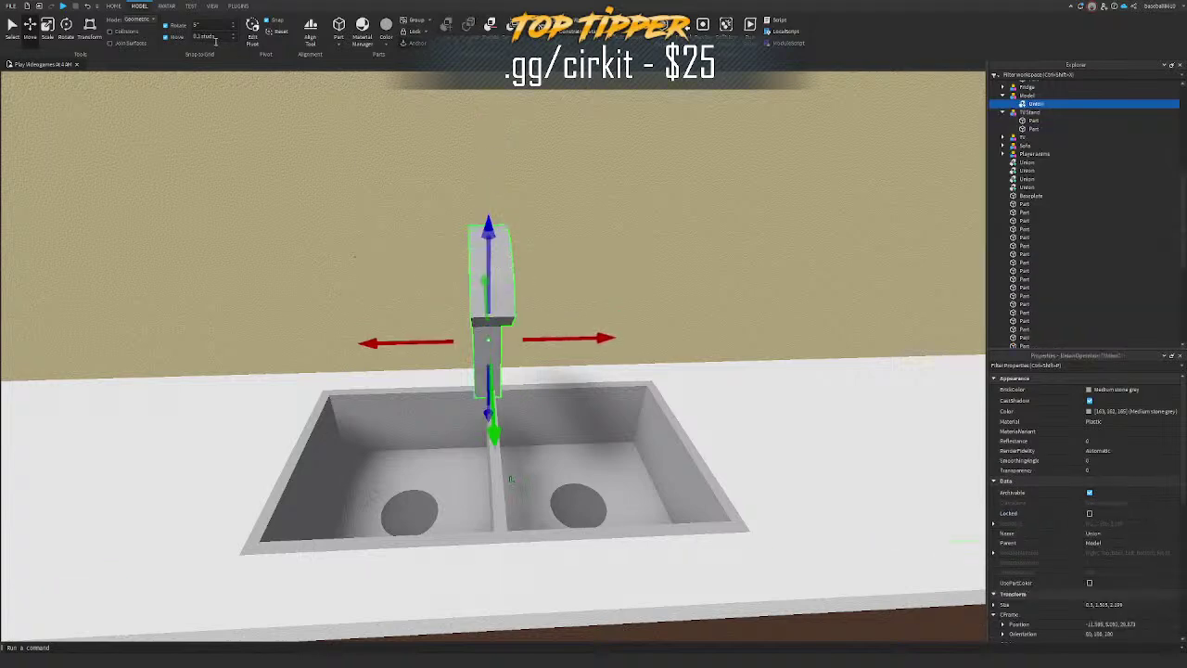
key(ctrl+u)
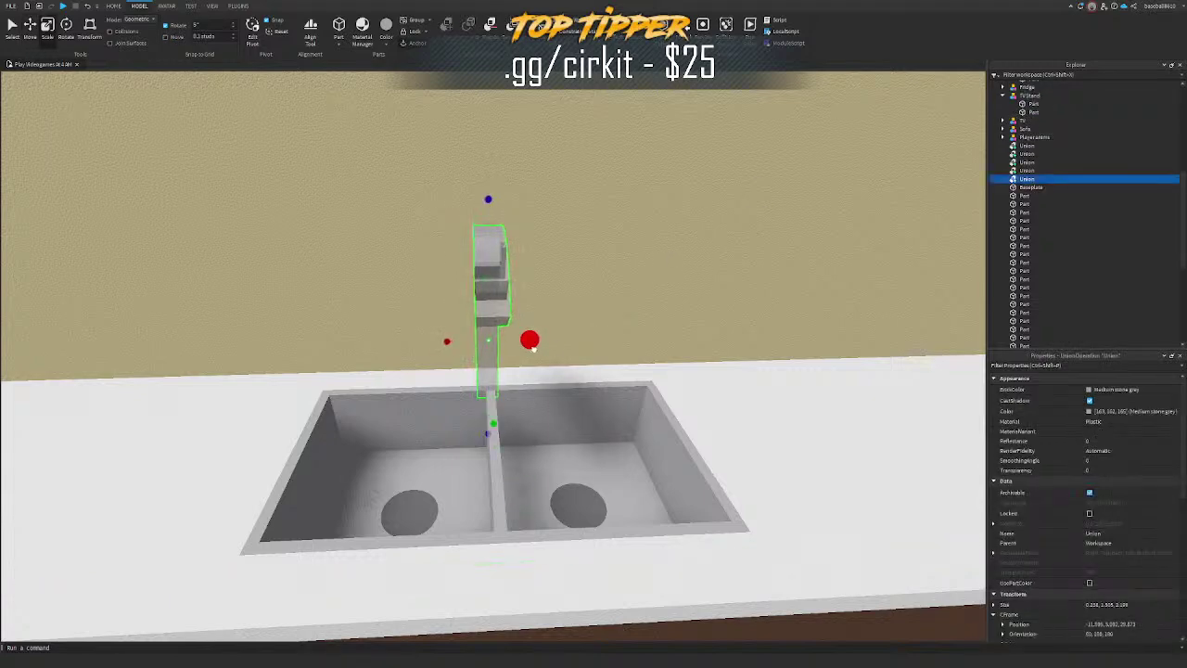
Step: Scale the faucet union down in width, height and depth
right_drag(518, 330, 515, 330)
drag(529, 336, 530, 334)
key(f)
right_drag(532, 335, 533, 224)
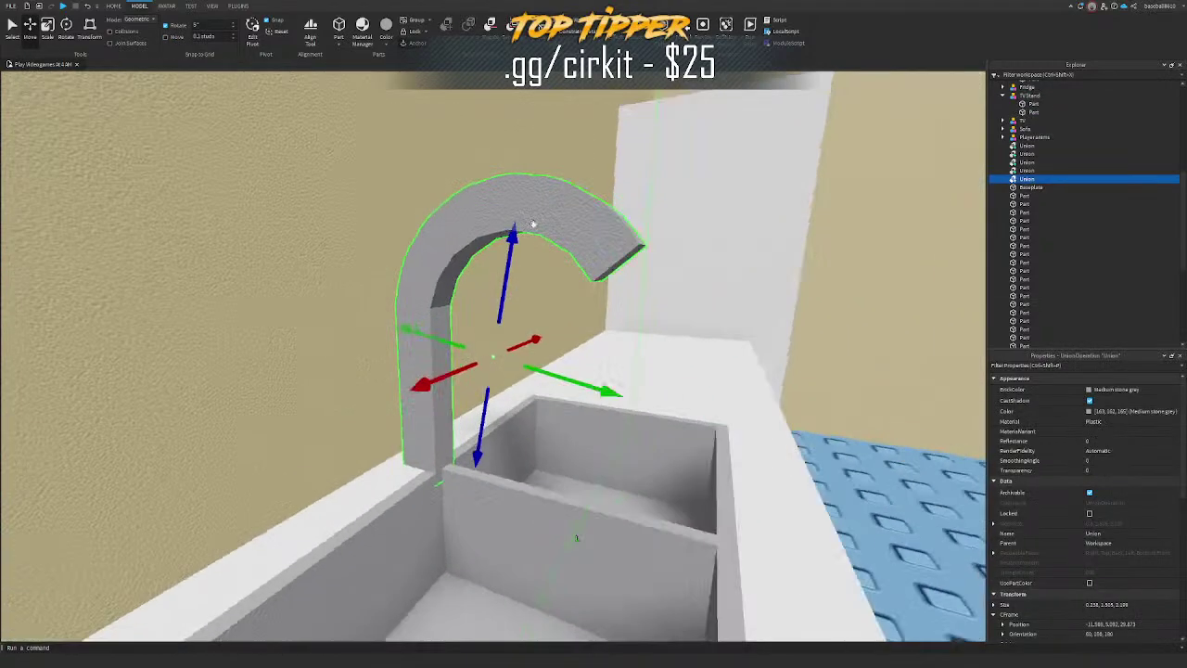
drag(529, 133, 526, 169)
right_drag(526, 168, 500, 250)
scroll(501, 251, down, 2)
drag(370, 326, 398, 339)
Step: Narrow the faucet union to 0.2 studs and reposition it behind the sink divider
key(ctrl+2)
drag(528, 358, 524, 359)
key(ctrl+3)
right_drag(525, 359, 536, 343)
key(f)
drag(536, 344, 532, 344)
right_drag(538, 346, 604, 382)
drag(618, 390, 595, 376)
scroll(595, 377, down, 3)
right_drag(595, 377, 534, 334)
Step: Tilt the faucet 5 degrees forward over the sink and adjust its position so its base meets the back rim
key(ctrl+4)
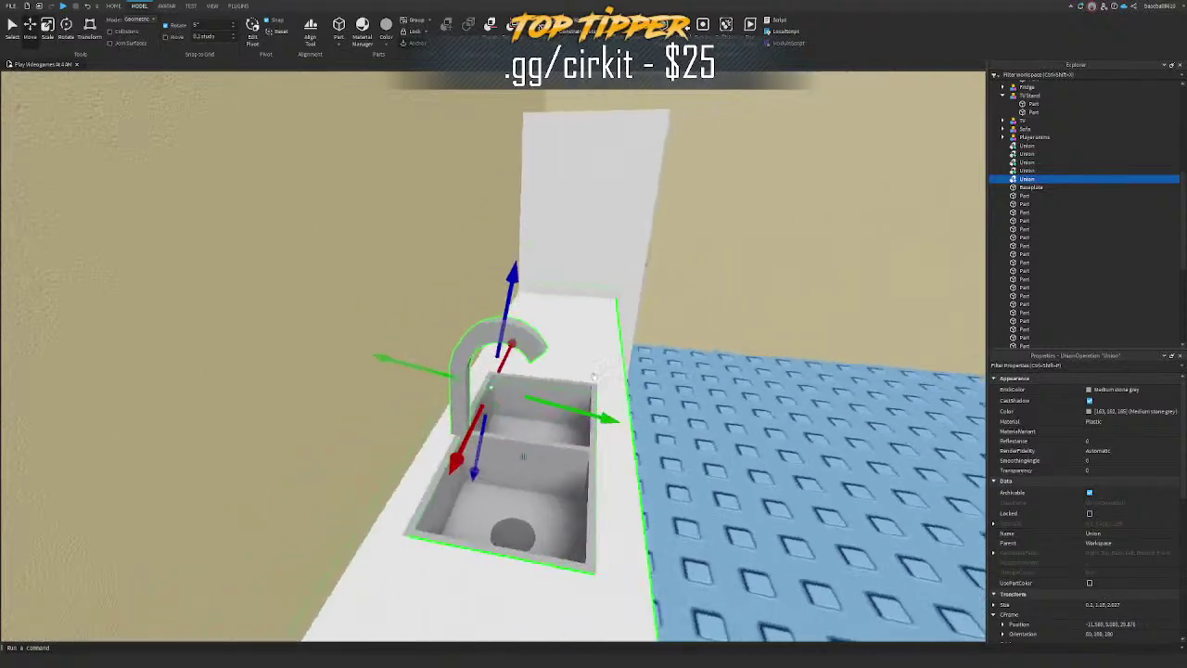
key(ctrl+2)
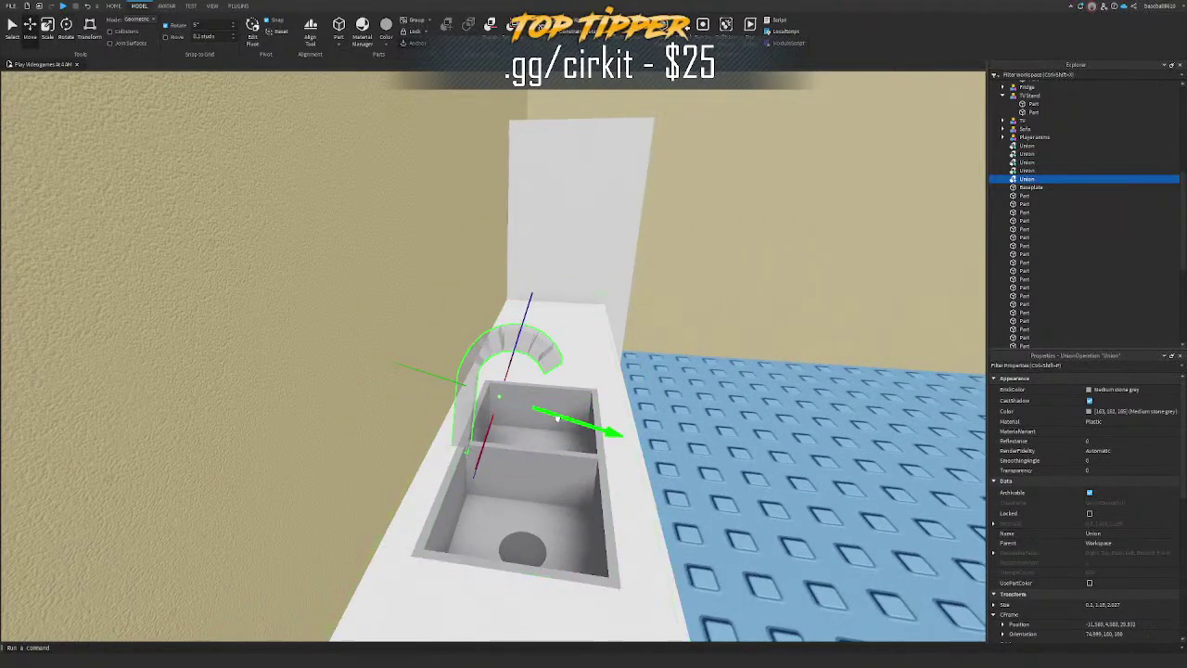
right_drag(570, 370, 554, 368)
click(426, 344)
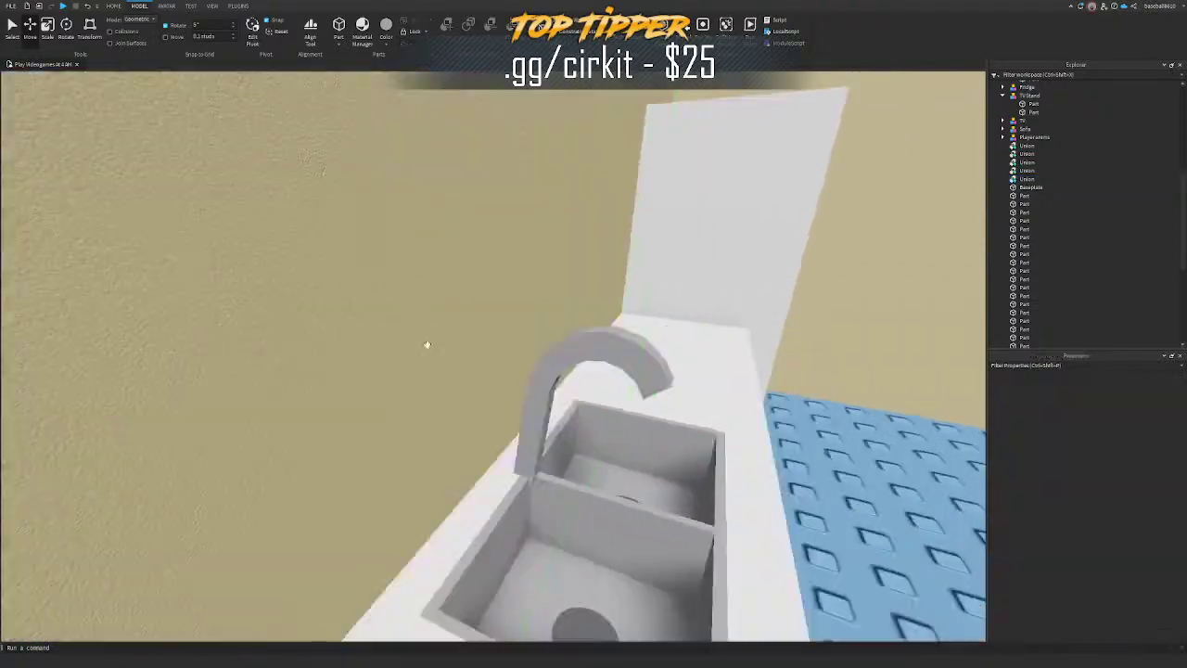
right_drag(427, 344, 426, 344)
right_drag(467, 392, 466, 392)
click(598, 331)
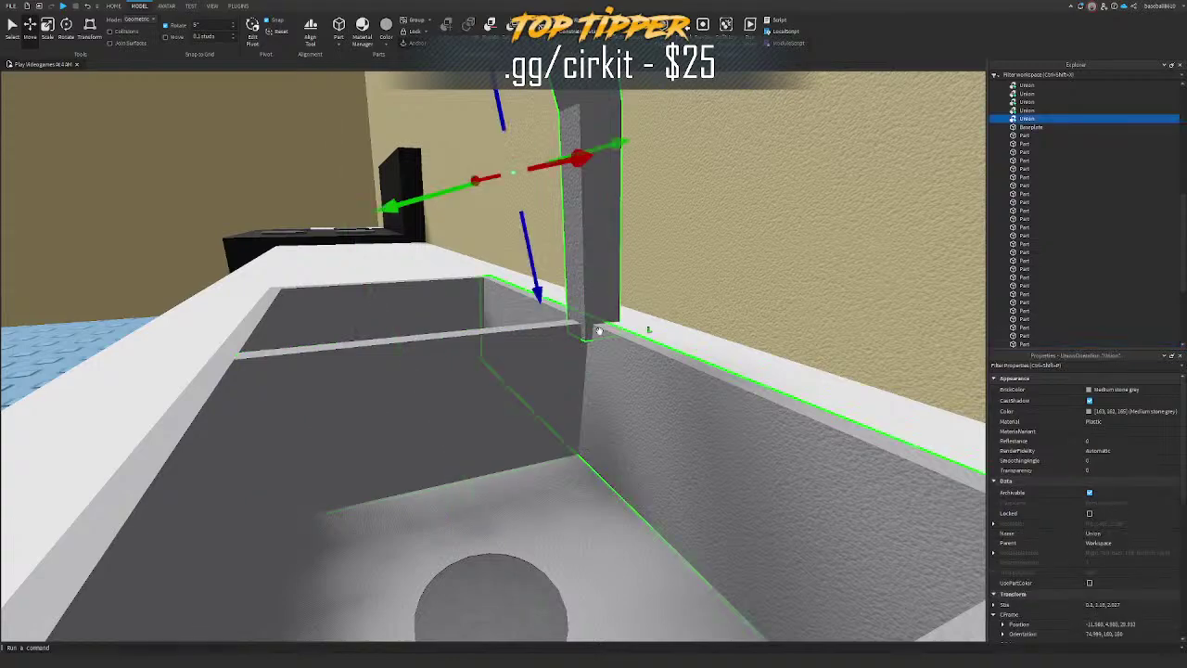
drag(449, 196, 451, 204)
right_drag(528, 301, 510, 281)
click(529, 302)
Step: Insert a block part and move it over the sink's two basins
scroll(511, 281, up, 2)
click(340, 28)
key(f)
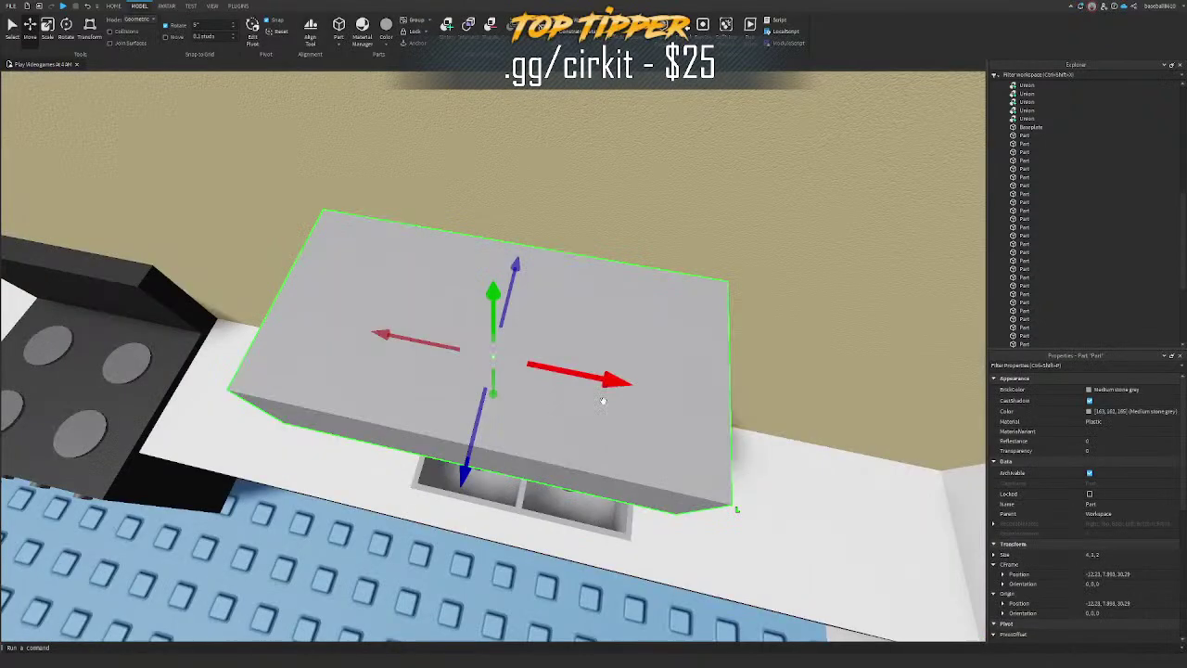
drag(603, 401, 573, 536)
right_drag(573, 536, 564, 482)
drag(564, 464, 525, 423)
Step: Flatten the block into a thin water sheet and fit its depth within the sink's front and back walls
key(ctrl+3)
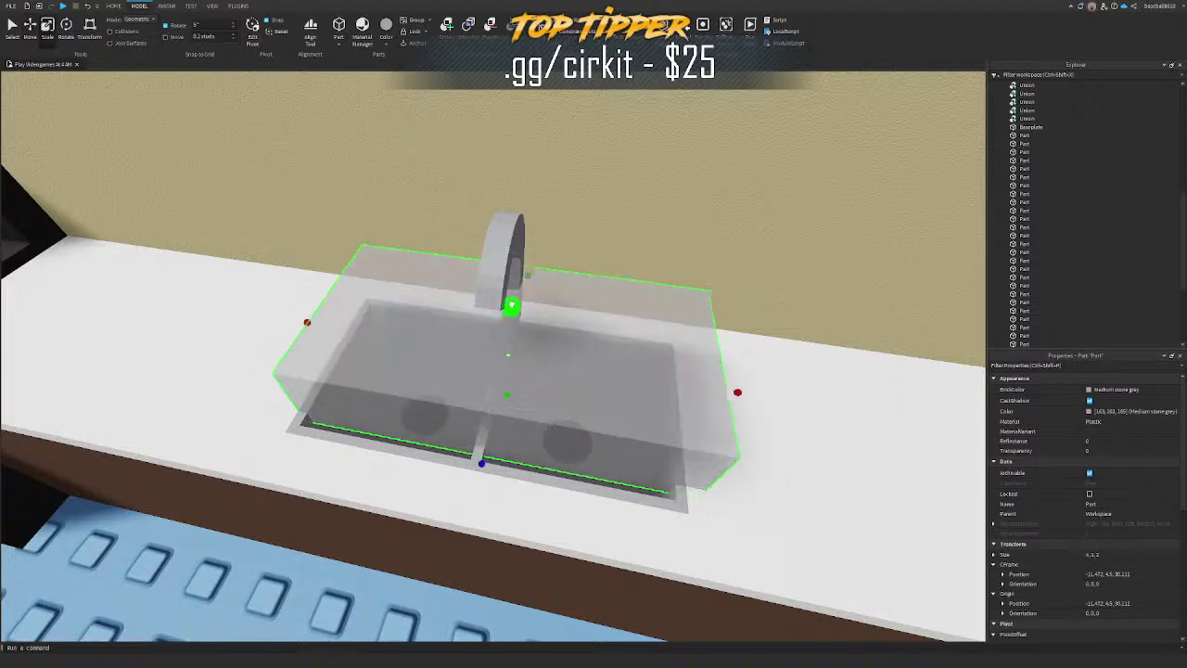
drag(511, 305, 507, 360)
drag(482, 486, 478, 497)
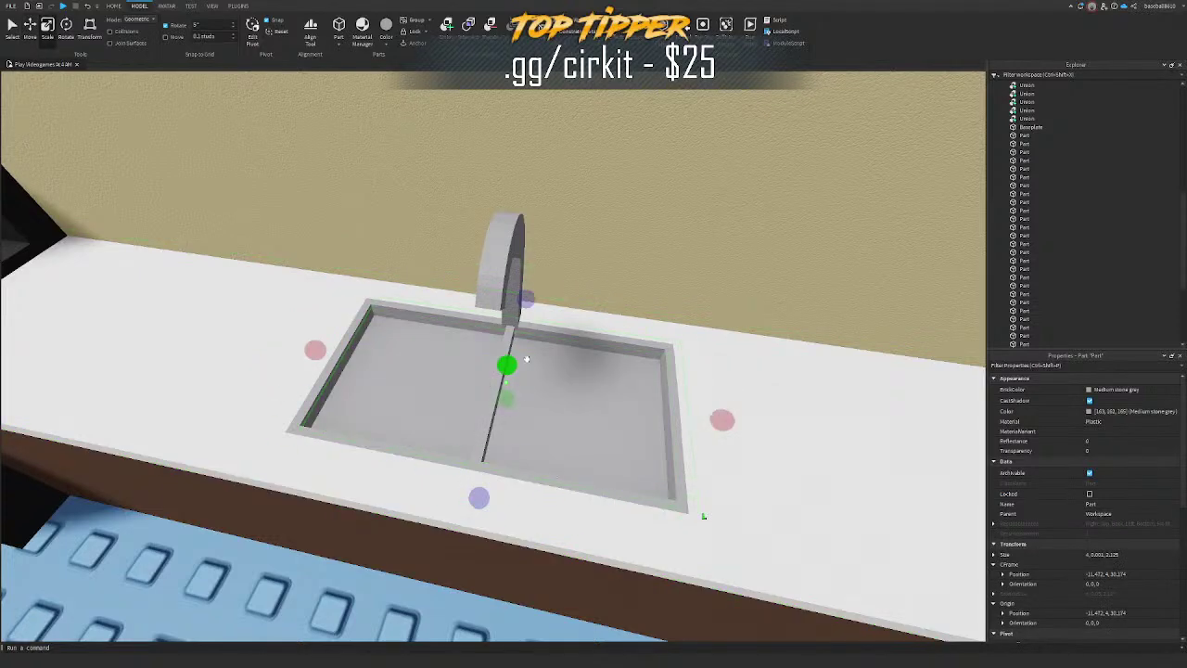
drag(507, 365, 507, 363)
drag(526, 298, 523, 307)
Step: Set the water sheet's transparency to 0.75 and its colour to Electric blue
click(1113, 390)
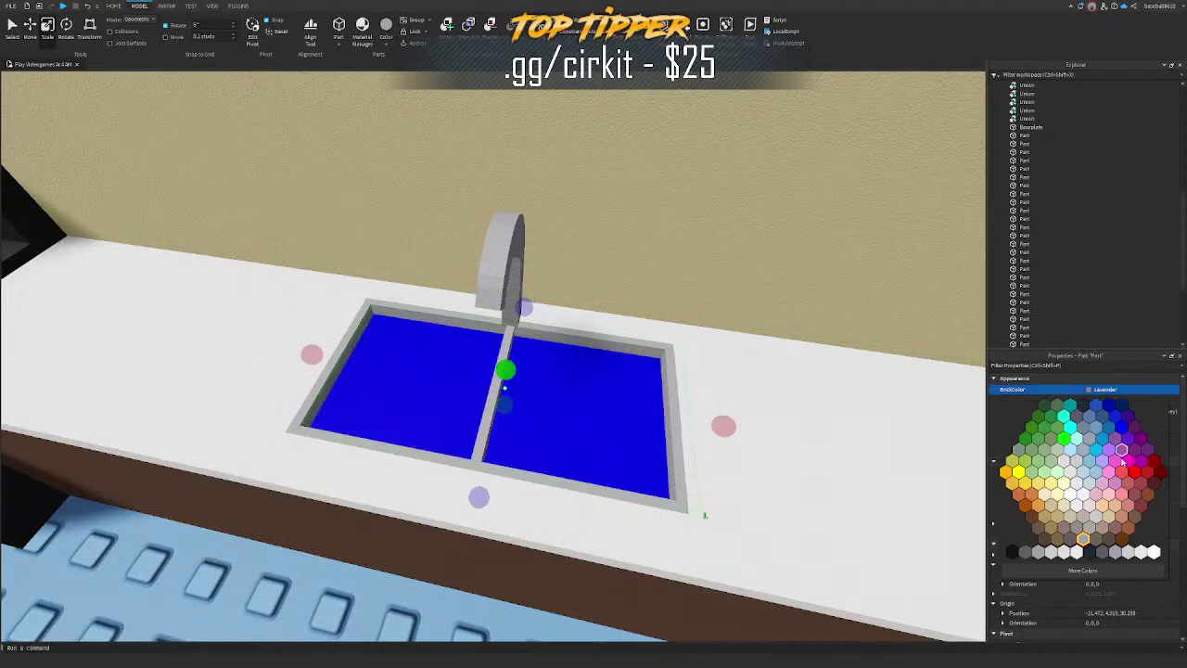
click(1096, 454)
click(1104, 451)
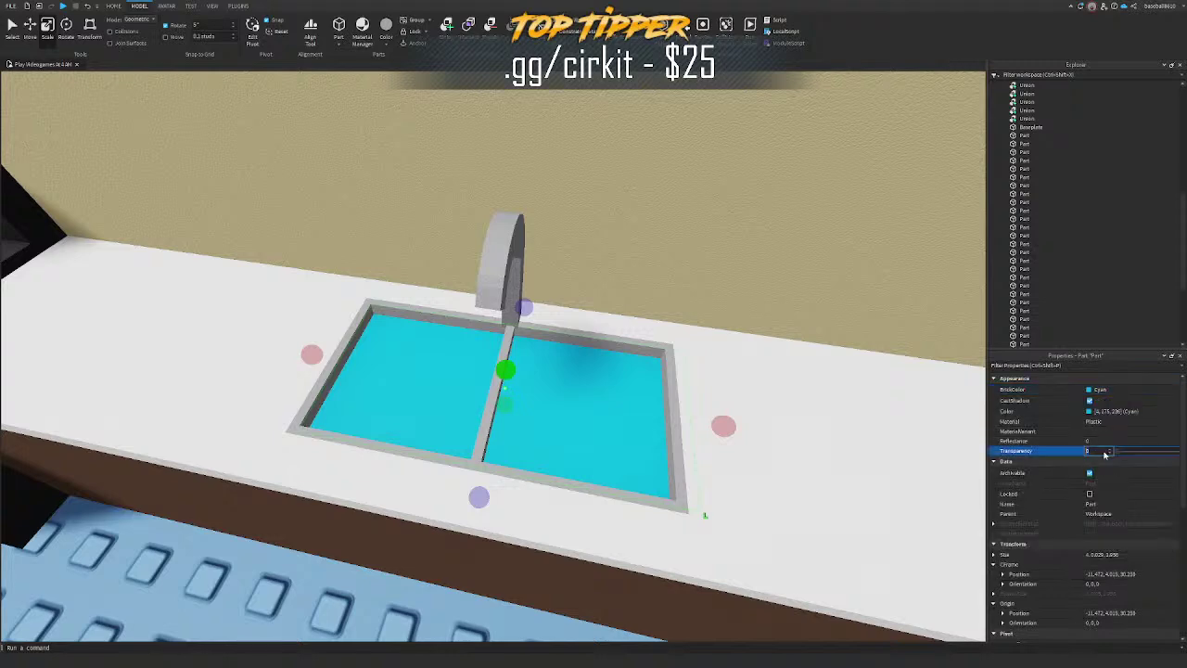
text(.75)
key(Return)
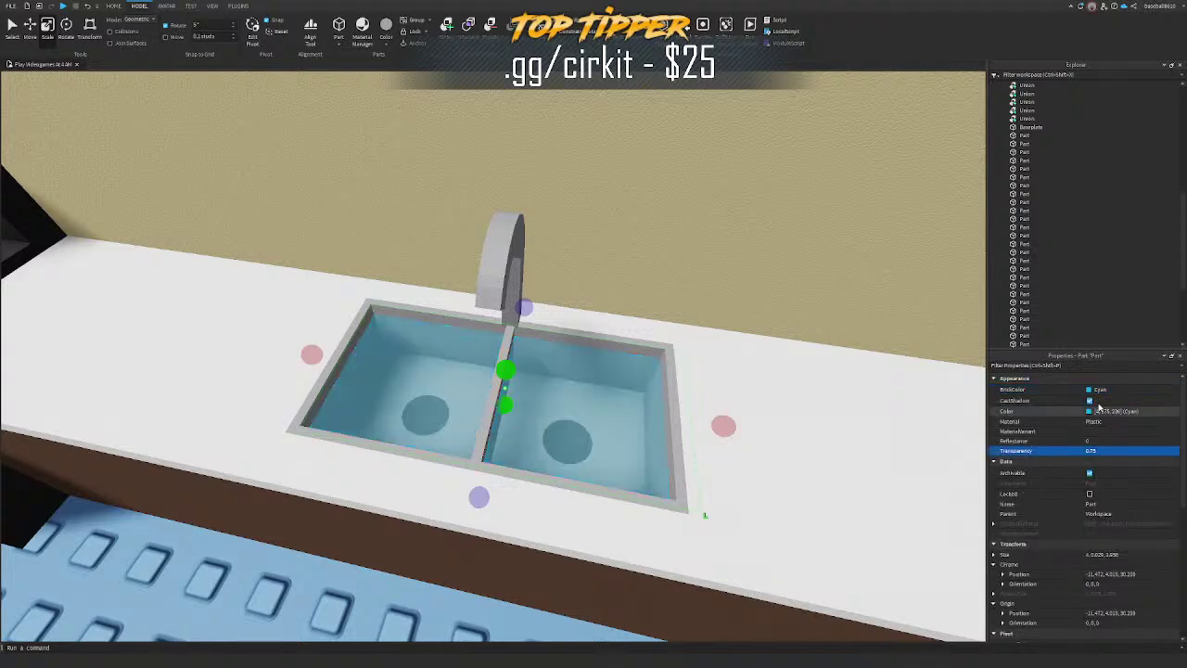
click(1100, 389)
click(1105, 441)
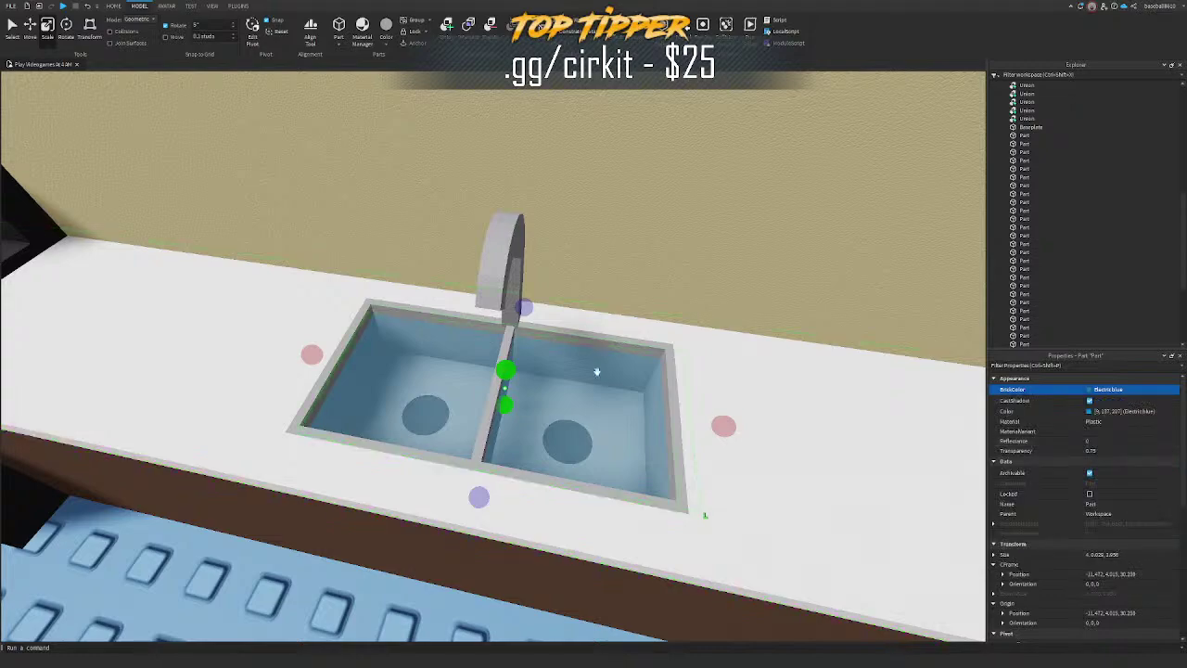
Step: Group the sink, drains, water and faucet parts, without the counter, into one model named Sink
scroll(602, 329, down, 5)
right_drag(562, 313, 502, 275)
scroll(522, 211, up, 2)
click(515, 192)
scroll(501, 271, up, 3)
scroll(501, 276, down, 1)
drag(328, 285, 726, 574)
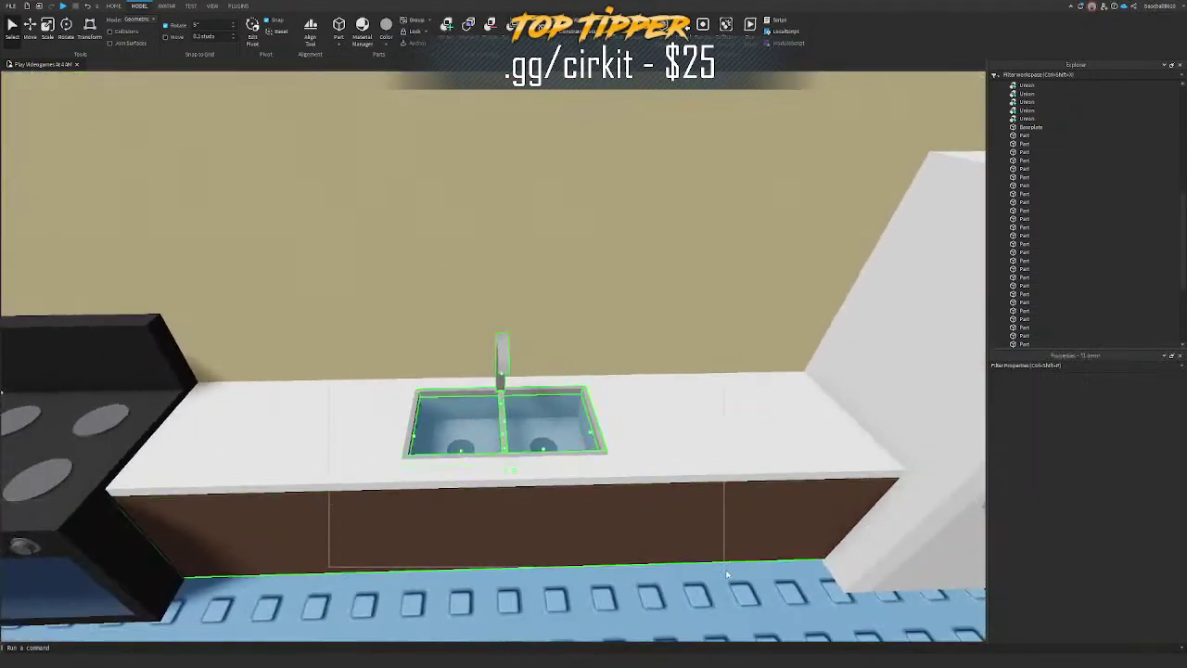
key(ctrl+2)
scroll(634, 416, down, 3)
right_drag(634, 416, 520, 412)
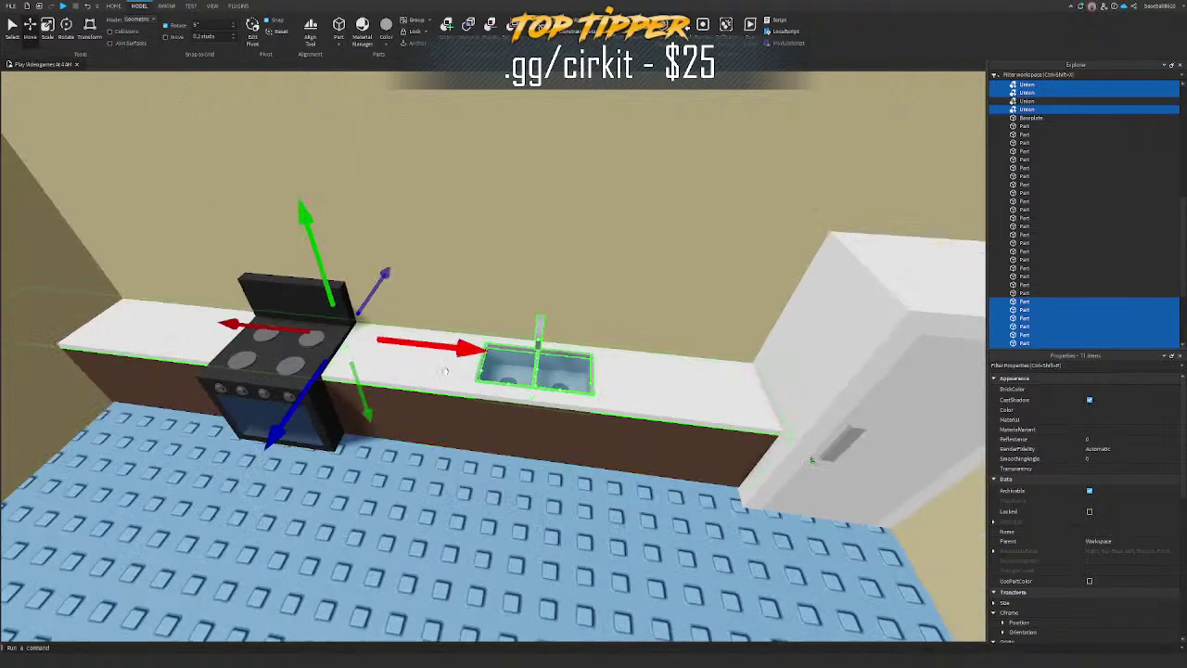
ctrl+click(454, 381)
scroll(511, 519, down, 3)
drag(526, 452, 489, 602)
right_drag(546, 461, 551, 450)
key(ctrl+z)
key(ctrl+g)
scroll(627, 395, up, 3)
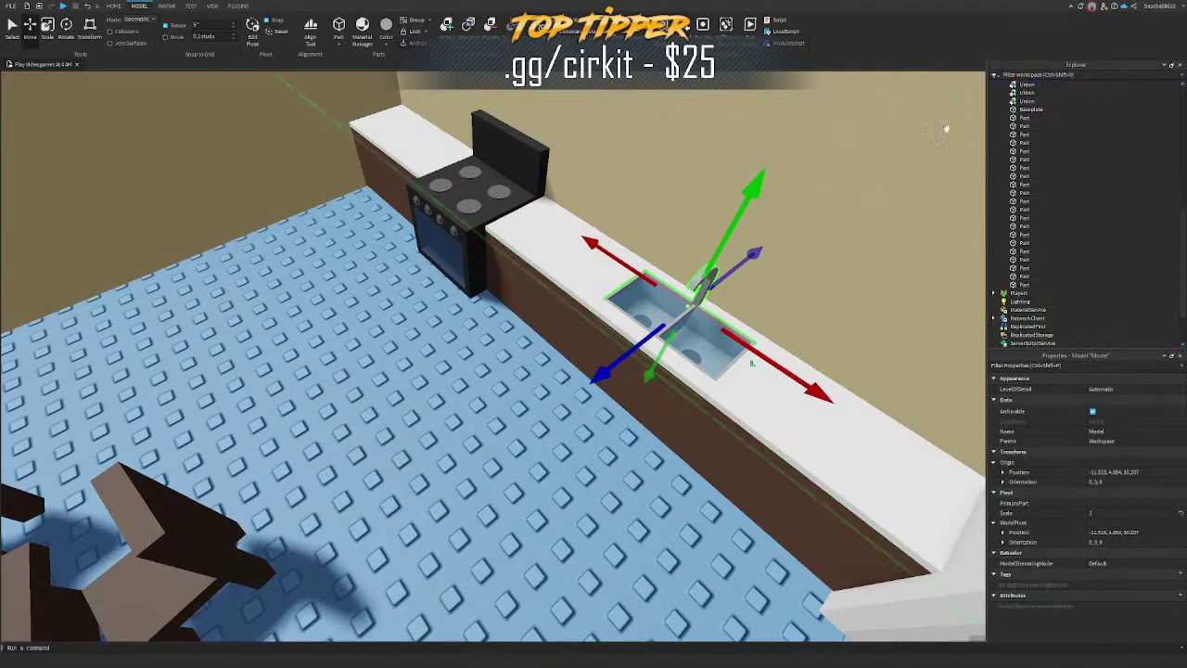
scroll(1039, 162, up, 7)
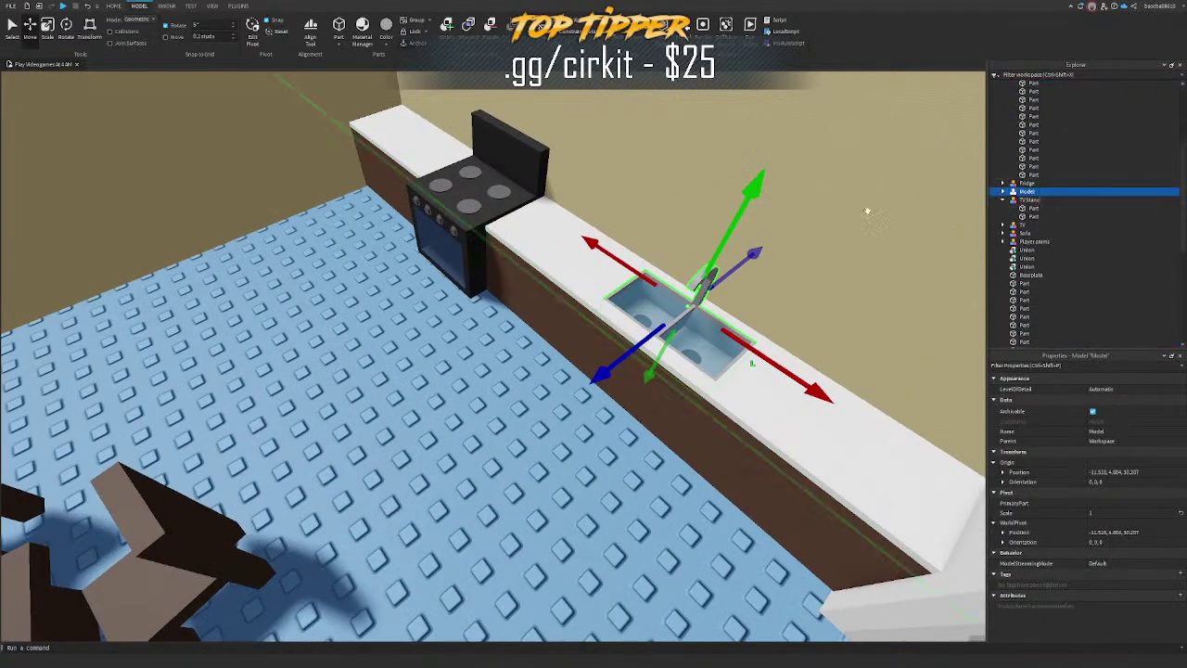
right_drag(733, 251, 791, 448)
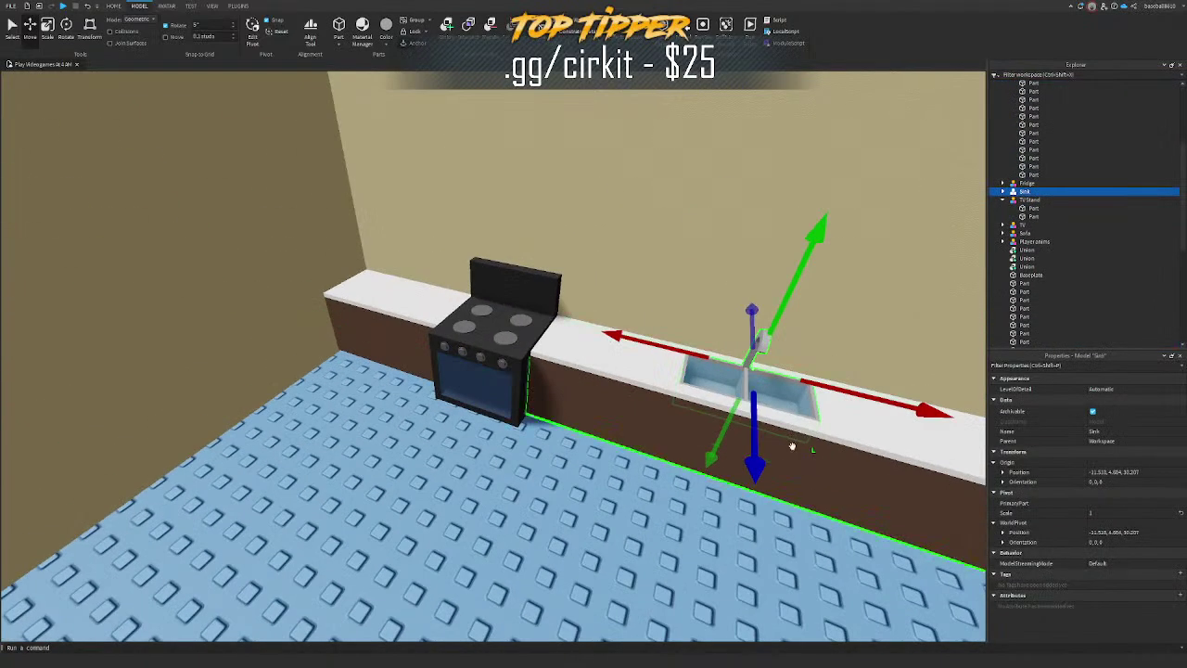
Step: Group the white countertop and the brown cabinet pieces into a model named Counter
click(580, 357)
ctrl+click(588, 392)
ctrl+click(394, 350)
key(ctrl+g)
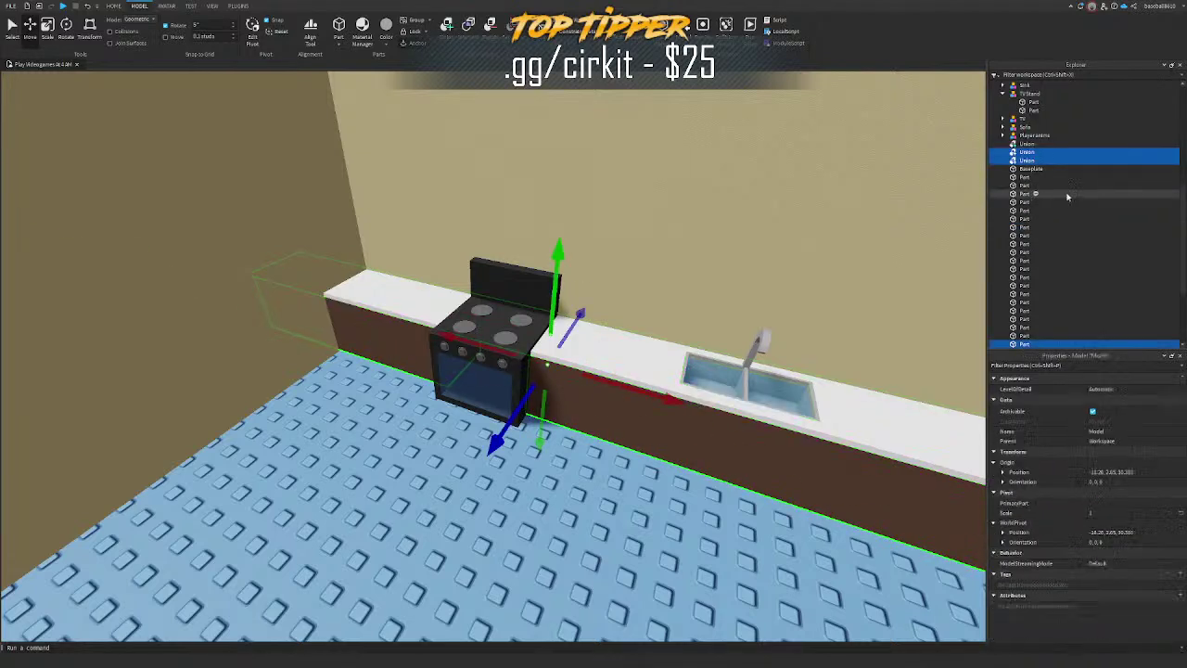
scroll(1067, 195, up, 6)
key(F2)
text(Counter)
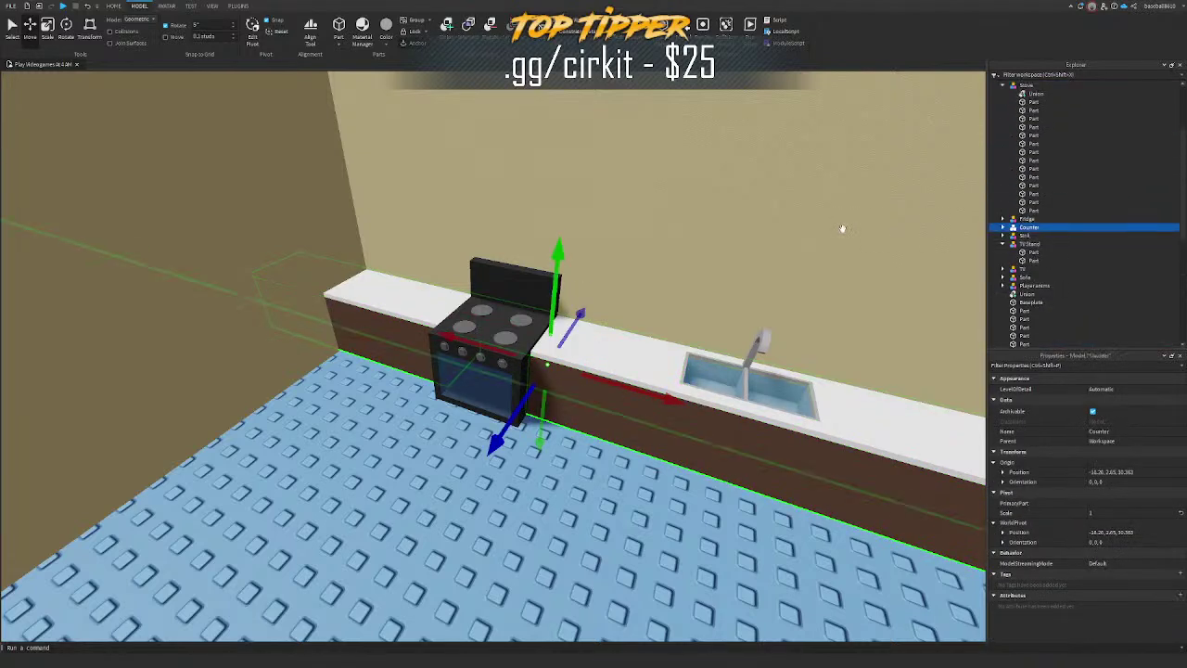
Step: Create a folder named Kitchen inside the house's LivingRoom folder
scroll(1026, 212, up, 3)
click(1001, 185)
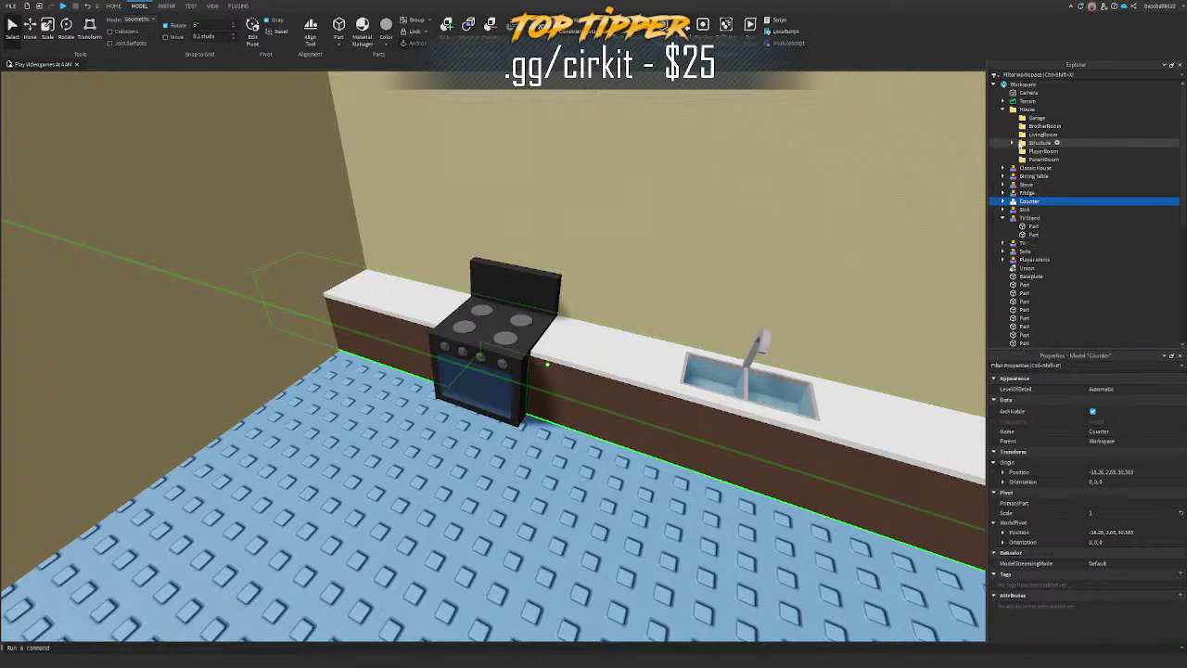
click(1063, 135)
text(f)
click(347, 174)
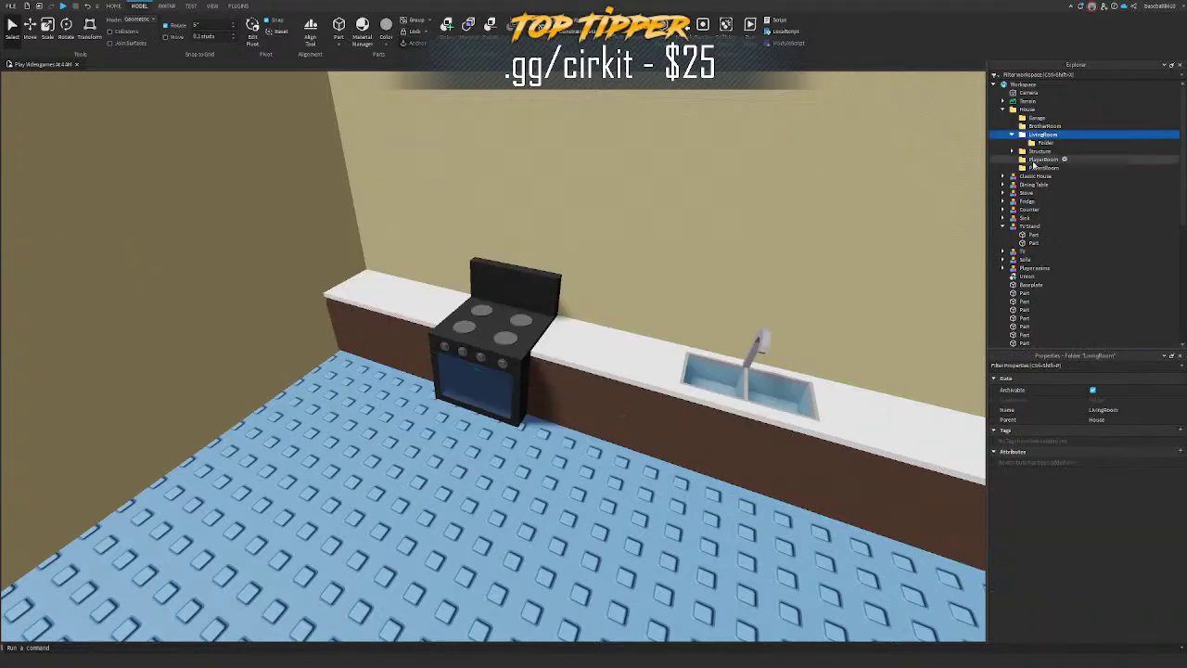
text(Kitchen)
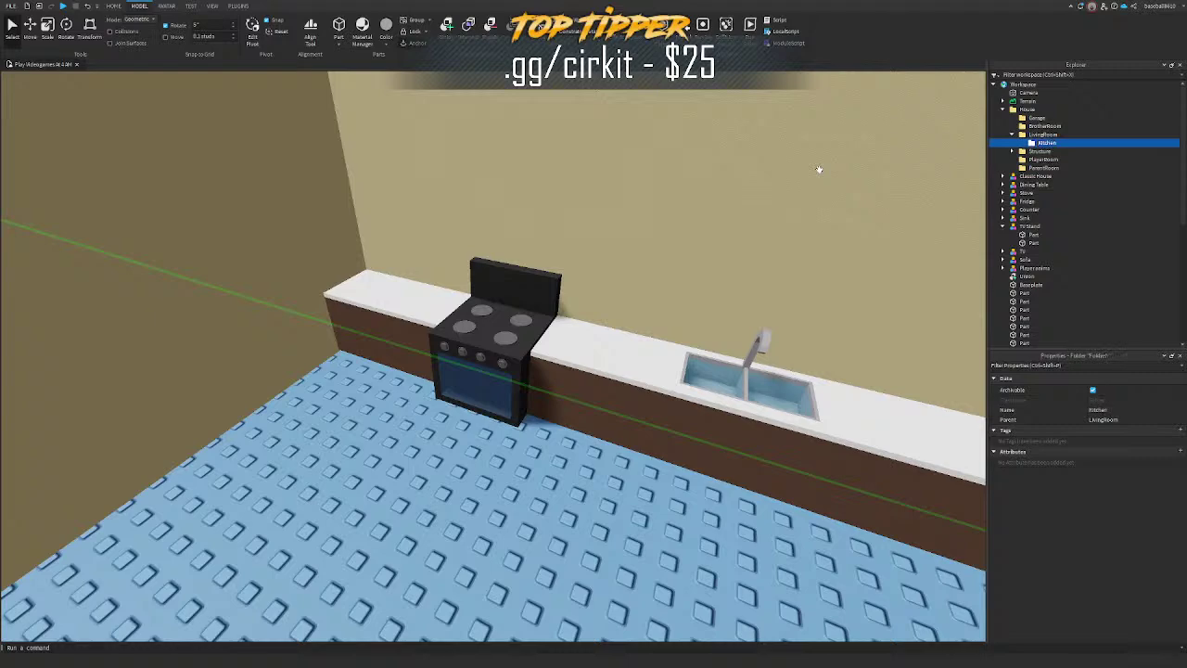
Step: Put the stove, counter, sink and fridge models into the Kitchen folder
click(474, 341)
ctrl+click(557, 369)
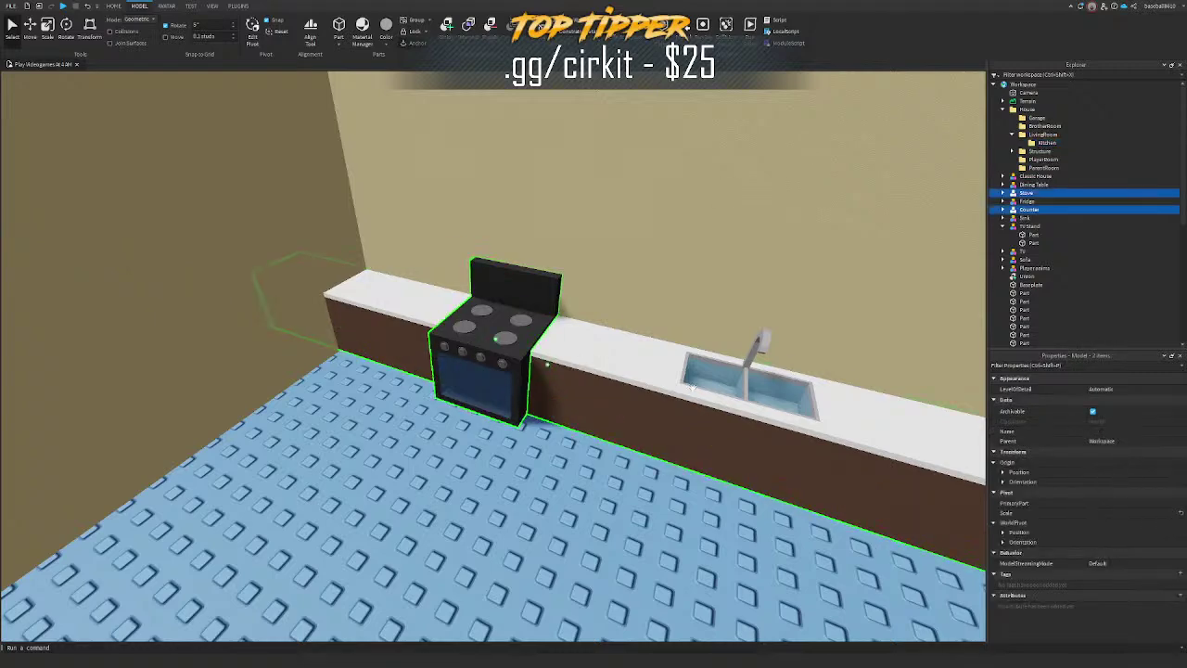
ctrl+click(556, 369)
ctrl+click(716, 371)
ctrl+click(698, 411)
right_drag(696, 411, 700, 411)
ctrl+click(702, 408)
drag(1026, 202, 1050, 142)
click(1039, 127)
click(1039, 135)
click(1021, 143)
click(1046, 143)
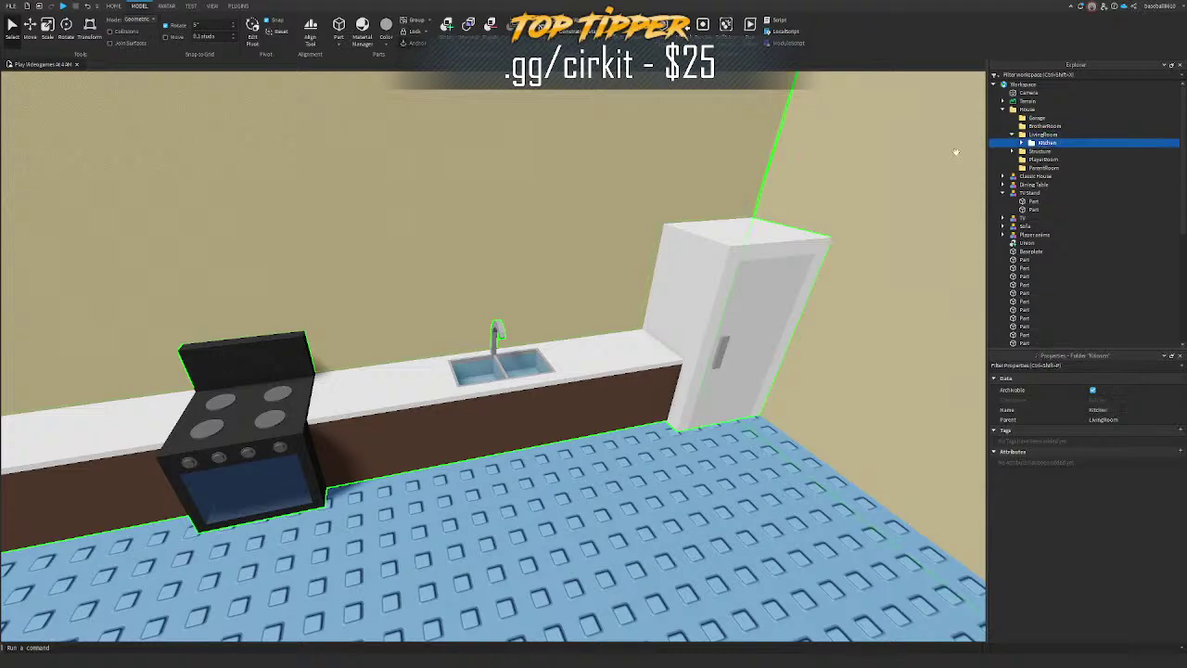
key(ctrl+2)
right_drag(955, 152, 937, 154)
drag(456, 345, 479, 274)
key(ctrl+z)
Step: Put the Dining Table model into the LivingRoom folder
right_drag(588, 215, 587, 215)
key(s)
click(587, 213)
right_drag(688, 331, 689, 333)
key(w)
scroll(689, 333, down, 2)
click(709, 431)
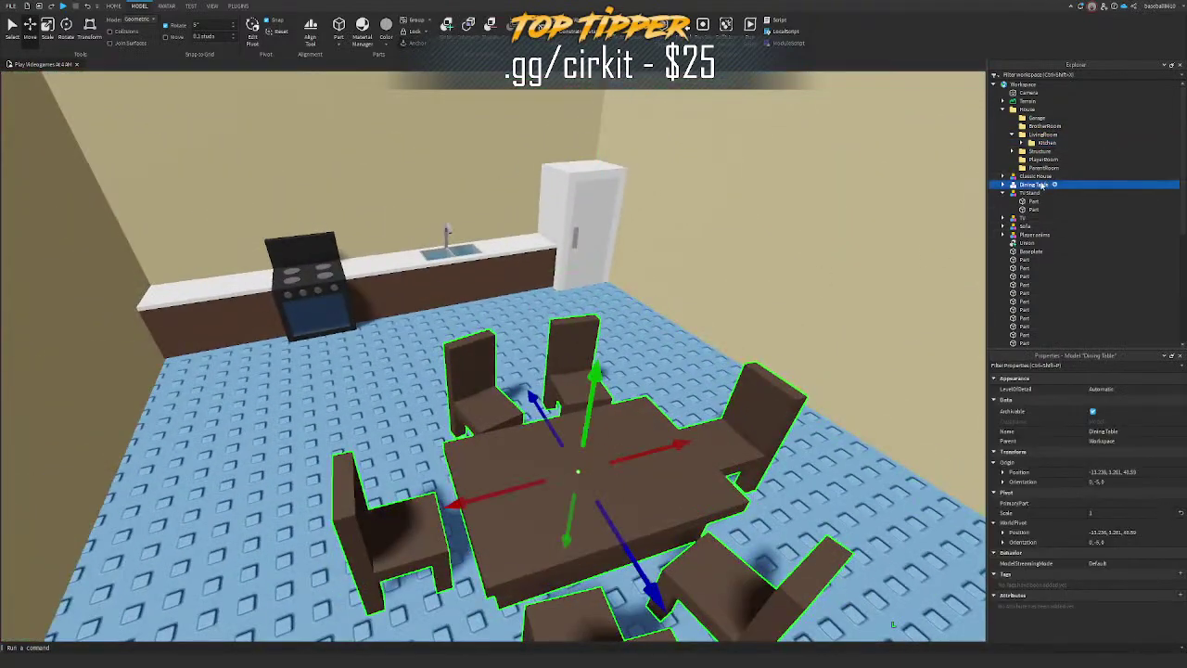
drag(1067, 131, 1062, 135)
Step: Put the sofa, TV and TV Stand models into the LivingRoom folder
right_drag(802, 252, 798, 253)
click(640, 371)
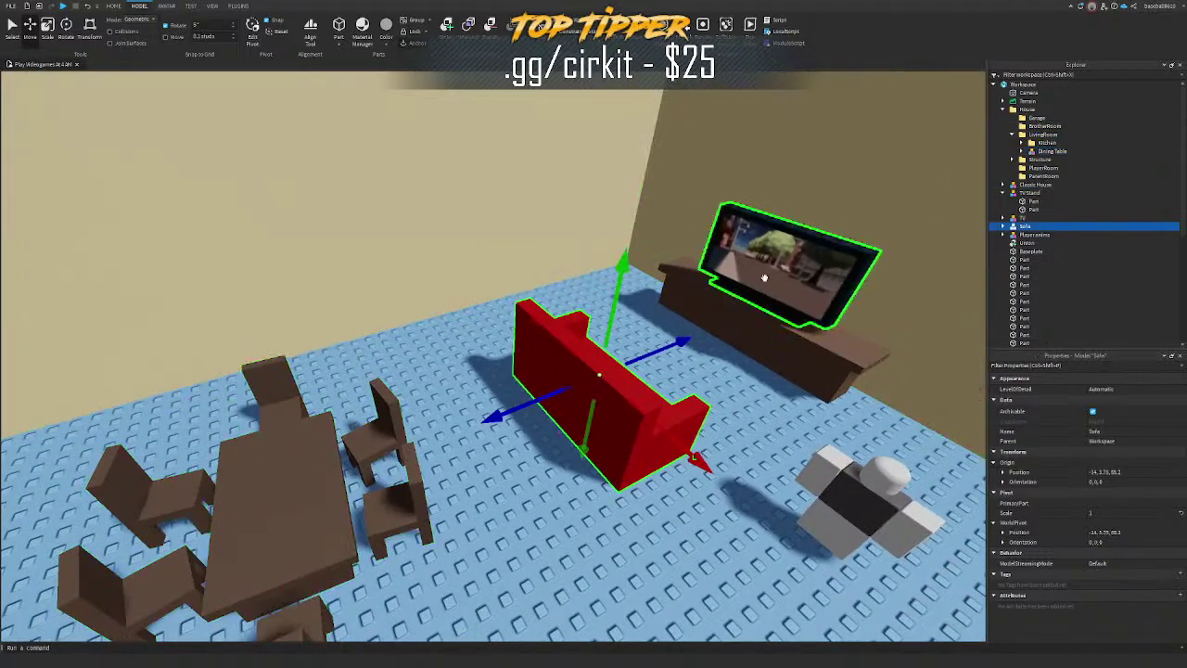
ctrl+click(764, 277)
ctrl+click(797, 351)
drag(1027, 195, 1062, 136)
right_drag(725, 187, 725, 185)
click(726, 190)
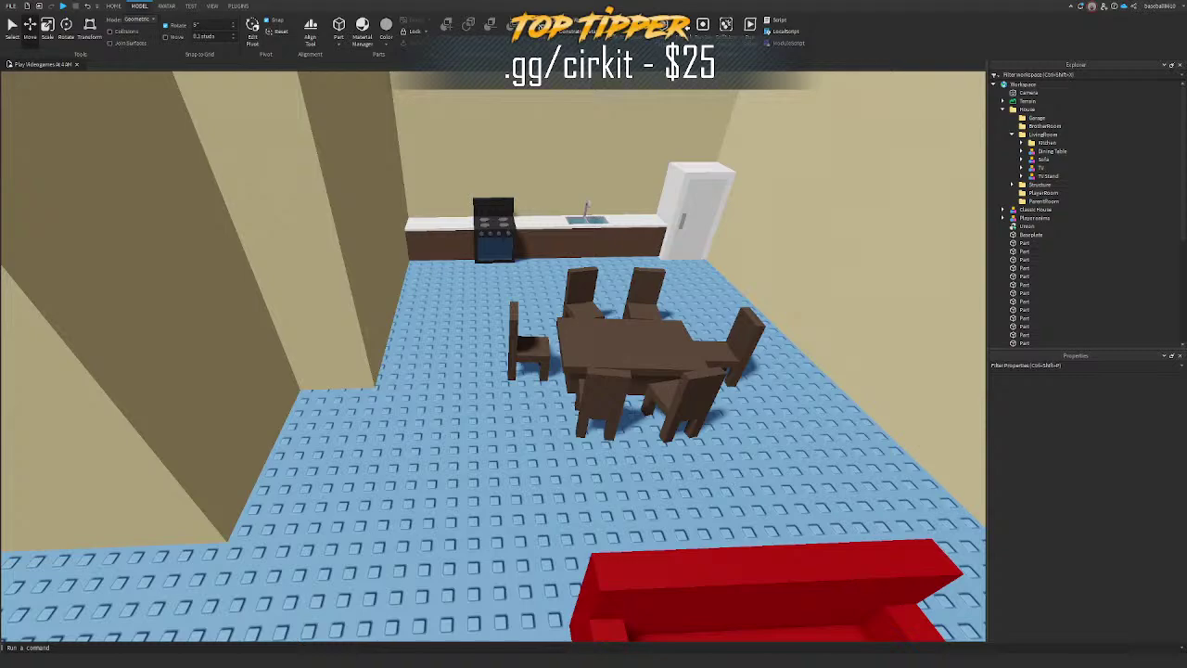
Step: Examine the house's walls and empty rooms from above and compare them with the classic red-roofed house
right_drag(798, 331, 844, 320)
key(a)
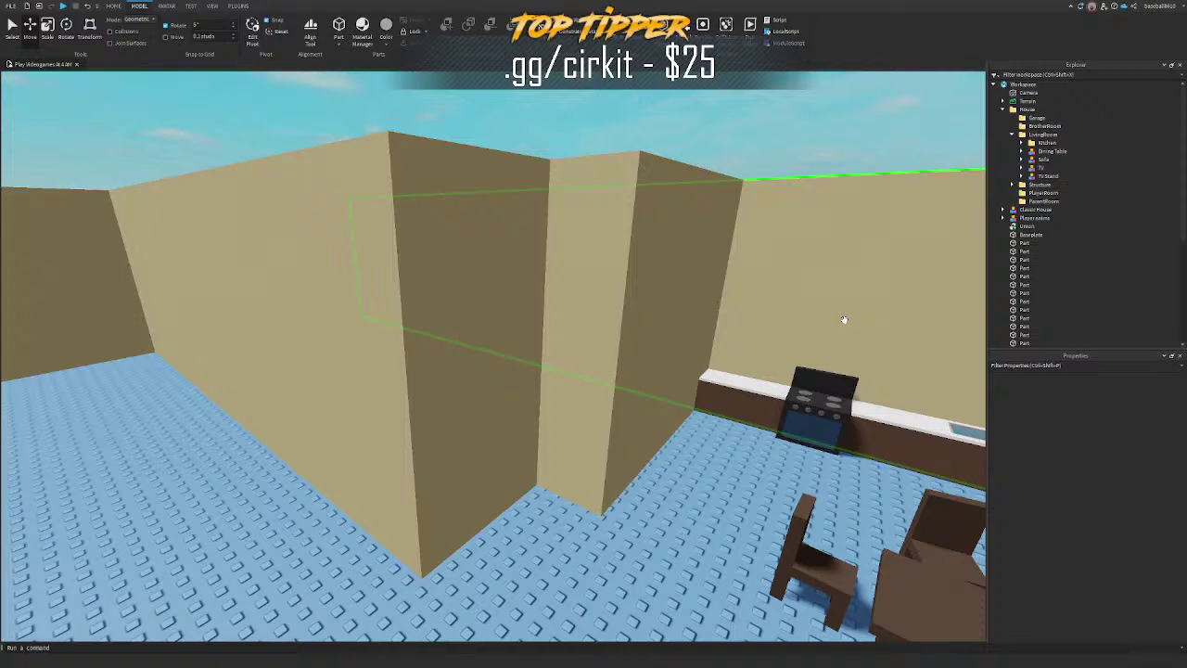
right_drag(844, 320, 834, 326)
key(e)
key(w)
right_drag(581, 316, 594, 224)
key(w)
click(549, 245)
click(594, 224)
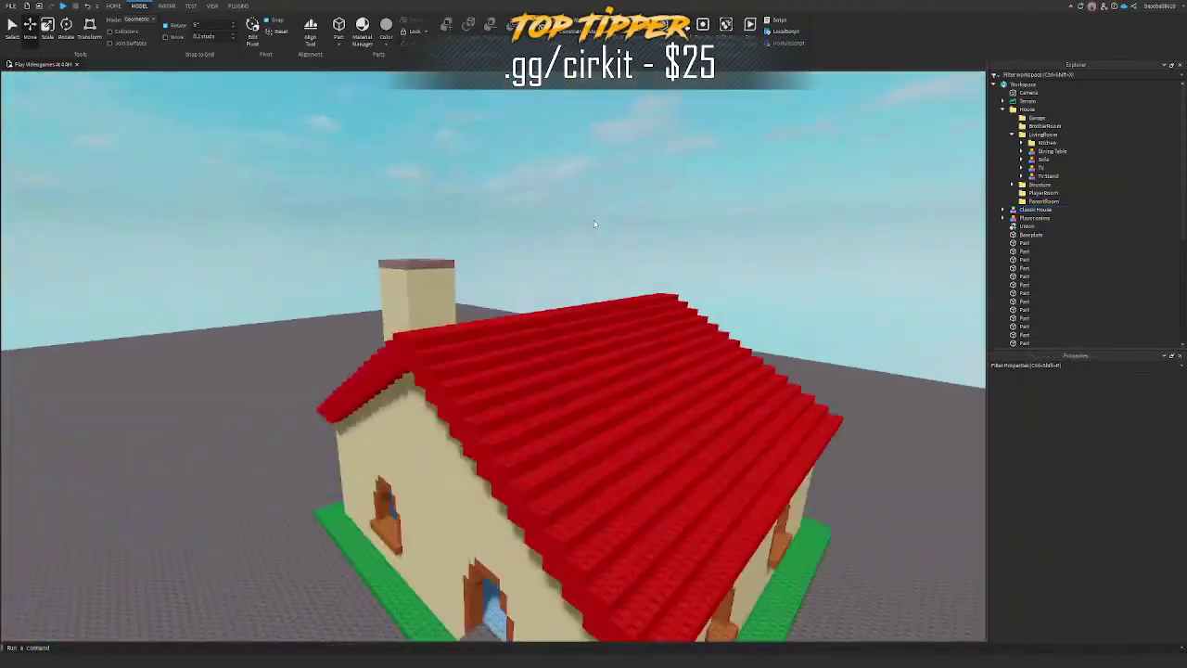
scroll(593, 218, up, 8)
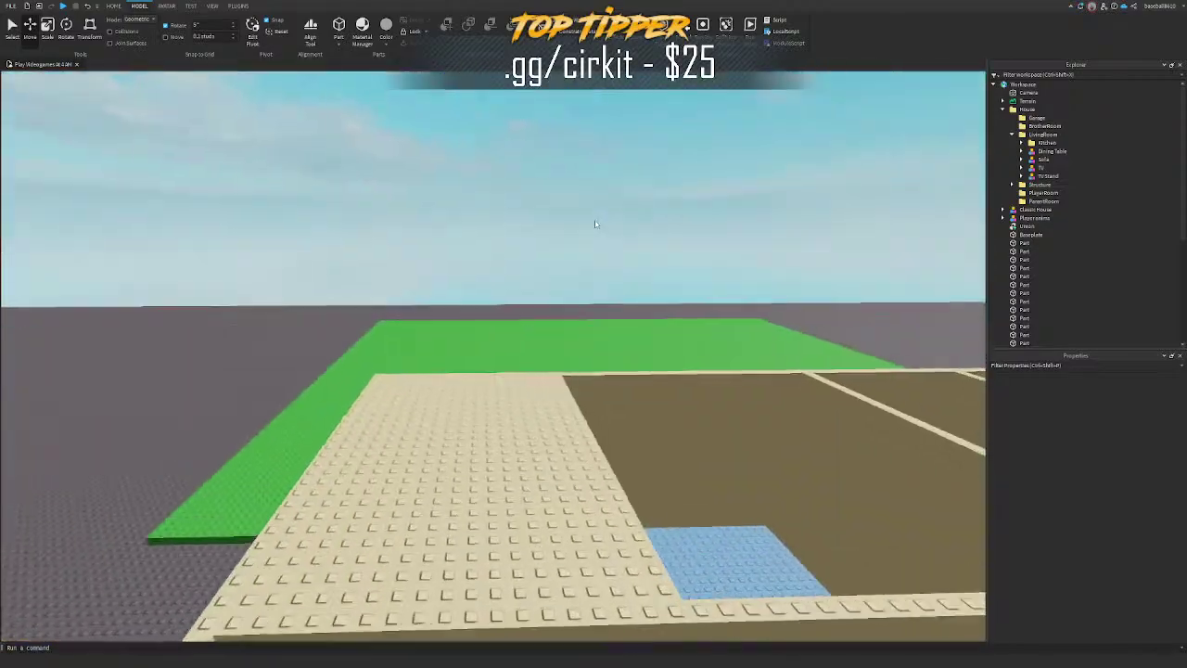
scroll(596, 219, up, 10)
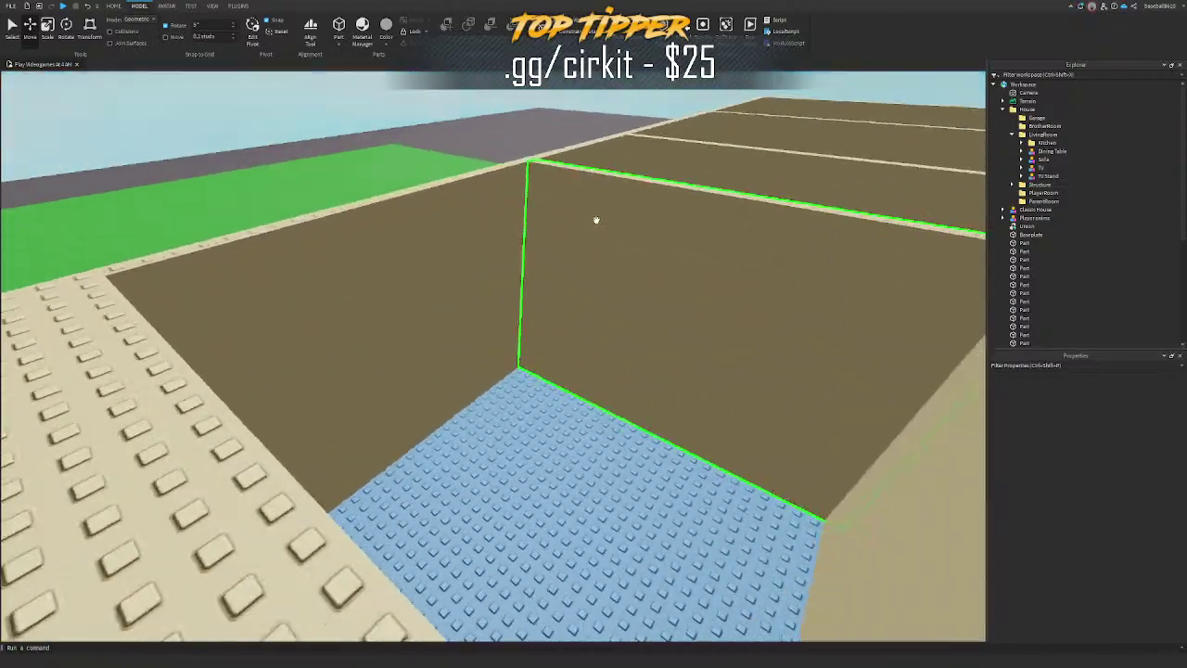
right_drag(596, 220, 593, 228)
scroll(596, 220, down, 10)
key(w)
key(d)
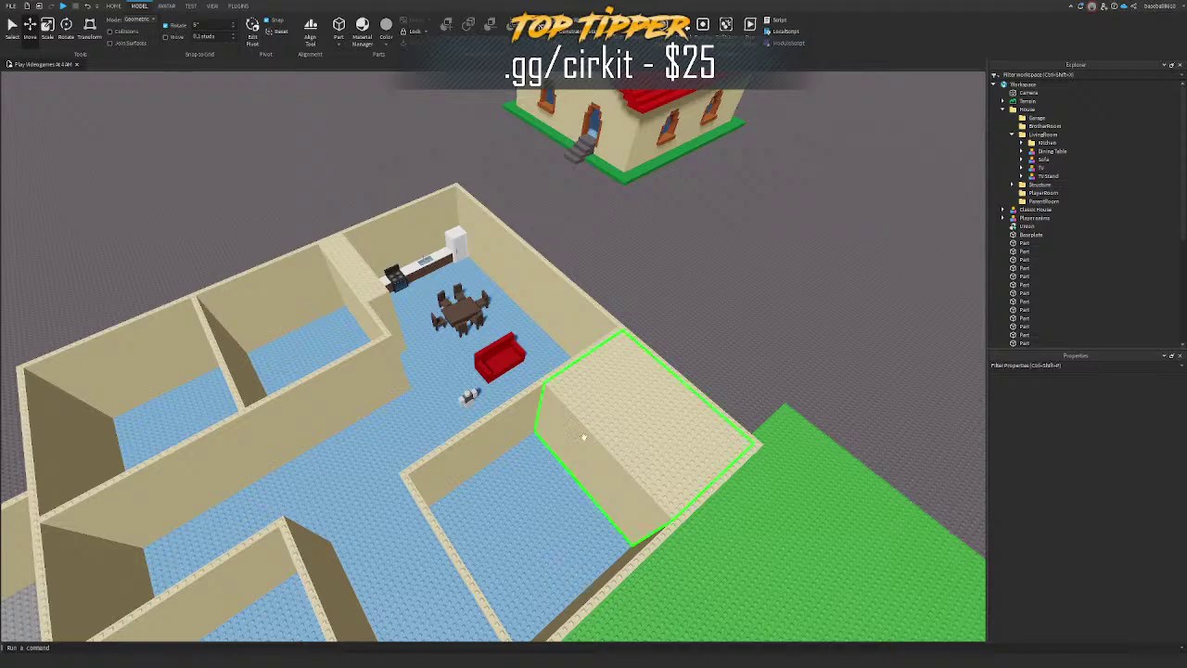
key(d)
right_drag(584, 438, 574, 451)
Step: Turn on move snapping and extend the solid wall block's inner face into the neighbouring empty room
click(616, 434)
key(ctrl+3)
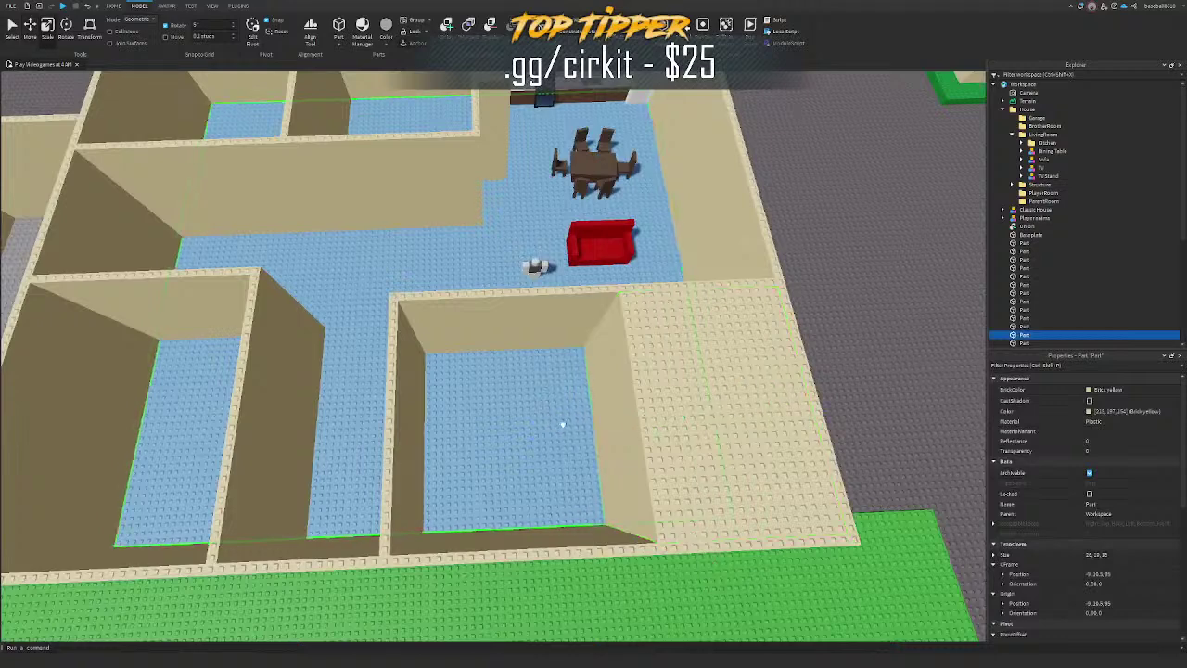
click(562, 423)
click(603, 413)
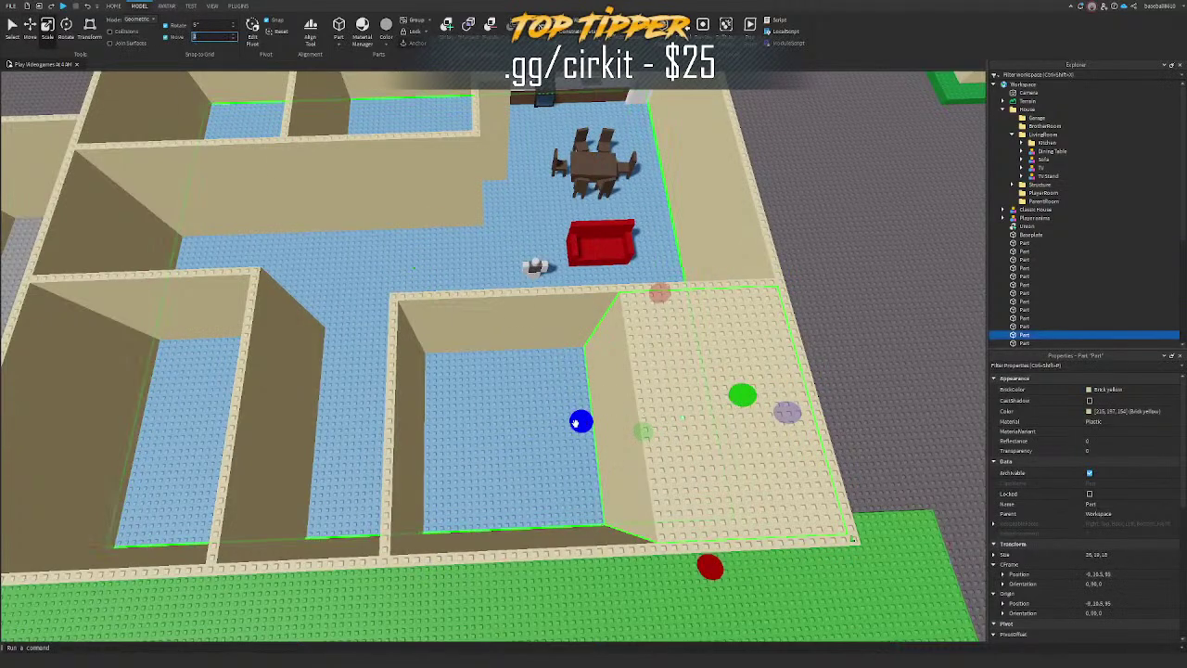
drag(575, 423, 526, 425)
click(794, 303)
Step: Adjust from inside the room how far the wall block's inner face reaches across the floor
key(w)
right_drag(779, 301, 772, 304)
key(w)
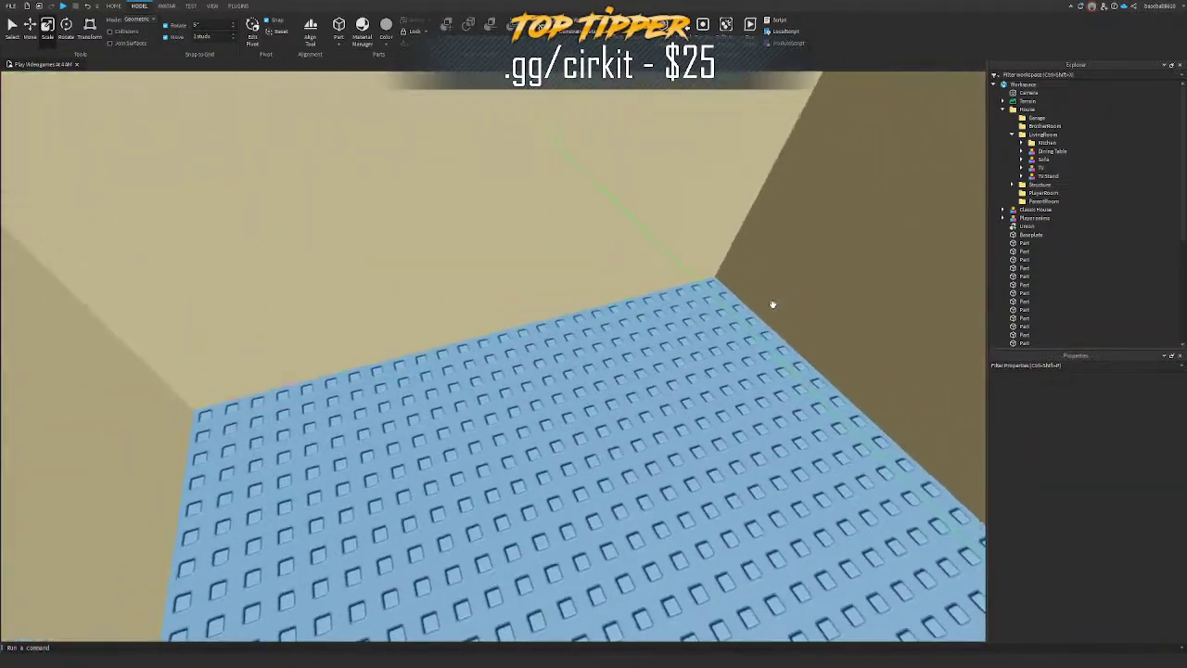
click(568, 233)
key(s)
right_drag(567, 233, 567, 233)
drag(555, 362, 540, 333)
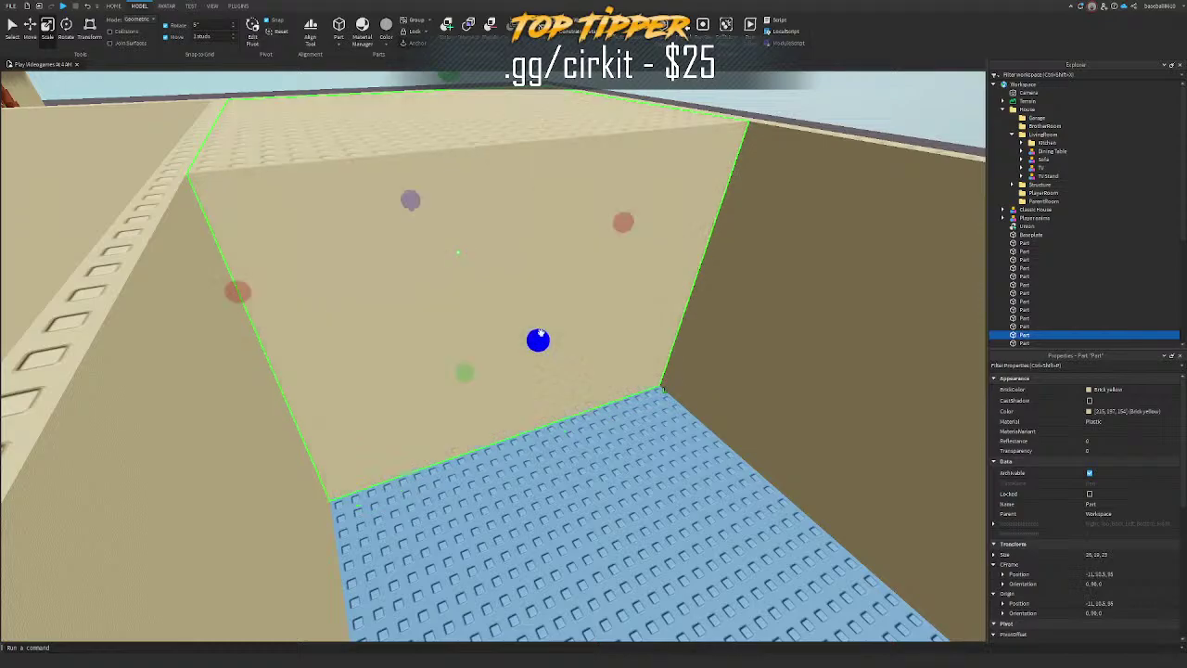
right_drag(565, 315, 565, 311)
key(s)
click(566, 311)
Step: Insert a block part and place it on the floor against the empty room's hallway wall
key(s)
click(599, 228)
key(w)
right_drag(605, 198, 606, 198)
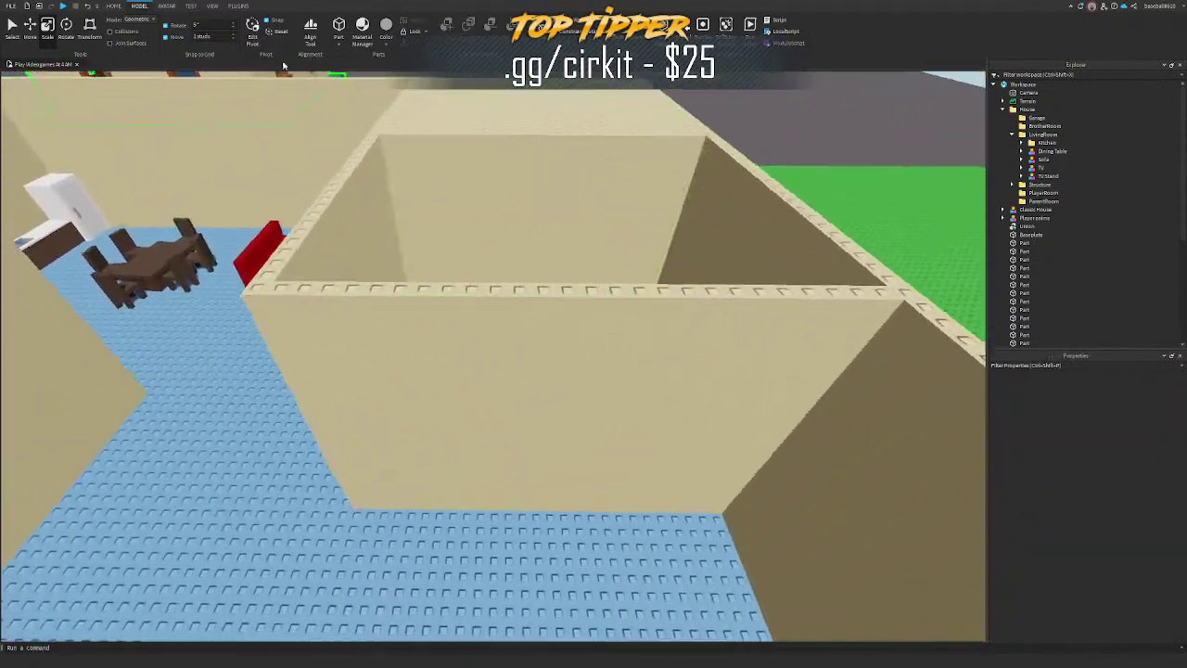
right_drag(284, 72, 283, 73)
click(331, 24)
right_drag(522, 262, 522, 262)
drag(559, 450, 451, 343)
Step: Trim the grey block's footprint at the wall and stretch it upward into a tall, narrow post
key(w)
right_drag(451, 343, 451, 344)
drag(601, 365, 569, 375)
key(a)
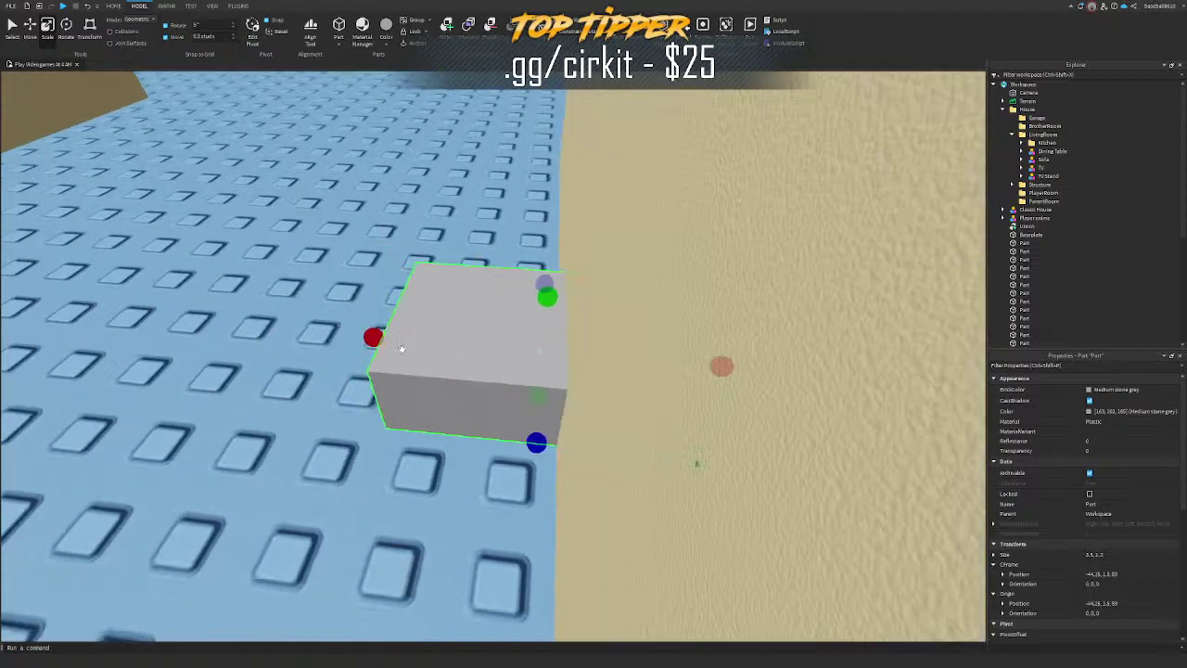
drag(376, 341, 489, 373)
right_drag(490, 374, 506, 397)
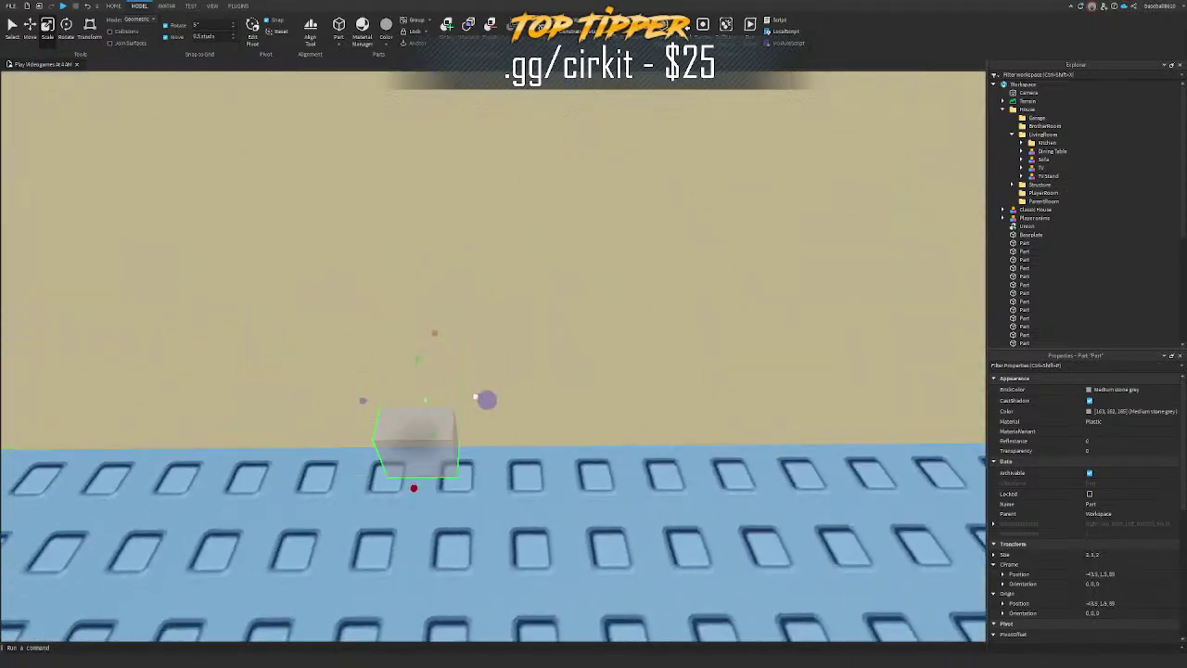
drag(417, 359, 430, 332)
right_drag(430, 332, 430, 332)
key(s)
drag(485, 318, 487, 241)
right_drag(488, 241, 487, 241)
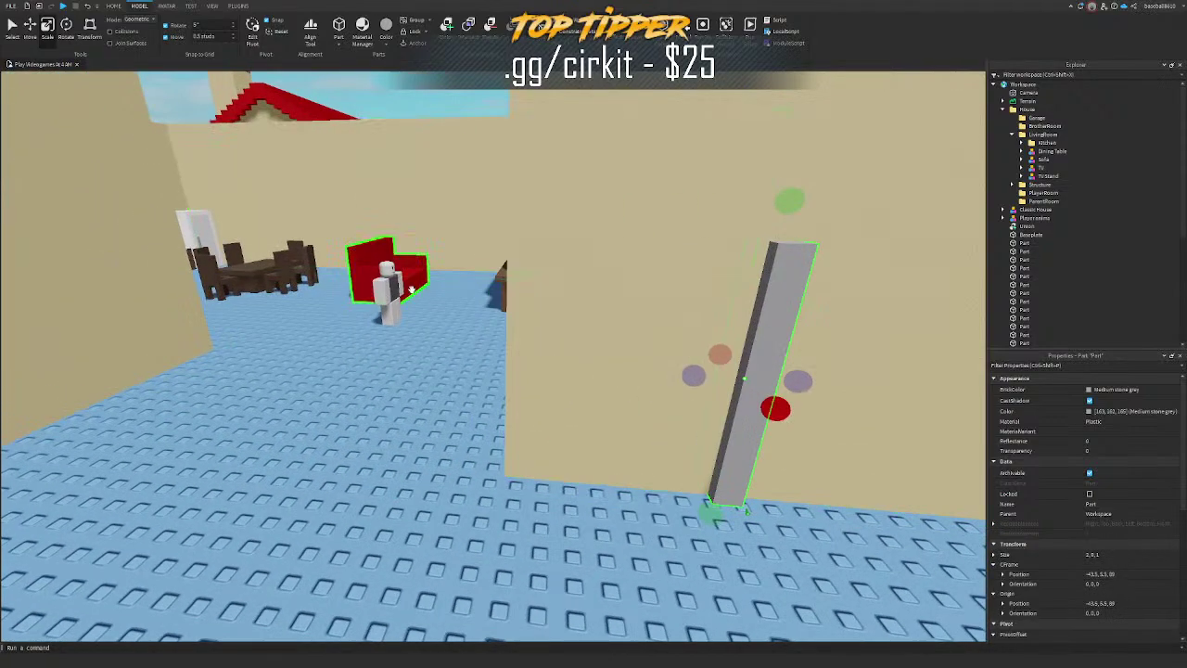
Step: Move the player model beside the post and turn it to face the wall as a size reference
click(387, 284)
key(f)
drag(588, 534, 454, 540)
key(r)
Step: Make the grey post thinner and slightly taller so it suits a door frame for the player
click(386, 382)
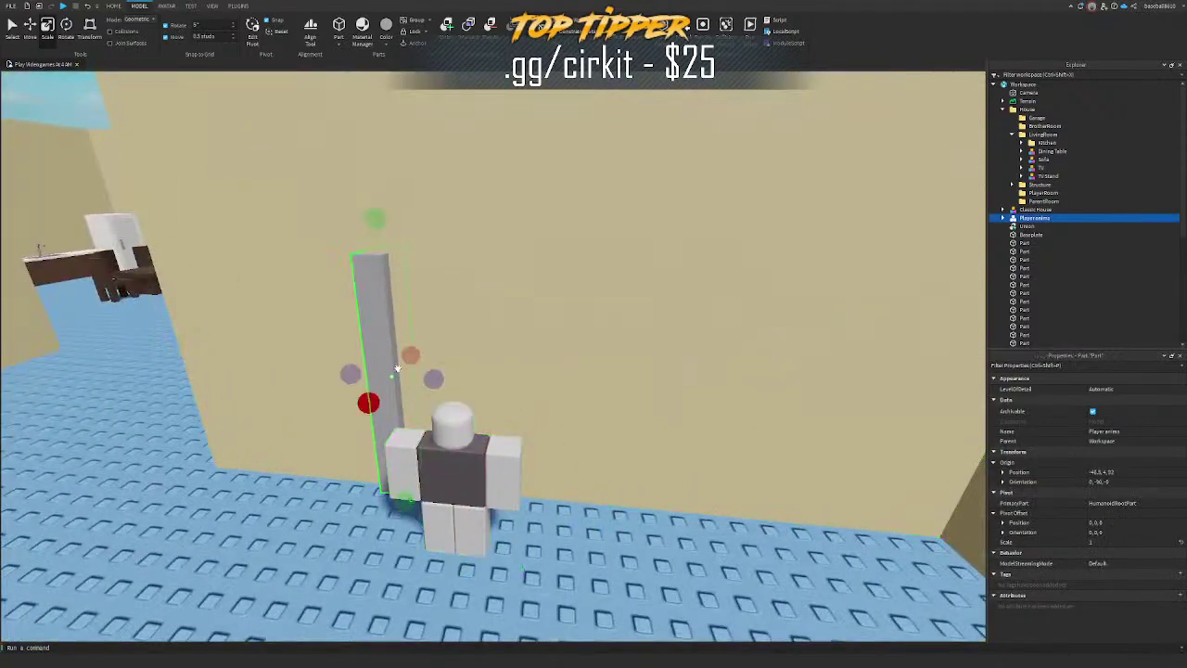
key(a)
drag(540, 379, 529, 378)
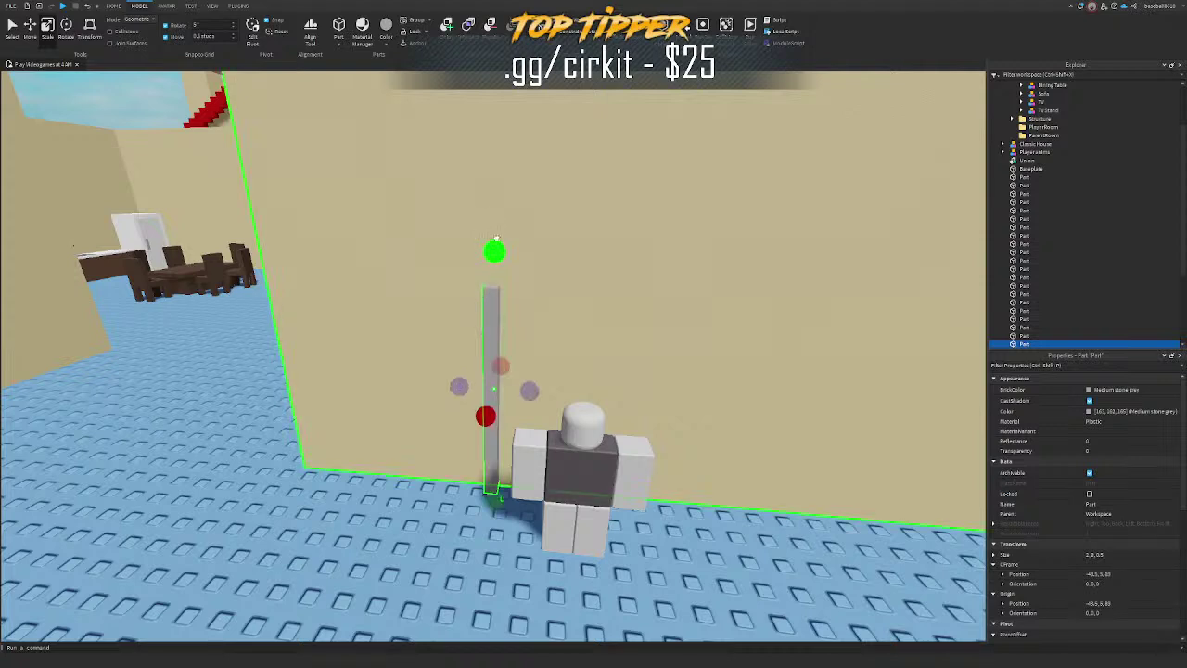
drag(502, 242, 503, 227)
Step: Duplicate the post and move the copy along the wall to the player's other side
key(ctrl+2)
key(ctrl+d)
mouse_move(562, 393)
mouse_down()
mouse_move(726, 432)
mouse_move(570, 376)
mouse_up()
key(d)
Step: Duplicate a post, rotate the copy horizontal, raise it to the posts' tops and shorten it to span between them
key(ctrl+d)
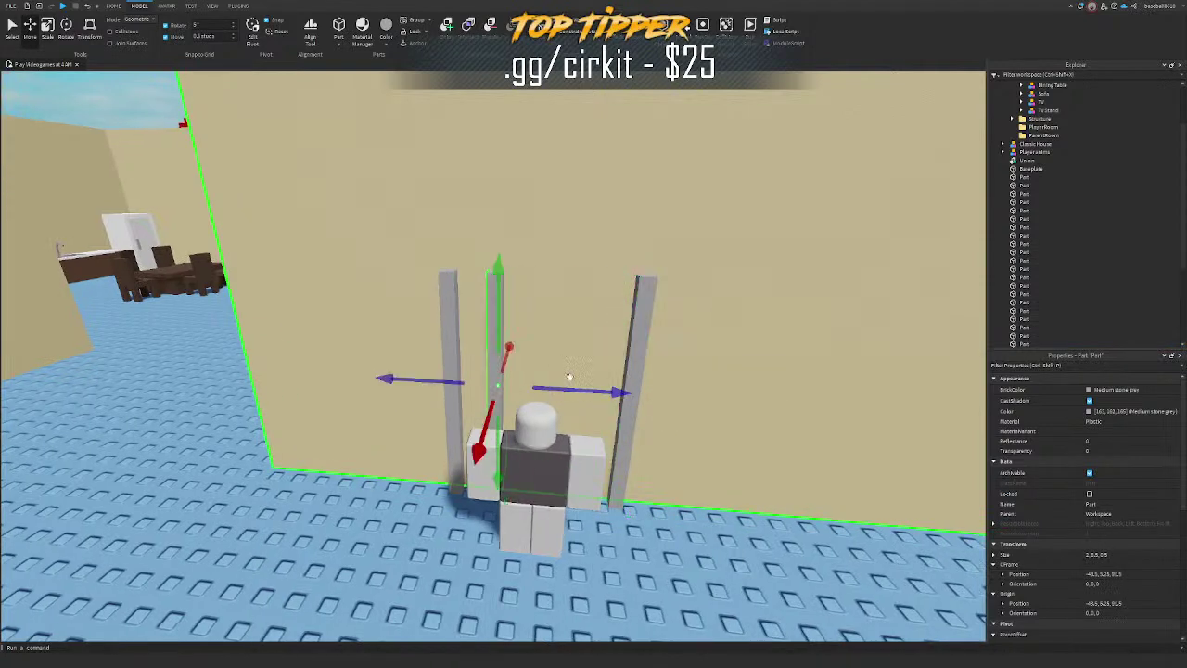
key(ctrl+t)
key(ctrl+r)
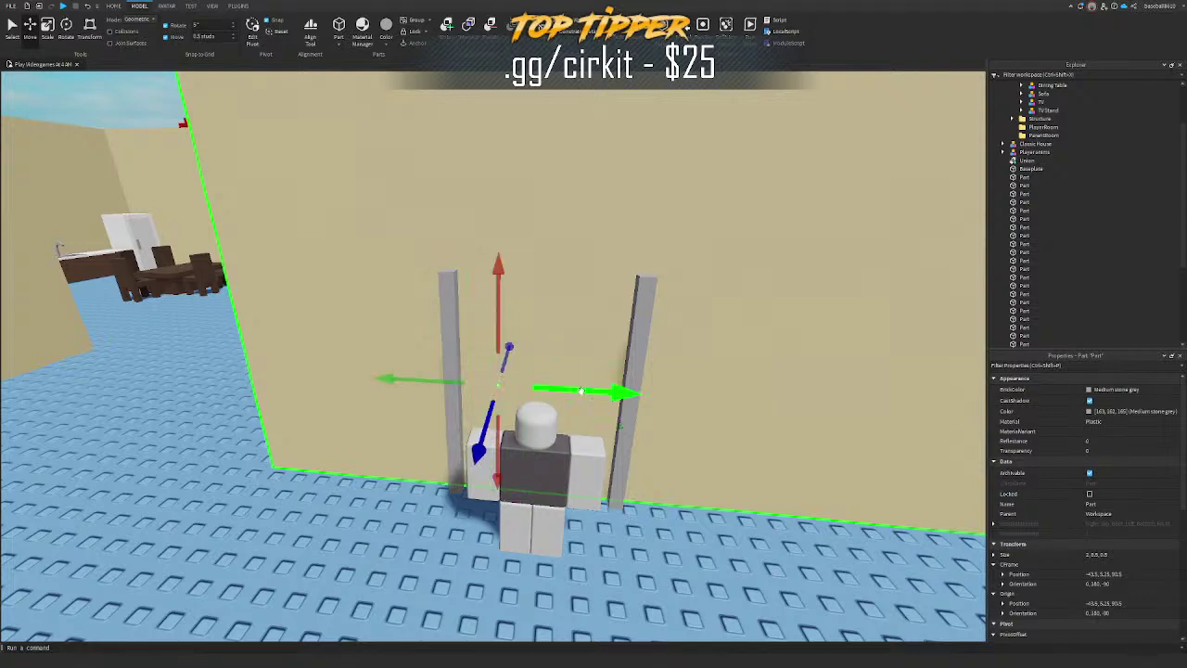
key(ctrl+t)
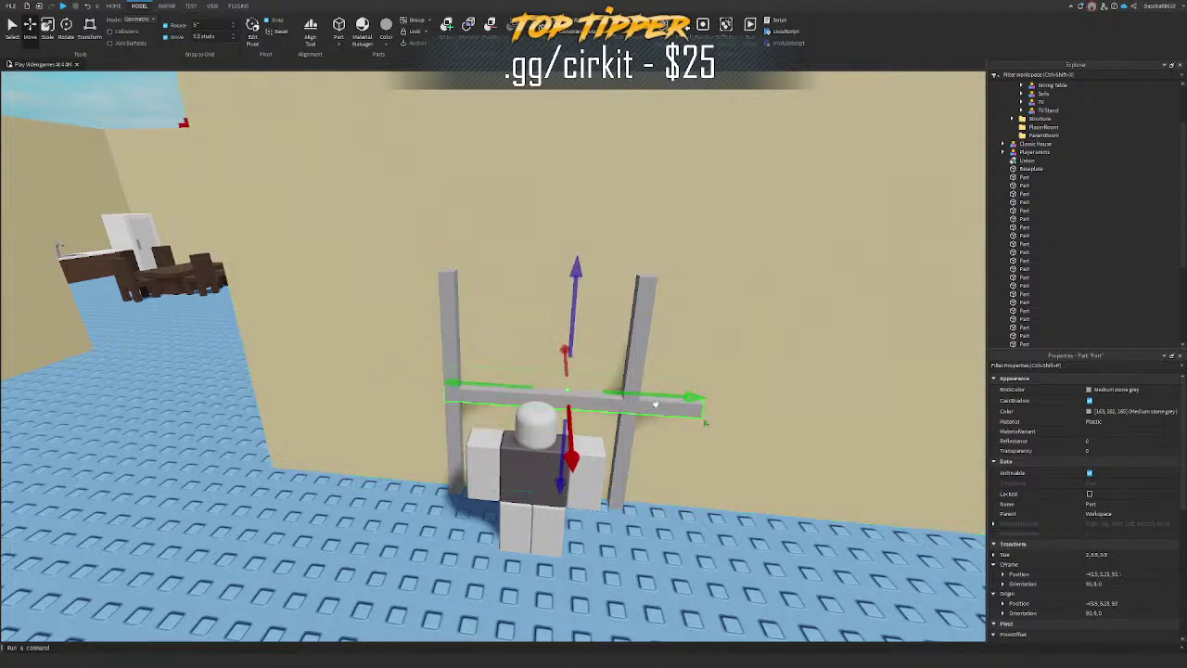
drag(579, 311, 572, 191)
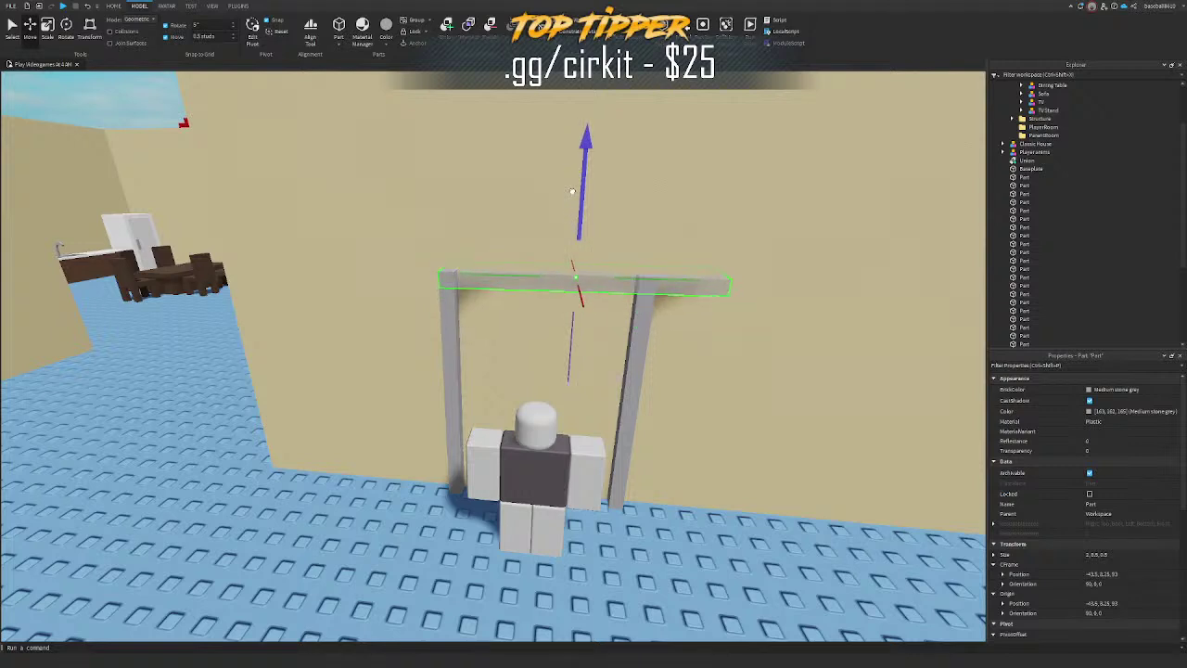
key(ctrl+3)
drag(761, 286, 664, 280)
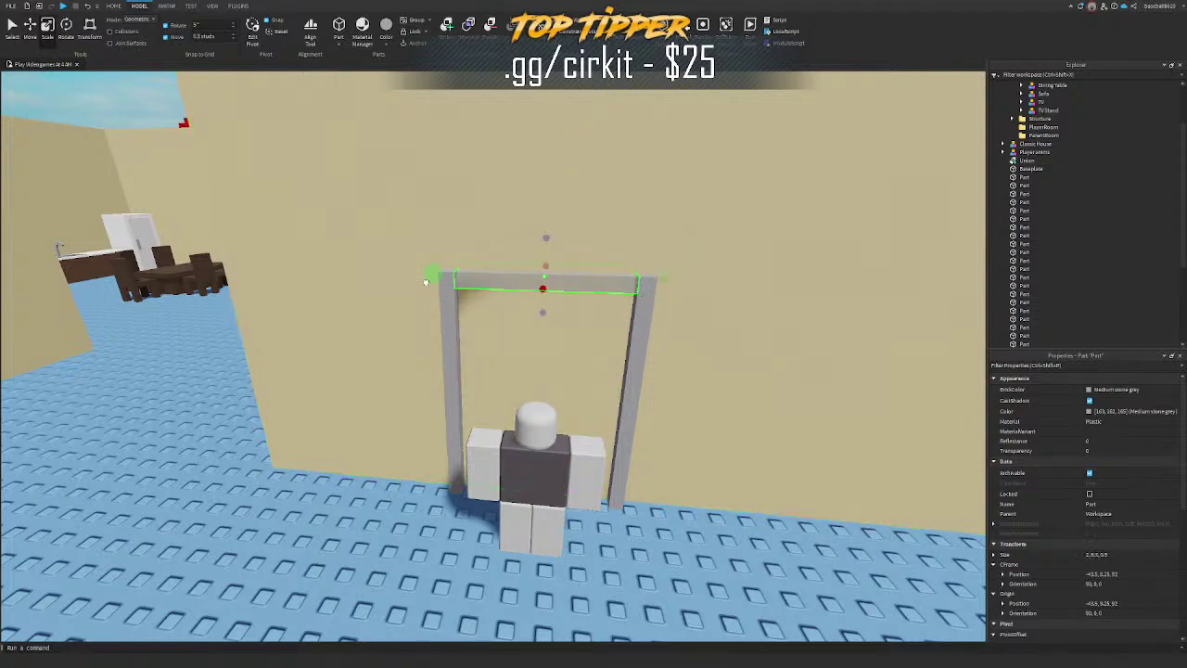
Step: Duplicate the door frame's crossbar, lower the copy and stretch it down to fill the opening between the posts
ctrl+click(635, 338)
click(612, 282)
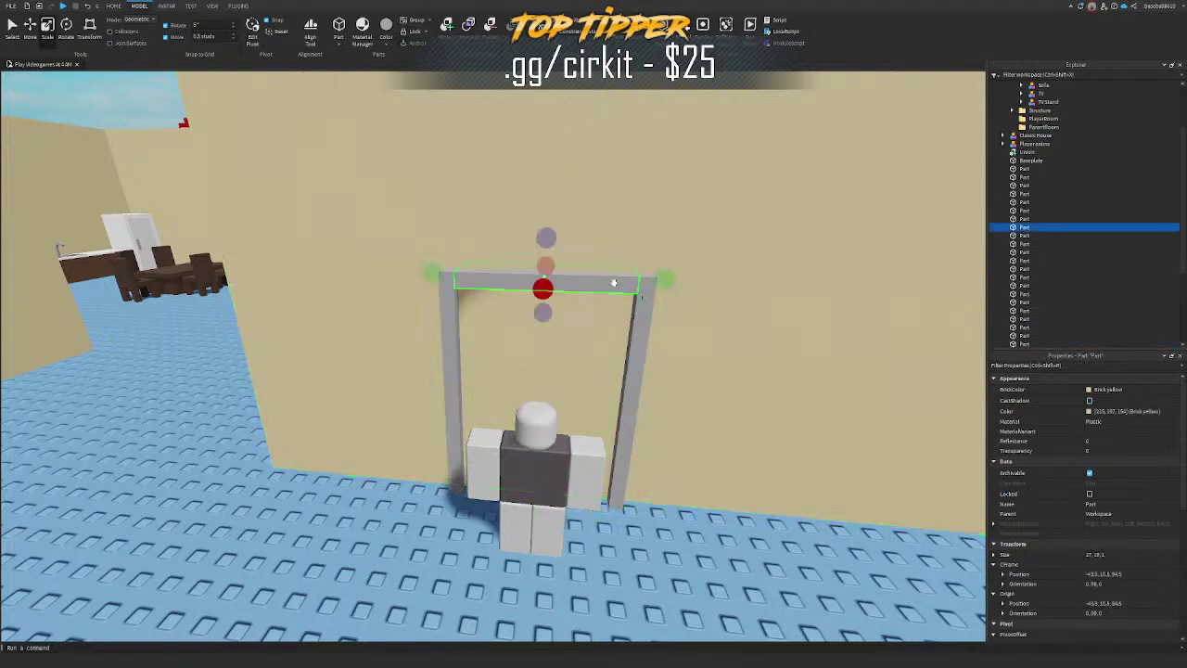
key(ctrl+d)
key(ctrl+2)
drag(547, 243, 546, 265)
key(ctrl+3)
key(d)
drag(547, 326, 373, 474)
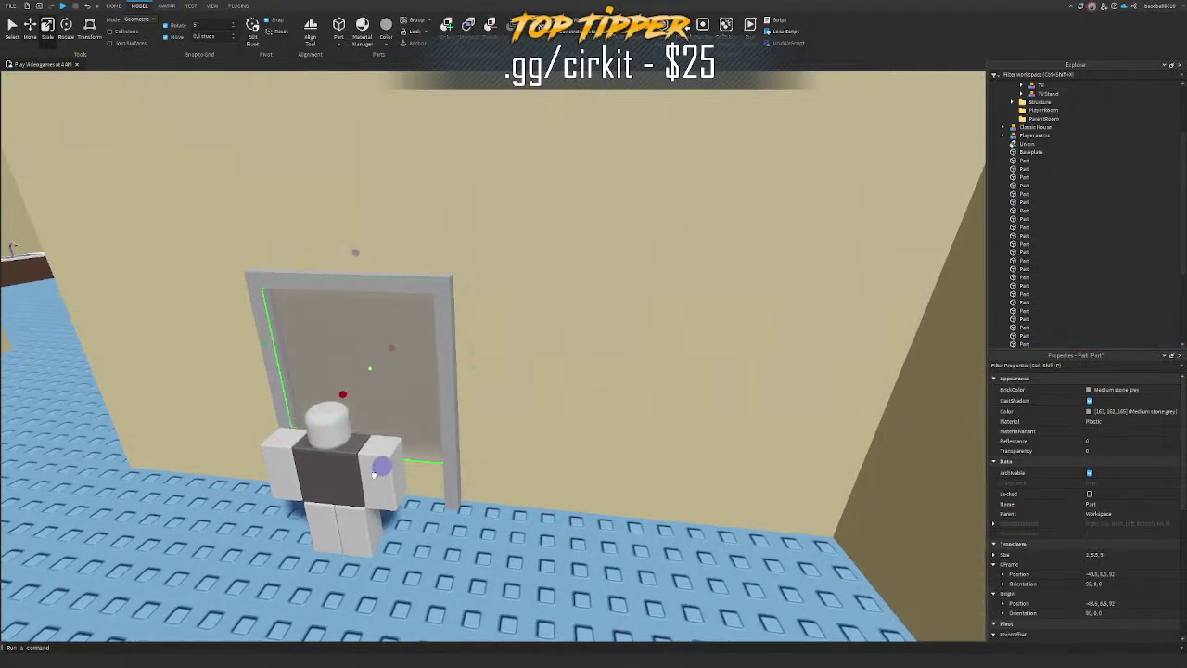
drag(382, 515, 382, 505)
mouse_move(506, 380)
right_down()
mouse_move(519, 362)
mouse_move(521, 375)
right_up()
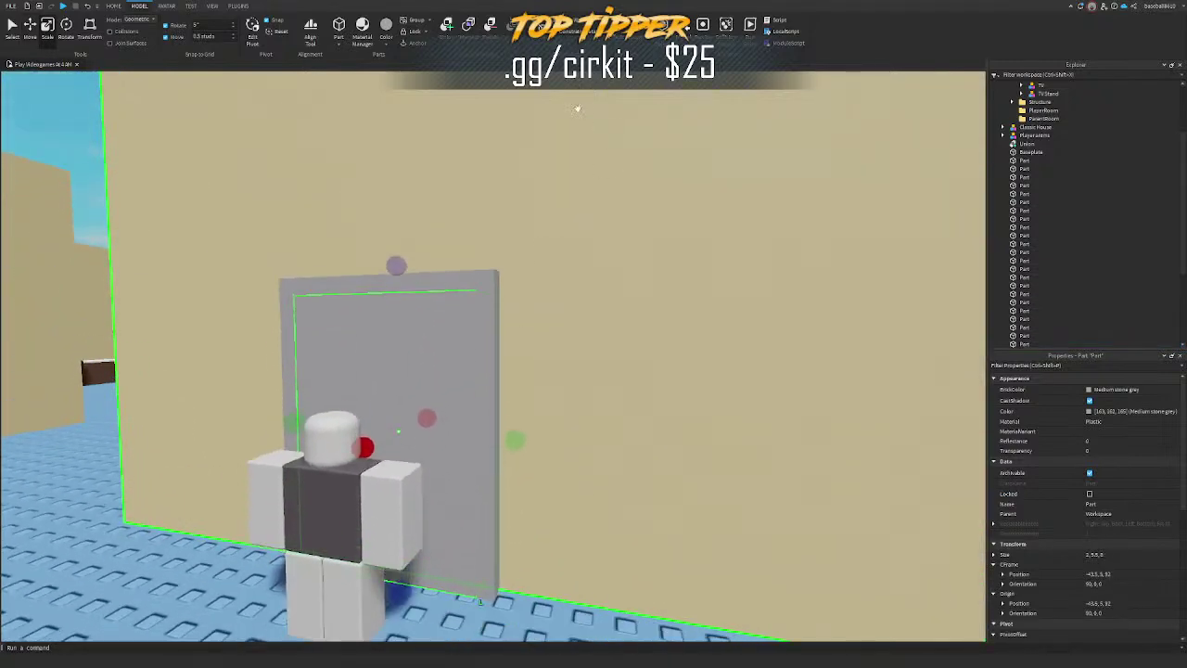
Step: Negate the filler part and union it with the wall to cut out the doorway
key(s)
key(ctrl+shift+n)
shift+click(536, 171)
click(448, 37)
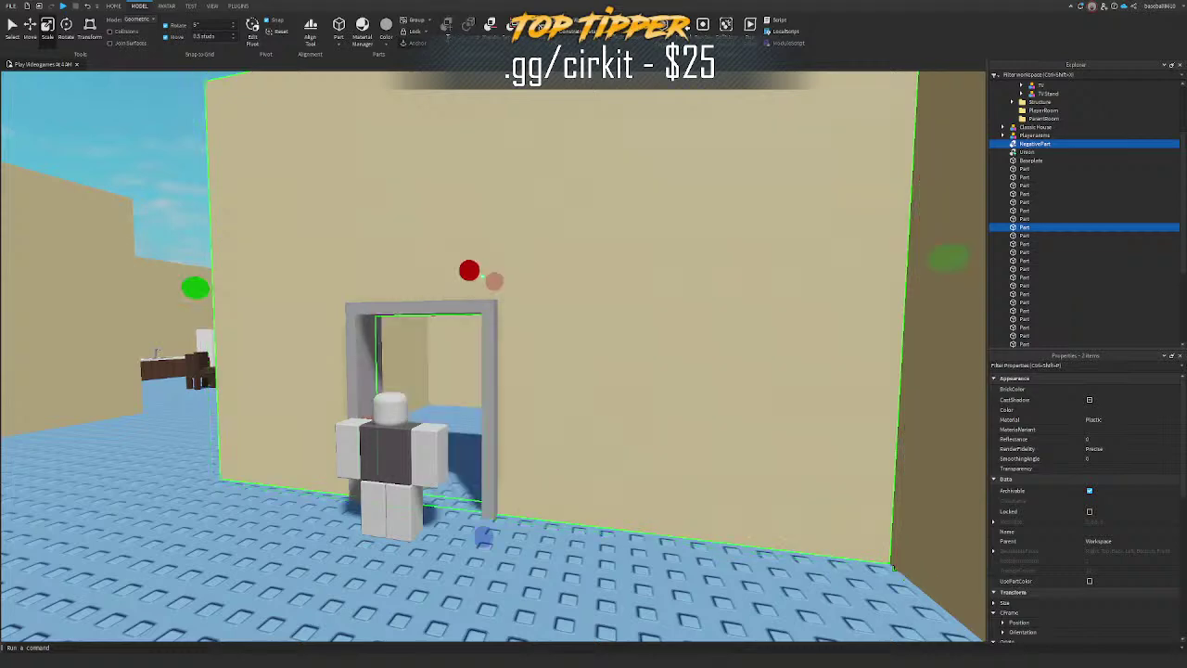
right_drag(535, 214, 560, 261)
click(535, 214)
key(w)
Step: Recolor the crossbar and both posts of the door frame a dark yellow-brown
click(550, 239)
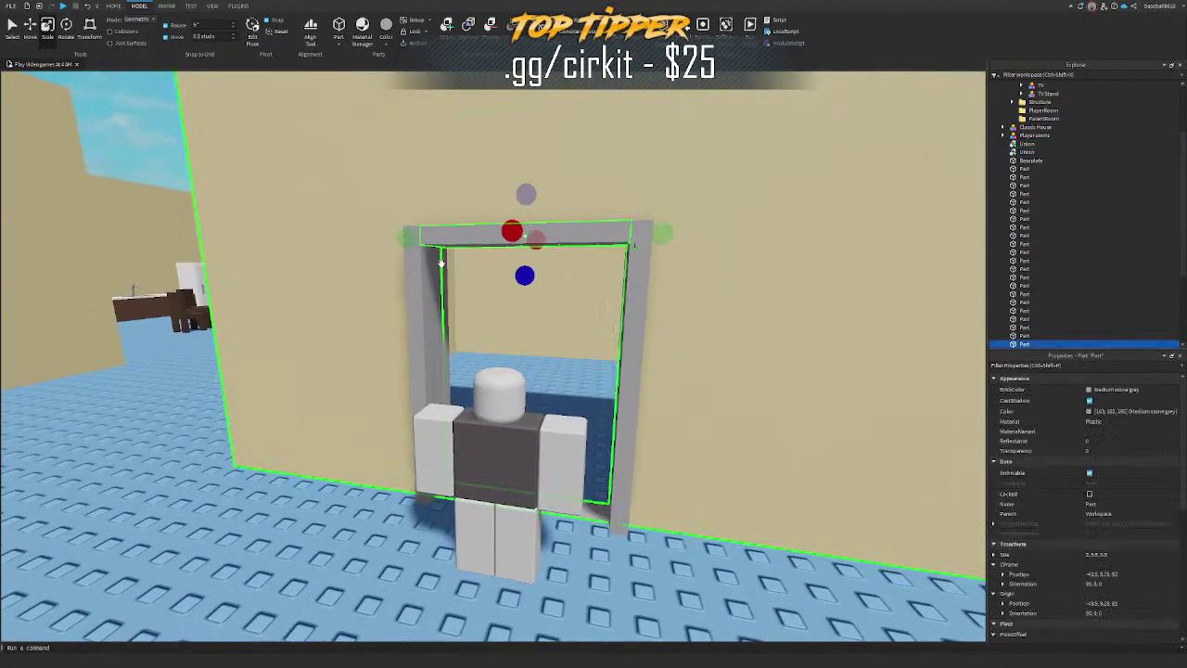
ctrl+click(436, 269)
ctrl+click(634, 278)
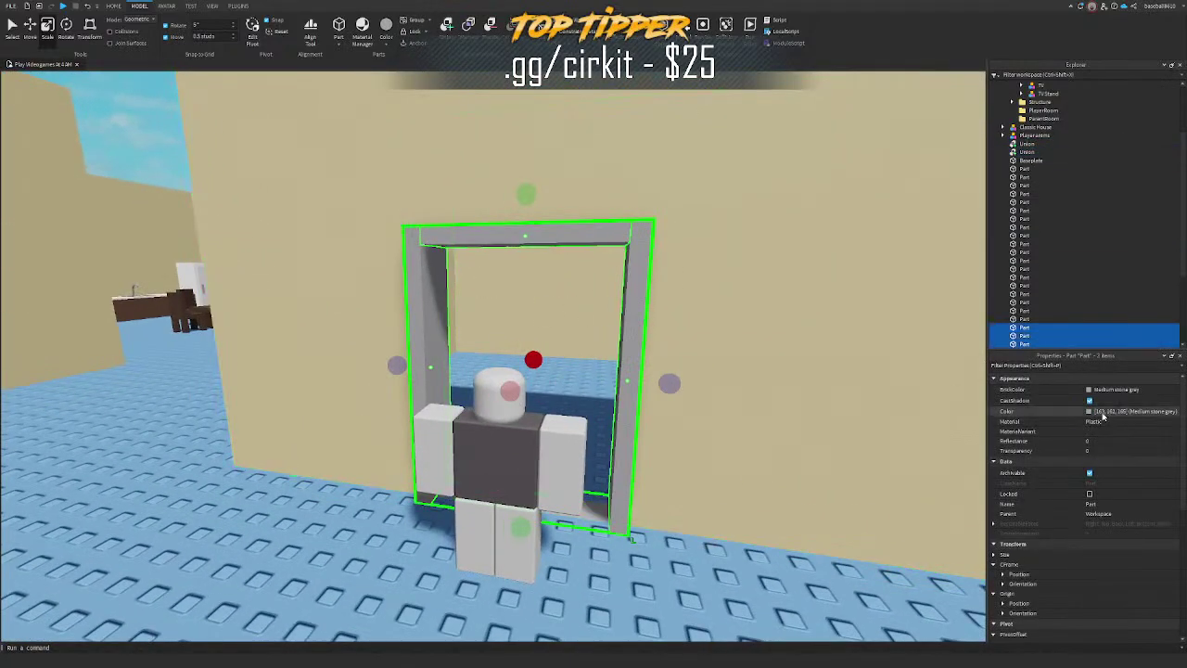
click(1089, 413)
click(669, 270)
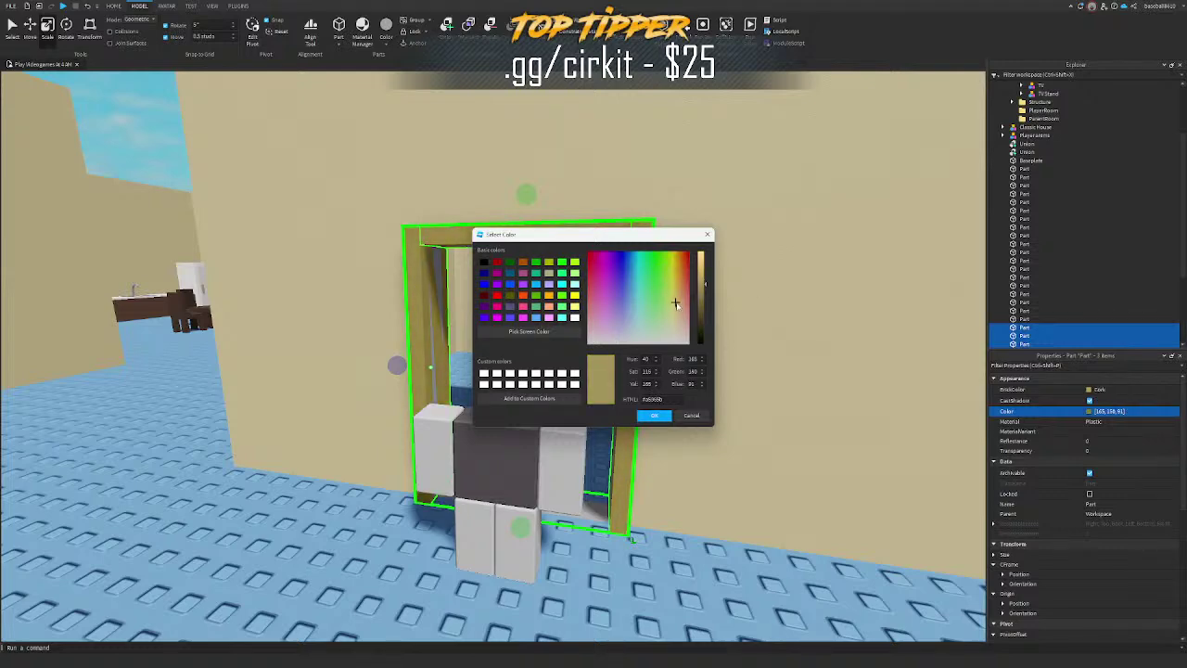
click(661, 419)
right_drag(660, 414, 659, 405)
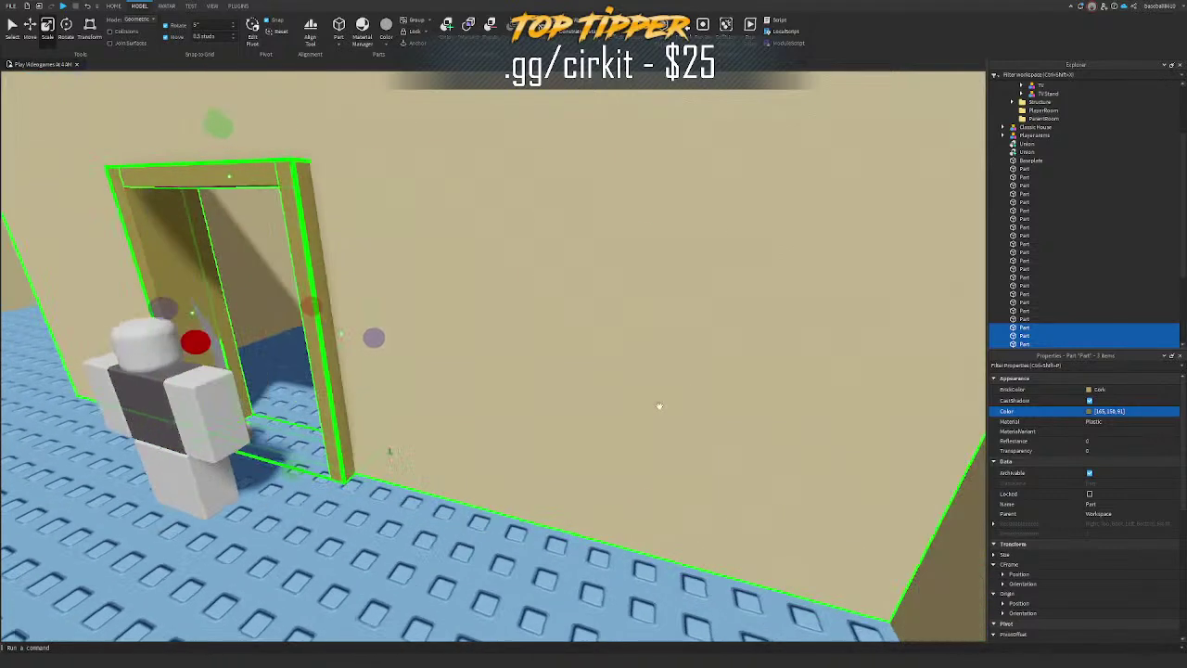
Step: Undo the frame recoloring and the wall cut, and extend the negative part down to the floor
key(ctrl+z)
key(ctrl+z)
click(296, 423)
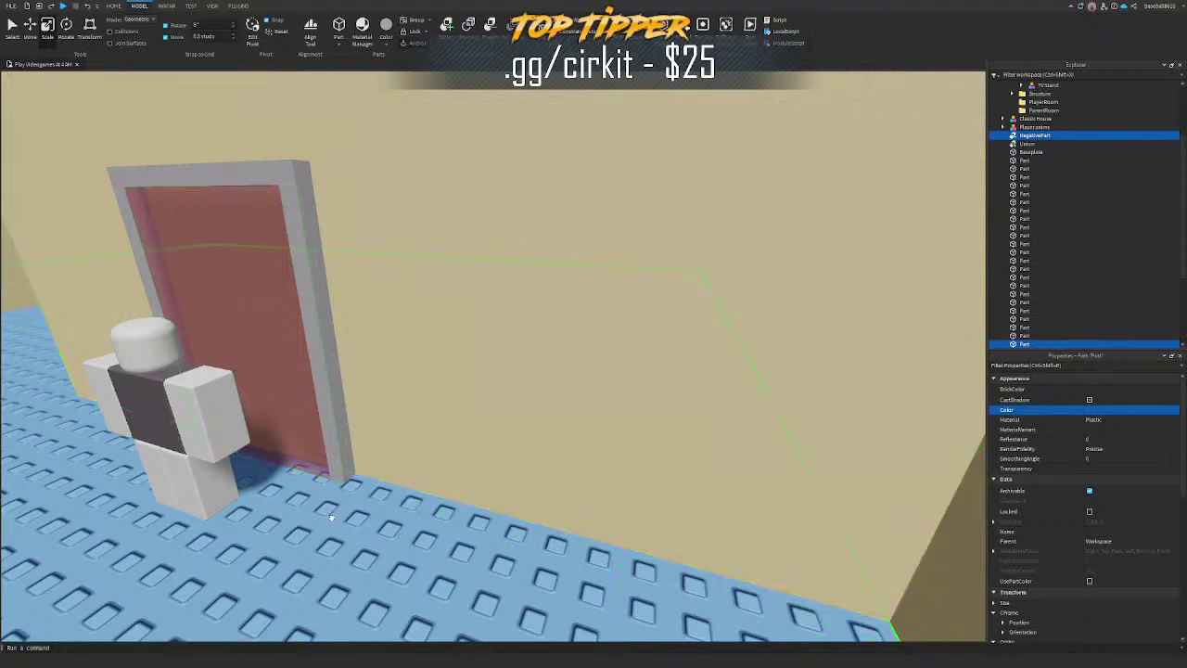
drag(299, 471, 301, 484)
scroll(460, 333, down, 3)
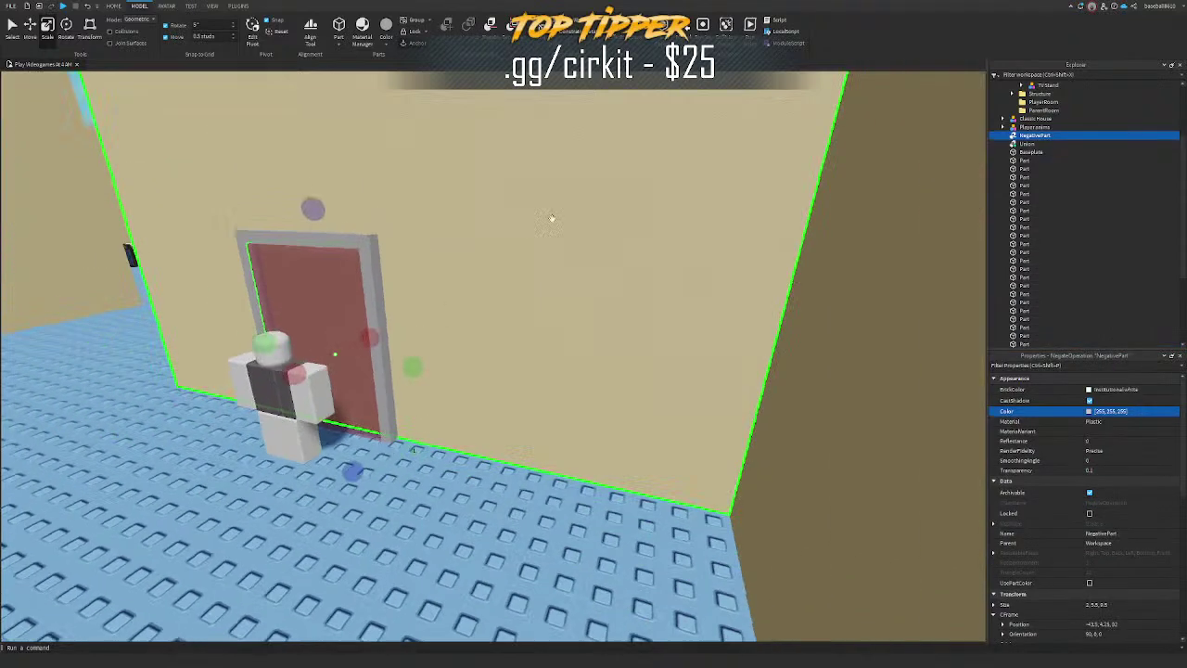
Step: Union the extended negative part with the wall to cut the doorway again
ctrl+click(582, 207)
key(ctrl+shift+g)
right_drag(531, 184, 604, 275)
Step: Copy the wall's color, 215, 197, 154, and apply it to the crossbar and both posts
click(604, 260)
click(603, 275)
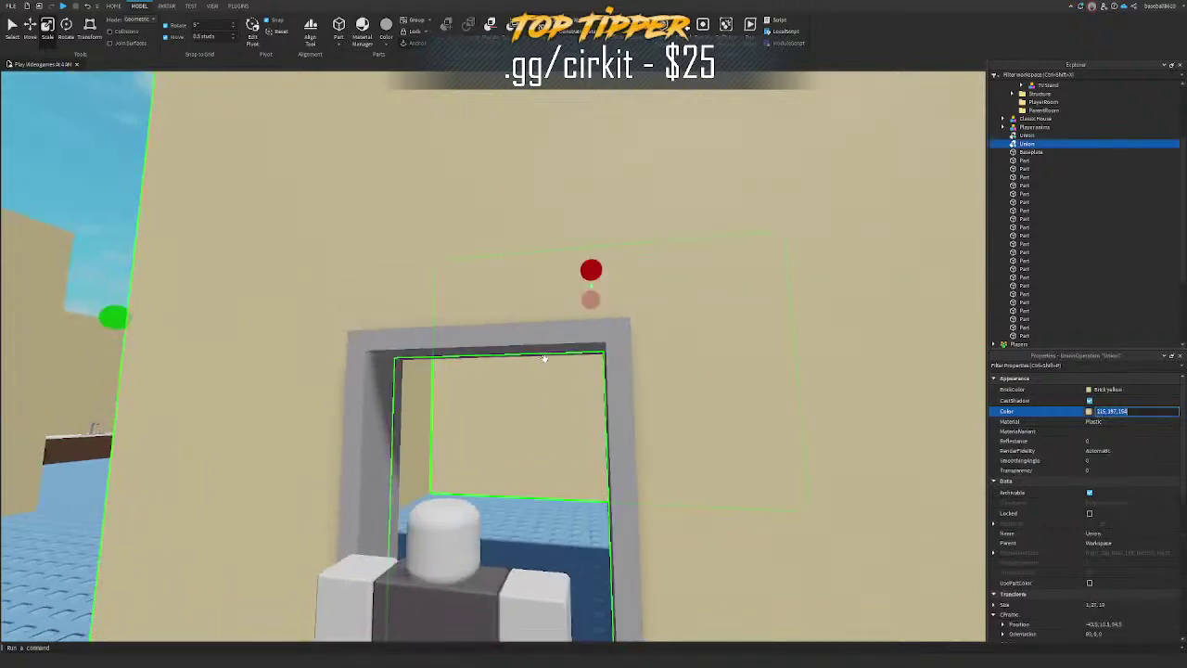
ctrl+click(544, 355)
ctrl+click(618, 367)
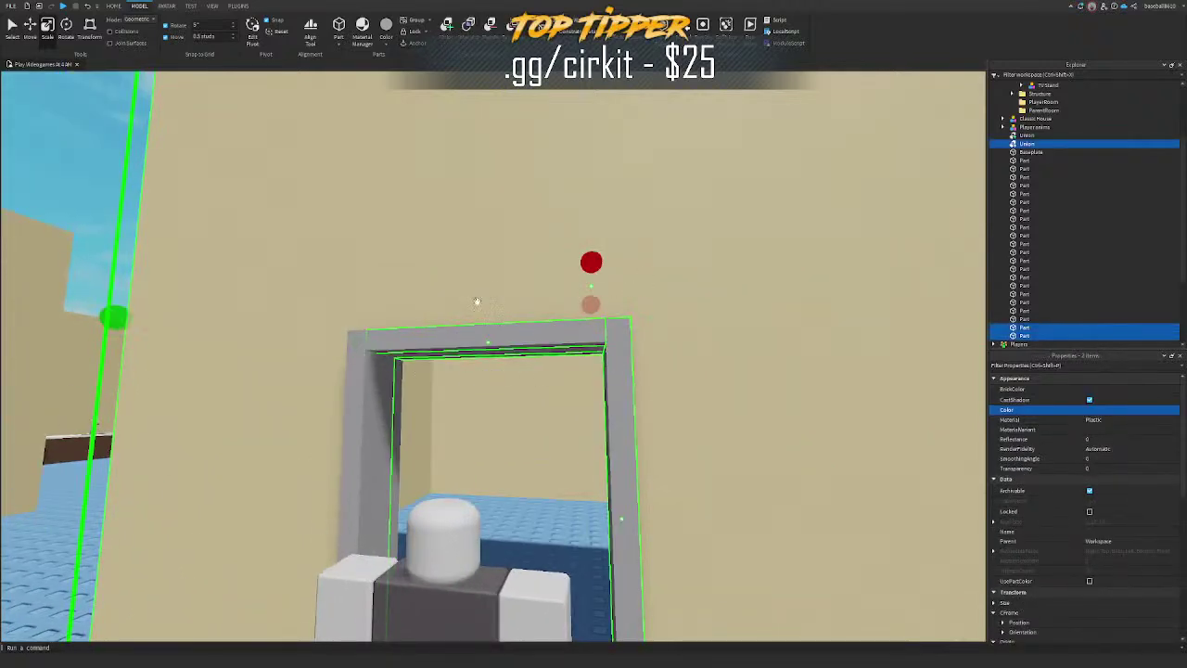
click(132, 239)
click(481, 350)
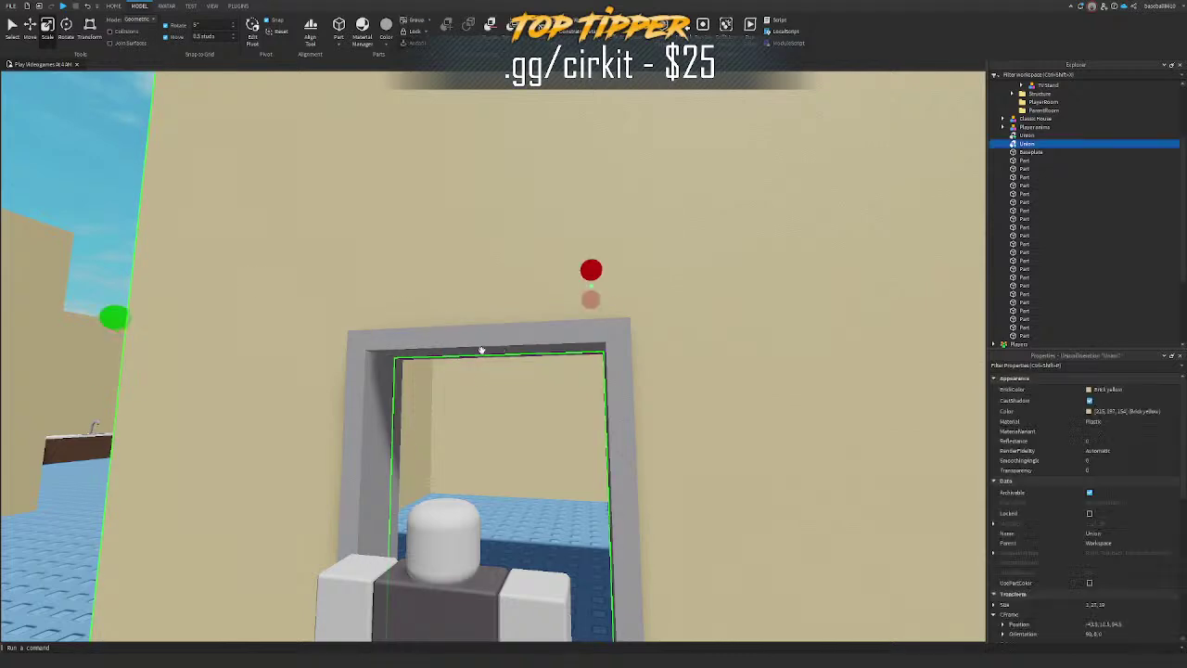
click(364, 359)
ctrl+click(389, 337)
ctrl+click(611, 343)
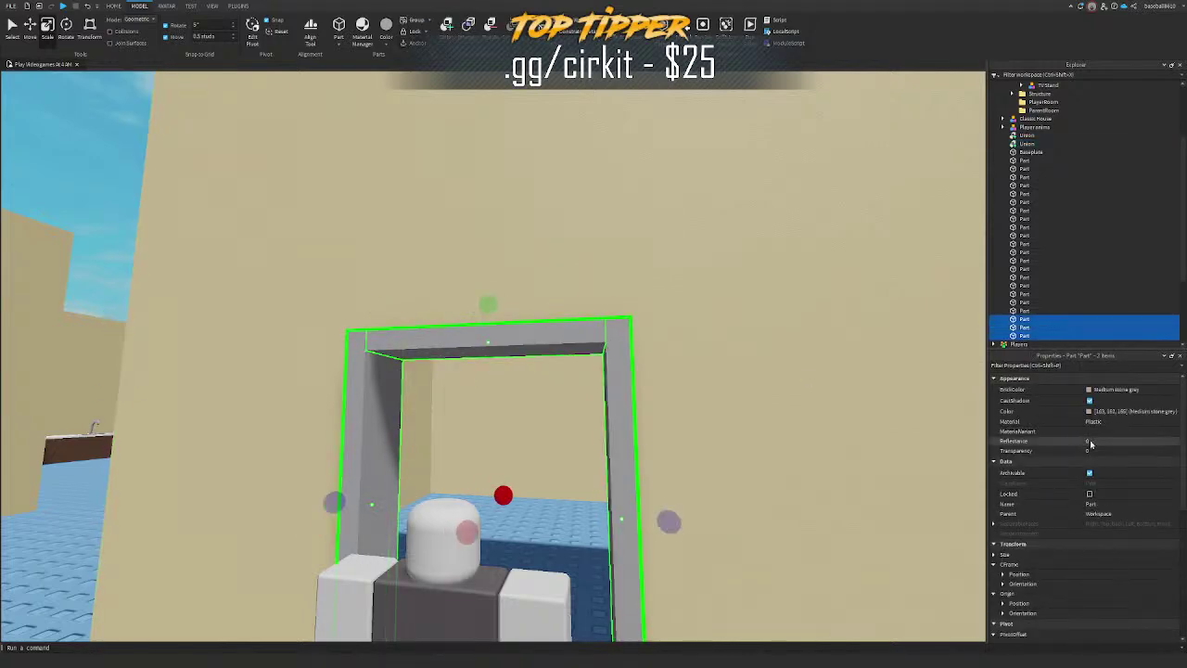
click(1120, 411)
text(215, 197, 154)
key(Return)
Step: Darken the color of the three frame parts to a shade slightly deeper than the wall
click(1090, 411)
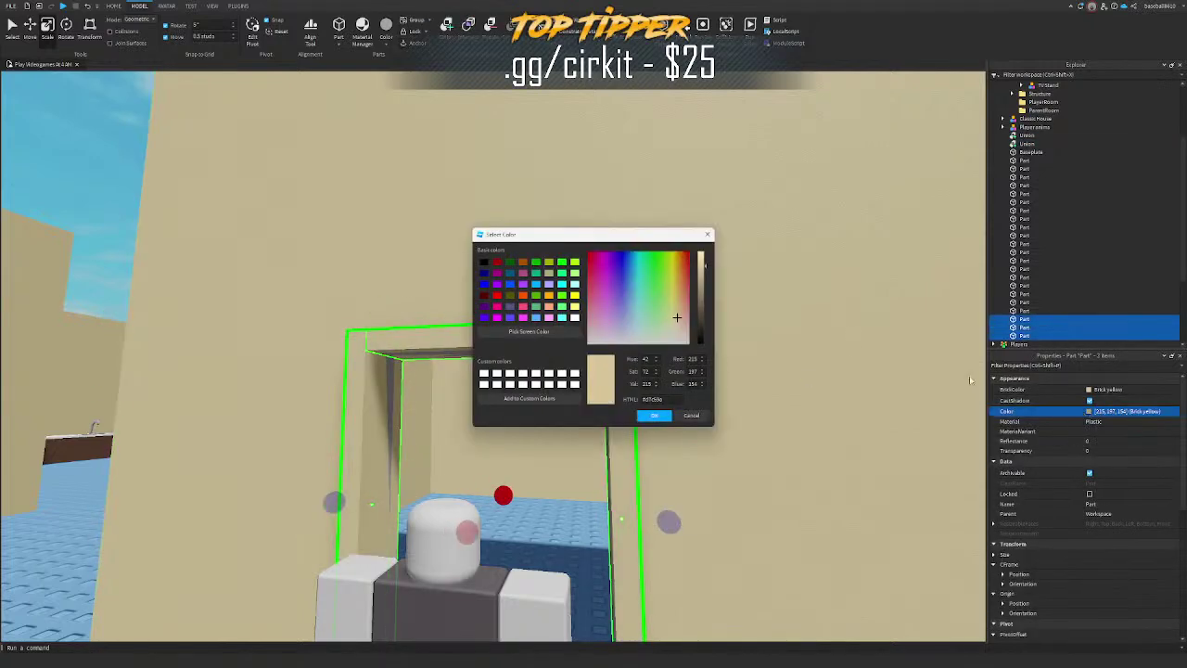
drag(704, 271, 706, 280)
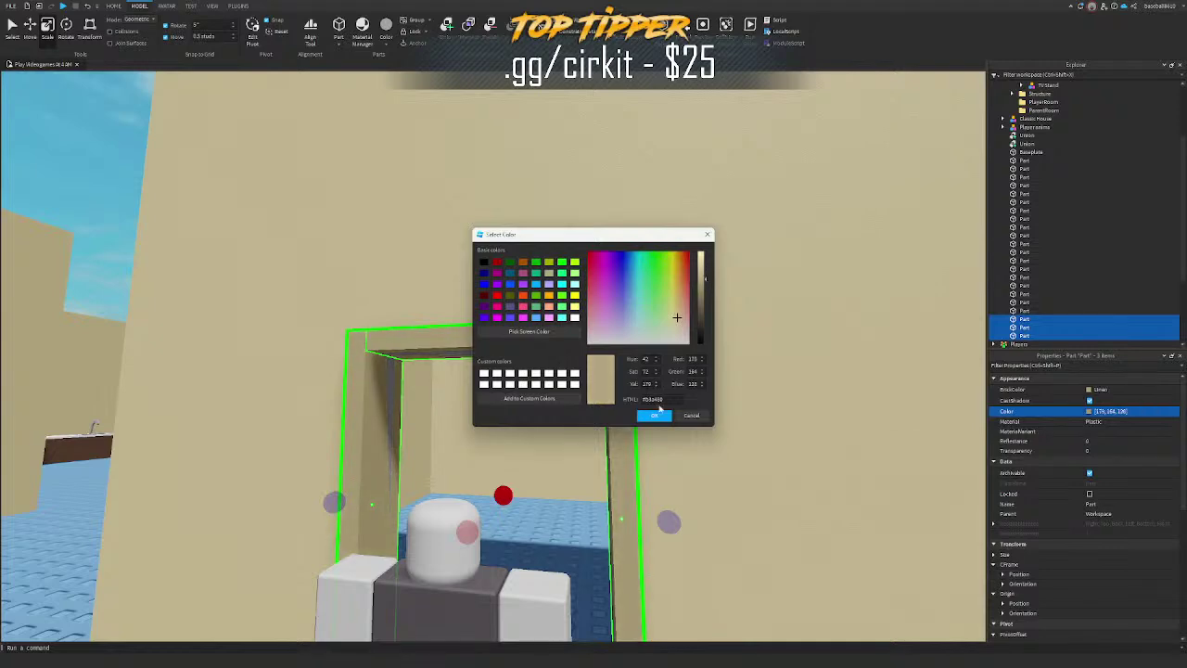
click(656, 414)
key(w)
right_drag(500, 360, 500, 360)
Step: Undo the matching frame colors and the second doorway cut
key(ctrl+z)
key(ctrl+z)
key(ctrl+z)
scroll(556, 320, down, 3)
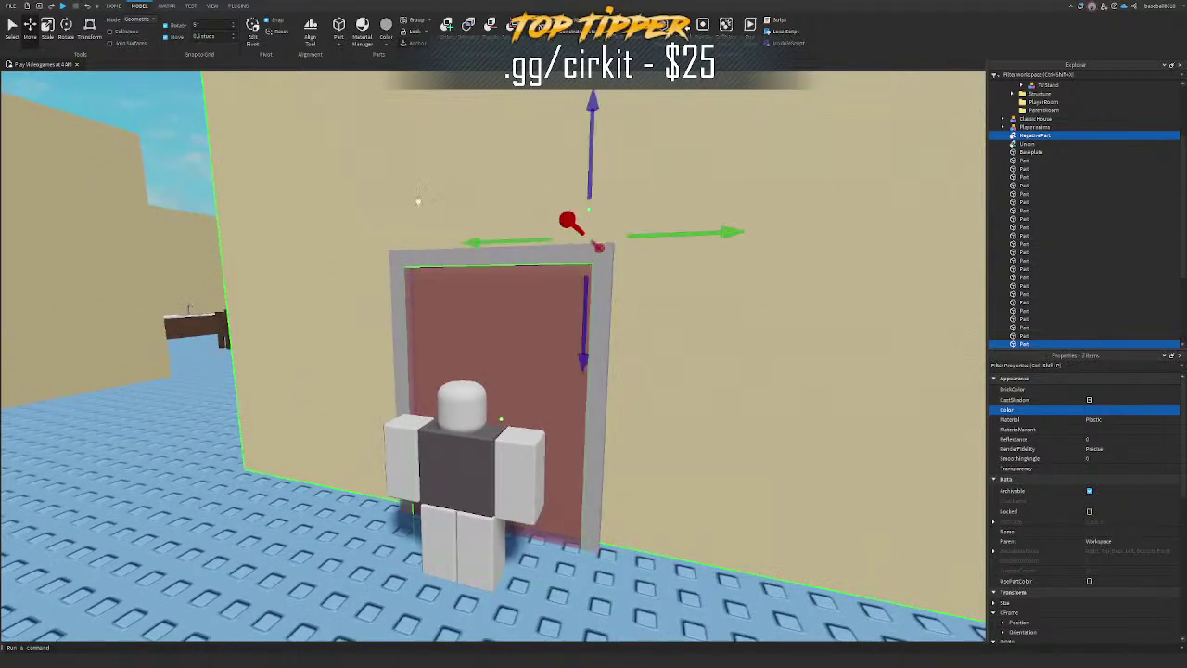
click(419, 203)
right_drag(418, 202, 418, 203)
Step: Widen the negative part and raise its top slightly into the frame with move snapping off, and re-enable snapping
click(498, 304)
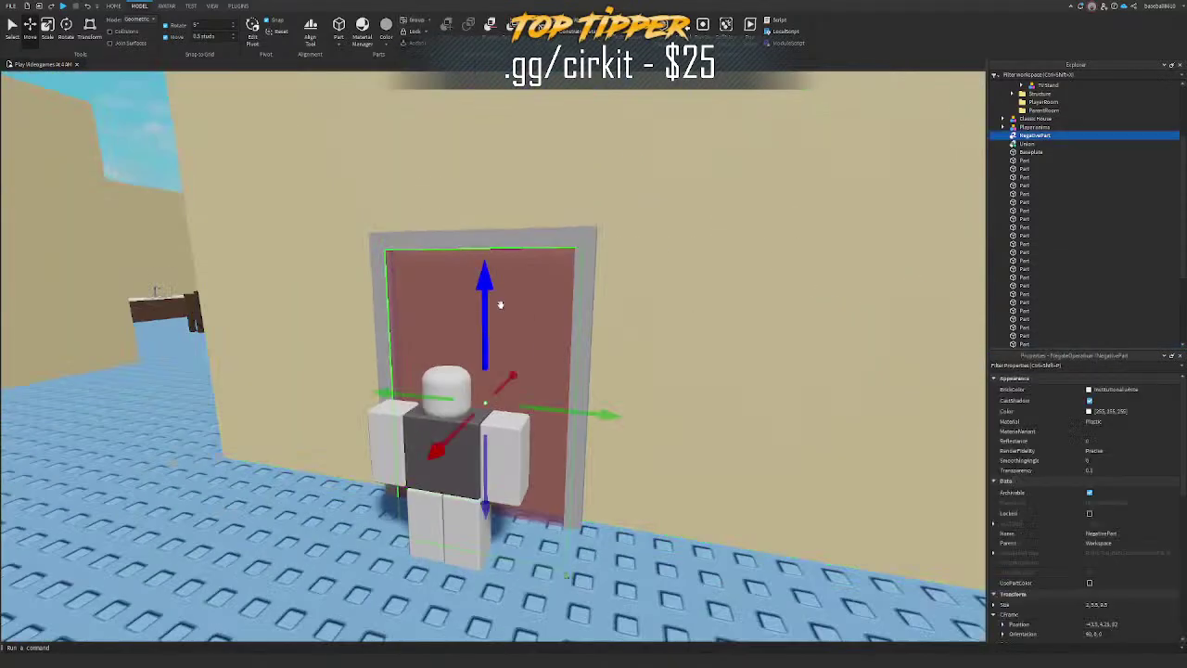
key(ctrl+3)
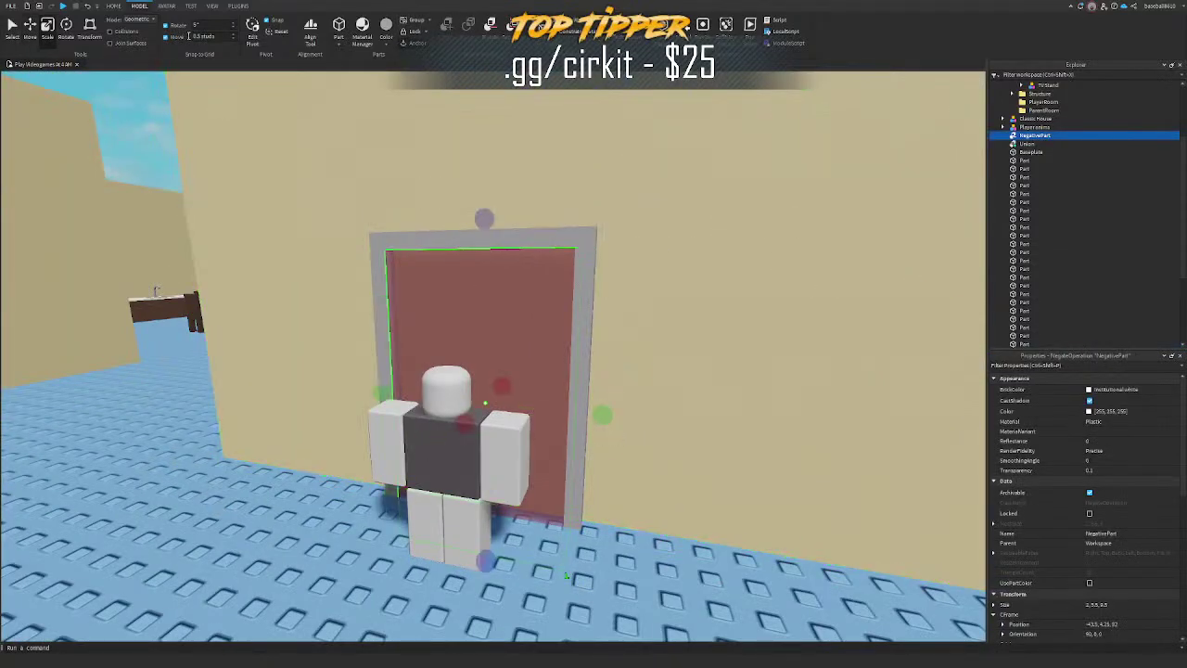
ctrl+drag(602, 416, 605, 415)
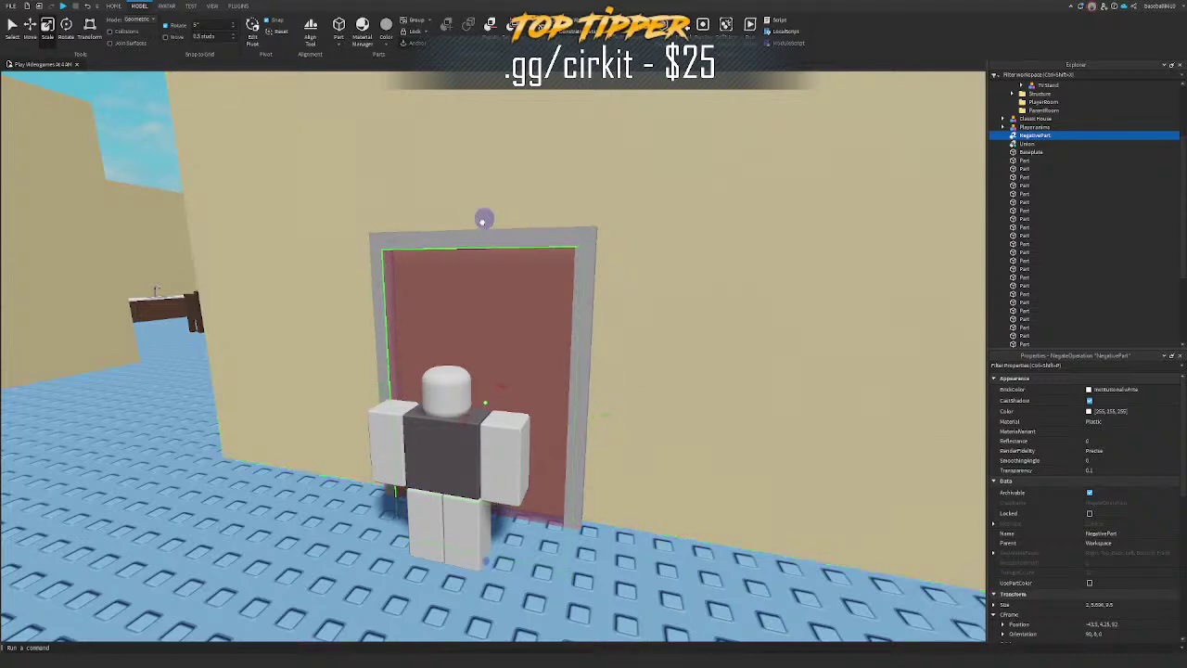
drag(483, 222, 484, 217)
right_drag(484, 217, 484, 217)
key(a)
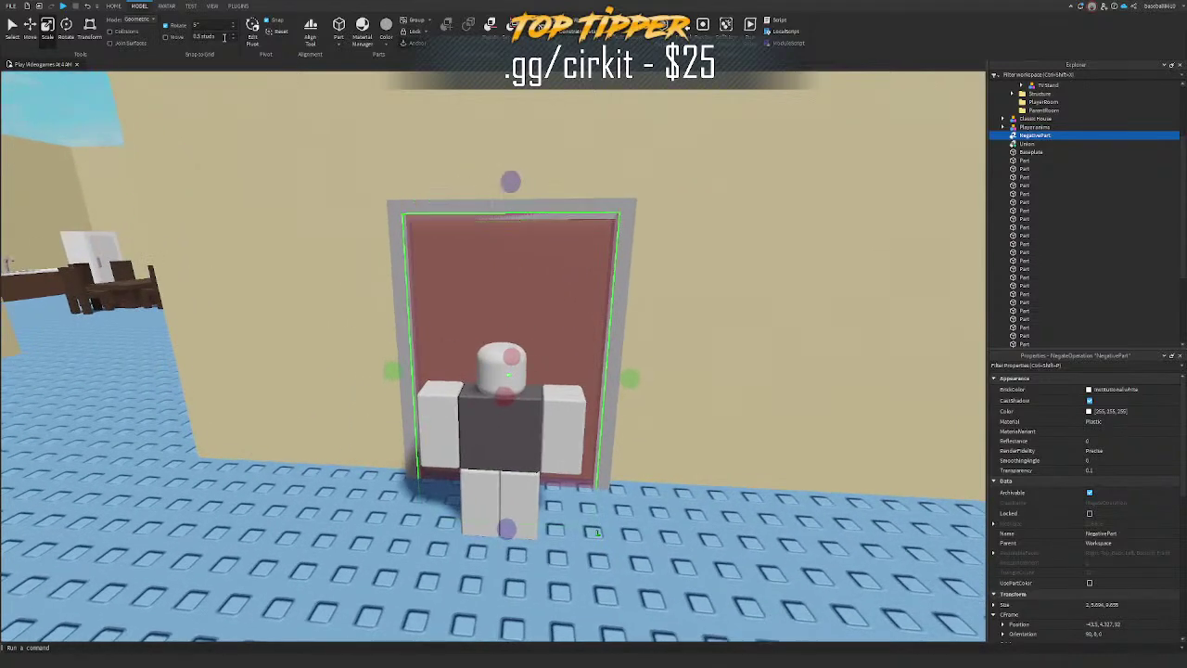
click(169, 37)
right_drag(393, 214, 393, 213)
Step: Move the negative part and the three frame parts together out of the house onto the open grass
ctrl+click(384, 206)
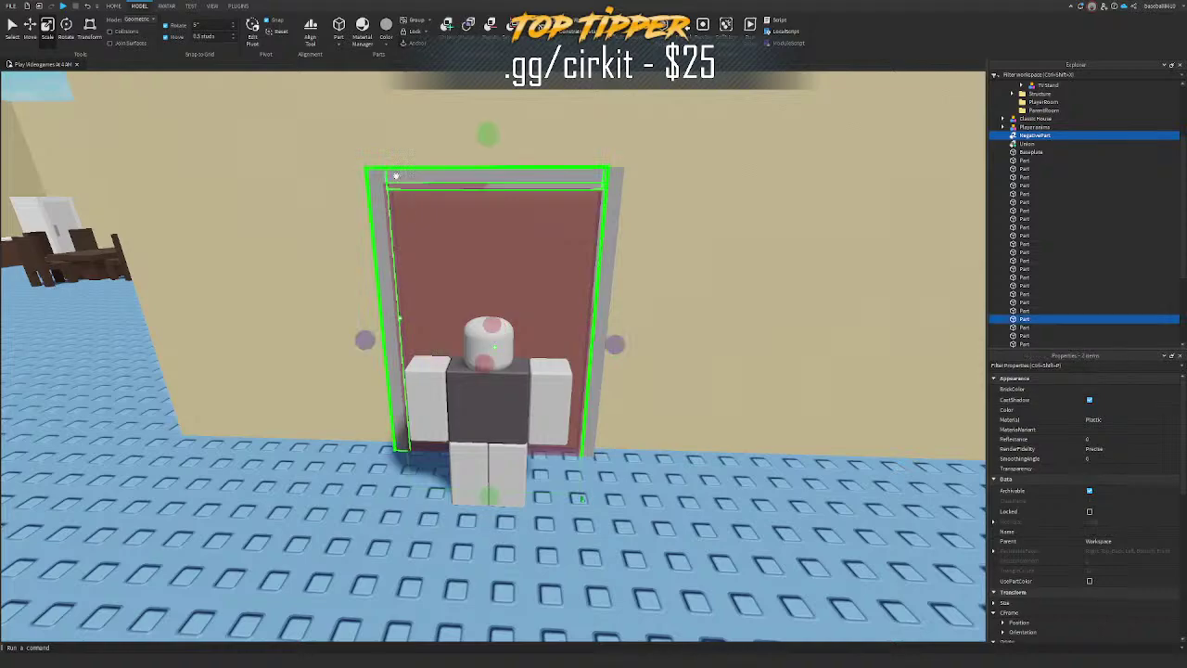
ctrl+click(399, 178)
ctrl+click(602, 250)
key(ctrl+2)
drag(595, 346, 744, 381)
key(d)
key(s)
click(783, 443)
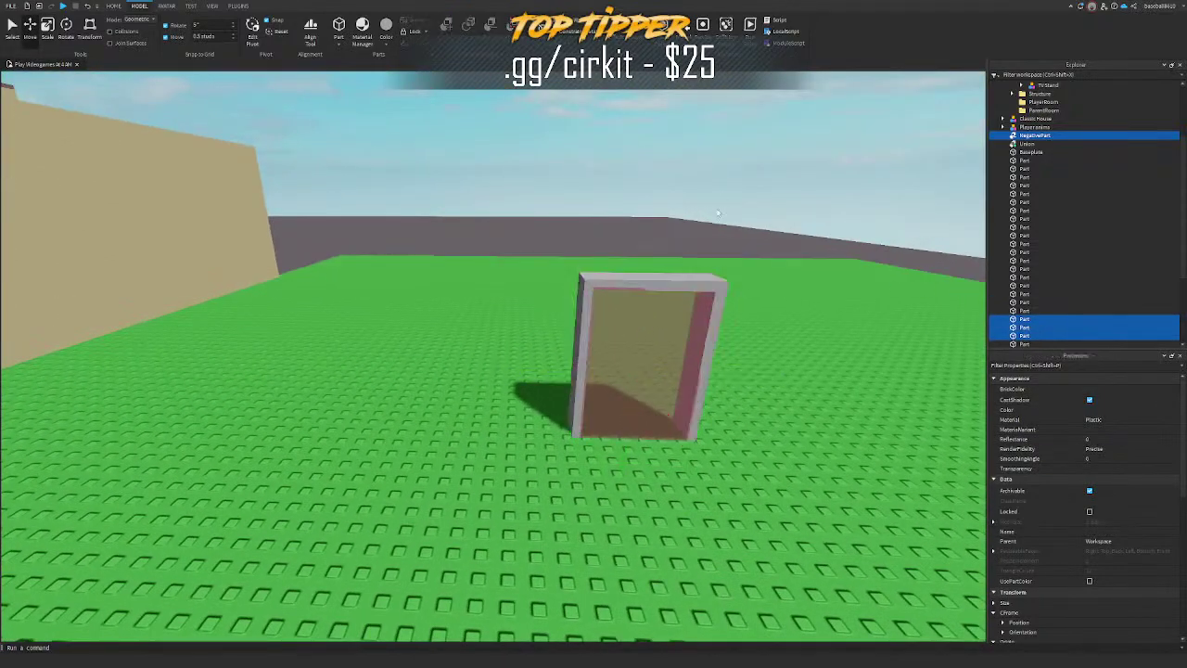
Step: Move the negative part out of the frame so that it stands behind it
click(657, 383)
drag(657, 404, 599, 321)
key(d)
key(w)
Step: Set the color of the crossbar and both posts to 215, 197, 154 and darken it to a deeper tan
click(631, 257)
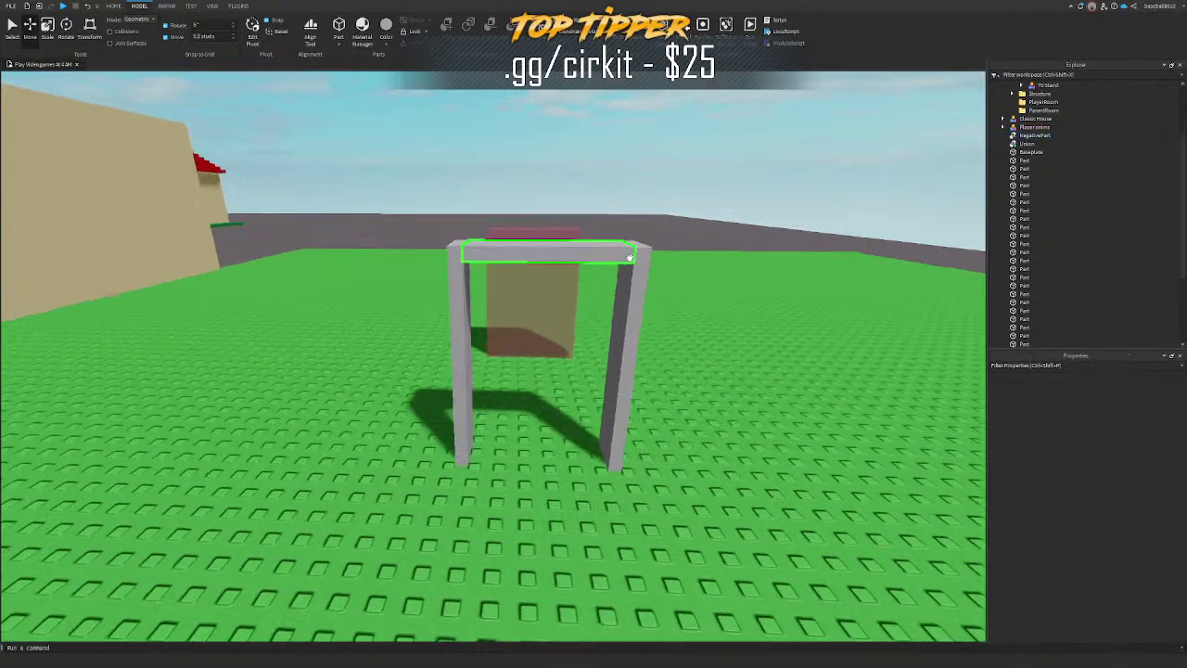
ctrl+click(634, 275)
ctrl+click(460, 274)
click(1108, 414)
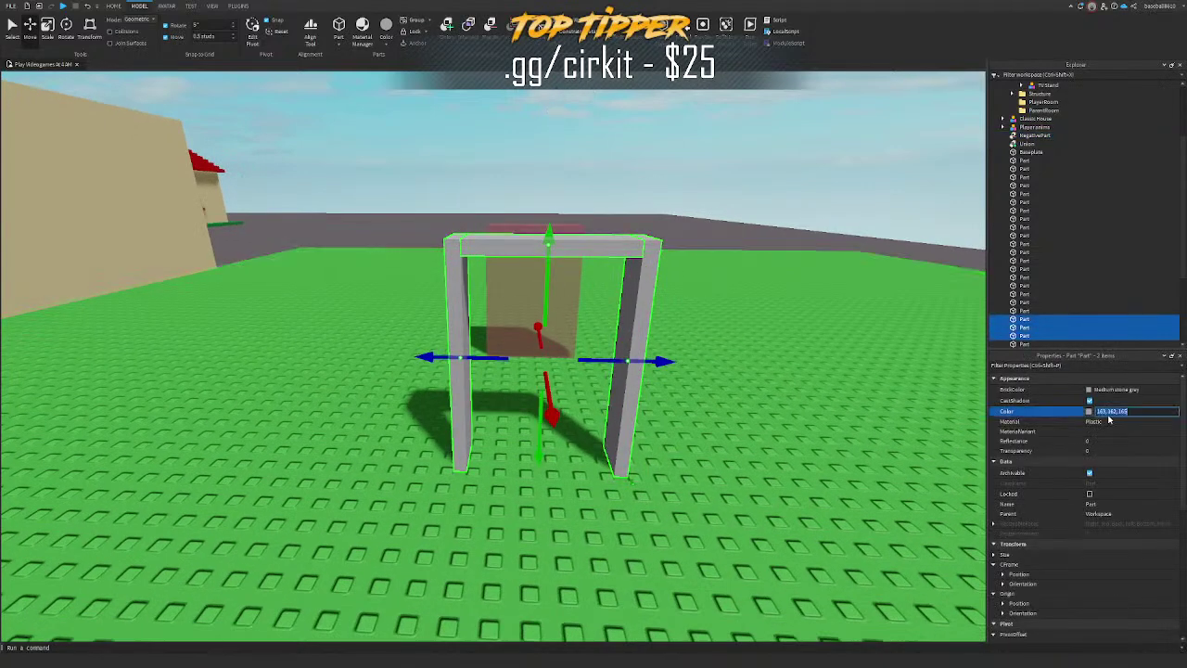
text([215, 197, 154])
key(Return)
click(1090, 411)
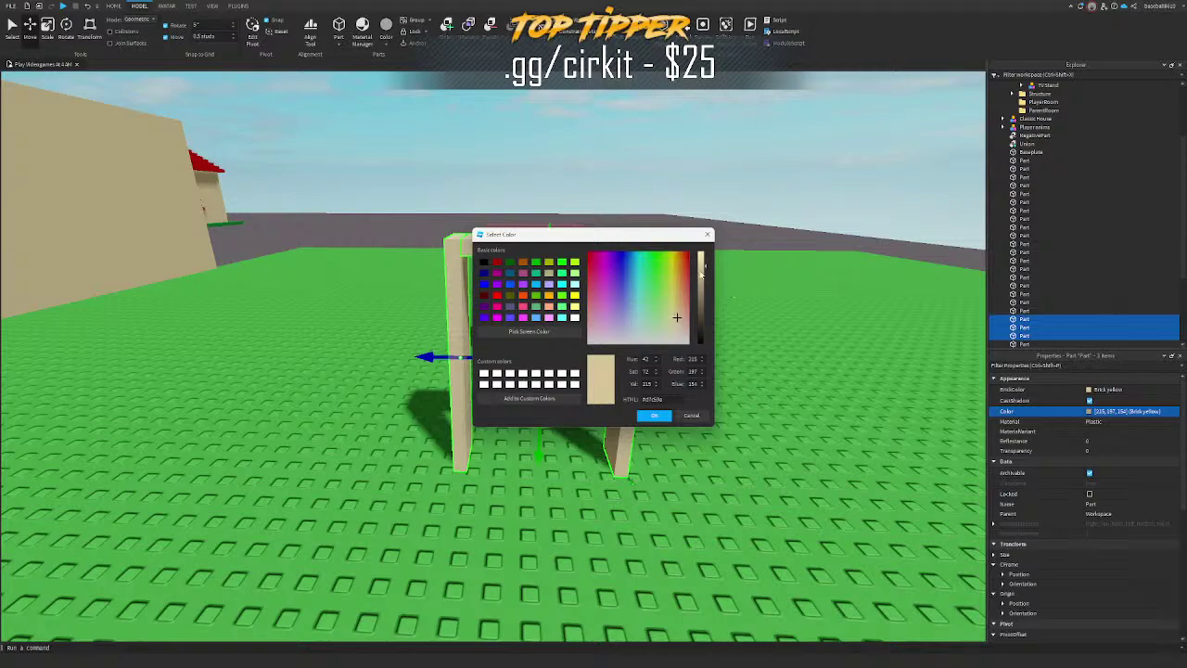
drag(701, 273, 701, 284)
click(659, 416)
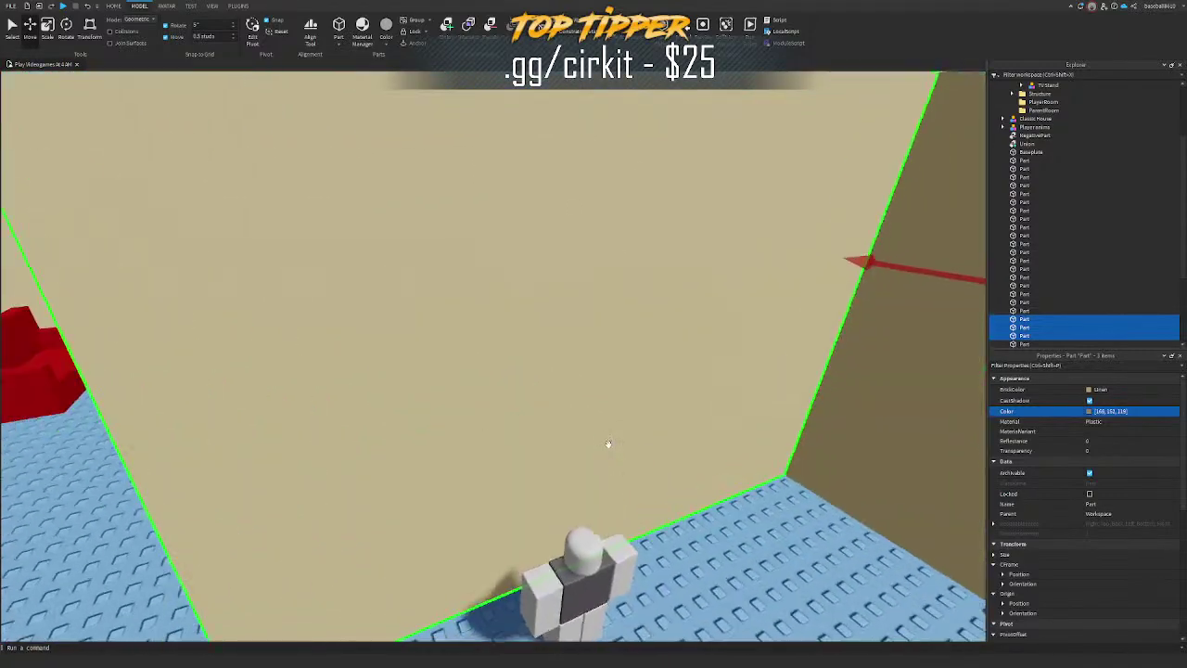
Step: Duplicate the frame's crossbar and resize the copy into a 1-stud-thick door panel filling the opening
key(f)
click(622, 518)
click(569, 177)
key(ctrl+3)
key(f)
right_drag(573, 208, 577, 244)
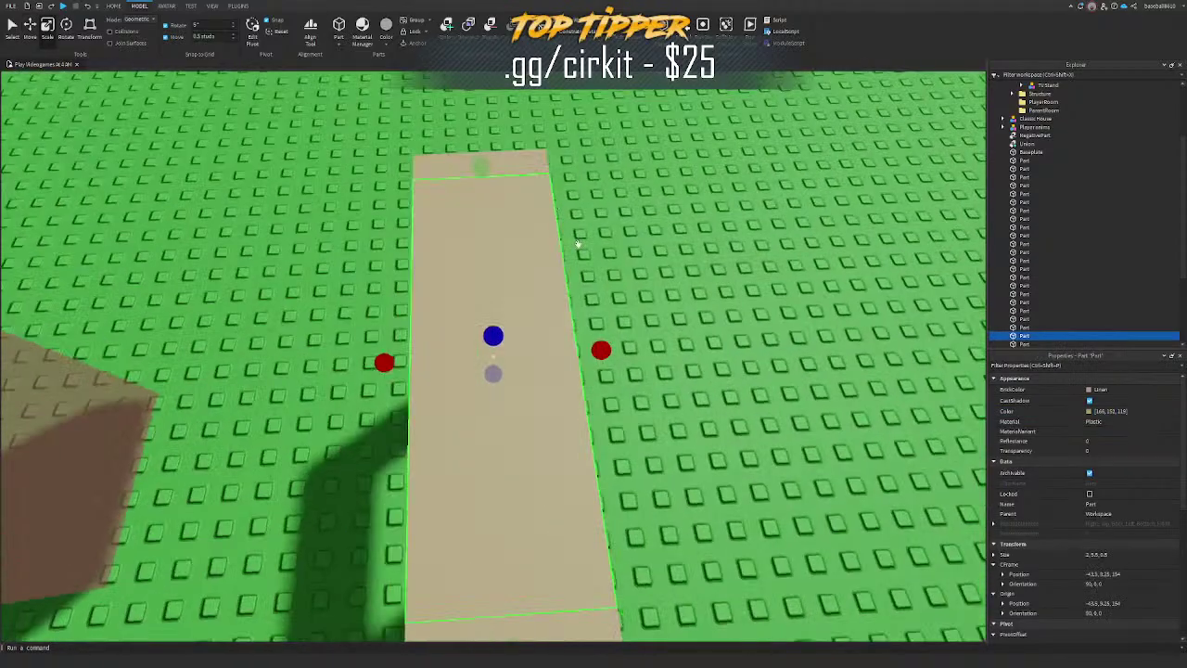
right_drag(553, 346, 511, 363)
scroll(498, 402, down, 3)
drag(498, 402, 508, 489)
key(e)
drag(493, 165, 492, 190)
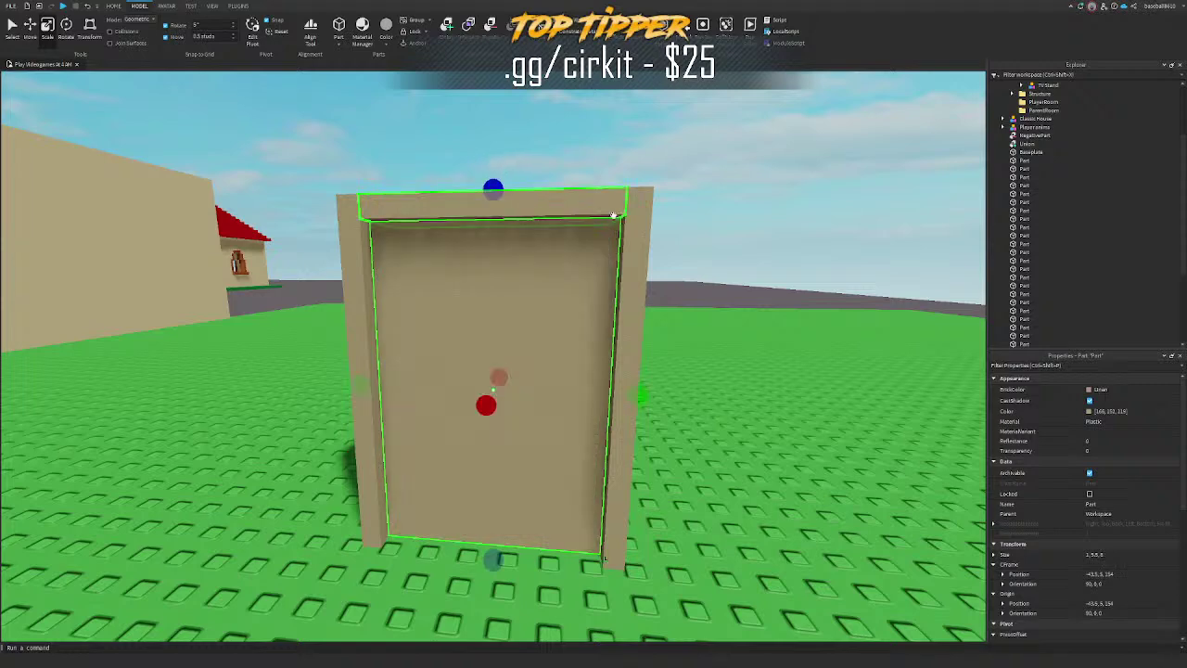
Step: Set the door panel's BrickColor to Pine Cone
click(1109, 390)
click(1036, 530)
right_drag(693, 324, 693, 325)
scroll(694, 324, up, 1)
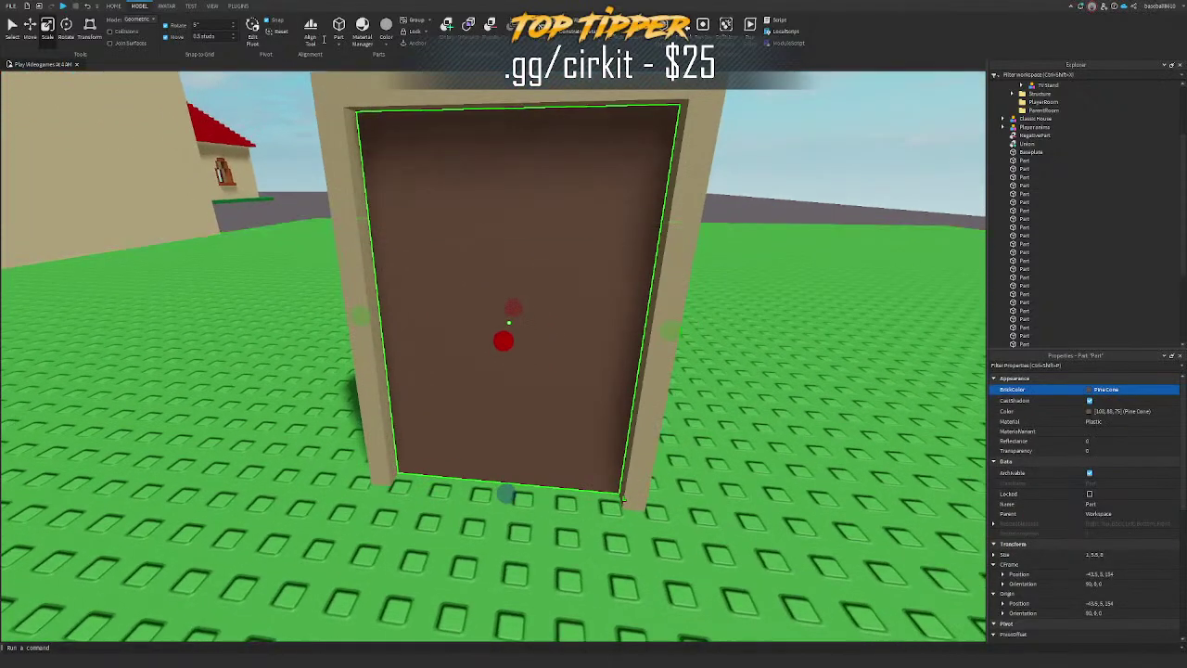
Step: Insert a cylinder part and place it on the front of the door near one post
click(353, 94)
key(f)
key(q)
drag(585, 337, 612, 403)
scroll(656, 389, down, 1)
scroll(640, 394, down, 1)
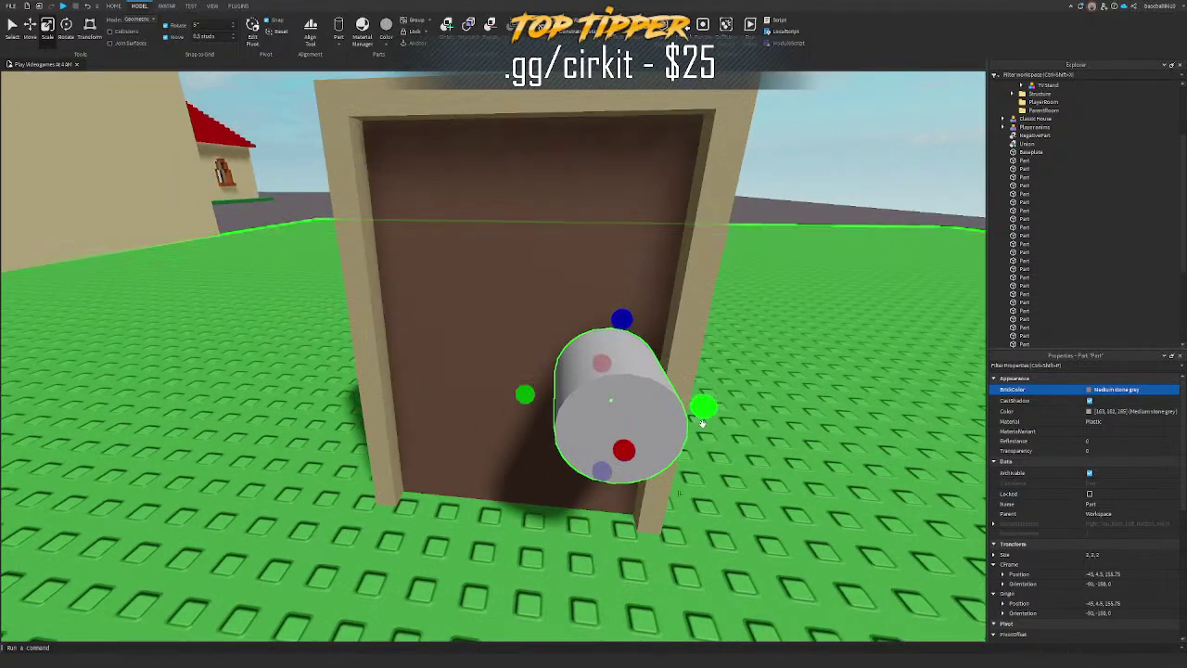
Step: Scale the cylinder down to 0.5 studs in every dimension and place it on the door as a knob
shift+drag(706, 406, 603, 373)
key(f)
right_drag(603, 373, 611, 376)
drag(580, 434, 525, 399)
scroll(525, 399, down, 7)
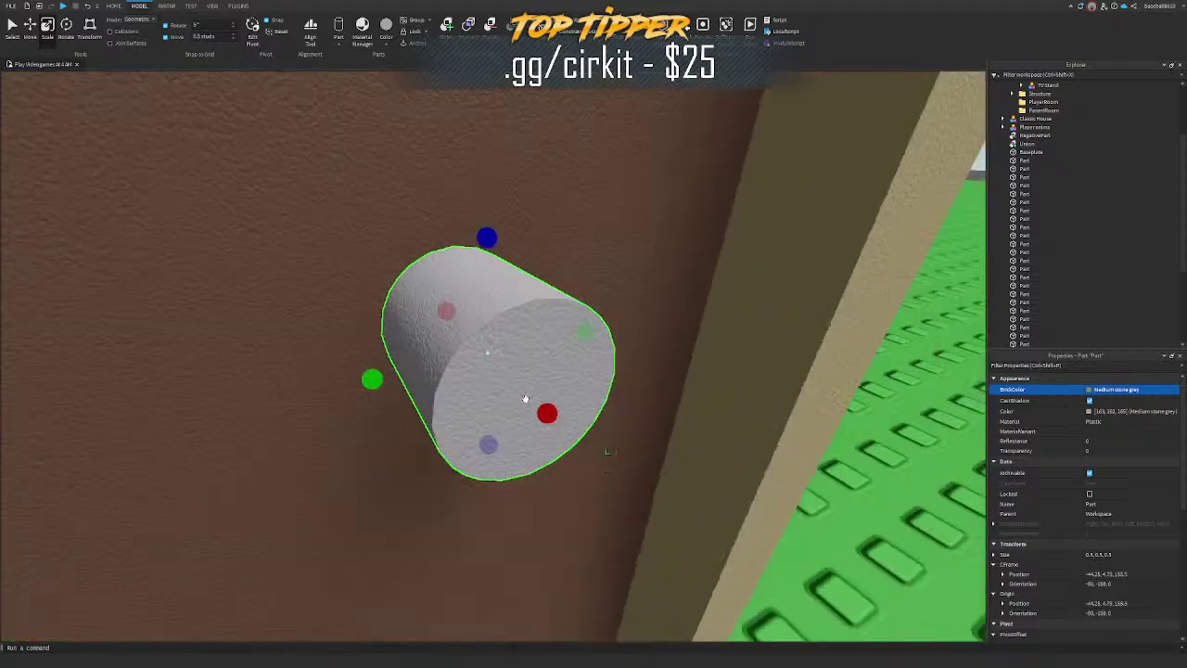
Step: Set the move snap to 0.1 studs and slightly shorten the cylindrical door knob
right_drag(525, 399, 524, 398)
click(212, 38)
text(.)
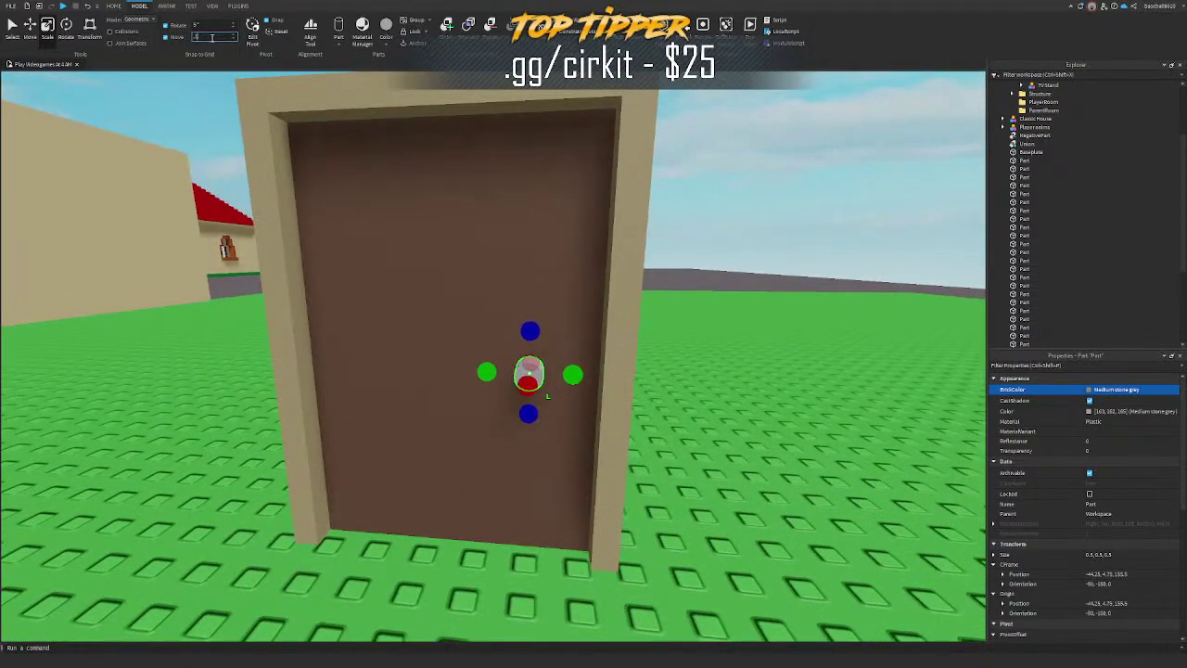
text(1)
key(ctrl+2)
right_drag(510, 352, 522, 363)
drag(528, 347, 545, 348)
right_drag(545, 348, 540, 318)
key(ctrl+3)
key(f)
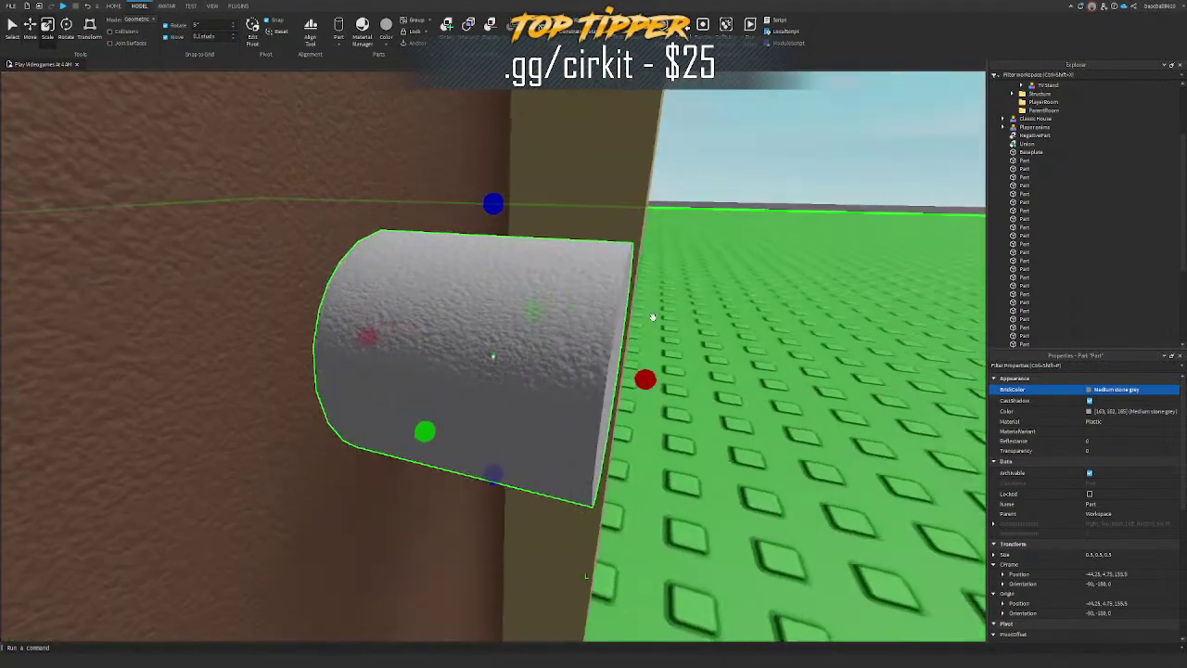
drag(646, 378, 597, 369)
right_drag(597, 369, 584, 389)
scroll(584, 390, down, 6)
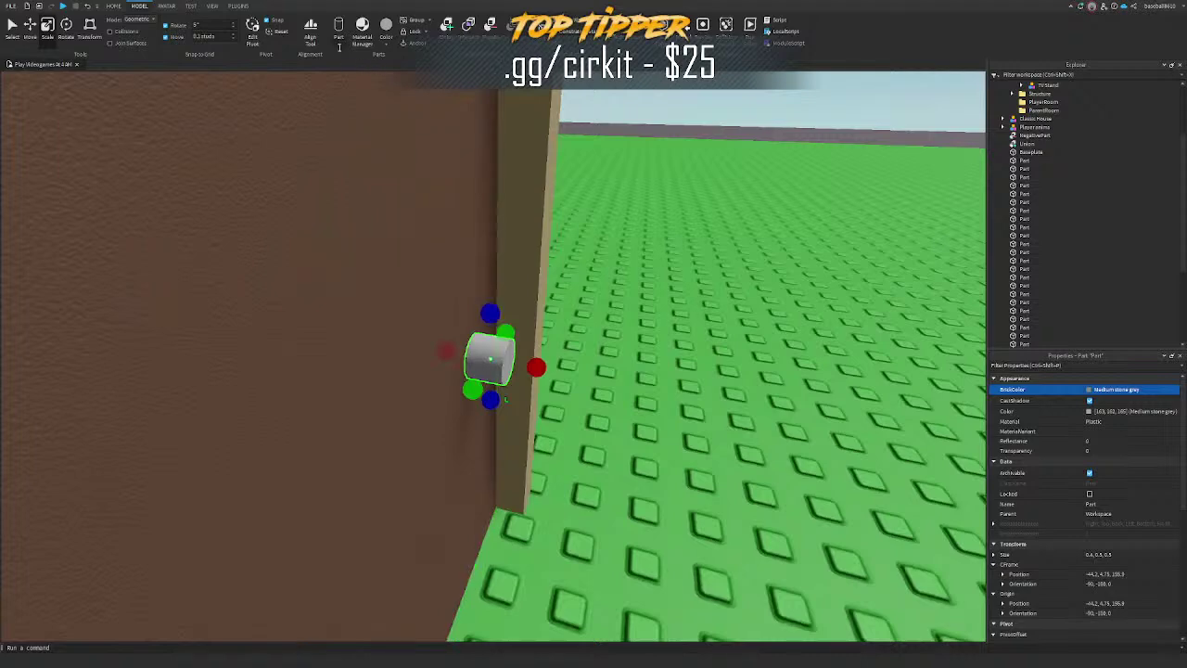
Step: Insert a sphere part at the door and scale it down to 0.4 studs in every dimension
click(365, 68)
key(f)
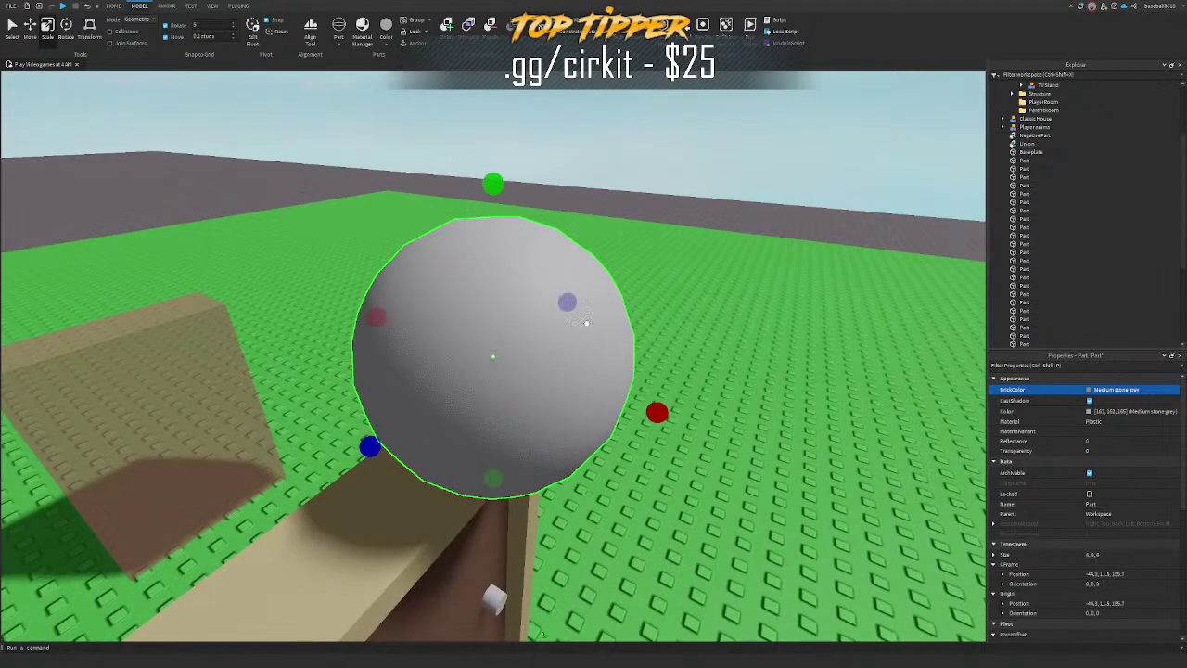
right_drag(585, 323, 585, 334)
drag(585, 333, 546, 328)
drag(708, 414, 501, 312)
key(f)
right_drag(501, 313, 530, 313)
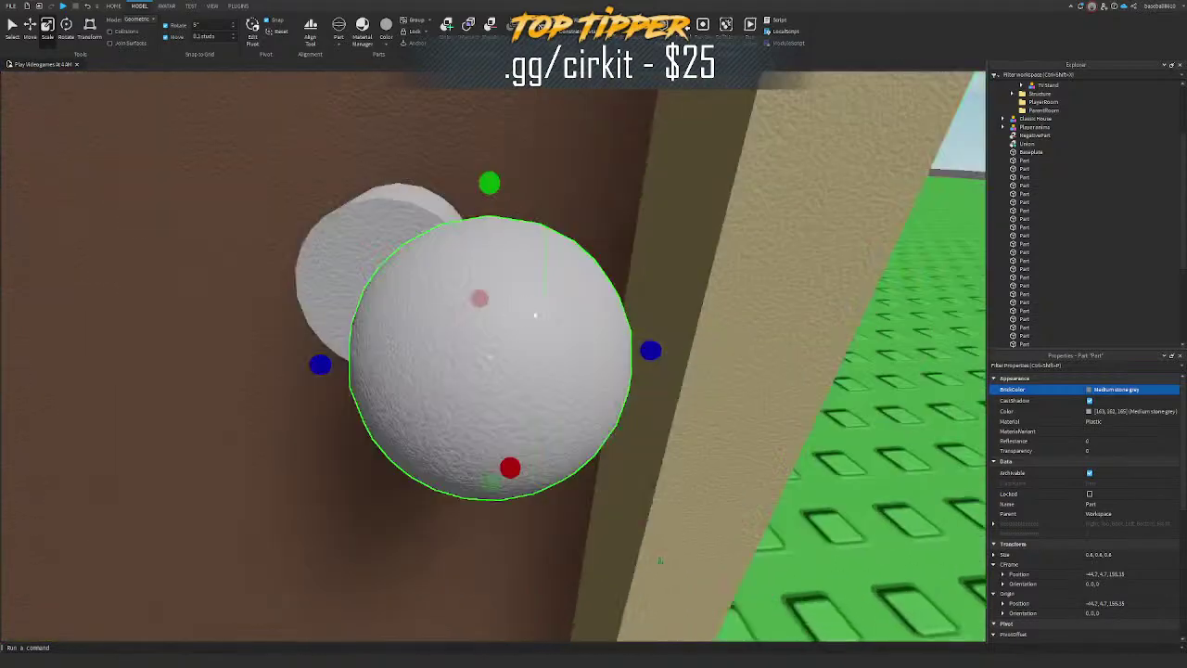
Step: Align the sphere with the cylinder by giving it the cylinder's position of -44.2, 4.75, 155.9
drag(529, 313, 388, 223)
right_drag(387, 223, 390, 278)
scroll(390, 278, down, 4)
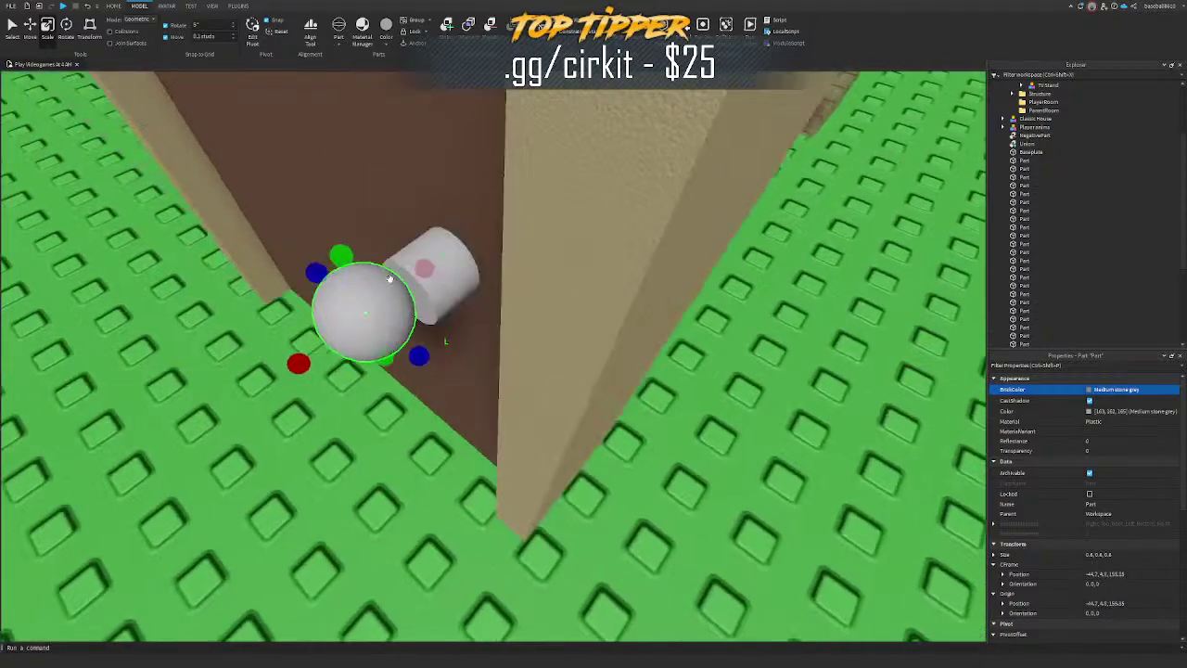
click(430, 271)
click(1133, 574)
click(347, 301)
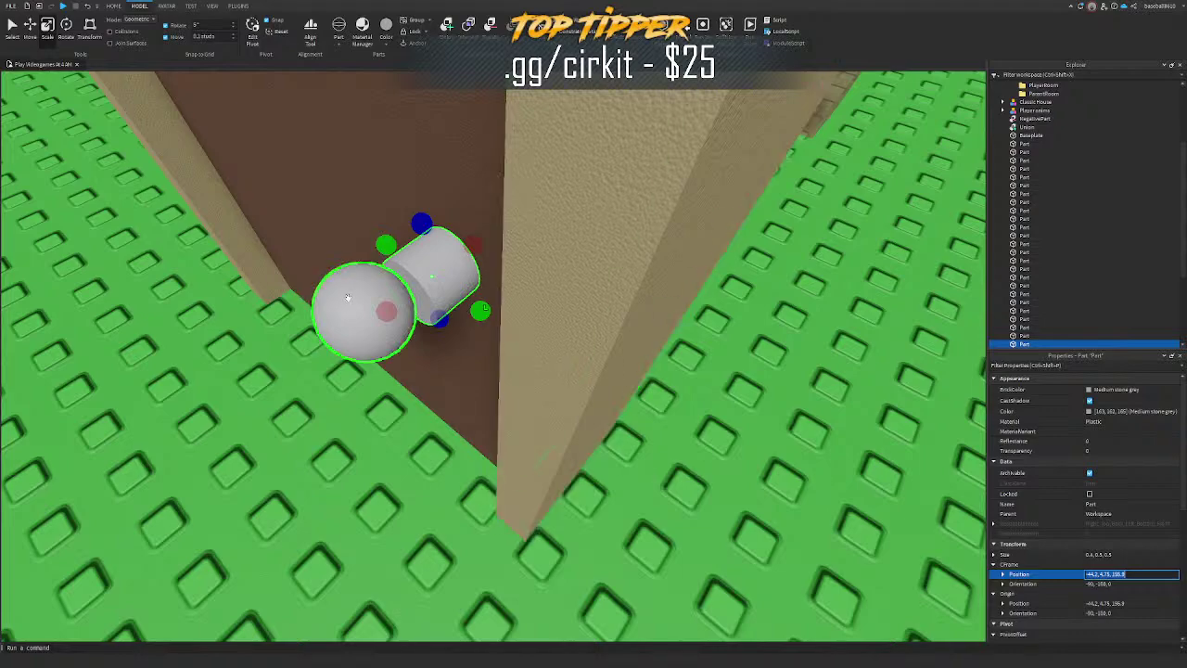
text(-44.2, 4.75, 155.9)
key(Return)
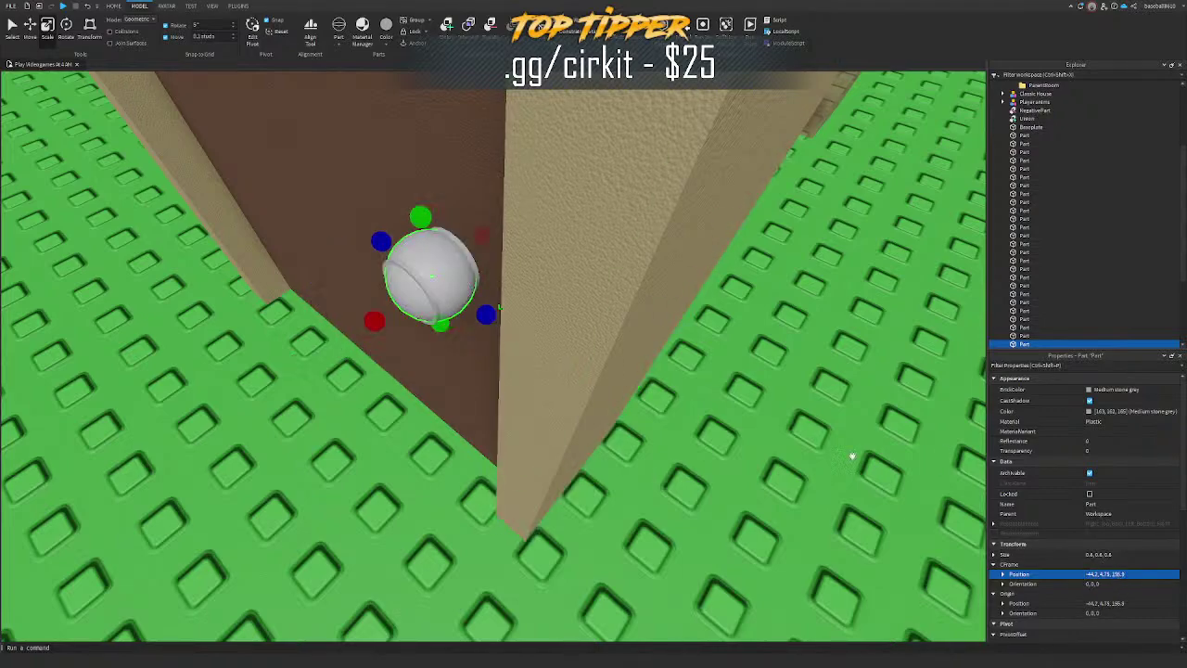
Step: Move the sphere outward so it sits on the outer end of the cylindrical knob stem
right_drag(852, 455, 854, 453)
key(f)
key(ctrl+2)
drag(615, 397, 715, 431)
scroll(714, 430, down, 4)
right_drag(714, 430, 713, 429)
Step: Set the BrickColor of the knob's sphere and cylinder to Bright yellow
ctrl+click(425, 311)
click(1065, 389)
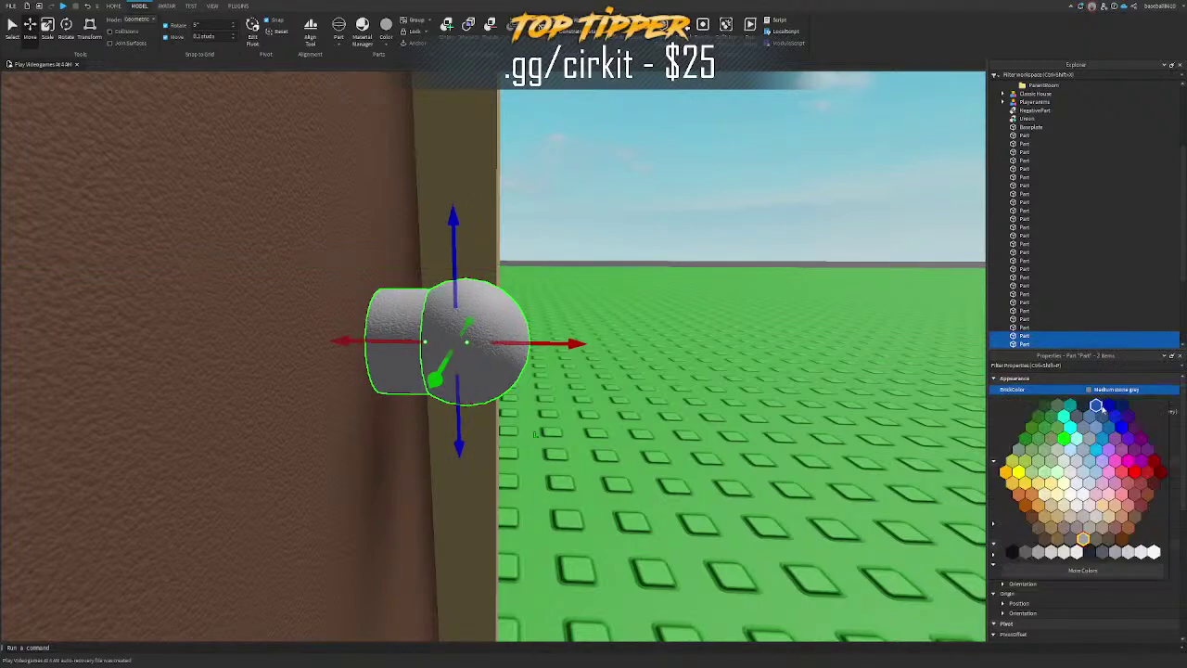
click(1025, 485)
Step: Duplicate the two knob pieces, rotate the copy 180 degrees and place it on the opposite face of the door
right_drag(584, 320, 548, 360)
scroll(583, 321, down, 2)
key(ctrl+r)
drag(532, 349, 525, 347)
scroll(546, 313, down, 4)
right_drag(546, 312, 525, 299)
Step: Union the brown door panel with the sphere and cylinder knob pieces on both sides
click(663, 222)
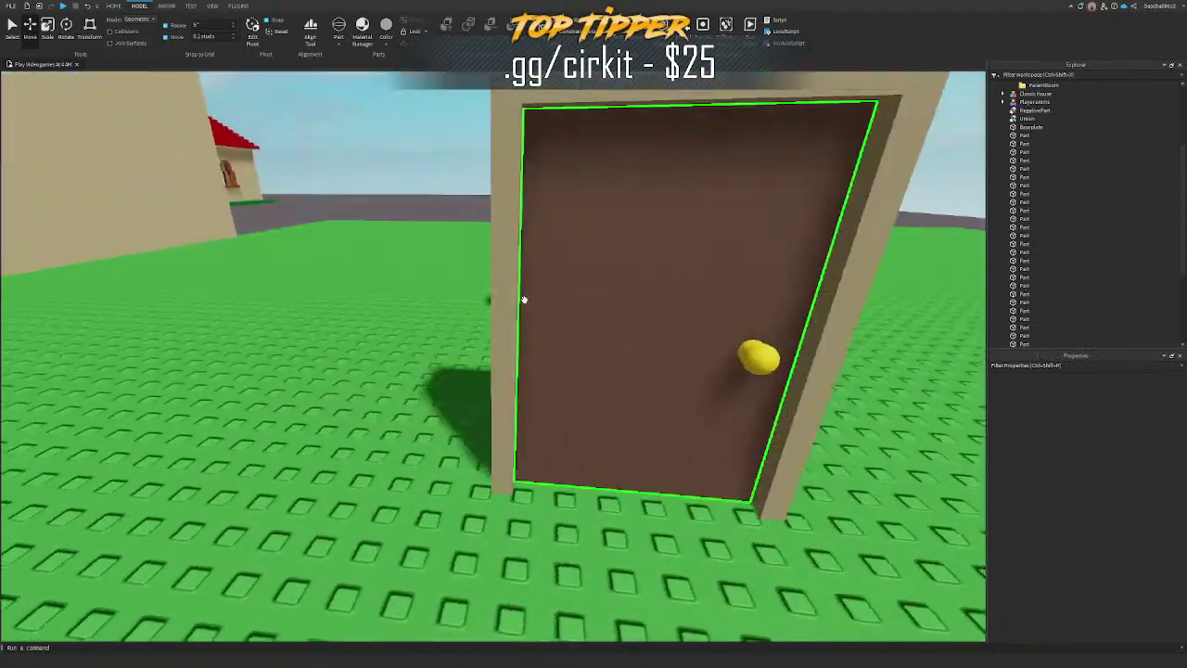
click(636, 313)
right_drag(636, 313, 586, 301)
scroll(631, 321, down, 3)
scroll(632, 320, up, 4)
key(ctrl+1)
click(588, 301)
scroll(586, 300, up, 3)
ctrl+click(604, 420)
right_drag(603, 421, 583, 405)
ctrl+click(541, 408)
ctrl+click(585, 405)
ctrl+click(514, 309)
right_drag(514, 310, 514, 309)
scroll(514, 309, down, 3)
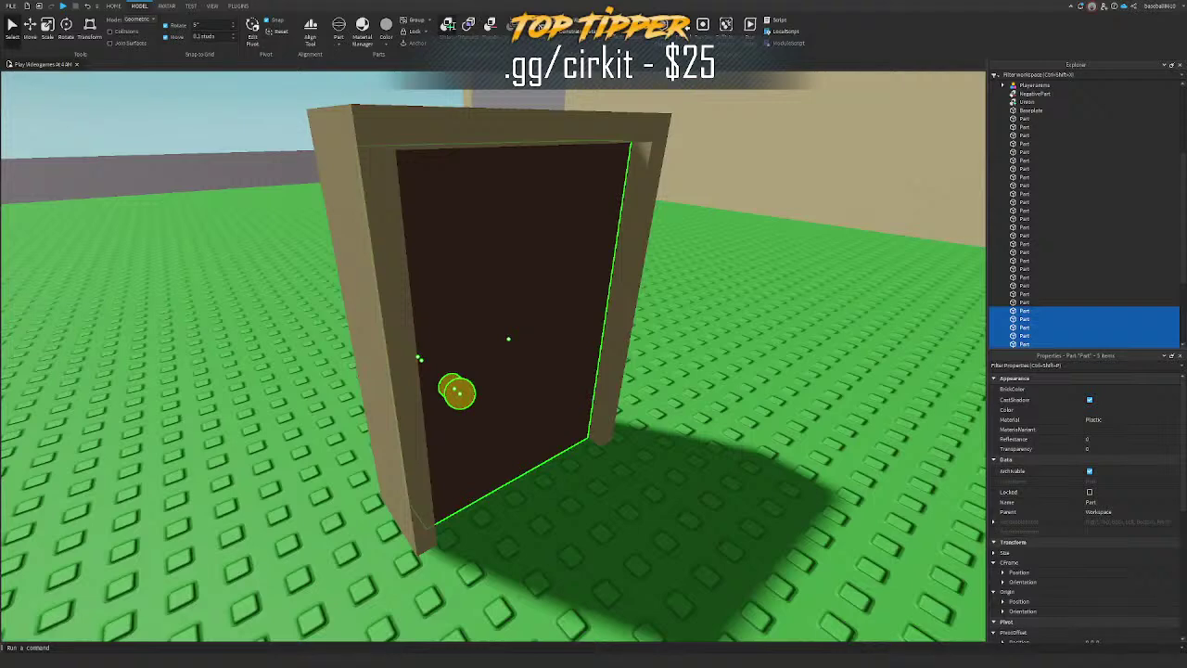
click(448, 26)
click(418, 117)
ctrl+click(375, 139)
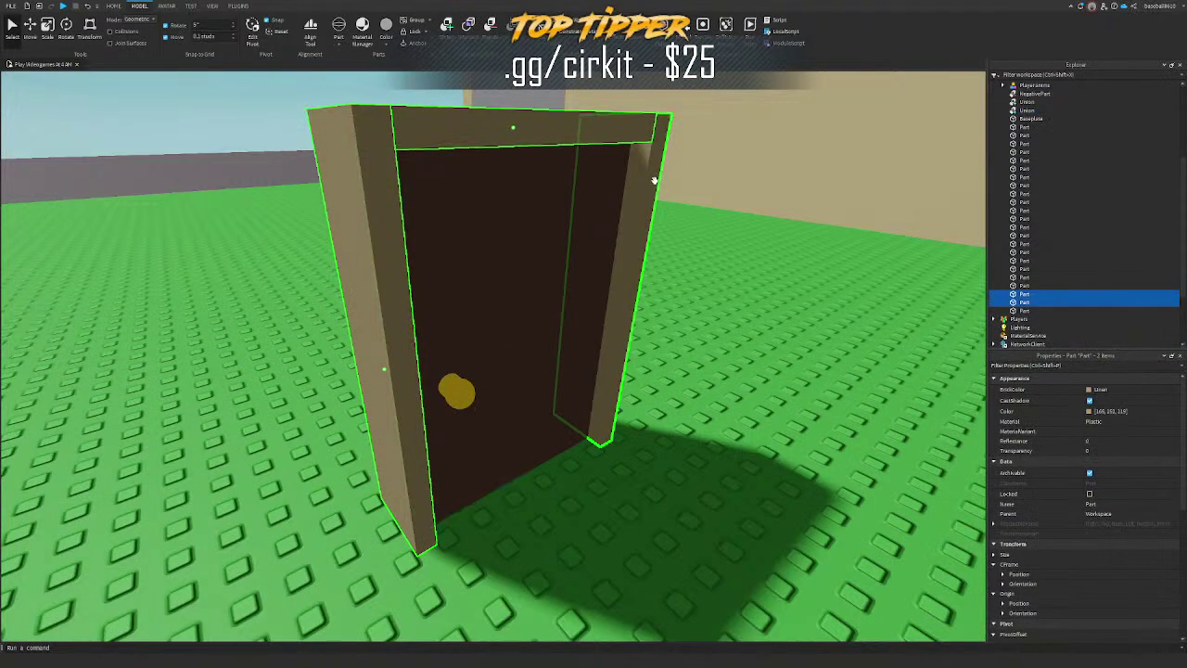
ctrl+click(654, 180)
click(474, 185)
scroll(463, 139, down, 3)
click(390, 121)
key(d)
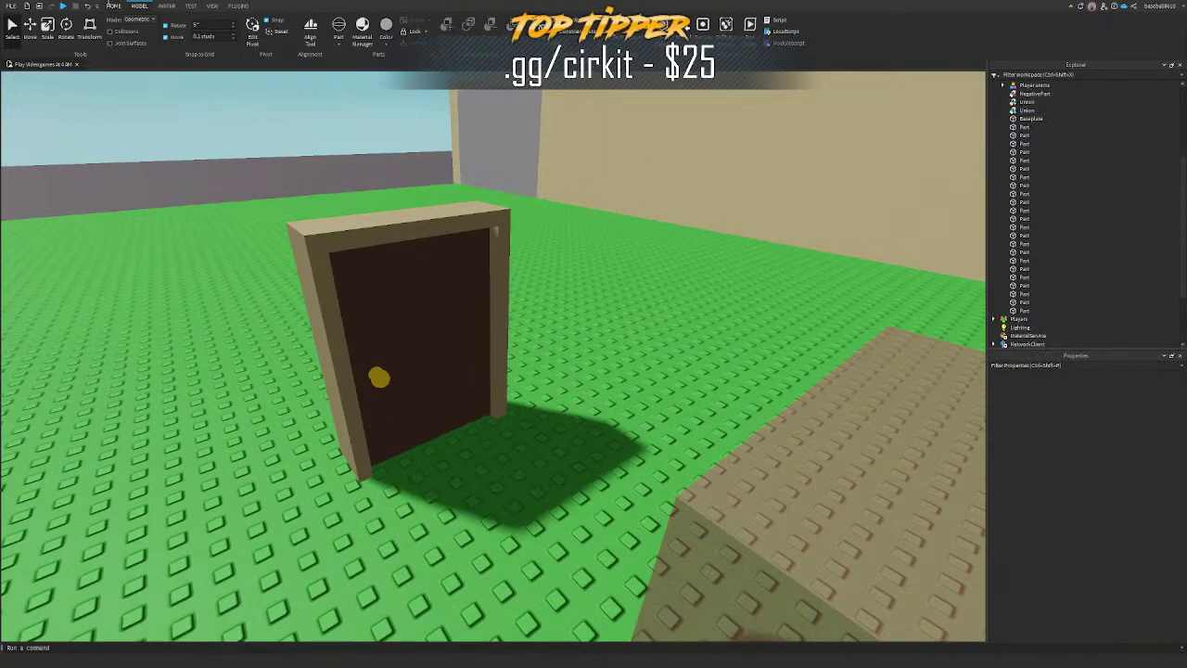
Step: Playtest the place, walk the character around the new door to check its scale, and stop the test
click(112, 6)
click(438, 23)
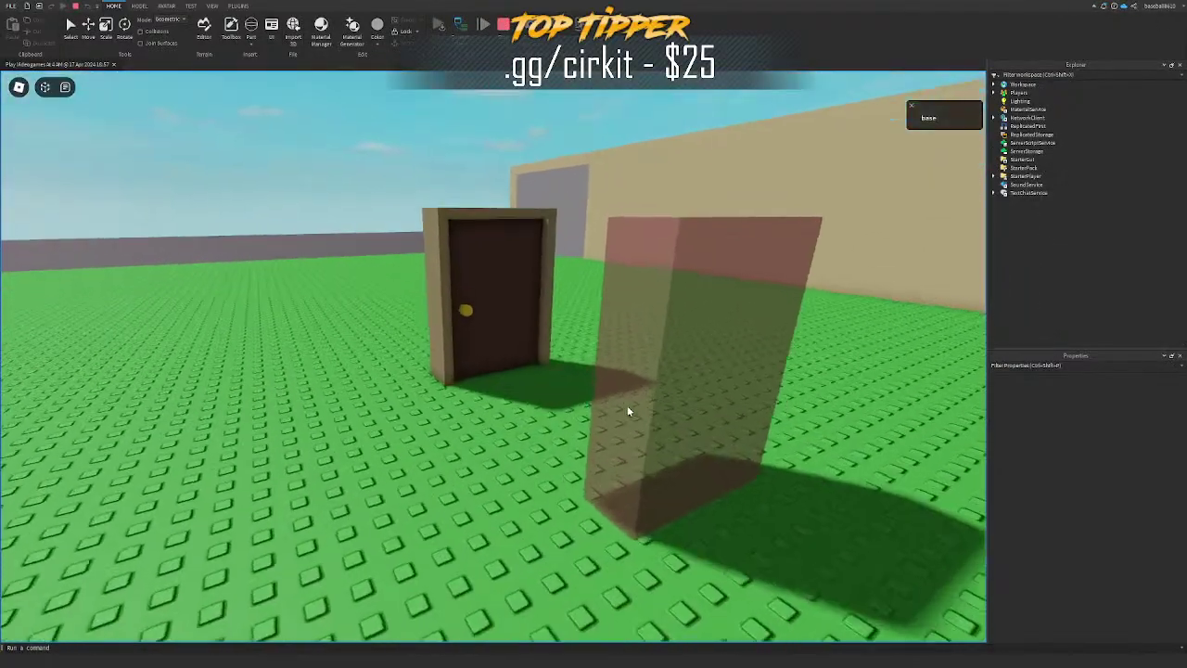
key(w)
right_drag(627, 408, 627, 408)
key(w)
key(d)
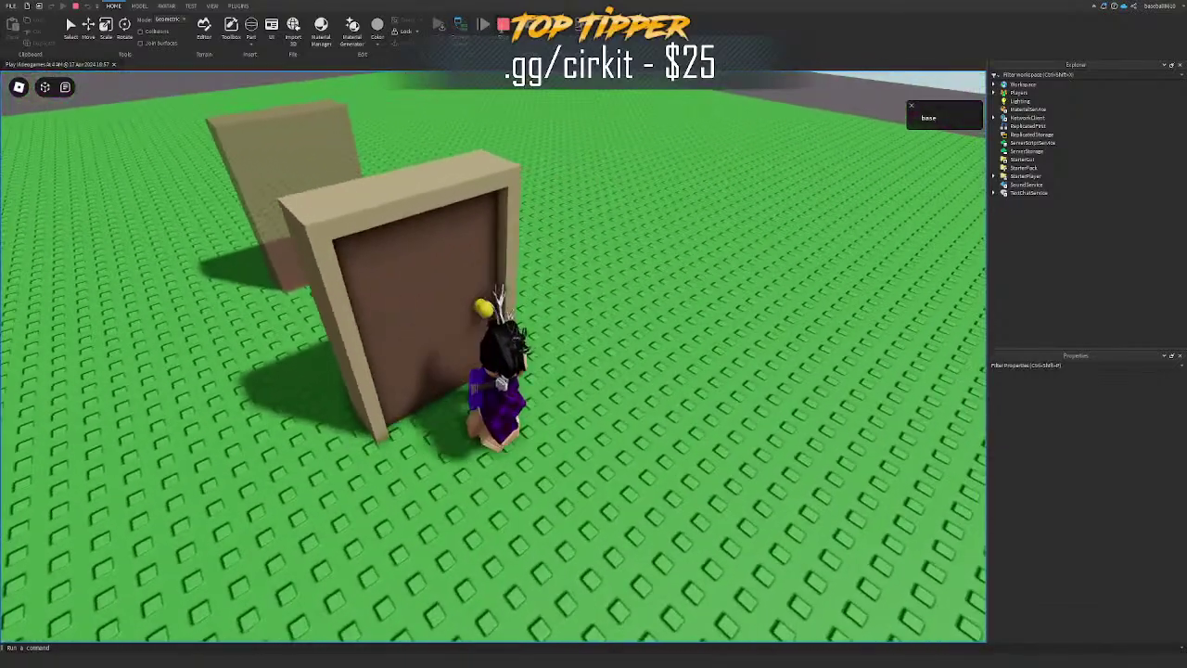
click(503, 24)
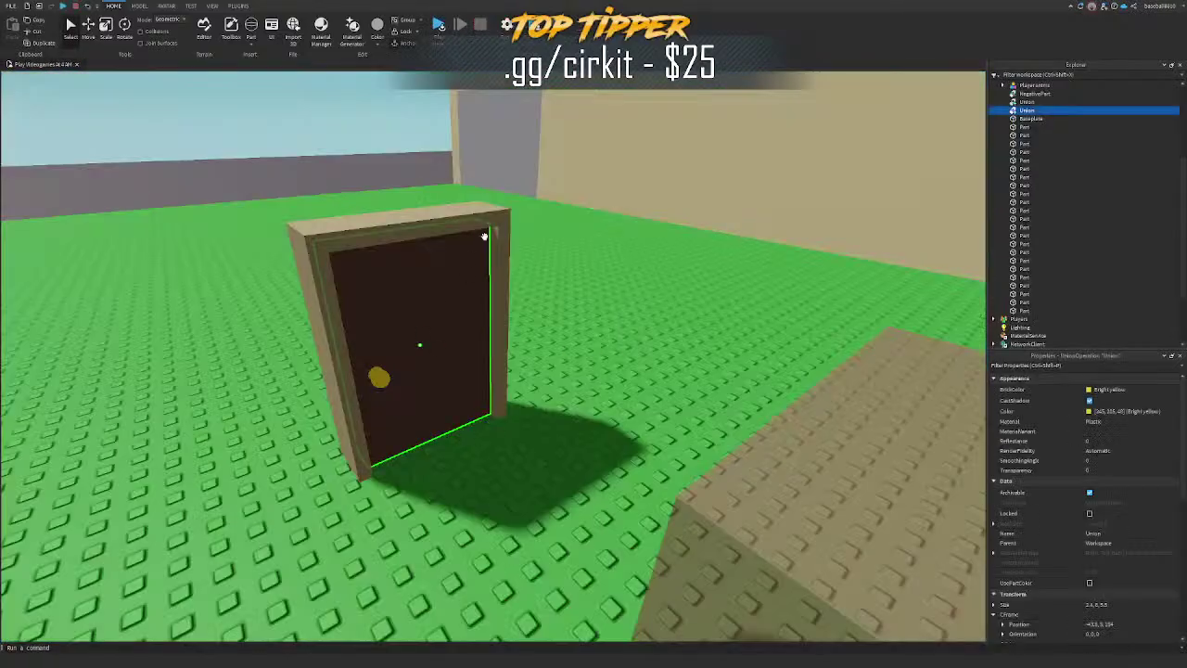
Step: Group the door union with the two frame posts and the top beam into a model named Door
click(484, 222)
key(w)
right_drag(485, 220, 485, 221)
click(521, 327)
ctrl+click(442, 322)
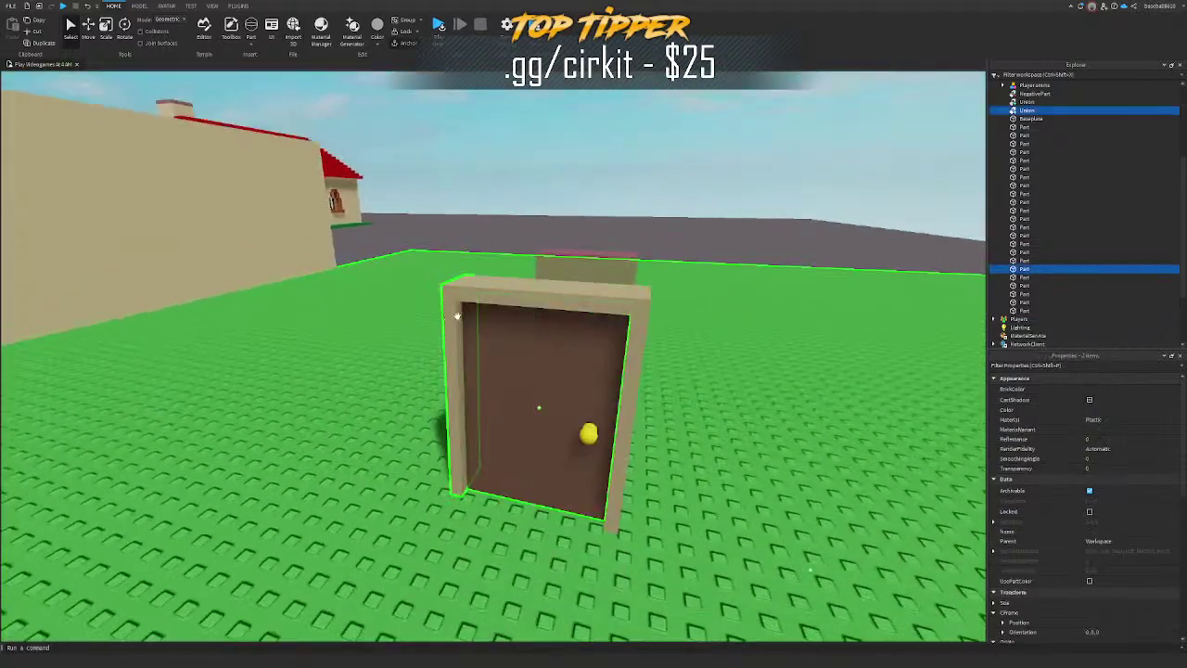
click(448, 318)
ctrl+click(486, 295)
ctrl+click(493, 319)
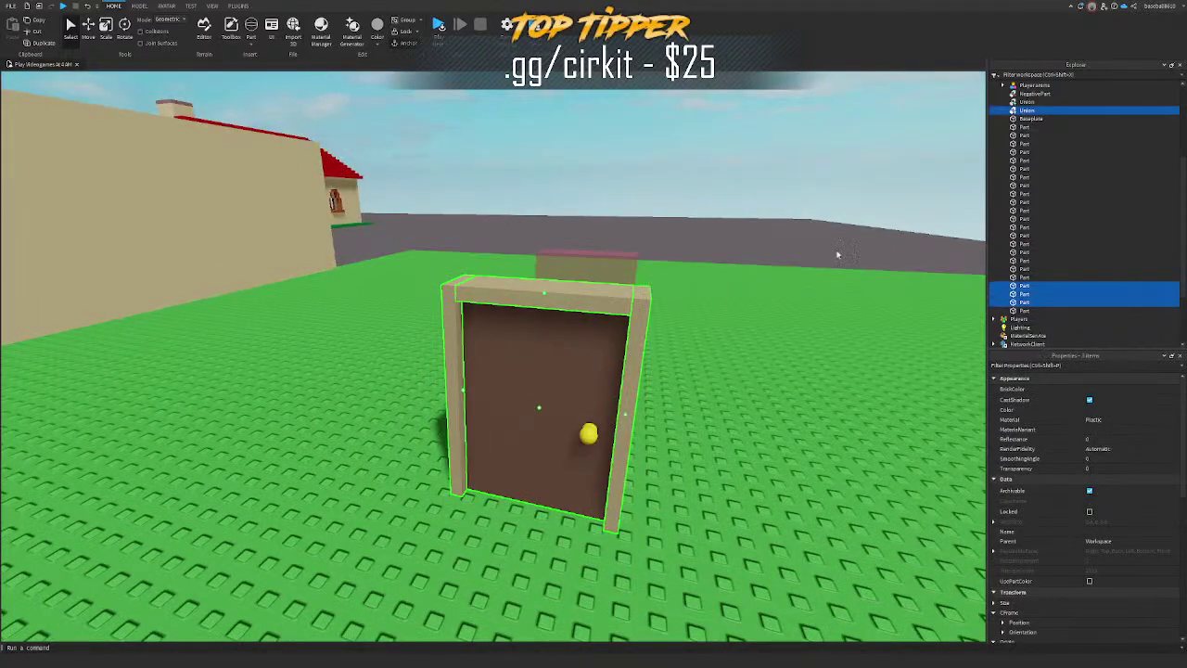
key(ctrl+g)
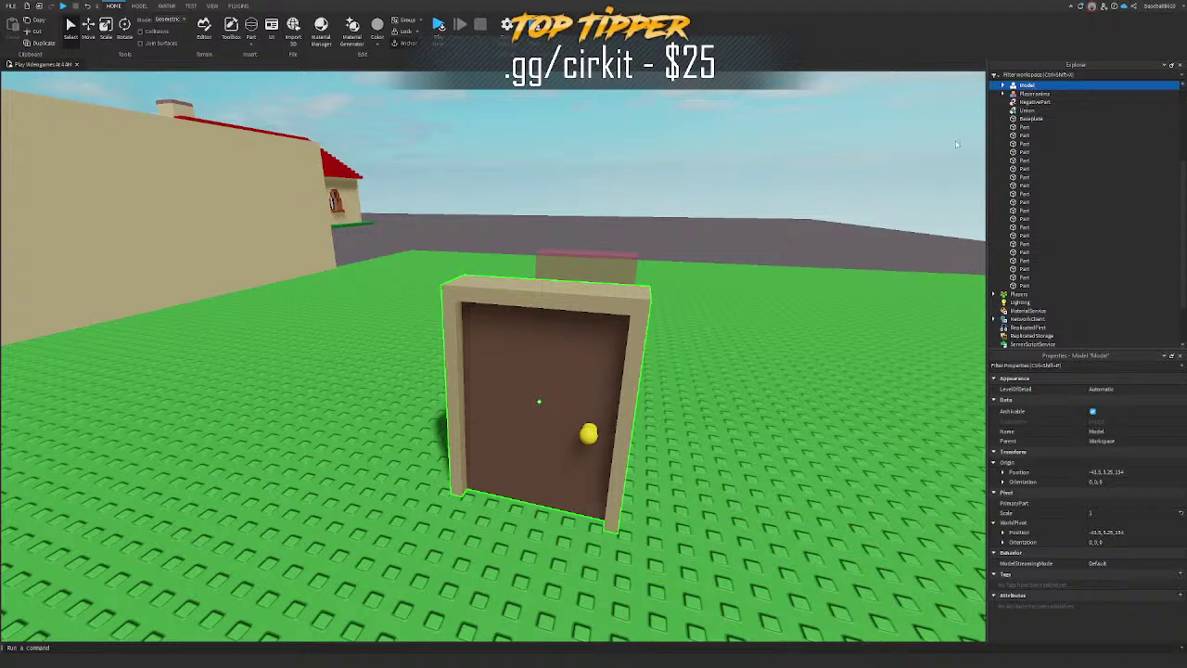
key(Down)
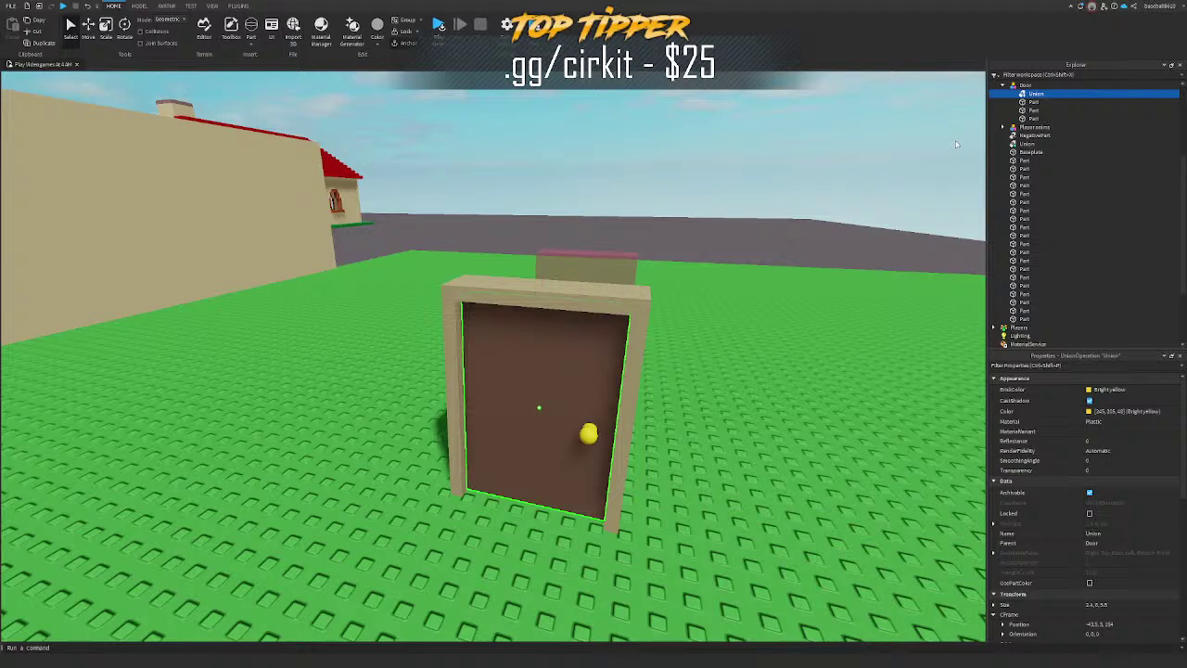
Step: Insert ZonePlus from the My Models inventory in the Toolbox
click(149, 5)
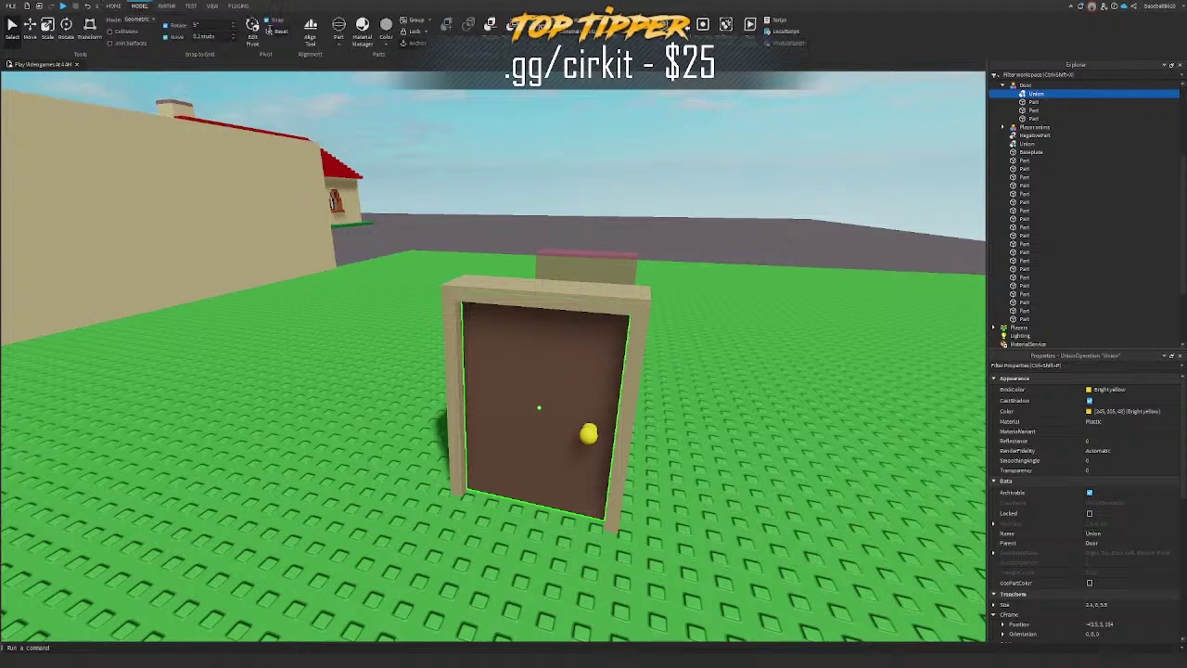
click(113, 5)
click(229, 28)
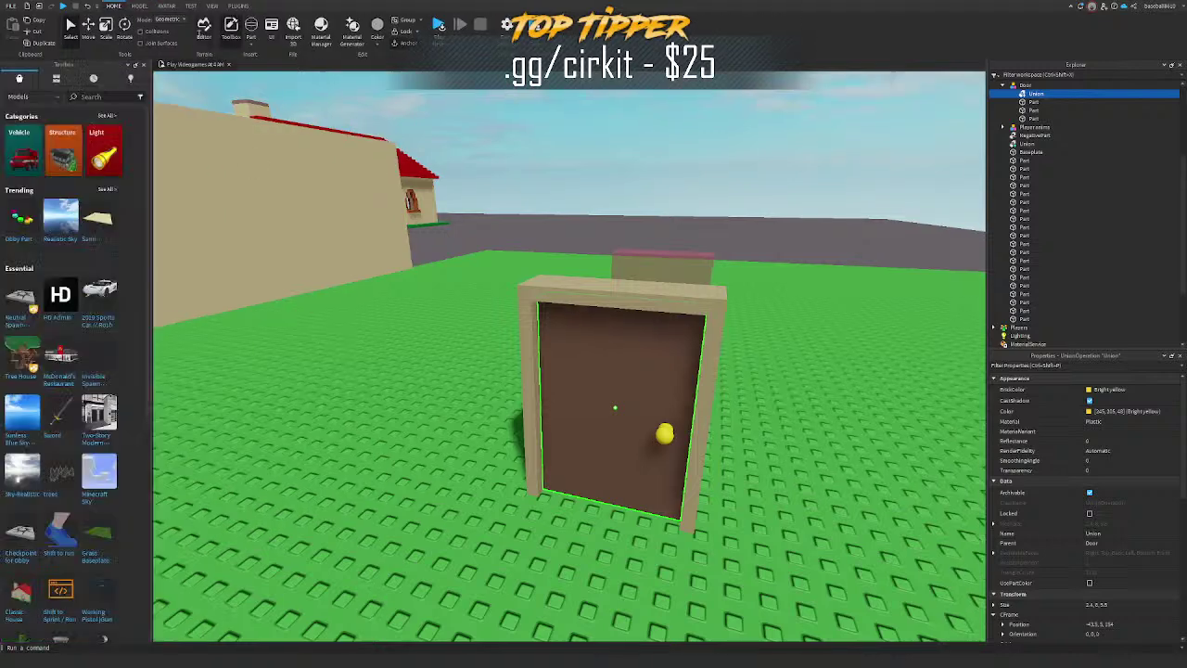
click(63, 80)
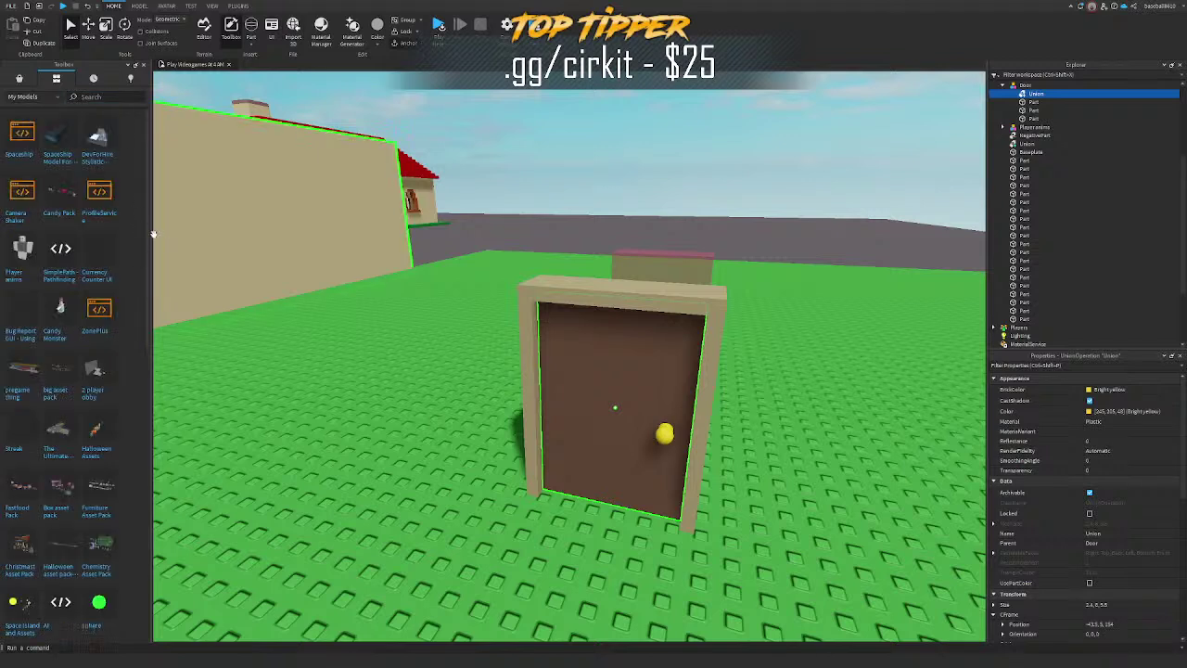
drag(151, 233, 166, 239)
click(142, 262)
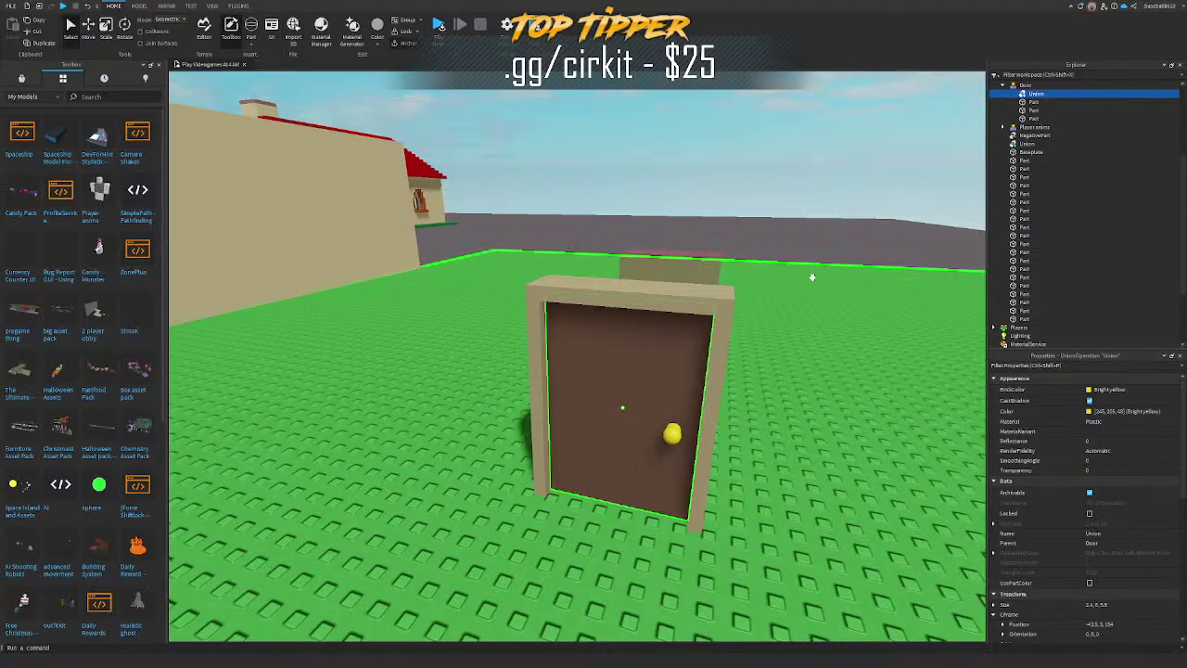
Step: Move the Zone module into ReplicatedStorage and close the Toolbox
scroll(1058, 122, up, 2)
scroll(1060, 155, down, 6)
drag(1028, 128, 1066, 280)
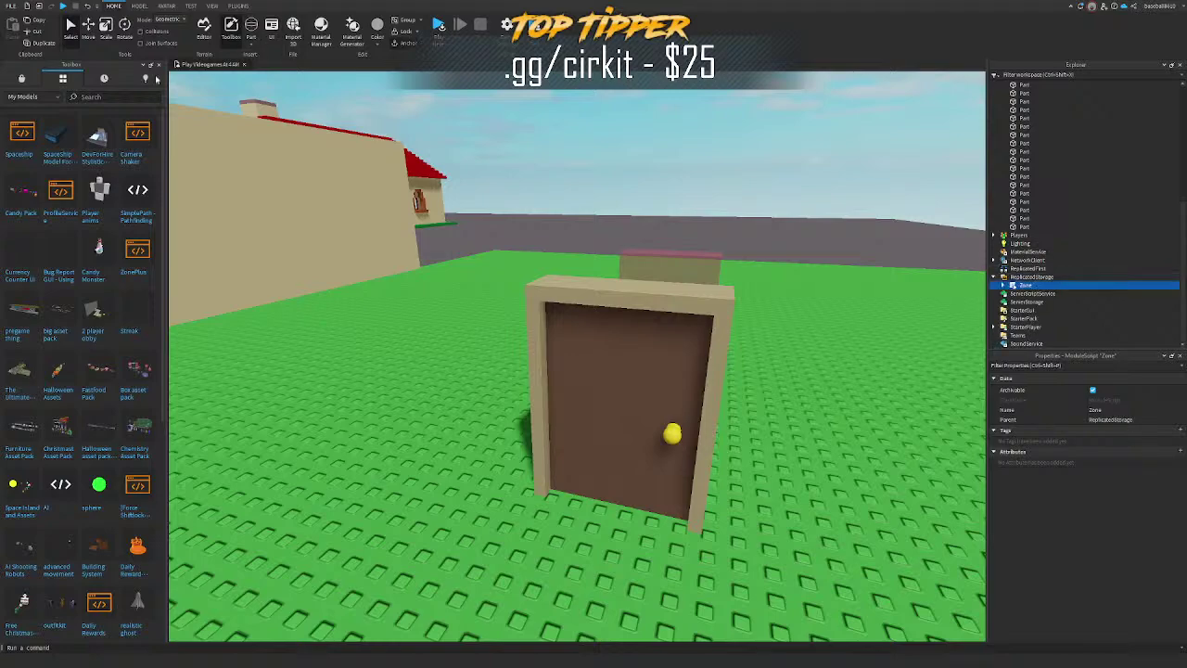
click(159, 65)
Step: Open the Zone module script, search it for "player" and read through its functions
scroll(562, 291, up, 3)
click(561, 292)
right_drag(562, 291, 569, 373)
scroll(1076, 245, down, 4)
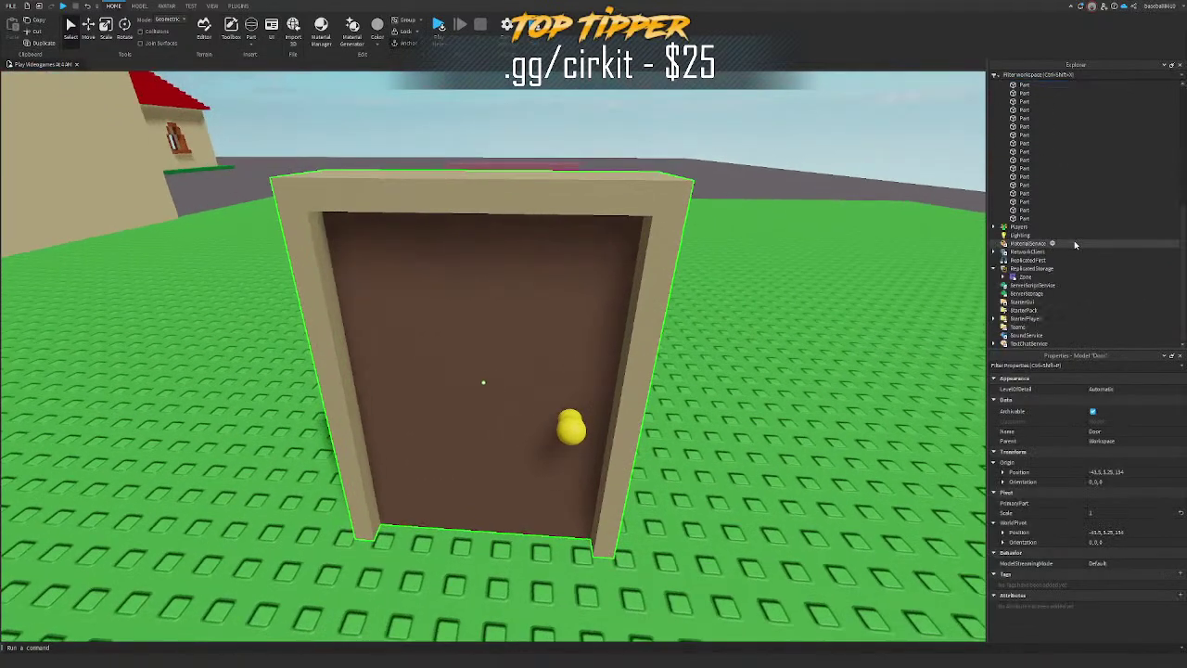
double_click(1029, 278)
scroll(392, 197, down, 4)
key(ctrl+f)
text(playt)
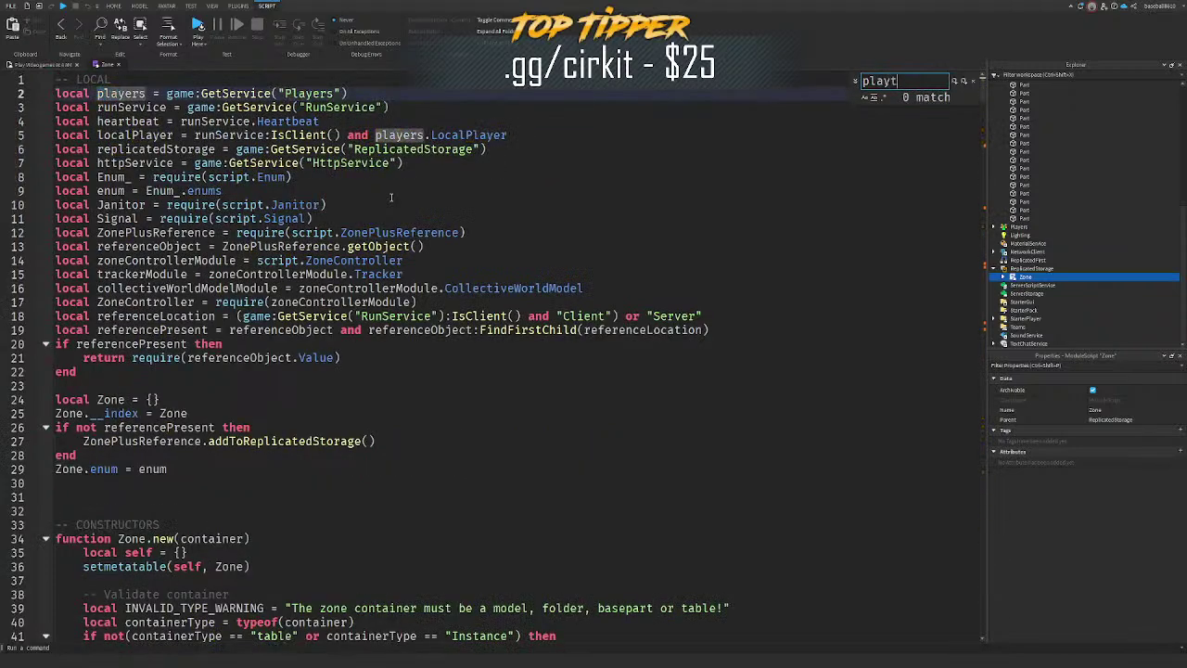
key(BackSpace)
text(er)
scroll(390, 196, down, 20)
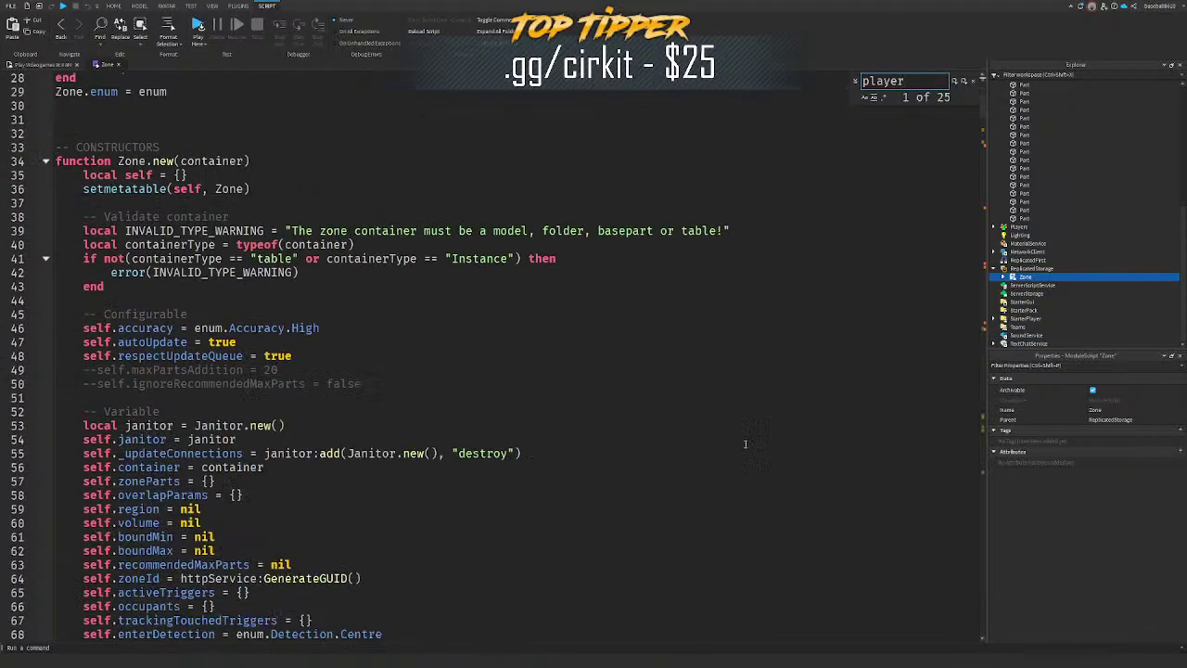
scroll(753, 425, down, 20)
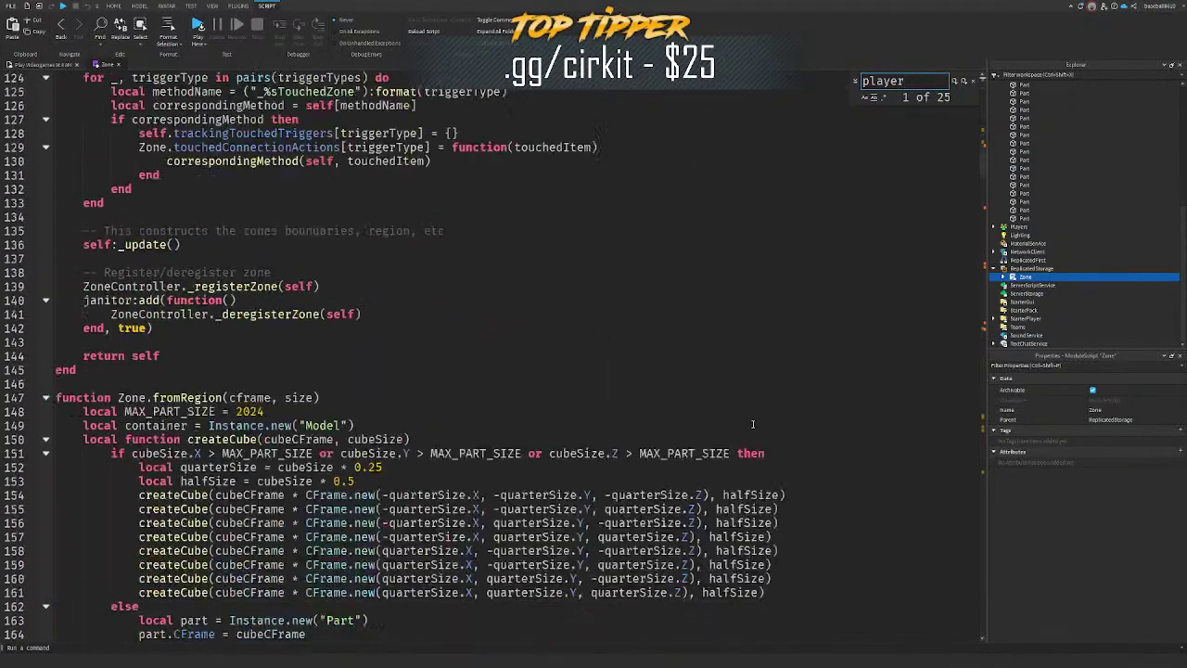
scroll(750, 421, down, 20)
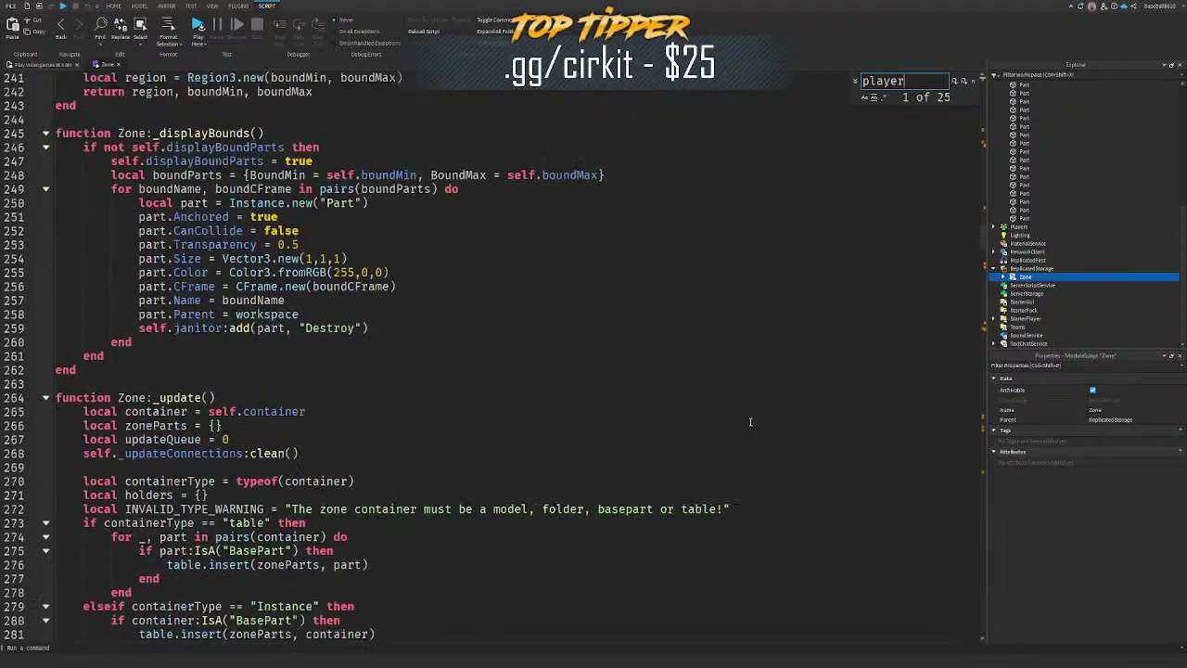
scroll(749, 420, down, 20)
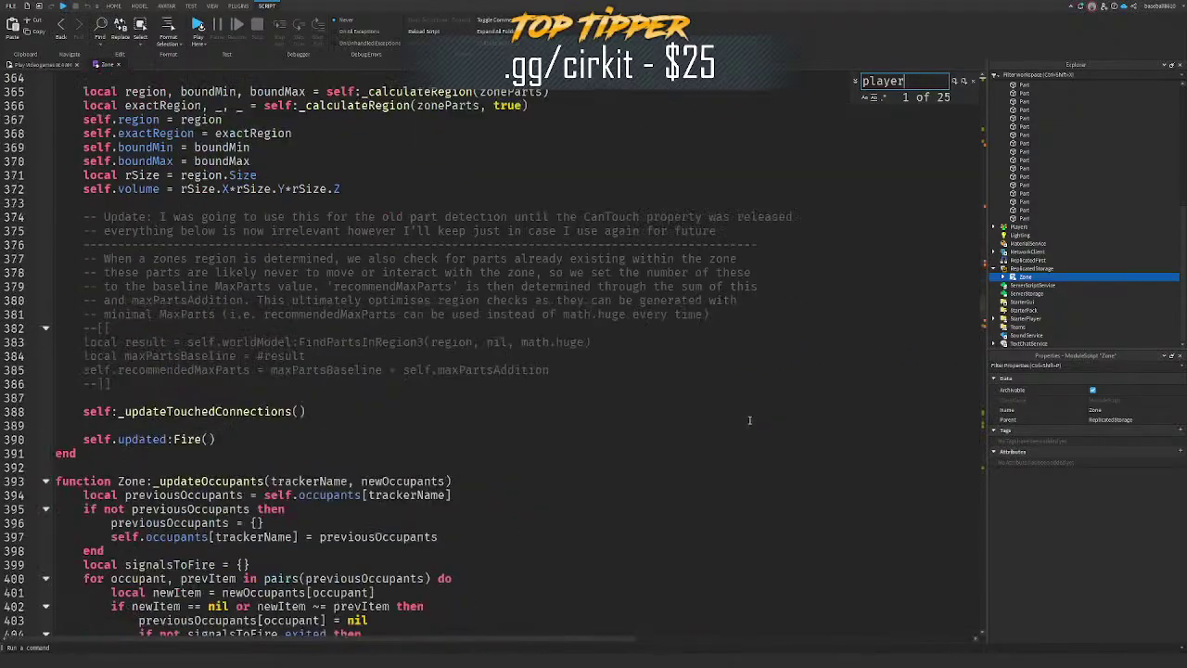
scroll(749, 419, down, 20)
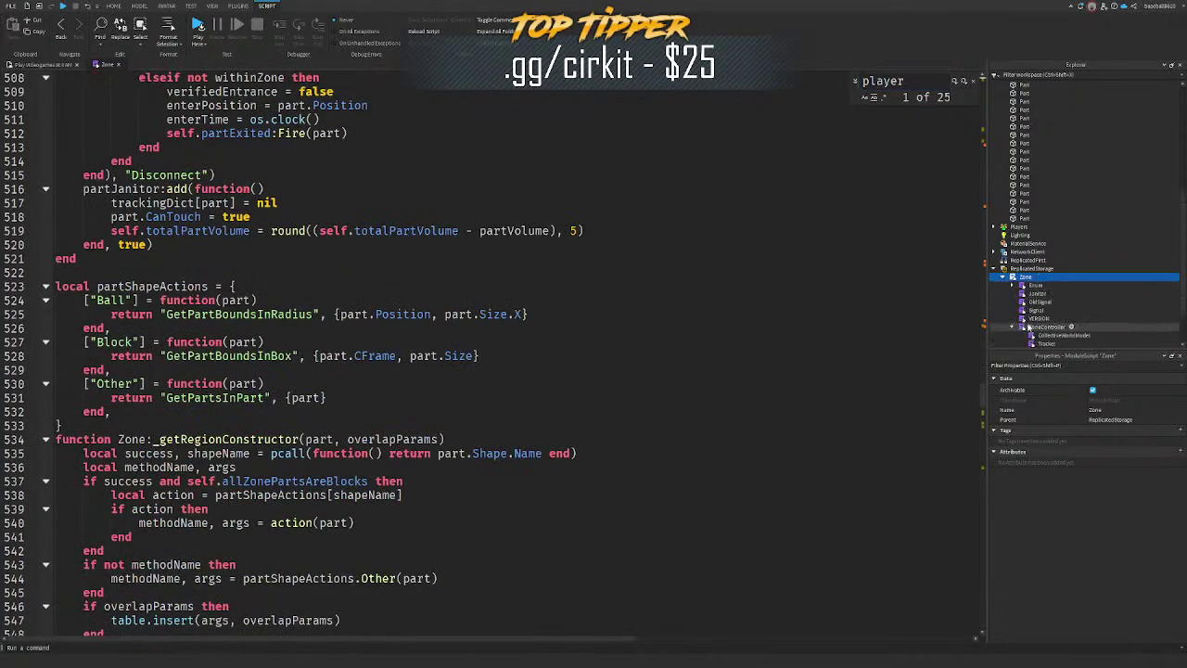
Step: Search the ZoneController script for "playerEntered" and close both open scripts
scroll(1029, 331, down, 3)
double_click(1036, 256)
click(827, 265)
key(ctrl+f)
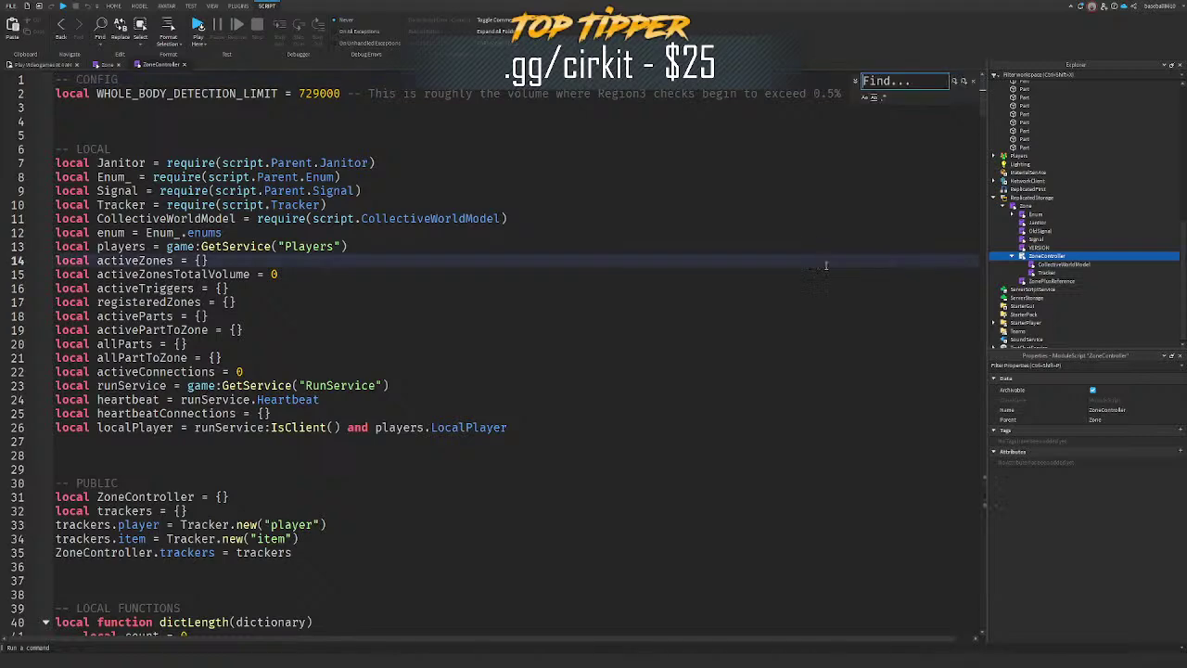
key(ctrl+f)
text(playerEntered)
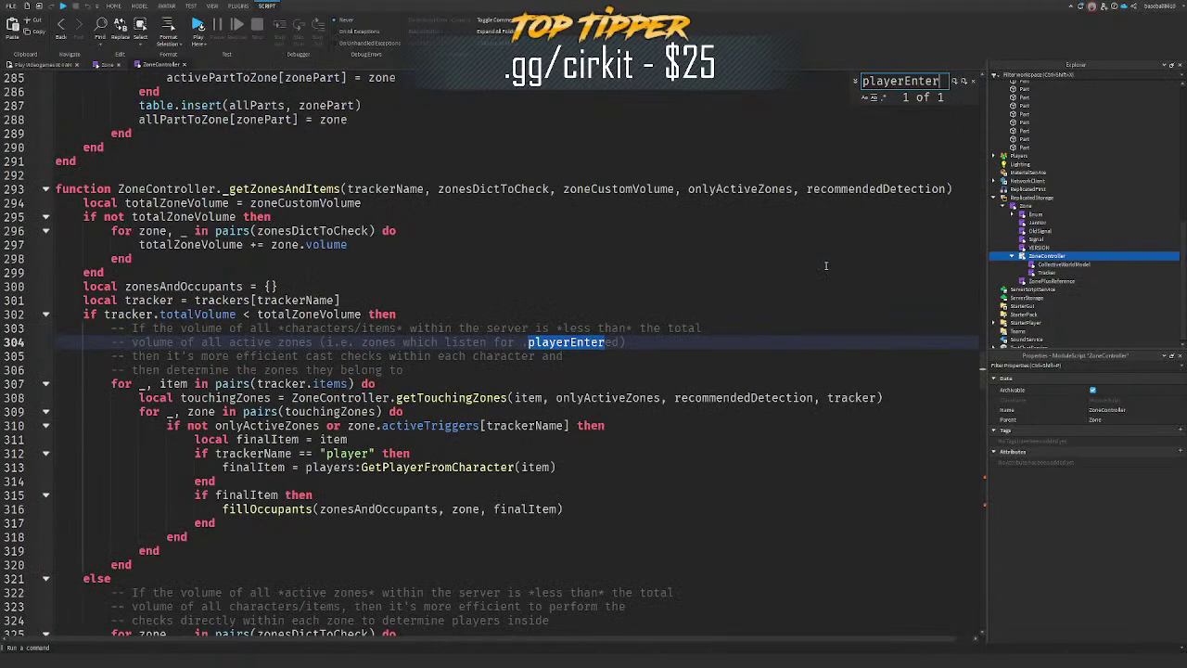
click(25, 64)
click(135, 65)
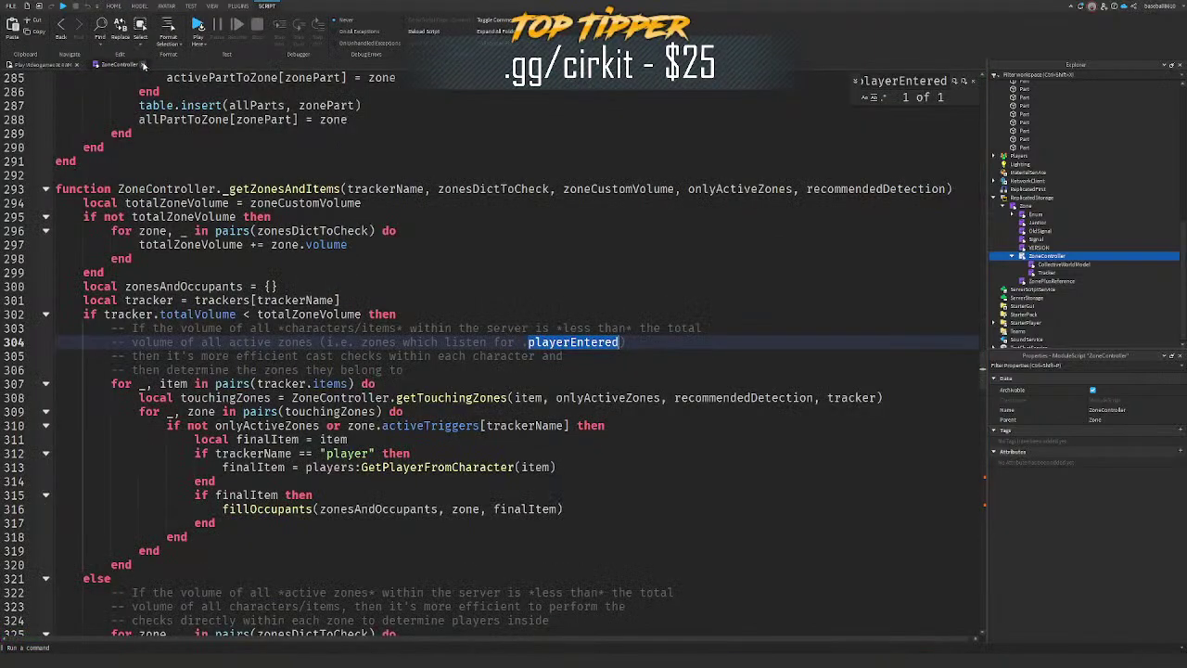
click(144, 65)
Step: Duplicate the door panel union inside the Door model and move the copy beside the frame
click(511, 262)
right_drag(742, 137, 513, 297)
alt+click(505, 284)
key(ctrl+2)
key(ctrl+d)
drag(429, 347, 260, 439)
right_drag(259, 439, 232, 443)
Step: Separate the duplicated door union back into its individual panel and knob parts
click(139, 5)
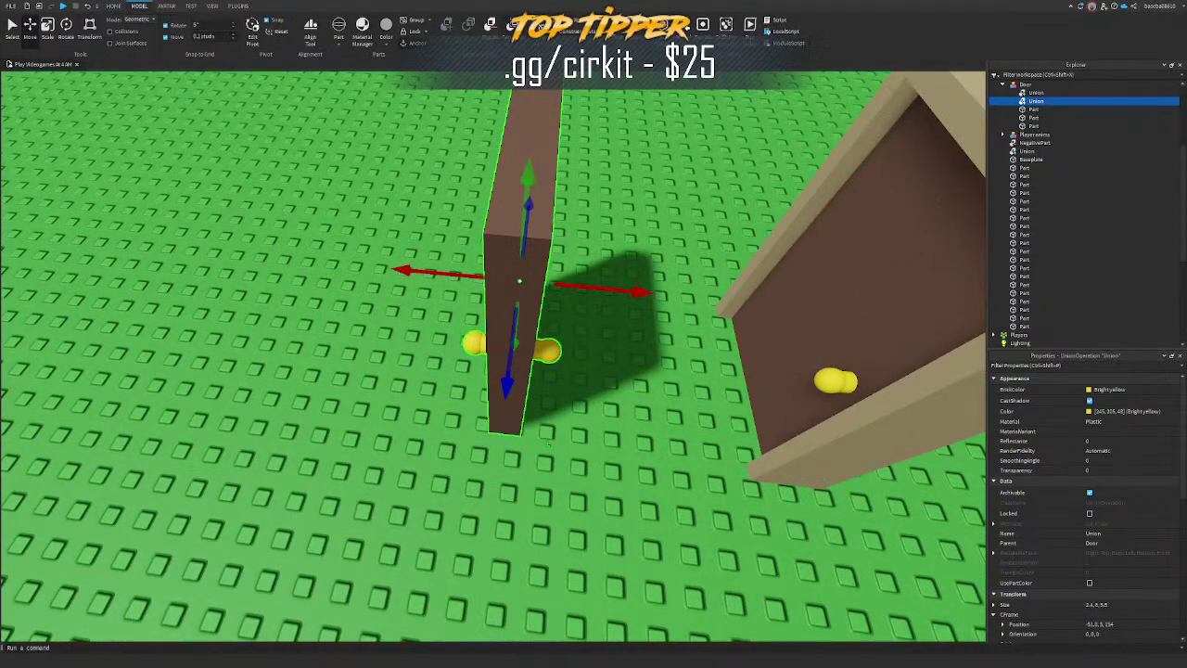
click(513, 25)
click(612, 191)
Step: Delete the yellow knob parts from the separated door copy, keeping only its brown panel
click(520, 161)
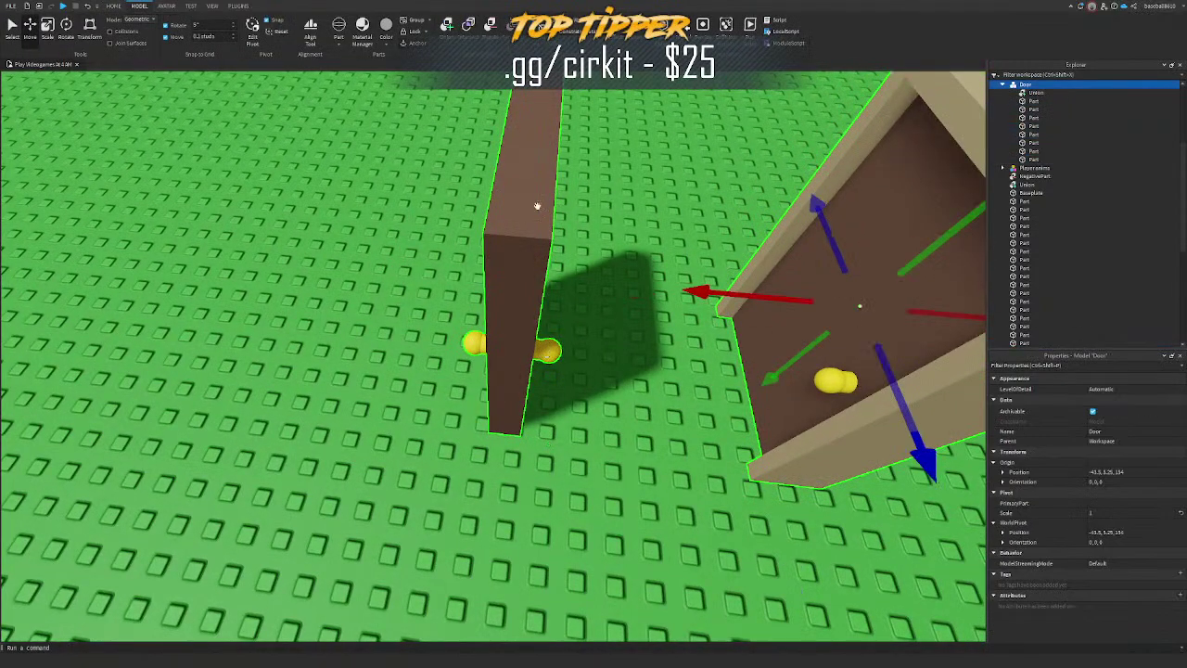
alt+click(531, 192)
alt+click(548, 352)
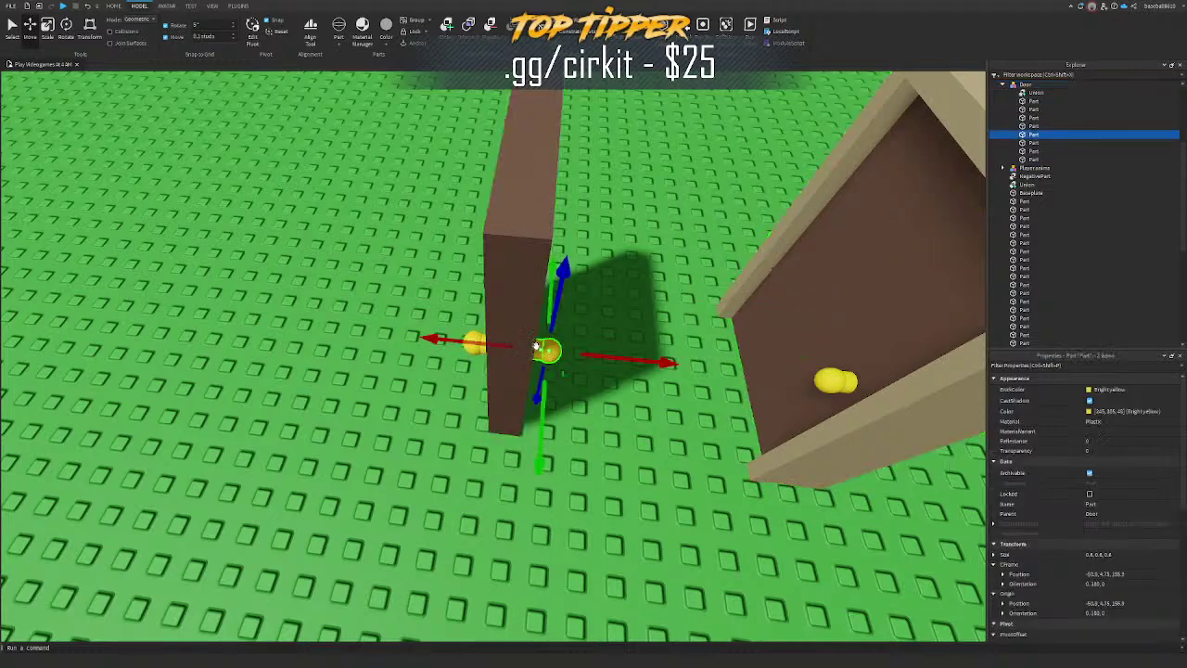
alt+shift+click(473, 339)
alt+shift+click(482, 343)
key(Delete)
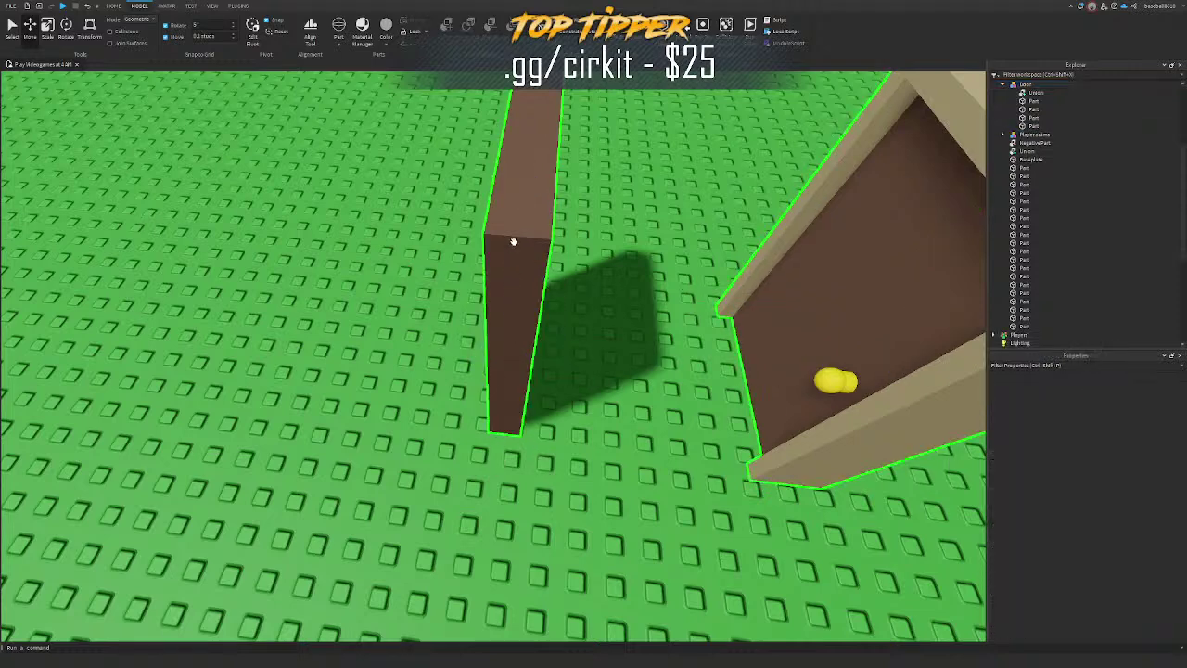
Step: Move the bare panel into the door frame and widen it so it extends in front of and behind the frame
right_drag(513, 241, 524, 241)
scroll(523, 241, down, 1)
drag(477, 278, 627, 285)
key(ctrl+3)
key(d)
key(ctrl+2)
right_drag(625, 286, 590, 321)
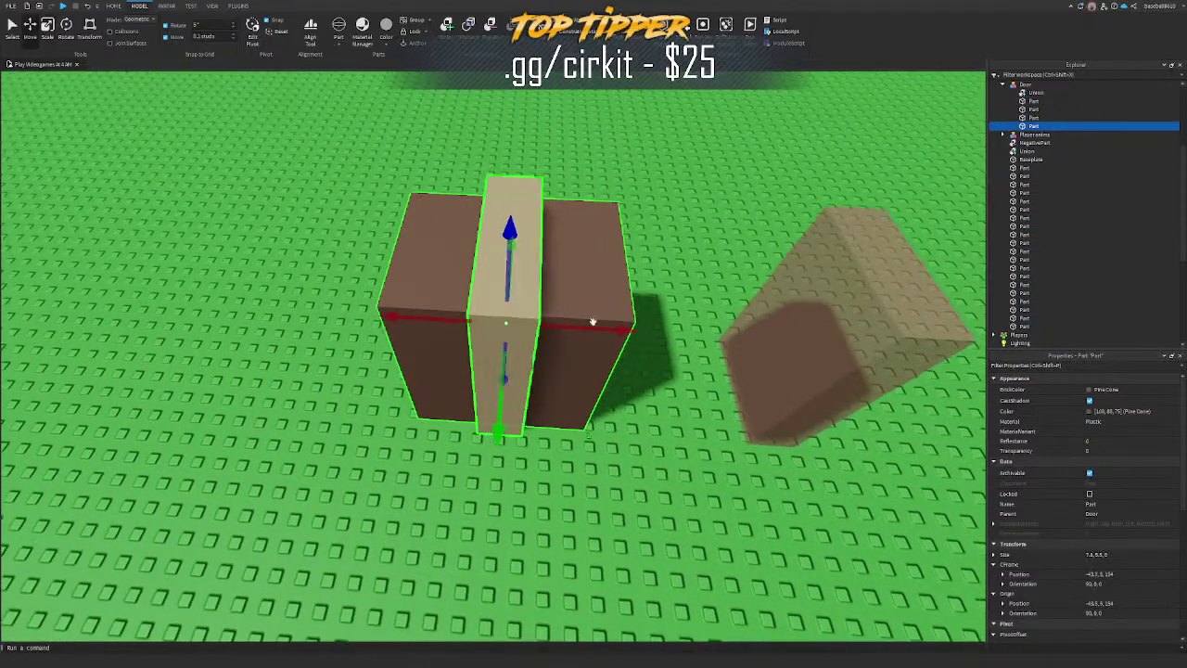
drag(591, 322, 578, 333)
scroll(584, 320, down, 3)
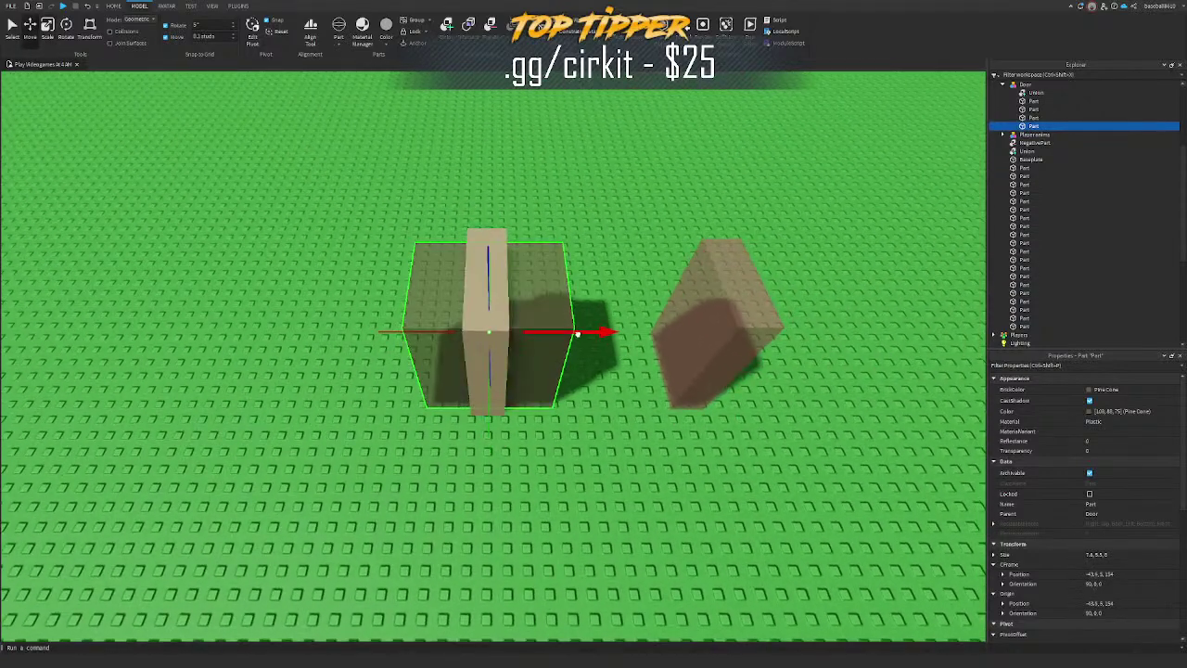
scroll(577, 333, up, 3)
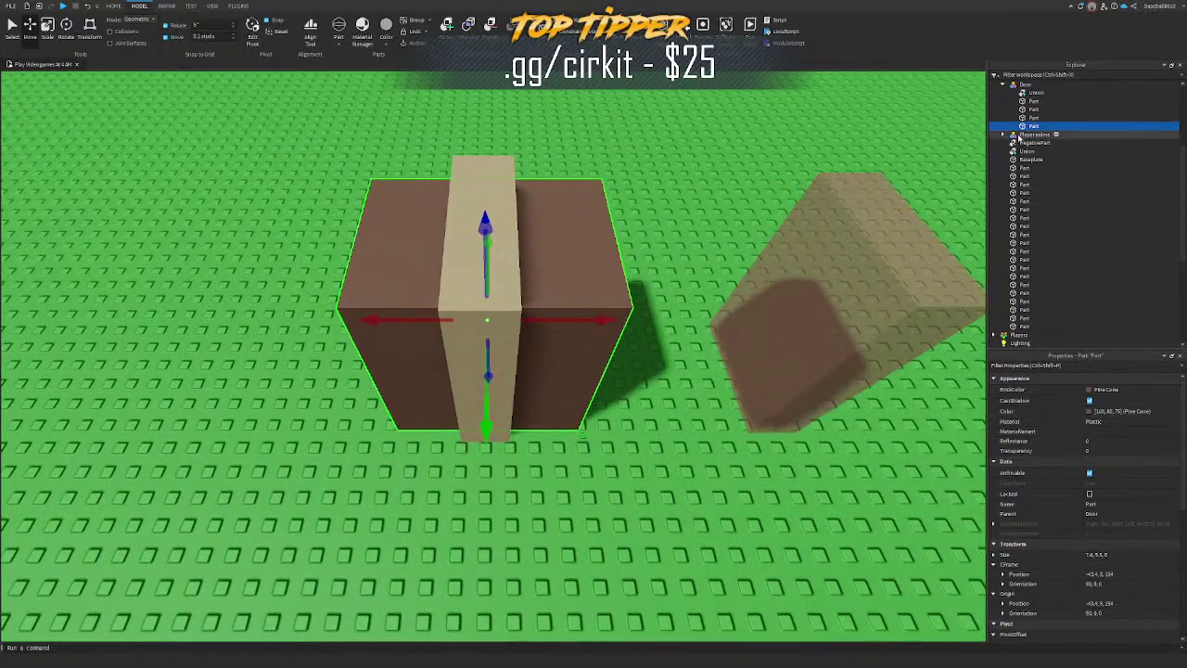
Step: Rename the widened panel Hitbox and set its Transparency to 1
text(Hitbox)
key(Return)
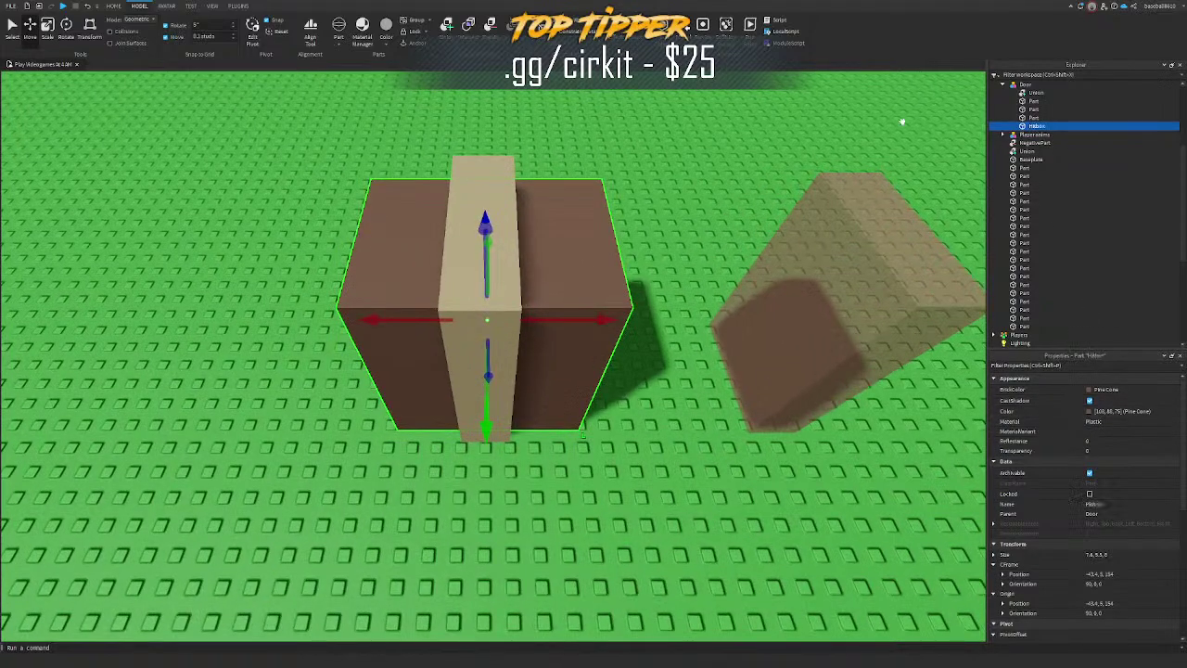
click(1131, 452)
text(1)
key(Return)
right_drag(607, 320, 689, 308)
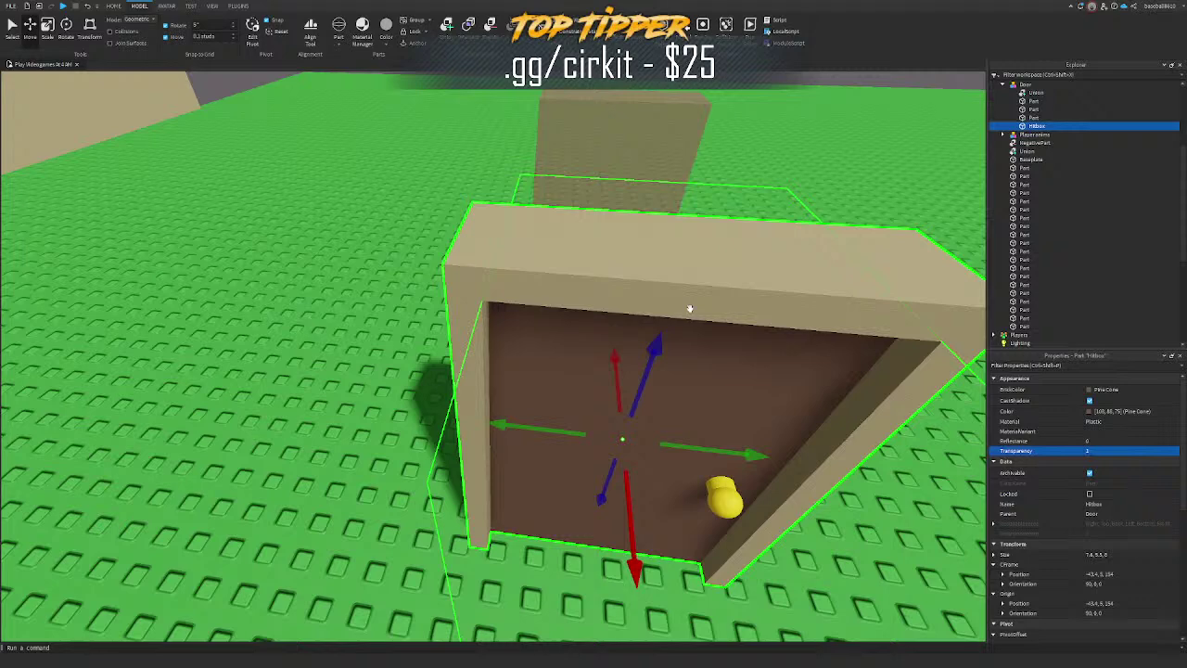
right_drag(689, 309, 689, 308)
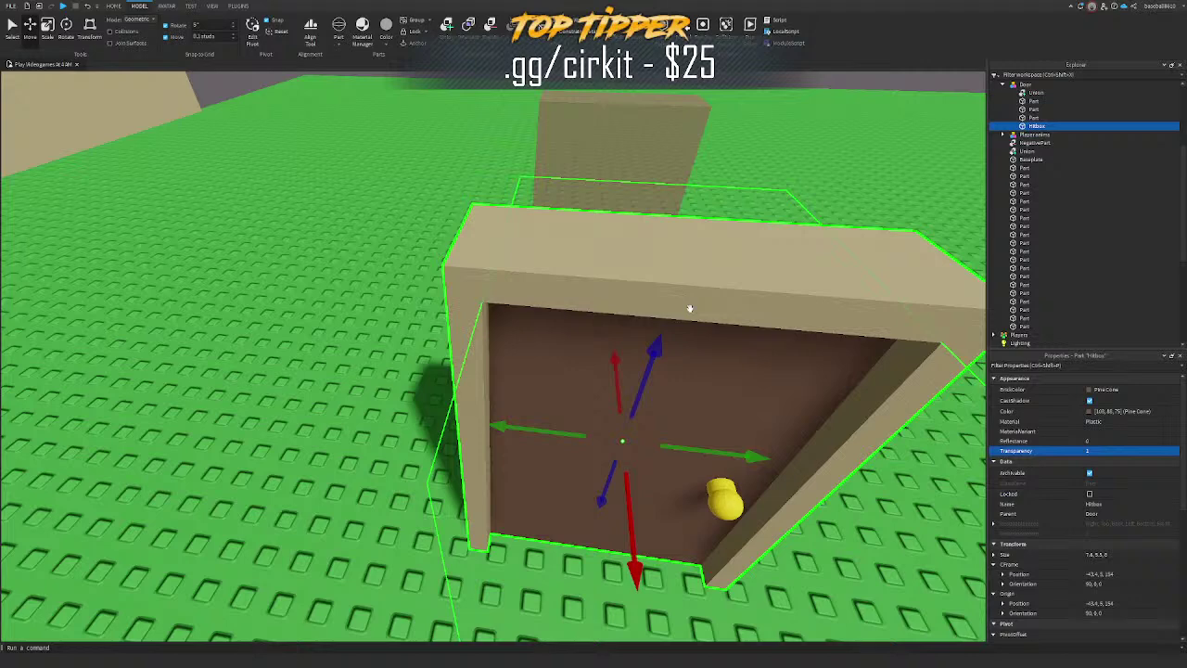
Step: Rename the door panel union inside the Door model as Door
click(1035, 93)
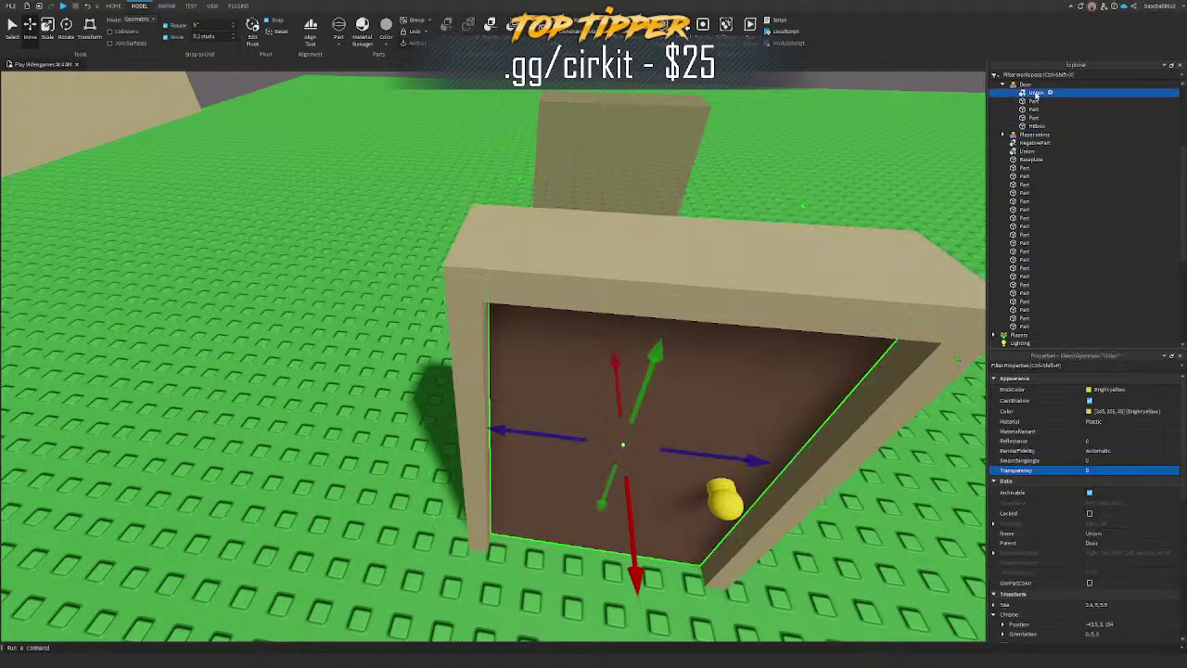
text(Door)
key(Return)
Step: Duplicate the Door union, rotate the copy outward and move it toward the frame's hinge side
right_drag(827, 243, 822, 278)
key(ctrl+4)
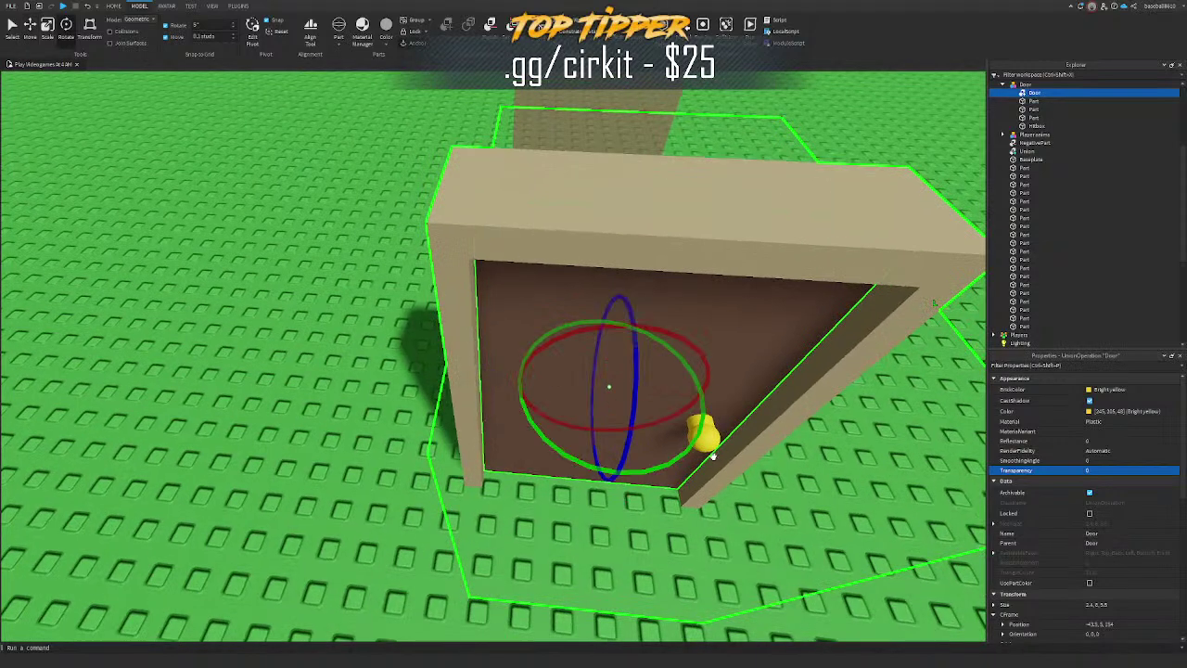
drag(711, 454, 527, 493)
key(ctrl+z)
click(1037, 93)
key(ctrl+2)
drag(541, 395, 430, 438)
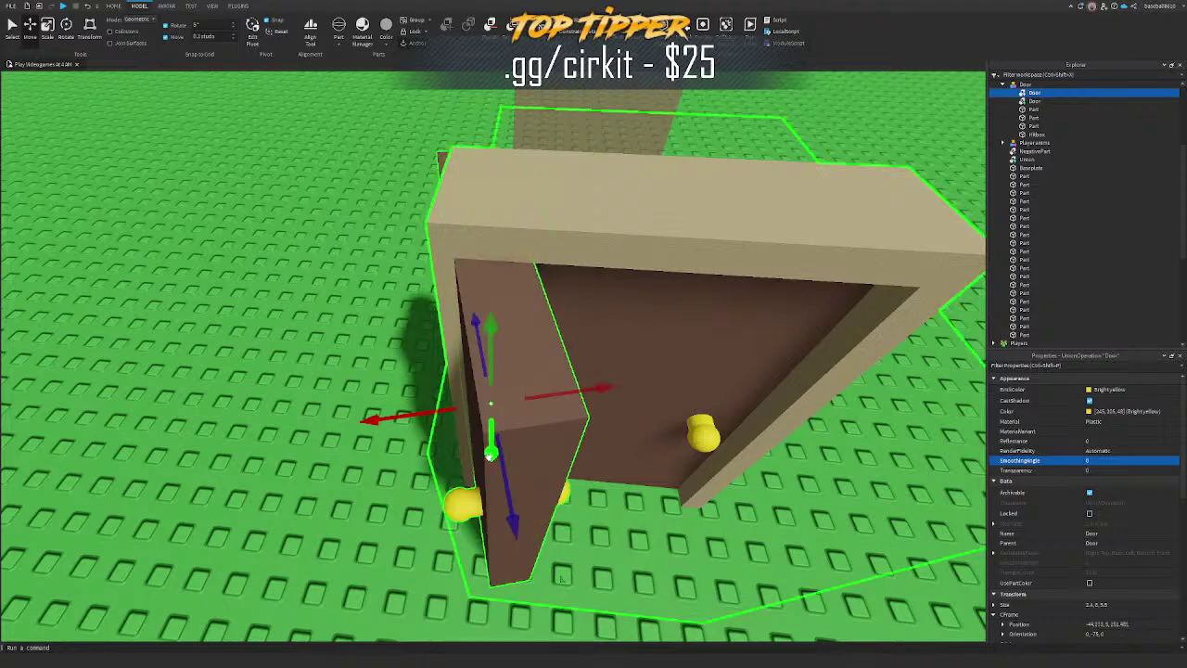
drag(505, 473, 532, 596)
right_drag(532, 595, 537, 525)
Step: Rotate the door copy further open and align its hinge edge with the frame's side post
key(ctrl+4)
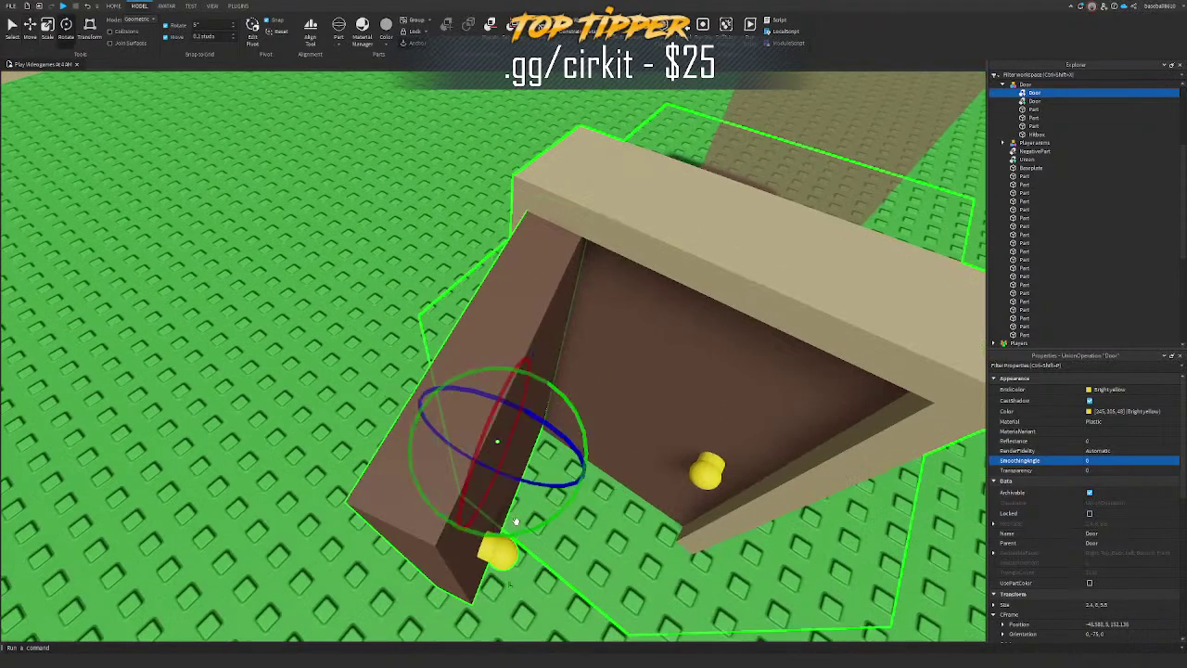
drag(525, 529, 416, 509)
key(ctrl+2)
drag(577, 445, 506, 438)
drag(425, 508, 469, 450)
key(ctrl+4)
key(ctrl+2)
right_drag(548, 430, 548, 430)
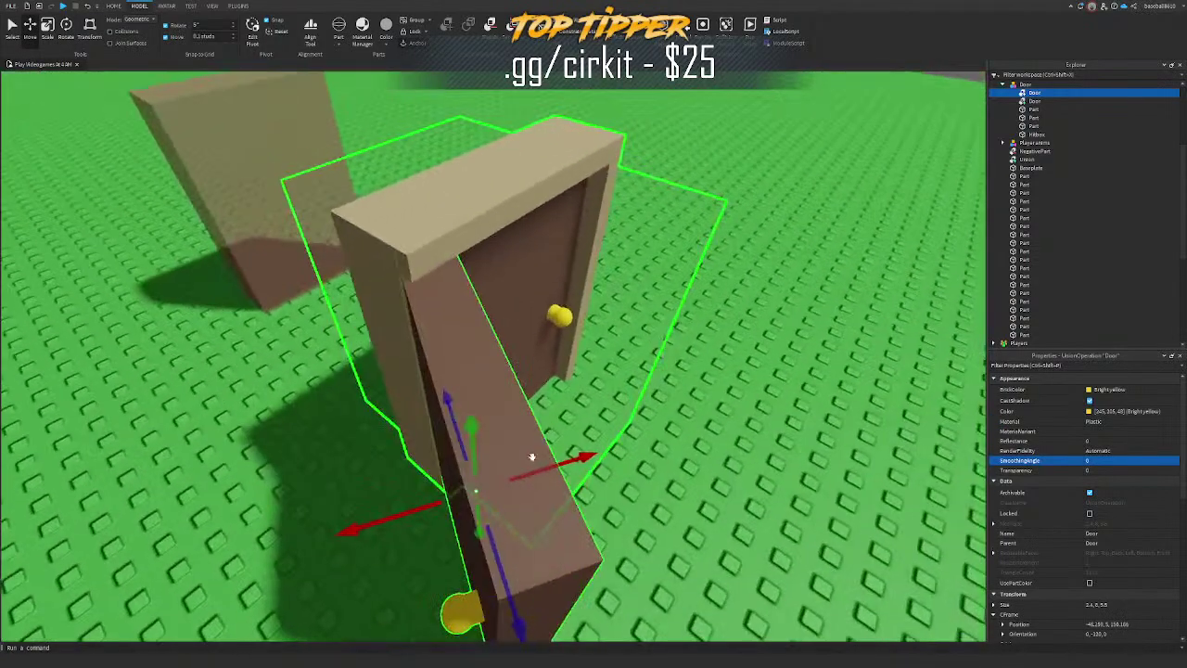
drag(534, 478, 549, 473)
right_drag(549, 473, 549, 472)
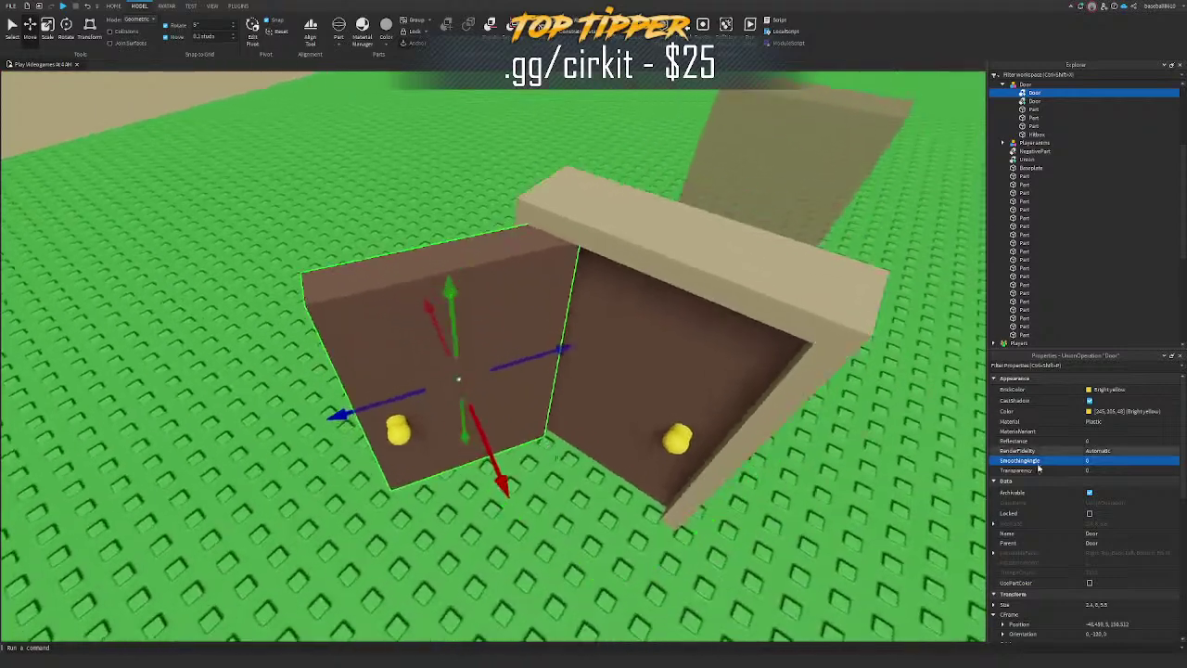
Step: Rename the opened door copy as OpenPos
key(w)
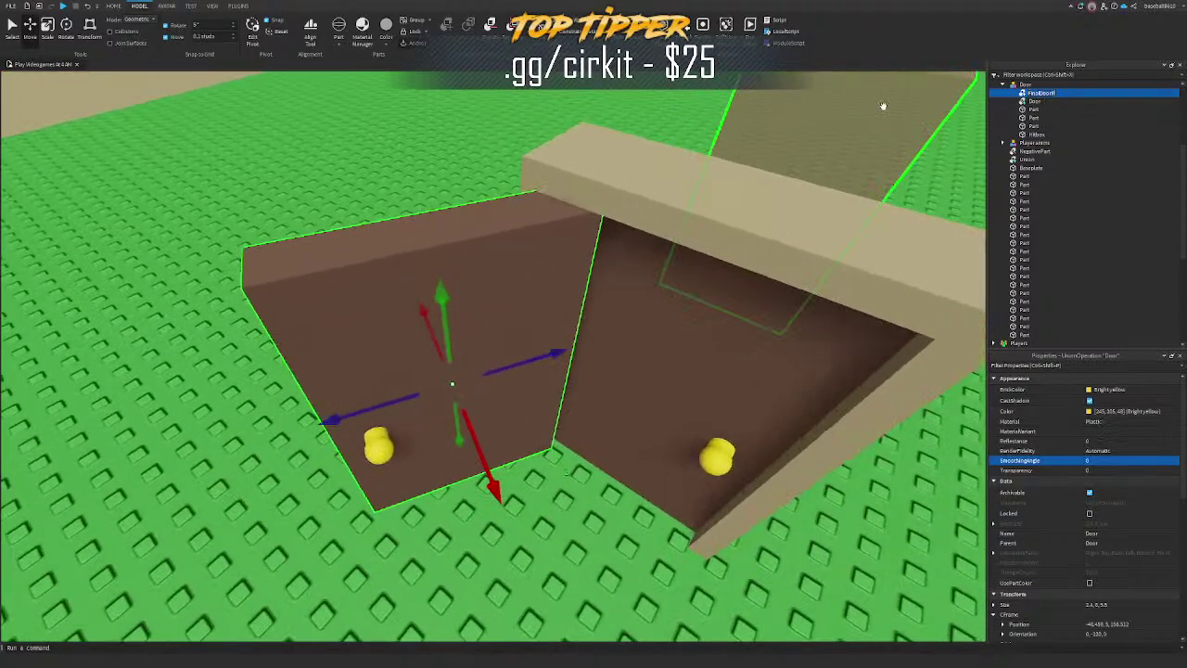
text(OpenPos)
key(Return)
Step: Set the OpenPos union's Transparency to 1 and turn off its CanCollide property
click(1110, 470)
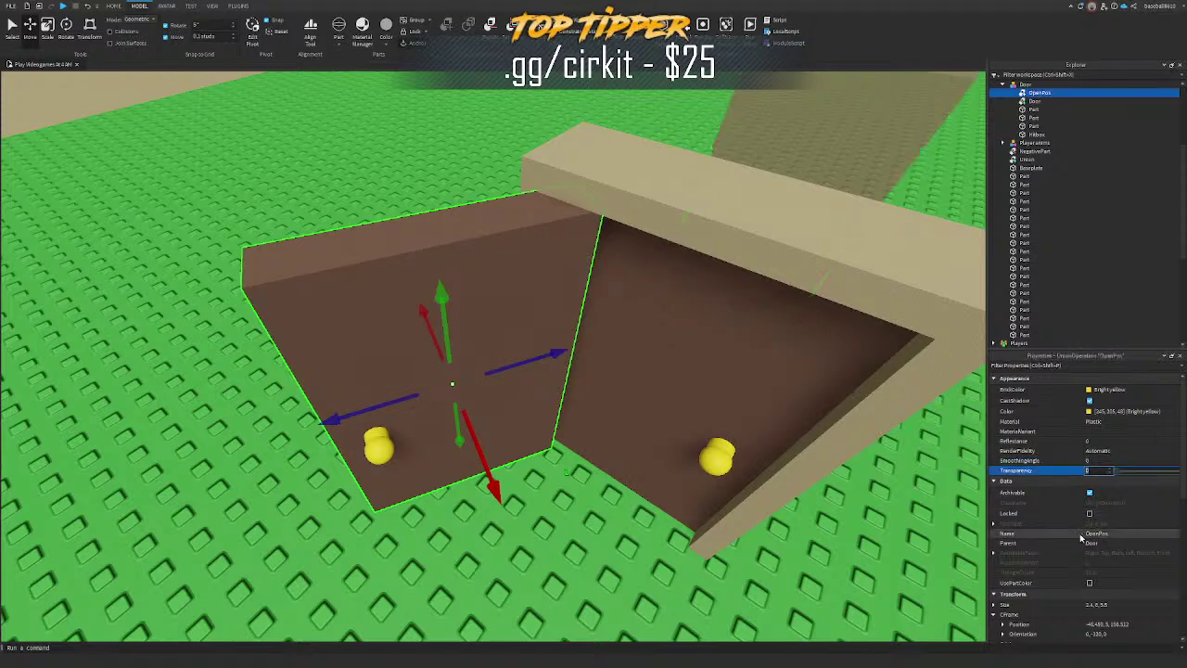
text(1)
key(Return)
scroll(1081, 538, down, 5)
click(1111, 482)
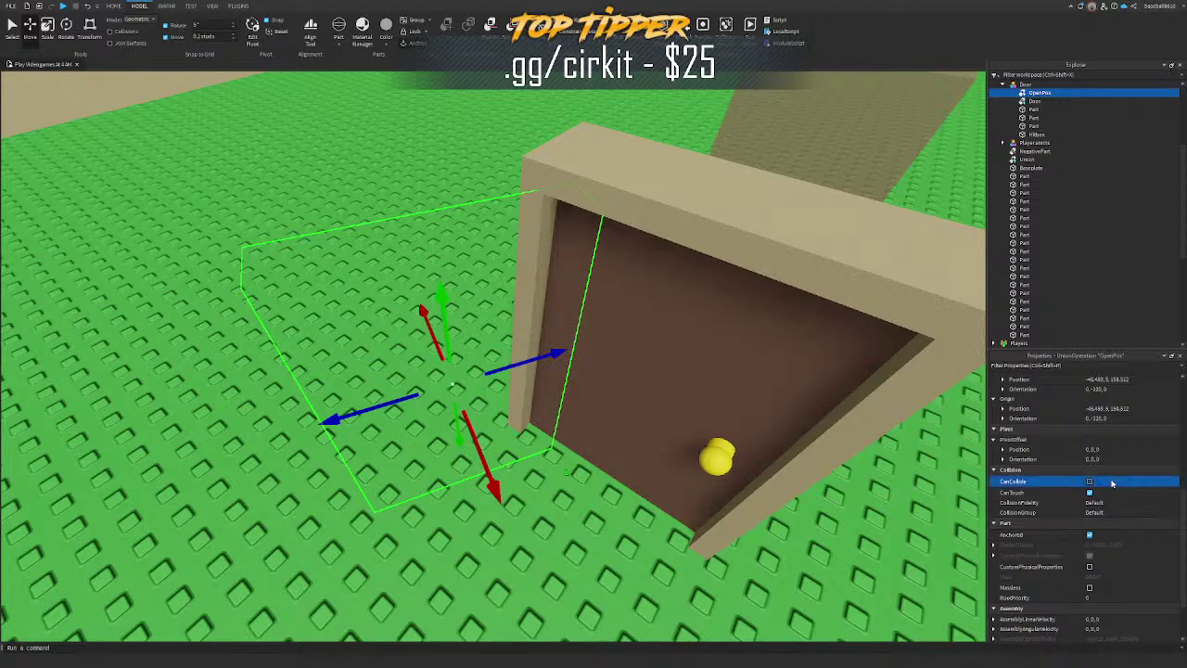
click(1041, 135)
scroll(1050, 135, up, 2)
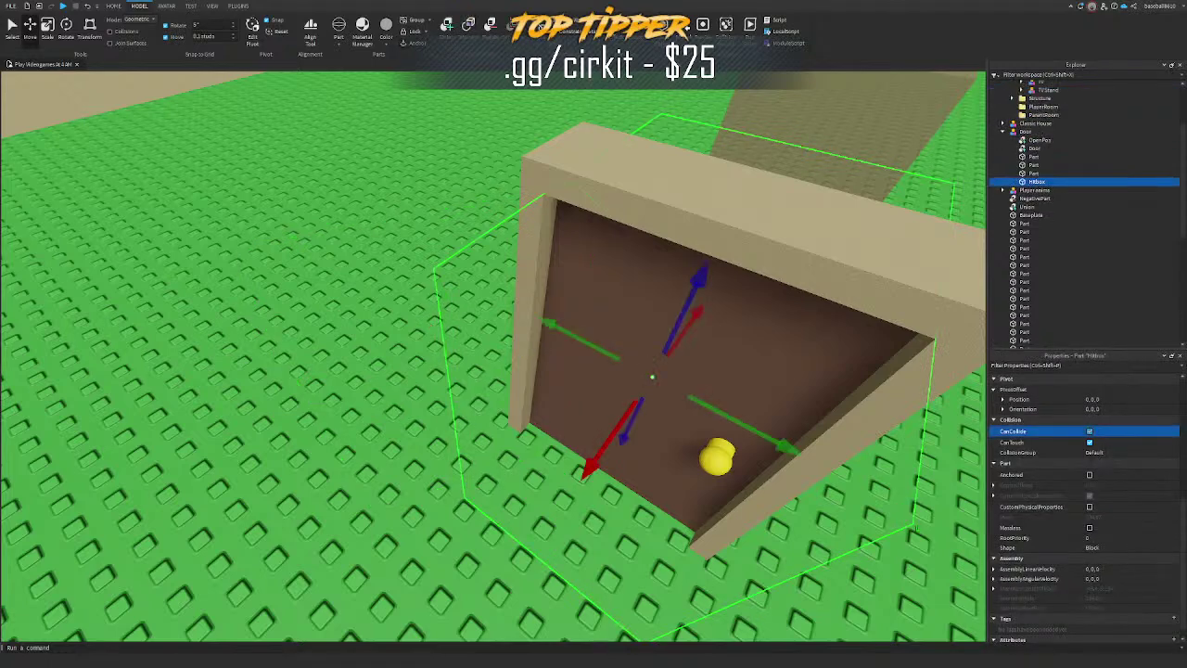
Step: Insert a Script into the Door model and name it Handler
click(603, 168)
click(113, 6)
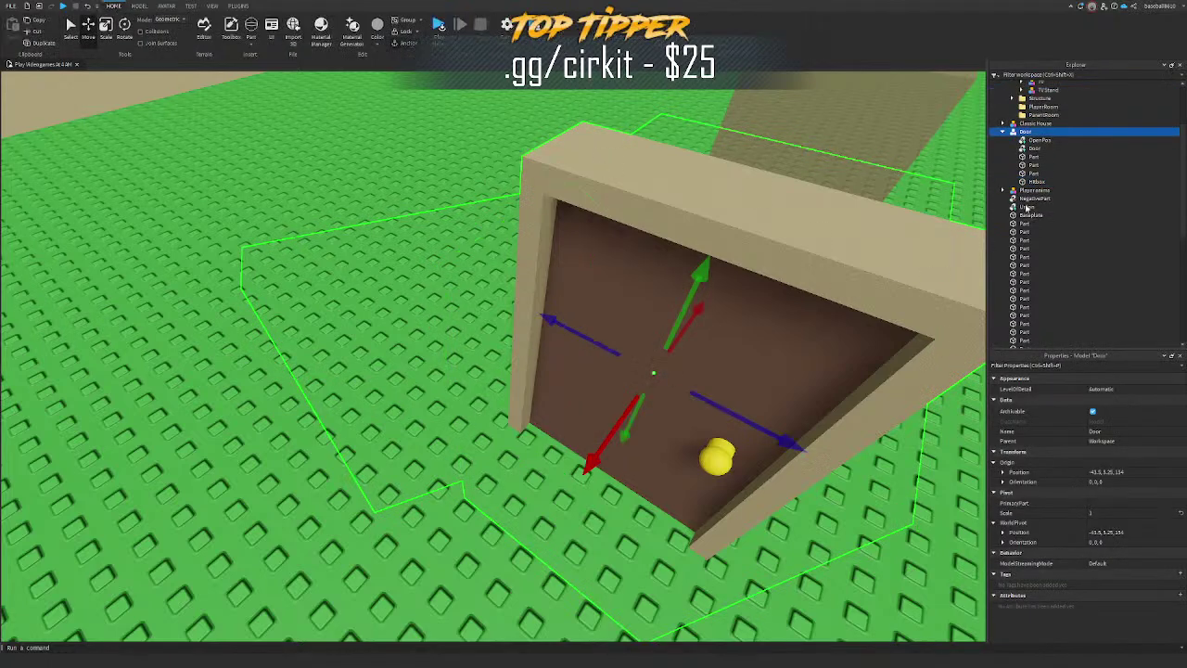
click(1037, 133)
text(scr)
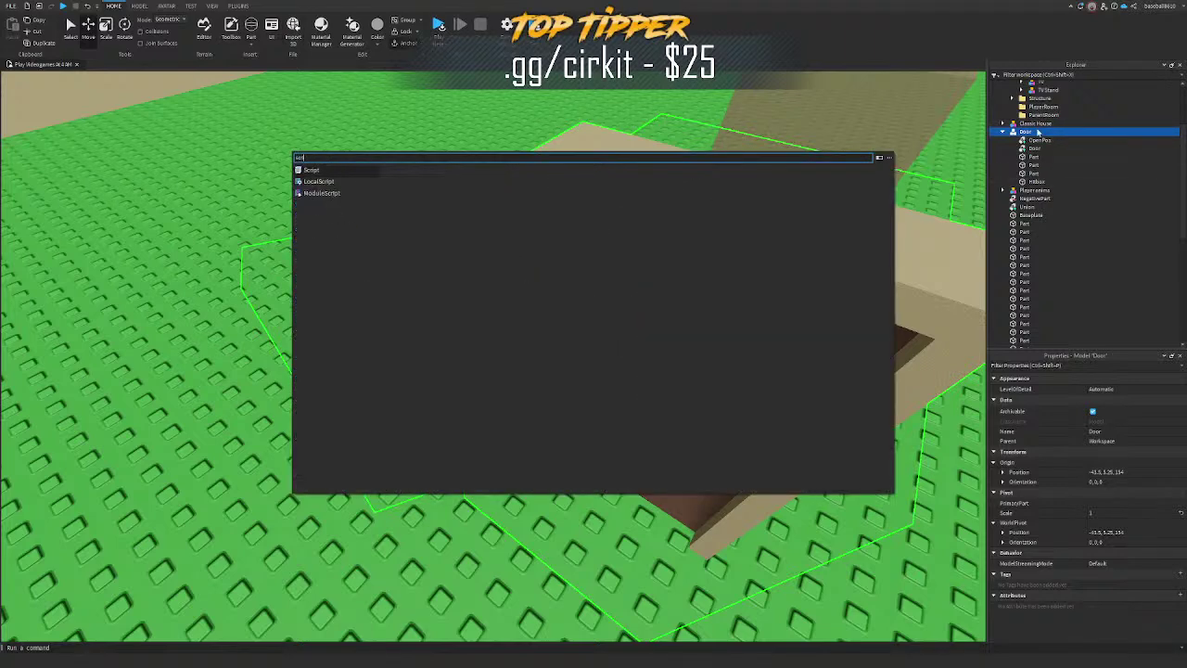
text(ipt)
key(Return)
right_click(1037, 140)
click(1074, 228)
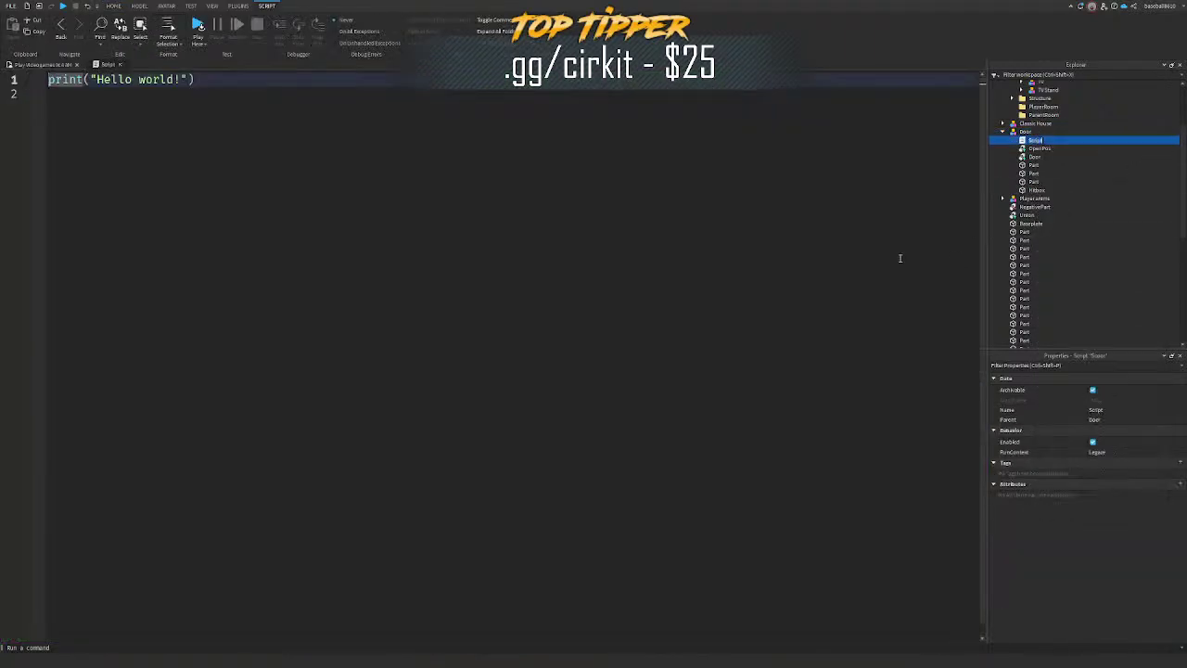
key(Return)
click(807, 271)
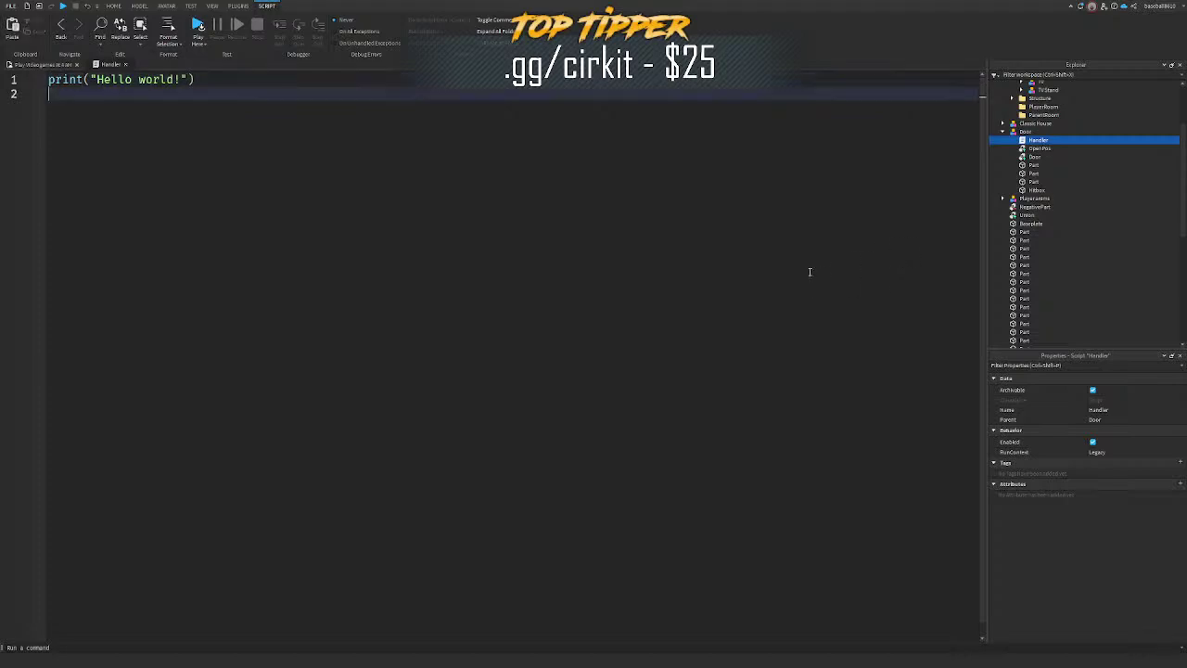
Step: Replace the Handler script's default code with a local ReplicatedStorage variable that gets the ReplicatedStorage service
ctrl+scroll(814, 269, up, 2)
key(ctrl+a)
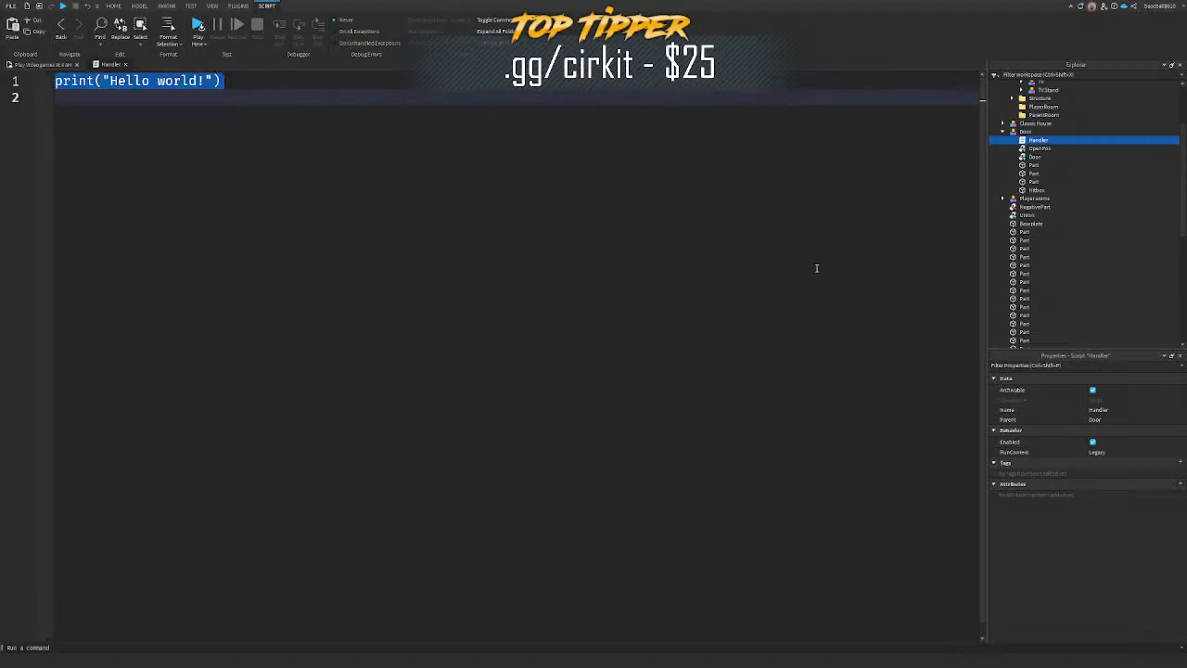
text(local Replicated)
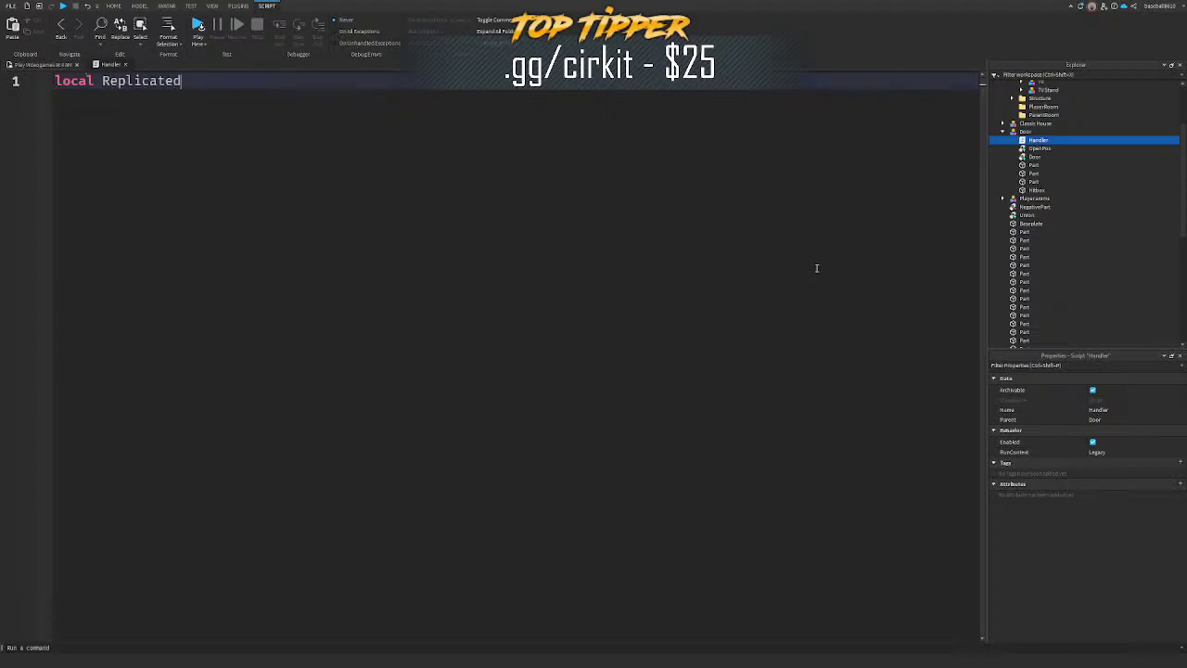
text(Storage  = game:GetService("Rep)
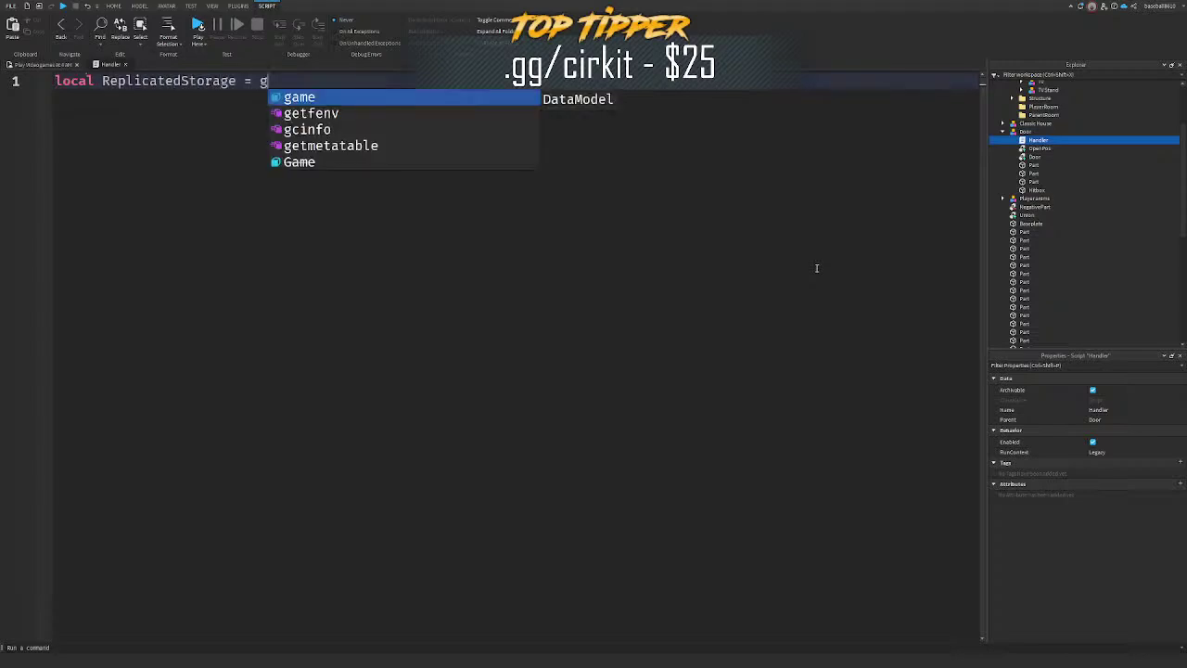
key(Return)
key(Right)
key(Right)
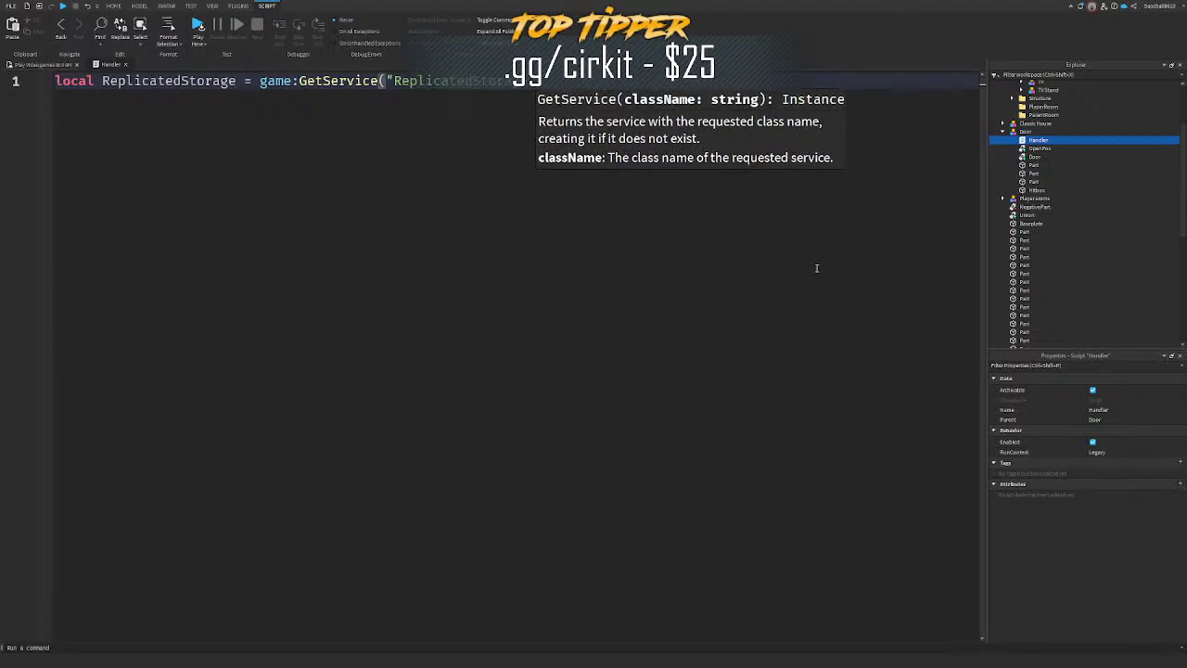
key(Return)
key(Return)
key(BackSpace)
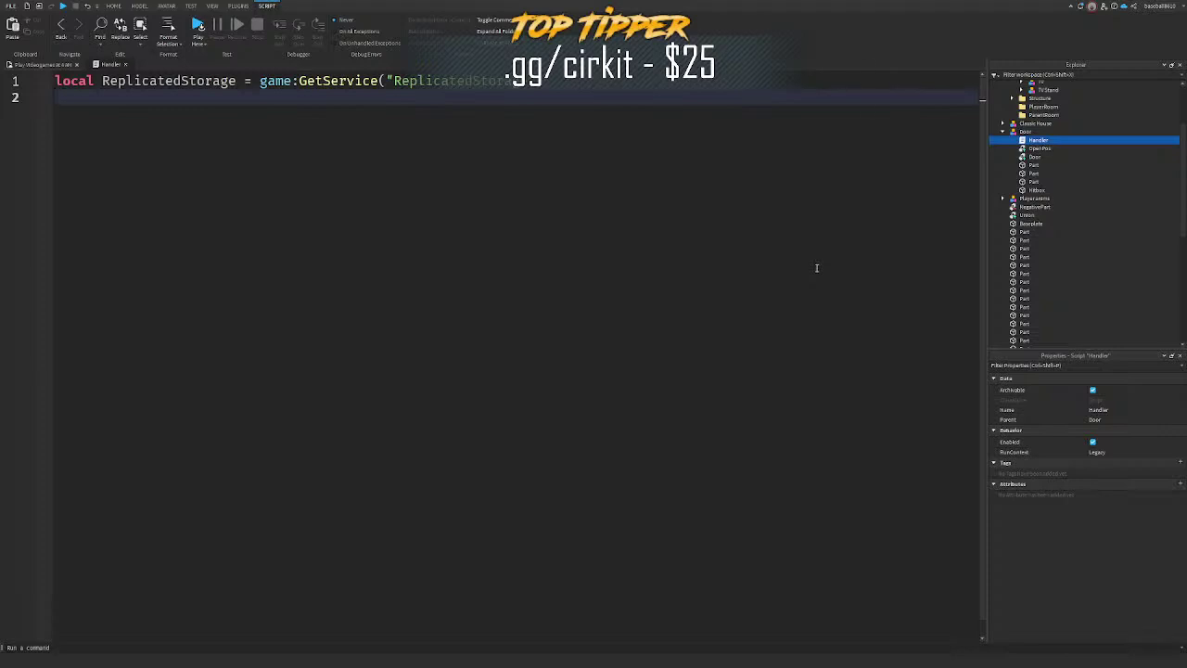
Step: Add a folder named Server to ServerScriptService
scroll(1137, 283, down, 10)
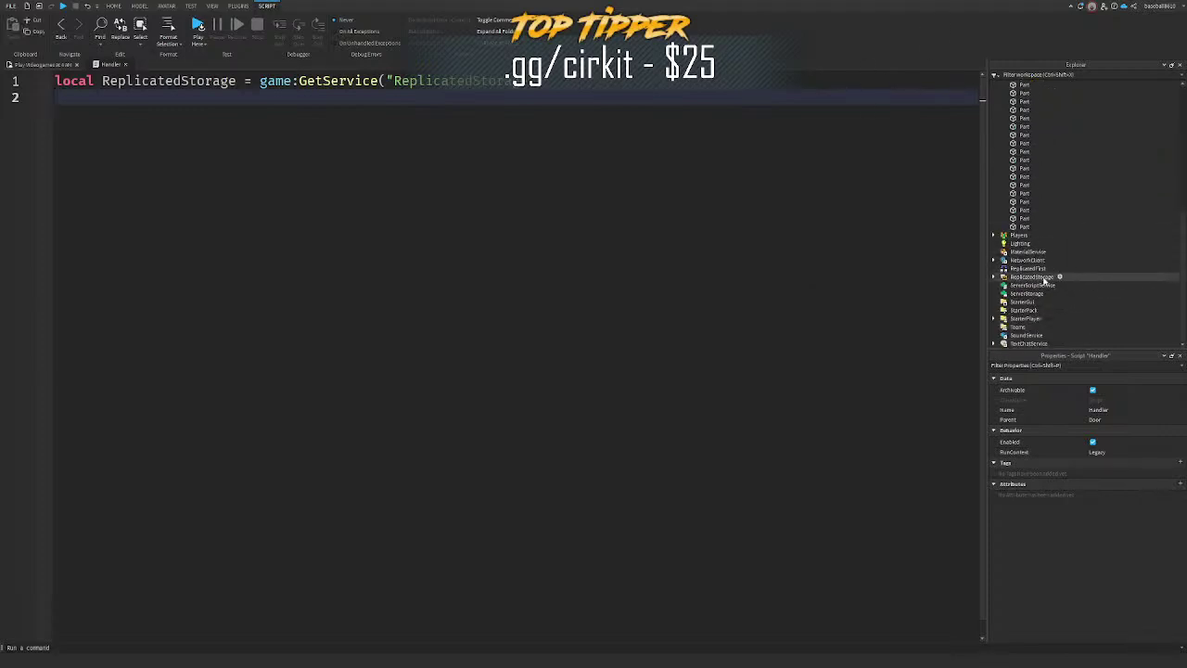
click(1060, 285)
text(d)
key(BackSpace)
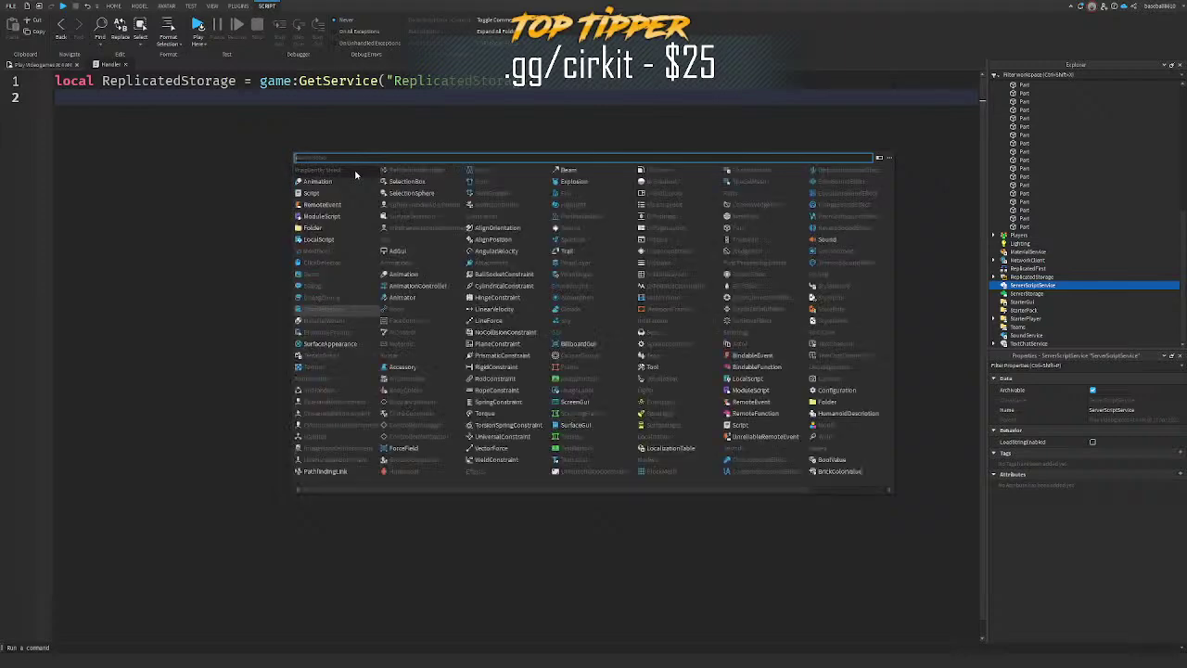
text(f)
click(352, 173)
click(1030, 295)
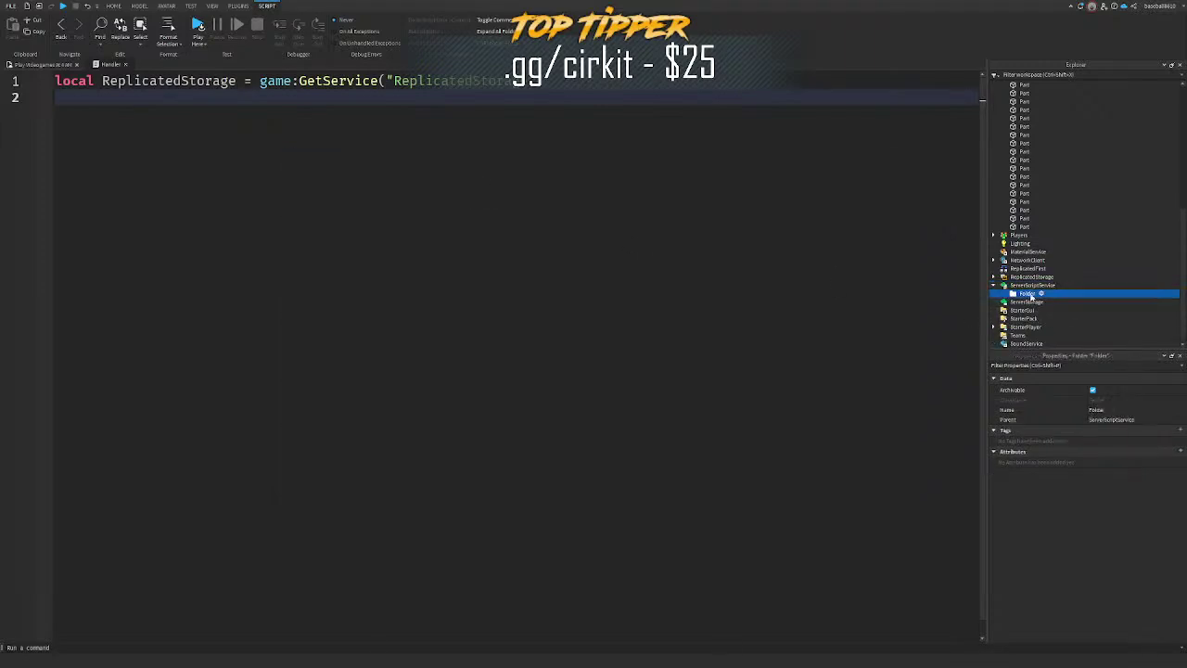
text(Server)
key(Return)
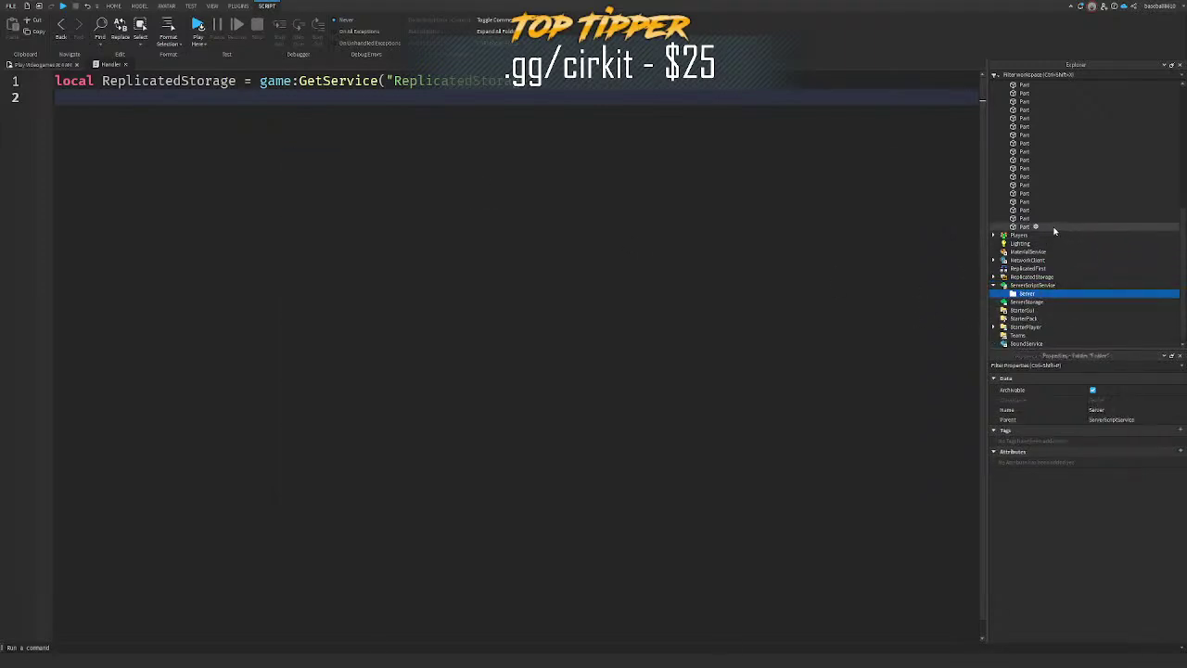
Step: Move the Handler script from the Door model into the Server folder
scroll(1054, 230, up, 6)
scroll(1017, 178, down, 3)
drag(1023, 144, 1041, 285)
scroll(1017, 178, down, 3)
Step: Create a HouseFunctions folder inside the Server folder and move the Handler script into it
click(1041, 286)
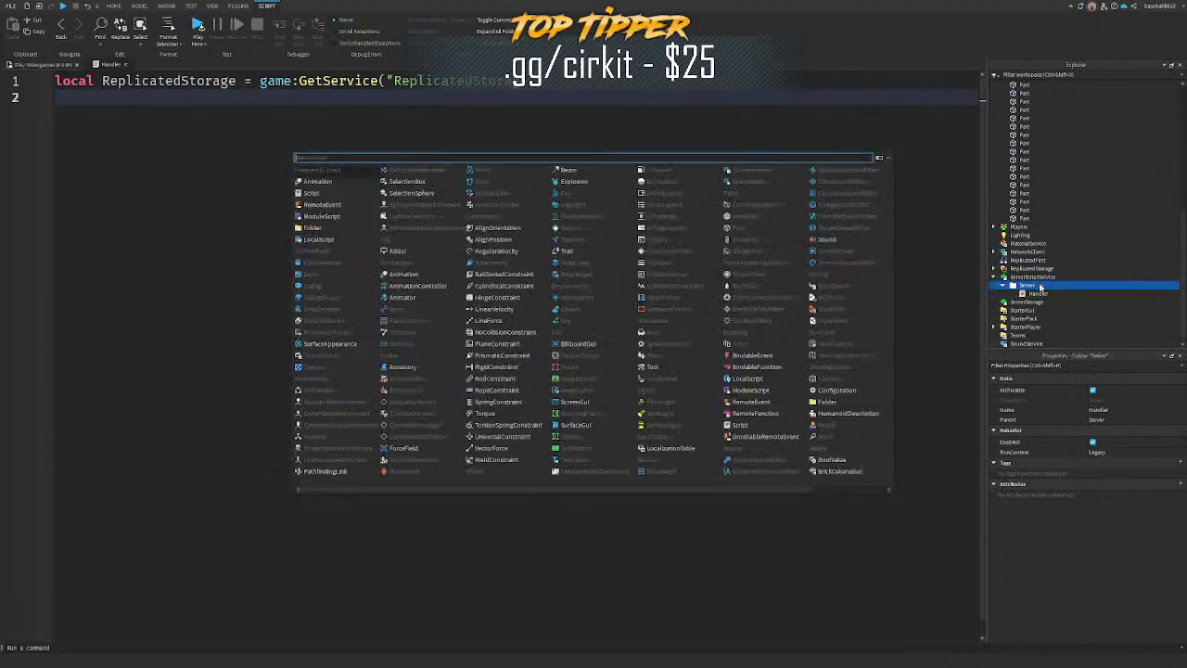
text(m)
click(365, 174)
click(1030, 295)
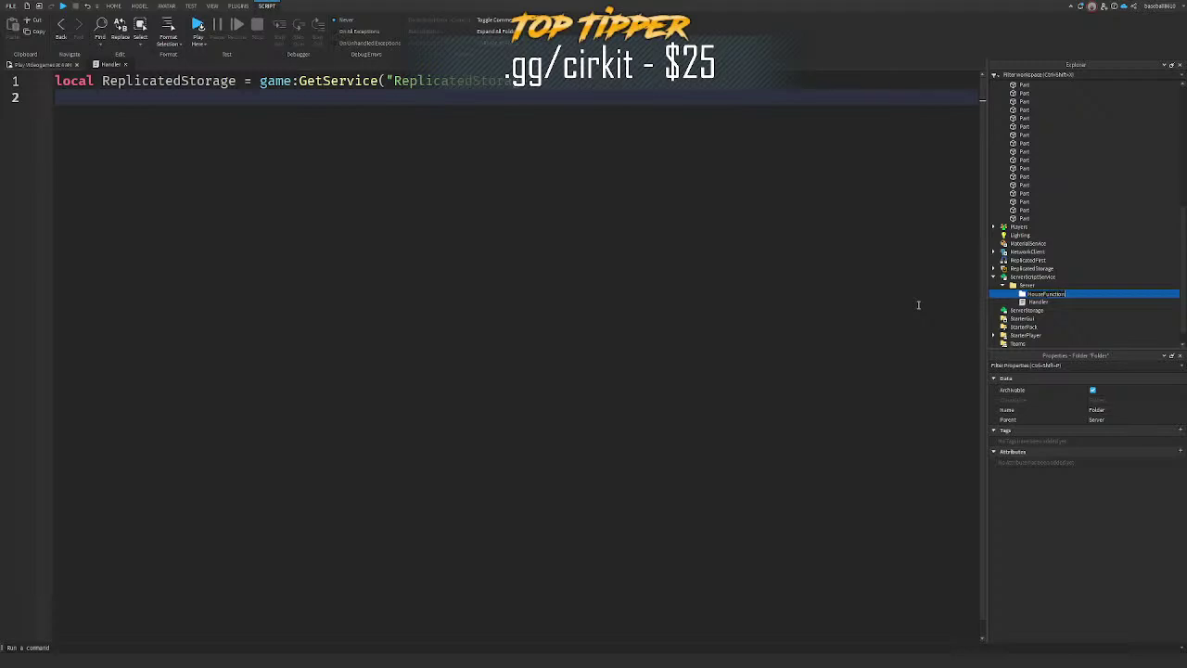
text(s)
key(Return)
drag(1039, 303, 1044, 294)
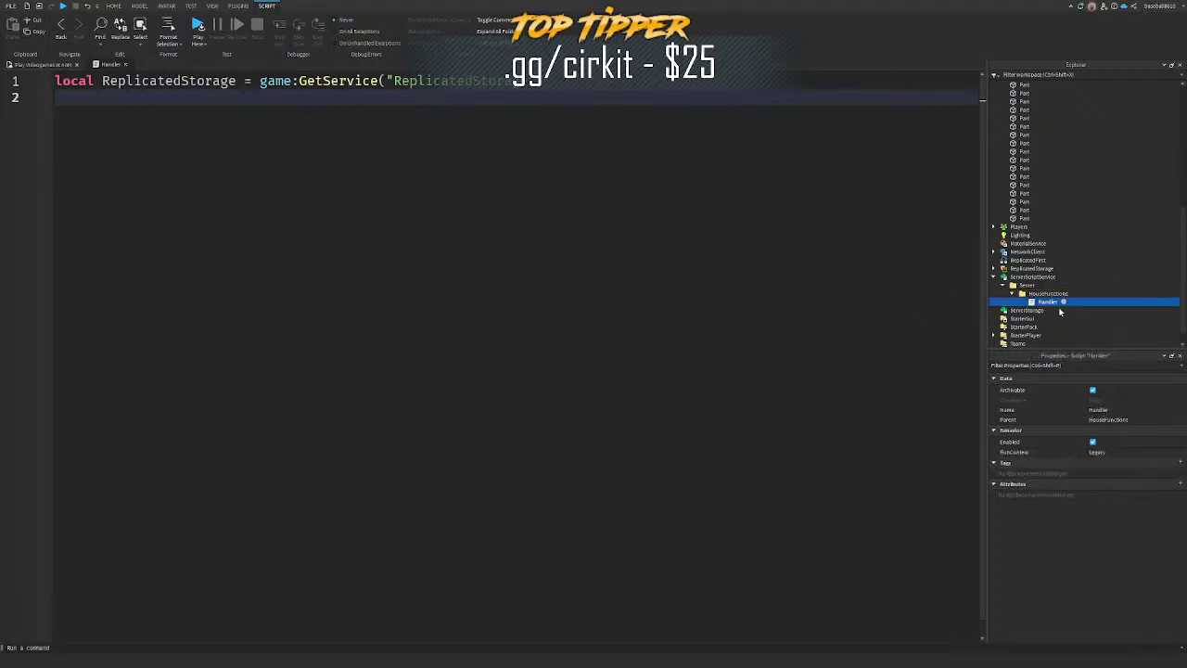
Step: Rename the Handler script to DoorHandler and start a local ZoneModule variable with an empty ReplicatedStorage:WaitForChild("") call
click(1105, 410)
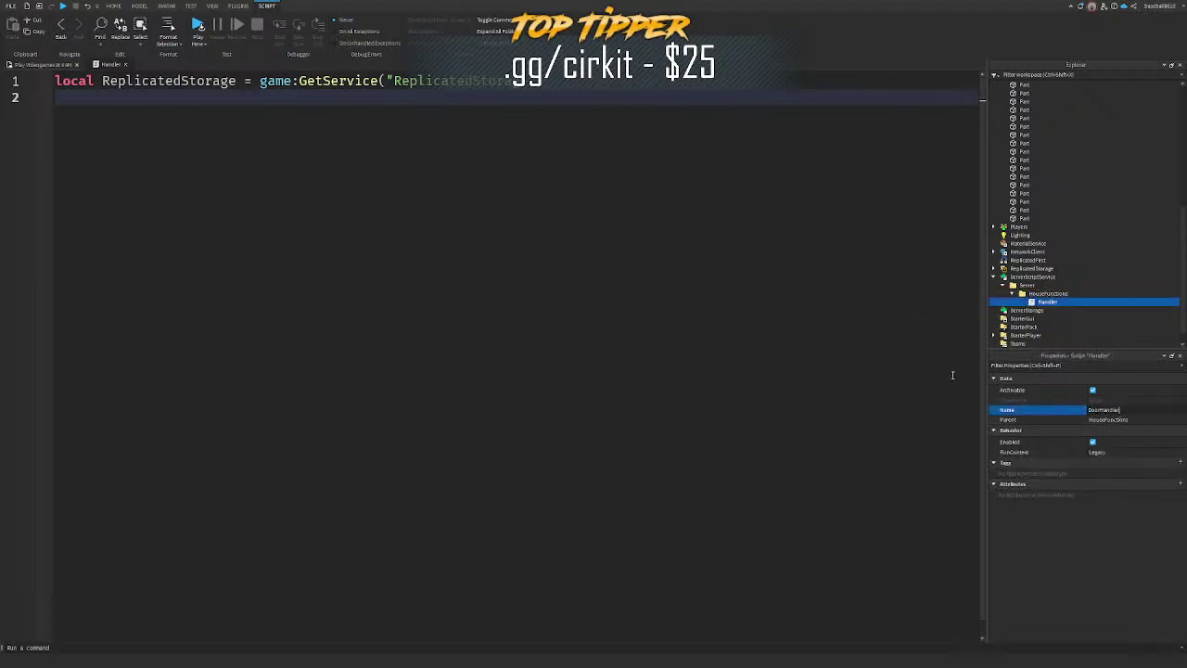
key(Return)
click(898, 319)
text(local Zon)
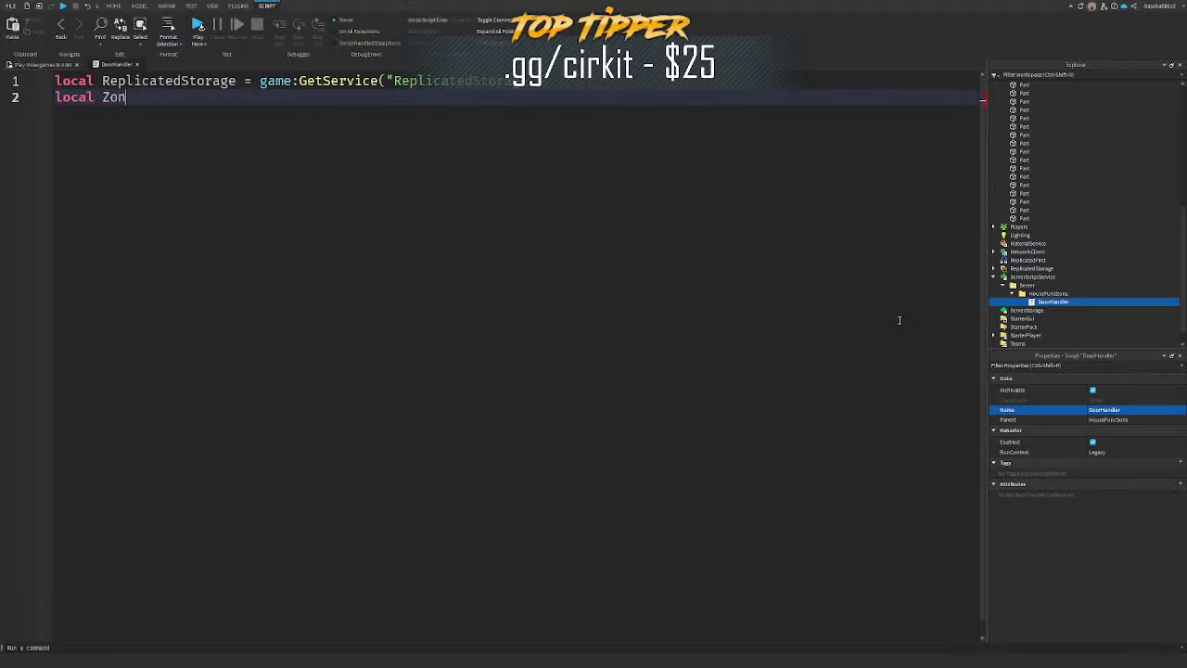
text(eModule = ReplicatedStorage:WaitForChild(")
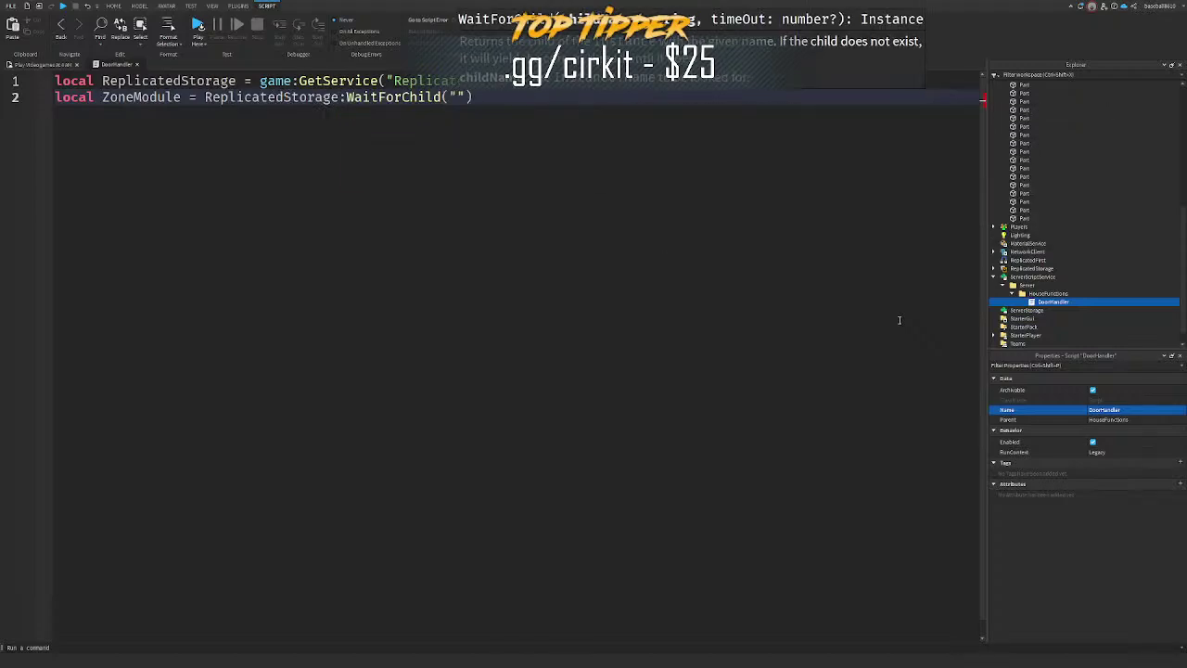
Step: Add a folder named Modules to ReplicatedStorage
click(993, 269)
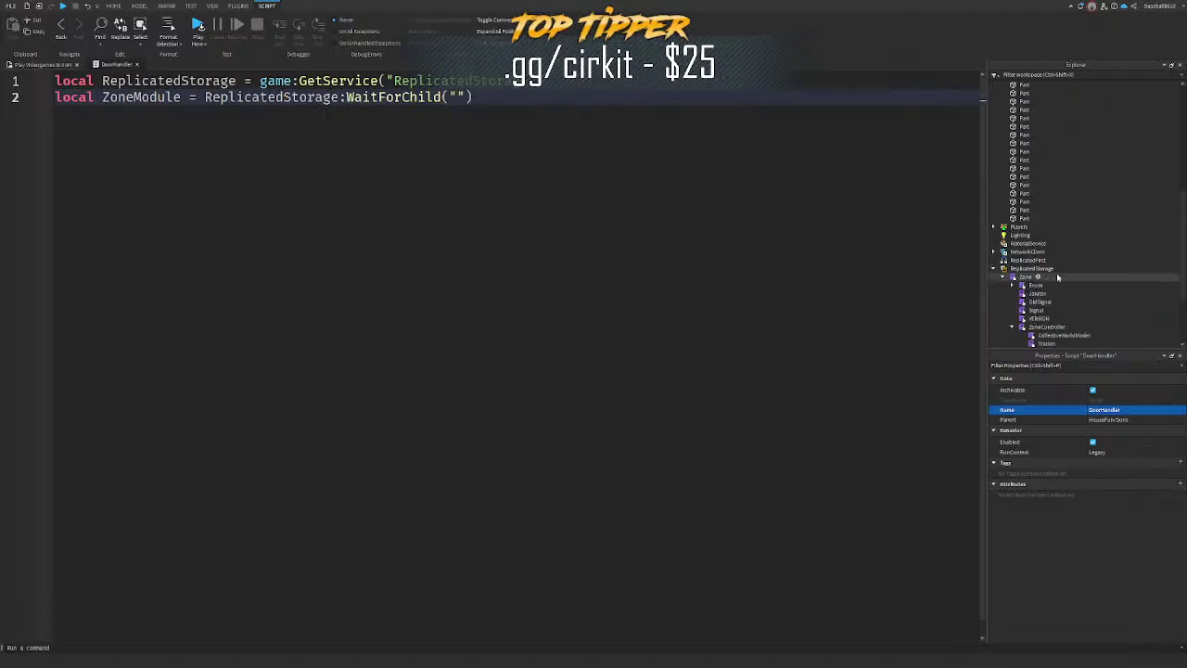
click(1003, 277)
click(1059, 269)
text(fo)
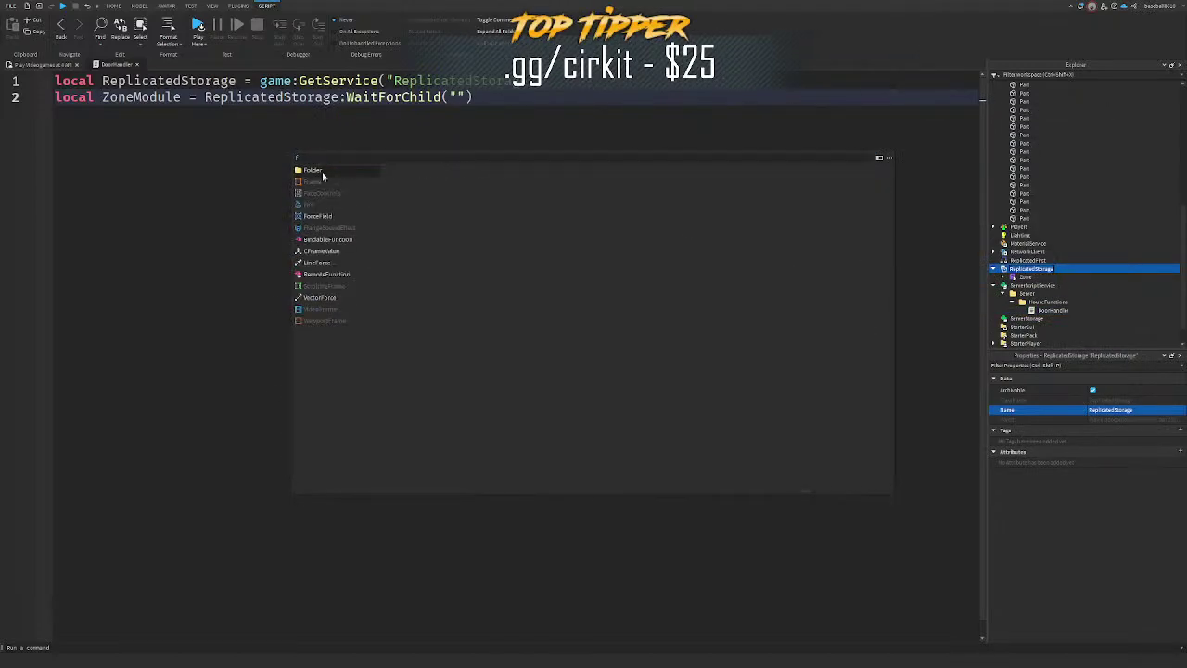
click(321, 172)
right_click(1011, 278)
click(1037, 340)
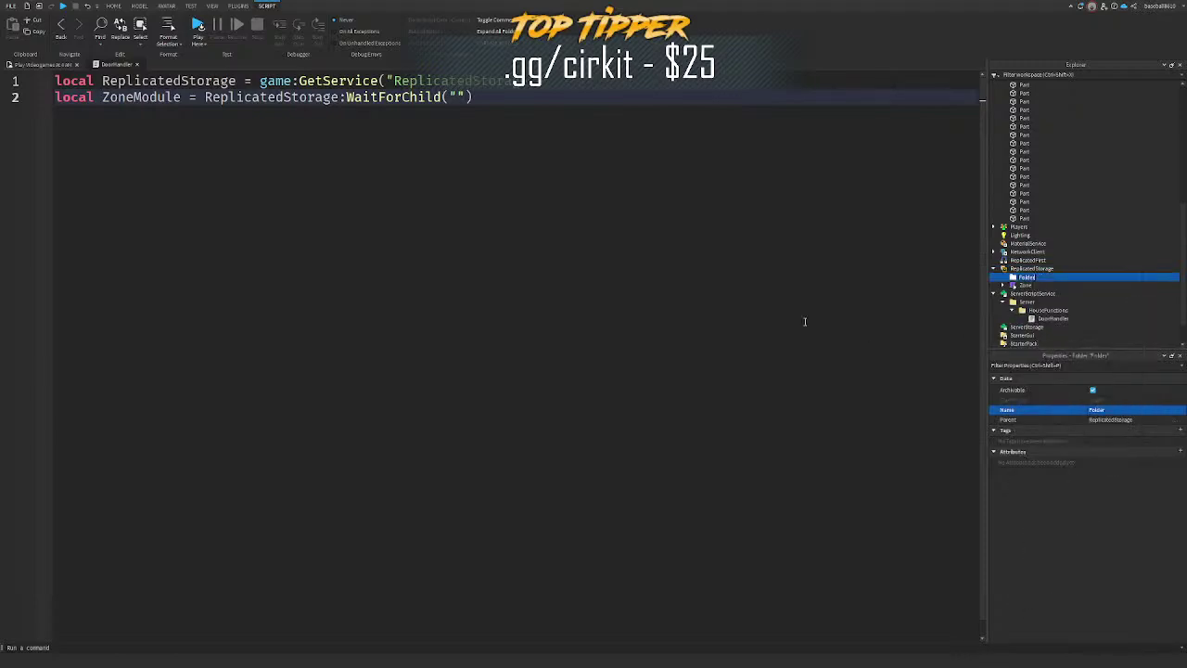
text(Modules)
key(Return)
Step: Duplicate the Modules folder and rename the copy as Remotes
key(ctrl+d)
click(1114, 410)
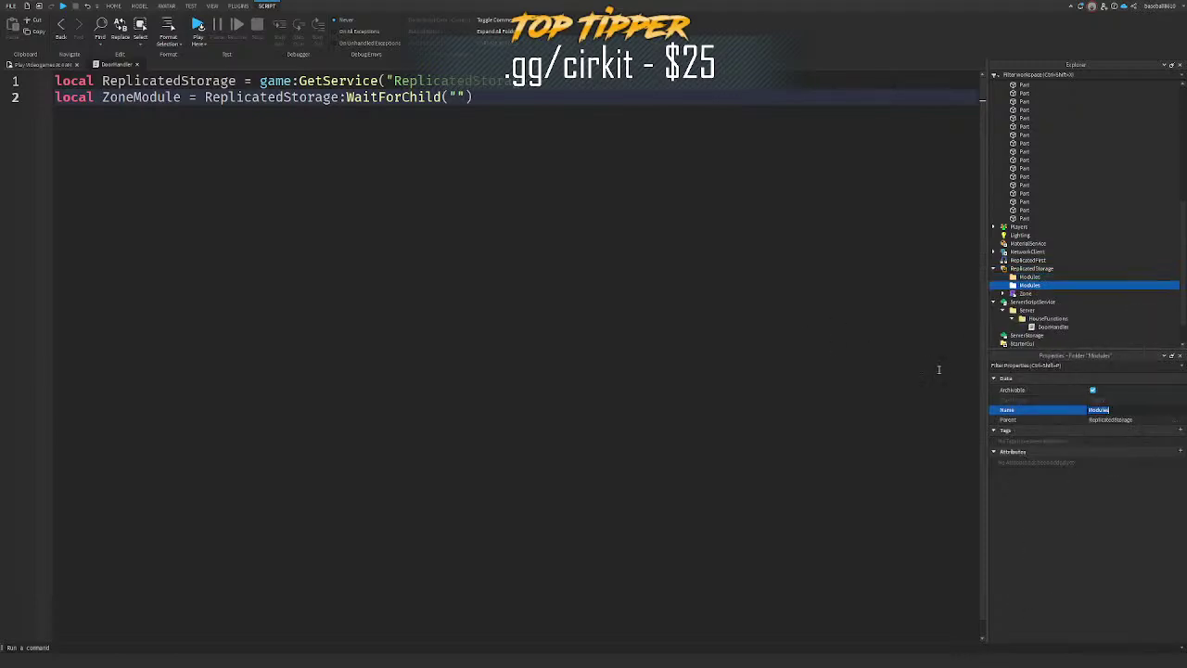
text(Remotes)
key(Return)
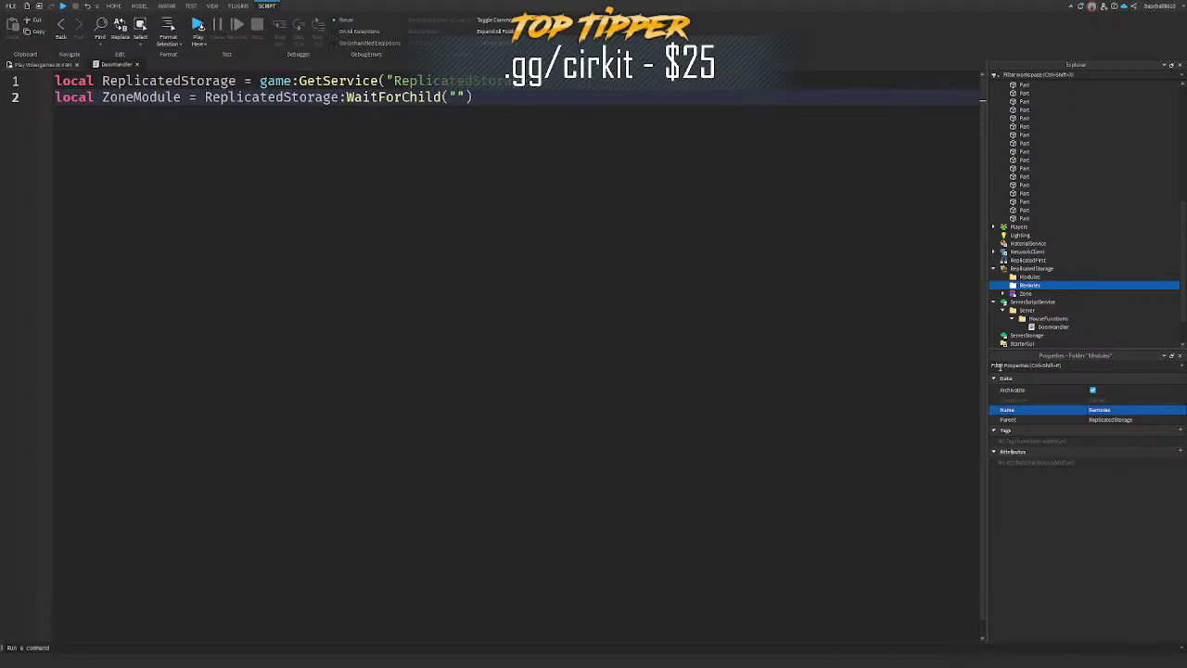
Step: Move the Zone module from ReplicatedStorage into the Modules folder
drag(1026, 294, 1025, 278)
click(1002, 277)
click(726, 178)
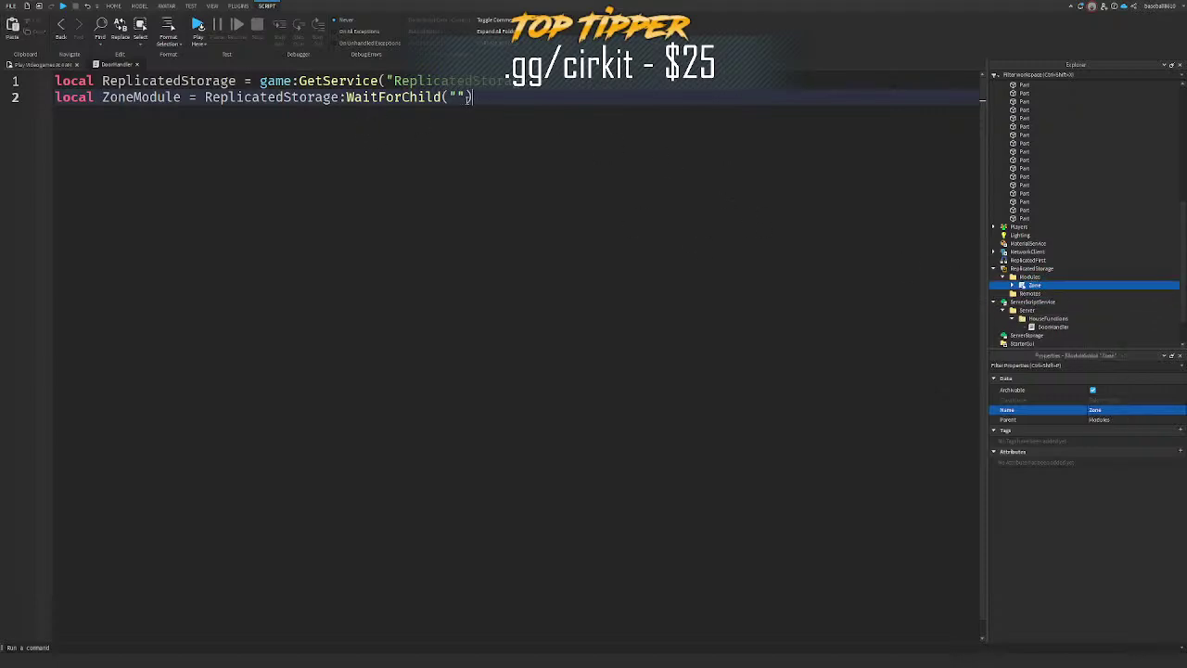
Step: Complete the ZoneModule line as ReplicatedStorage:WaitForChild("Modules"):WaitForChild("Zone") and leave a blank line below it
click(458, 100)
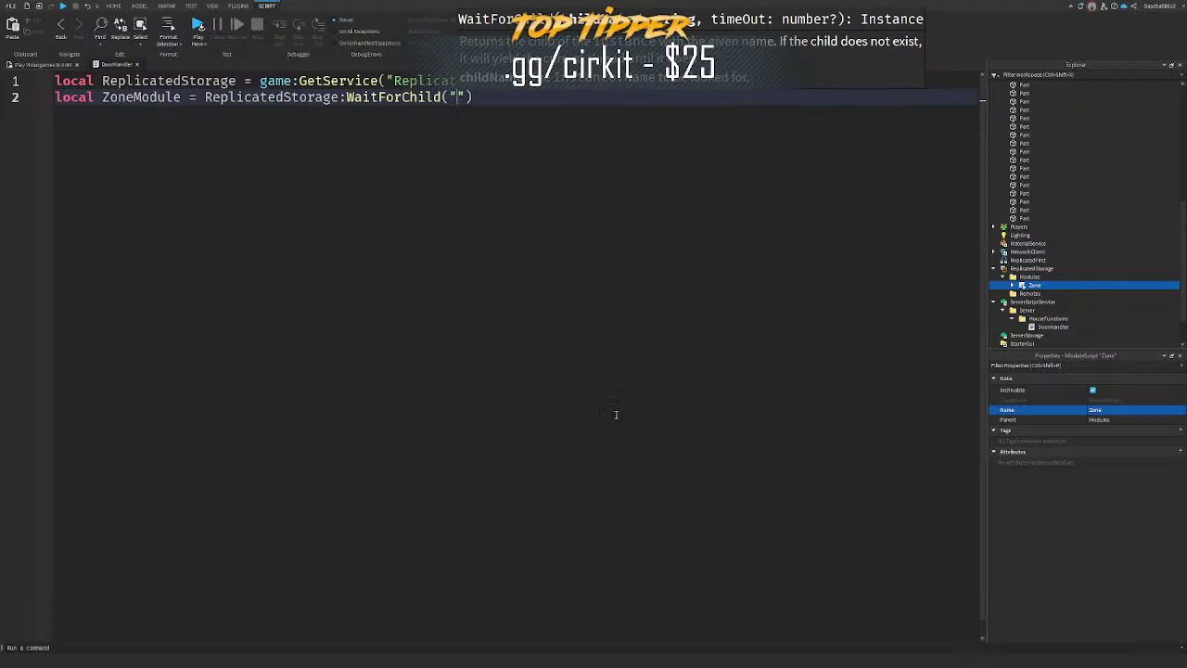
text(Modules)
key(Right)
key(Right)
text(LWa)
key(Return)
key(BackSpace)
key(BackSpace)
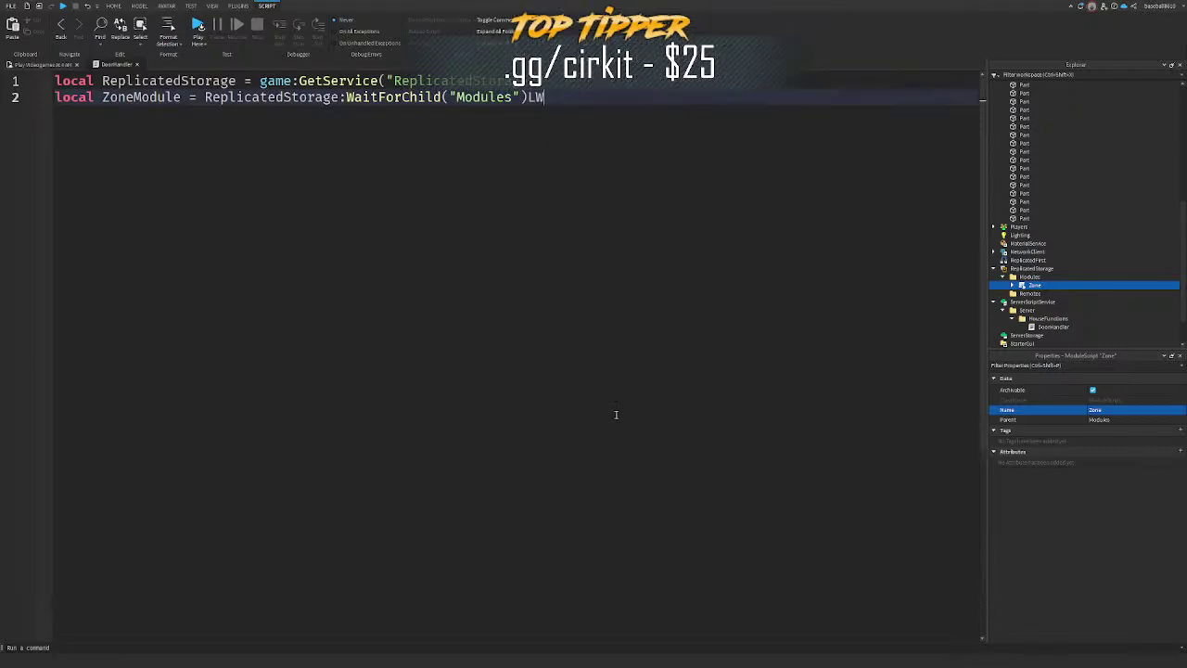
key(BackSpace)
key(BackSpace)
text(:WaitForChild("Zone)
key(Right)
key(Right)
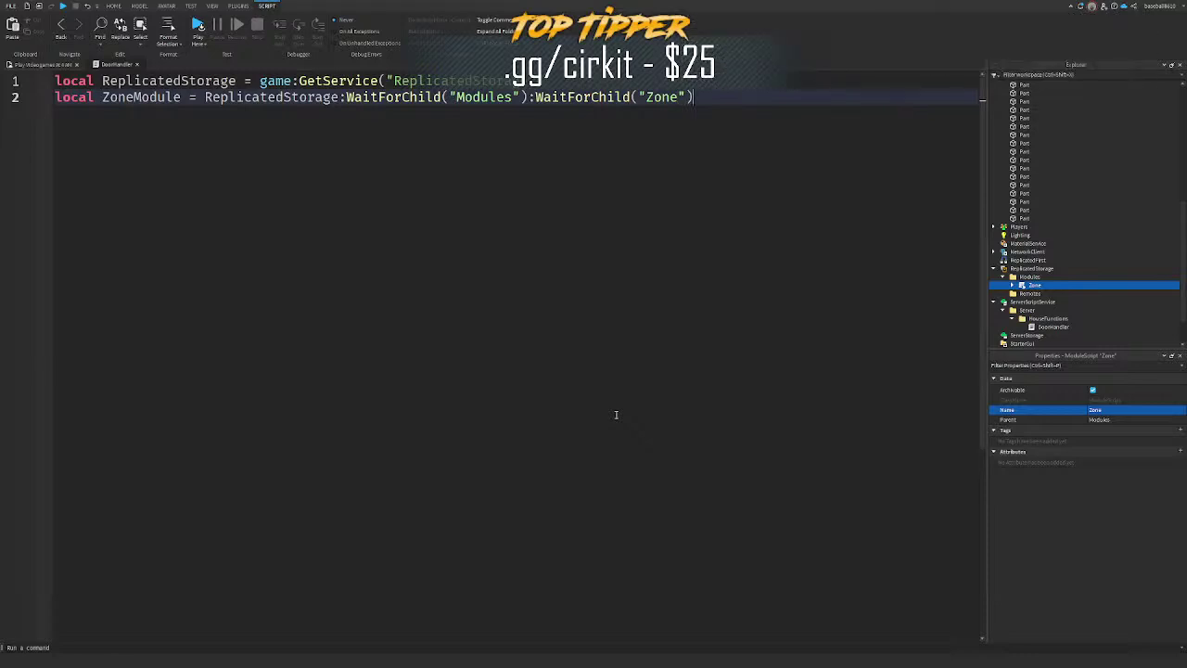
key(Return)
key(Return)
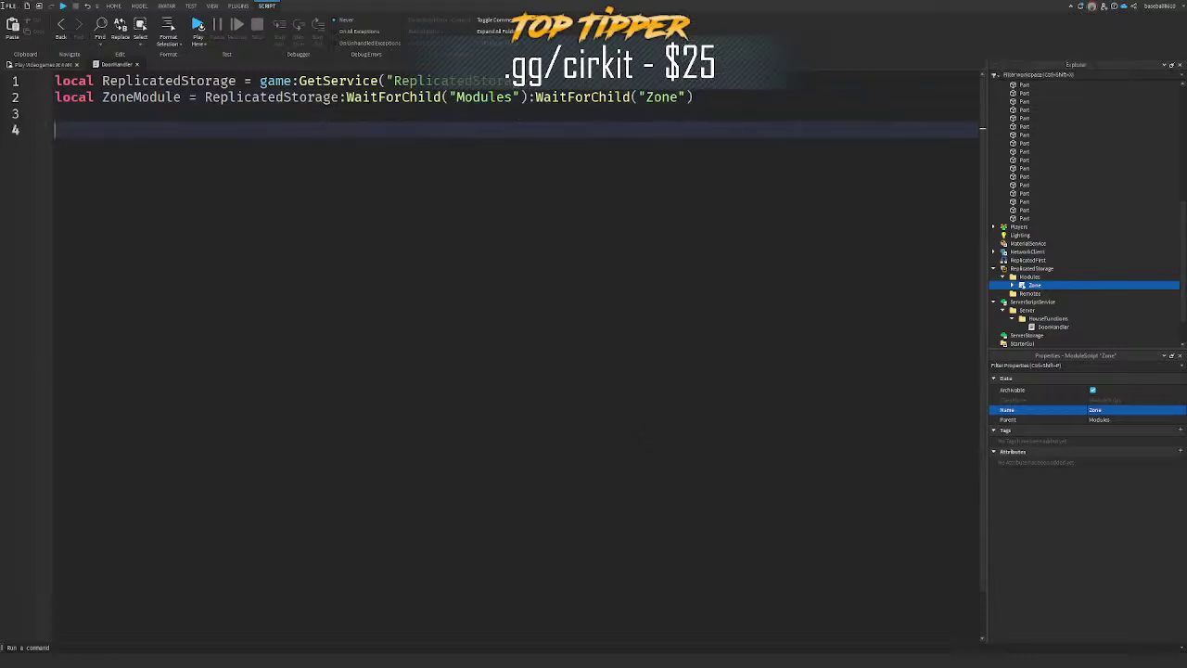
click(4, 6)
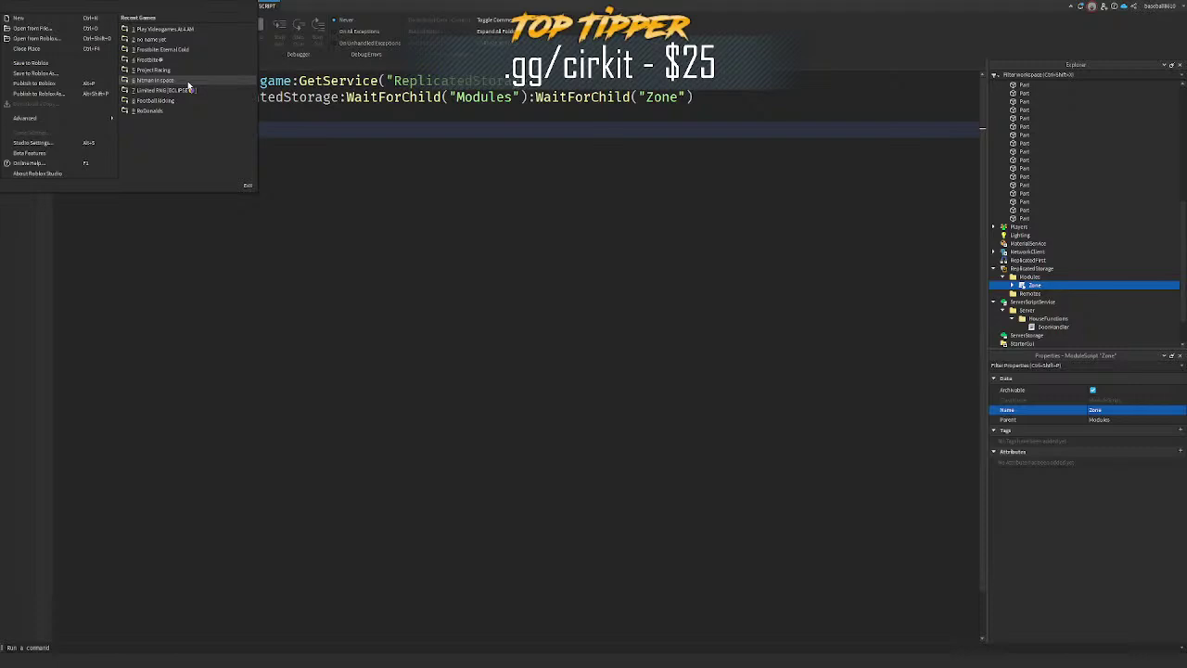
click(418, 185)
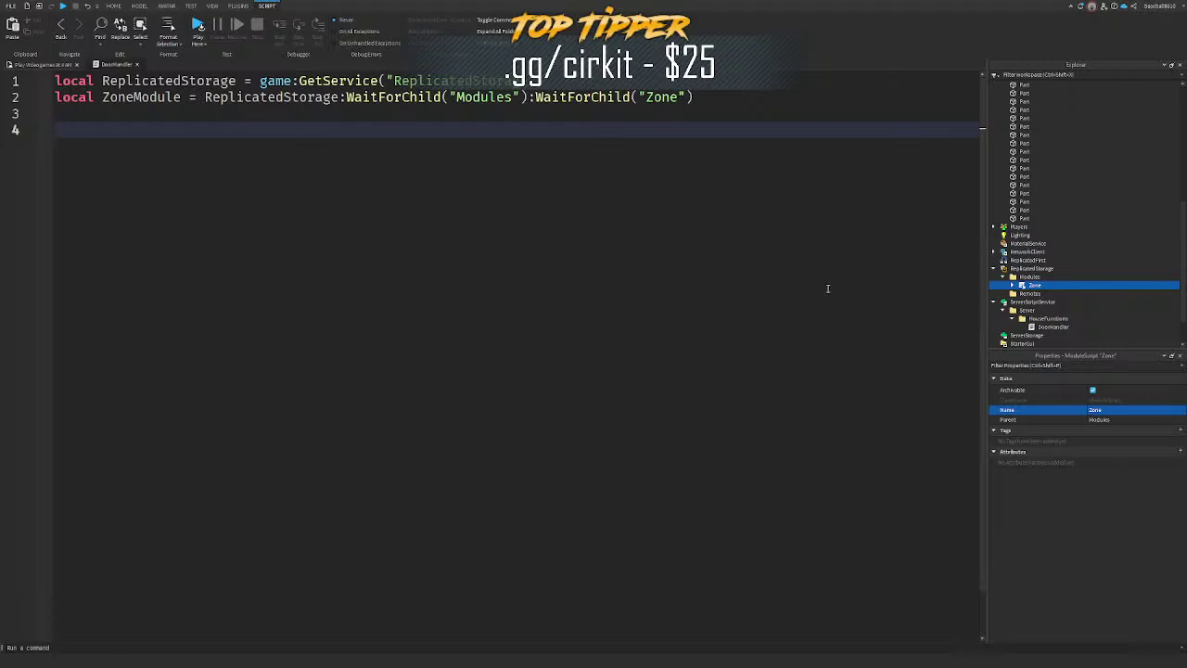
Step: Expand the Door model and write the loop "for _, Part in pairs(workspace:GetDescendants()) do" in the DoorHandler script
scroll(1091, 153, up, 10)
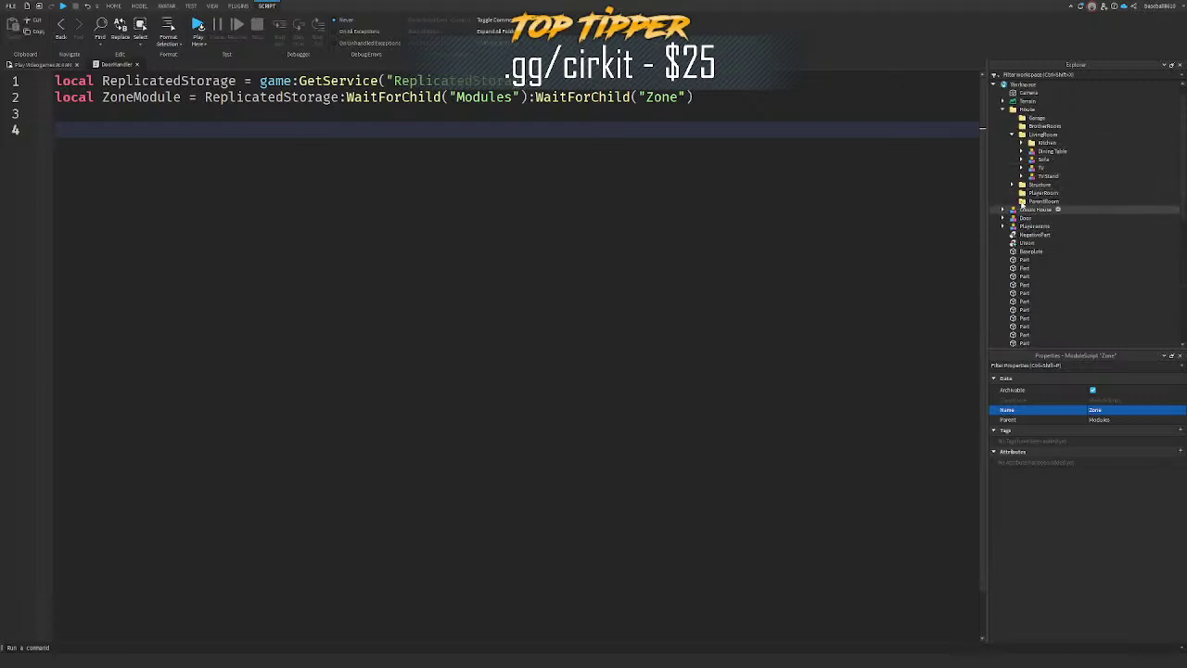
click(1002, 218)
click(1023, 219)
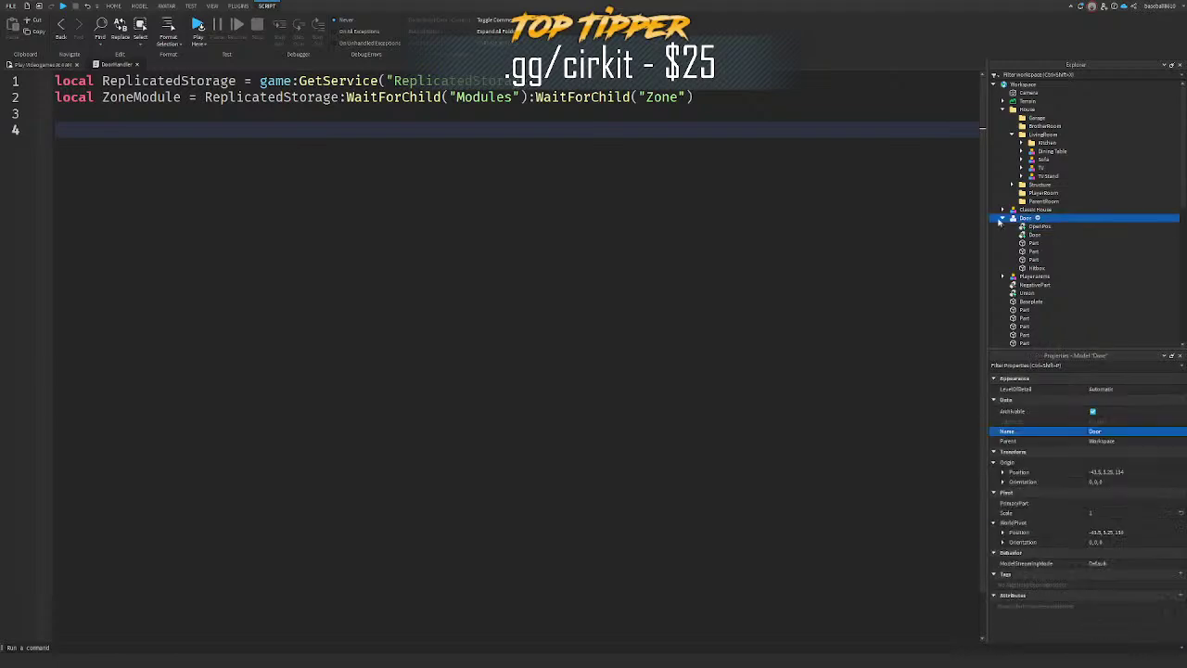
click(838, 224)
text(for _, Part in pairs(Wpr)
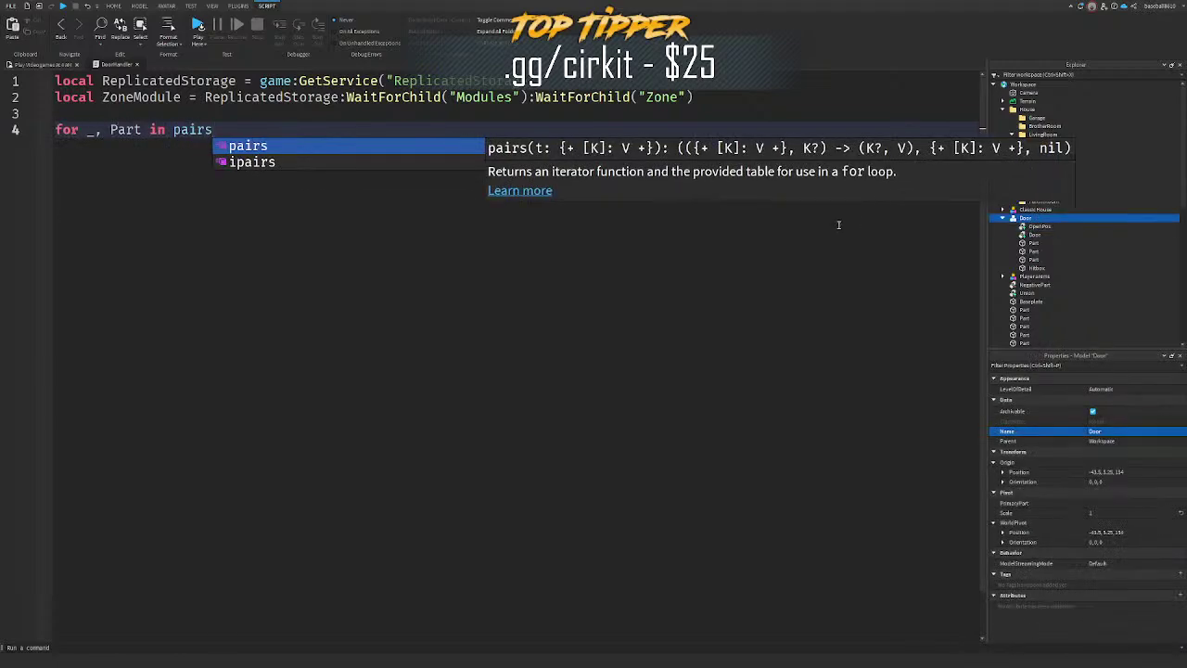
key(Tab)
key(BackSpace)
key(BackSpace)
key(BackSpace)
key(BackSpace)
key(BackSpace)
key(BackSpace)
key(BackSpace)
key(BackSpace)
key(BackSpace)
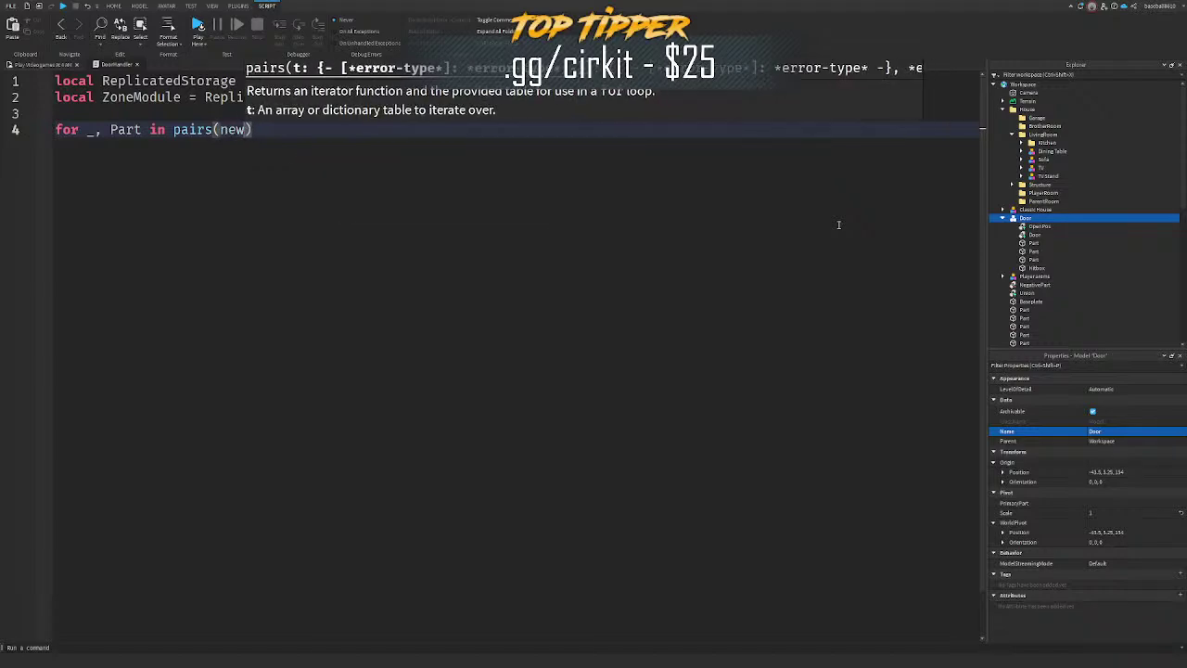
text(wo)
key(Tab)
text(:GetDesc)
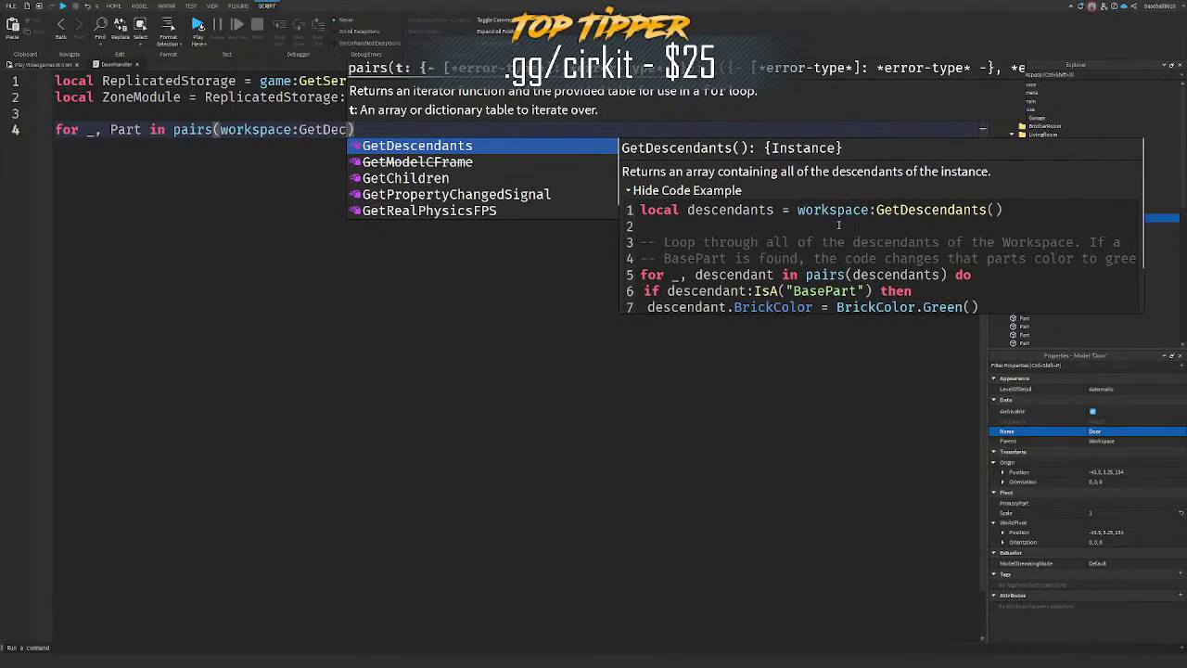
key(Tab)
text(do)
key(Return)
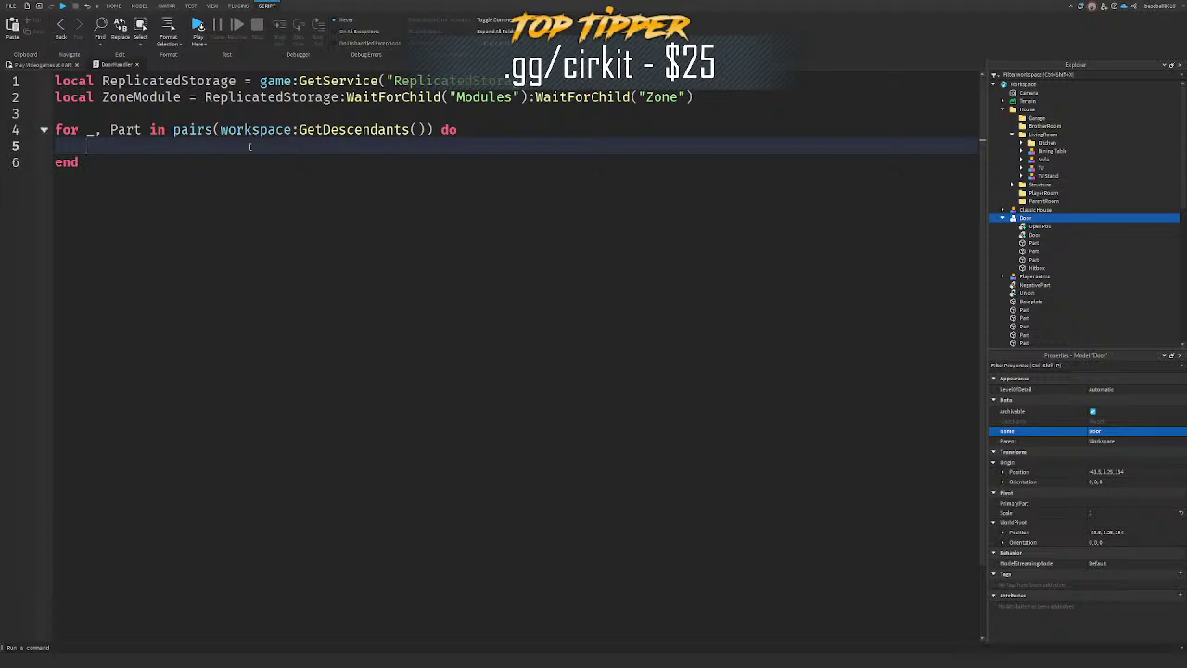
Step: Examine how models are nested in the LivingRoom folder, collapse it, and check the Door model in the Workspace hierarchy
click(1015, 151)
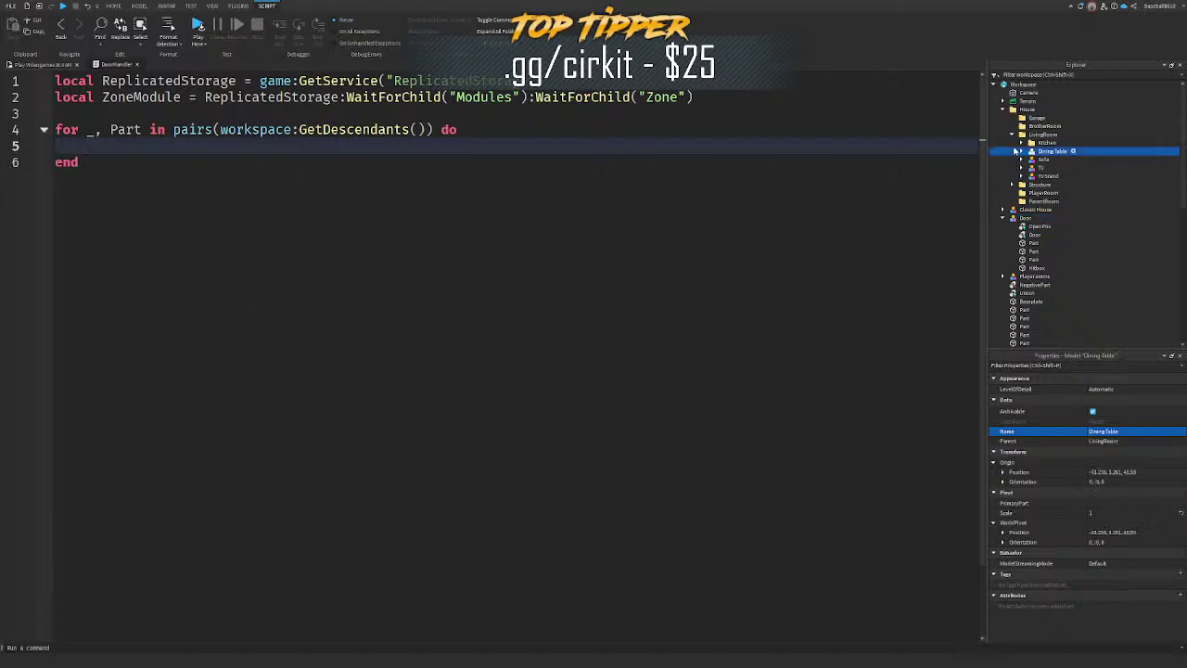
click(1017, 151)
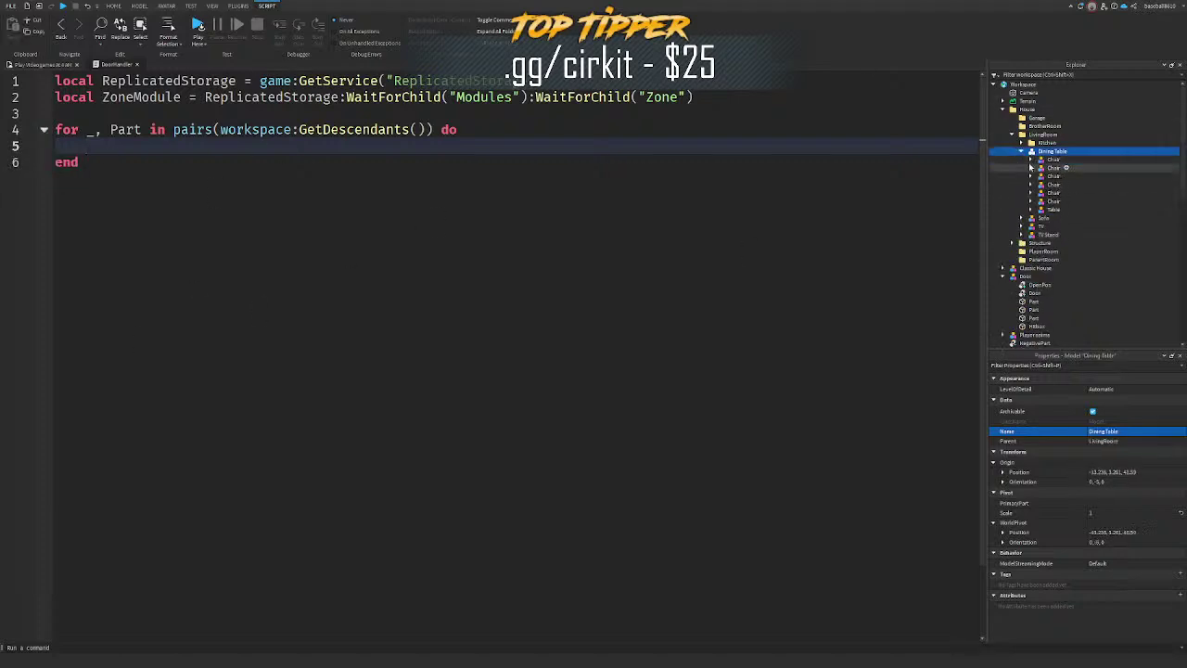
click(1021, 143)
click(1021, 143)
click(1021, 143)
click(1021, 143)
click(1020, 152)
click(1012, 134)
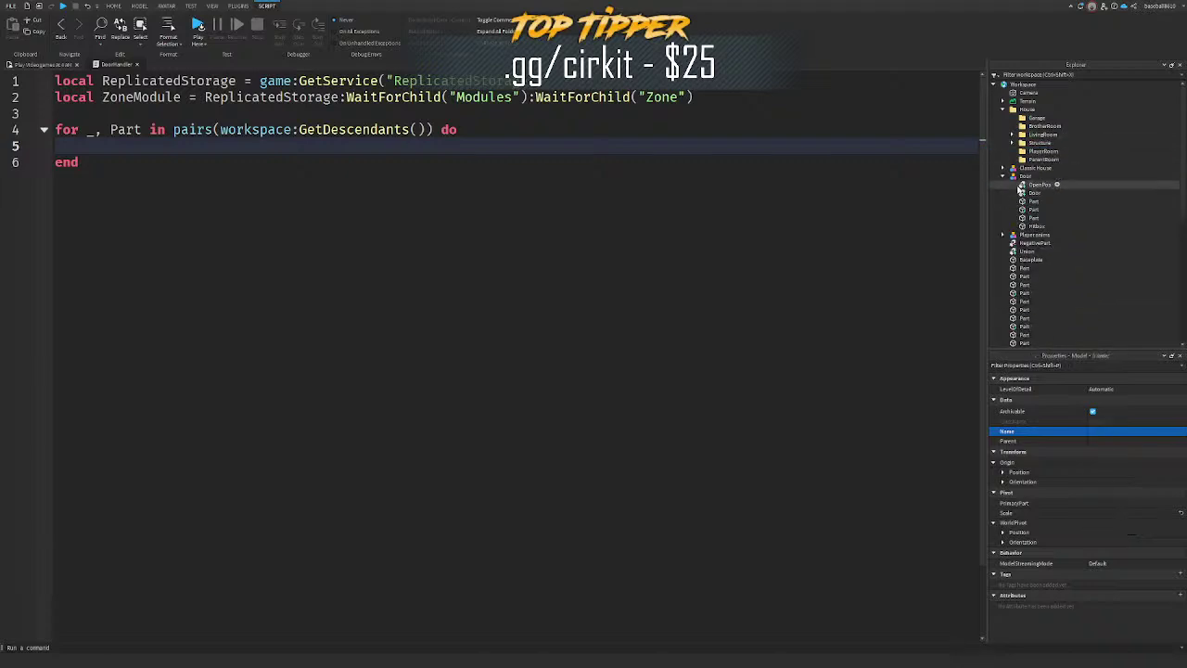
click(721, 163)
click(712, 132)
click(704, 146)
click(1028, 170)
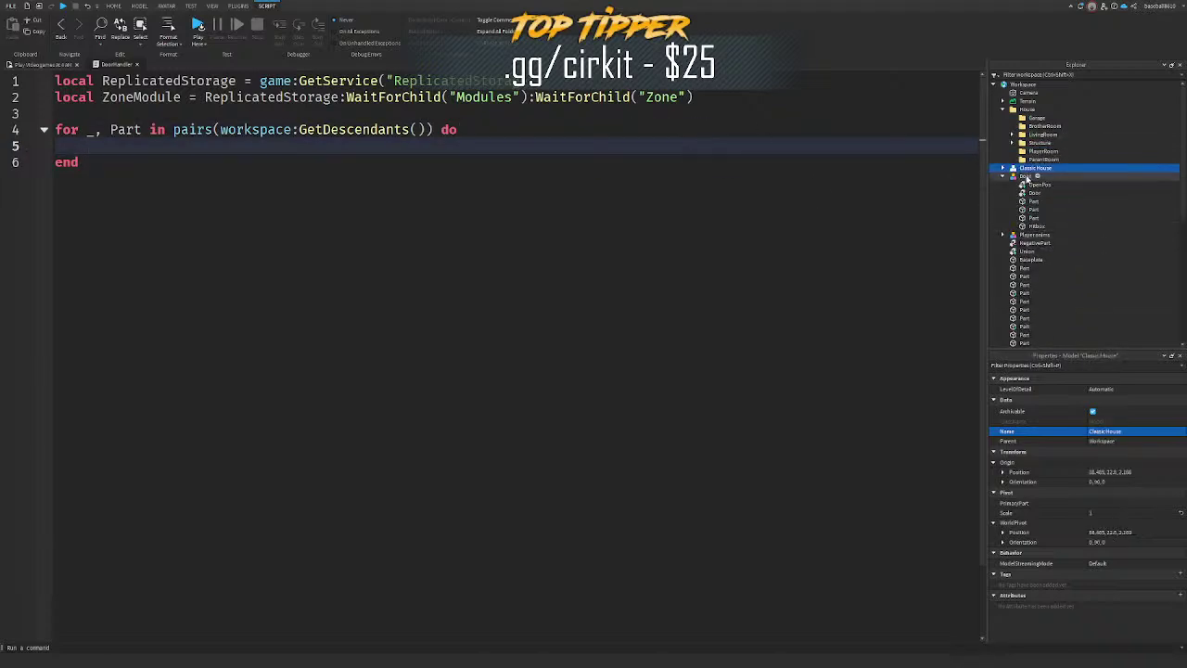
click(1025, 176)
Step: Begin an if condition inside the loop that checks Part.Name == "Door" and Part:FindFirstChild("Hitbox")
click(748, 146)
text(if P)
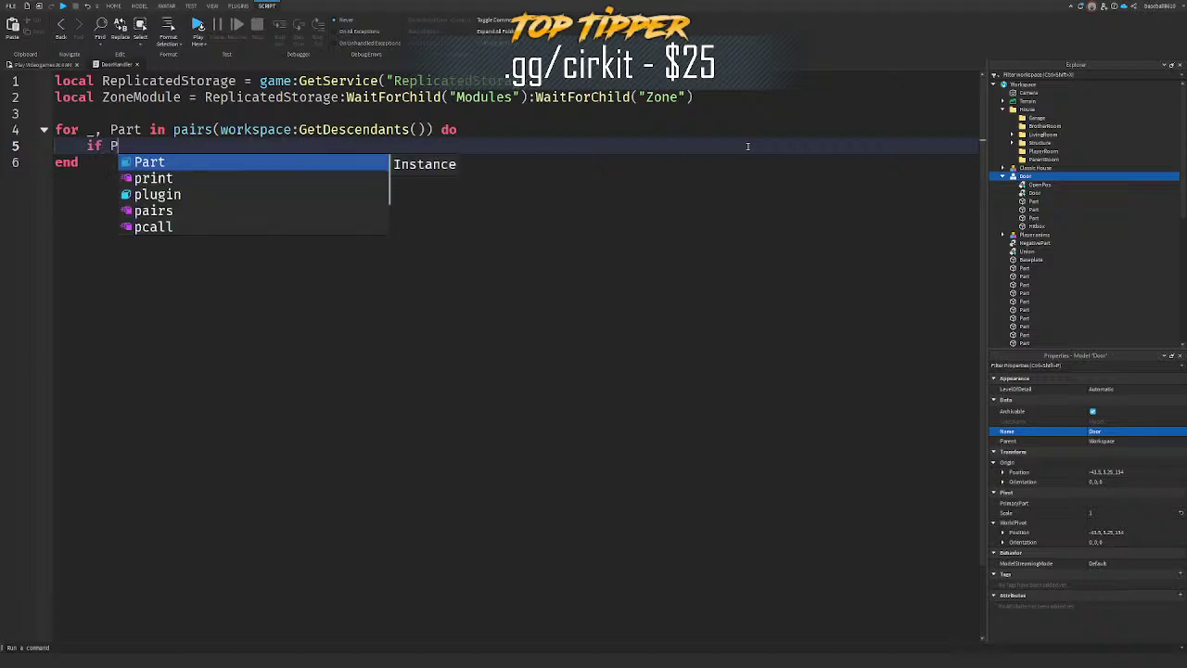
text(art.Name ==)
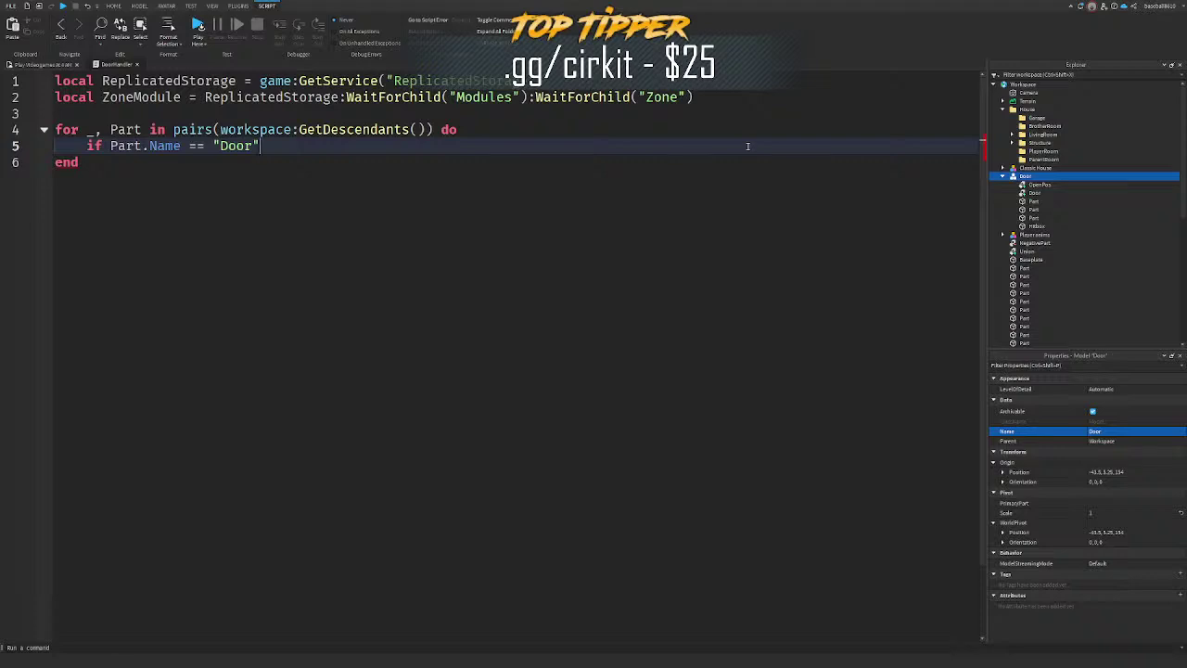
text("Door" and Part:Find)
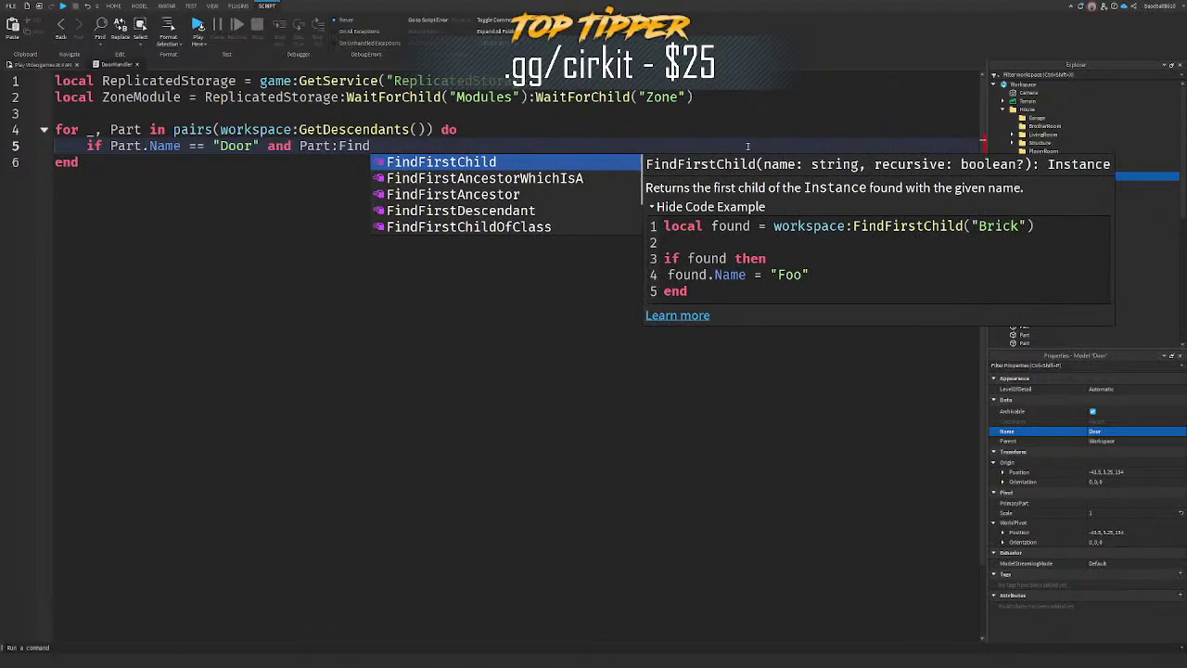
key(Tab)
text("Hitbox"))
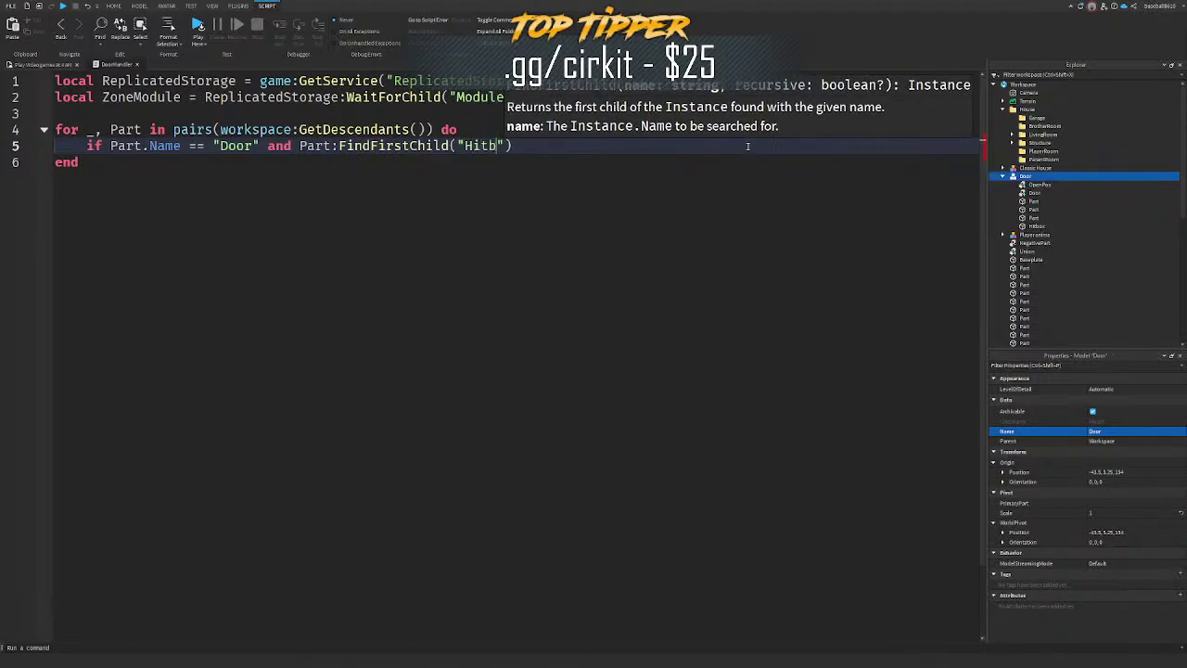
Step: Extend the if condition with Part:FindFirstChild checks for "OpenPos" and "Door", and open its then block
text( and Part:FindFirstChild(")
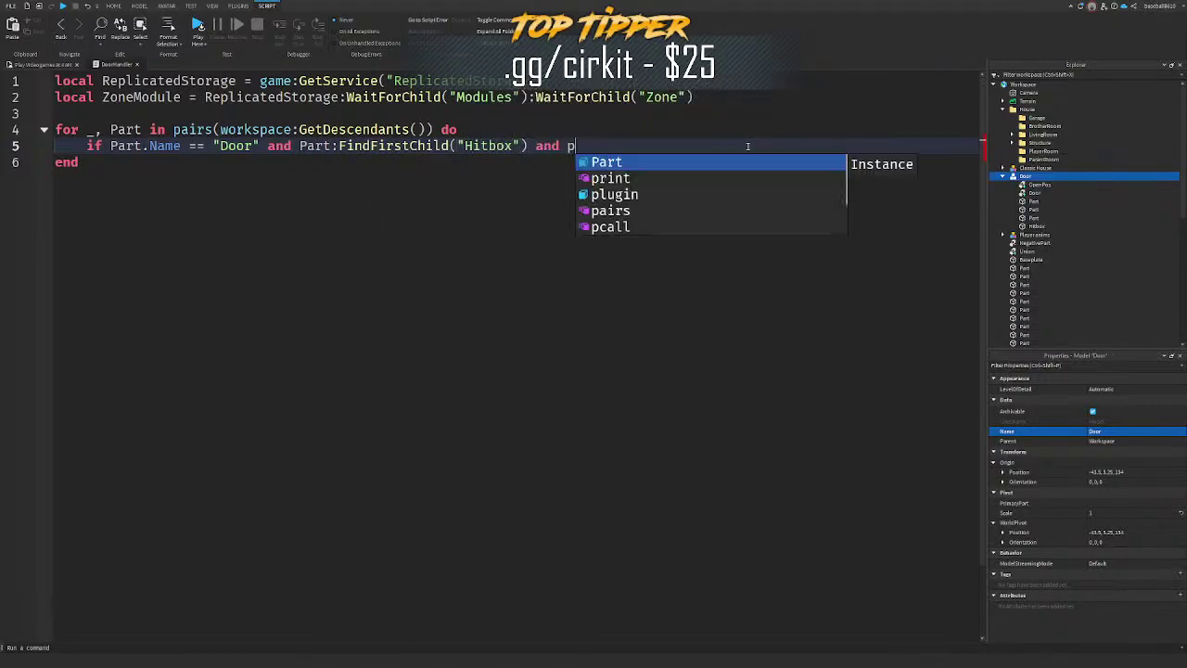
text(OpenP)
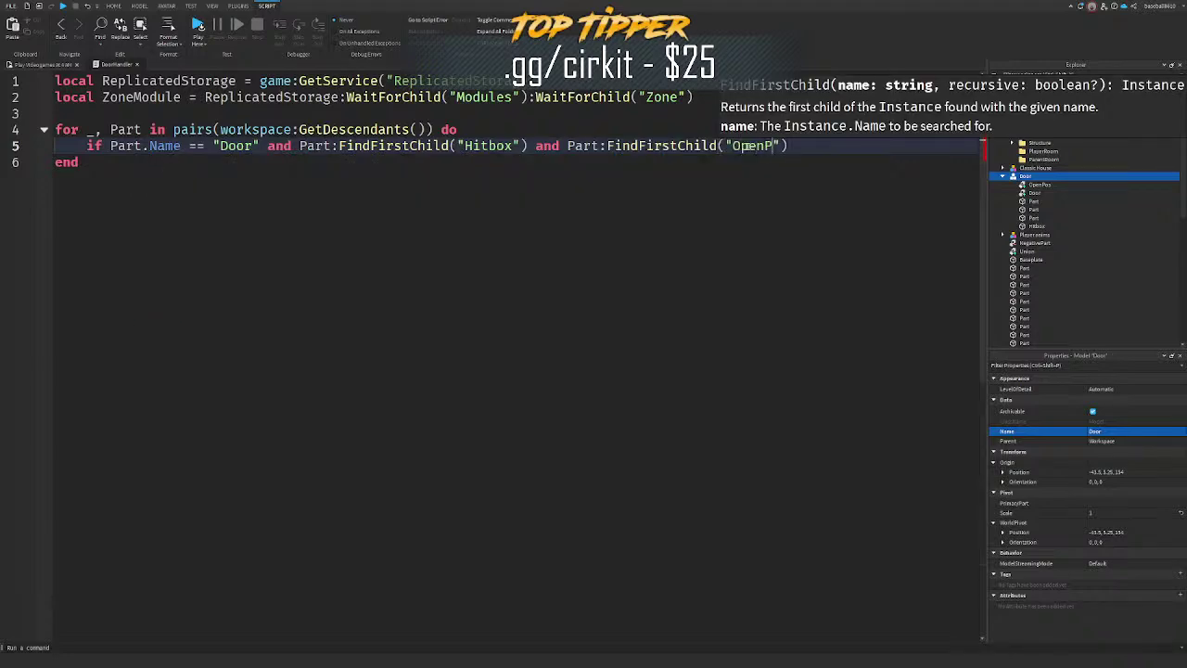
text(os and Part:Fi)
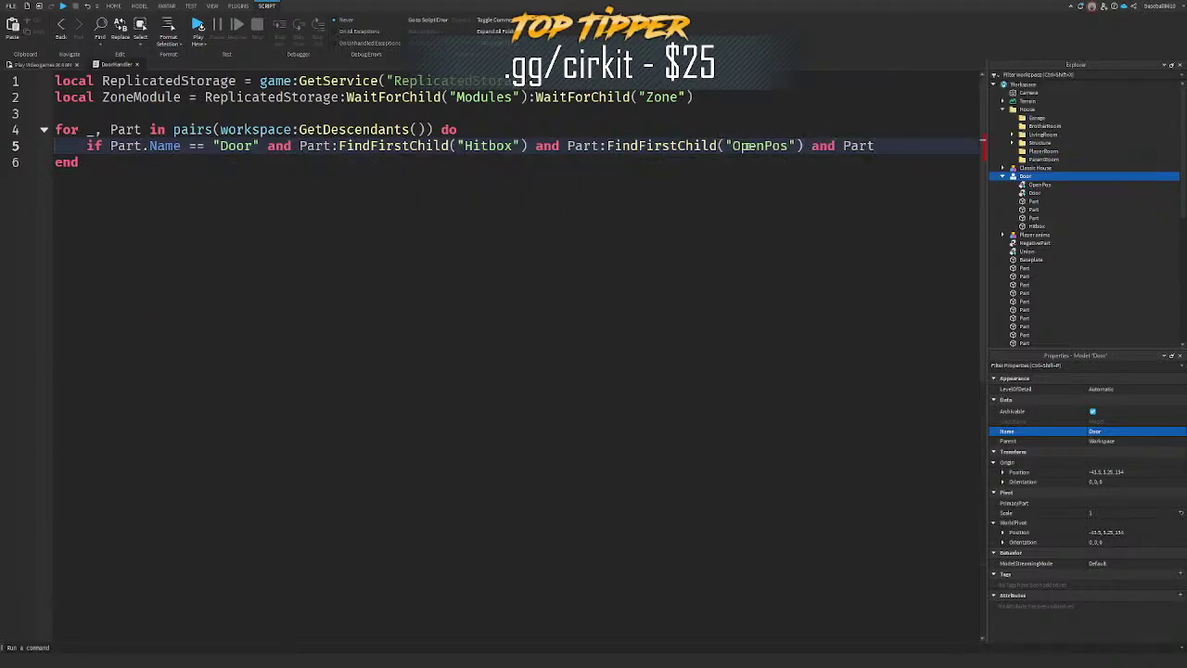
text(ndFirstChild("Door") then)
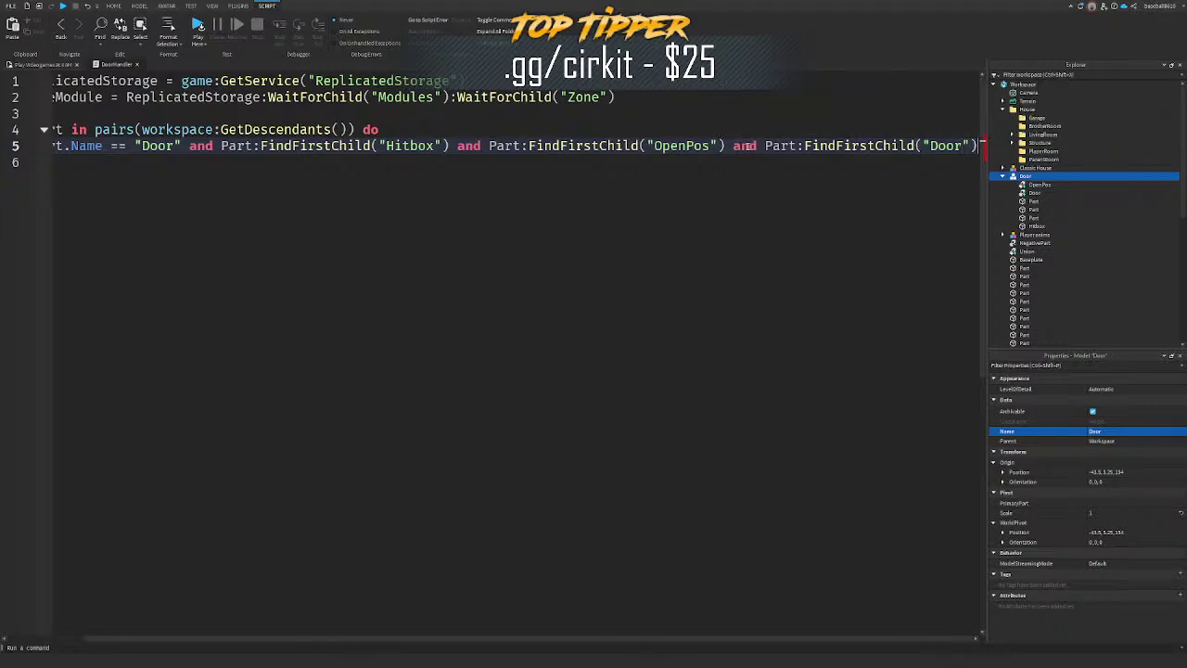
key(Return)
ctrl+scroll(805, 174, down, 2)
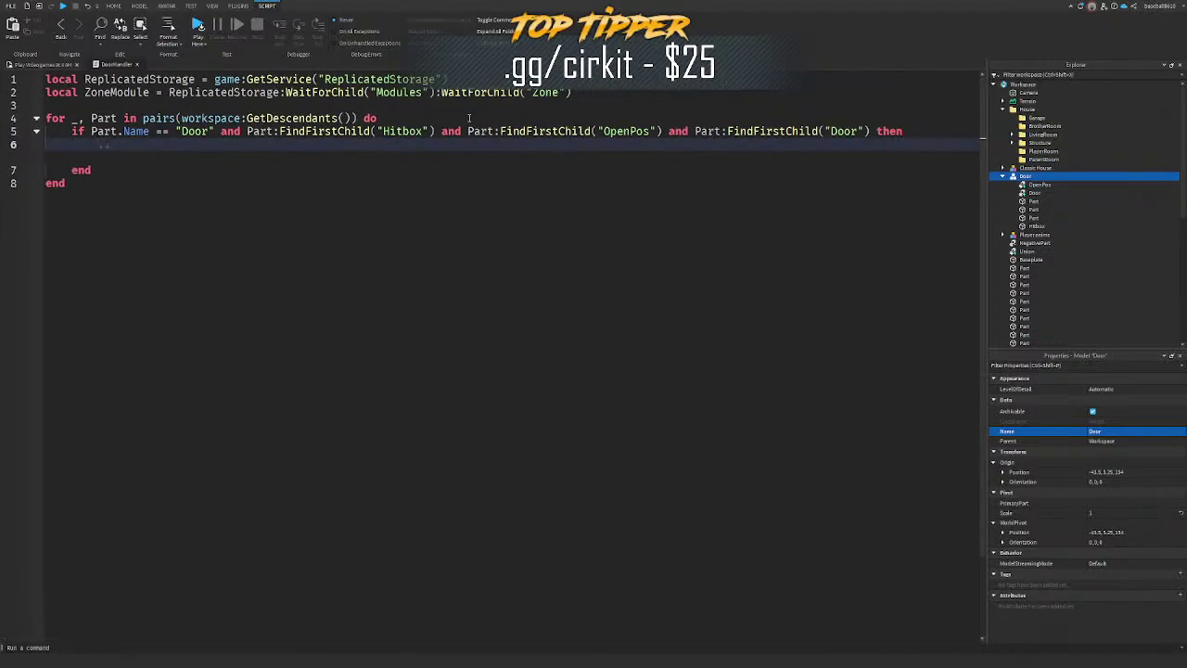
click(120, 164)
click(128, 144)
ctrl+scroll(143, 156, up, 3)
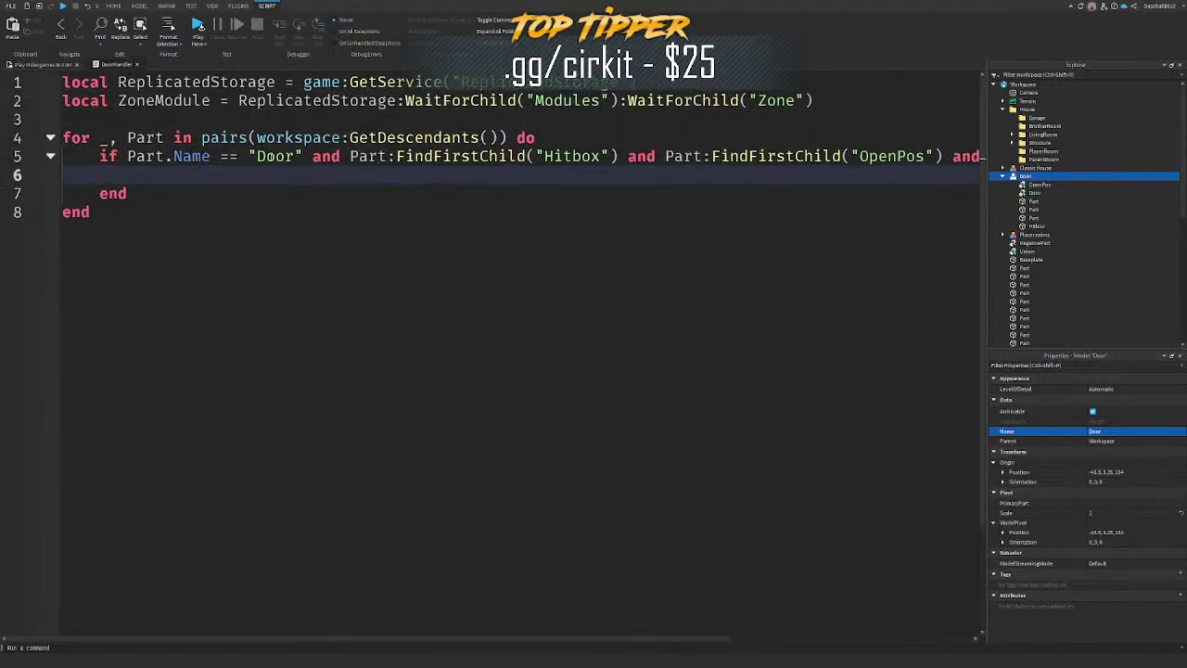
Step: Inside the if block, declare local Zone = ZoneModule.New(Part:FindFirstChild("Hitbox"))
text(local Zone = )
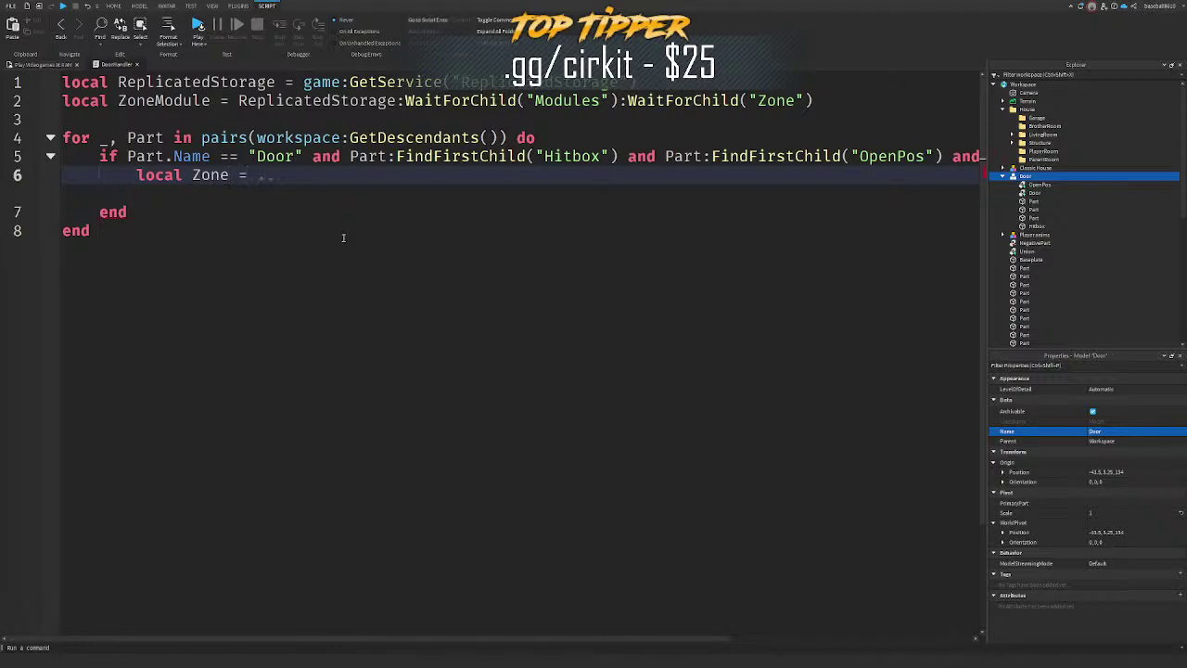
text(ZoneModule.n)
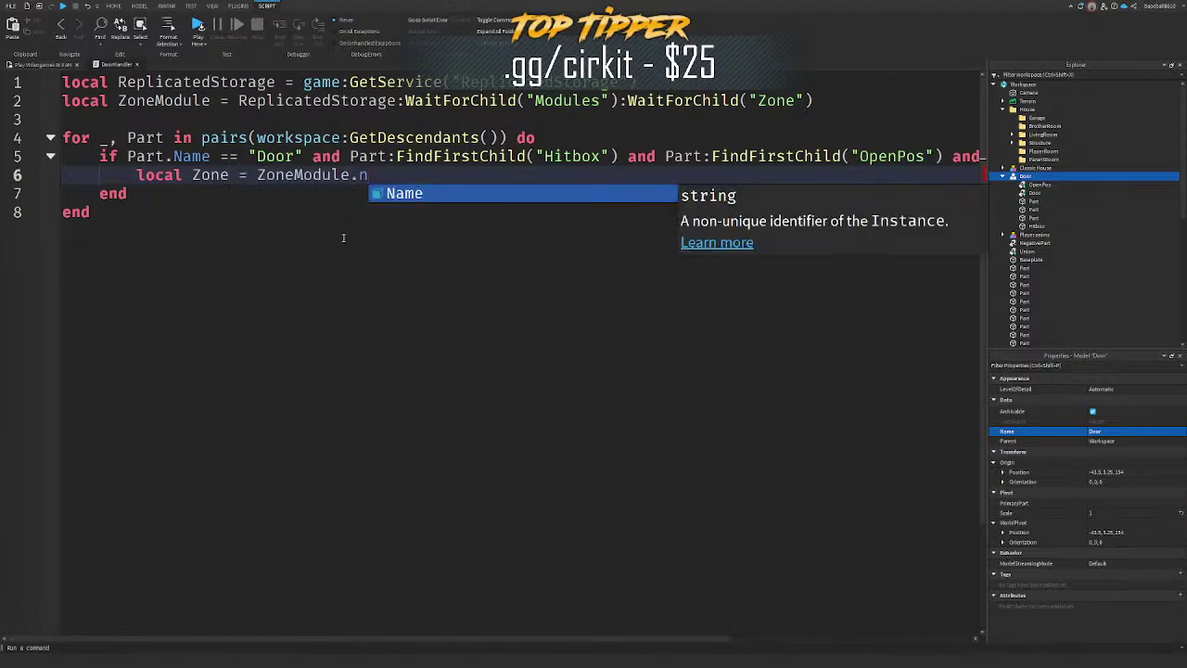
key(BackSpace)
text(New()
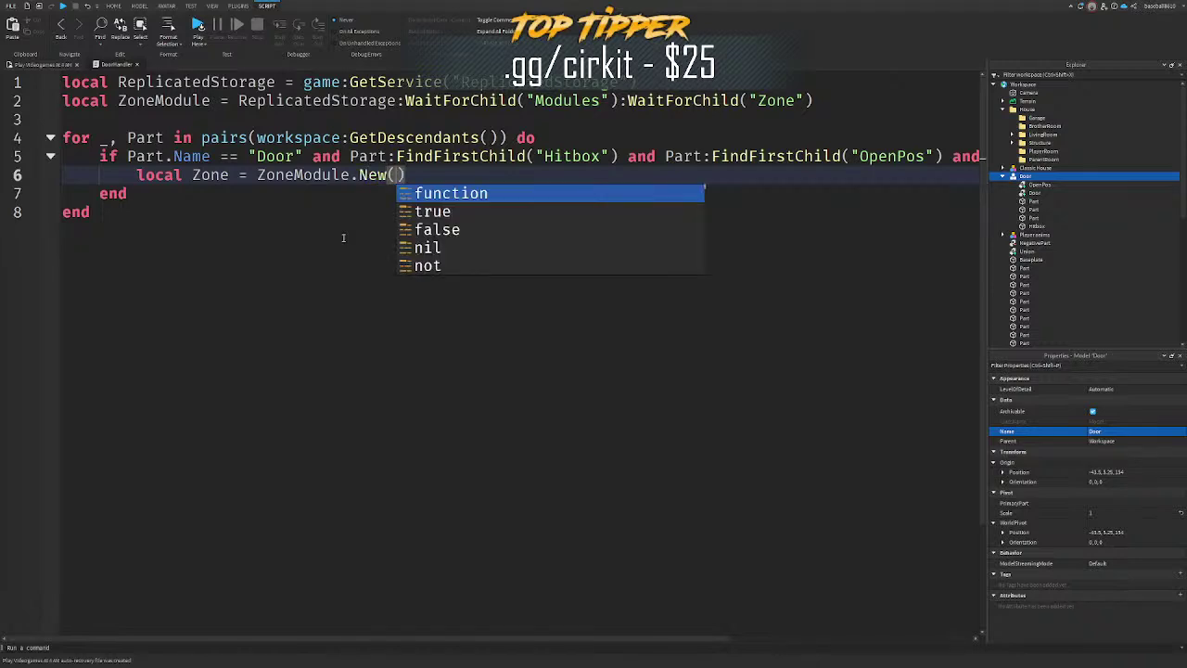
text({ar)
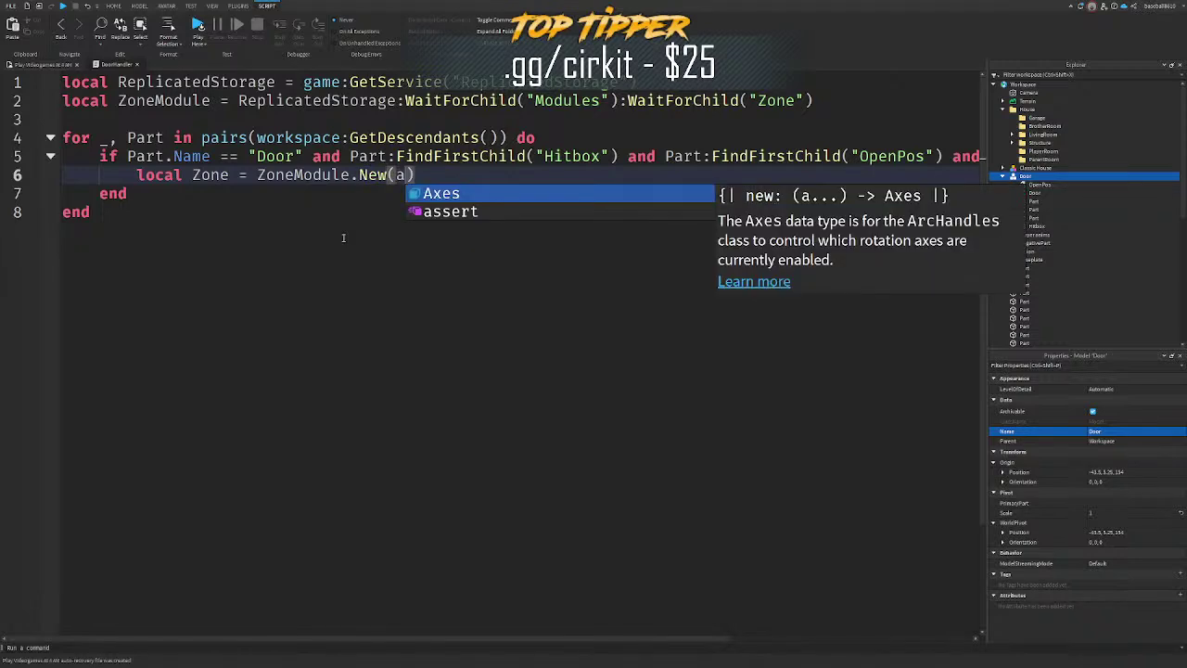
text(art:FindFirstChild("Hitbox)
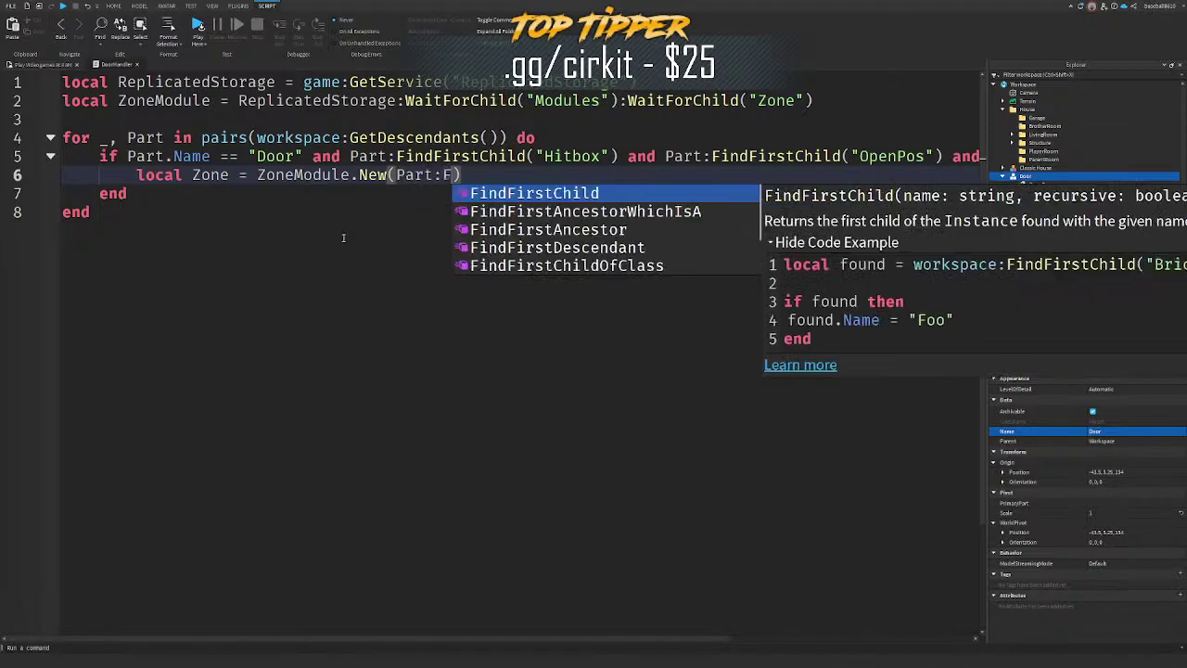
Step: Open the Signal module inside ReplicatedStorage's Zone module and examine how its constructor and connection functions are defined
scroll(1031, 257, down, 5)
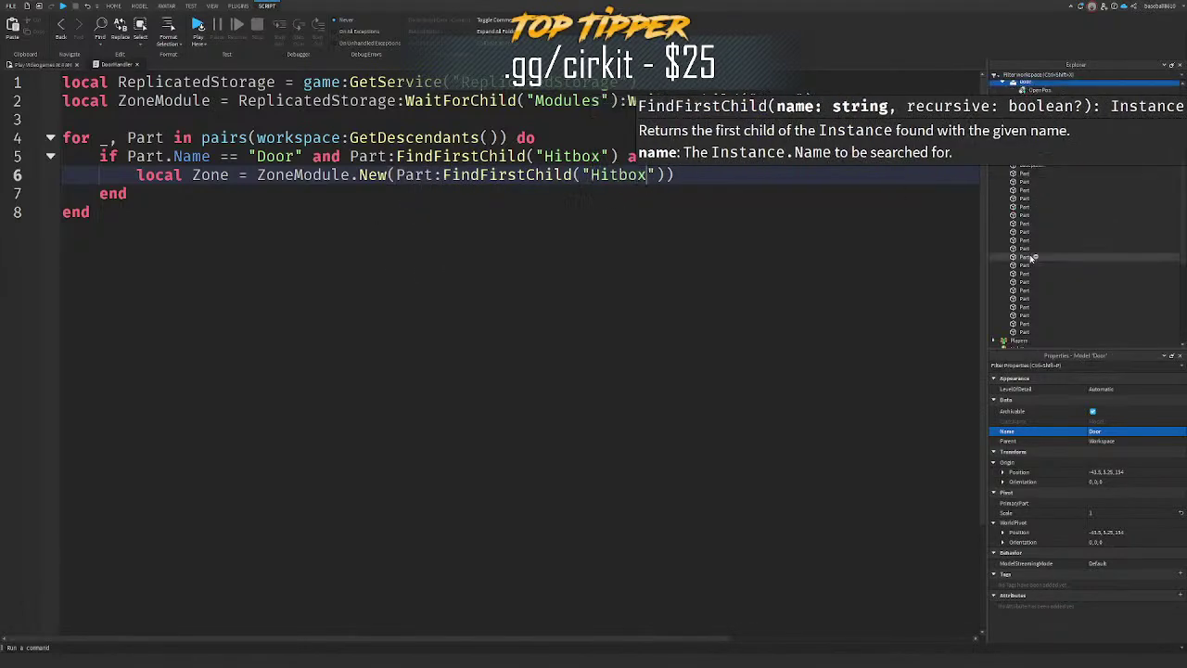
click(1012, 311)
click(1012, 303)
scroll(1014, 313, down, 1)
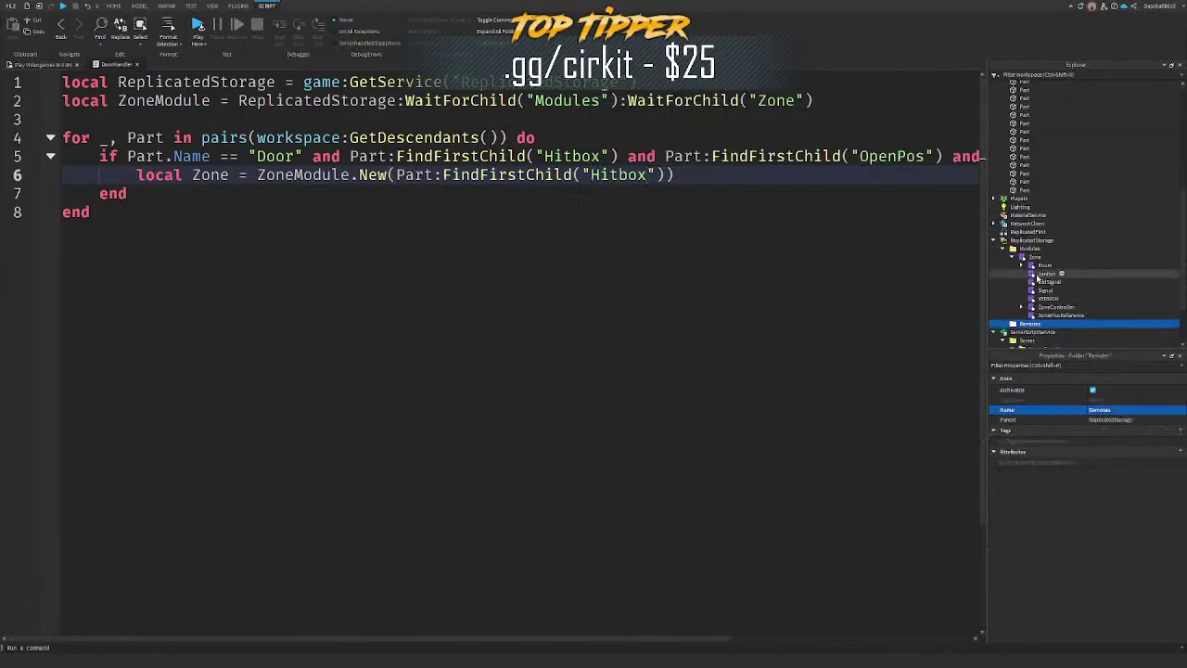
double_click(1045, 290)
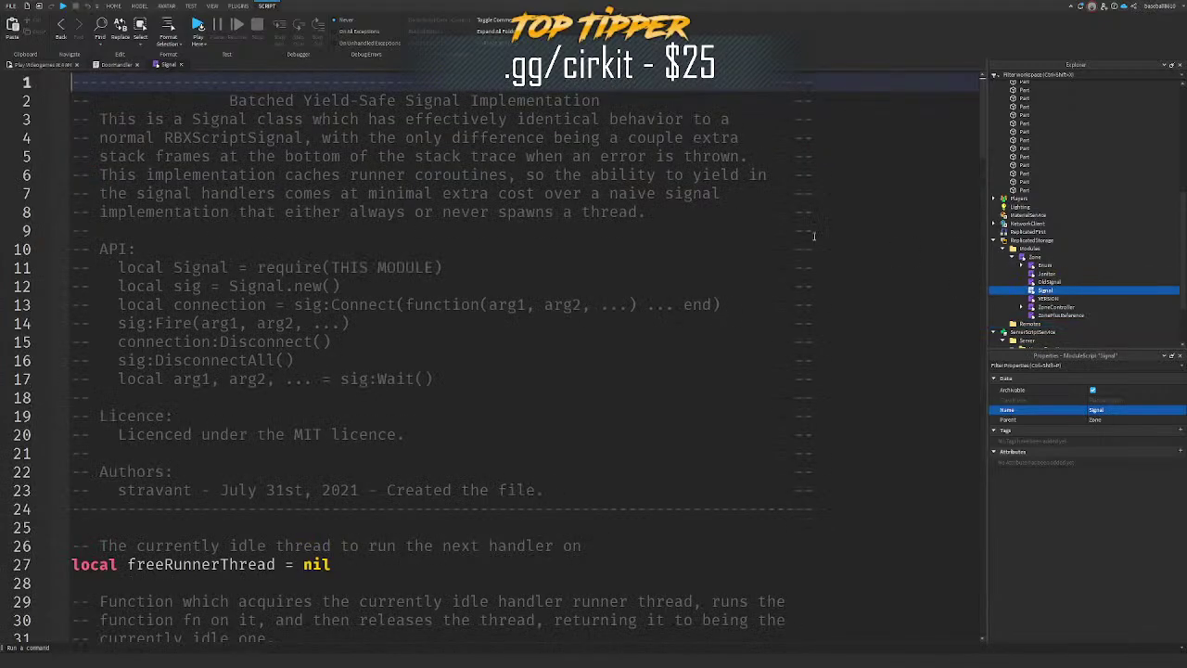
scroll(730, 223, down, 8)
scroll(730, 220, down, 18)
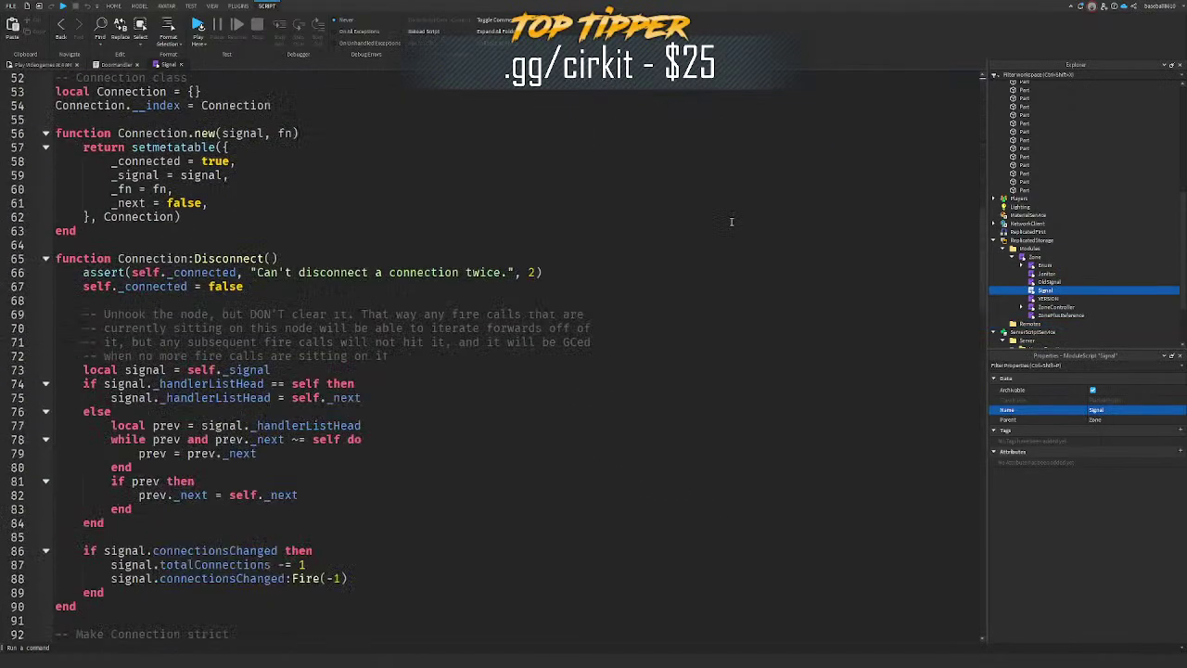
scroll(731, 222, down, 8)
scroll(422, 210, up, 4)
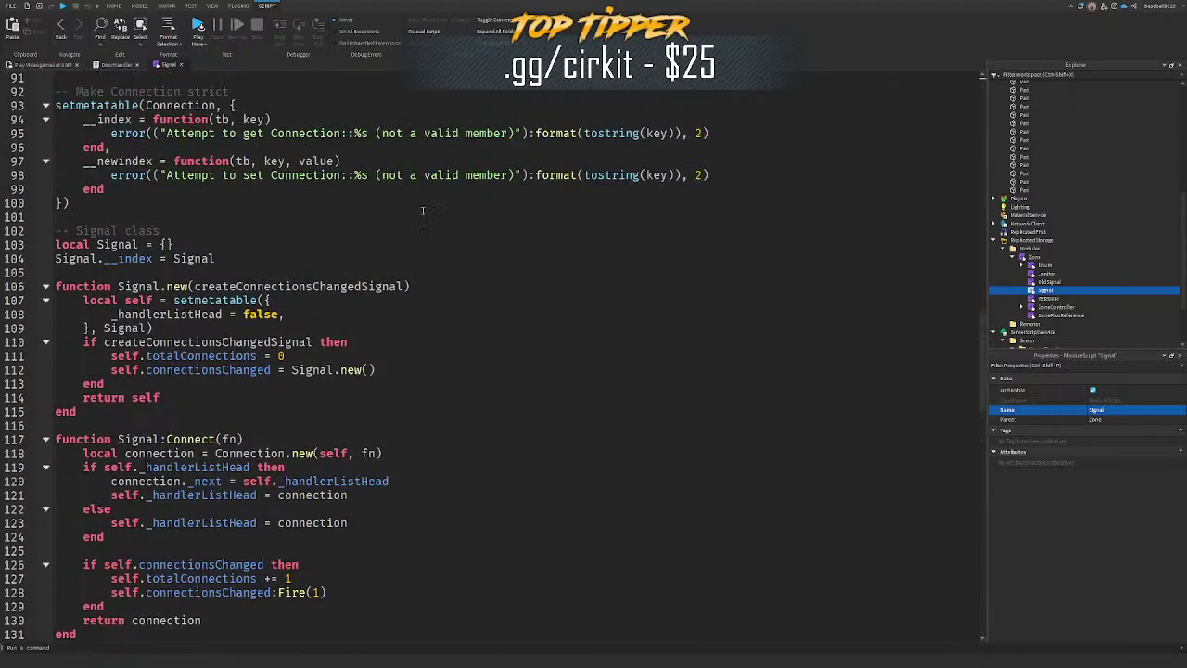
Step: In DoorHandler, change the constructor call to ZoneModule.new and add a Zone.playerEntered handler that takes Player and prints Player.Name
click(115, 65)
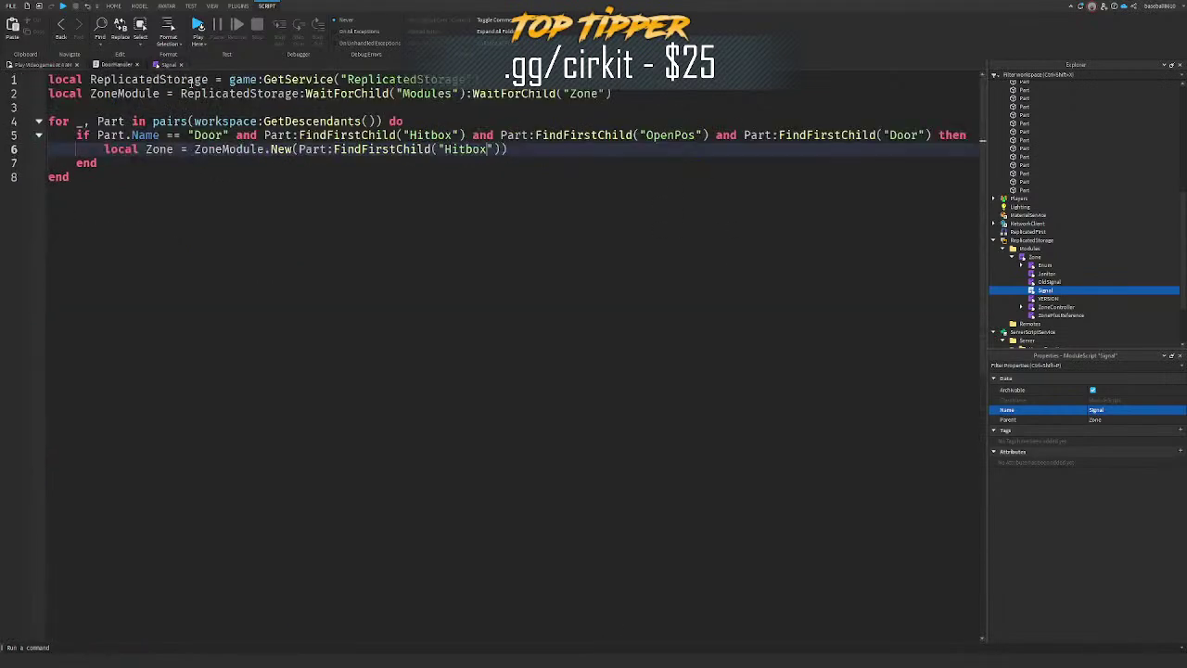
text(new)
click(574, 152)
key(Return)
key(Return)
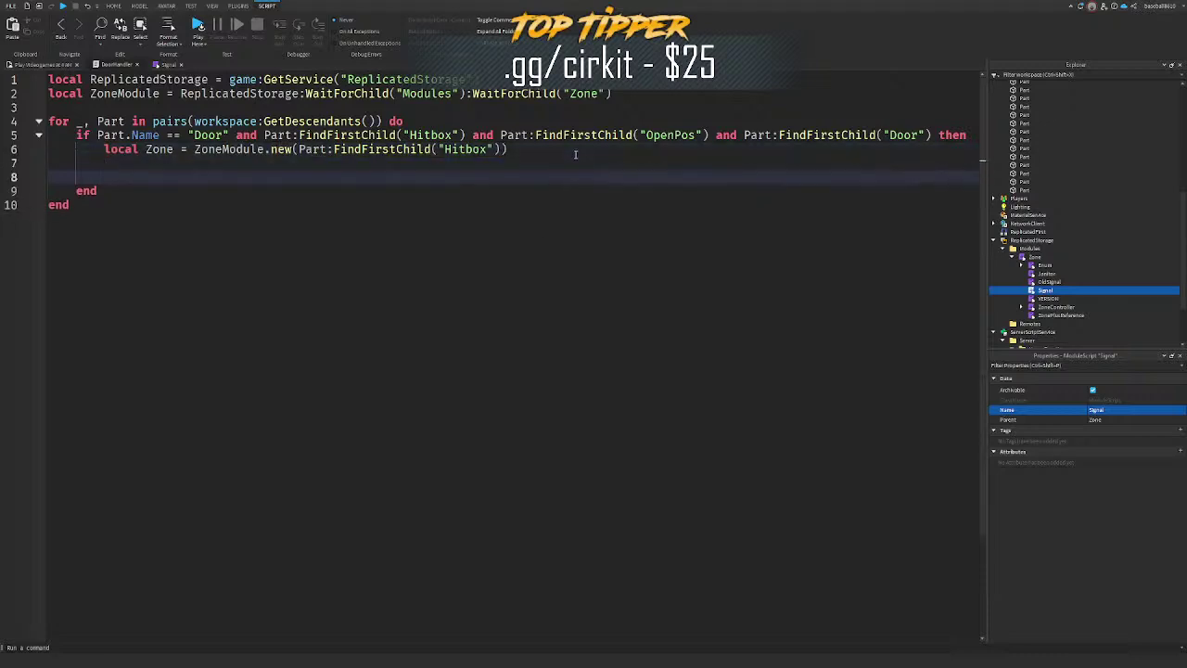
text(Zone.playerEntered:Conn)
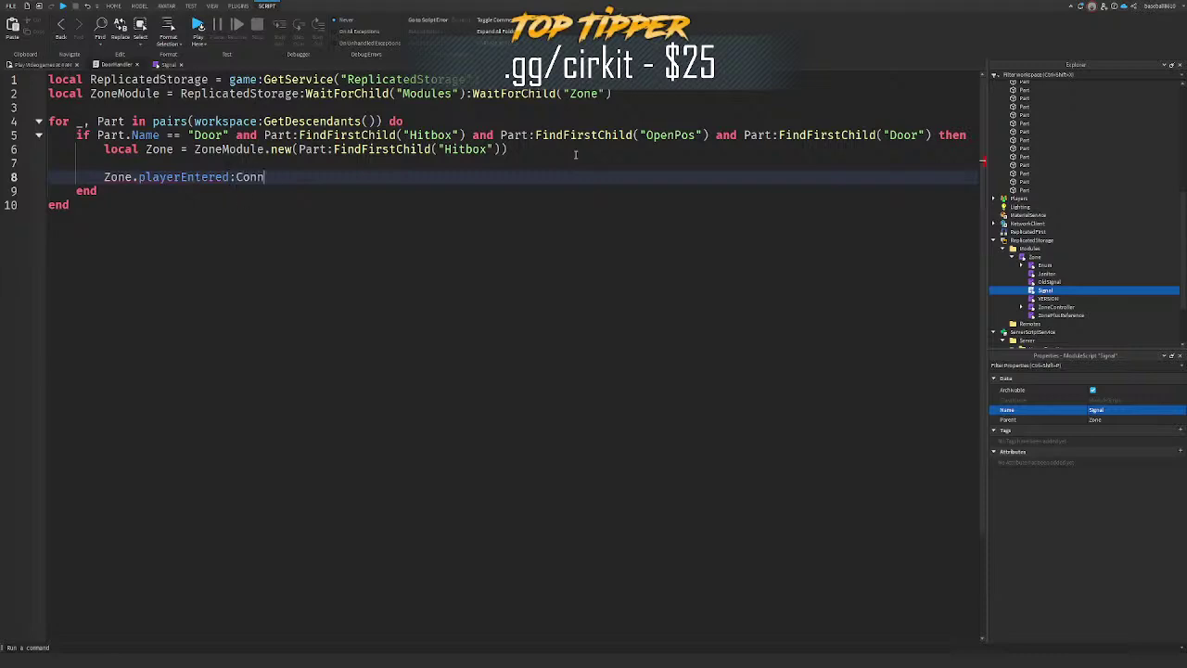
text(ect(function(P)
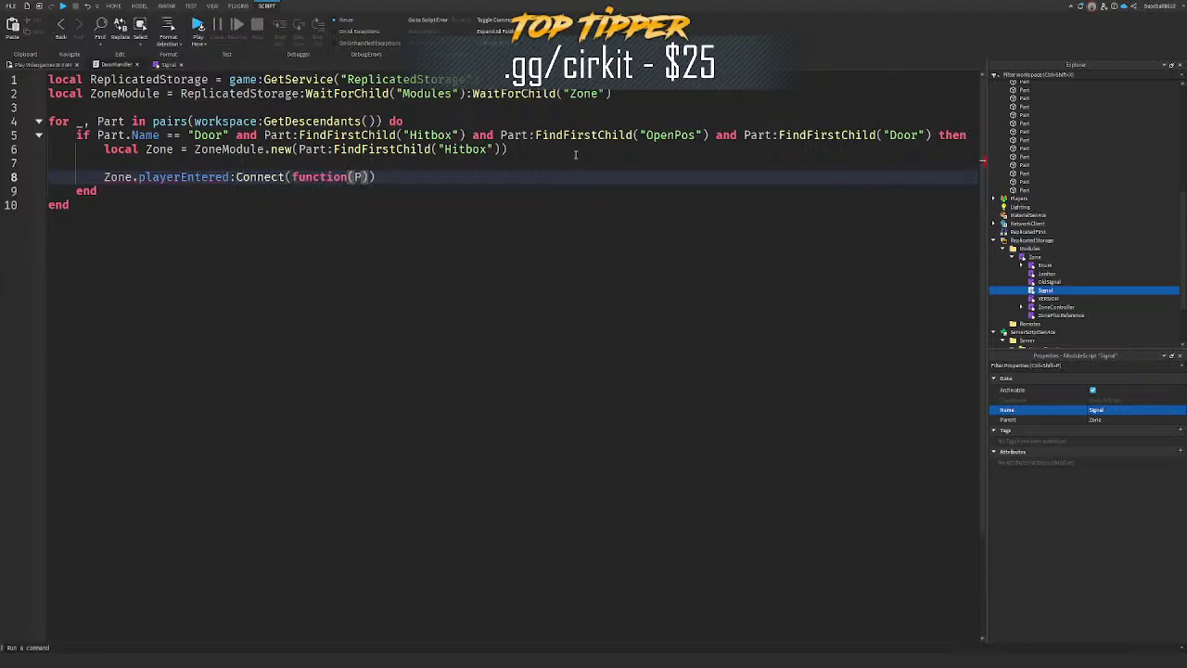
text(layer)
key(Return)
text(prin)
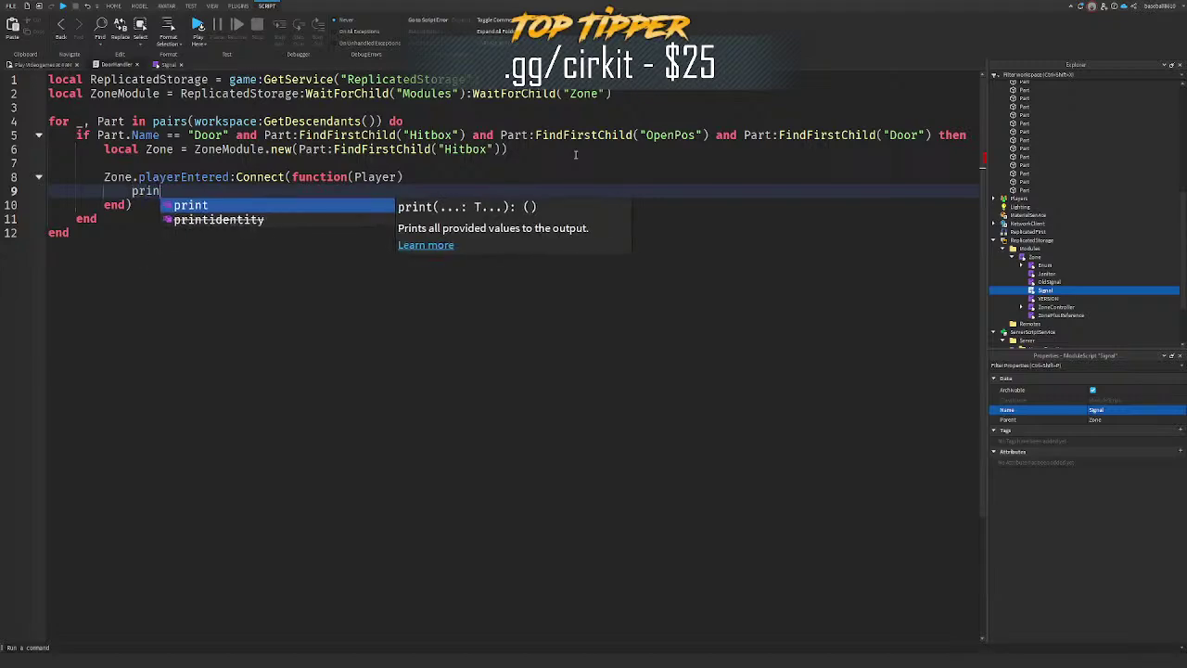
text(t(Player.Name)
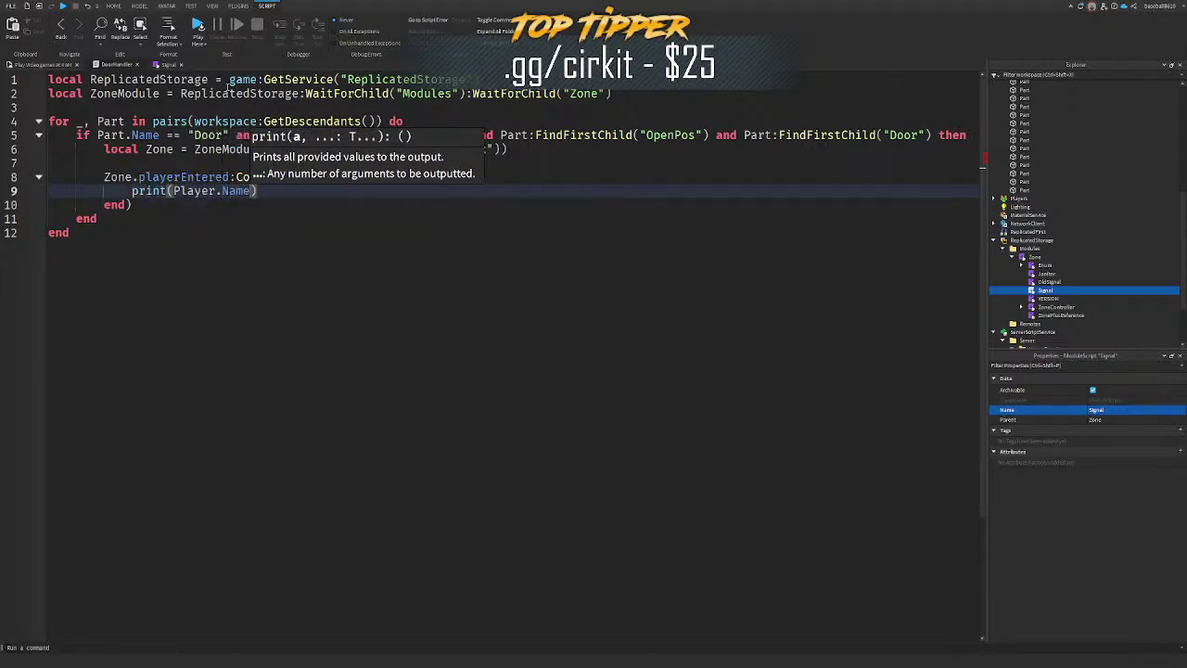
Step: Start a playtest of the place to try the door zone script
click(40, 65)
mouse_move(643, 241)
right_down()
mouse_move(643, 264)
mouse_move(640, 233)
mouse_move(630, 247)
right_up()
key(s)
click(643, 241)
key(a)
right_drag(674, 361, 606, 350)
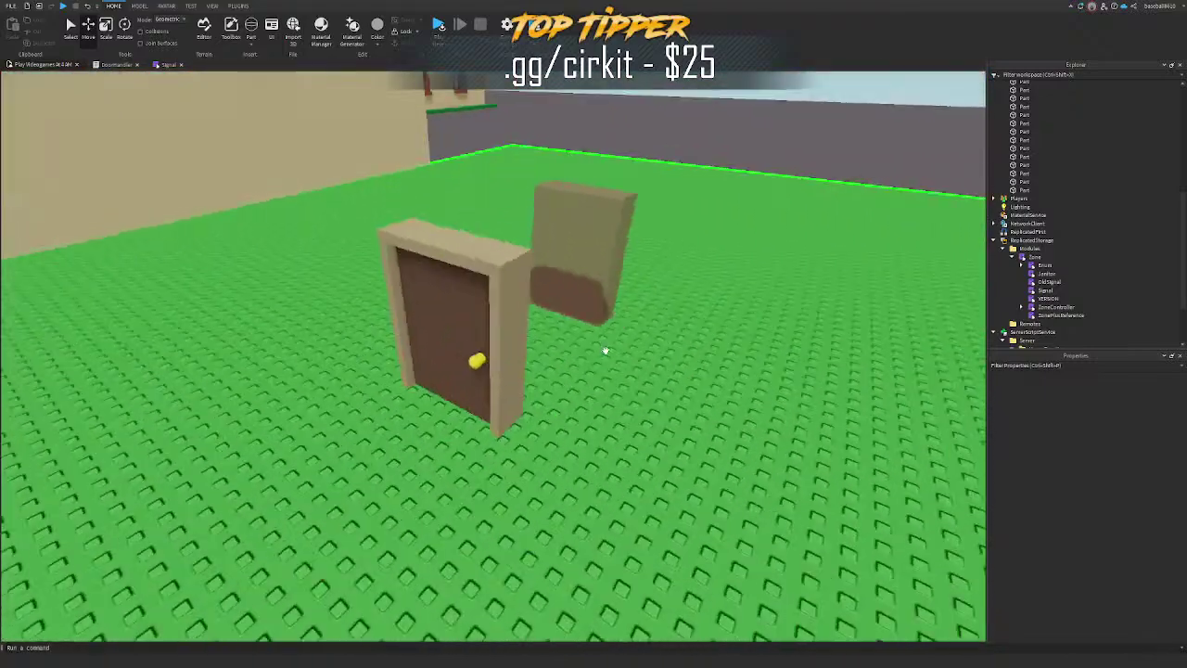
drag(543, 356, 585, 350)
click(662, 125)
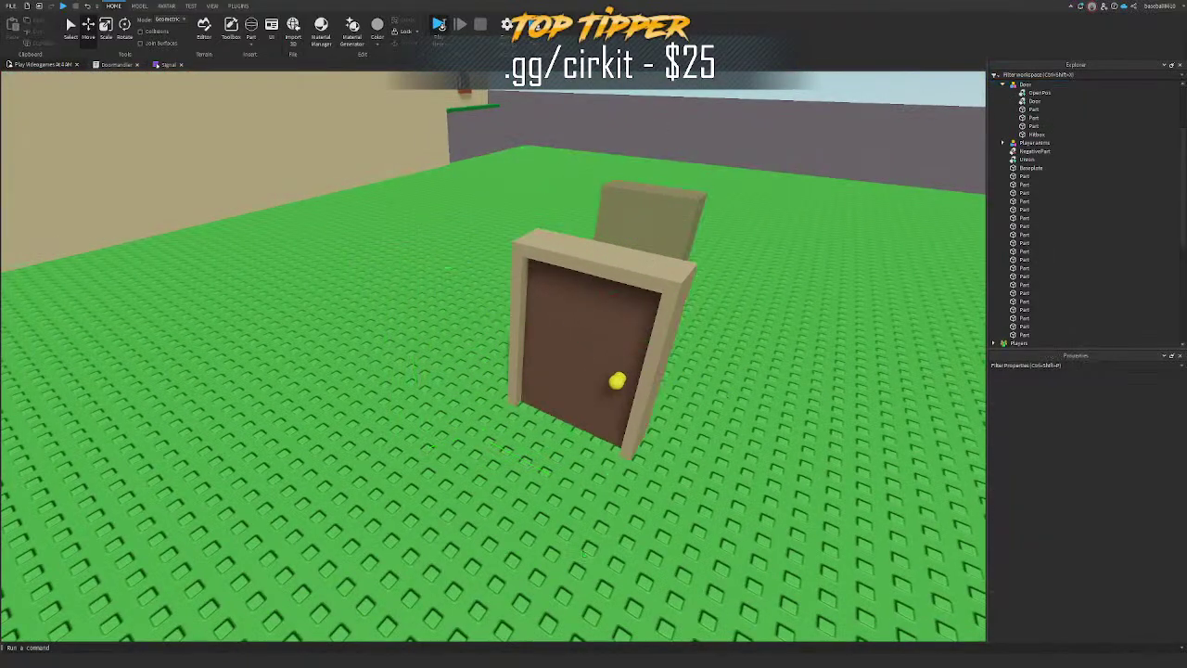
click(440, 27)
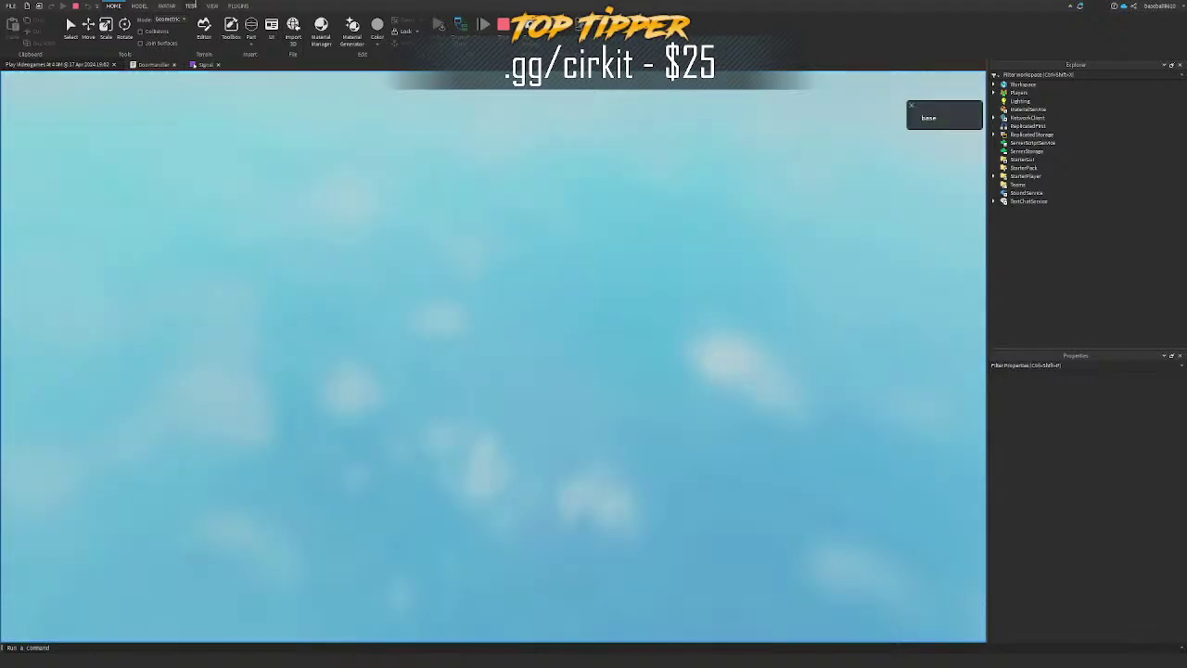
Step: Show the Output window and open the script line behind the logged DoorHandler error, ending the playtest
click(213, 5)
click(131, 19)
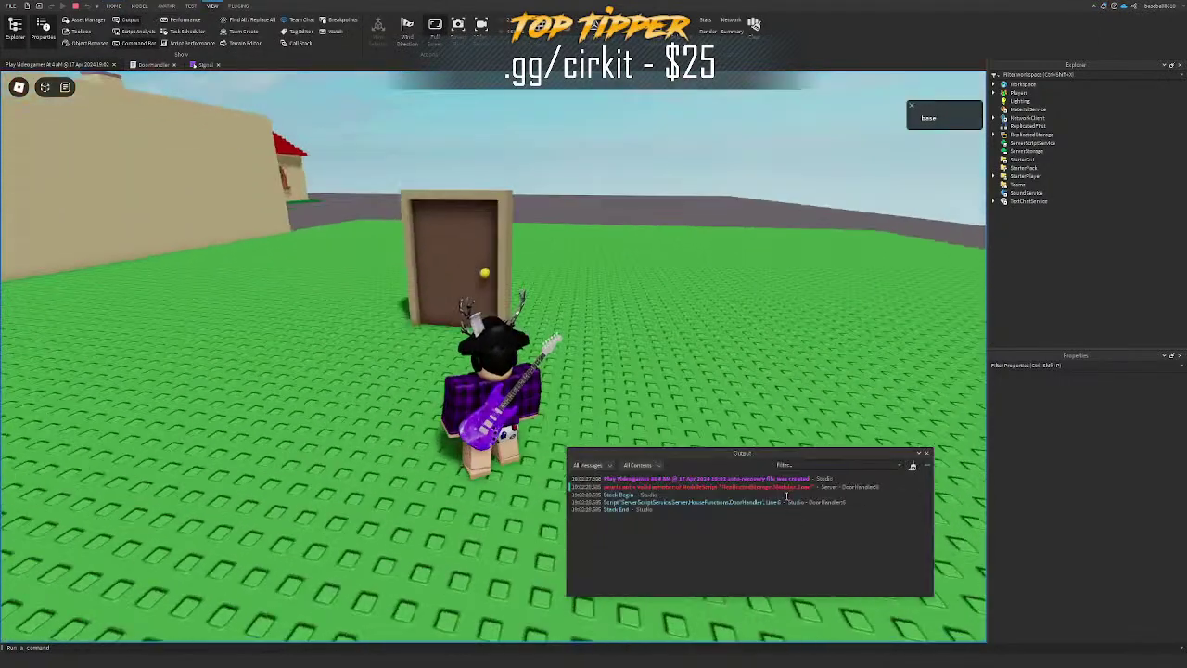
click(788, 488)
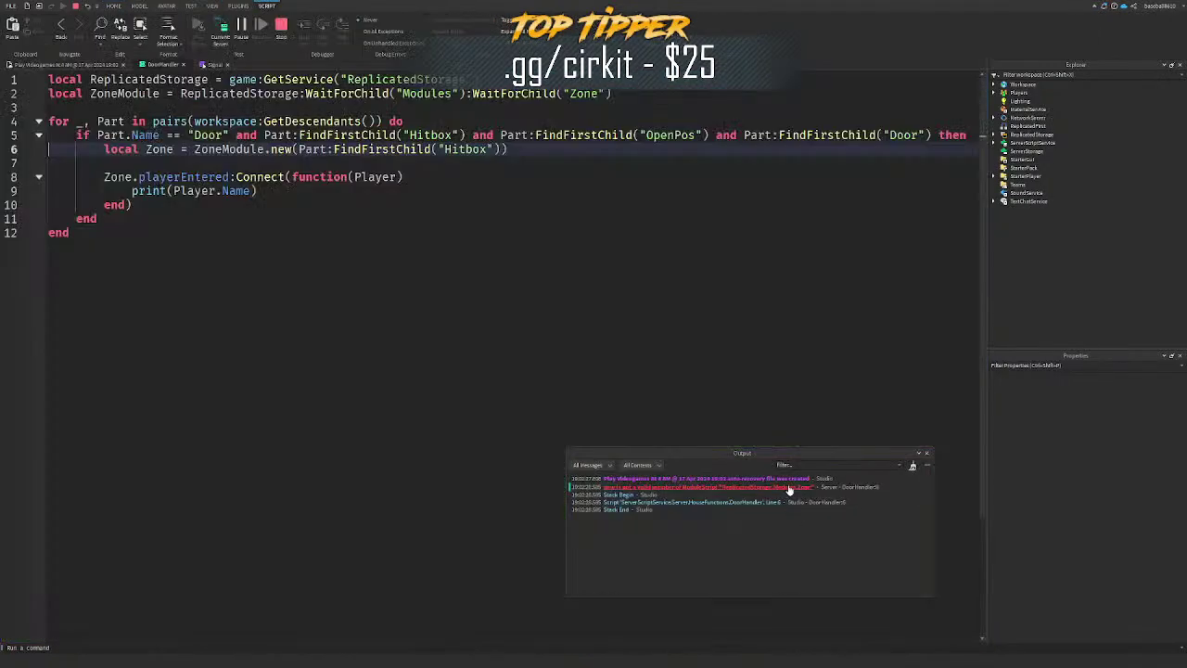
click(281, 25)
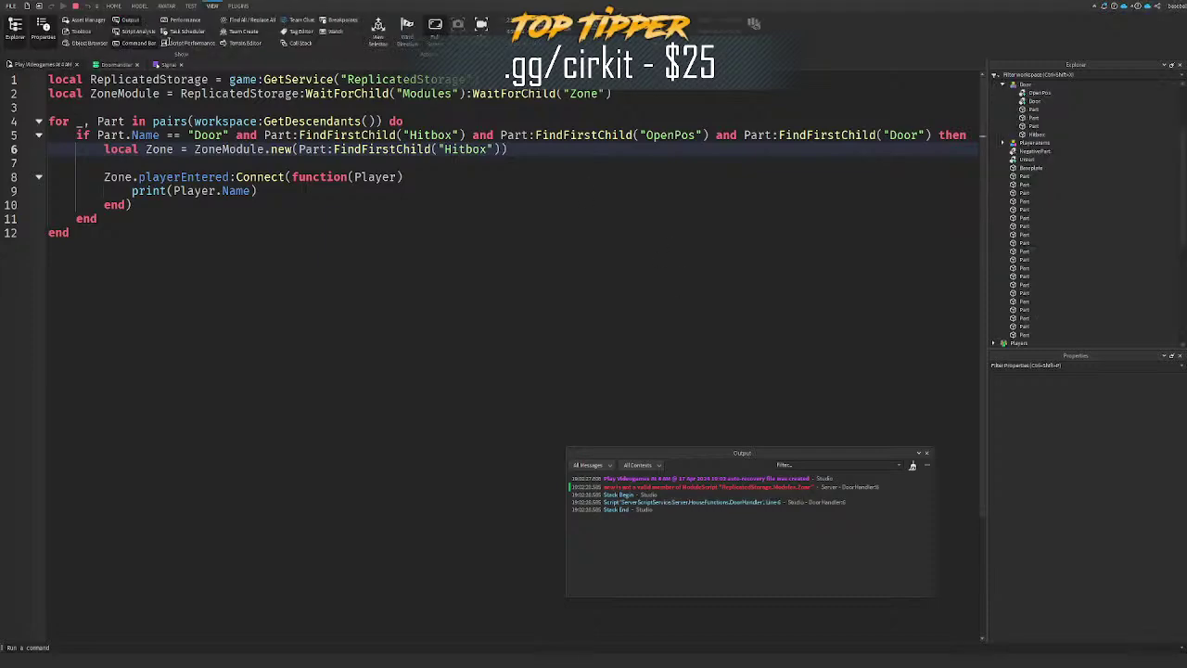
Step: Try ZoneModule.New as the constructor call in DoorHandler and check it with a short playtest
click(116, 64)
click(274, 149)
drag(273, 150, 277, 149)
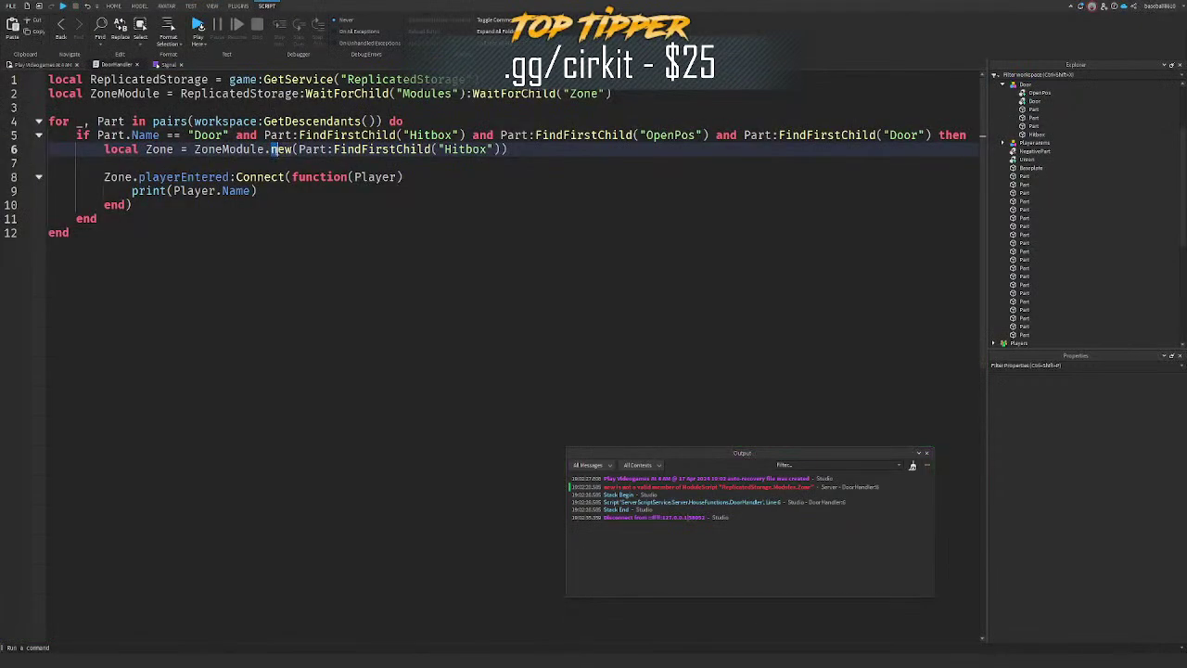
text(N)
click(43, 64)
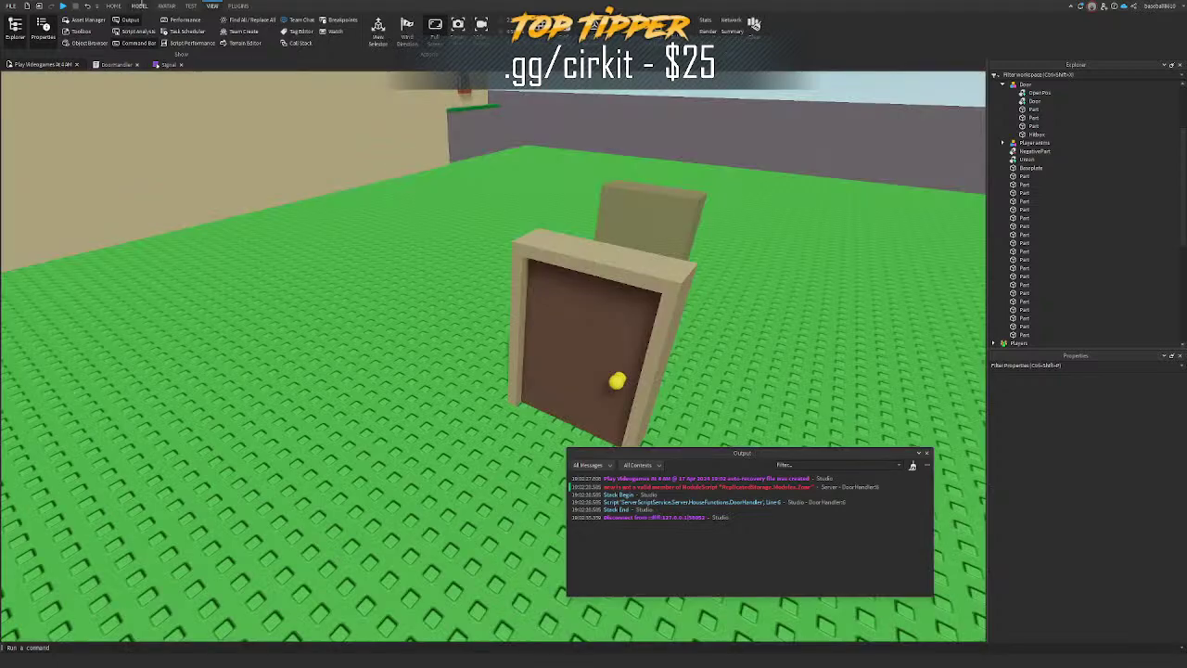
click(113, 6)
click(438, 25)
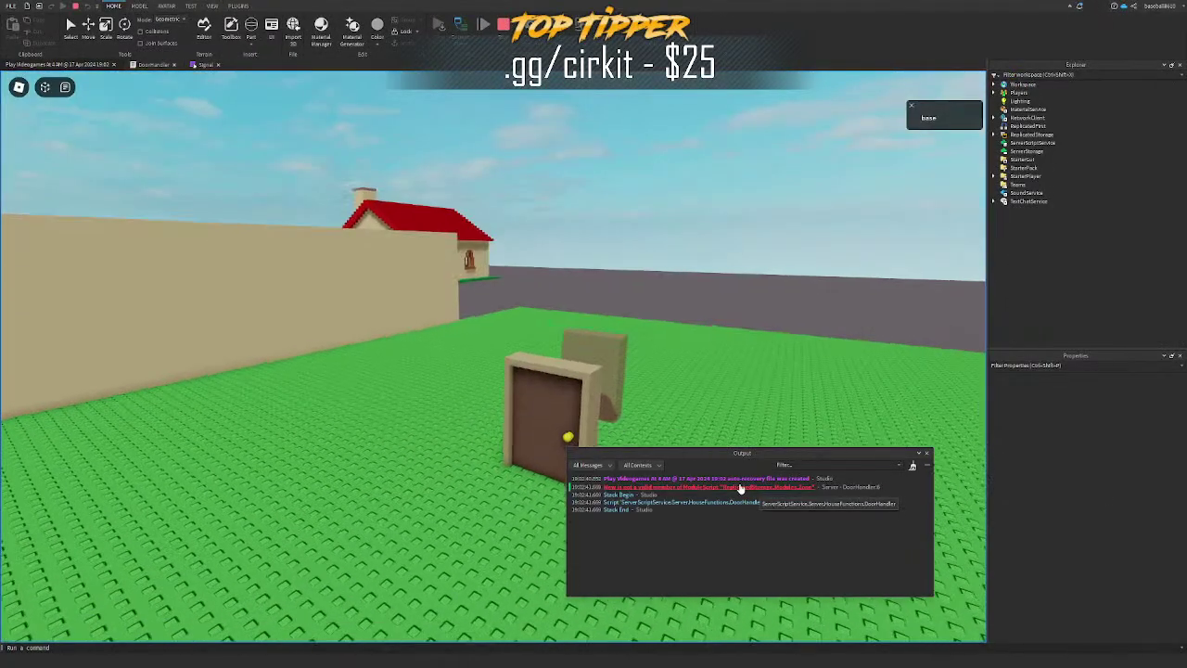
click(503, 25)
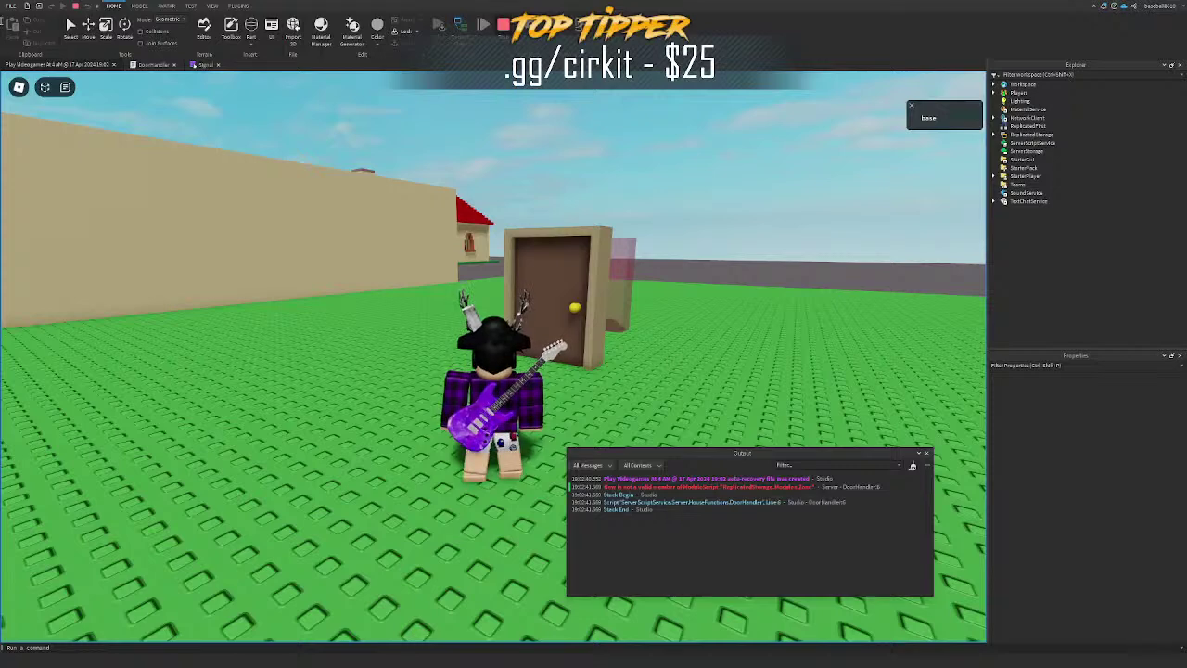
Step: Open the shared game Noon X Base PT2 and examine how its Handler script loads the Zone module
click(11, 7)
click(45, 20)
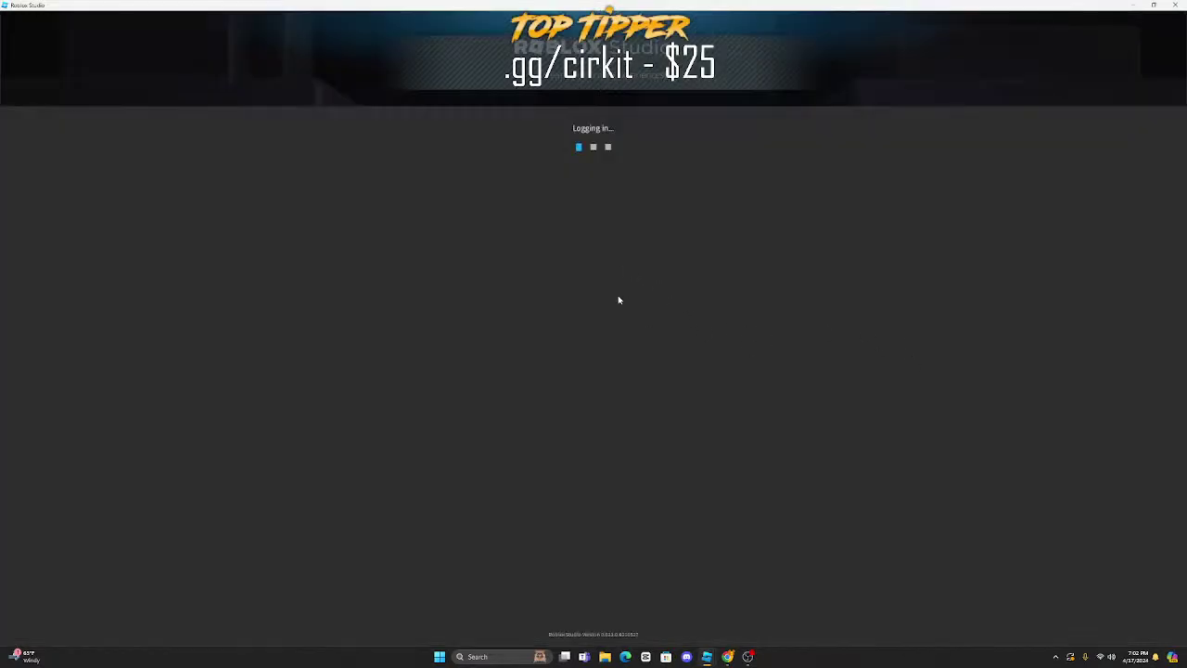
click(25, 88)
click(212, 39)
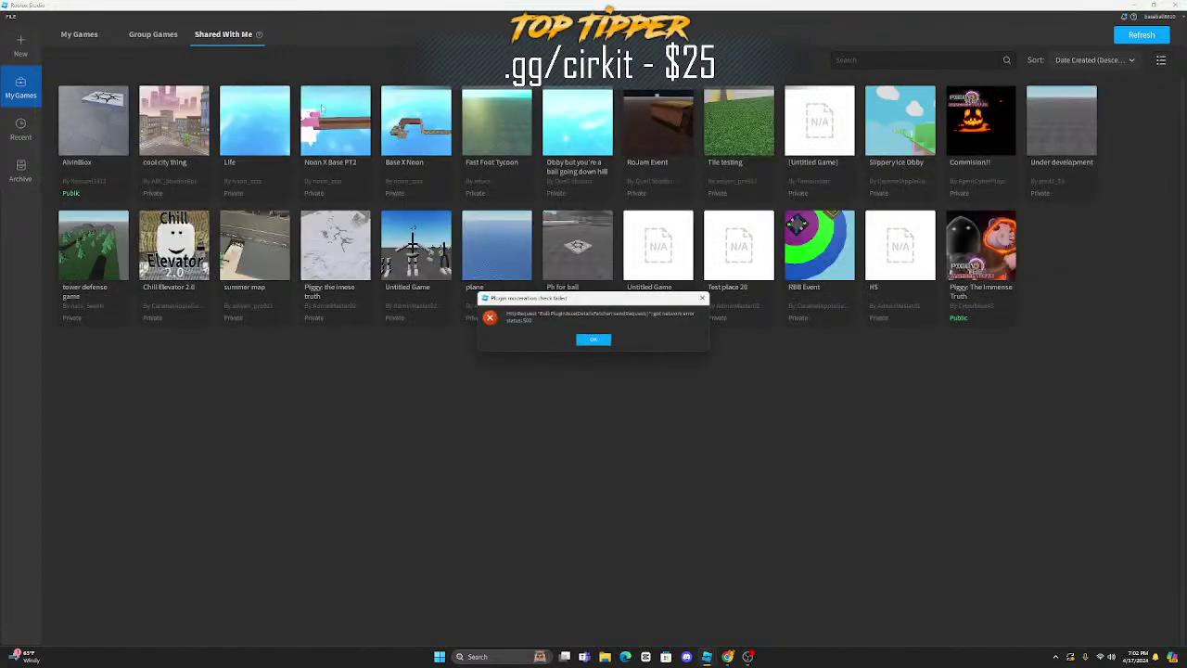
click(598, 343)
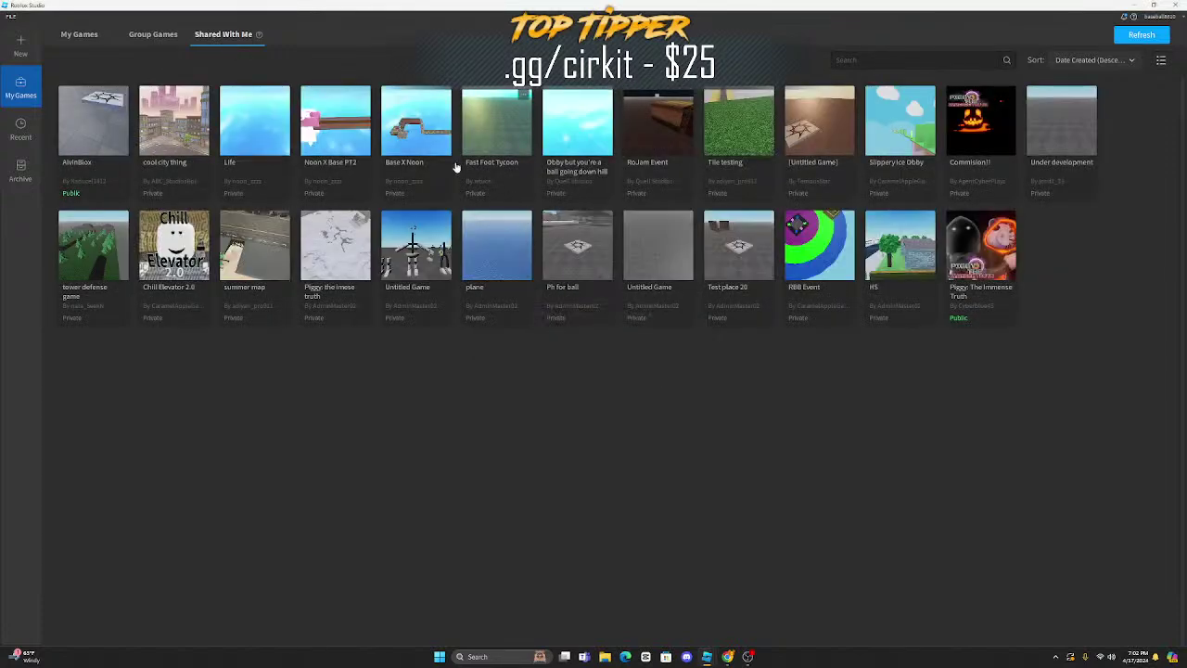
click(432, 146)
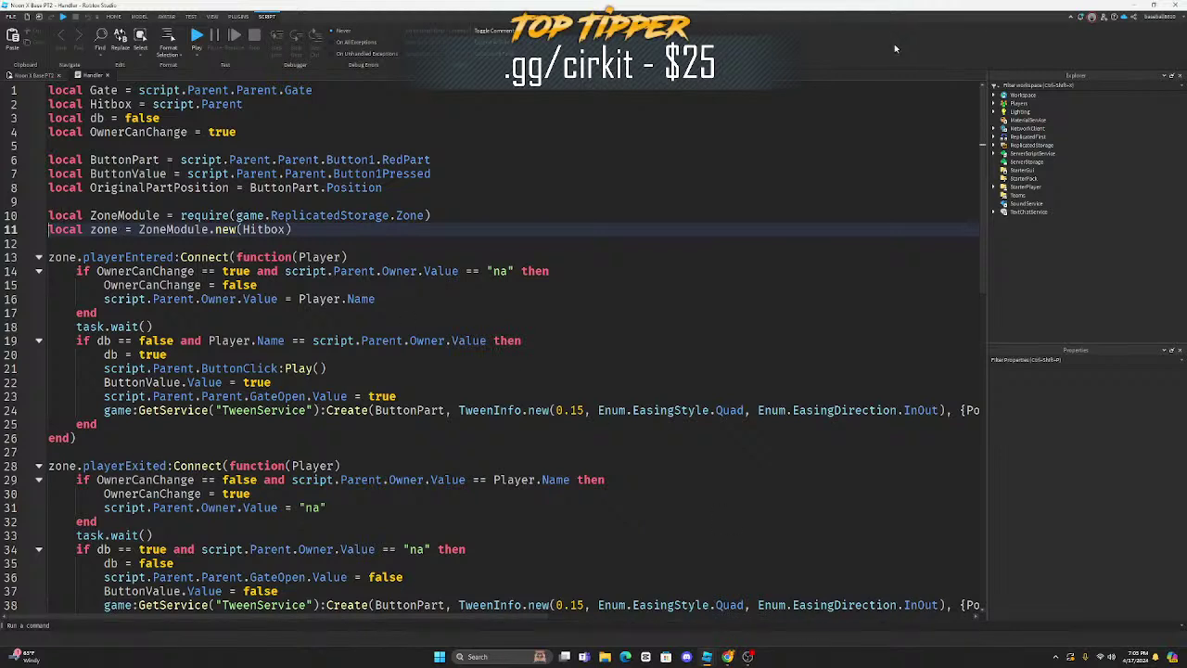
click(1175, 5)
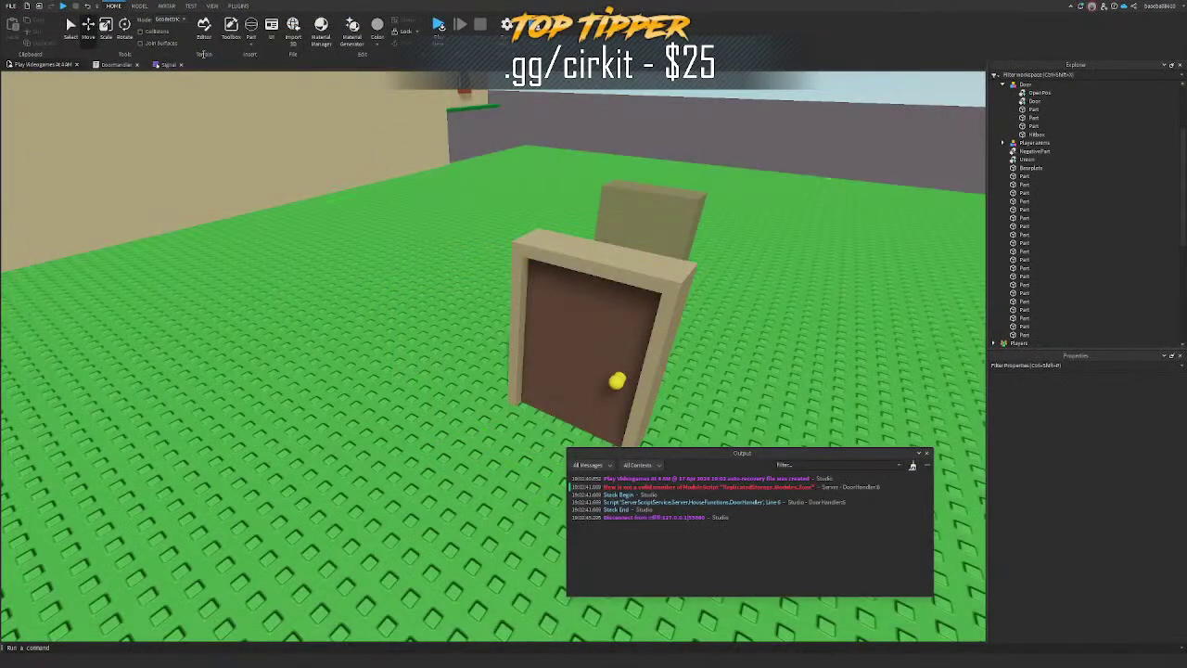
Step: In DoorHandler, wrap the ZoneModule path ReplicatedStorage:WaitForChild("Modules"):WaitForChild("Zone") in a require() call
click(117, 66)
drag(173, 94, 613, 97)
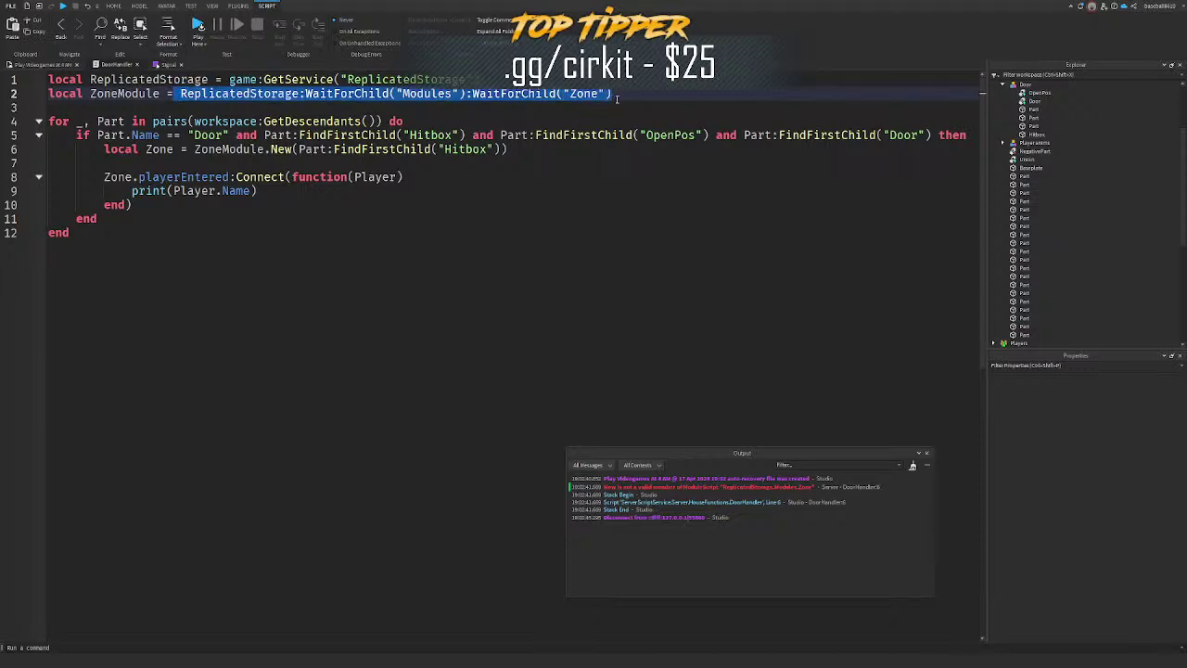
click(613, 97)
drag(180, 94, 612, 94)
key(ctrl+x)
text(require()
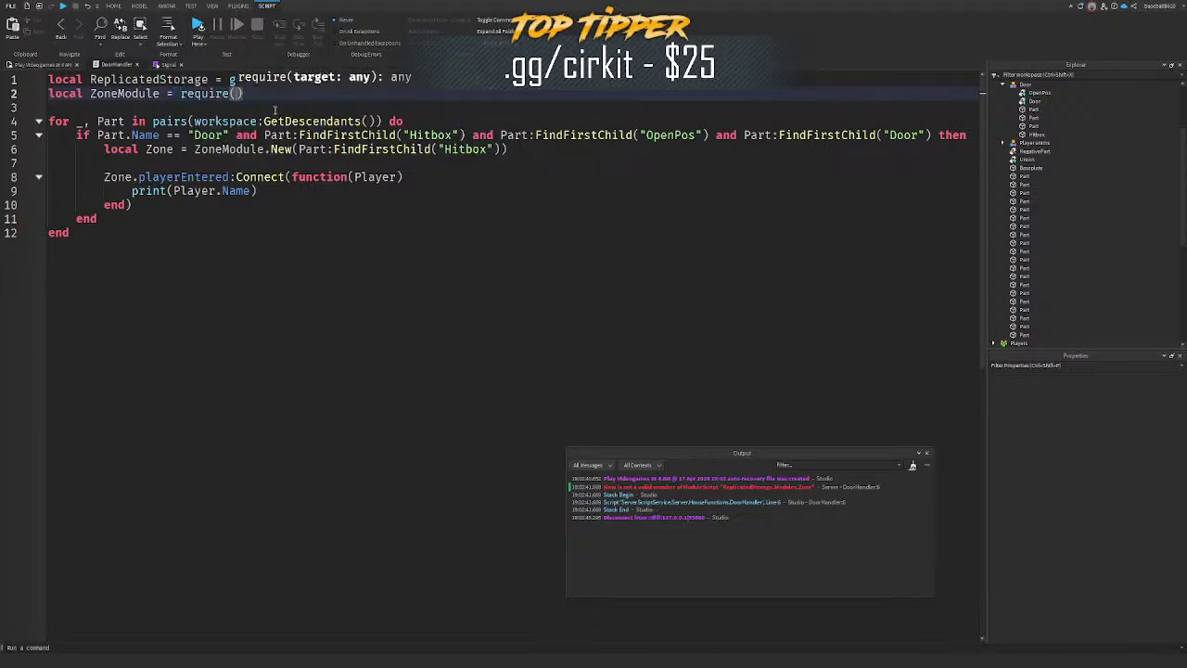
key(ctrl+v)
Step: Change the constructor call on line 6 back to ZoneModule.new with a lowercase n
click(279, 149)
text(n)
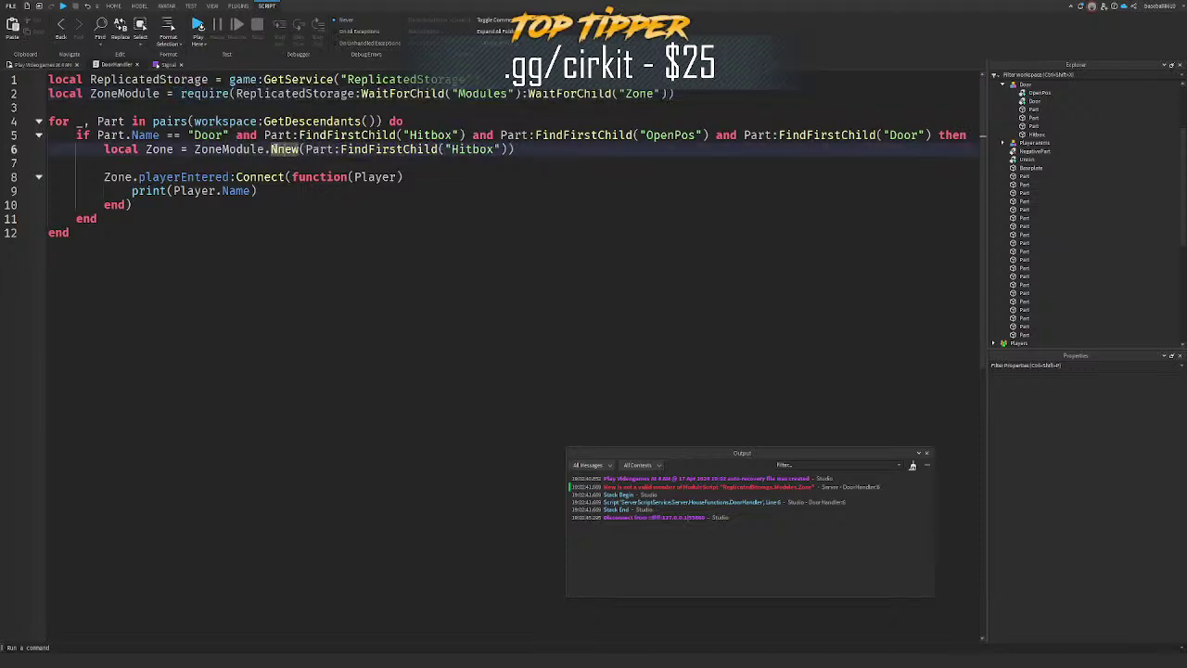
drag(283, 149, 277, 150)
key(BackSpace)
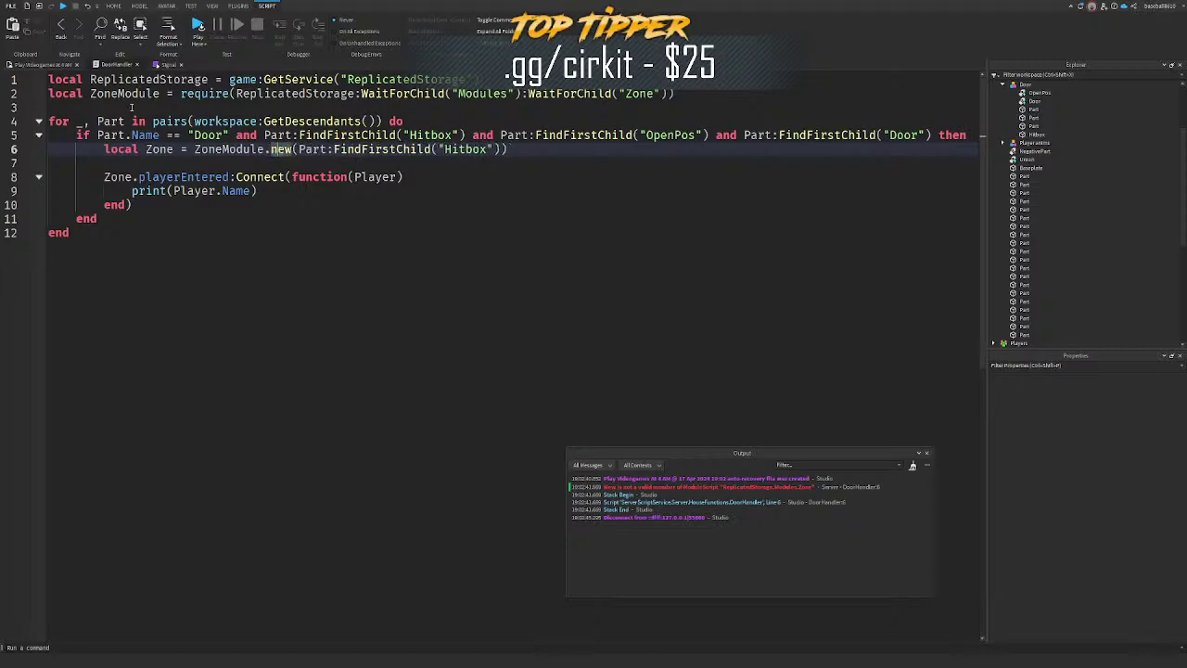
Step: Start a new playtest with the Output window shown
click(41, 65)
click(437, 24)
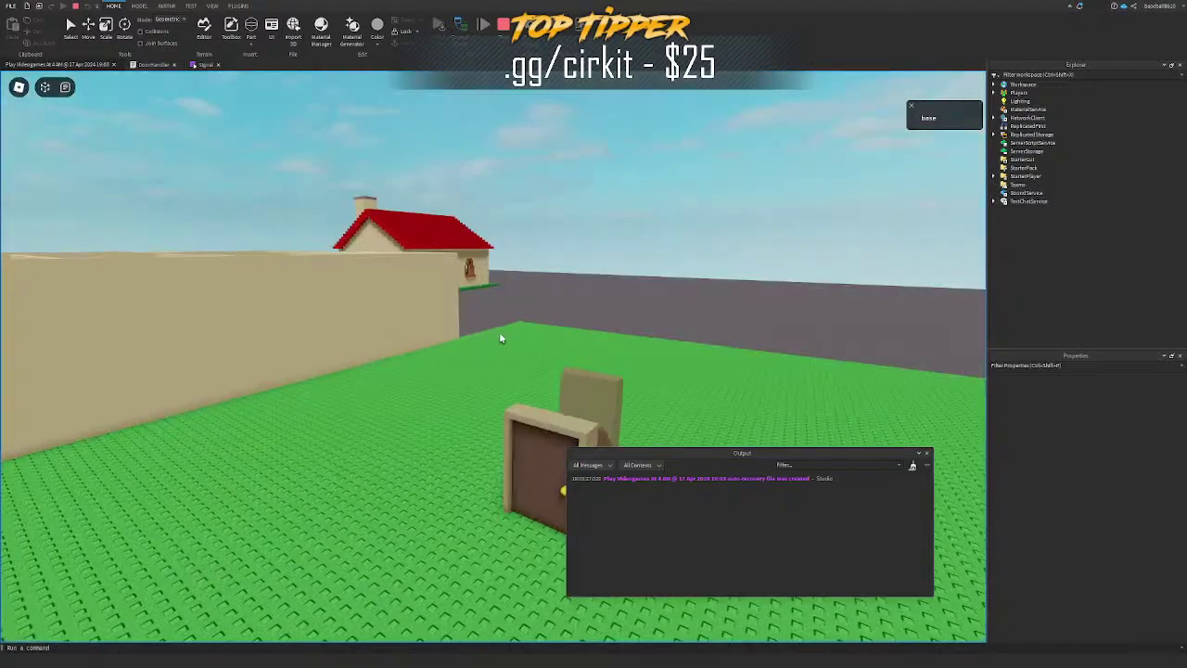
click(212, 6)
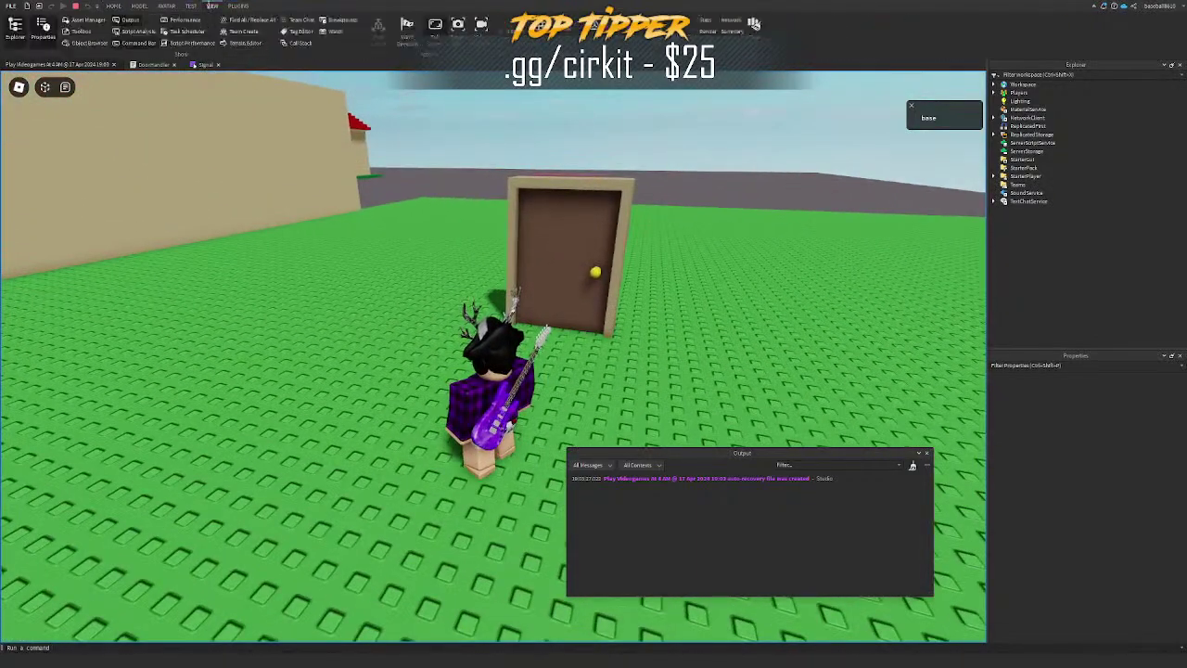
click(139, 20)
click(139, 19)
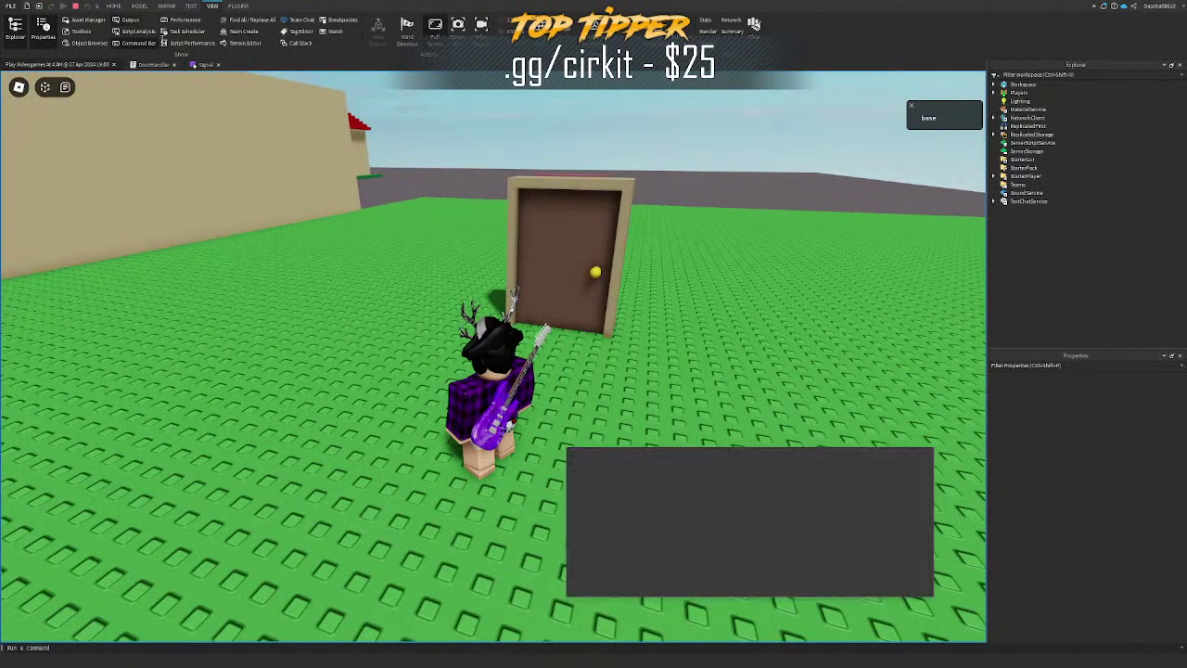
Step: Walk the character up to the door and around its hitbox to test the zone's player detection
key(w)
right_drag(393, 202, 393, 202)
click(615, 337)
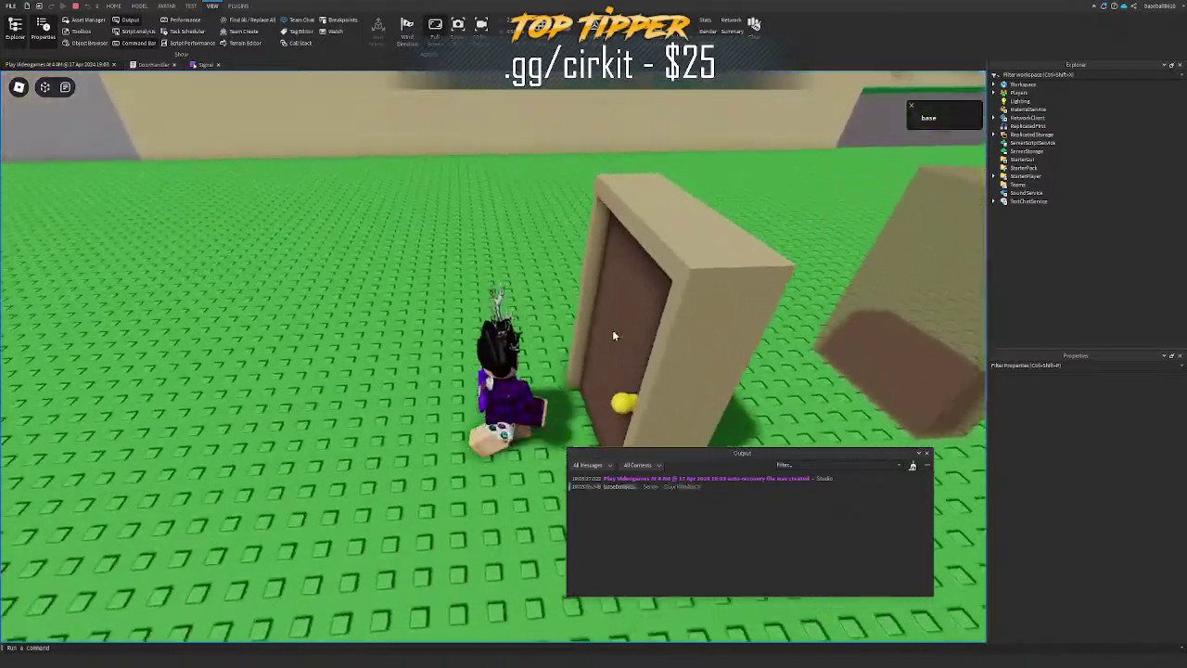
key(shift)
key(shift)
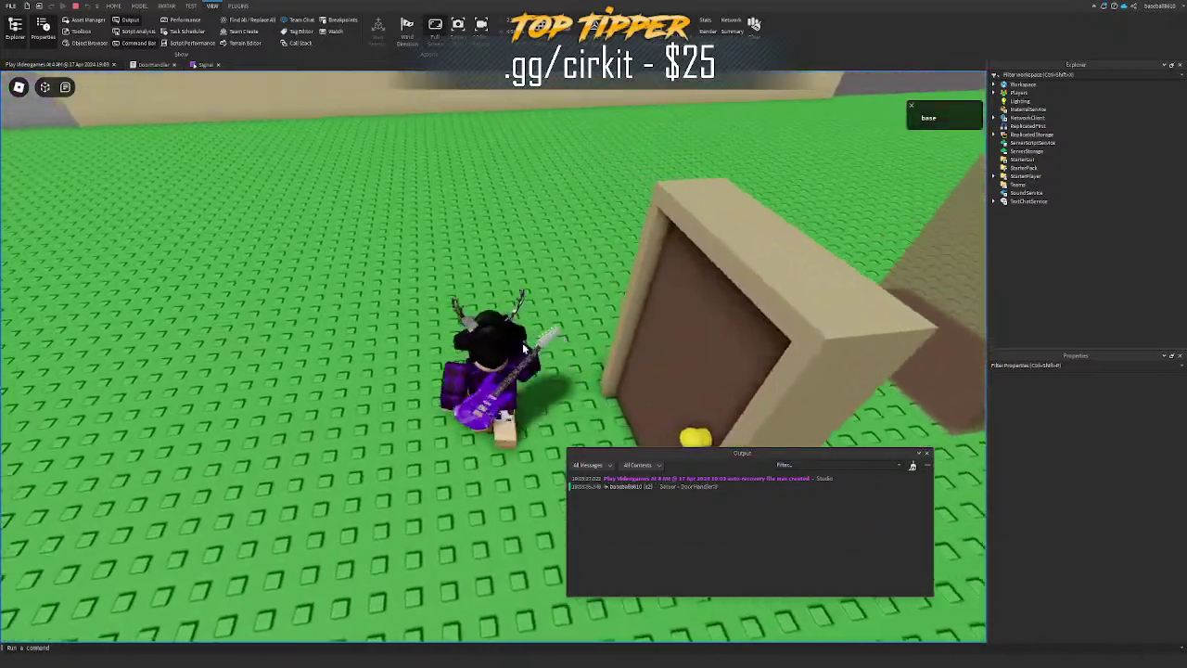
key(shift)
key(shift)
key(w)
right_drag(494, 360, 493, 359)
key(s)
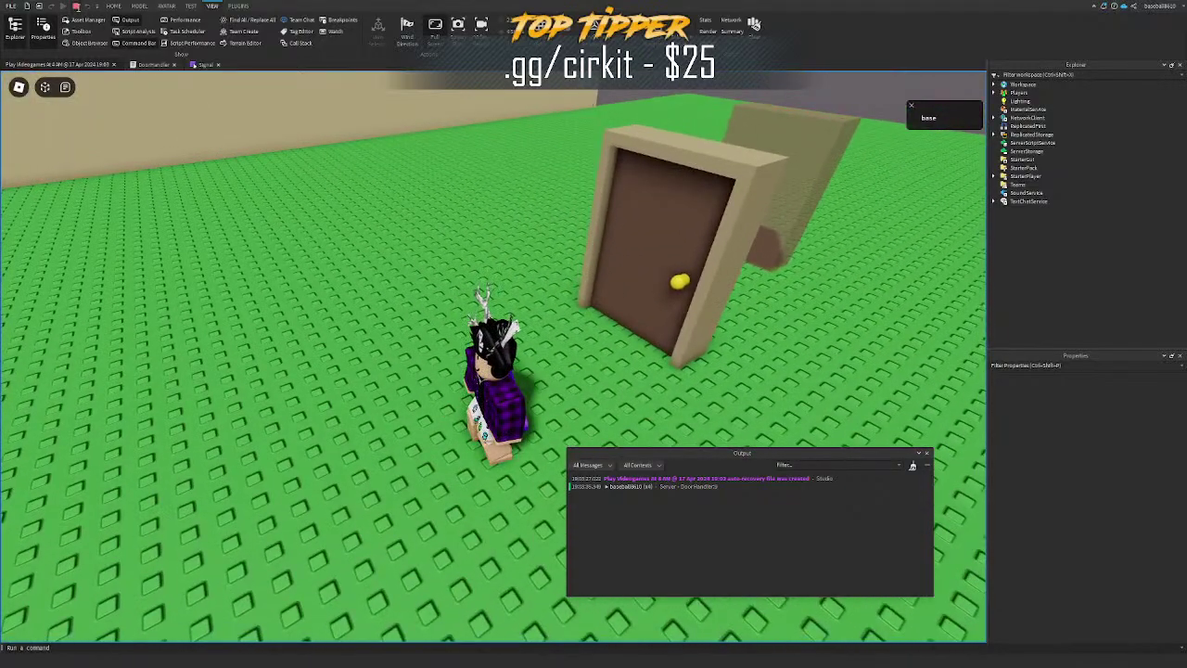
Step: Turn off CanCollide for the door's Hitbox part
alt+click(549, 340)
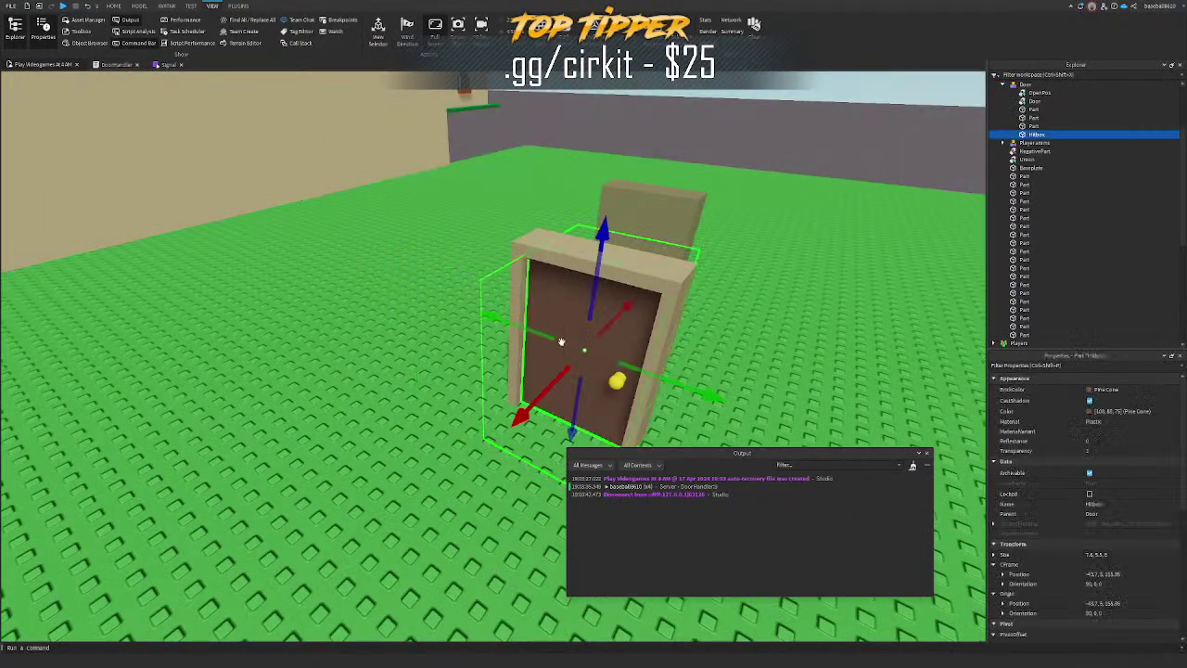
scroll(1133, 515, down, 4)
click(1089, 523)
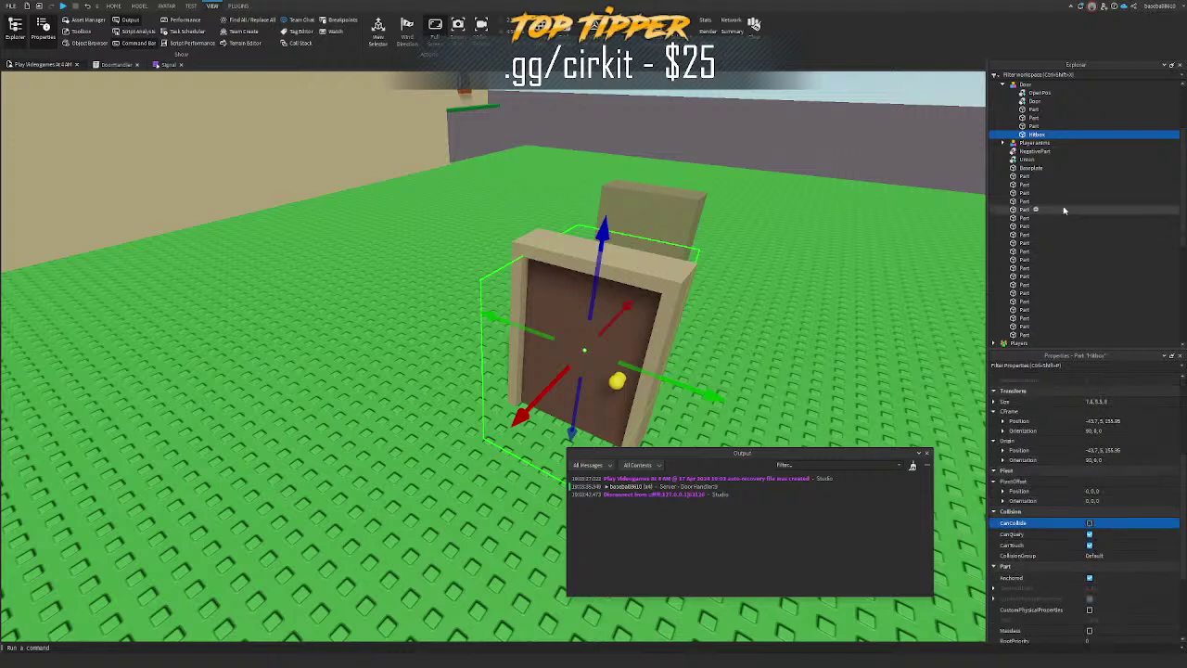
Step: Open the DoorHandler script in the HouseFunctions folder of ServerScriptService
scroll(1020, 193, down, 6)
click(1014, 183)
click(1012, 190)
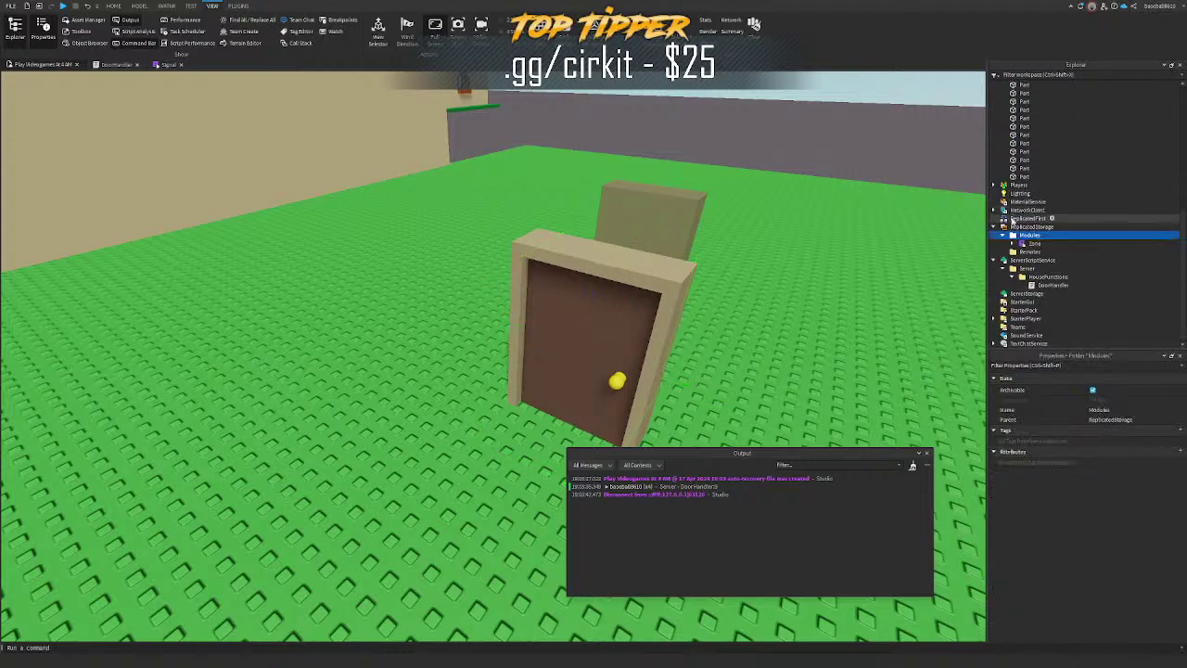
double_click(1055, 288)
Step: Replace the print statement in the playerEntered handler with Part.Door.CFrame = Part.OpenPos.CFrame
drag(331, 195, 132, 193)
scroll(1066, 225, up, 6)
scroll(1067, 225, up, 2)
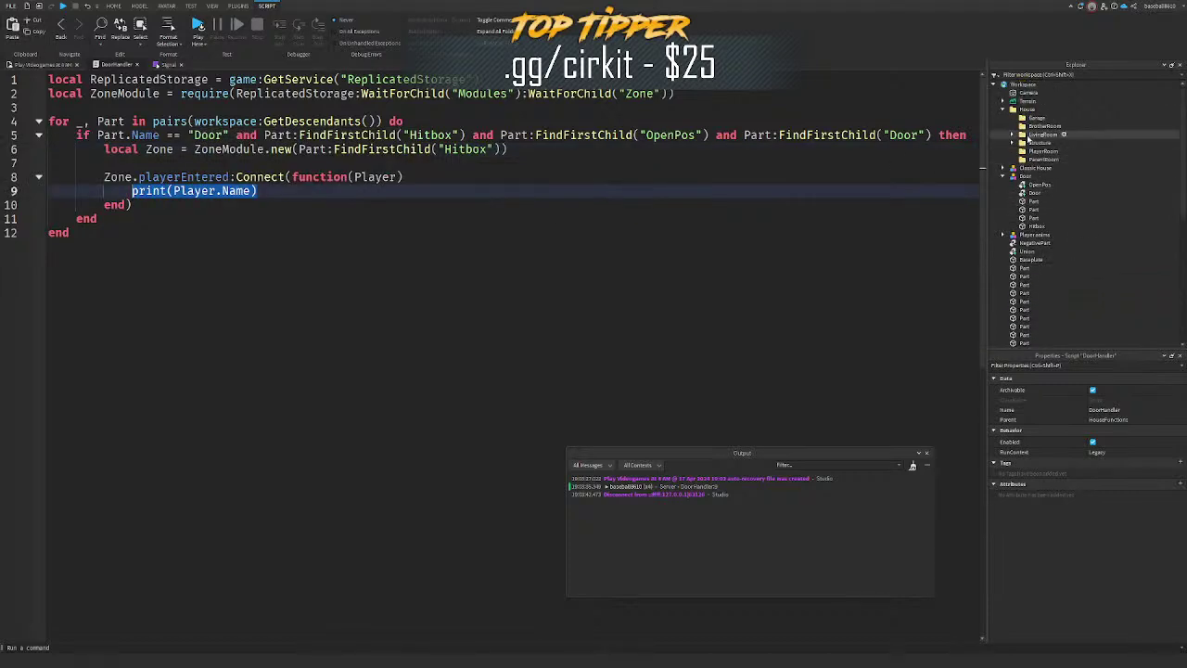
click(355, 192)
drag(355, 192, 121, 191)
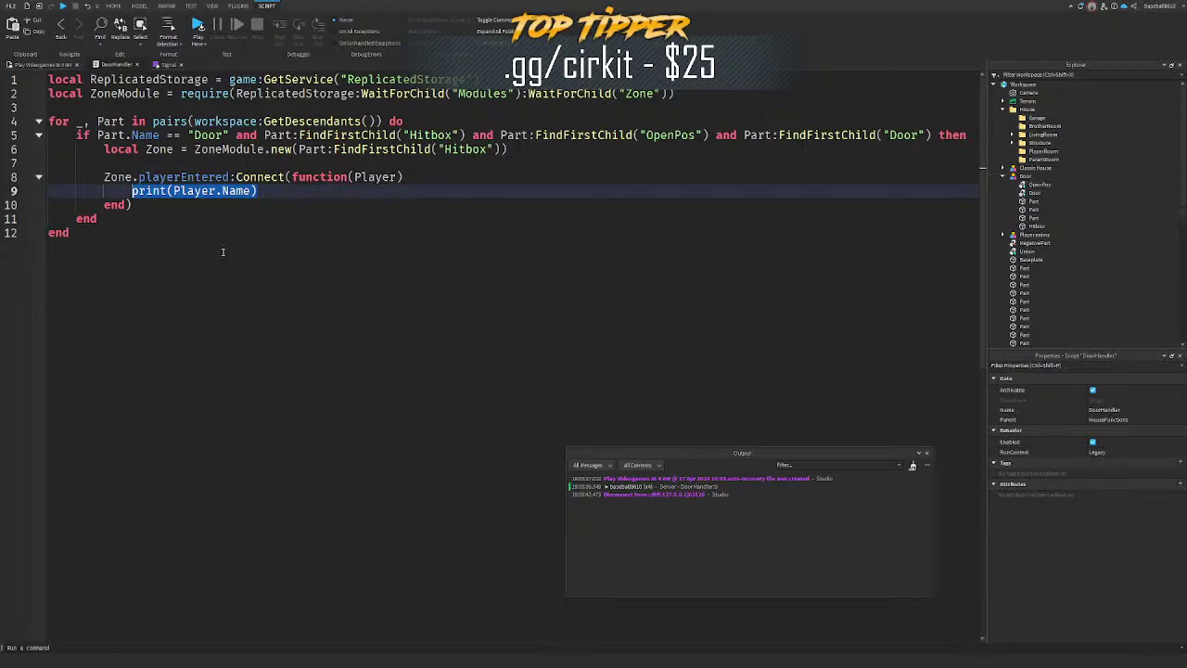
text(Part)
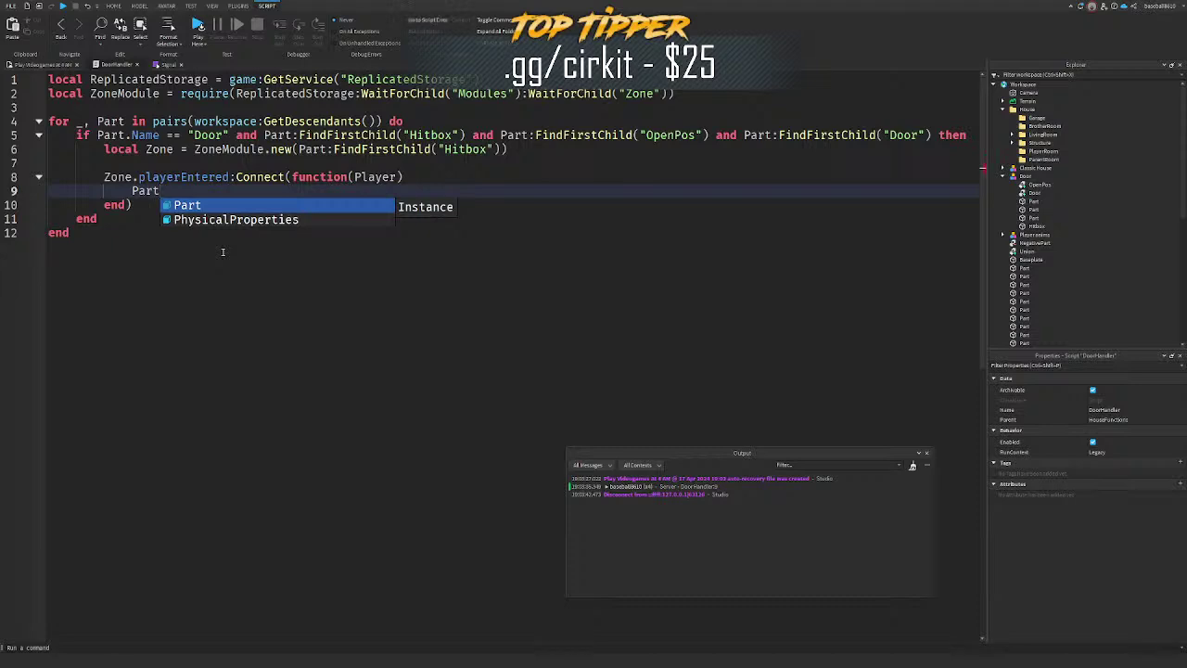
key(Return)
text(.Do)
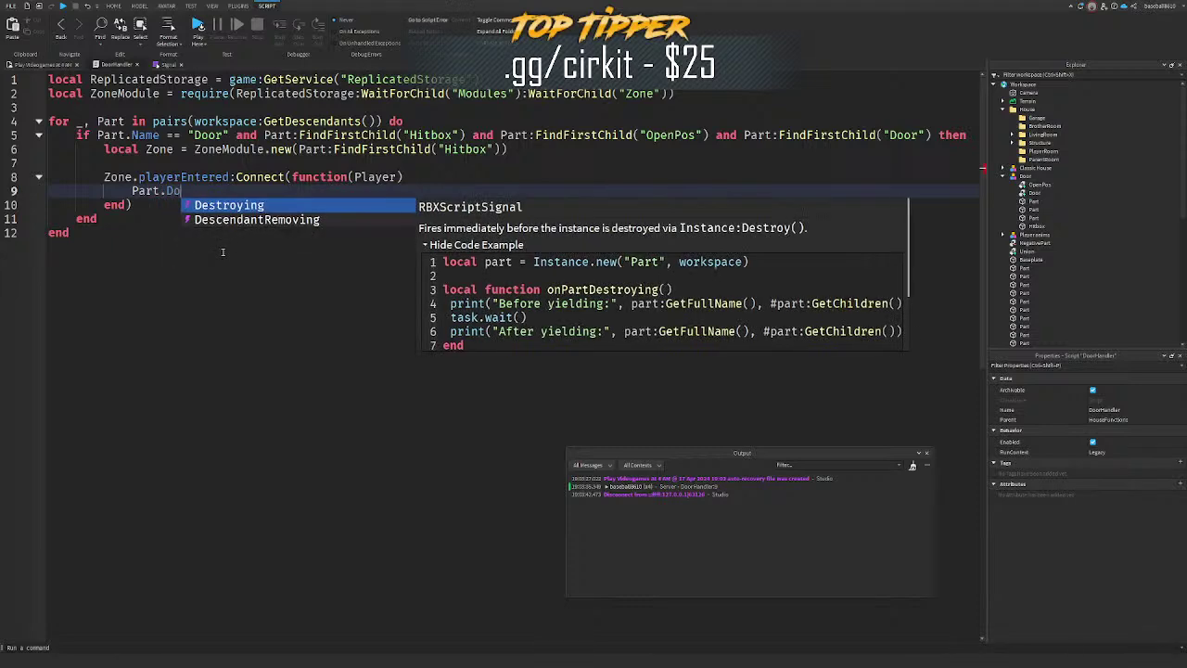
text(or.CFrame =)
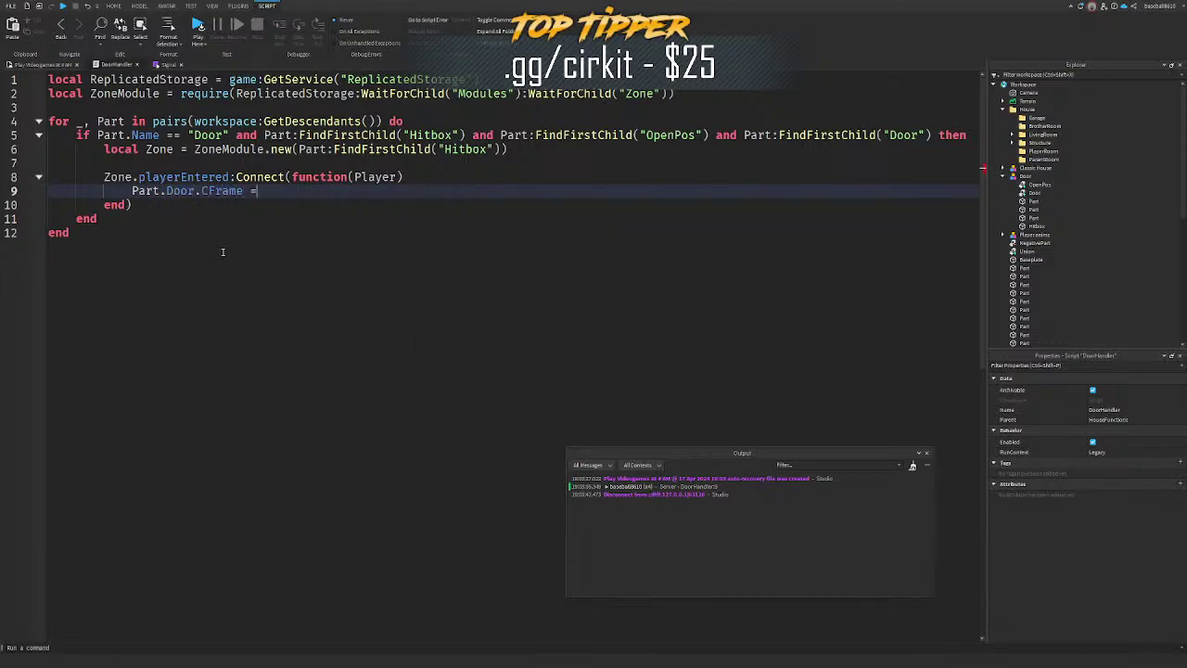
text( Part.OpenPos.CFrame)
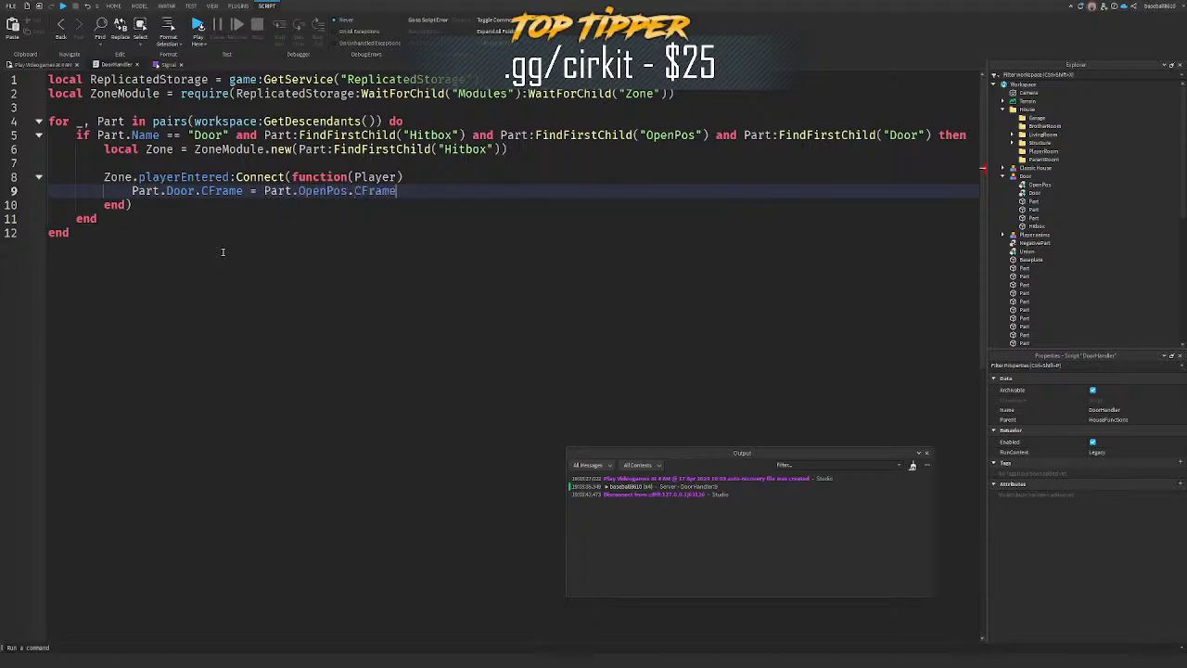
drag(152, 203, 104, 177)
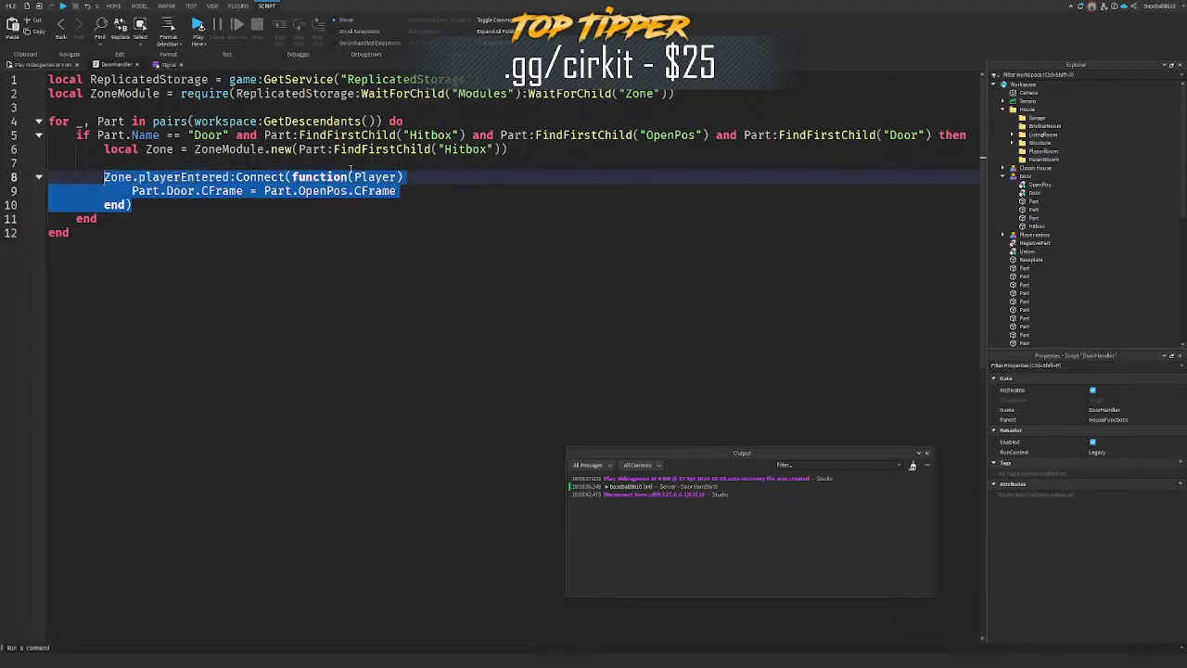
click(1047, 186)
key(ctrl+d)
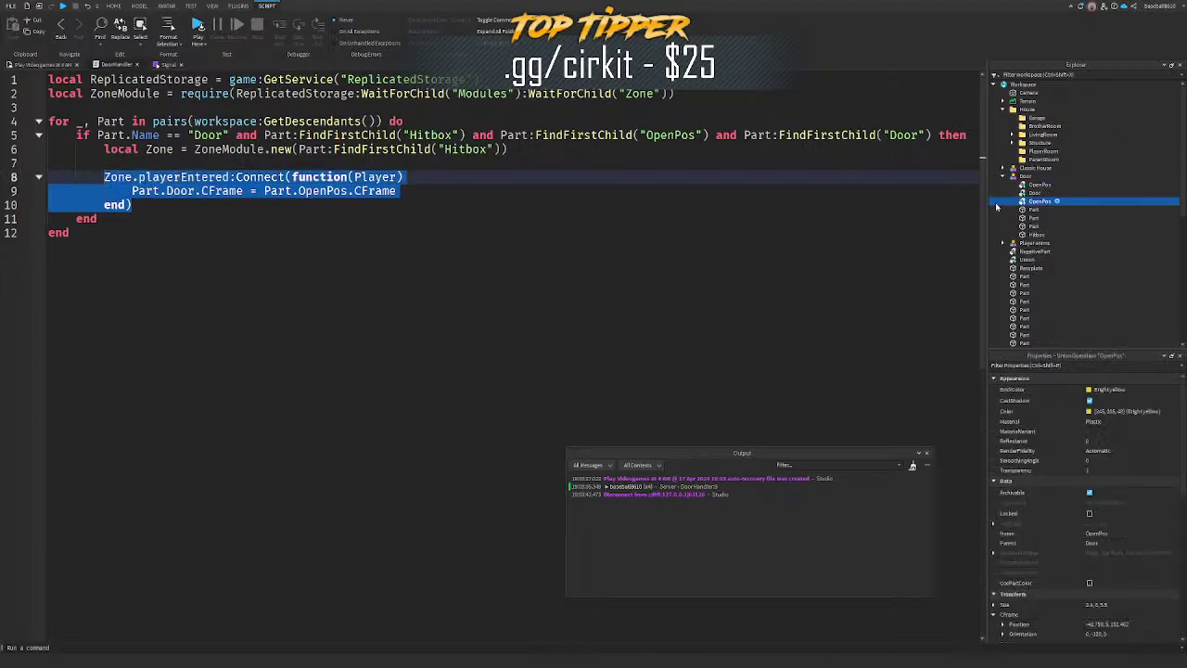
key(ctrl+z)
Step: Duplicate the Door part inside the Door model and name the copy ClosePos
click(1035, 194)
key(ctrl+d)
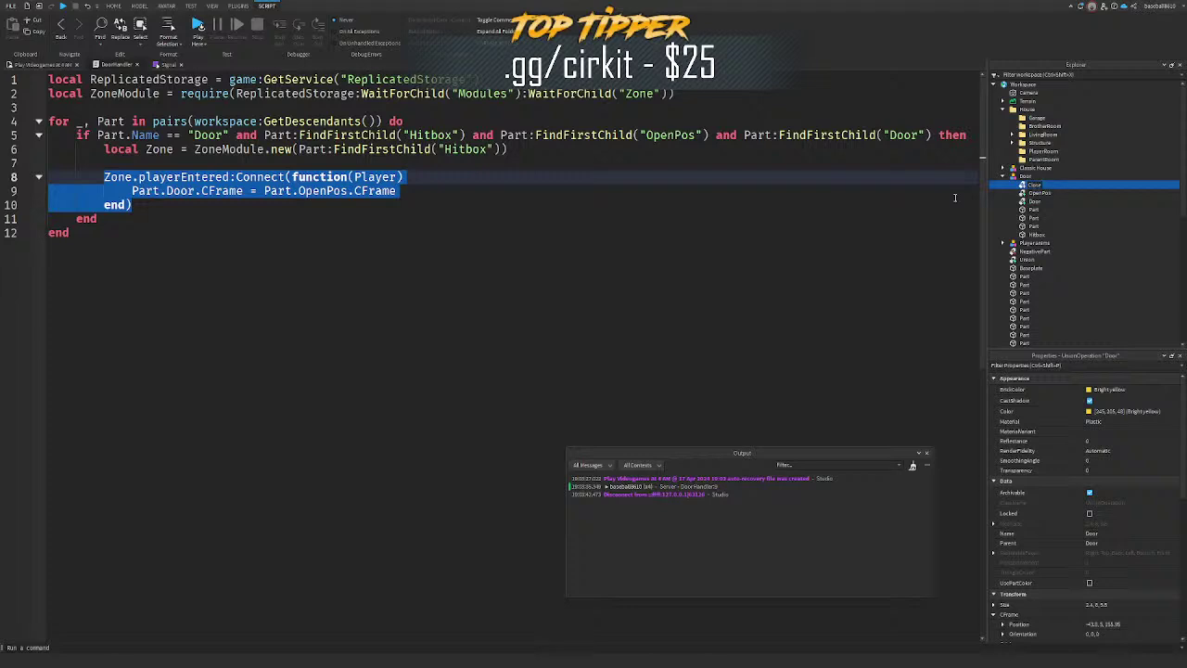
text(ClosePos)
key(Return)
Step: Set the ClosePos part's SmoothingAngle to 1 and turn off its CanCollide, with CanQuery and CanTouch on
click(1097, 463)
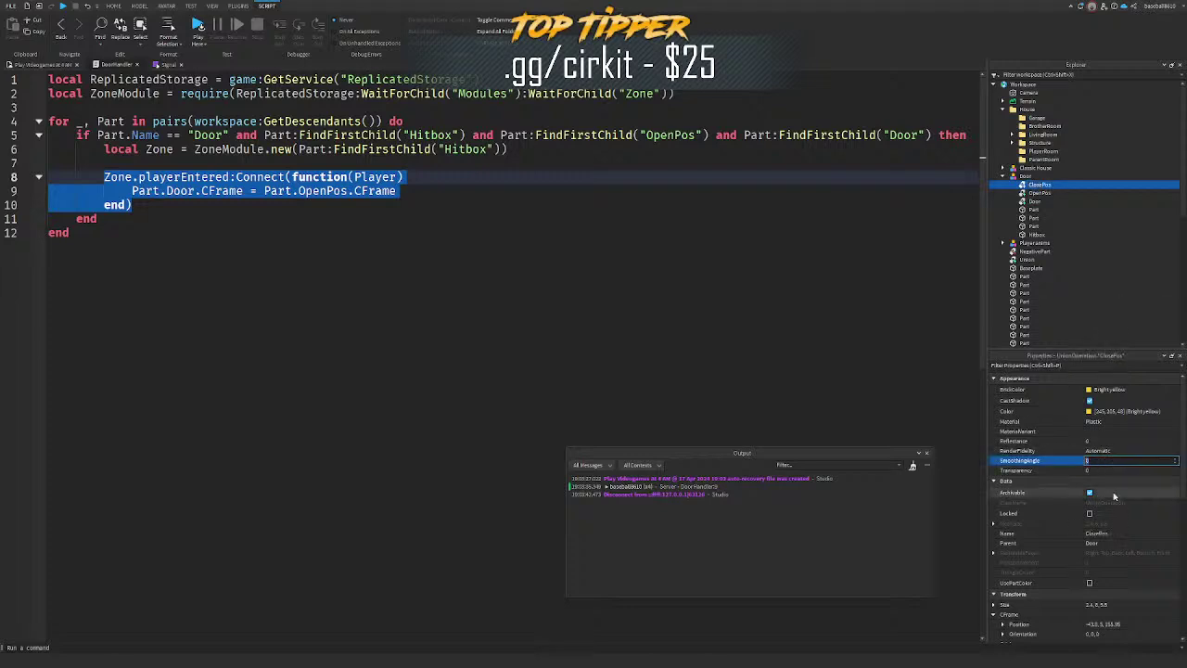
text(1)
scroll(1116, 492, down, 3)
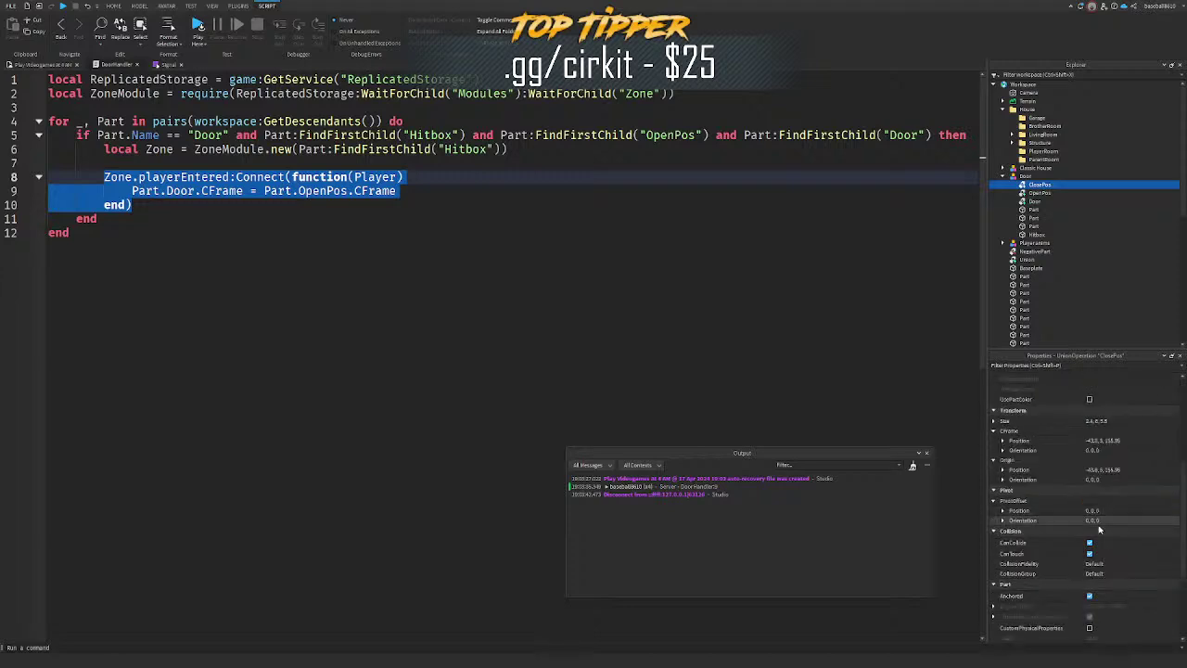
click(1108, 553)
click(1111, 543)
click(1113, 554)
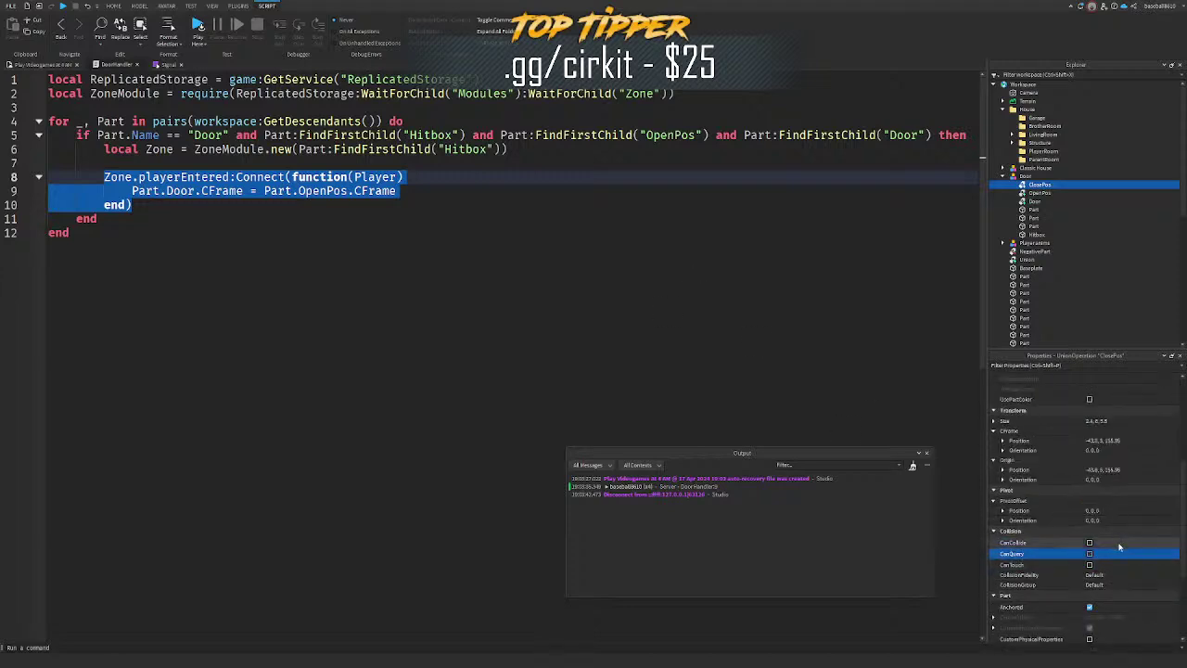
click(1122, 566)
click(1120, 562)
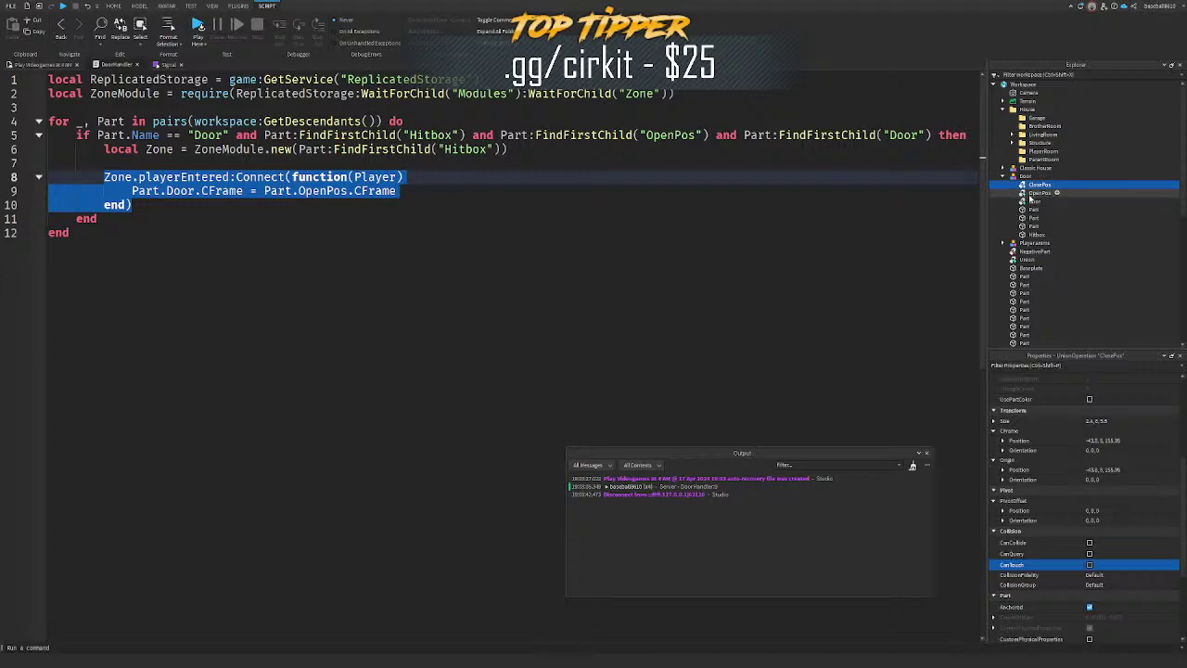
click(1114, 556)
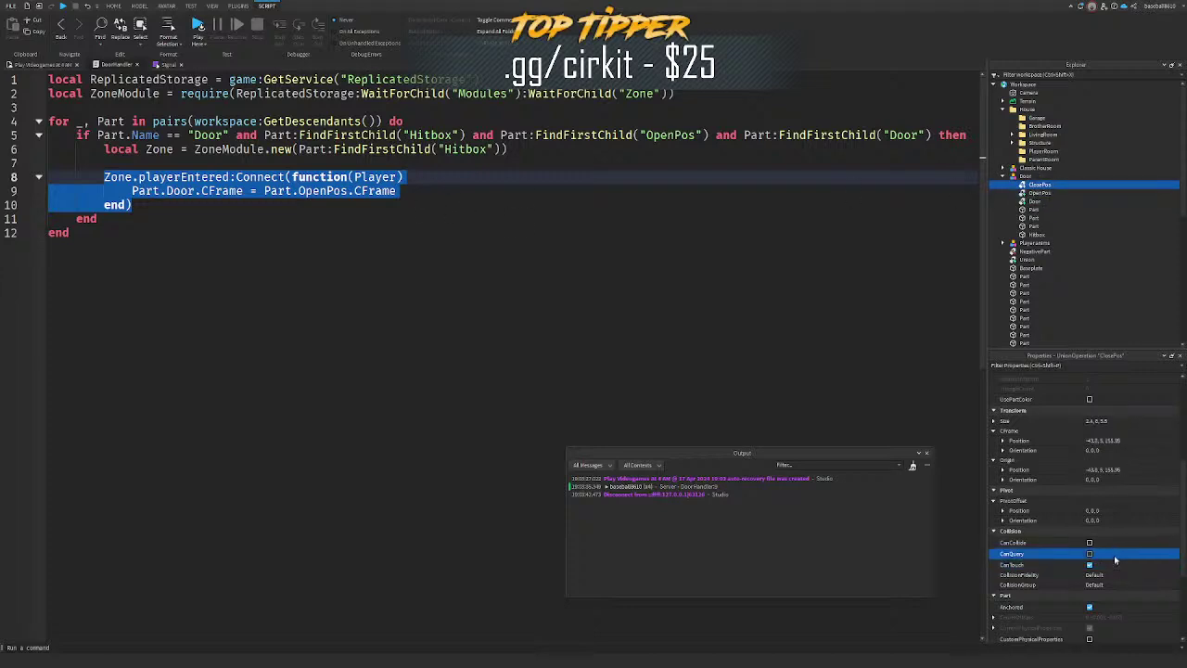
Step: Add a Zone.playerExited handler taking Player that sets Part.Door.CFrame to Part.ClosePos.CFrame
click(341, 207)
key(Return)
key(Return)
text(Zone.playerExit)
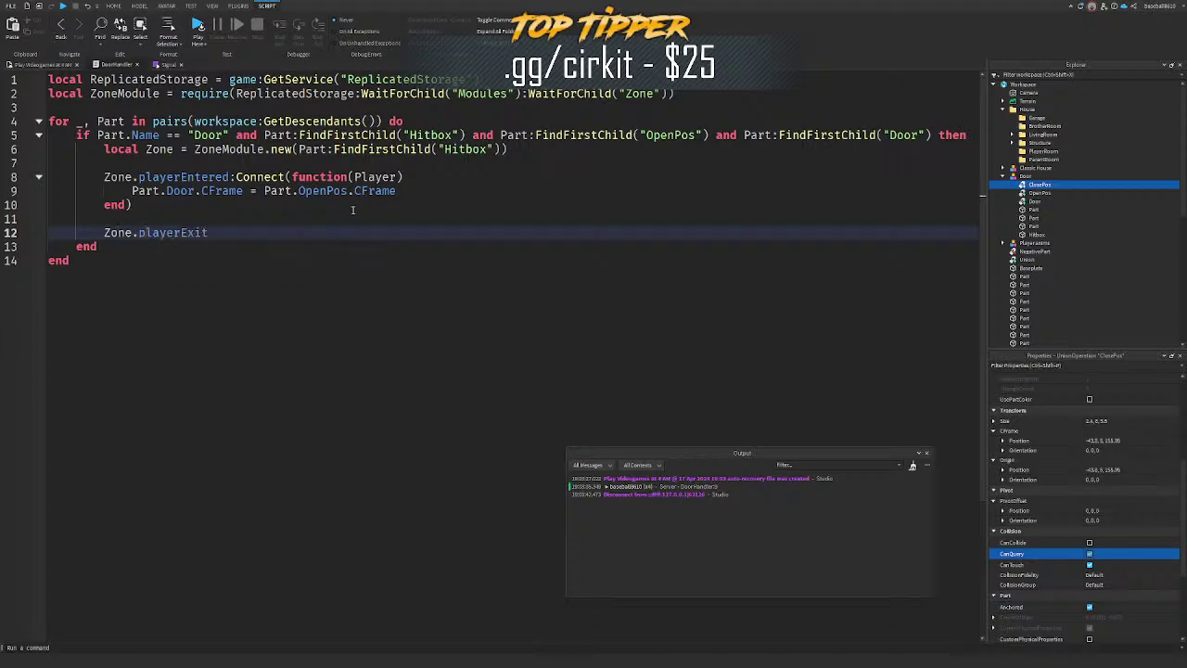
text(ed:Connect(function(Player))
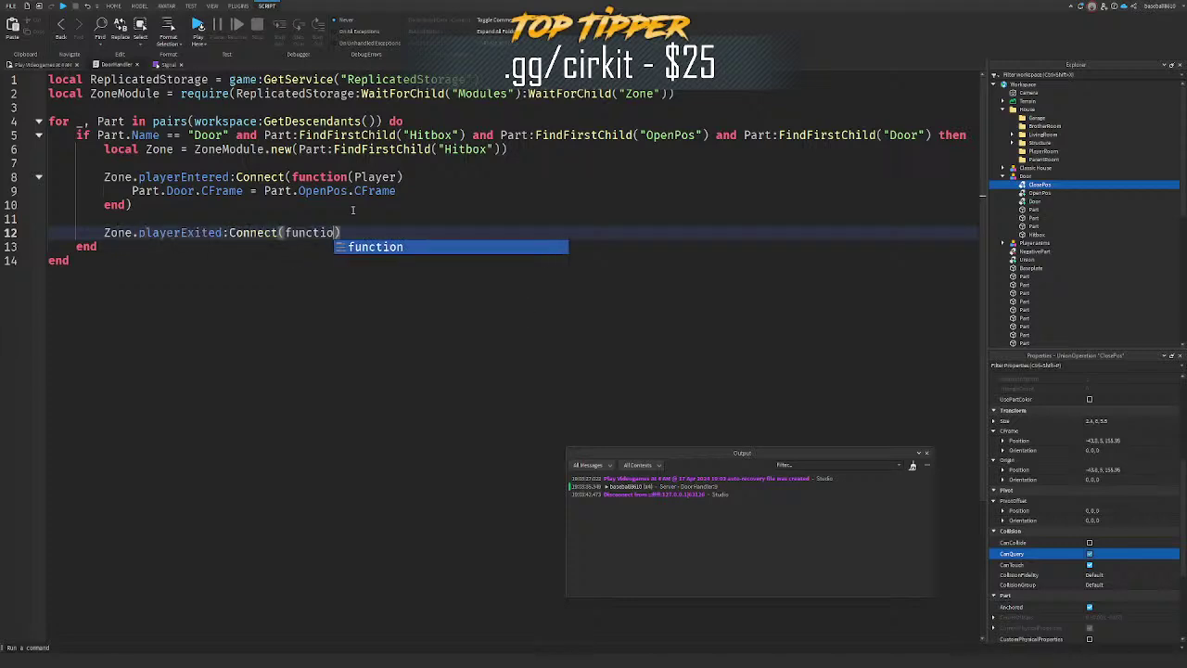
key(Return)
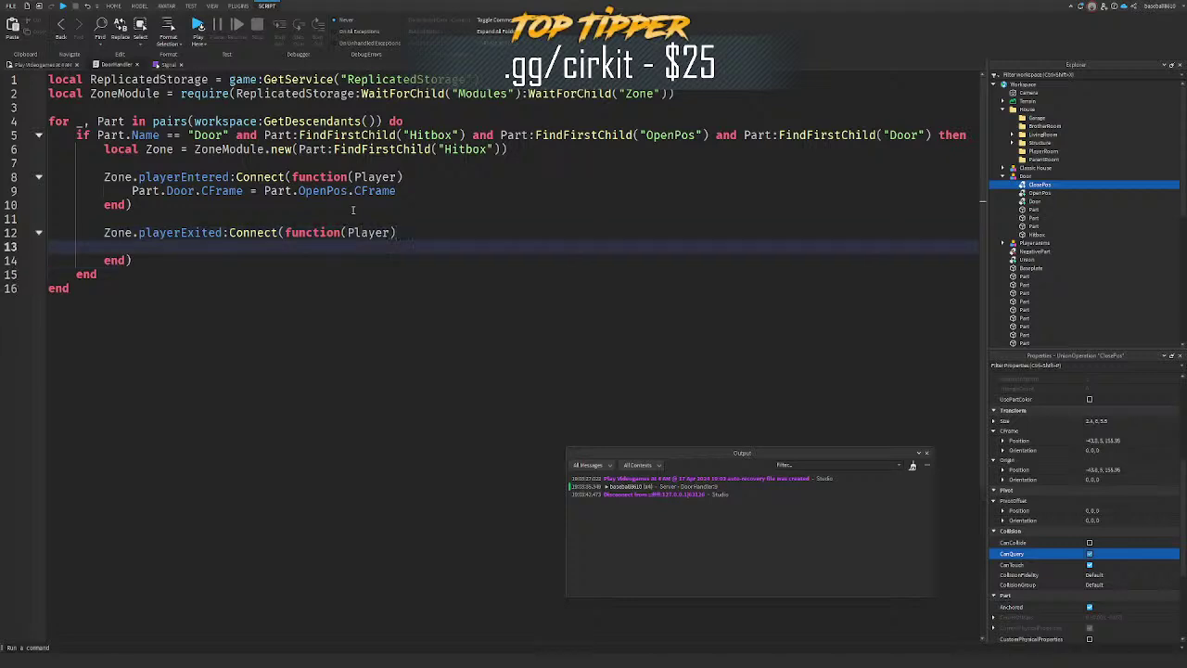
text(Part.Door.CFrame = Part)
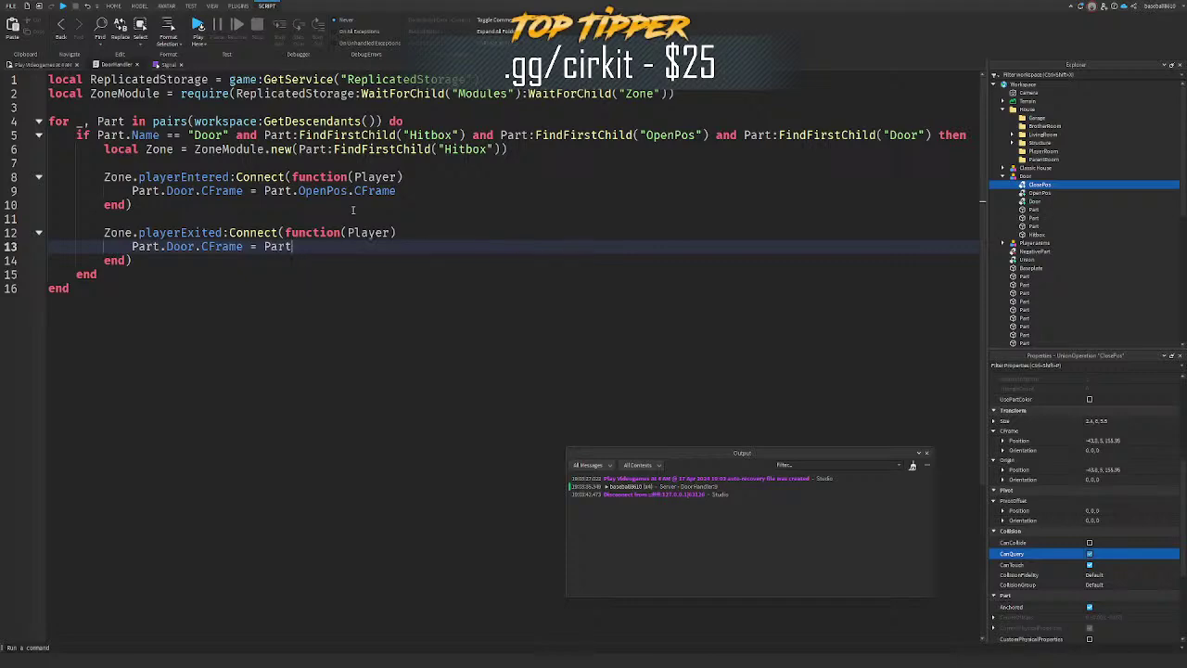
text(.ClosePos.)
drag(362, 214, 594, 233)
Step: Extend the if condition on line 5 with and Part:FindFirstChild("ClosePos")
ctrl+scroll(831, 248, down, 2)
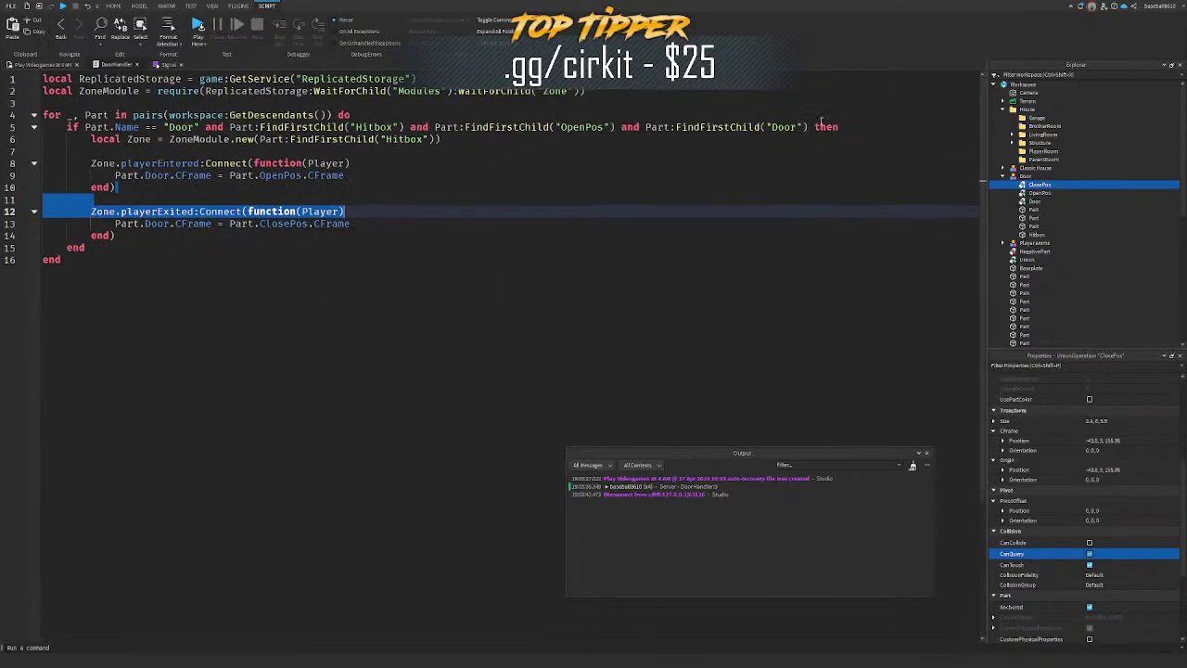
click(811, 128)
text(and Part:FindFirstChild(")
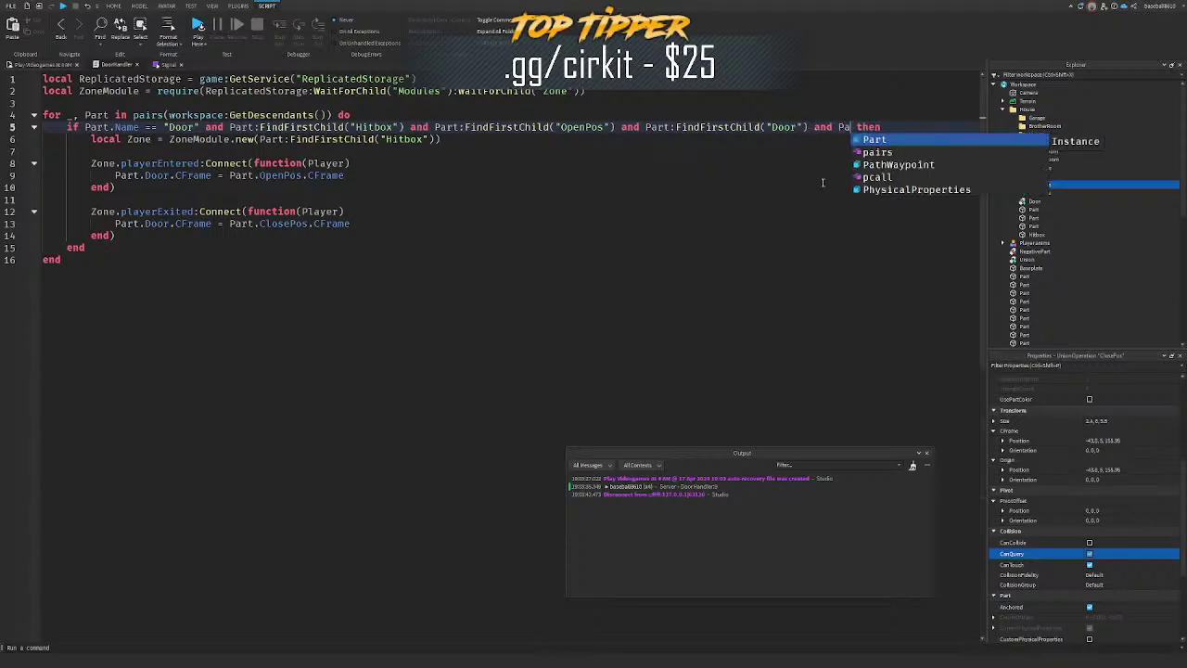
text(ClosePos)
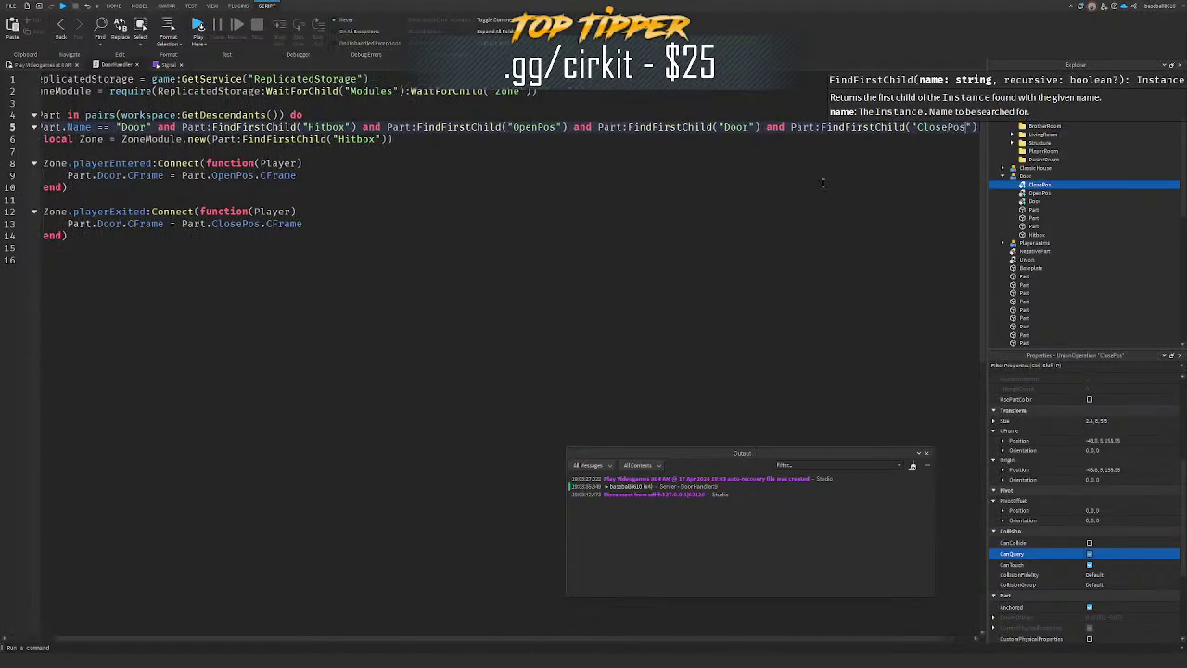
click(649, 269)
Step: Run a playtest and walk the character in and out of the door's hitbox to test opening and closing
click(61, 67)
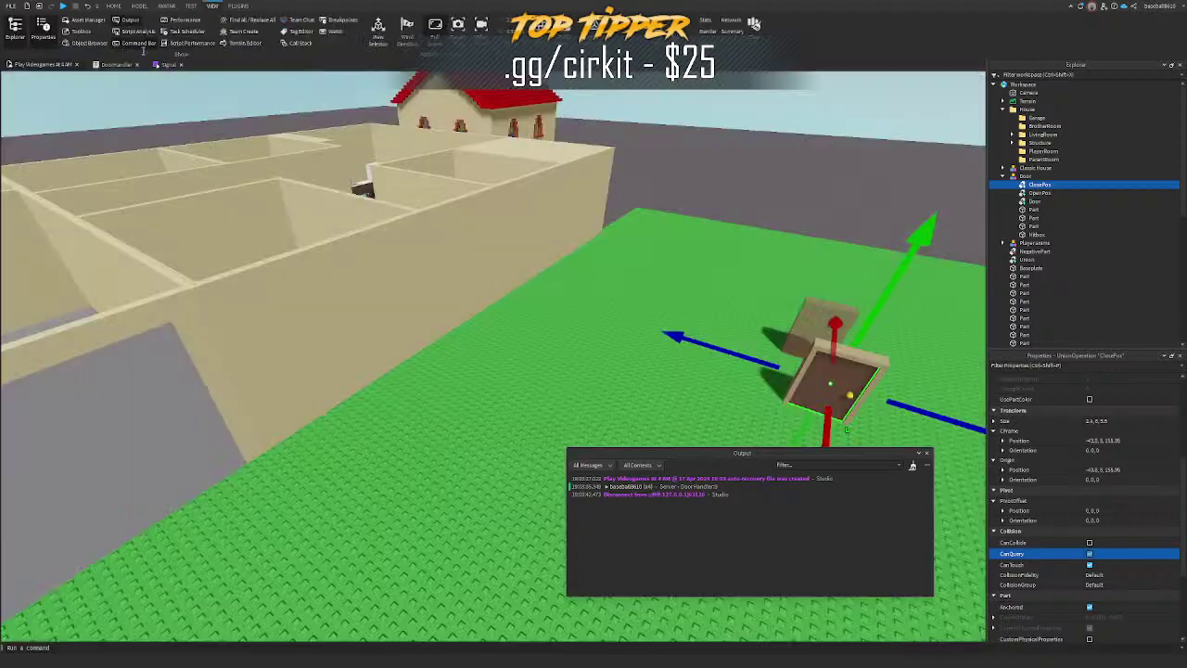
click(113, 6)
click(708, 149)
key(d)
key(w)
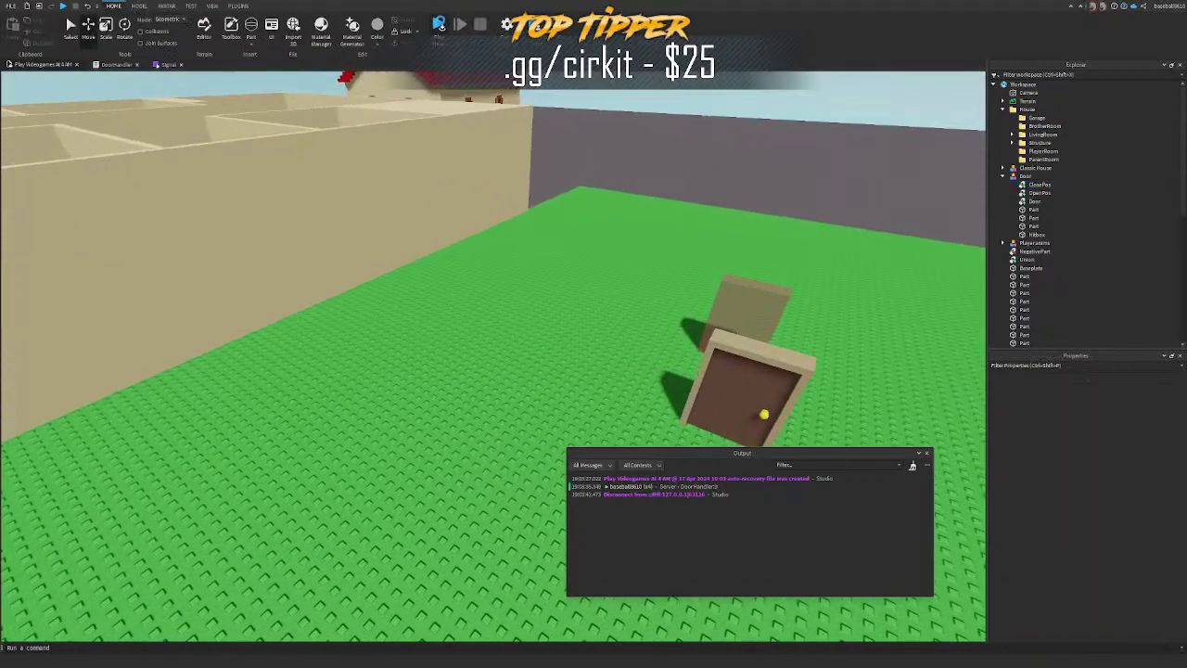
click(440, 25)
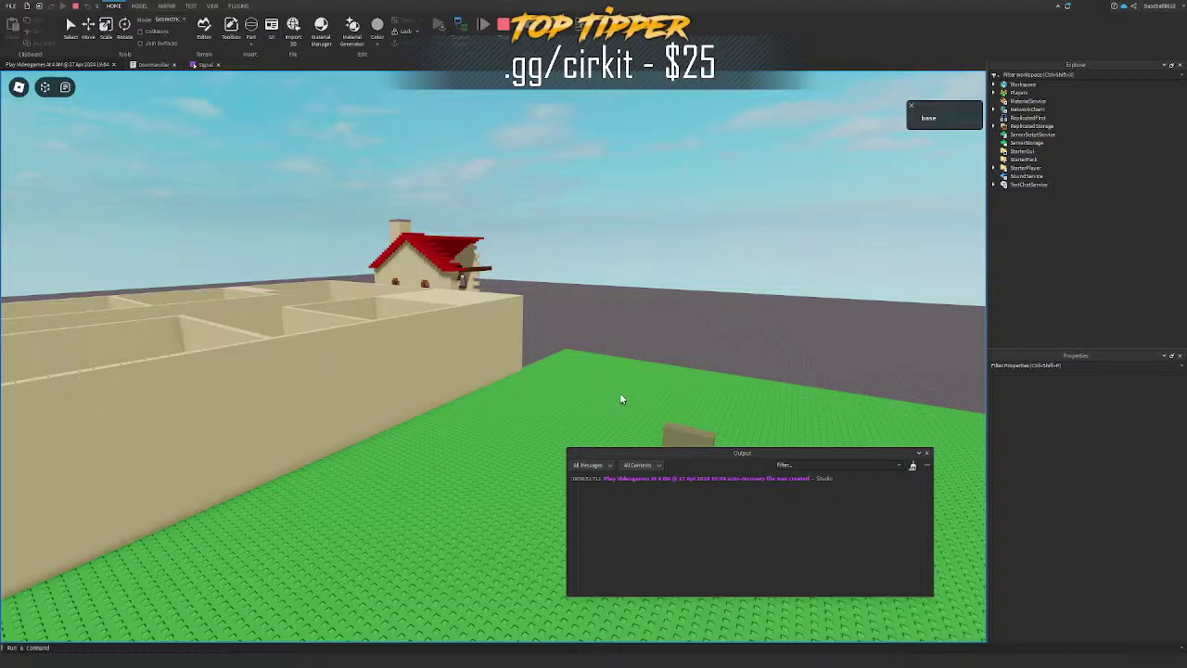
key(w)
right_drag(586, 395, 584, 396)
key(s)
key(w)
key(shift+F5)
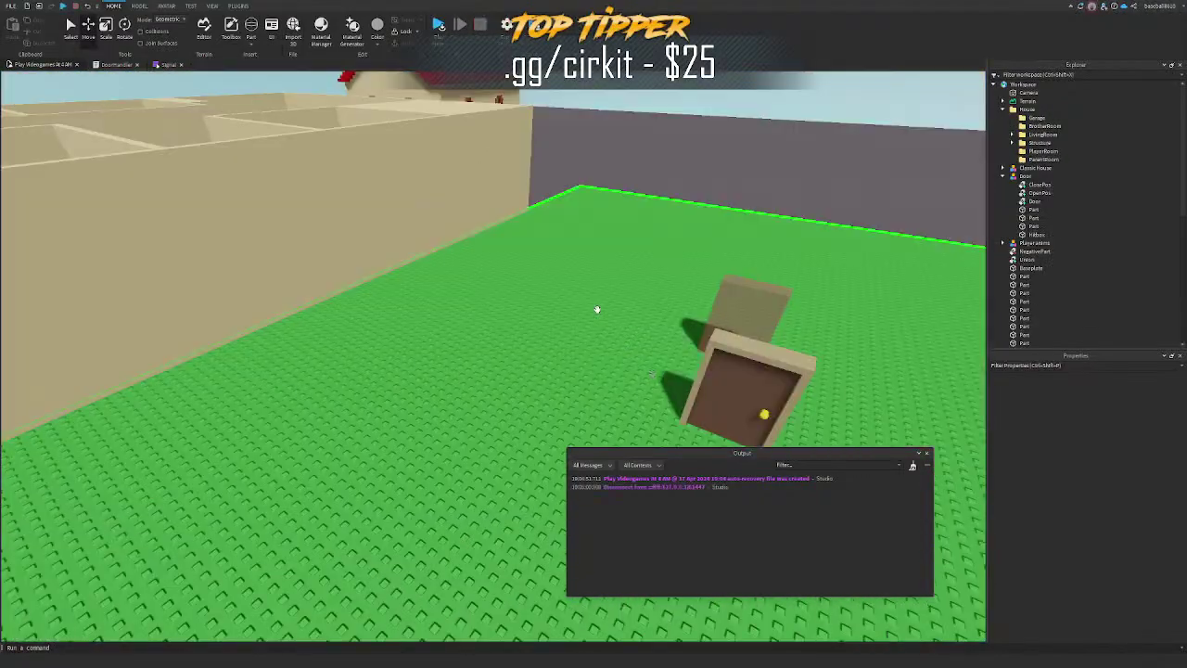
Step: Scale the door's Hitbox outward equally in front of and behind the door, and close the Output window
right_drag(596, 309, 621, 315)
alt+click(621, 315)
key(f)
key(ctrl+3)
ctrl+drag(646, 343, 687, 335)
click(109, 66)
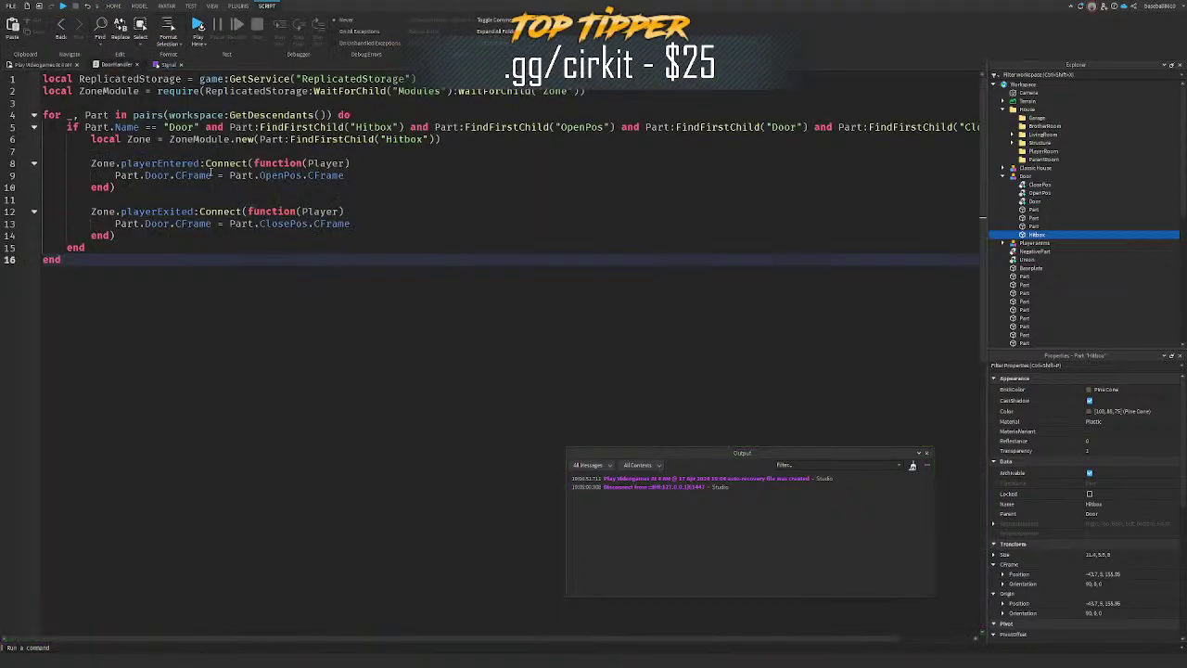
click(46, 64)
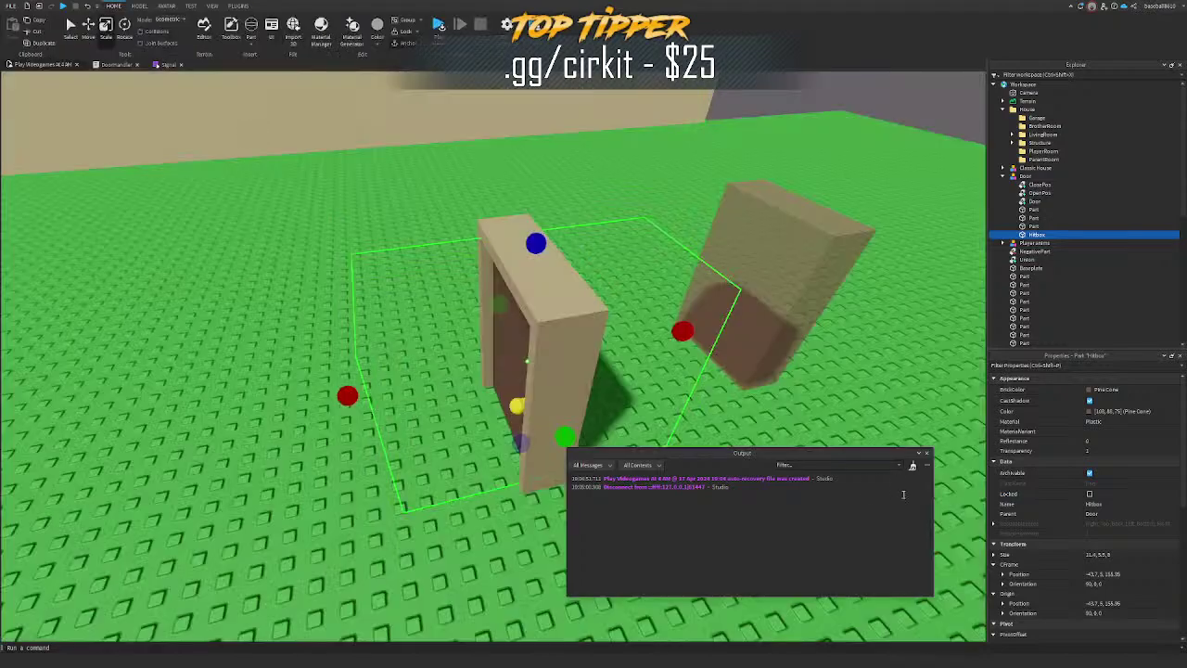
right_drag(742, 286, 826, 314)
click(926, 452)
click(705, 185)
right_drag(790, 353, 565, 307)
Step: Search the Toolbox's marketplace audio for "door" and preview the door sounds
click(231, 33)
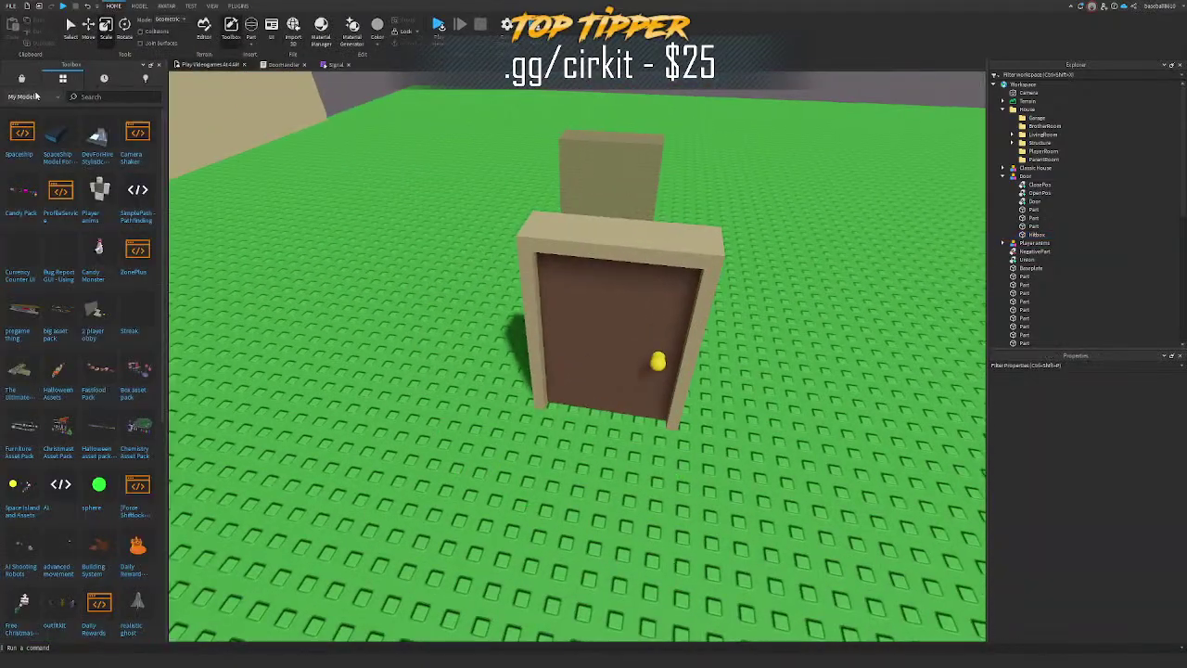
click(26, 80)
click(16, 130)
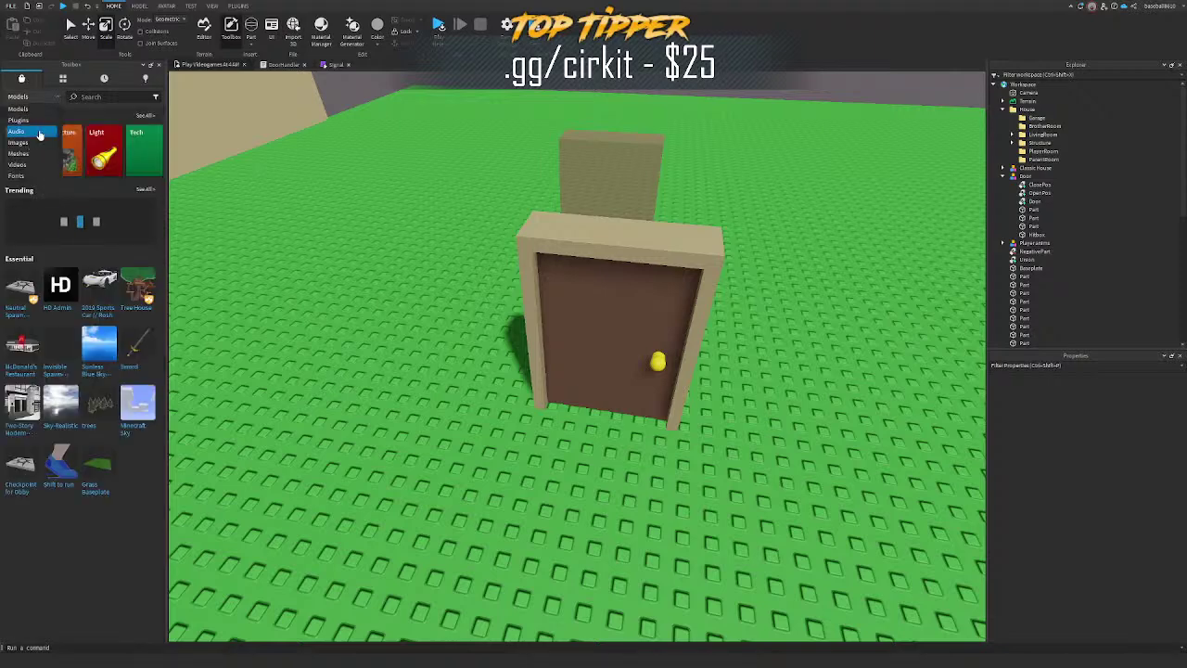
click(103, 96)
text(door)
key(Return)
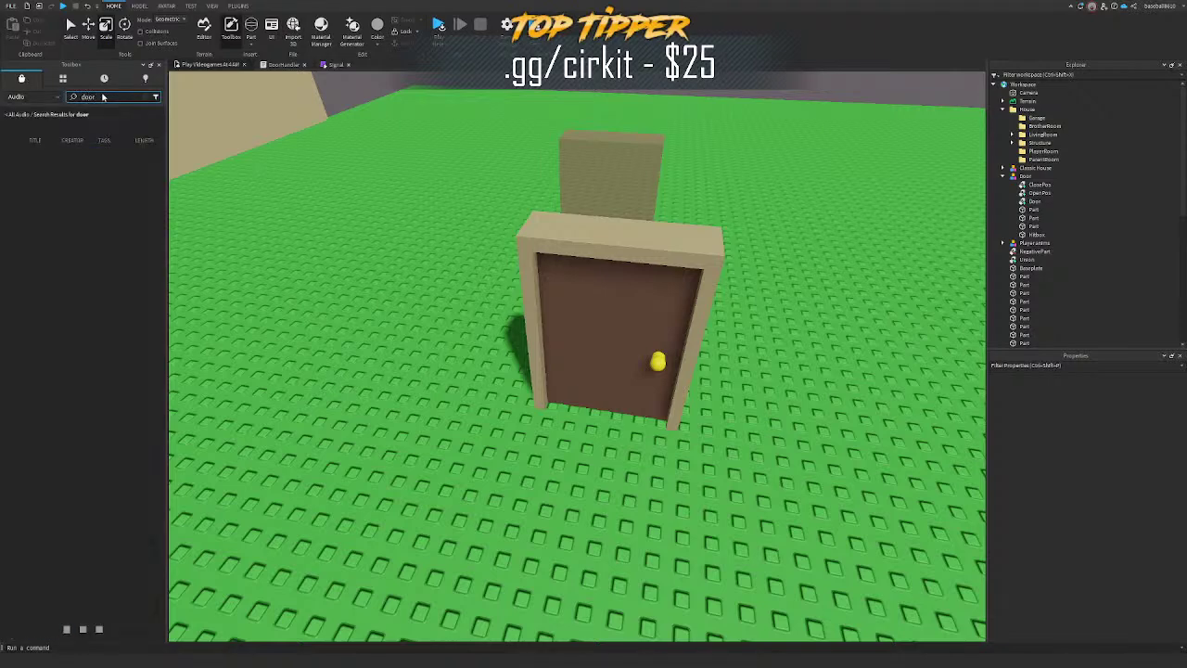
click(14, 152)
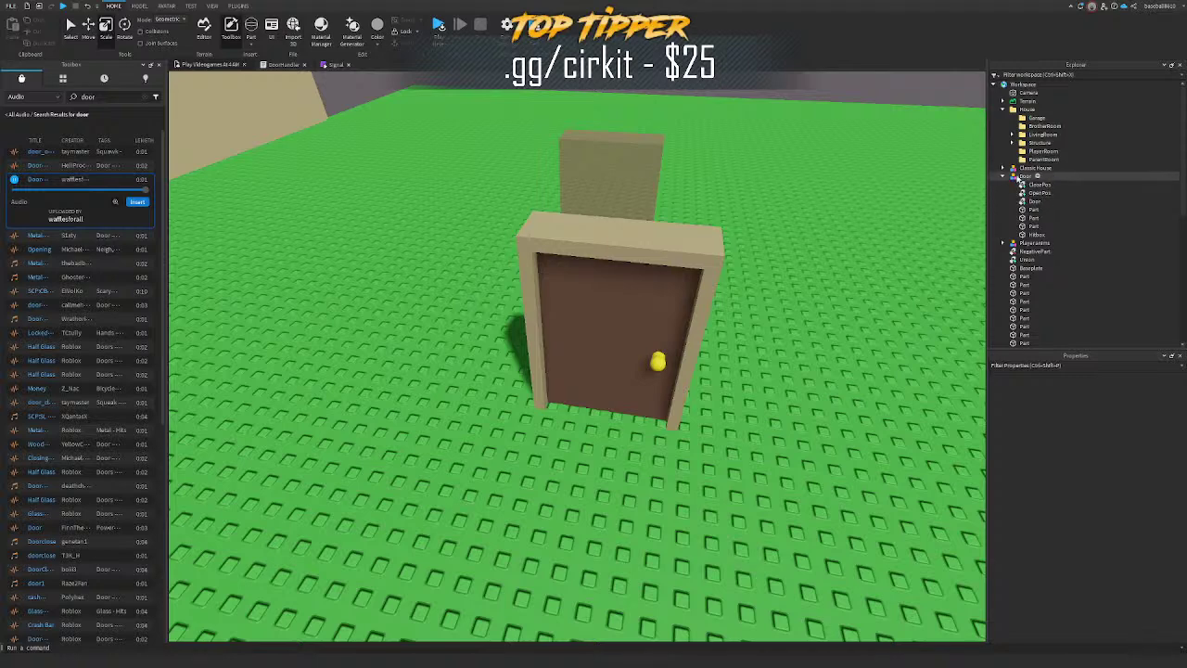
Step: Insert the previewed one-second door sound into the Door model and rename it Noise
click(1024, 176)
click(143, 203)
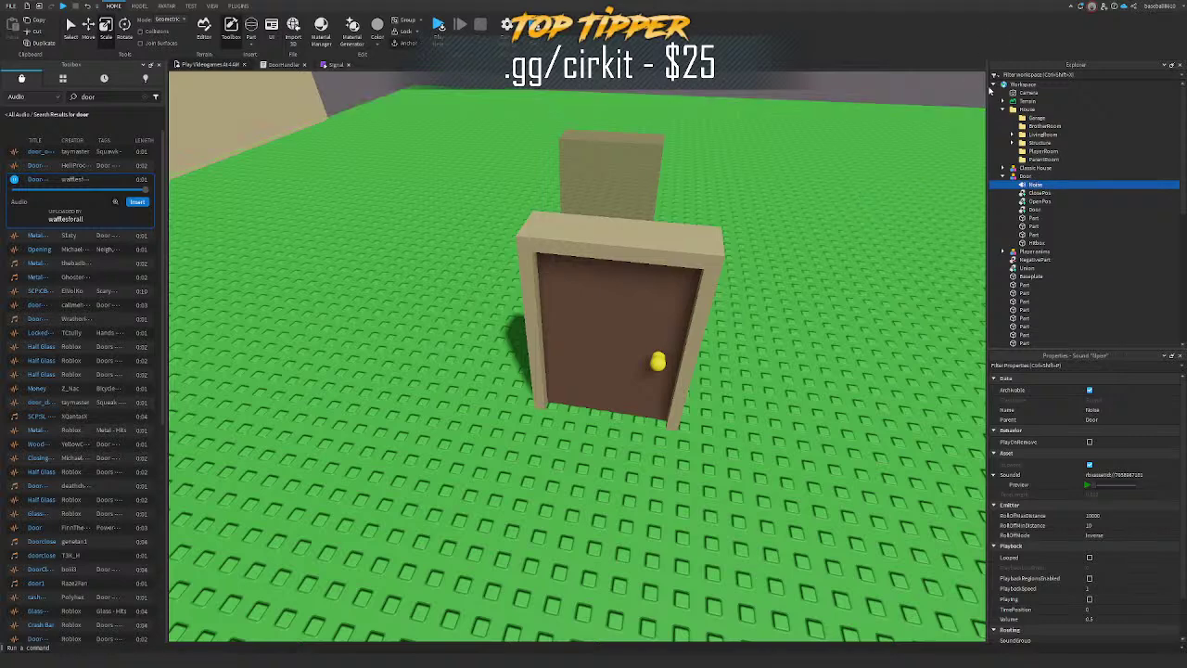
click(993, 85)
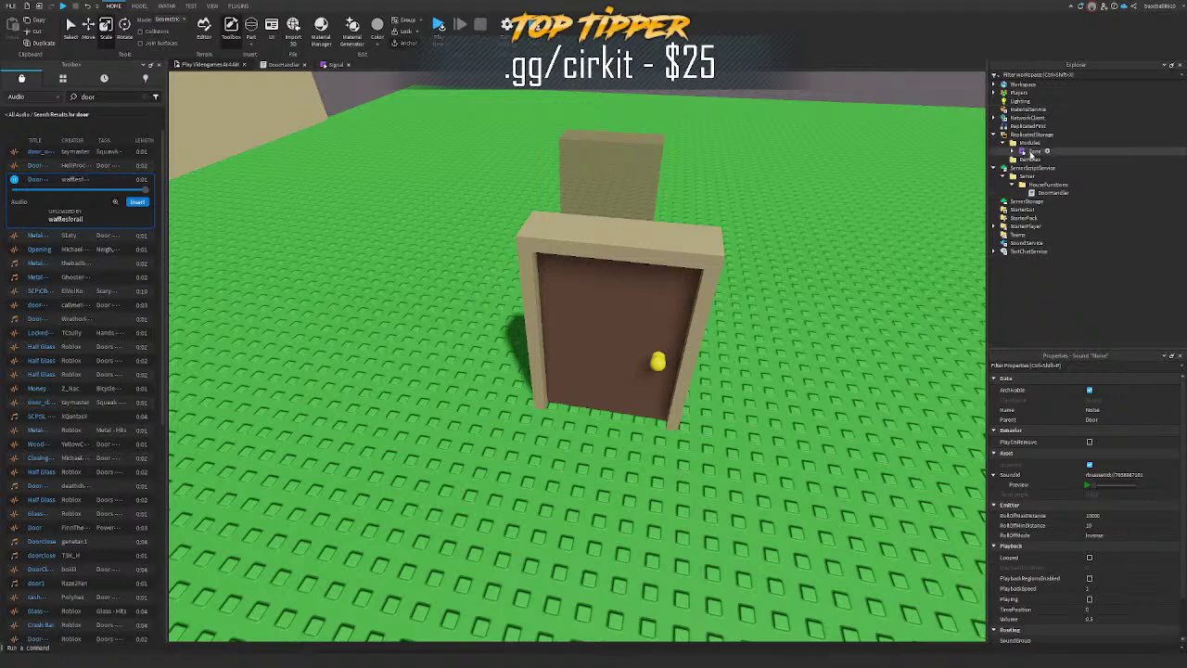
Step: In the DoorHandler script's playerEntered function, add an if check for Part:FindFirstChild("Noise") that calls Part.Noise:Play()
double_click(1041, 193)
click(548, 179)
ctrl+scroll(549, 181, up, 1)
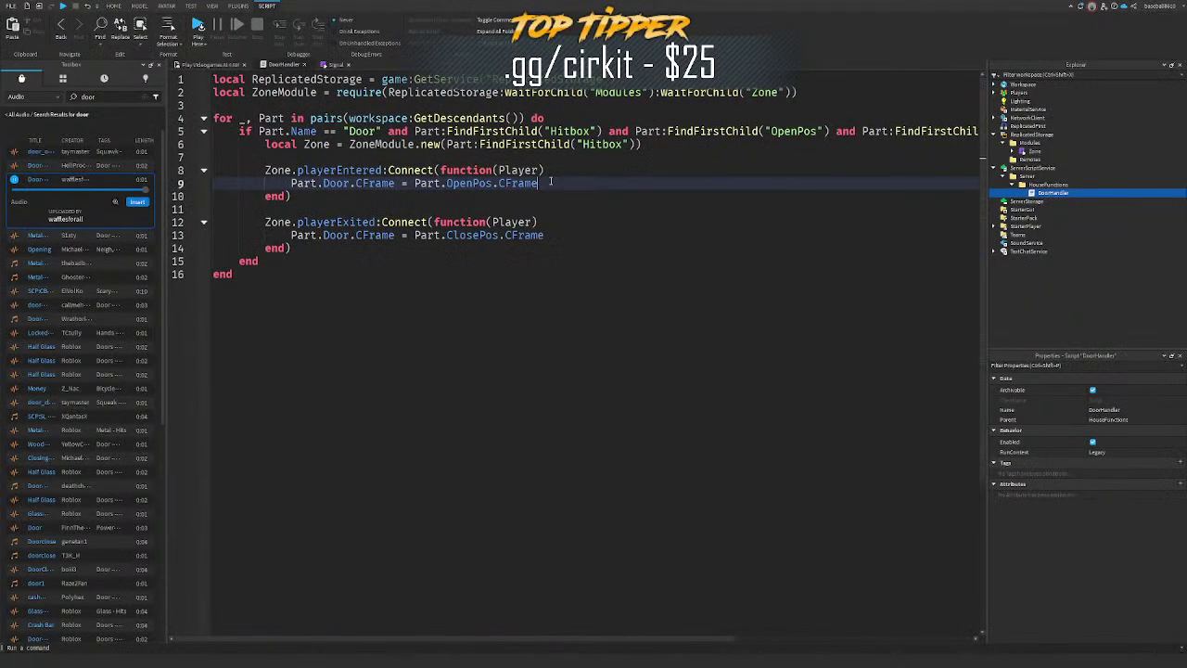
key(Return)
key(Return)
text(if Part:FindFirstChild())
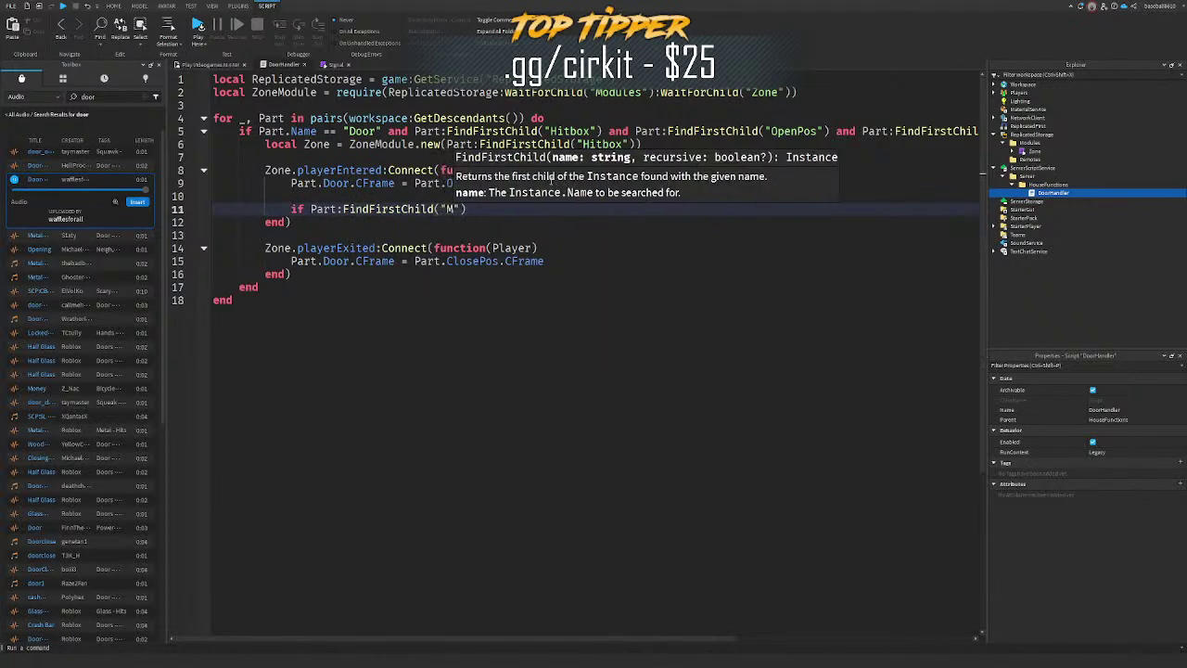
text("Noise)
text( the)
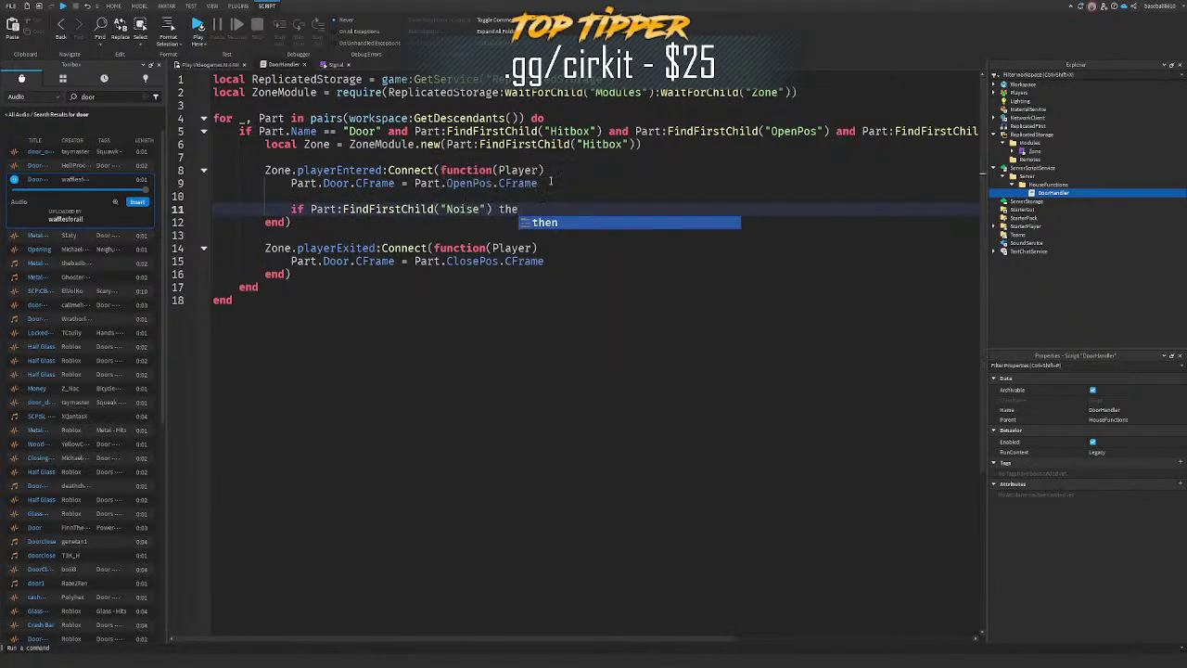
text(n)
key(Return)
text(Part.Noise:Play()
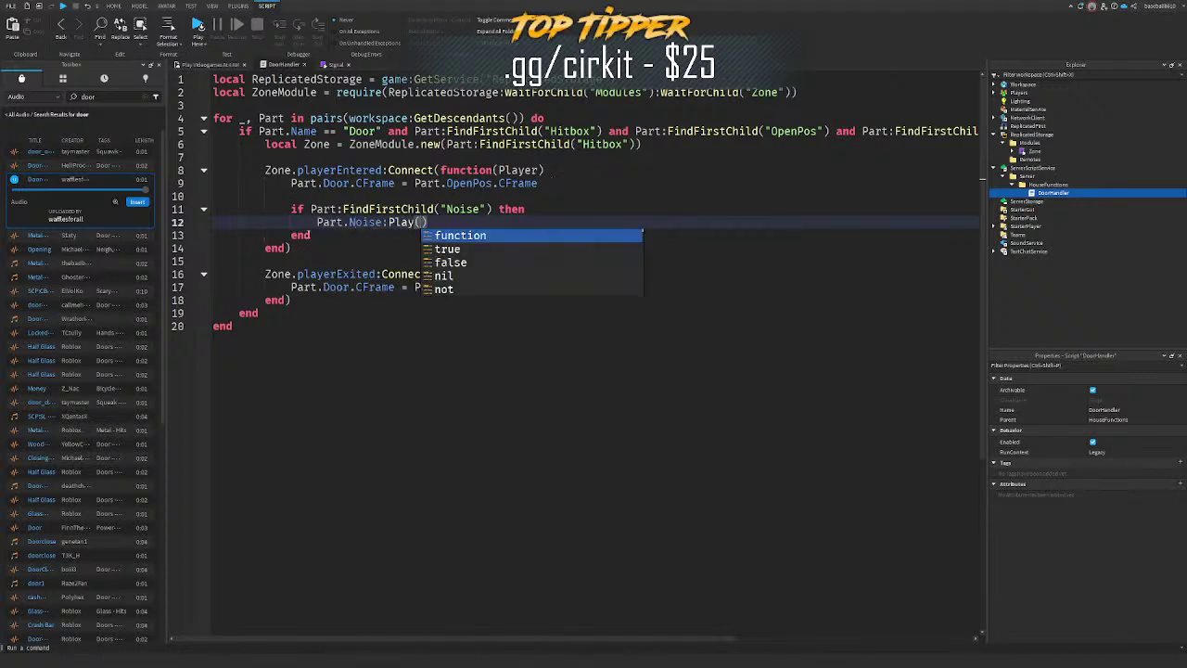
Step: Copy the Noise check block into the playerExited function below the ClosePos CFrame line
drag(353, 235, 292, 208)
key(ctrl+c)
click(631, 292)
key(Return)
key(Return)
key(ctrl+v)
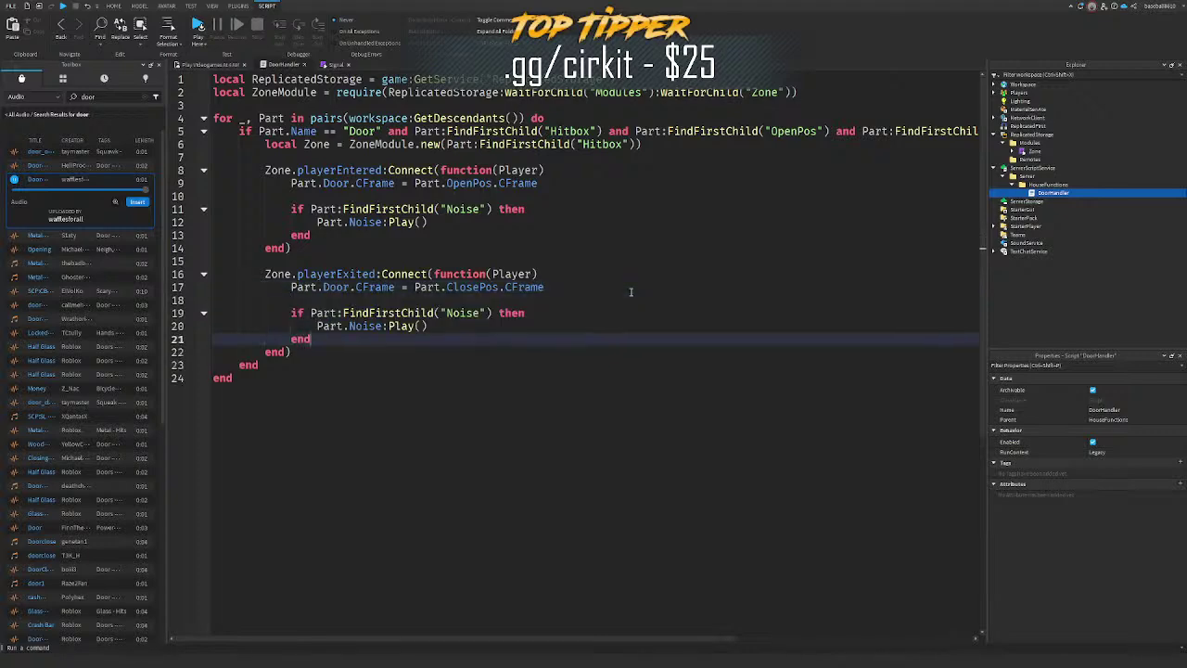
Step: Playtest the game, walking the character repeatedly through the door's hitbox to check that the sound plays on opening and closing
click(209, 65)
right_drag(585, 188, 590, 253)
click(440, 26)
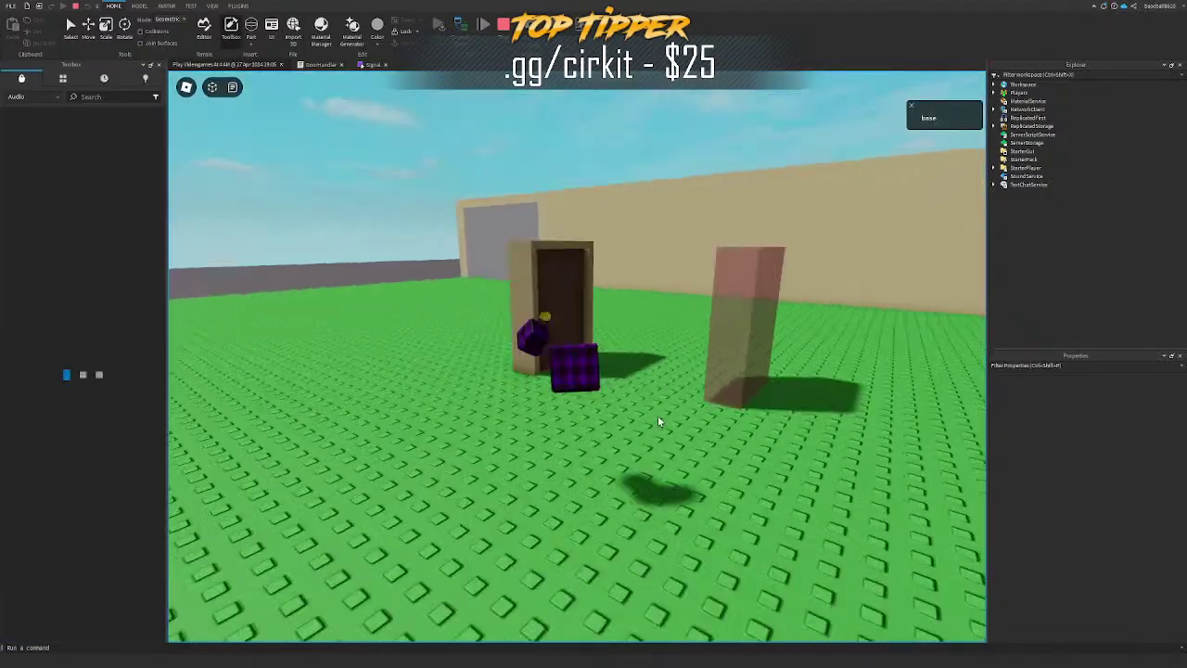
key(w)
key(a)
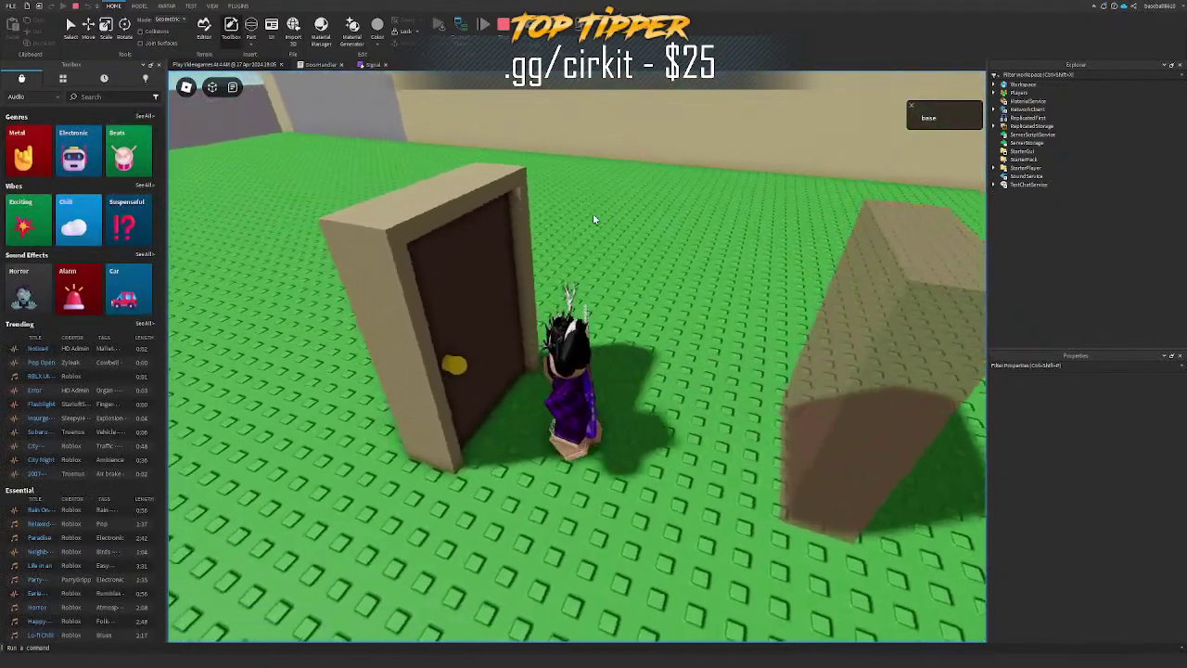
right_drag(595, 220, 598, 228)
key(w)
key(w)
key(a)
key(w)
key(s)
key(a)
key(w)
key(a)
key(s)
key(w)
key(a)
key(w)
key(s)
key(w)
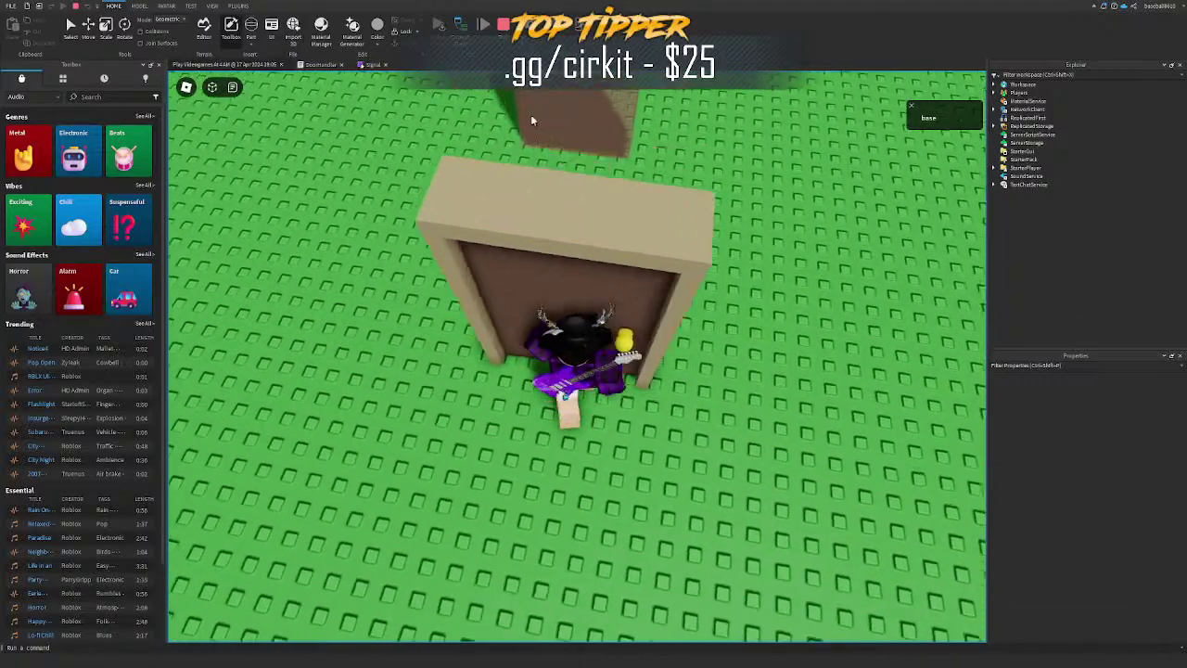
key(s)
right_drag(520, 93, 588, 237)
key(w)
key(s)
key(w)
key(s)
click(503, 25)
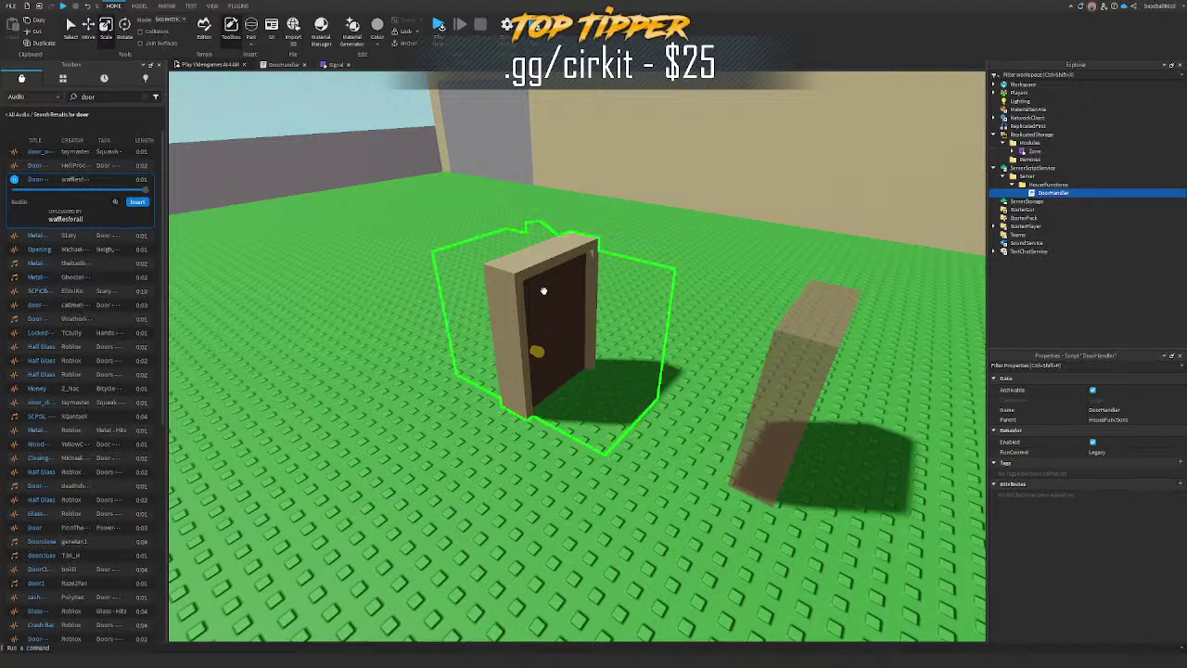
Step: Inspect the Door union's properties and rename the Door model to DoorTemplate
click(585, 280)
click(1033, 208)
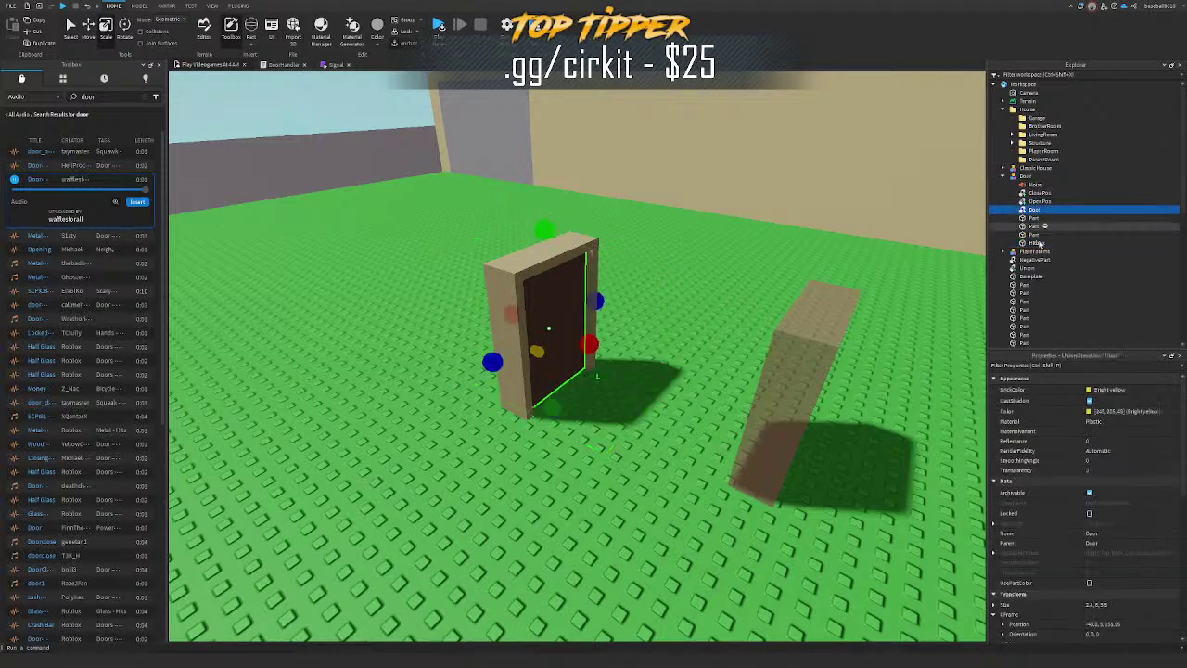
scroll(1126, 544, down, 5)
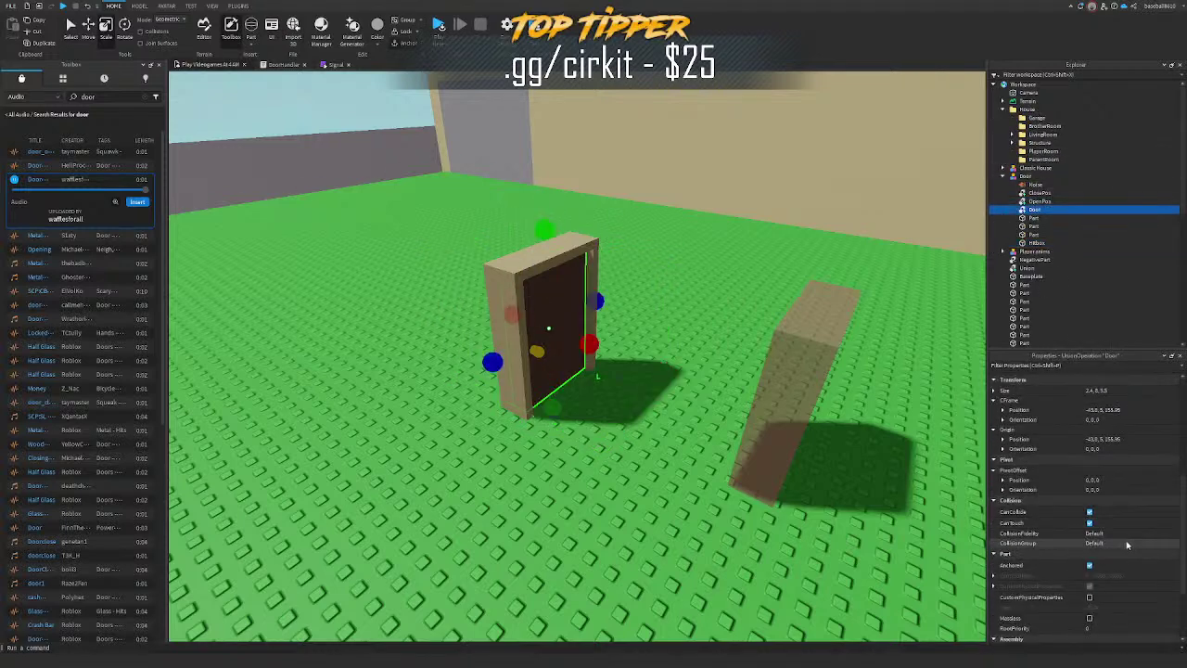
click(837, 369)
click(992, 175)
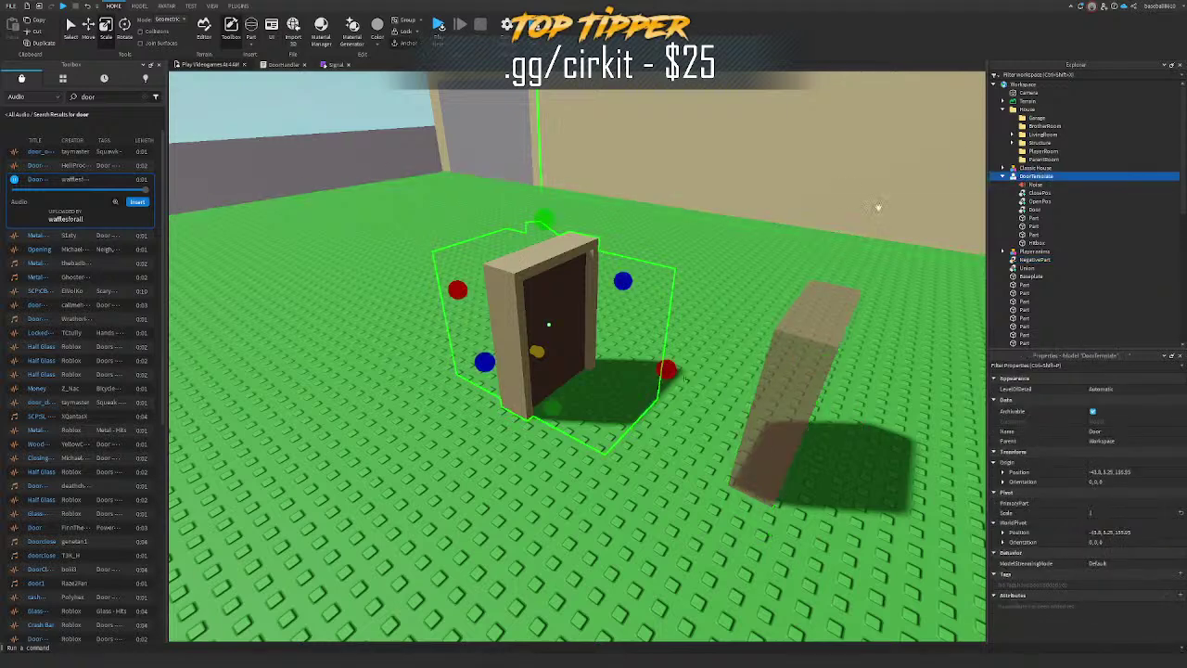
Step: Move DoorTemplate and the red NegativePart onto the gray baseplate near the red-roofed house, with the NegativePart beside the door
ctrl+click(796, 375)
drag(795, 379, 803, 352)
right_drag(794, 379, 802, 352)
drag(803, 352, 656, 419)
click(655, 425)
scroll(631, 408, up, 5)
drag(609, 381, 493, 541)
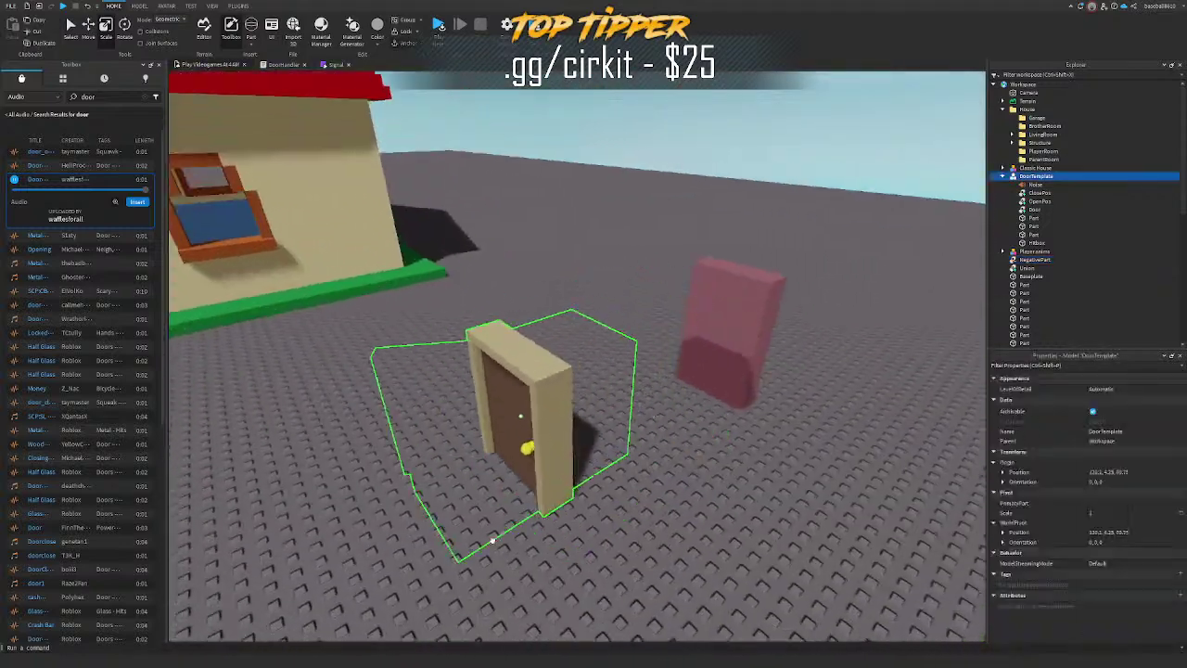
drag(714, 338, 619, 558)
click(508, 427)
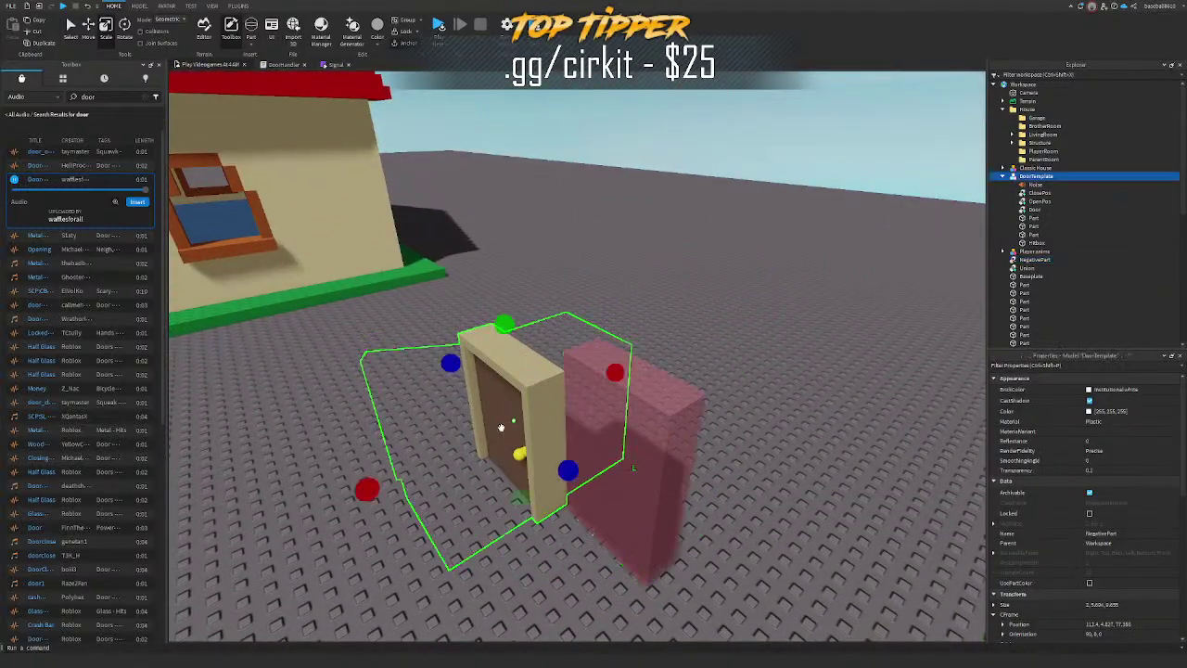
Step: Duplicate DoorTemplate, move the copy away from the original, and shift the NegativePart clear of both doors
key(ctrl+2)
key(ctrl+d)
drag(561, 466, 742, 612)
scroll(616, 381, down, 3)
right_drag(617, 381, 594, 435)
drag(538, 408, 753, 384)
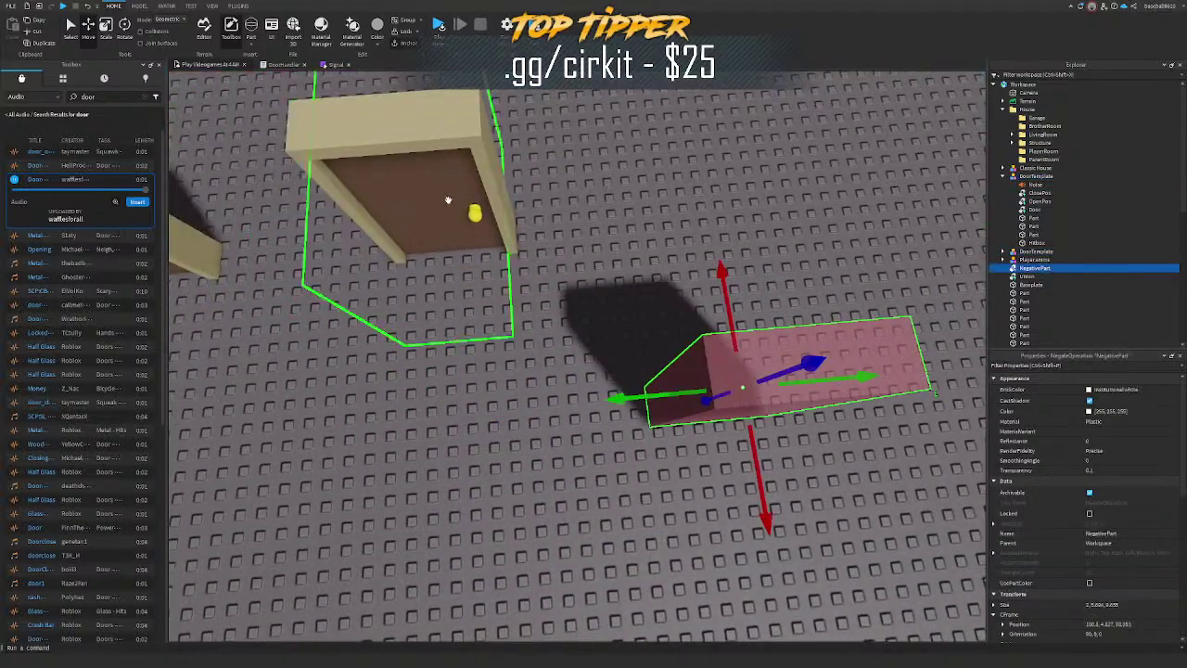
Step: Copy the position of the duplicated model's Door union into the NegativePart's Position so the two line up
alt+click(448, 201)
click(1033, 276)
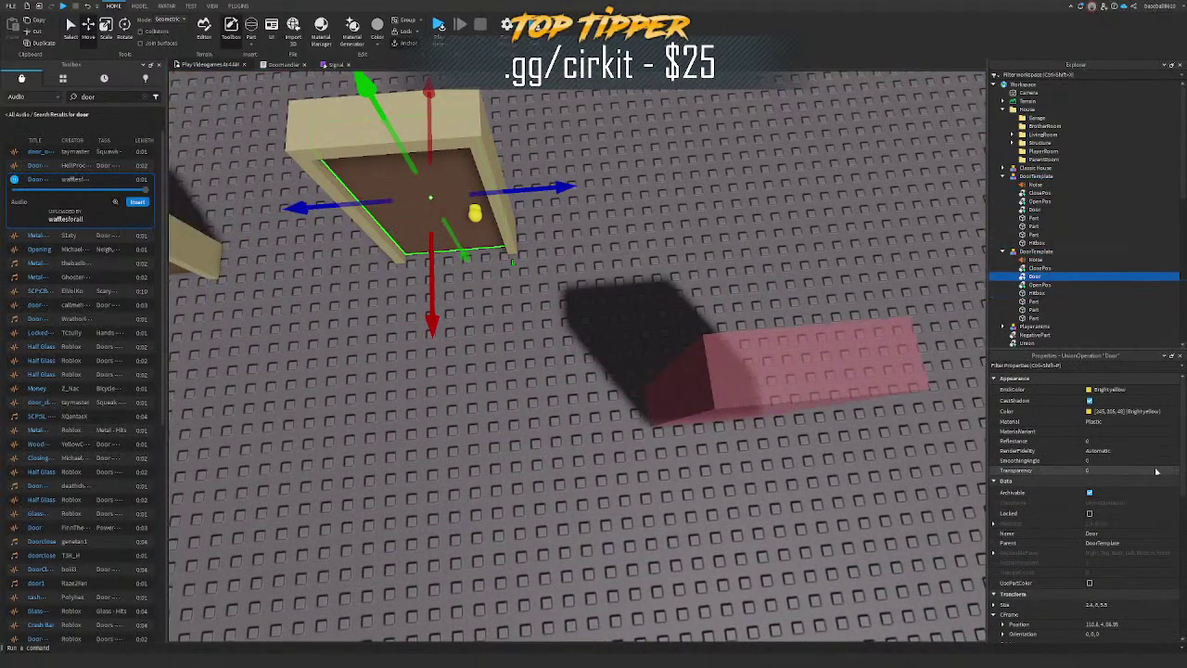
click(762, 358)
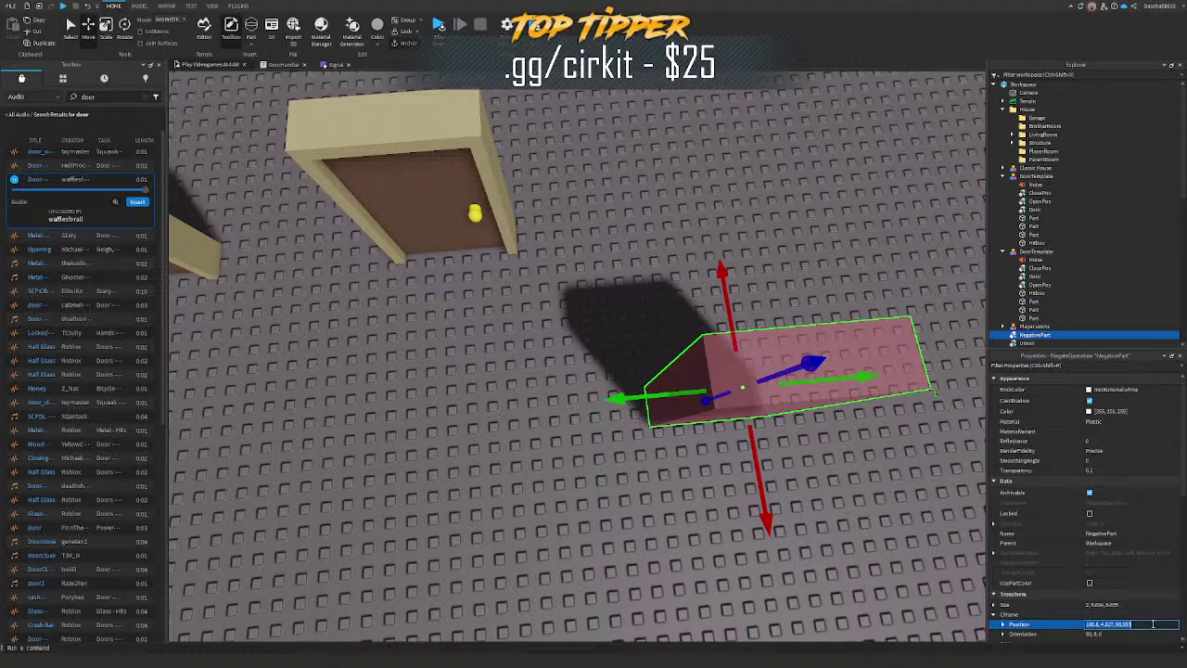
key(ctrl+v)
key(Return)
Step: Move the duplicated DoorTemplate together with its NegativePart into the interior wall next to the character rig
right_drag(790, 398, 759, 281)
key(w)
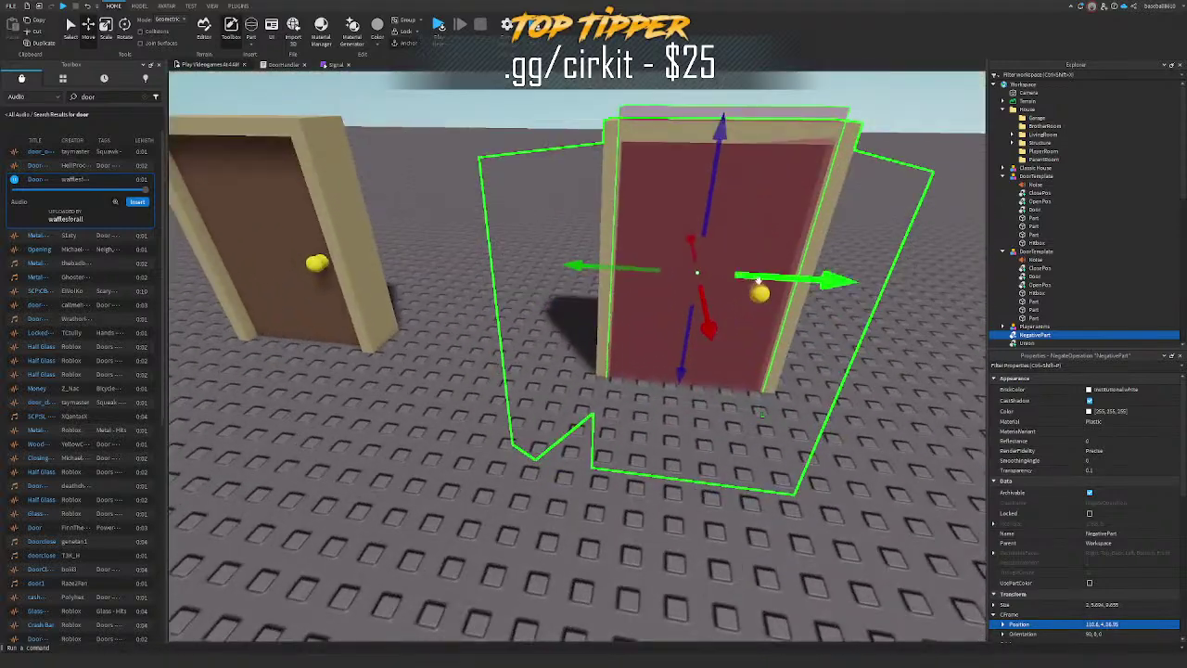
ctrl+click(783, 396)
drag(780, 398, 690, 563)
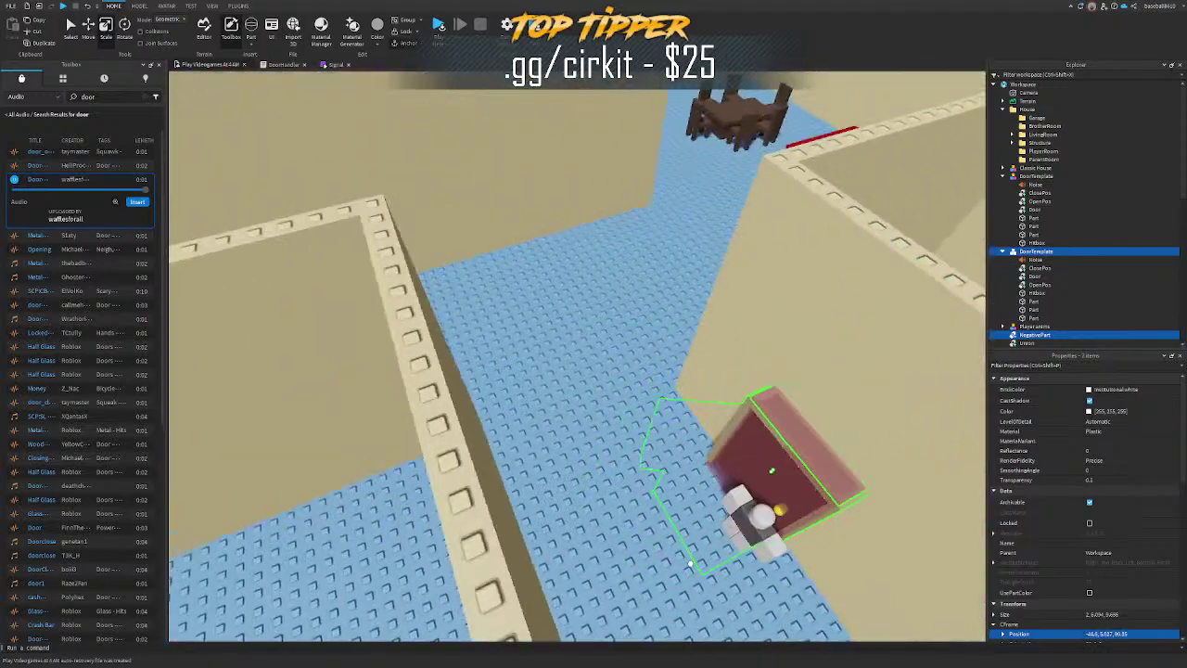
key(f)
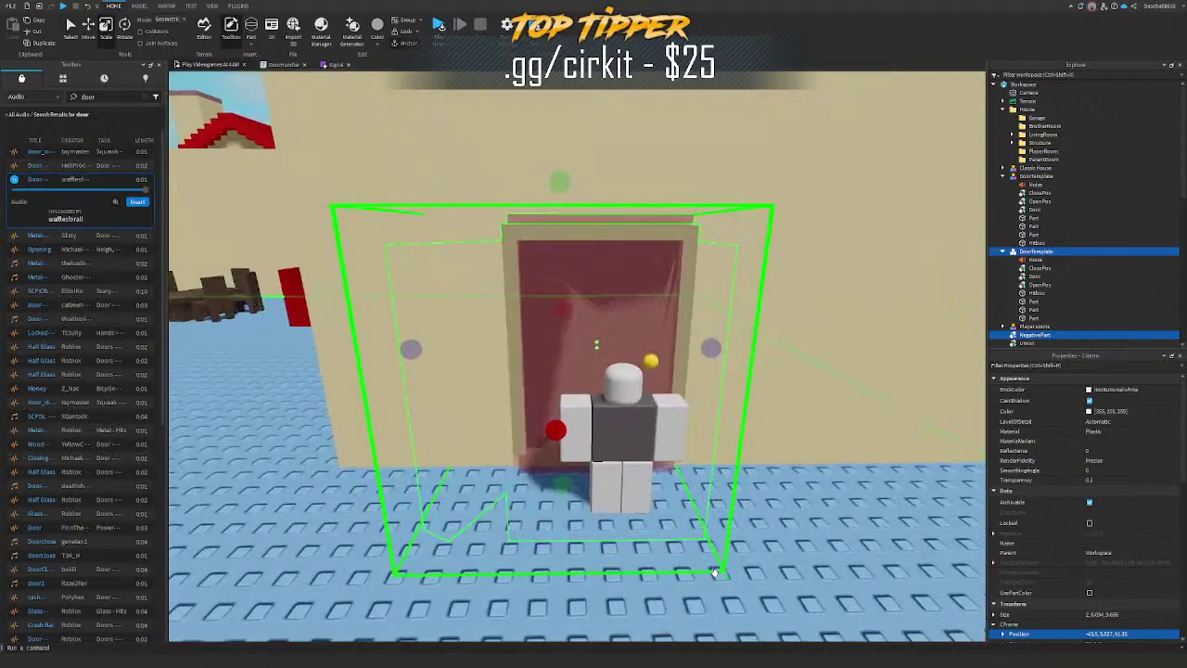
right_drag(651, 223, 666, 290)
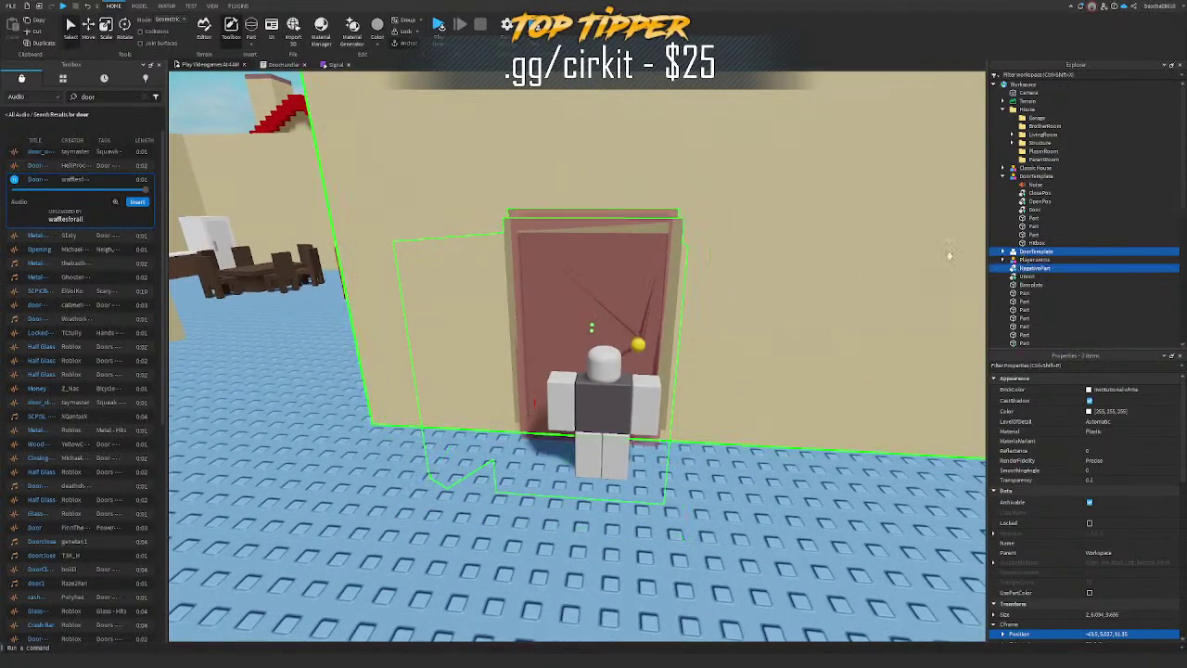
Step: Duplicate the door and NegativePart pair, rotate the copy, and fit it into the long room wall near its corner
right_drag(949, 255, 741, 371)
key(ctrl+2)
key(ctrl+d)
drag(746, 405, 573, 440)
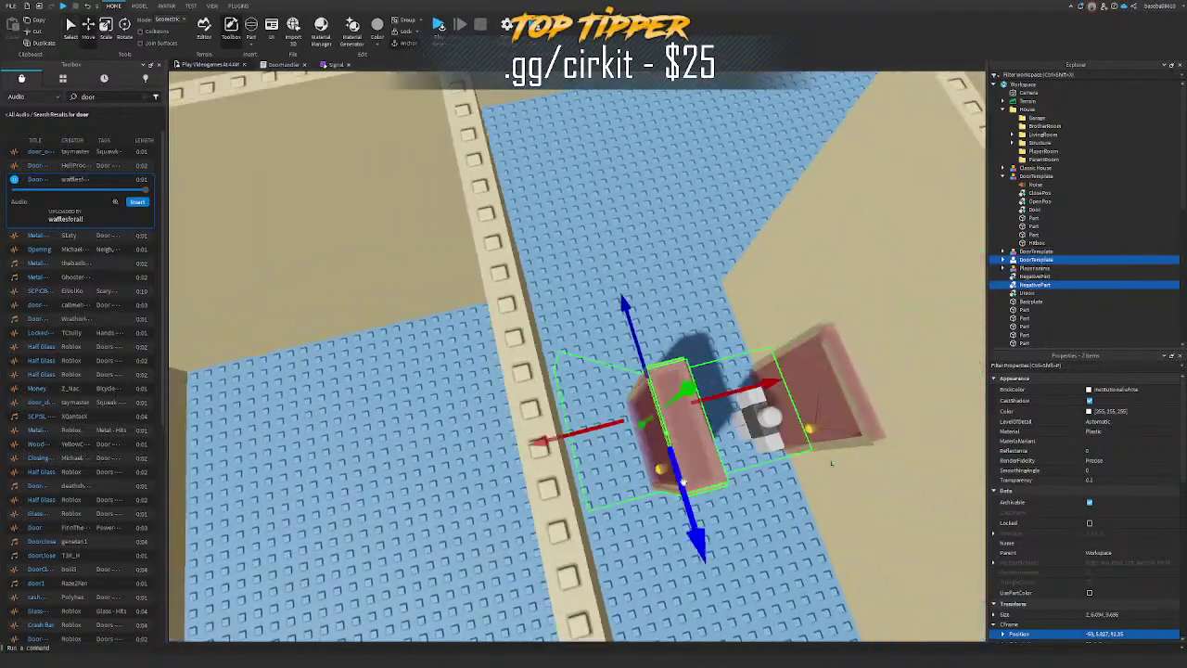
key(ctrl+r)
drag(683, 482, 670, 458)
right_drag(672, 456, 671, 458)
drag(670, 458, 662, 430)
right_drag(670, 458, 663, 429)
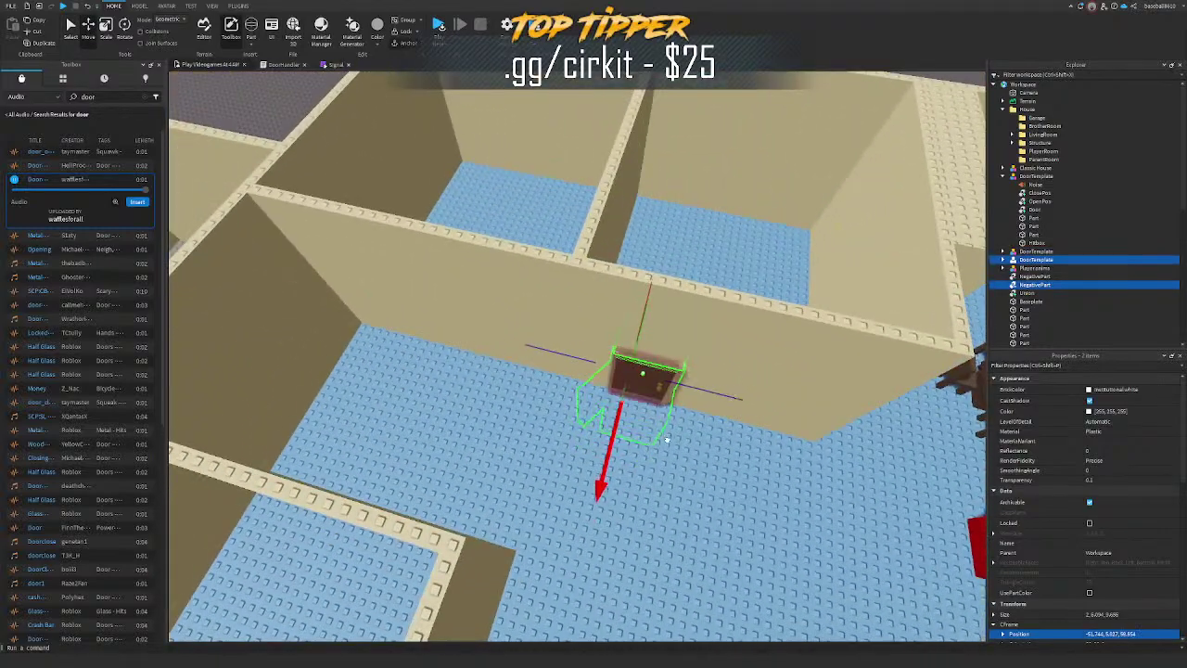
drag(683, 384, 684, 417)
right_drag(684, 416, 658, 324)
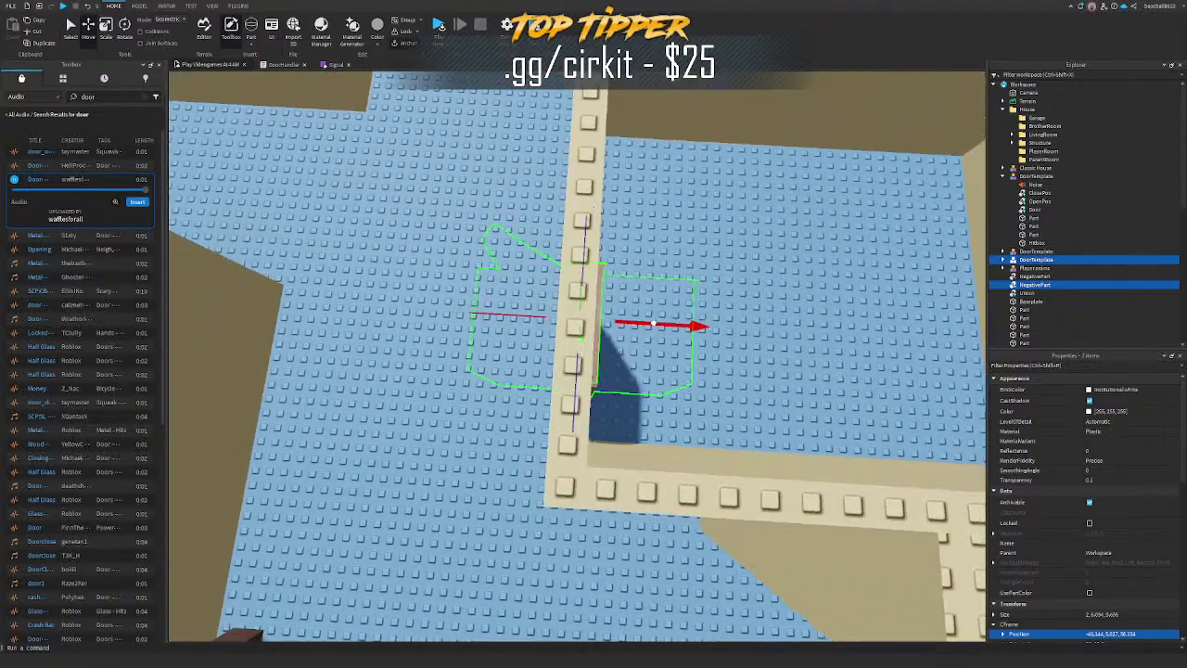
drag(654, 324, 653, 322)
right_drag(652, 322, 661, 328)
Step: Duplicate the rotated door and NegativePart pair and slide the copy along the same wall to the neighbouring room
drag(713, 450, 576, 421)
key(ctrl+d)
right_drag(638, 429, 577, 421)
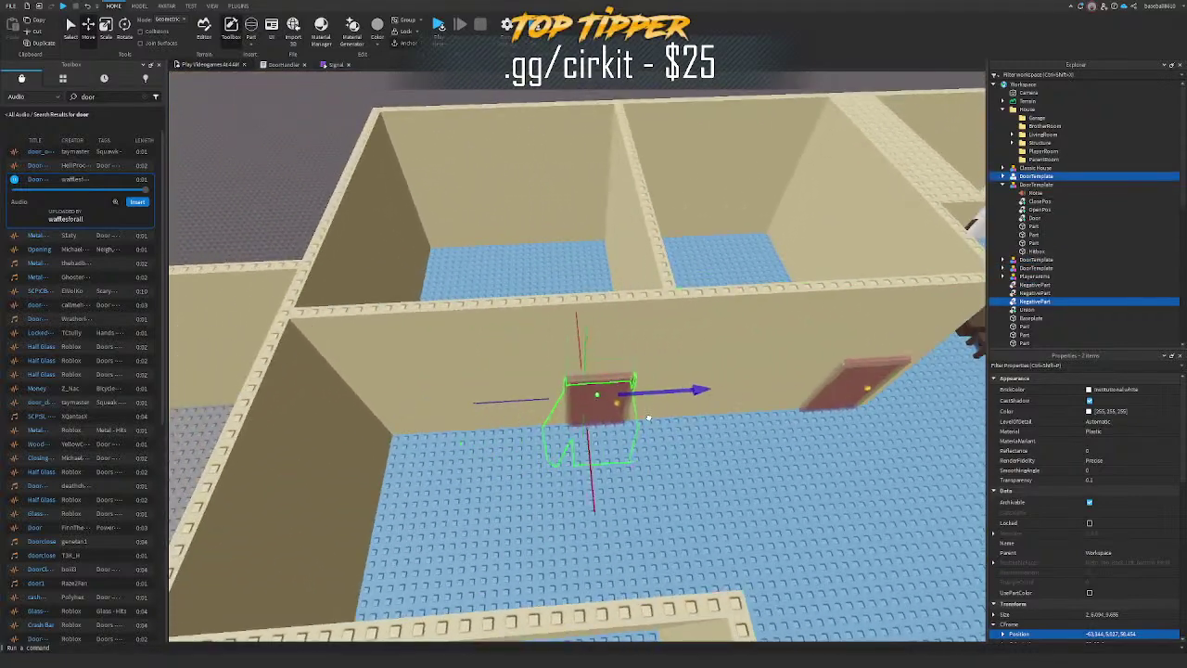
drag(648, 418, 647, 417)
right_drag(647, 416, 633, 402)
Step: Duplicate the door and NegativePart pair again and fit the copy into the wall of the room across the hallway
key(ctrl+d)
drag(580, 399, 662, 398)
right_drag(658, 399, 662, 398)
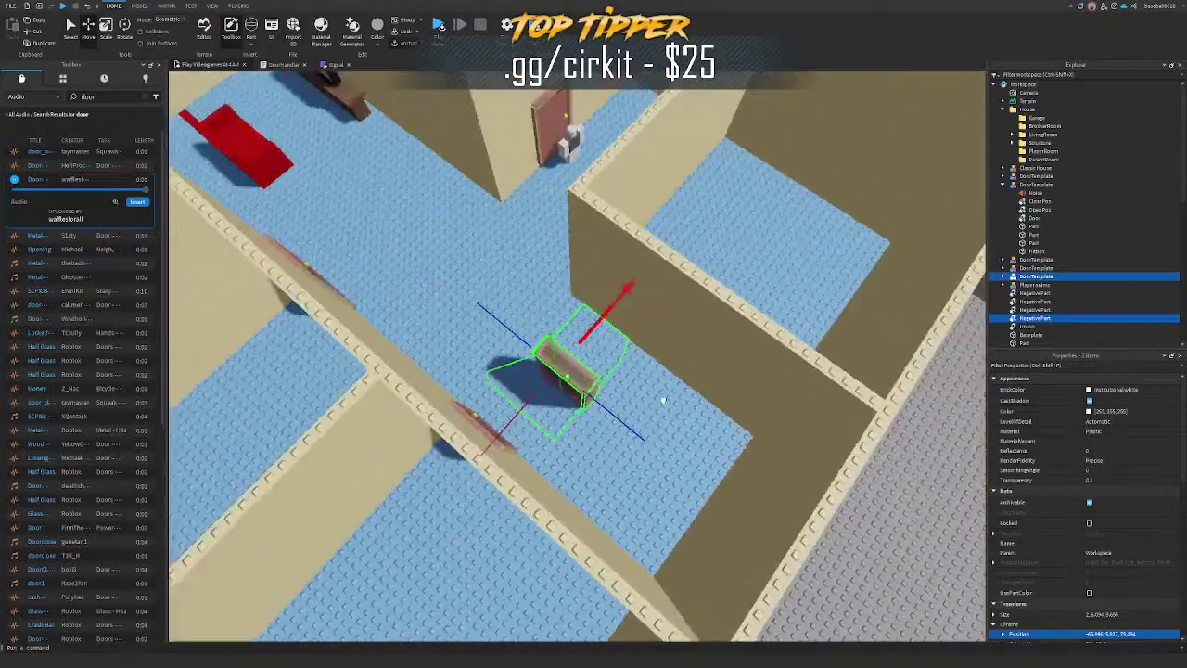
drag(662, 398, 612, 308)
right_drag(662, 398, 612, 308)
drag(597, 294, 601, 288)
right_drag(601, 288, 601, 288)
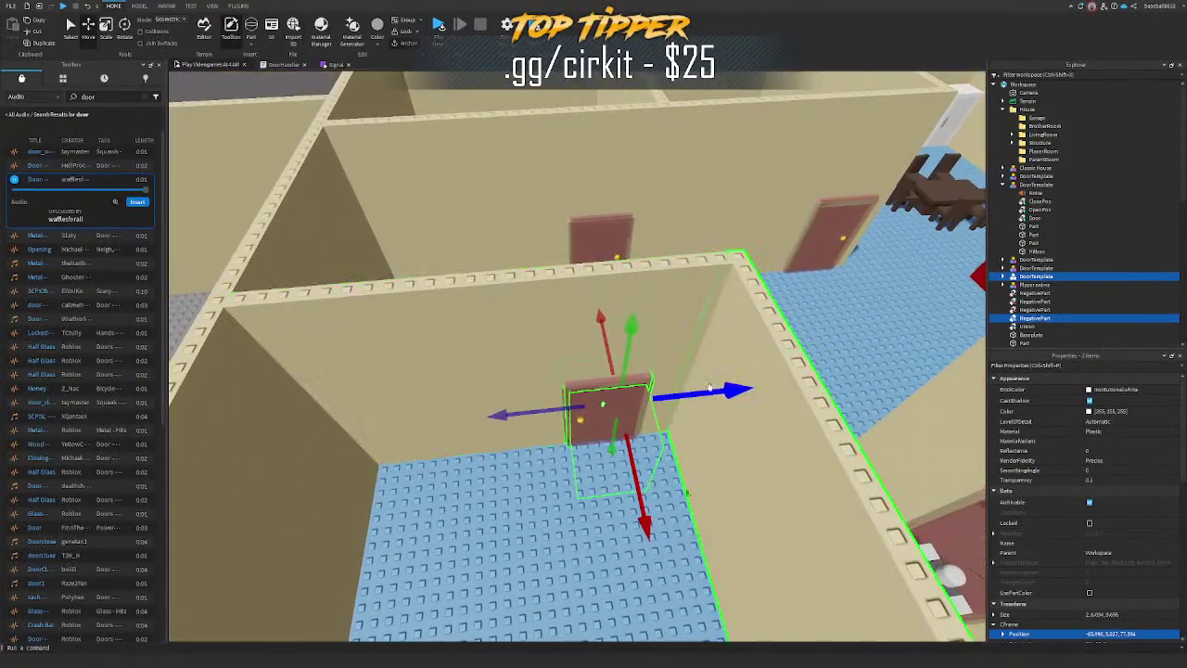
right_drag(705, 393, 675, 371)
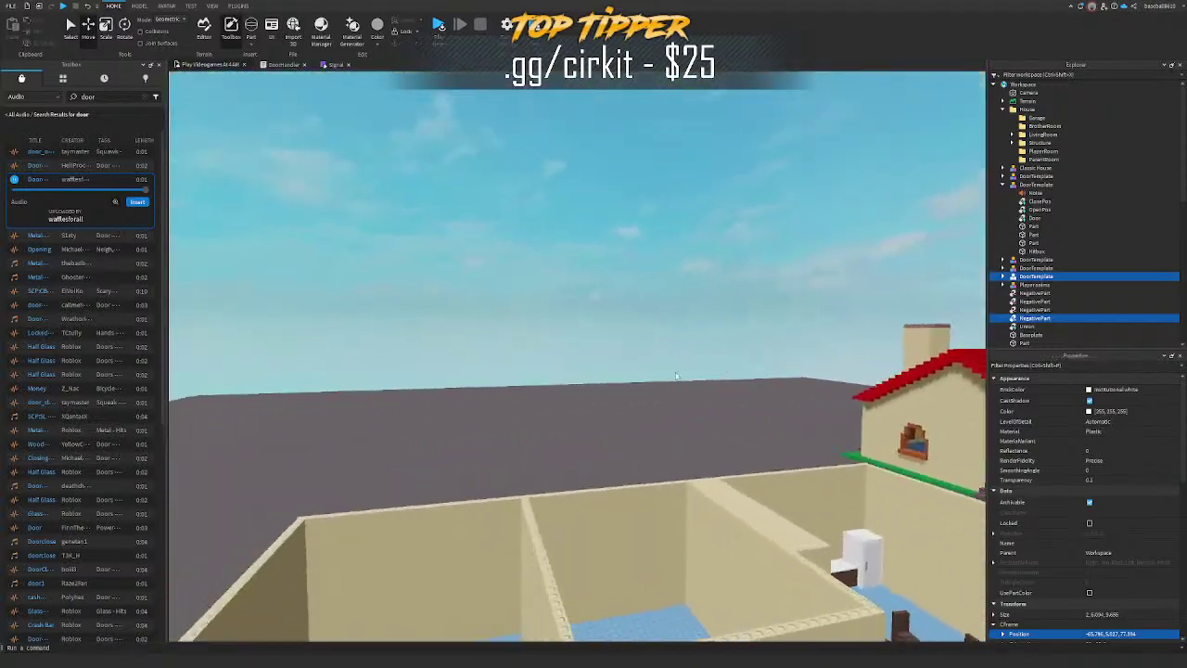
Step: Try to cut a doorway by unioning the long wall section near the dining table with its NegativePart, and undo the union
click(675, 371)
right_drag(752, 494, 752, 493)
click(757, 495)
shift+click(639, 408)
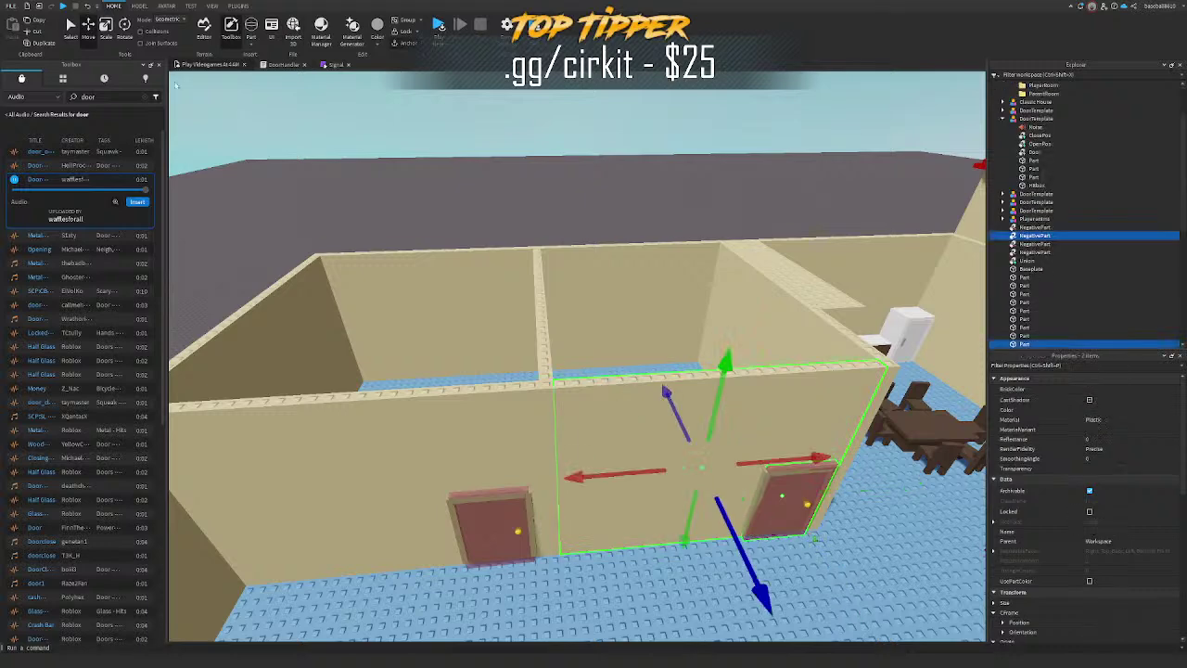
click(142, 6)
click(449, 26)
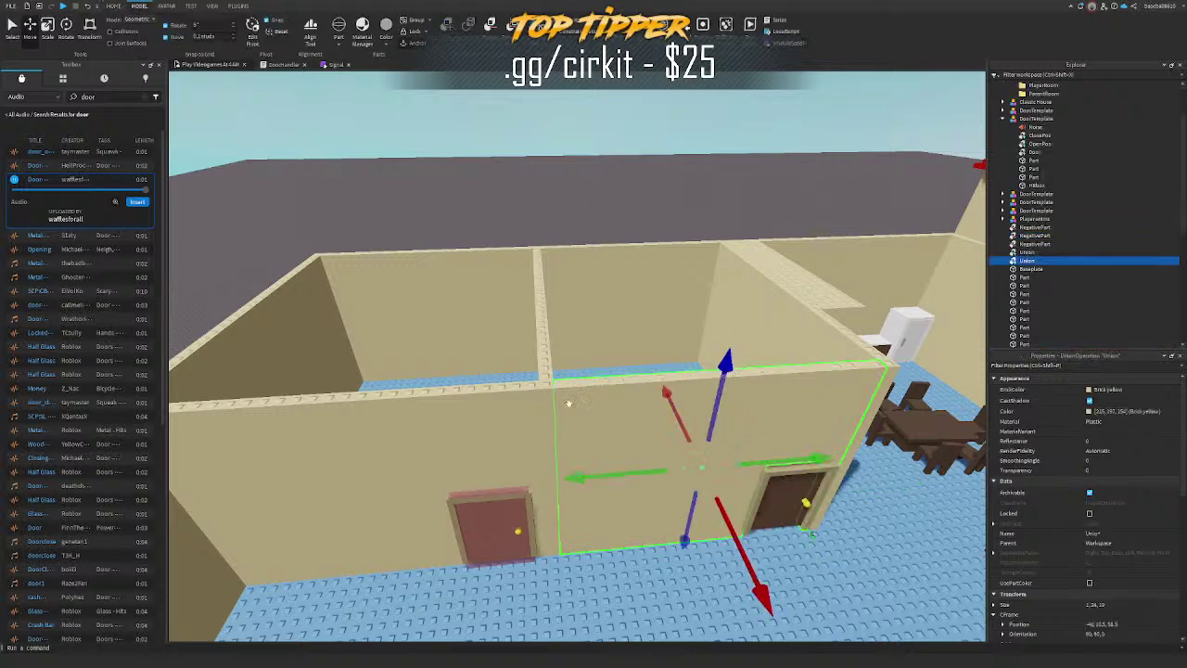
click(490, 517)
key(d)
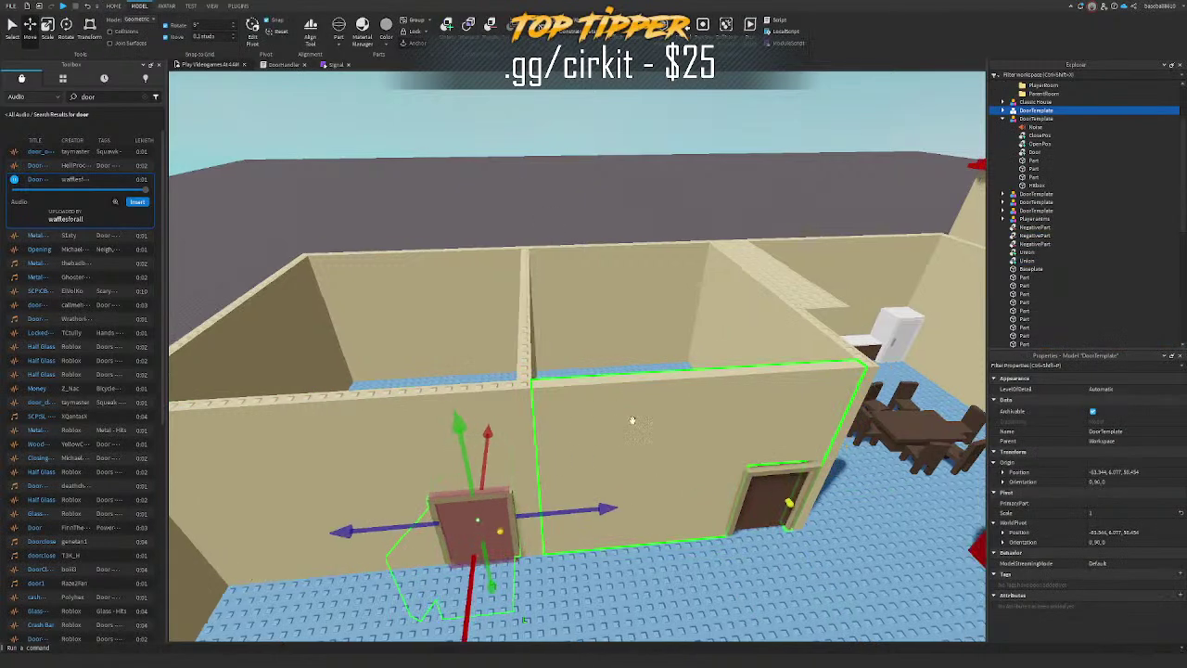
right_drag(631, 419, 630, 417)
key(ctrl+z)
key(ctrl+z)
Step: Select all four NegativeParts and lower them slightly so they no longer stick out above the door frames
right_drag(577, 182, 574, 185)
click(574, 176)
key(w)
click(574, 255)
right_drag(576, 254, 581, 252)
click(1052, 228)
shift+click(1055, 252)
right_drag(796, 318, 795, 318)
key(w)
key(d)
right_drag(723, 334, 663, 325)
drag(354, 286, 357, 299)
key(s)
right_drag(436, 304, 445, 306)
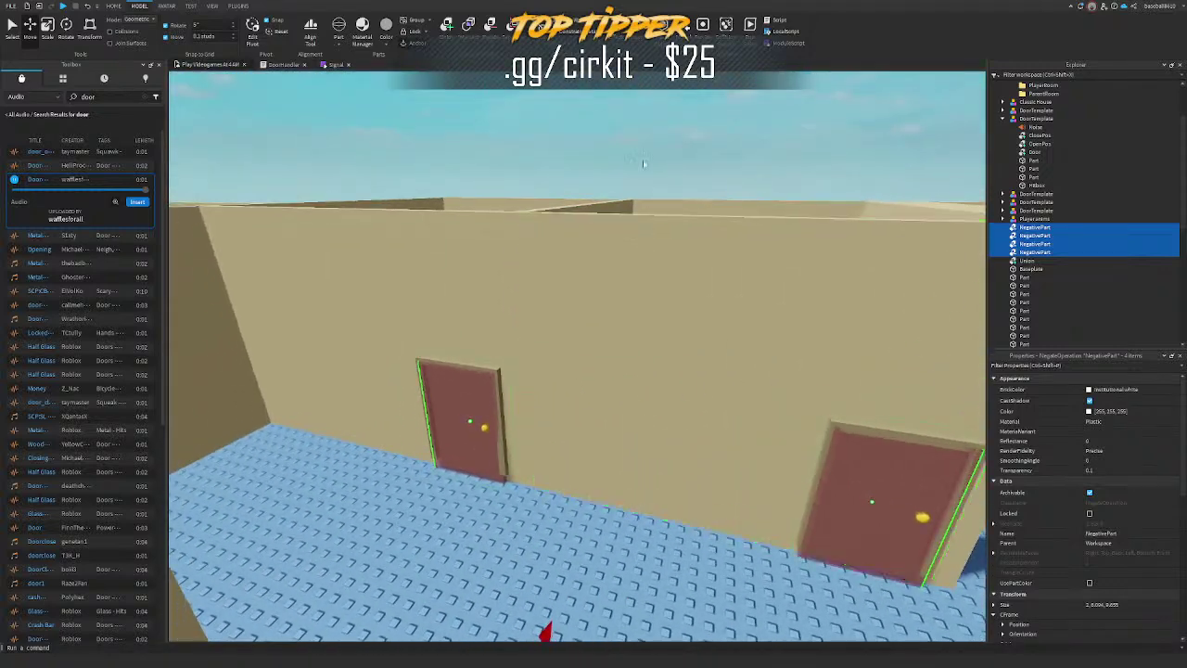
Step: Union the wall section near the dining table with its NegativePart to cut the doorway
click(647, 151)
click(733, 315)
ctrl+click(824, 452)
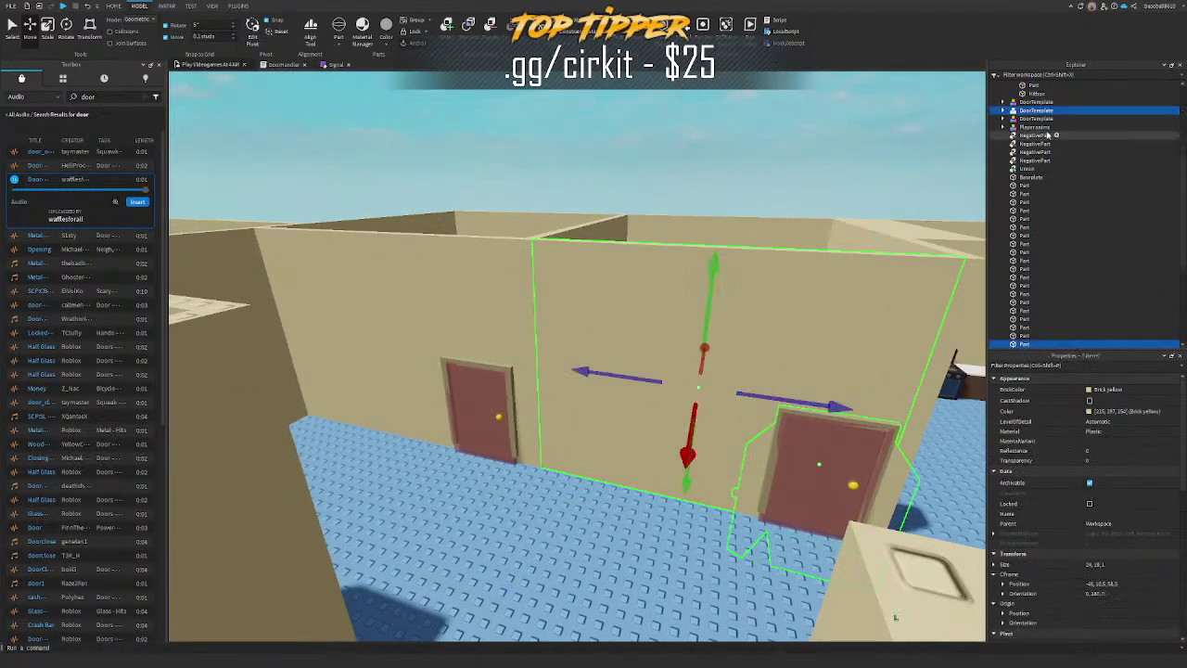
click(1031, 136)
click(1033, 161)
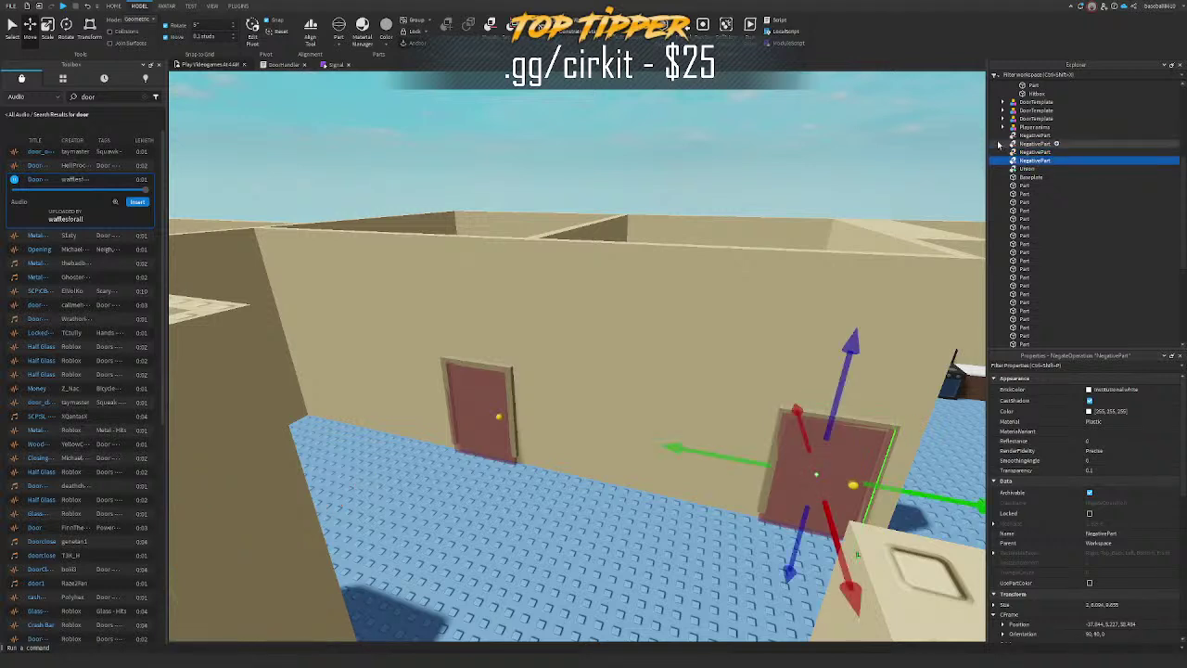
ctrl+click(649, 348)
key(ctrl+shift+g)
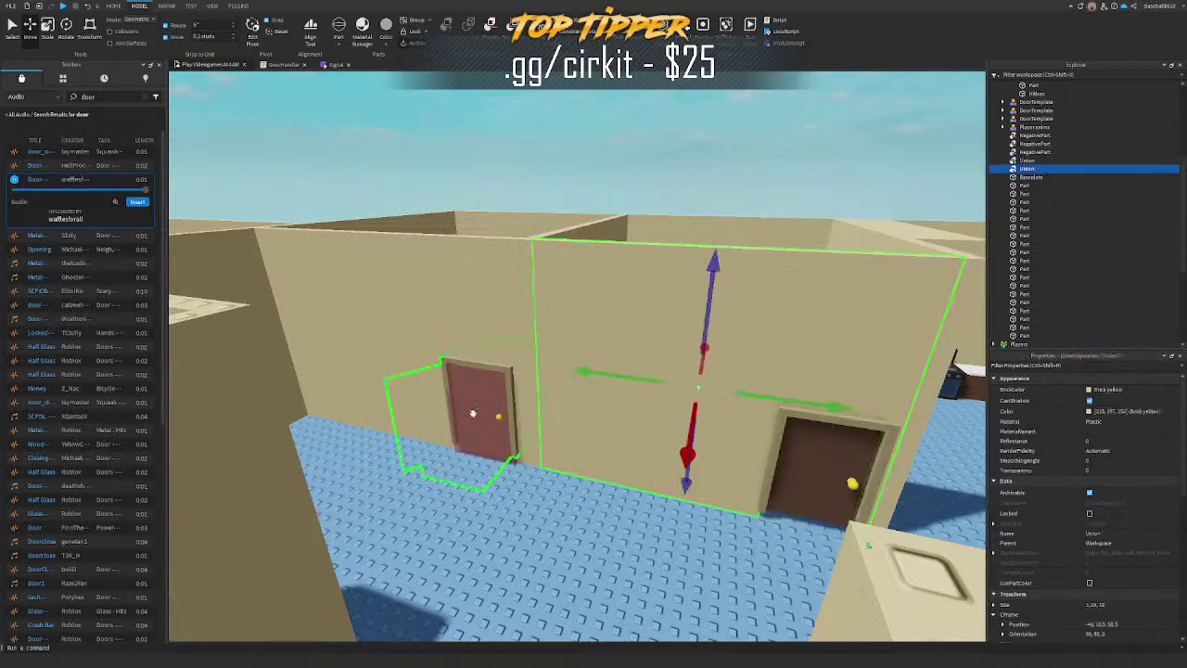
Step: Try to lower the door in the far section of the long hallway wall so its frame reaches the floor
click(481, 396)
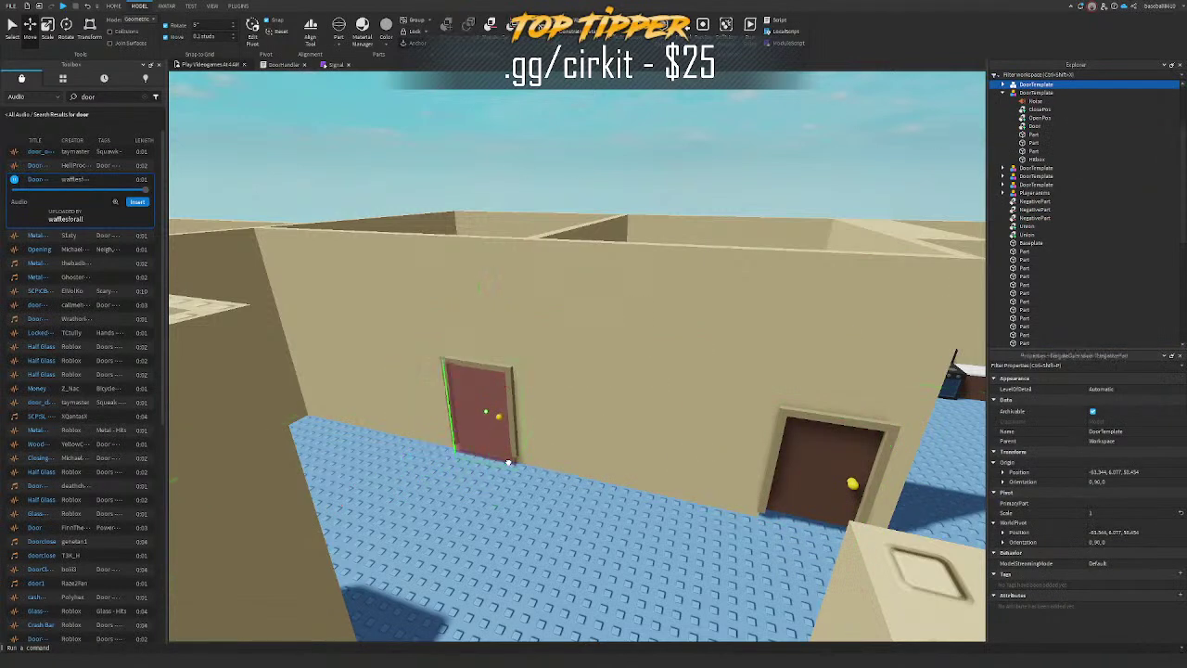
click(508, 462)
key(w)
right_drag(663, 269, 664, 269)
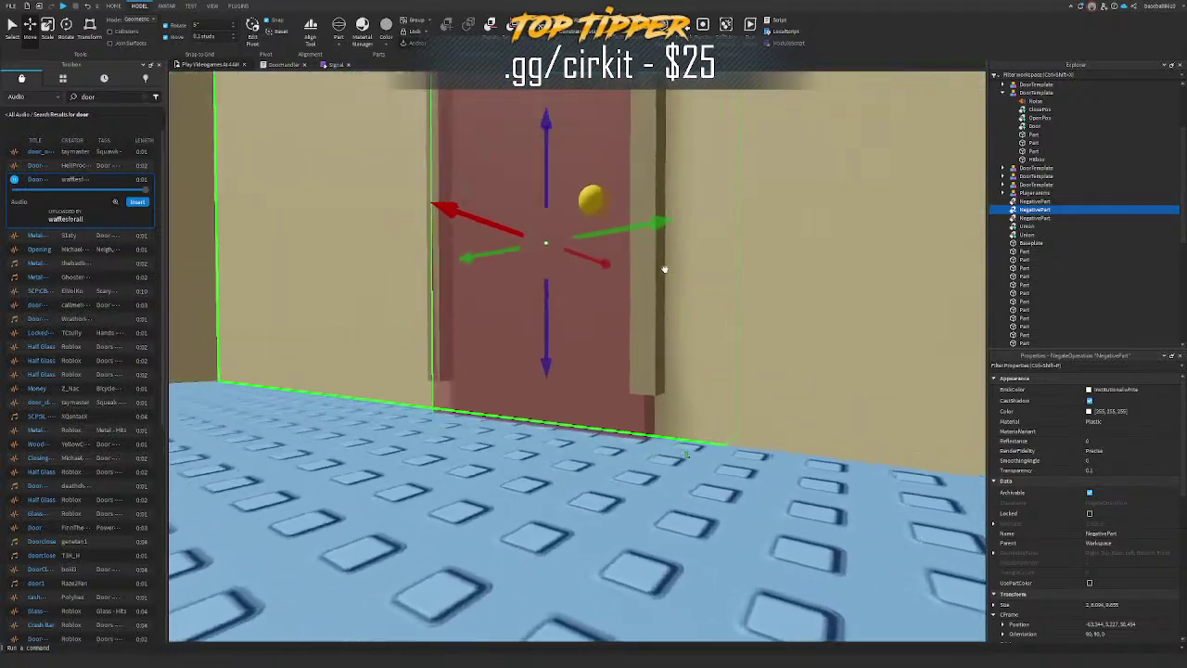
scroll(664, 269, down, 4)
click(607, 226)
drag(563, 187, 569, 205)
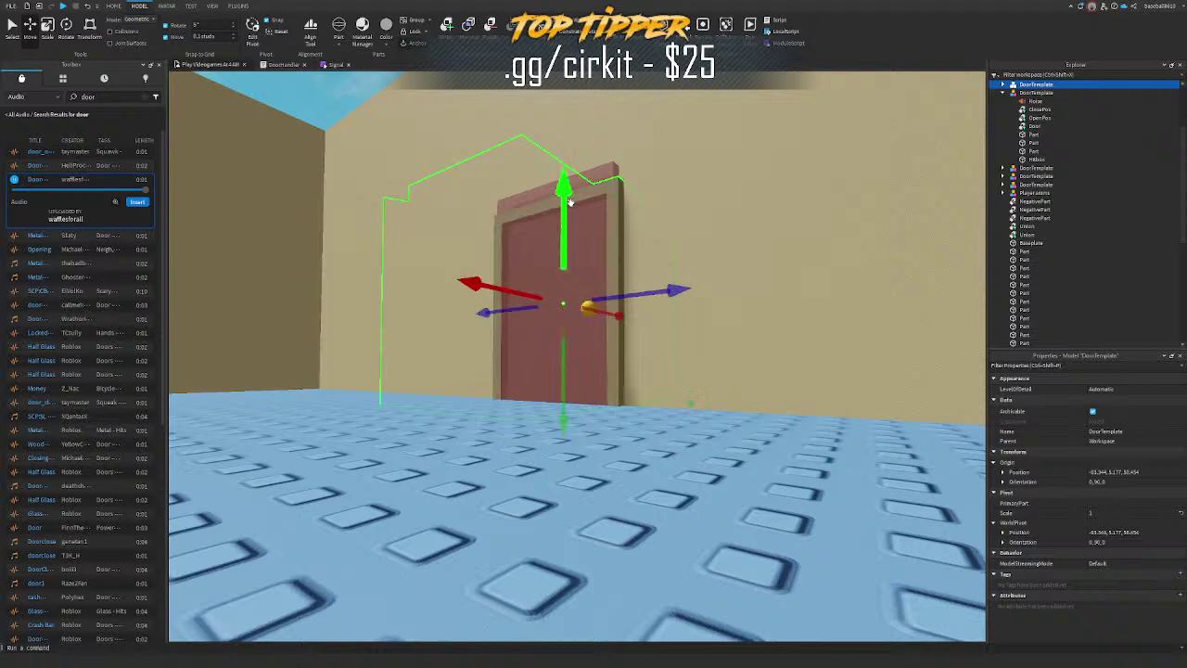
Step: Undo the recent door moves, unions and wall copies back to the original template door with its NegativePart
key(ctrl+z)
key(ctrl+z)
key(ctrl+z)
key(ctrl+z)
key(ctrl+z)
key(ctrl+z)
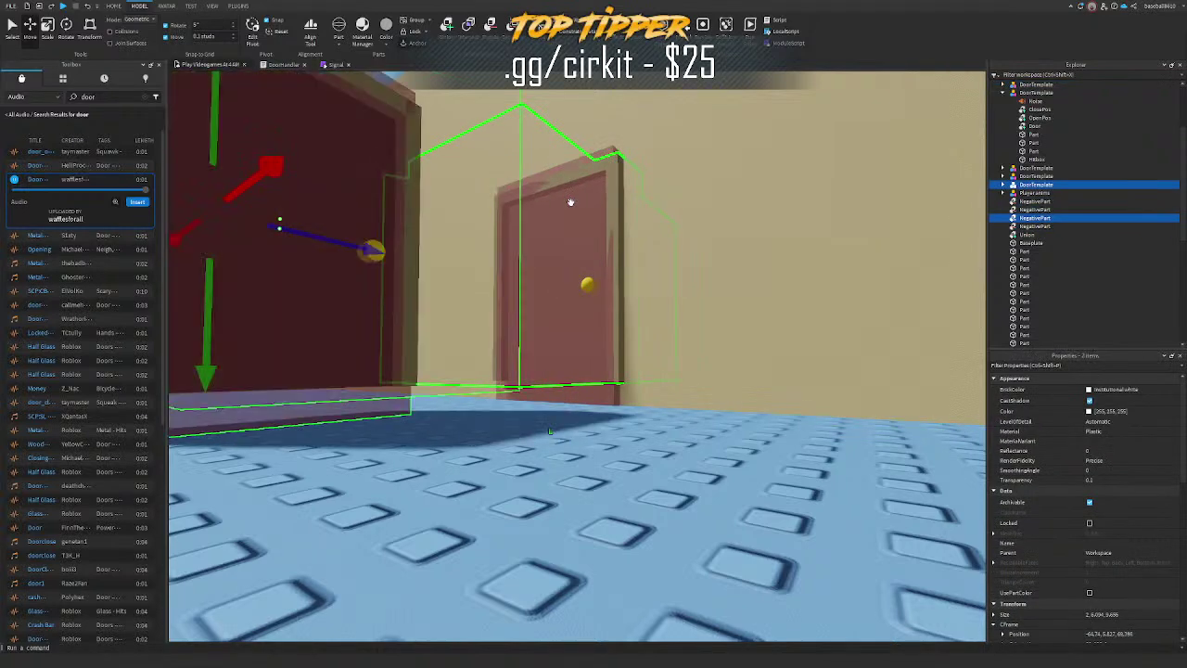
right_drag(570, 202, 570, 201)
key(Delete)
key(ctrl+z)
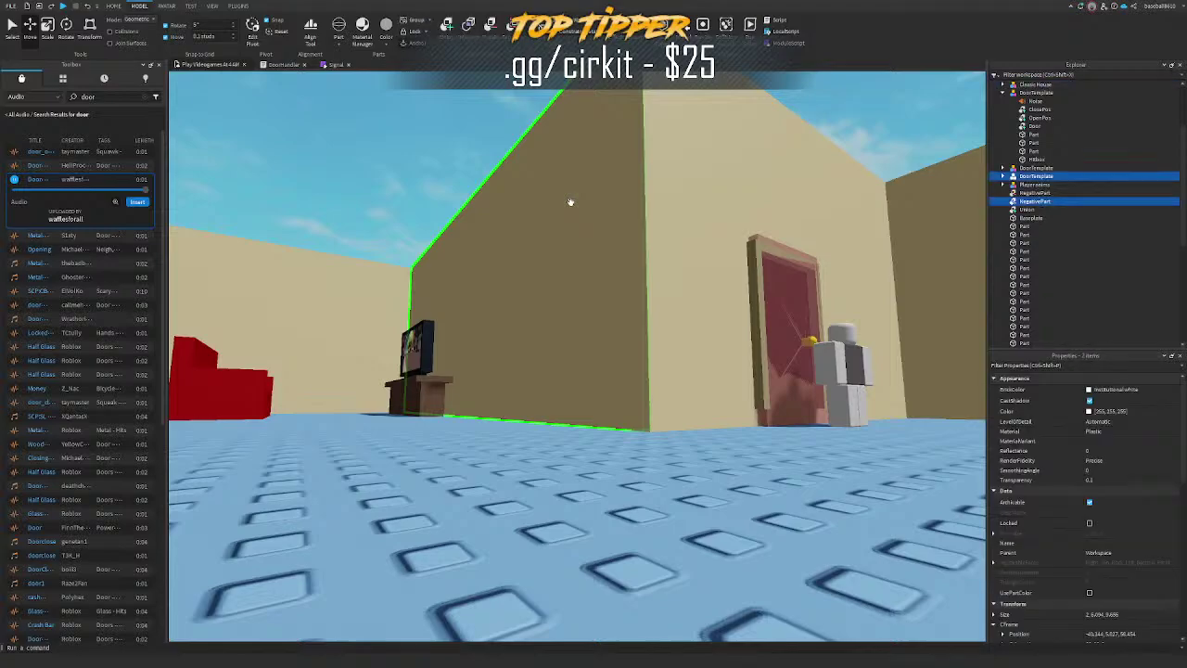
key(ctrl+z)
key(f)
right_drag(570, 202, 570, 202)
key(ctrl+z)
key(ctrl+z)
key(ctrl+z)
key(f)
Step: Resize the NegativePart on the template door outside the house so it fits within the door frame's height
click(711, 191)
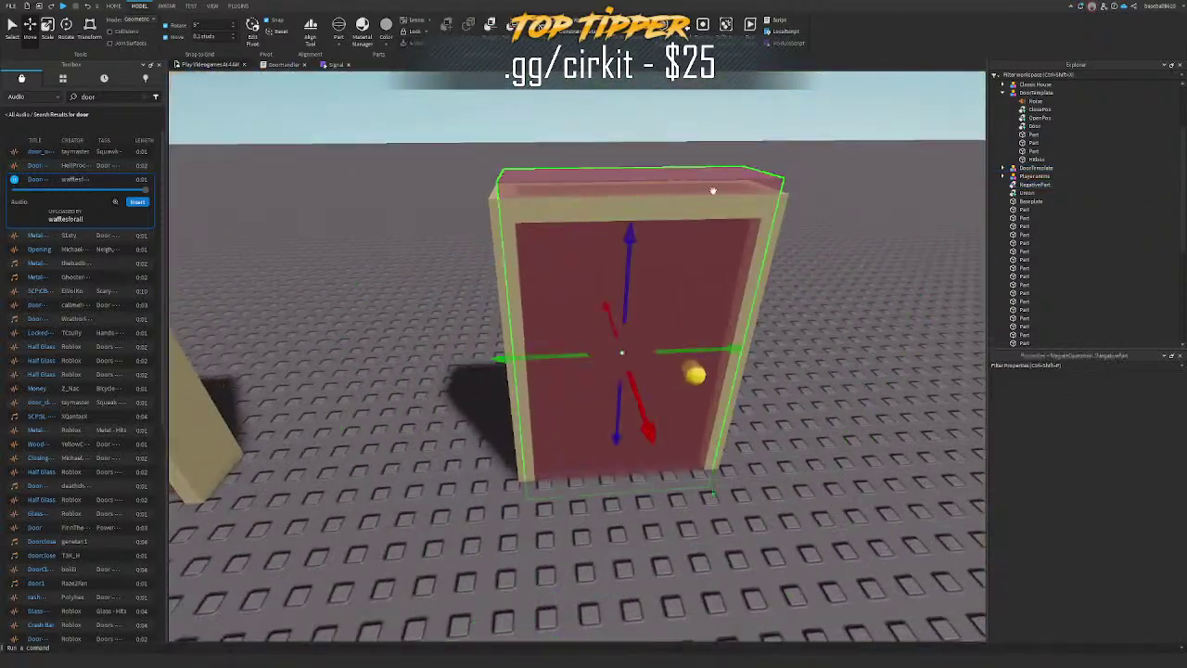
right_drag(711, 191, 697, 215)
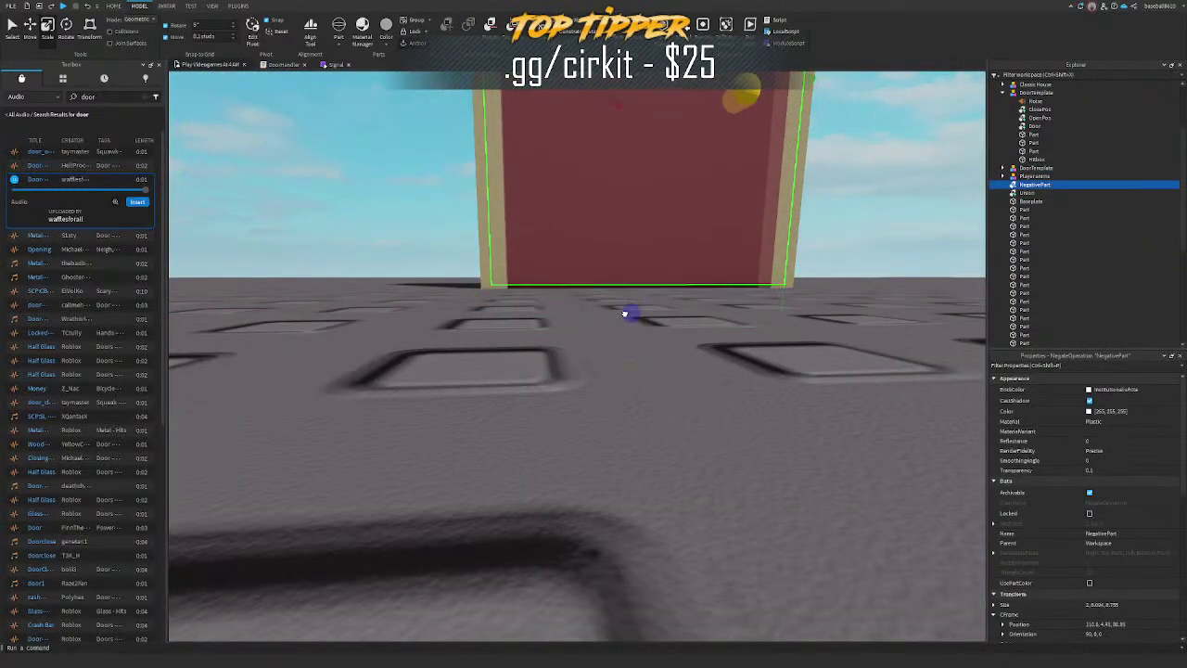
right_drag(624, 317, 624, 317)
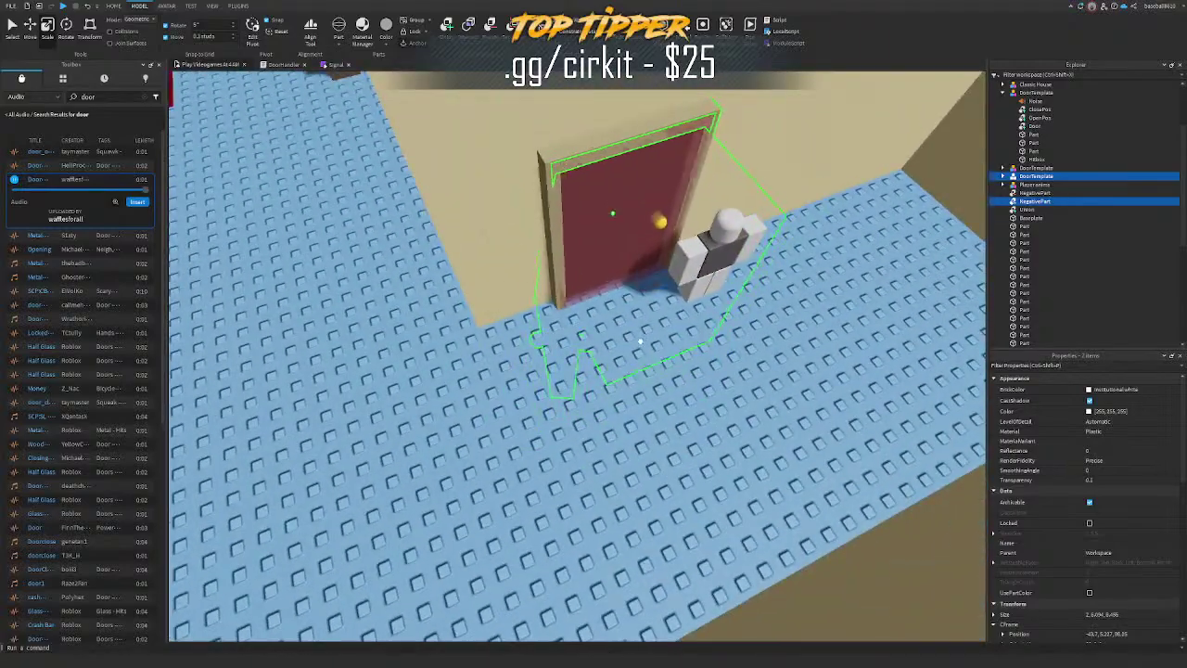
Step: Fit the door and NegativePart copy into the wall beside the character and lower it slightly to the floor
right_drag(639, 341, 638, 336)
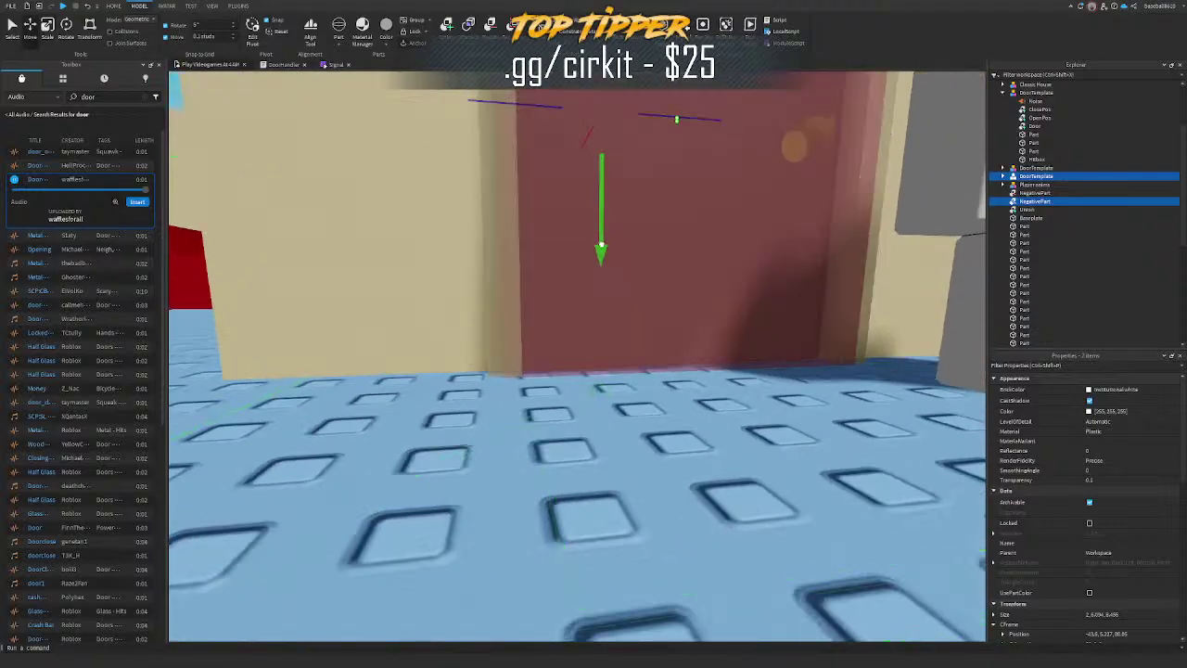
drag(602, 244, 604, 242)
right_drag(603, 242, 604, 243)
Step: Duplicate the door and NegativePart pair twice and fit both copies at separate spots along the long hallway wall
key(ctrl+d)
drag(673, 349, 712, 320)
right_drag(712, 320, 633, 374)
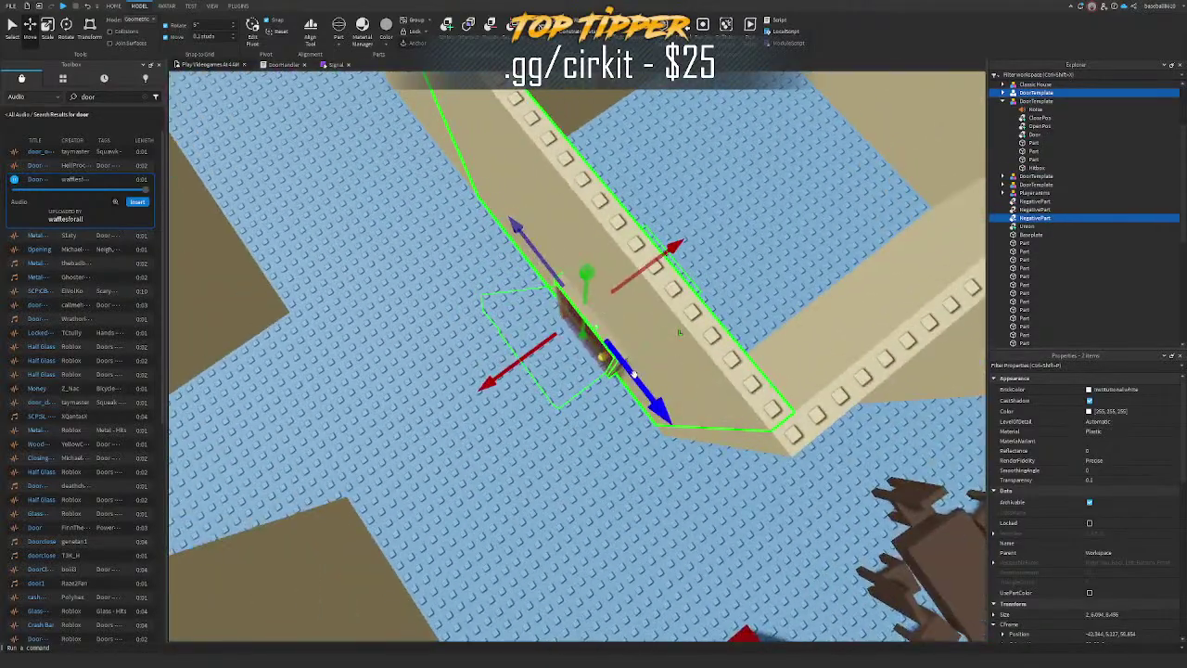
drag(674, 425, 673, 418)
right_drag(674, 425, 674, 418)
drag(673, 418, 670, 408)
right_drag(673, 418, 671, 408)
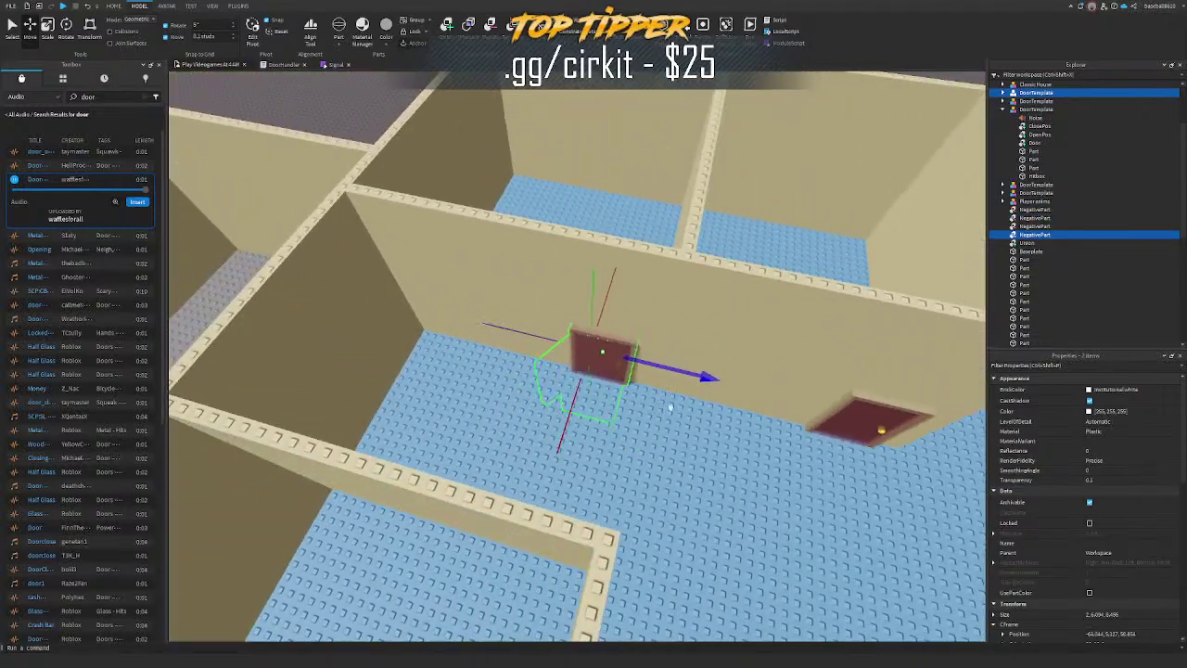
Step: Duplicate the door and NegativePart pair again, turn it around and fit it into the room wall across the hallway
drag(575, 408, 572, 404)
right_drag(574, 408, 572, 404)
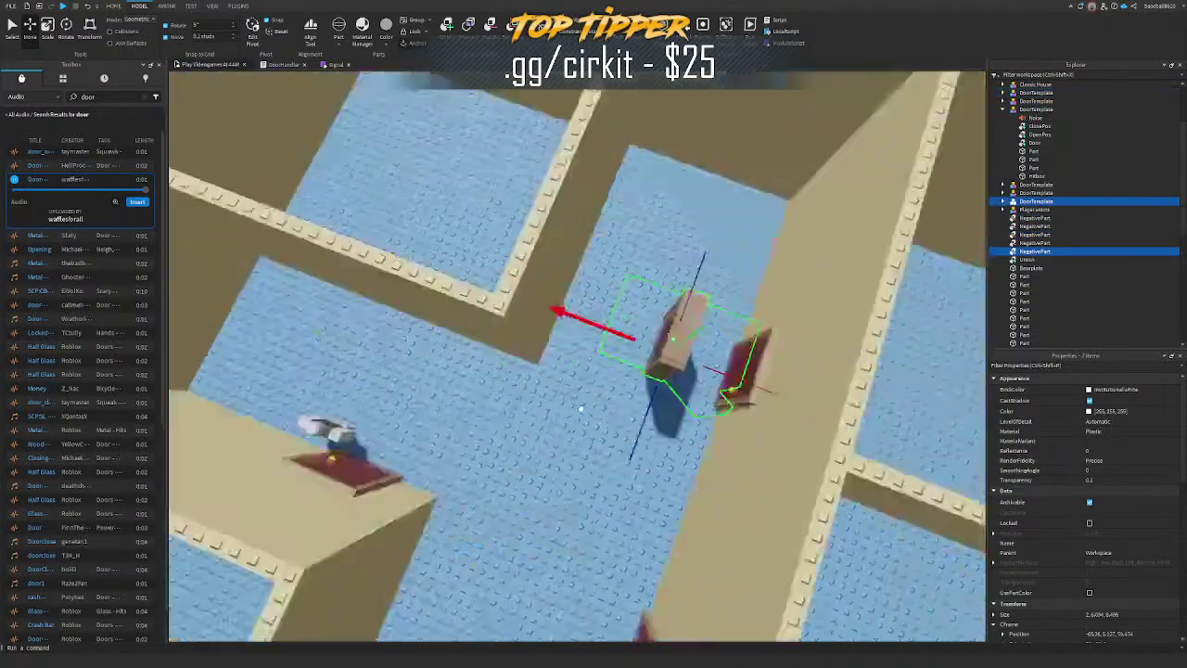
drag(572, 404, 509, 334)
right_drag(572, 404, 509, 334)
key(d)
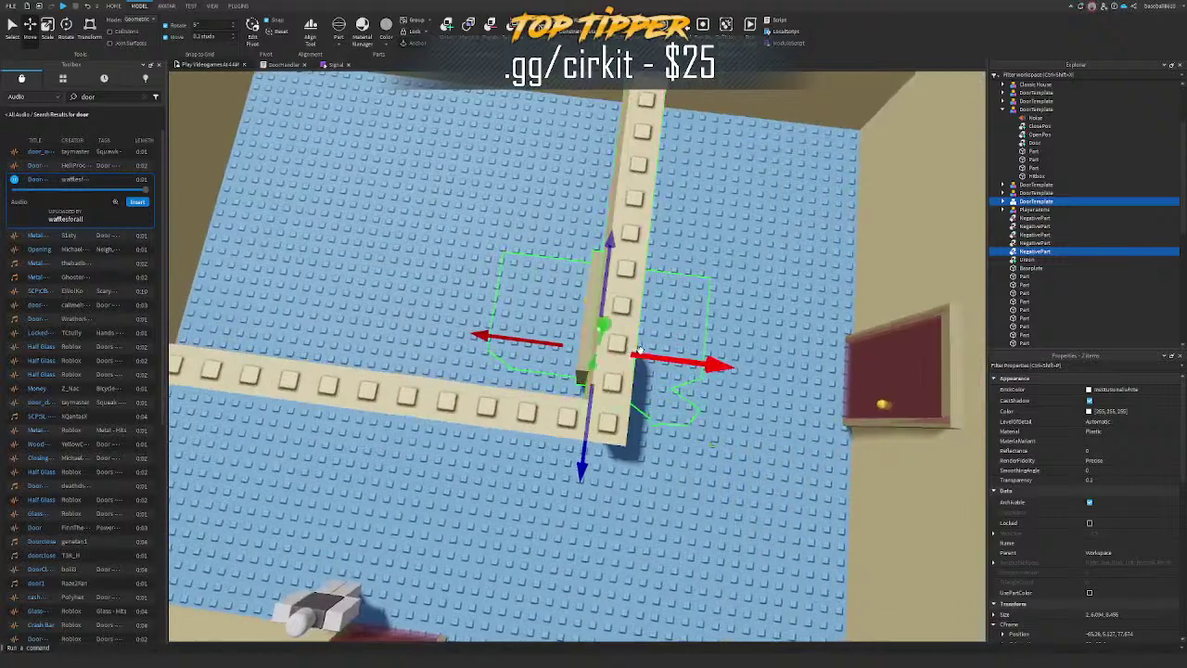
right_drag(645, 355, 667, 378)
click(667, 378)
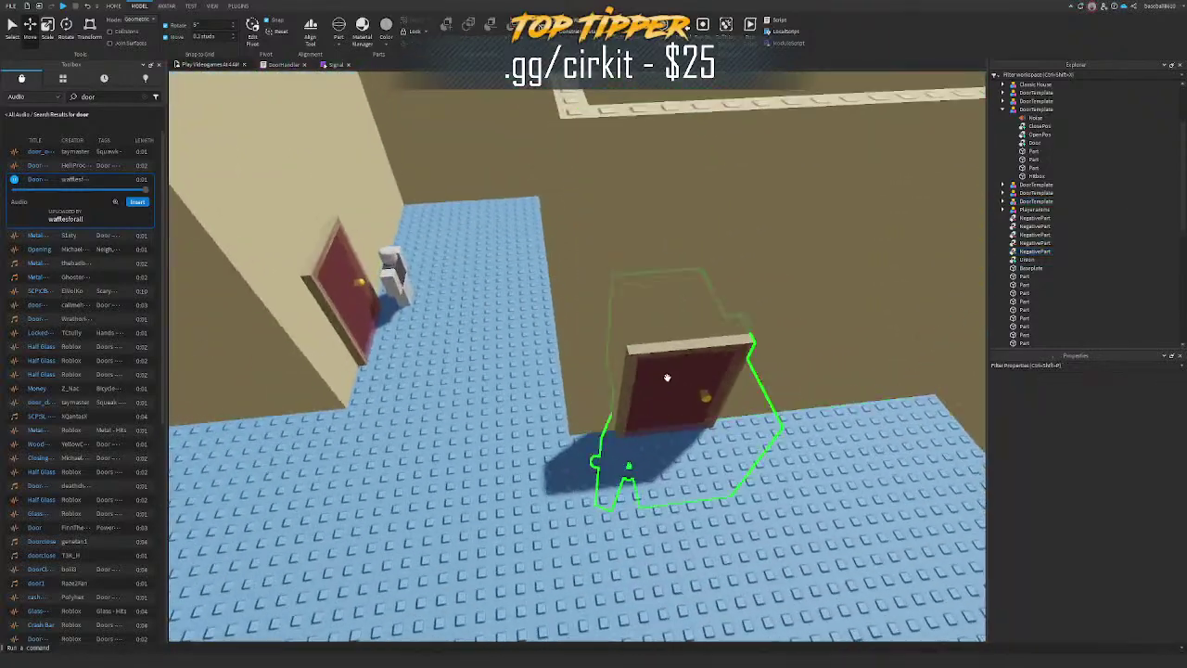
Step: Find the NegativePart at the door beside the character and union it with that wall to cut the doorway
key(w)
right_drag(813, 323, 851, 305)
scroll(851, 305, down, 2)
click(1042, 219)
key(f)
right_drag(887, 238, 750, 251)
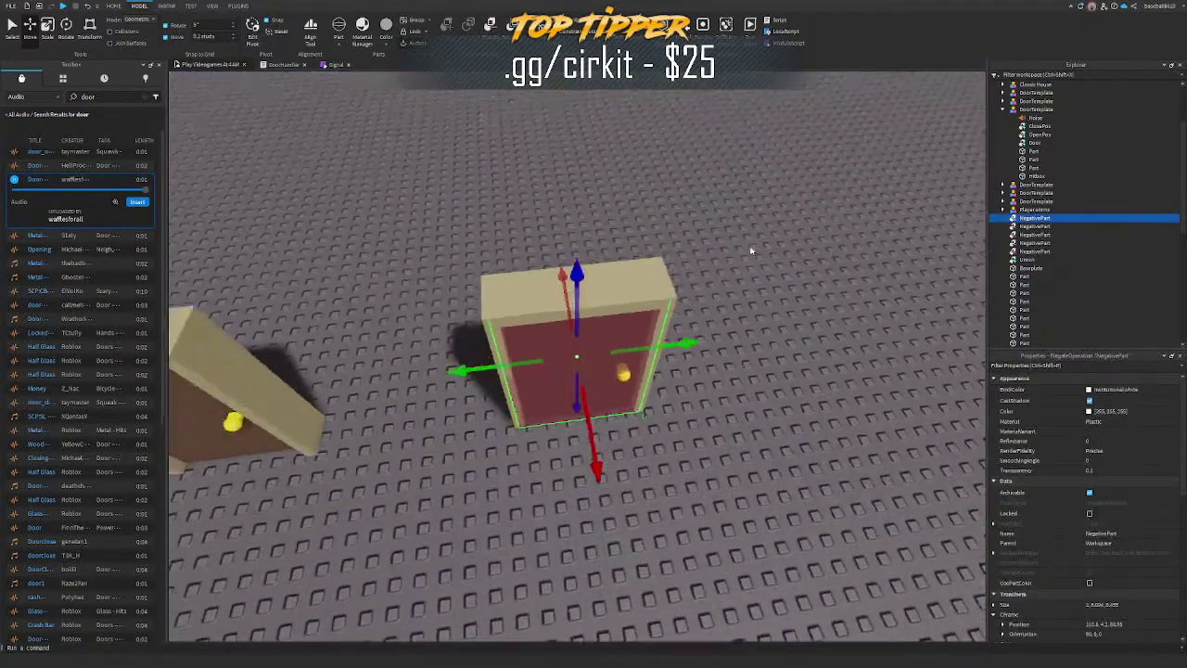
scroll(749, 251, down, 3)
click(1034, 226)
key(f)
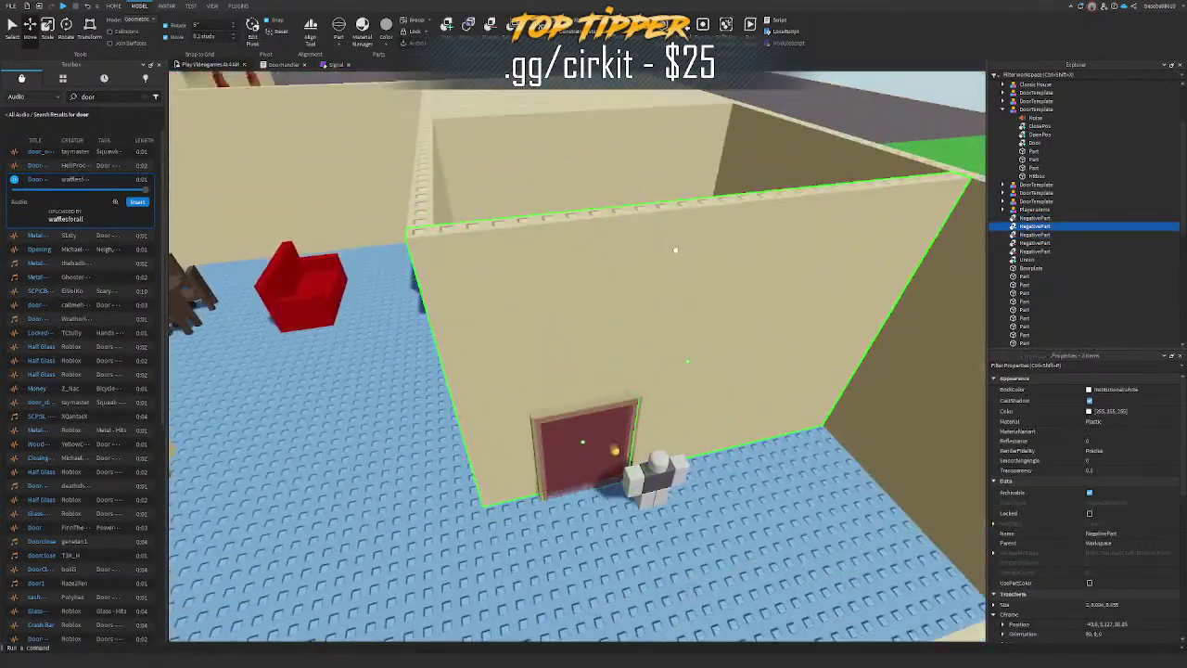
right_drag(675, 249, 647, 217)
key(ctrl+shift+g)
Step: Union the long wall section near the dining table with its NegativePart to cut the doorway
key(w)
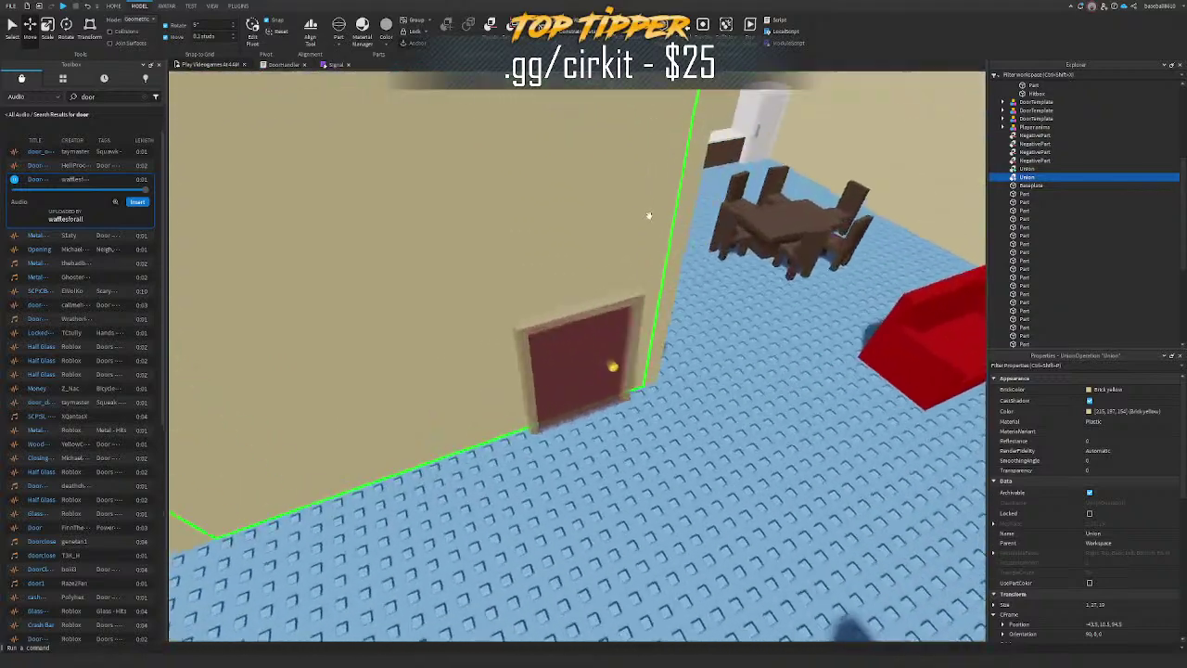
click(651, 314)
click(1036, 201)
click(1034, 209)
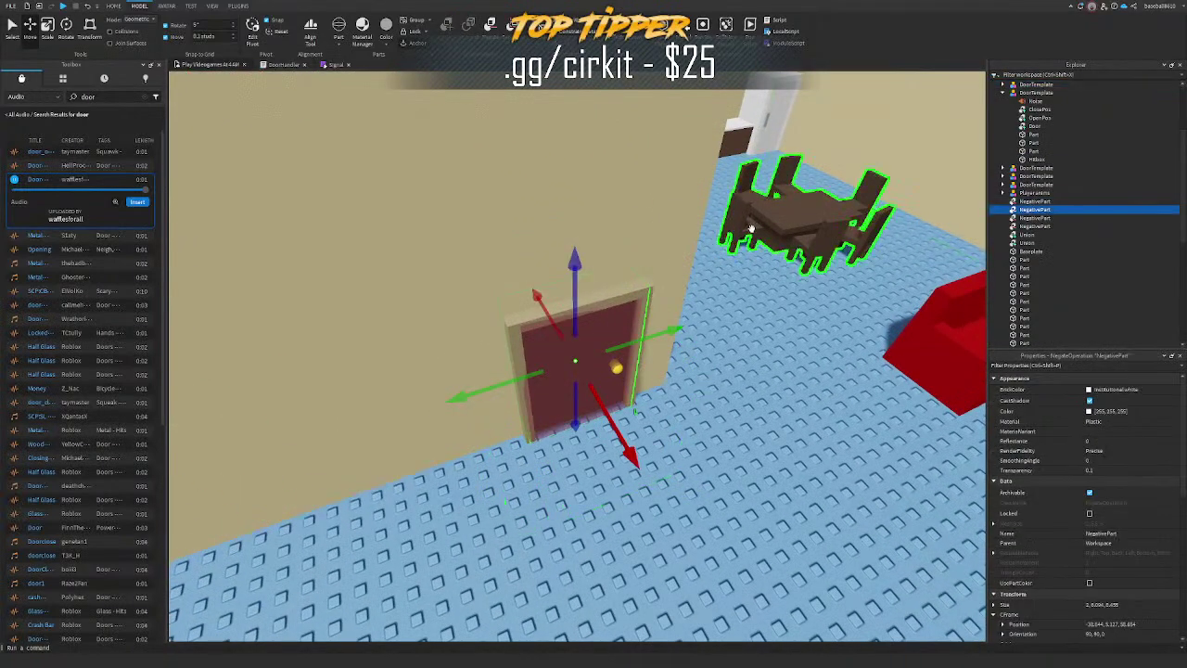
right_drag(749, 234, 647, 167)
shift+click(649, 187)
key(ctrl+shift+g)
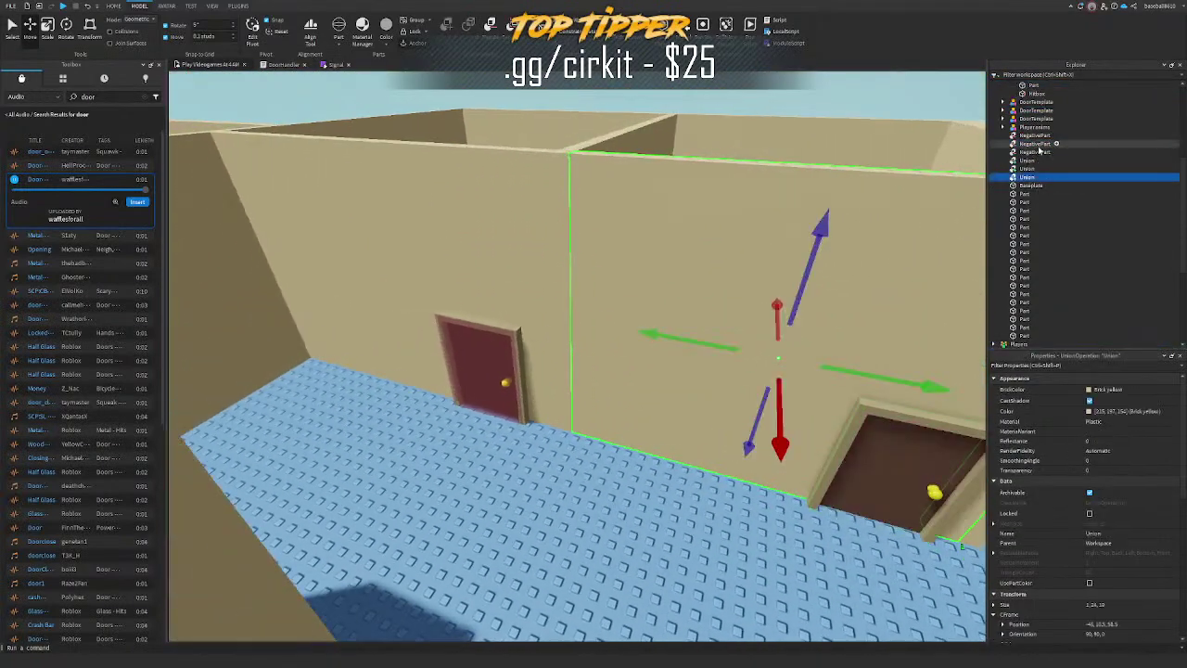
Step: Union the adjoining far section of the long hallway wall with its NegativePart
click(1040, 147)
shift+click(426, 185)
key(ctrl+shift+g)
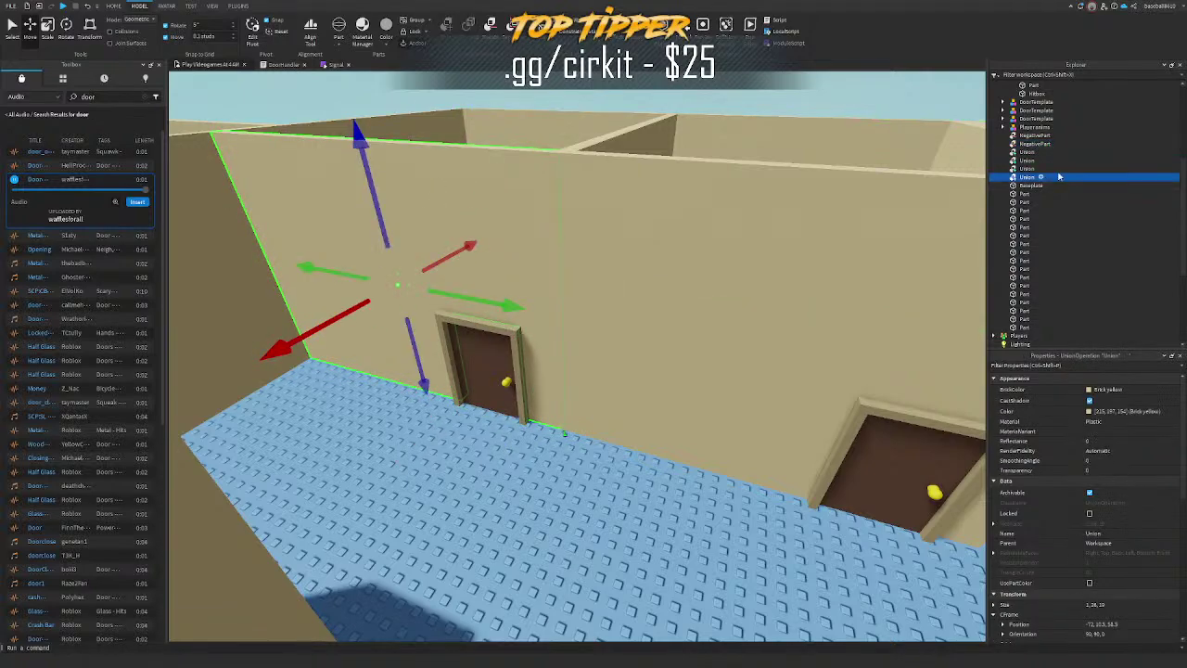
Step: Union the wall of the room across the hallway with its NegativePart to cut the last doorway
click(1034, 144)
key(f)
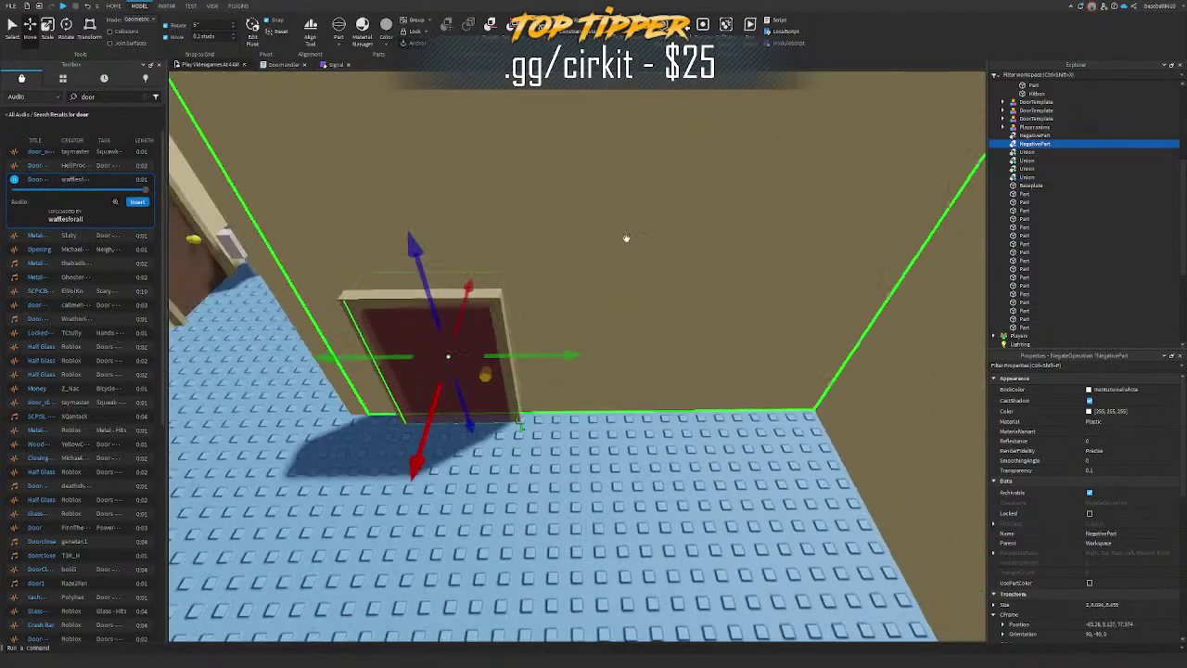
shift+click(626, 238)
key(s)
right_drag(626, 238, 649, 318)
key(ctrl+shift+g)
Step: Check the door near the dining table and adjust how it sits across the wall's thickness
click(634, 124)
click(651, 219)
key(d)
key(a)
key(w)
click(728, 318)
right_drag(727, 318, 707, 307)
click(619, 282)
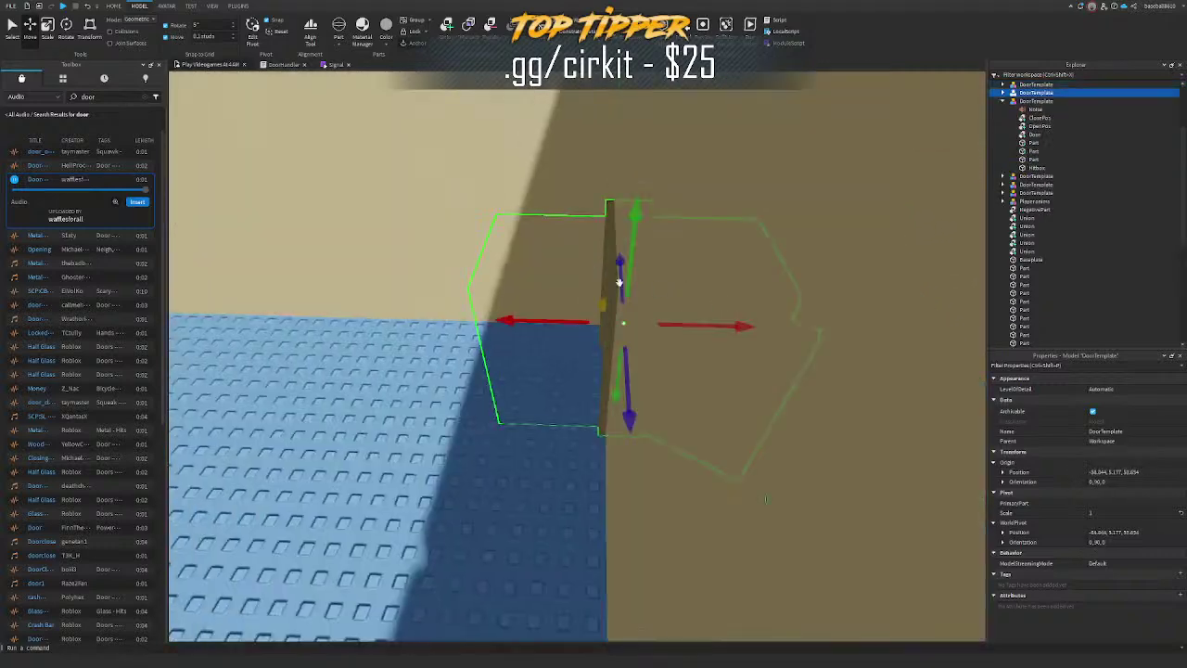
scroll(672, 316, down, 4)
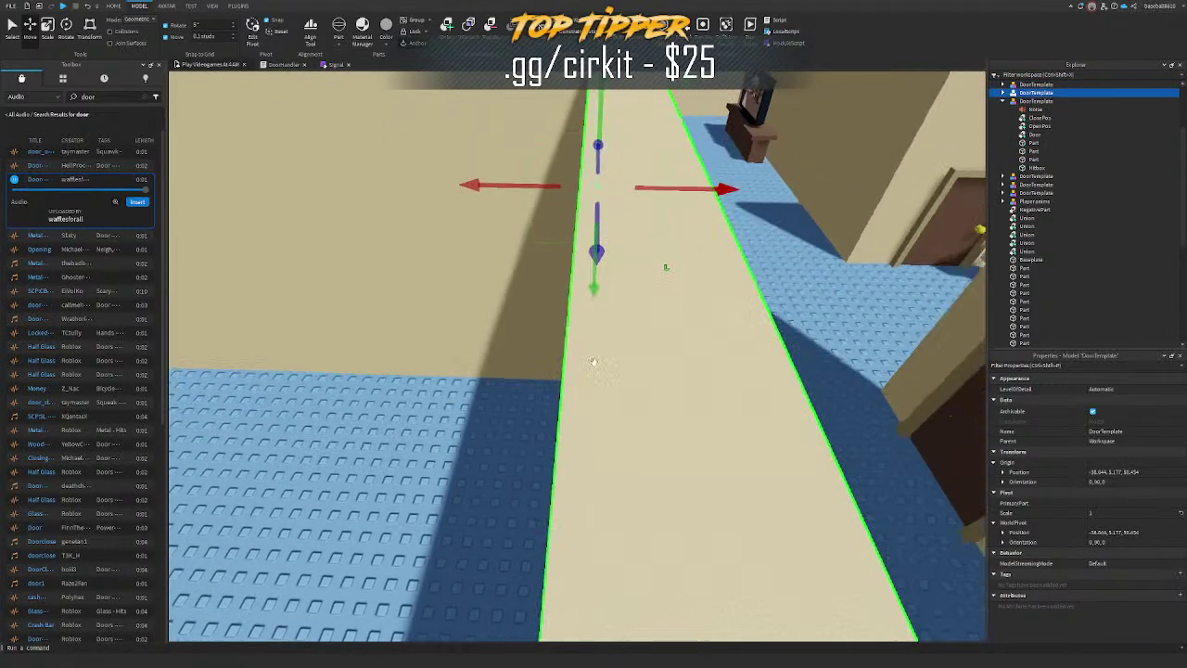
scroll(593, 363, up, 4)
Step: Adjust how the second door, farther along the long hallway wall, sits across the wall's thickness
click(618, 439)
scroll(634, 417, down, 1)
scroll(640, 416, down, 3)
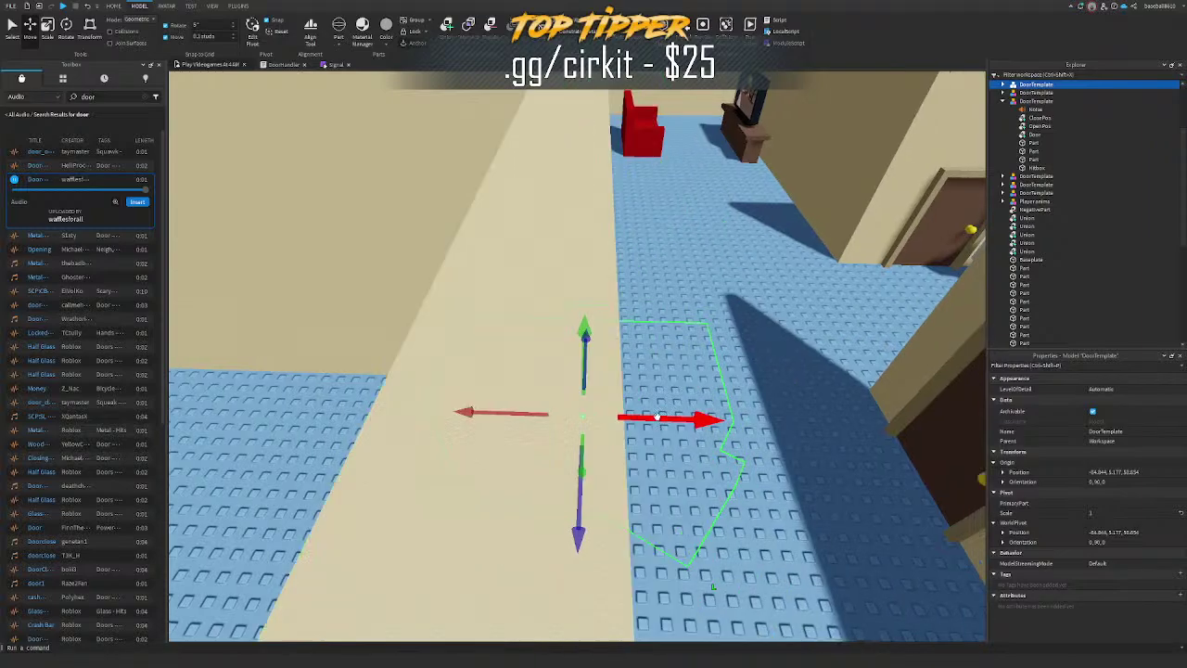
right_drag(655, 417, 649, 403)
scroll(657, 415, down, 2)
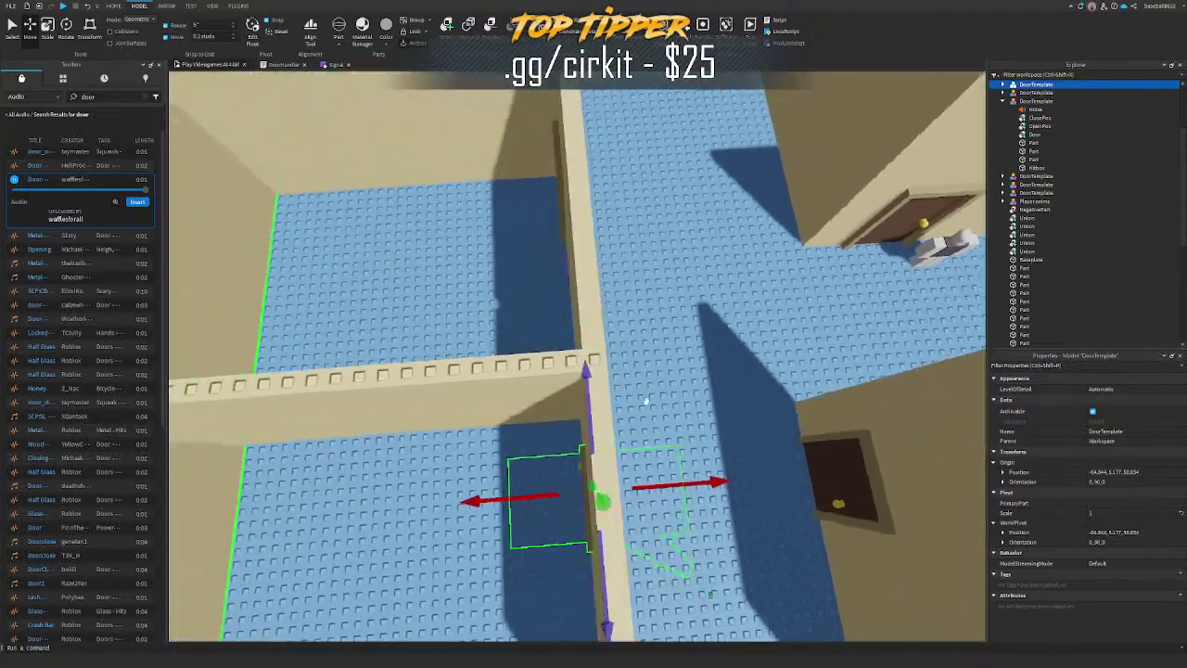
drag(644, 484, 645, 484)
right_drag(645, 484, 652, 217)
Step: Delete the leftover NegativePart and the spare template door it belonged to outside the house
scroll(691, 219, down, 2)
click(744, 223)
click(747, 223)
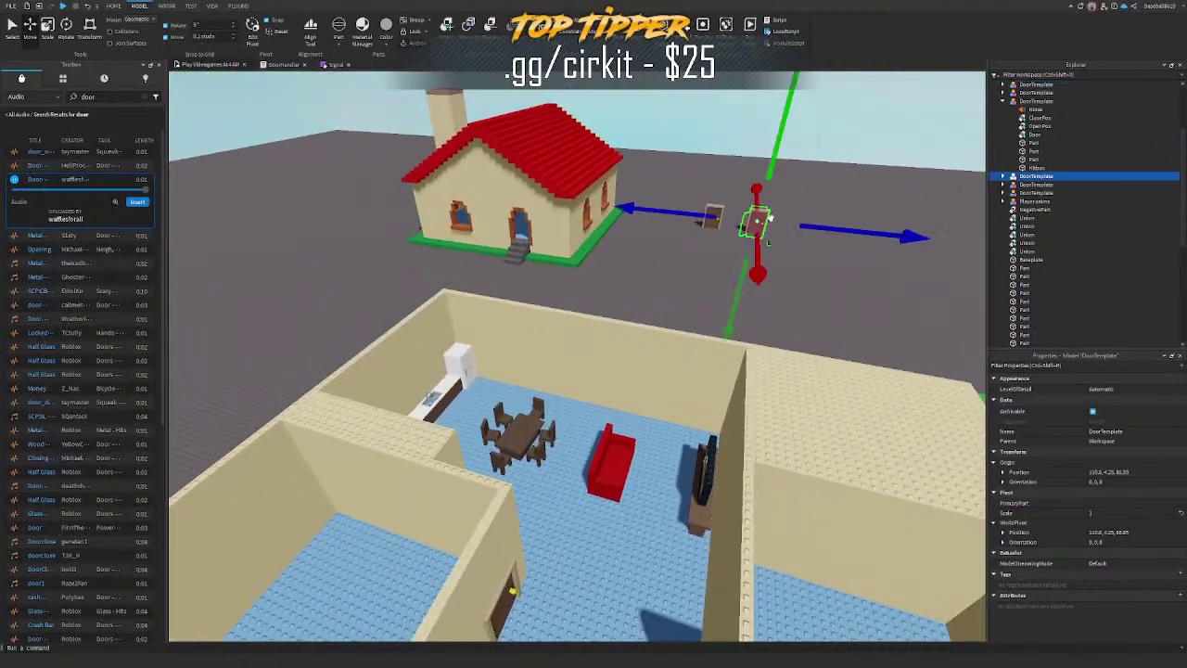
click(1036, 209)
key(Delete)
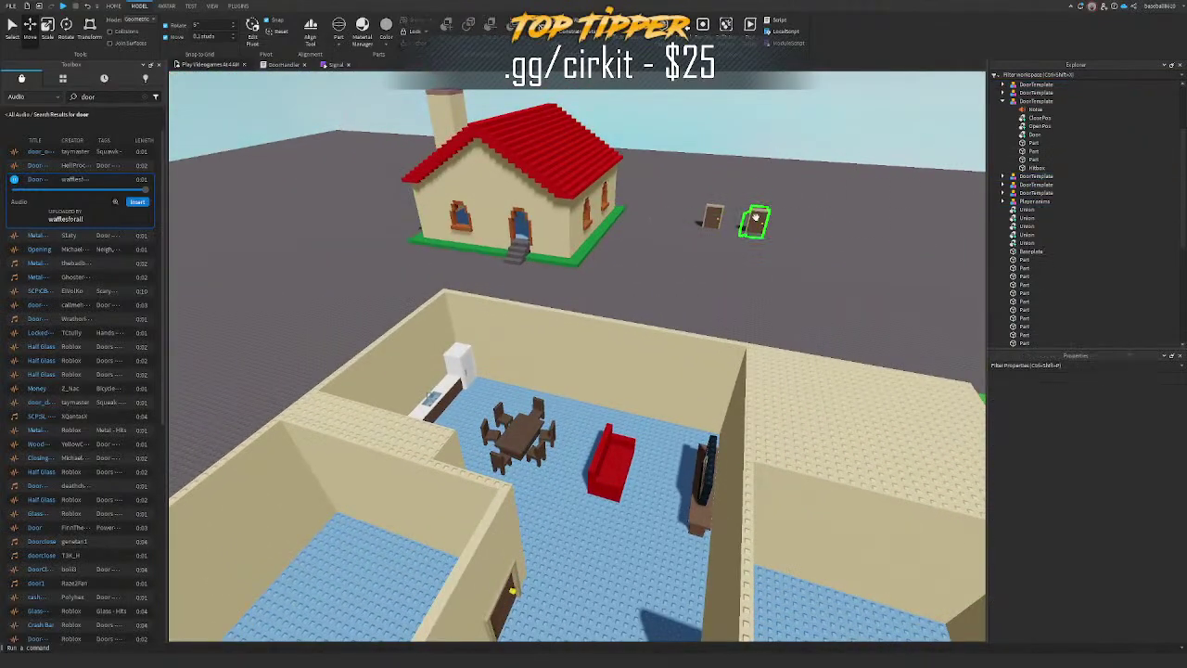
click(757, 224)
key(Delete)
right_drag(757, 224, 770, 232)
Step: Move the four installed DoorTemplate models into the Doors folder under Structure and rename each one Door
click(690, 483)
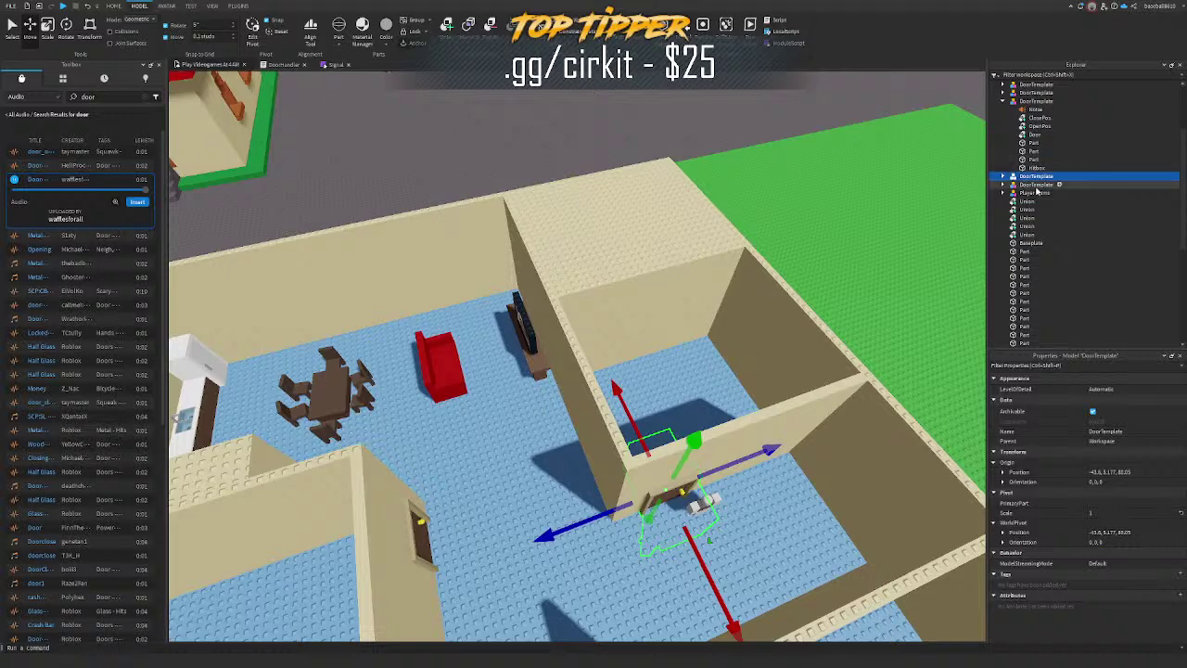
click(1001, 103)
scroll(1029, 139, up, 4)
click(1032, 177)
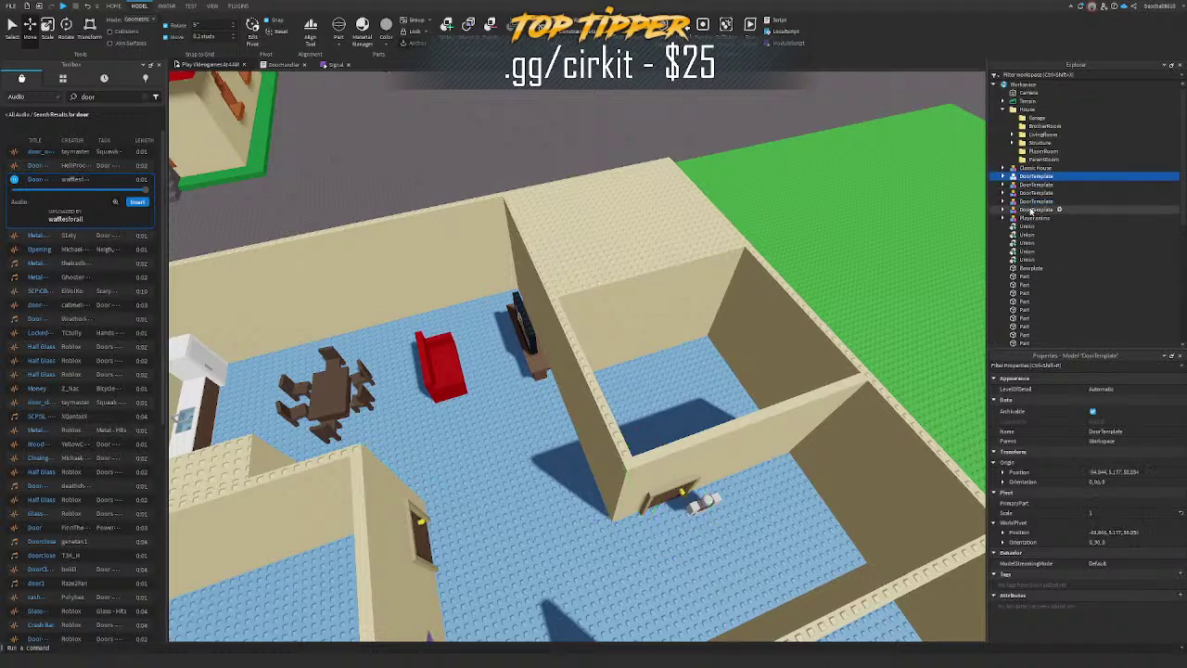
shift+click(1031, 210)
right_drag(747, 204, 745, 201)
key(d)
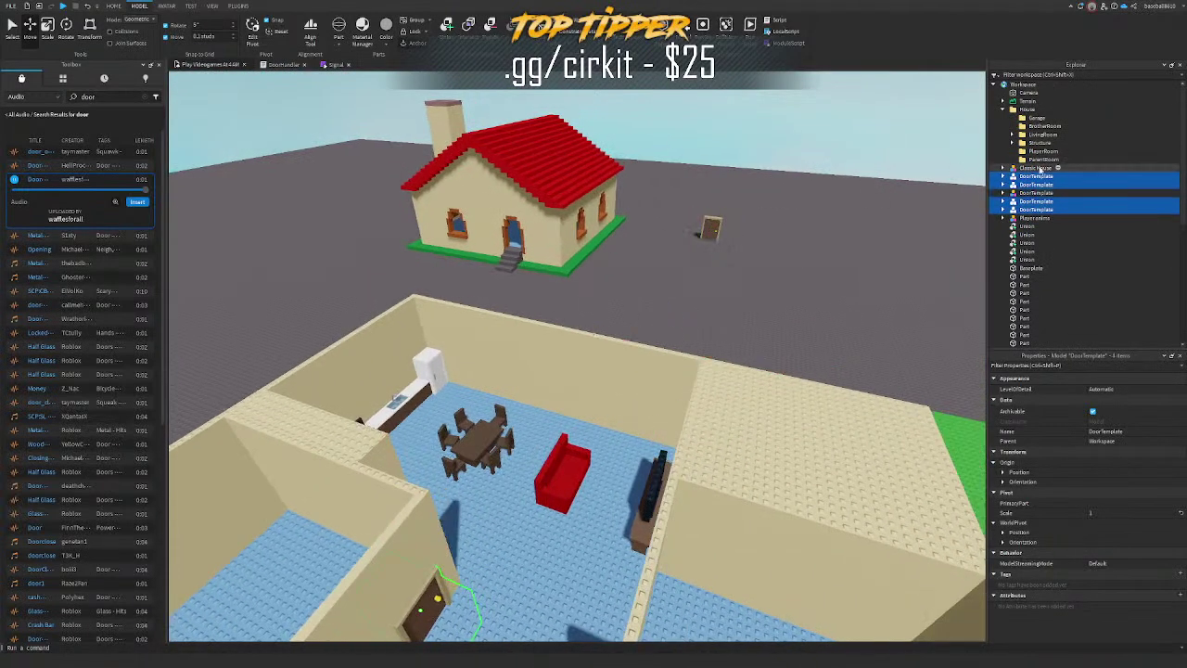
drag(1026, 181, 1047, 151)
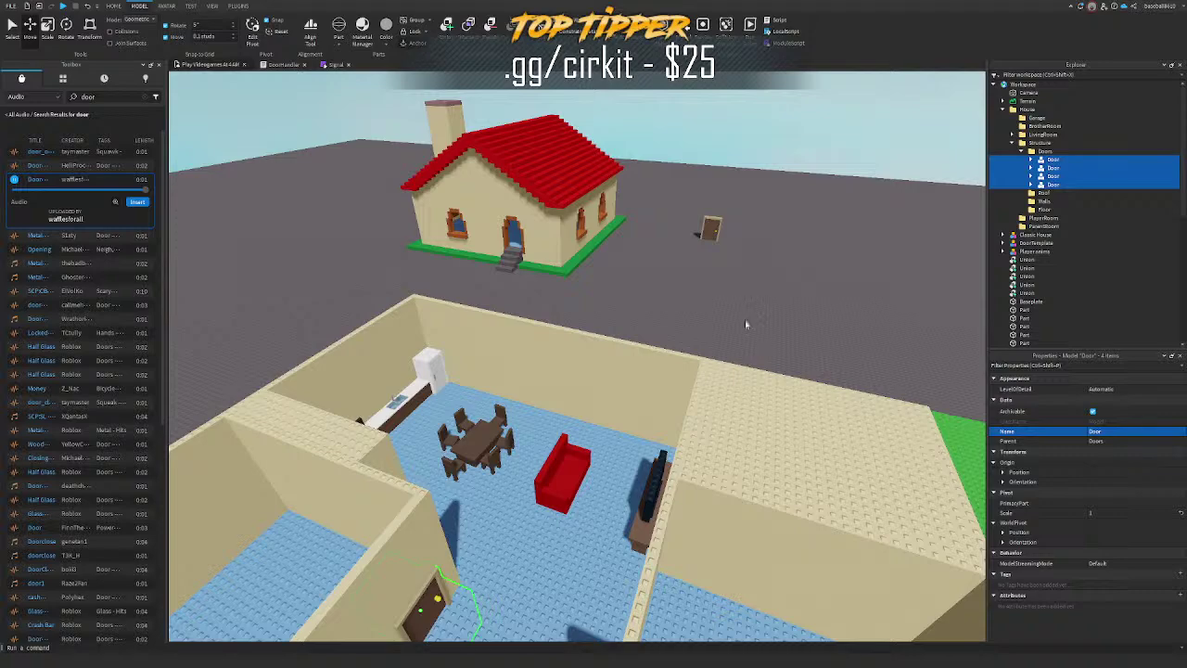
click(799, 239)
key(s)
right_drag(799, 238, 797, 239)
key(a)
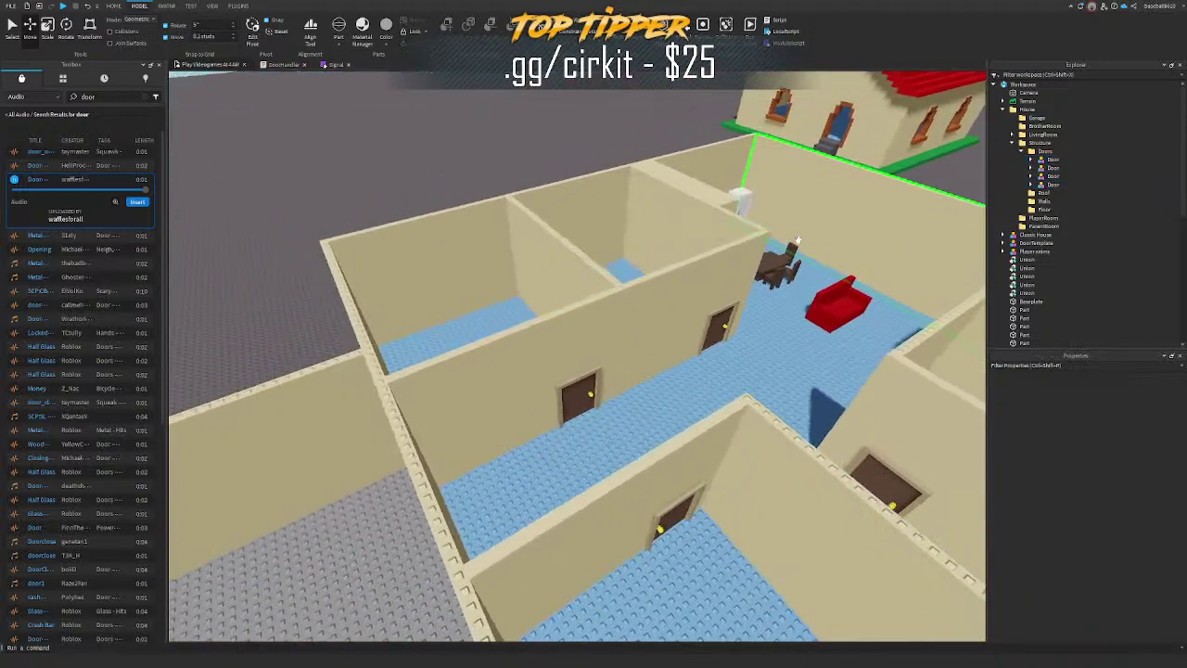
Step: In the DoorHandler script, enclose the Hitbox, OpenPos, Door and ClosePos FindFirstChild checks in parentheses
click(283, 64)
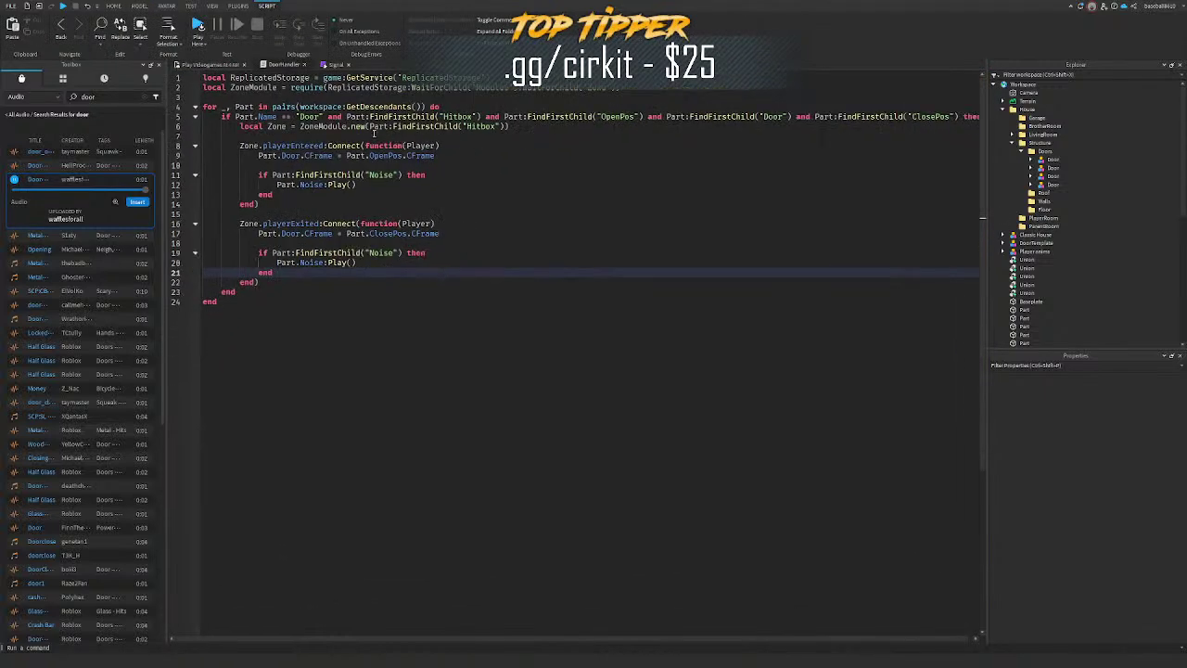
drag(345, 119, 955, 117)
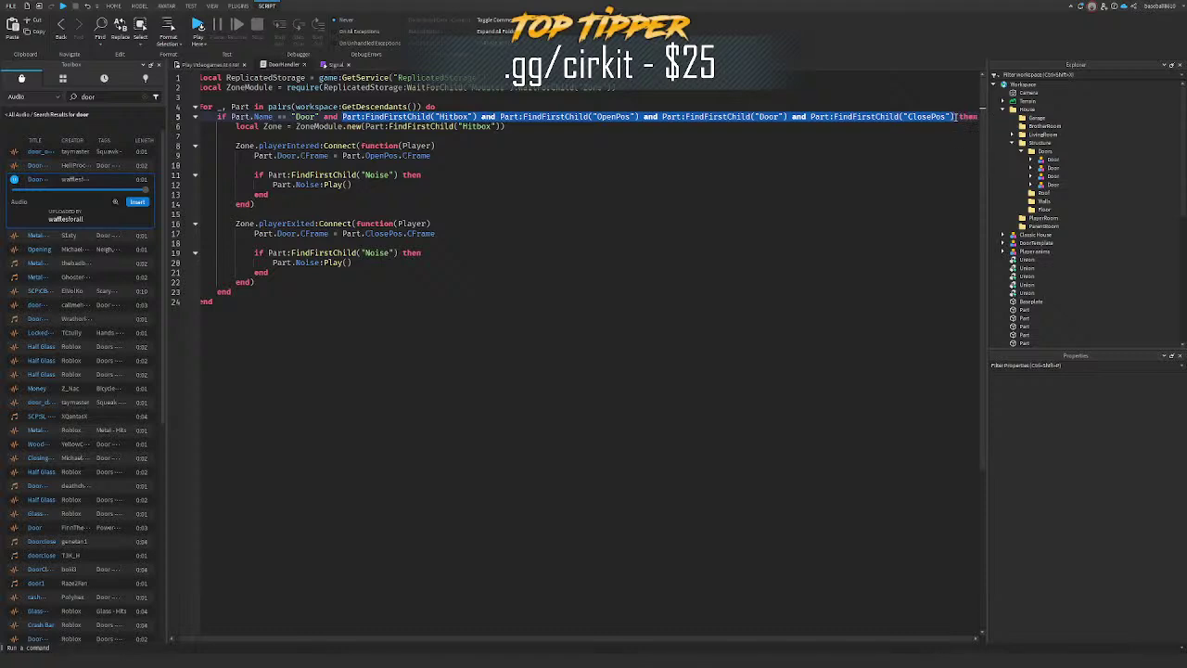
text(()
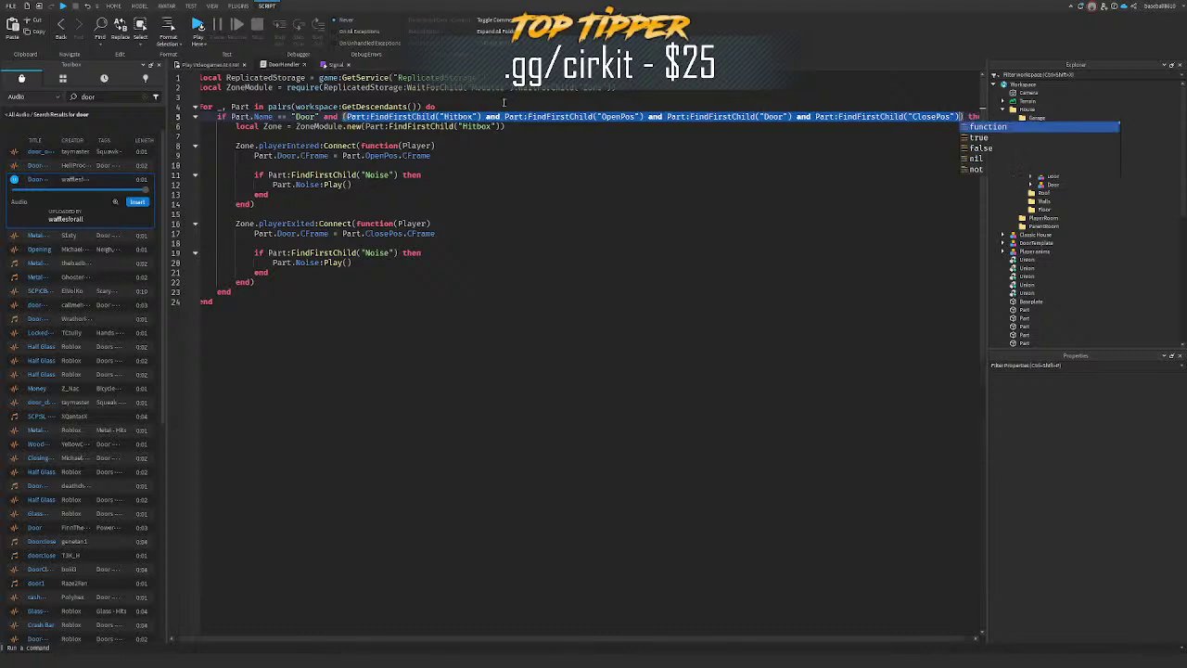
Step: Enclose the Part.Name == "Door" check in its own parentheses in the DoorHandler script's if condition
mouse_move(319, 115)
mouse_down()
mouse_move(235, 126)
mouse_move(315, 117)
mouse_up()
text(()
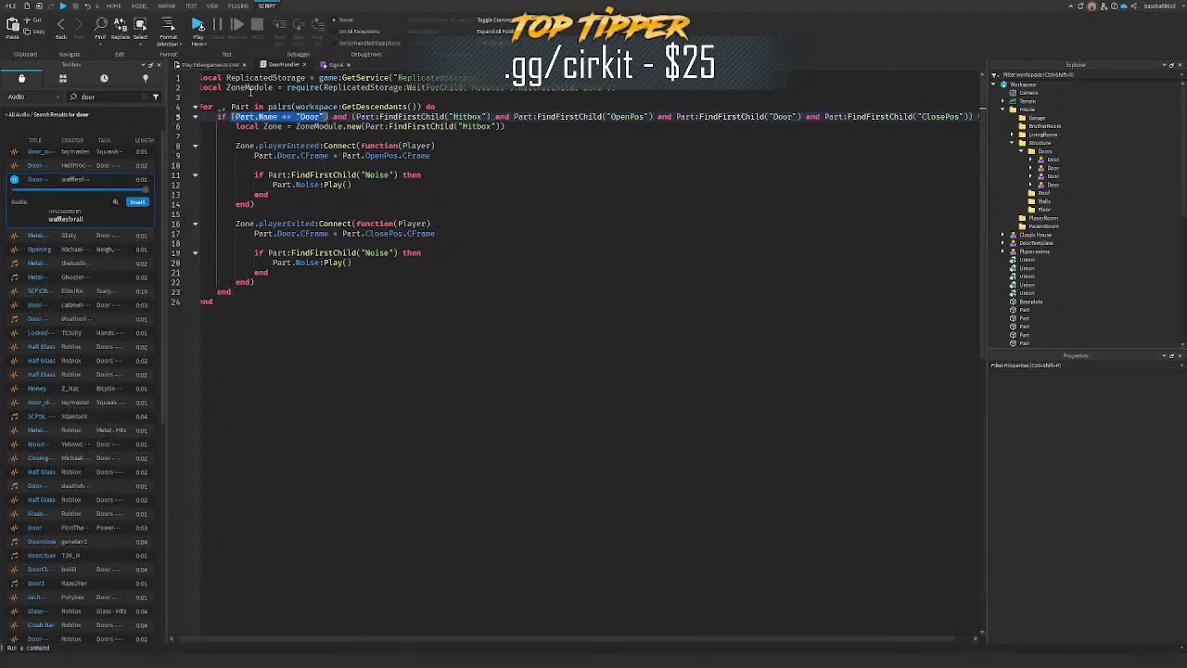
click(321, 98)
ctrl+scroll(320, 97, up, 2)
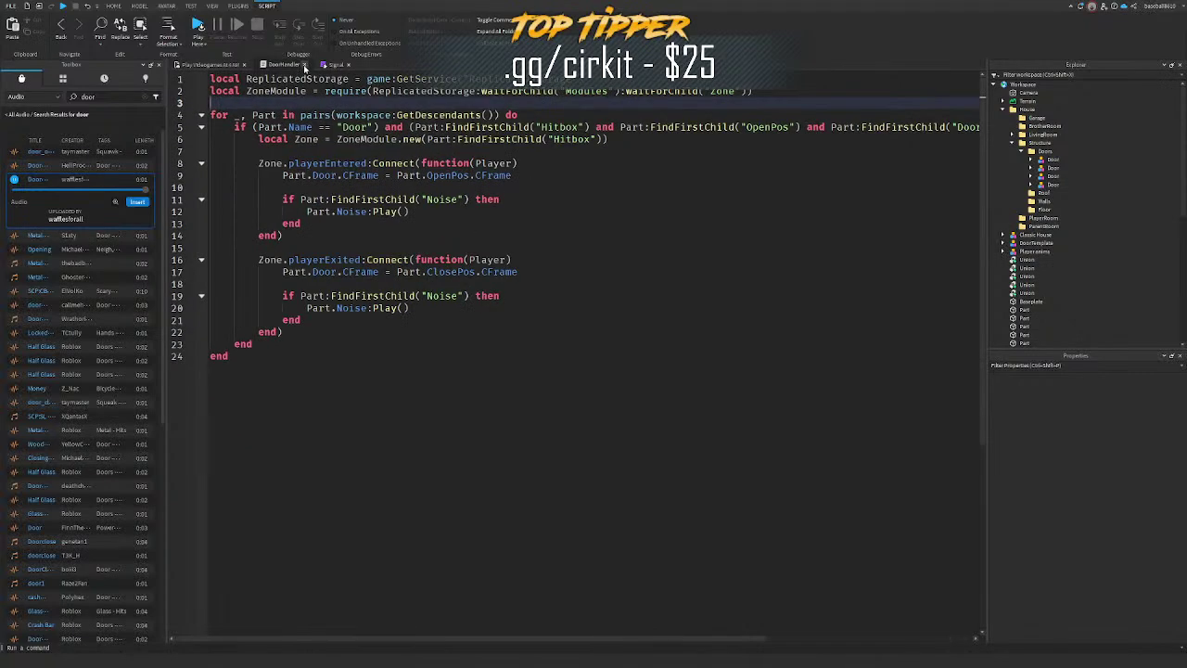
Step: Close the DoorHandler and Signal scripts and the Toolbox so the house viewport has more room
click(305, 64)
click(291, 65)
right_drag(505, 165, 487, 170)
key(w)
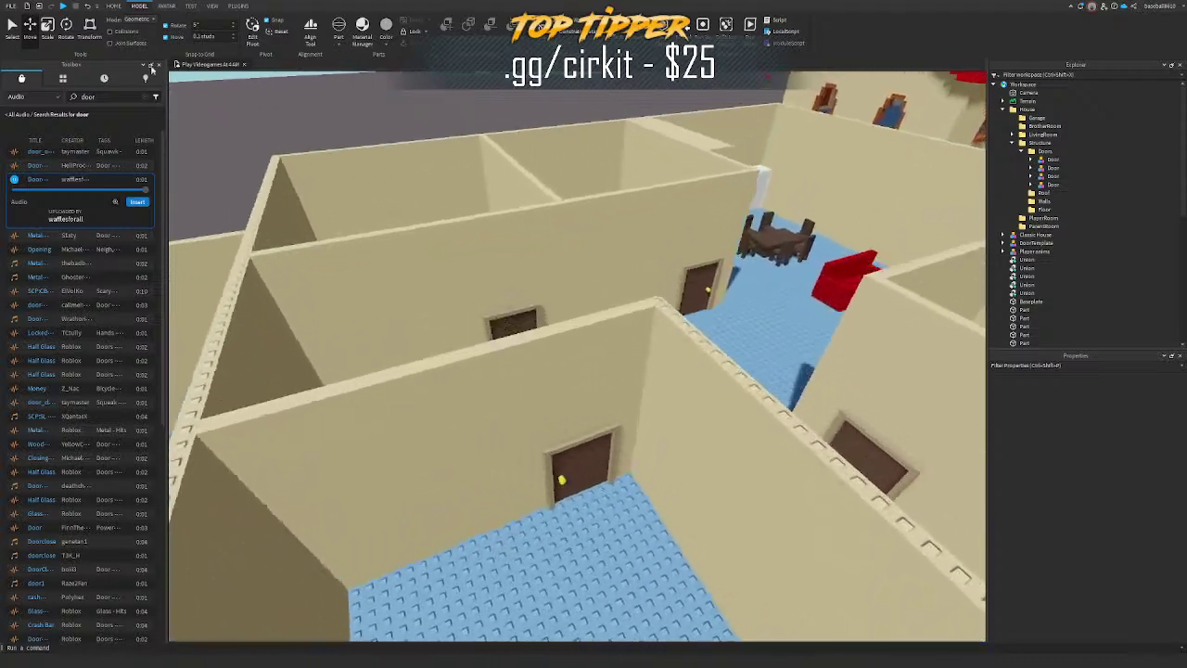
click(159, 65)
right_drag(239, 97, 239, 96)
key(w)
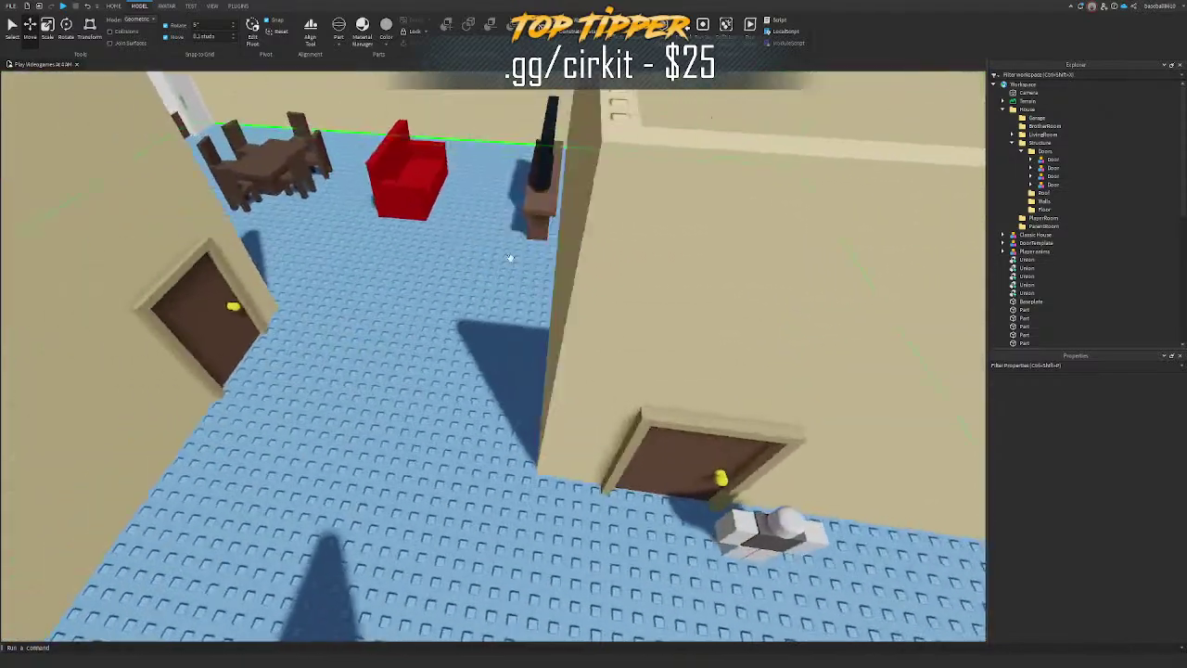
Step: Turn off GlobalShadows in Lighting and collapse the Workspace, ReplicatedStorage and ServerScriptService trees
click(728, 452)
key(s)
right_drag(941, 267, 943, 265)
click(1004, 108)
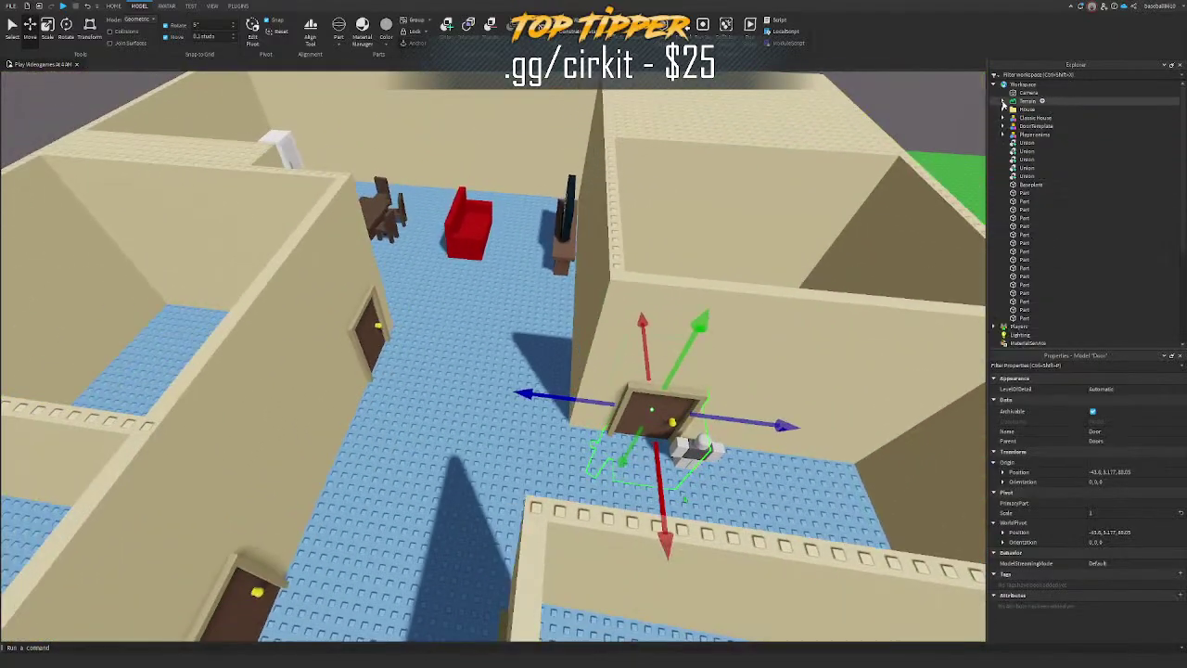
click(995, 86)
click(1012, 102)
click(1002, 142)
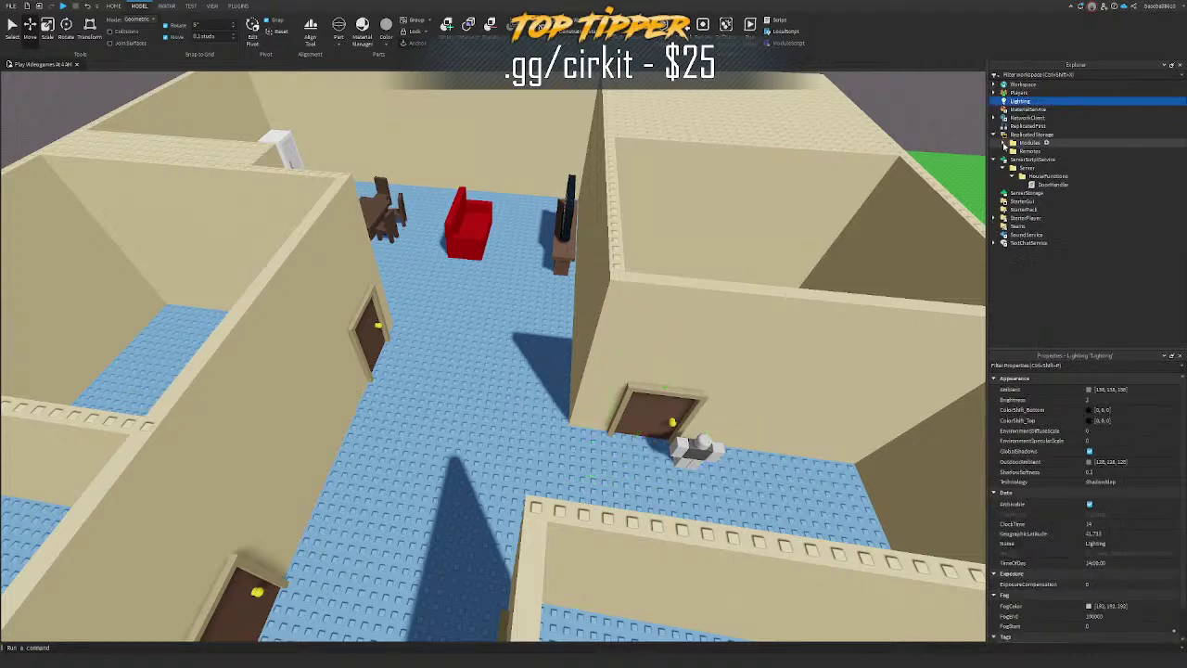
click(993, 134)
click(1089, 450)
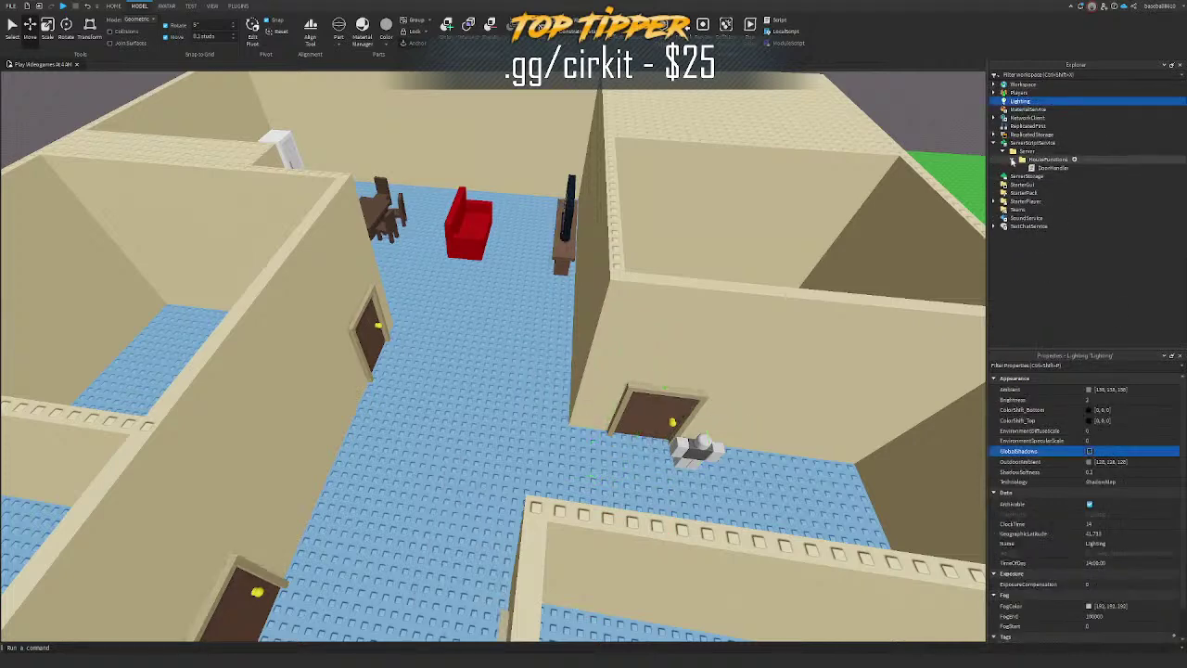
click(1013, 160)
click(1004, 151)
click(925, 128)
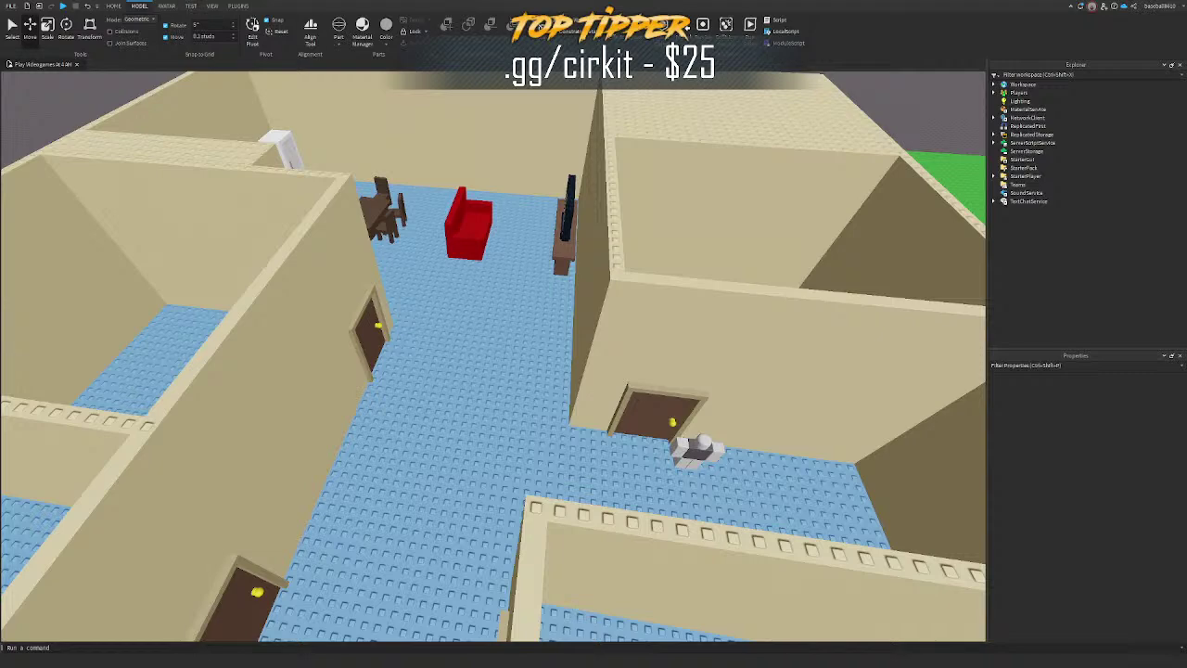
Step: Playtest the game by walking the character around the hallway near the installed doors, and end the test
click(118, 6)
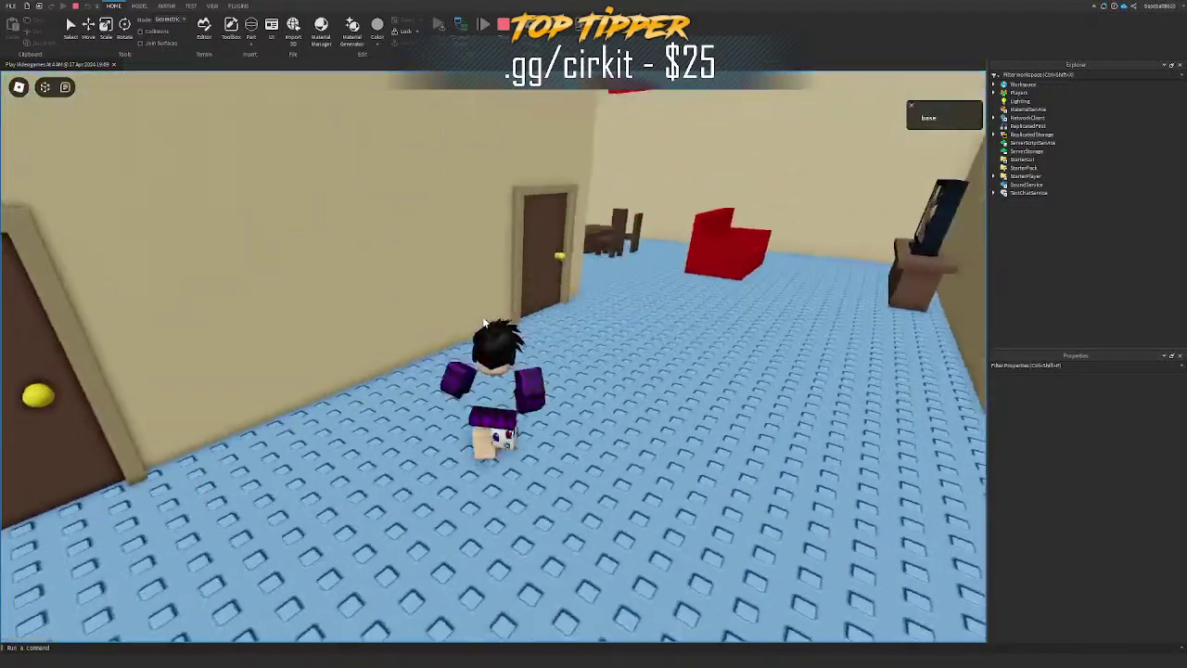
right_drag(483, 323, 483, 323)
key(w)
key(w)
key(w)
key(w)
key(w)
key(w)
scroll(483, 323, down, 4)
key(s)
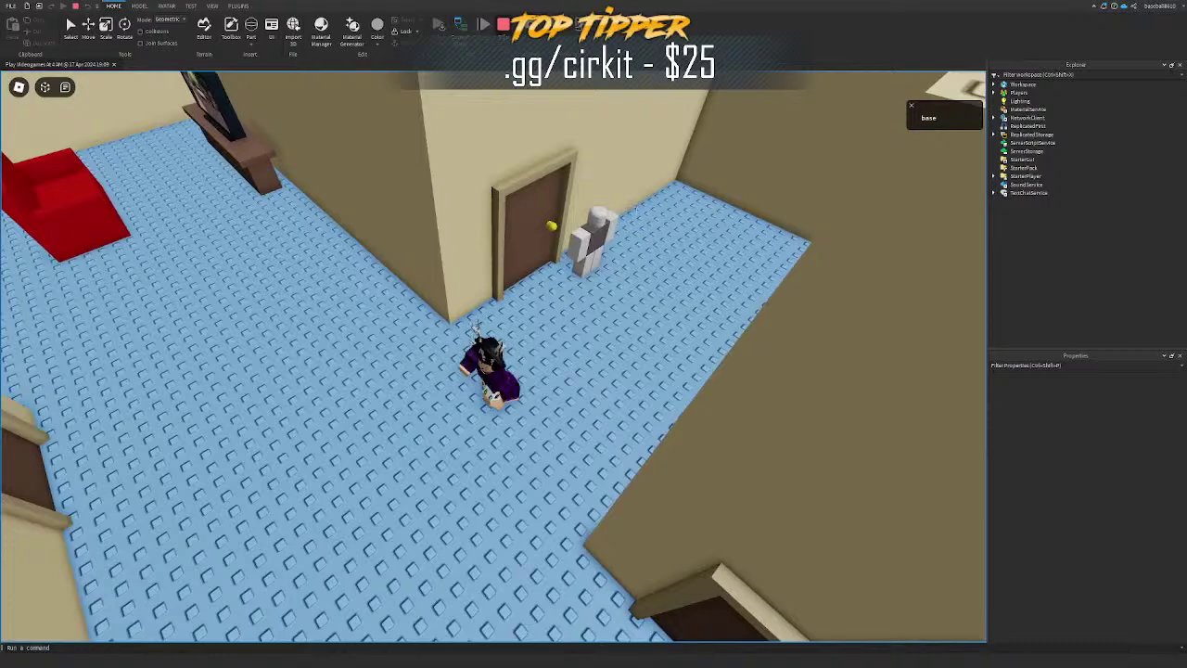
key(shift+F5)
Step: Review the DoorHandler script in the HouseFunctions folder and return to the house viewport
click(995, 144)
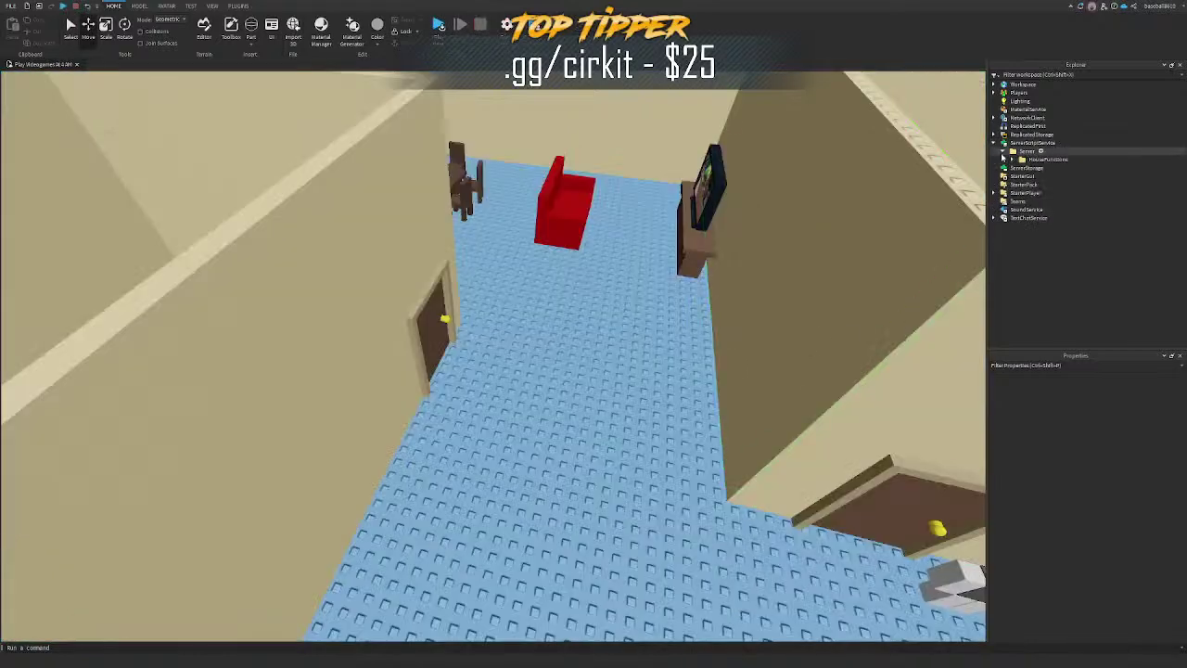
double_click(1020, 168)
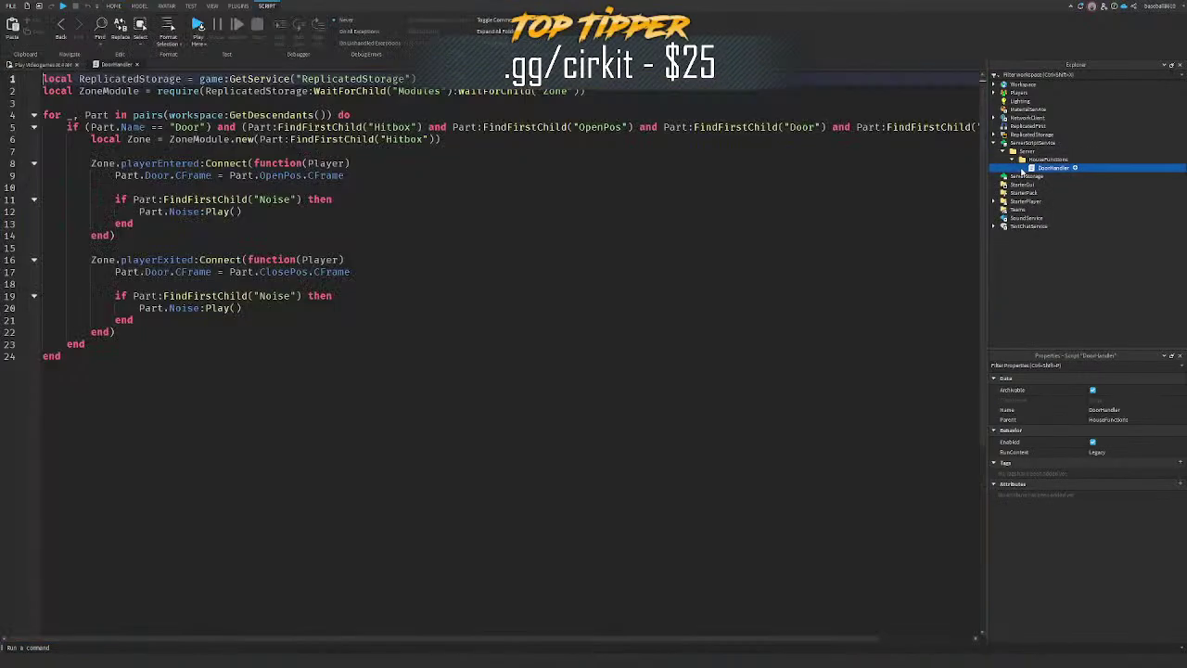
click(31, 65)
right_drag(168, 78, 618, 210)
scroll(599, 222, down, 4)
click(653, 208)
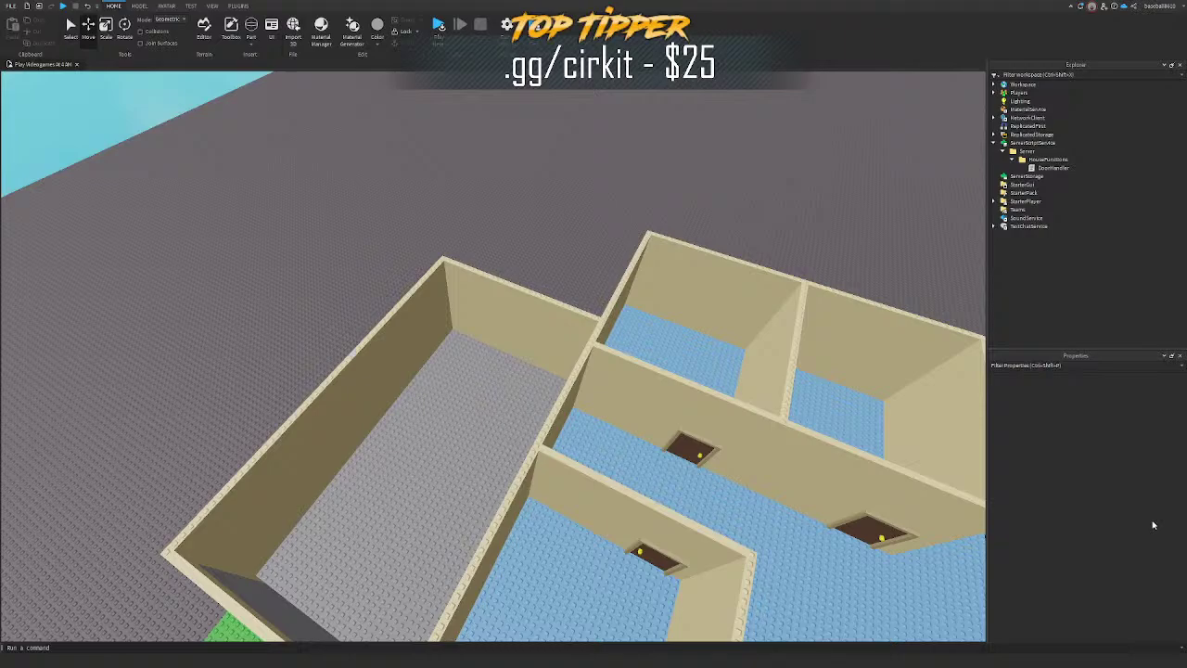
right_drag(788, 429, 737, 345)
key(w)
key(d)
key(w)
key(w)
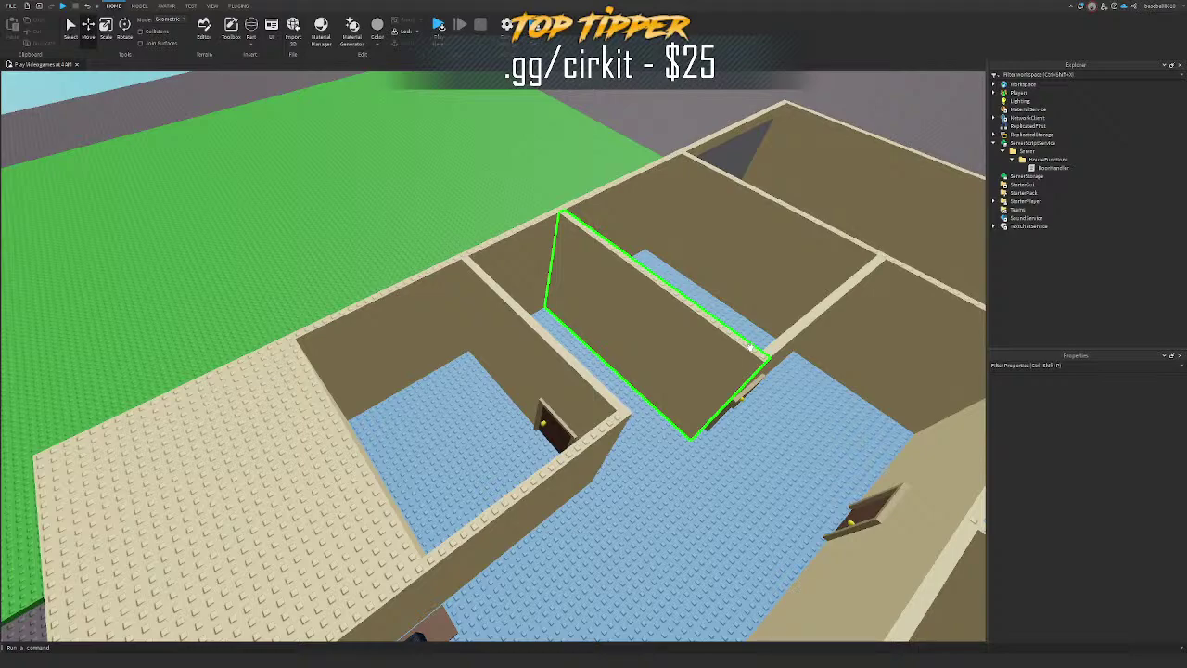
key(d)
right_drag(750, 347, 608, 289)
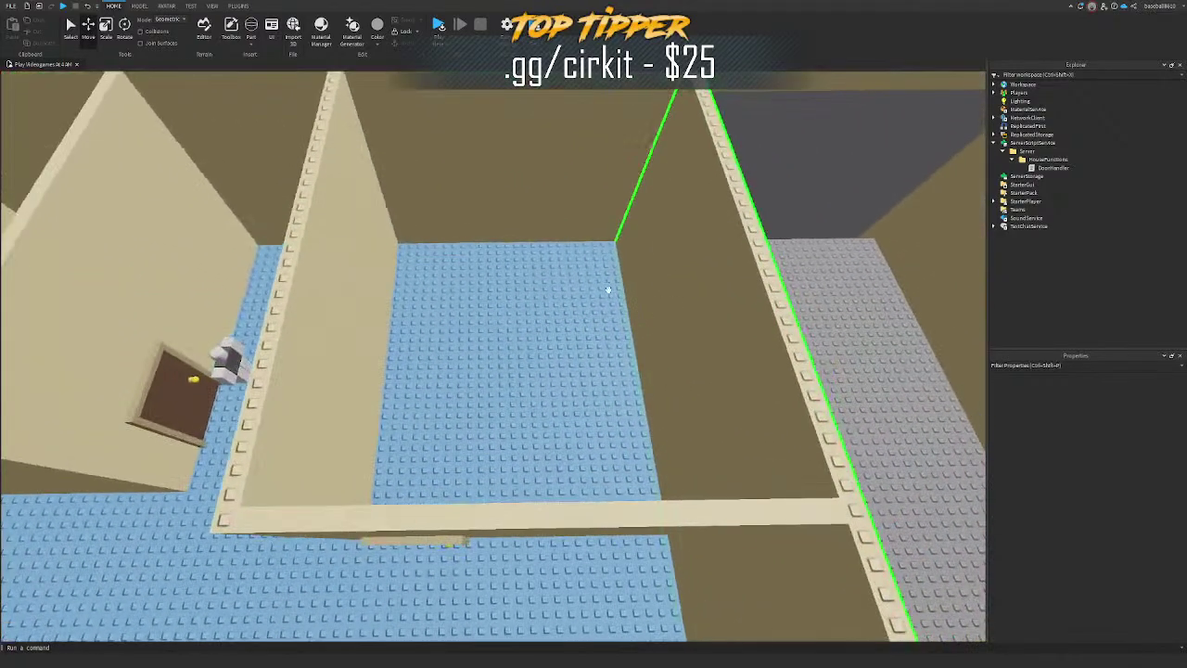
click(262, 56)
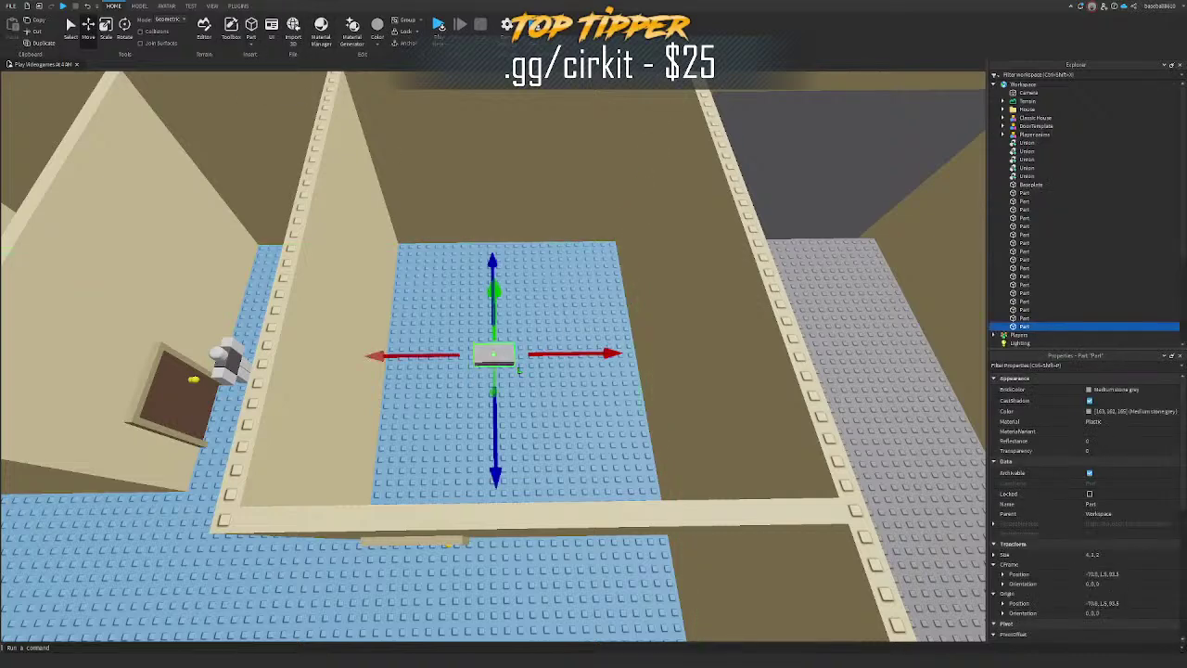
key(s)
right_drag(642, 442, 615, 315)
key(Delete)
Step: Extract the front row of red roof blocks across both slopes of the Classic House into Workspace and remove the rest of the house
key(w)
click(495, 329)
scroll(553, 251, up, 5)
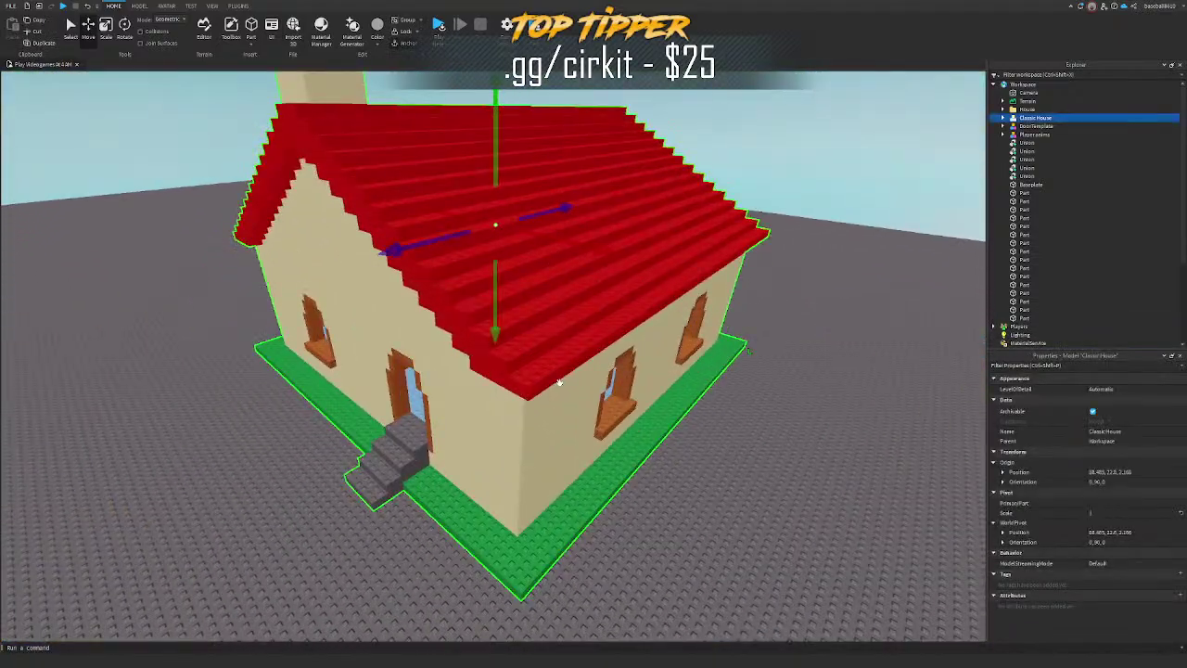
alt+click(549, 376)
right_drag(549, 377, 555, 376)
key(a)
key(ctrl+1)
ctrl+alt+click(586, 394)
ctrl+alt+click(575, 368)
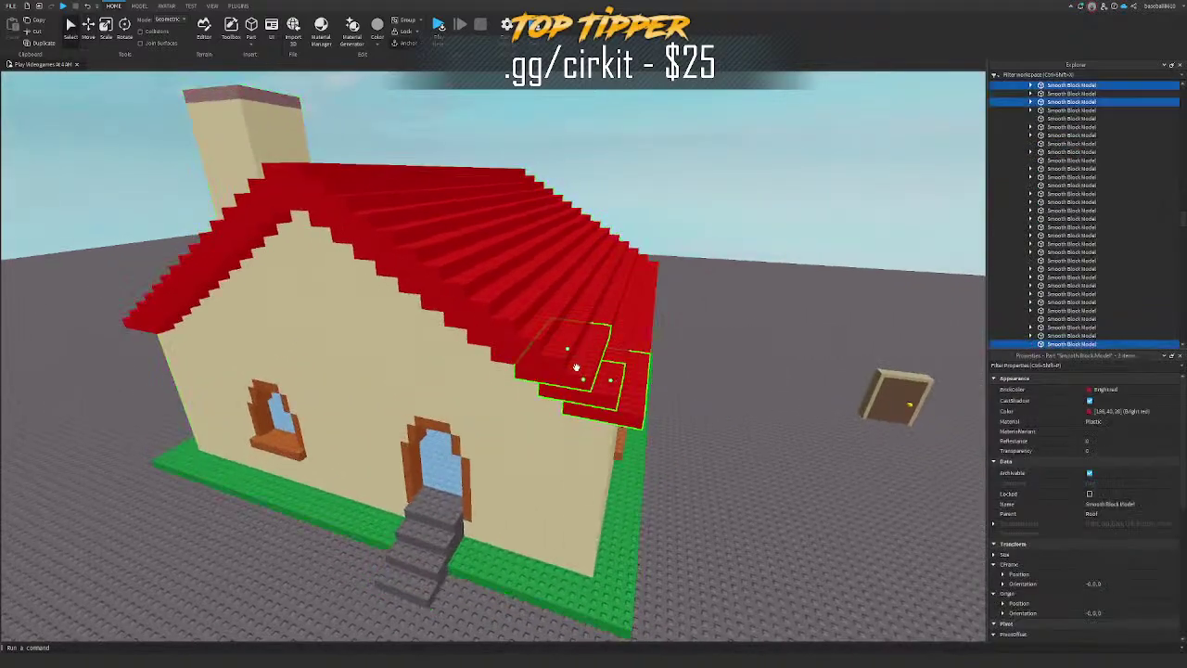
ctrl+alt+click(440, 282)
ctrl+alt+click(410, 255)
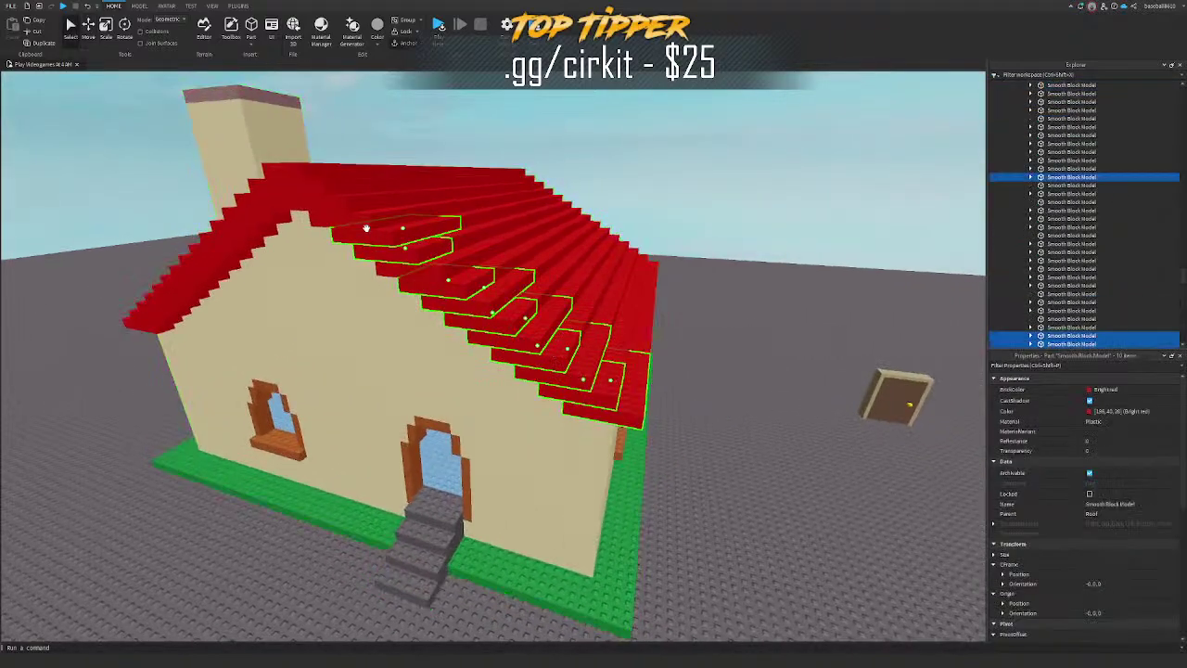
ctrl+alt+click(336, 198)
ctrl+alt+click(290, 171)
ctrl+alt+click(280, 186)
ctrl+alt+click(267, 201)
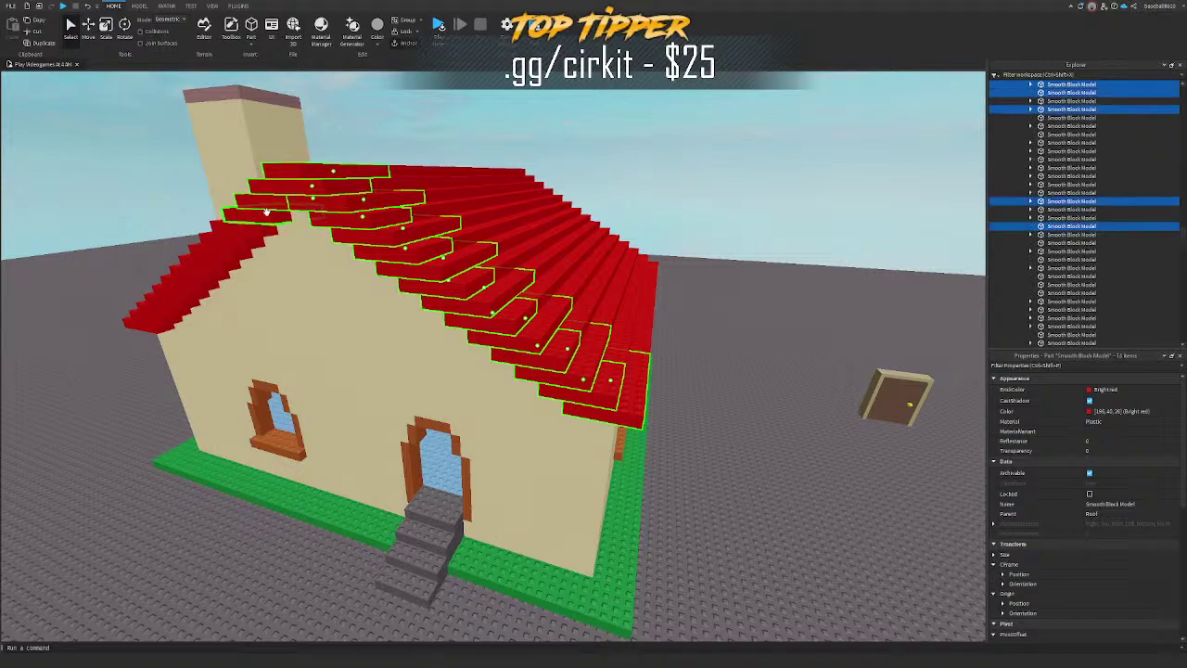
ctrl+alt+drag(258, 215, 249, 226)
key(ctrl+z)
right_drag(332, 227, 324, 224)
key(a)
ctrl+alt+click(385, 259)
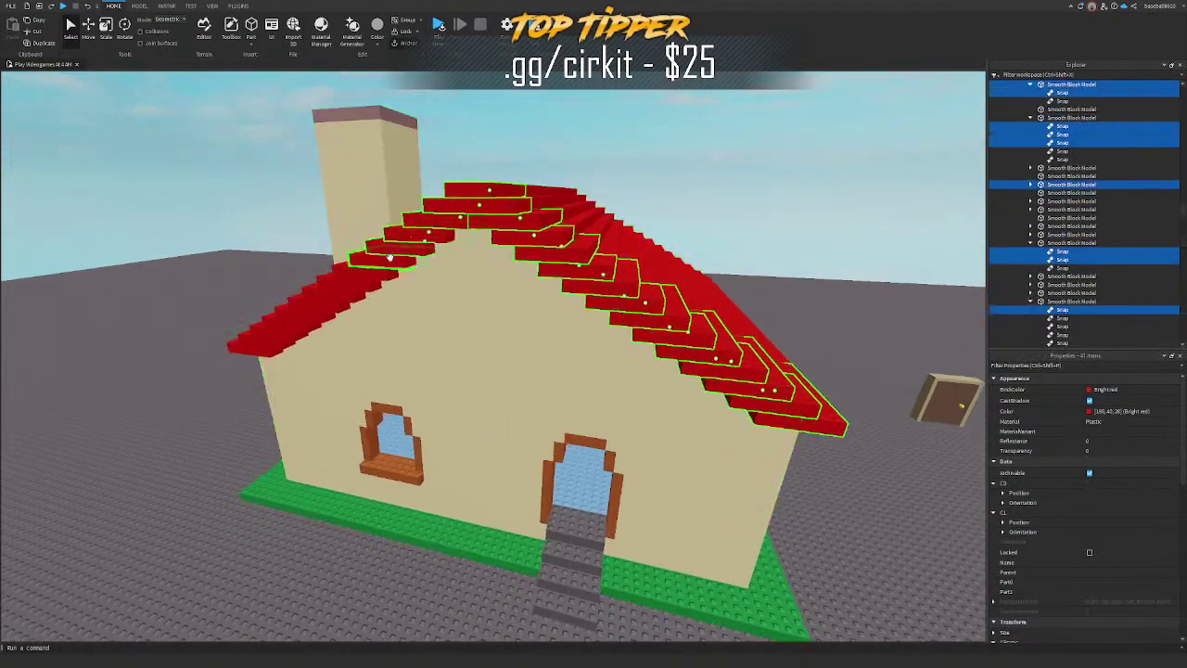
ctrl+alt+click(367, 270)
ctrl+alt+click(350, 282)
ctrl+alt+click(336, 293)
ctrl+alt+click(324, 304)
ctrl+alt+click(311, 313)
ctrl+alt+click(296, 323)
ctrl+alt+click(277, 341)
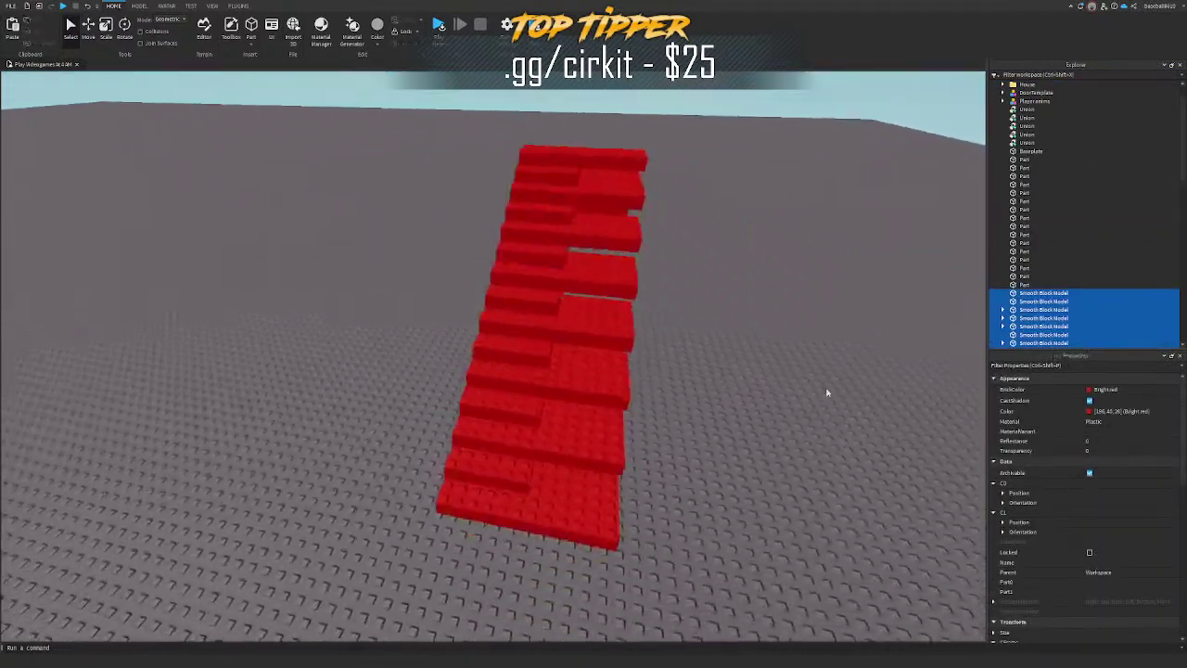
key(ctrl+3)
drag(648, 433, 570, 429)
key(ctrl+z)
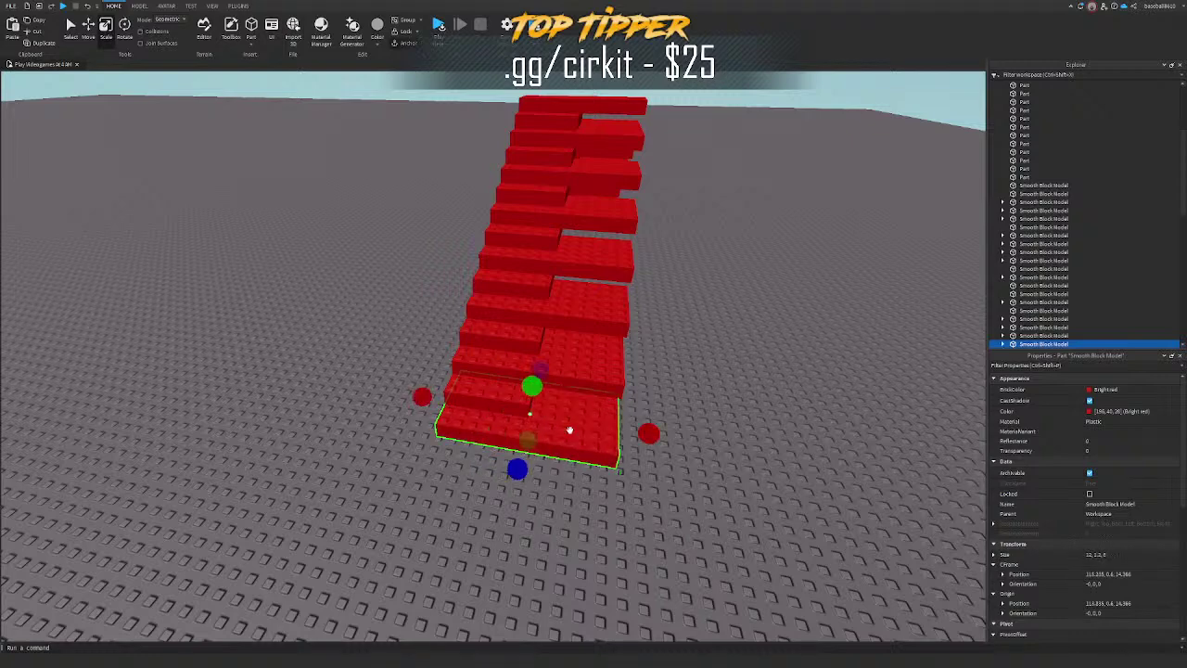
Step: Set the snap increment to 2 studs and shorten the two lowest wide roof blocks on the near slope to 6 studs
click(137, 7)
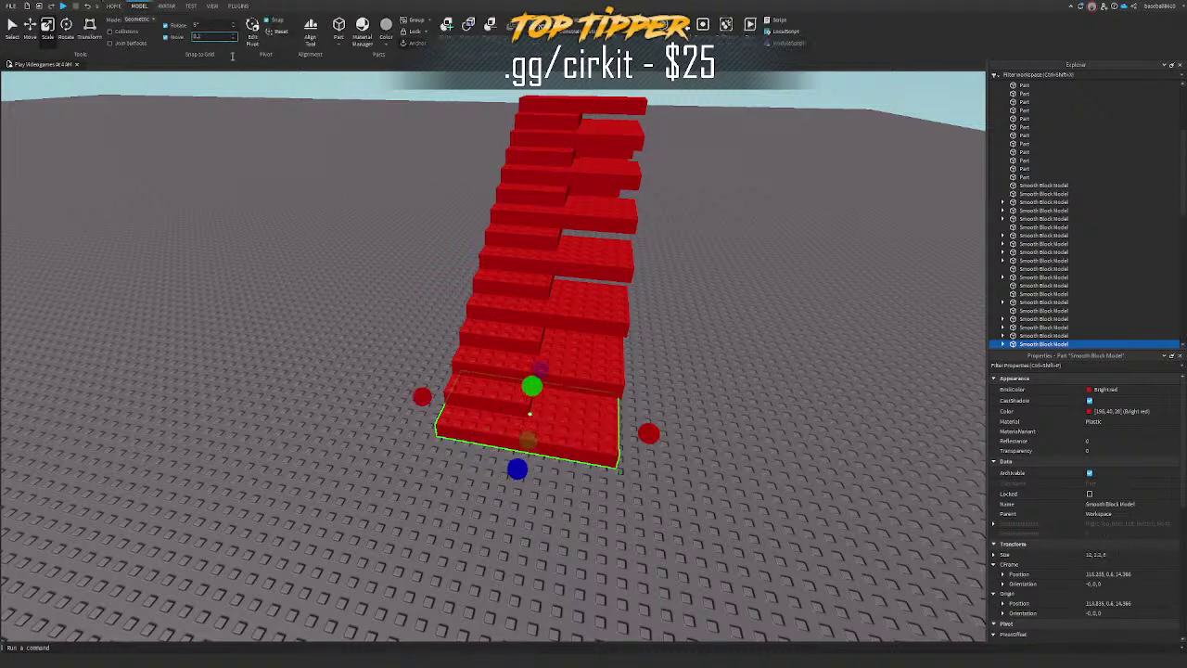
click(701, 398)
click(600, 426)
drag(648, 433, 574, 422)
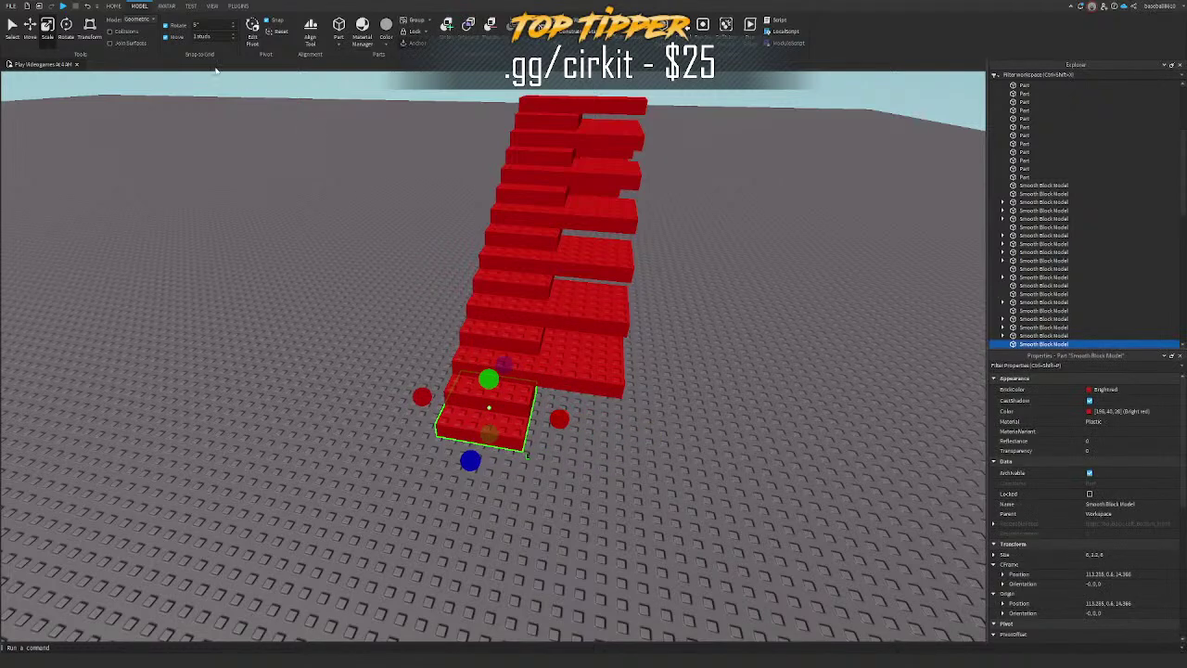
click(617, 372)
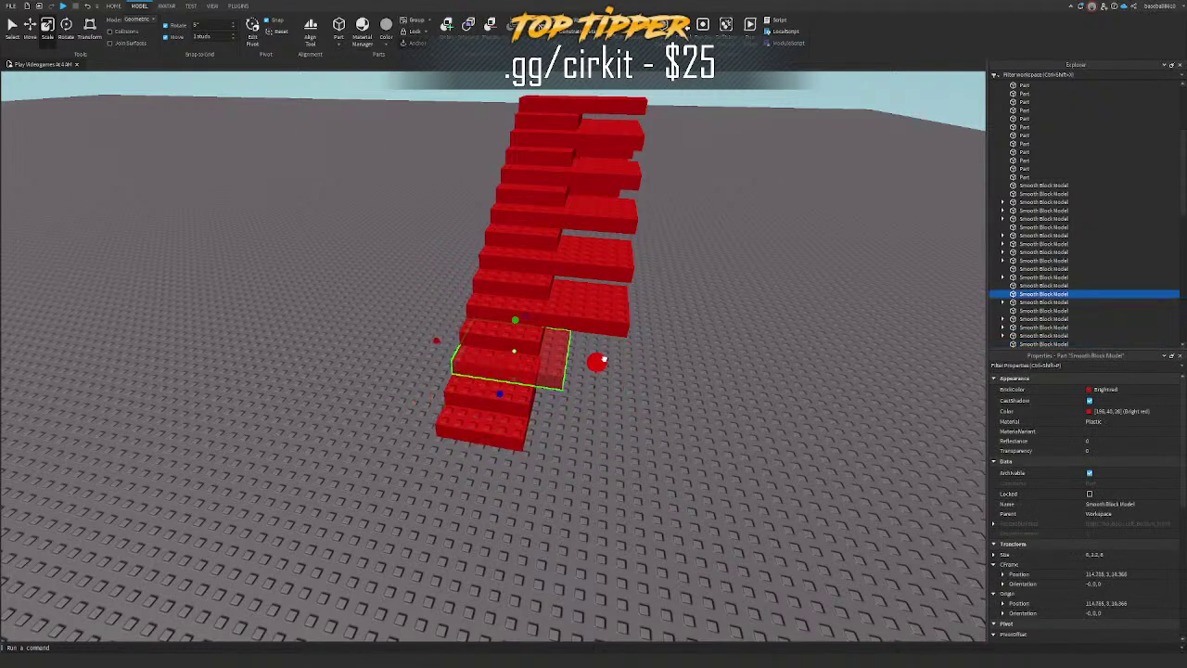
click(196, 35)
text(5)
click(286, 161)
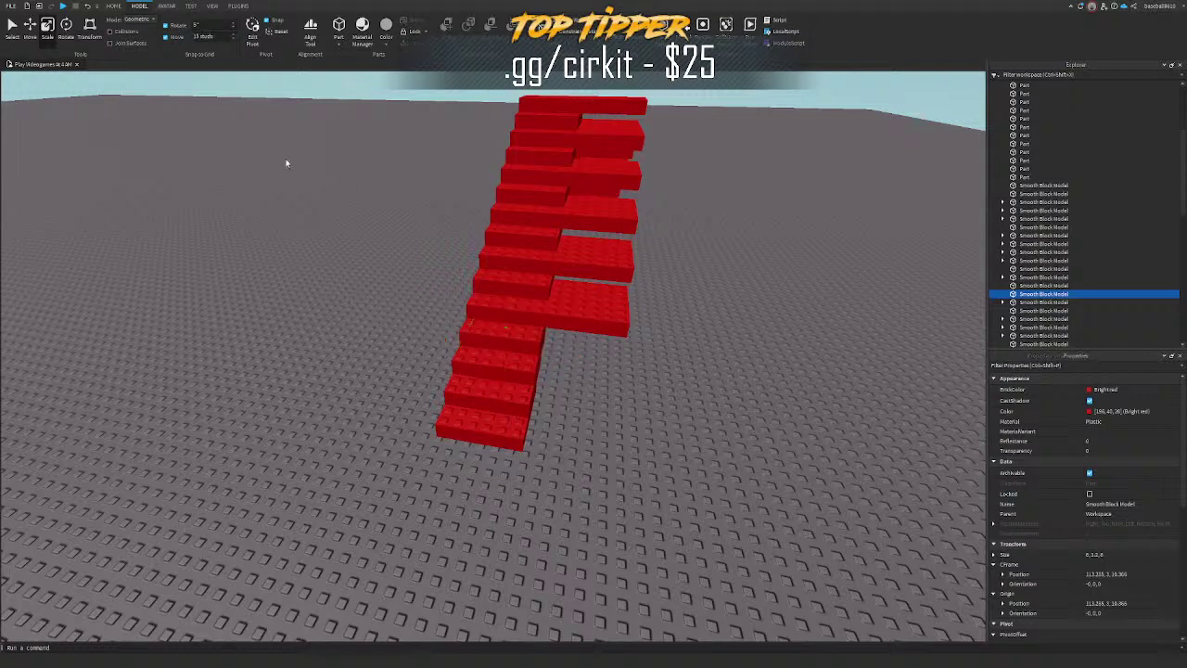
Step: Start the F3X building tools and select all wide red roof blocks on both slopes for resizing
click(238, 5)
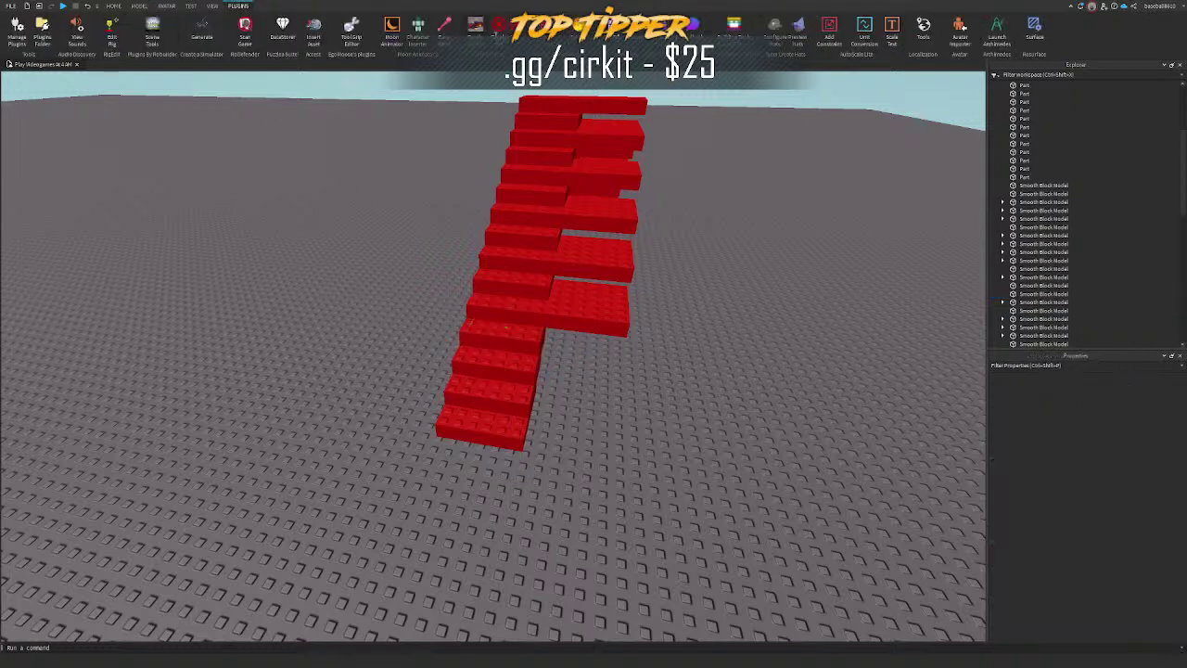
click(726, 33)
click(596, 301)
shift+click(601, 257)
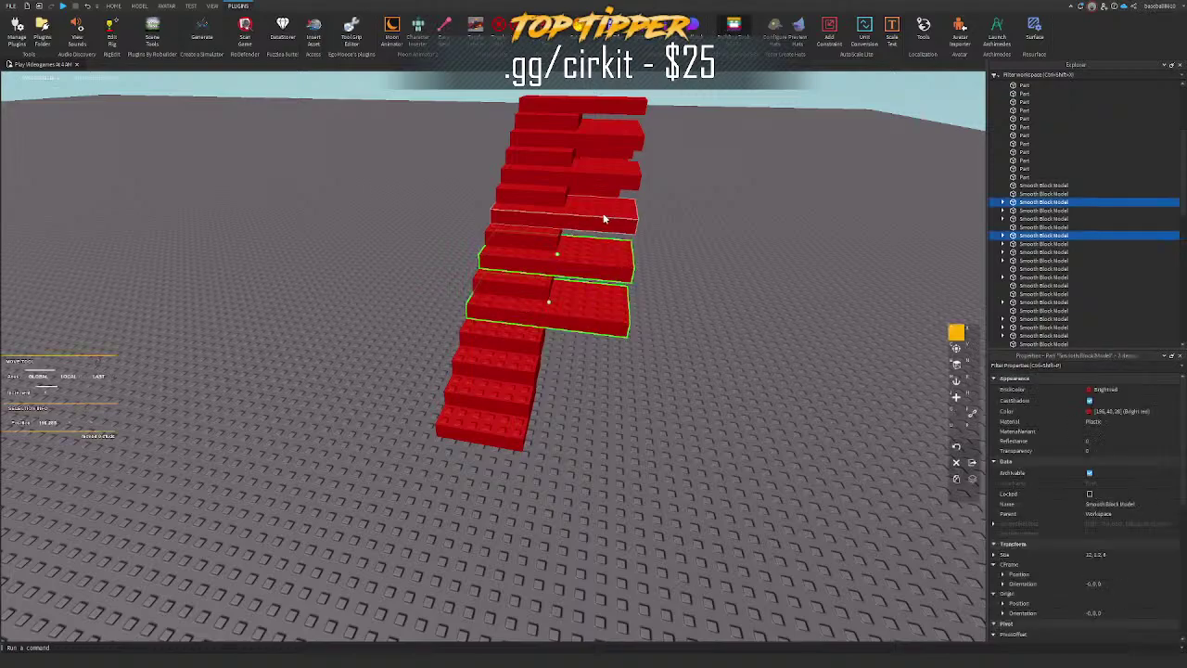
shift+click(603, 216)
shift+click(609, 169)
shift+click(620, 112)
right_drag(619, 112, 618, 111)
key(d)
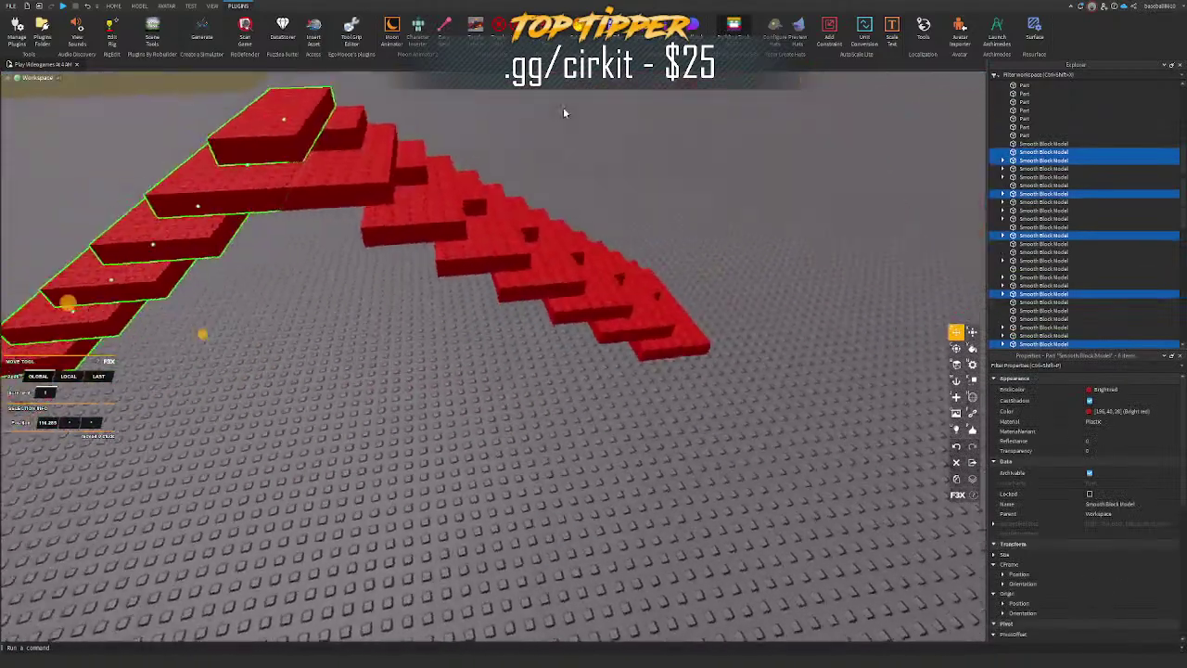
shift+click(381, 180)
shift+click(442, 219)
shift+click(508, 257)
shift+click(577, 289)
shift+click(622, 312)
shift+click(662, 331)
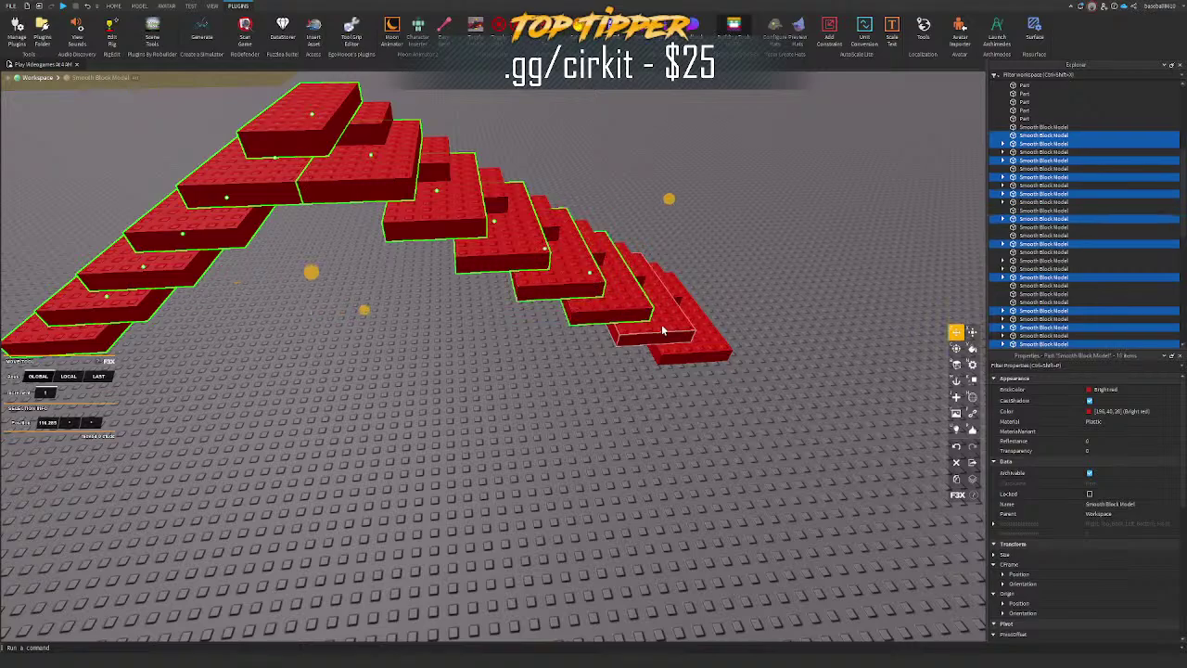
shift+click(697, 352)
text(x5)
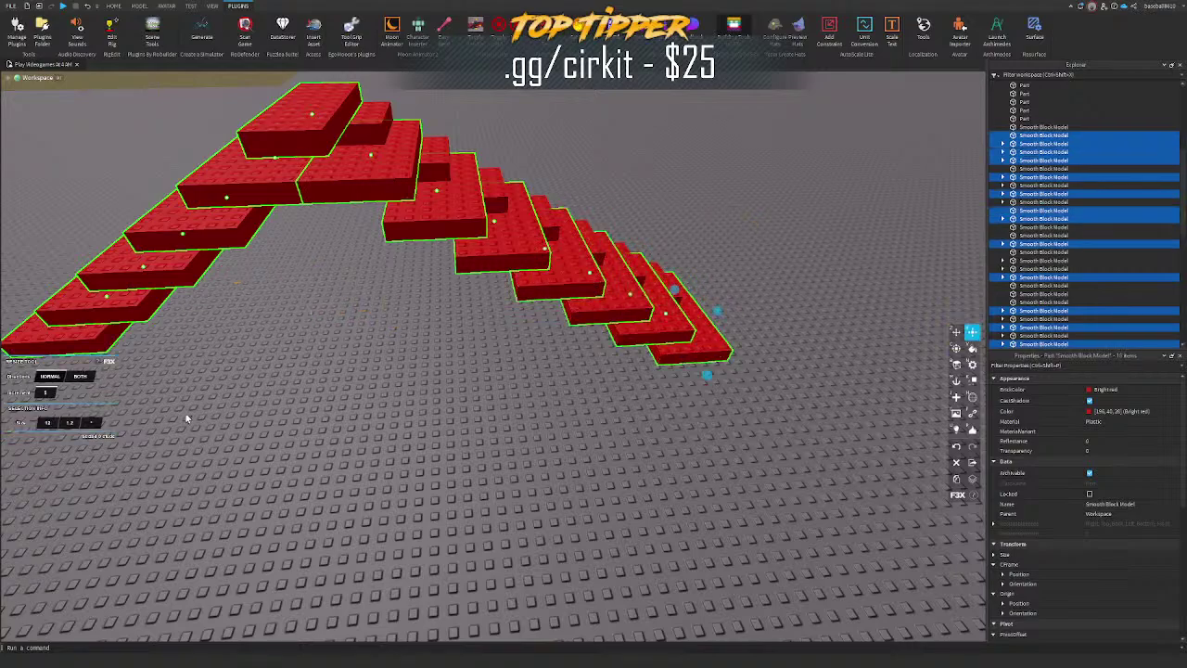
Step: Try to shorten all the selected wide roof blocks together with the F3X resize tool, and revert the resize
key(a)
right_drag(347, 347, 350, 348)
key(s)
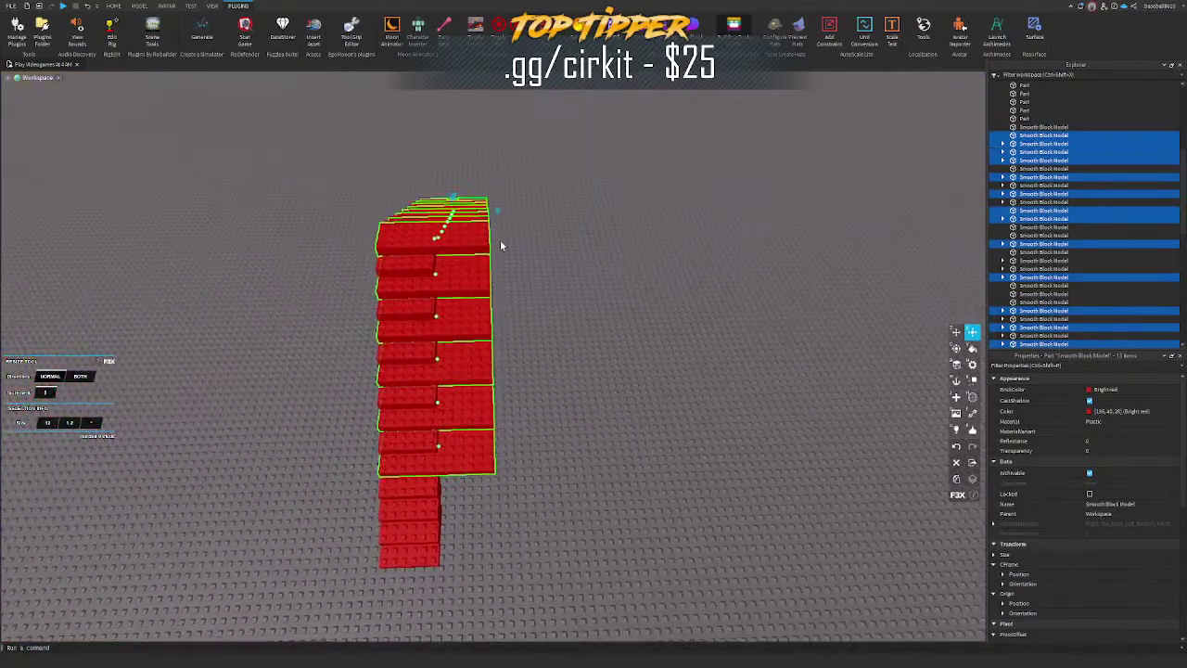
drag(498, 214, 386, 199)
key(w)
click(79, 378)
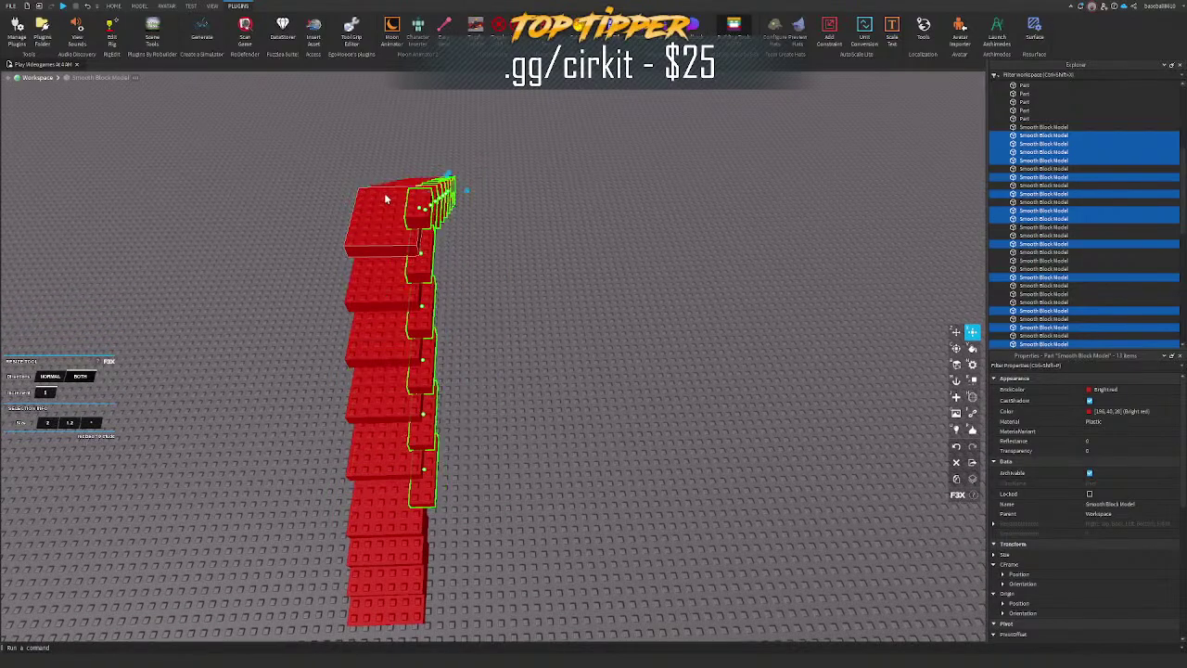
mouse_move(468, 210)
mouse_down()
mouse_move(542, 209)
mouse_move(485, 213)
mouse_up()
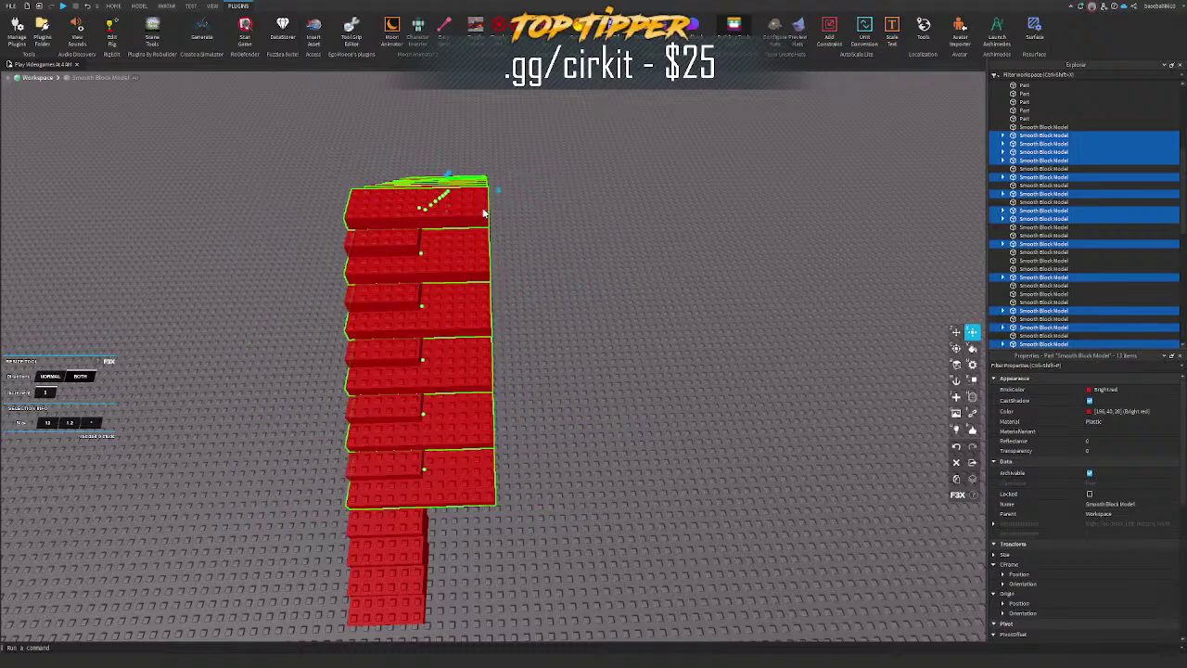
key(w)
key(a)
key(ctrl+3)
Step: Set the snap increment to 6 studs and shorten the two lowest remaining wide blocks on the near slope to 6 studs
click(509, 543)
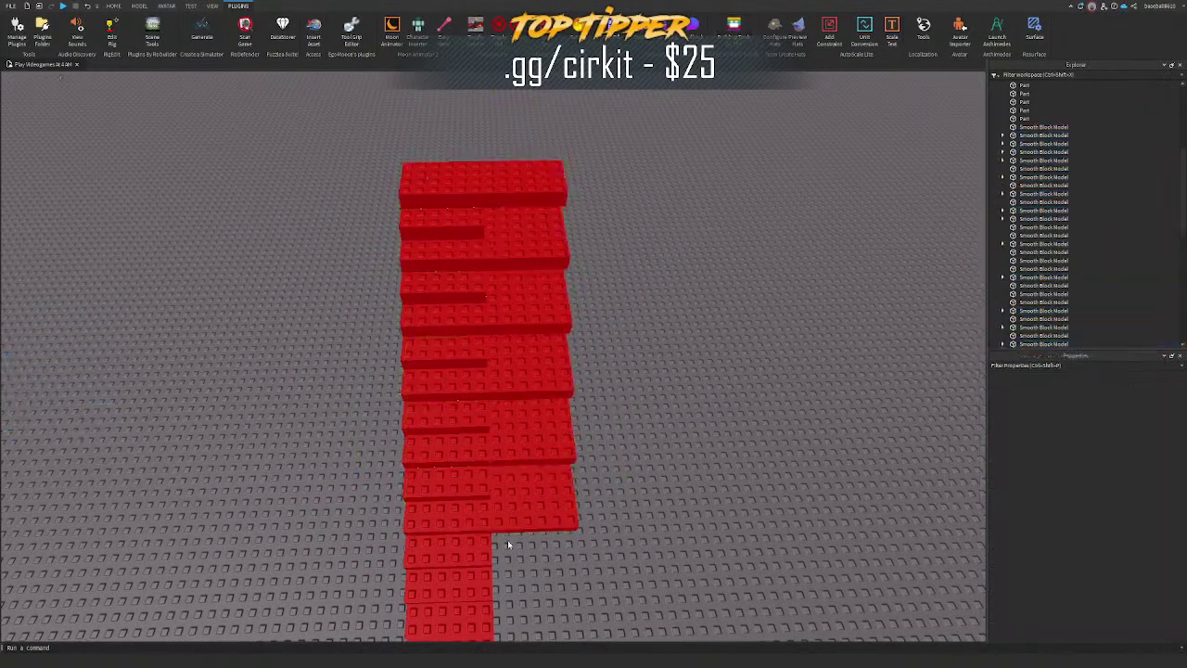
click(564, 515)
mouse_move(602, 486)
mouse_down()
mouse_move(554, 492)
mouse_move(603, 486)
mouse_up()
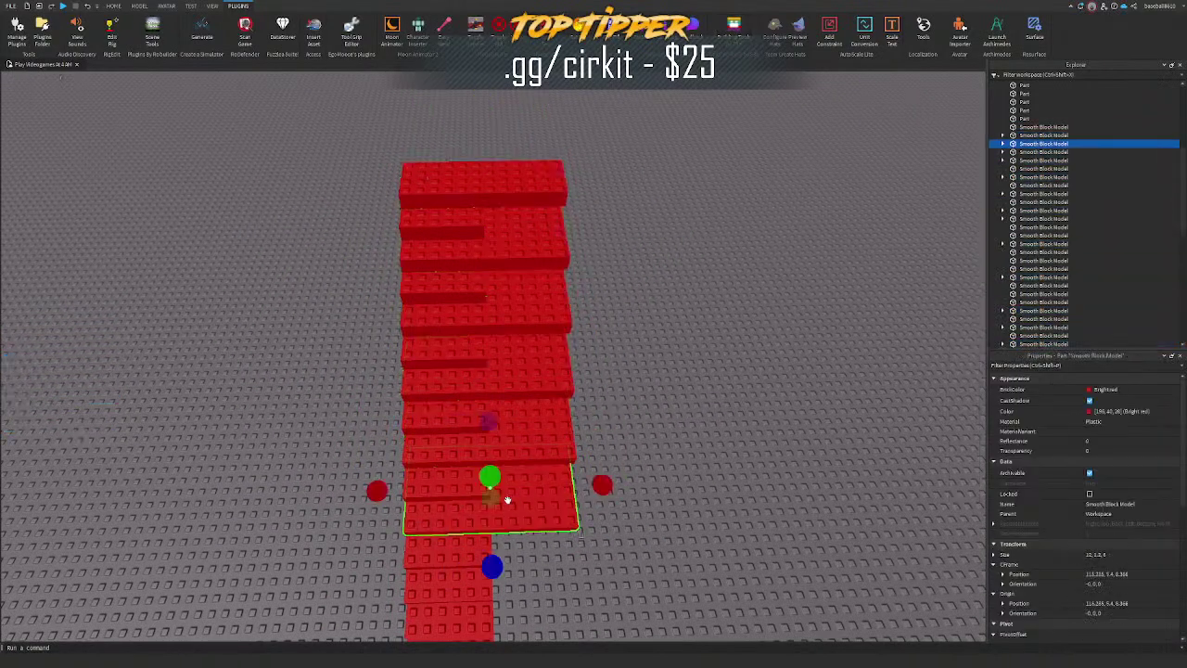
click(139, 5)
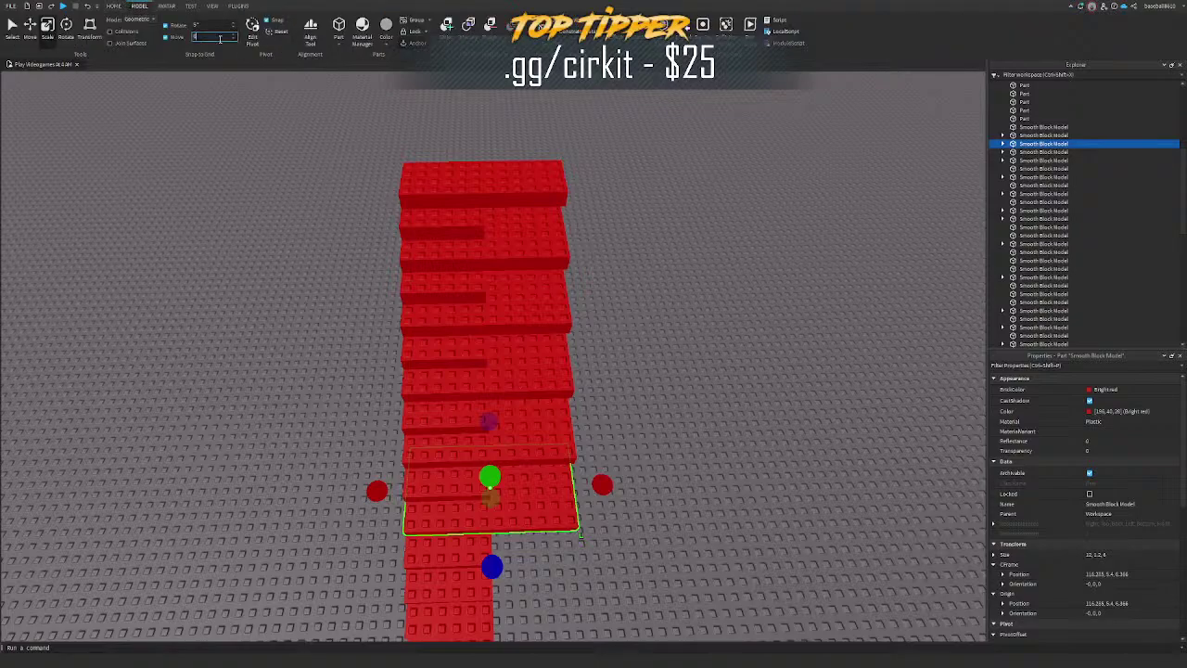
right_drag(363, 356, 324, 369)
drag(640, 486, 555, 470)
click(575, 416)
drag(644, 425, 560, 406)
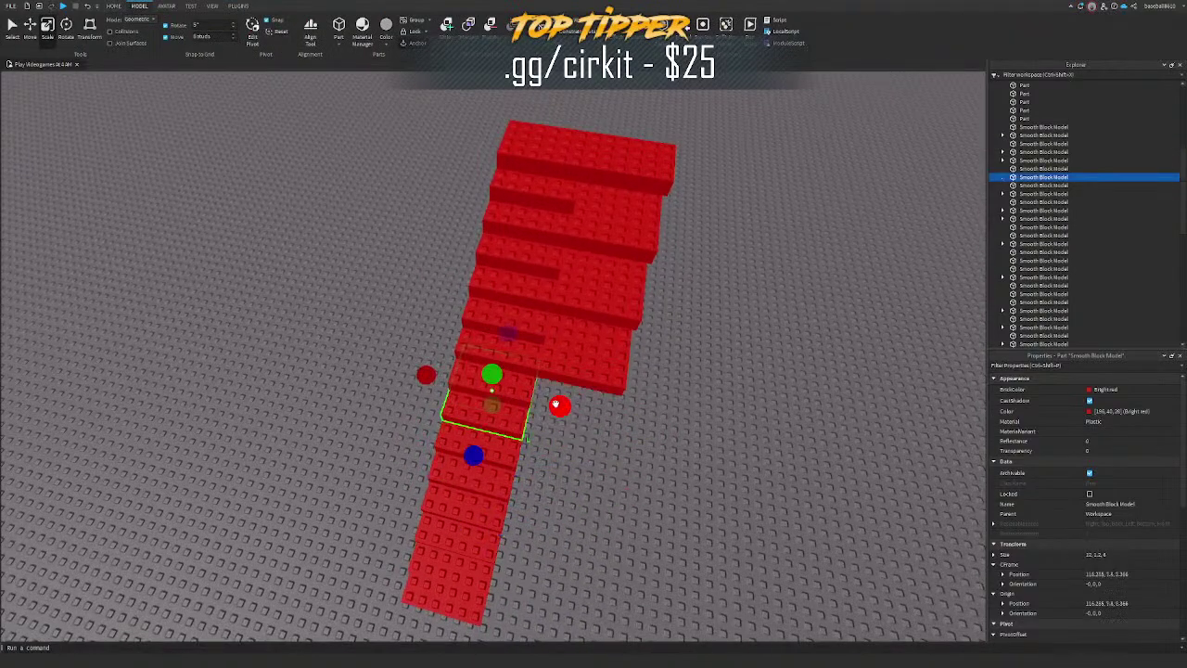
Step: Shorten the remaining wide blocks up the near slope and the ridge block to 6 studs
click(594, 360)
drag(658, 366, 571, 348)
click(620, 299)
drag(674, 297, 590, 282)
click(632, 233)
drag(692, 233, 607, 219)
click(634, 146)
drag(706, 175, 640, 165)
Step: Shorten the three uppermost wide blocks on the far slope to 6 studs, flush with the narrow strip
right_drag(640, 165, 549, 335)
click(498, 337)
drag(423, 332, 514, 341)
click(476, 418)
key(s)
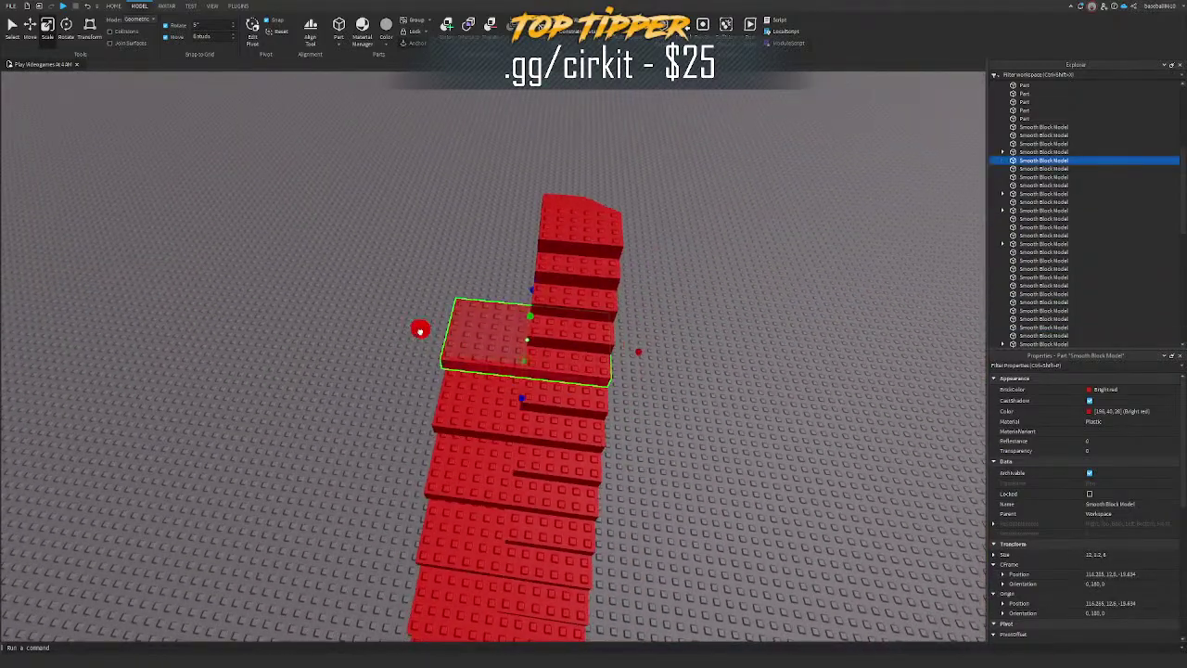
click(466, 321)
drag(418, 329, 493, 343)
click(484, 386)
key(q)
drag(411, 353, 486, 359)
Step: Shorten the three lowest wide blocks on the far slope to 6 studs
click(440, 426)
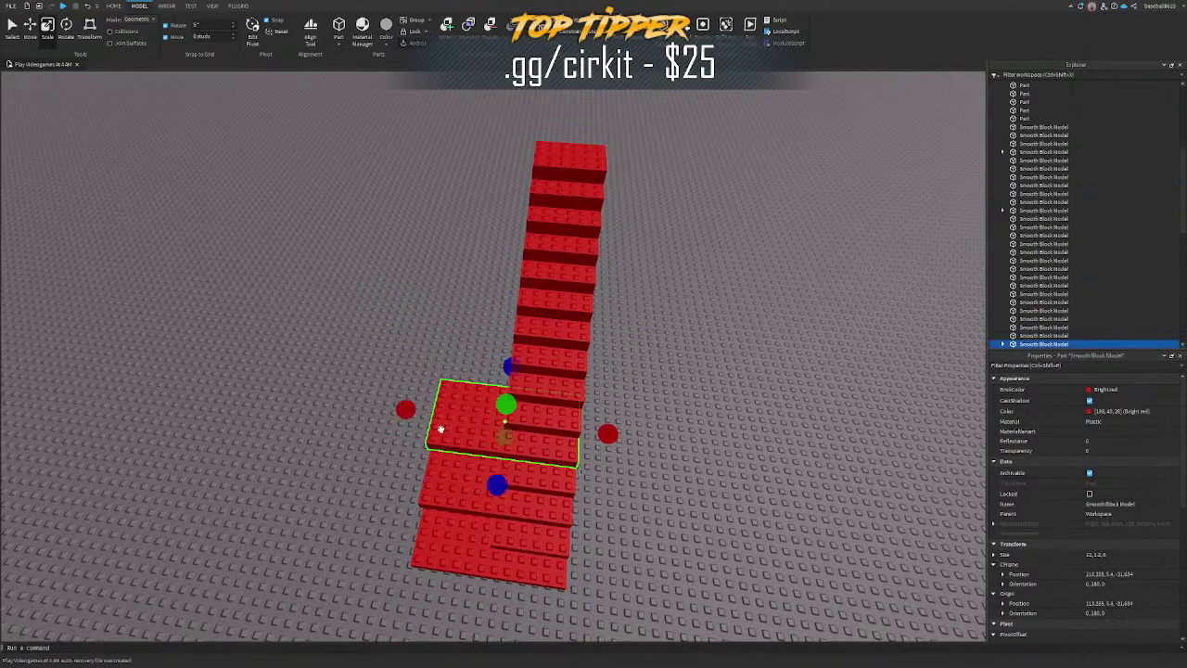
drag(405, 409, 479, 417)
click(450, 457)
drag(396, 463, 471, 474)
click(442, 532)
drag(389, 521, 456, 527)
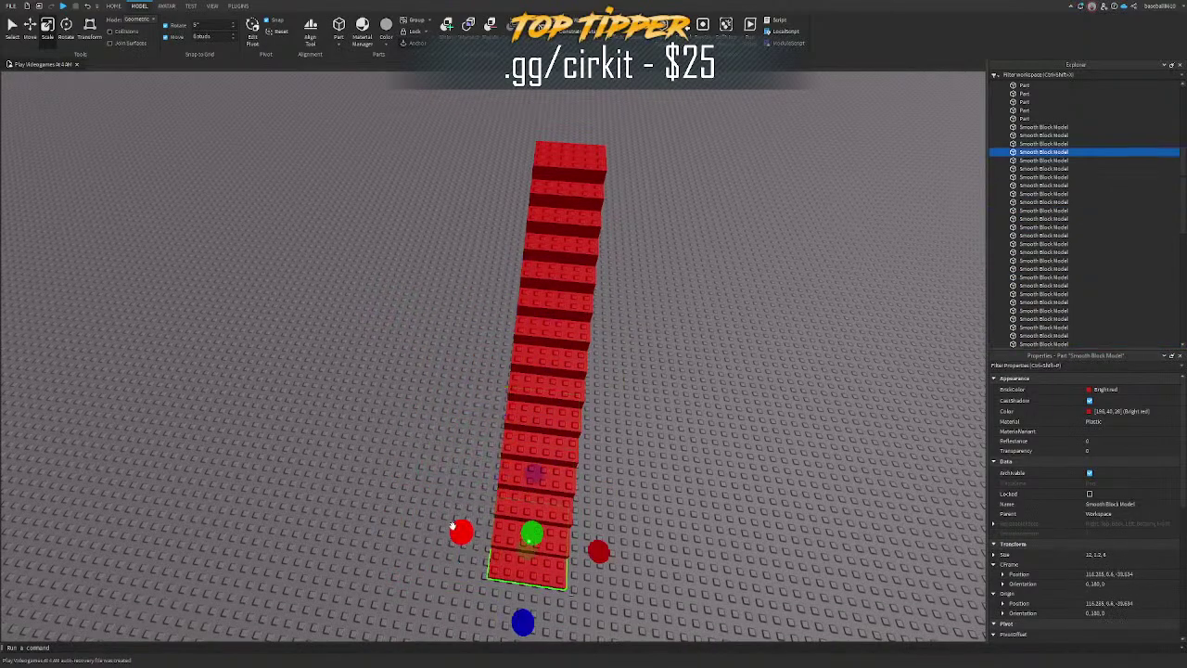
Step: Select all the red roof blocks and place the strip on top of the house's front walls
click(398, 457)
right_drag(398, 456, 396, 452)
scroll(396, 452, down, 5)
drag(280, 278, 383, 329)
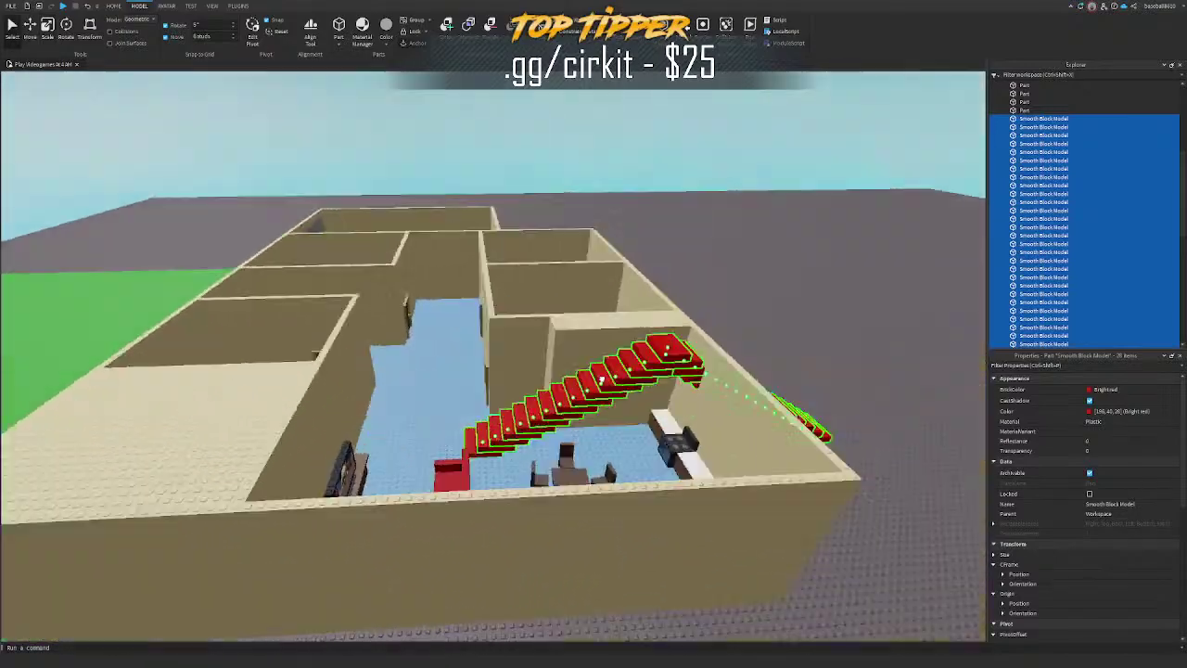
drag(601, 380, 584, 357)
right_drag(584, 357, 528, 352)
Step: Set the move snap increment to 0.2 studs and slide the roof strip along the front wall to the house corner
click(30, 30)
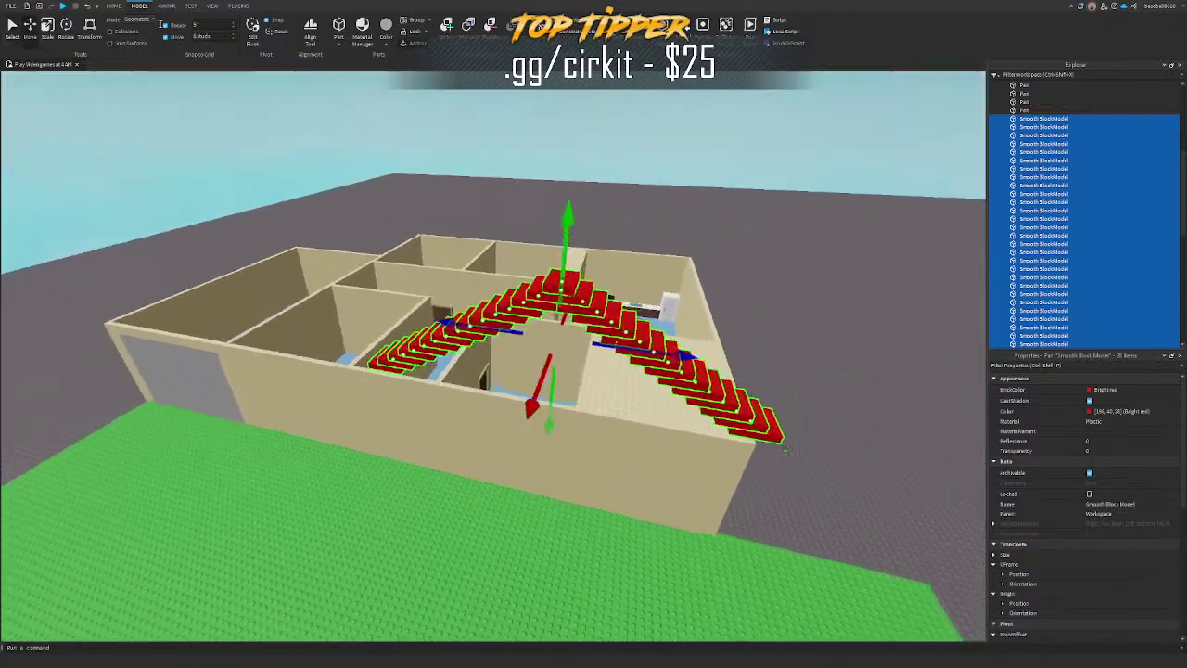
click(166, 37)
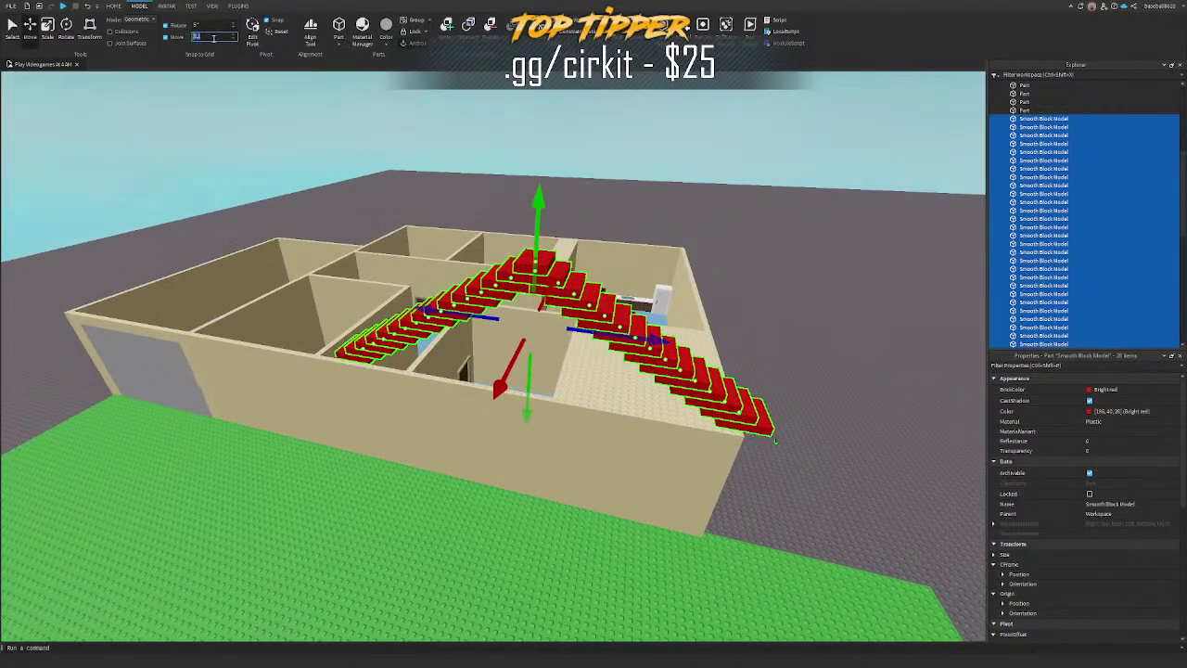
drag(594, 335, 598, 335)
key(q)
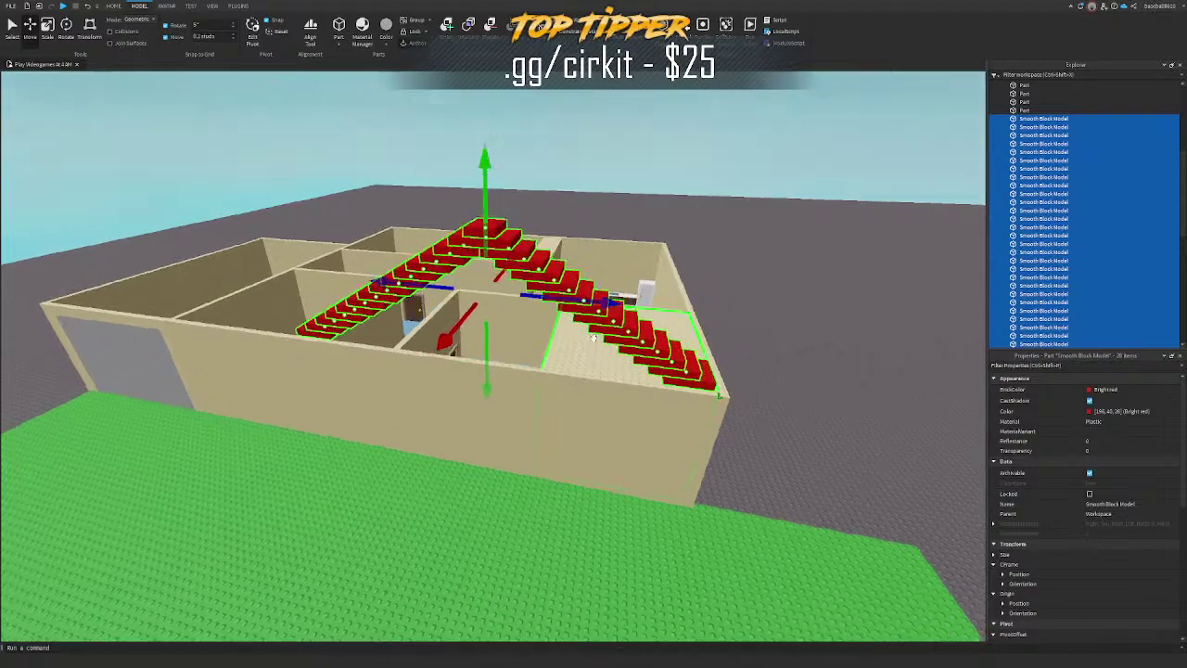
right_drag(478, 357, 474, 331)
drag(494, 326, 490, 316)
key(a)
Step: Line the roof strip up with the outer edge of the front wall
right_drag(491, 316, 512, 320)
key(a)
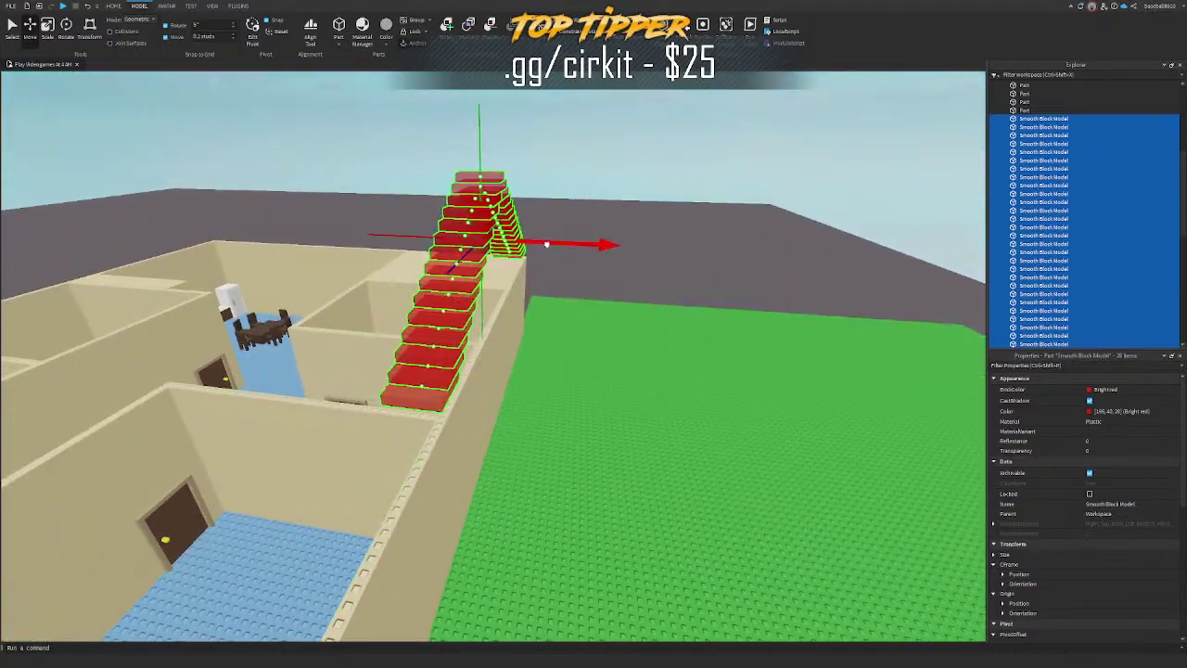
drag(550, 247, 553, 252)
key(w)
right_drag(554, 252, 529, 278)
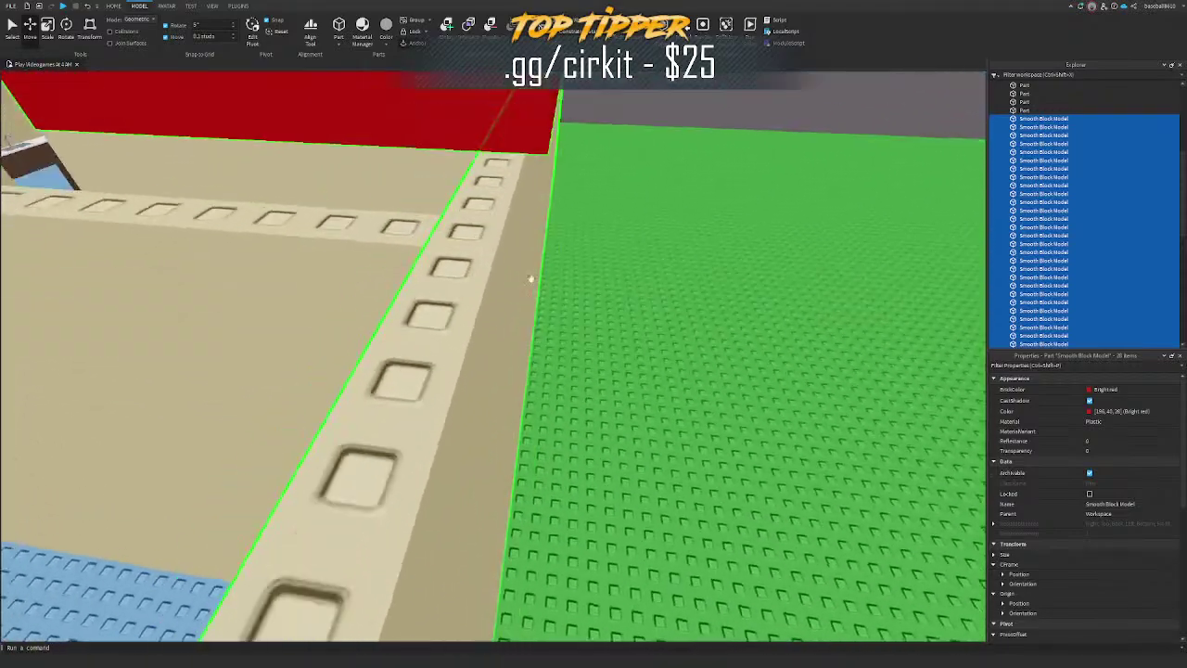
key(s)
drag(498, 250, 470, 319)
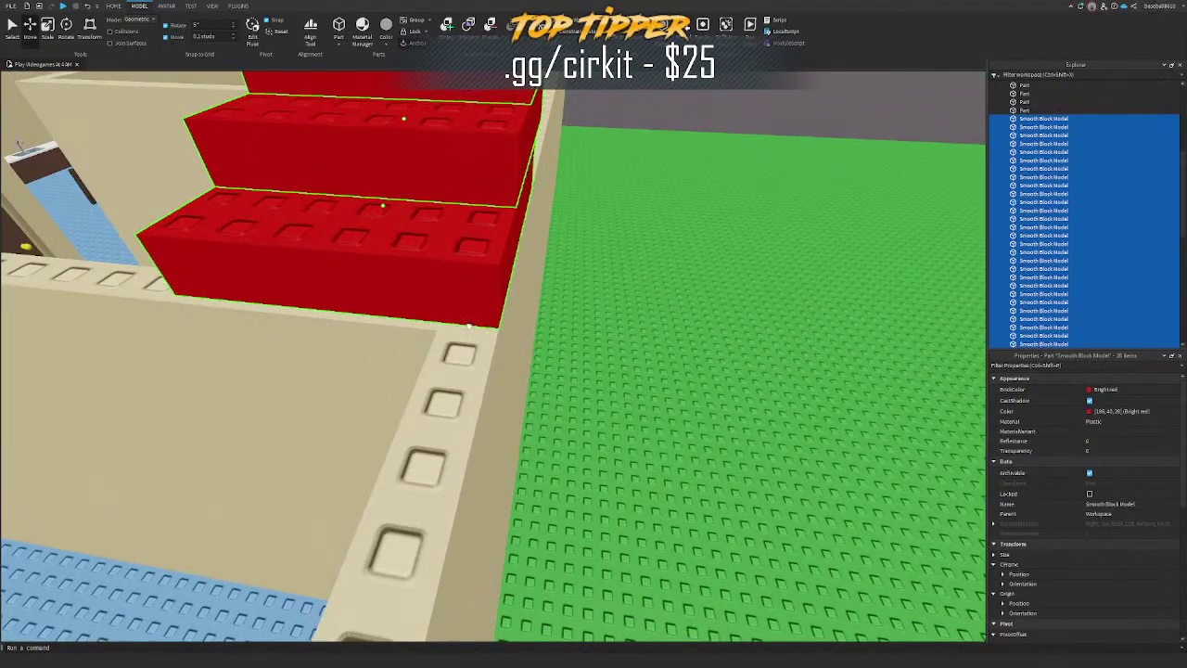
Step: Try duplicating the roof strip and scaling the copy up to span the whole house front, and delete the copy
key(s)
right_drag(468, 332, 480, 309)
key(ctrl+d)
drag(511, 298, 424, 306)
key(s)
key(ctrl+3)
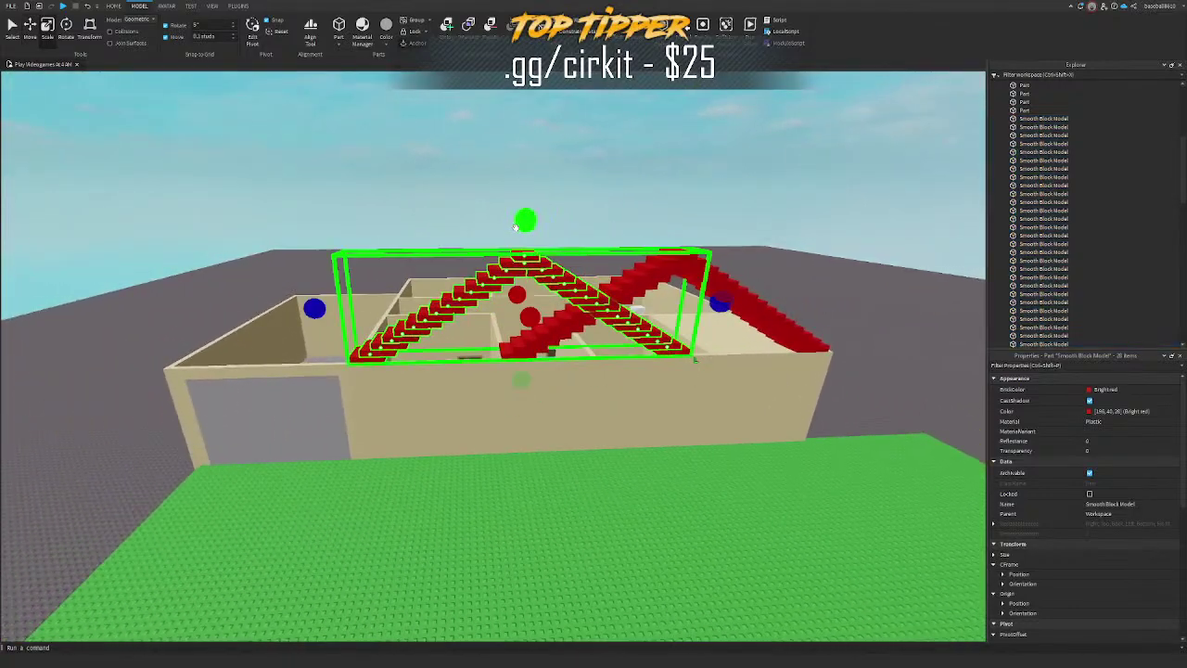
key(s)
drag(525, 220, 512, 196)
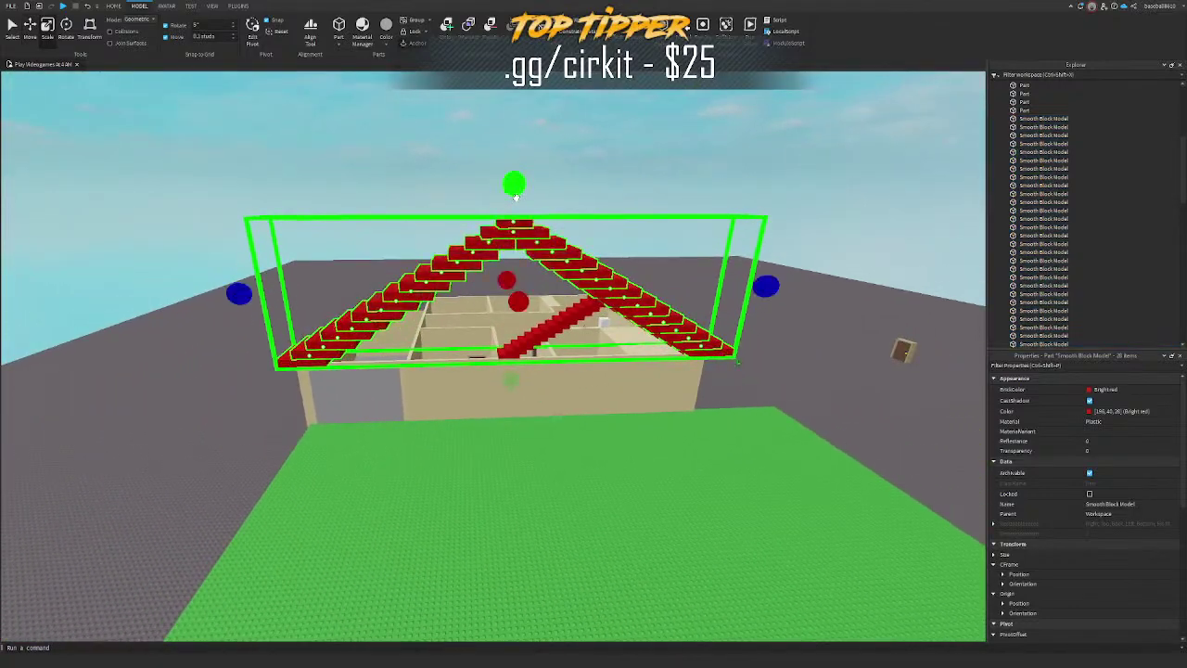
key(Delete)
Step: Duplicate a roof block at the strip's lower end by the house corner
key(w)
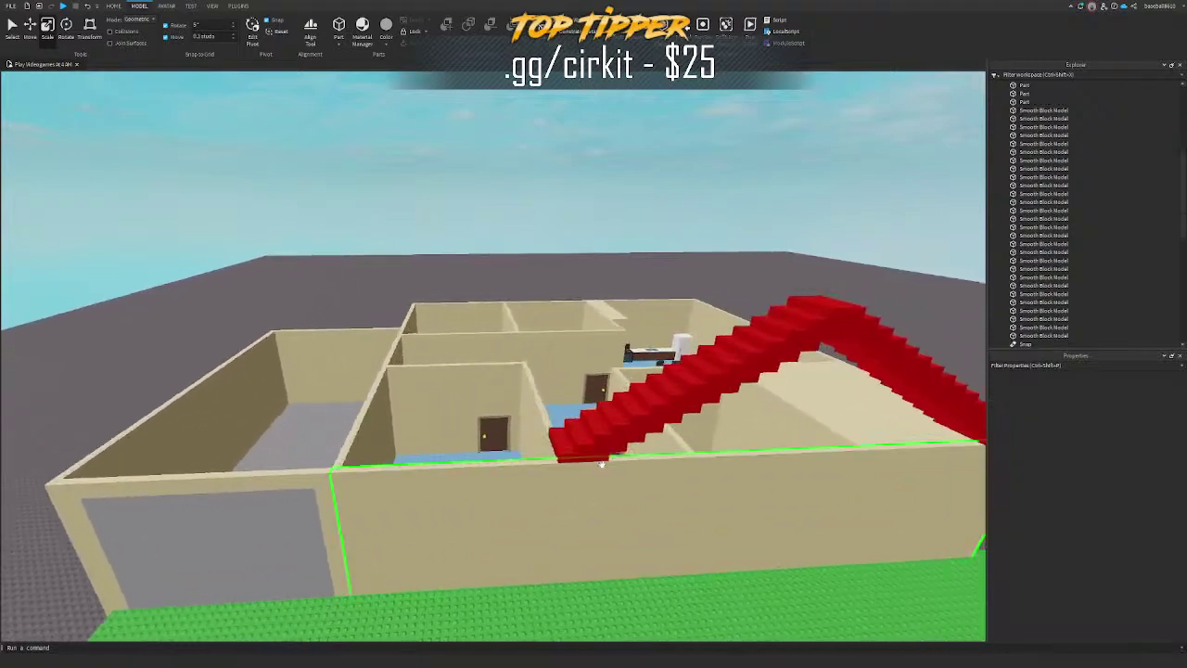
key(d)
key(s)
key(w)
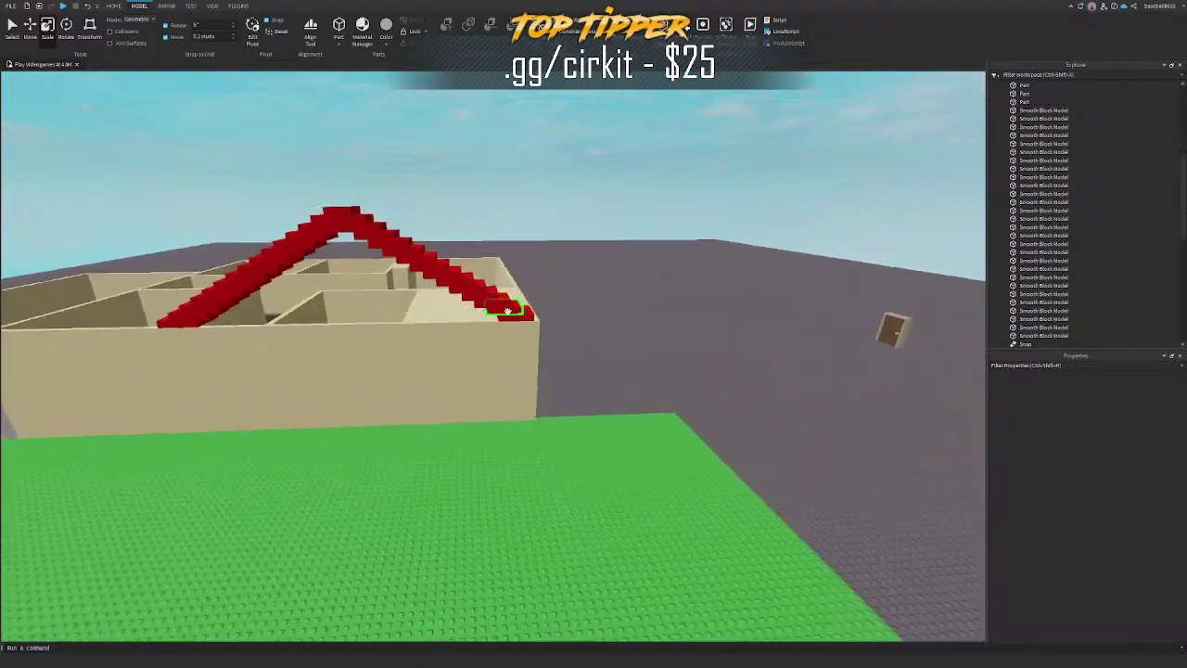
key(w)
right_drag(556, 319, 562, 324)
click(553, 297)
key(s)
key(ctrl+2)
right_drag(554, 274, 562, 250)
key(ctrl+d)
key(s)
key(a)
click(834, 324)
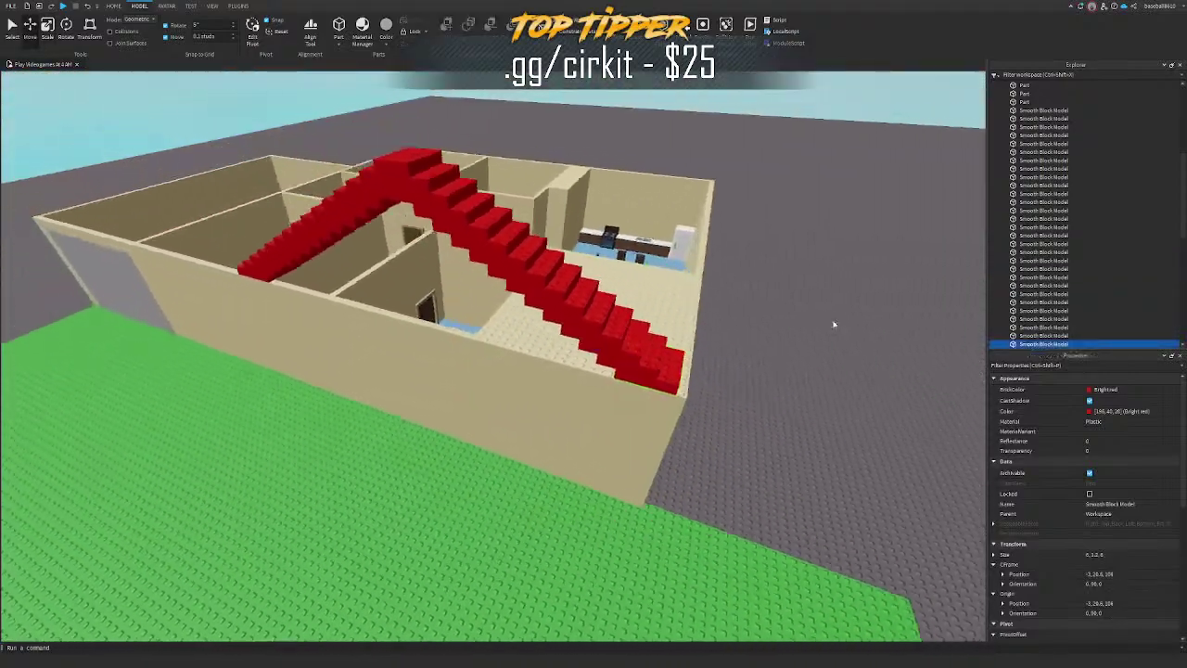
Step: Set the snap increment to 2 studs, try to shift all blocks of the slope nearest the house corner outward, and undo the move
key(w)
right_drag(834, 324, 834, 322)
key(a)
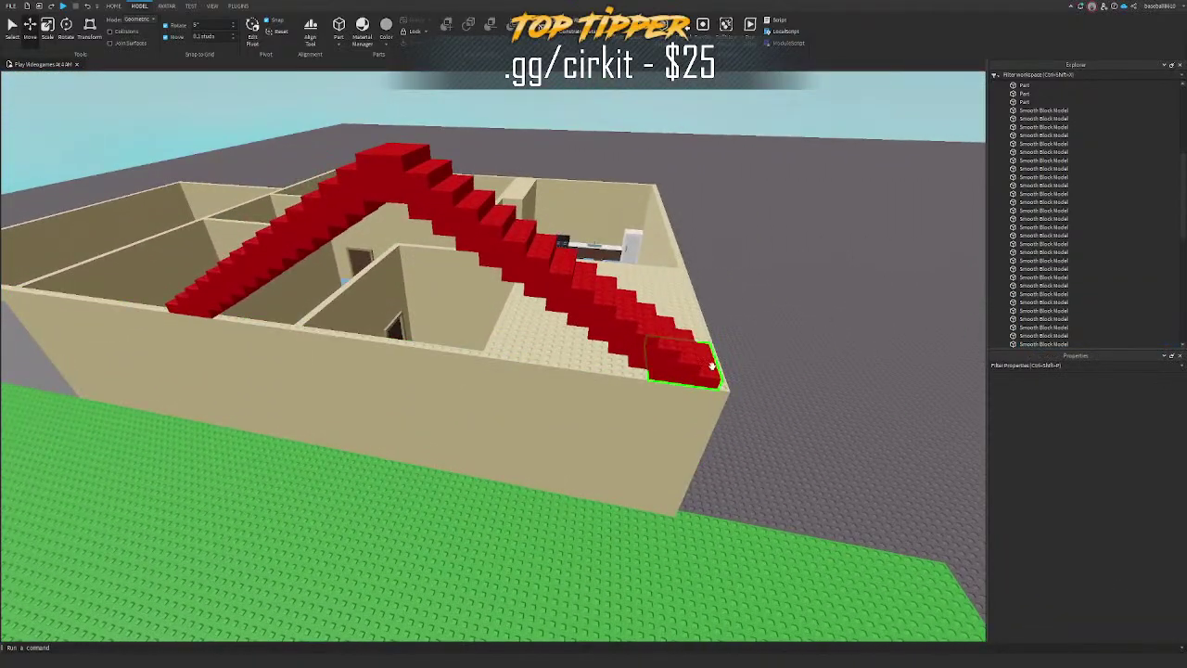
click(679, 360)
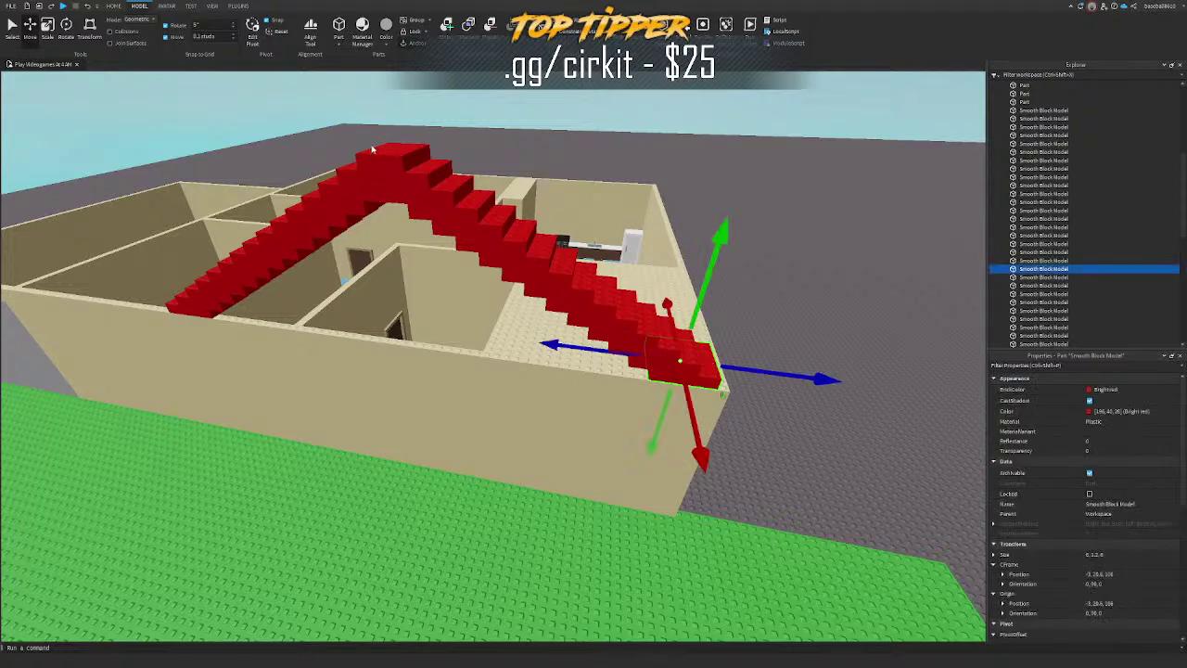
click(402, 185)
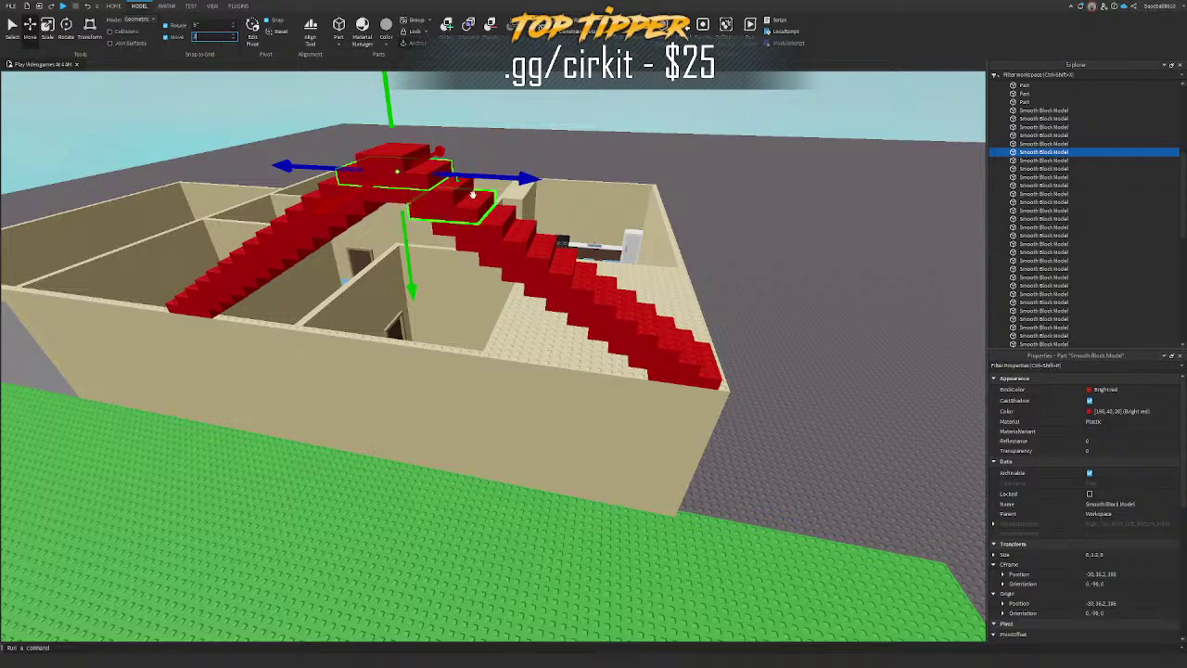
right_drag(472, 195, 472, 201)
ctrl+click(454, 176)
ctrl+click(474, 188)
ctrl+click(495, 204)
ctrl+click(516, 226)
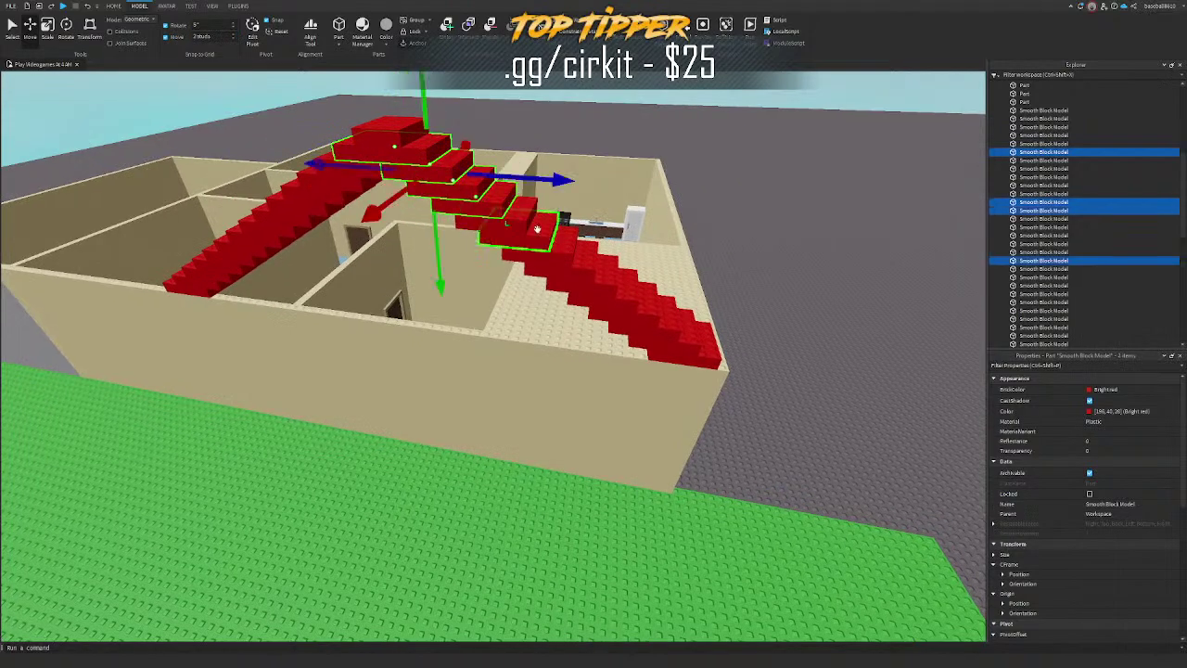
ctrl+click(521, 224)
ctrl+click(539, 239)
ctrl+click(561, 255)
ctrl+click(583, 270)
ctrl+click(604, 285)
ctrl+click(623, 299)
ctrl+click(643, 314)
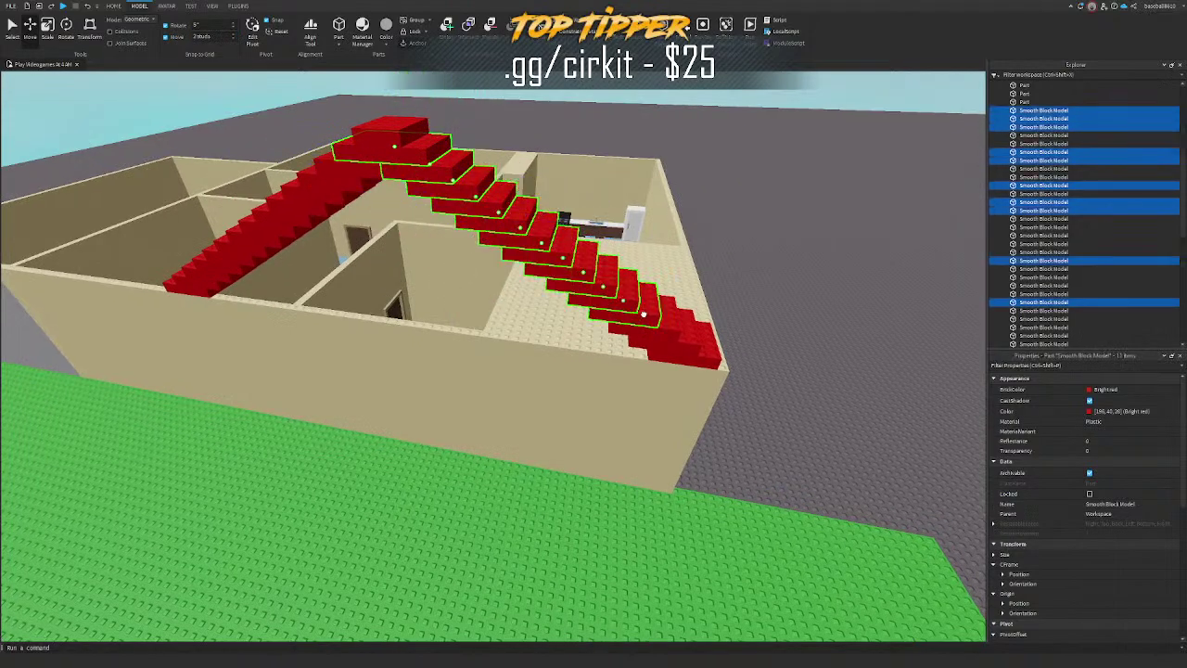
ctrl+click(664, 328)
ctrl+click(684, 341)
ctrl+click(702, 354)
mouse_move(640, 261)
mouse_down()
mouse_move(656, 272)
mouse_move(655, 260)
mouse_up()
key(ctrl+z)
Step: Change the snap increment and widen the ridge block at the peak of the roof strip
click(195, 35)
key(a)
right_drag(594, 176, 571, 139)
click(571, 139)
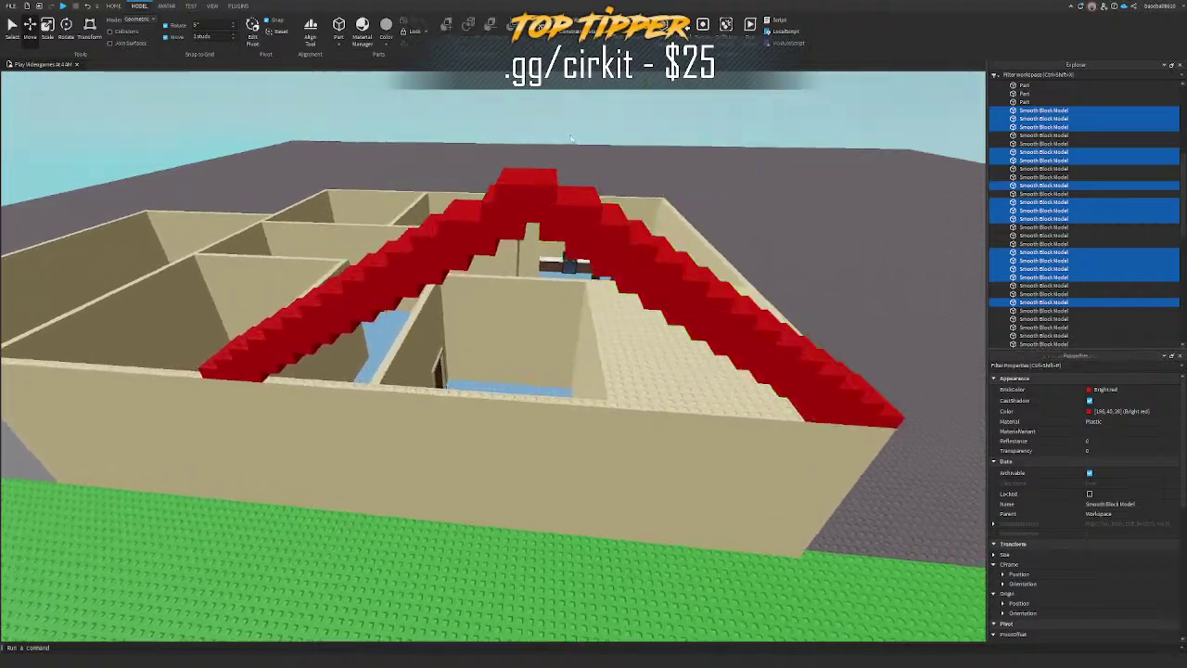
click(487, 222)
key(ctrl+3)
click(581, 188)
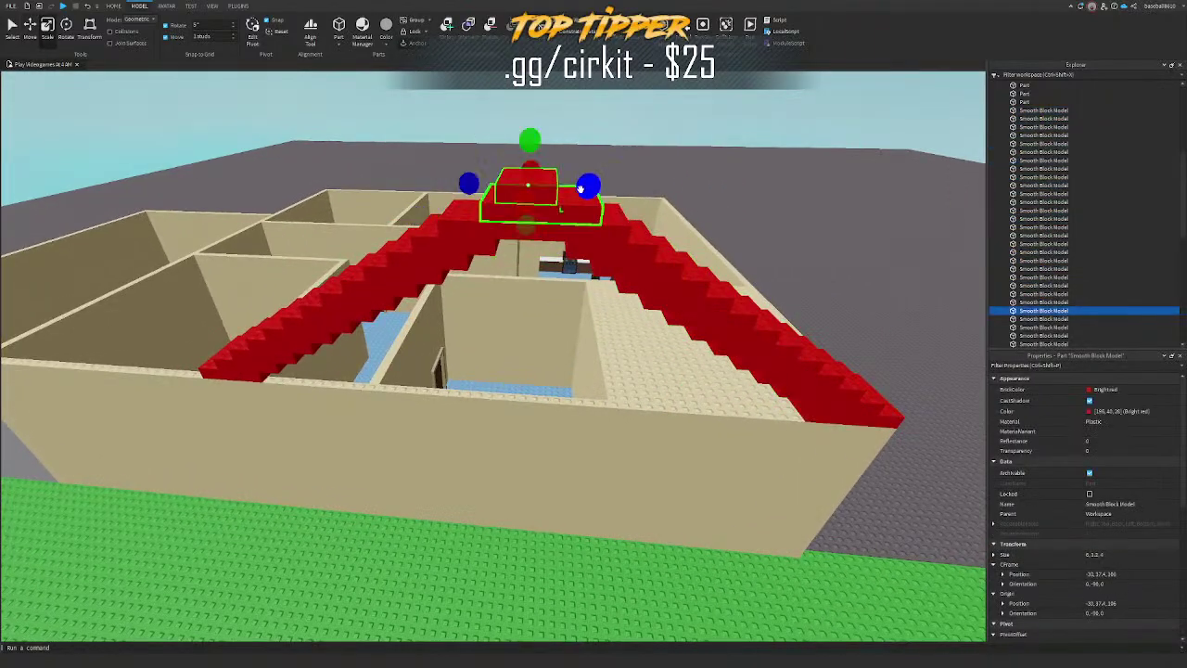
click(612, 197)
key(s)
right_drag(613, 196, 598, 158)
key(w)
Step: Try to adjust an upper roof block just below the ridge, and undo the last change
click(505, 245)
click(598, 164)
key(ctrl+z)
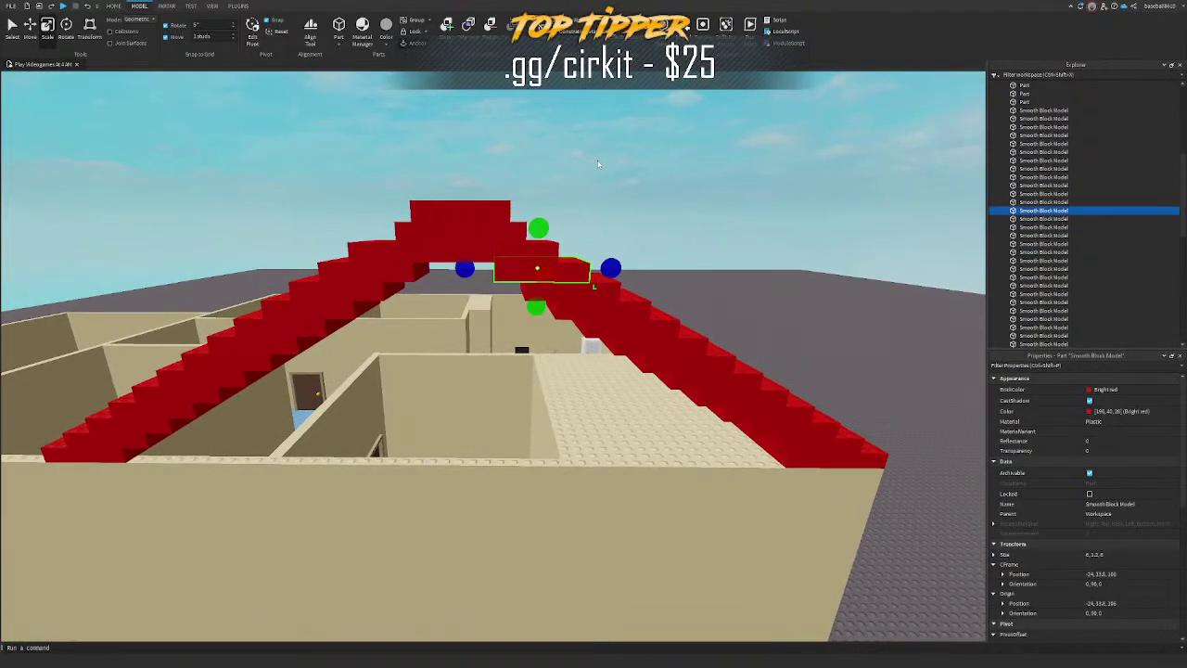
Step: Widen the upper roof block just below the ridge on the opposite slope inward to match its counterpart
click(378, 272)
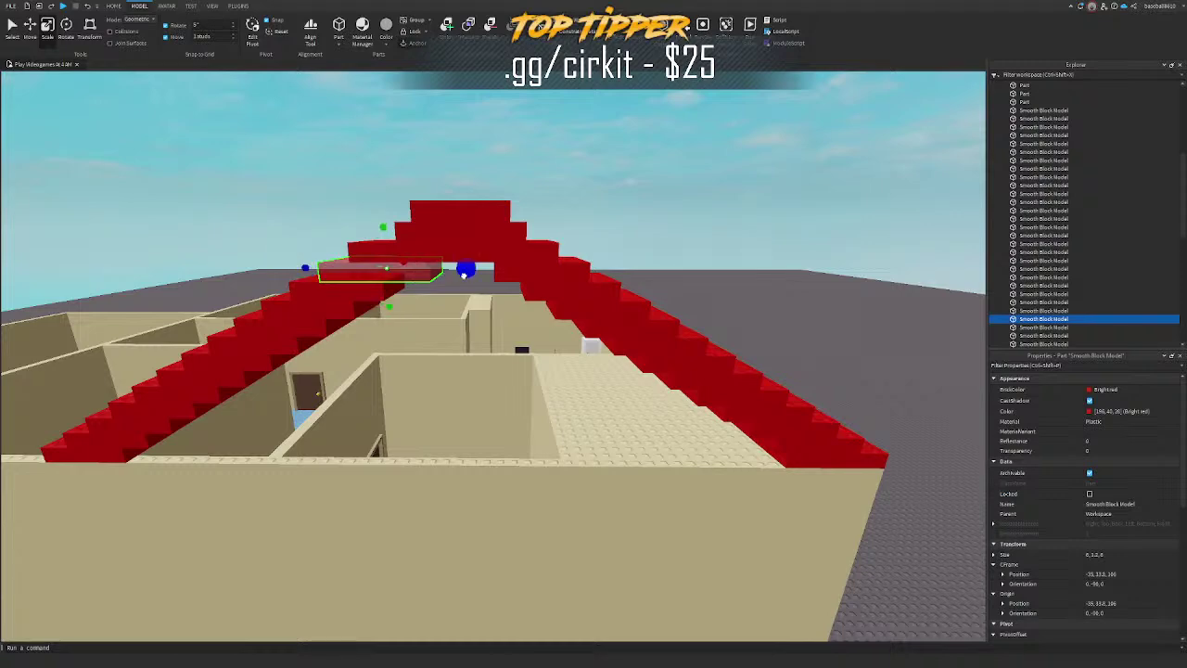
click(531, 214)
key(s)
key(a)
key(d)
key(q)
key(w)
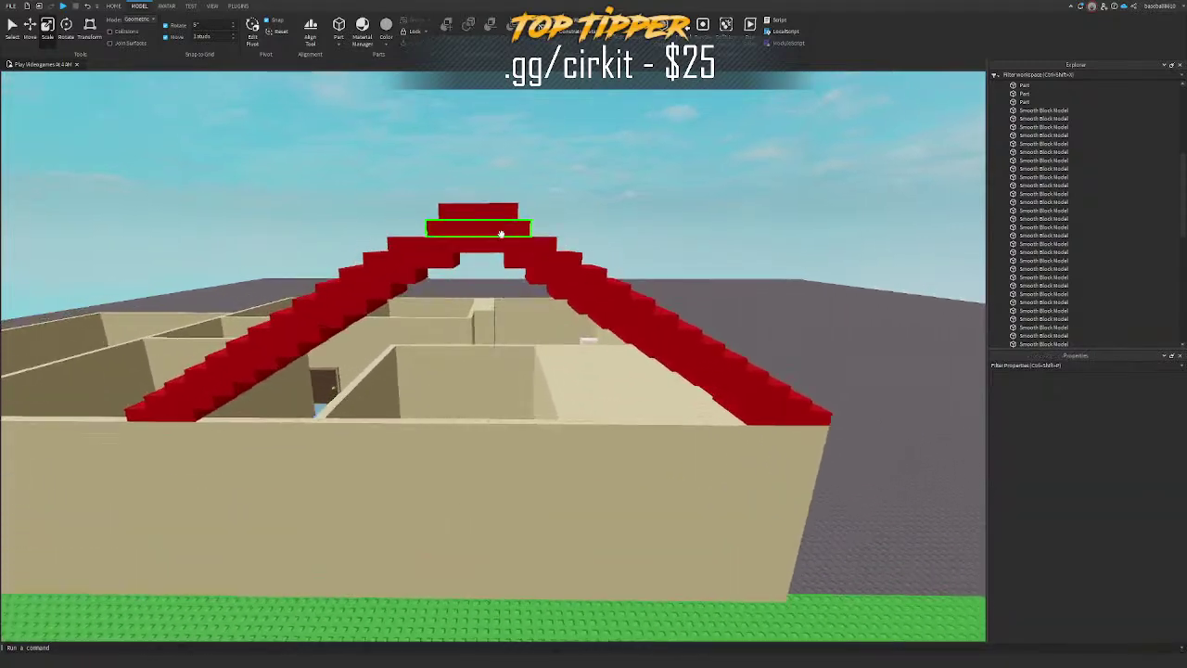
Step: Widen the block directly beneath the ridge block to 10 studs
click(501, 233)
click(557, 176)
key(e)
right_drag(558, 176, 557, 175)
key(w)
key(a)
click(539, 285)
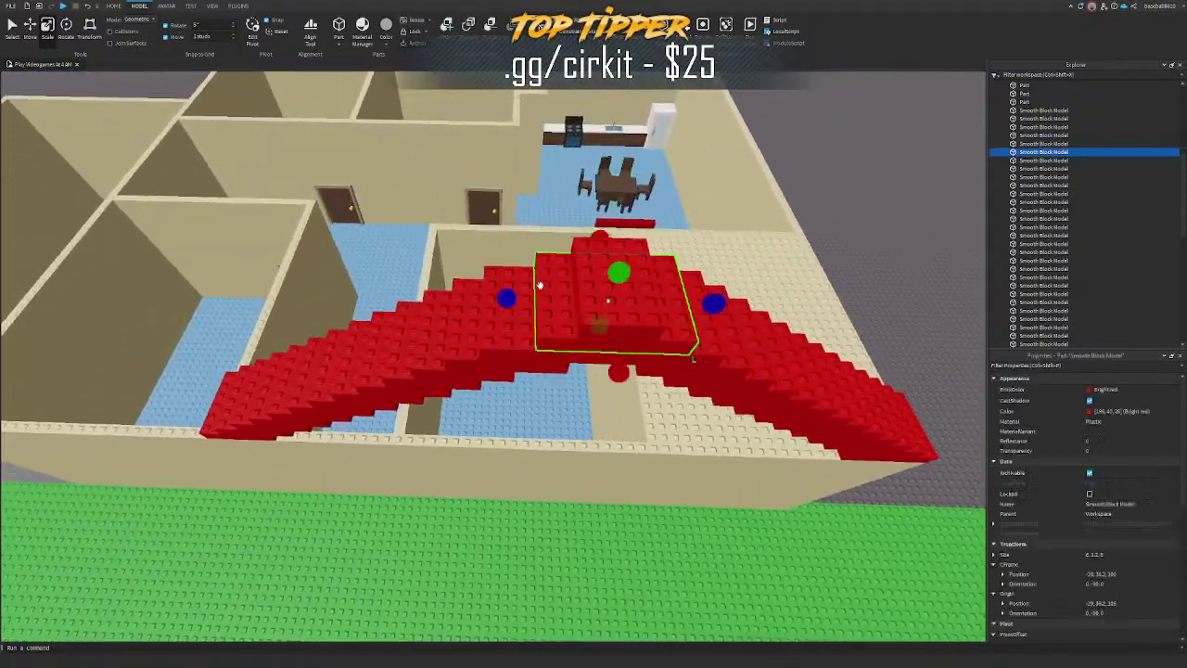
drag(490, 296, 490, 295)
key(d)
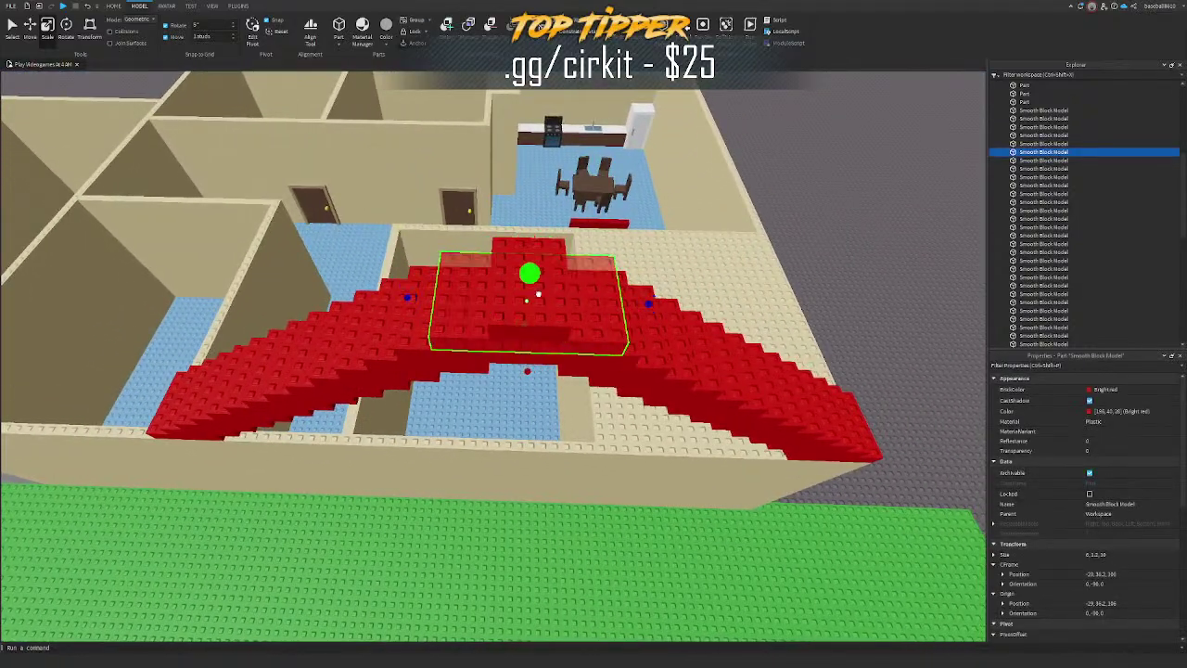
click(565, 303)
click(789, 151)
Step: Select every red block of the completed roof strip together
key(s)
key(q)
right_drag(789, 151, 789, 152)
key(w)
key(a)
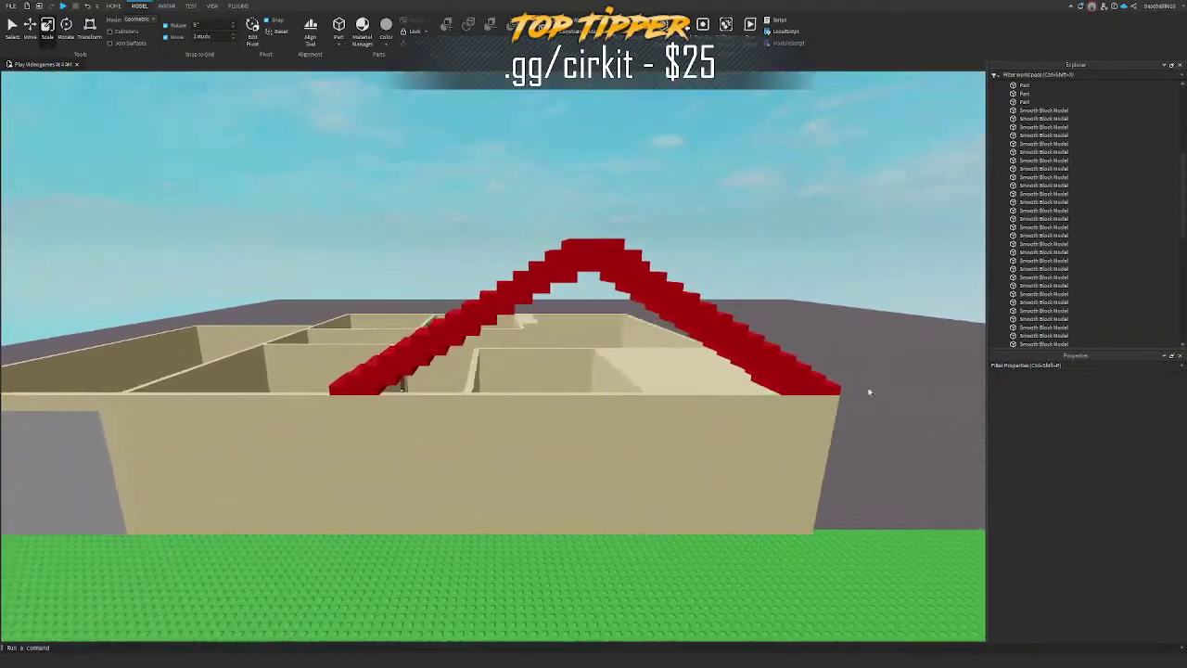
key(d)
click(792, 389)
key(ctrl+1)
click(795, 275)
key(s)
right_drag(795, 275, 795, 275)
key(q)
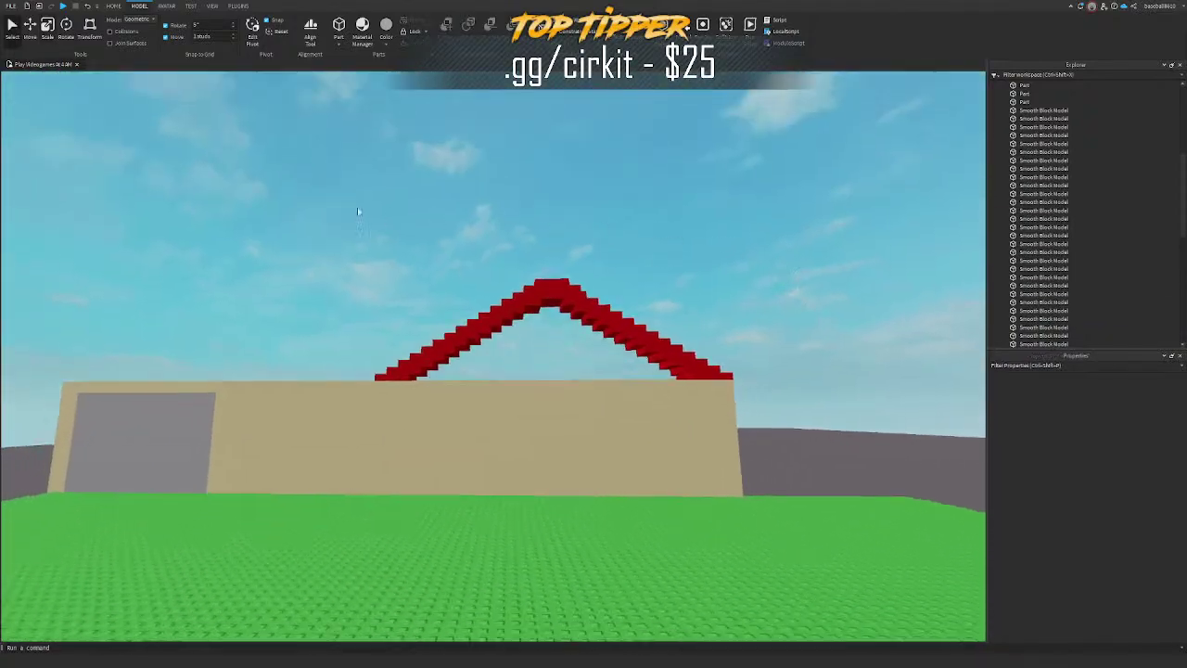
drag(294, 150, 852, 377)
key(w)
key(e)
right_drag(739, 310, 739, 310)
key(a)
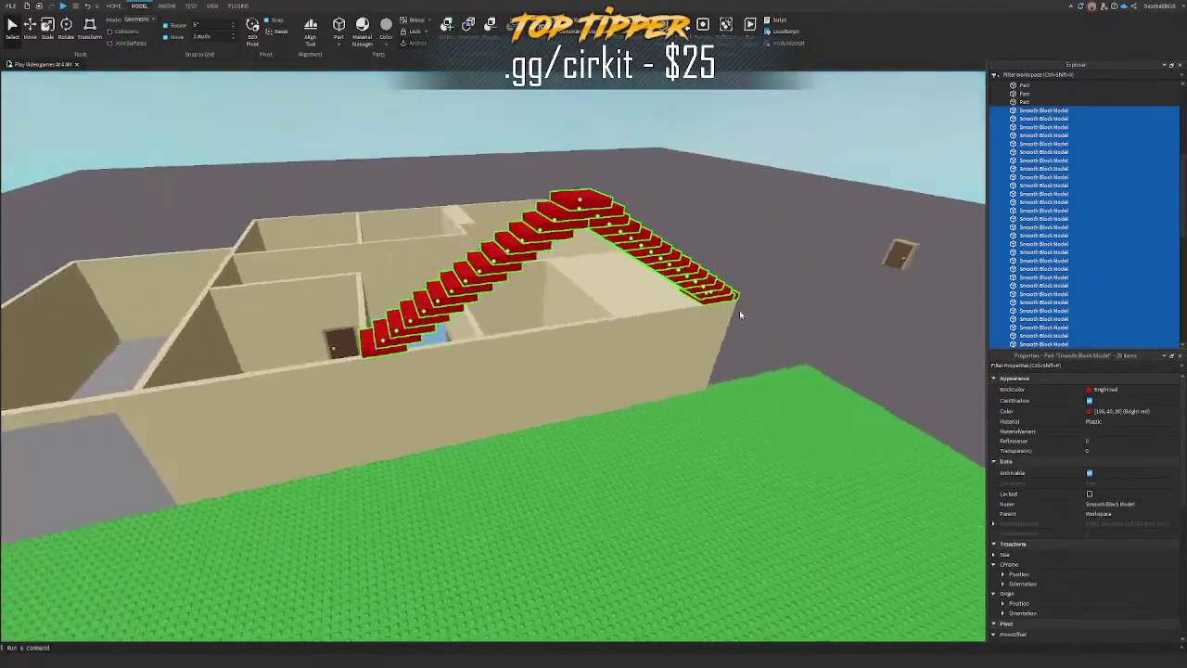
Step: Duplicate the whole roof strip and place the copy directly behind the original
key(ctrl+2)
key(ctrl+d)
key(d)
drag(639, 302, 533, 330)
right_drag(533, 330, 533, 330)
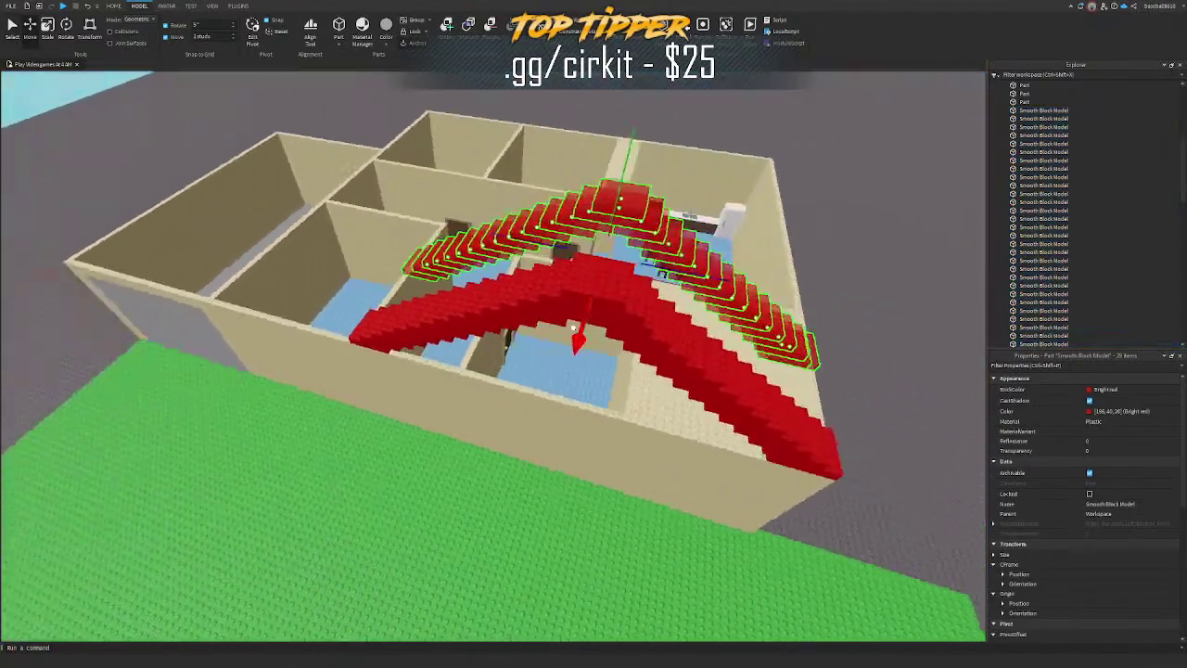
drag(534, 330, 532, 329)
right_drag(532, 329, 532, 329)
drag(532, 329, 458, 336)
right_drag(476, 330, 476, 330)
Step: Delete the copied strip's blocks one by one along the slope facing away from the house corner
key(a)
click(765, 261)
right_drag(765, 261, 765, 258)
key(d)
key(w)
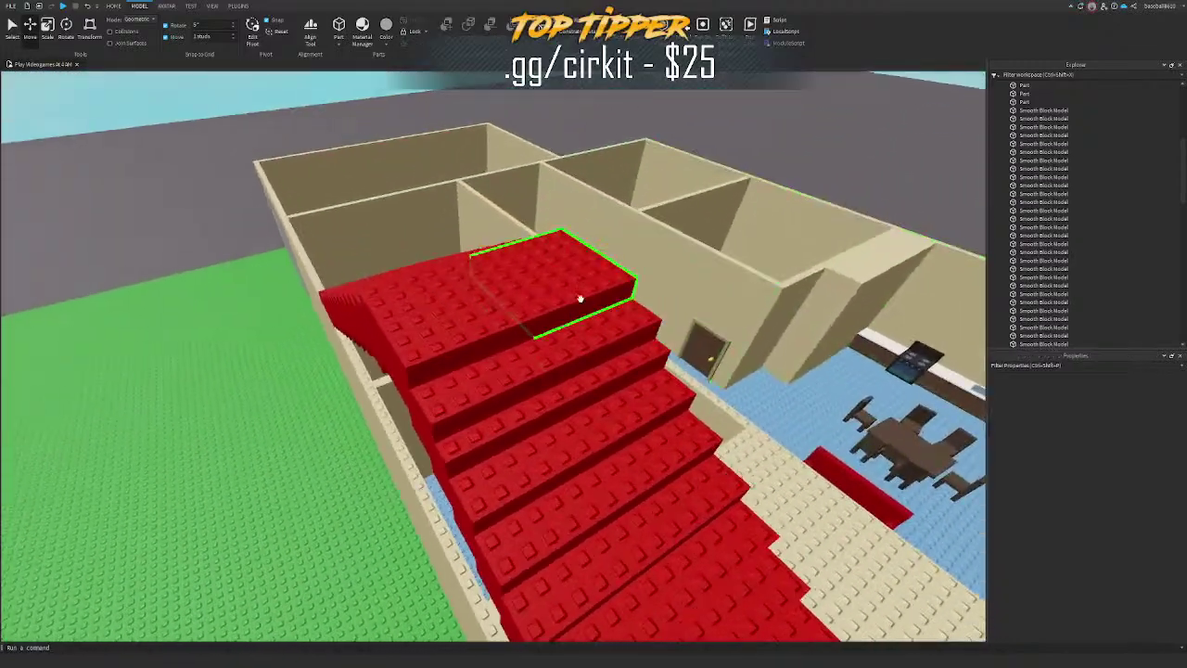
key(d)
right_drag(566, 274, 564, 275)
click(572, 238)
key(Delete)
click(606, 273)
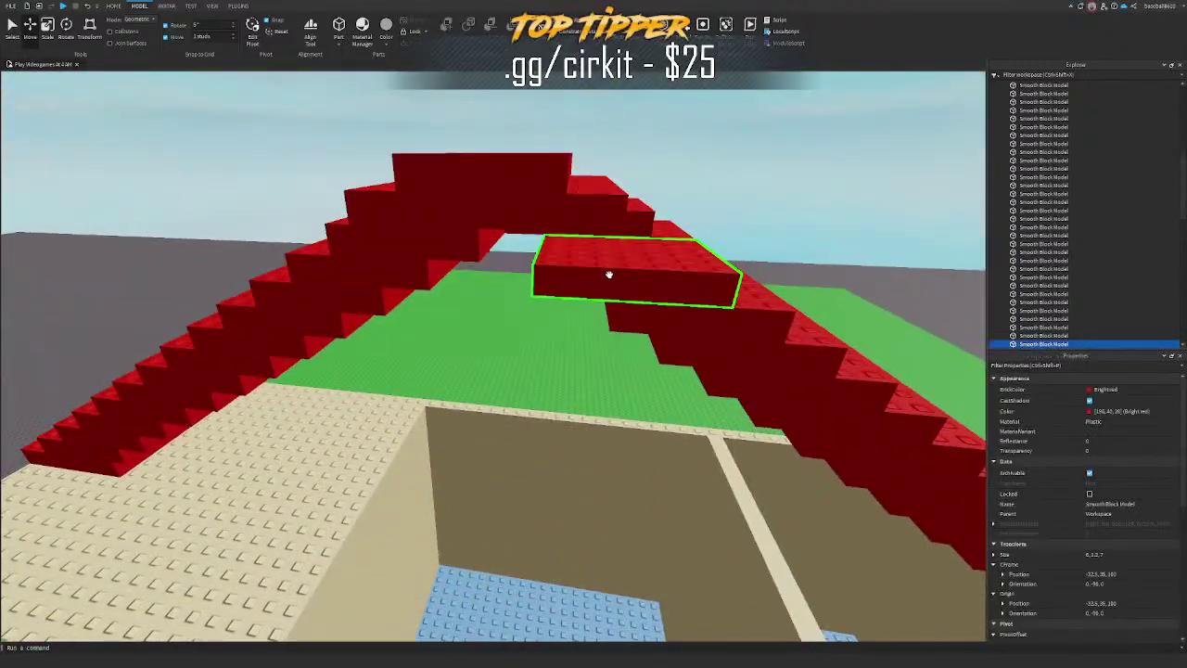
key(Delete)
click(660, 299)
key(Delete)
click(661, 303)
key(Delete)
click(661, 303)
key(Delete)
click(661, 303)
key(Delete)
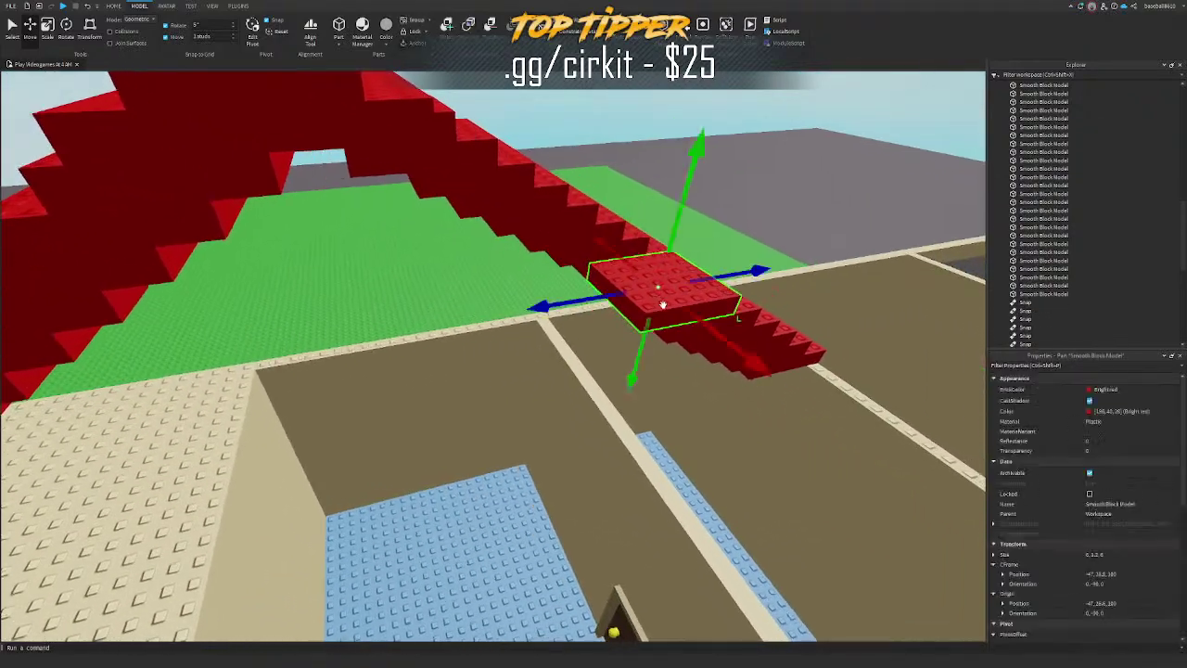
click(661, 303)
key(Delete)
click(661, 304)
key(Delete)
click(661, 303)
key(Delete)
click(661, 303)
right_drag(661, 304, 612, 358)
key(Delete)
Step: Shorten the copied strip's block beneath the ridge from its inner side
click(612, 358)
key(q)
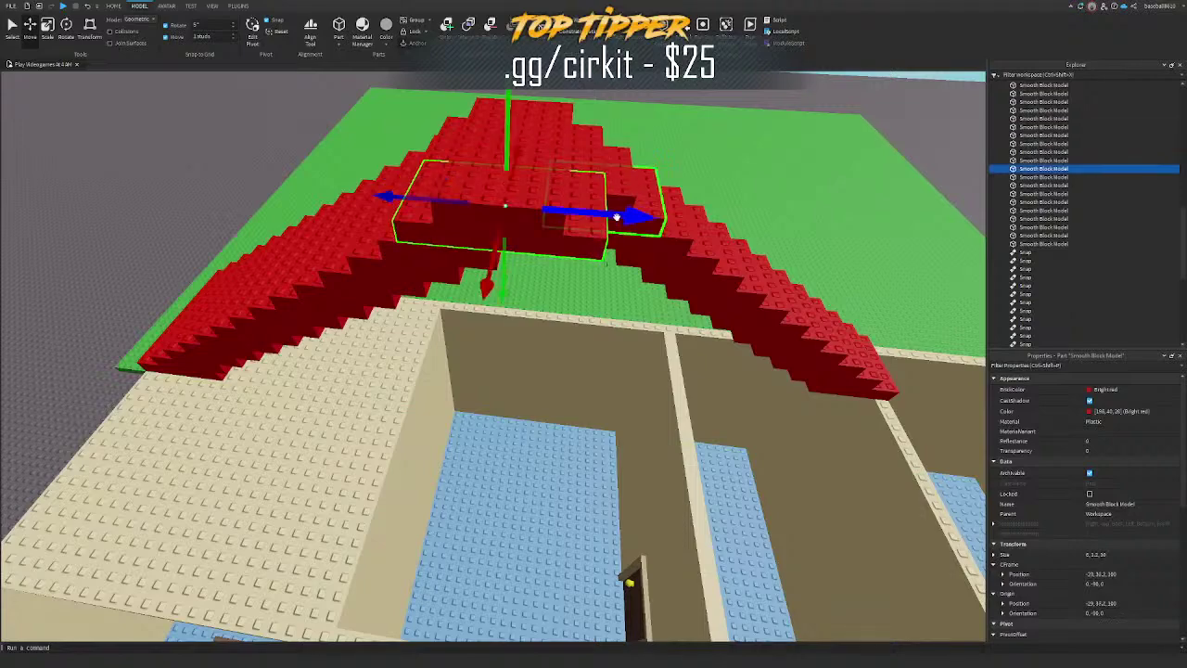
right_drag(567, 218, 567, 214)
key(q)
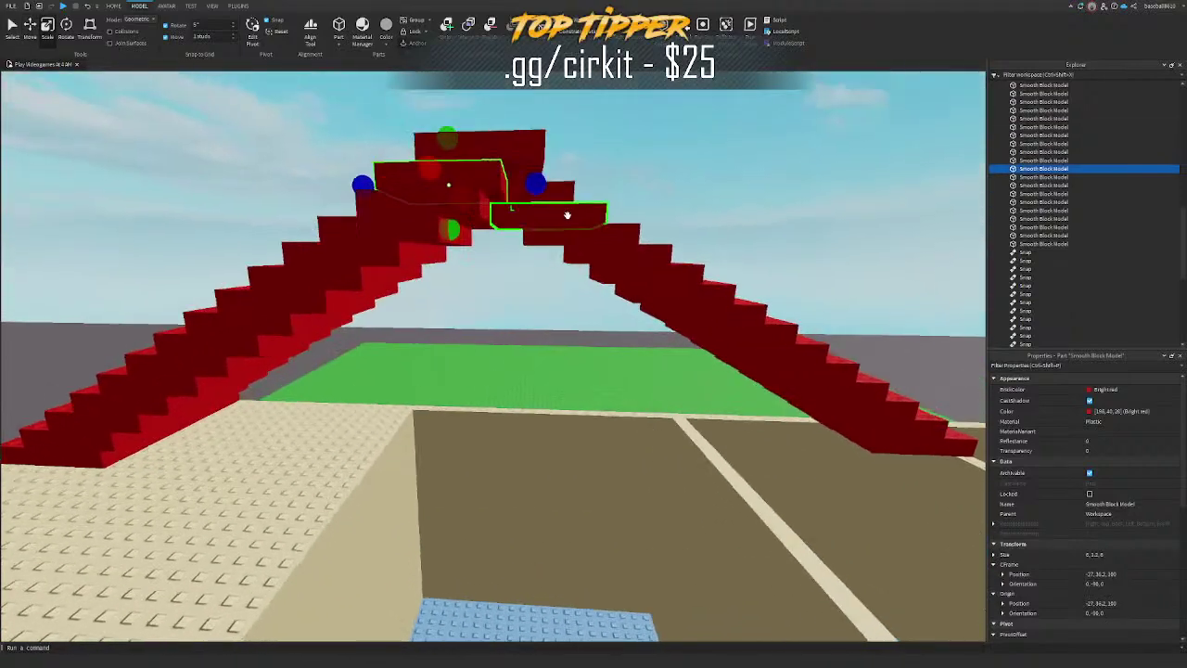
key(e)
key(q)
right_drag(545, 281, 543, 278)
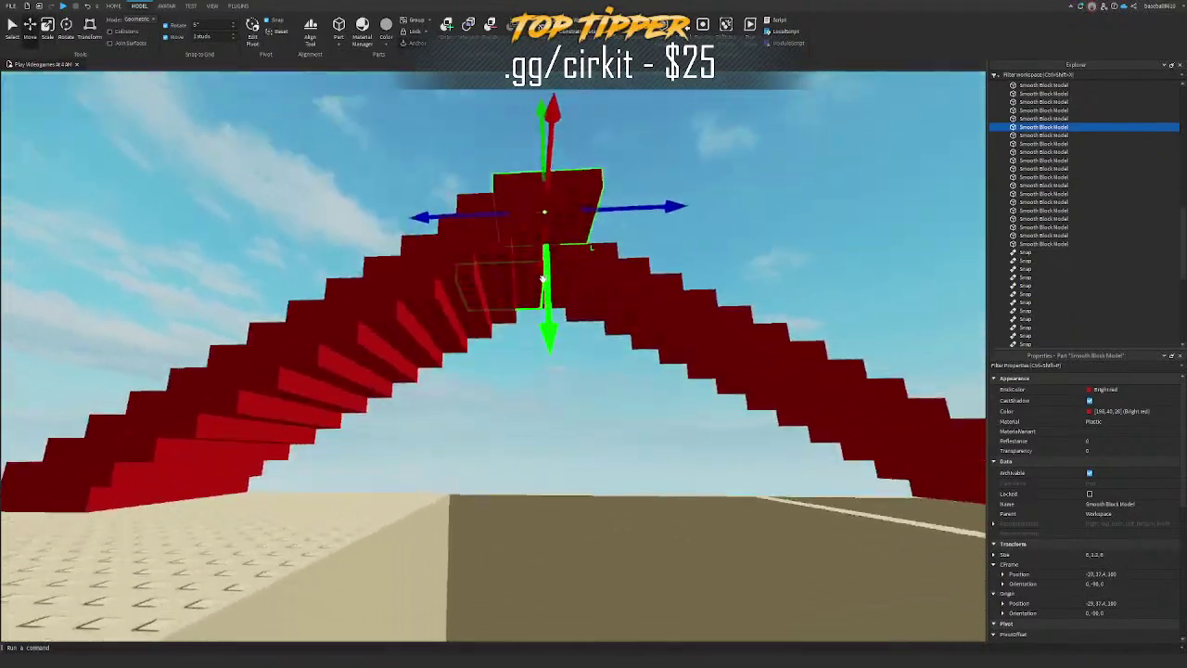
Step: Resize the copied strip's ridge block to 7 studs wide
key(d)
click(446, 219)
key(ctrl+3)
click(492, 220)
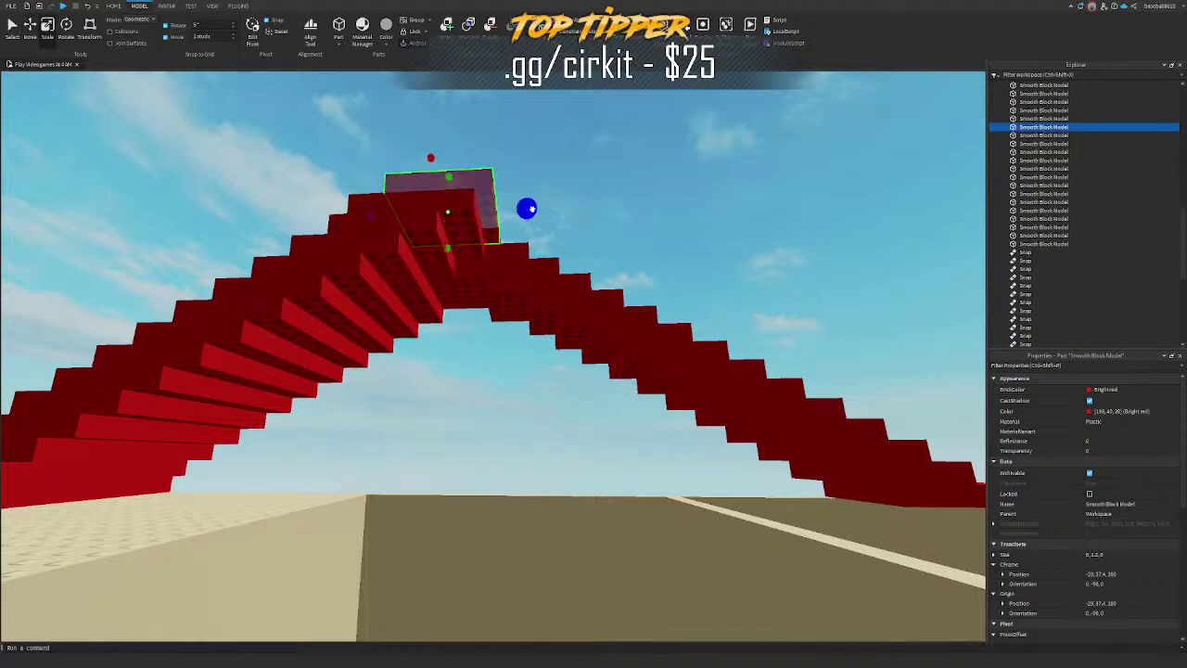
key(e)
right_drag(543, 218, 541, 207)
Step: Stack a copy of the ridge block one level up and 2 studs inward, and set the snap increment to 2 studs
key(ctrl+2)
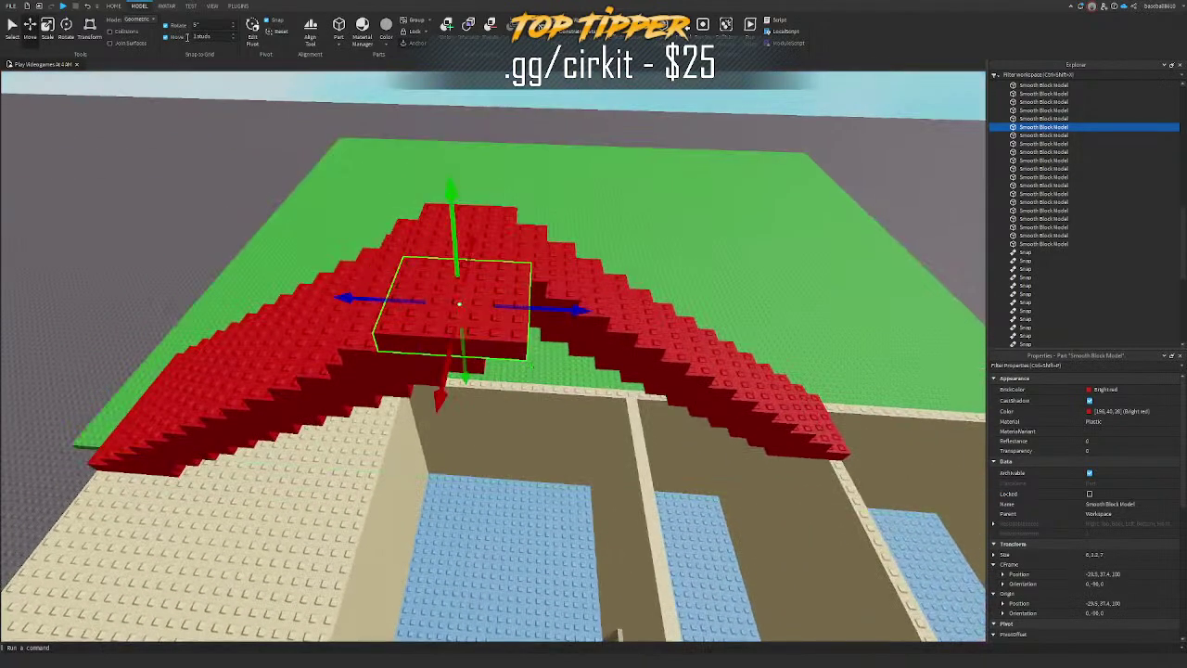
key(ctrl+d)
drag(547, 301, 567, 299)
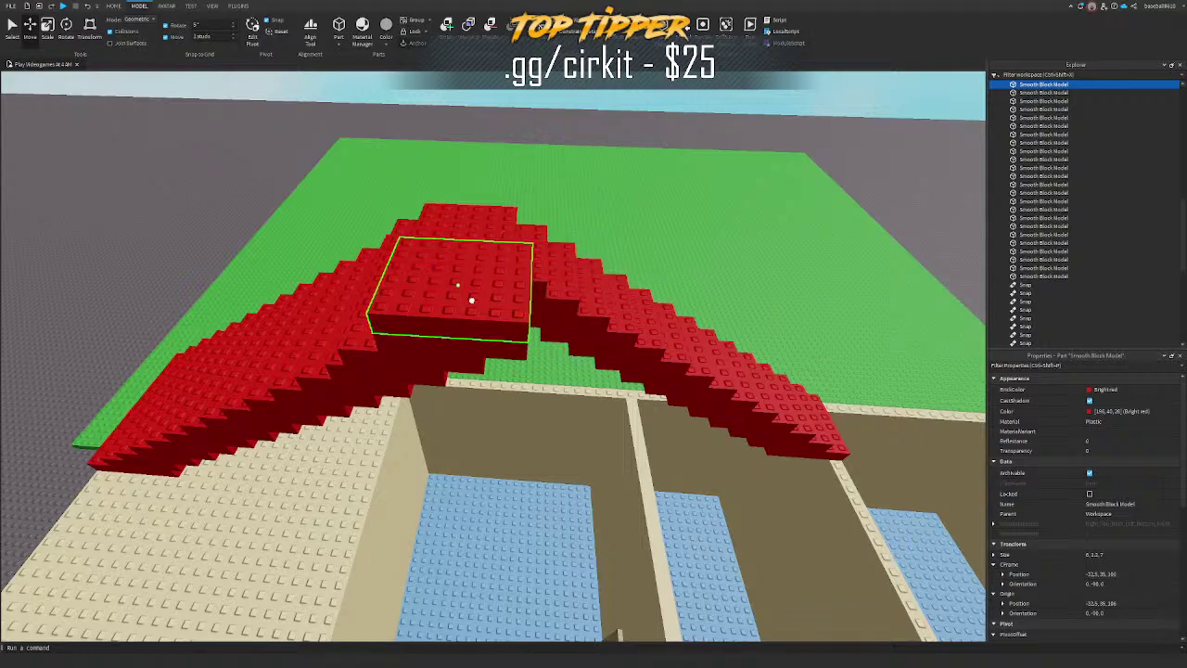
key(ctrl+z)
key(a)
key(s)
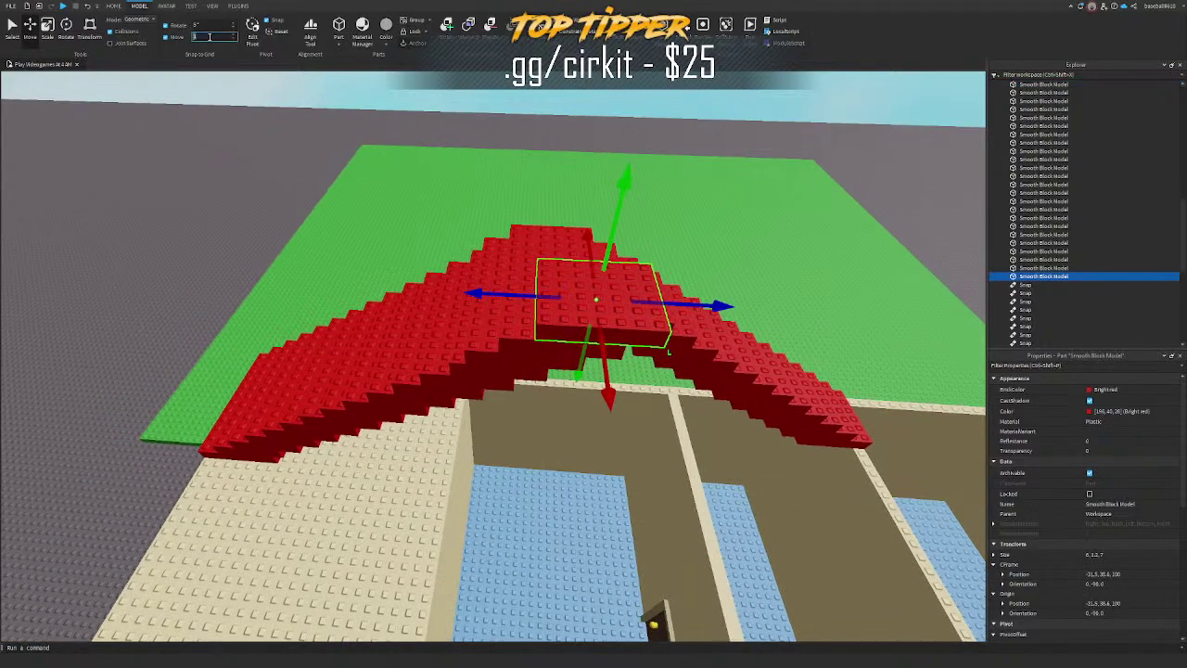
key(s)
Step: Extend the corner-side slope upward past the old ridge with stacked copies, each 2 studs farther inward
right_drag(536, 180, 538, 181)
key(ctrl+d)
drag(561, 278, 588, 276)
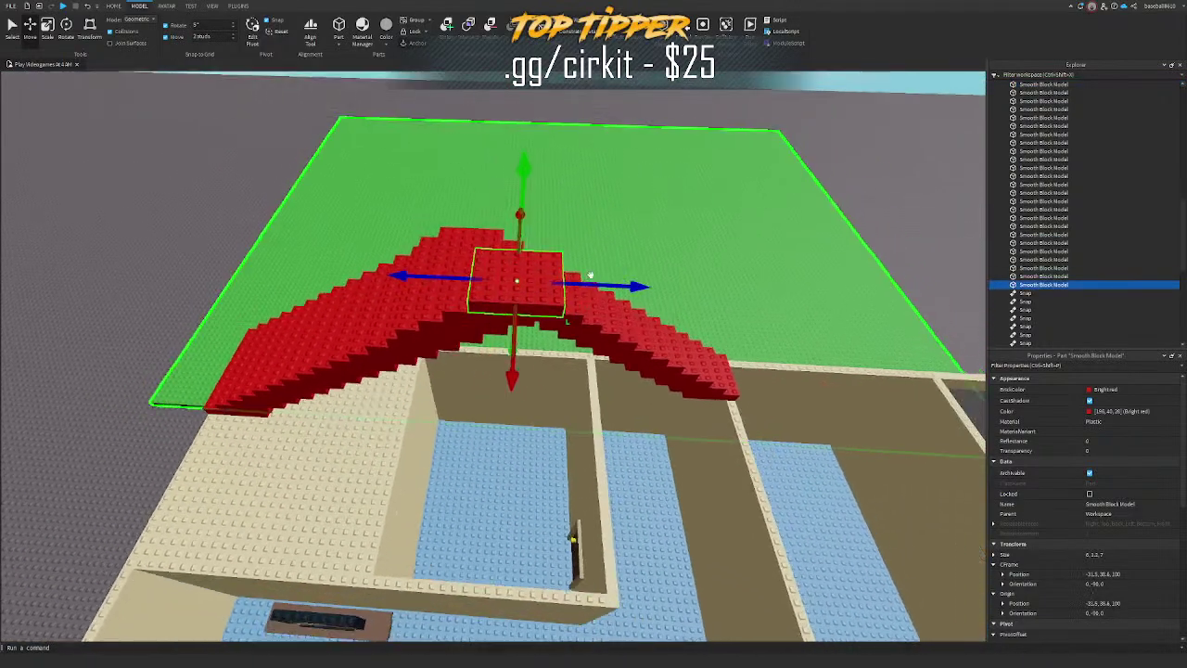
right_drag(588, 276, 588, 275)
key(d)
key(ctrl+d)
drag(499, 302, 564, 299)
key(ctrl+d)
key(ctrl+d)
key(ctrl+d)
key(ctrl+d)
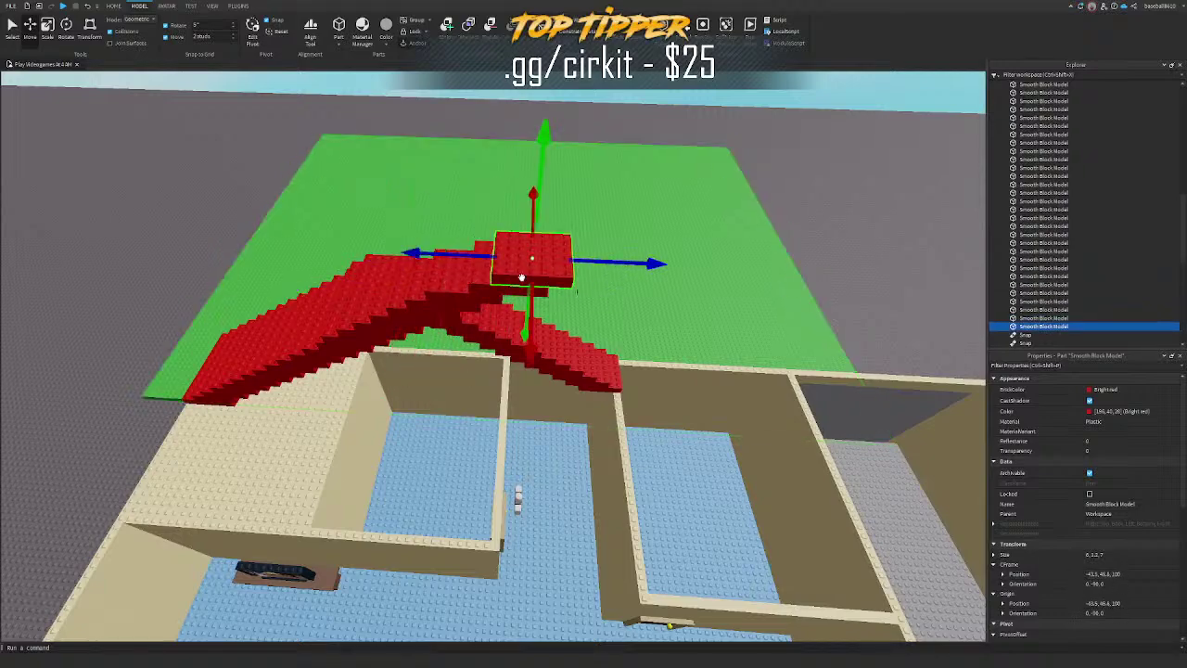
Step: Shift the top two blocks of the extended slope back toward the house corner
shift+click(483, 284)
drag(460, 259, 437, 256)
click(527, 174)
right_drag(527, 174, 527, 174)
key(s)
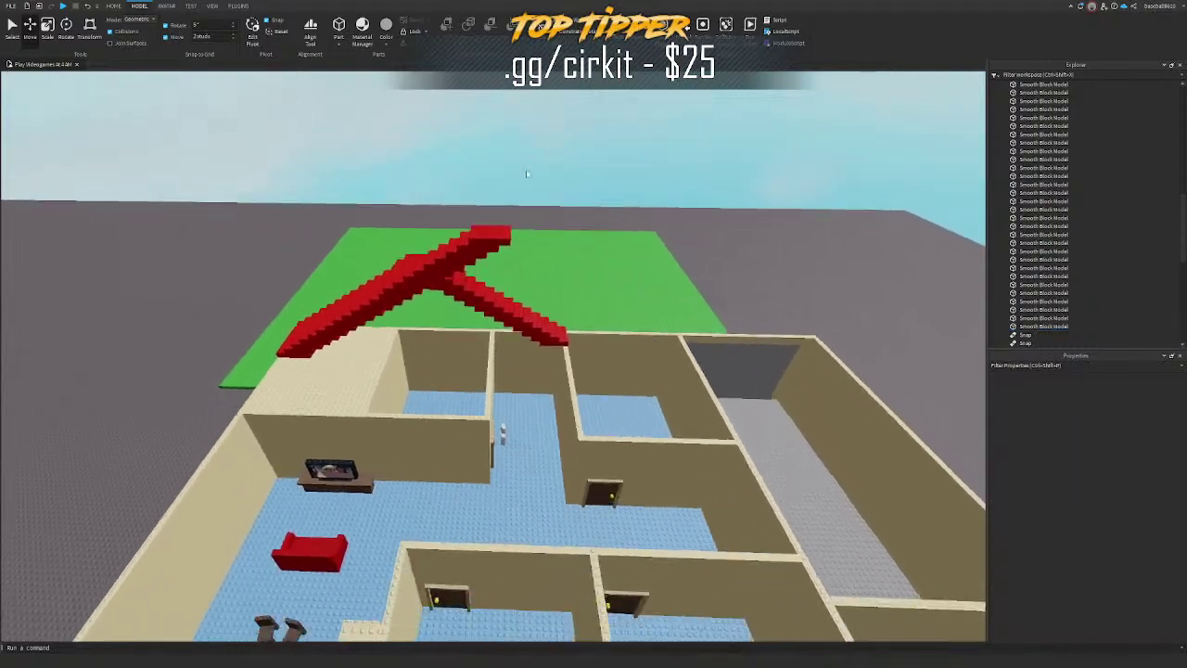
Step: Select all blocks of the extended slope from the wall up to its topmost block
key(w)
click(280, 392)
key(ctrl+1)
key(w)
right_drag(362, 359, 361, 359)
key(a)
key(w)
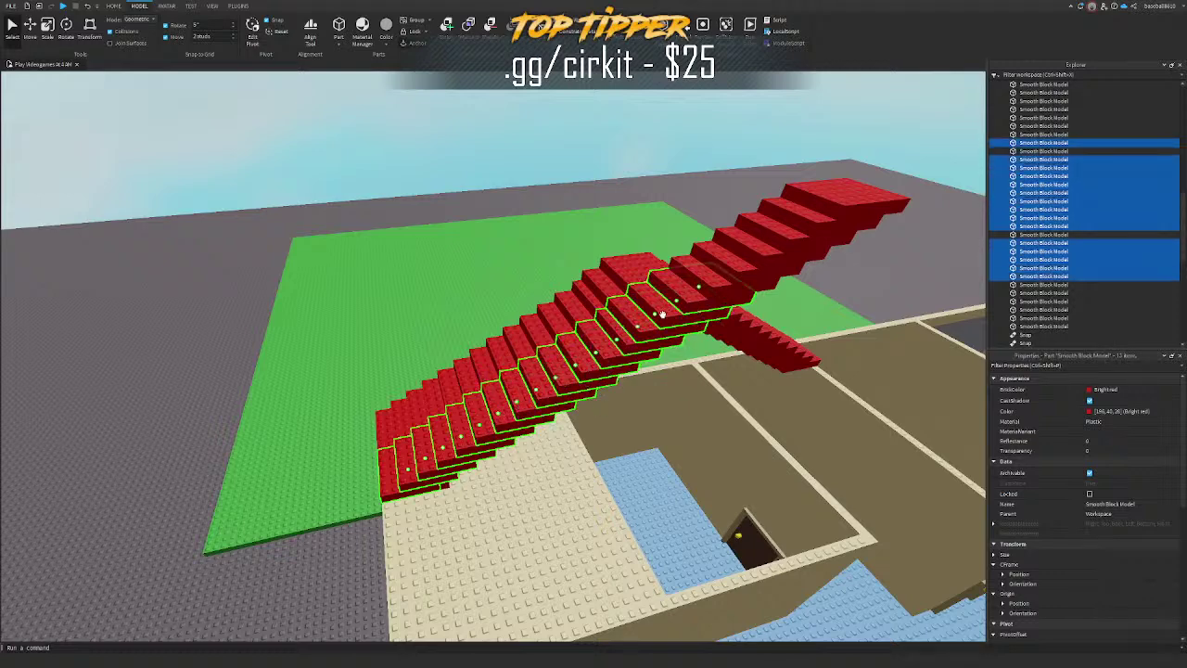
shift+click(792, 194)
key(d)
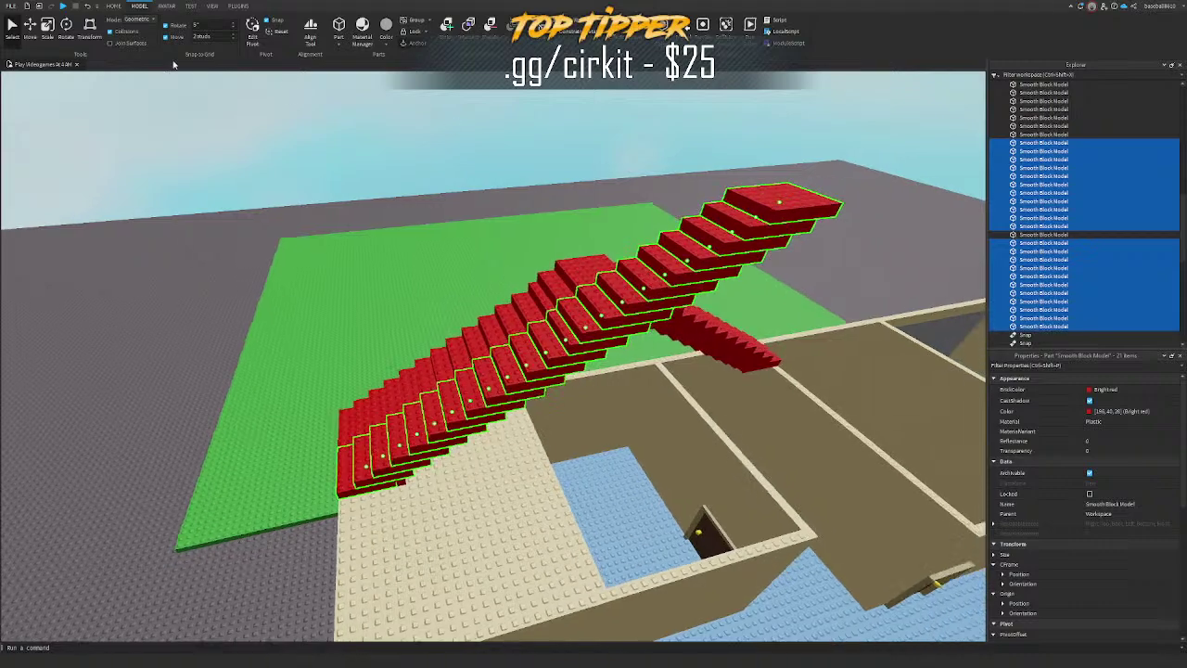
Step: Duplicate the extended slope, move the copy over the garage and rotate it 180 degrees
key(s)
right_drag(359, 130, 387, 172)
key(s)
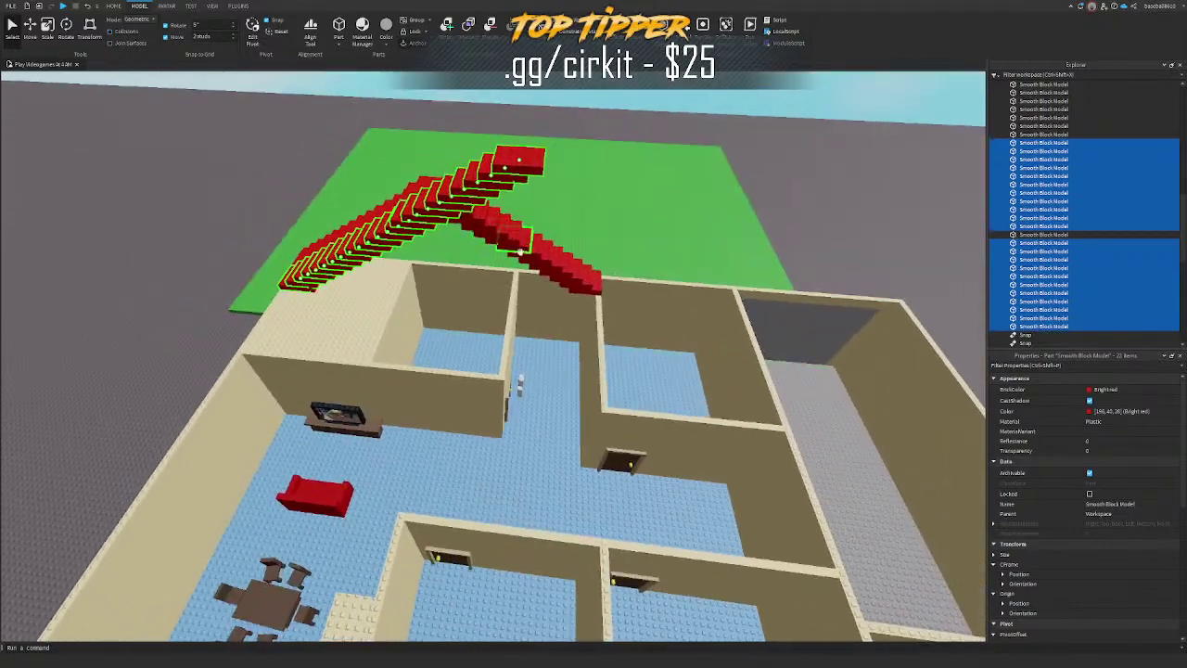
key(ctrl+d)
key(d)
drag(493, 240, 789, 265)
key(ctrl+r)
key(ctrl+r)
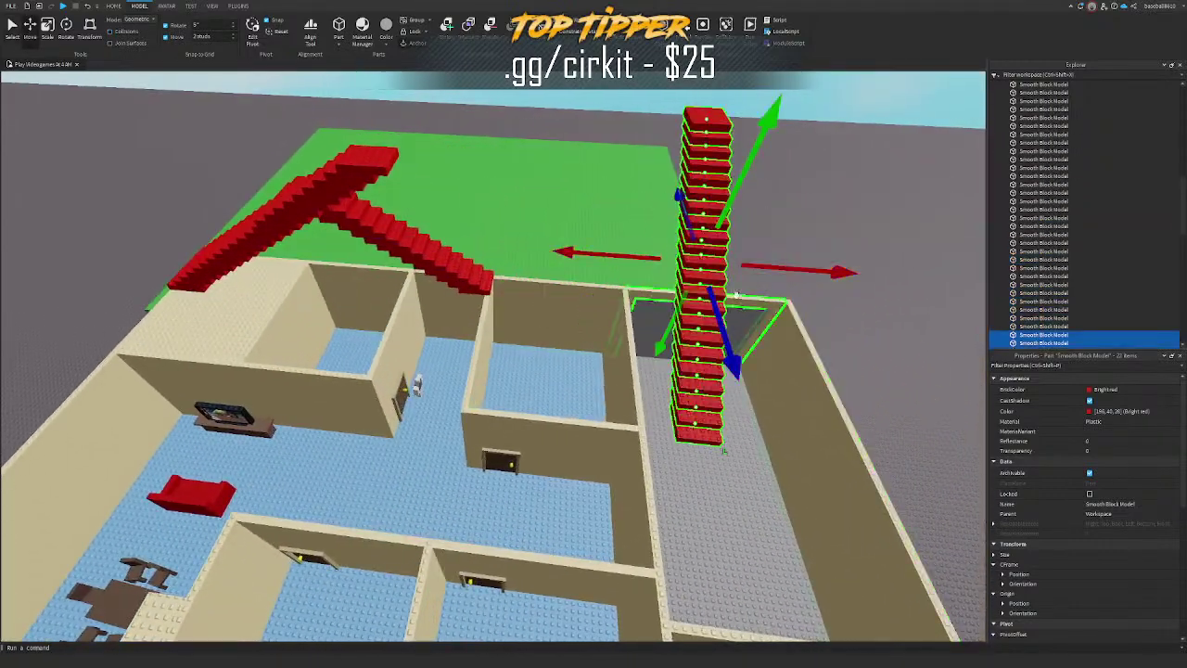
Step: Position the rotated slope on top of the garage's outer wall, then try a small outward shift and undo it
key(w)
key(d)
right_drag(764, 273, 749, 261)
key(w)
key(s)
drag(430, 187, 417, 196)
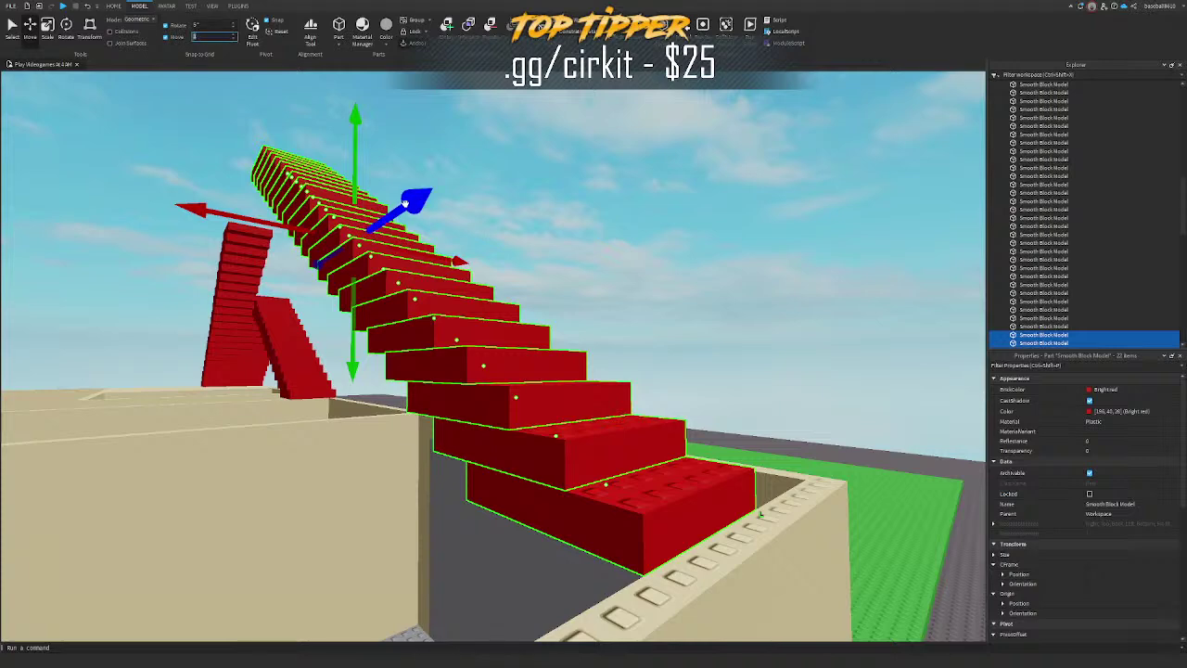
drag(405, 203, 431, 204)
key(ctrl+z)
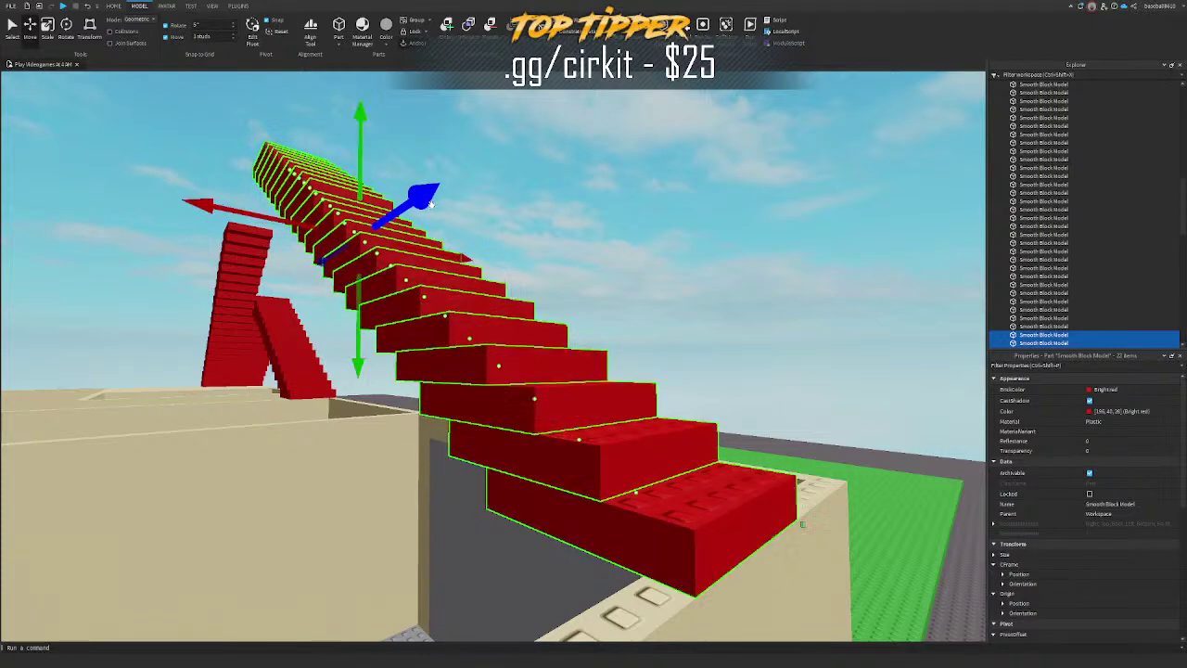
Step: Set the move snap increment to 2 studs and toggle collisions
click(590, 172)
key(e)
right_drag(591, 172, 590, 172)
key(w)
click(214, 36)
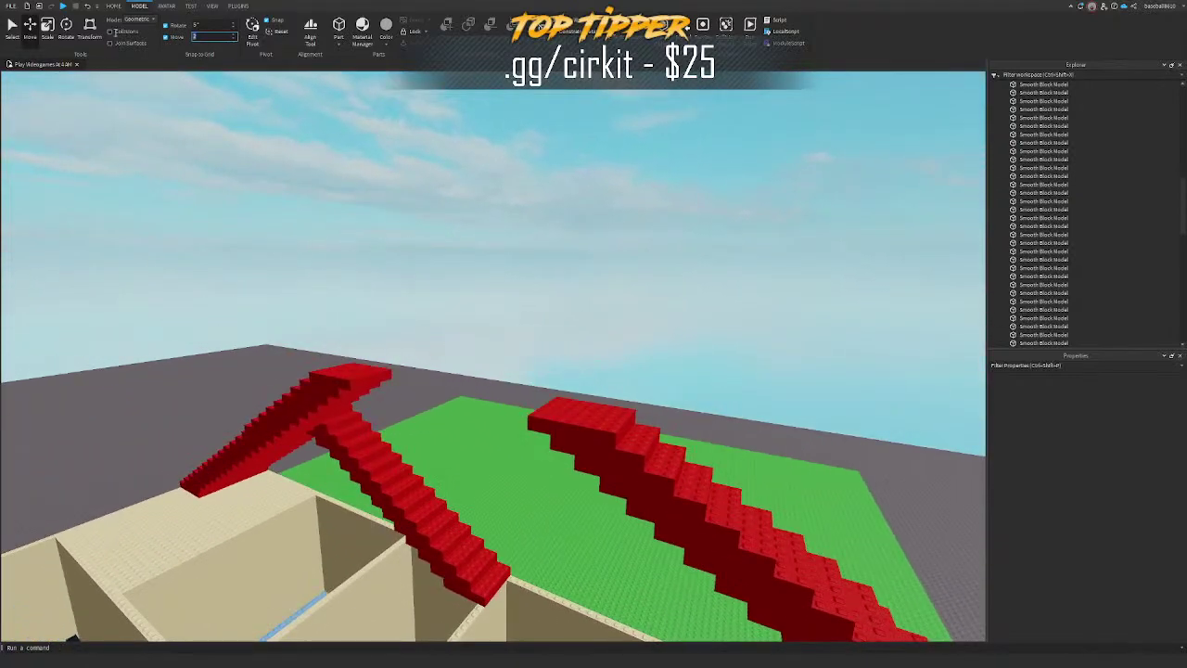
click(115, 32)
right_drag(484, 175, 484, 176)
Step: Add a stepped copy of the top block to the garage-side slope and to the corner-side slope, each farther inward
click(628, 324)
key(ctrl+d)
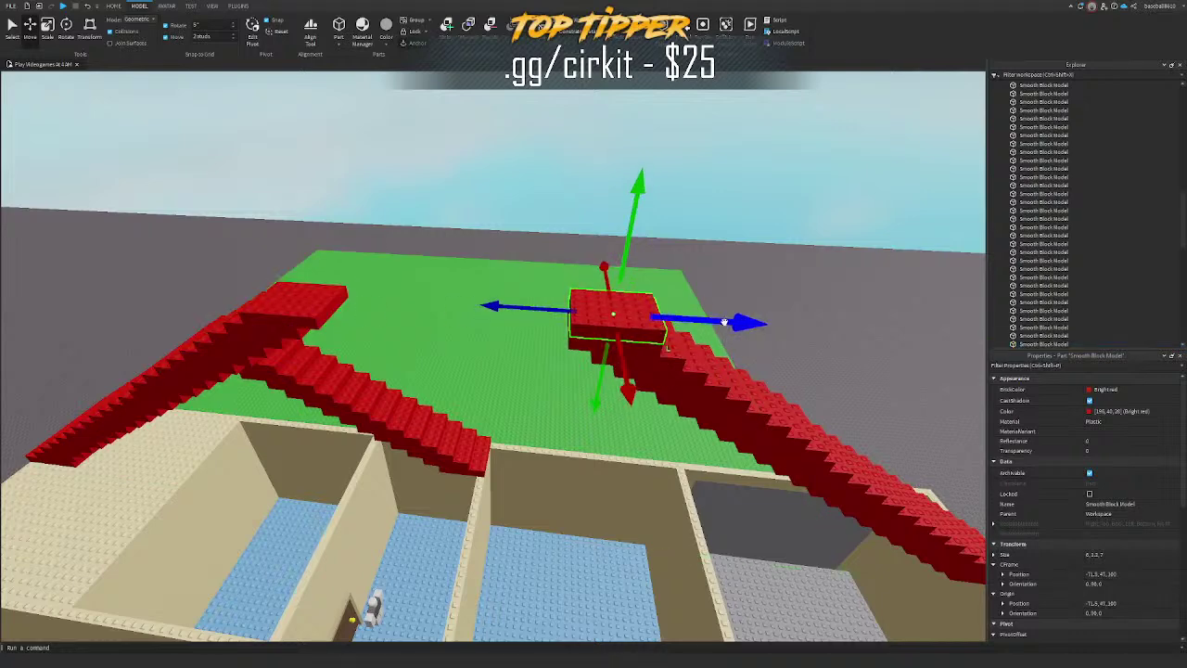
click(445, 311)
click(311, 299)
key(ctrl+d)
click(380, 319)
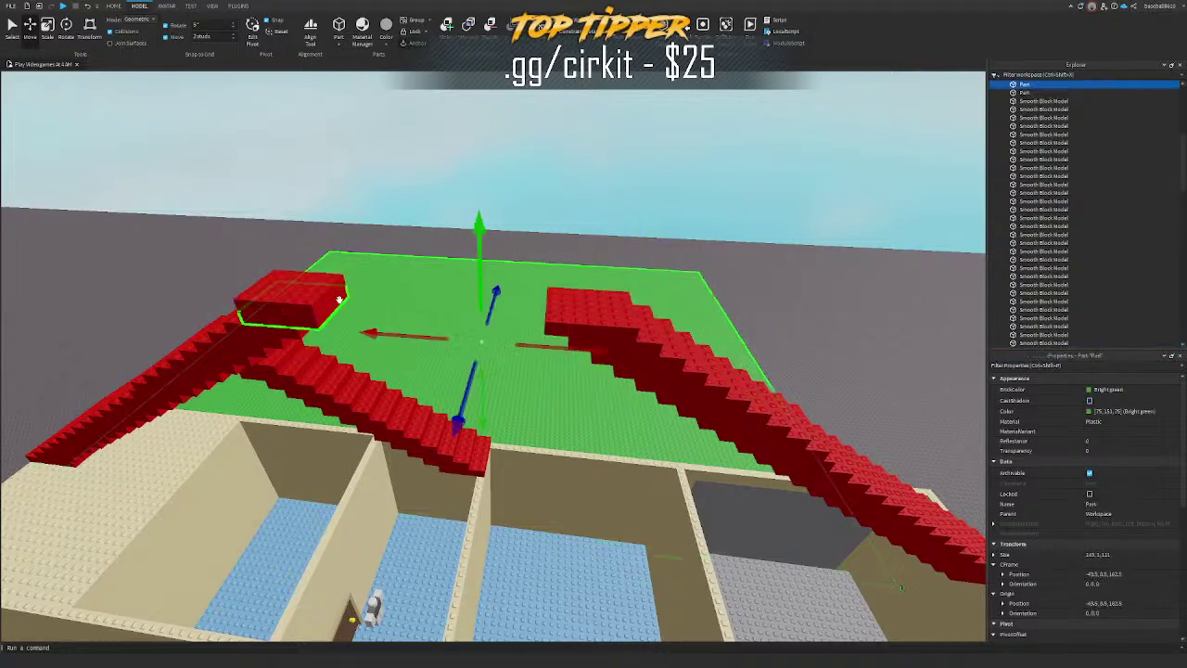
click(334, 295)
drag(377, 299, 418, 290)
key(ctrl+d)
Step: Stack one more duplicated block on each of the two facing slopes, offset toward the center
click(588, 315)
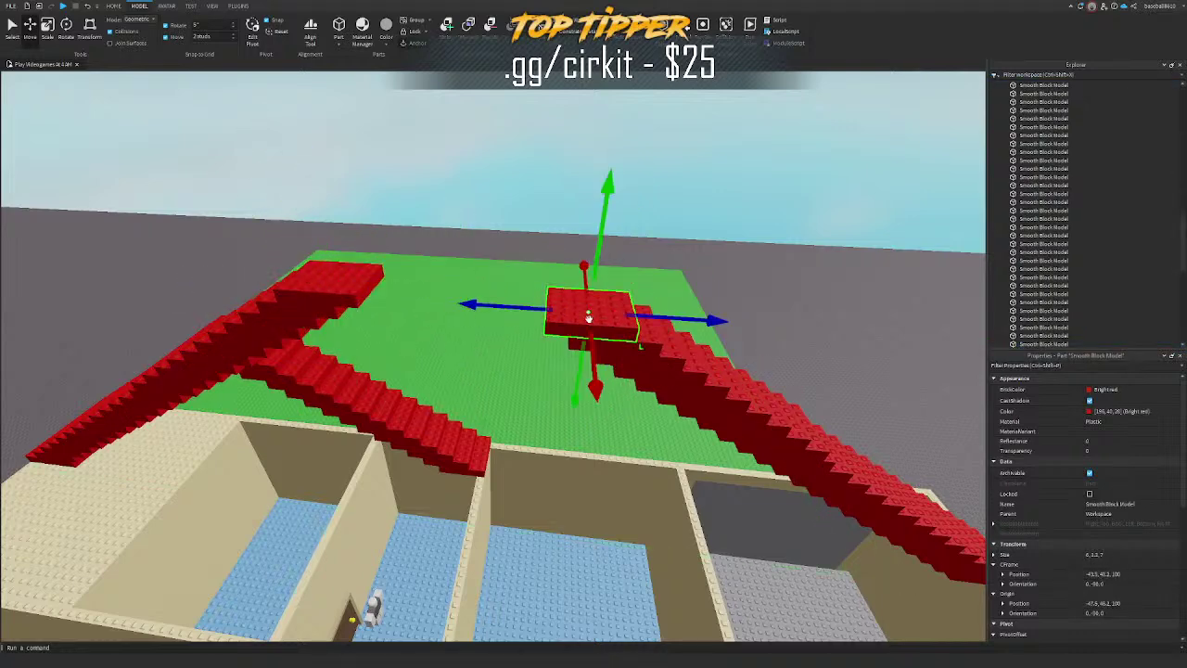
key(ctrl+d)
drag(524, 294, 498, 292)
click(337, 273)
key(ctrl+d)
drag(402, 274, 404, 275)
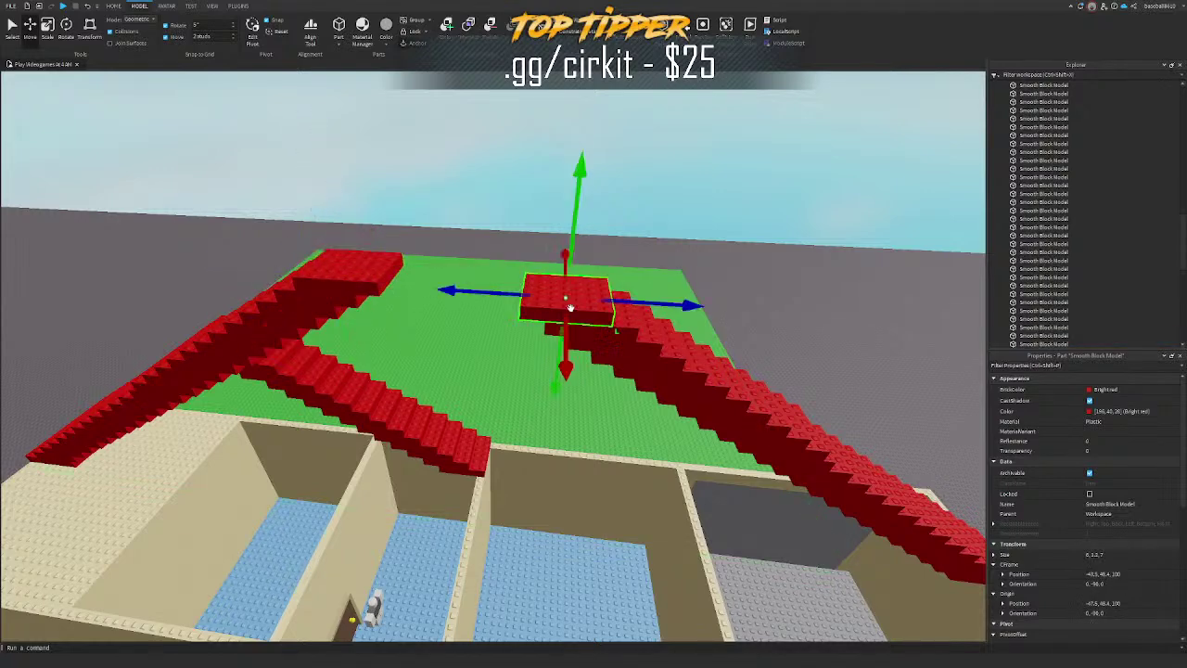
Step: Stack another duplicated block on each facing slope so the two blocks almost meet at the ridge
ctrl+click(376, 269)
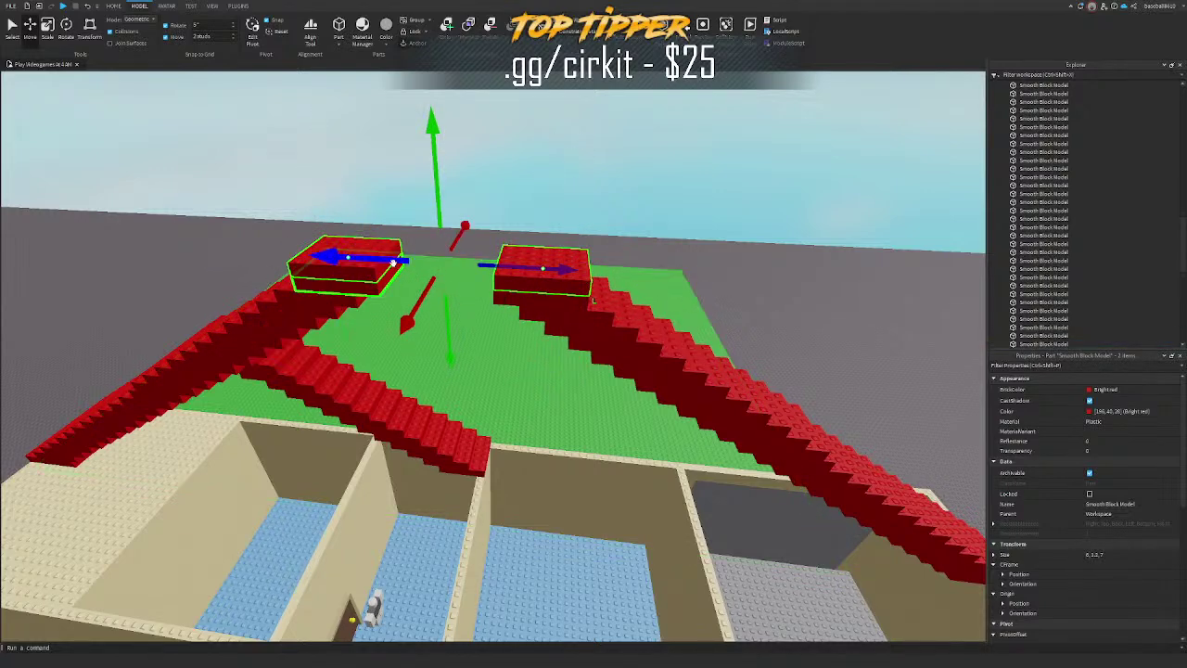
click(471, 267)
click(544, 273)
drag(512, 263, 429, 248)
key(a)
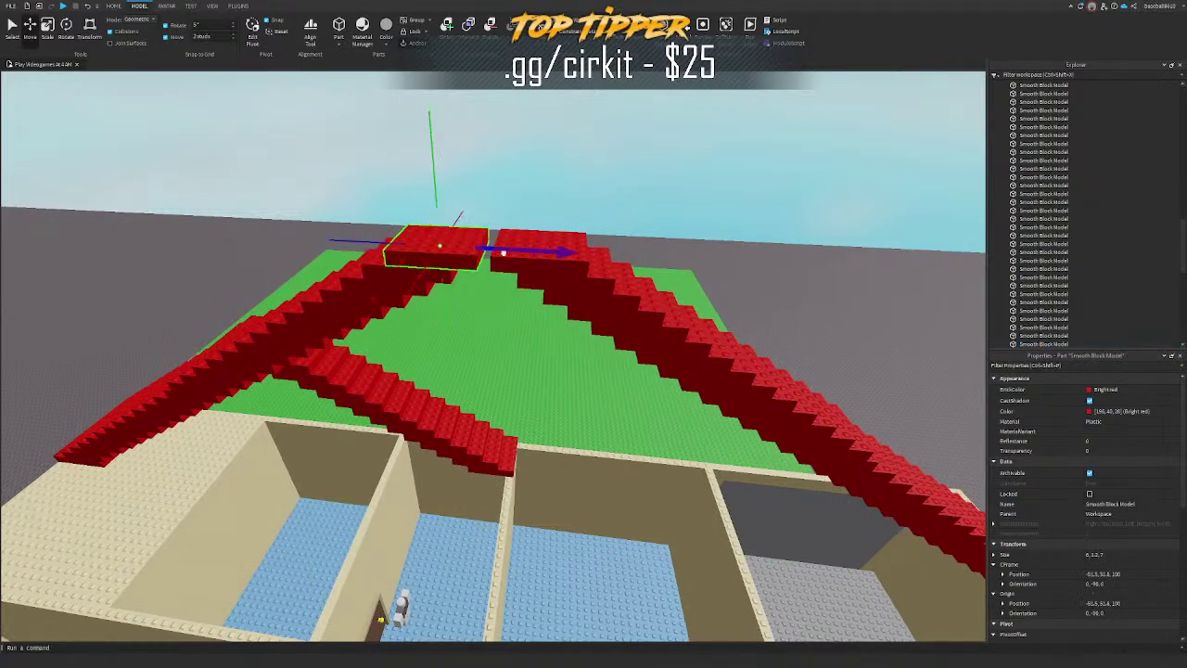
click(469, 252)
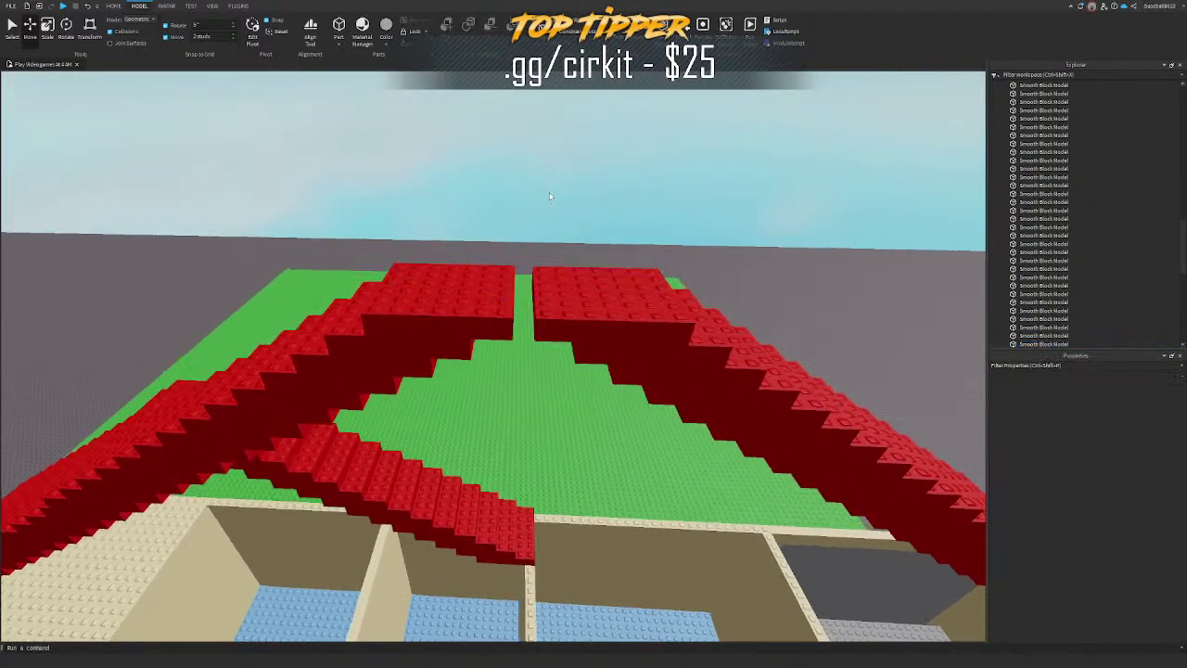
key(w)
right_drag(469, 252, 469, 251)
key(s)
key(s)
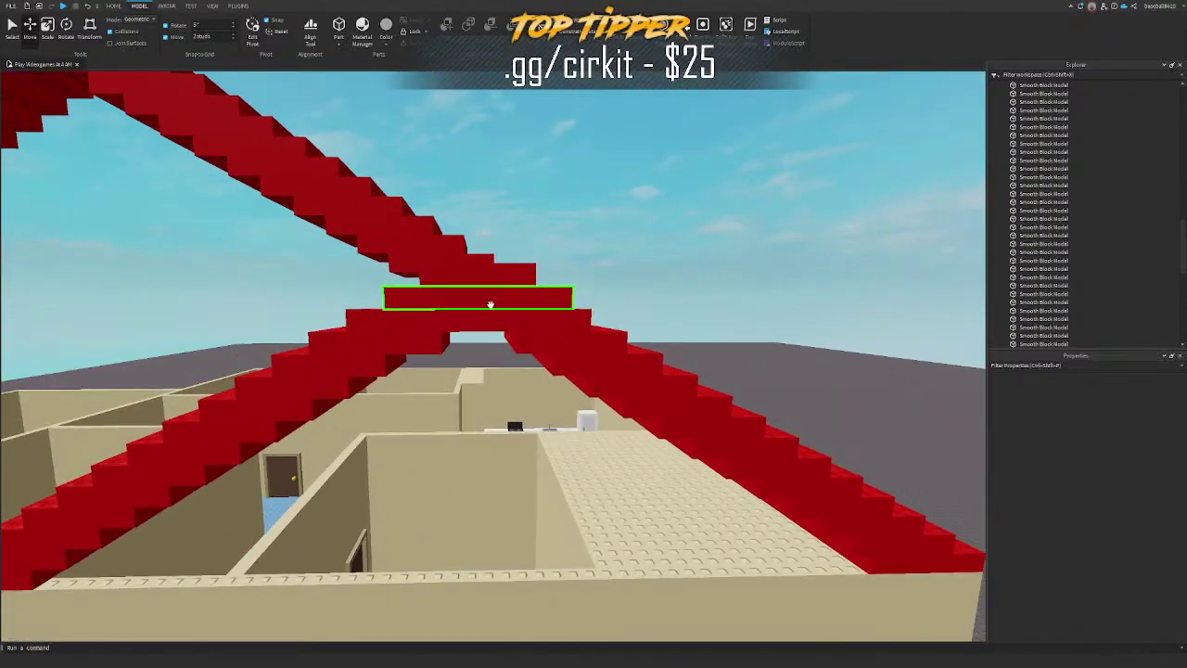
Step: Duplicate the corner-side slope's top block and place the copy one level higher and 2 studs toward the center
right_drag(490, 304, 531, 247)
click(553, 290)
key(w)
key(e)
key(ctrl+3)
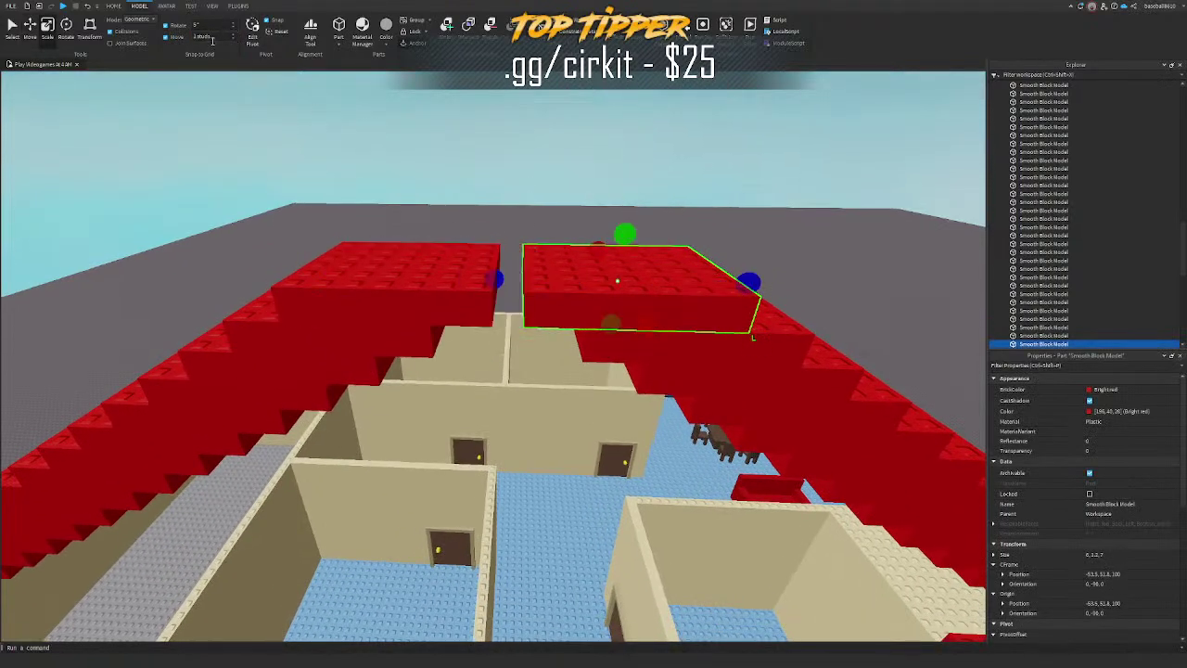
right_drag(398, 207, 390, 206)
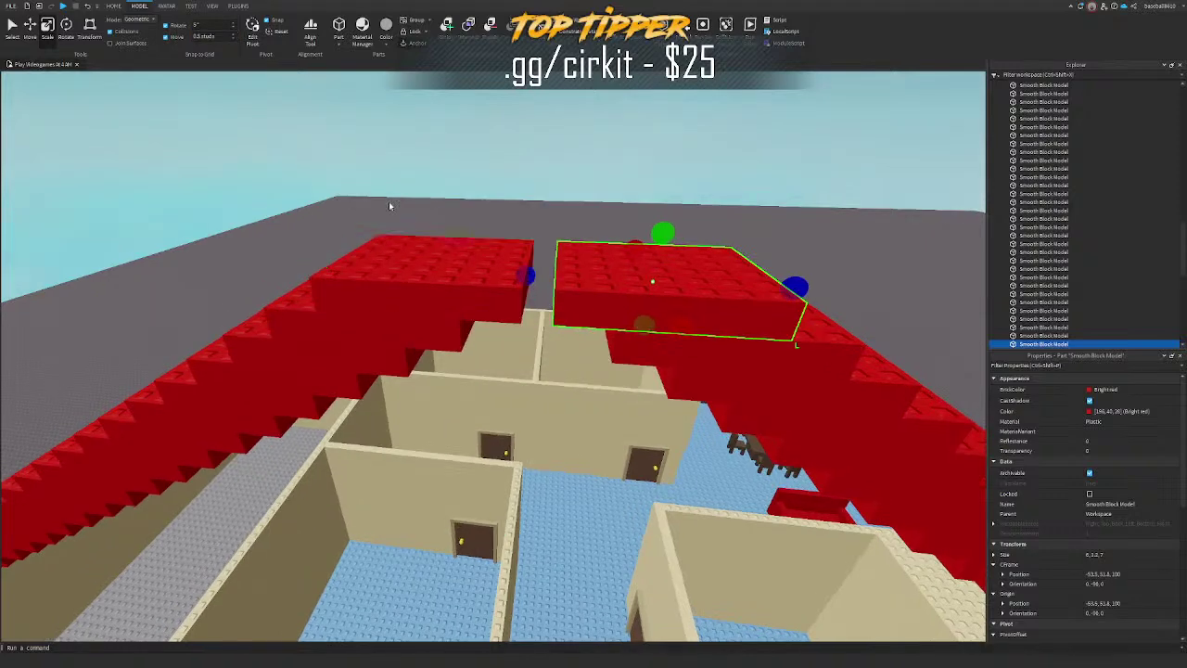
right_drag(567, 214, 573, 219)
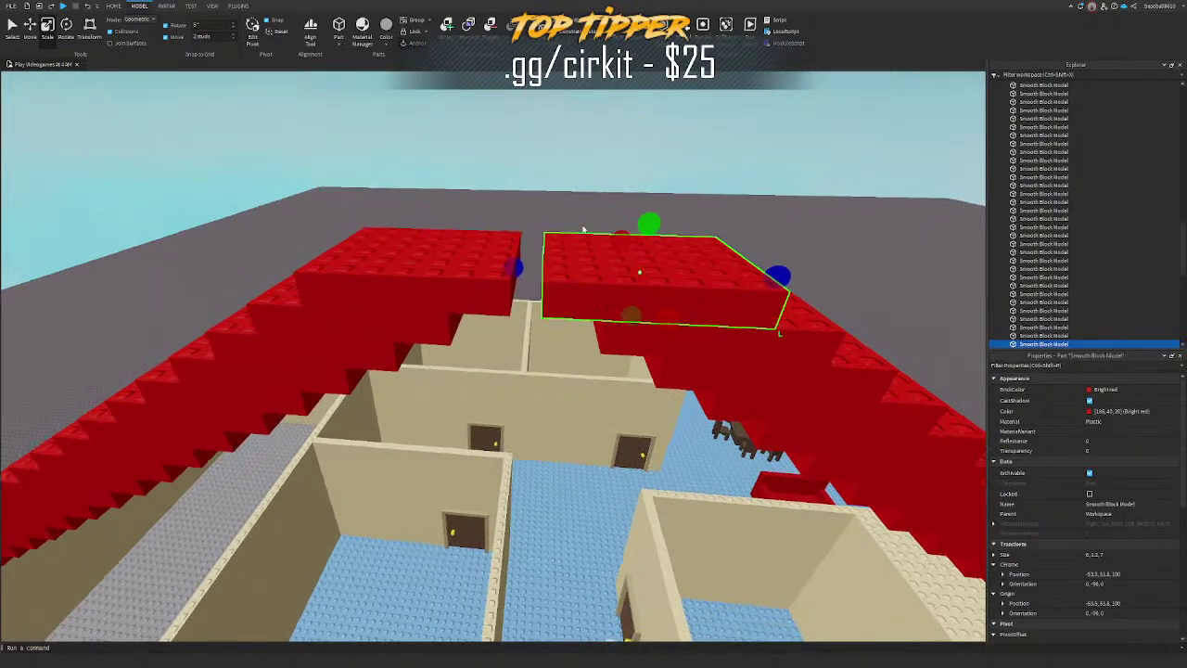
key(ctrl+2)
key(ctrl+d)
drag(720, 234, 674, 232)
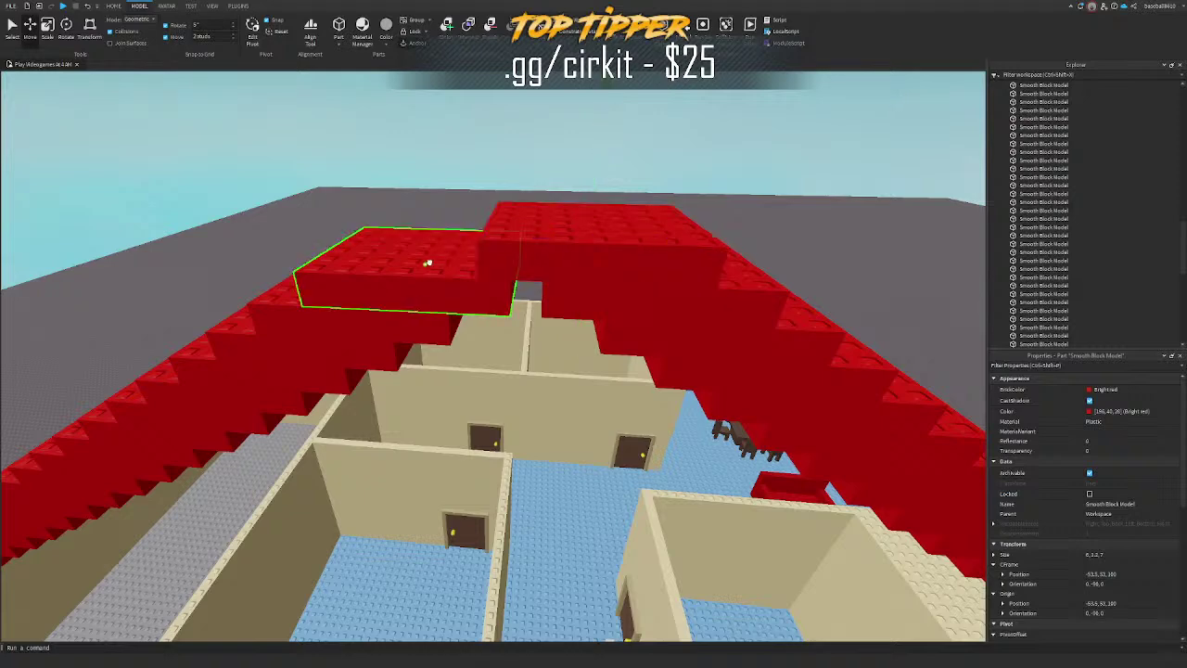
Step: Duplicate the garage-side slope's top block one level up with collisions off, adjusting its height with a 1-stud snap increment
key(ctrl+d)
drag(496, 204, 533, 203)
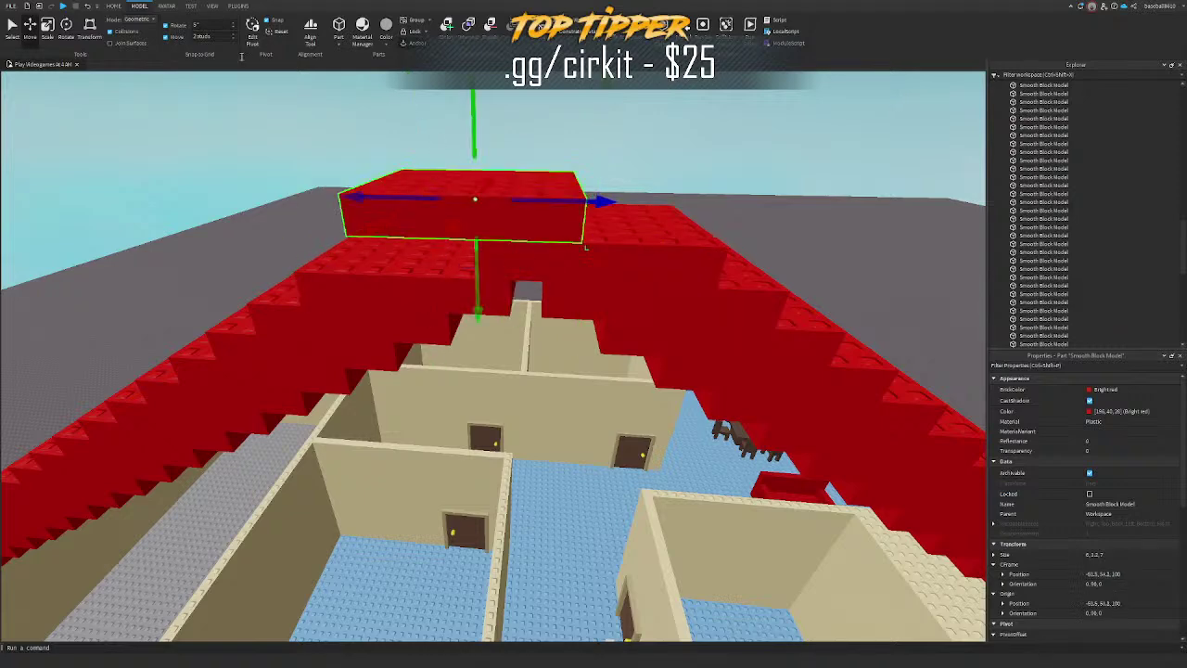
drag(474, 117, 475, 174)
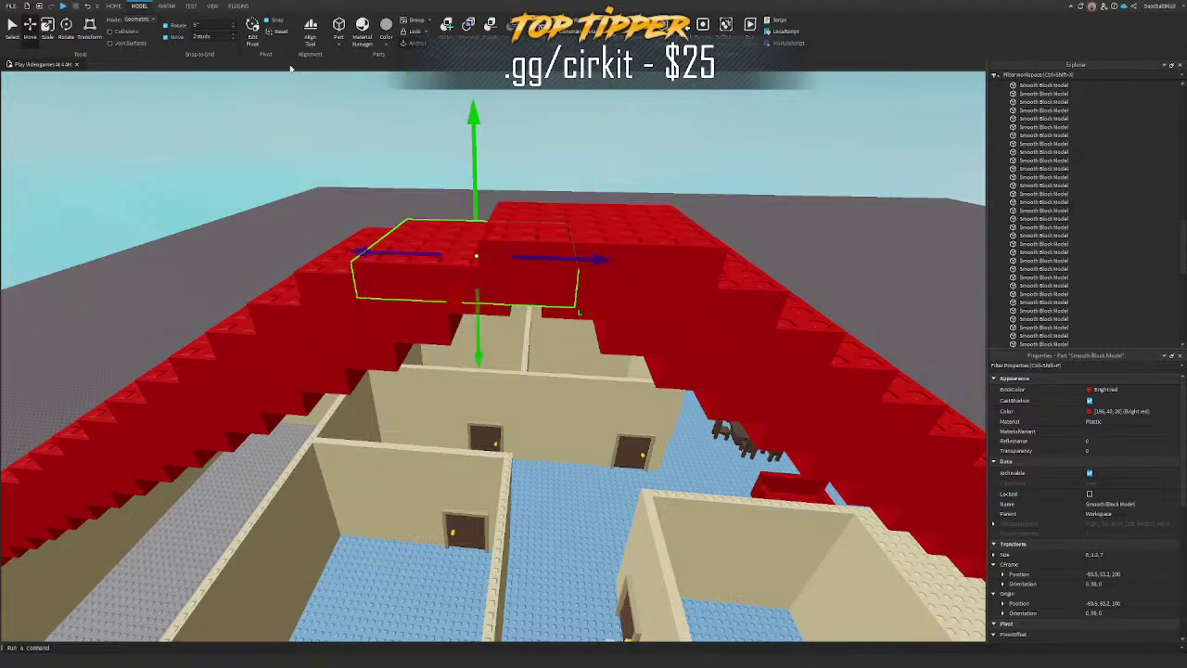
text(1)
right_drag(454, 148, 445, 130)
drag(495, 156, 496, 125)
Step: Shorten the overlapping top blocks of both slopes to 5 studs each
key(ctrl+3)
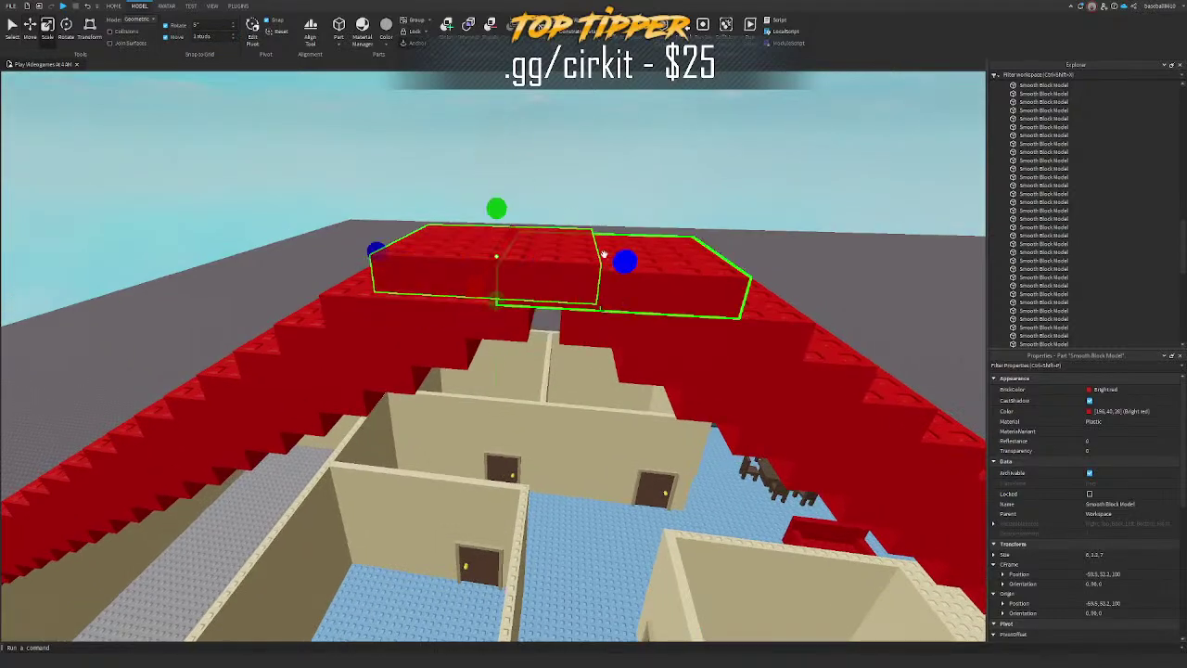
drag(618, 258, 599, 257)
right_drag(597, 257, 575, 278)
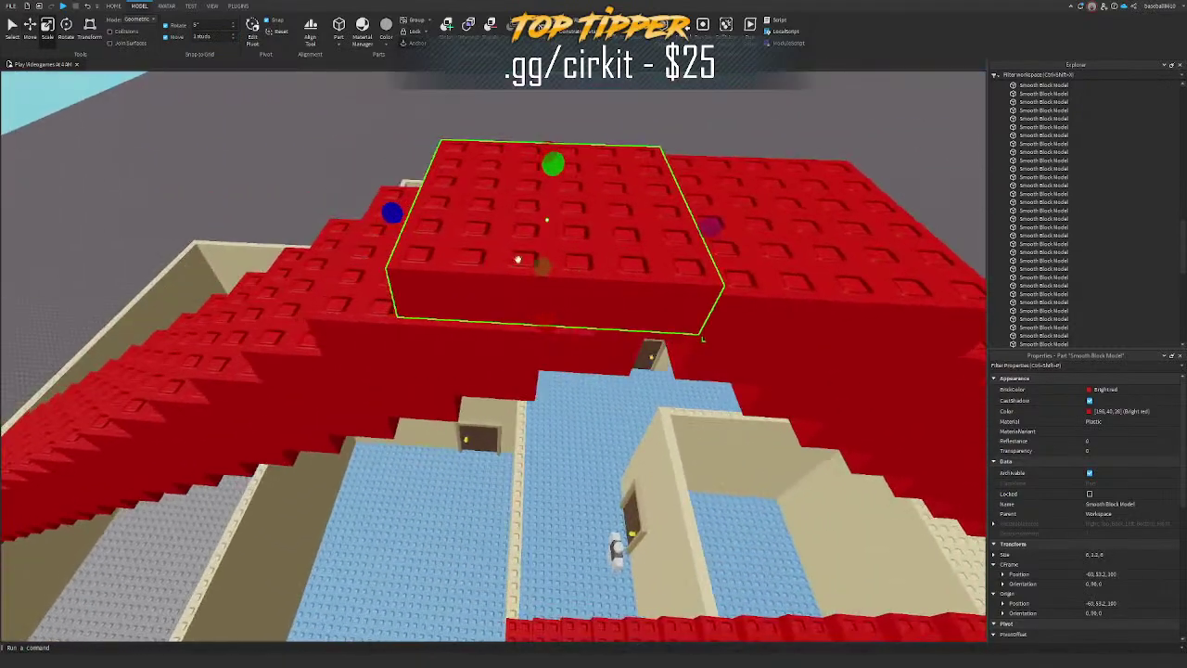
drag(411, 304, 413, 319)
right_drag(515, 303, 540, 284)
drag(611, 305, 573, 307)
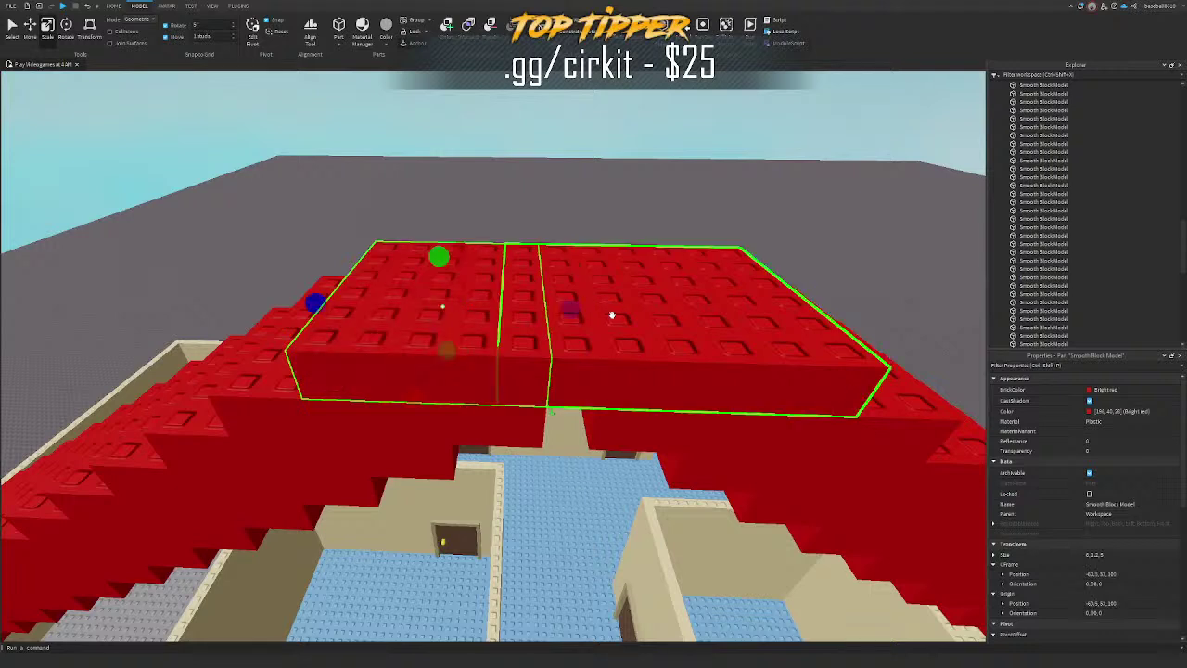
click(609, 313)
drag(471, 304, 529, 315)
key(d)
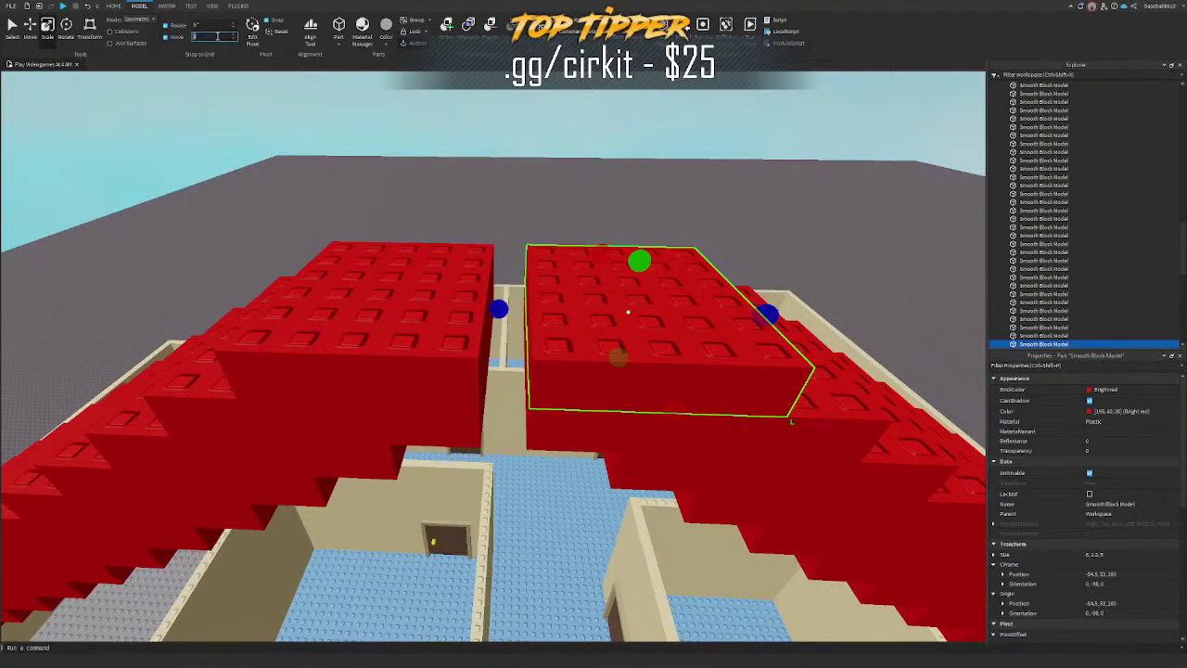
Step: Set the snap increment to 0.5 studs and lengthen both top blocks to 5.5 studs so they meet
drag(501, 313, 548, 317)
click(457, 316)
click(634, 201)
right_drag(634, 202, 641, 174)
scroll(641, 174, down, 3)
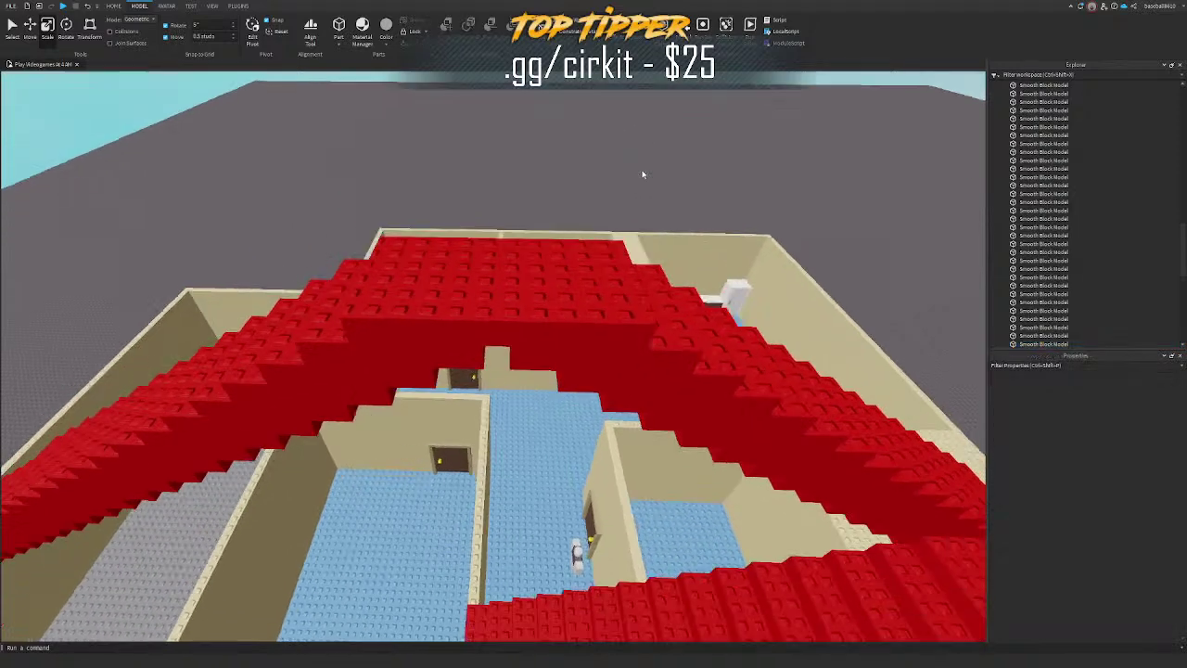
Step: Set the snap increment to 2 studs and stack a duplicated block on top of the joint between the two slopes
click(577, 294)
key(d)
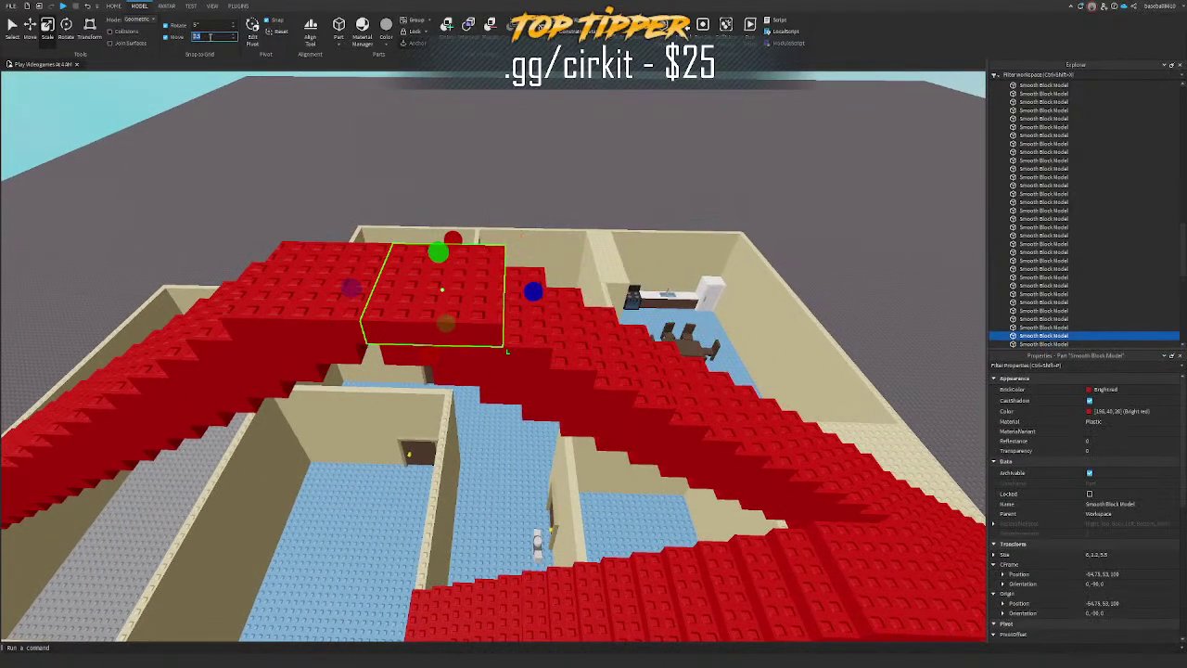
text(2)
right_drag(455, 199, 431, 193)
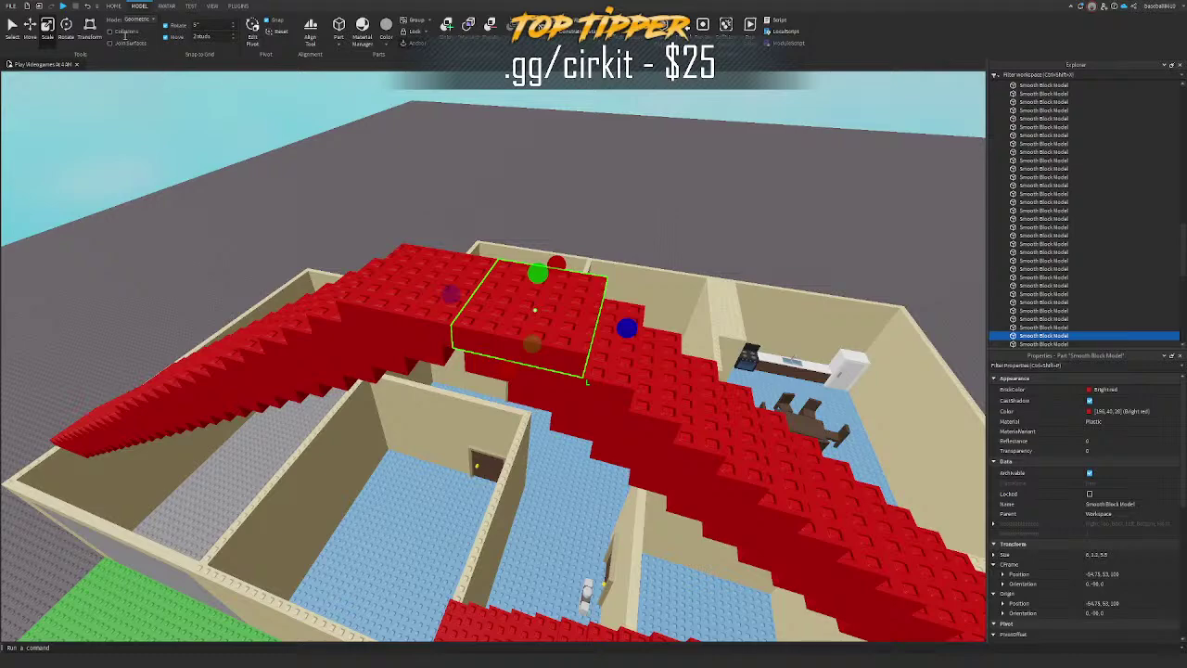
key(ctrl+d)
key(ctrl+2)
drag(643, 304, 556, 281)
key(a)
right_drag(556, 280, 574, 286)
key(e)
key(d)
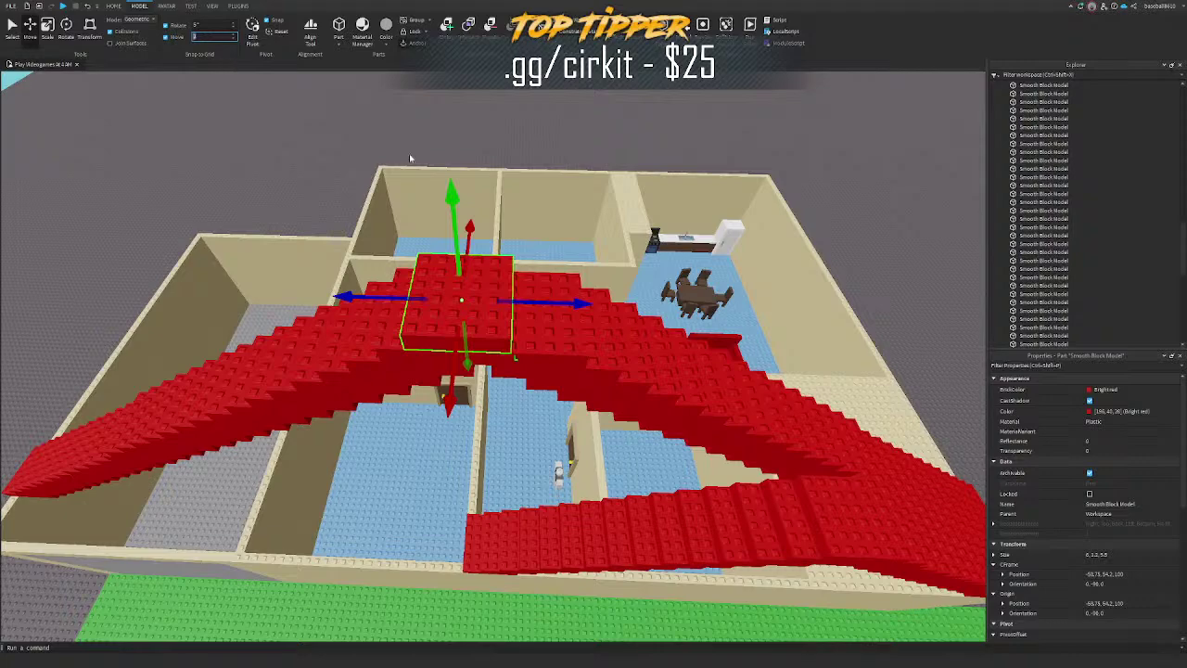
Step: Set the snap increment to 1 stud and widen the ridge cap block to 7.5 studs
key(ctrl+3)
drag(578, 308, 585, 308)
right_drag(584, 309, 588, 307)
key(s)
drag(554, 335, 565, 339)
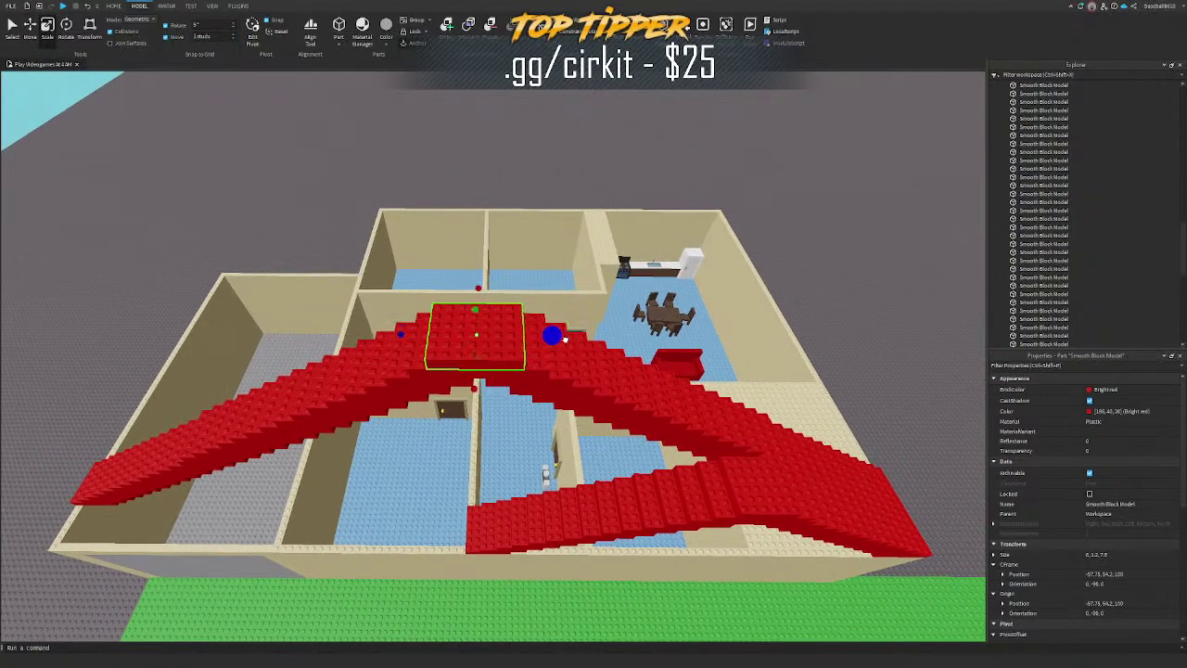
click(592, 237)
Step: Lengthen the garage-side block two levels below the ridge cap toward the center to 9 studs
key(s)
right_drag(592, 236, 593, 239)
key(w)
key(w)
click(543, 313)
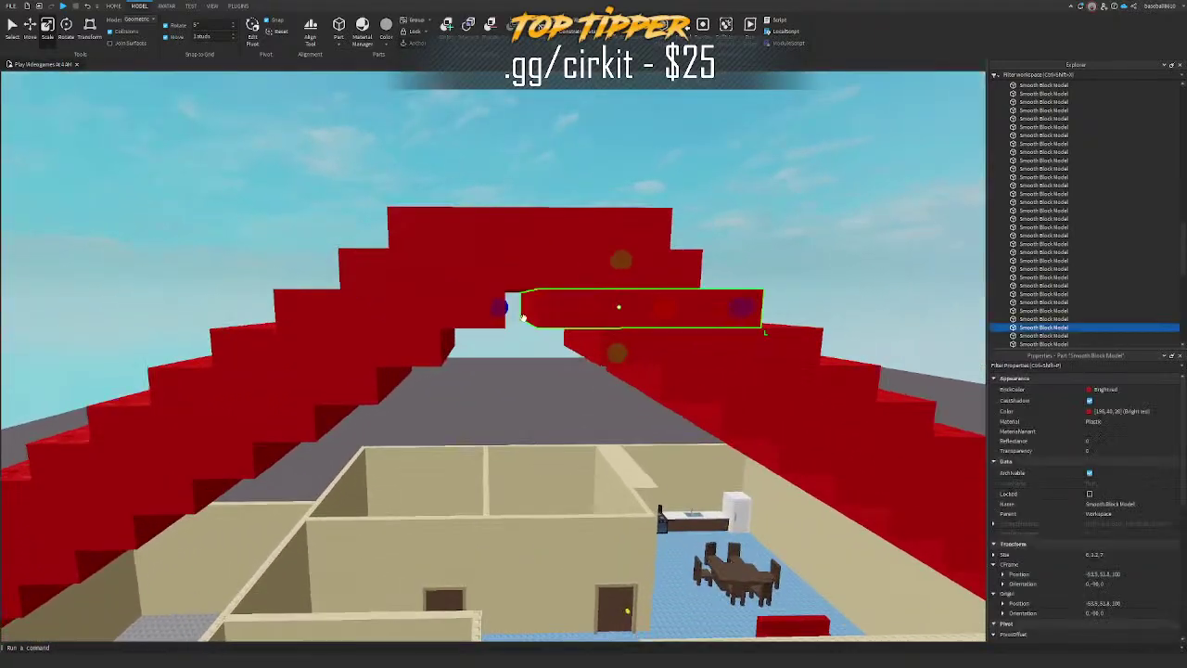
key(d)
click(424, 310)
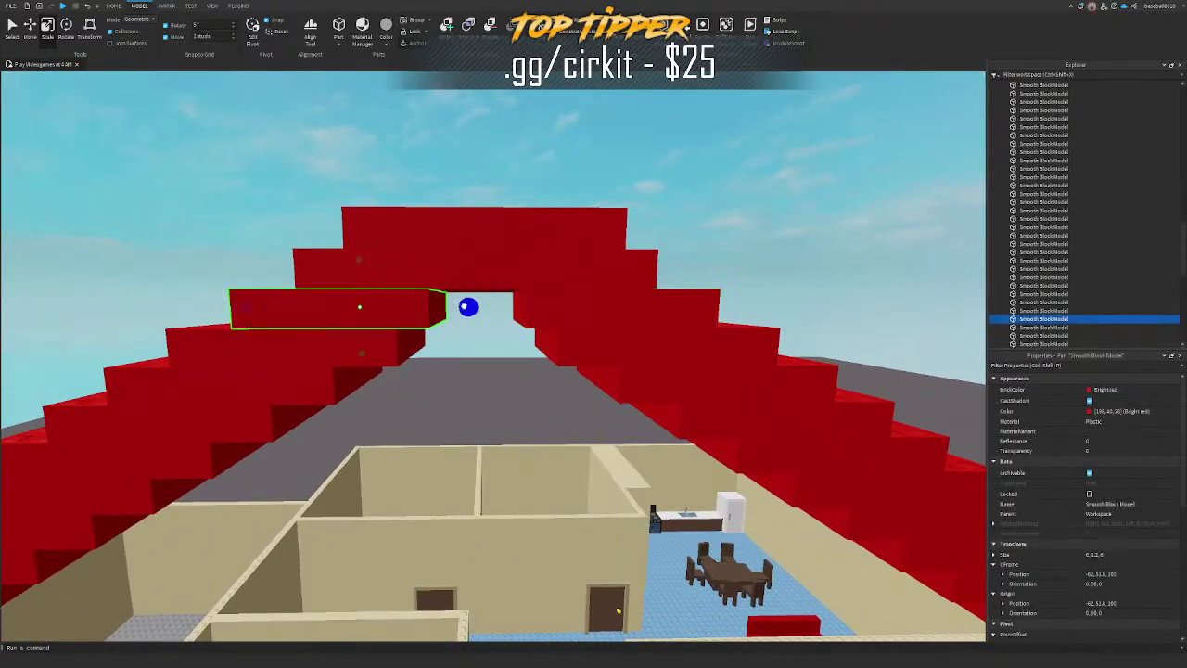
key(s)
click(502, 206)
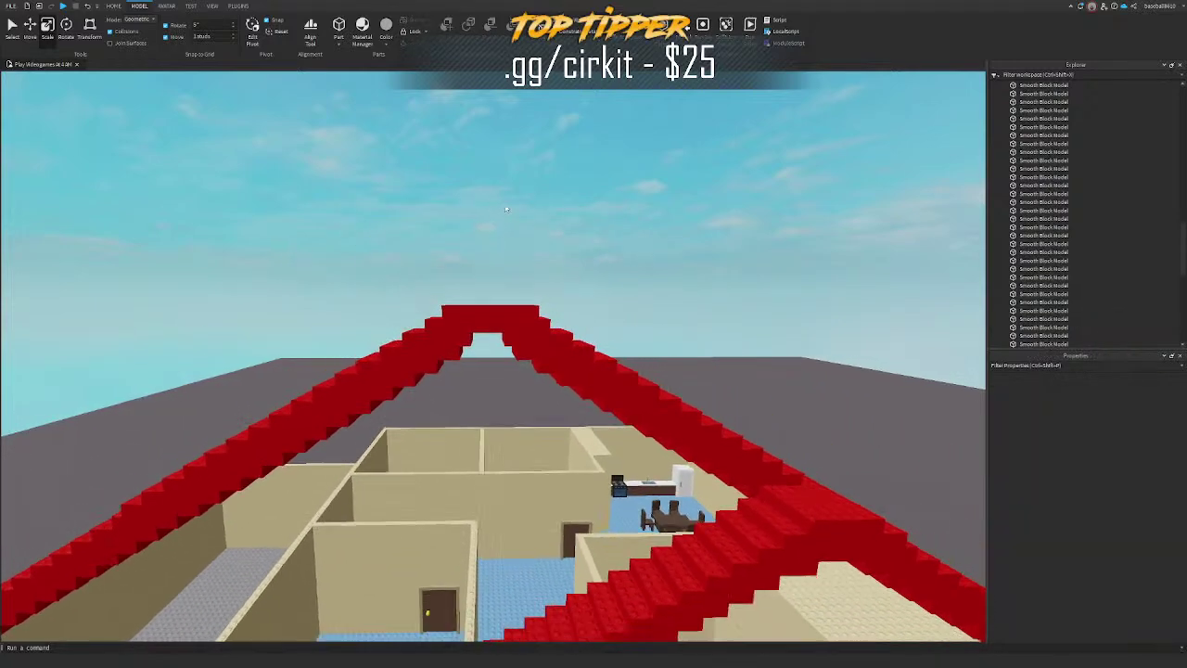
key(q)
click(478, 259)
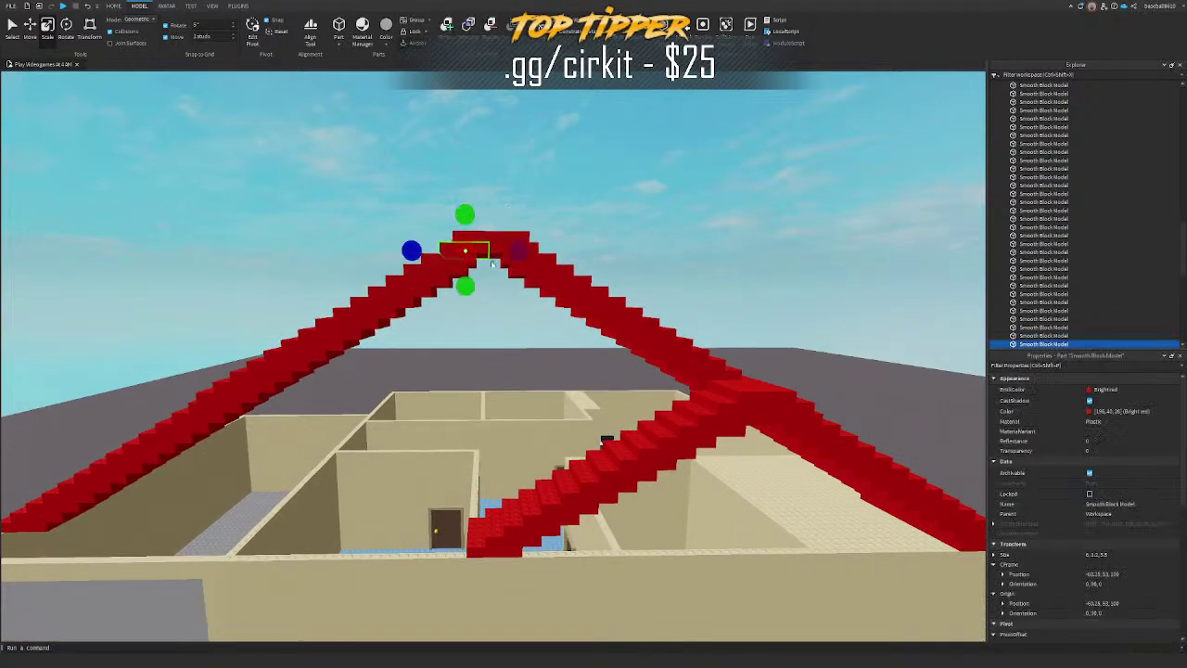
click(461, 262)
drag(518, 259, 538, 267)
key(e)
key(w)
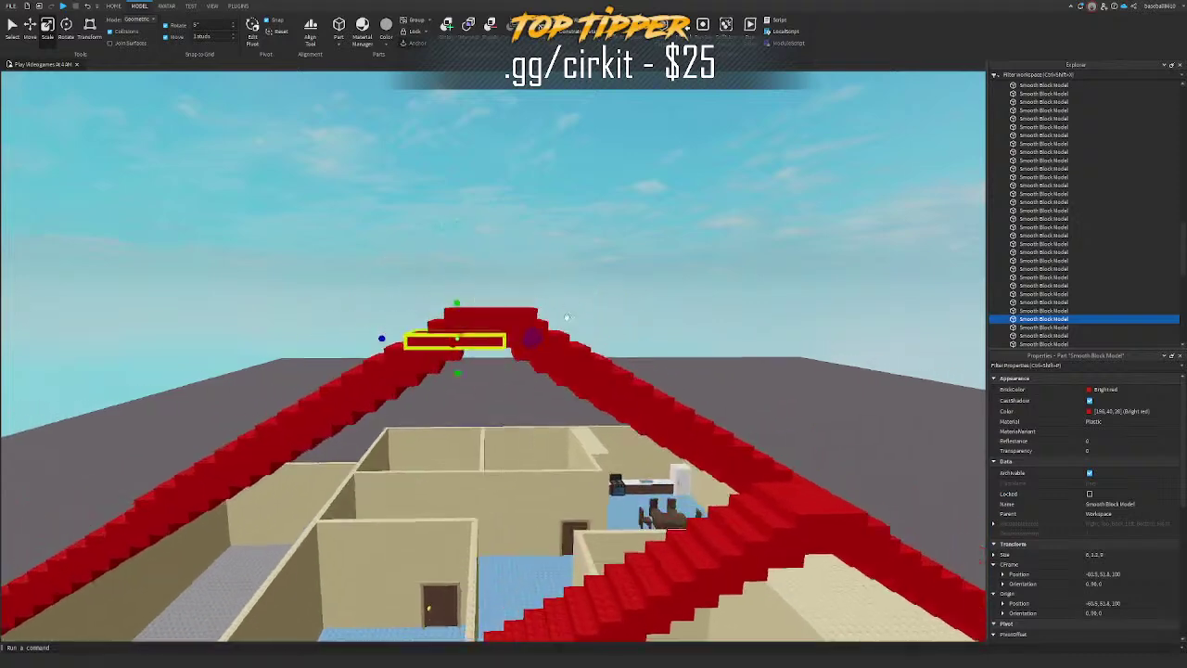
Step: Delete the ridge cap, both blocks beneath it and the corner-side block one level lower, keeping the lengthened garage-side block
key(Delete)
click(511, 425)
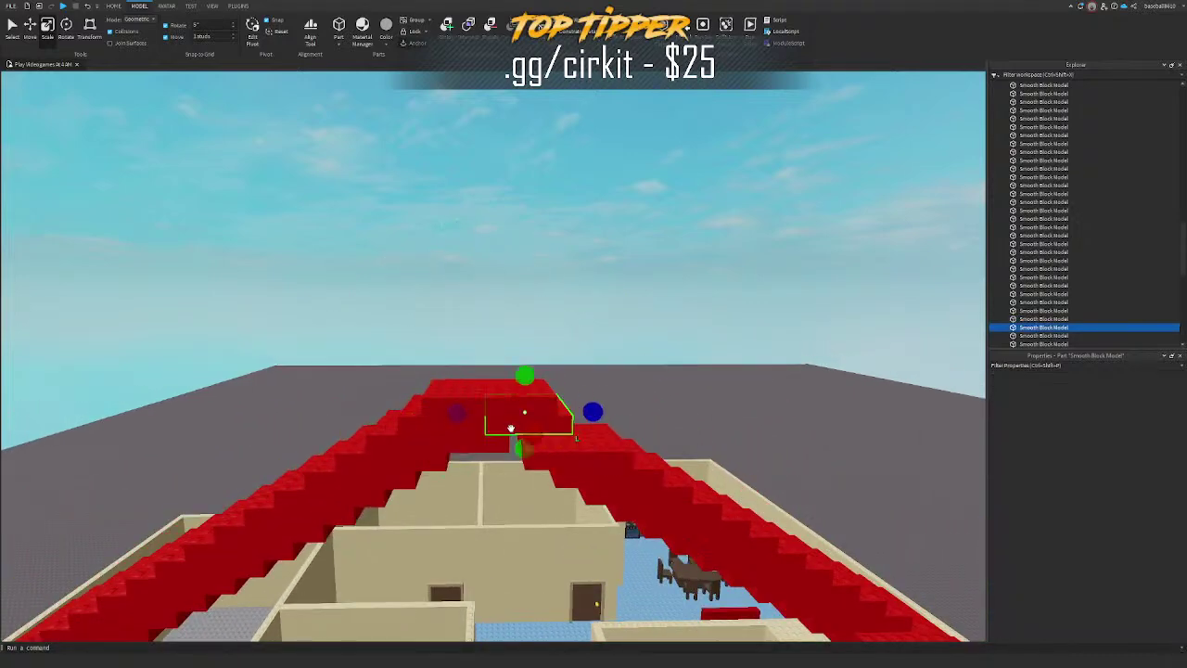
key(Delete)
click(507, 428)
key(Delete)
click(502, 431)
key(Delete)
key(ctrl+z)
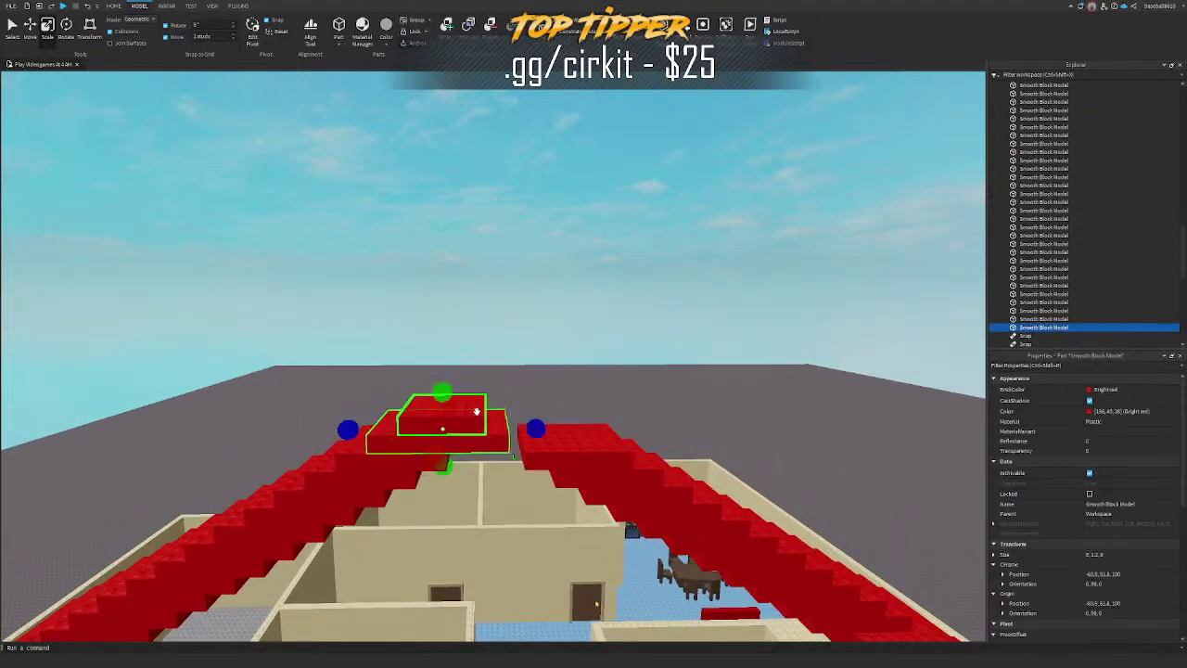
click(477, 412)
key(Delete)
Step: Lengthen the remaining garage-side top block to span both slopes, and stack a duplicate shortened at both ends on it
click(493, 436)
drag(538, 429, 581, 428)
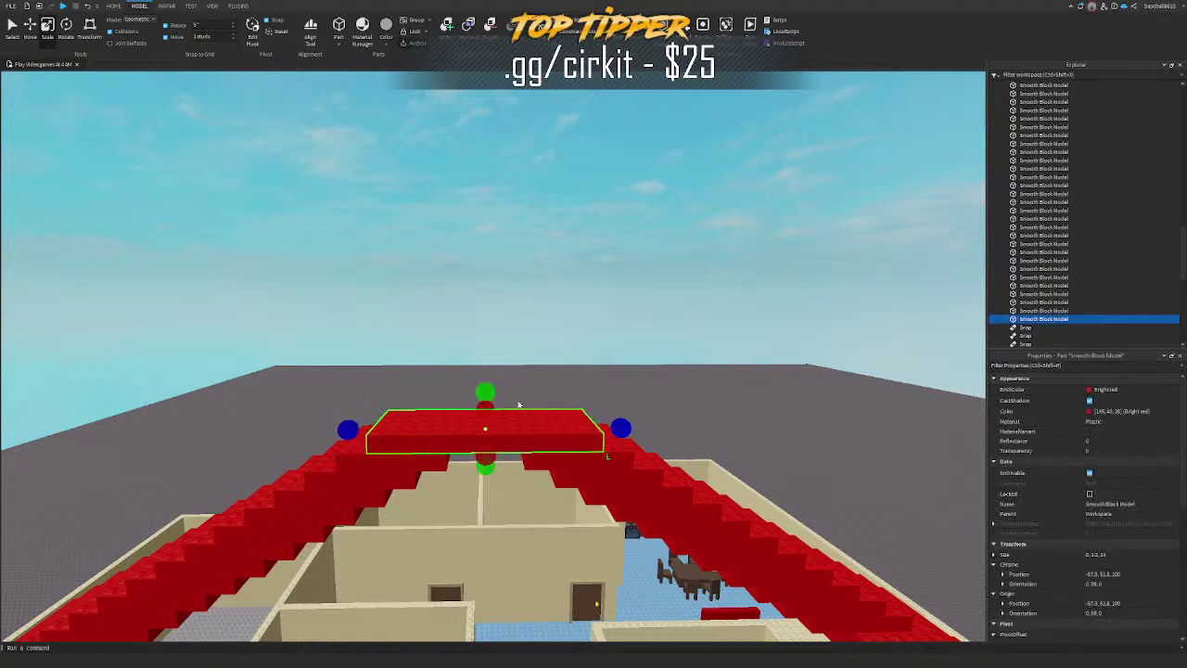
key(ctrl+d)
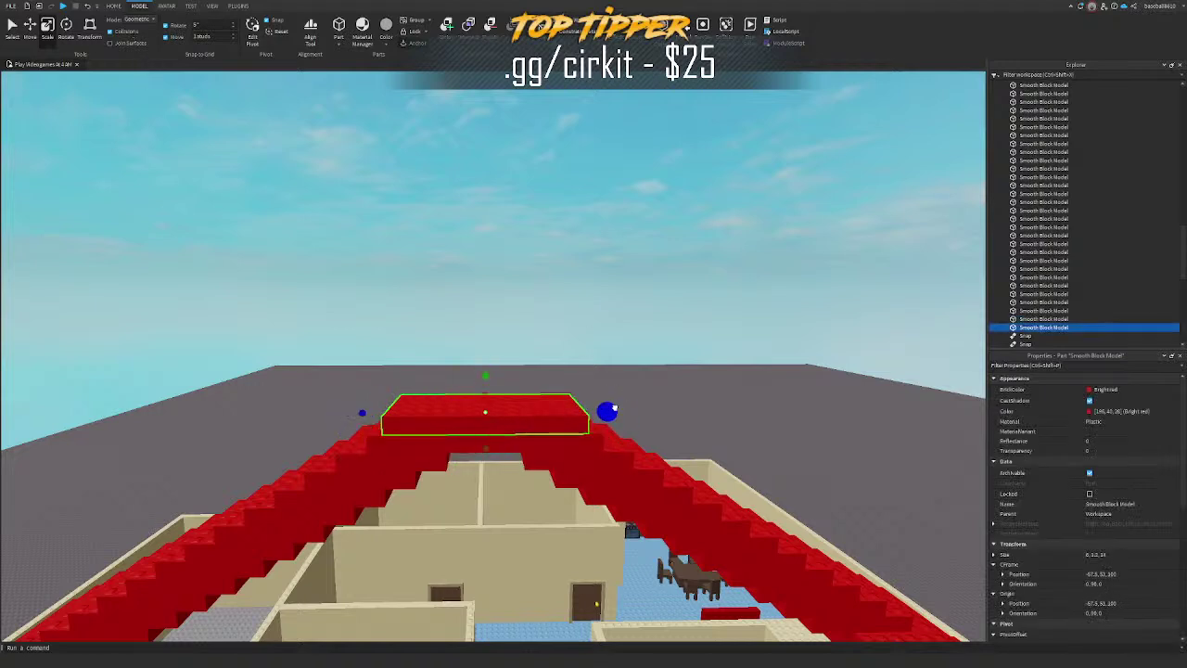
click(596, 331)
Step: Try to resize the garage door wall's height, then undo the change
key(s)
right_drag(596, 331, 597, 330)
key(e)
key(w)
right_drag(455, 285, 437, 306)
key(s)
key(w)
click(436, 464)
key(d)
right_drag(542, 357, 542, 358)
drag(455, 520, 440, 373)
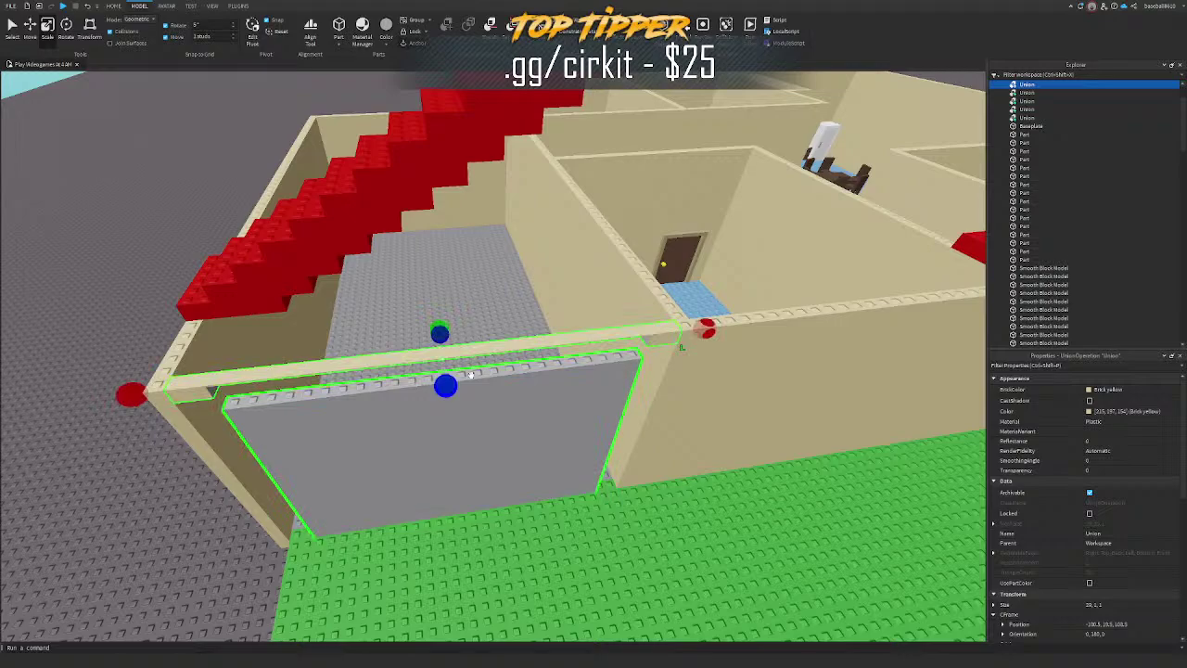
key(ctrl+z)
Step: Insert a block part and place it in the garage's front corner beneath the roof slope's lower end
key(a)
key(s)
right_drag(209, 194, 219, 194)
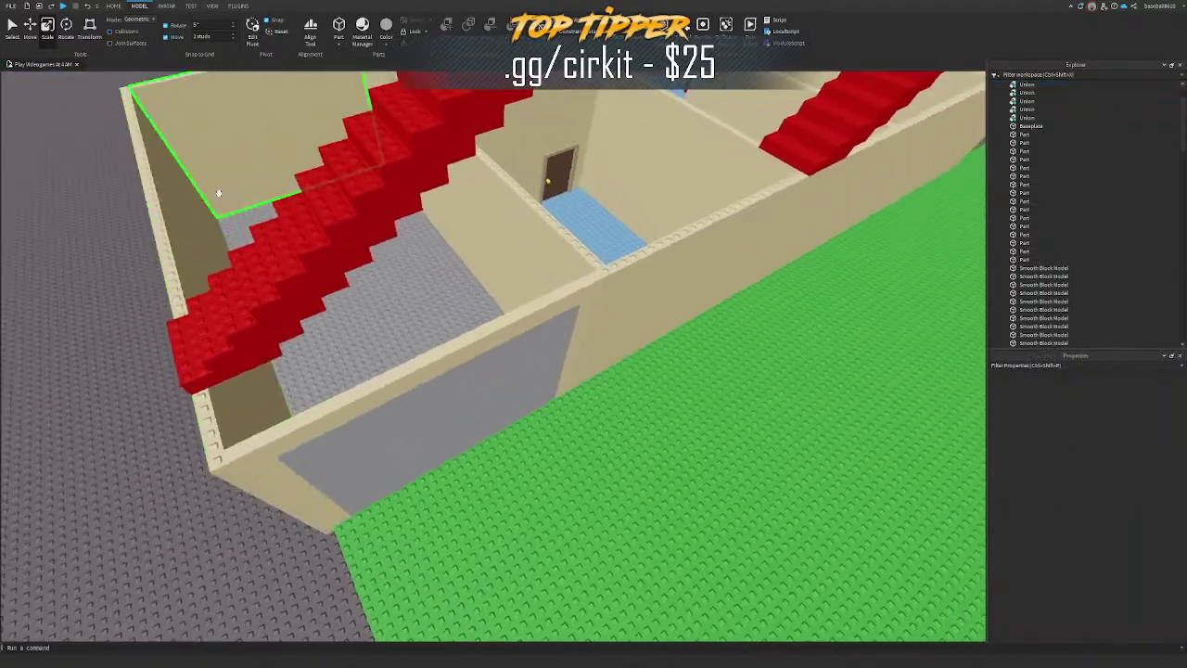
scroll(601, 286, down, 3)
right_drag(601, 286, 566, 277)
scroll(594, 285, up, 3)
click(339, 26)
key(w)
drag(511, 317, 434, 428)
right_drag(451, 394, 434, 428)
drag(405, 409, 456, 312)
scroll(455, 312, down, 4)
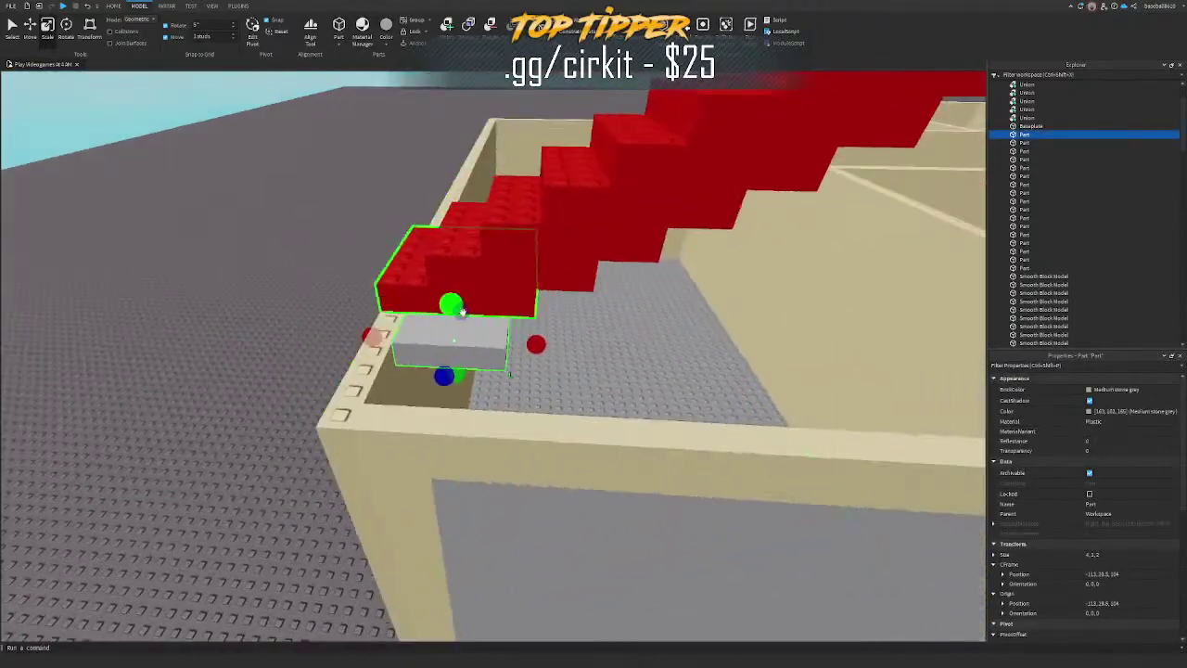
Step: Turn off move snapping and reduce the garage door wall's height very slightly
click(463, 419)
right_drag(464, 419, 463, 463)
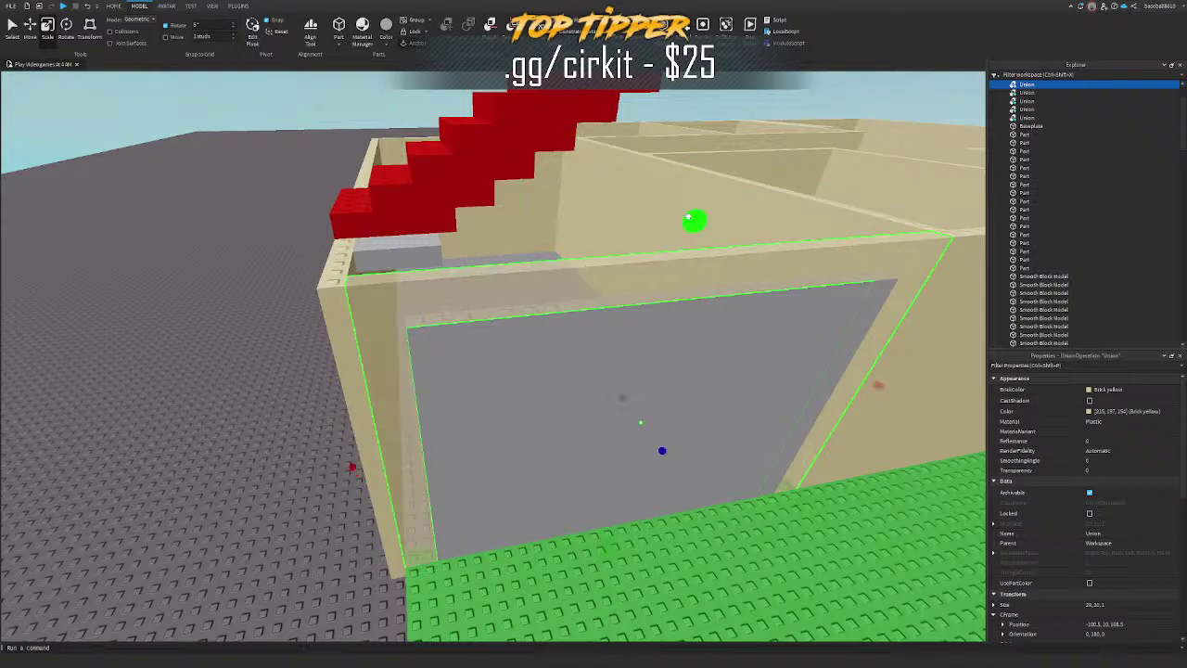
drag(688, 217, 689, 218)
scroll(515, 157, up, 4)
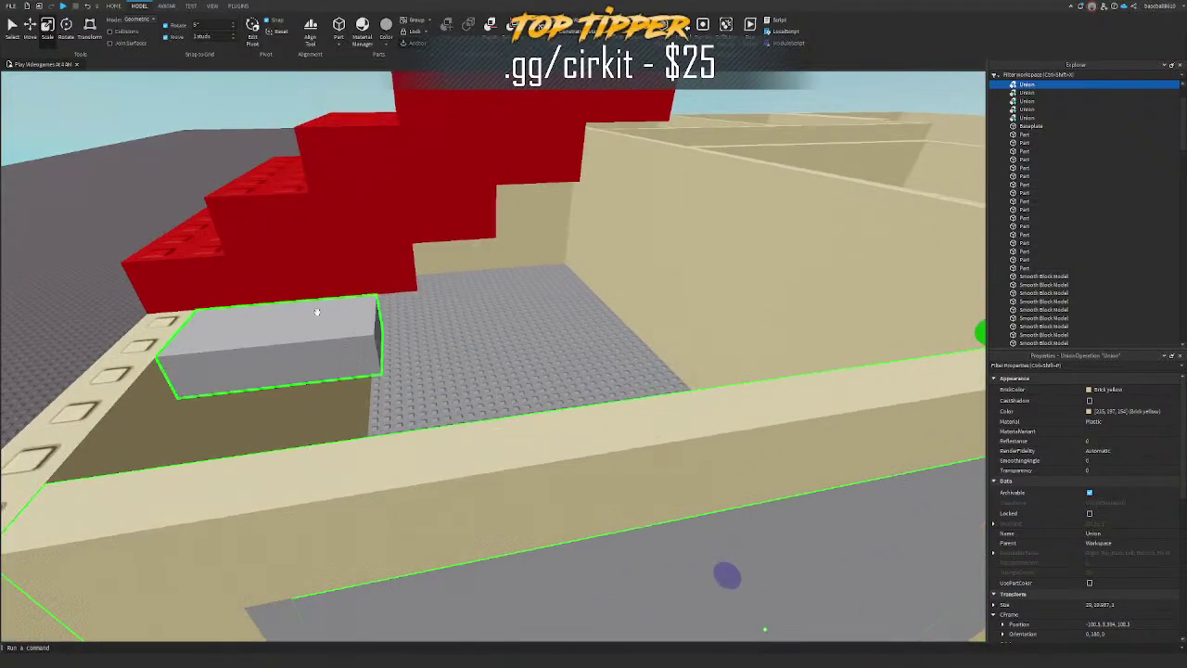
Step: Stretch the new grey part lengthwise along the garage's front wall toward the rest of the house
click(318, 311)
scroll(317, 312, down, 2)
right_drag(317, 312, 335, 338)
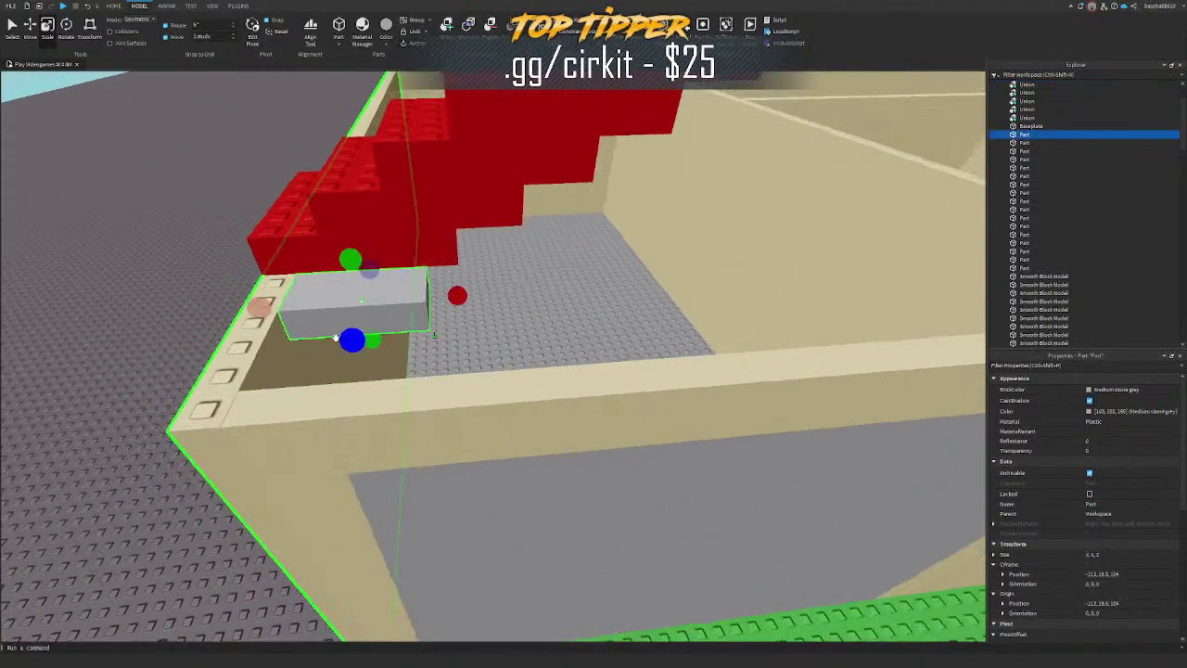
key(d)
drag(464, 344, 522, 346)
mouse_move(522, 347)
right_down()
mouse_move(619, 347)
mouse_move(499, 343)
mouse_move(508, 361)
right_up()
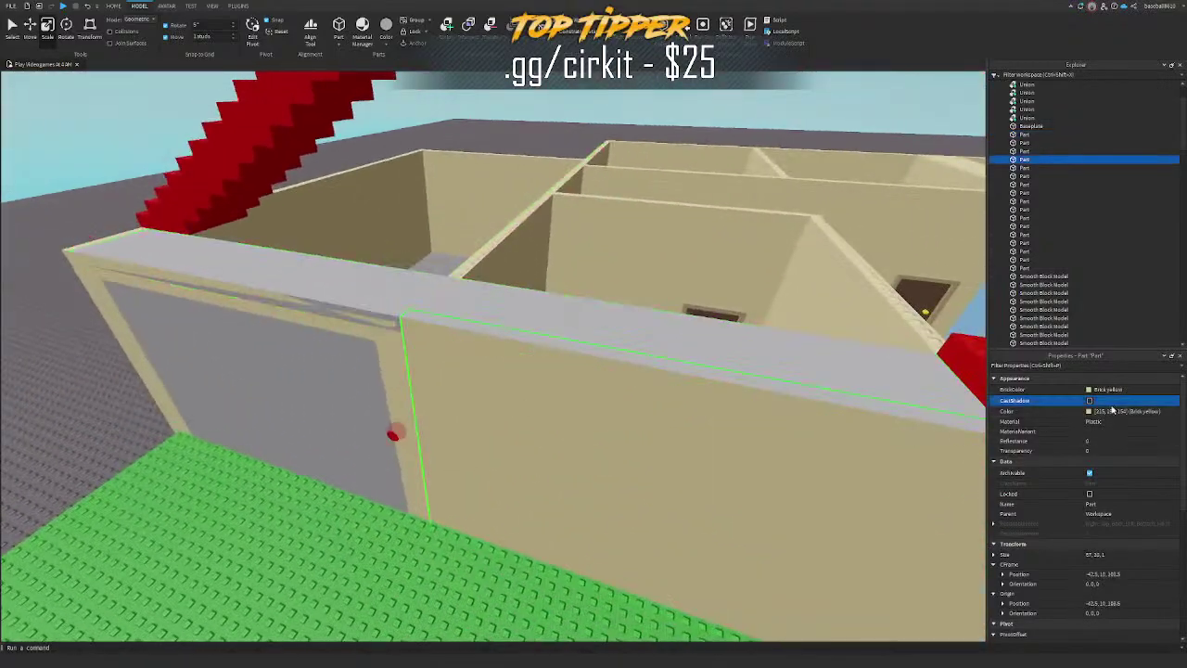
Step: Set the color of the long part on the front wall to 215, 197, 154
click(913, 382)
text(215,197,154)
key(Return)
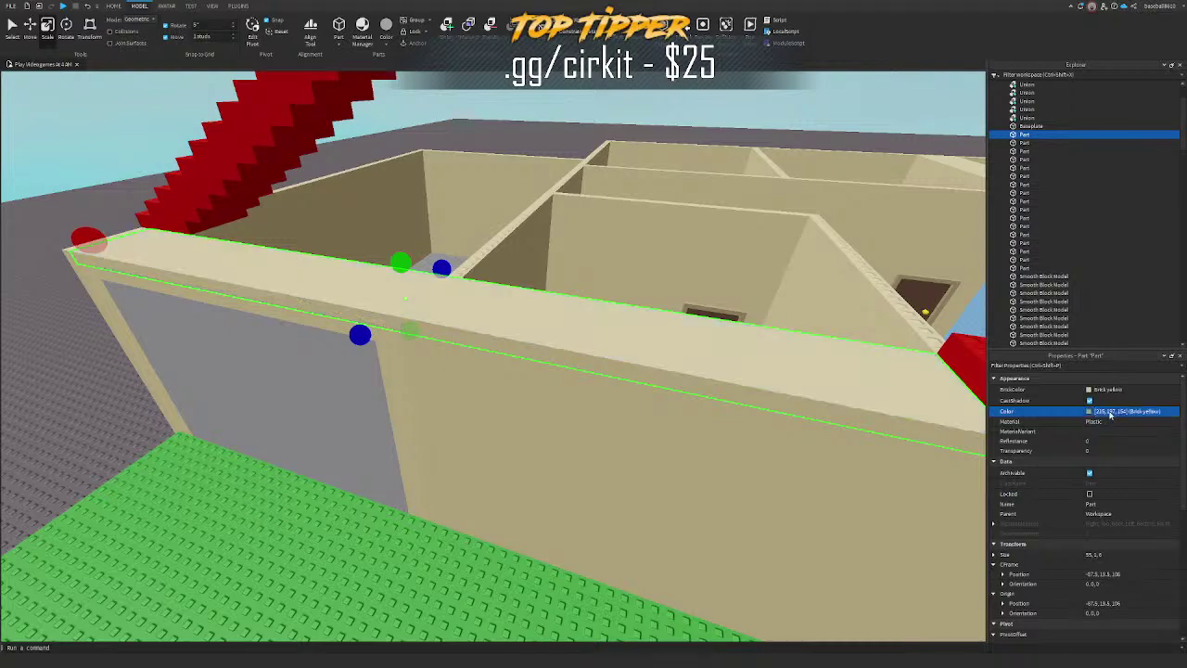
Step: Inspect how the front wall's top strip meets the garage walls, from above and from inside
right_drag(488, 288, 487, 288)
click(332, 161)
right_drag(332, 161, 332, 162)
click(464, 299)
right_drag(464, 299, 464, 299)
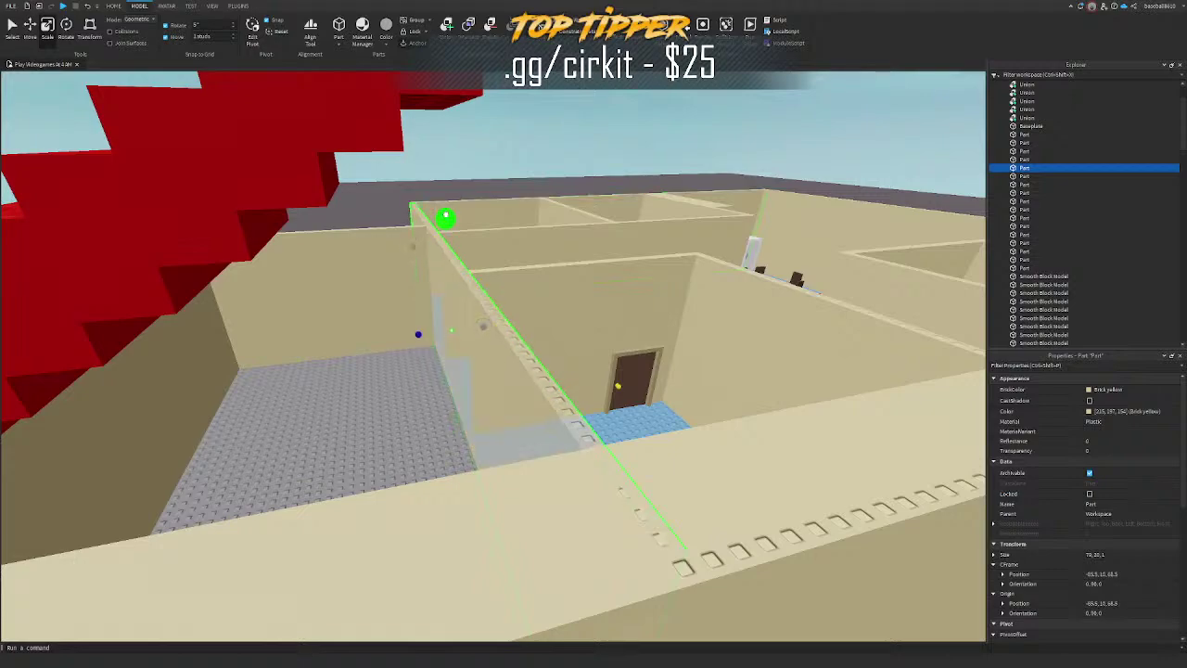
mouse_move(517, 290)
right_down()
mouse_move(527, 315)
mouse_move(535, 296)
right_up()
click(523, 316)
click(544, 398)
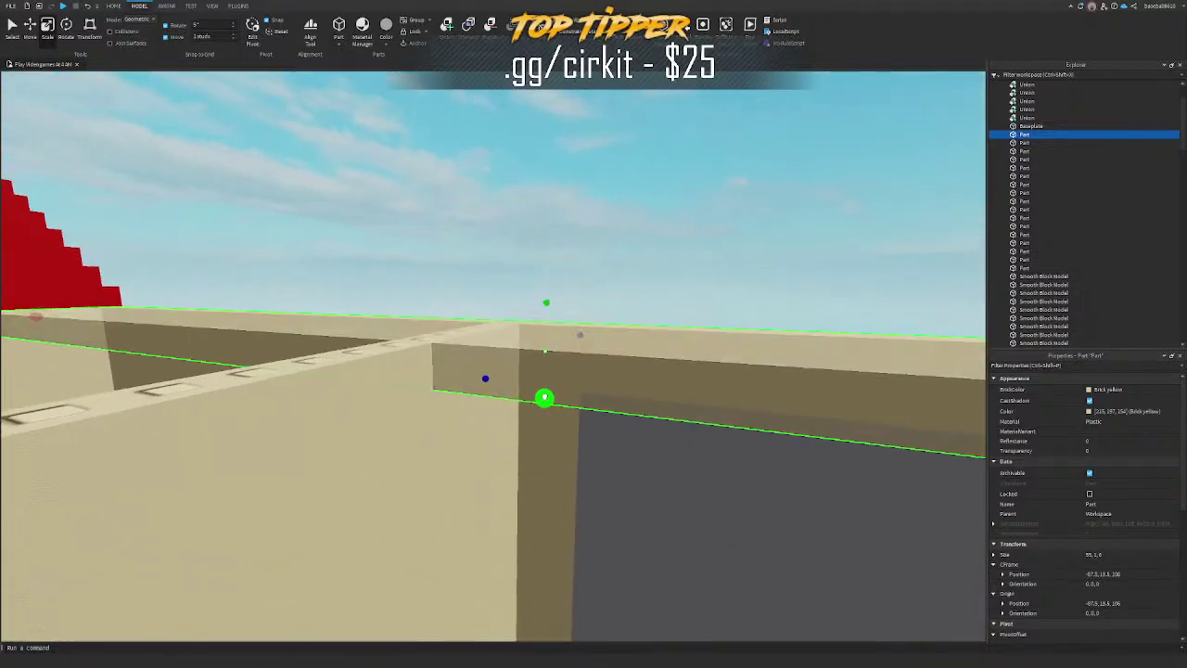
Step: Try to resize the front wall's top strip from inside the garage, then undo the change
click(434, 453)
right_drag(432, 455, 432, 455)
drag(596, 424, 502, 422)
key(ctrl+z)
right_drag(566, 402, 566, 402)
click(557, 262)
right_drag(556, 262, 557, 262)
Step: Apply studs to the top face of the front wall strip with the Surface plugin
click(238, 5)
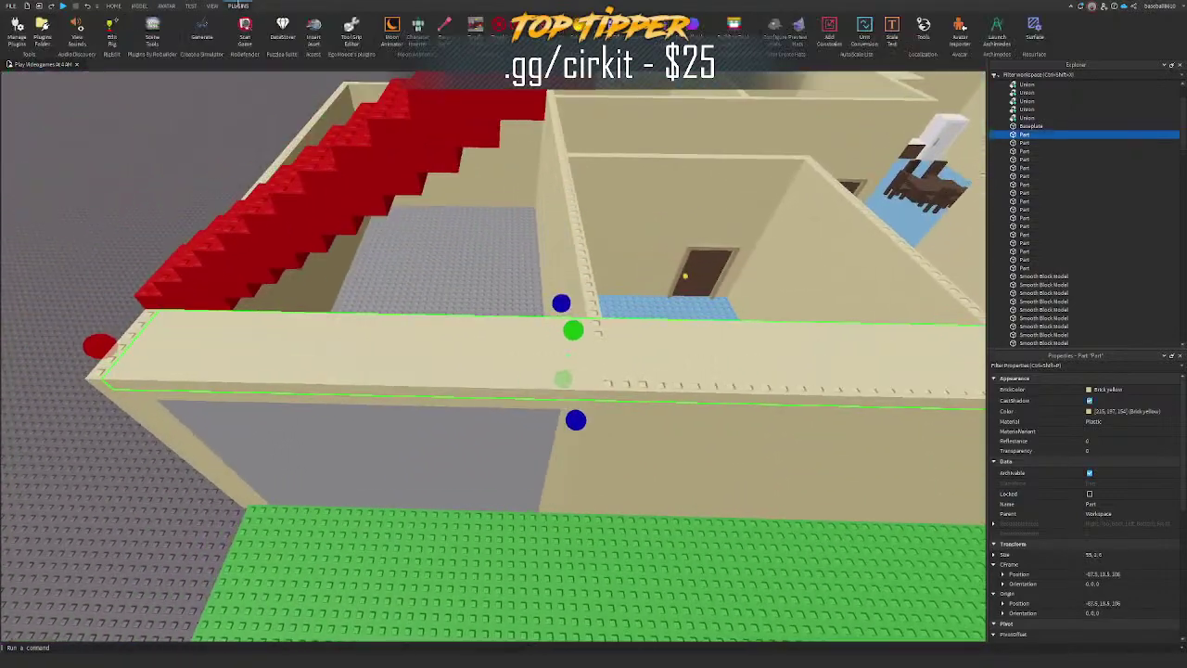
click(1072, 66)
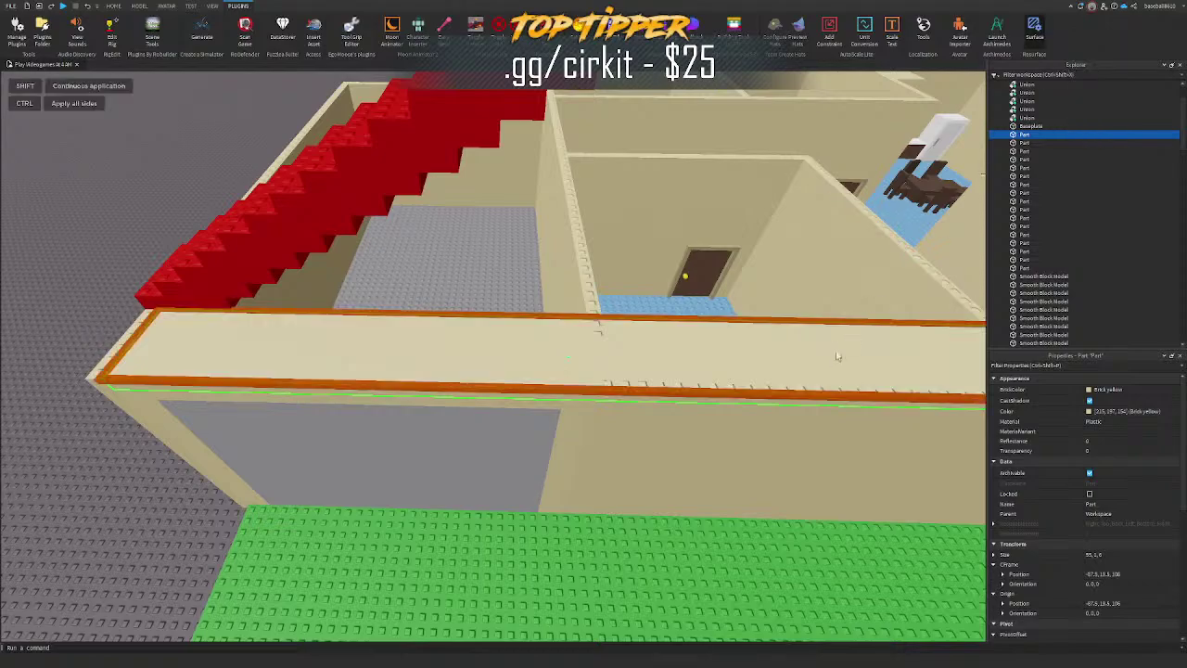
click(758, 372)
right_drag(747, 365, 692, 361)
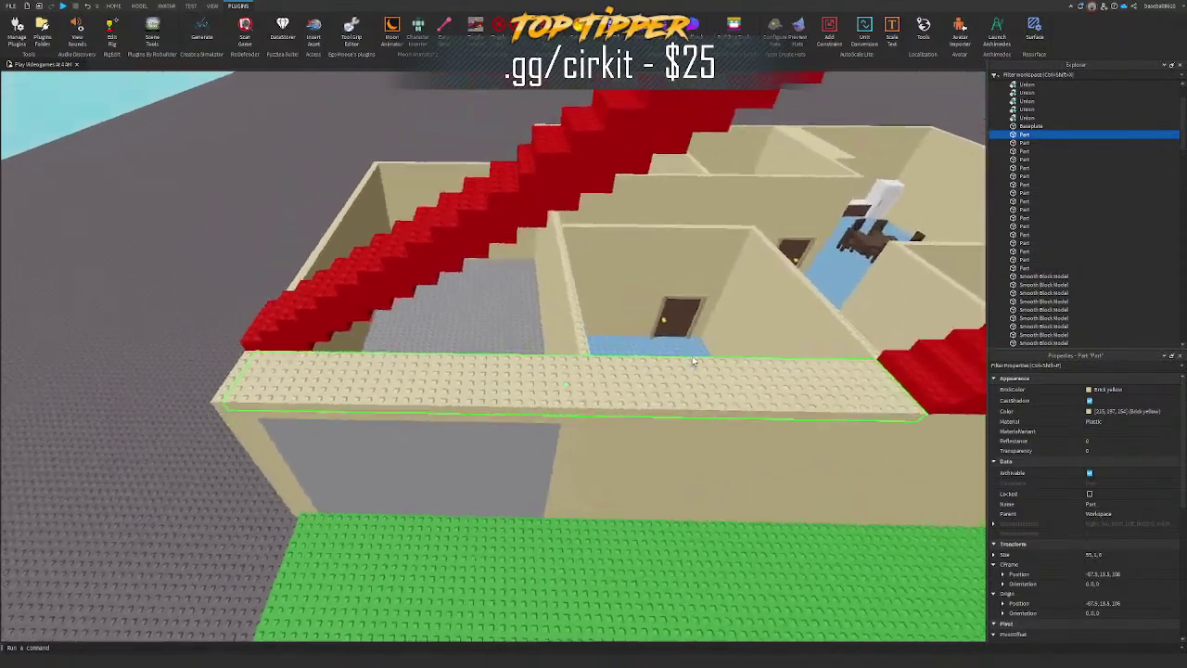
Step: Duplicate the studded strip and move the copy along the front wall to beneath the smaller gable
click(196, 215)
right_drag(197, 215, 197, 215)
key(d)
click(402, 306)
right_drag(402, 306, 401, 306)
key(ctrl+2)
key(ctrl+d)
drag(334, 271, 368, 286)
right_drag(369, 286, 368, 286)
drag(368, 285, 444, 294)
right_drag(368, 286, 444, 294)
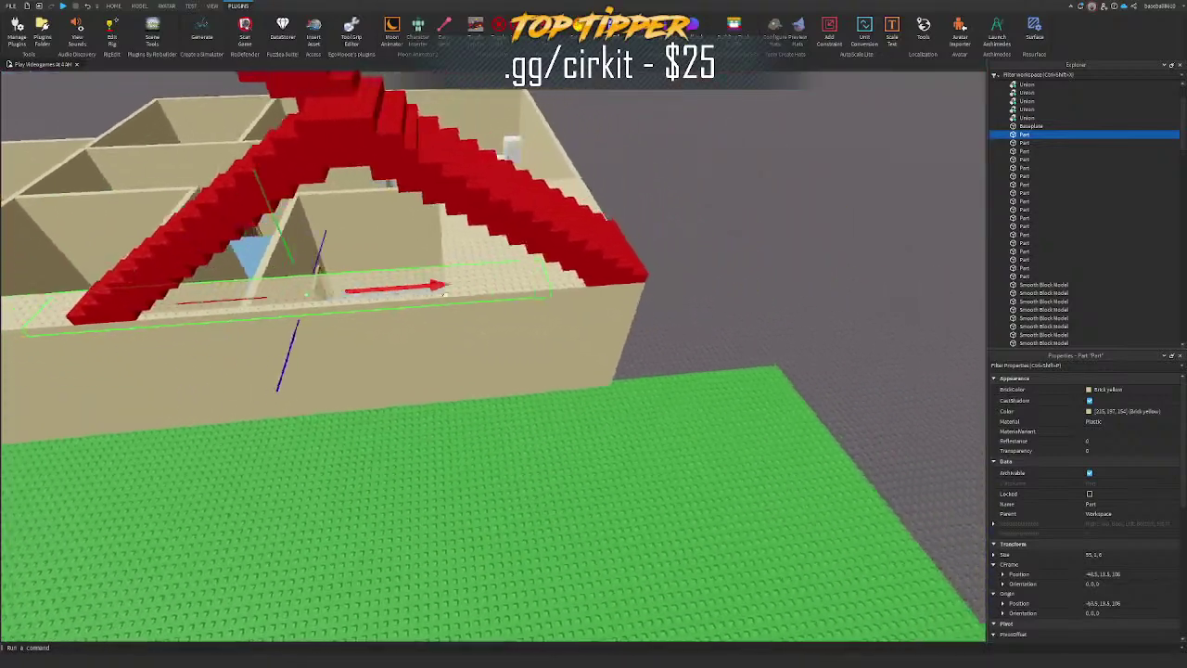
drag(444, 294, 479, 297)
Step: Resize the copied strip to 52 studs long between the smaller gable's slopes and increase its height
key(ctrl+3)
right_drag(479, 297, 479, 297)
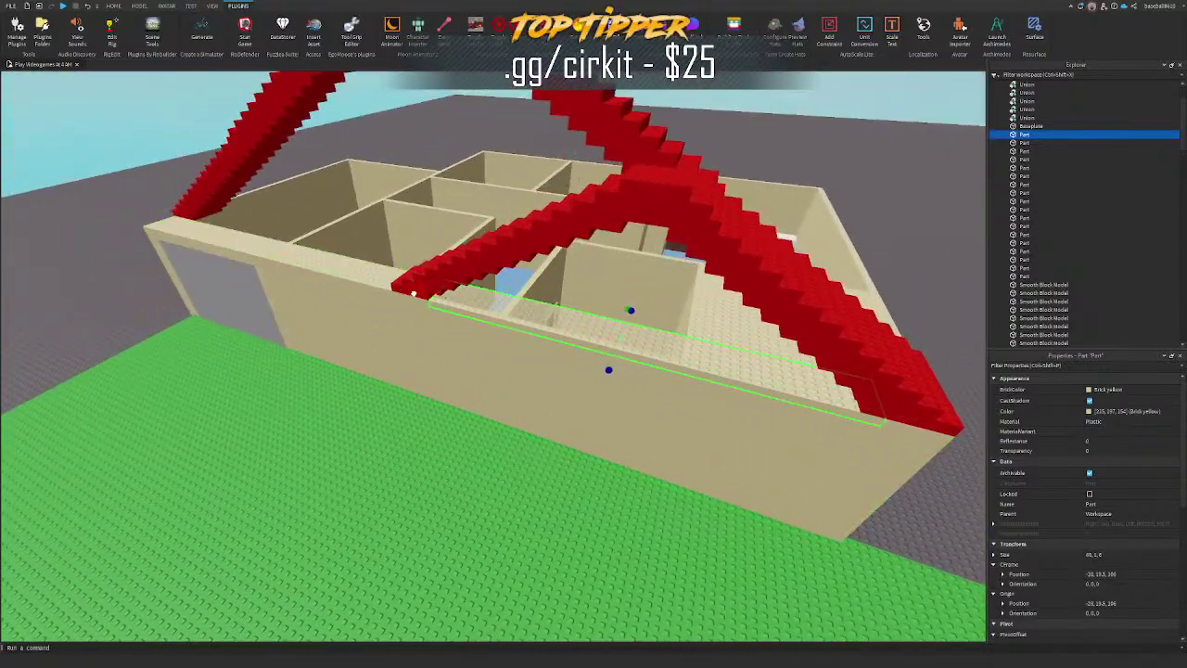
drag(619, 289, 612, 288)
right_drag(608, 287, 609, 288)
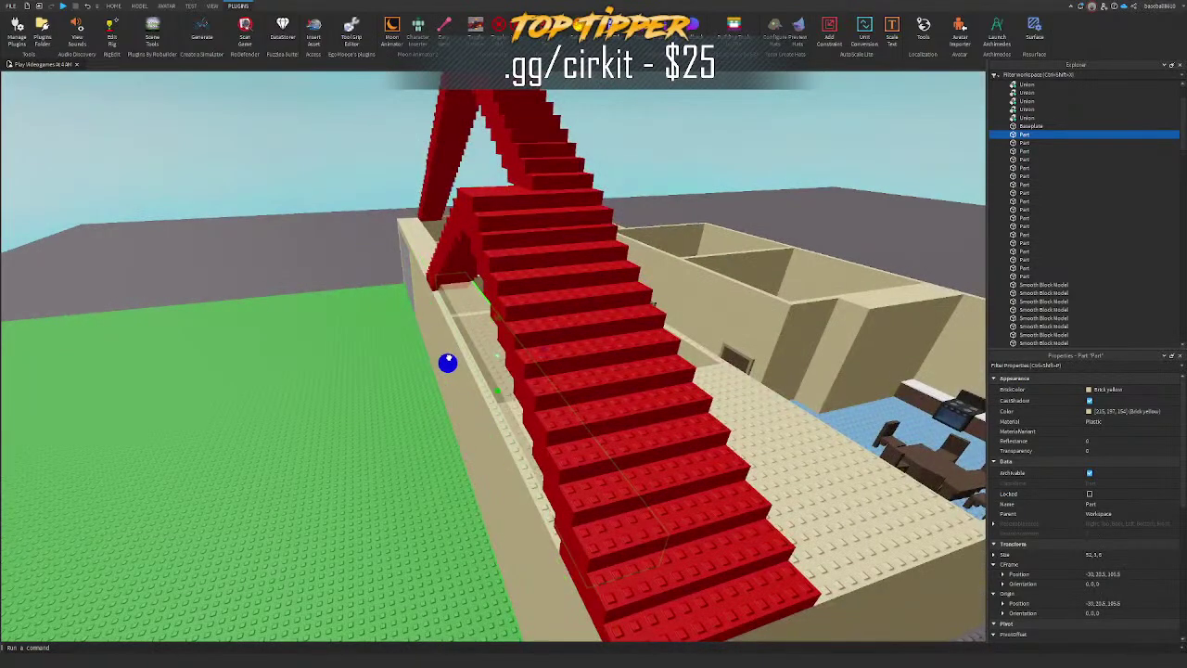
right_drag(442, 354, 472, 351)
Step: Extend the lower red blocks on the smaller gable's outer slope forward to 7 studs deep
key(a)
right_drag(601, 353, 593, 389)
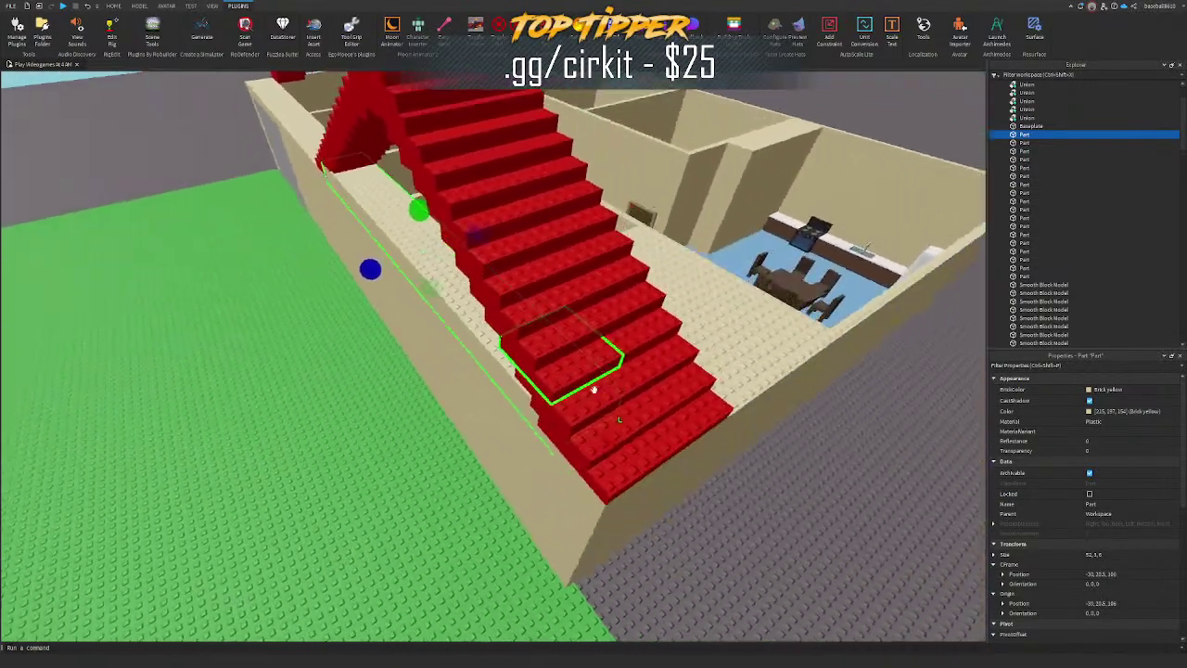
click(602, 471)
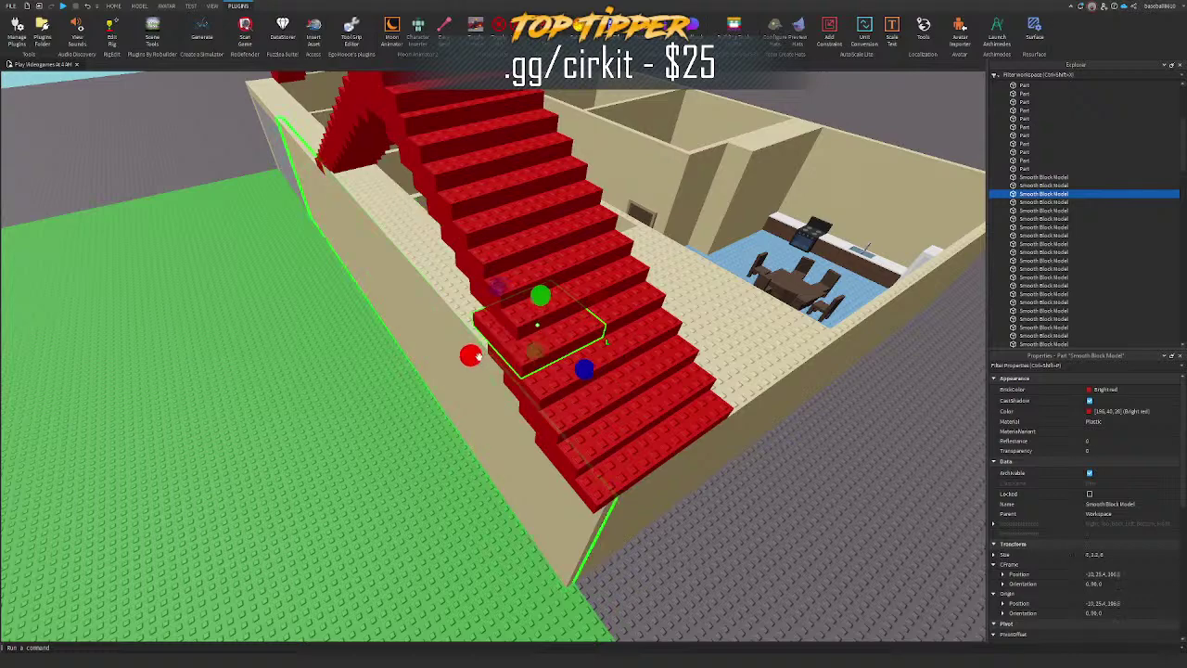
right_drag(478, 356, 537, 375)
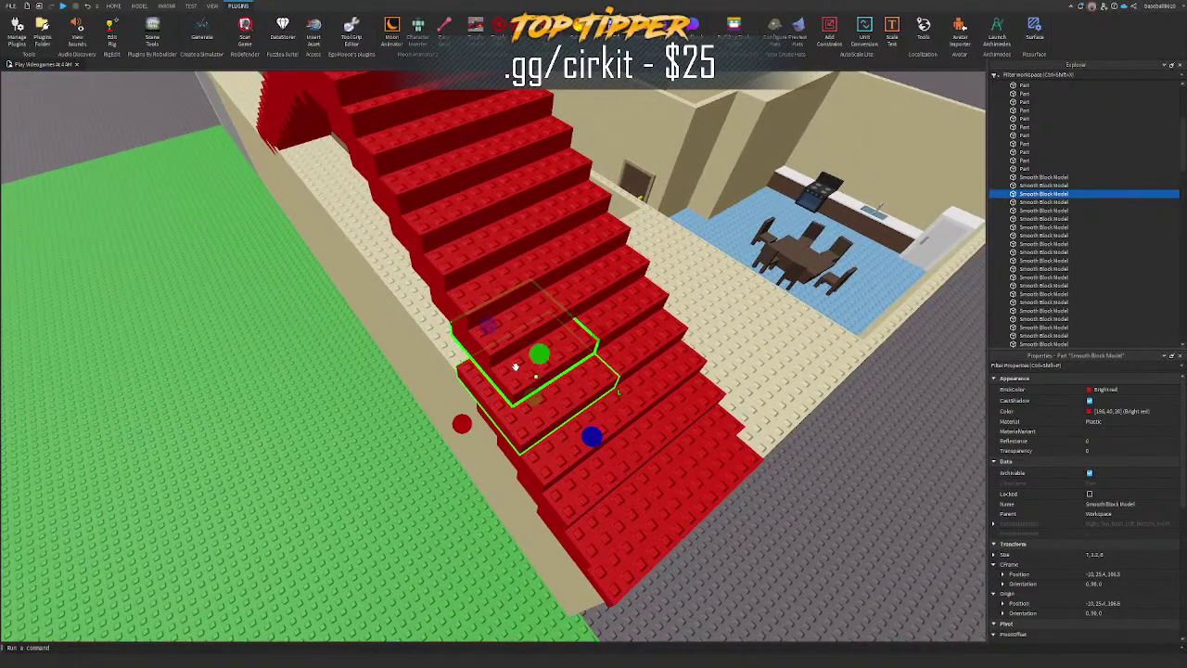
right_drag(447, 385, 569, 399)
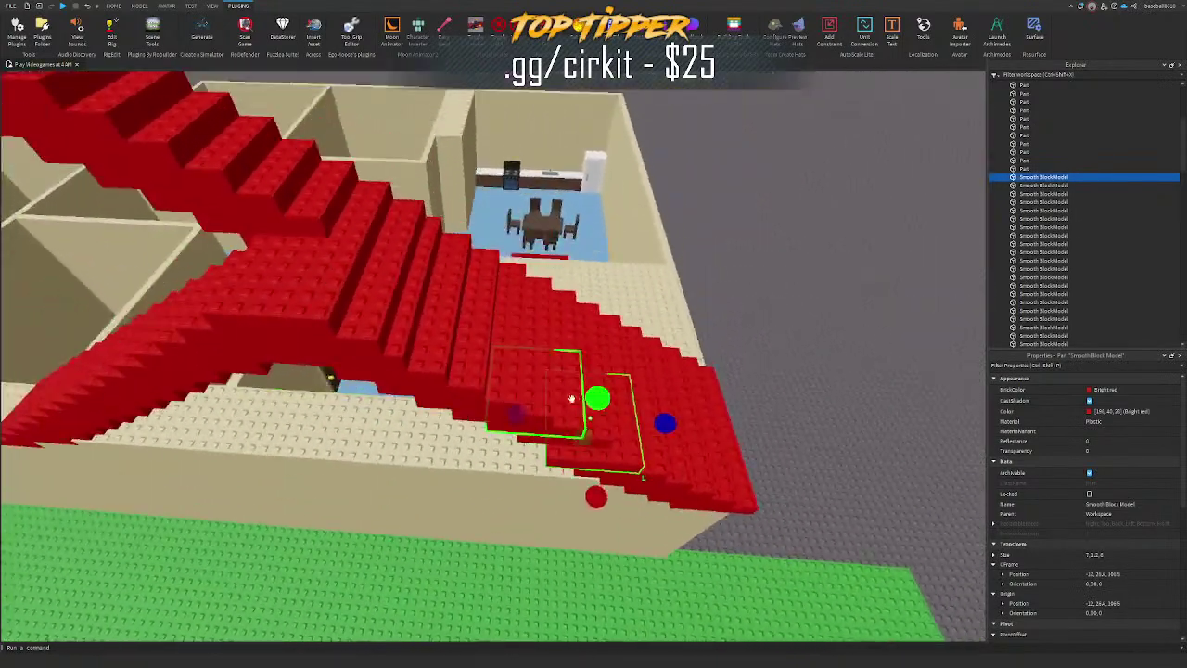
click(568, 399)
click(598, 441)
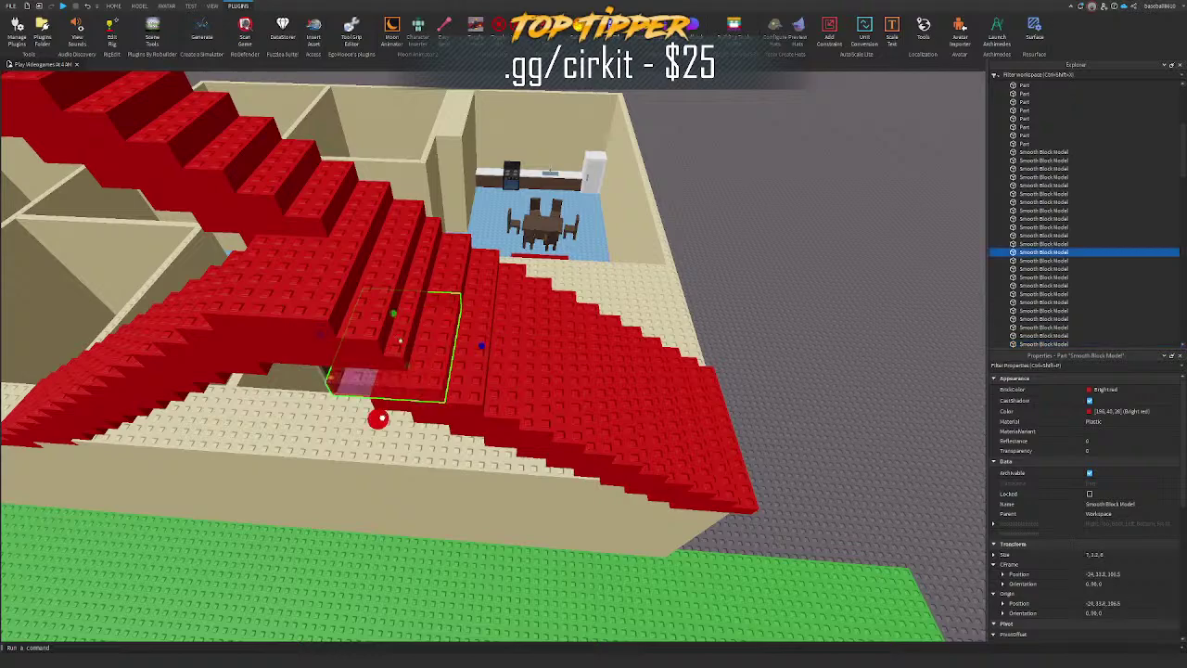
Step: Extend the upper red blocks of the outer slope forward to 7 studs, working up to the ridge
click(383, 359)
drag(339, 384, 333, 403)
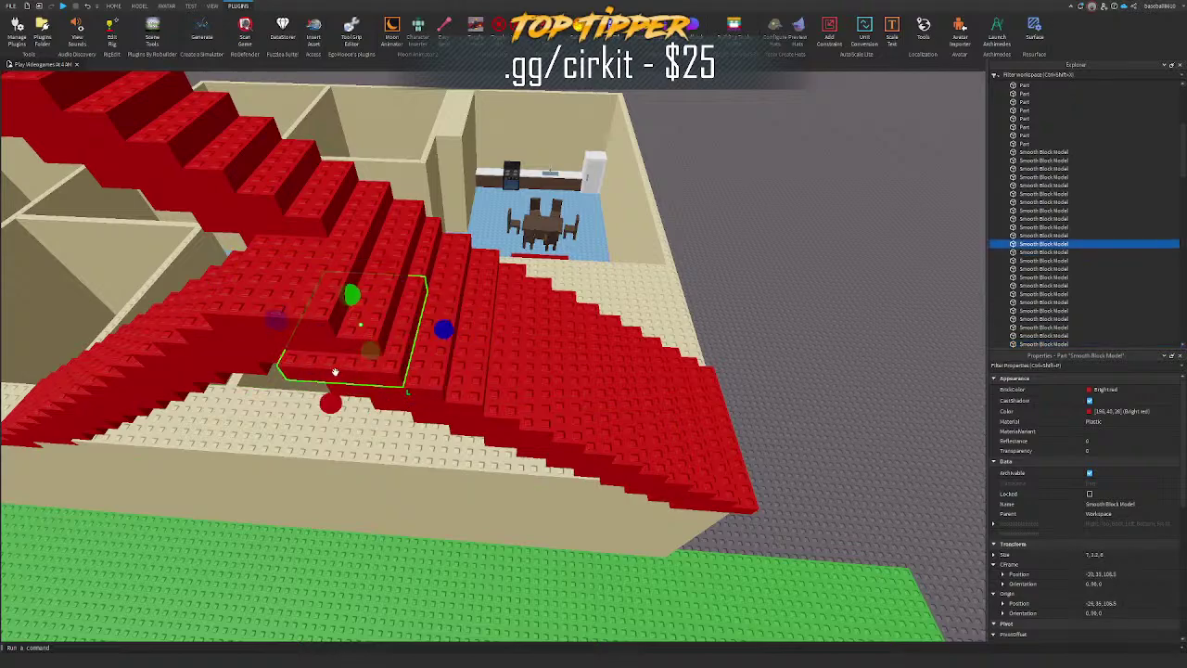
click(310, 351)
mouse_move(262, 366)
mouse_down()
mouse_move(257, 384)
mouse_move(257, 367)
mouse_up()
click(266, 332)
key(a)
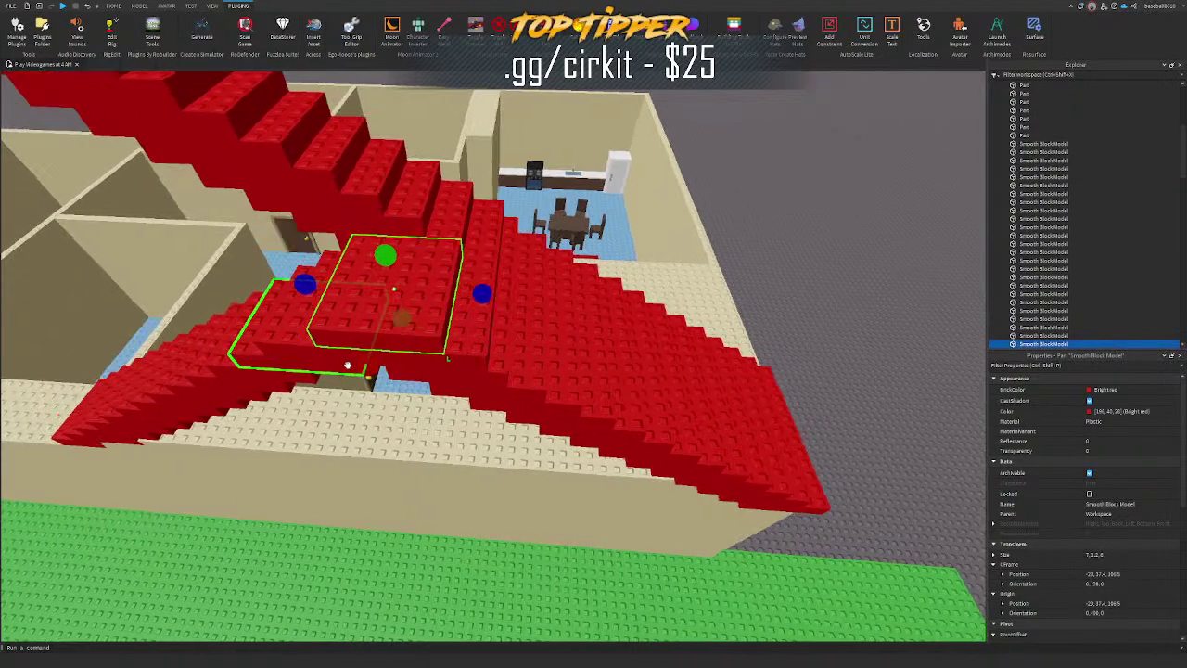
Step: Extend the upper red blocks of the smaller gable's garage-side slope forward to 7 studs deep
right_drag(347, 365, 568, 333)
click(491, 347)
key(a)
drag(615, 316, 624, 312)
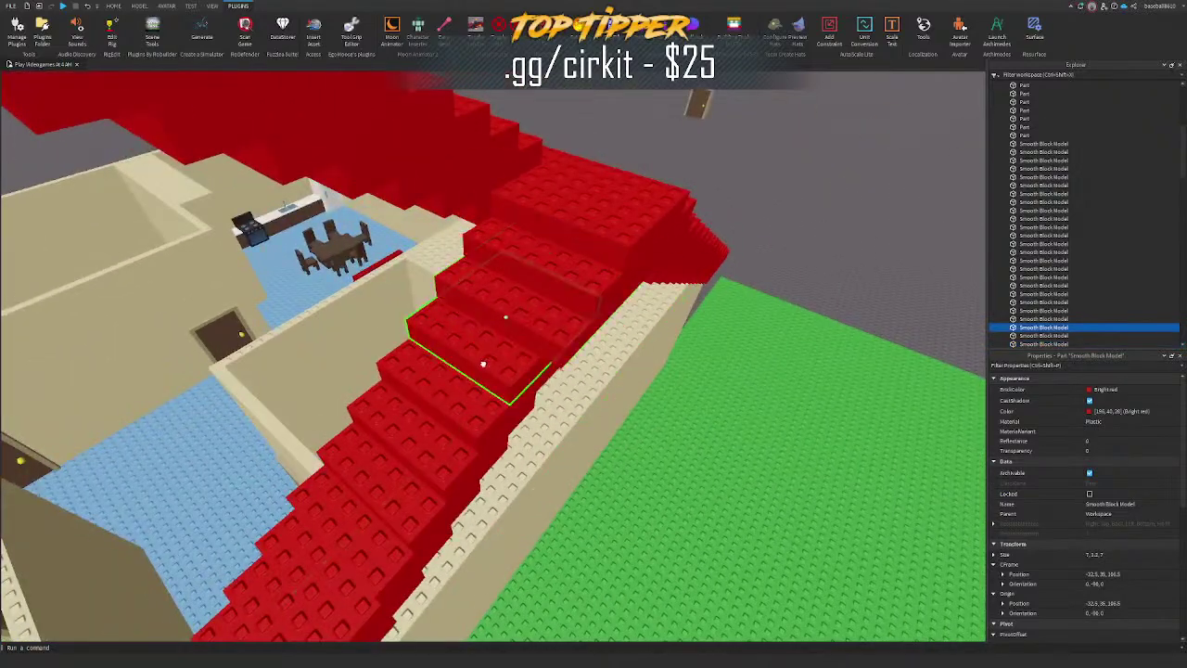
click(483, 364)
key(s)
drag(585, 273, 603, 281)
click(488, 324)
key(s)
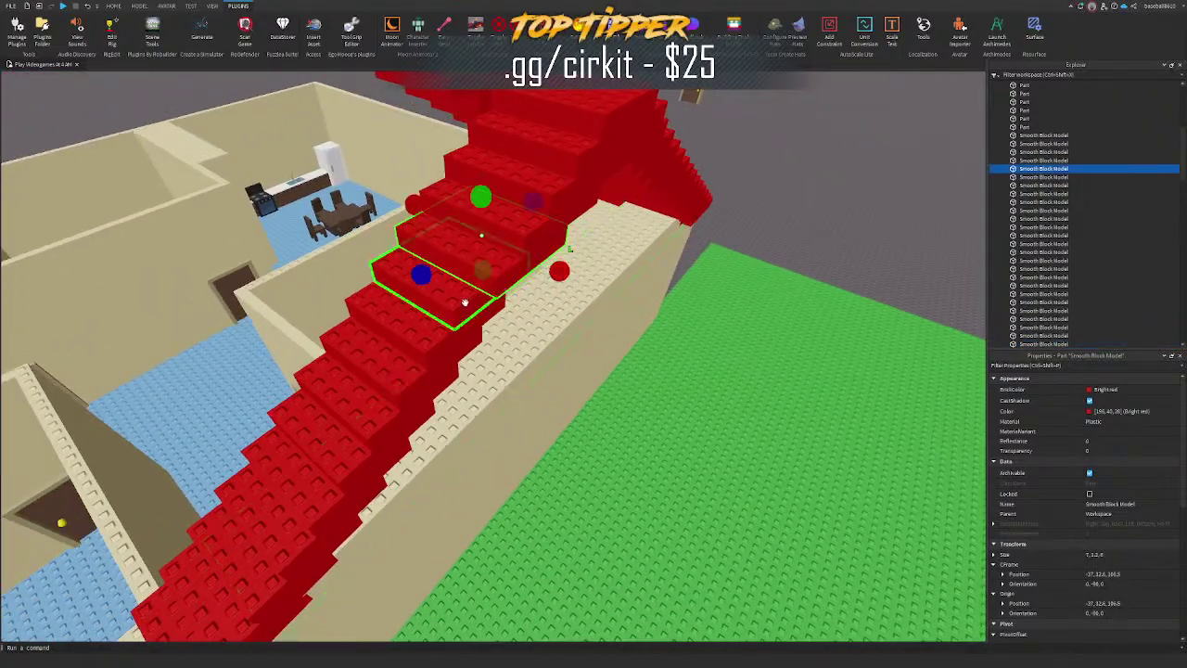
Step: Extend the remaining red blocks down the garage-side slope forward to 7 studs, finishing at the wall top
click(464, 302)
drag(513, 303, 507, 353)
click(443, 331)
key(s)
click(430, 354)
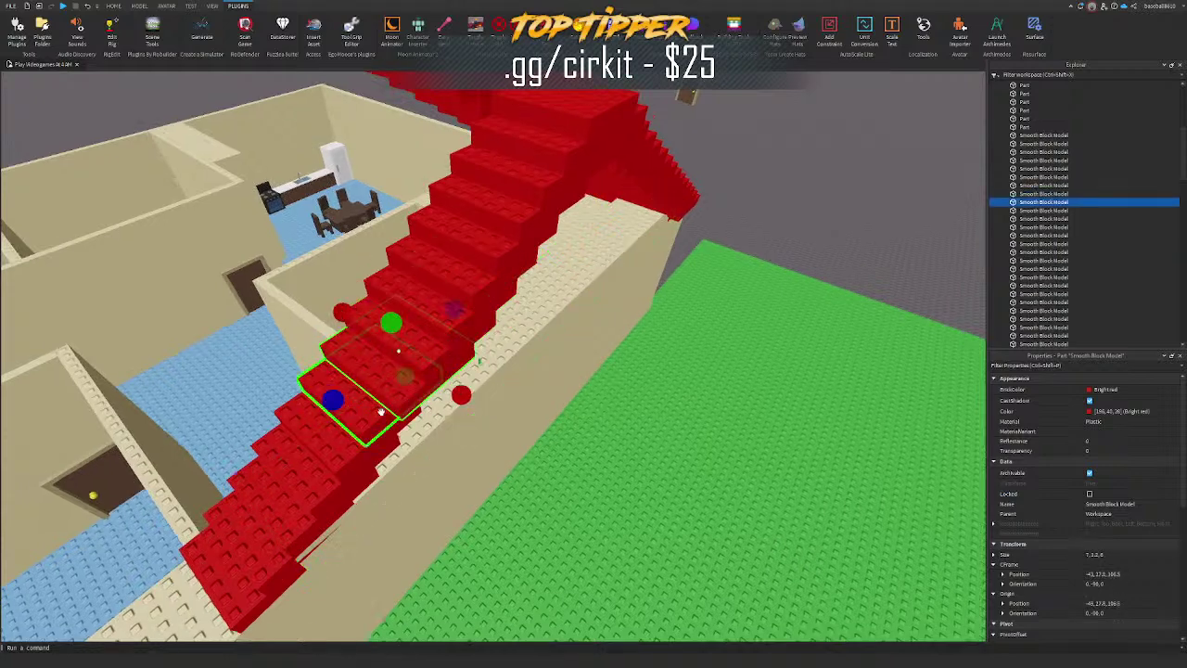
click(380, 411)
click(338, 477)
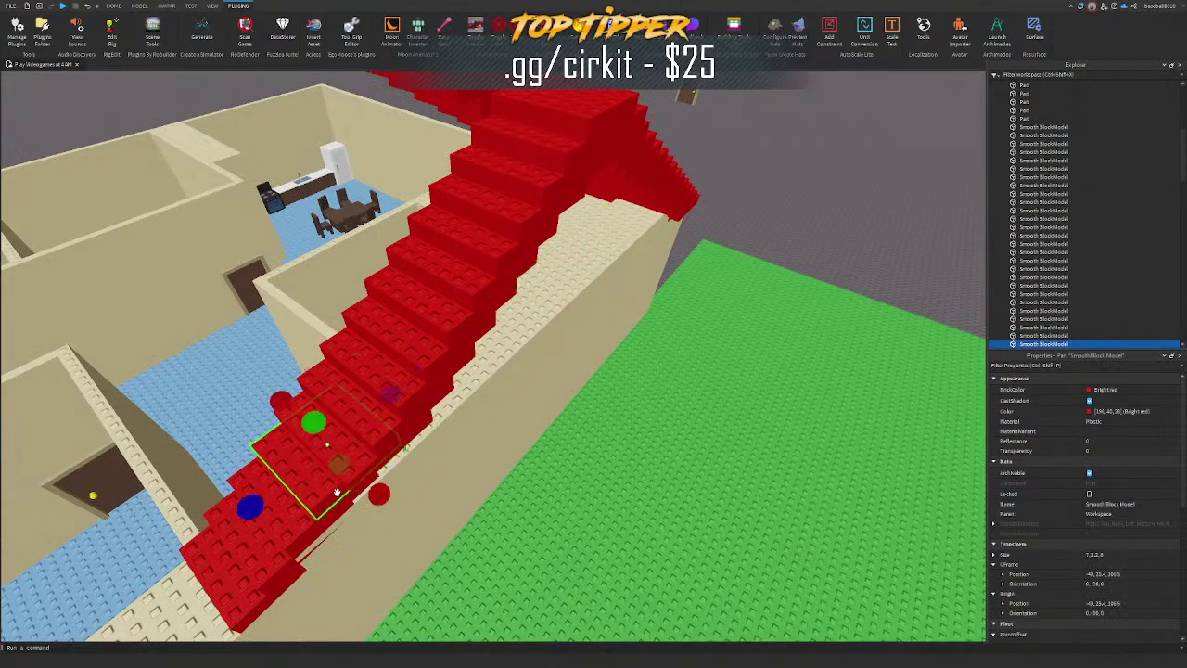
click(298, 530)
drag(354, 530, 367, 543)
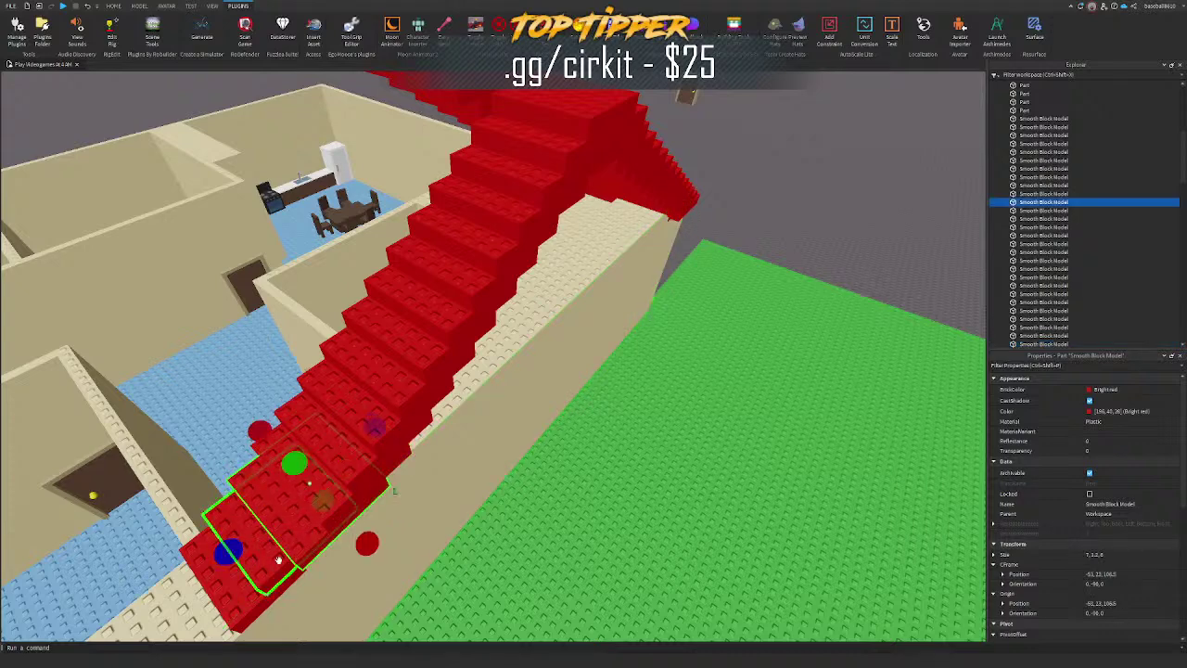
click(299, 568)
drag(344, 583, 320, 623)
click(245, 596)
Step: Raise the yellow infill beneath the smaller gable and shorten both ends to fit inside the red slopes
click(755, 191)
right_drag(754, 191, 725, 205)
click(547, 376)
mouse_move(526, 351)
mouse_down()
mouse_move(522, 325)
mouse_move(532, 344)
mouse_up()
key(q)
right_drag(532, 344, 680, 344)
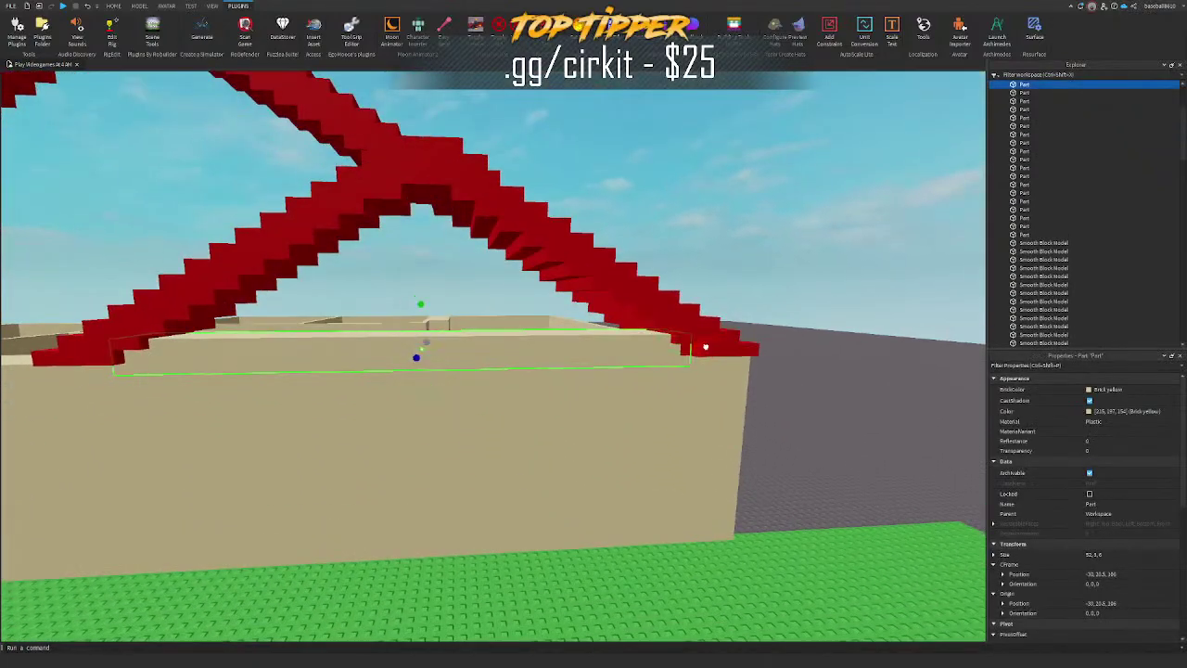
drag(426, 296, 427, 261)
key(d)
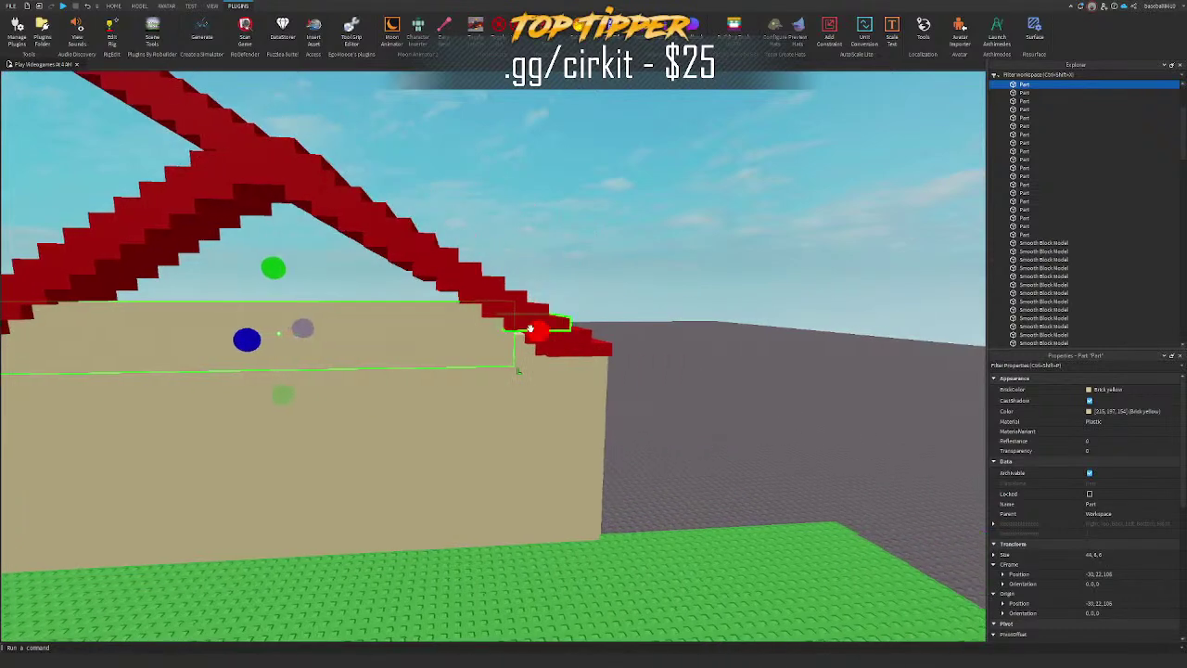
ctrl+drag(540, 336, 561, 347)
right_drag(561, 347, 532, 329)
drag(528, 296, 528, 307)
mouse_move(528, 307)
right_down()
mouse_move(562, 312)
mouse_move(545, 309)
right_up()
Step: Stack duplicated infill panels higher in the smaller gable, shortening both ends to stay within the roof slopes
key(ctrl+2)
drag(448, 287, 448, 277)
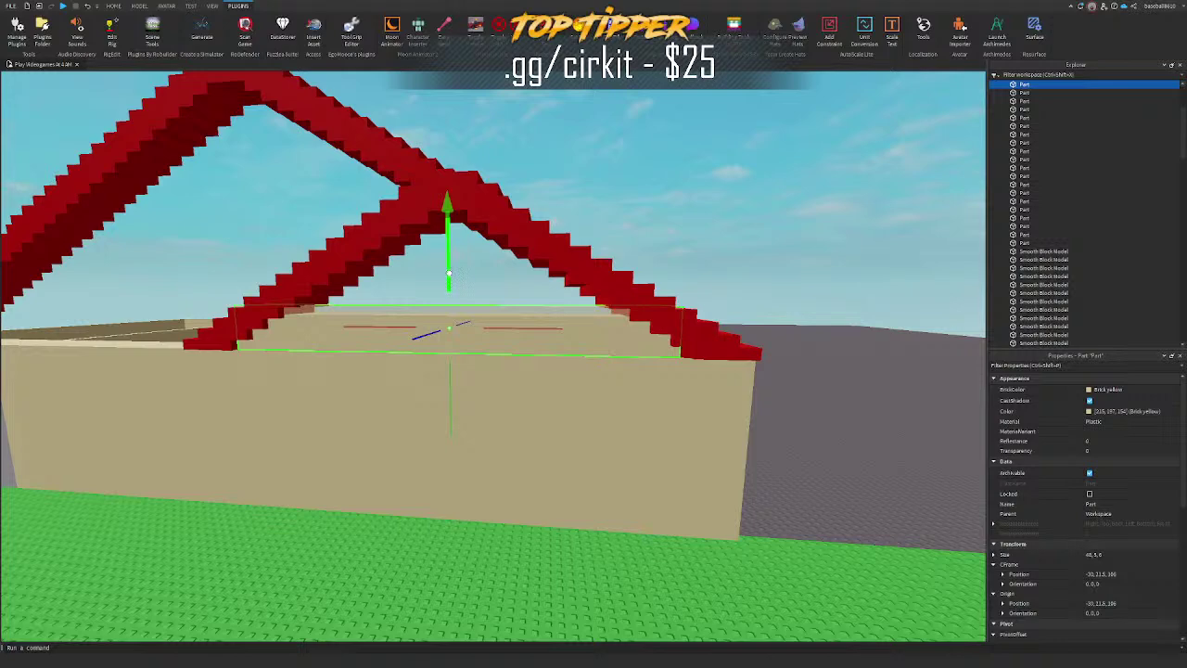
key(a)
key(e)
key(ctrl+2)
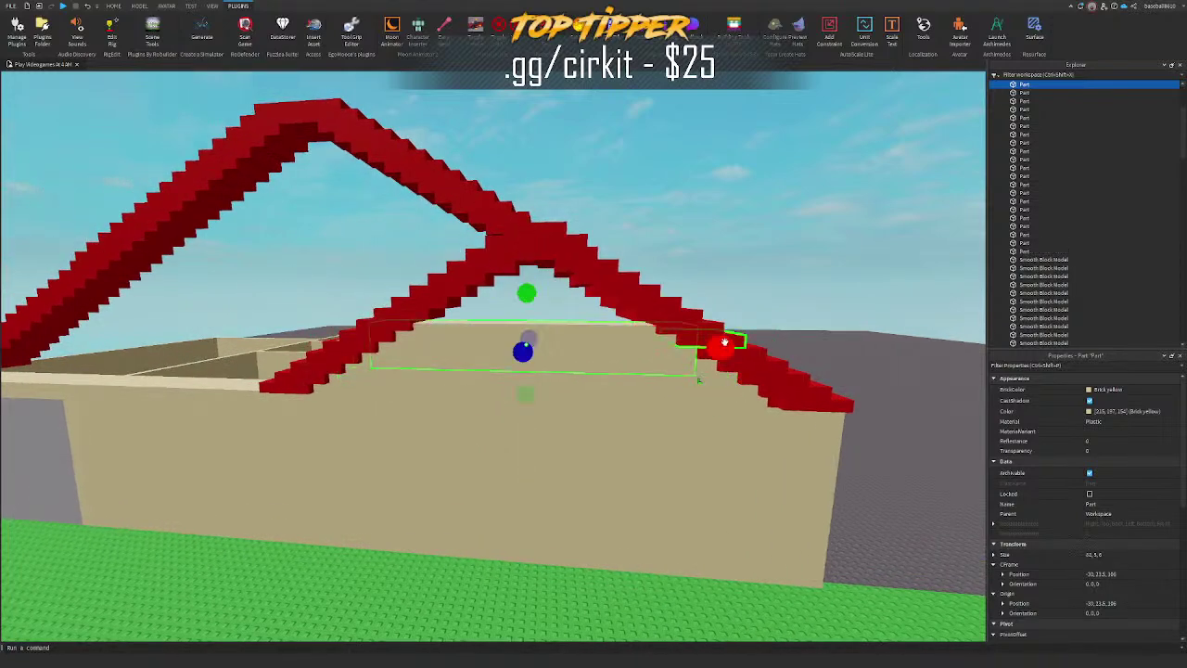
drag(724, 342, 745, 344)
key(e)
key(a)
right_drag(744, 344, 765, 362)
key(w)
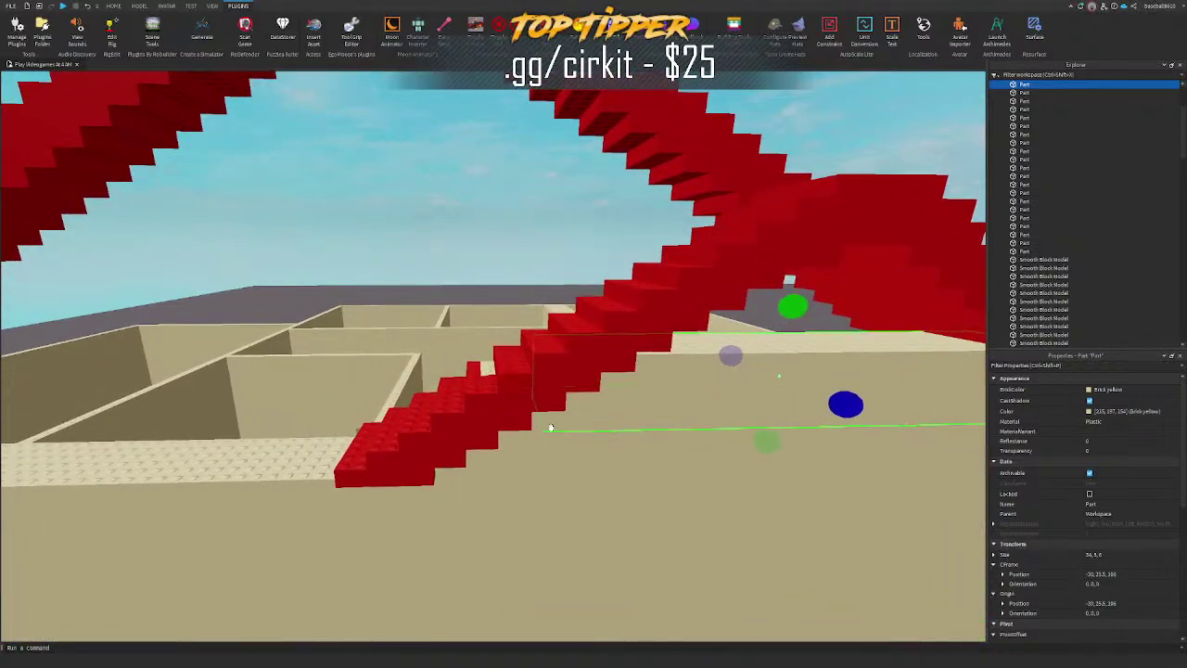
Step: Inspect the stepped edge where the infill panels meet the garage-side roof slope
click(483, 378)
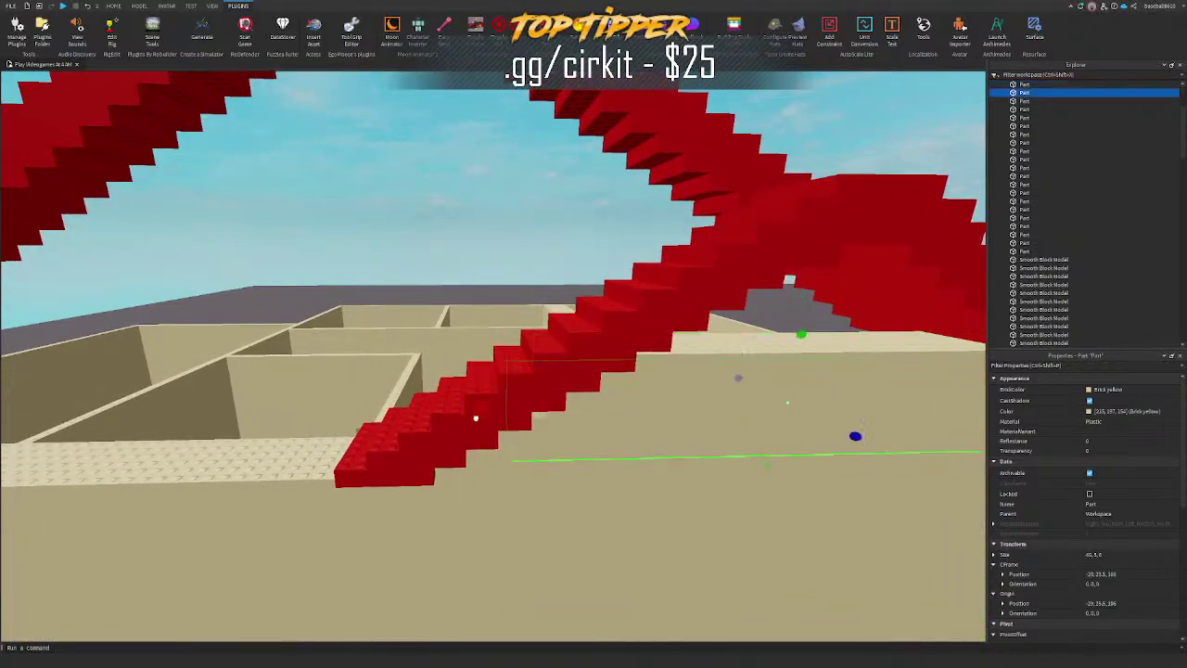
key(q)
right_drag(474, 416, 477, 352)
click(435, 283)
right_drag(435, 283, 433, 281)
key(w)
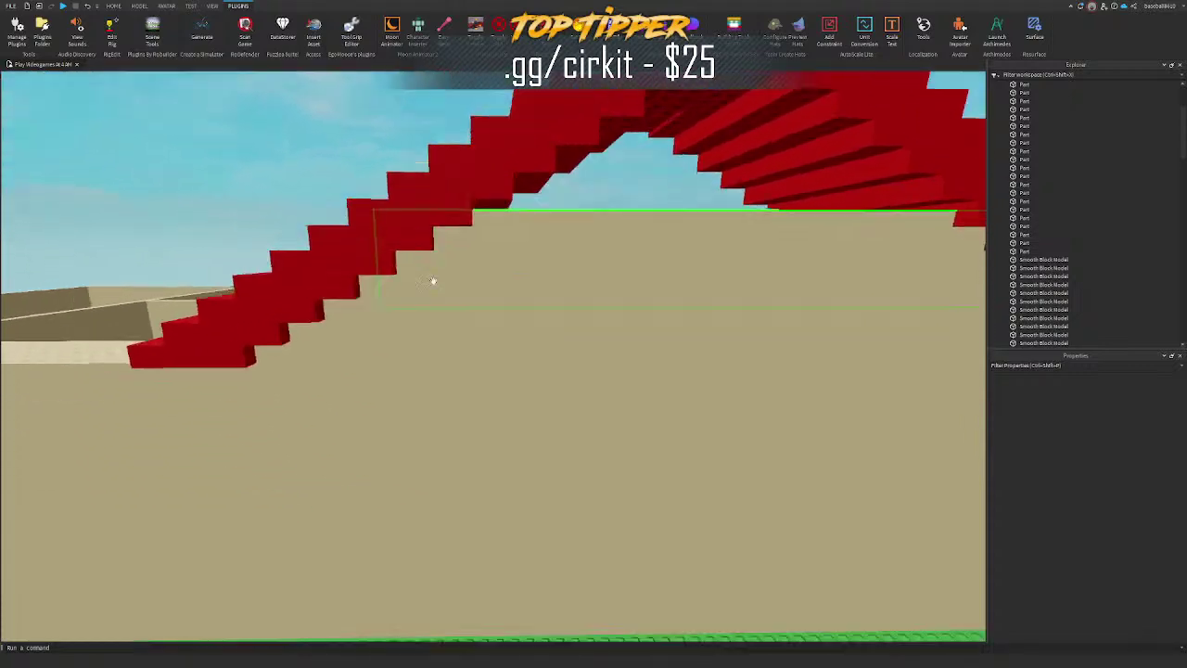
key(s)
click(532, 285)
Step: Duplicate the highest infill panel, move the copy upward and narrow it between the red slopes
key(e)
key(ctrl+2)
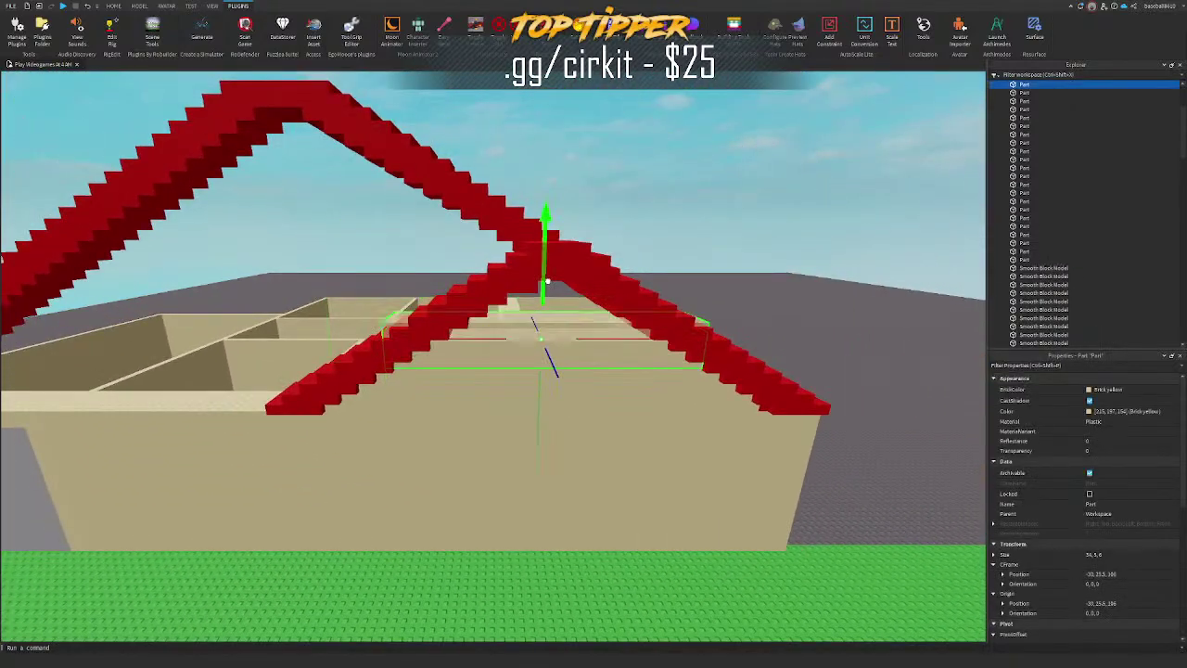
right_drag(540, 352, 540, 353)
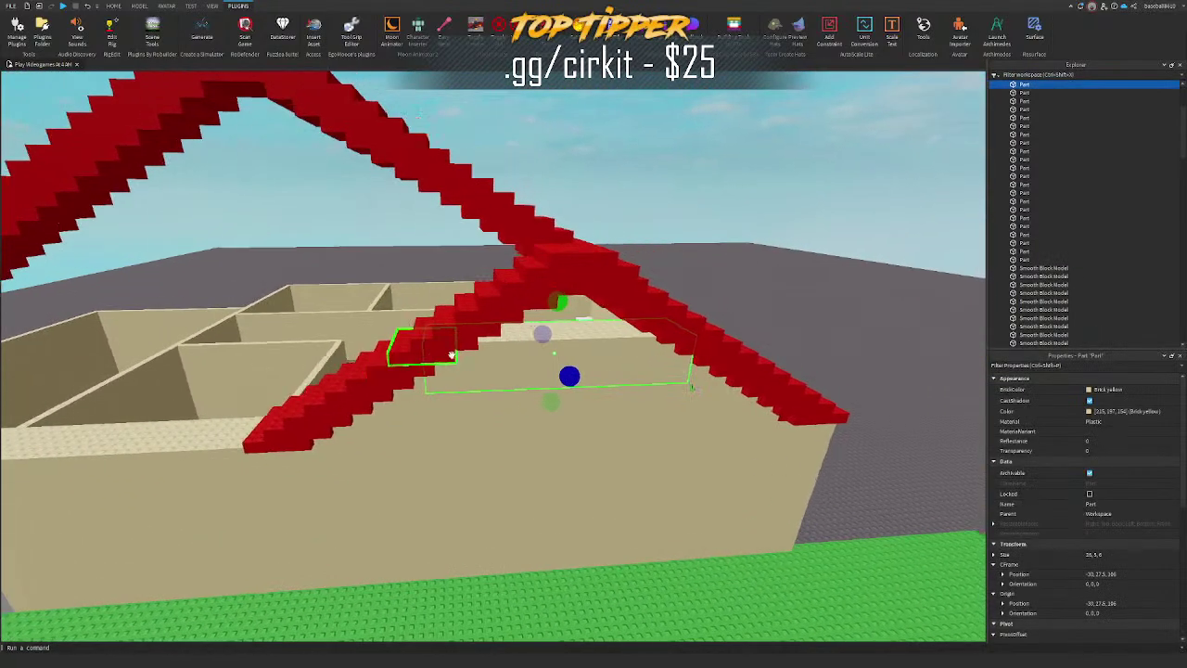
key(d)
right_drag(451, 355, 452, 354)
key(a)
Step: Add further duplicated, progressively narrower infill panels to close the smaller gable up to its peak
key(ctrl+2)
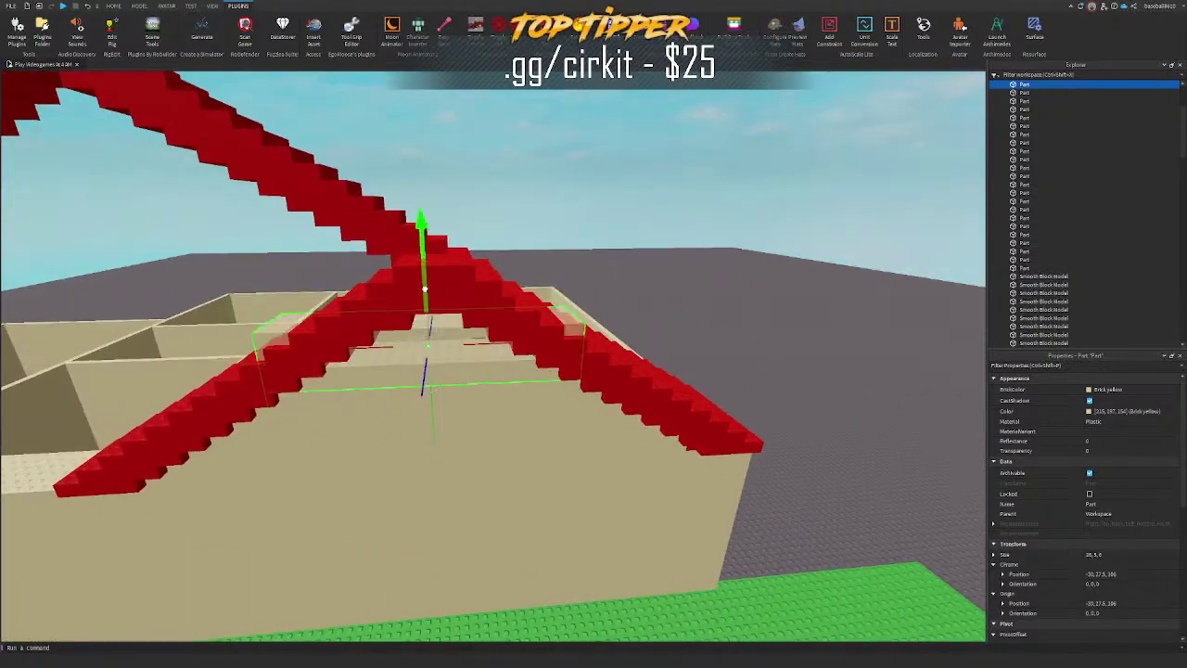
key(a)
key(d)
key(ctrl+2)
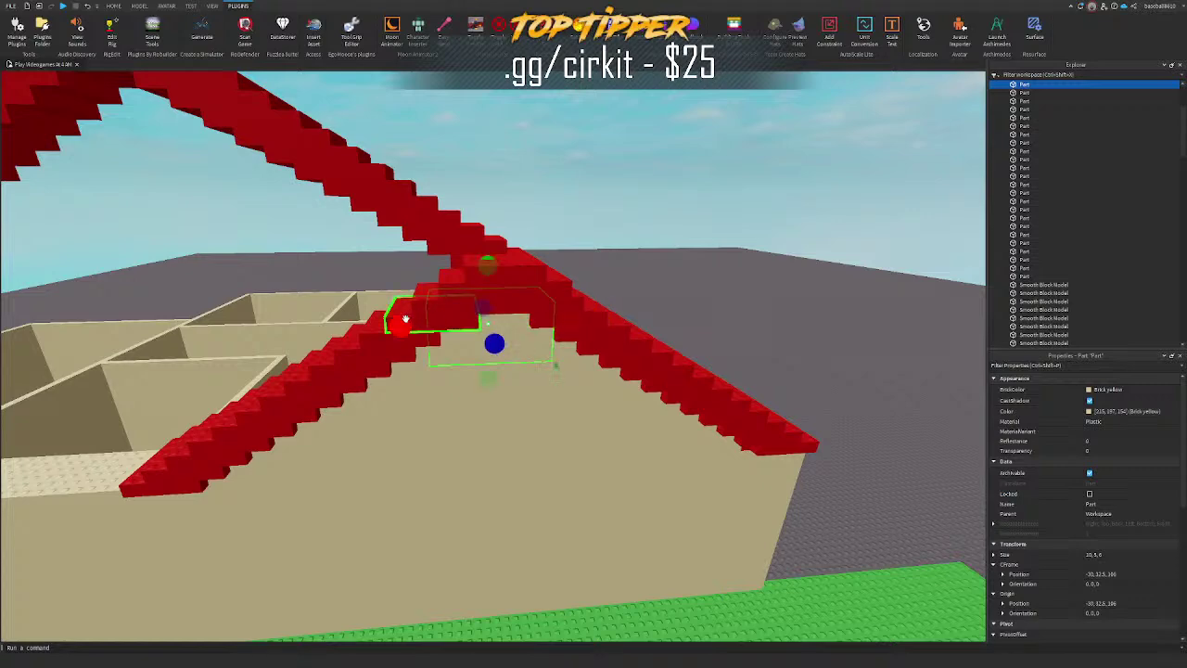
key(s)
Step: Select the seven yellow infill panels in the smaller gable and move them together out in front of the red roof slopes
click(636, 228)
right_drag(636, 228, 636, 227)
key(a)
click(518, 361)
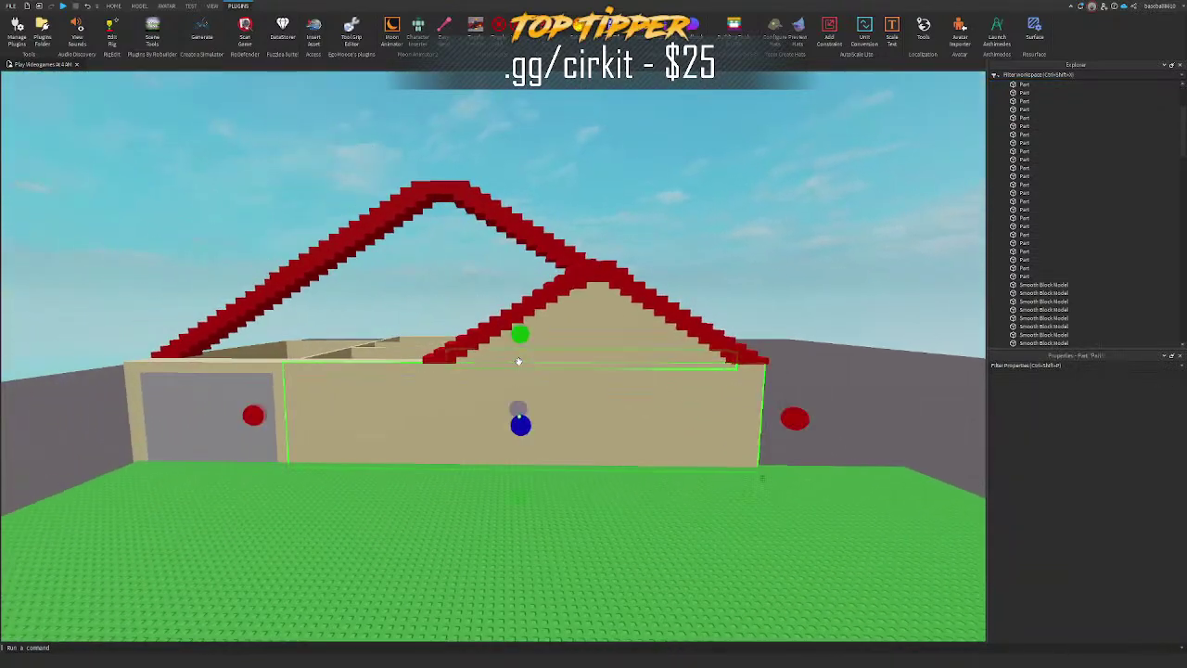
key(ctrl+2)
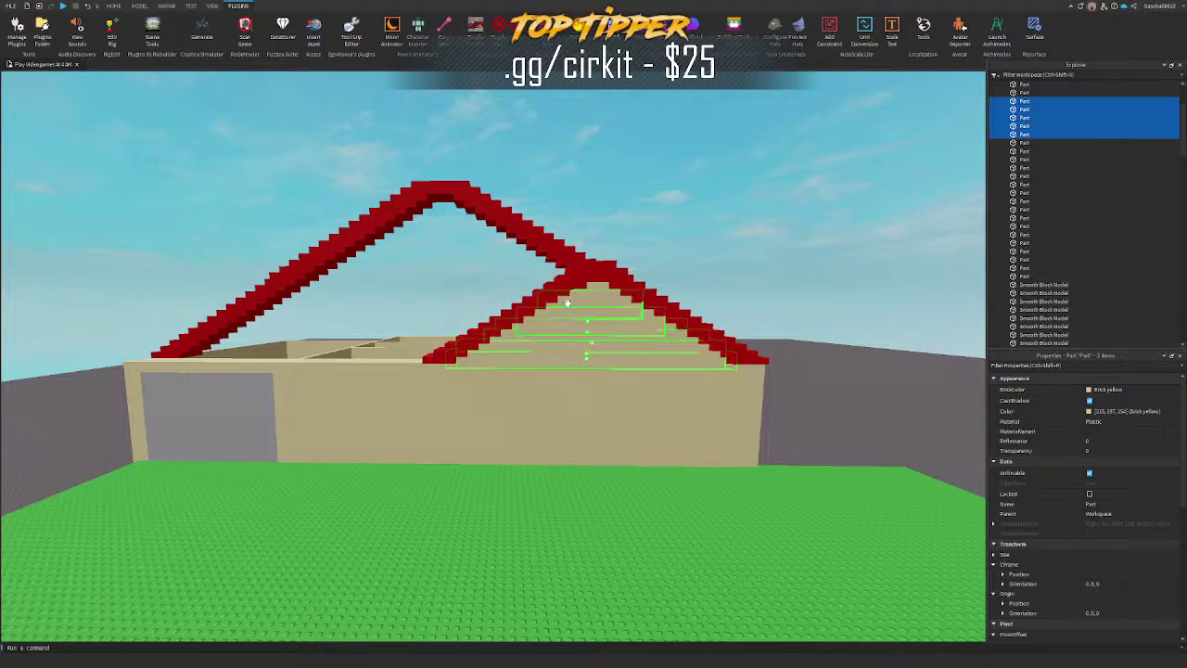
shift+click(588, 289)
key(w)
key(d)
key(e)
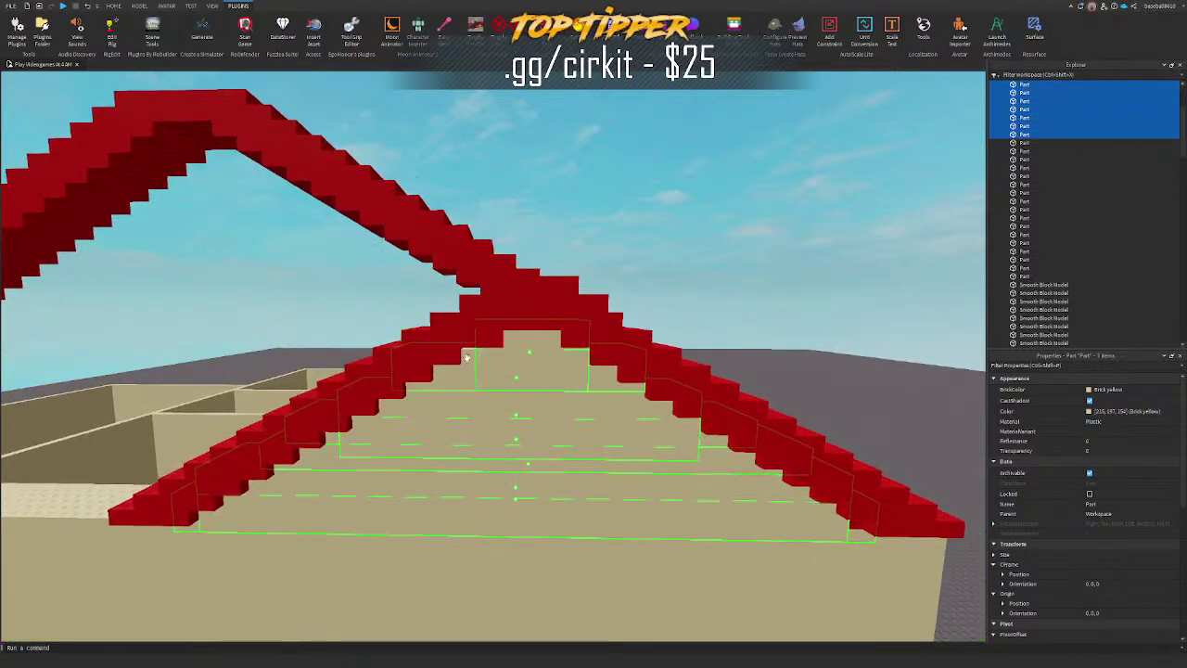
key(w)
key(s)
key(ctrl+2)
drag(567, 408, 826, 375)
key(ctrl+z)
key(w)
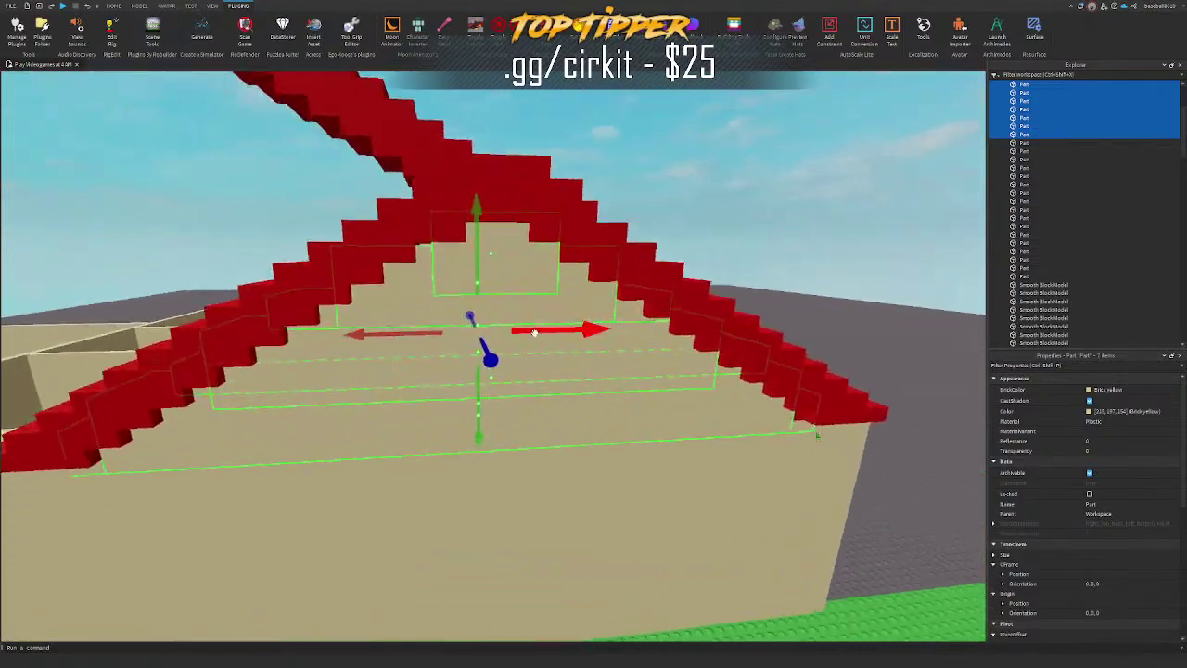
key(s)
drag(492, 353, 530, 448)
Step: Extend one end of the upper infill panel slightly sideways to even out the gable steps
click(469, 302)
key(ctrl+3)
key(ctrl+z)
drag(422, 297, 387, 304)
key(s)
Step: Union the seven infill panels into one part and move it back beneath the smaller gable's red slopes
click(558, 265)
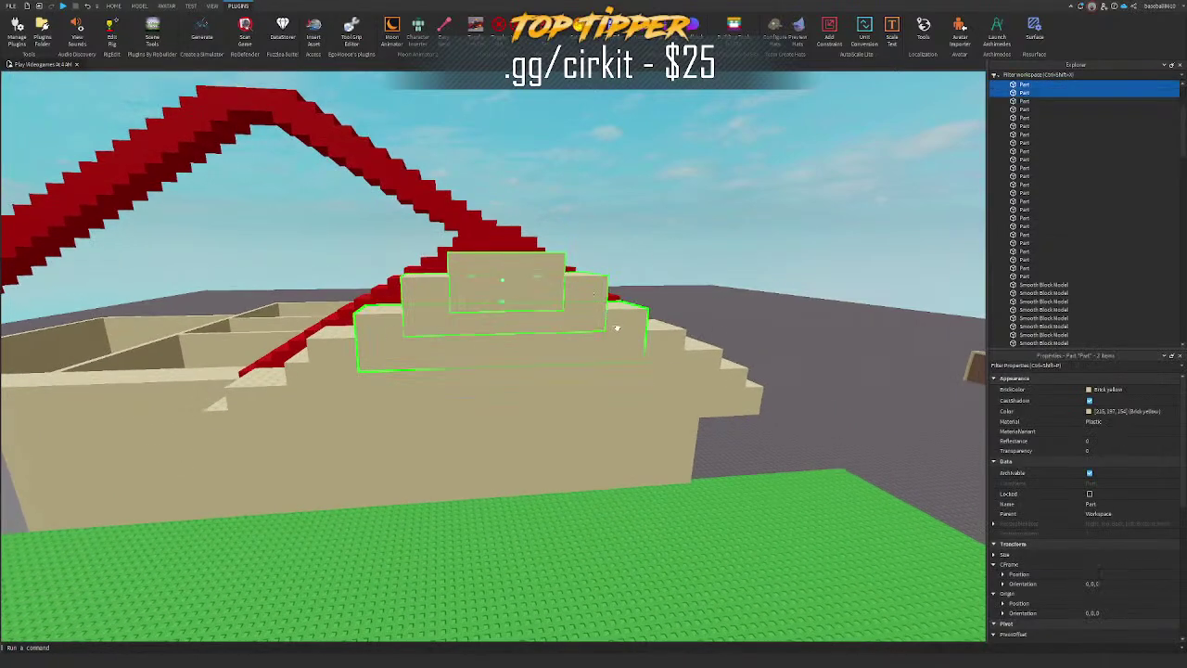
click(139, 5)
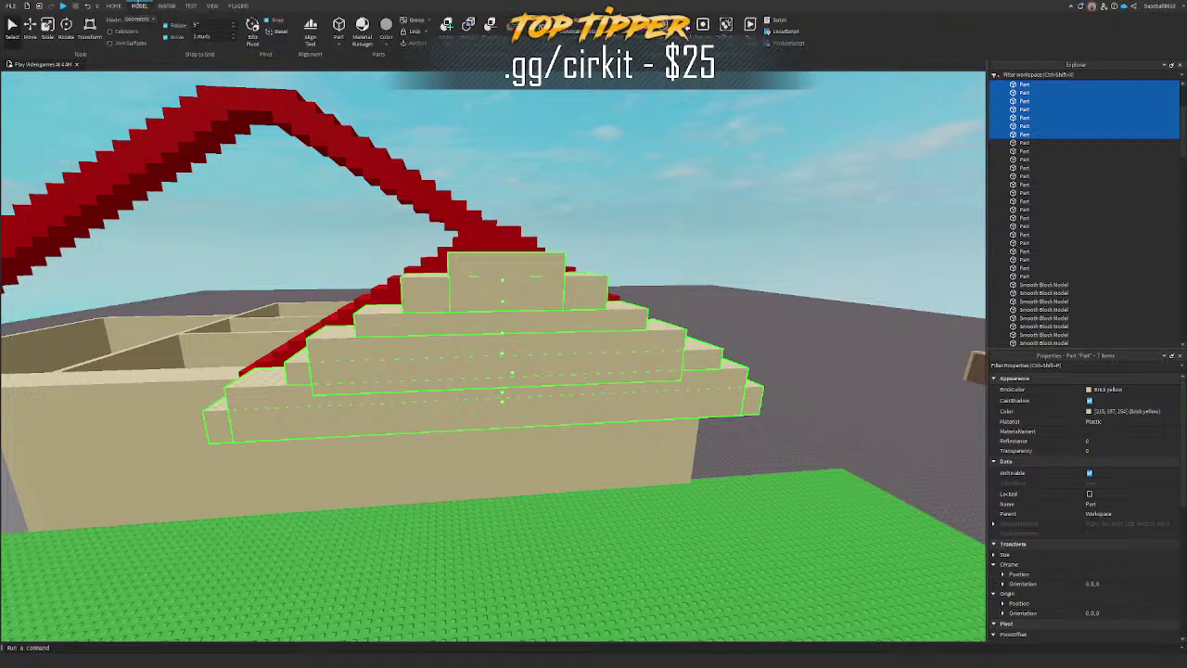
click(449, 27)
key(ctrl+2)
key(e)
drag(516, 365, 495, 390)
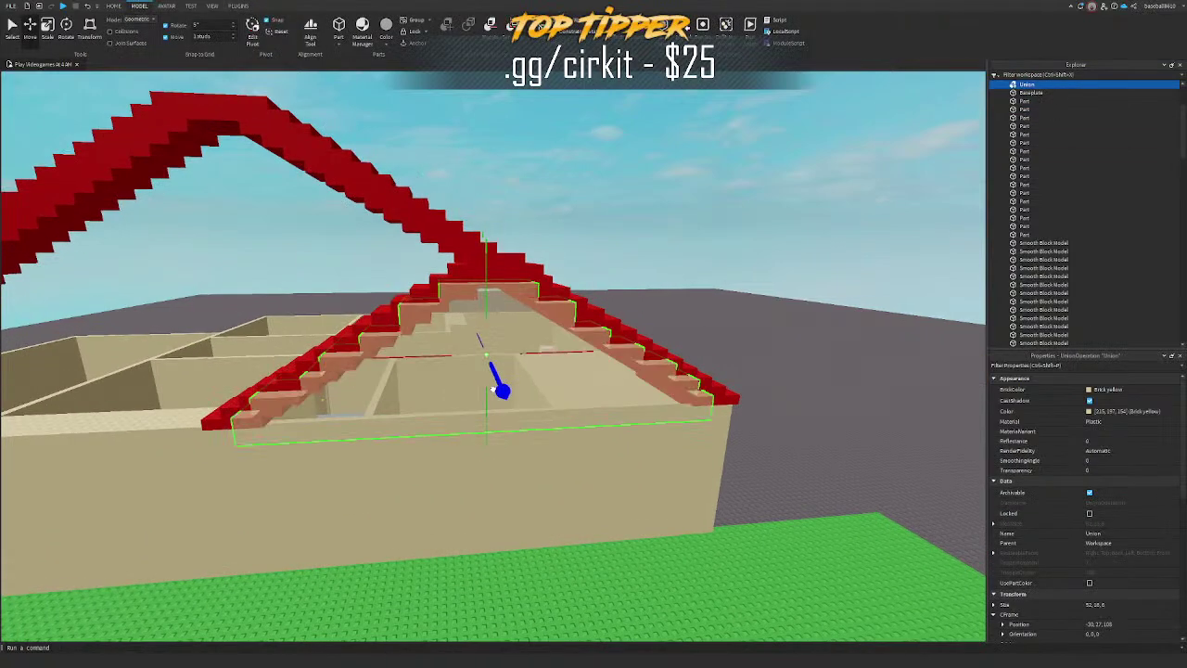
Step: Examine the unioned infill in the smaller gable from the front of the house
click(639, 257)
key(w)
right_drag(639, 257, 649, 239)
click(641, 252)
key(s)
click(646, 248)
key(e)
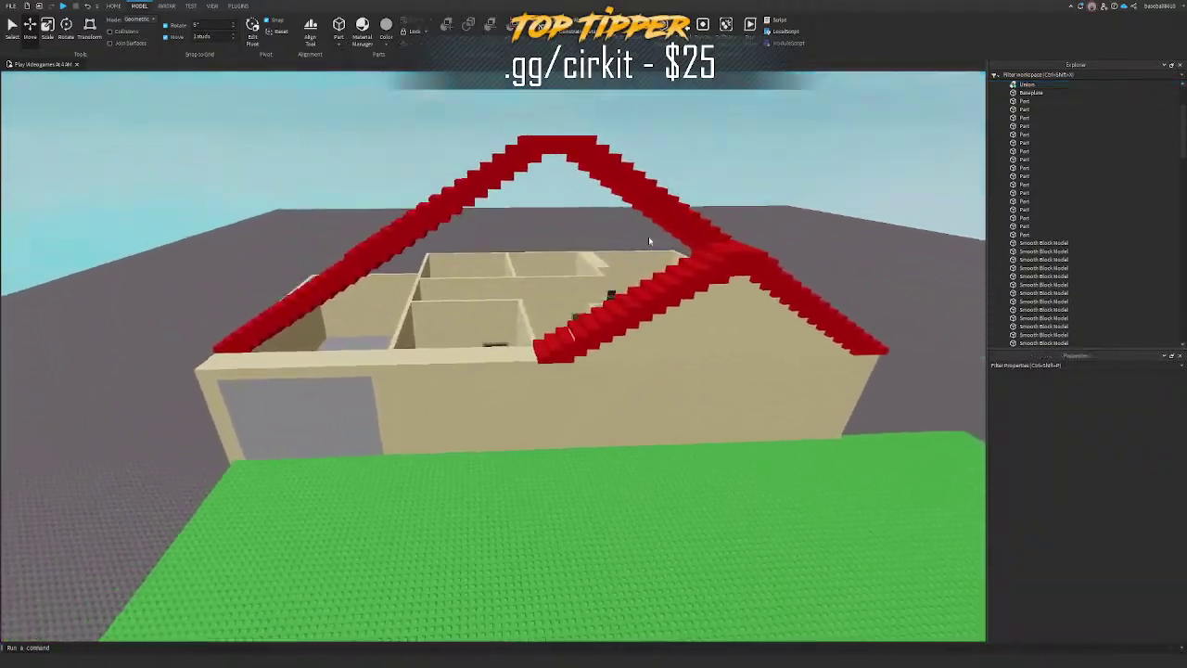
key(s)
key(w)
Step: Turn off move snapping and trim the gable infill union's end slightly within the red slope
click(745, 359)
right_drag(745, 358, 748, 358)
key(w)
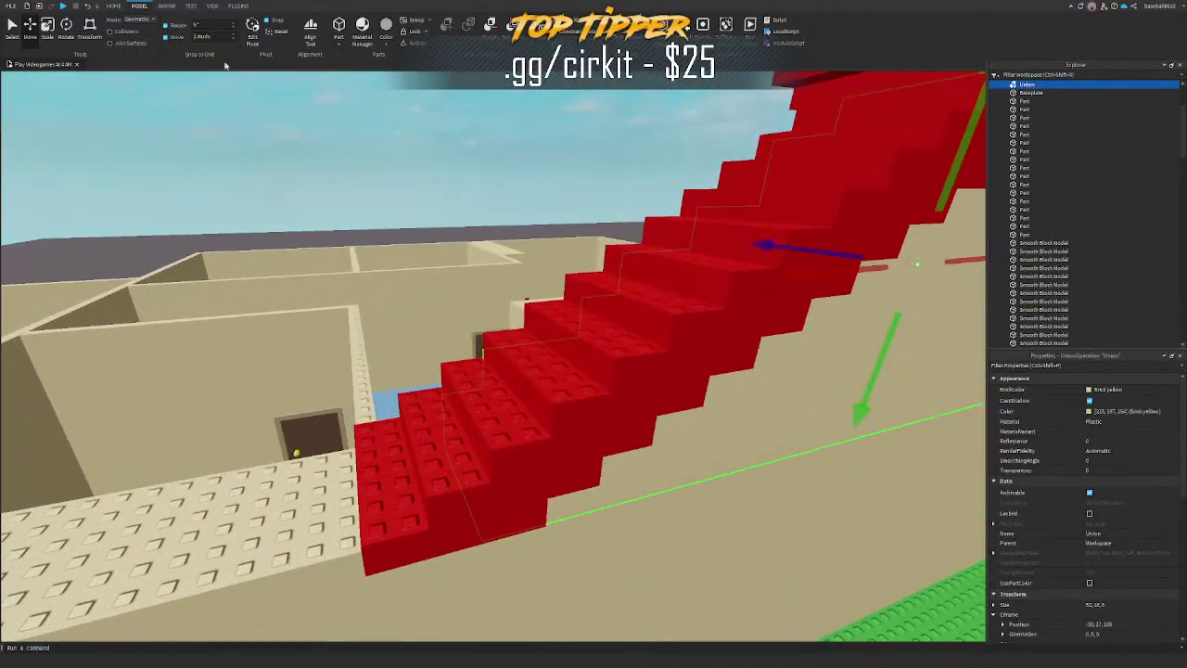
drag(426, 308, 428, 311)
key(ctrl+z)
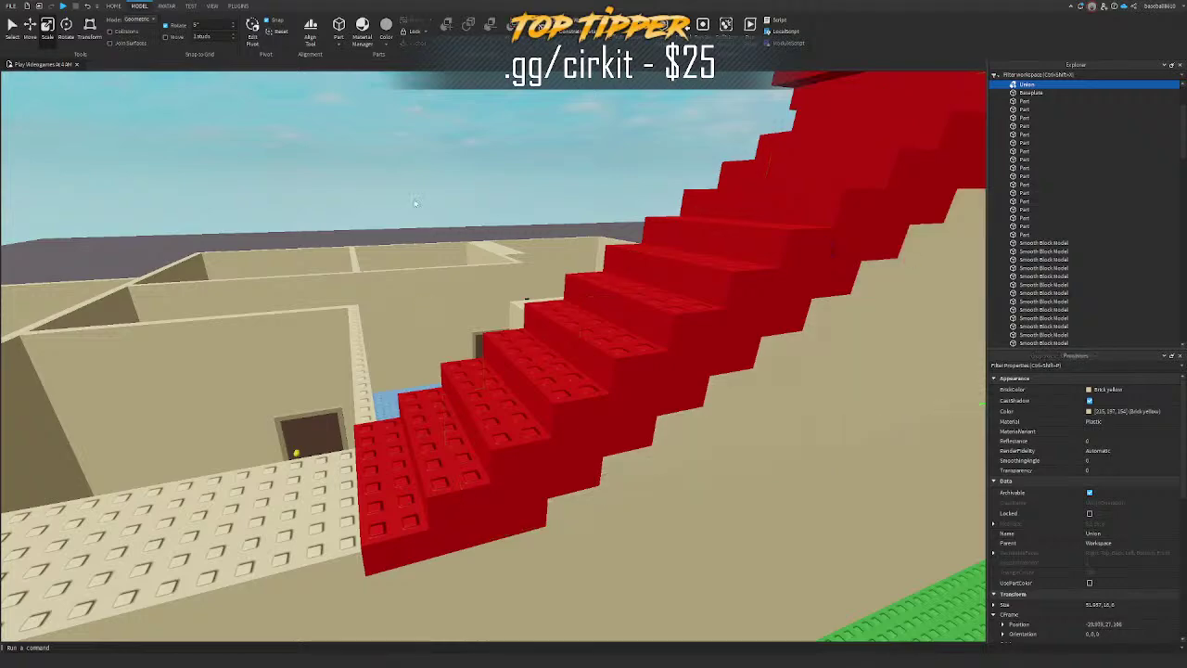
Step: Examine the inner side of the smaller gable and the red slopes from above the rooms
click(415, 191)
key(d)
right_drag(415, 191, 473, 219)
key(s)
key(e)
key(q)
key(a)
key(d)
key(w)
key(w)
key(e)
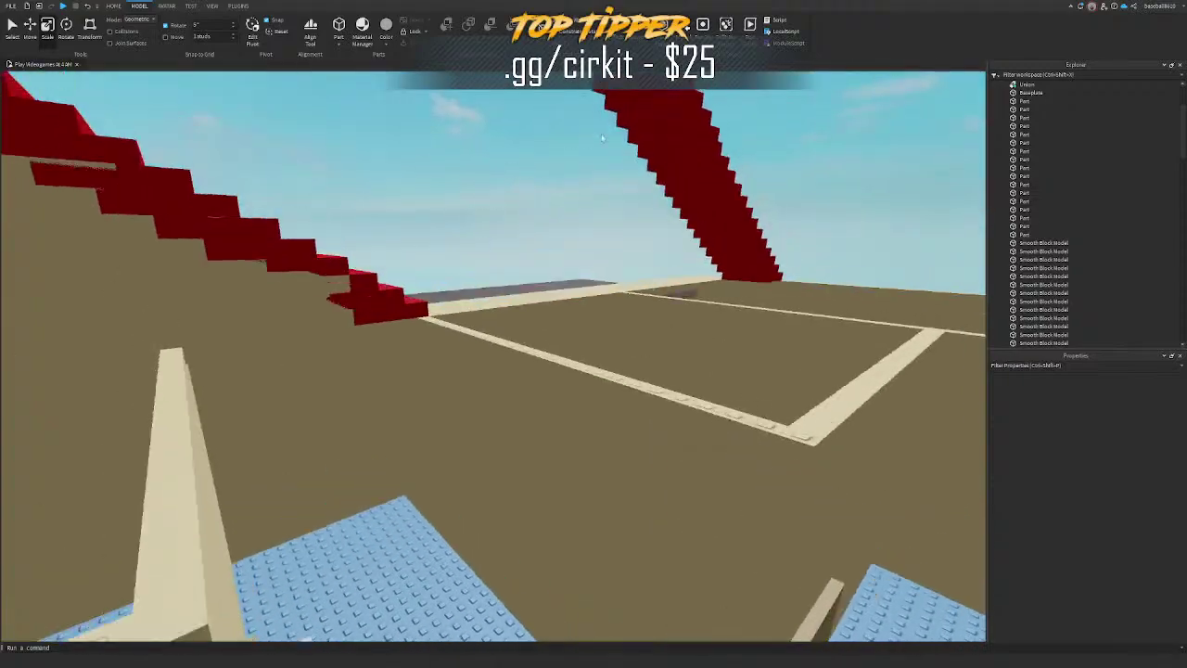
Step: Adjust the depth of the gable infill union on its side facing the house interior
click(631, 138)
key(s)
click(666, 119)
key(e)
right_drag(667, 119, 519, 269)
key(w)
key(d)
click(478, 256)
drag(429, 255, 403, 259)
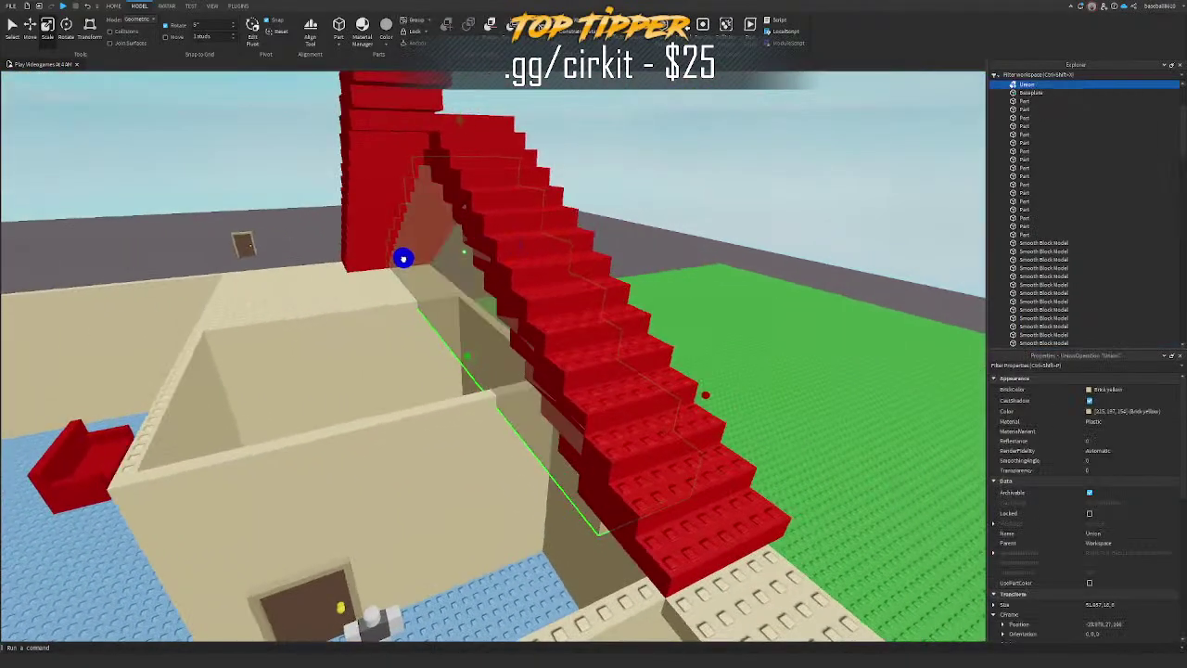
Step: Try to extend the red block at the larger gable's peak back across the house
click(637, 175)
key(s)
right_drag(638, 174, 640, 174)
key(a)
key(d)
right_drag(639, 170, 488, 246)
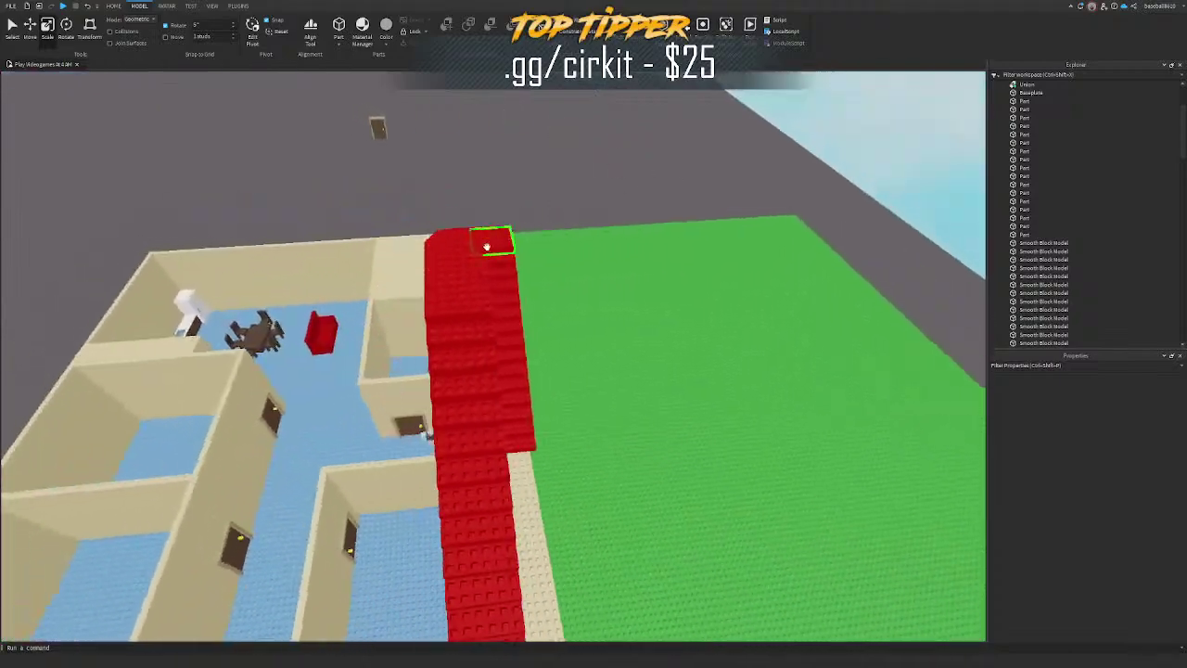
click(495, 268)
drag(551, 305, 577, 321)
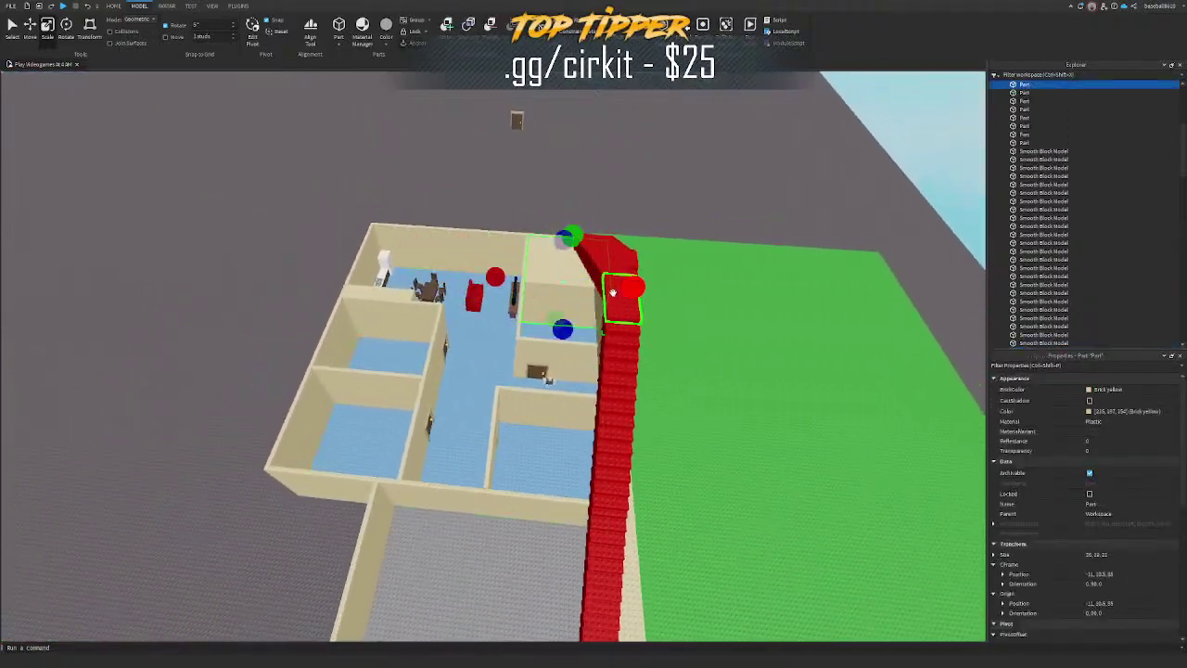
key(a)
click(673, 294)
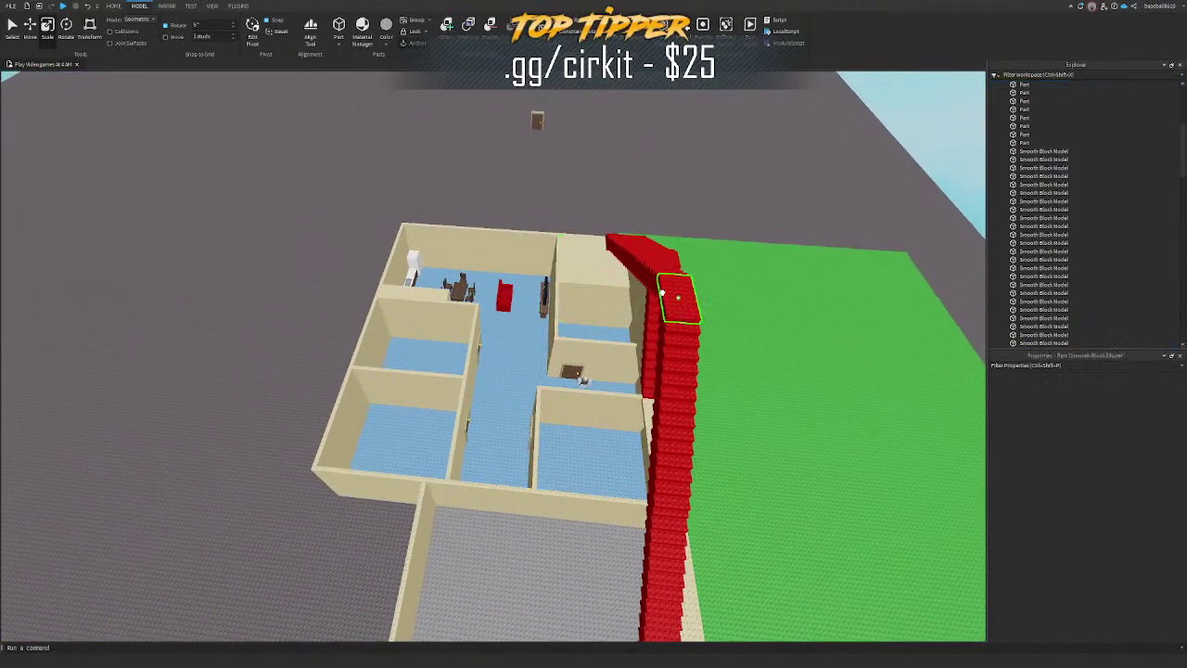
drag(636, 288, 139, 225)
key(ctrl+z)
click(367, 208)
right_drag(366, 209, 426, 186)
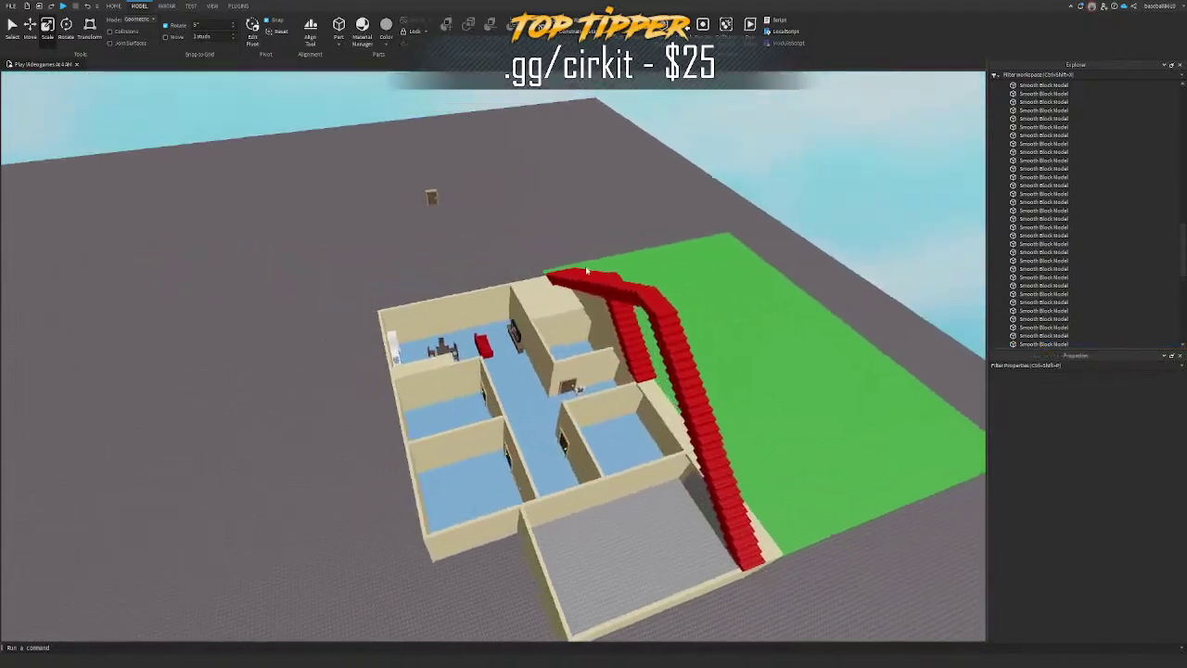
Step: Set the move increment to 73 studs and extend the larger gable's red peak block across the rooms to the far wall
click(662, 301)
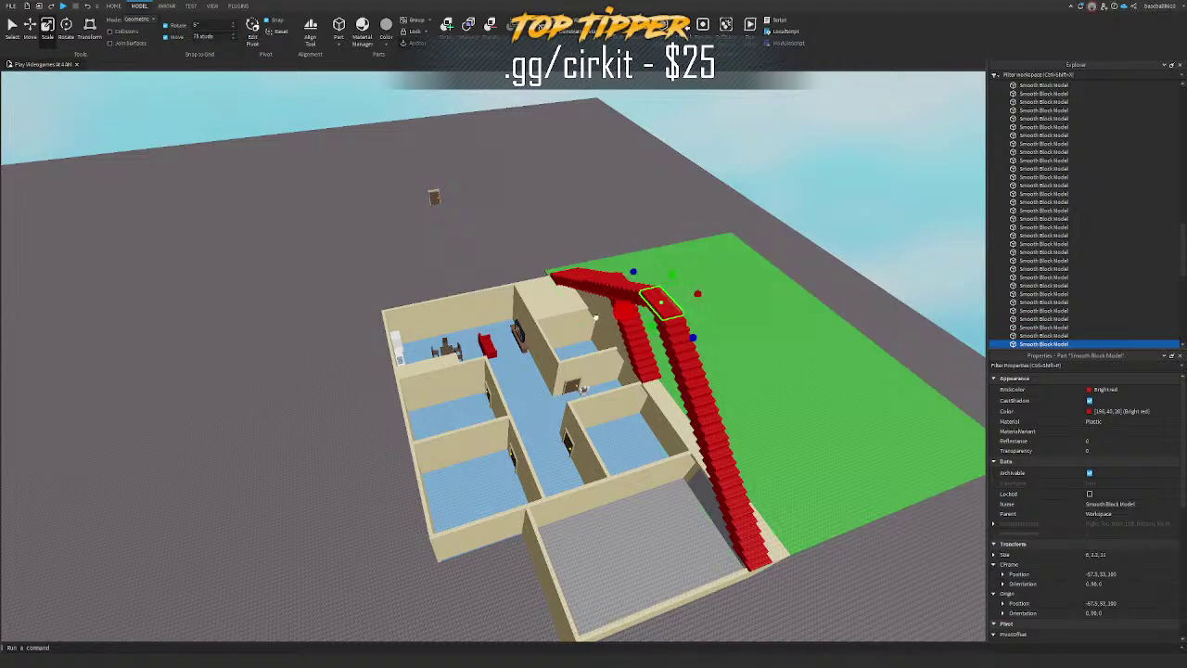
drag(596, 317, 387, 371)
key(a)
key(w)
Step: Stretch the far exterior wall upward past the end of the extended red peak block
click(501, 396)
key(s)
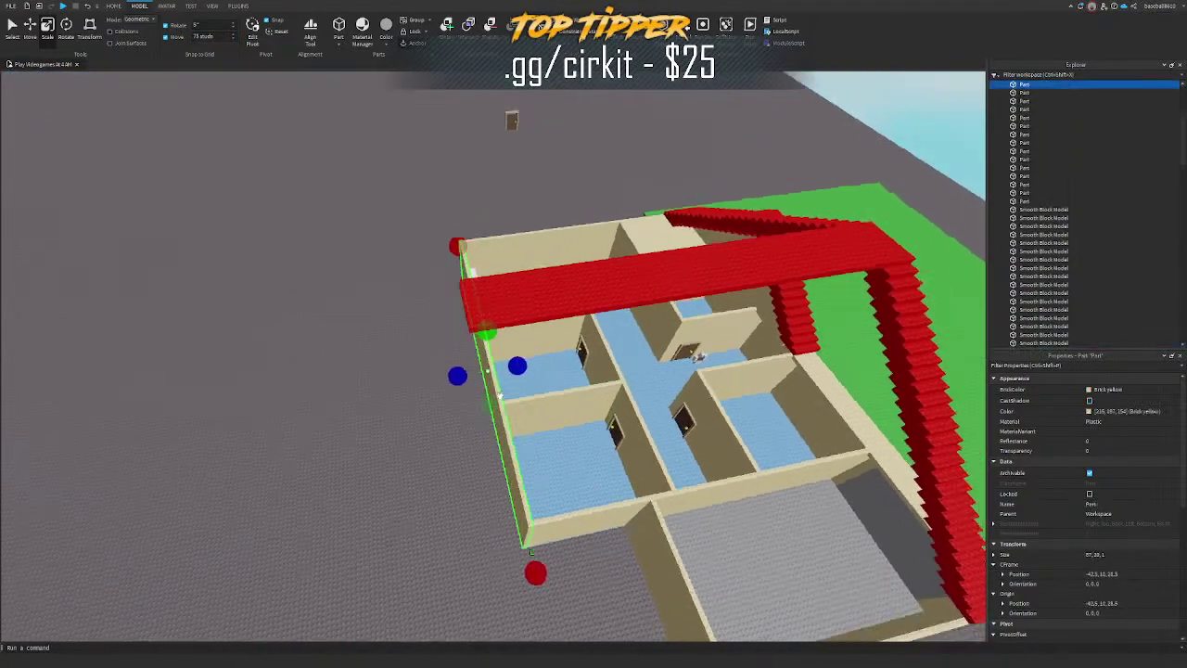
right_drag(500, 396, 538, 357)
drag(442, 429, 463, 228)
Step: Reduce the move increment and shorten the red peak block's far end toward the raised exterior wall
click(450, 403)
right_drag(451, 403, 352, 398)
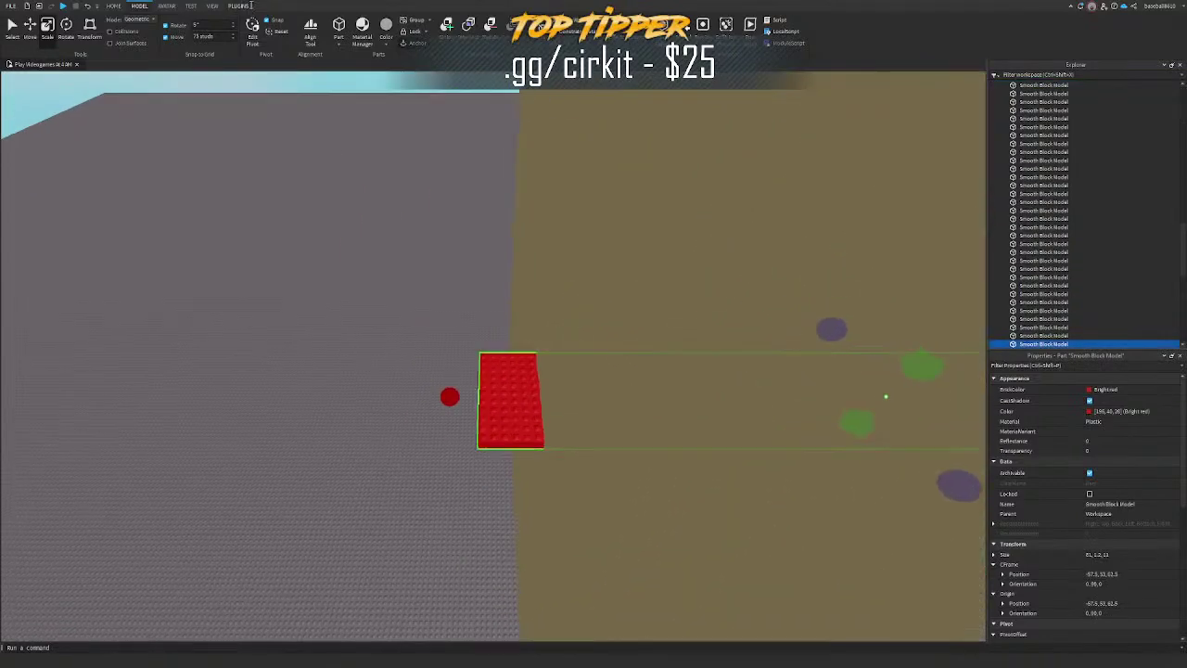
key(w)
click(205, 36)
right_drag(345, 315, 356, 352)
drag(357, 353, 412, 361)
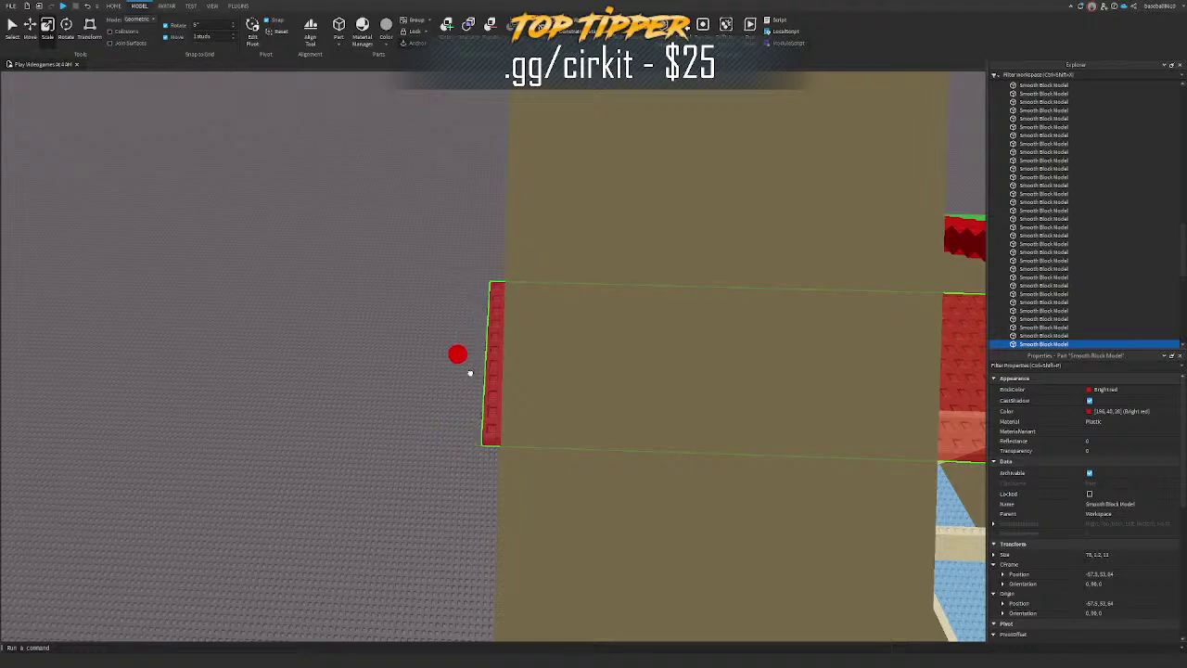
drag(470, 372, 495, 376)
right_drag(495, 377, 482, 360)
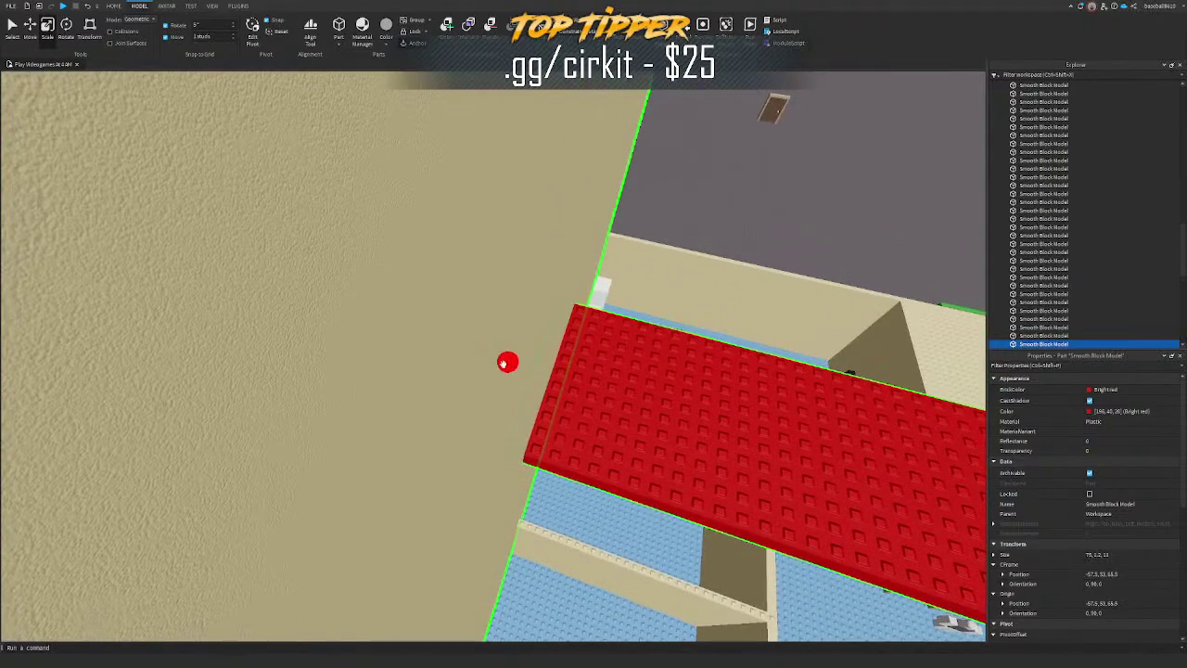
Step: Delete the tall tan wall standing at the far end of the red ridge slab
mouse_move(503, 364)
mouse_down()
mouse_move(516, 369)
mouse_move(507, 363)
mouse_up()
key(s)
click(442, 347)
right_drag(443, 347, 477, 349)
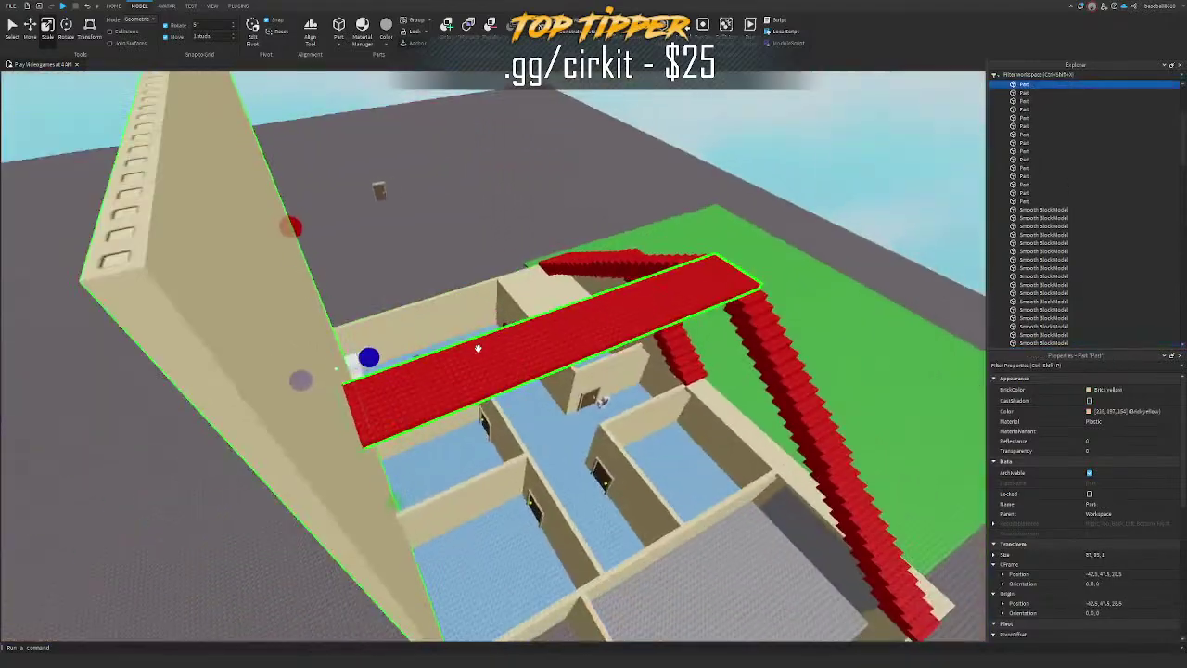
key(Delete)
Step: Stretch the first two red blocks beside the ridge on the garage side across the house as 75-stud rows
click(744, 298)
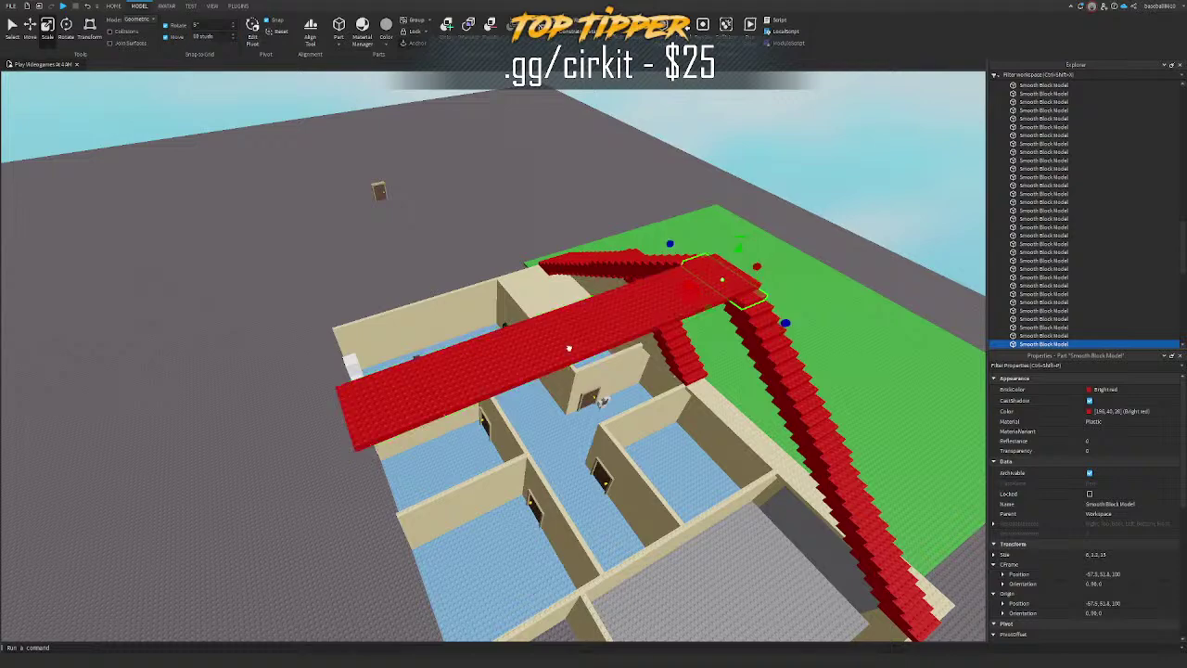
click(311, 476)
key(w)
key(q)
click(774, 284)
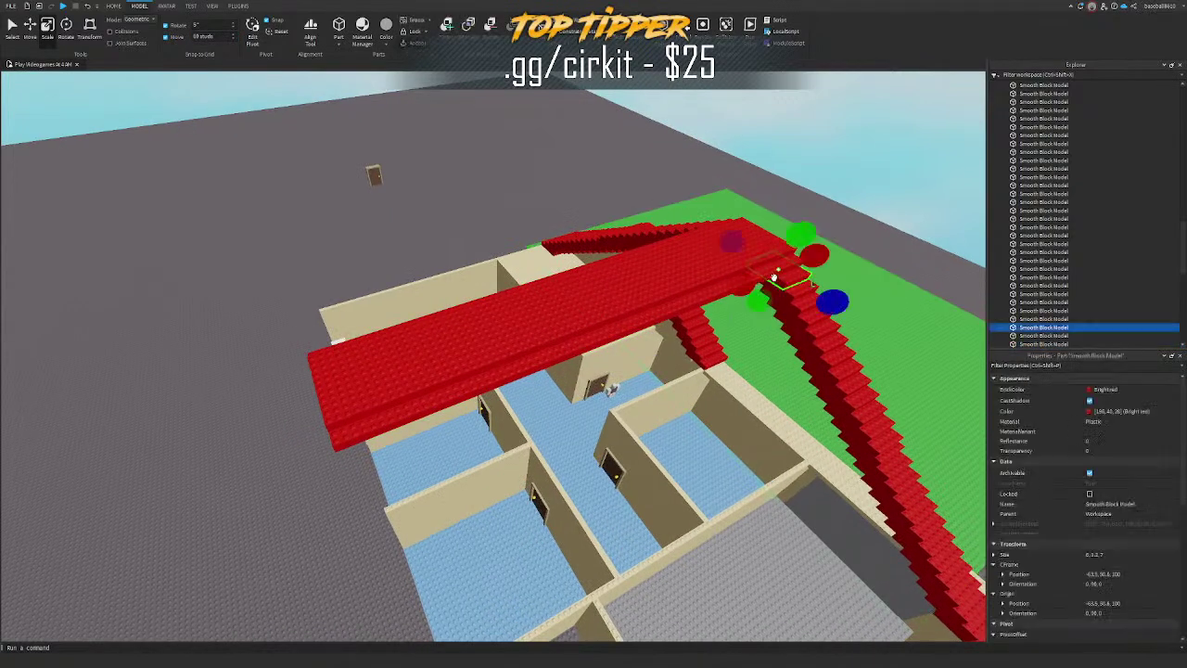
drag(767, 280, 408, 424)
Step: Extend the next stepped block below those garage-side rows to 75 studs so it lines up with the ridge slab
key(w)
click(708, 248)
right_drag(686, 292, 710, 247)
key(d)
click(620, 347)
right_drag(621, 346, 623, 334)
key(d)
drag(622, 332, 232, 348)
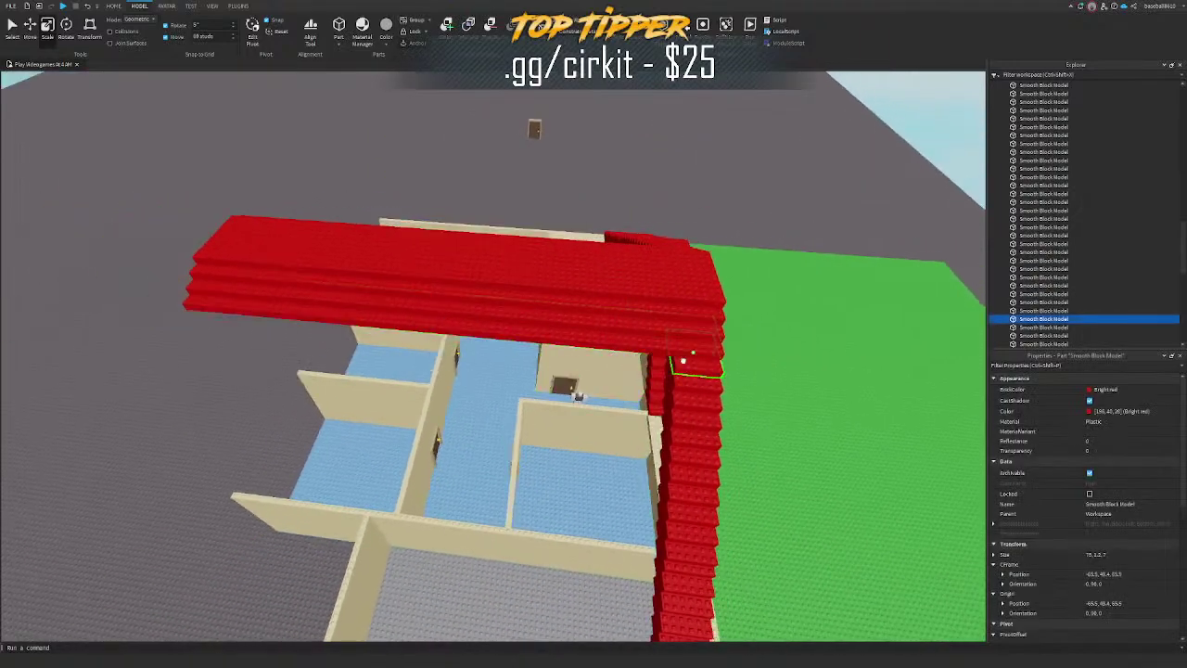
Step: Continue the garage-side slope downward by stretching the following stepped blocks to 75 studs long
key(s)
drag(437, 345, 404, 344)
click(655, 393)
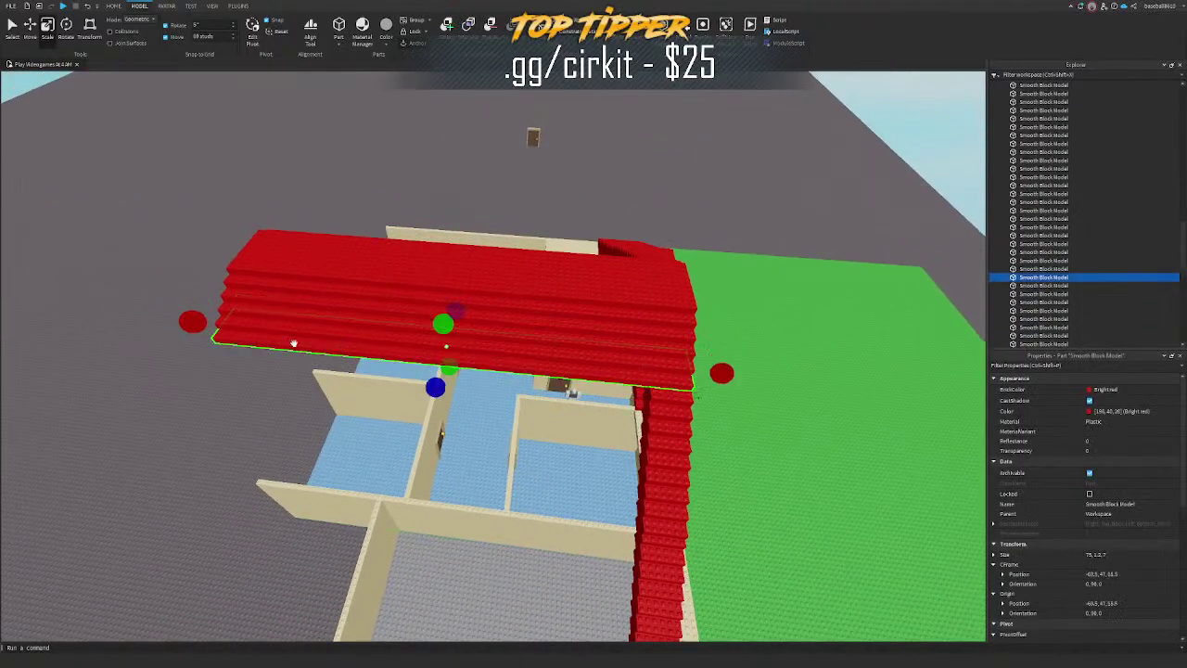
click(668, 401)
drag(588, 380, 399, 364)
Step: Lengthen the stepped blocks at the lower edge of the partly filled garage-side slope to 75 studs
key(s)
right_drag(653, 345, 646, 328)
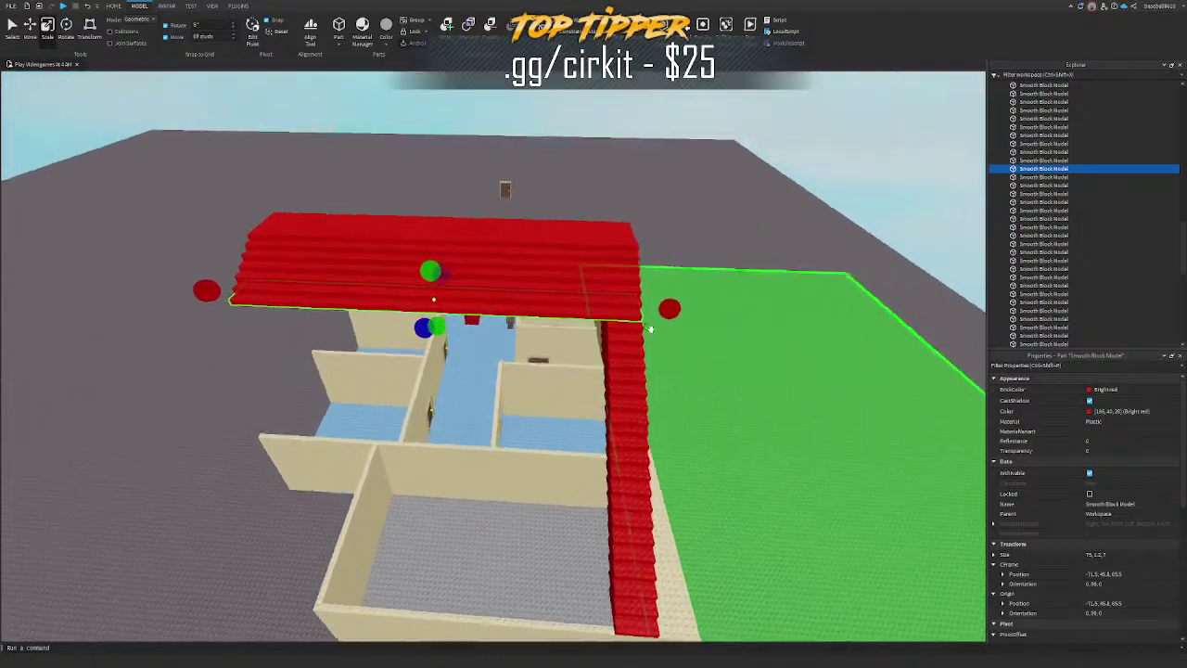
click(618, 322)
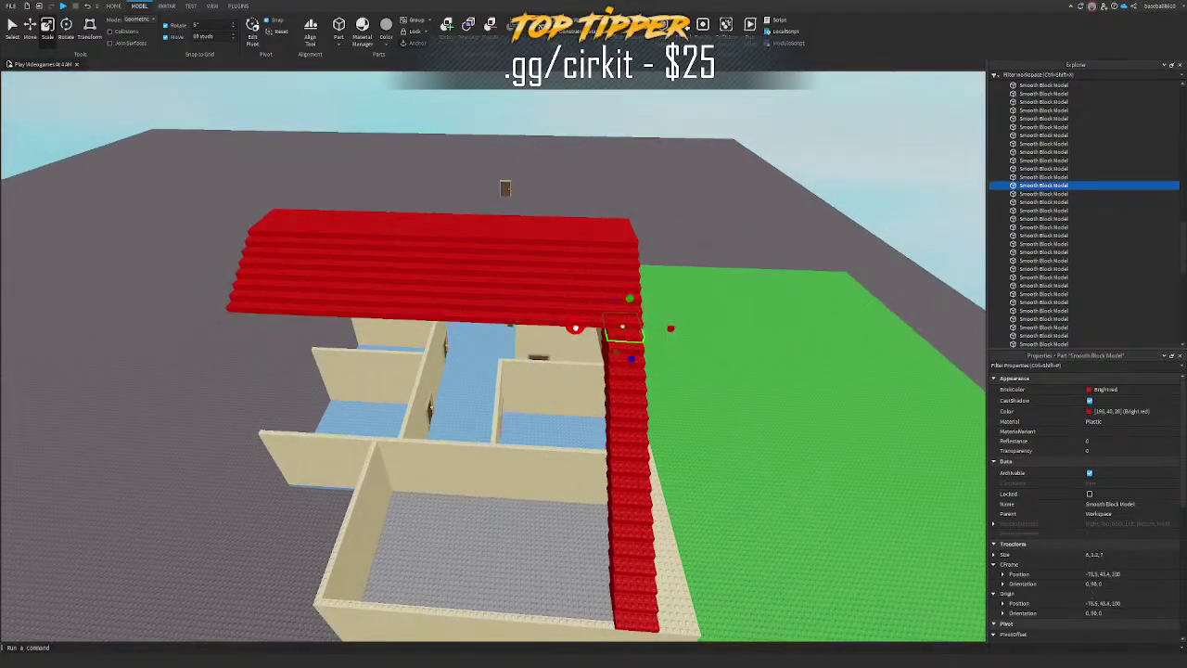
drag(572, 339, 241, 321)
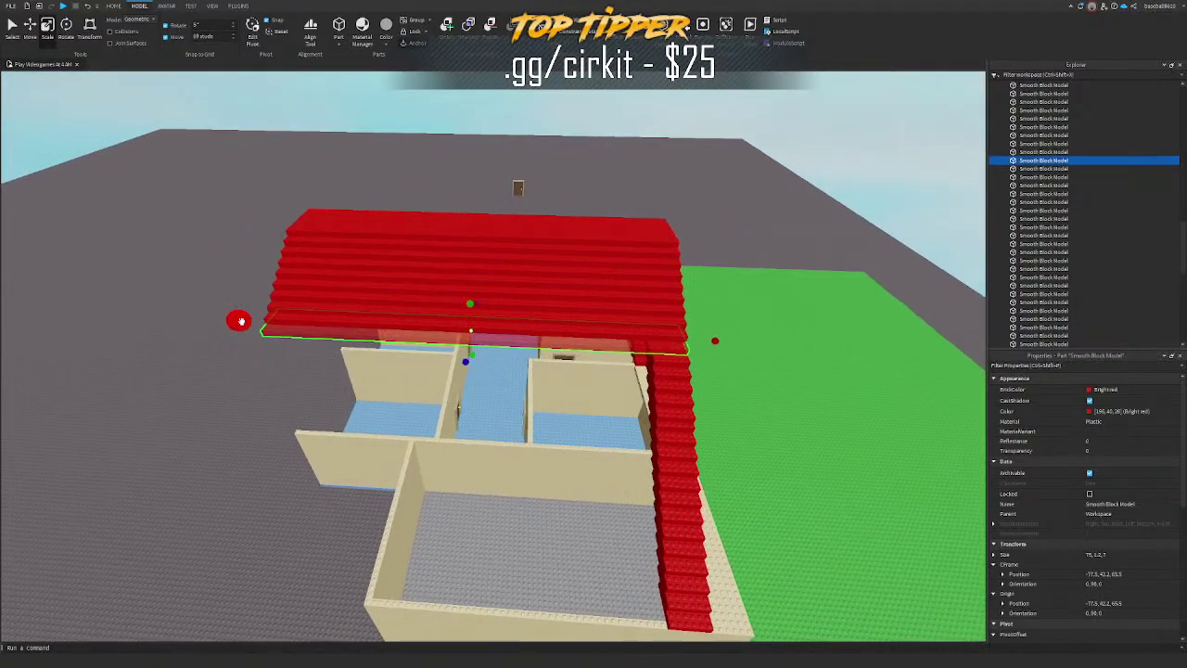
Step: Stretch a stepped block above the garage's inner wall into a 75-stud row across the house
click(665, 359)
key(a)
right_drag(665, 359, 651, 281)
key(w)
click(556, 242)
key(s)
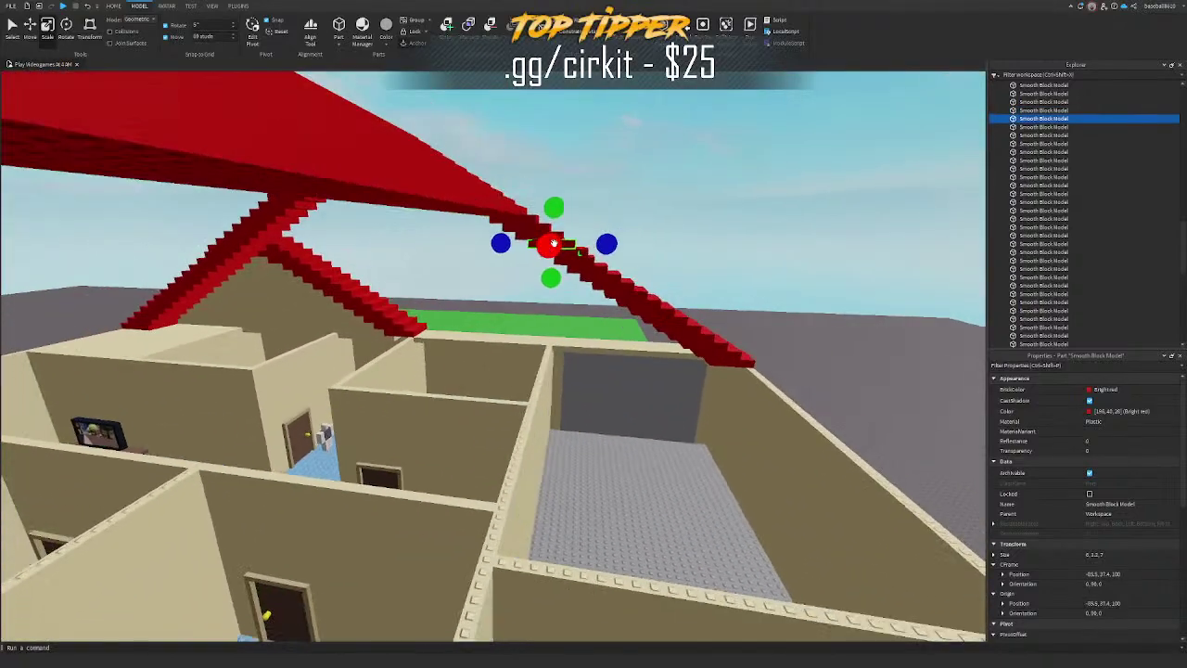
drag(553, 243, 232, 498)
Step: Fill the gap above the separate lower row by stretching the skipped stepped blocks to 75 studs
key(s)
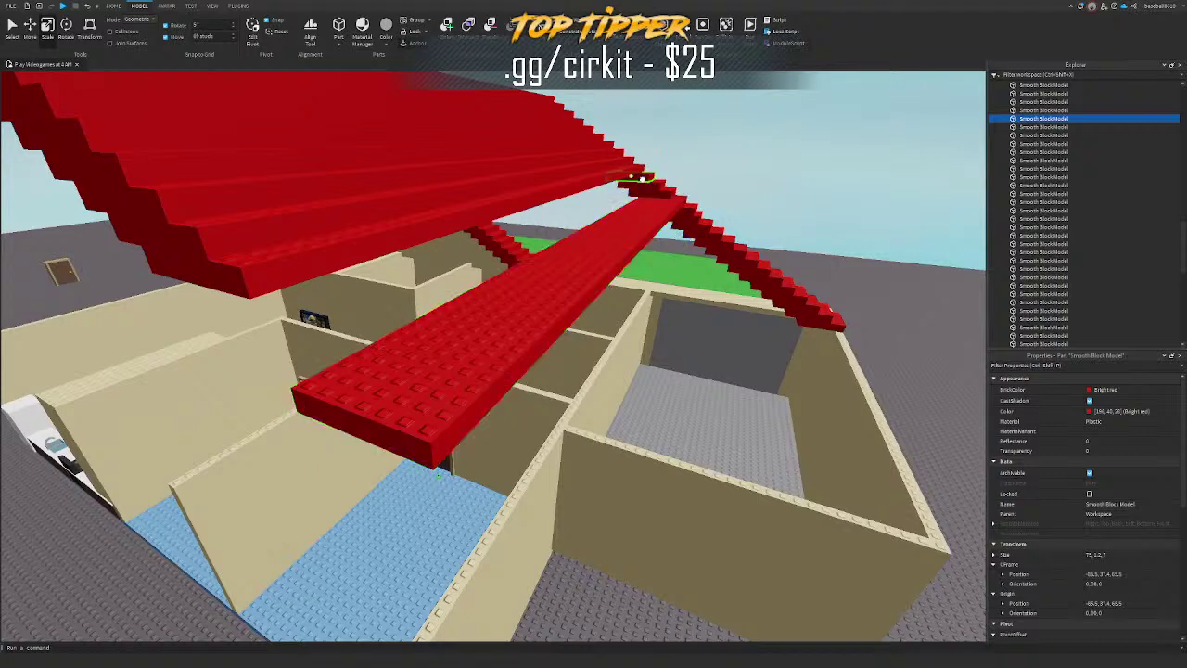
drag(610, 177, 468, 236)
click(653, 187)
drag(629, 193, 547, 237)
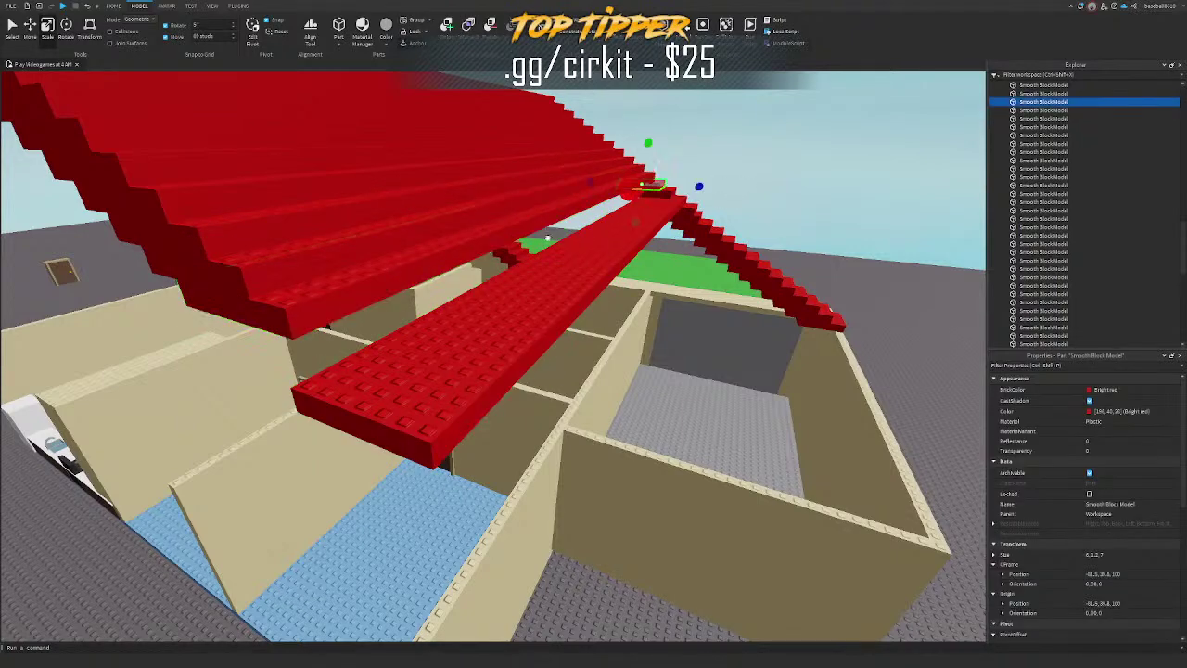
click(647, 197)
key(s)
click(528, 302)
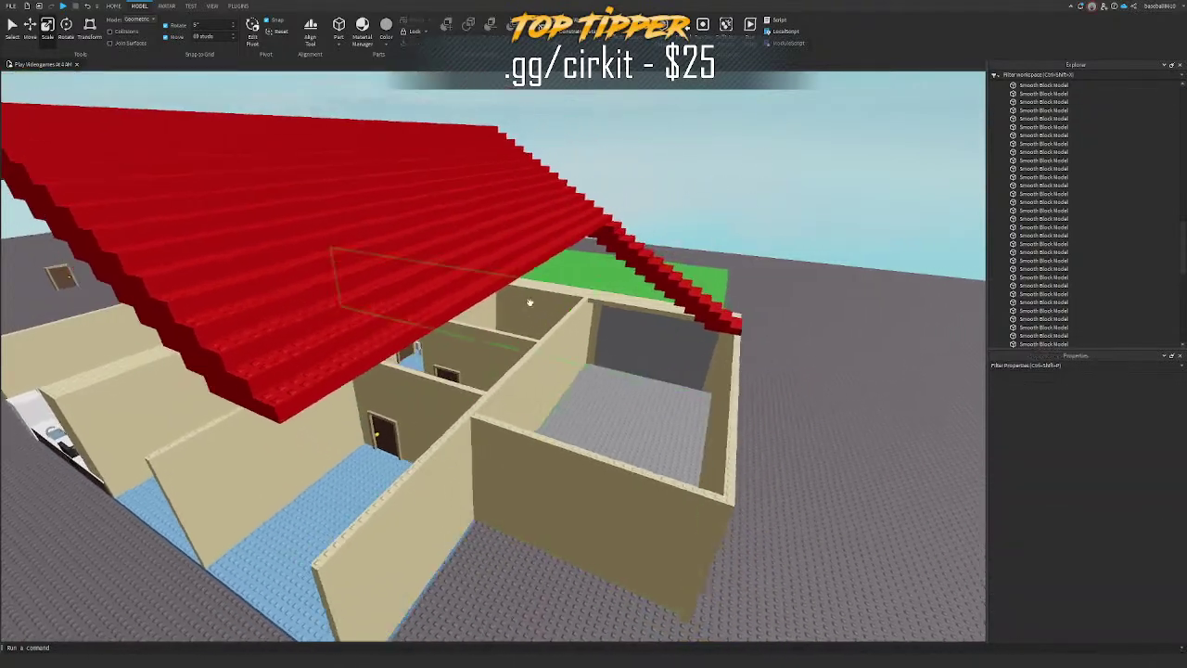
Step: Examine the underside and lowest long row of the extended roof near the garage
key(w)
right_drag(750, 286, 609, 247)
key(s)
key(w)
key(s)
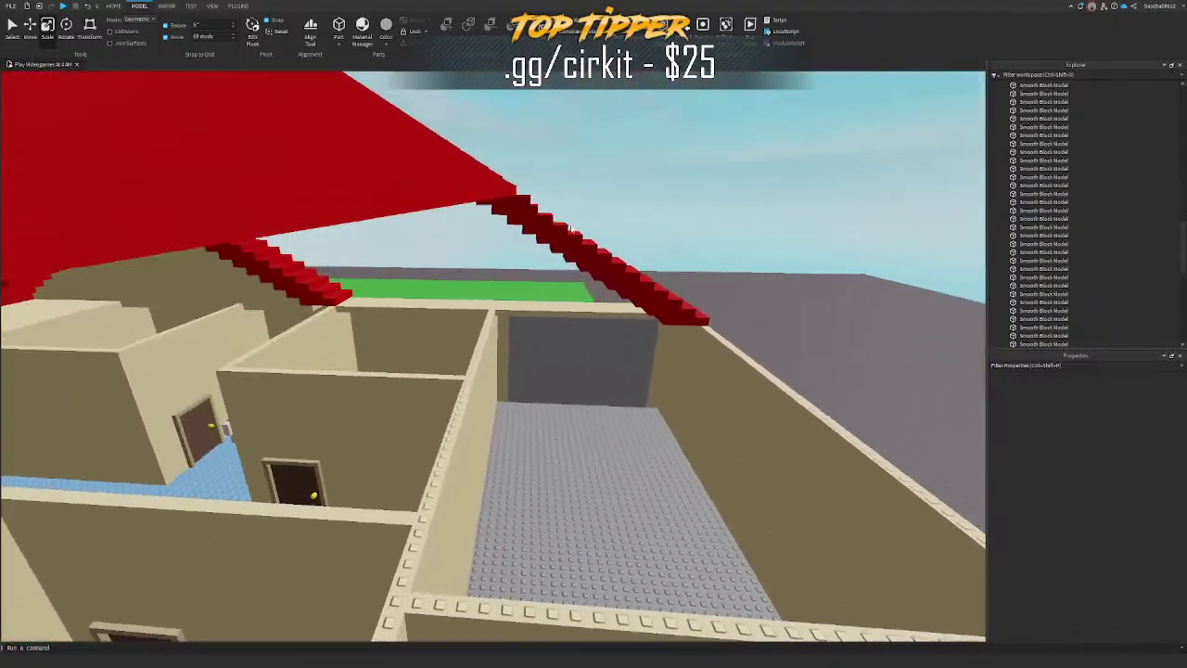
key(w)
key(s)
right_drag(487, 339, 499, 326)
key(q)
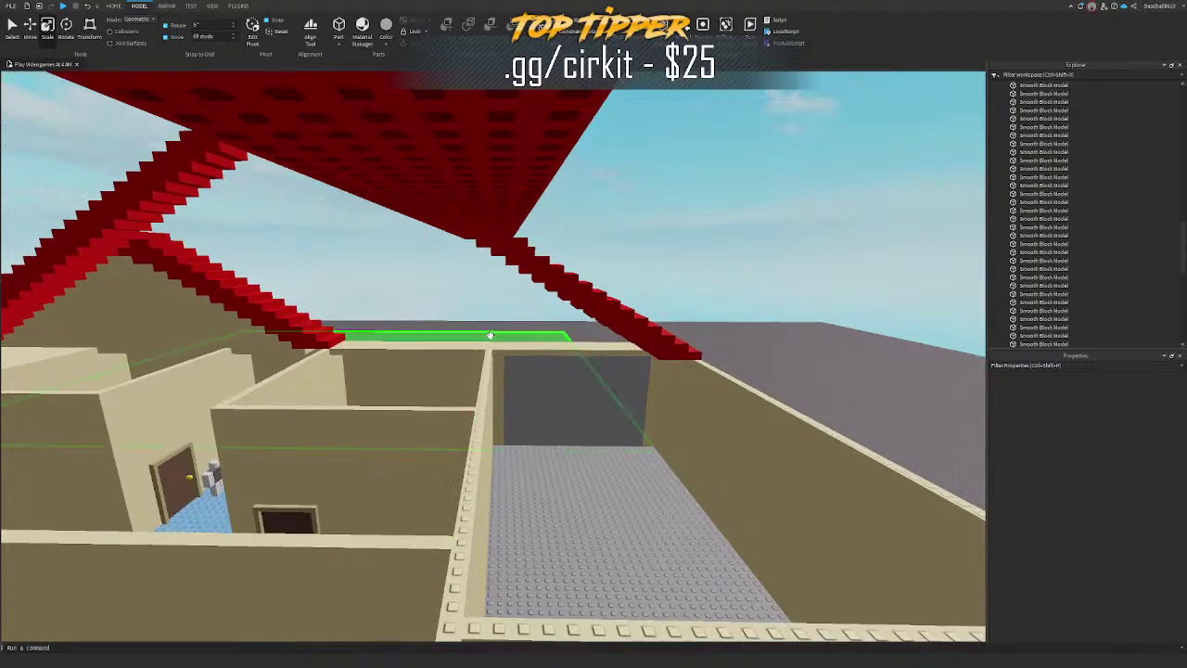
click(502, 231)
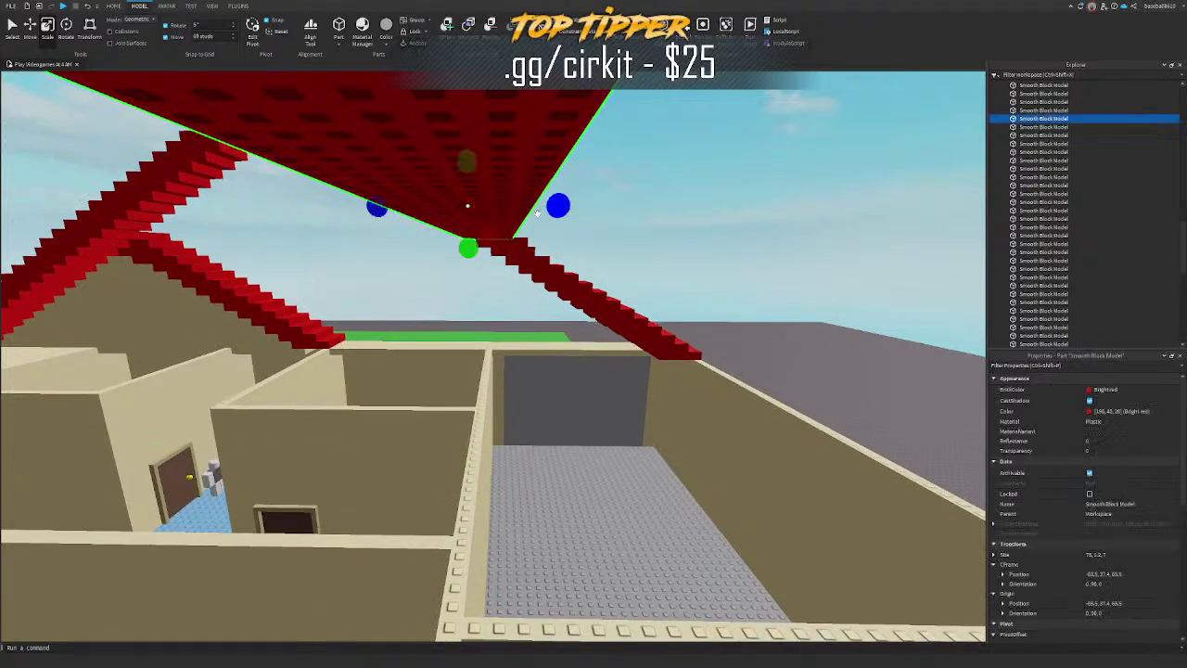
key(s)
key(e)
right_drag(546, 211, 550, 210)
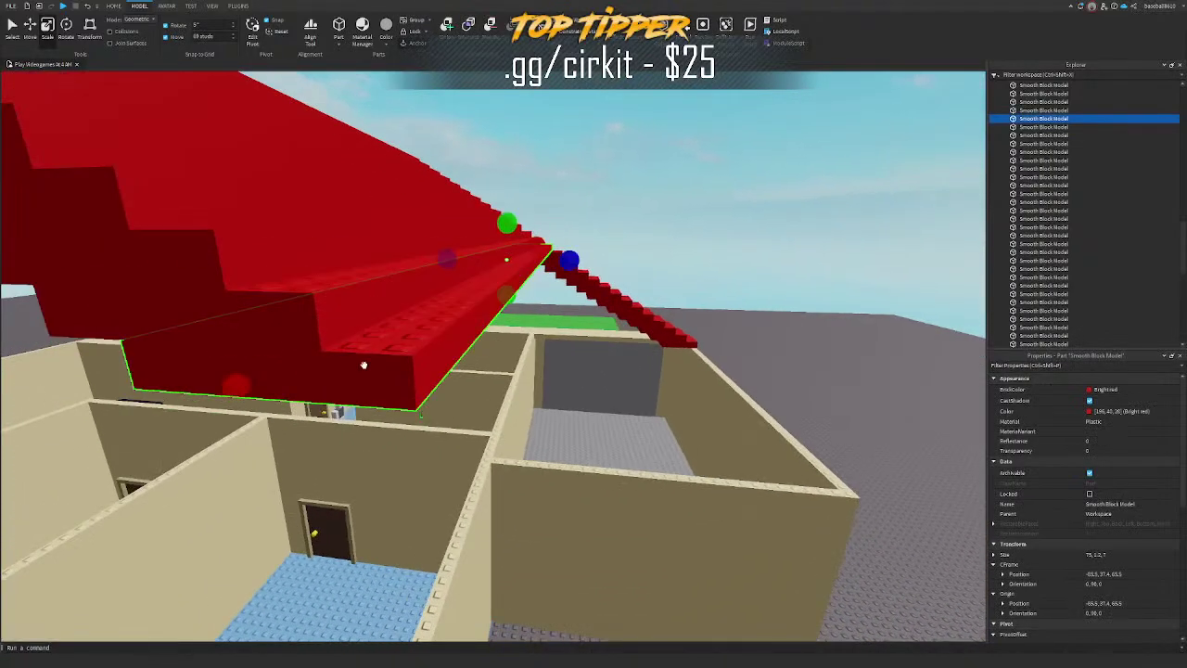
drag(245, 388, 502, 309)
click(598, 280)
key(e)
right_drag(618, 355, 621, 357)
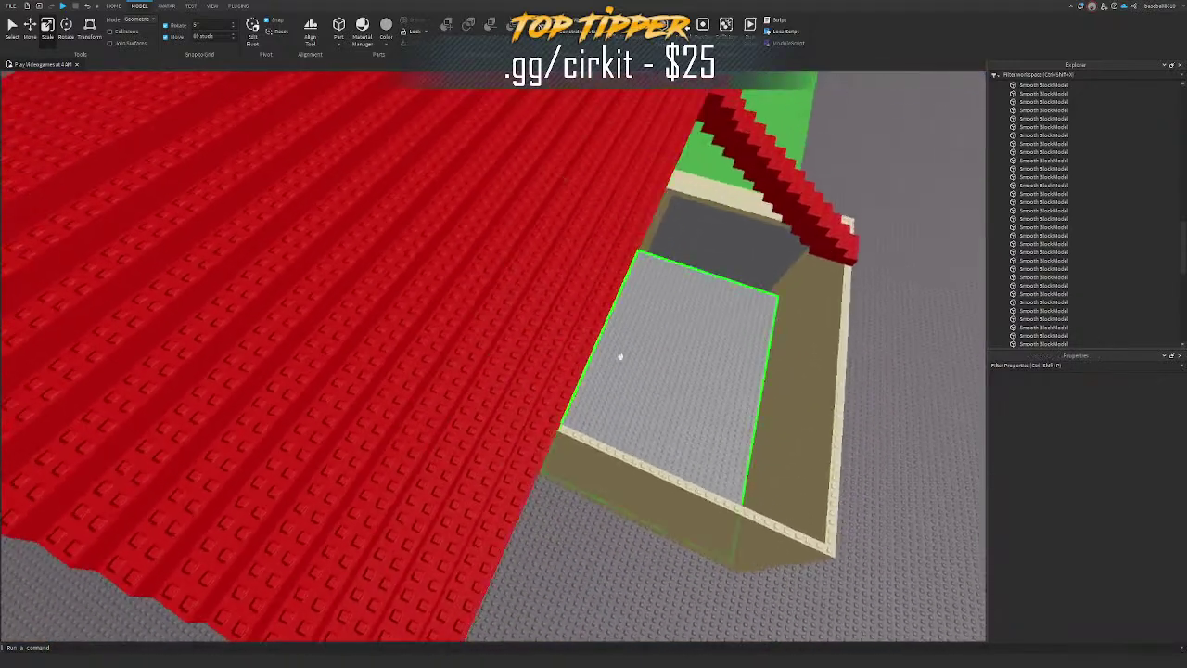
Step: Stretch the lowest red block of the slope opposite the garage across the house to 75 studs
key(s)
drag(691, 472, 704, 340)
right_drag(705, 339, 705, 340)
drag(704, 340, 795, 291)
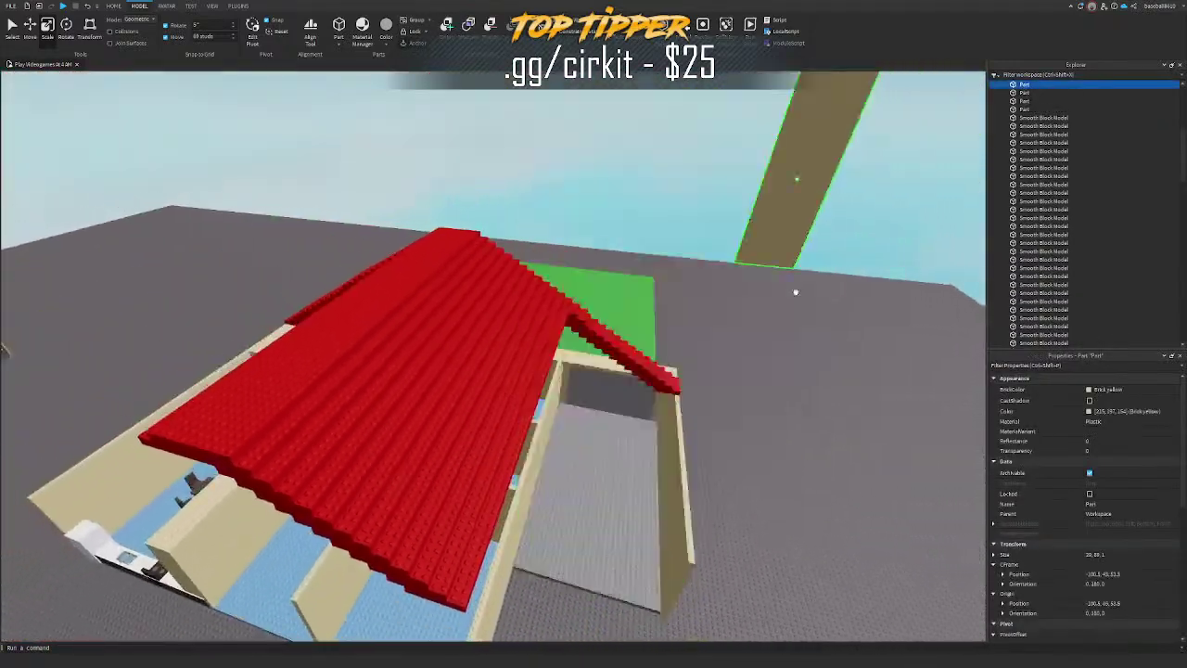
right_drag(795, 291, 792, 309)
click(693, 228)
right_drag(726, 266, 700, 316)
click(331, 469)
drag(373, 457, 594, 474)
Step: Extend the next stepped blocks above the eave row opposite the garage to 75 studs
key(a)
click(354, 451)
drag(403, 444, 595, 454)
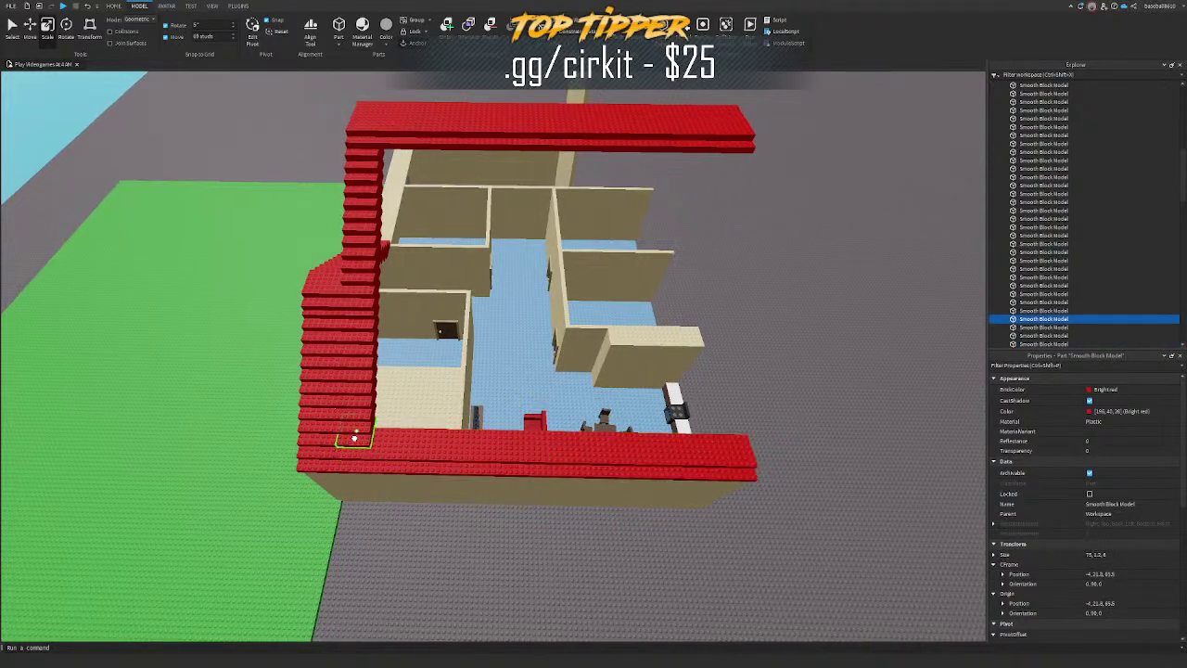
click(611, 444)
drag(414, 414, 598, 421)
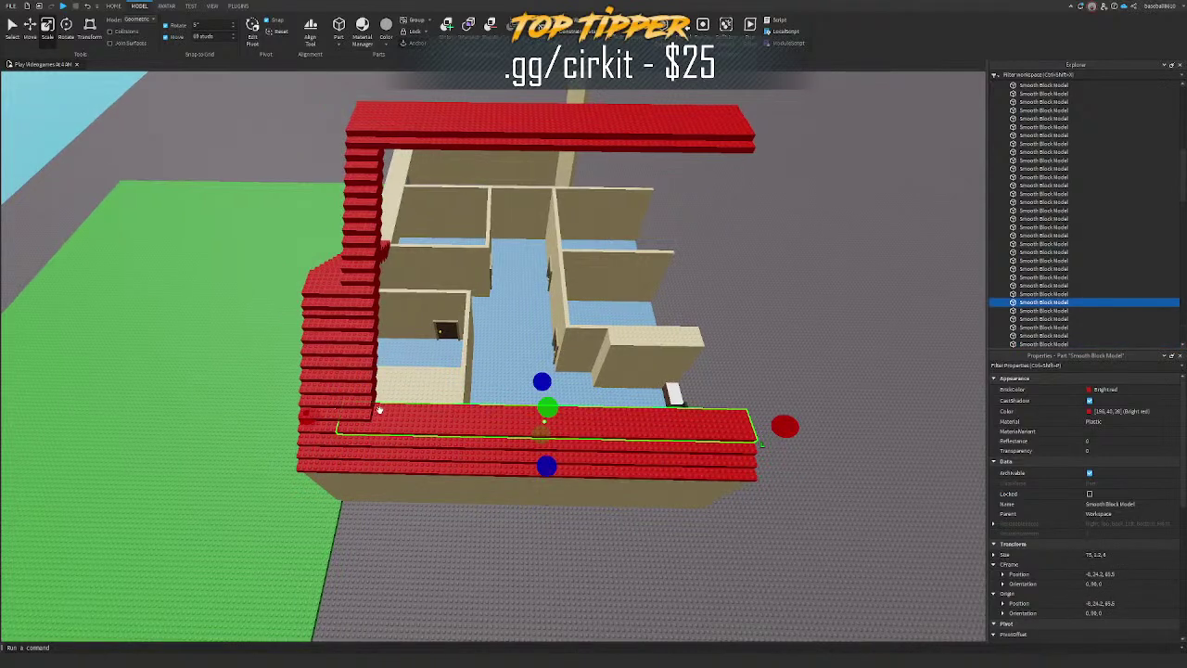
Step: Continue the slope opposite the garage upward to mid-height by stretching successive blocks into 75-stud rows
click(364, 409)
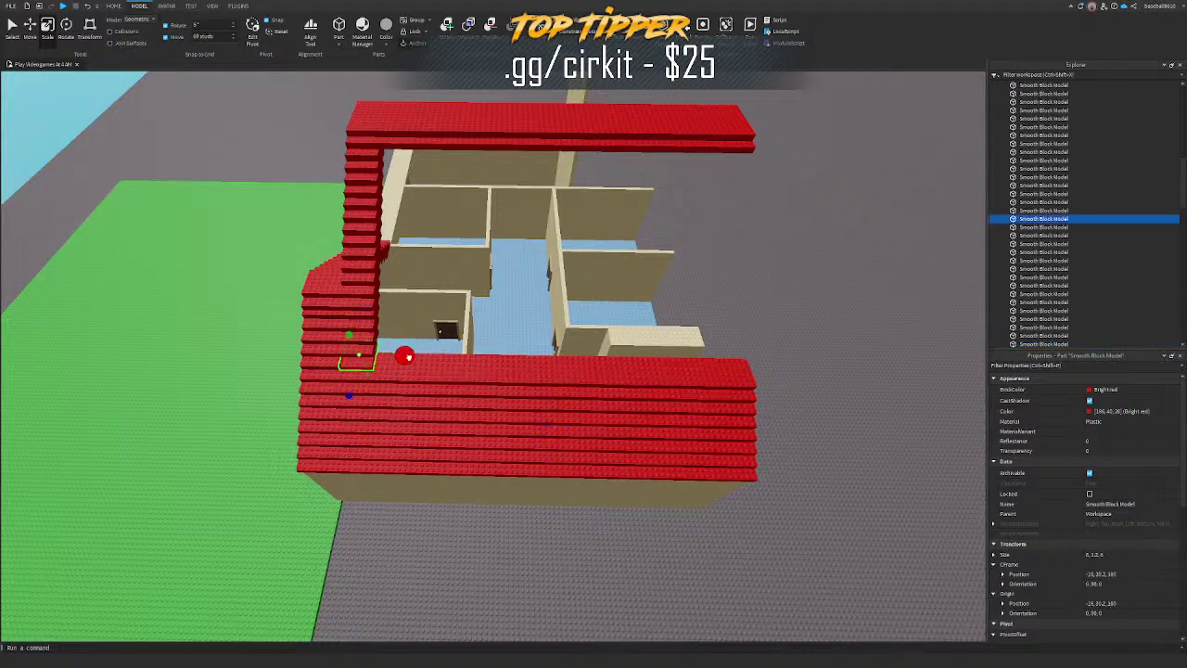
click(420, 341)
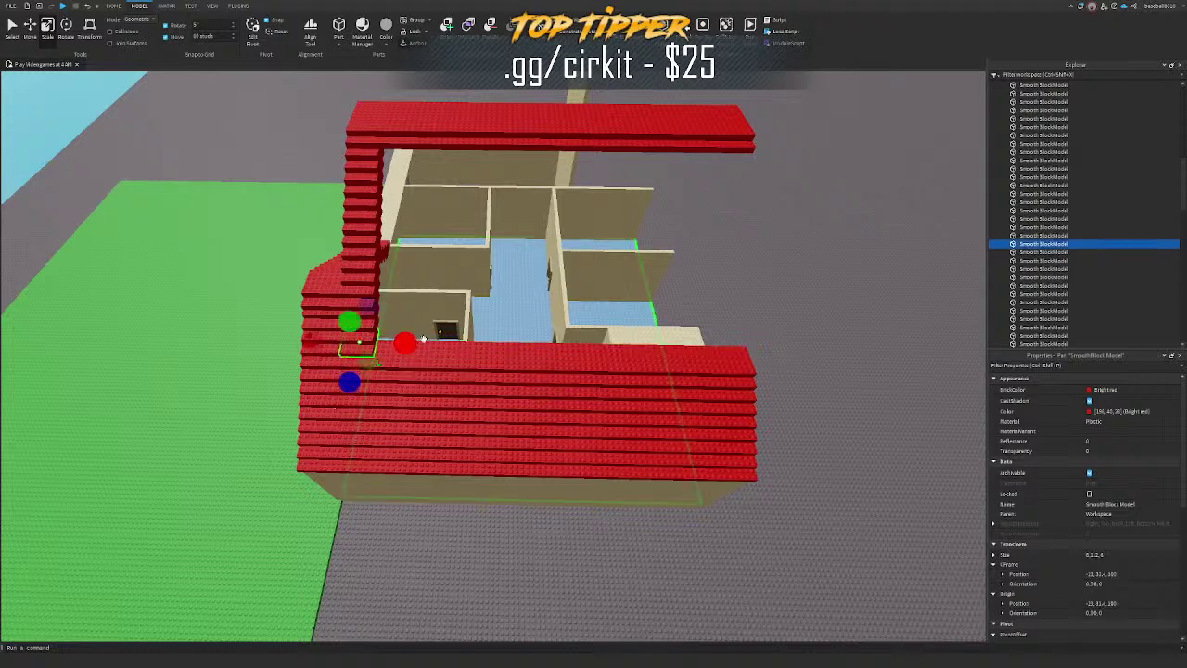
click(349, 335)
drag(405, 331, 612, 349)
click(365, 326)
drag(401, 319, 612, 325)
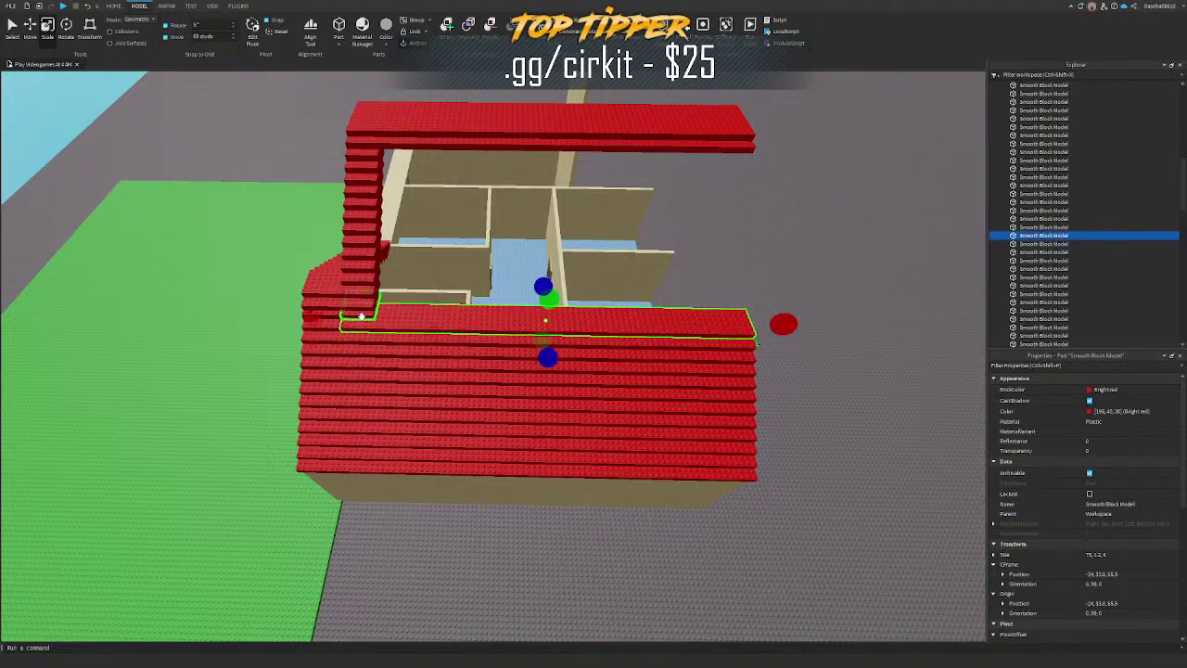
Step: Stretch the small block where the front gable's ridge meets the main slope to match the long rows
click(361, 317)
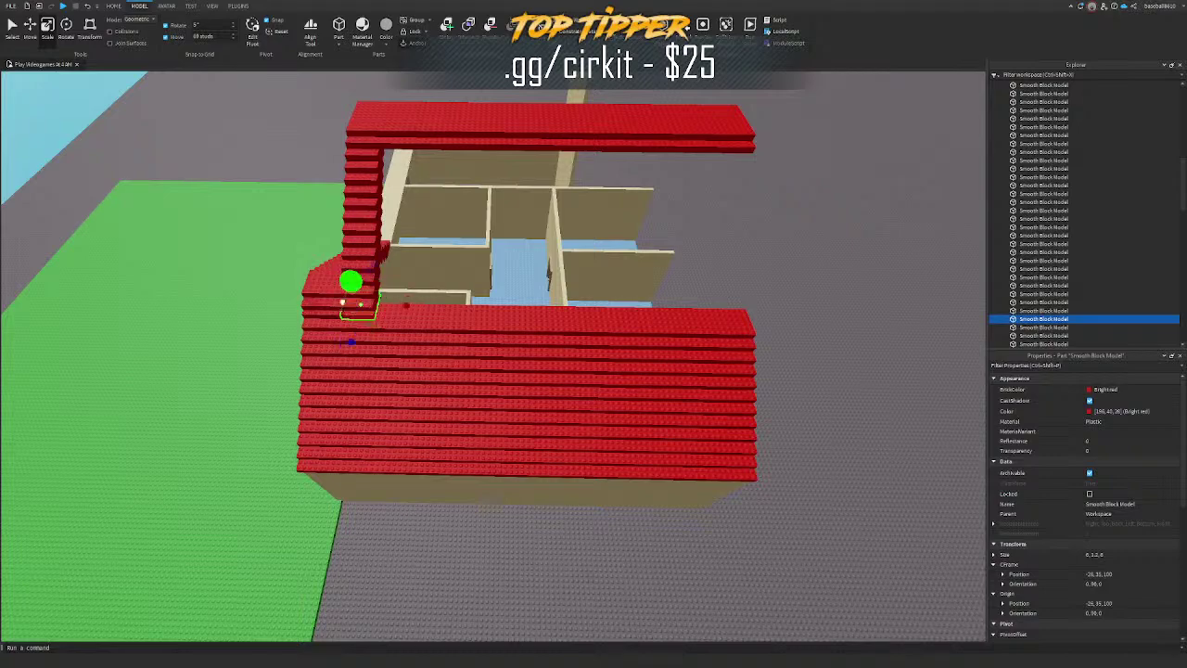
click(360, 313)
click(360, 313)
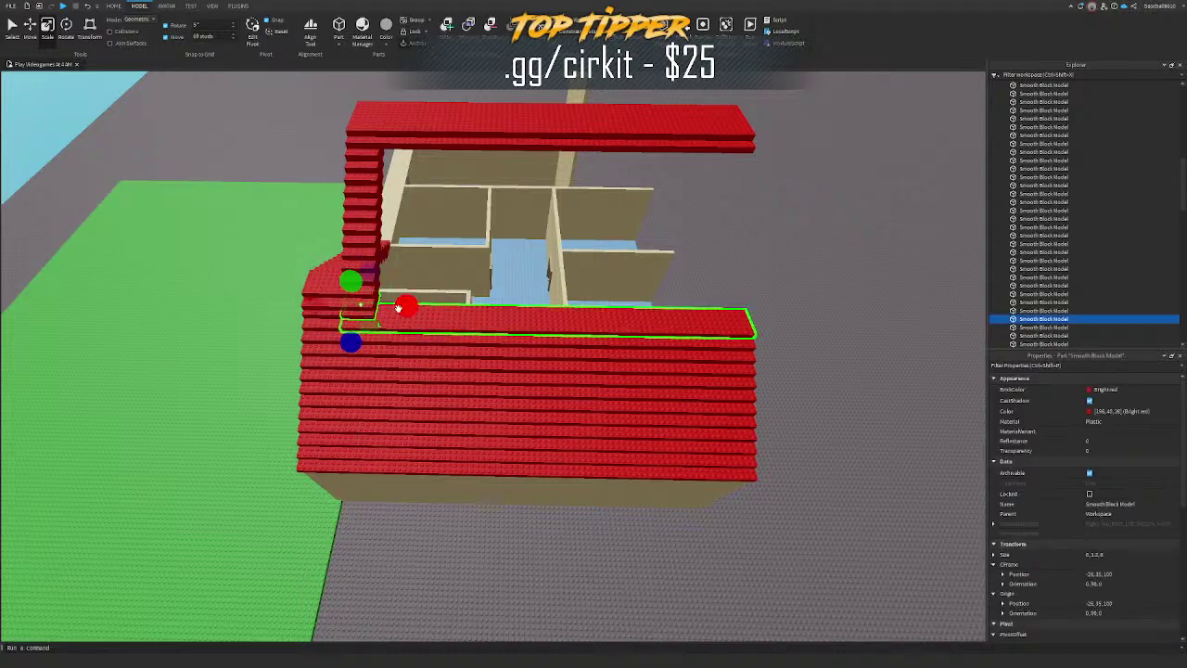
drag(404, 305, 674, 310)
Step: Extend the first block above the front gable's ridge into a full-length roof row
right_drag(673, 310, 378, 207)
key(w)
click(377, 208)
click(466, 399)
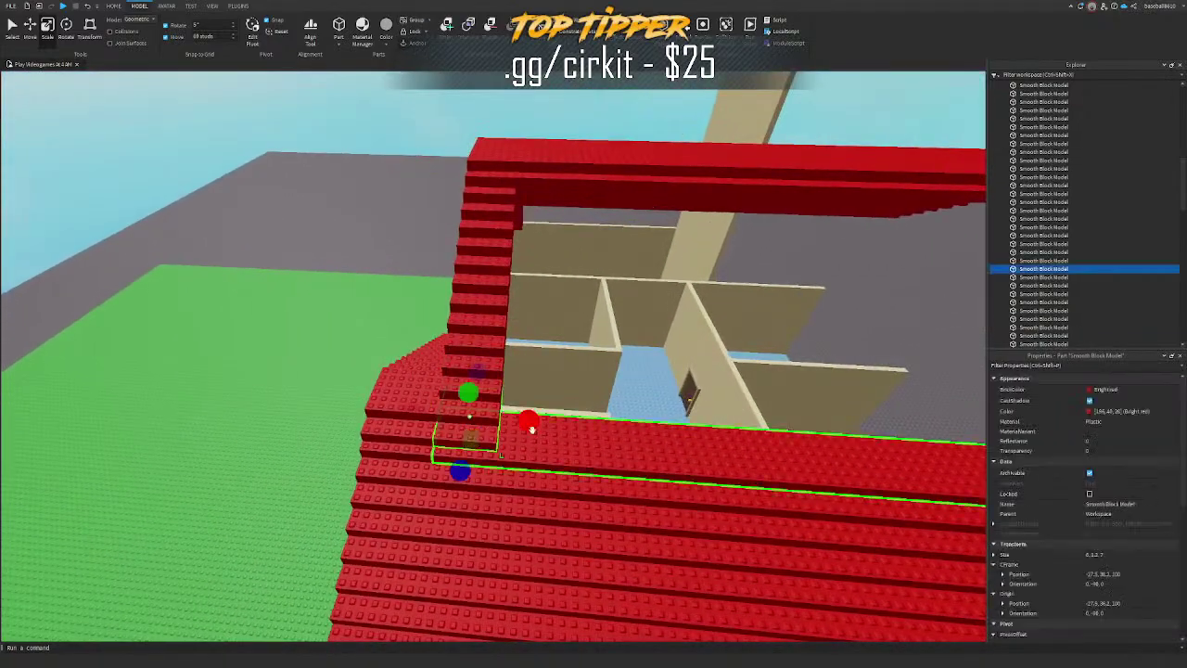
right_drag(530, 429, 612, 389)
drag(350, 419, 814, 296)
Step: Stretch further blocks on the upper half of the slope opposite the garage to 75 studs
key(e)
click(382, 477)
drag(430, 441, 740, 310)
click(383, 455)
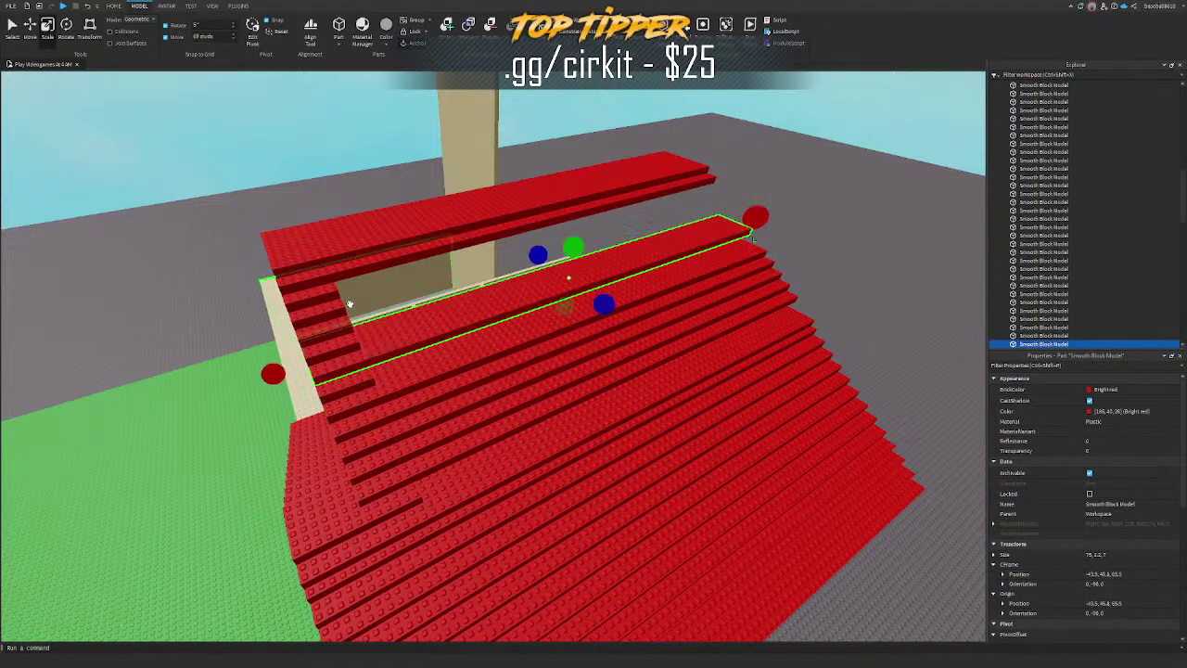
Step: Fill the remaining open rows between the upper slope and the ridge with 75-stud-long blocks
click(606, 266)
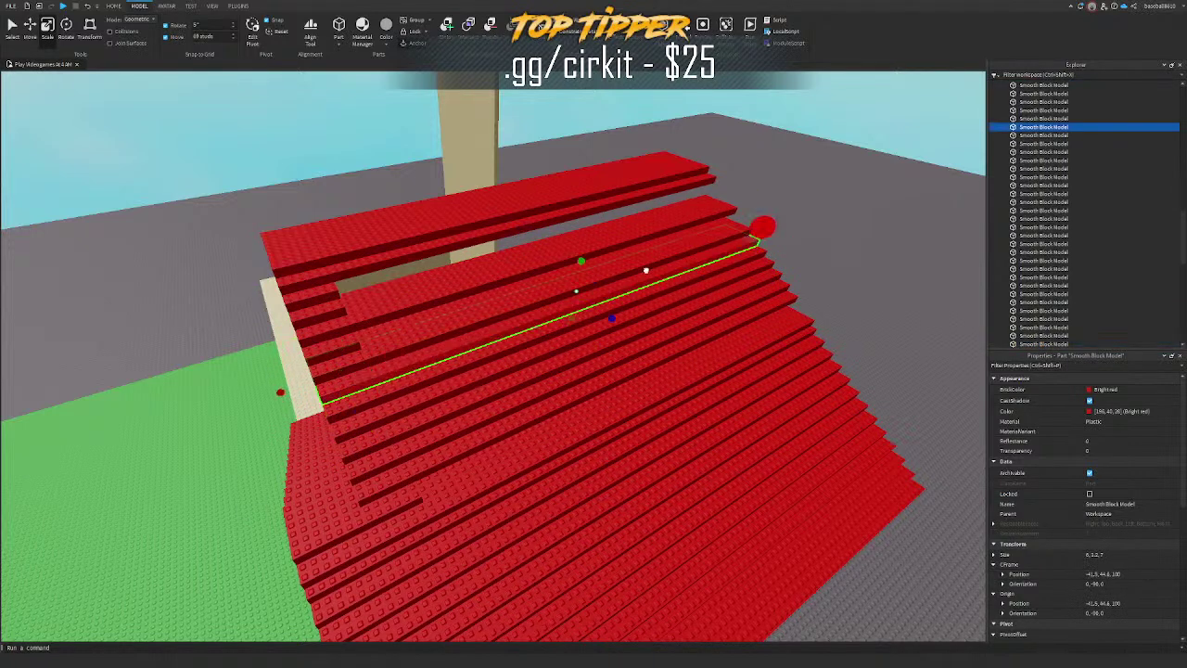
click(318, 347)
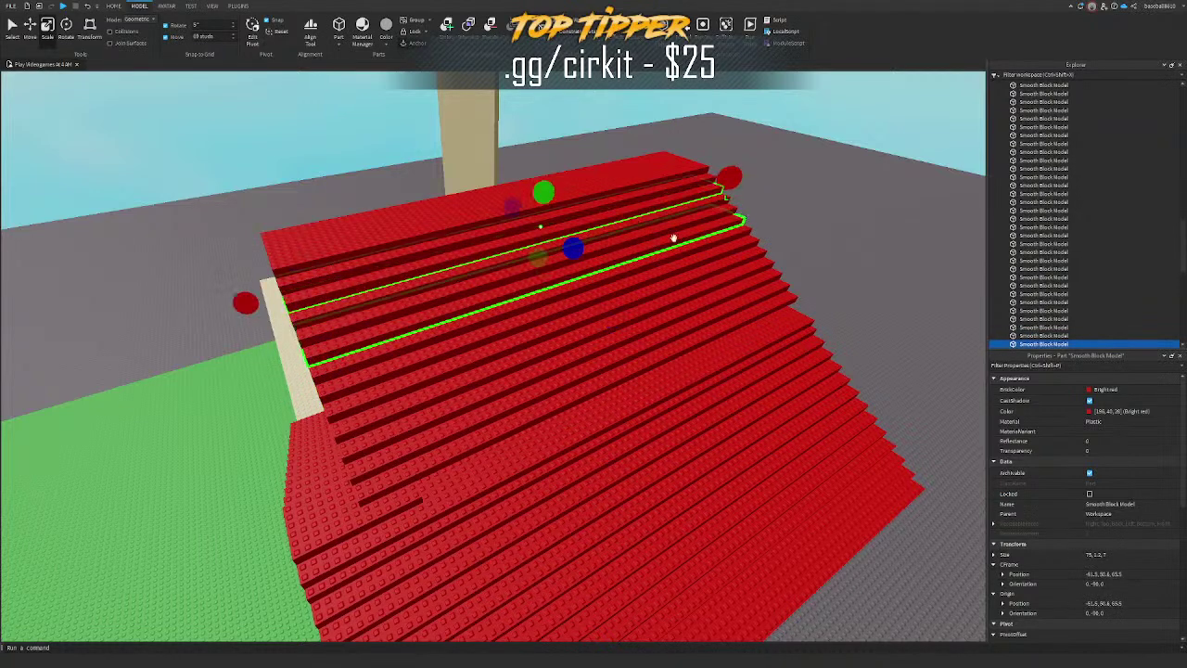
key(Delete)
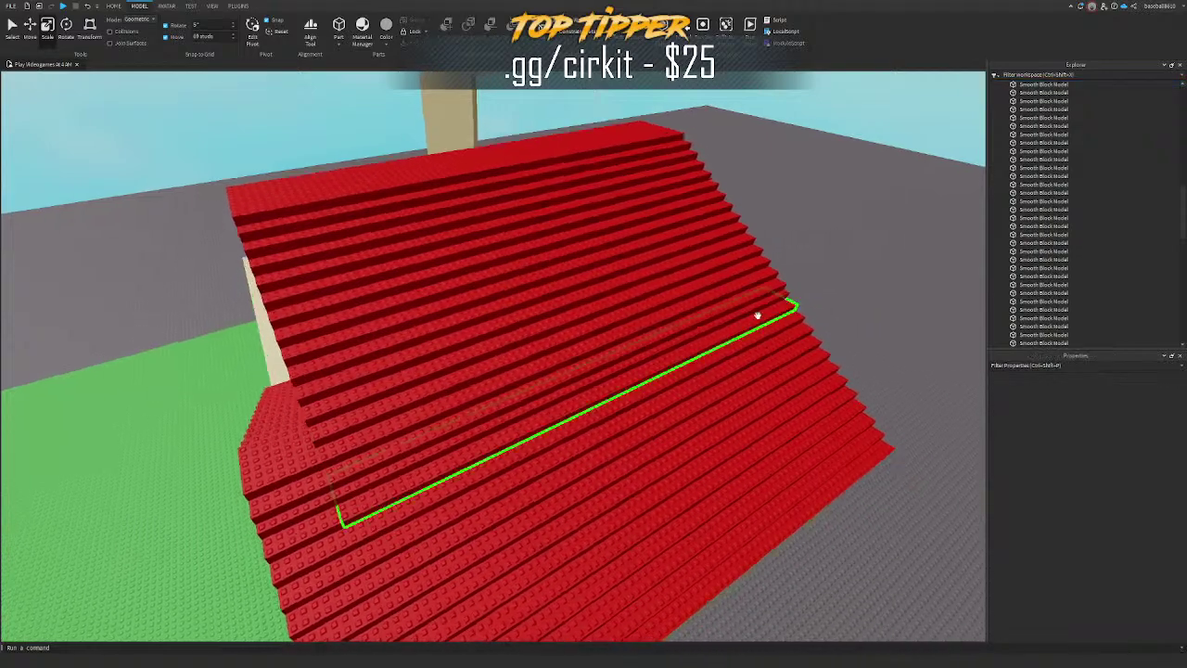
Step: Examine the filled roof slopes and the front gable from the front of the house
key(a)
mouse_move(758, 316)
right_down()
mouse_move(782, 318)
mouse_move(765, 315)
right_up()
key(w)
key(s)
click(571, 290)
key(s)
right_drag(664, 178, 663, 174)
click(662, 175)
key(s)
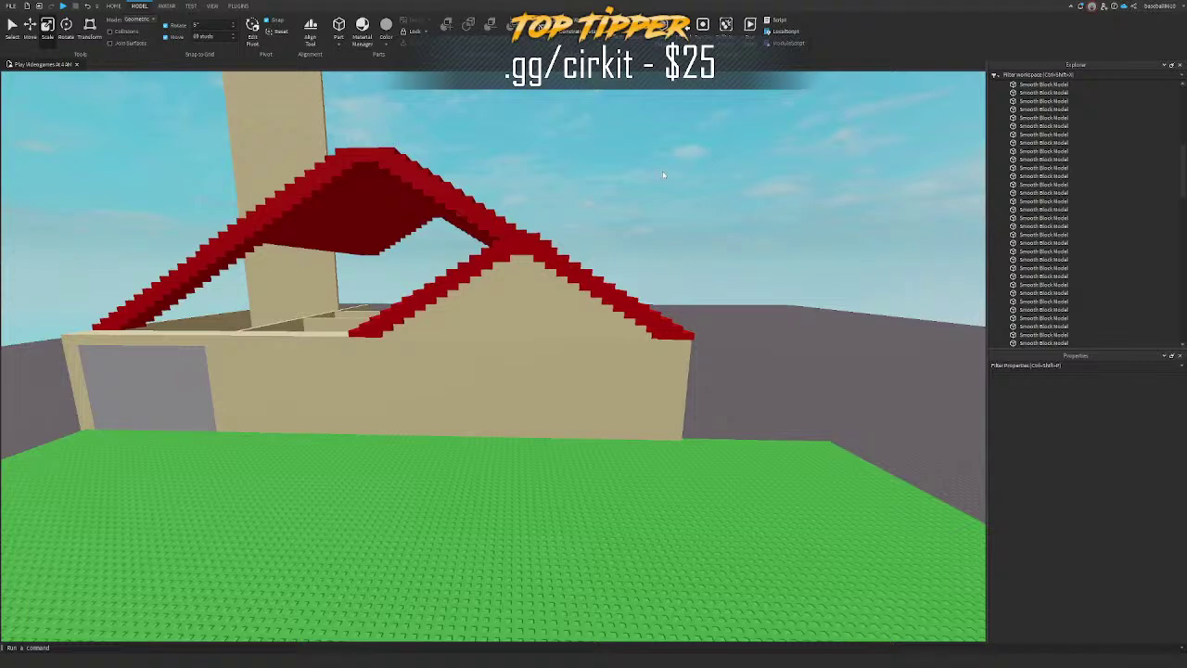
Step: Delete the red block at the front peak of the small gable's roof
key(e)
scroll(662, 171, up, 5)
click(500, 380)
scroll(501, 380, up, 2)
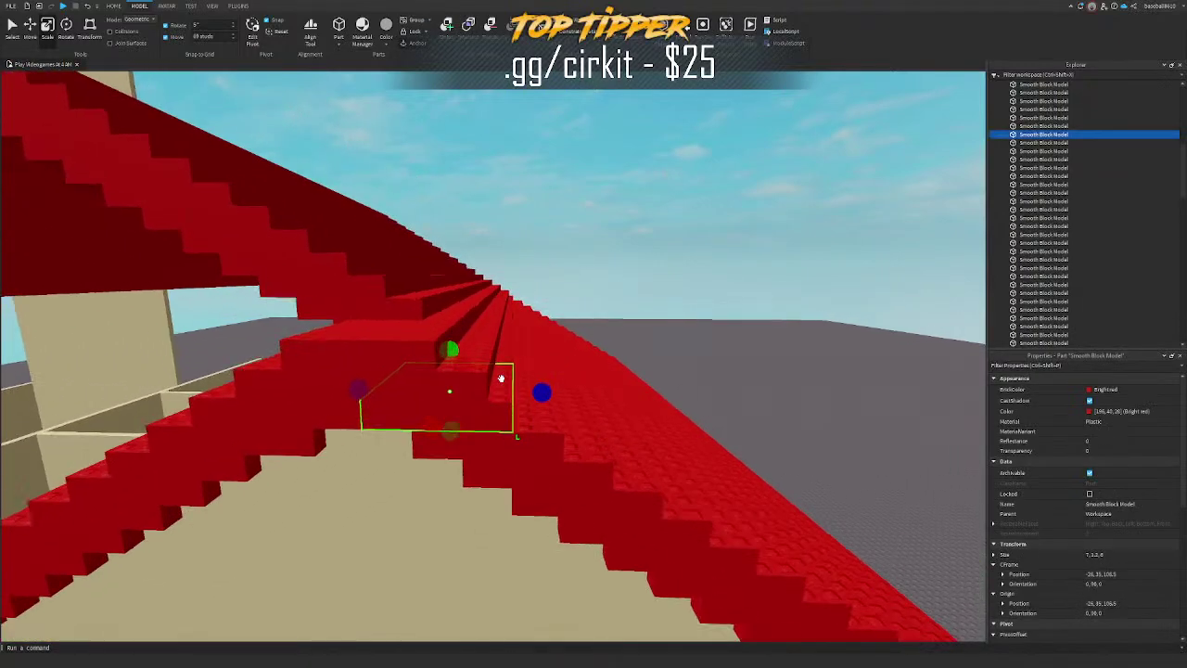
key(Delete)
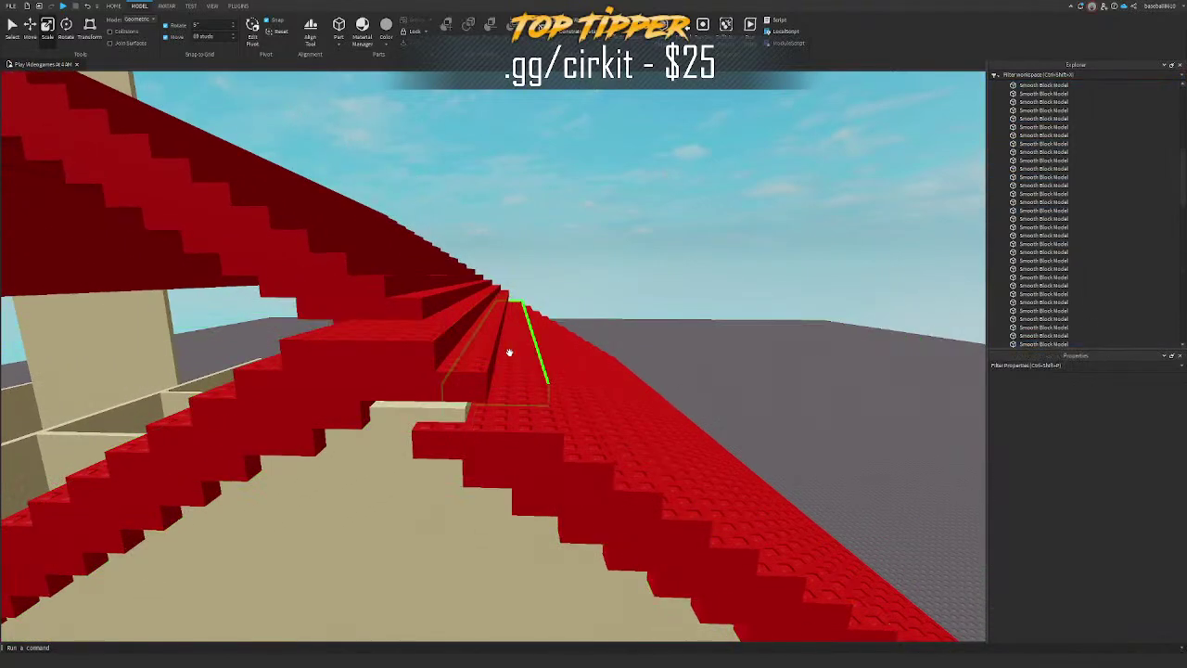
Step: Stretch a red block on the garage-side roof edge into a 50-stud row across the garage
click(586, 203)
key(s)
key(a)
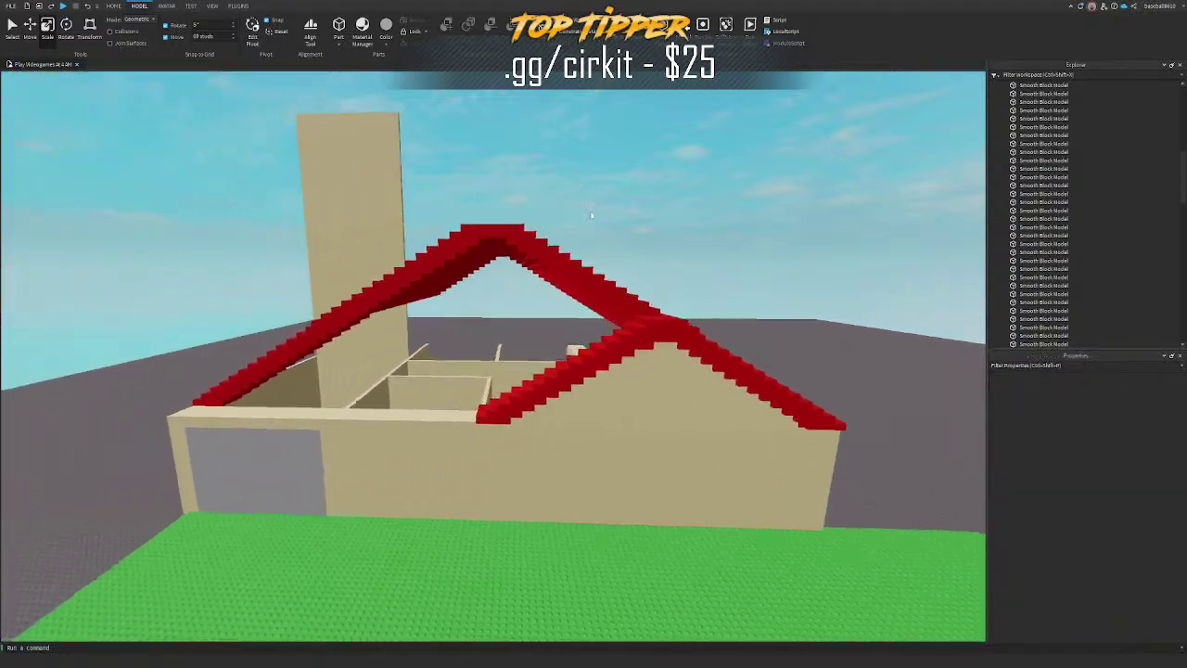
key(w)
key(e)
right_drag(562, 257, 645, 438)
click(643, 437)
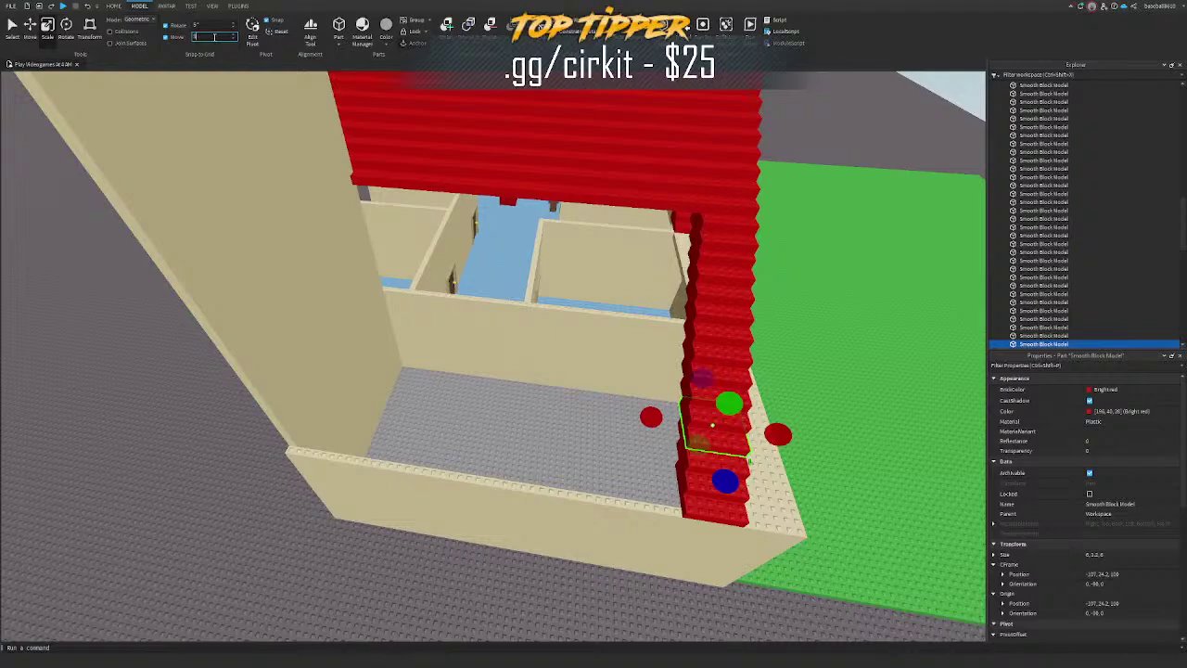
drag(651, 424, 342, 408)
key(a)
key(w)
right_drag(342, 408, 371, 342)
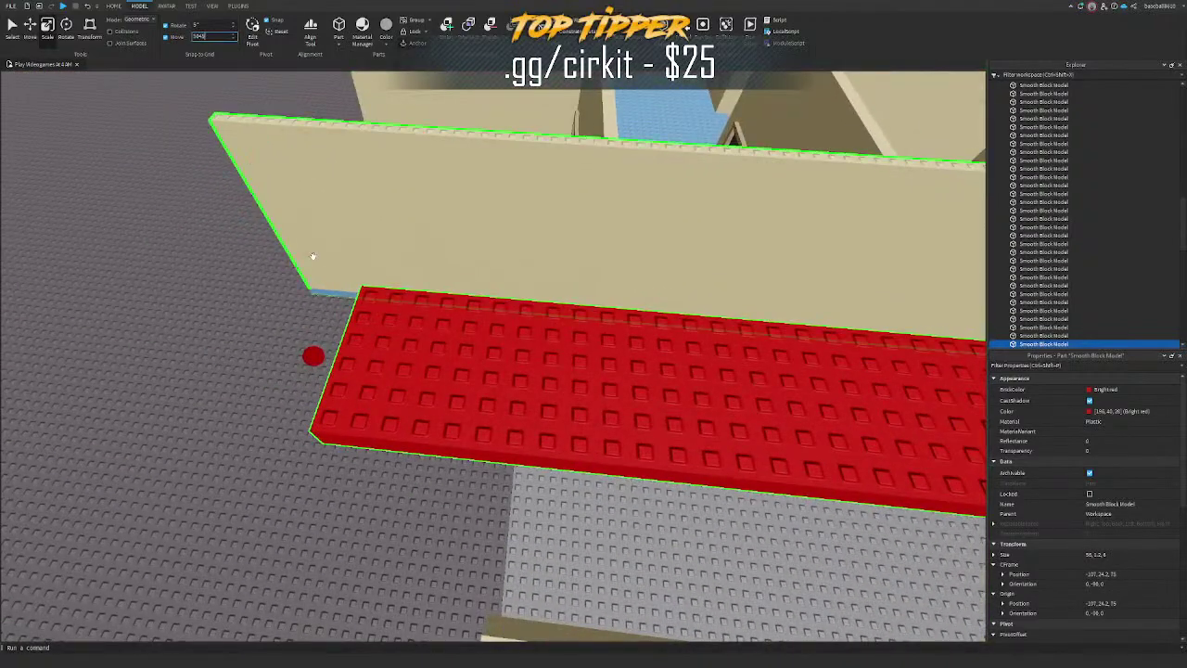
right_drag(303, 253, 312, 299)
drag(313, 313, 483, 351)
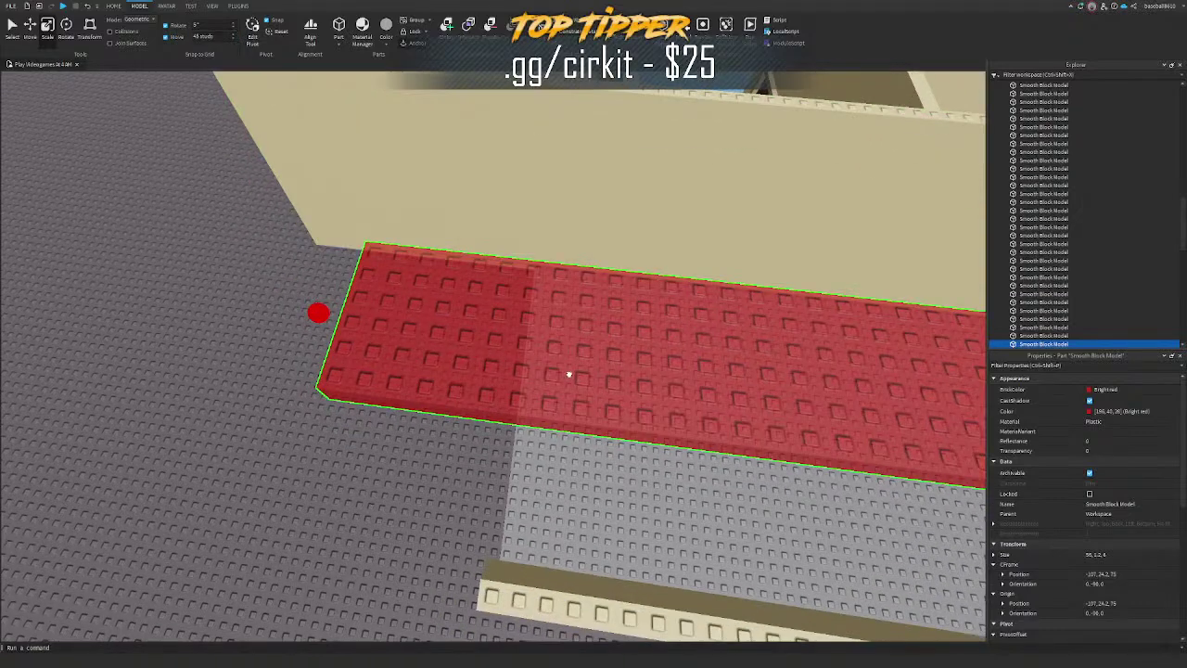
Step: Fit the new row's far end to the tall tan wall, leaving the row 50 studs long
scroll(301, 157, down, 5)
click(350, 337)
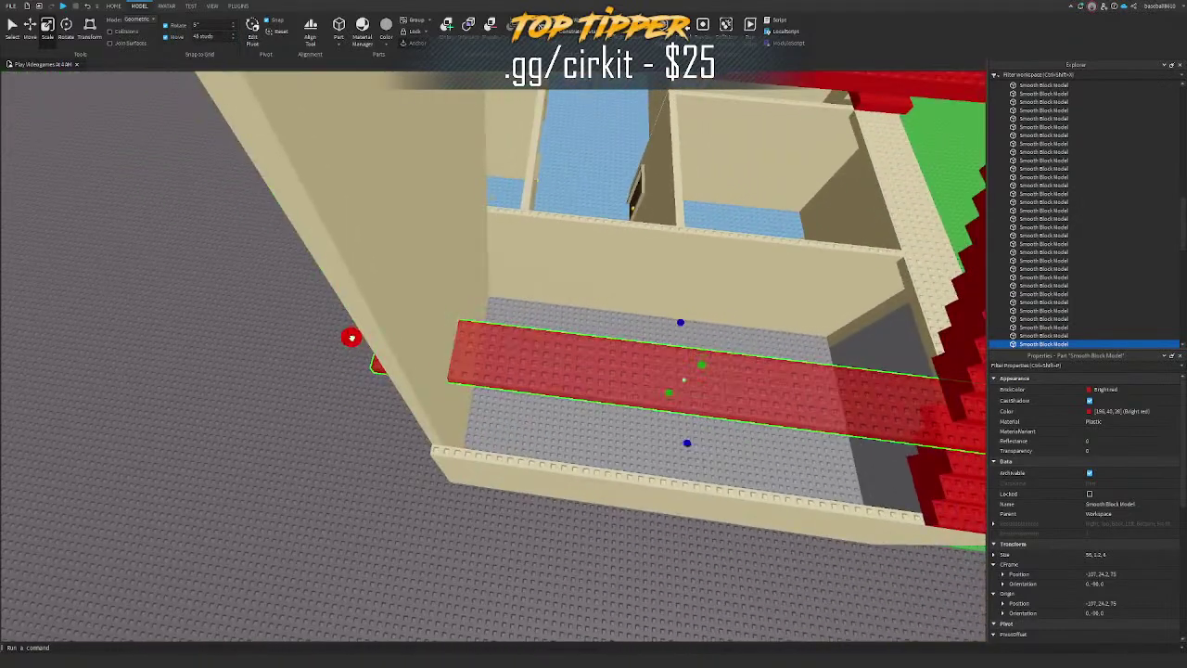
right_drag(302, 259, 317, 301)
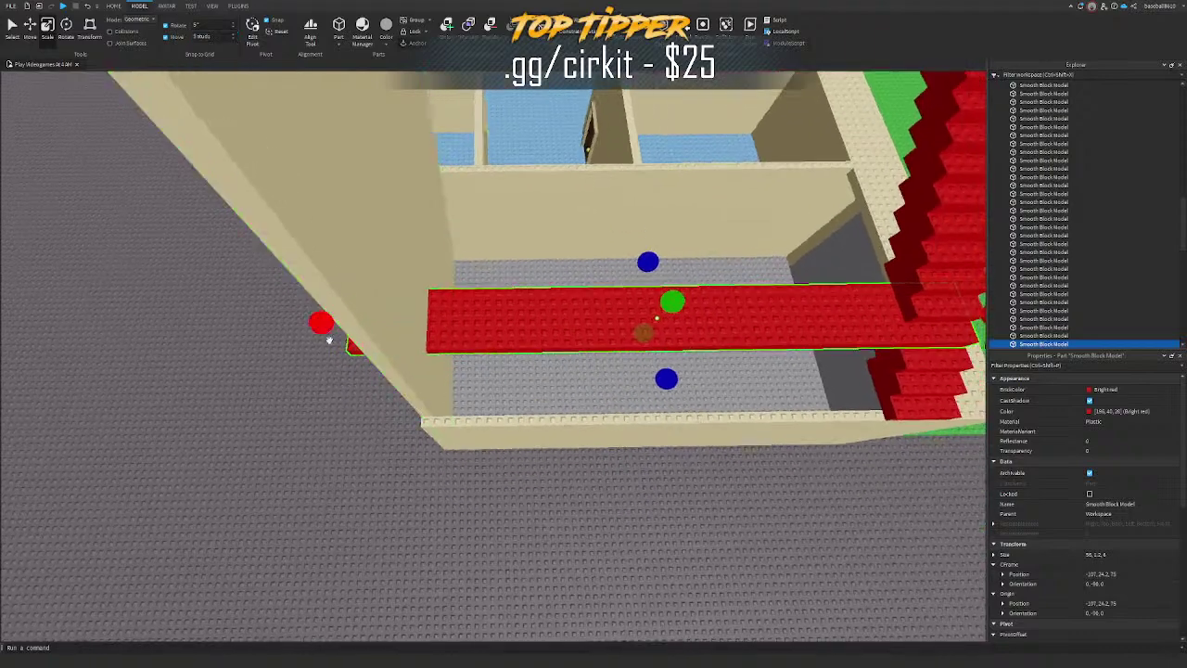
drag(323, 331, 386, 335)
key(a)
right_drag(408, 316, 451, 288)
key(w)
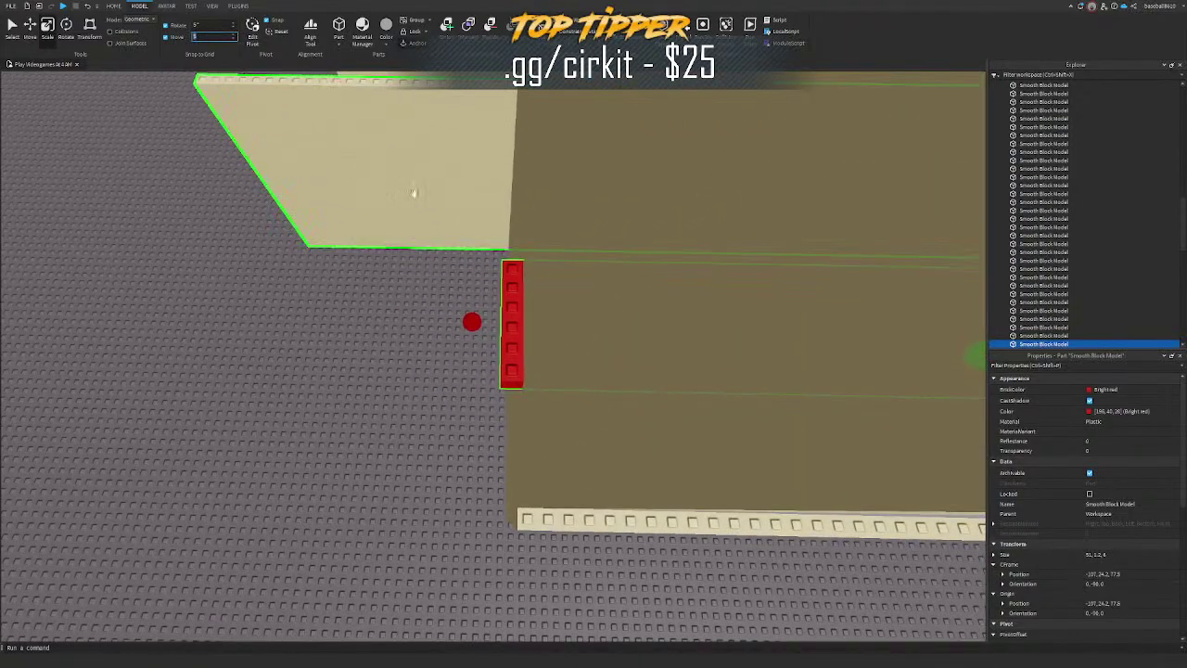
right_drag(413, 193, 742, 269)
key(s)
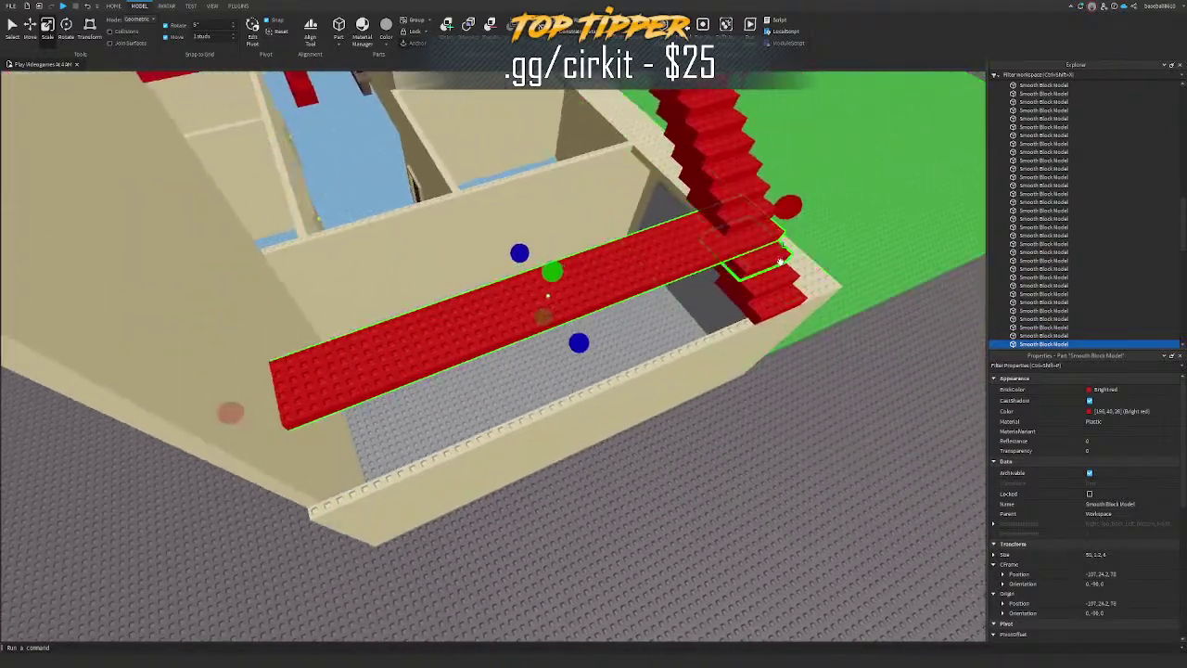
Step: Stretch the roof blocks below that row, down to the garage's outer wall, to 50 studs
click(783, 255)
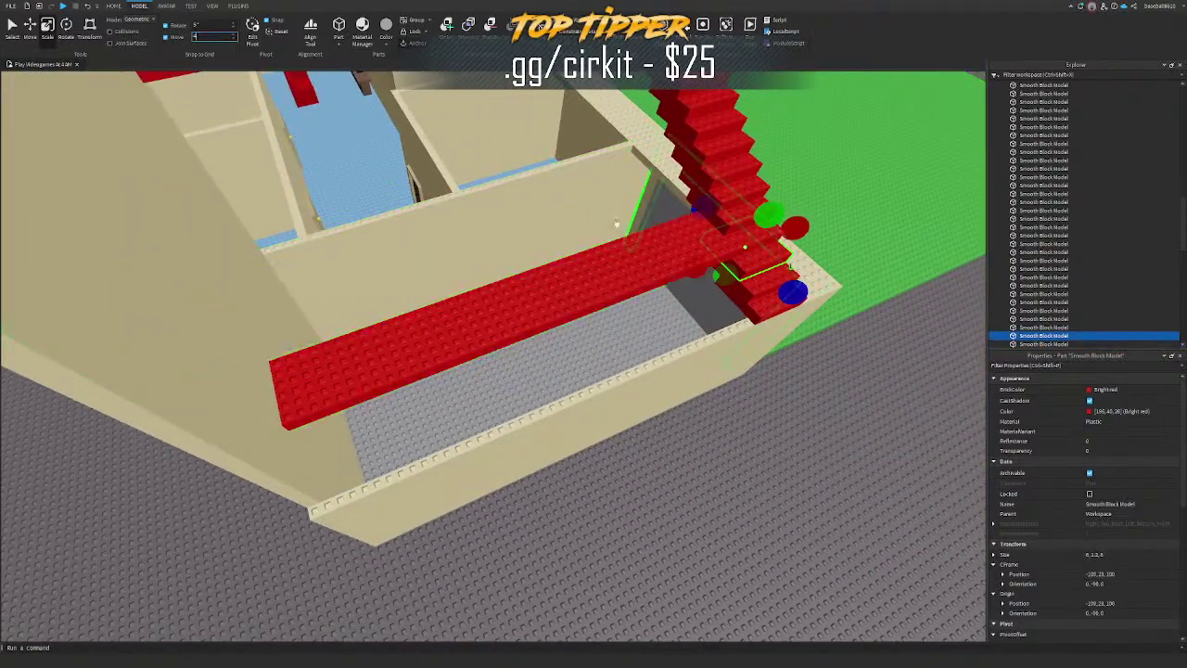
right_drag(616, 222, 478, 186)
click(472, 207)
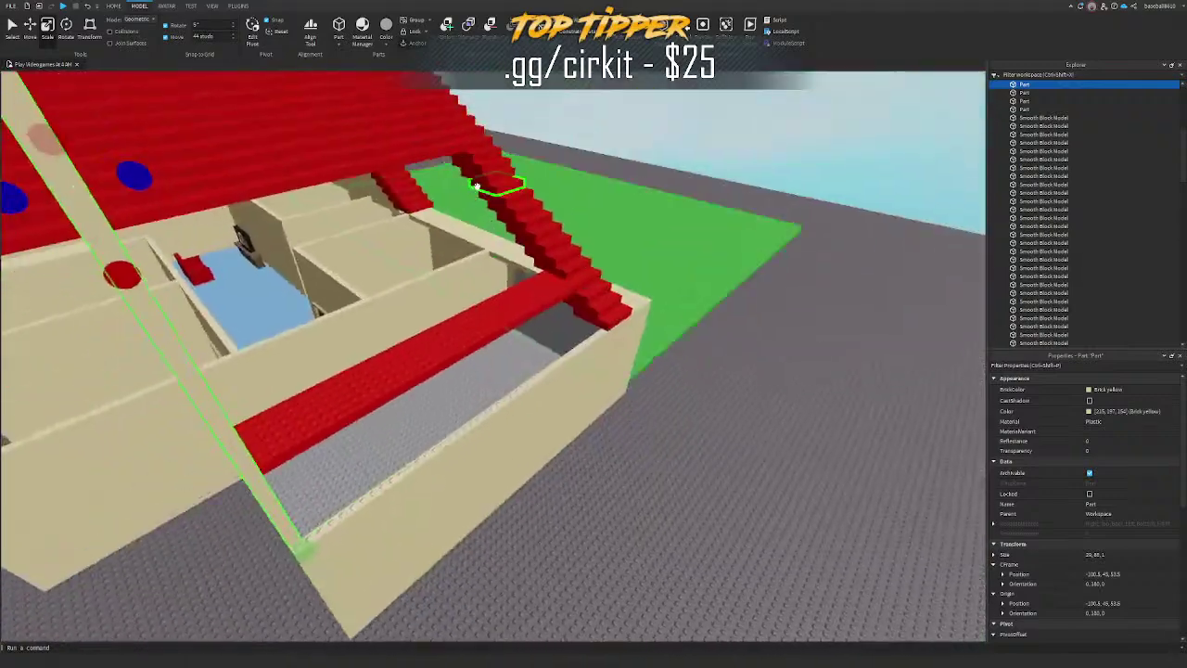
click(588, 291)
right_drag(588, 291, 538, 315)
drag(728, 290, 445, 332)
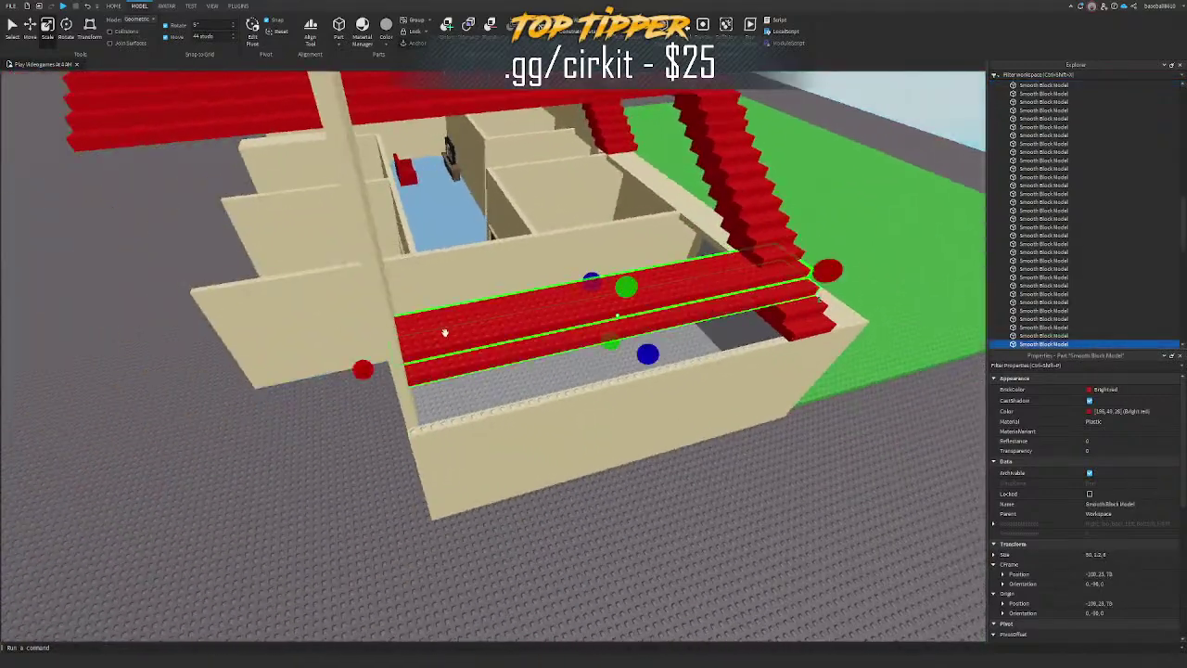
click(782, 304)
drag(738, 313, 483, 365)
drag(743, 333, 412, 391)
Step: Stretch the next blocks up the garage-side slope into 50-stud rows reaching the tall wall
key(w)
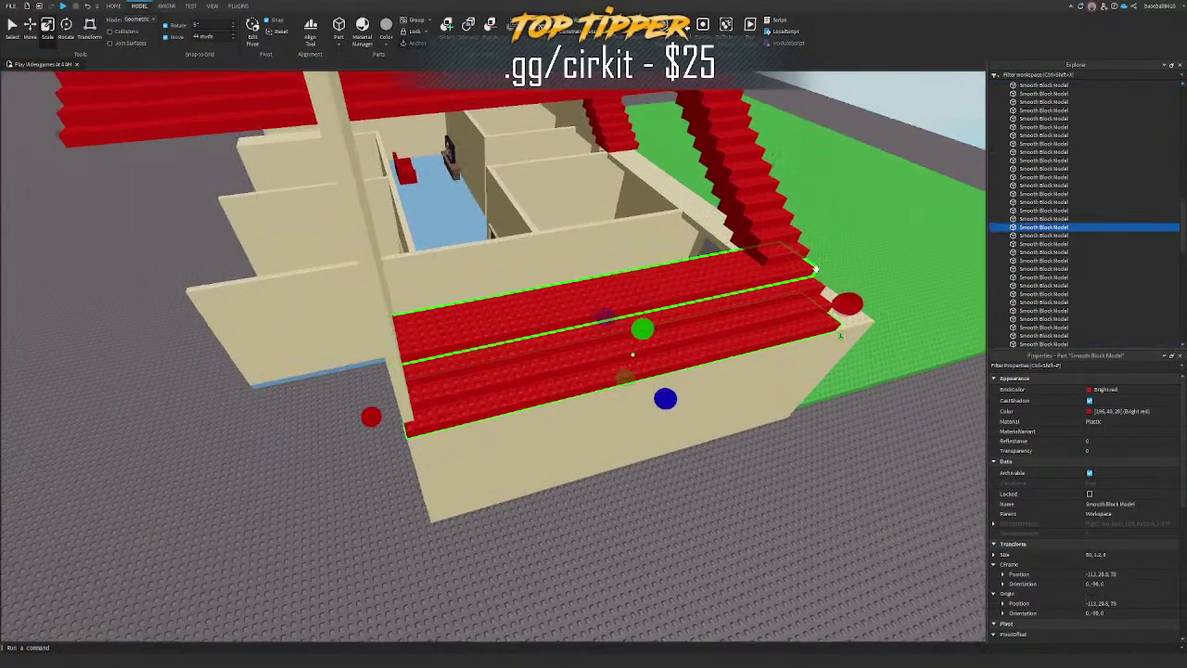
key(e)
click(801, 283)
drag(745, 289, 454, 352)
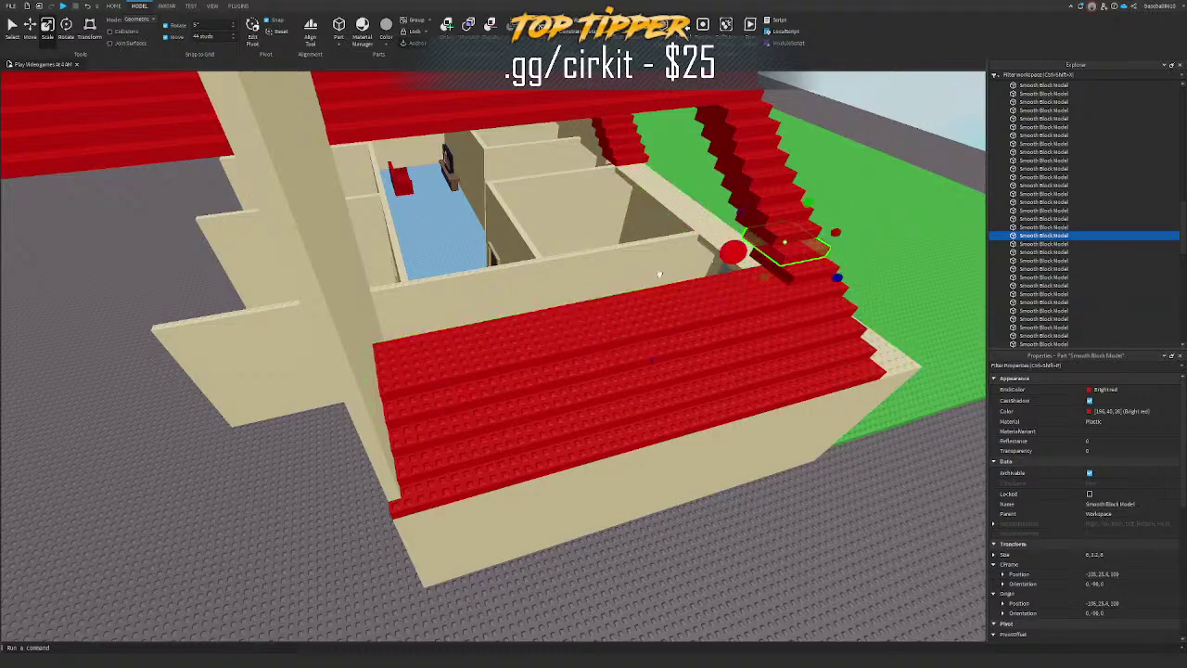
drag(641, 273, 473, 306)
click(811, 263)
drag(744, 268, 482, 320)
key(e)
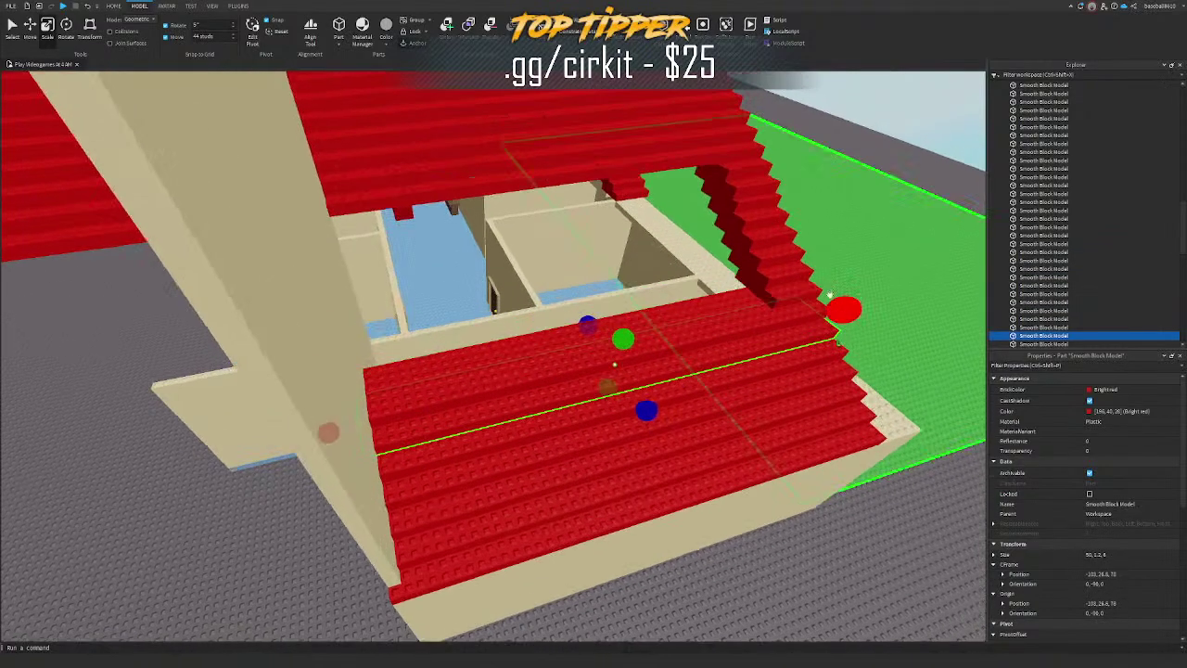
click(786, 308)
drag(738, 311, 445, 363)
click(773, 285)
drag(728, 295, 388, 357)
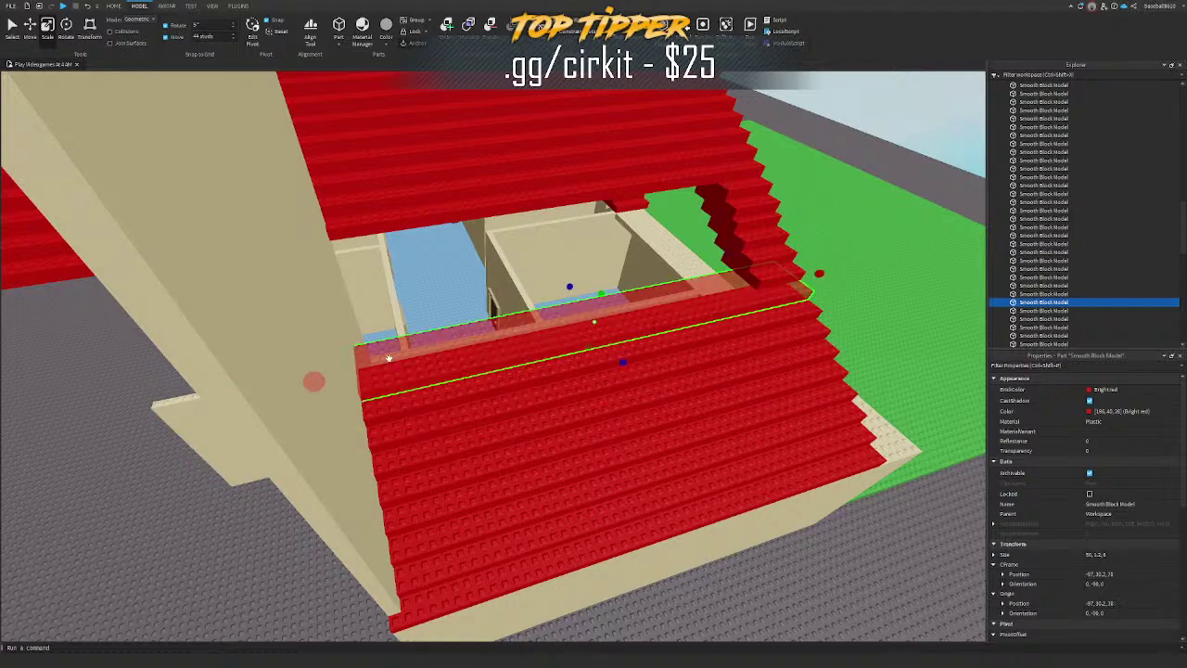
Step: Fill the remaining gap below the main roof slope by stretching its edge blocks to 50 studs
click(437, 315)
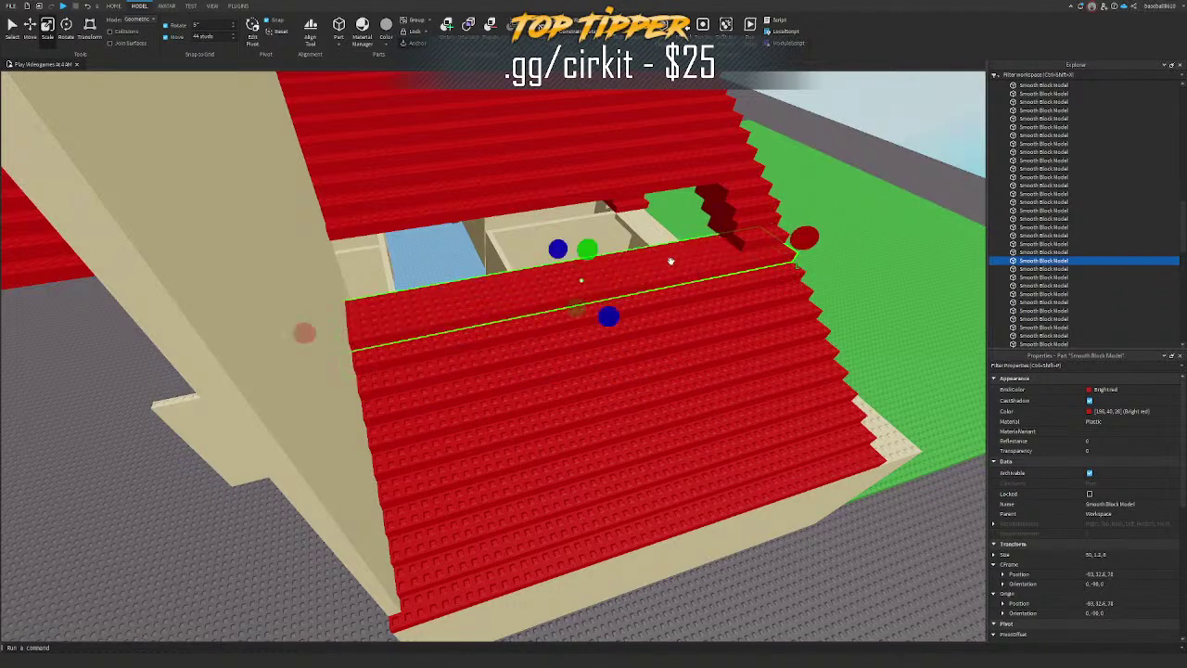
click(717, 243)
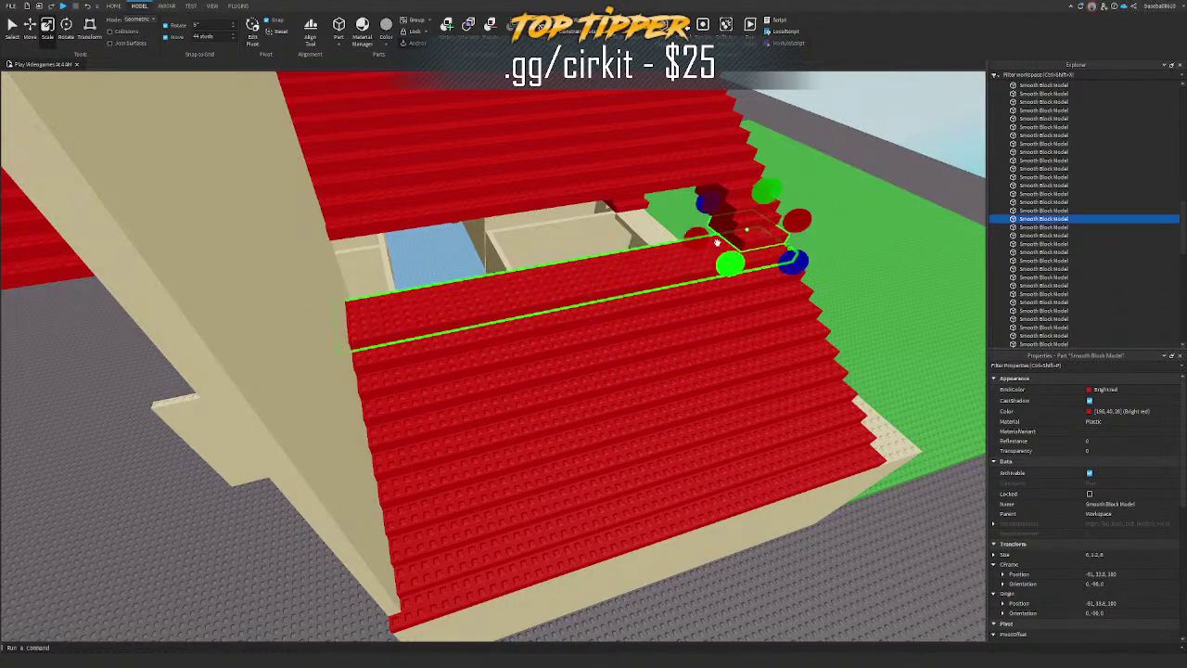
drag(717, 242, 352, 301)
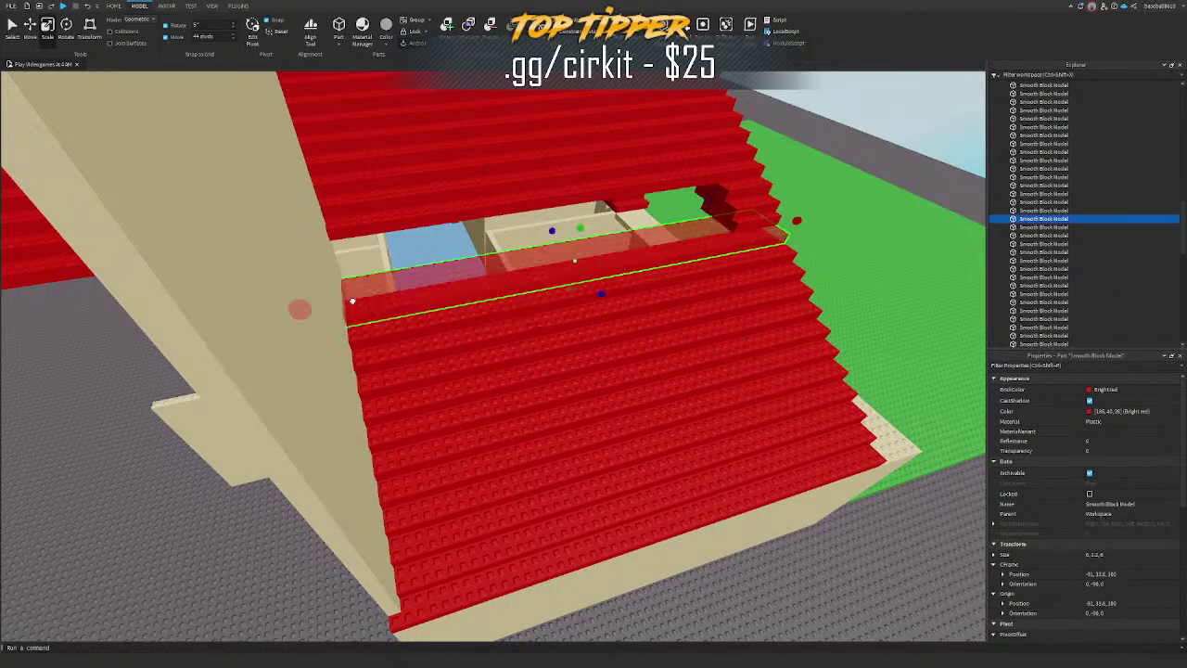
click(750, 220)
drag(694, 222, 445, 265)
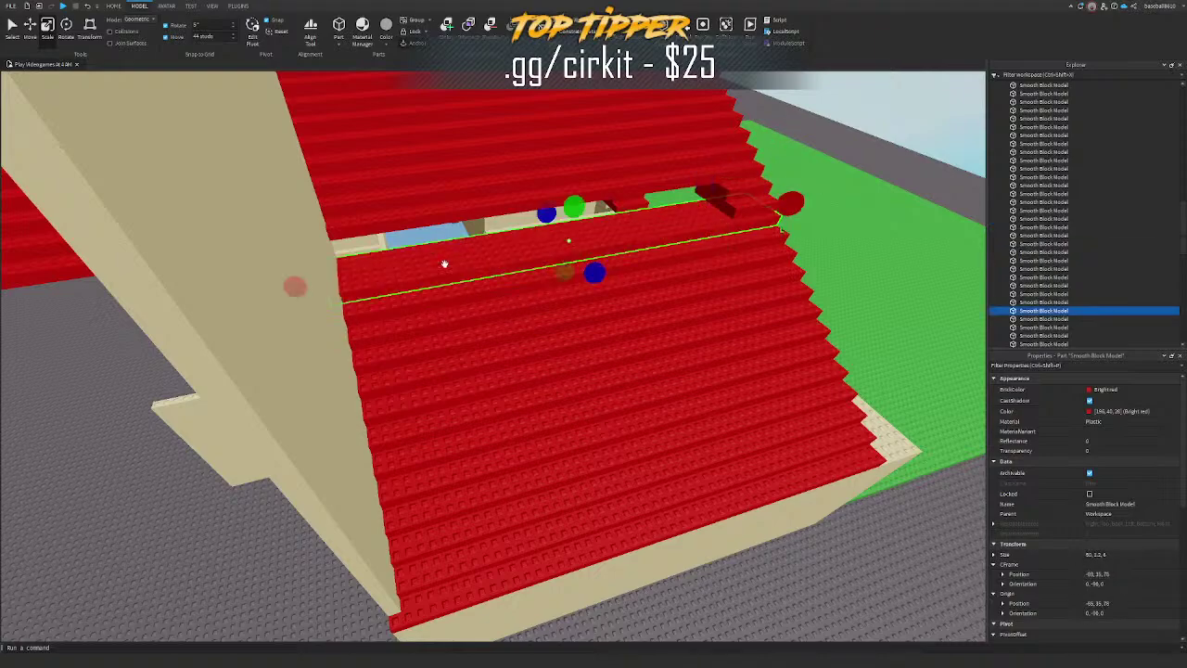
click(742, 194)
drag(680, 190, 445, 220)
click(734, 197)
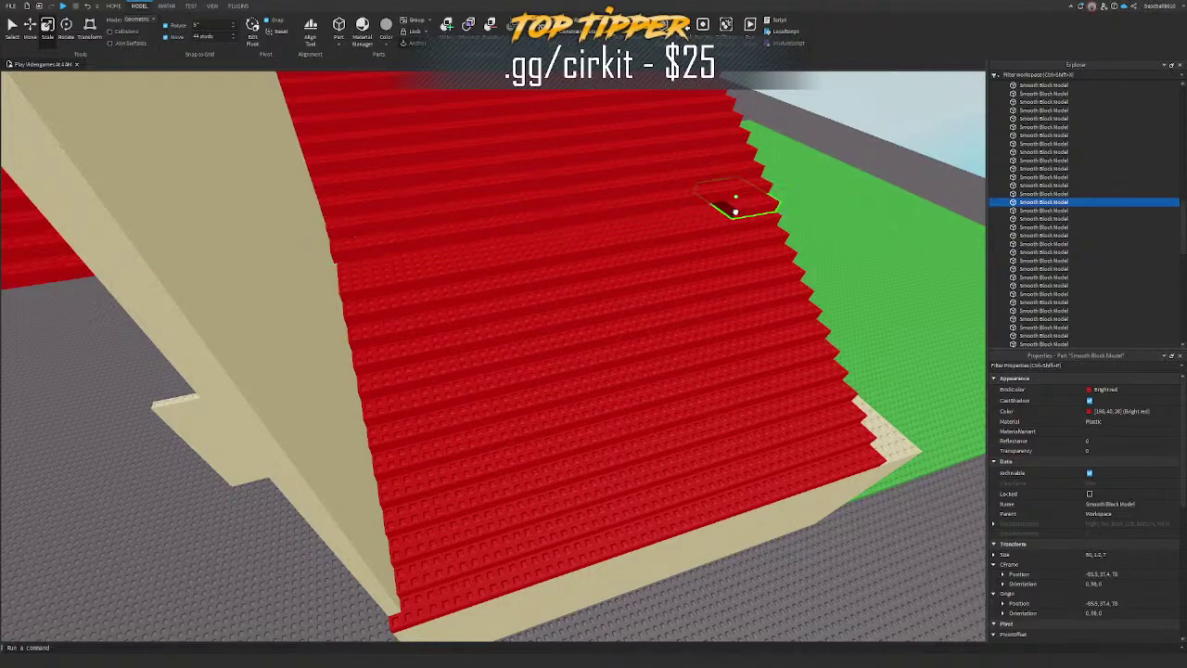
drag(685, 206, 339, 264)
Step: Set the snap increment to 1 stud and lower the tall tan wall behind the garage to the neighbouring walls' height
key(a)
click(454, 245)
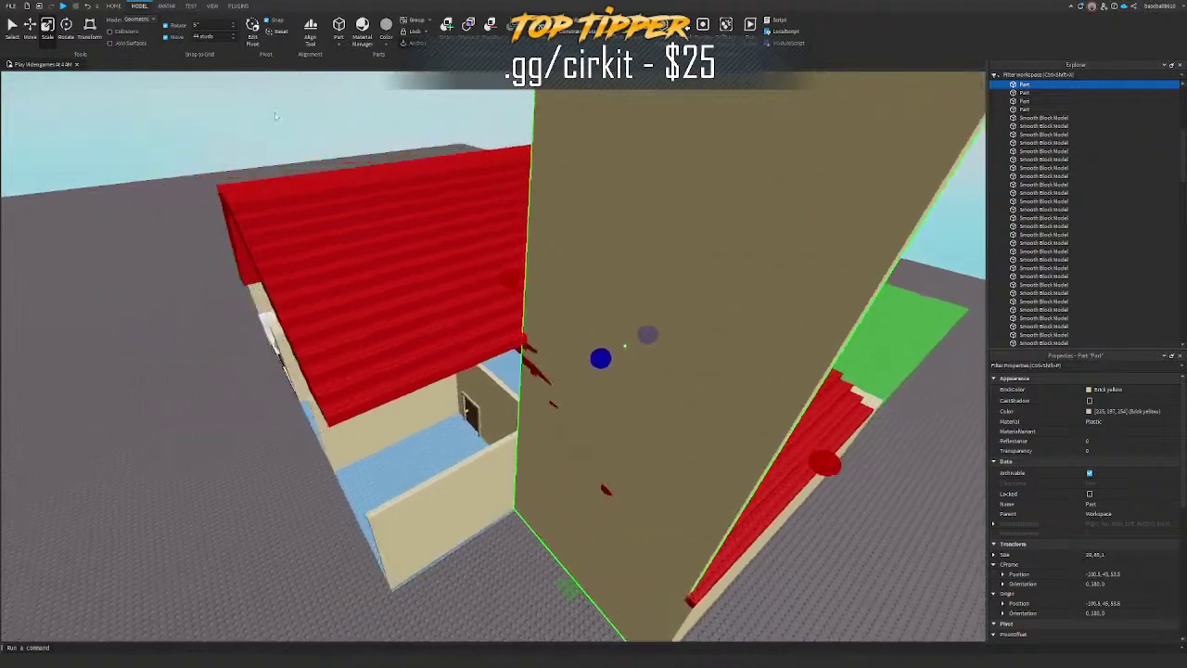
text(1)
right_drag(368, 154, 368, 154)
drag(495, 95, 471, 80)
key(w)
right_drag(555, 244, 554, 245)
Step: Duplicate the garage's rear wall and stretch the copy along the open rear side of the main house
key(ctrl+d)
key(a)
drag(649, 249, 408, 331)
key(s)
key(a)
drag(698, 391, 289, 333)
key(w)
right_drag(411, 249, 409, 244)
key(s)
click(409, 245)
key(w)
Step: Move the copied wall into line beside the kitchen as the main house's rear wall
key(d)
key(ctrl+2)
key(d)
drag(533, 245, 544, 245)
key(a)
right_drag(543, 245, 543, 244)
key(d)
key(a)
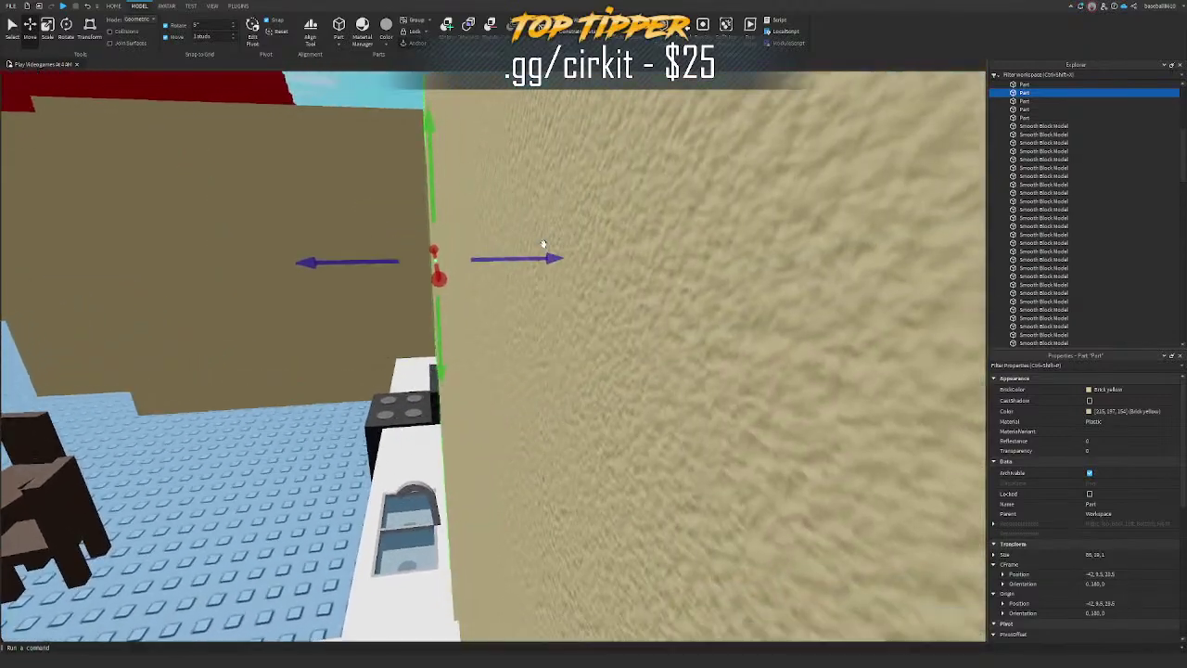
Step: Adjust the ends of the interior walls near the kitchen to meet the new rear wall
click(380, 89)
click(388, 128)
key(ctrl+3)
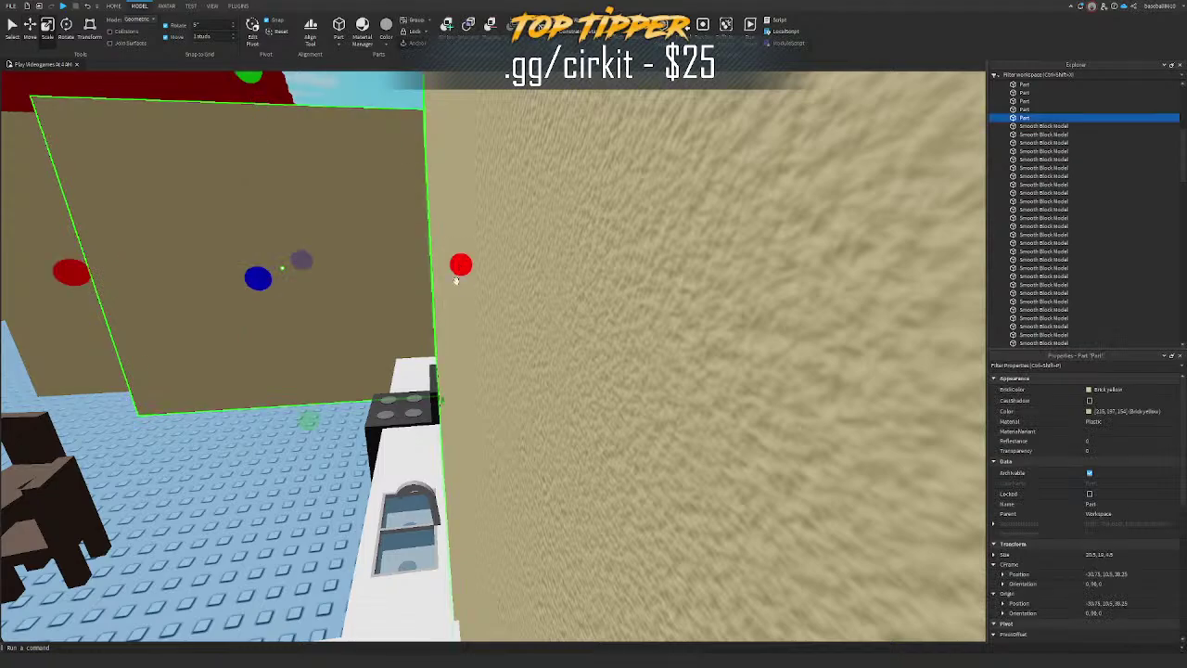
drag(457, 276, 472, 265)
key(w)
key(e)
right_drag(472, 265, 473, 266)
key(e)
click(472, 269)
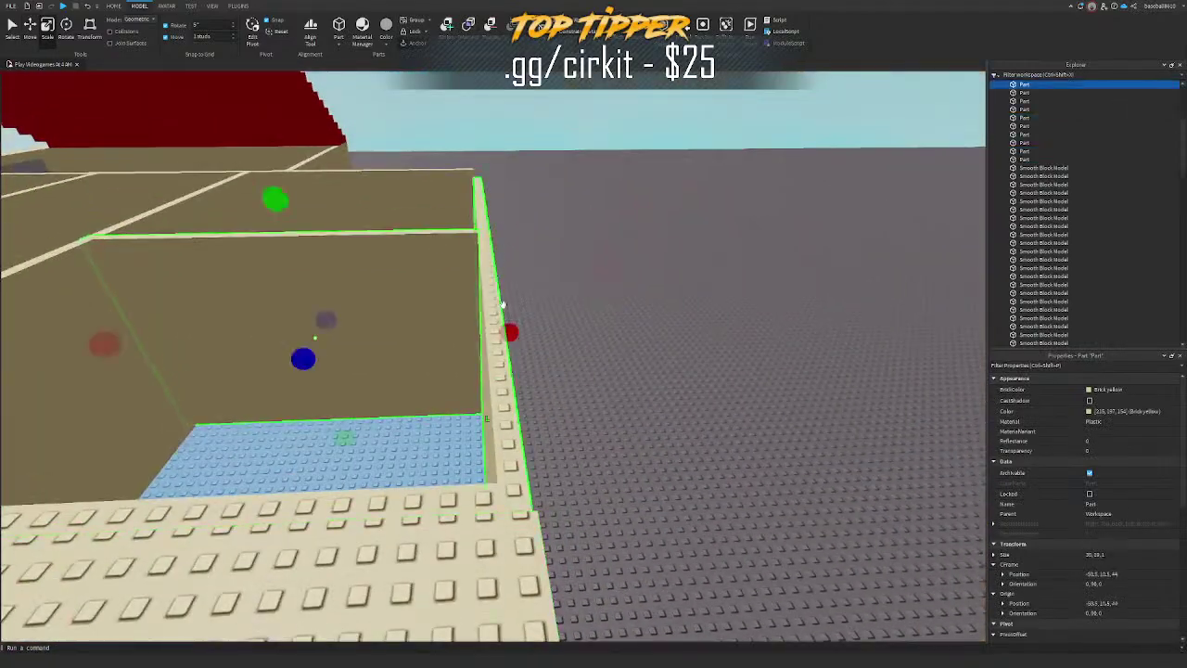
drag(510, 330, 524, 338)
Step: Fit the remaining interior wall ends against the main house's rear wall
click(470, 210)
click(574, 223)
key(d)
right_drag(574, 223, 573, 224)
click(605, 405)
right_drag(604, 405, 605, 405)
drag(511, 356, 506, 341)
click(607, 250)
key(d)
right_drag(607, 250, 608, 251)
key(e)
key(w)
Step: Duplicate the garage's rear wall, narrow the copy to 25 studs and raise its top under the roof steps
click(556, 339)
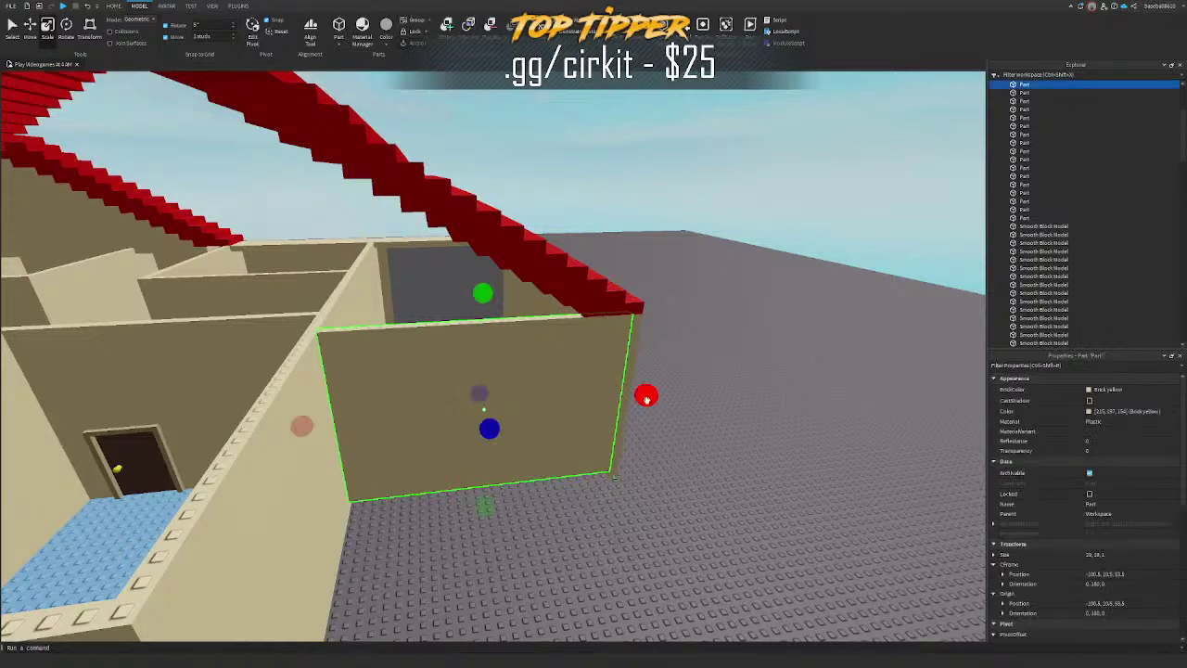
drag(455, 274, 455, 272)
key(w)
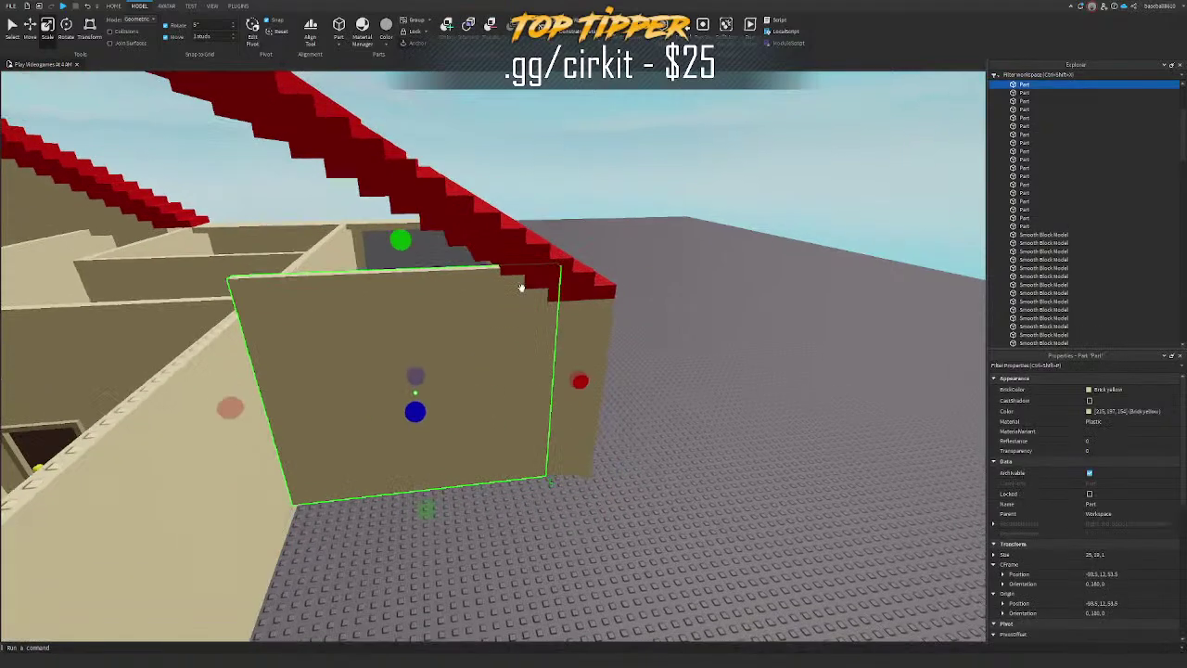
right_drag(517, 289, 523, 293)
key(ctrl+2)
drag(513, 495, 509, 495)
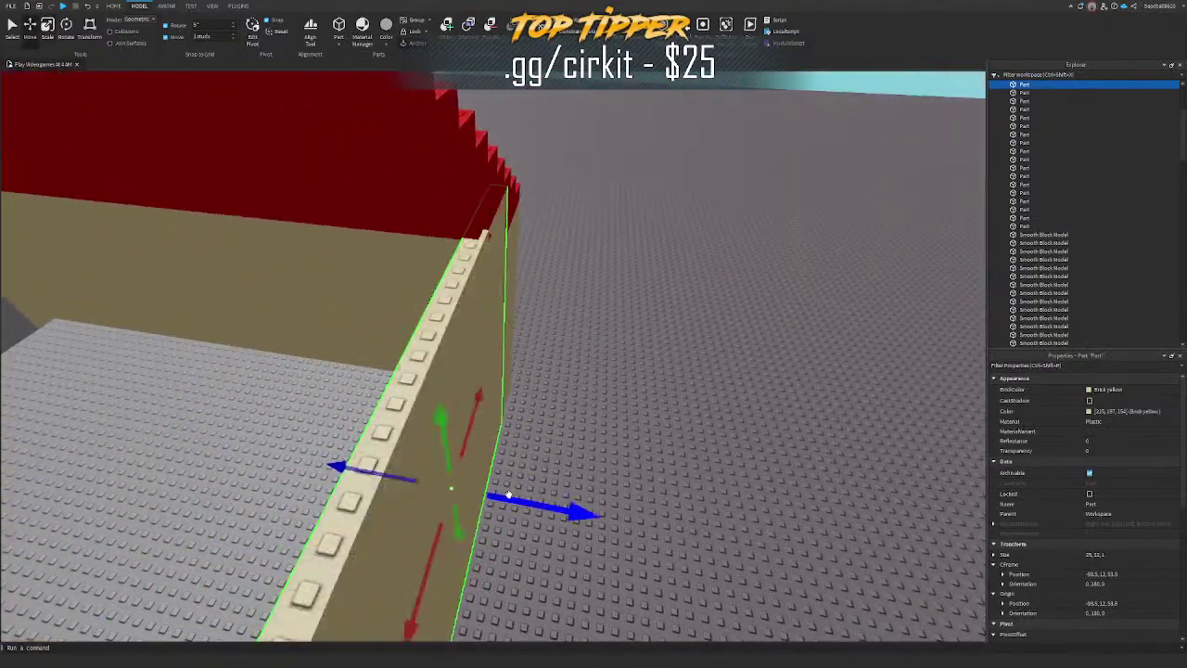
key(s)
right_drag(345, 146, 384, 154)
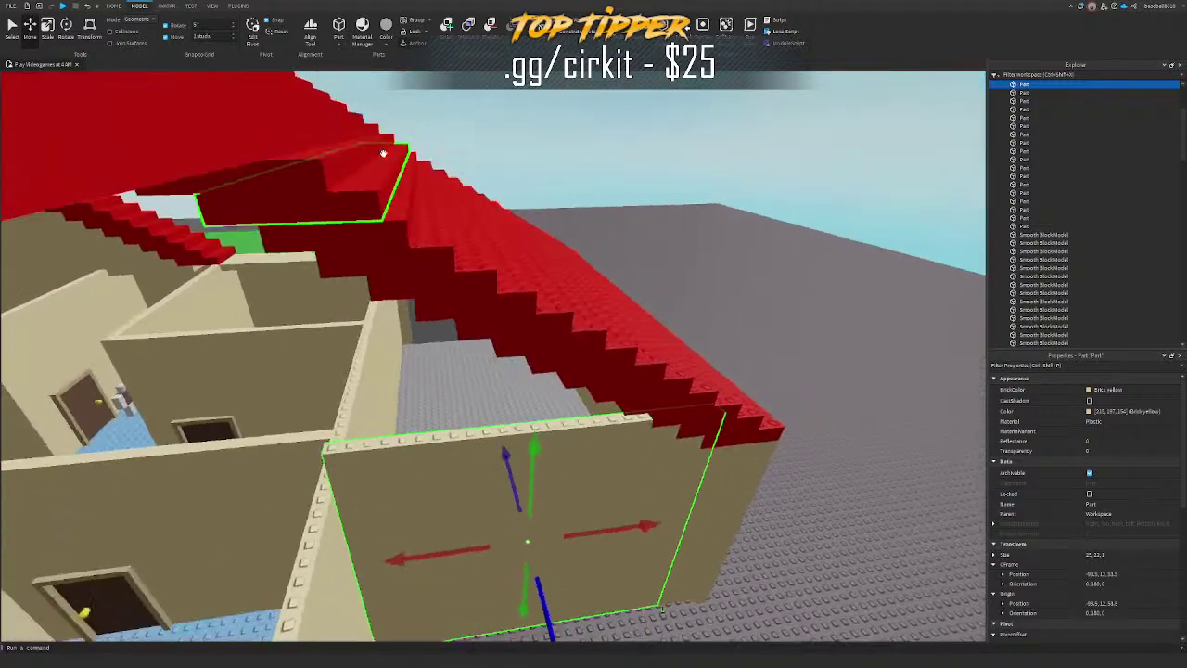
Step: Select all the red rows of the roof section above the garage and union them into one part
click(441, 301)
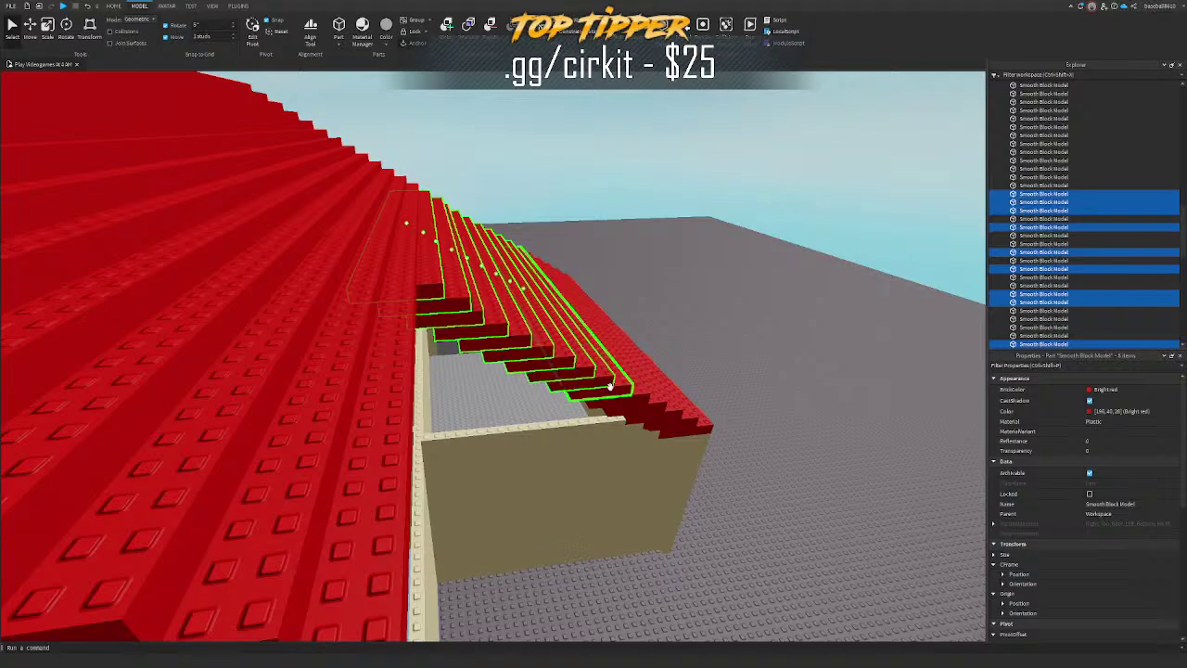
ctrl+click(690, 427)
key(d)
right_drag(657, 332, 651, 328)
key(s)
key(a)
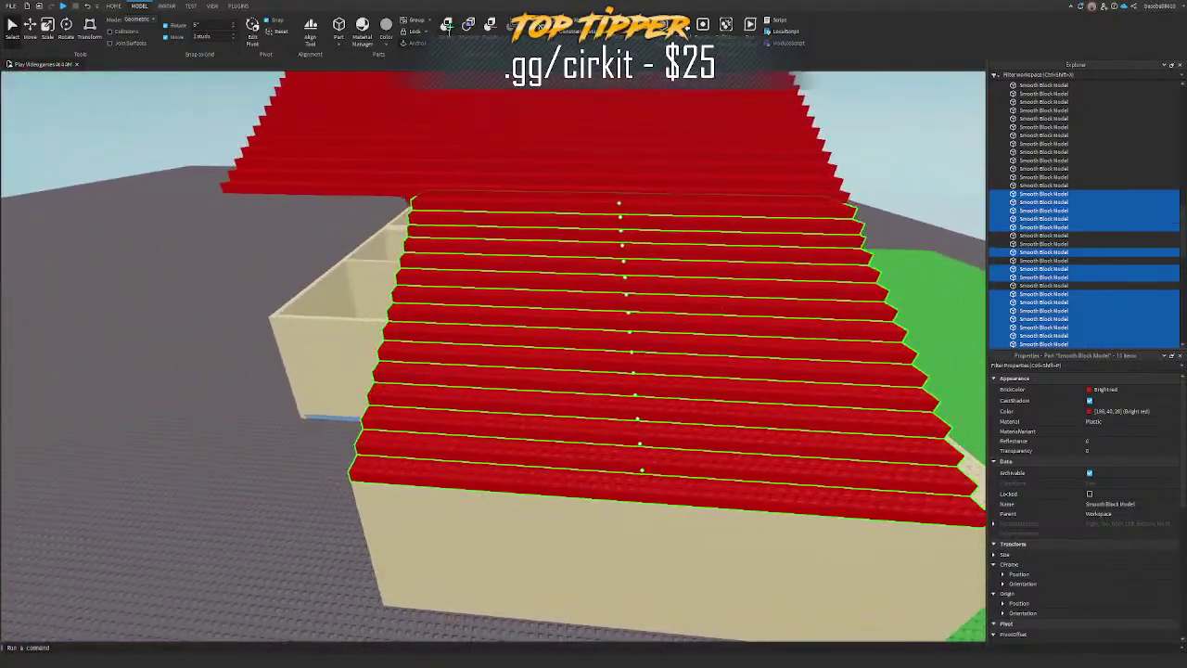
click(447, 25)
Step: Turn off move snapping and lengthen the united garage roof section very slightly
right_drag(495, 161, 494, 157)
drag(416, 255, 414, 261)
key(d)
right_drag(639, 133, 593, 148)
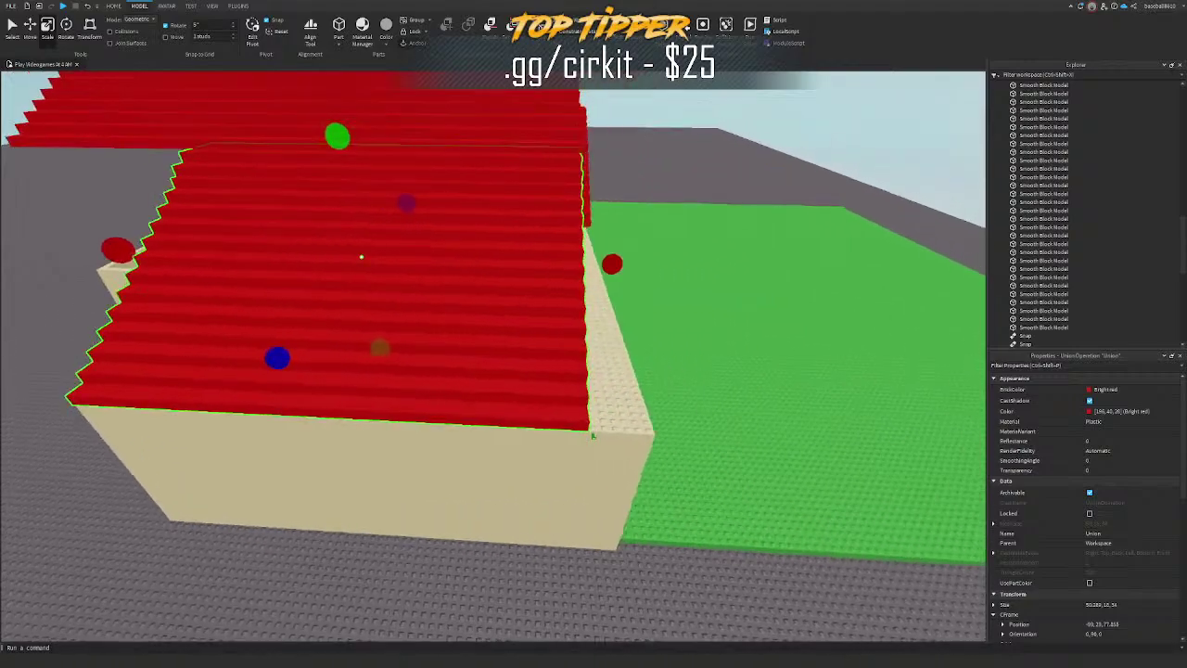
key(ctrl+shift+u)
Step: Shorten the 25-stud-wide wall copy from below into a low strip on top of the garage's rear wall
click(676, 135)
key(w)
right_drag(676, 136, 670, 165)
key(a)
click(567, 464)
key(s)
right_drag(568, 464, 556, 451)
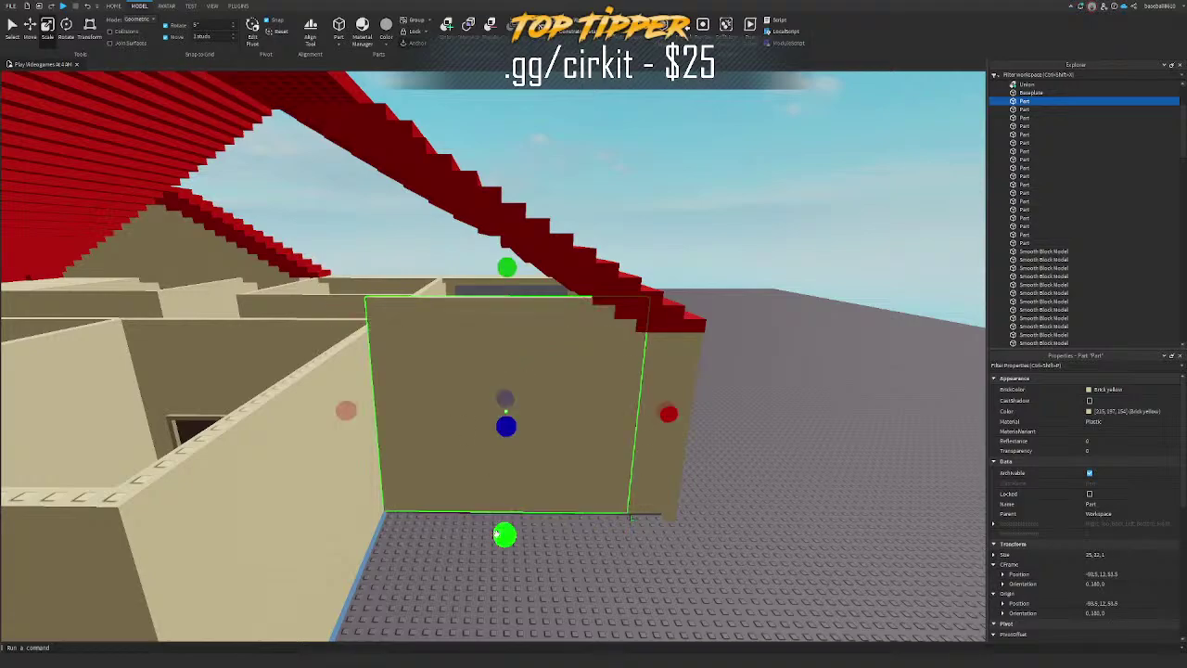
right_drag(515, 368, 517, 383)
key(w)
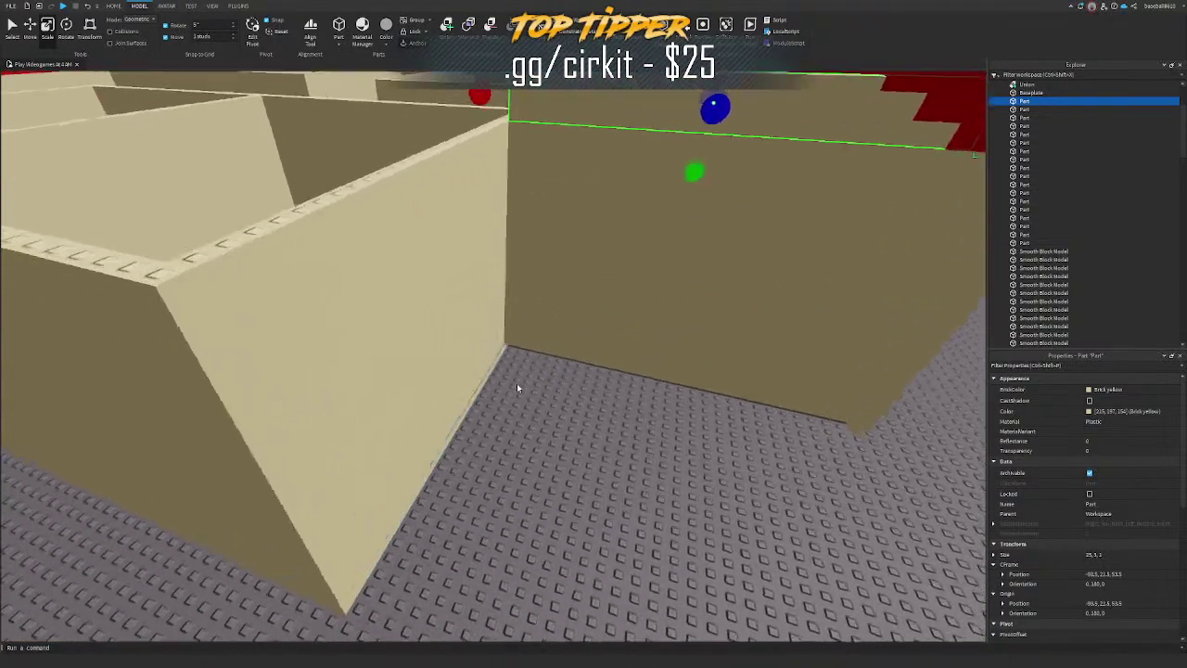
key(a)
Step: Duplicate the strip, move the copy up one step and shorten it to 21 studs under the roof edge
click(411, 336)
key(d)
right_drag(568, 341, 577, 376)
key(s)
click(577, 377)
key(ctrl+2)
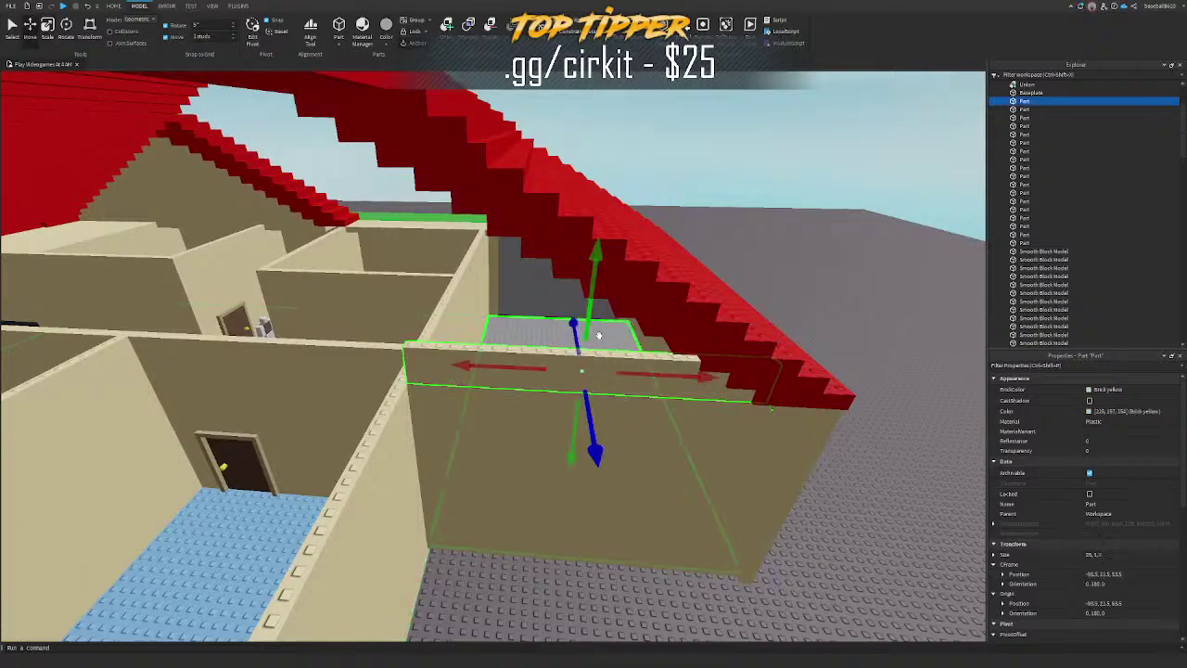
key(ctrl+d)
drag(590, 312, 586, 281)
drag(817, 356, 761, 352)
key(d)
right_drag(691, 304, 686, 310)
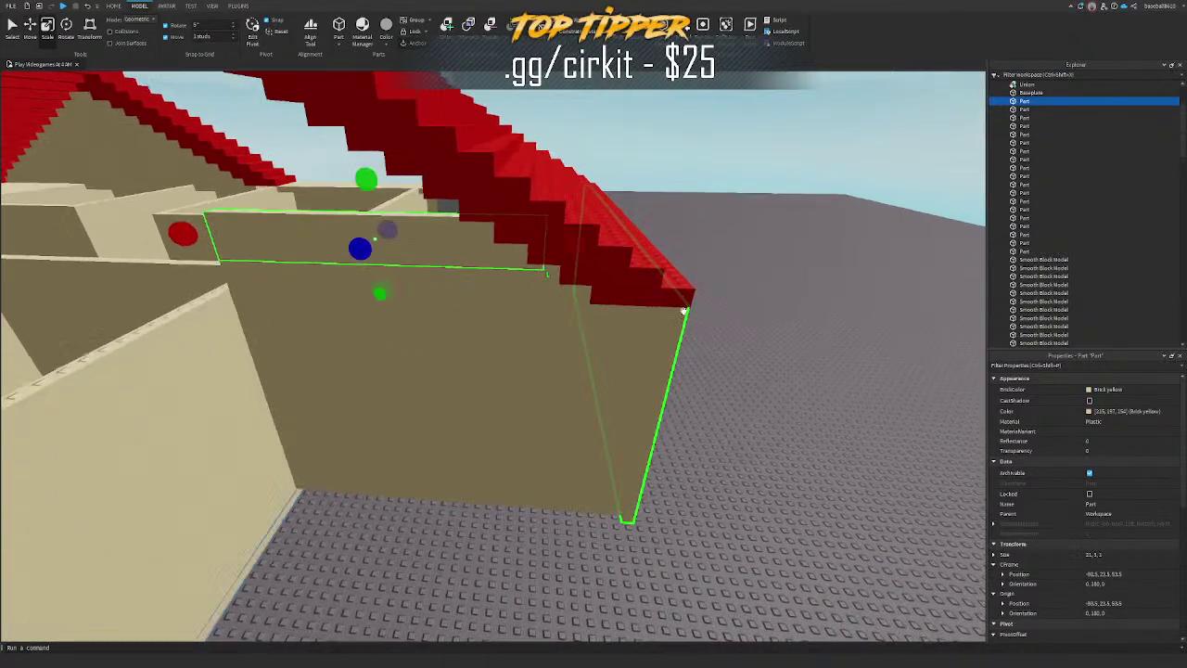
Step: Duplicate the tan strip one step higher on the garage's rear wall and shorten it to 17 studs beneath the roof
drag(566, 243, 556, 241)
key(a)
key(s)
key(ctrl+2)
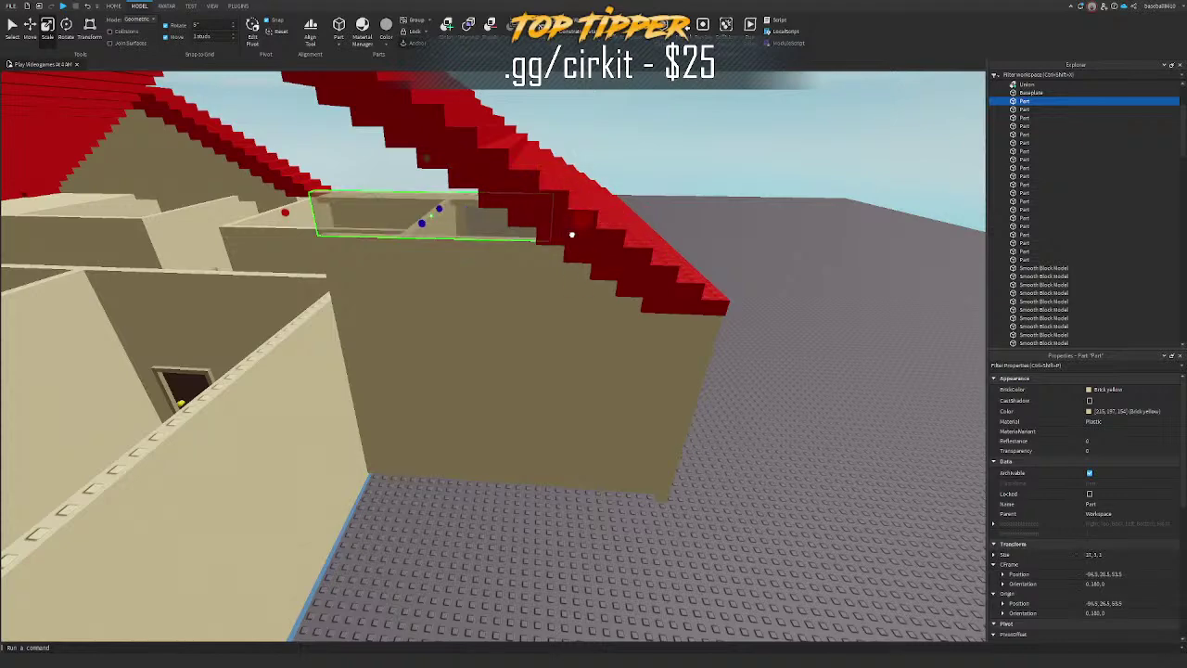
drag(571, 234, 570, 235)
right_drag(567, 234, 564, 210)
key(w)
click(450, 240)
click(489, 284)
Step: Stack further shortened copies of the tan strip up the roof steps to fill the gap above the garage's rear wall
key(s)
key(ctrl+2)
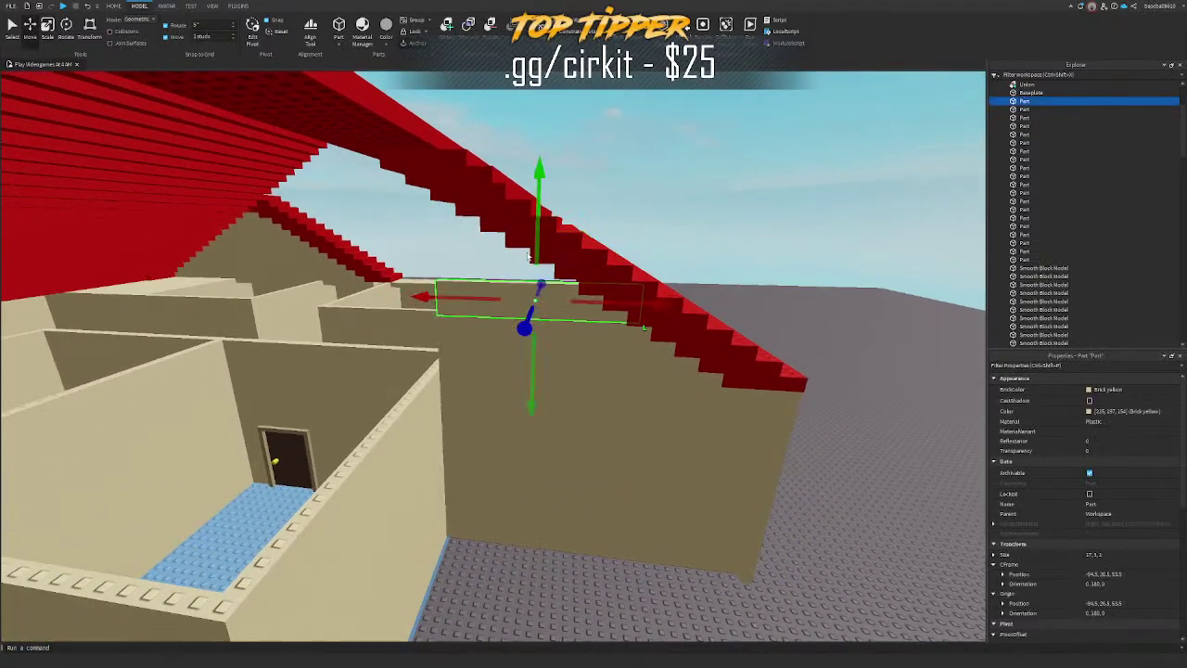
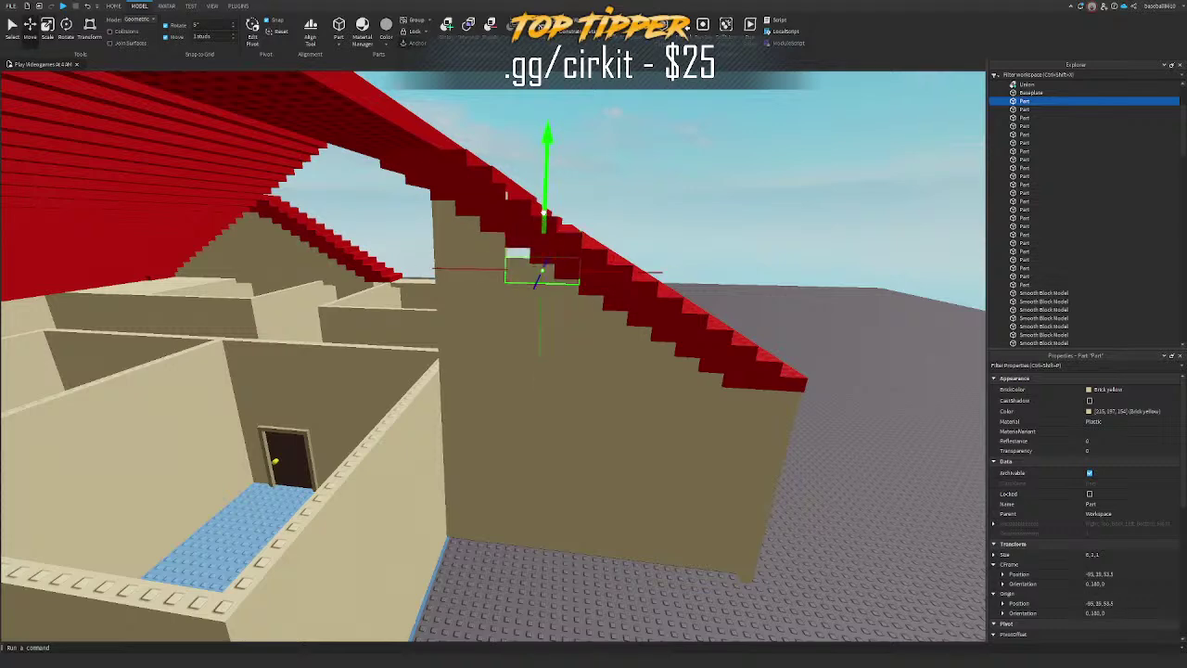
key(w)
key(e)
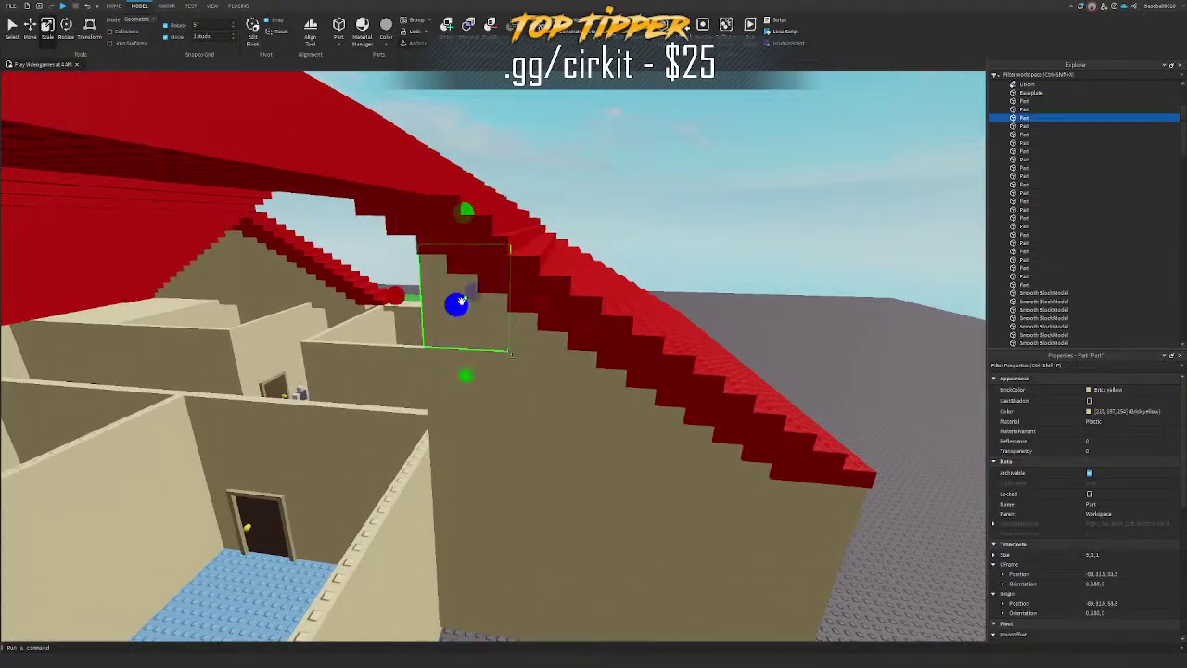
right_drag(461, 301, 482, 282)
key(e)
click(795, 307)
key(a)
click(471, 423)
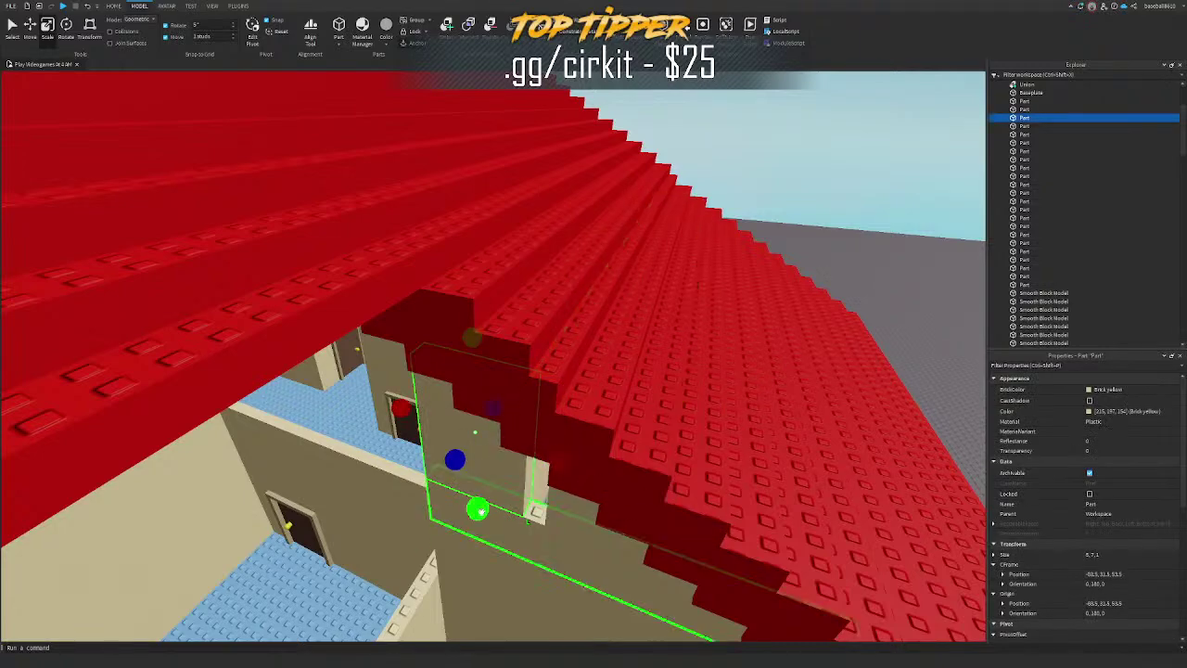
Step: Resize the upper tan piece and the small block beside it to close the remaining holes under the roof steps
drag(397, 471, 400, 471)
key(q)
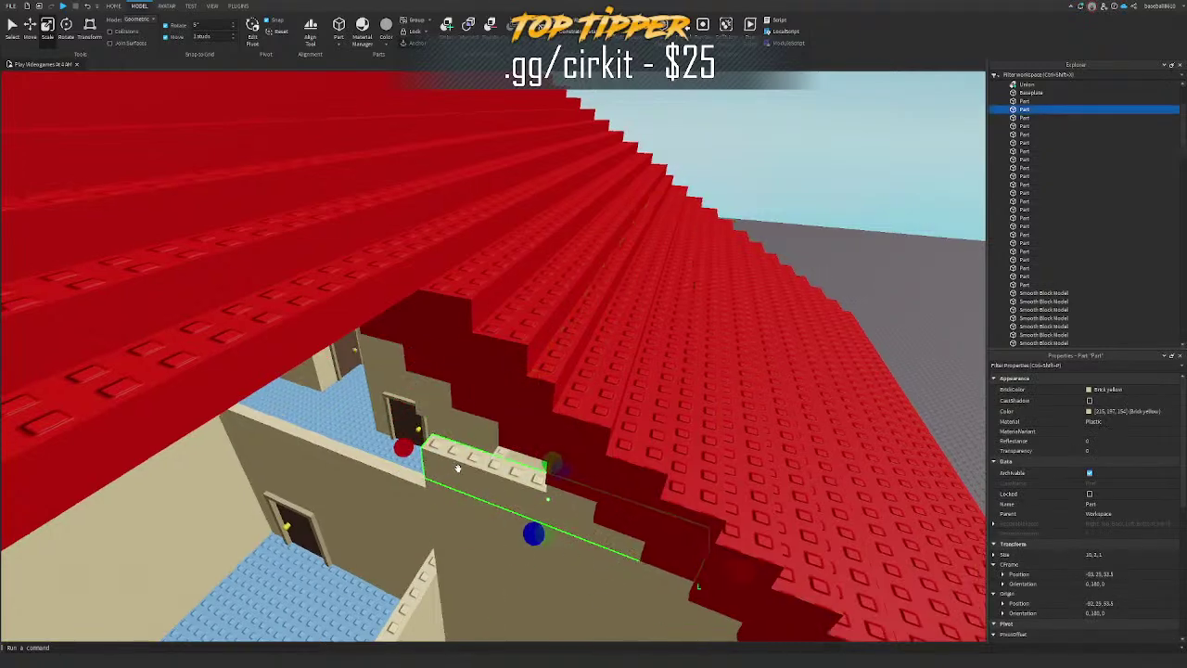
right_drag(455, 466, 456, 468)
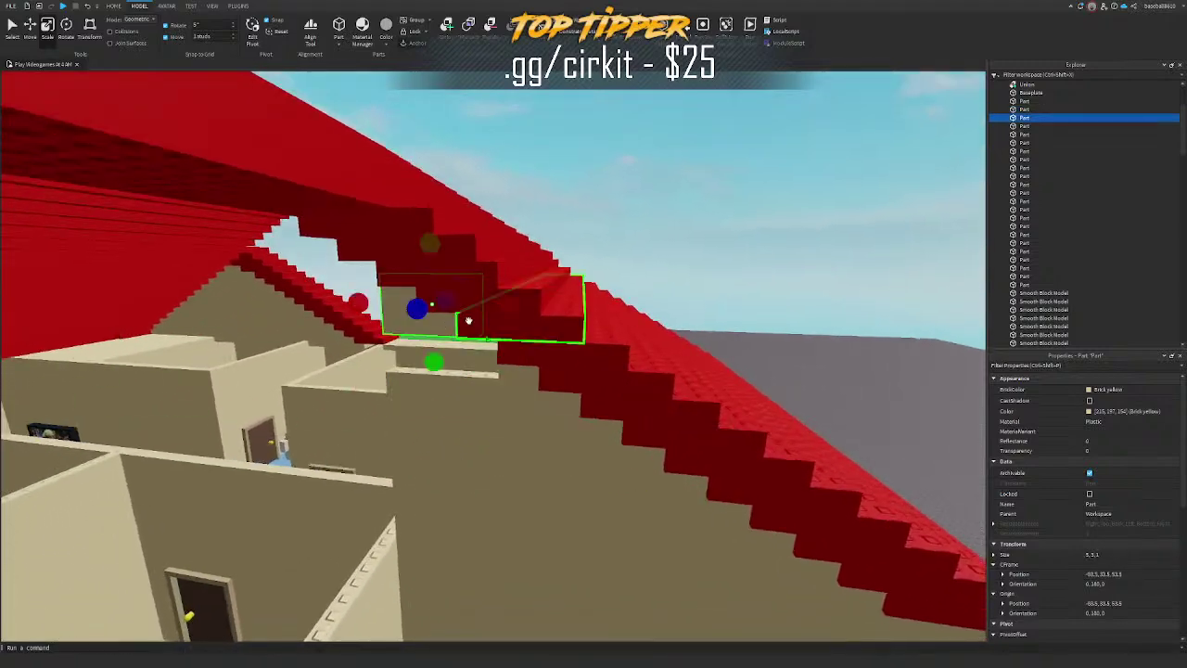
drag(468, 320, 516, 315)
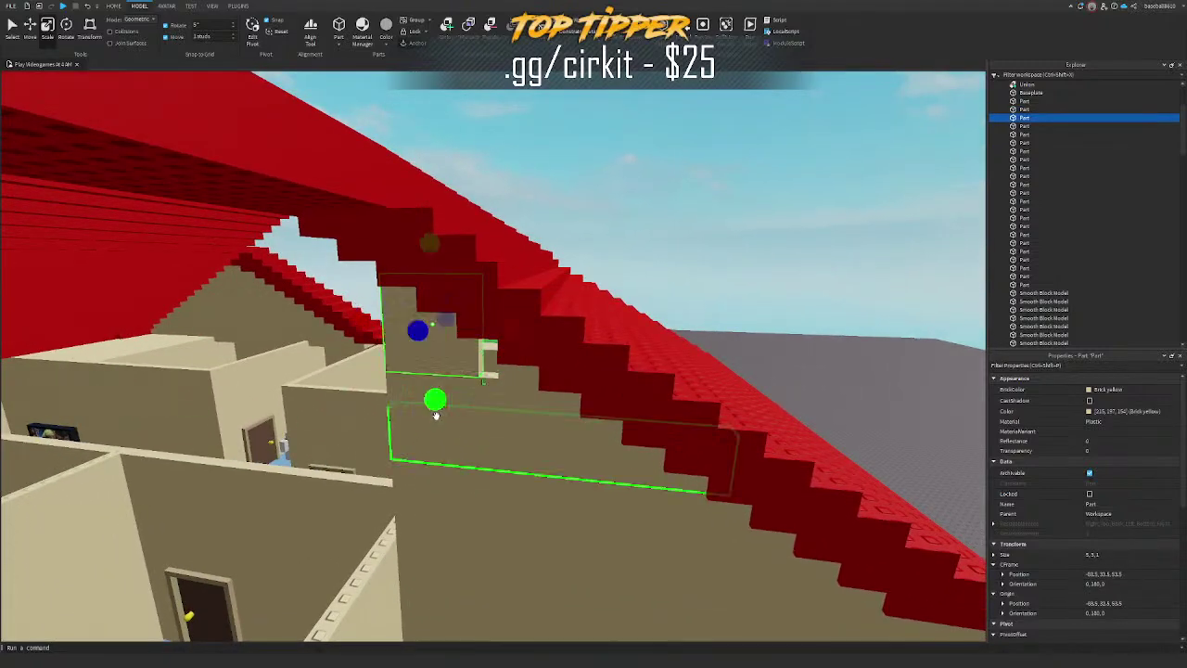
key(d)
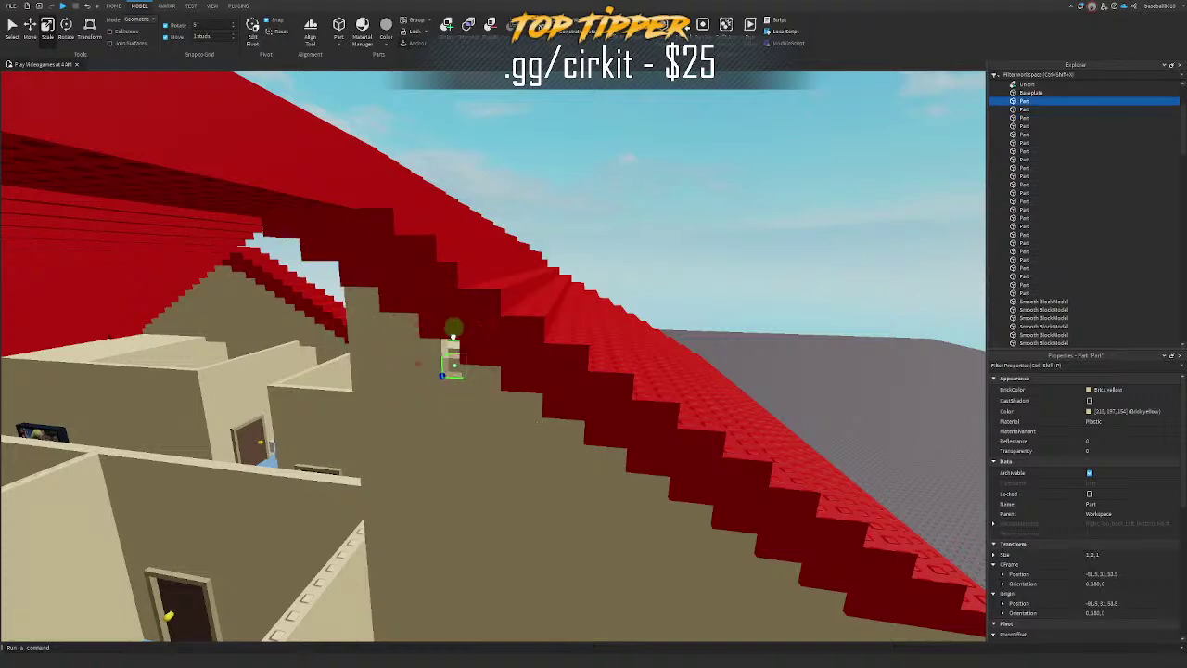
key(s)
key(q)
Step: Select the seven tan strips above the garage's rear wall and union them into one part
click(556, 232)
key(ctrl+1)
click(540, 353)
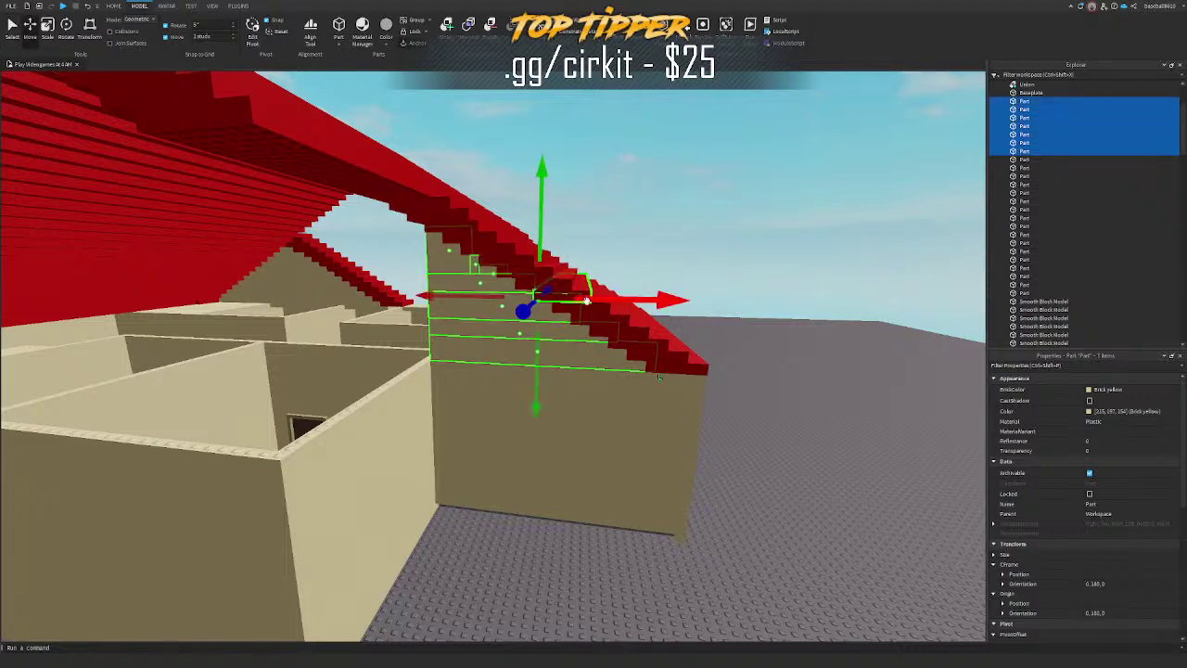
drag(585, 300, 824, 304)
key(ctrl+z)
key(ctrl+shift+g)
click(633, 173)
right_drag(634, 172, 634, 172)
key(d)
key(s)
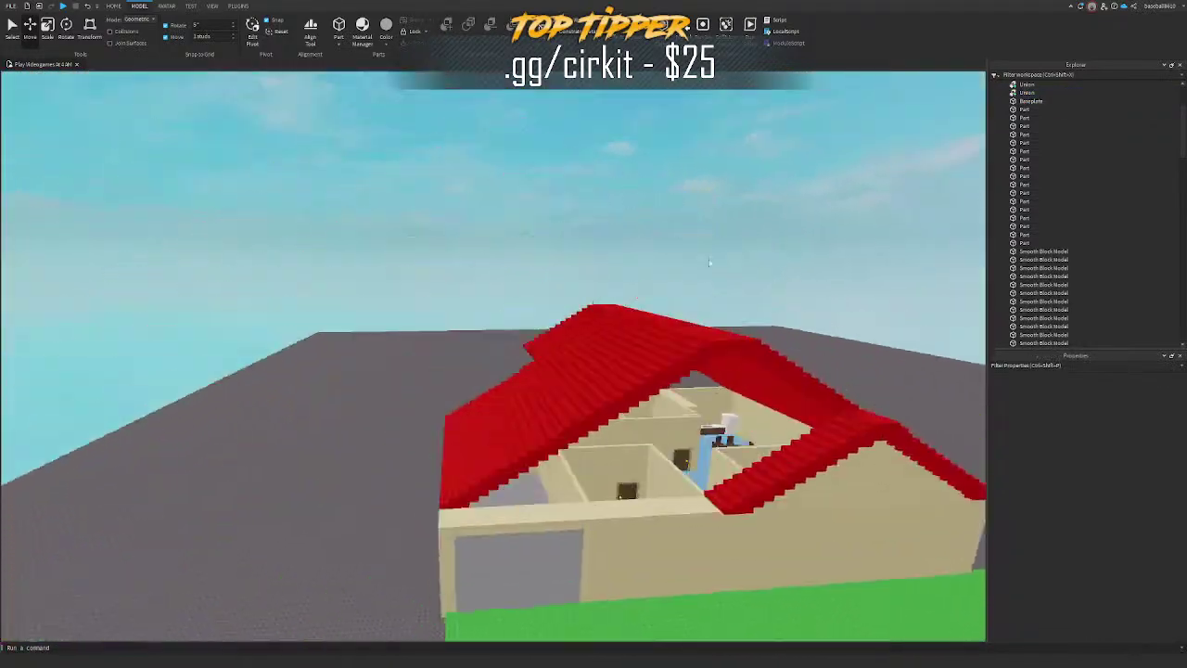
Step: Duplicate the side wall next to the garage's rear and lengthen the copy until it meets the garage's rear wall
key(w)
right_drag(527, 414, 527, 414)
right_drag(510, 238, 547, 281)
key(w)
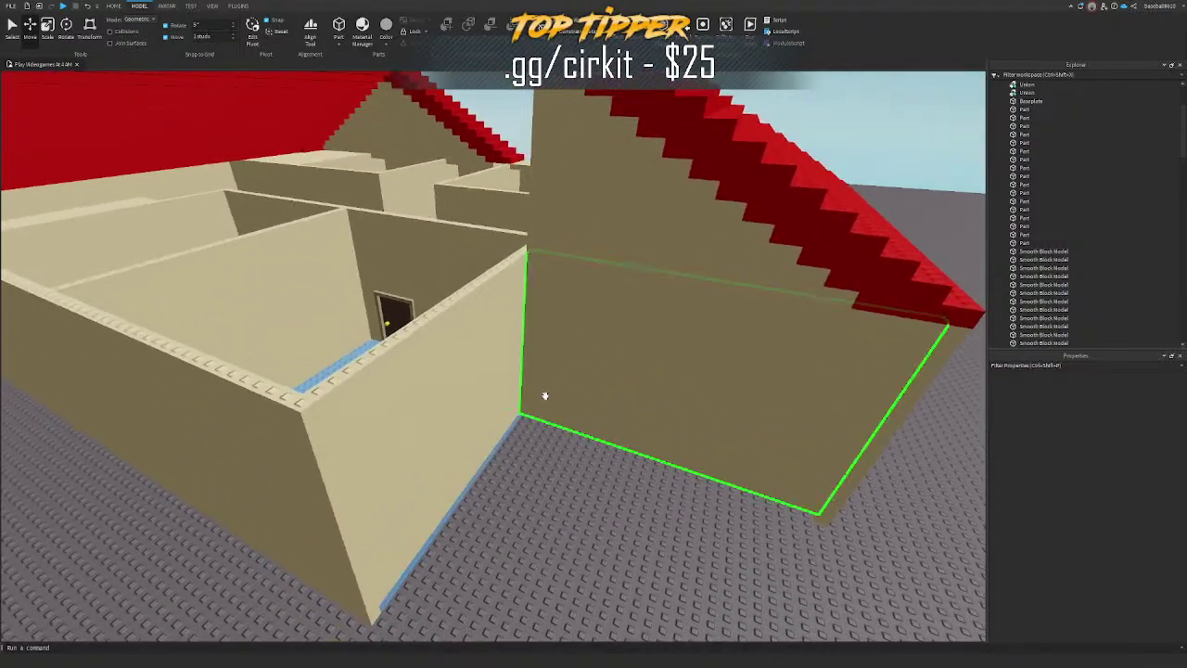
click(507, 370)
key(ctrl+d)
drag(634, 215, 633, 217)
right_drag(633, 217, 633, 217)
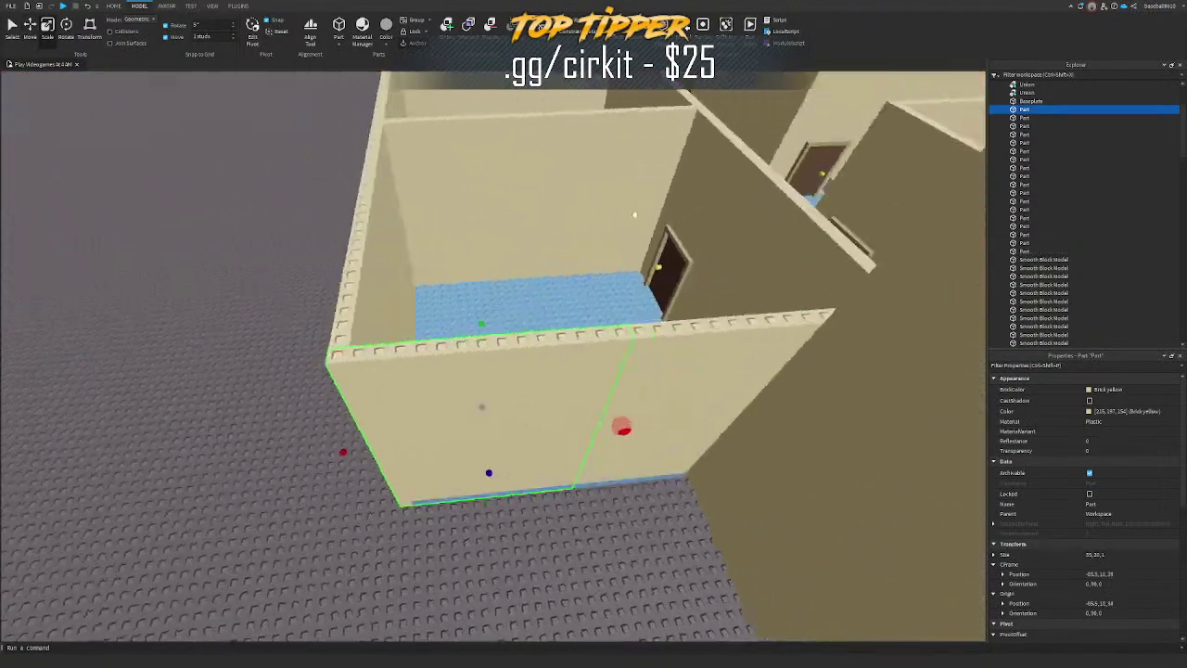
drag(634, 217, 603, 324)
right_drag(604, 324, 603, 324)
right_drag(593, 392, 593, 392)
key(s)
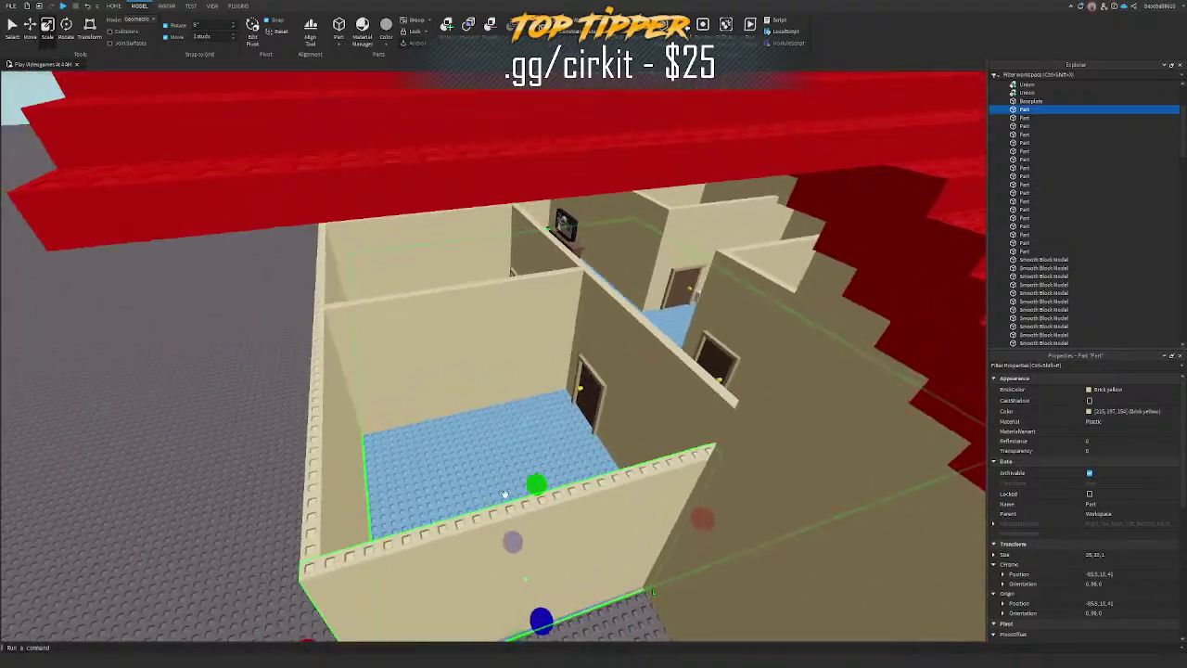
Step: Raise the wall copy onto the top of the side wall and fit its height to the roof's underside
drag(535, 484, 531, 477)
right_drag(531, 476, 531, 477)
drag(531, 477, 529, 359)
right_drag(530, 359, 529, 360)
key(s)
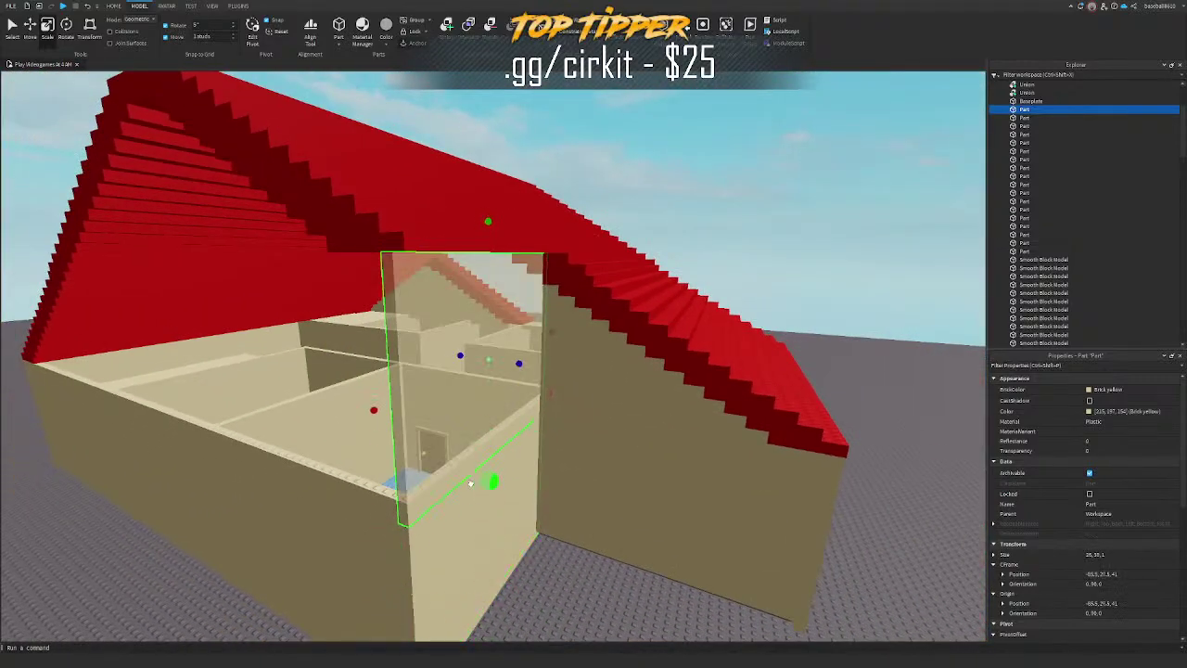
drag(472, 470, 475, 482)
Step: Examine the roof rows where the raised side wall meets them, and check the whole roof from behind
click(543, 574)
key(w)
right_drag(543, 574, 540, 572)
key(d)
key(e)
right_drag(614, 363, 615, 394)
key(w)
key(s)
key(w)
key(q)
click(615, 302)
key(e)
right_drag(615, 302, 615, 301)
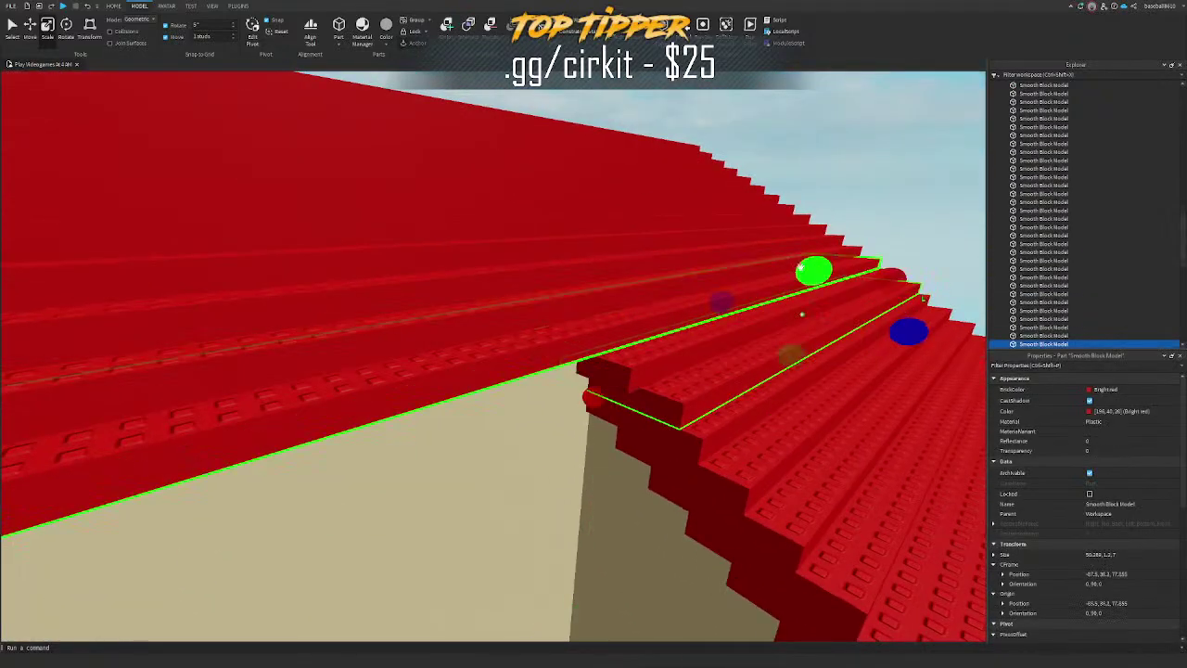
click(821, 243)
click(881, 199)
key(s)
right_drag(581, 340, 557, 324)
click(554, 327)
key(s)
click(580, 265)
right_drag(586, 252, 587, 251)
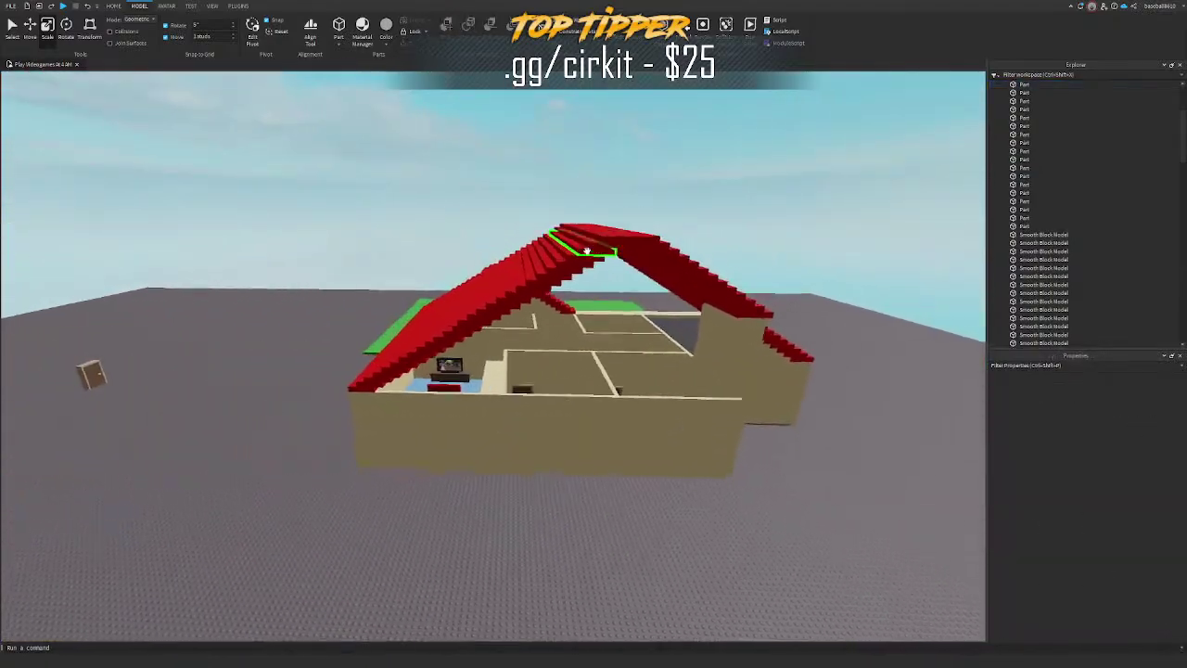
Step: Duplicate the house's blue floor slab and raise the copy level with the wall tops as a ceiling
key(d)
right_drag(584, 361, 582, 360)
key(w)
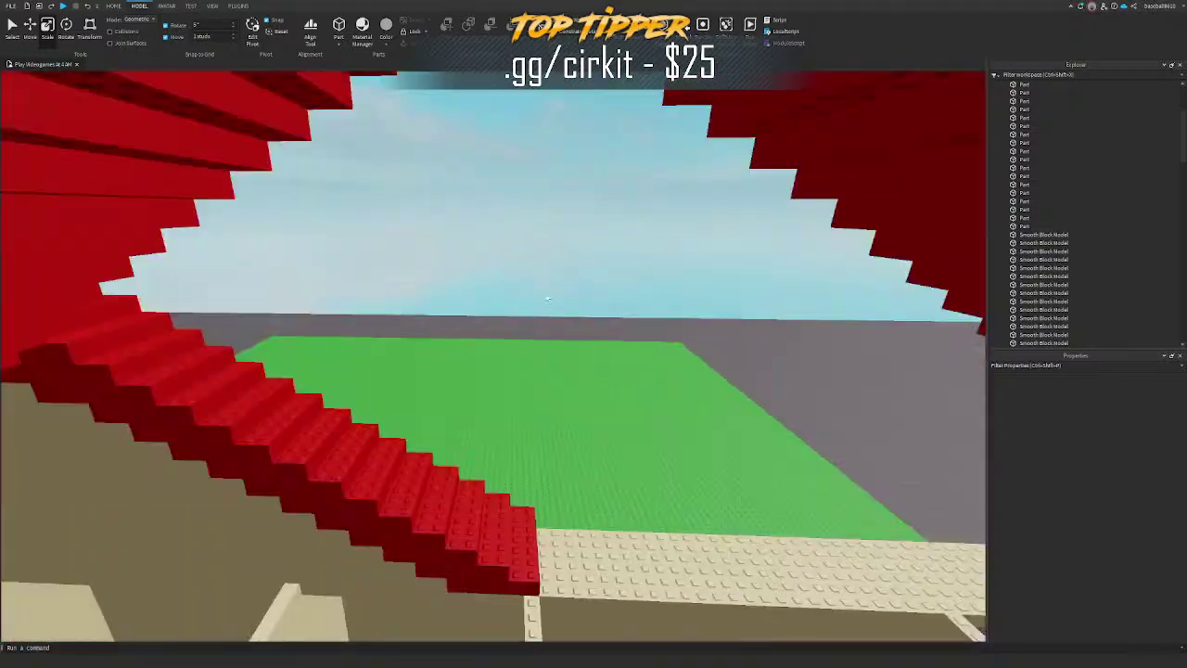
right_drag(548, 299, 496, 362)
key(s)
key(w)
key(w)
click(486, 326)
key(s)
right_drag(451, 248, 450, 245)
key(ctrl+2)
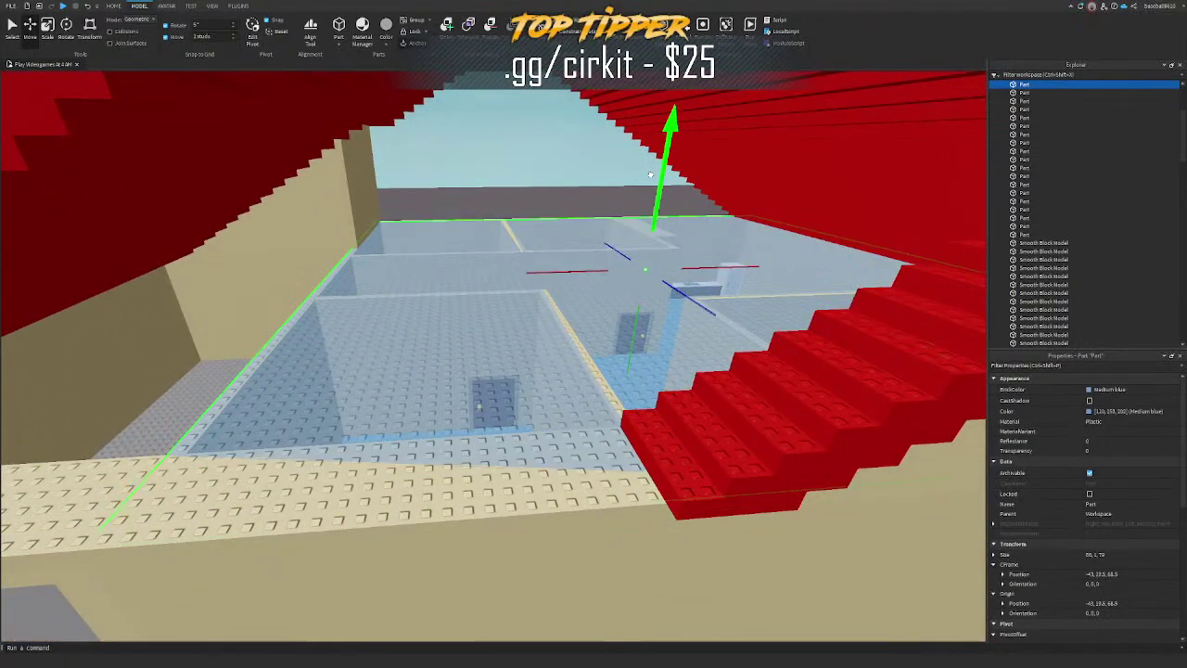
drag(650, 174, 650, 173)
key(s)
right_drag(650, 174, 483, 340)
Step: Shorten the ceiling slab to fit between the outer walls and color it the roof's Bright red (196, 40, 28)
key(ctrl+3)
key(w)
key(s)
key(w)
key(w)
key(w)
key(w)
click(843, 268)
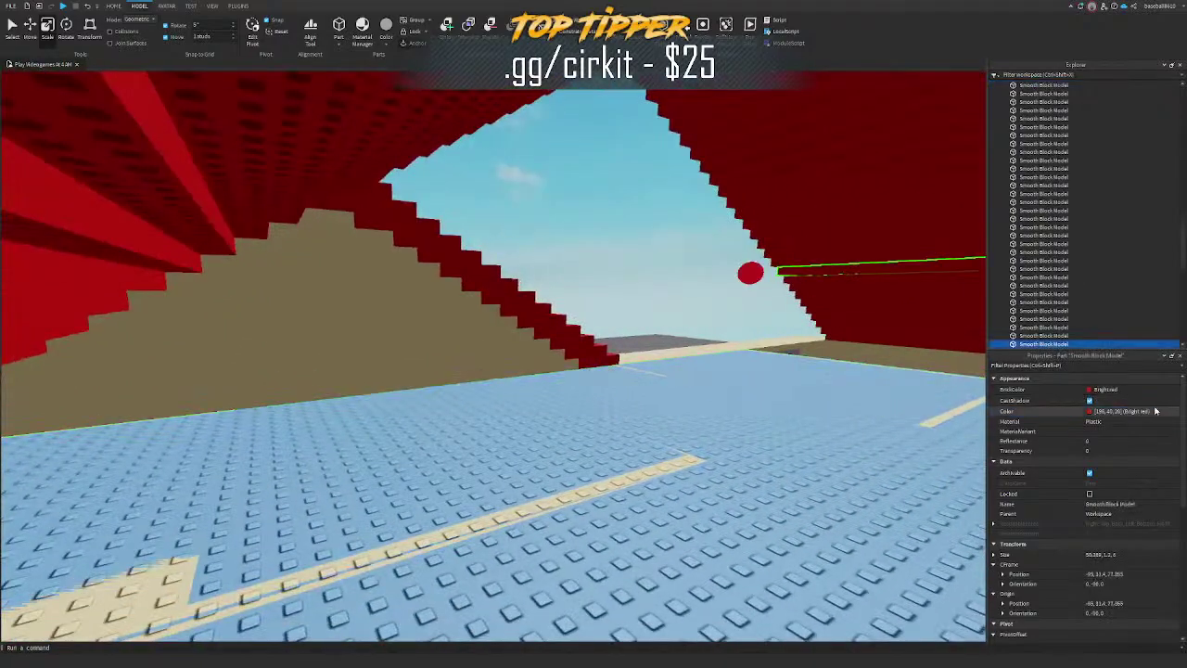
click(908, 406)
click(1113, 411)
Step: Duplicate the red ceiling slab, stretch the copy over the garage and cut it back to the garage area only
right_drag(792, 403, 792, 402)
key(w)
key(w)
right_drag(495, 483, 495, 483)
key(ctrl+d)
drag(495, 483, 495, 479)
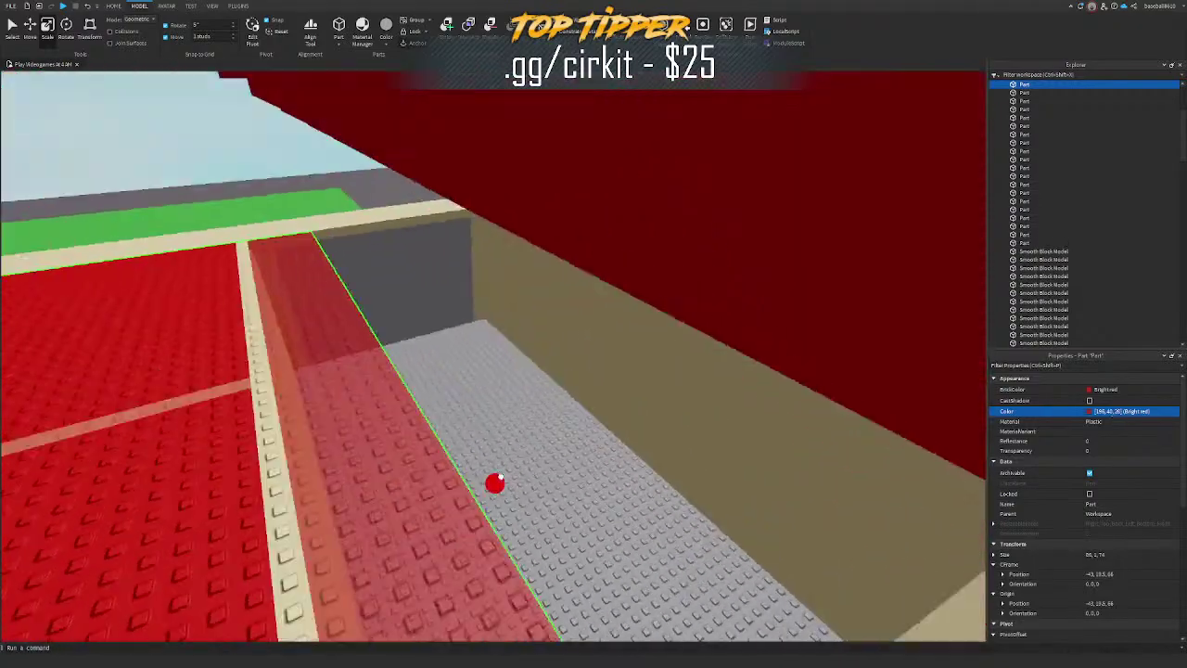
right_drag(495, 480, 501, 477)
drag(500, 476, 428, 445)
key(s)
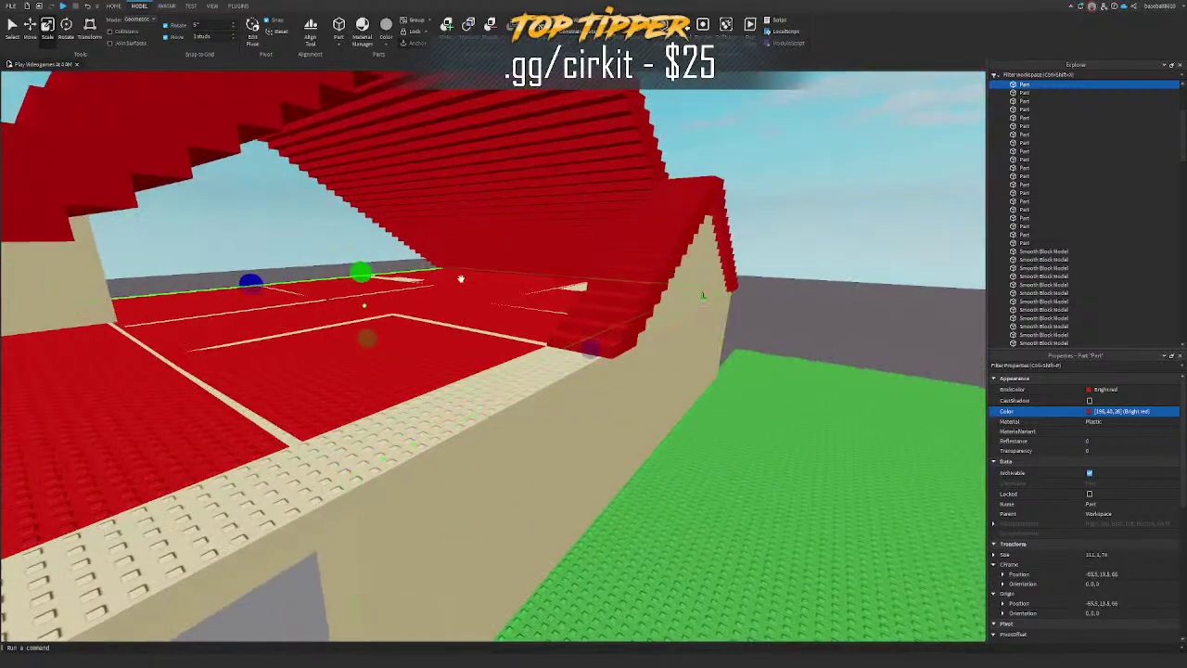
drag(563, 276, 560, 278)
right_drag(563, 277, 561, 278)
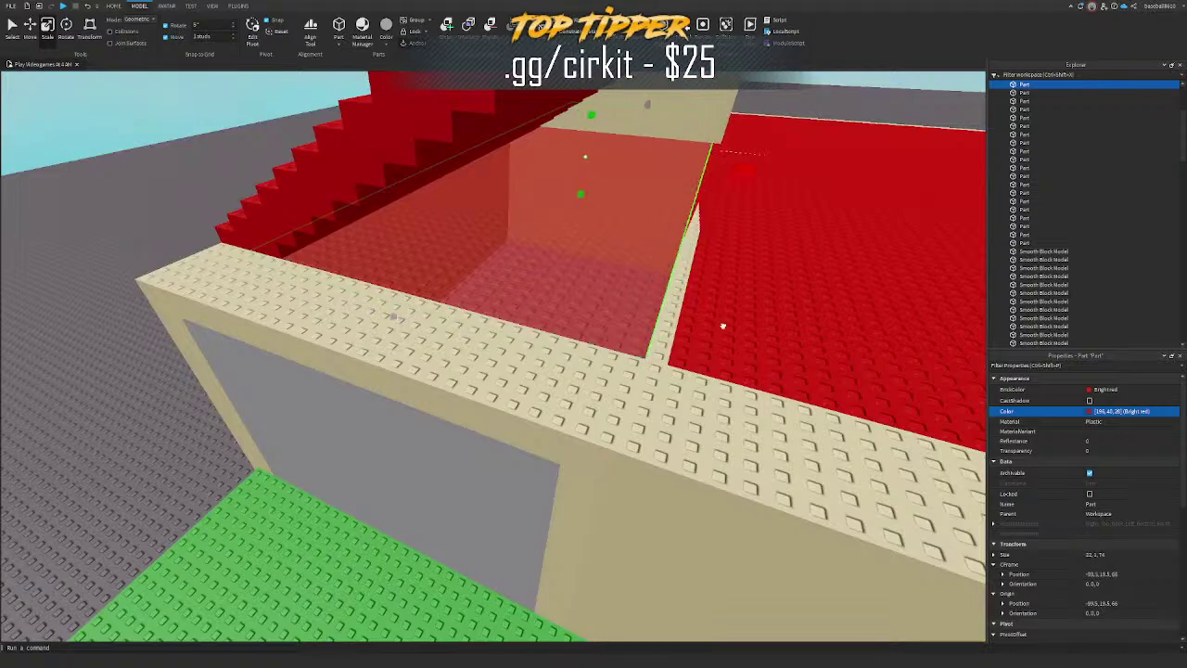
Step: Fit the garage ceiling slab between the garage walls at 25 studs wide and 49 studs deep
drag(724, 325, 708, 285)
key(w)
right_drag(707, 285, 708, 285)
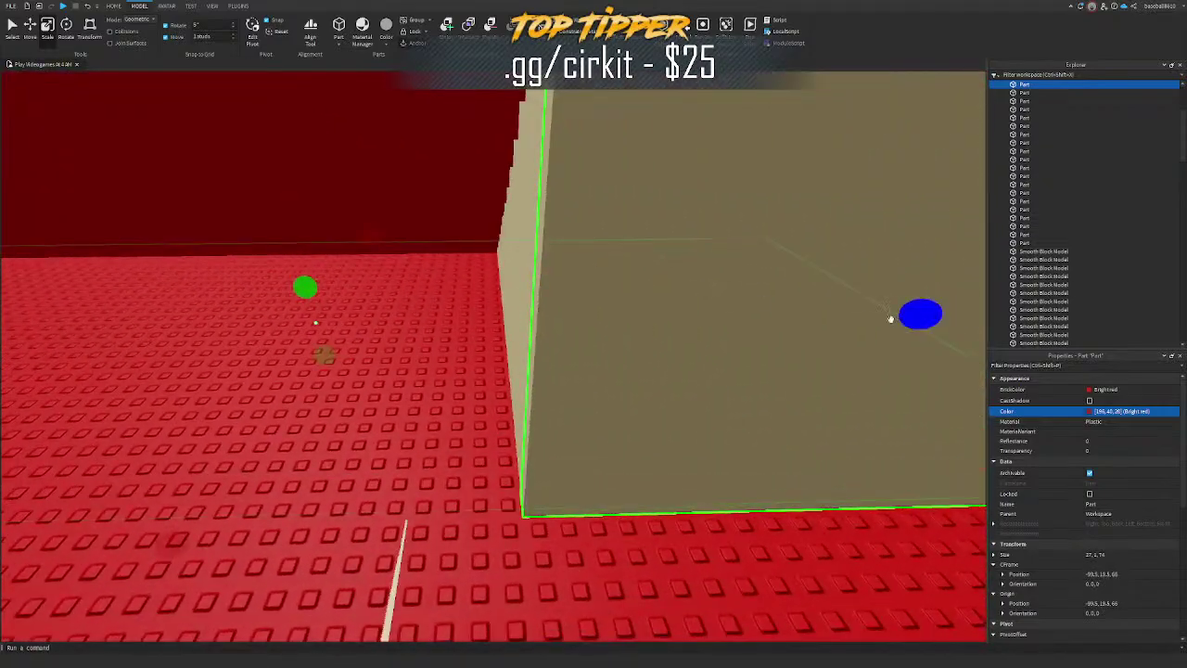
right_drag(533, 340, 533, 339)
key(w)
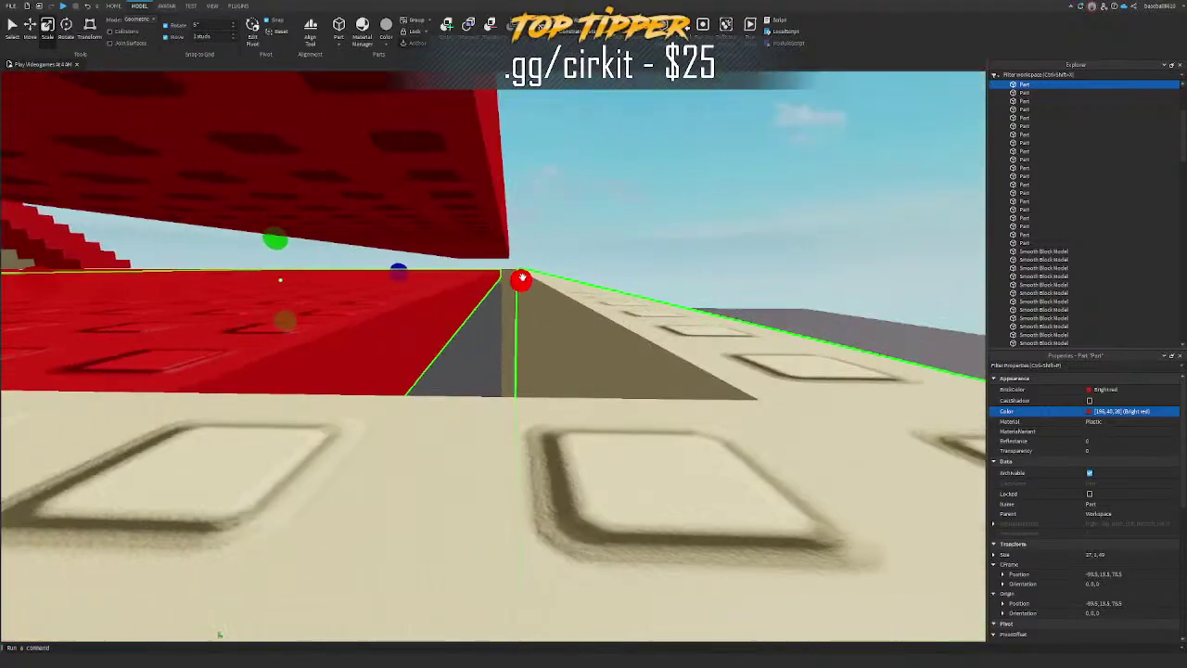
right_drag(559, 288, 560, 287)
key(s)
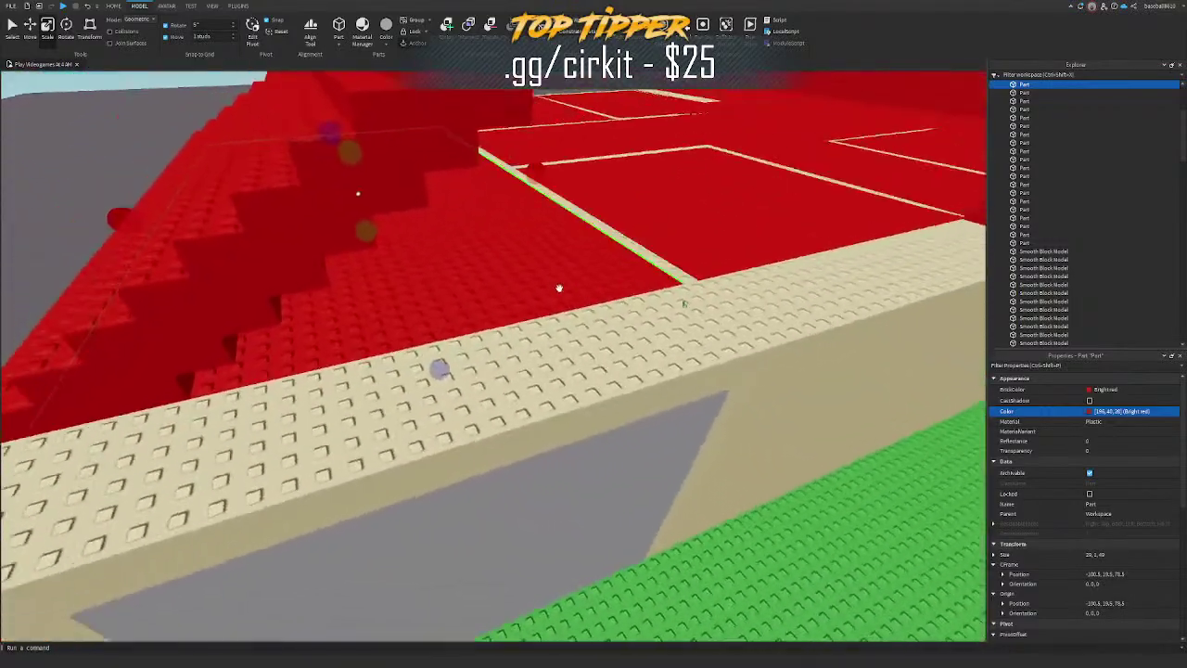
right_drag(488, 339, 487, 339)
key(s)
click(401, 349)
Step: Inspect the house's roof and new ceilings from the front, the garage door panel and the interior
right_drag(402, 350, 402, 349)
key(w)
key(w)
key(s)
key(w)
key(s)
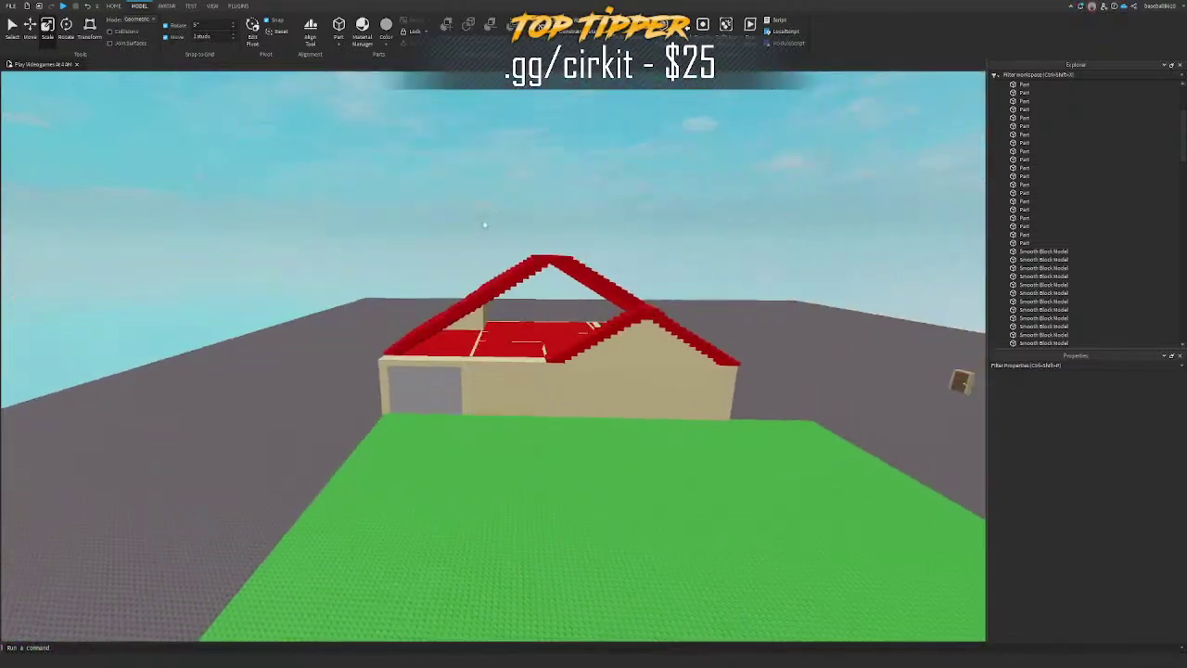
key(w)
click(434, 398)
right_drag(435, 398, 450, 397)
key(w)
key(s)
key(w)
key(w)
right_drag(604, 345, 634, 296)
key(w)
key(w)
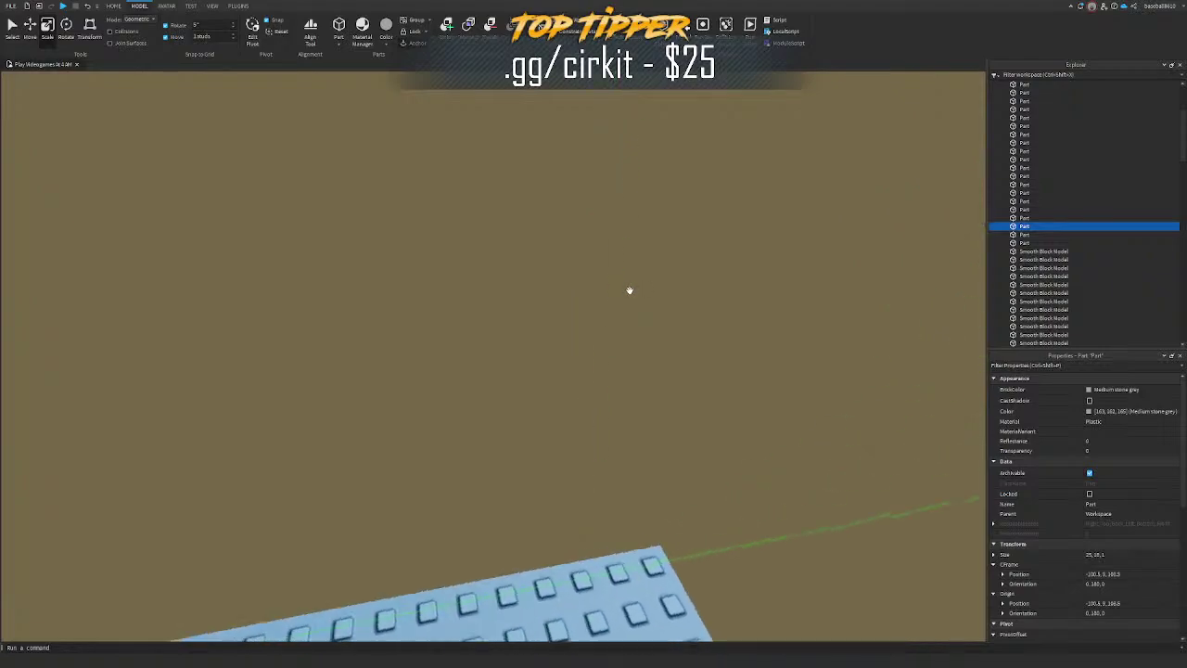
Step: Duplicate the standalone door template and bring the copy over to the front of the house
scroll(1034, 278, up, 5)
scroll(902, 148, down, 5)
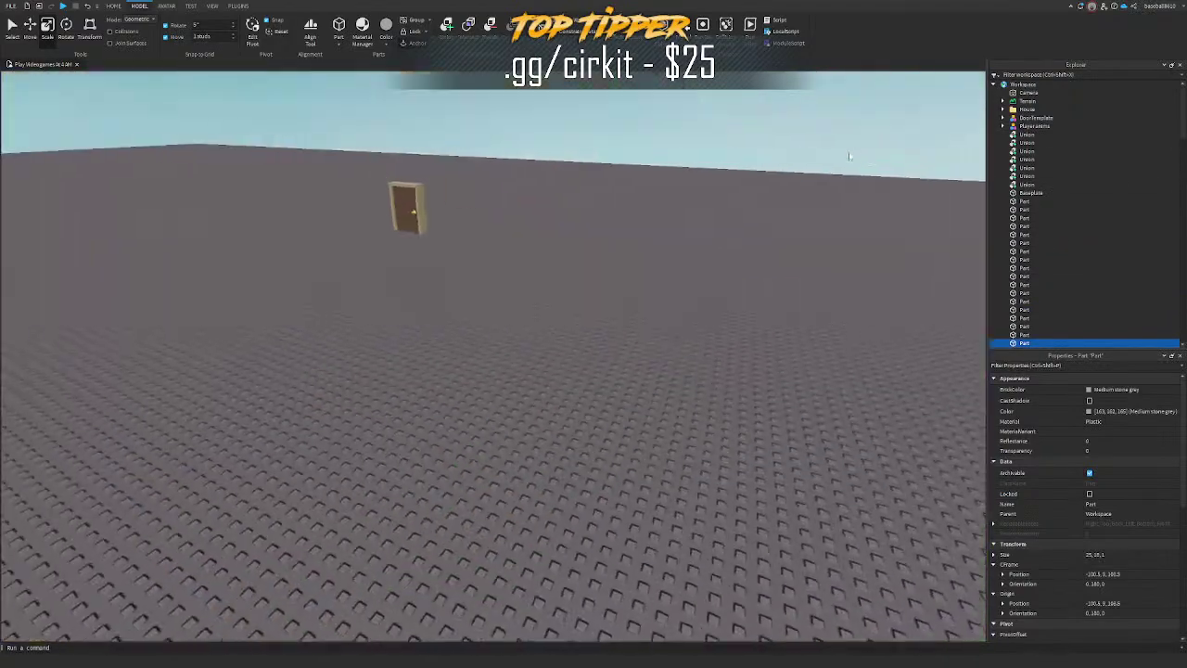
scroll(477, 257, up, 6)
scroll(522, 248, up, 8)
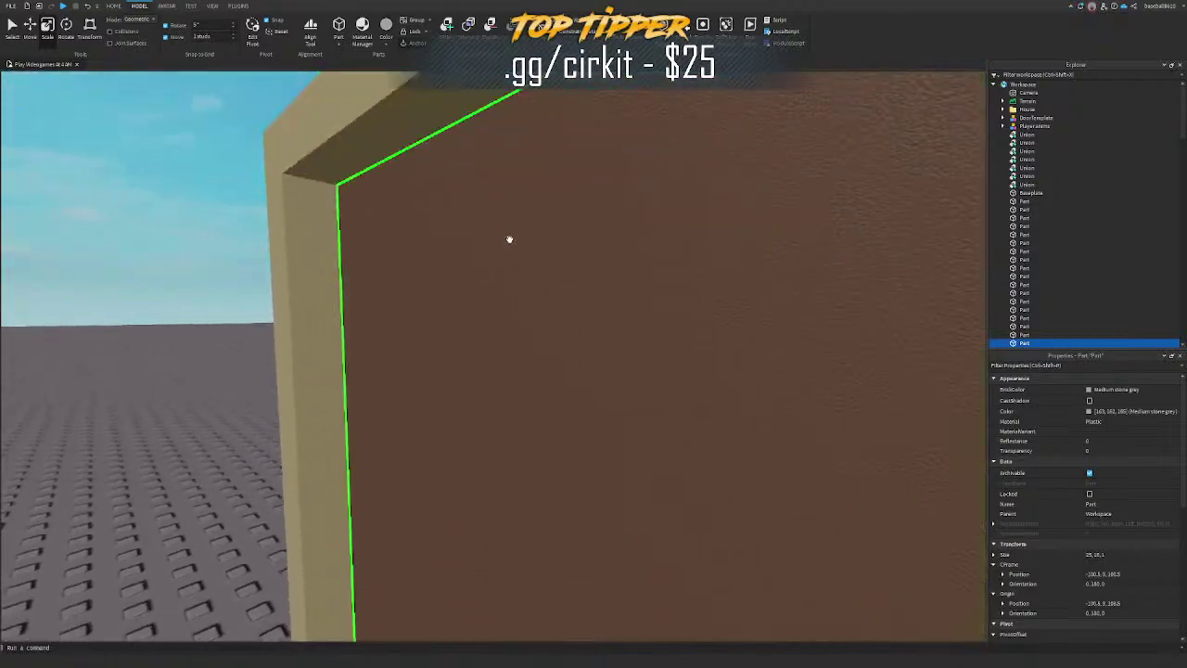
click(509, 239)
key(ctrl+1)
key(ctrl+d)
drag(509, 251, 563, 437)
scroll(530, 282, down, 6)
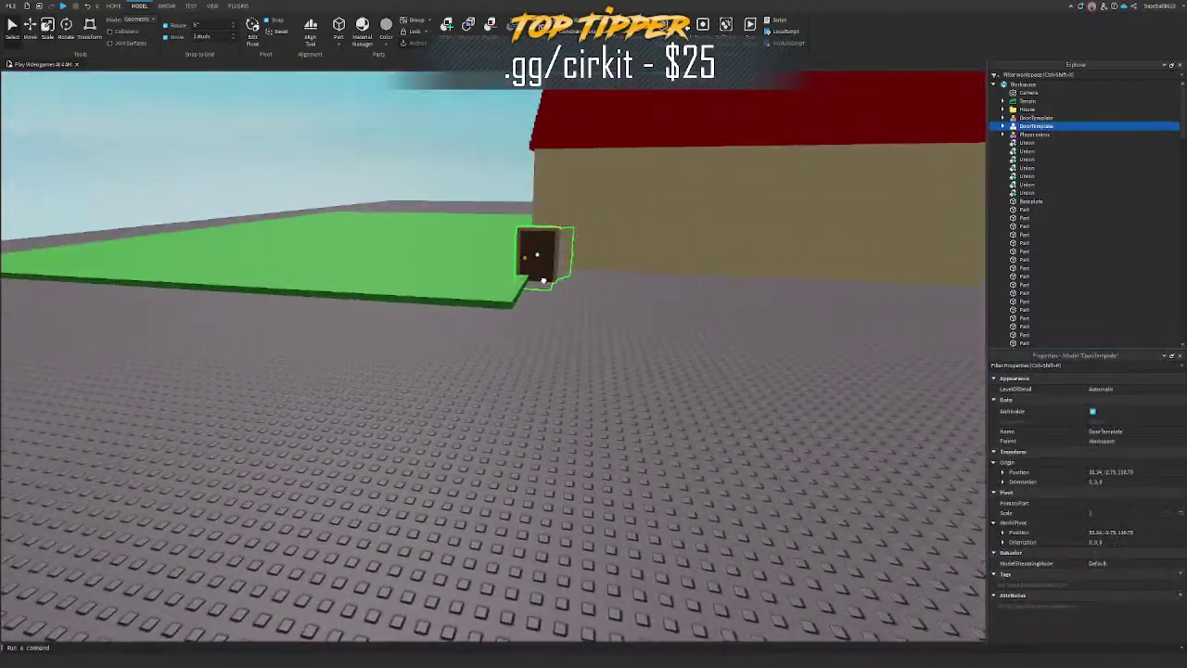
Step: Place the door copy against the house's front wall beside the lawn, rotated 90 degrees, using a finer move increment
key(a)
key(w)
key(w)
right_drag(564, 437, 564, 436)
key(w)
key(ctrl+2)
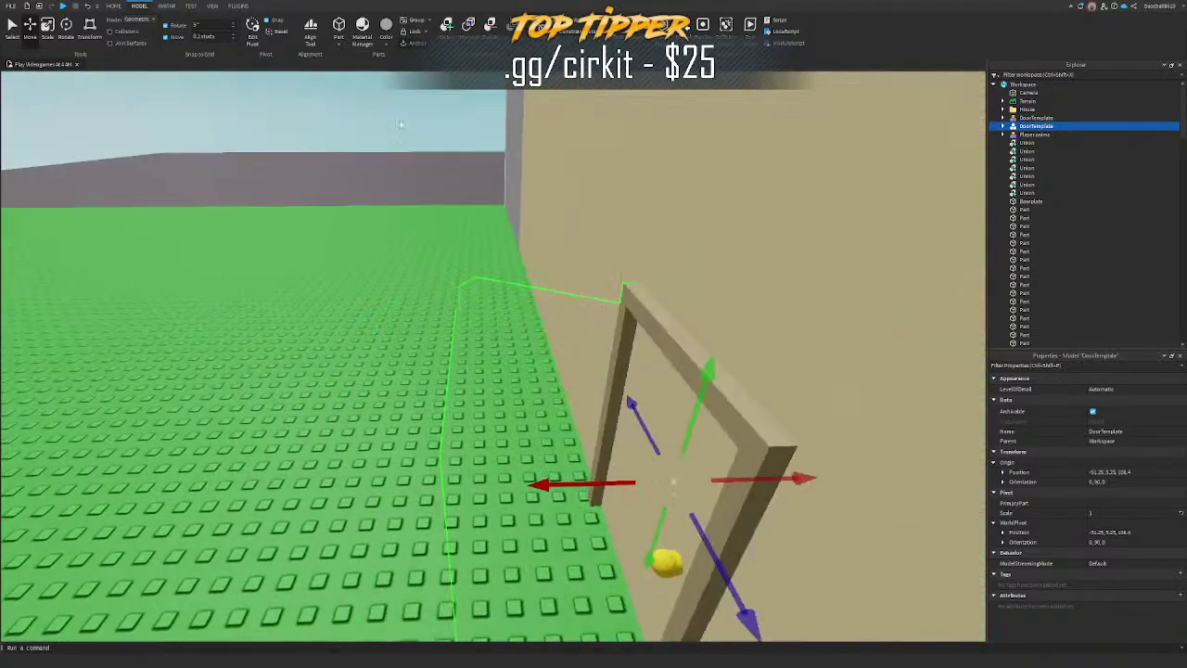
Step: Expand the copied door model's contents and duplicate the Door part inside it
click(400, 127)
click(1003, 127)
click(1002, 126)
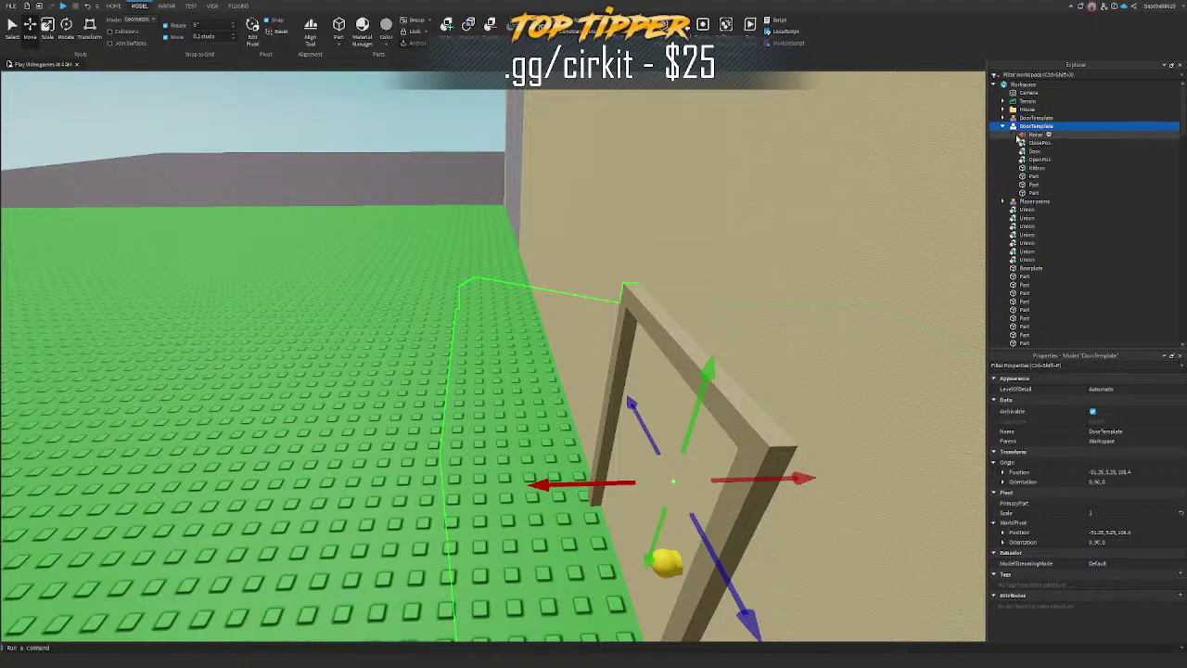
click(1028, 134)
key(ctrl+d)
Step: Move the duplicated Door part inside the front-door copy out of the frame, clear of the house wall
drag(737, 475, 733, 476)
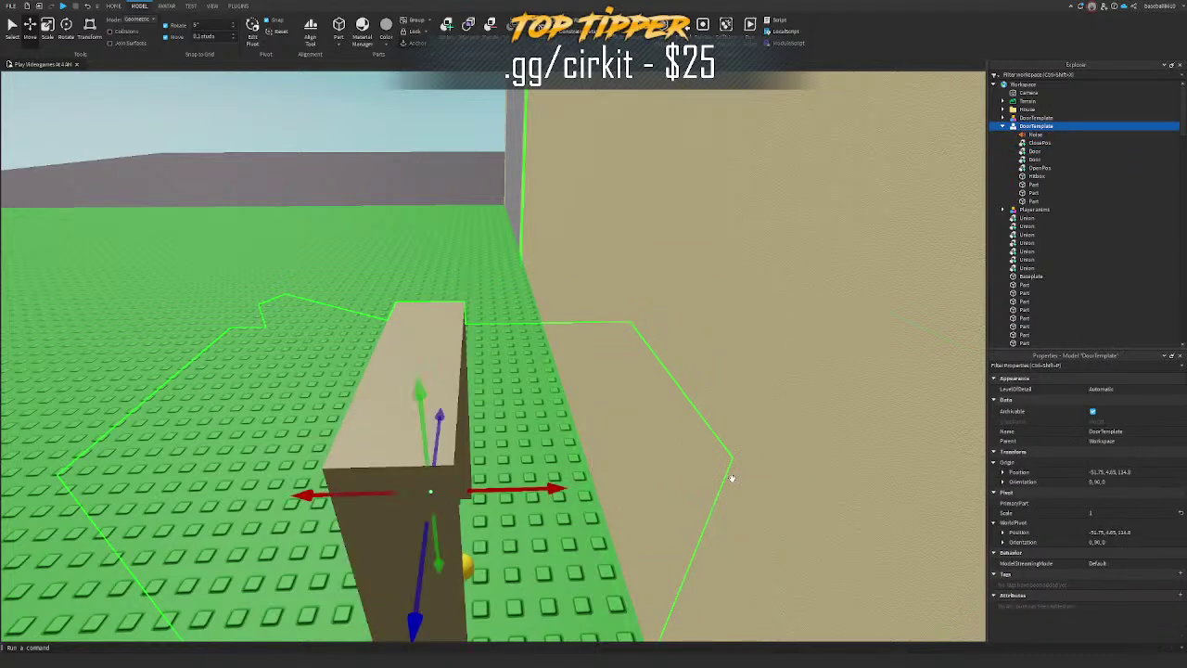
key(ctrl+z)
click(1029, 167)
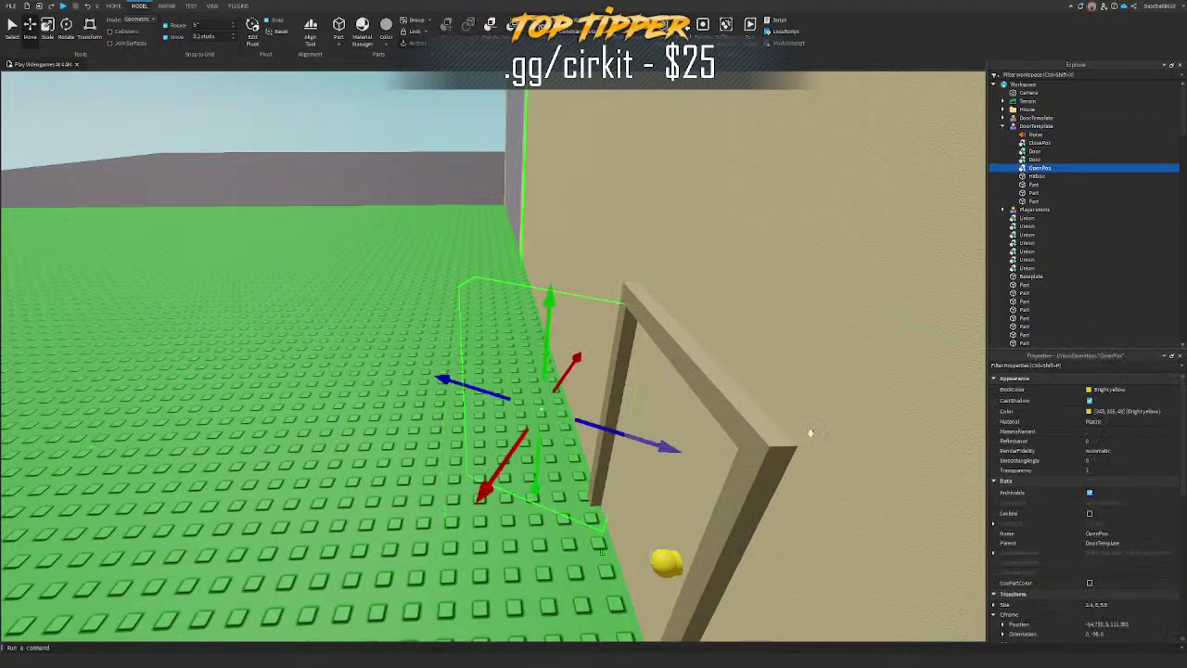
click(1027, 159)
drag(762, 479, 545, 492)
key(a)
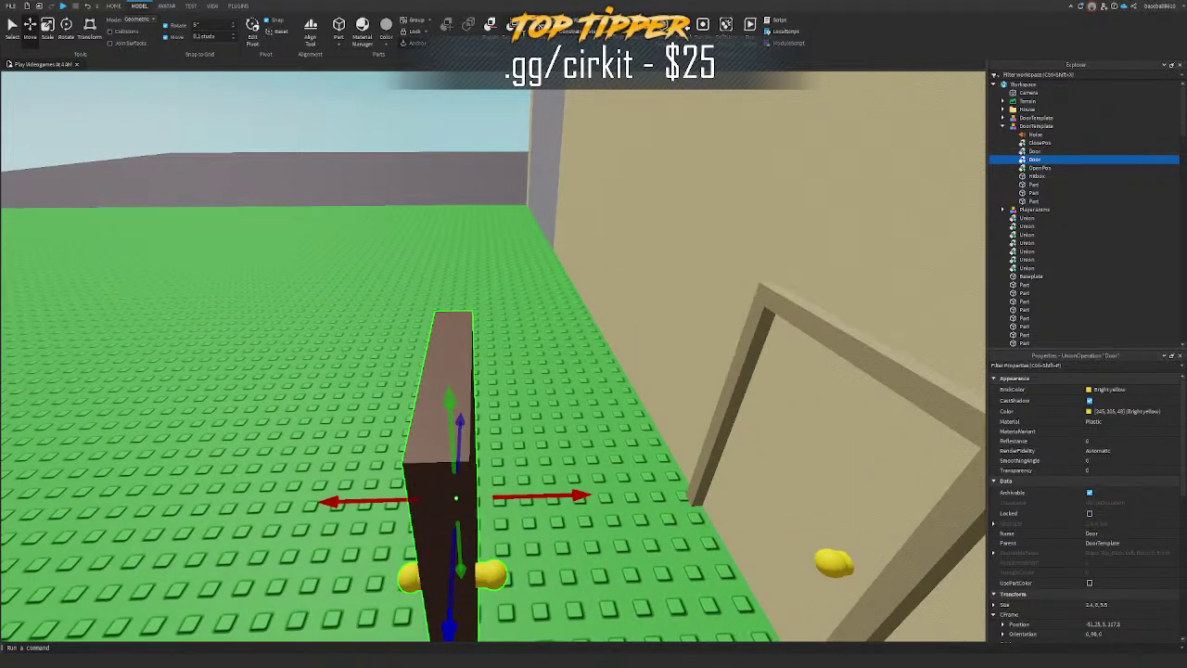
Step: Separate the duplicated door into its parts and delete the extra pieces, including the knobs, keeping only the plain slab
click(512, 26)
click(1023, 209)
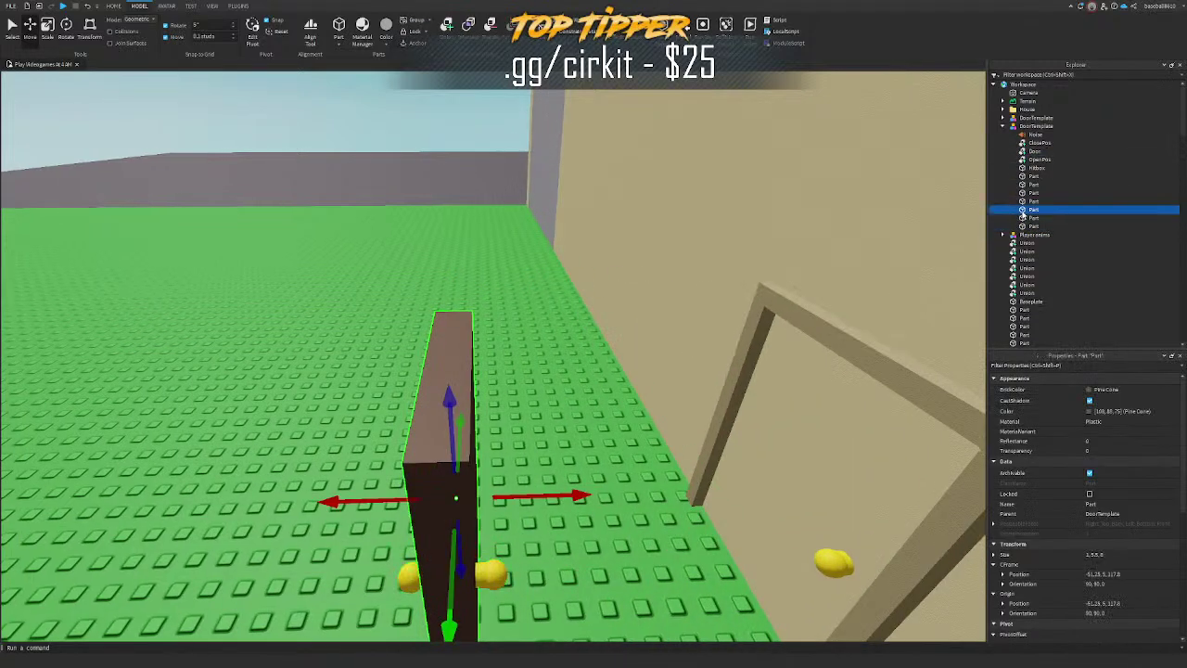
click(1025, 225)
key(Delete)
click(1030, 201)
key(Delete)
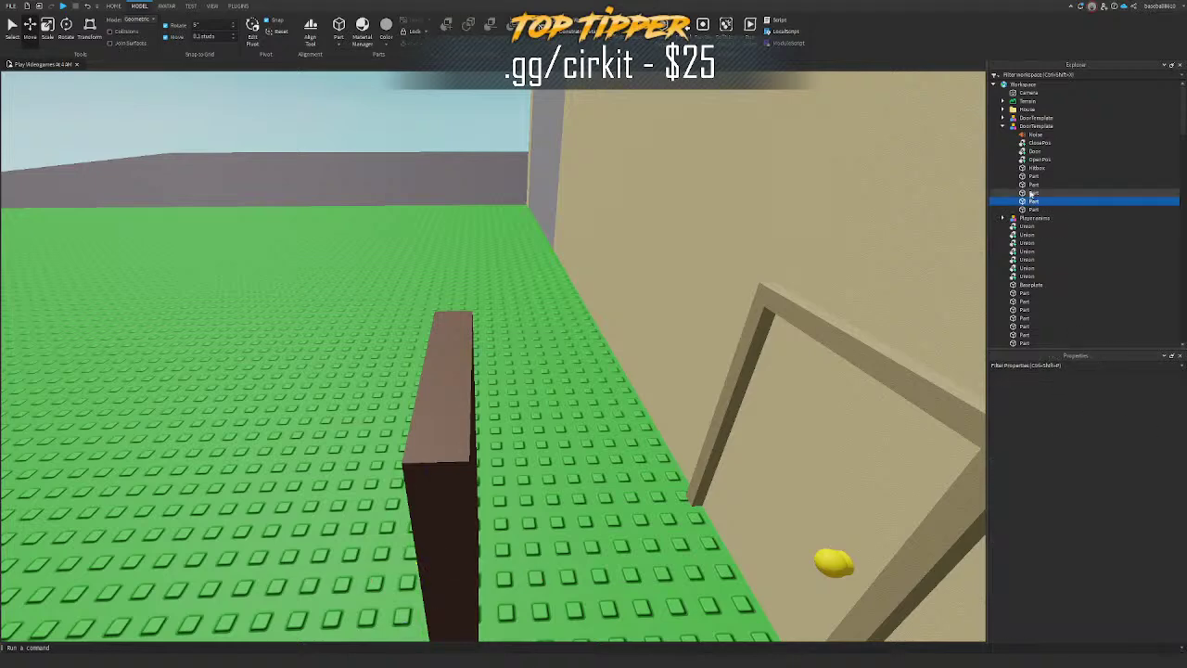
click(1032, 193)
click(1031, 203)
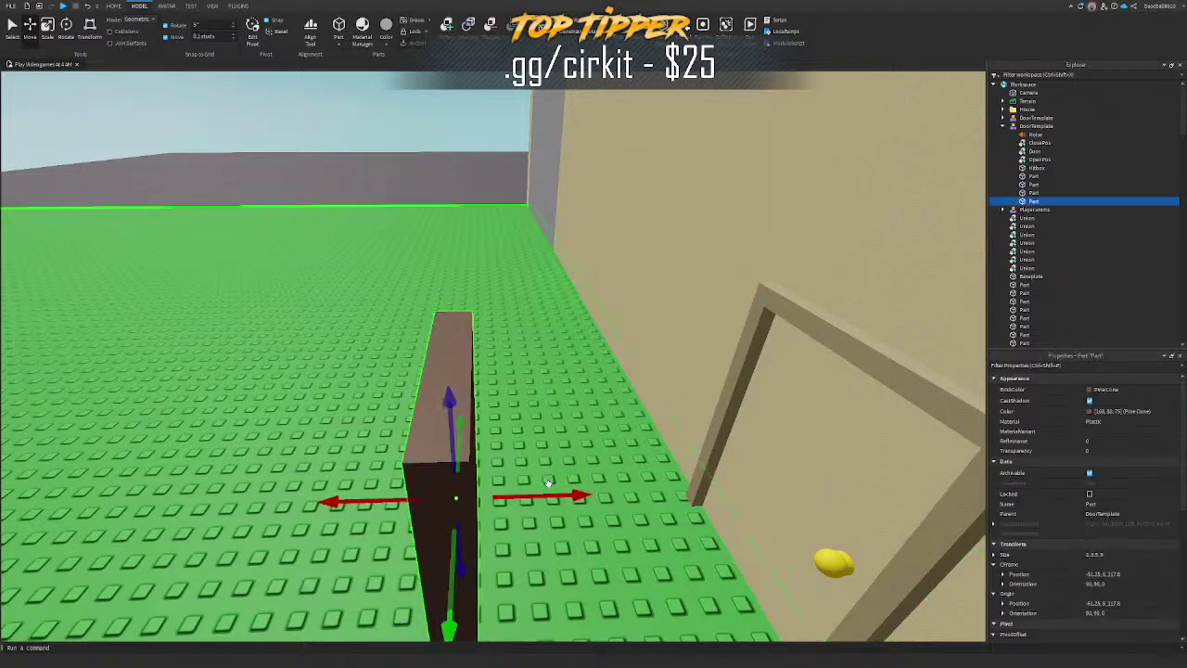
Step: Move the slab back into the front door frame and scale it in width and height to span the doorway
key(d)
drag(547, 484, 717, 489)
key(ctrl+3)
key(a)
right_drag(698, 444, 698, 441)
drag(721, 291, 720, 285)
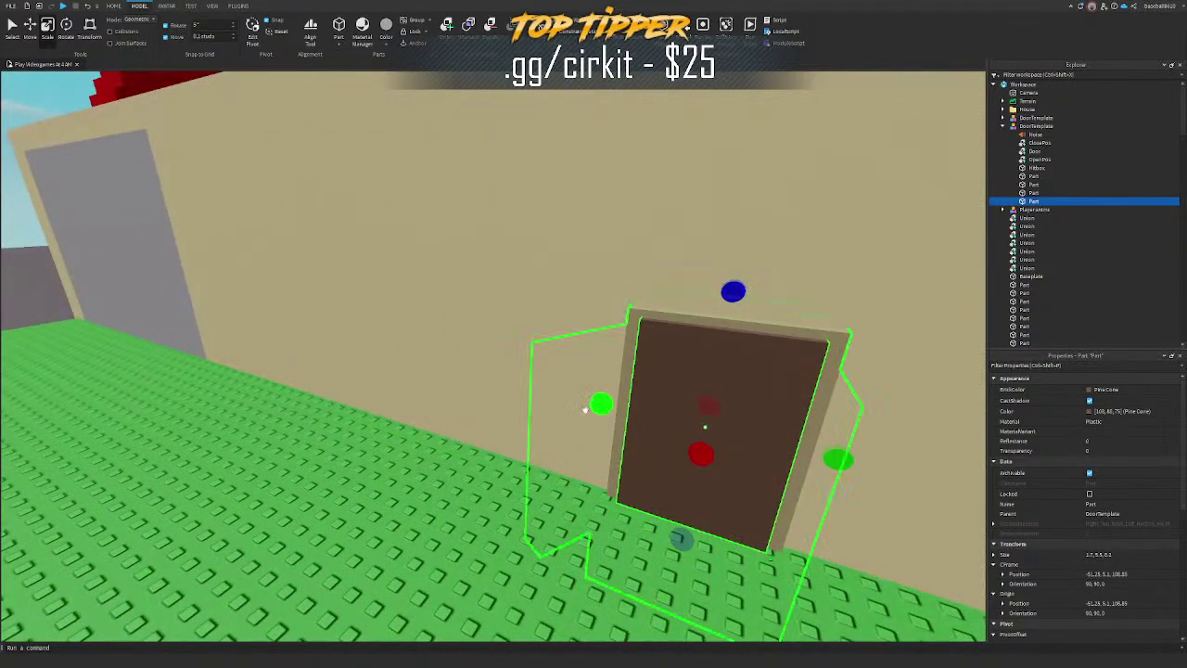
drag(591, 410, 586, 411)
drag(674, 549, 670, 575)
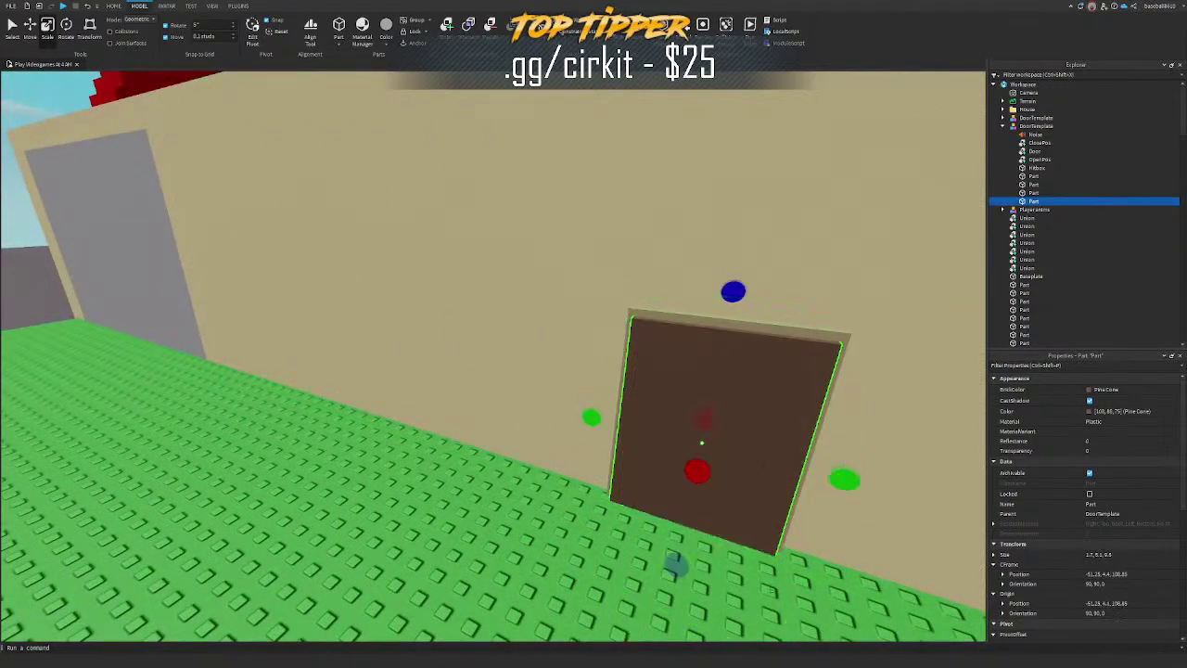
Step: Negate the slab and union it with the house's front wall to cut the door opening
click(486, 30)
key(s)
right_drag(540, 264, 538, 264)
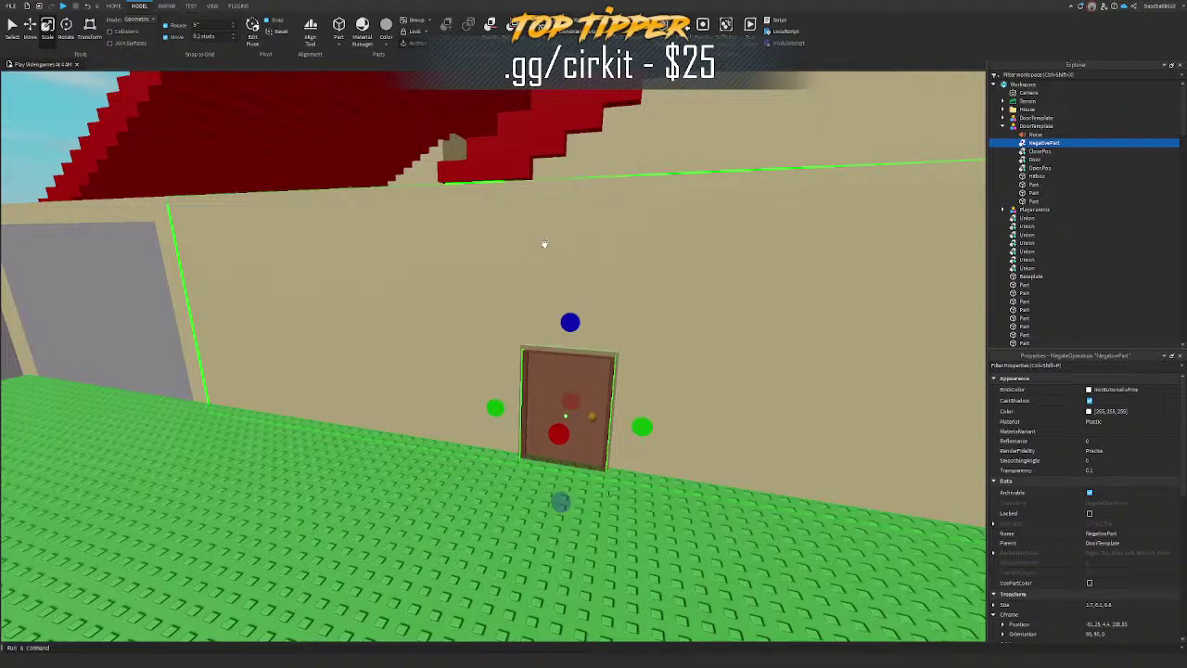
shift+click(542, 235)
click(447, 26)
Step: Examine the front door and its wall opening from the lawn and from inside the house
click(449, 184)
right_drag(449, 183, 449, 183)
key(w)
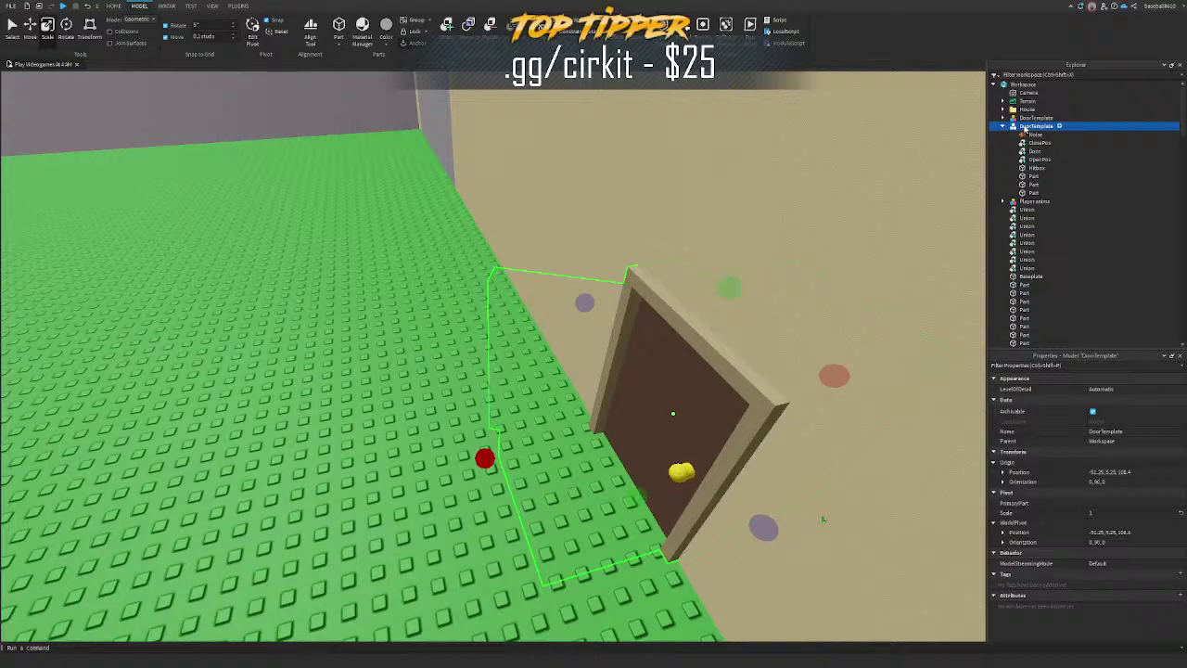
click(1035, 151)
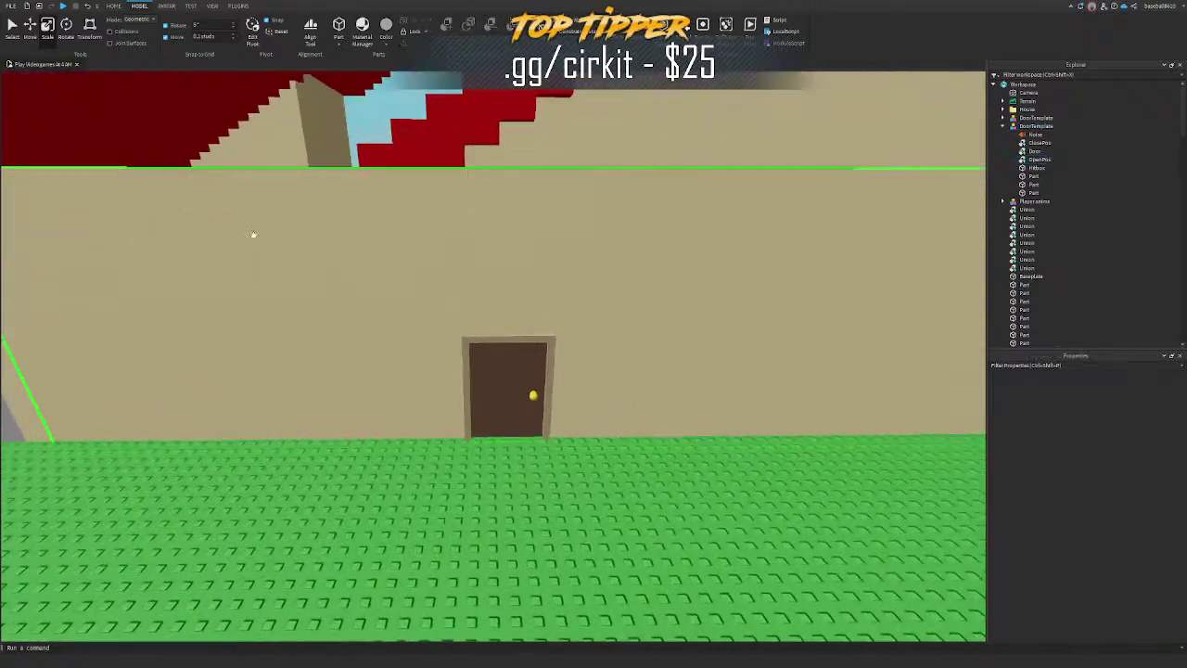
key(s)
right_drag(559, 320, 557, 315)
key(w)
key(s)
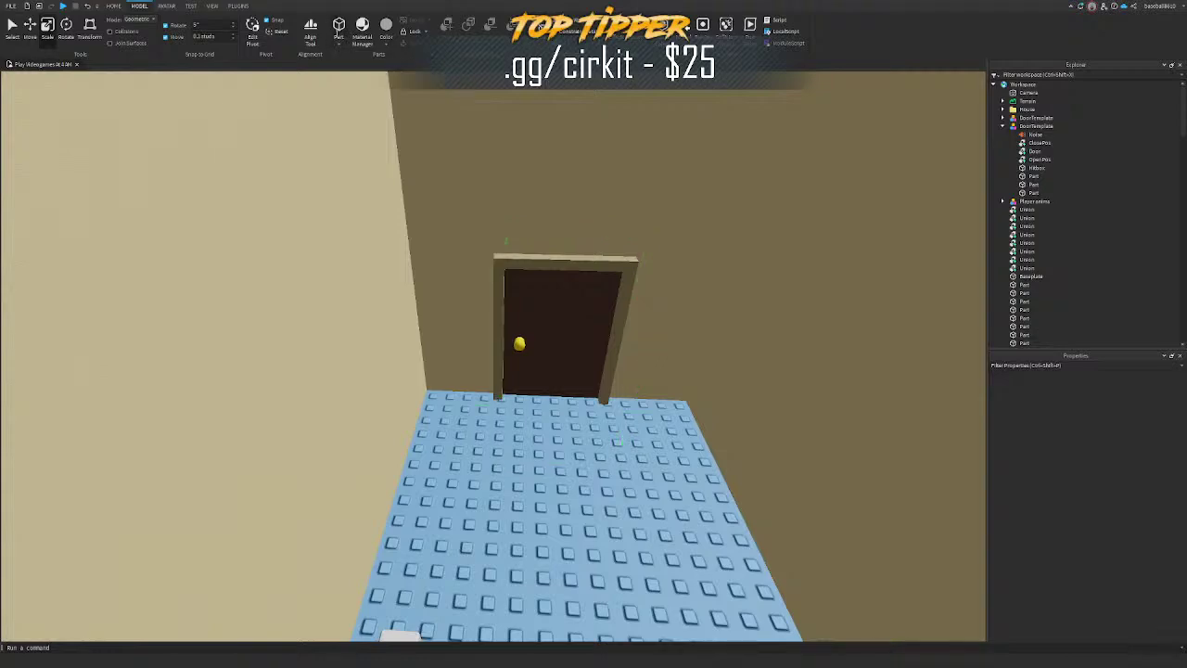
Step: Insert a new block part and shape it into a thin rug, about 0.2 studs thick, on the floor inside the front door
click(338, 25)
key(f)
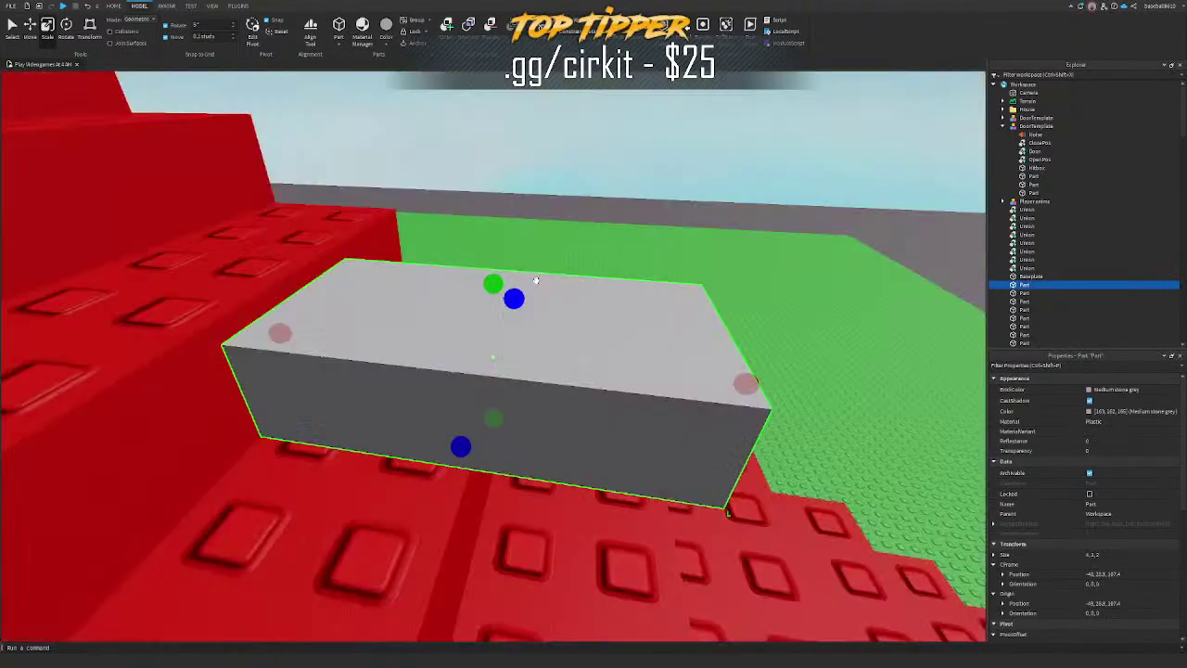
drag(535, 278, 705, 442)
drag(508, 382, 510, 256)
drag(676, 356, 729, 361)
key(ctrl+2)
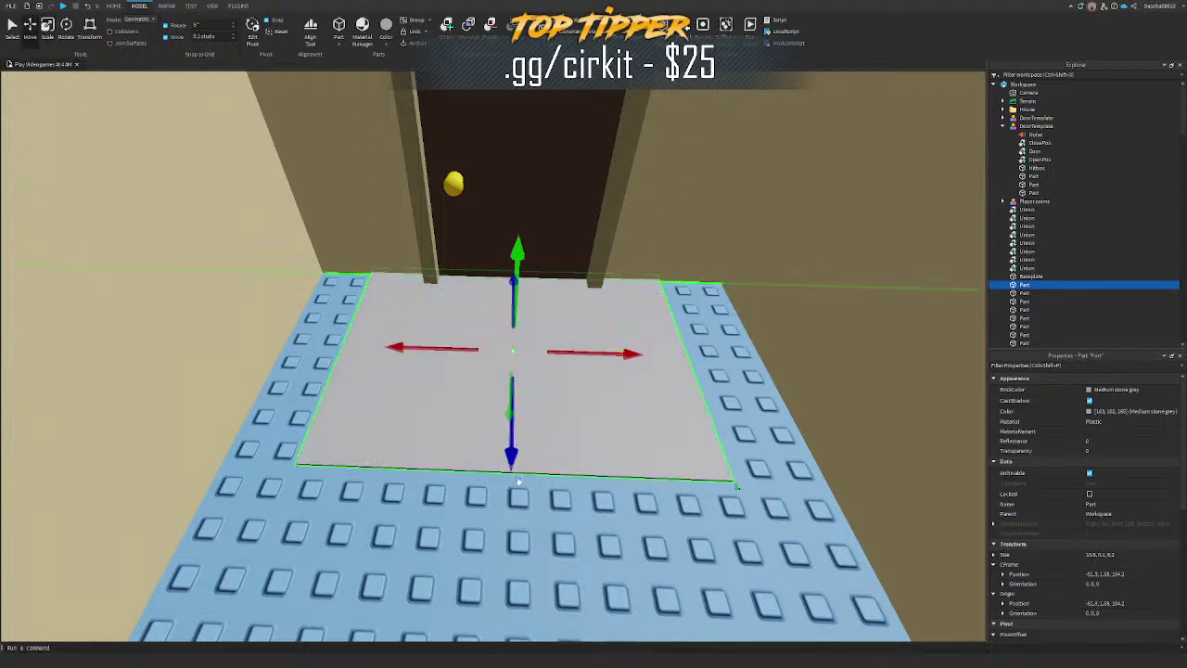
key(ctrl+3)
right_drag(504, 414, 504, 414)
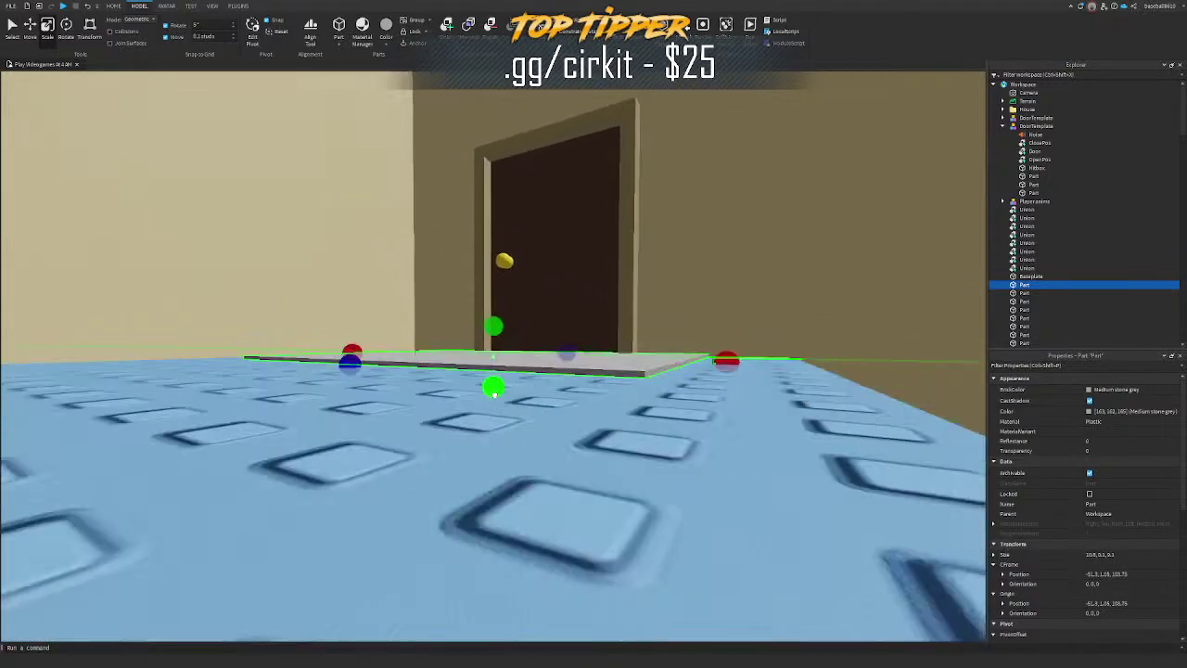
right_drag(538, 347, 537, 346)
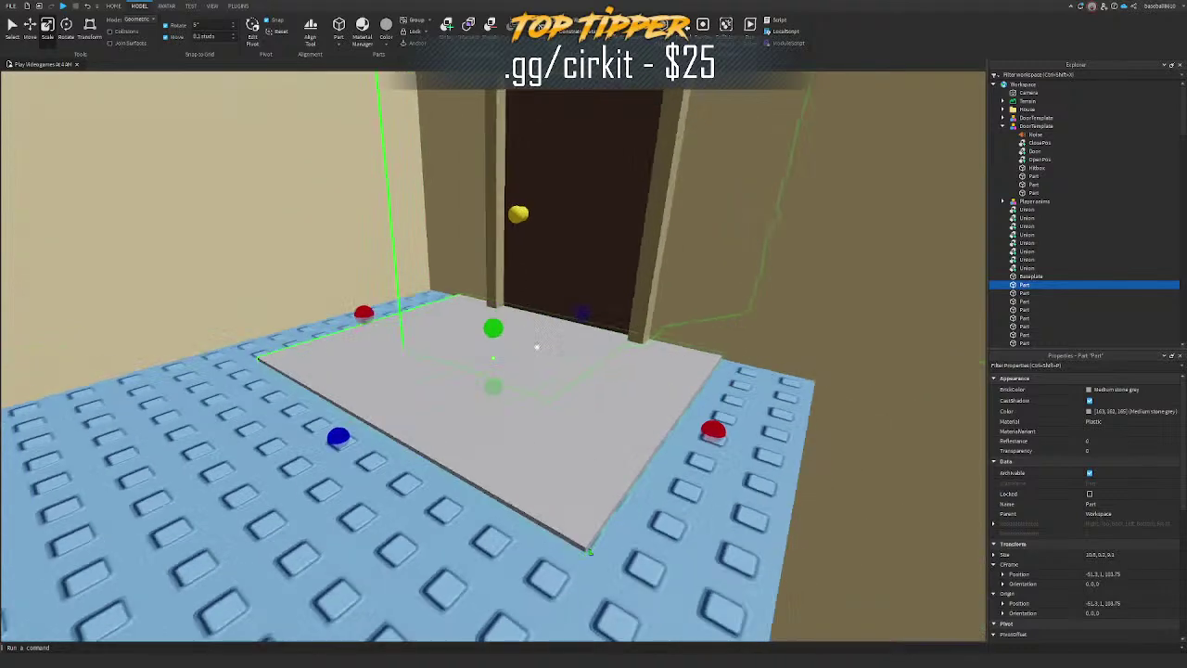
Step: Set the entrance rug's material to Fabric and its color to red
click(1109, 421)
key(f)
click(1089, 411)
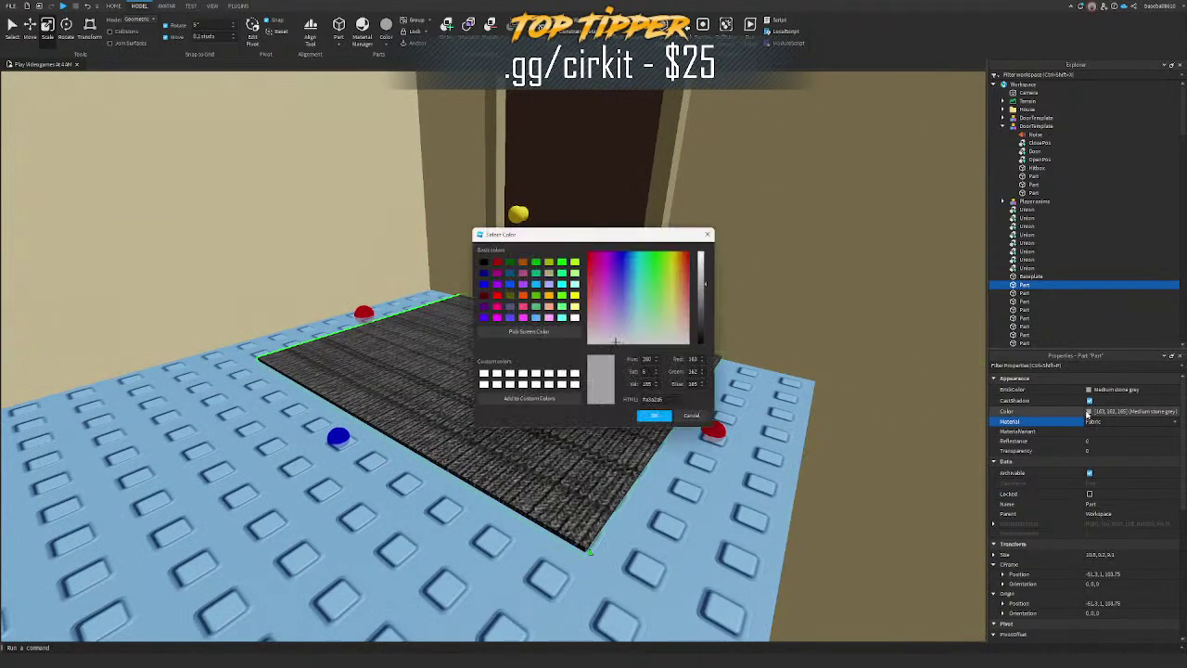
click(655, 418)
right_drag(636, 408, 692, 421)
drag(608, 391, 567, 391)
key(ctrl+z)
Step: Try other materials, such as Plastic and Pebble, on the red rug and undo the material changes
click(1115, 425)
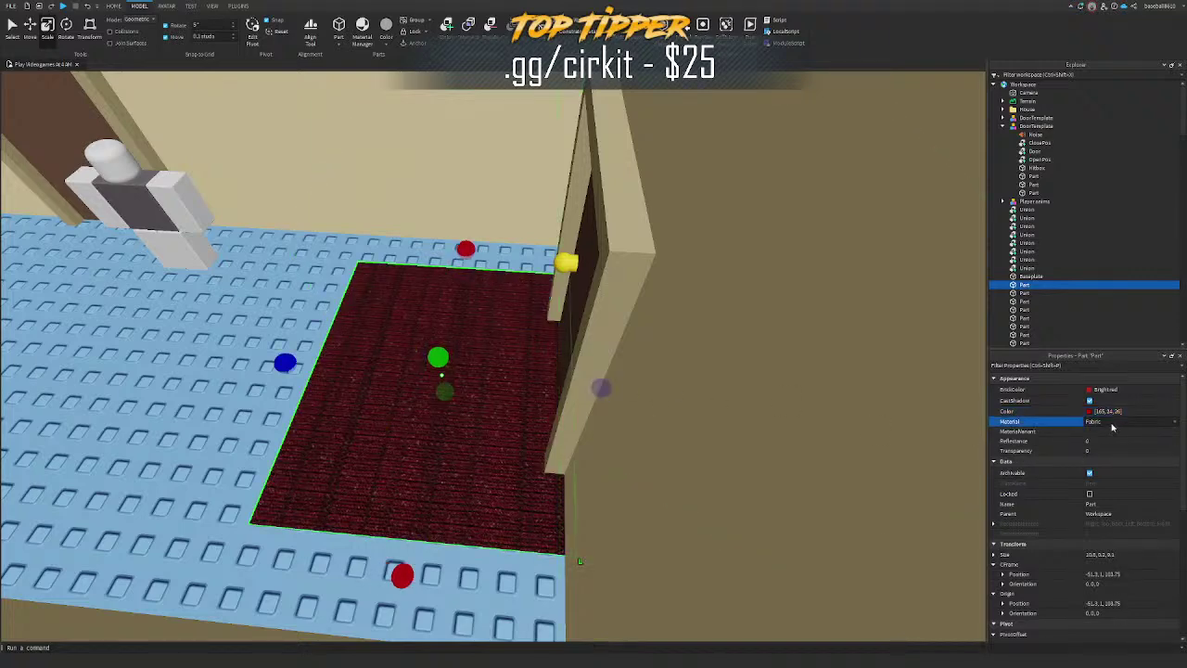
scroll(1112, 426, down, 18)
scroll(1113, 426, up, 1)
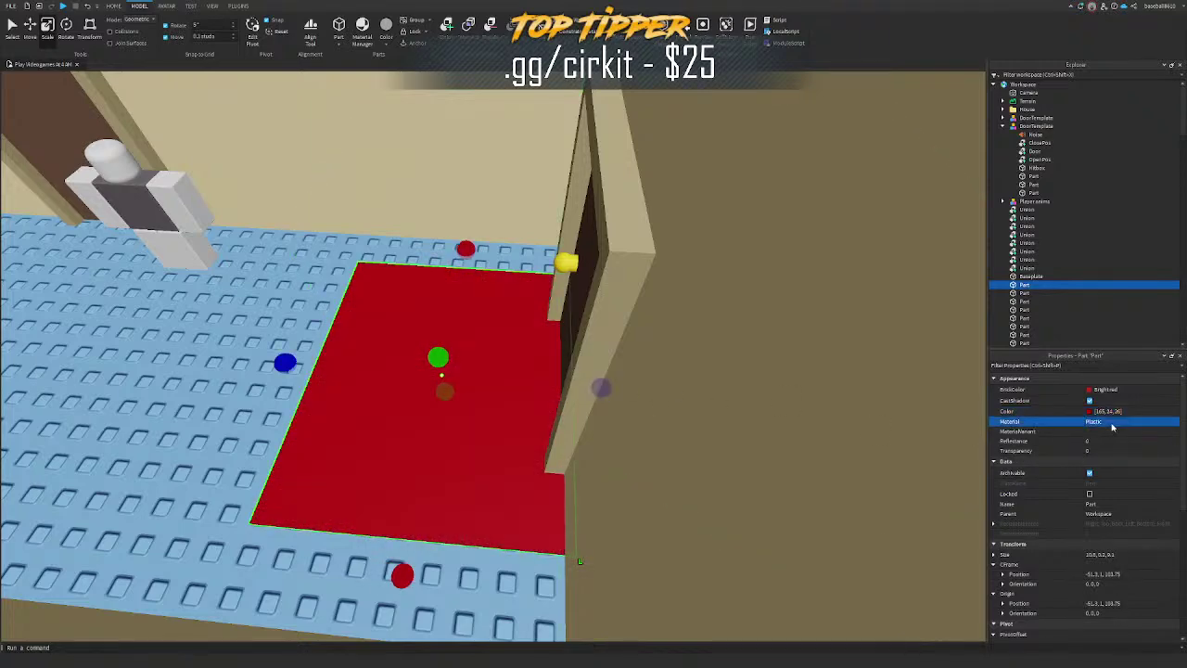
right_drag(834, 442, 835, 443)
key(ctrl+z)
key(ctrl+z)
key(ctrl+z)
key(ctrl+z)
key(ctrl+z)
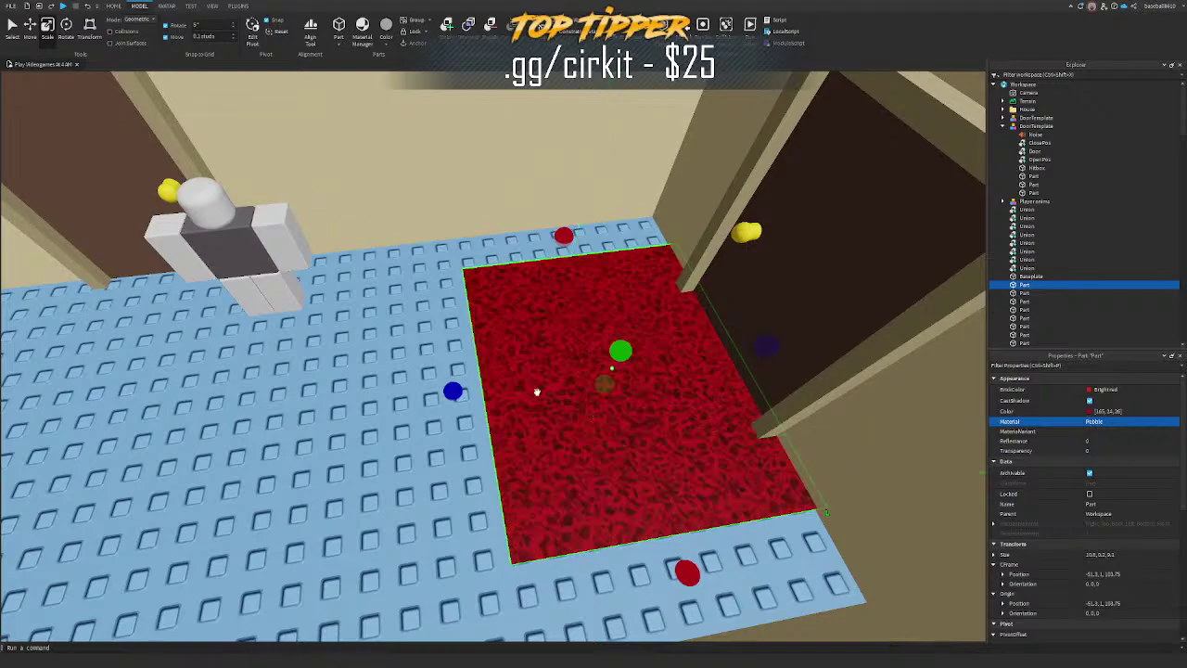
Step: Shrink the red rug to a small mat directly in front of the door's inner side
drag(455, 391, 498, 379)
right_drag(498, 379, 498, 380)
key(w)
key(w)
right_drag(466, 299, 464, 300)
key(w)
right_drag(585, 339, 585, 340)
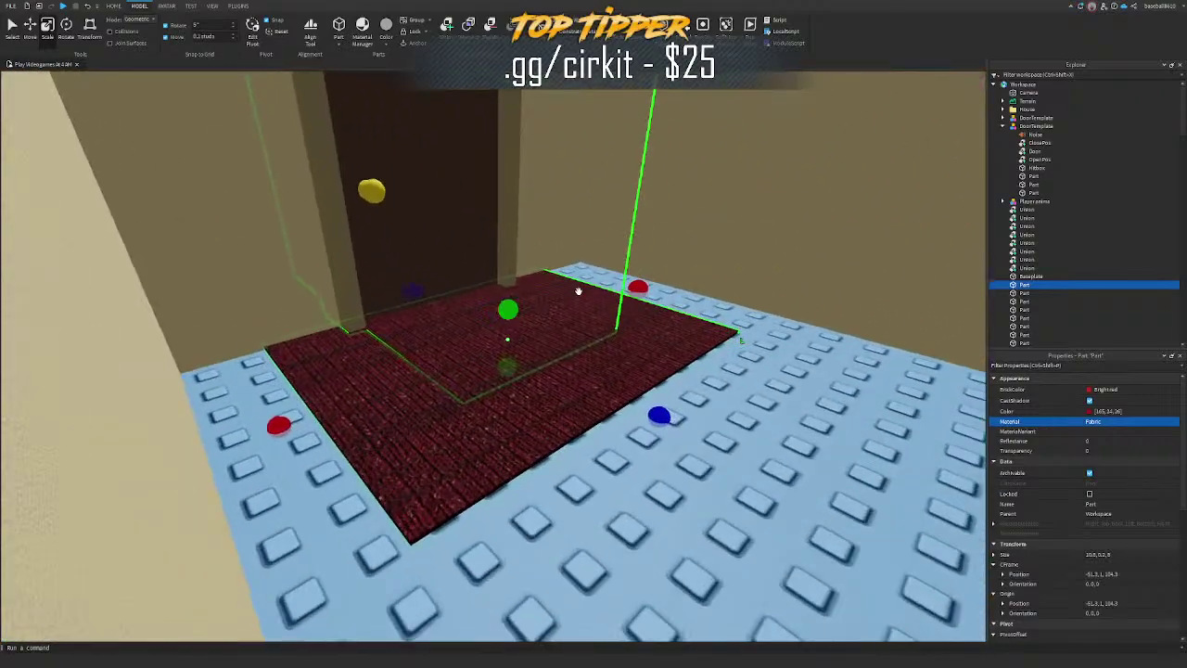
drag(665, 422, 585, 380)
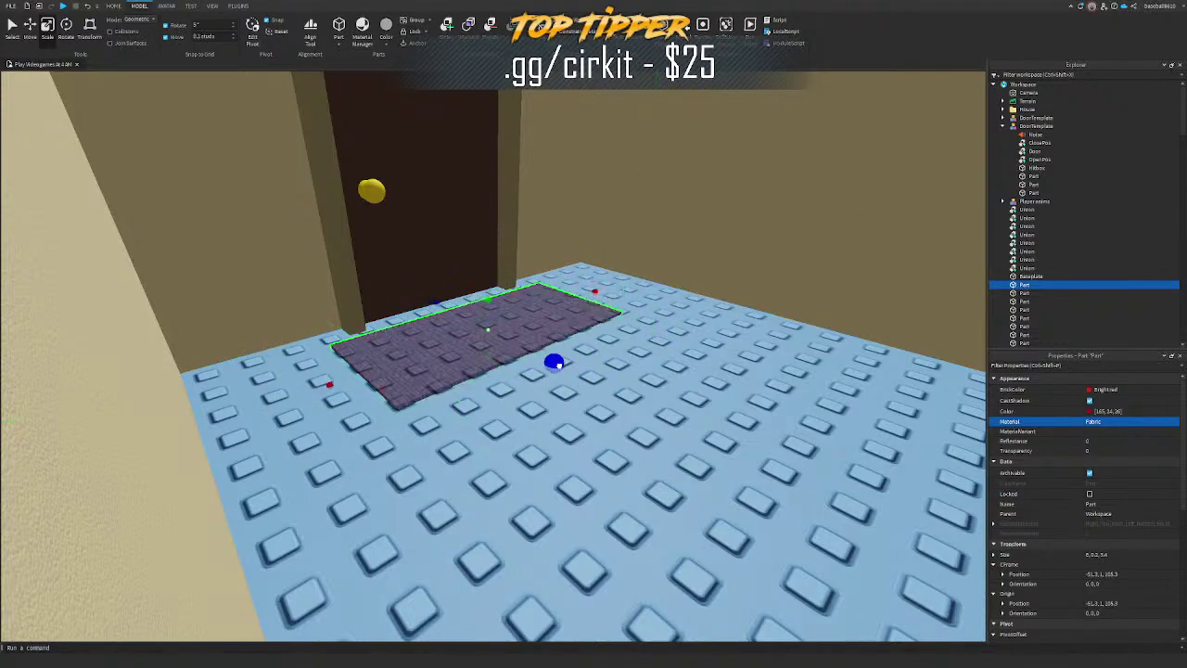
drag(553, 362, 551, 363)
Step: Move the red mat through the doorway onto the lawn outside the front door
key(w)
right_drag(551, 362, 551, 363)
drag(550, 363, 532, 365)
right_drag(532, 365, 532, 365)
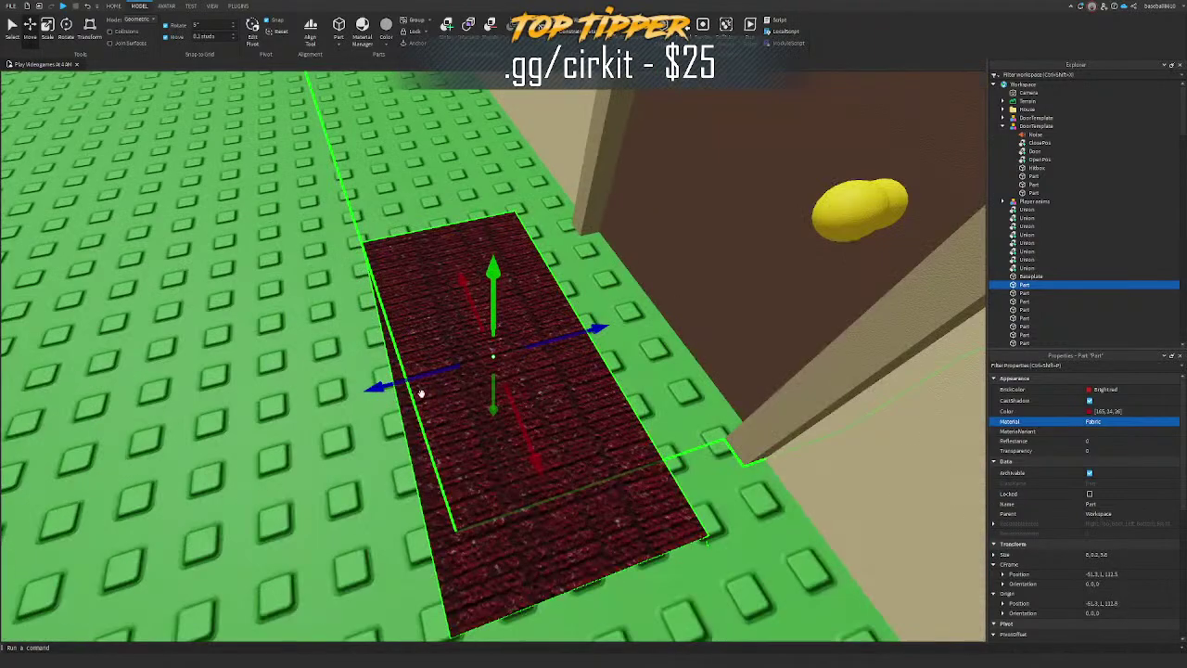
Step: Deepen the doormat slightly away from the door and rotate it 5 degrees so it lies a little askew
key(ctrl+3)
drag(377, 402, 340, 406)
key(ctrl+4)
drag(435, 446, 455, 437)
right_drag(455, 438, 455, 437)
key(s)
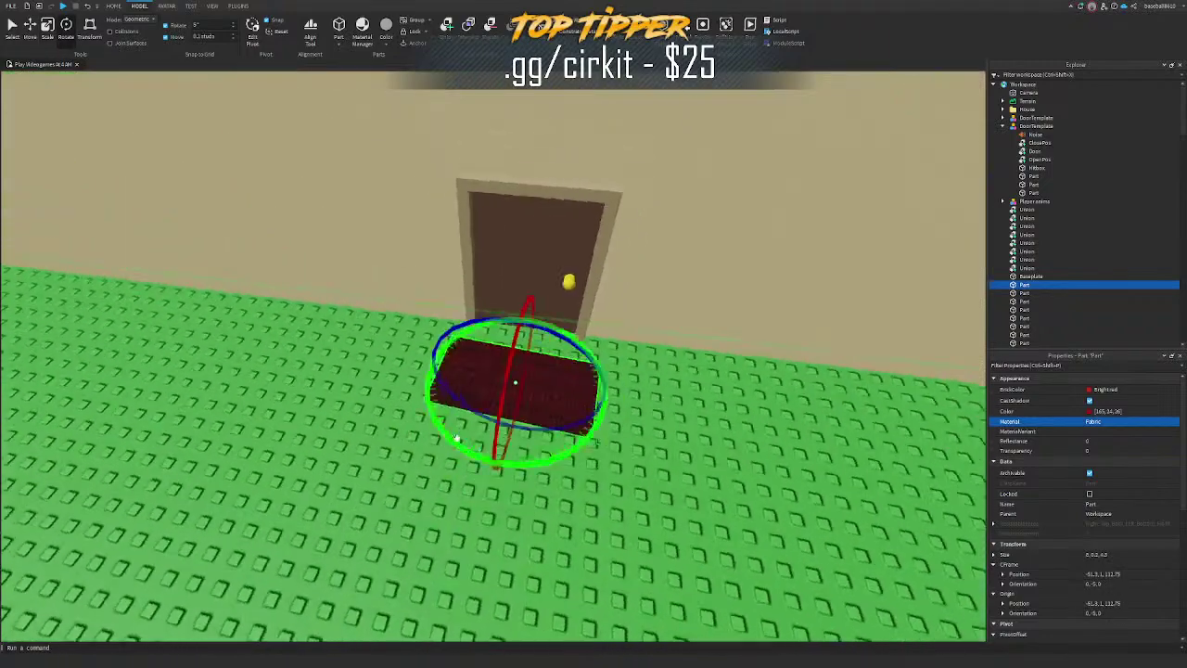
key(w)
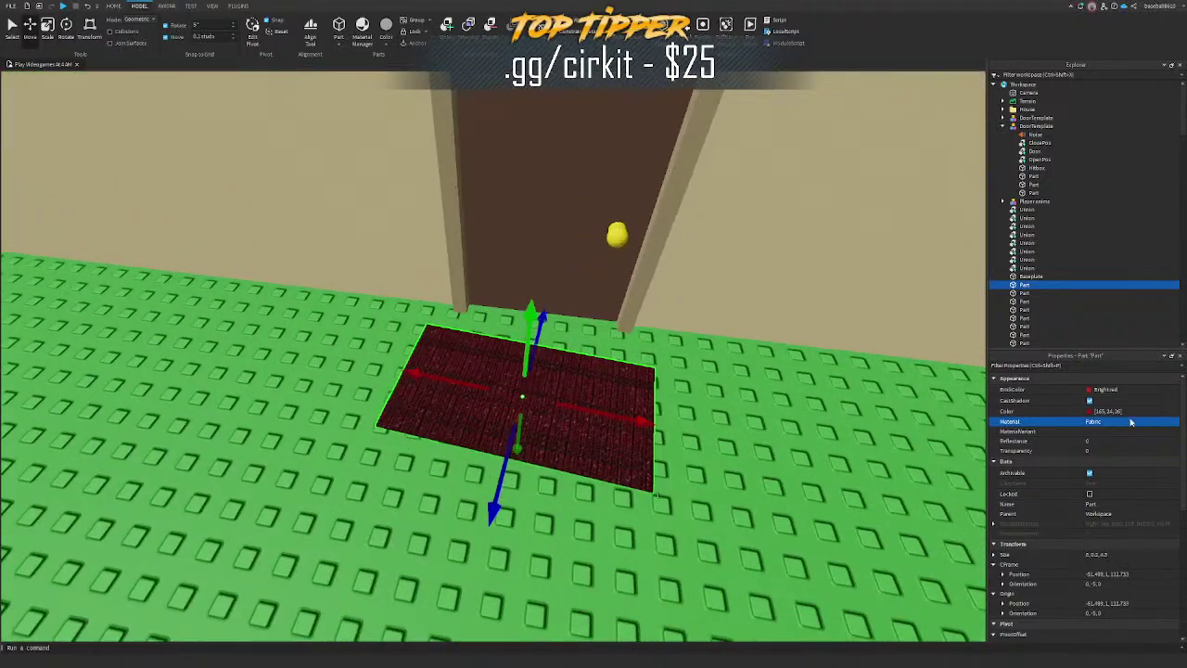
Step: Recolor the doormat dark yellow
click(1089, 412)
drag(658, 270, 676, 267)
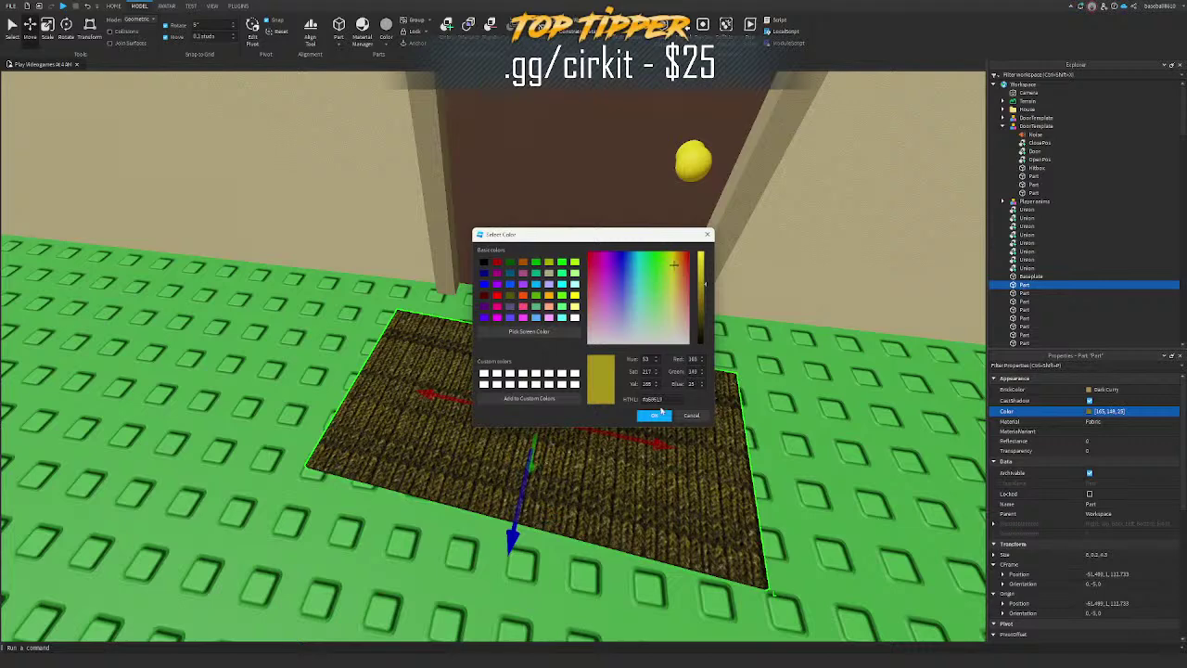
click(660, 413)
Step: Change the doormat's material to Plastic
click(1101, 422)
key(p)
key(p)
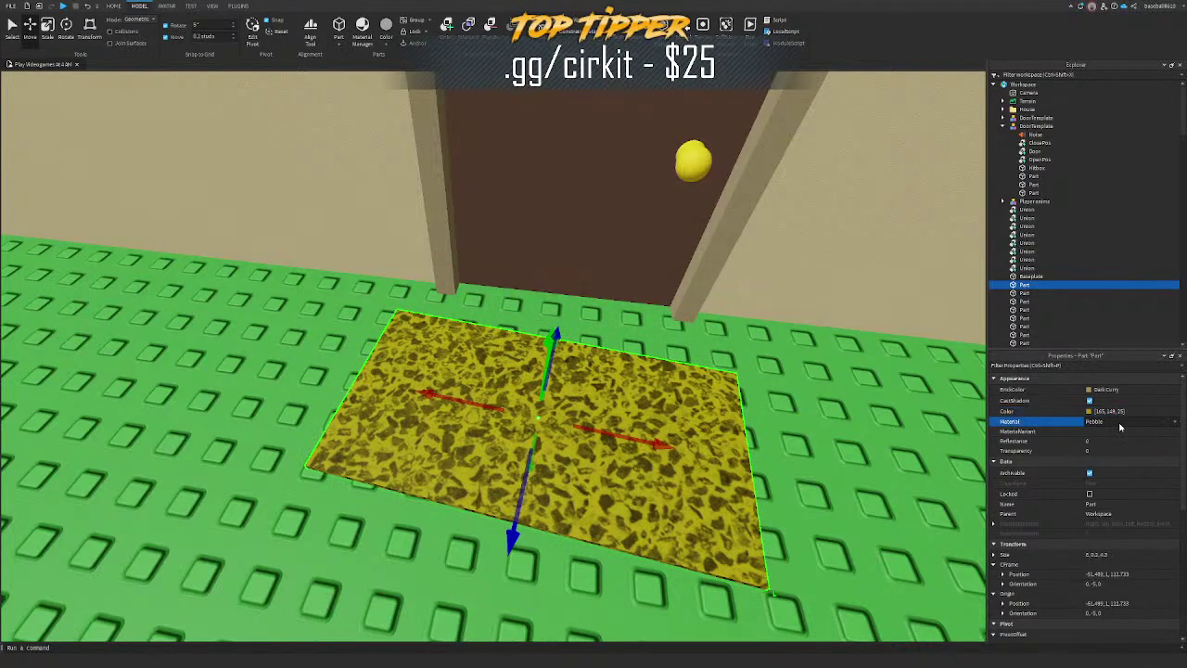
key(p)
Step: Set the doormat's color to a muted brown and nudge it sideways in front of the door
click(1087, 411)
drag(683, 265, 704, 298)
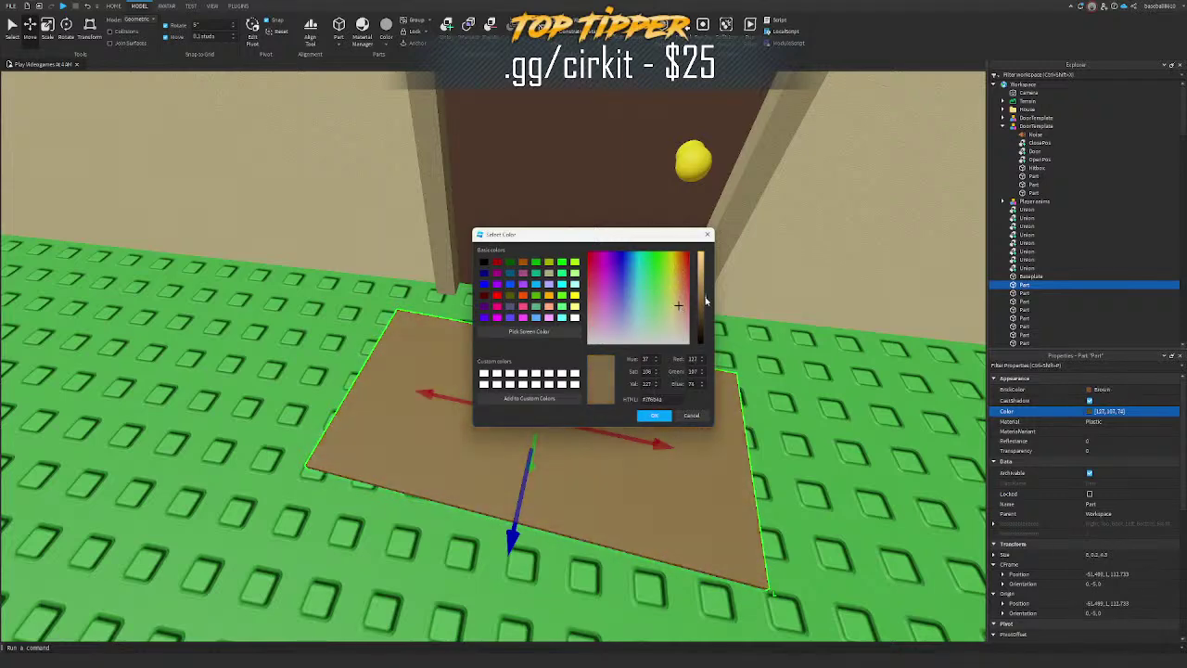
click(661, 416)
right_drag(662, 402, 666, 409)
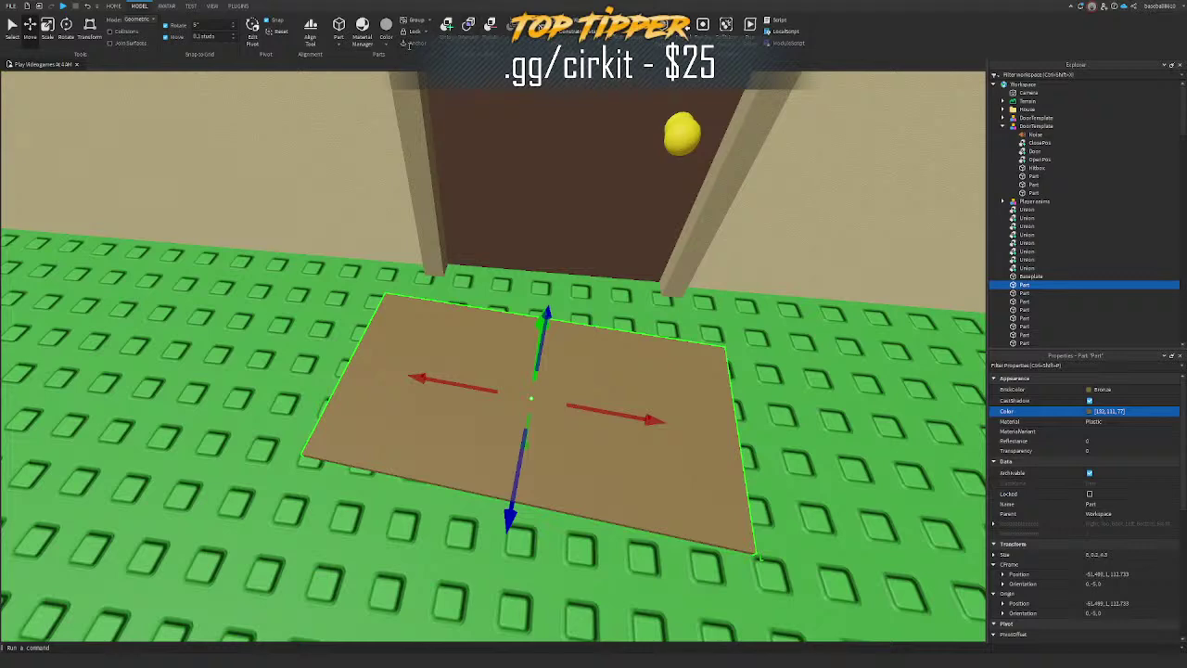
drag(616, 415, 632, 418)
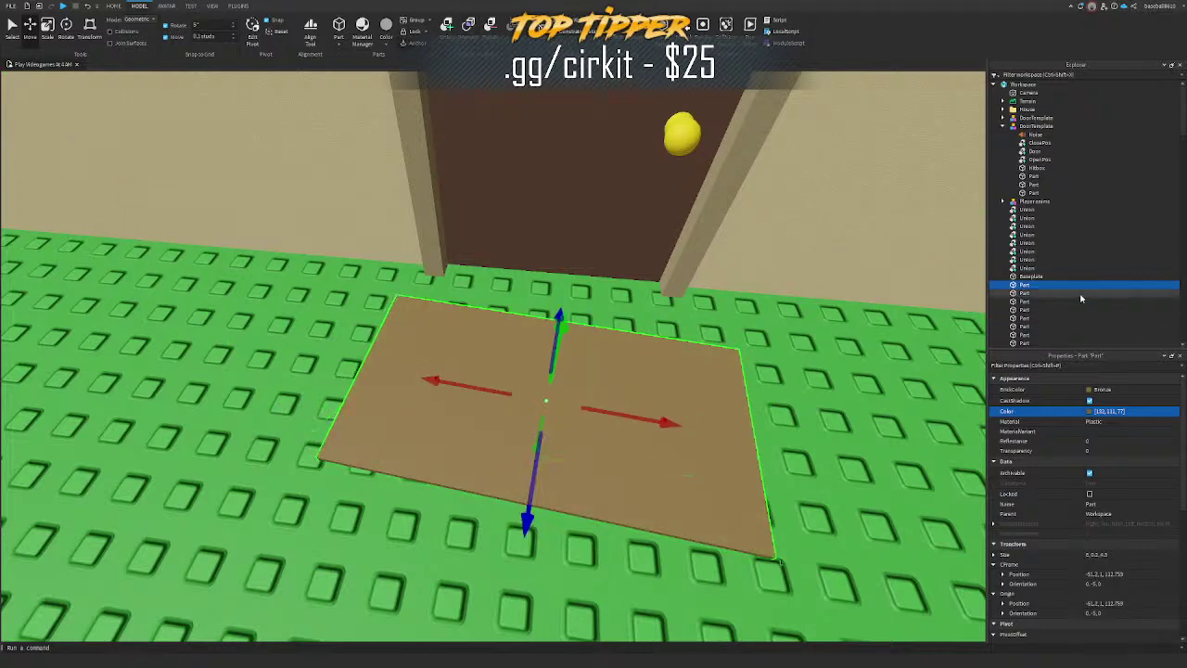
Step: Add a SurfaceGui to the doormat part and insert a TextLabel inside it
text(surface)
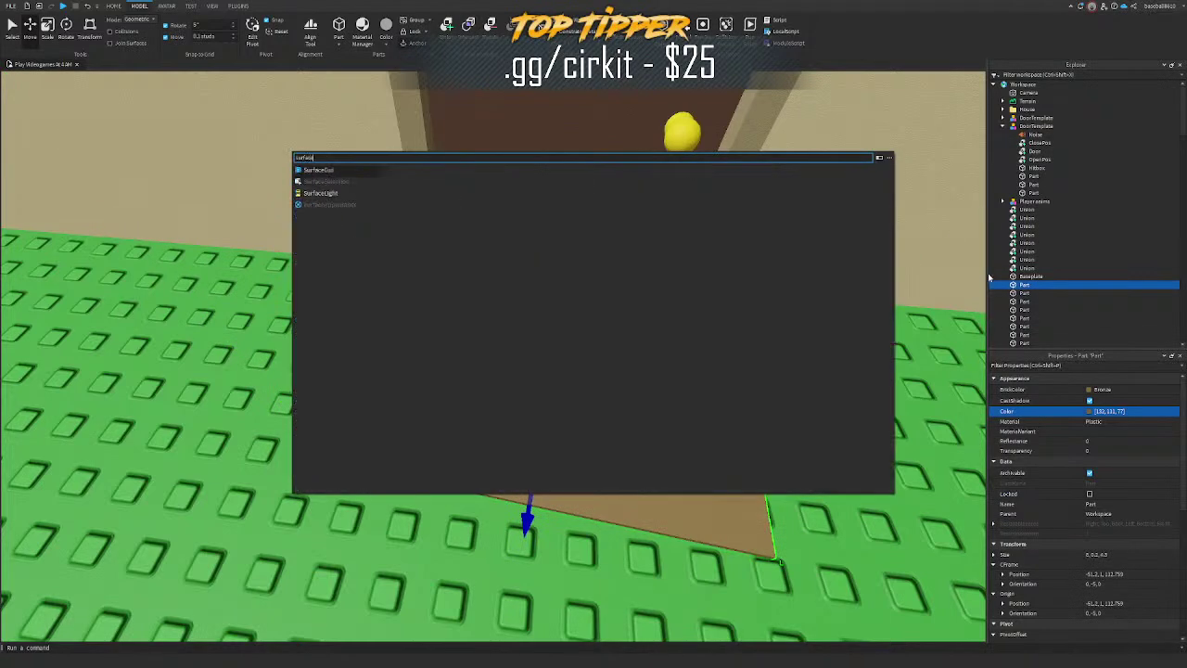
key(Return)
click(1063, 293)
text(text)
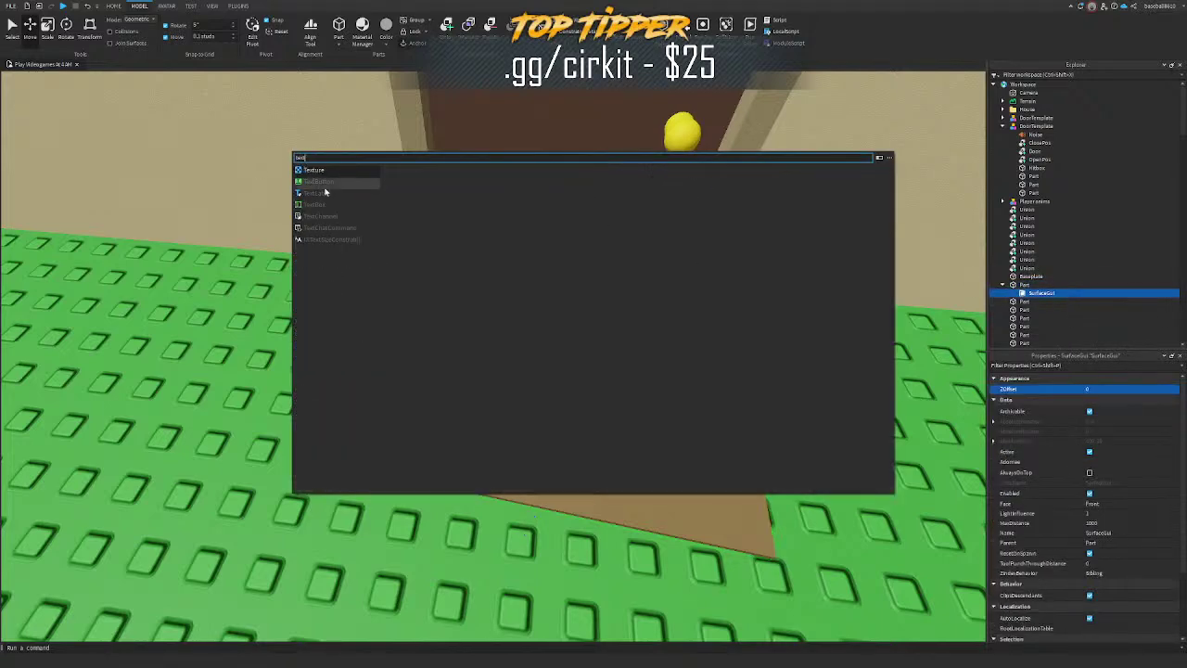
click(347, 205)
Step: Set the TextLabel's size to {1, 0}, {1, 0} and display the SurfaceGui on the doormat's top face
click(1055, 302)
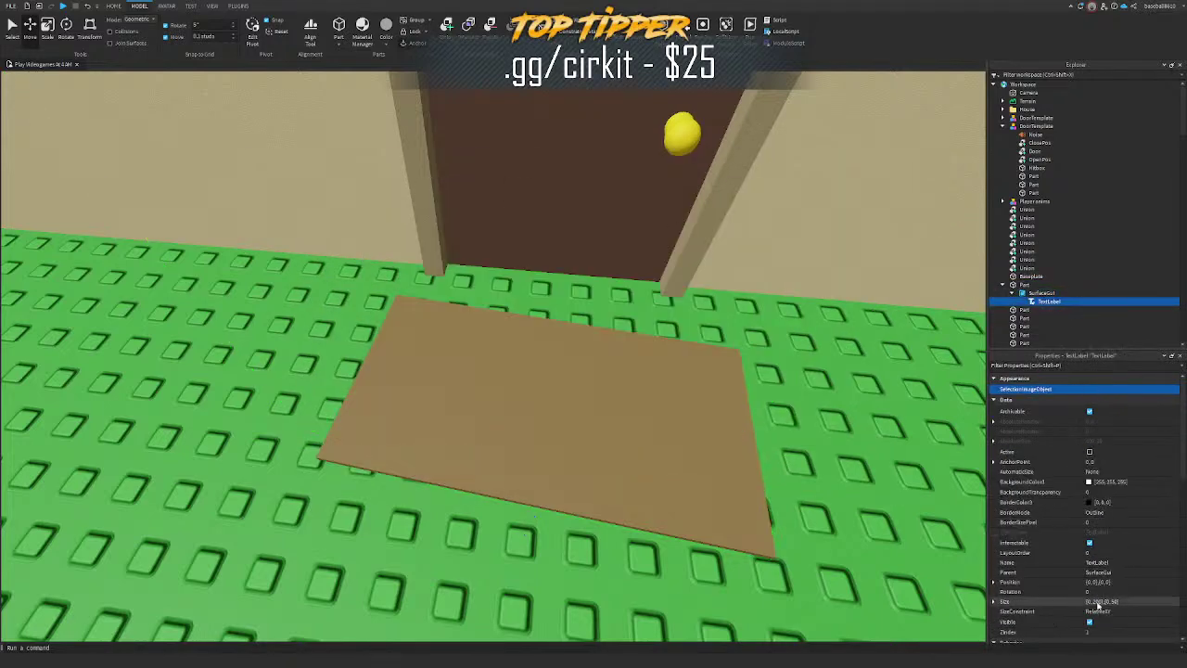
click(1101, 603)
click(1060, 293)
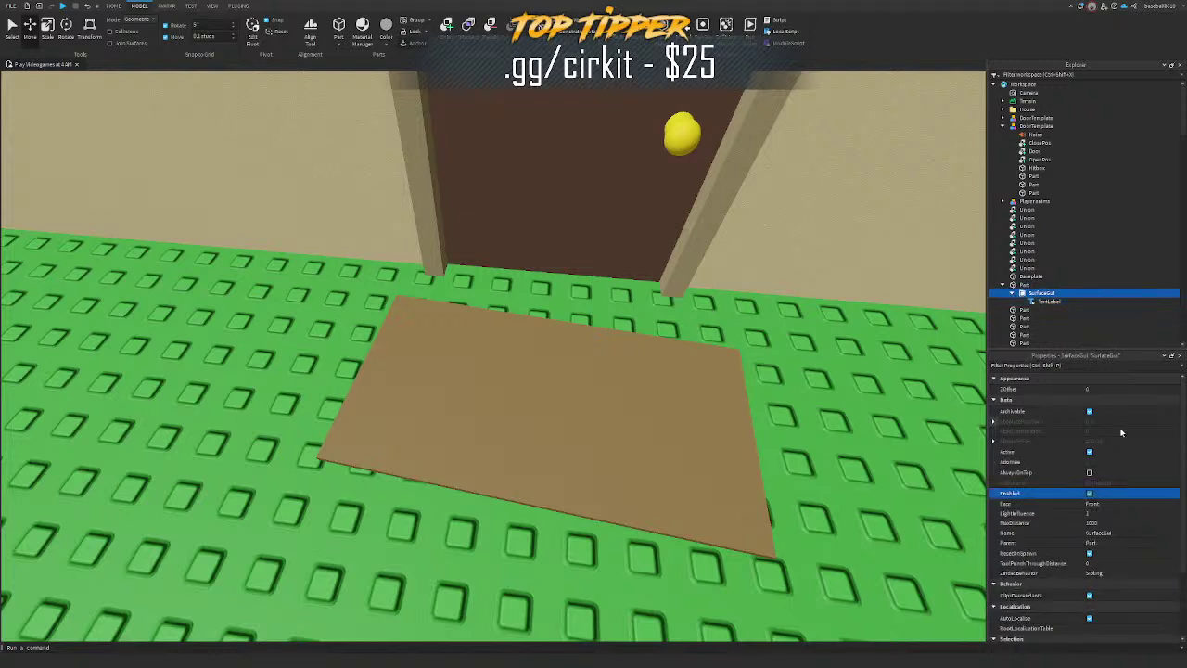
click(1115, 505)
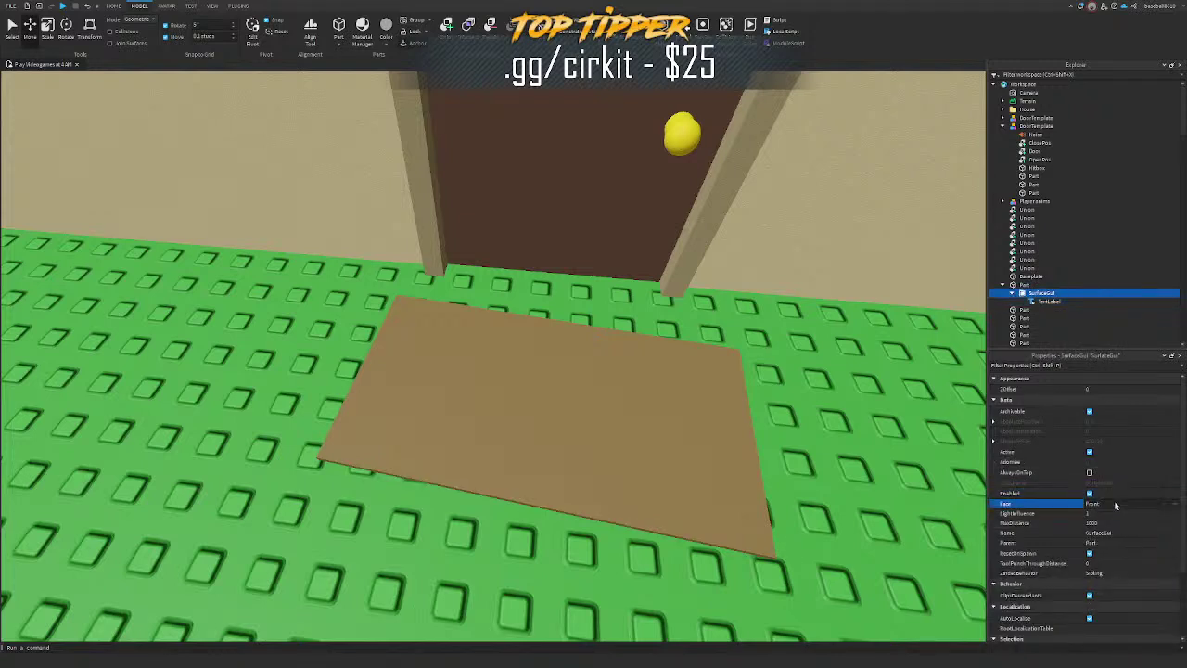
scroll(1115, 505, down, 3)
click(1050, 302)
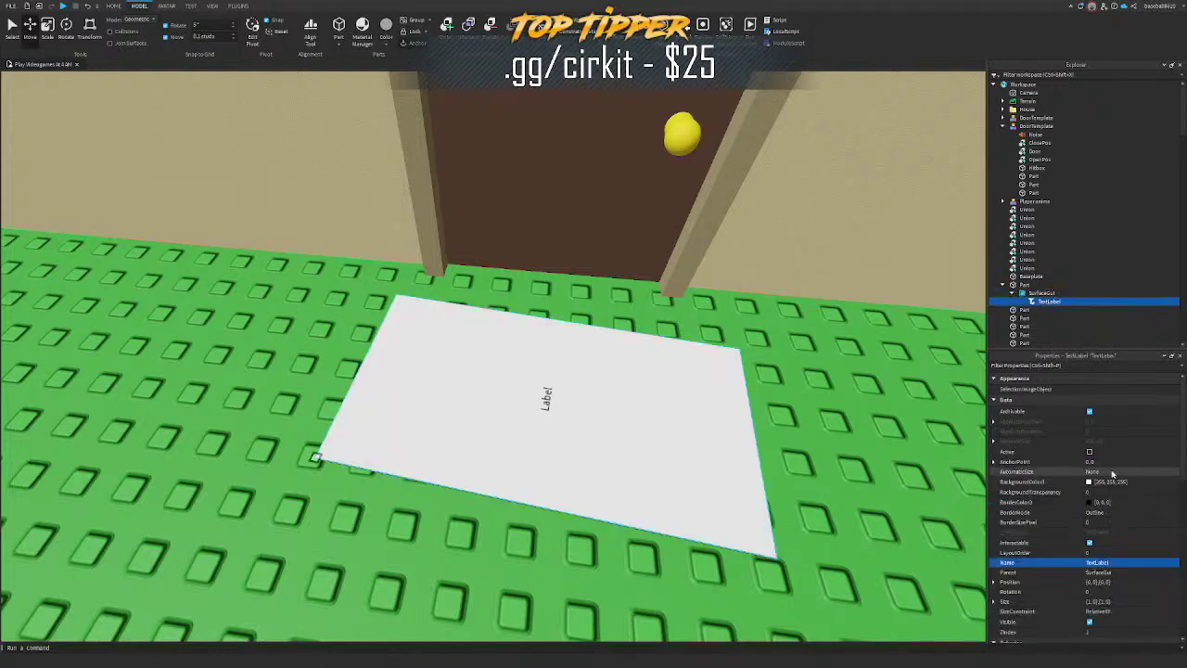
Step: Rotate the doormat a quarter turn so its label reads parallel to the doorway, and rescale it into a wide rectangle
click(641, 412)
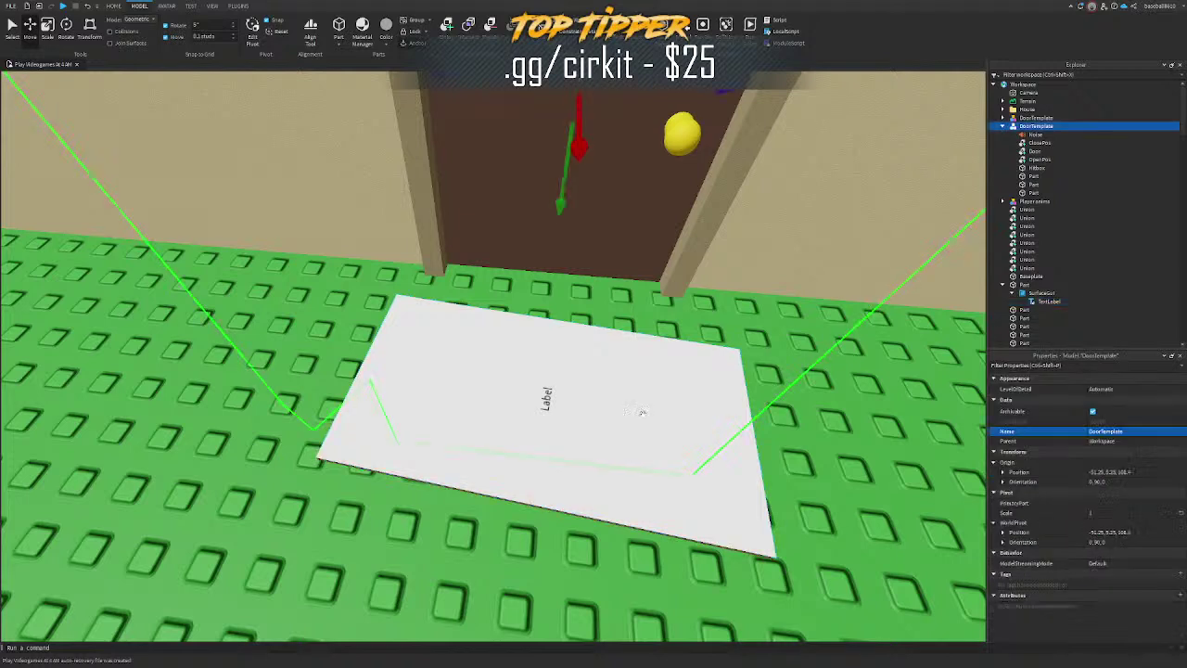
click(725, 502)
key(ctrl+4)
drag(587, 483, 420, 434)
key(ctrl+3)
ctrl+drag(569, 253, 559, 316)
ctrl+drag(686, 427, 746, 436)
Step: Turn on TextScaled for the doormat's label and set its text to "Welcome :)"
click(1050, 301)
scroll(1110, 565, down, 2)
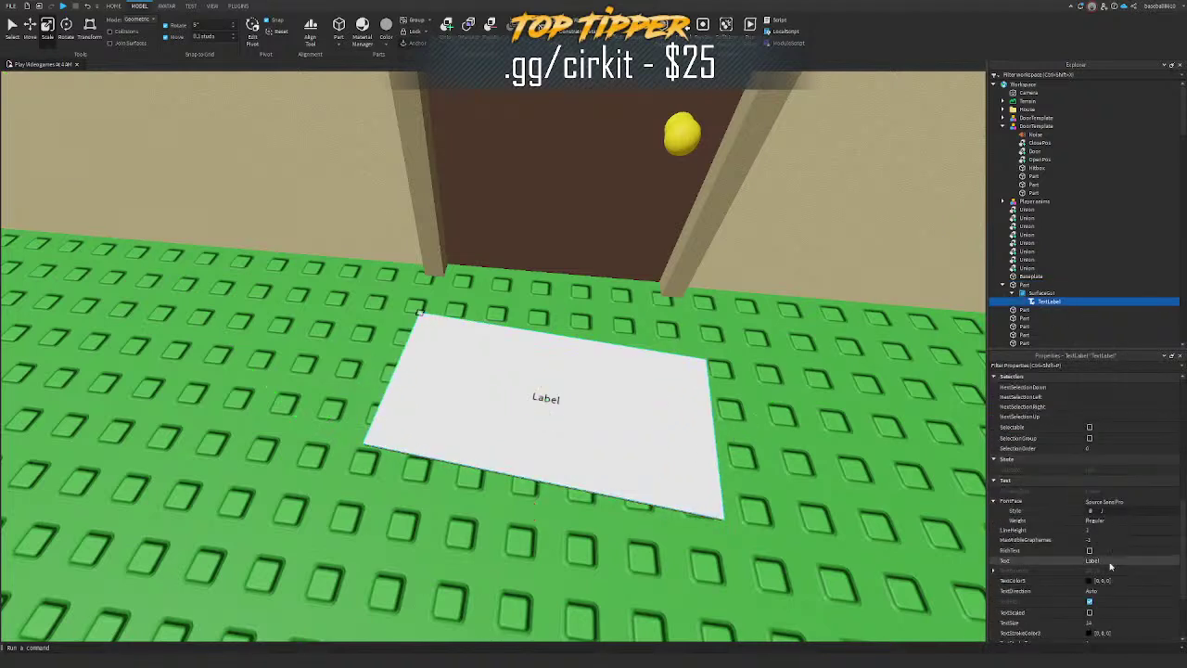
click(1090, 612)
click(1115, 561)
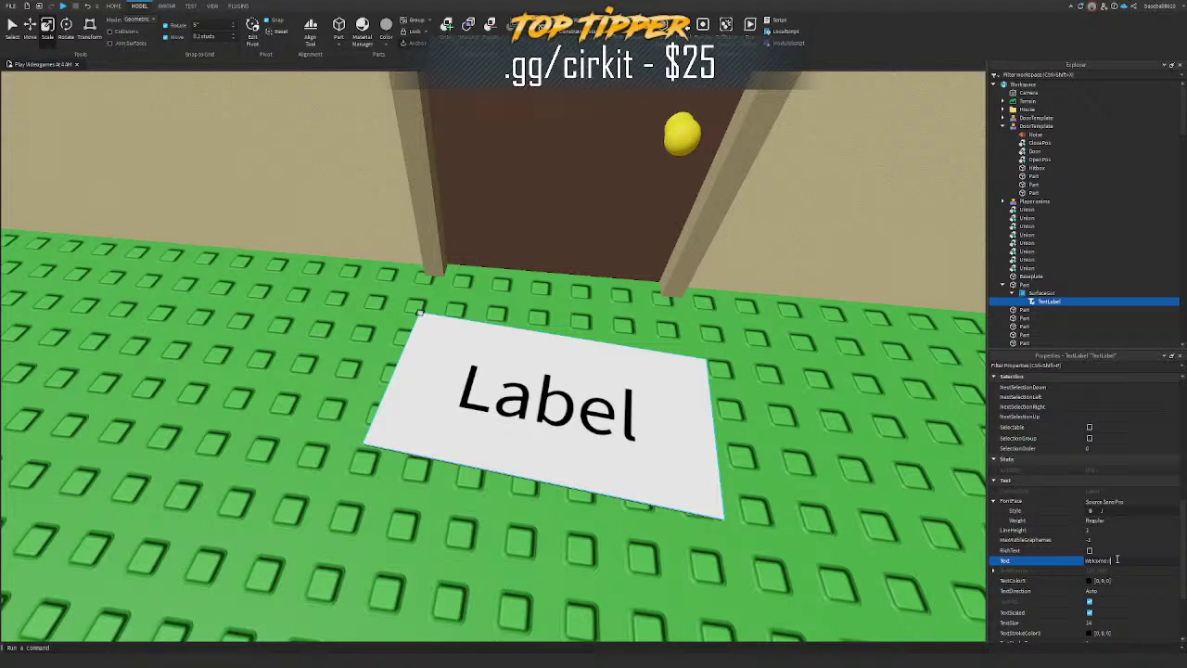
key(Return)
Step: Set the label's BackgroundTransparency to 1
scroll(1104, 531, up, 5)
click(1106, 434)
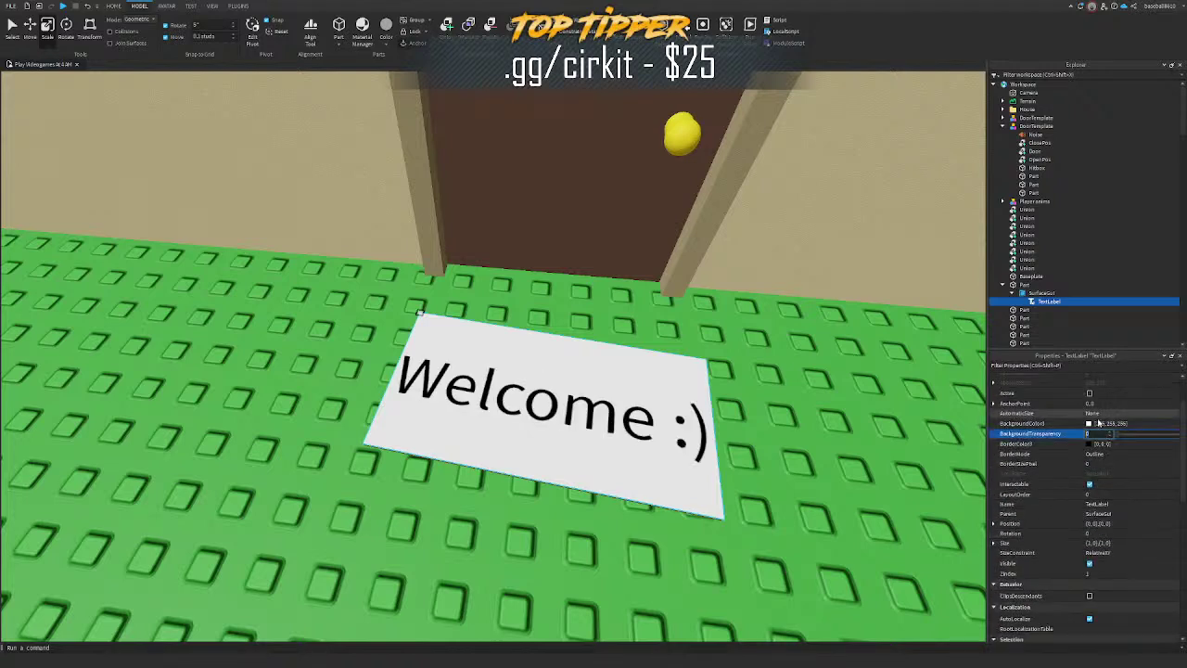
text(1)
key(Return)
Step: Set the label's AnchorPoint to 0.5, 0.5 and its position to {0.5, 0}, {0.5, 0}
right_drag(799, 375, 798, 398)
scroll(1104, 491, down, 1)
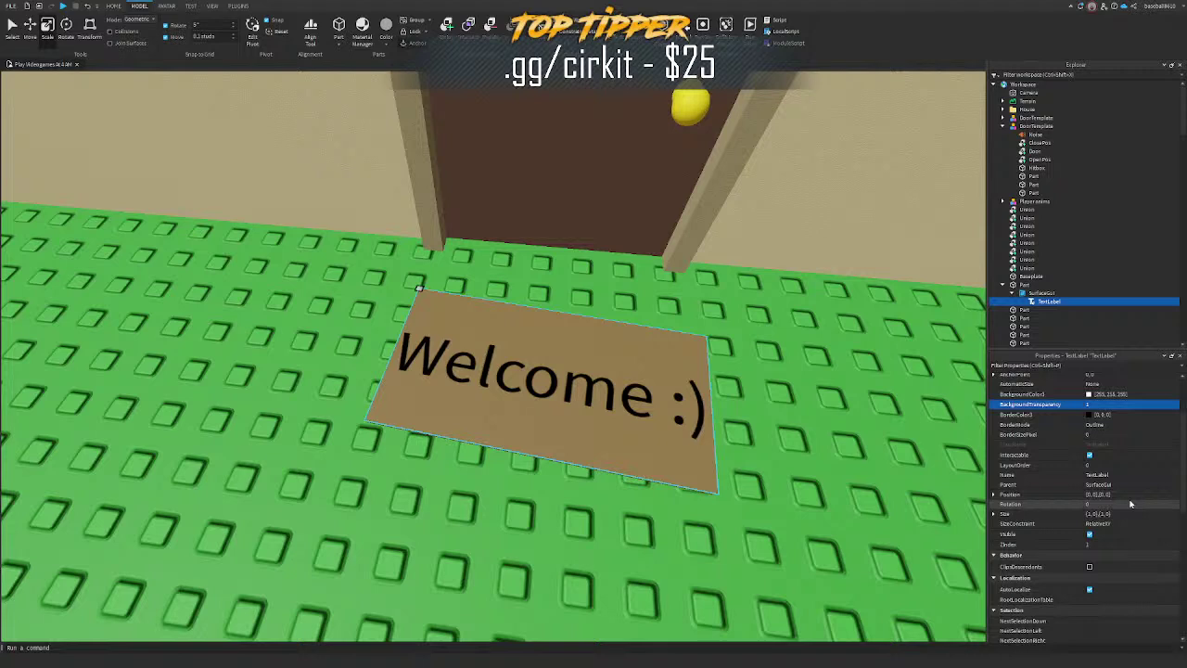
click(1116, 376)
text(.5)
key(Return)
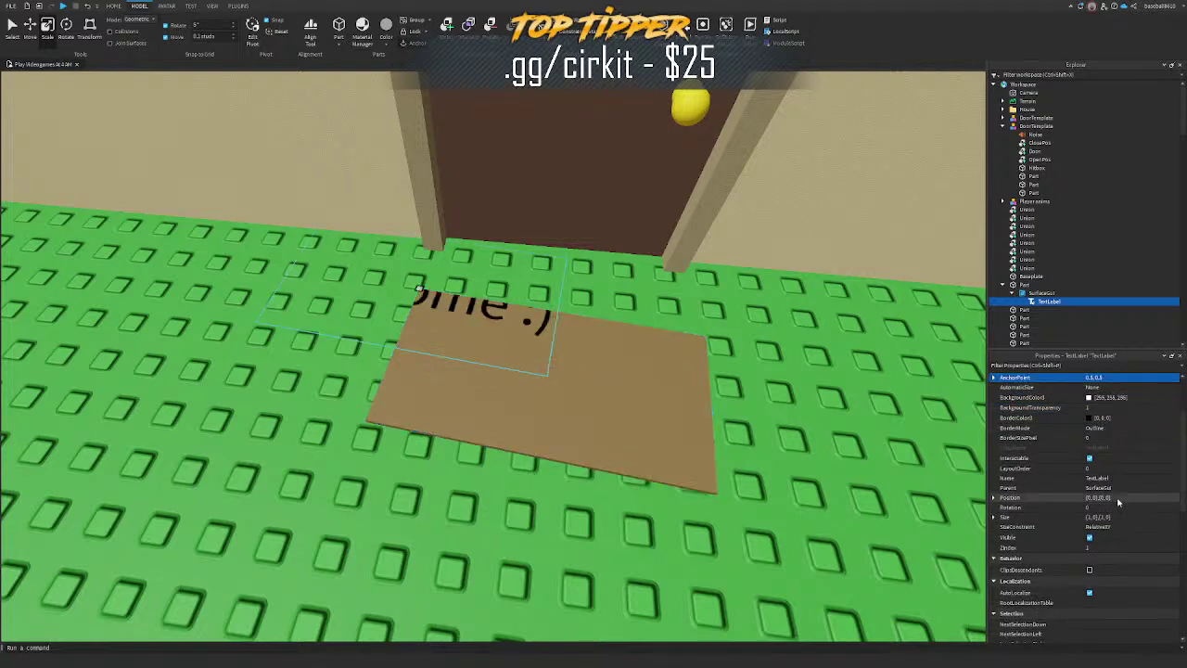
click(1117, 500)
text(.5)
key(Return)
Step: Reduce the label's size to {0.95, 0}, {0.95, 0} to leave a margin on the doormat
click(1118, 517)
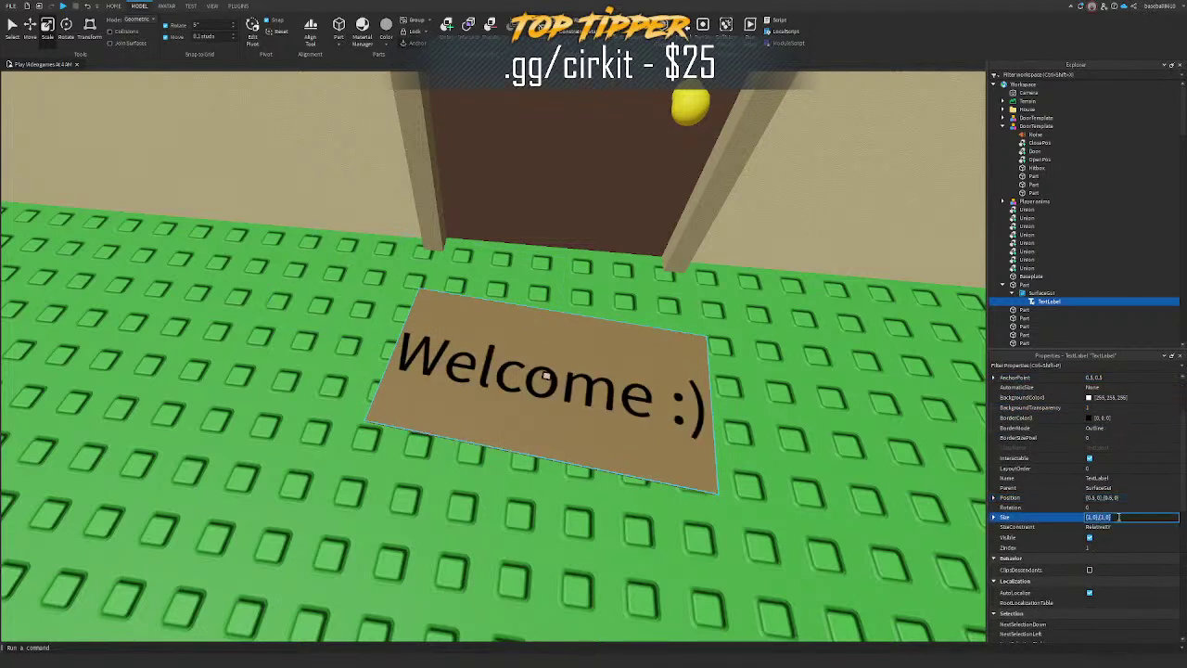
text(.95)
key(Return)
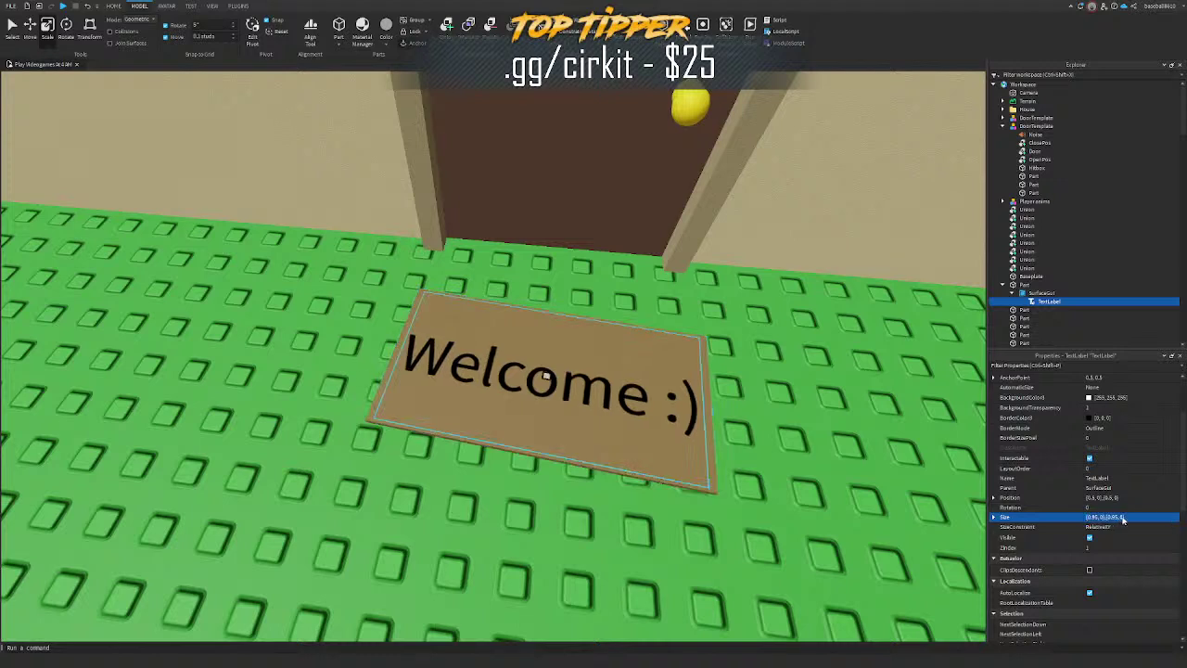
Step: Try different fonts on the doormat's label and settle on Fredoka One
scroll(1001, 488, down, 5)
click(1104, 418)
scroll(1113, 478, up, 5)
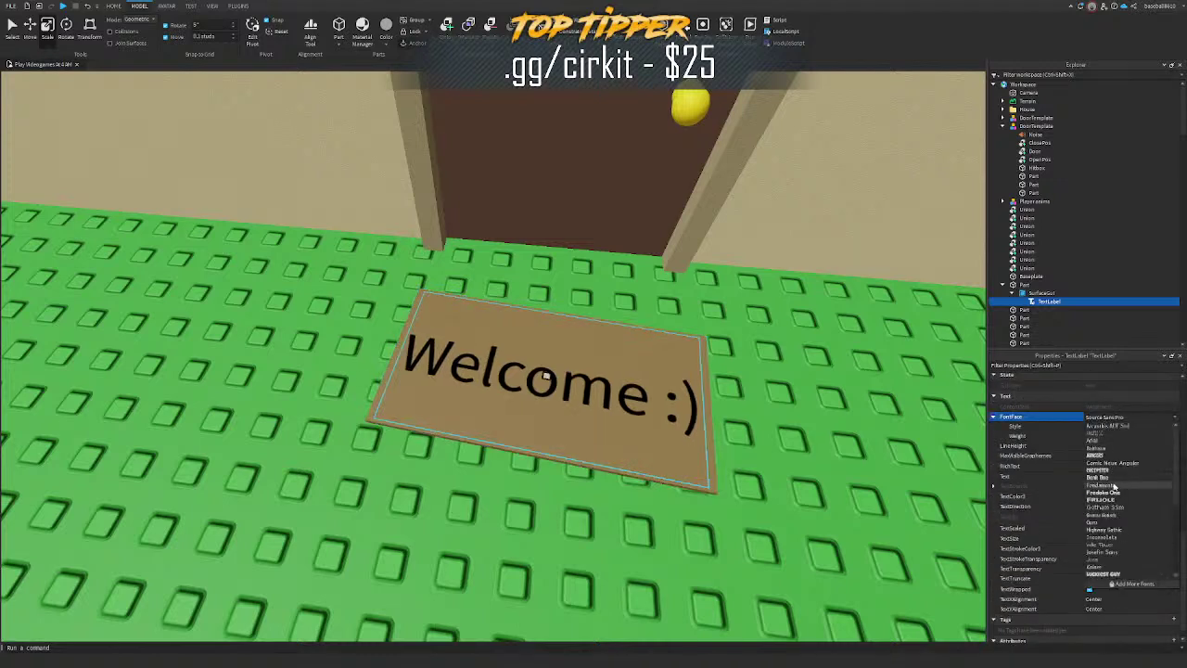
click(1113, 491)
click(1130, 418)
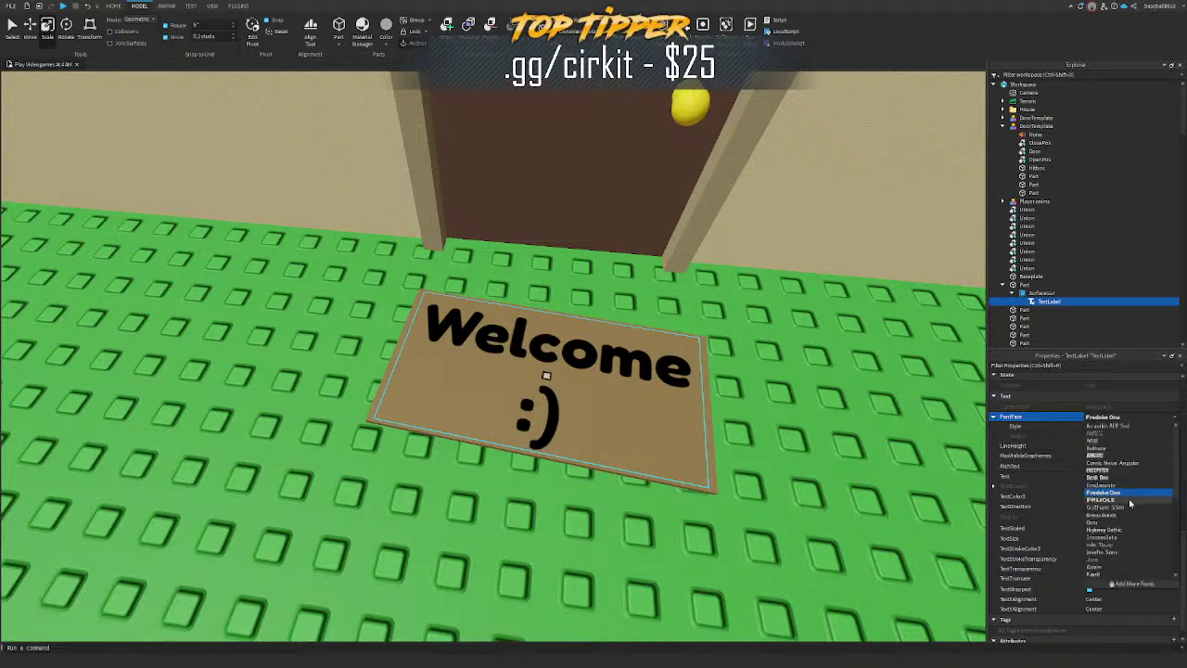
click(1121, 478)
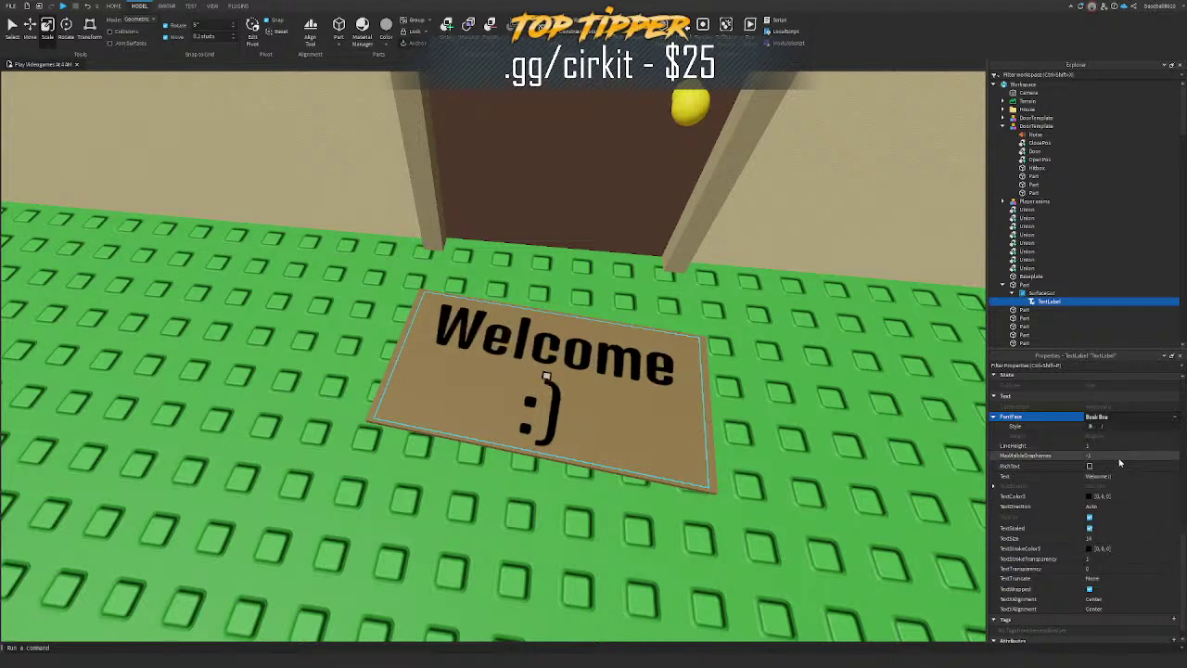
click(1117, 418)
click(1117, 498)
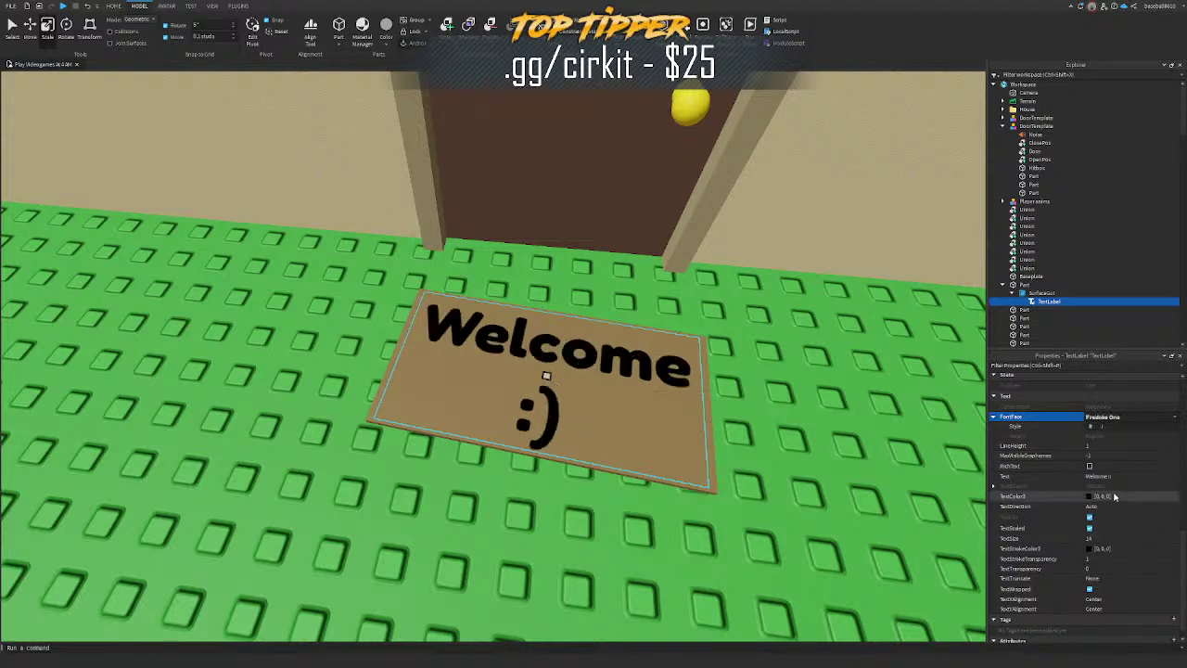
Step: Set the label's text color to 255, 255, 255 and add a UIStroke to the label
text(255)
key(Return)
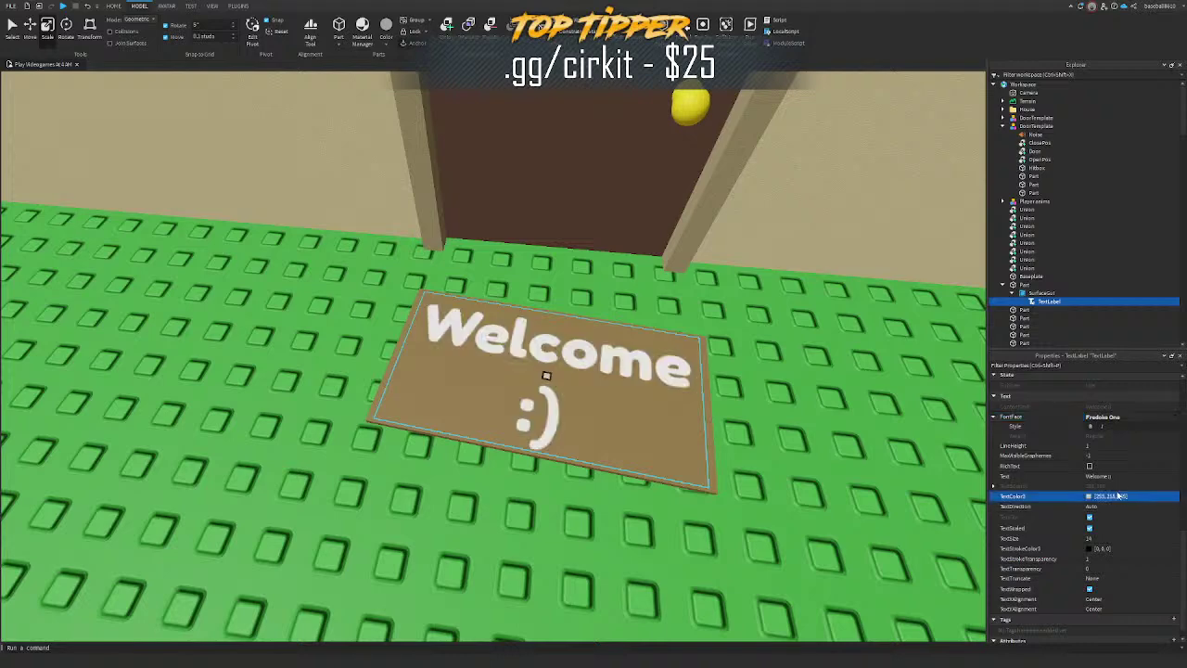
click(1068, 302)
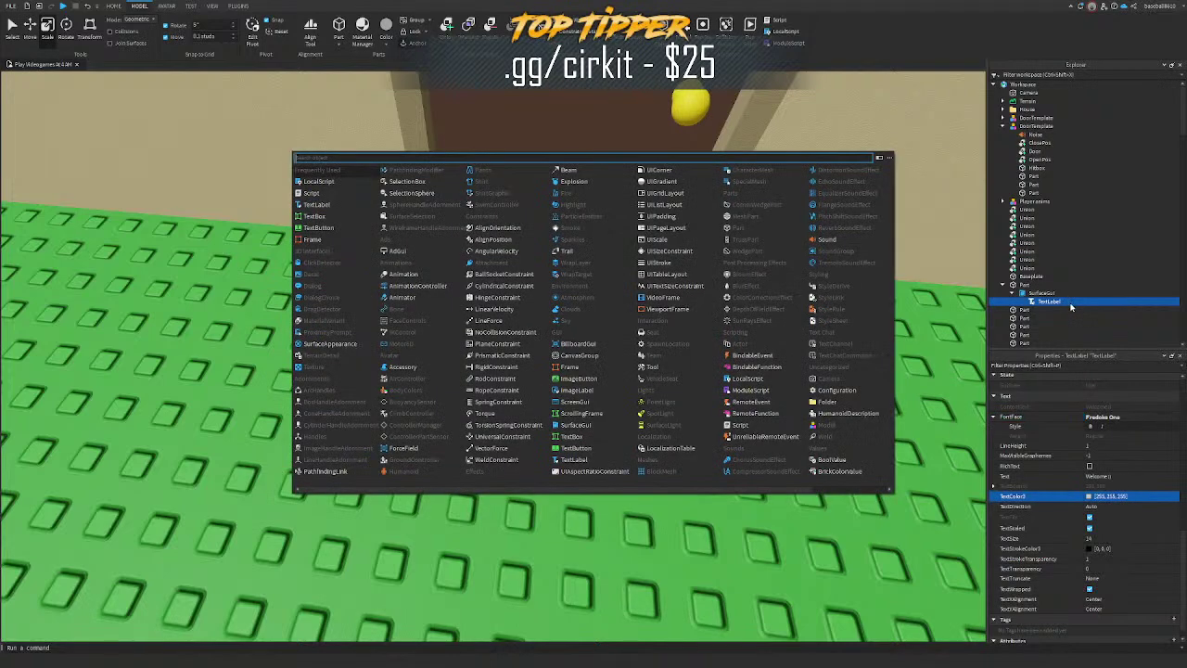
text(uistroke)
key(Return)
Step: Widen the doormat evenly on both sides to make room for the text on one line
click(562, 355)
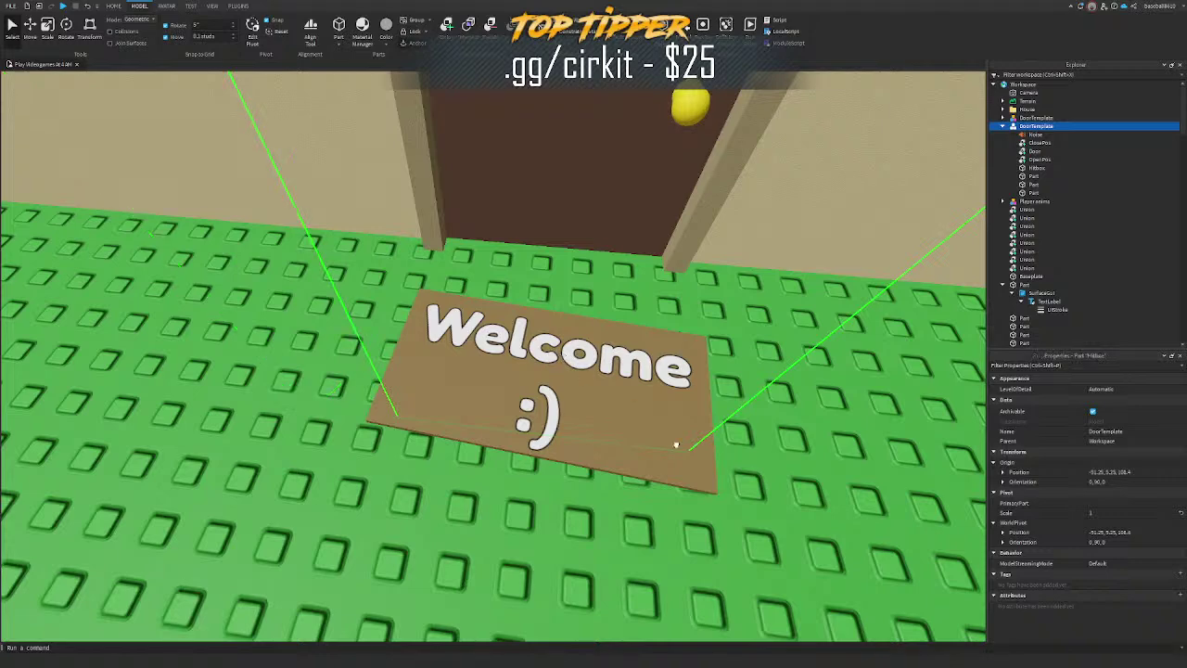
click(619, 392)
mouse_move(561, 295)
mouse_down()
mouse_move(558, 325)
mouse_move(565, 292)
mouse_up()
ctrl+drag(750, 422, 798, 434)
Step: Change the doormat label's text to "Welcome!"
key(d)
right_drag(797, 434, 797, 434)
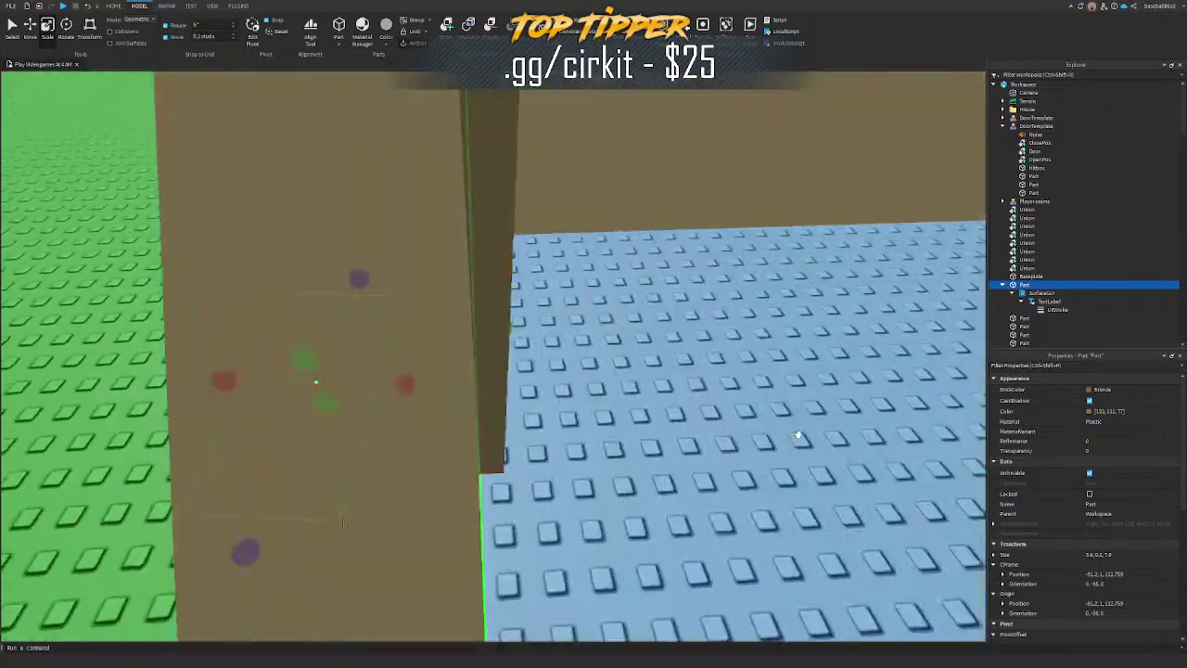
key(f)
click(1045, 302)
scroll(1136, 488, down, 12)
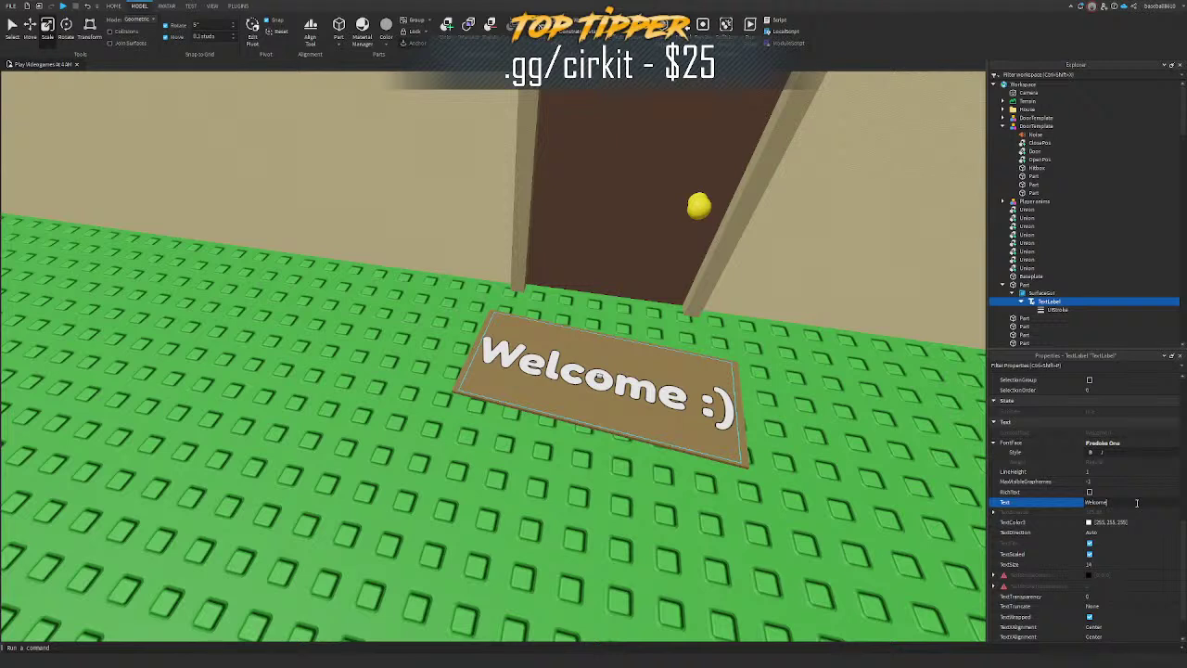
Step: Shrink the doormat slightly and shift it in front of the door
click(738, 436)
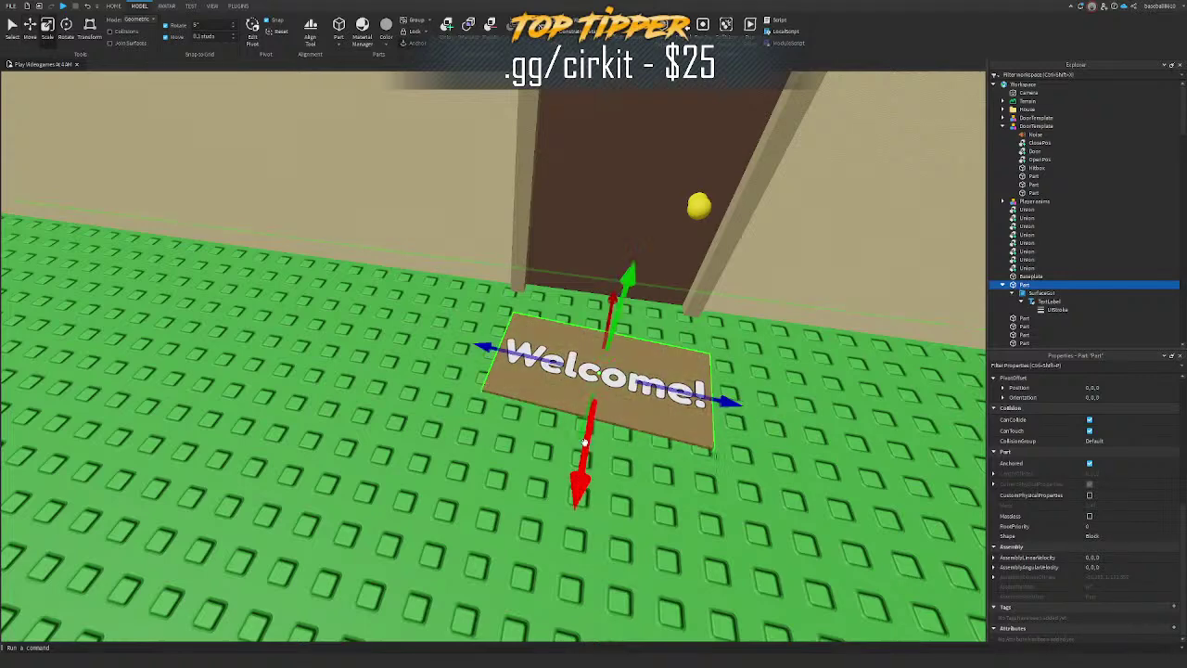
drag(635, 443, 625, 446)
key(ctrl+2)
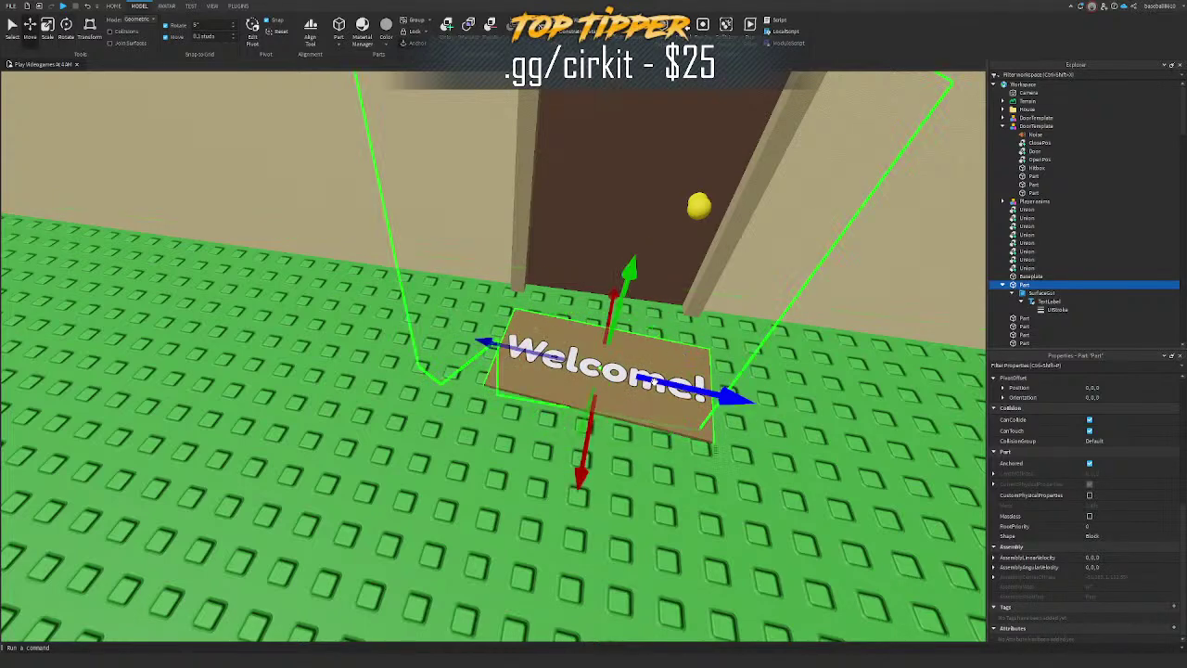
drag(731, 397, 727, 397)
Step: Check the doormat's placement against the door frame and nudge it sideways to line up with the doorway
key(s)
right_drag(588, 424, 260, 235)
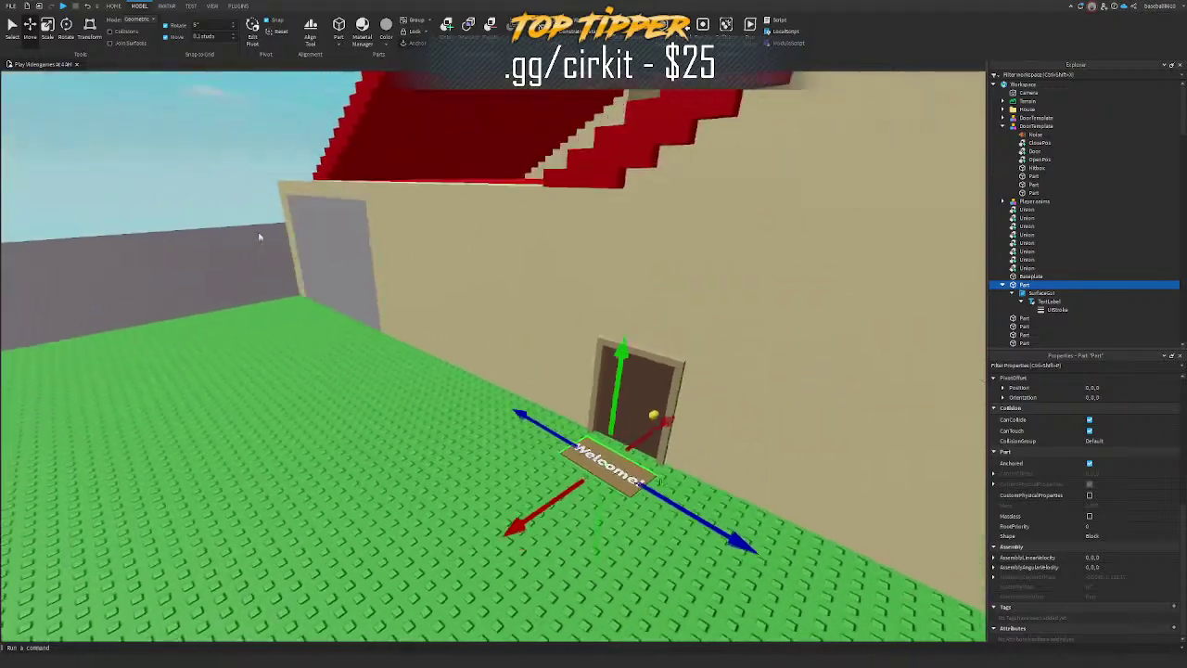
click(260, 235)
key(w)
right_drag(366, 270, 365, 270)
key(s)
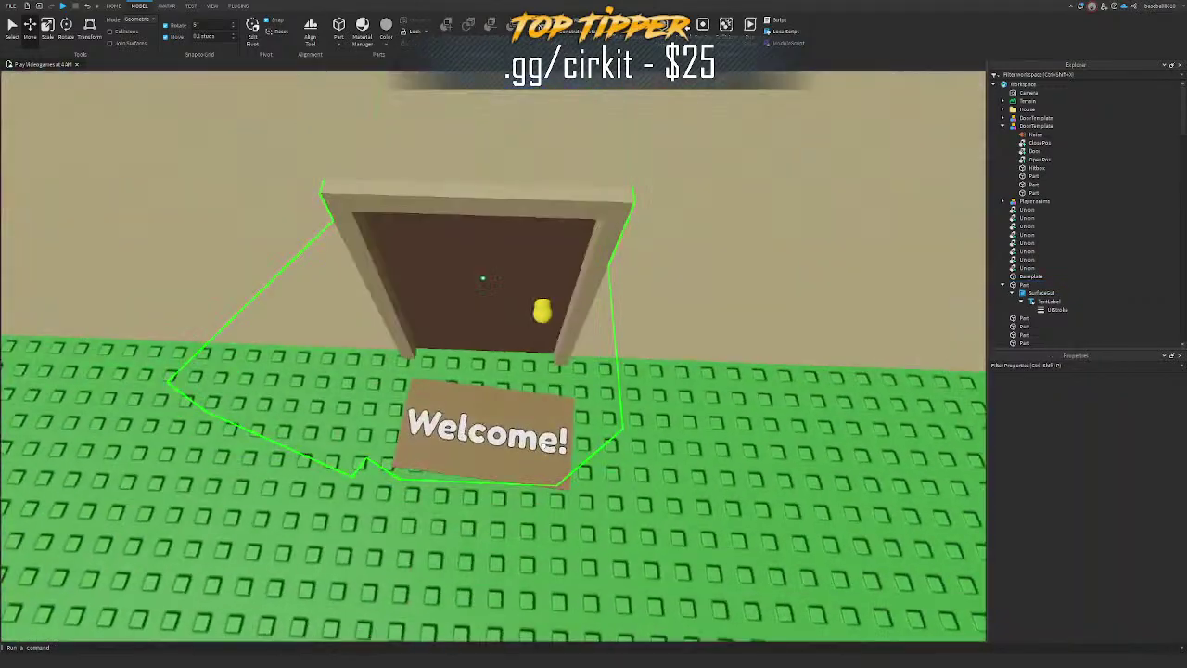
click(483, 276)
click(563, 480)
drag(573, 447, 562, 444)
Step: Look over the house's exterior and furnished interior, ending back at the doormat
right_drag(527, 397, 524, 395)
key(s)
click(435, 191)
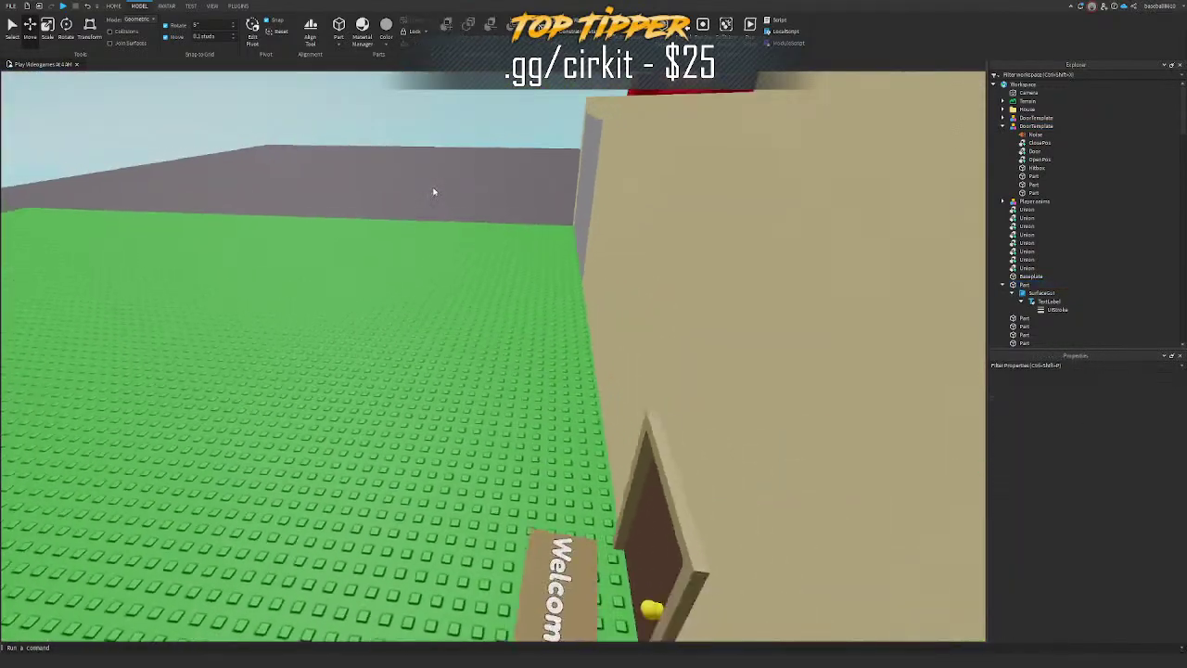
key(d)
key(w)
right_drag(433, 187, 432, 185)
key(w)
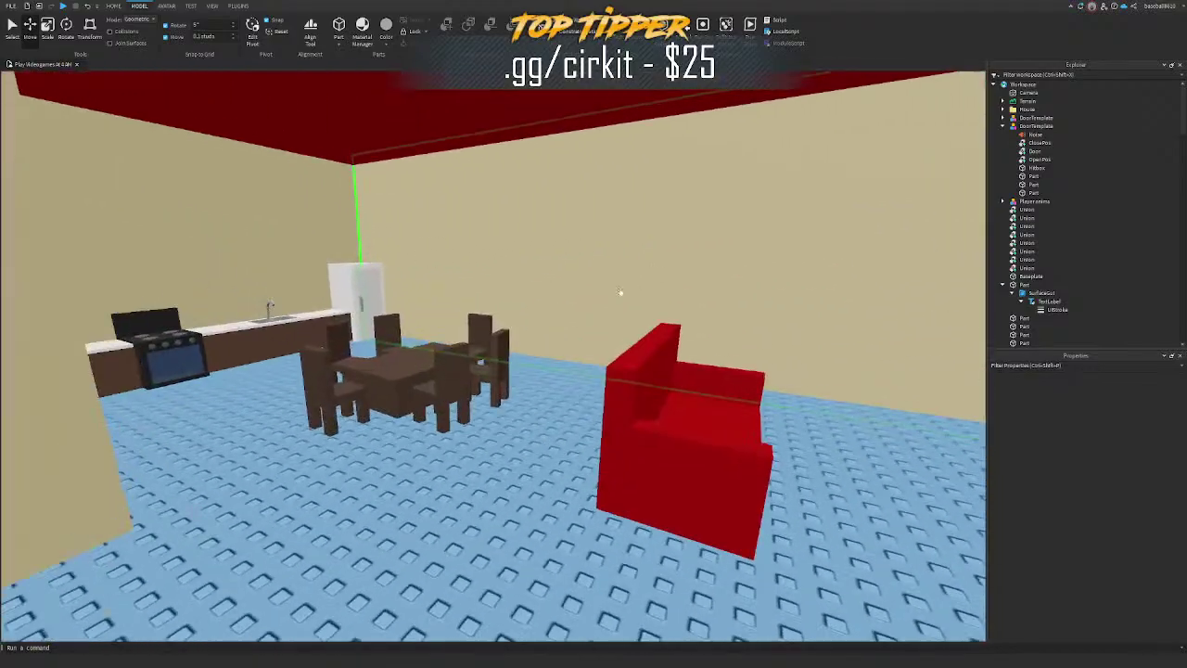
right_drag(379, 247, 485, 259)
key(w)
key(w)
key(s)
key(w)
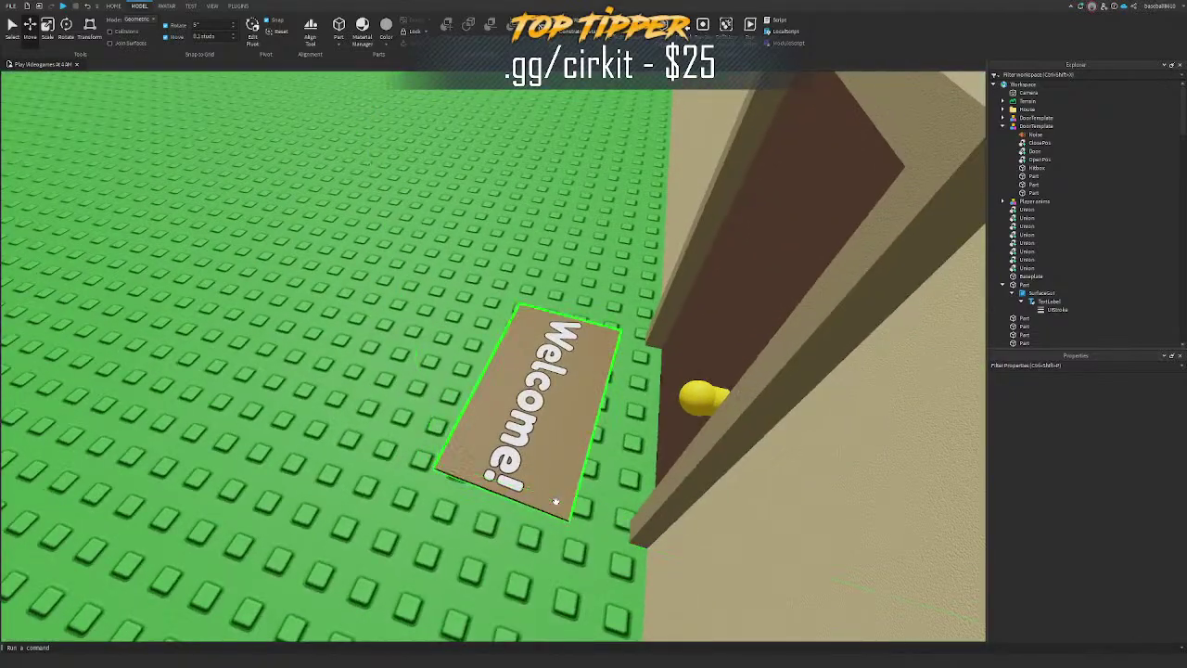
Step: Delete the doormat and undo the deletion
click(554, 503)
key(Delete)
key(d)
right_drag(555, 504, 553, 505)
key(s)
key(d)
key(s)
key(ctrl+z)
Step: Examine the loose unions in the workspace to see which walls of the house they belong to
key(s)
key(w)
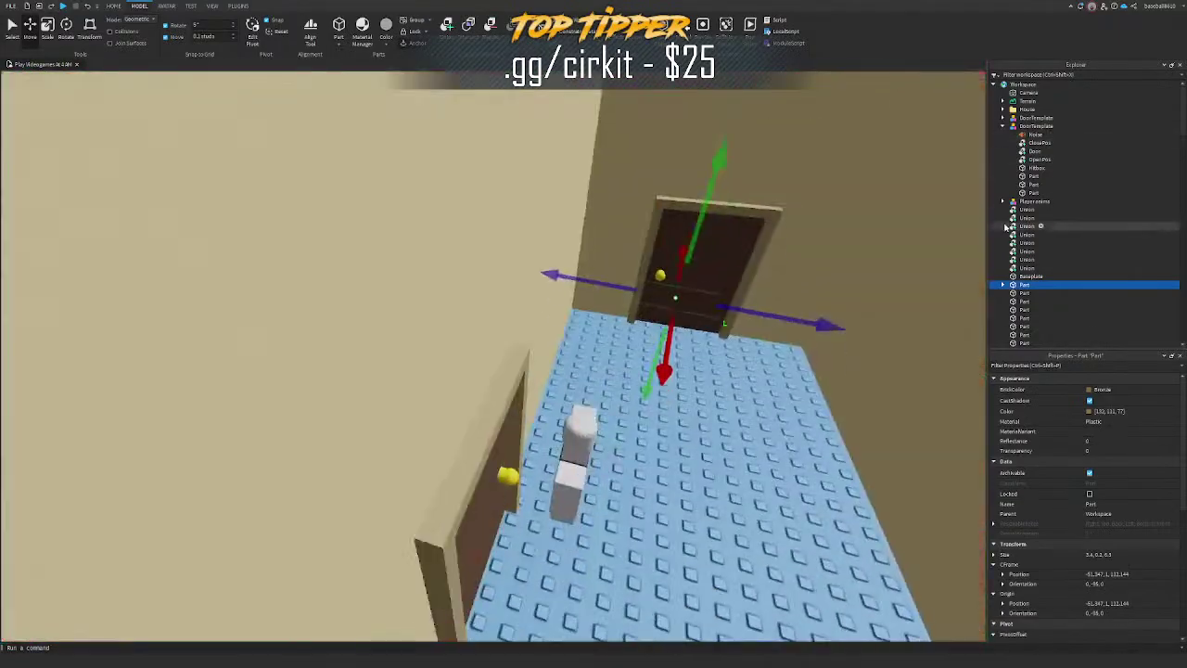
click(1037, 219)
key(f)
right_drag(735, 219, 736, 219)
key(s)
click(782, 289)
right_drag(781, 290, 782, 289)
click(625, 334)
right_drag(625, 334, 625, 334)
key(a)
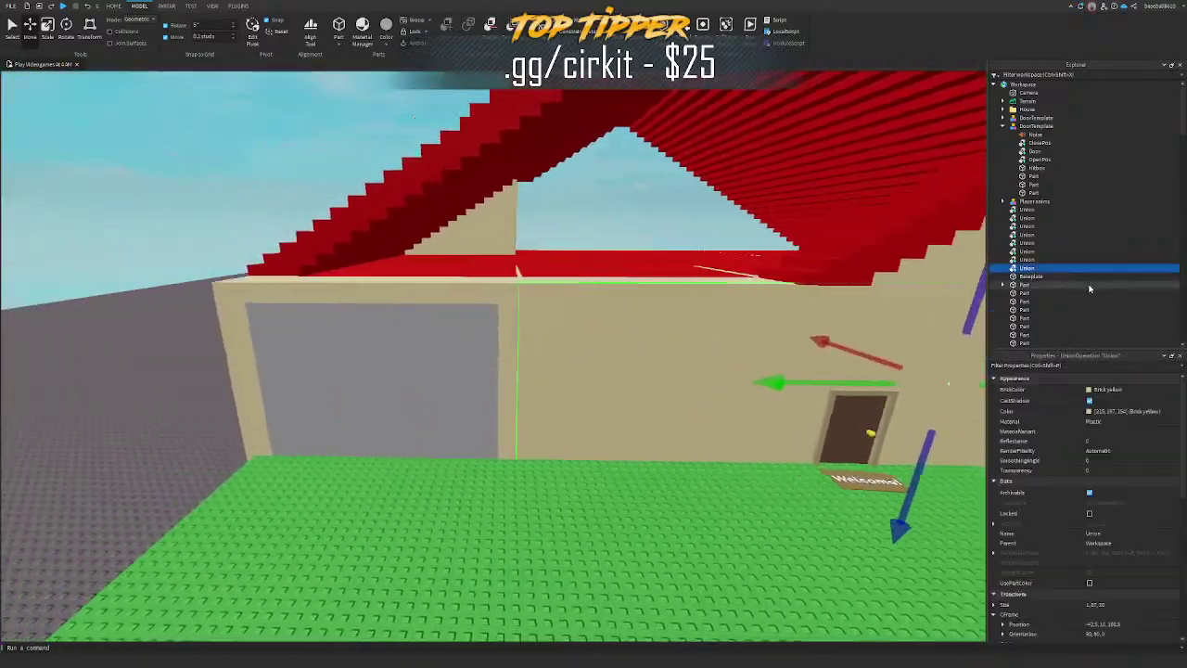
Step: Select all the loose wall unions, move them together away from the house, and undo the move
click(1031, 210)
shift+click(1028, 268)
key(s)
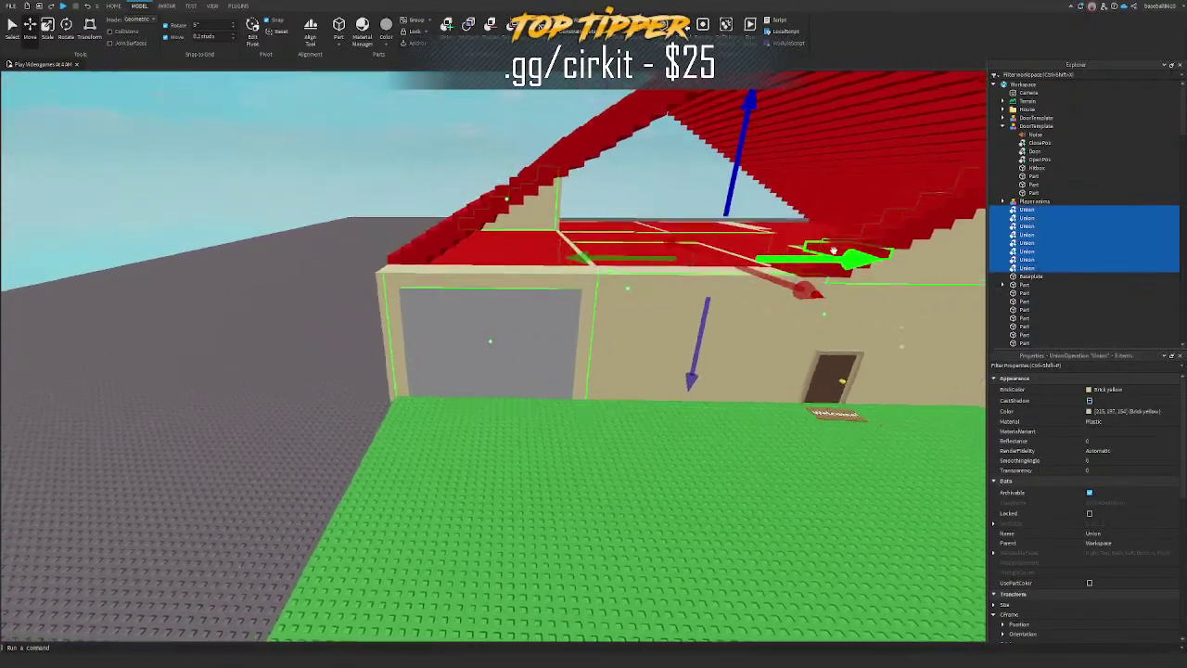
key(a)
drag(845, 257, 393, 275)
key(s)
key(a)
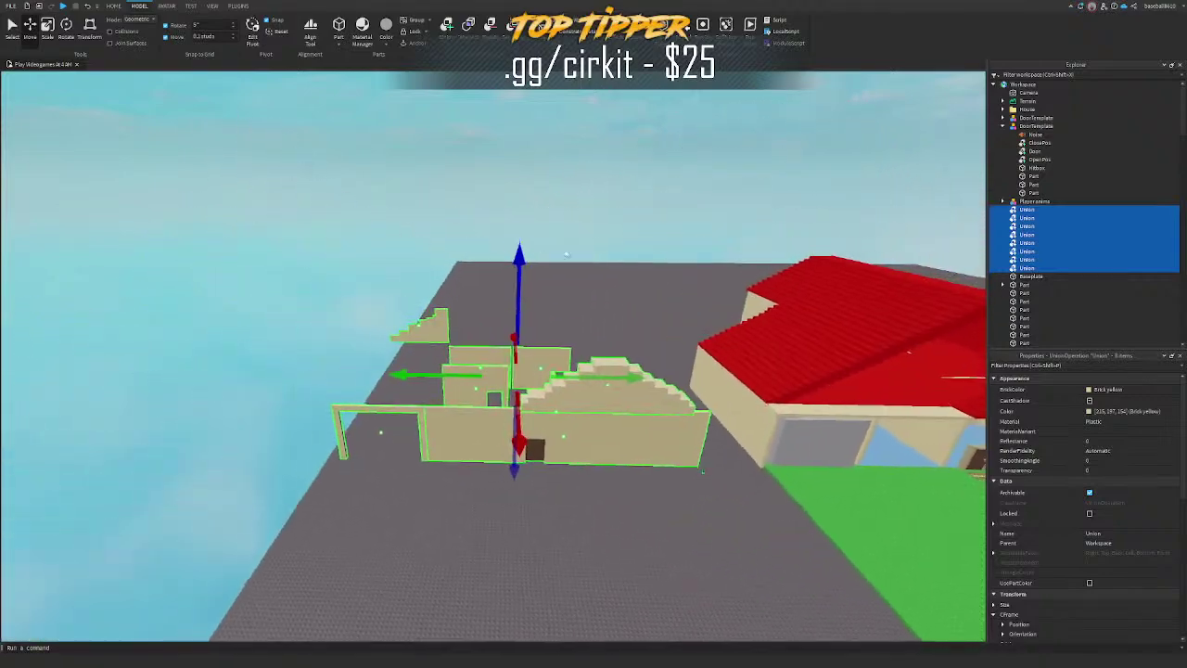
key(ctrl+z)
Step: Start a new selection with the house's front wall, garage wall, outer side wall and the adjoining interior wall
click(693, 234)
key(d)
click(659, 328)
key(w)
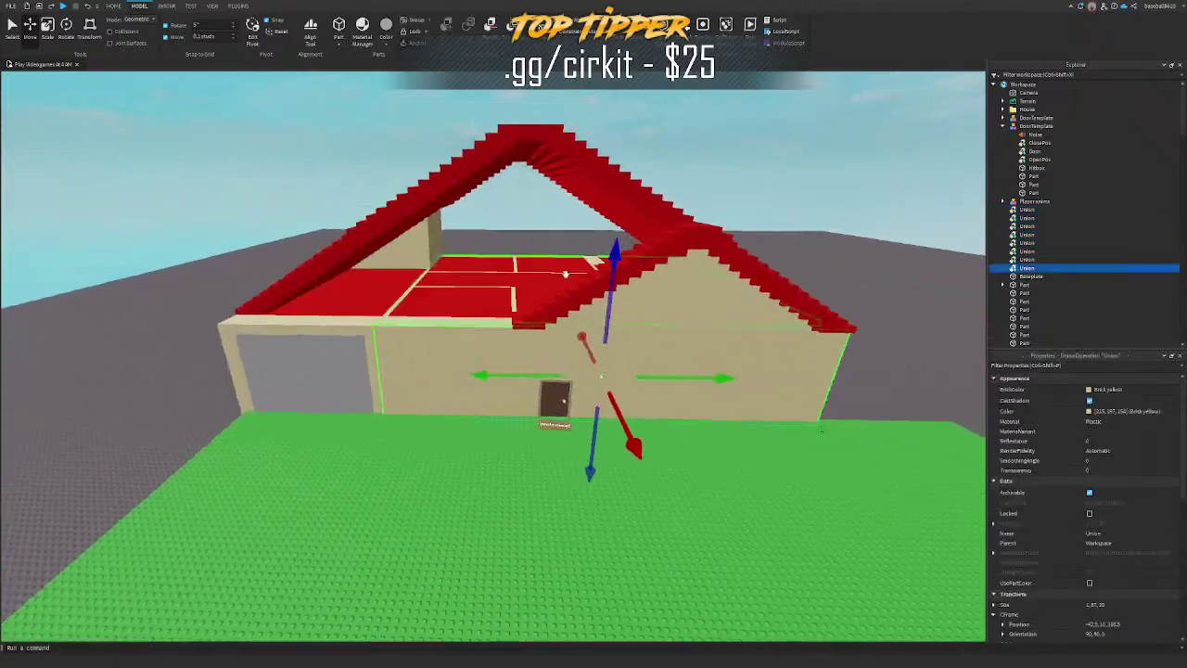
shift+click(400, 365)
key(a)
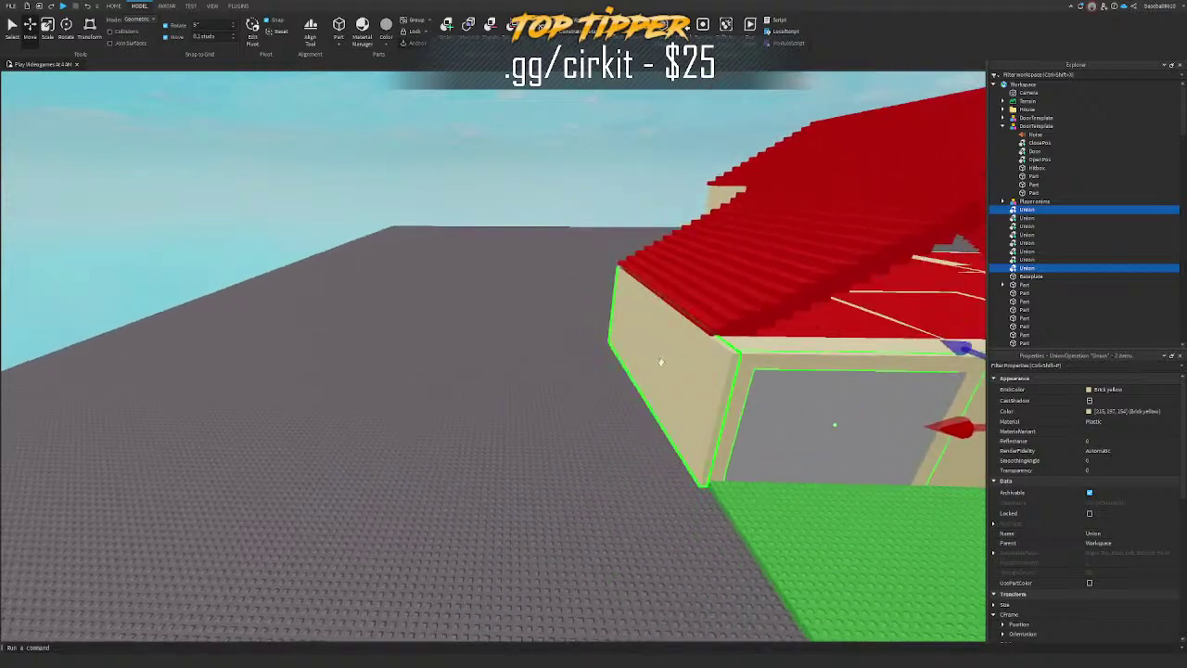
shift+click(661, 363)
key(w)
key(w)
right_drag(661, 270, 651, 262)
shift+click(652, 263)
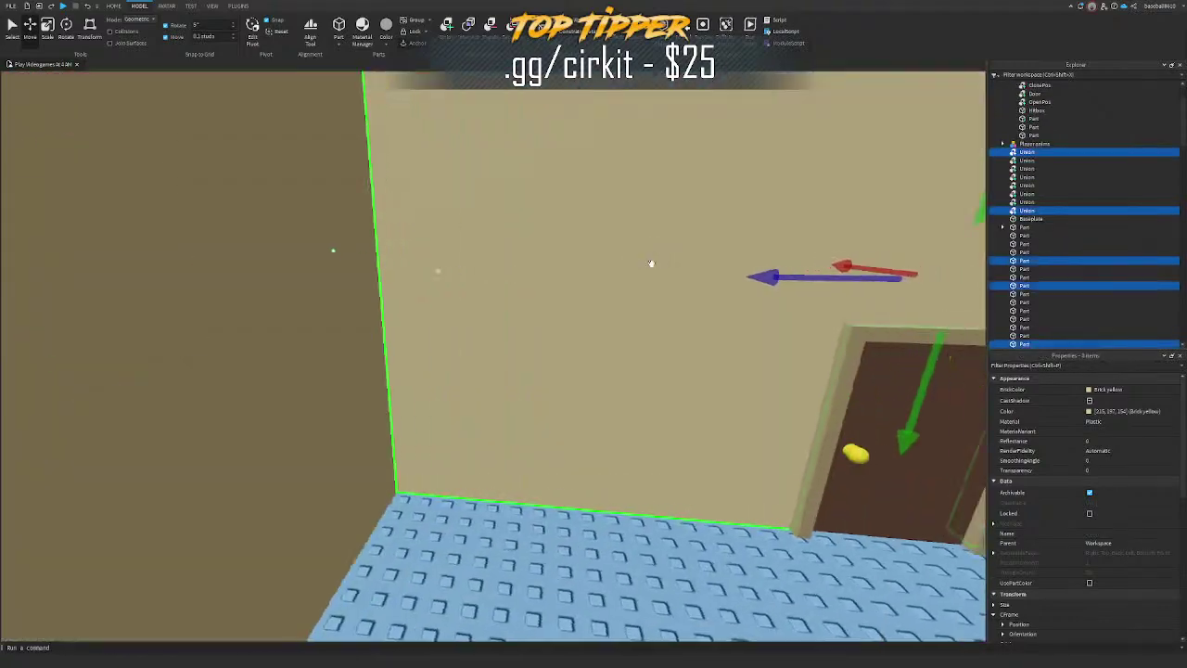
Step: Add the hallway, room and living room walls, including the wall behind the TV, to the wall selection
key(s)
shift+click(504, 231)
mouse_move(503, 231)
right_down()
mouse_move(548, 241)
mouse_move(429, 199)
mouse_move(508, 213)
right_up()
shift+click(535, 246)
shift+click(548, 241)
key(w)
shift+click(429, 198)
shift+click(505, 212)
shift+click(506, 213)
shift+click(506, 213)
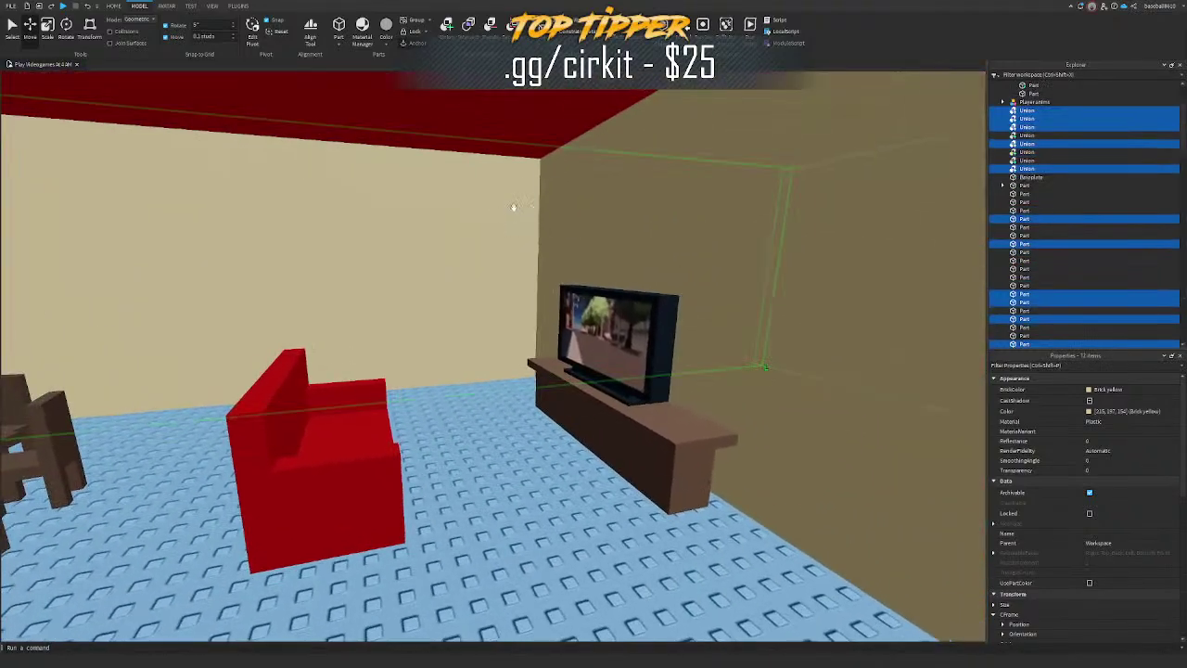
right_drag(603, 197, 634, 228)
shift+click(616, 203)
key(s)
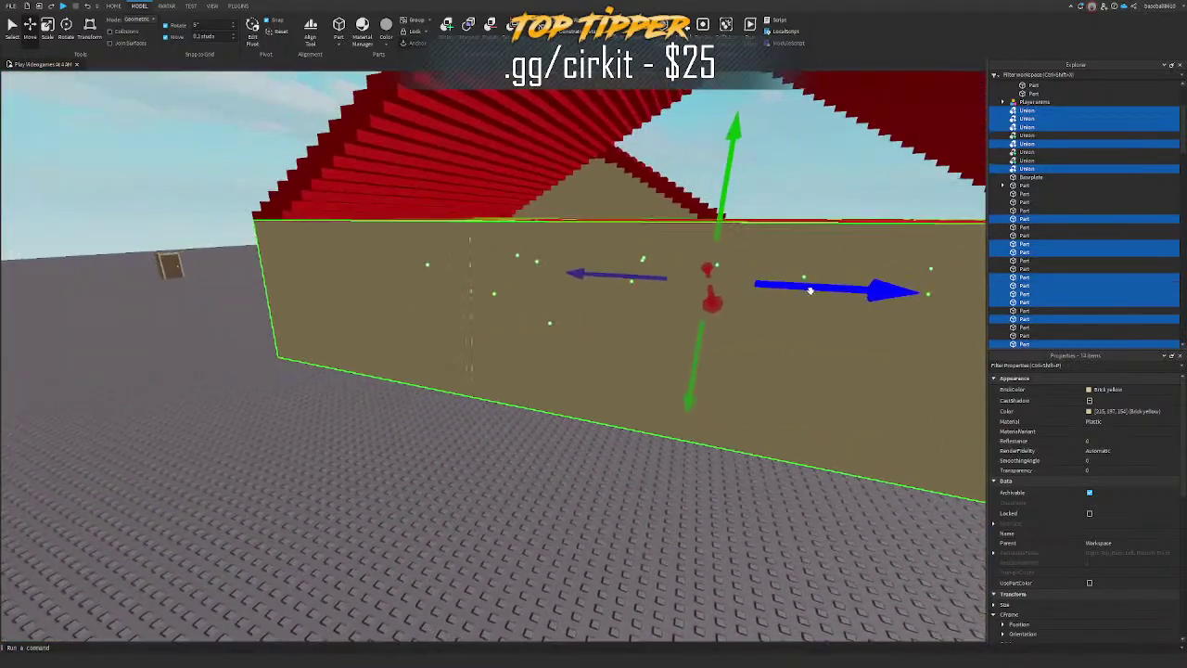
Step: Shift the selected walls sideways to reveal any that were missed, and undo the move
drag(811, 288, 445, 268)
mouse_move(445, 267)
right_down()
mouse_move(450, 285)
mouse_move(460, 281)
right_up()
key(ctrl+z)
Step: Add the missed interior walls of the room with the door to the wall selection
key(w)
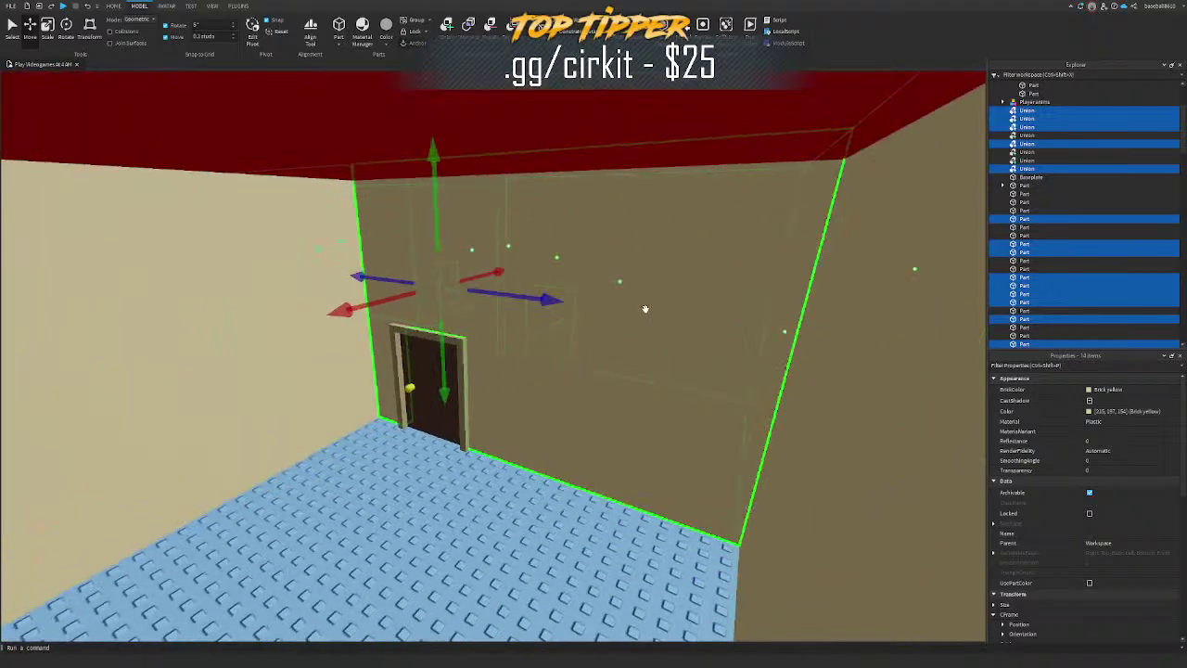
shift+click(645, 309)
right_drag(645, 308, 641, 310)
key(w)
key(s)
shift+click(405, 278)
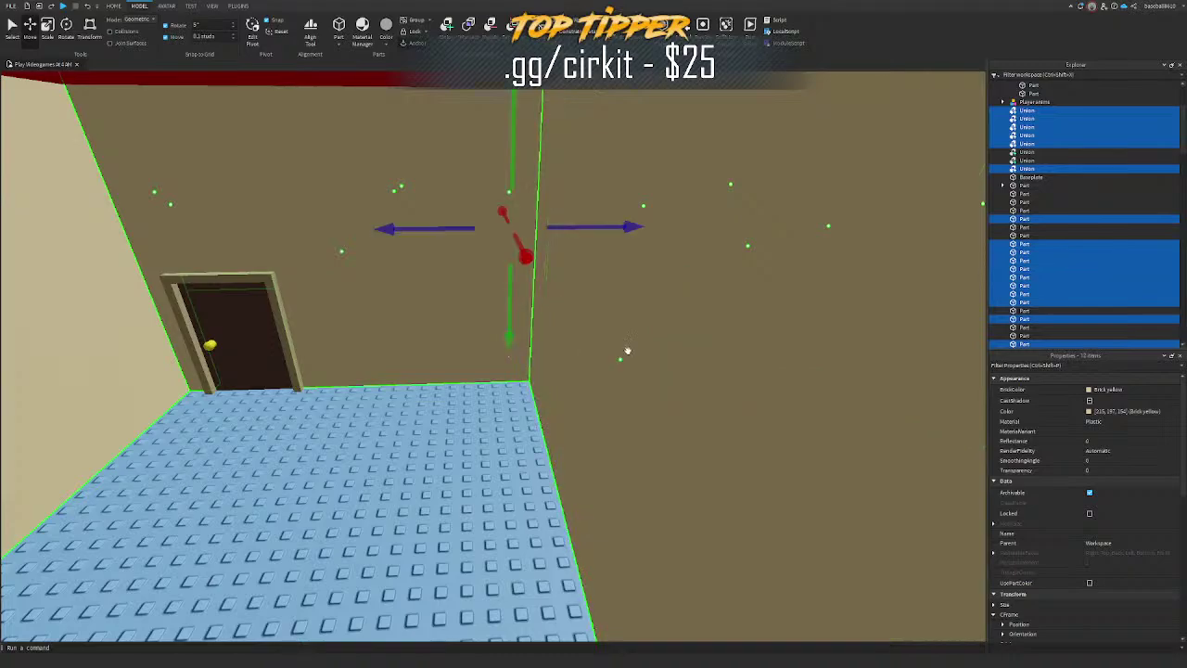
Step: Check the enlarged wall selection by moving it out of the house, and undo that move
key(s)
drag(599, 225, 390, 212)
key(a)
key(q)
right_drag(389, 212, 388, 213)
key(ctrl+z)
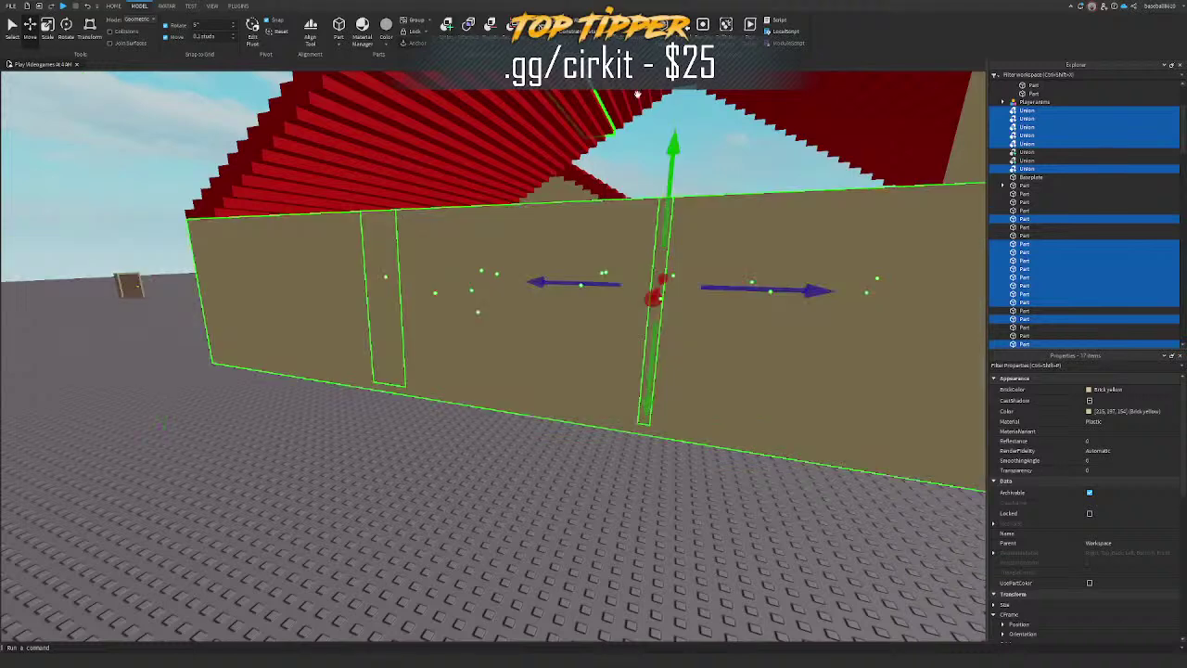
Step: Move the selected wall unions and parts into the Walls folder of the House's Structure folder
scroll(1078, 201, up, 3)
drag(1013, 219, 1046, 109)
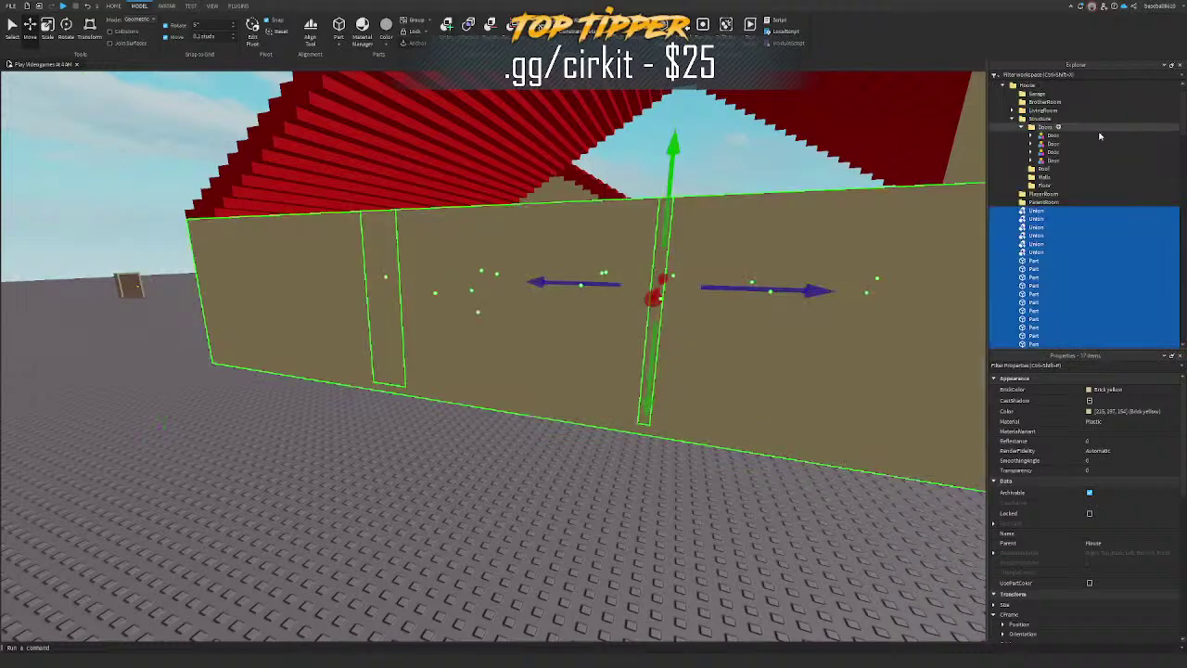
drag(1026, 267, 1055, 178)
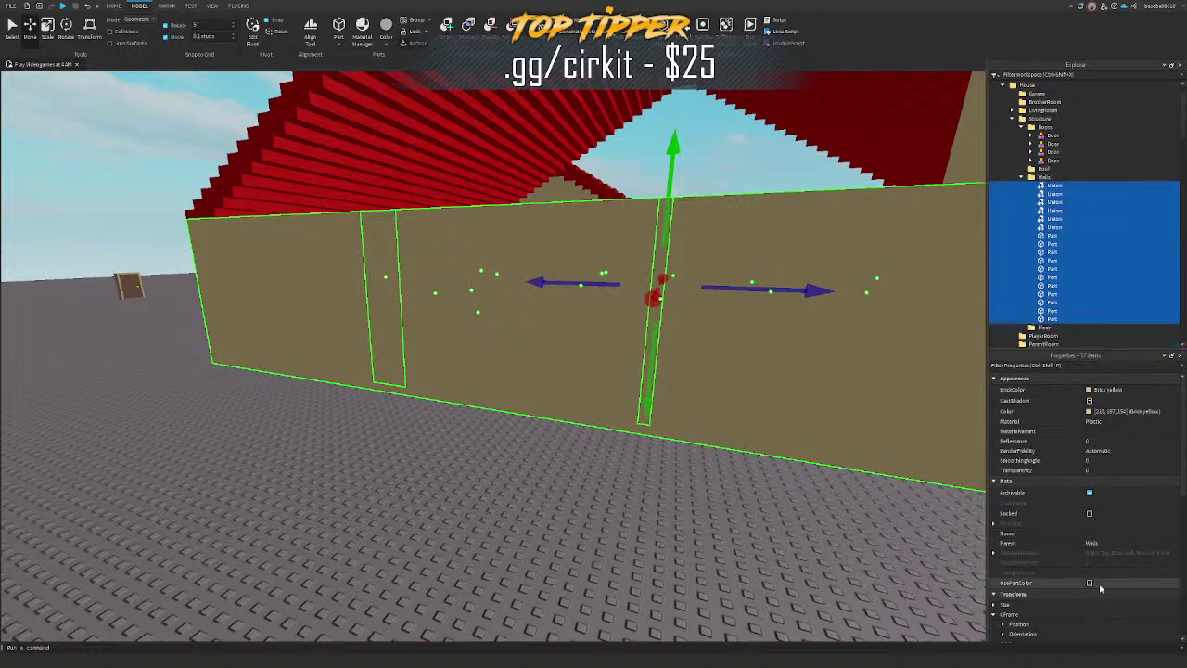
Step: Rename all the selected wall pieces as Wall and lock them, then collapse the Walls and Doors folders
scroll(1119, 502, down, 3)
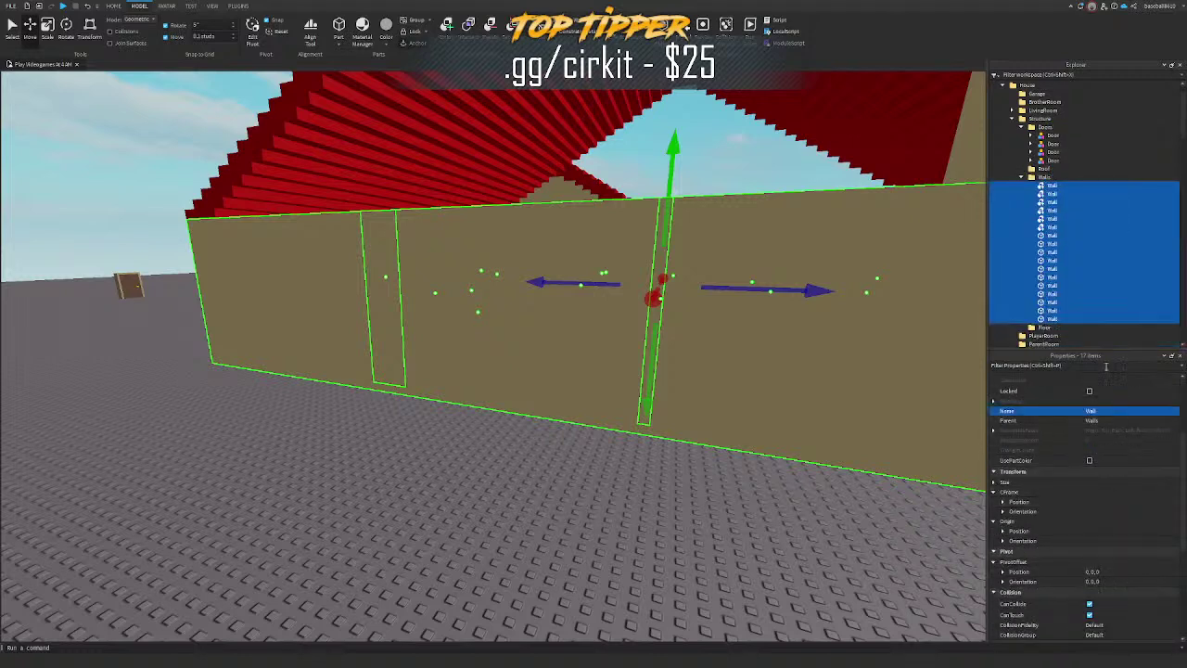
text(loc)
click(1089, 390)
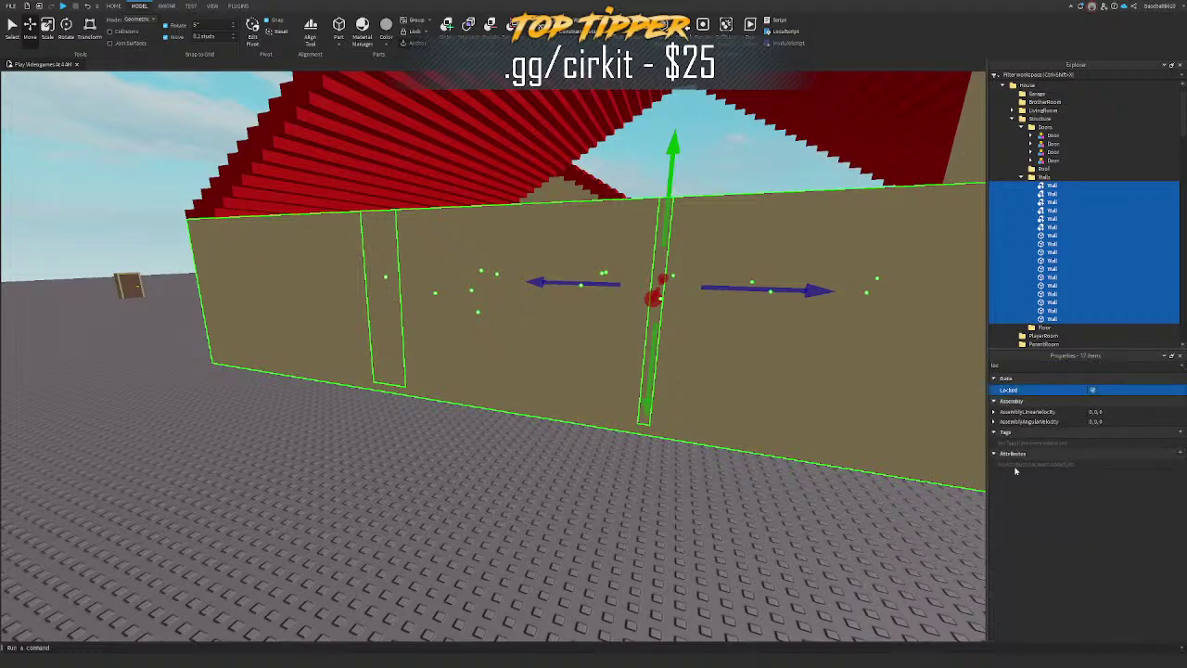
click(927, 463)
click(1021, 177)
click(1021, 127)
click(1002, 185)
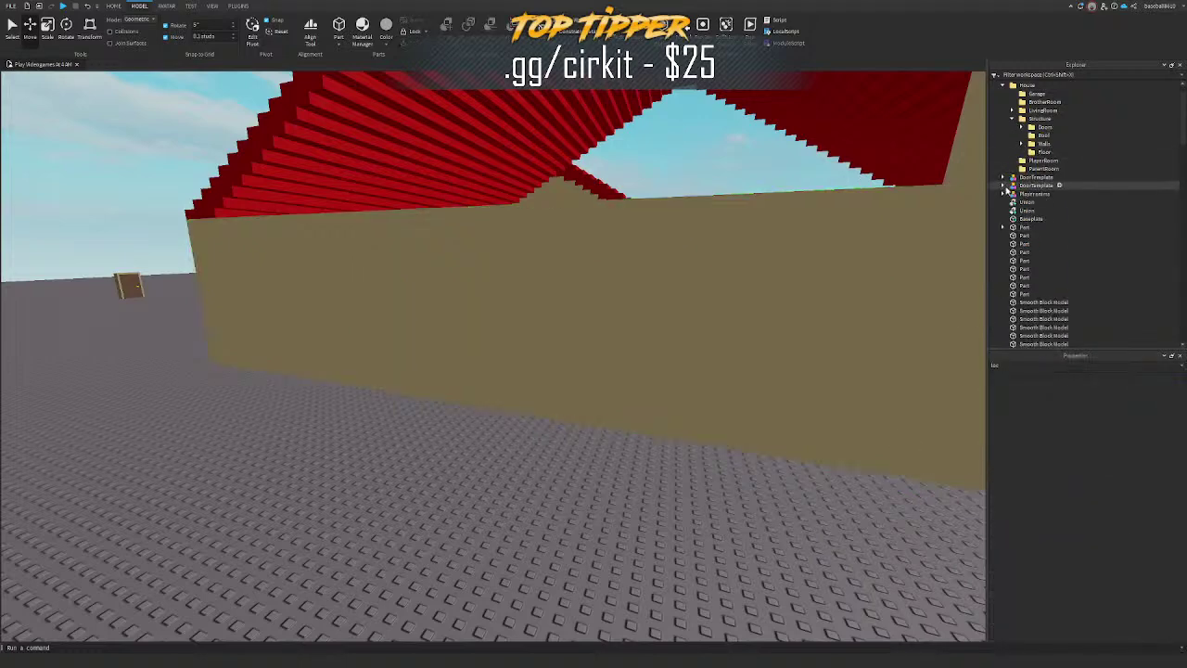
Step: Select the house's blue floor part and put it in the Floor folder inside Structure
click(1043, 127)
key(f)
right_drag(803, 237, 599, 283)
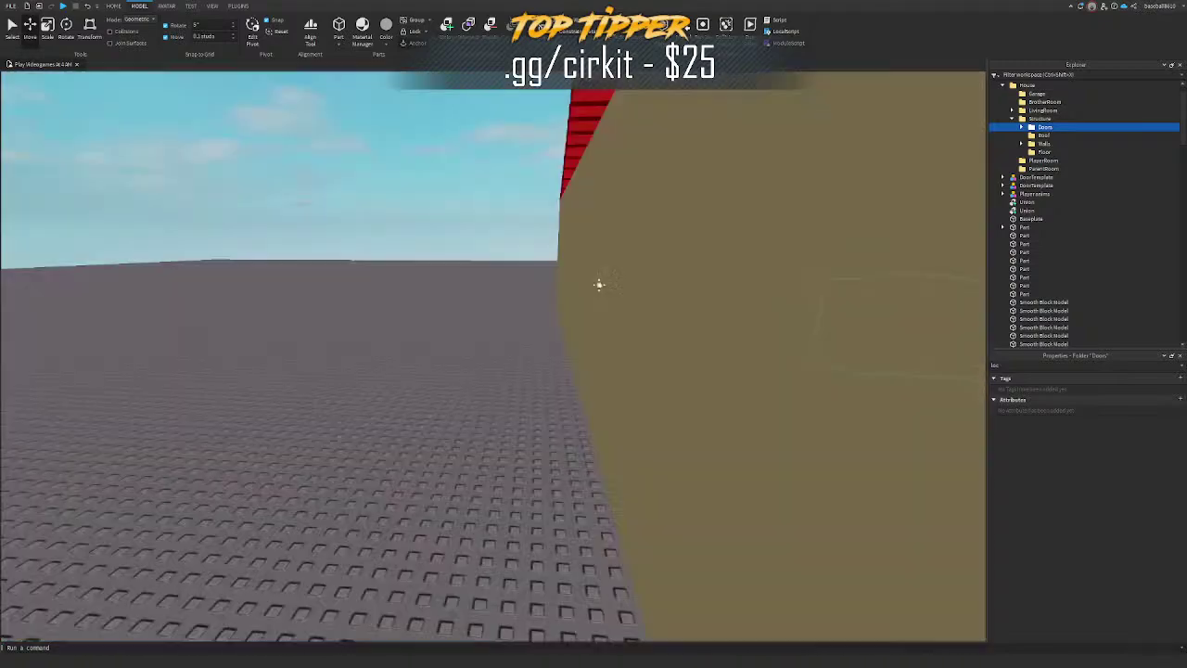
click(764, 391)
key(d)
click(678, 511)
right_drag(769, 364, 732, 389)
key(w)
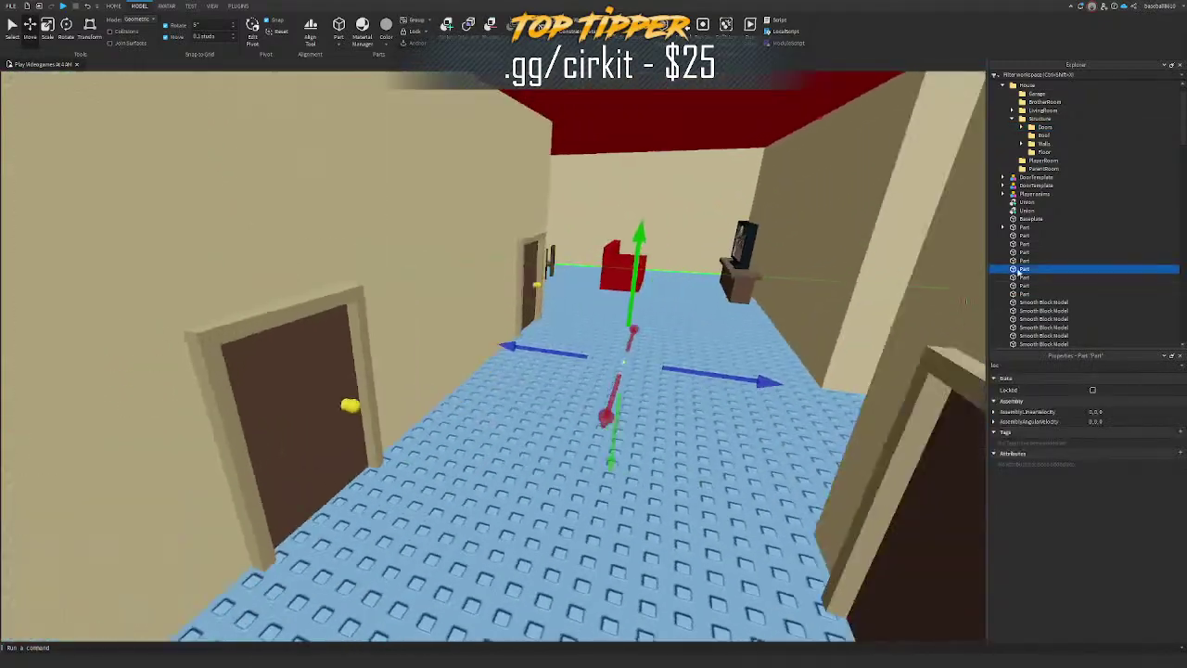
drag(1020, 270, 1052, 156)
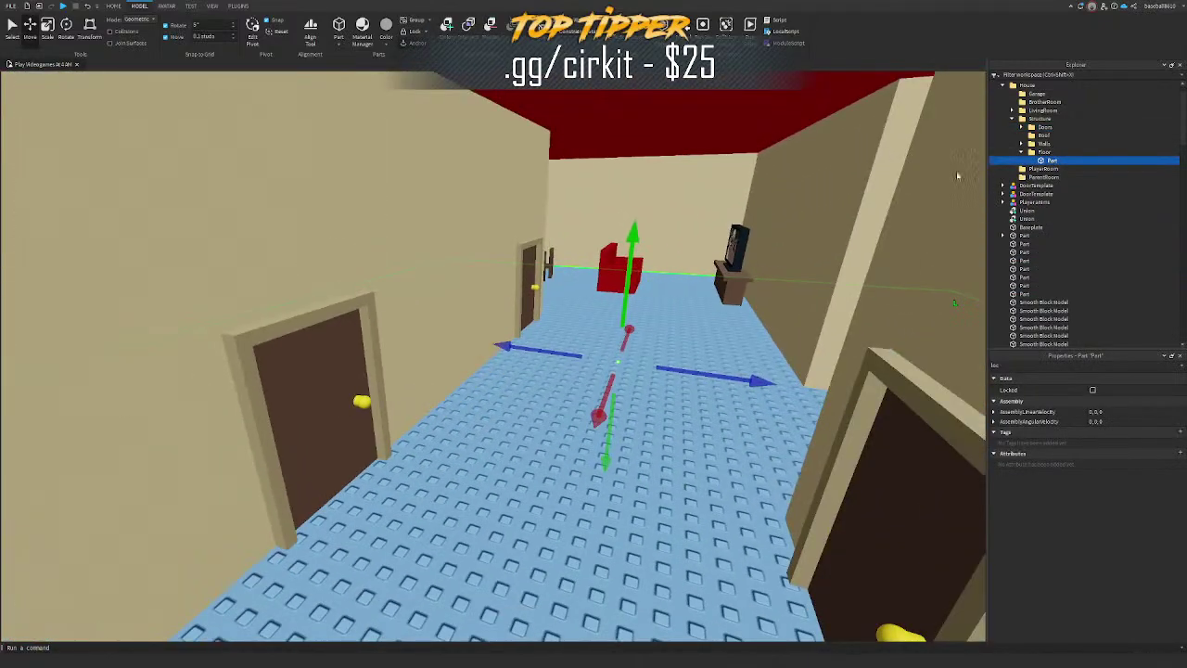
Step: Replace the Floor folder with the floor part itself, renamed Floor and placed directly in Structure
click(1046, 154)
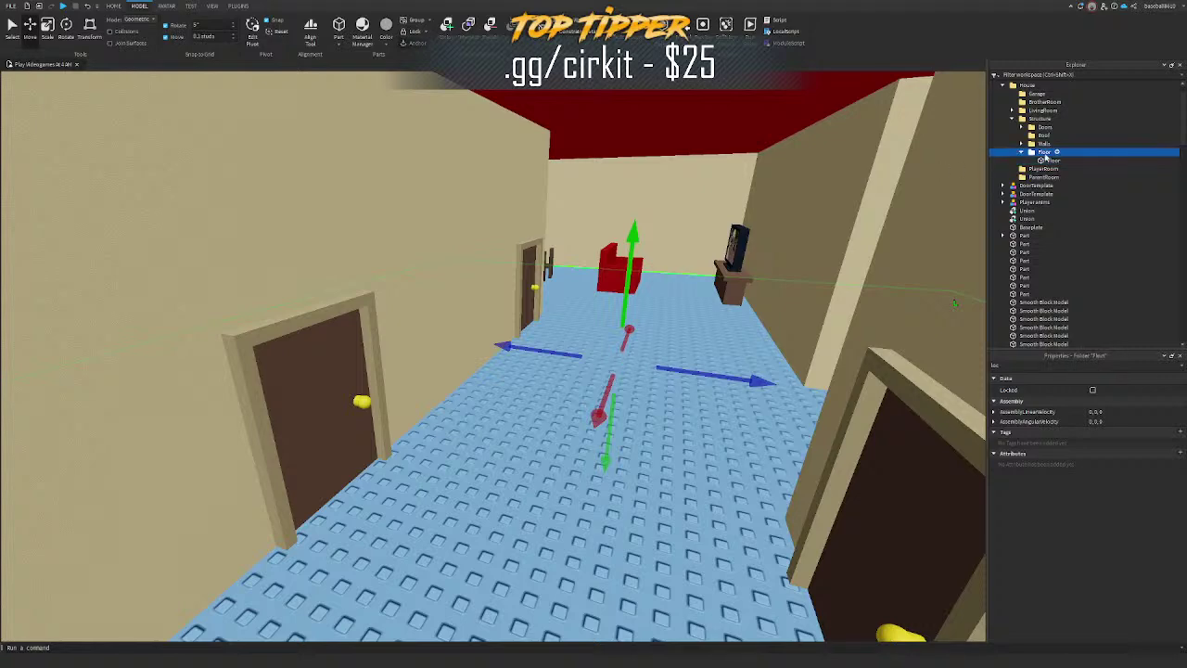
drag(1050, 160, 1051, 120)
click(1044, 153)
key(Delete)
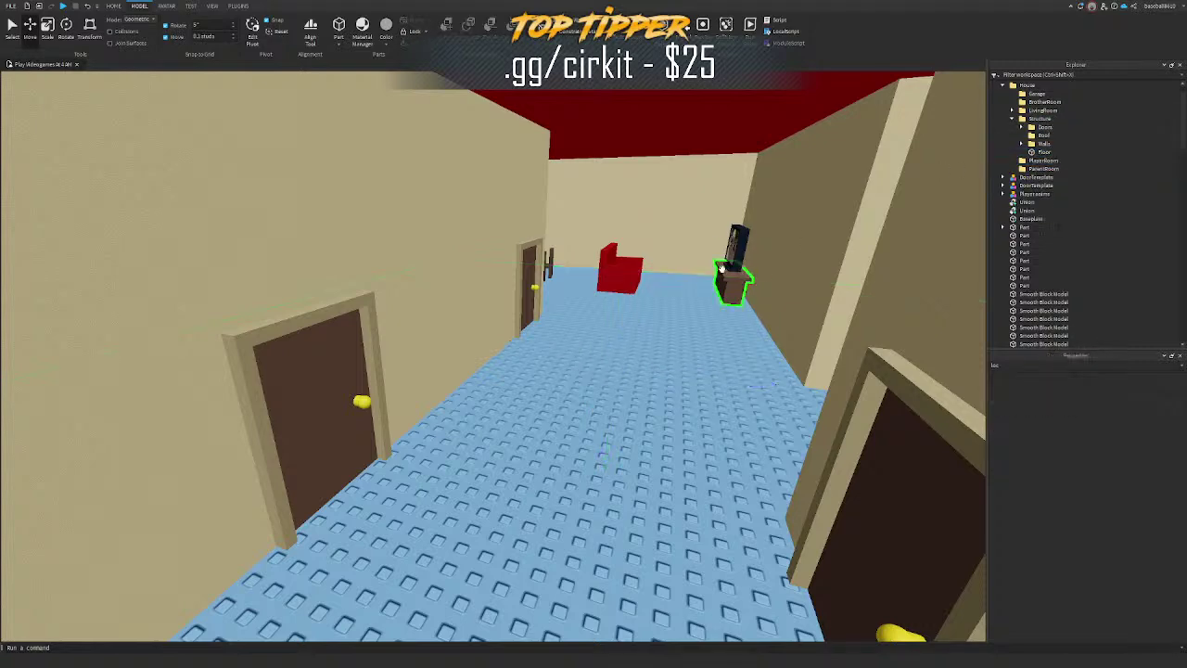
Step: Select the two flat red ceiling parts and move them into Structure's Roof folder
right_drag(728, 284, 720, 260)
click(721, 260)
right_drag(887, 196, 784, 257)
key(w)
ctrl+click(662, 348)
right_drag(662, 348, 671, 344)
key(s)
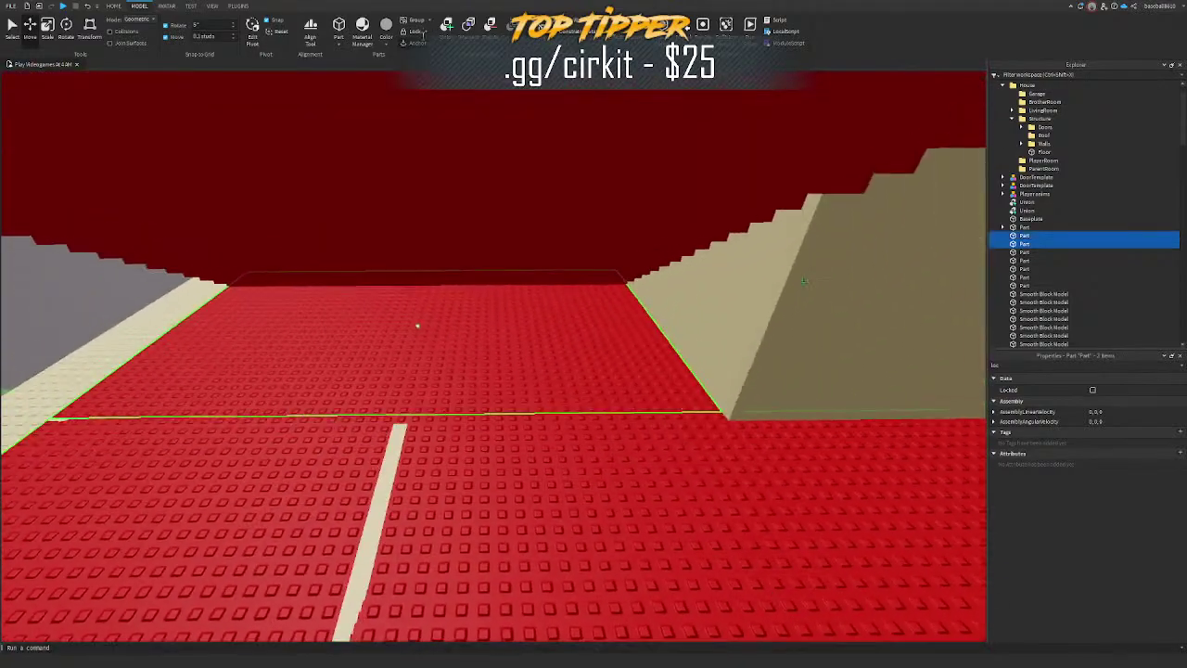
key(q)
drag(1036, 239, 1060, 139)
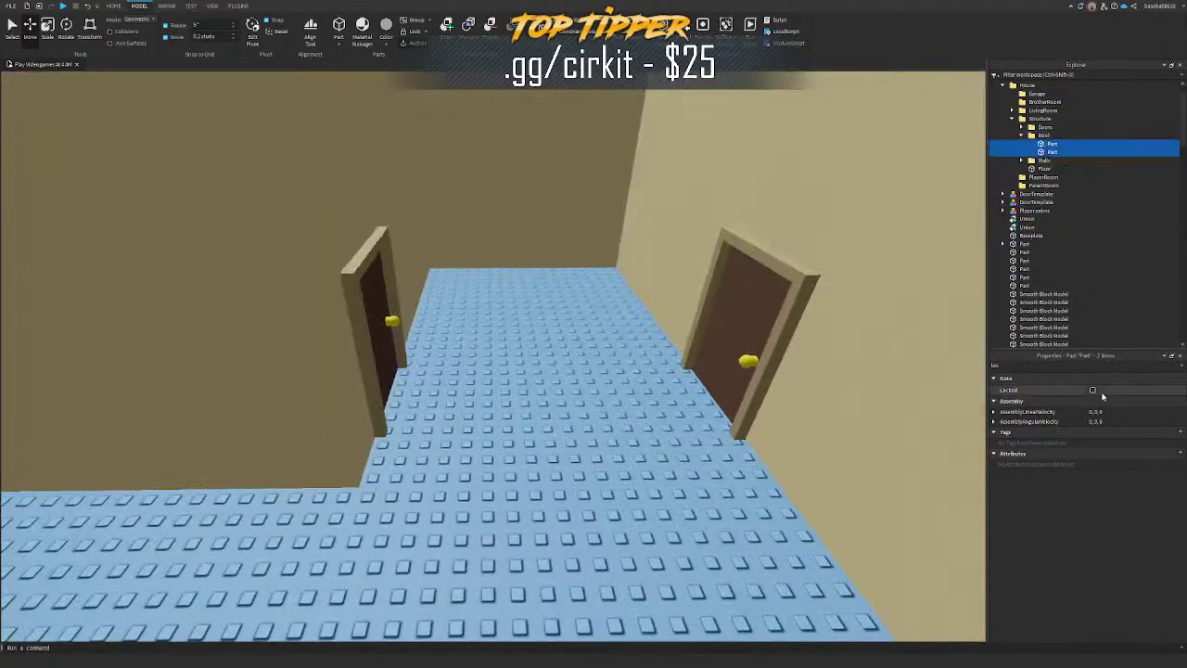
Step: Lock the two red ceiling parts and rename both as Cover
click(1088, 365)
click(1093, 390)
double_click(1097, 366)
key(BackSpace)
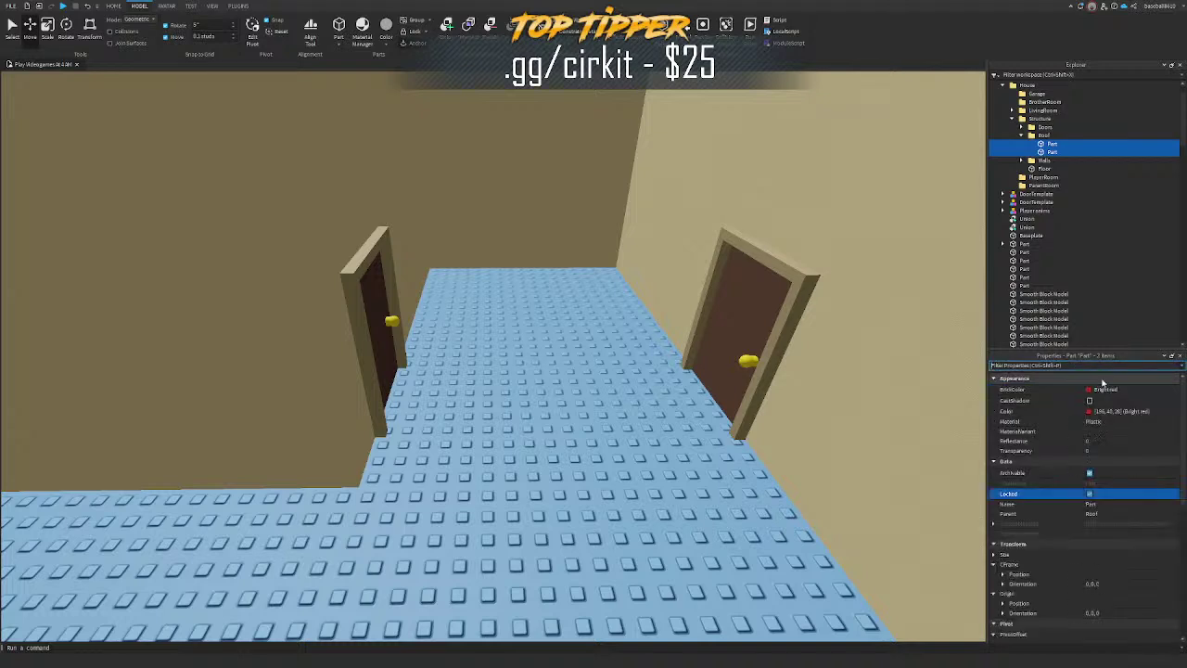
click(1110, 515)
click(1108, 507)
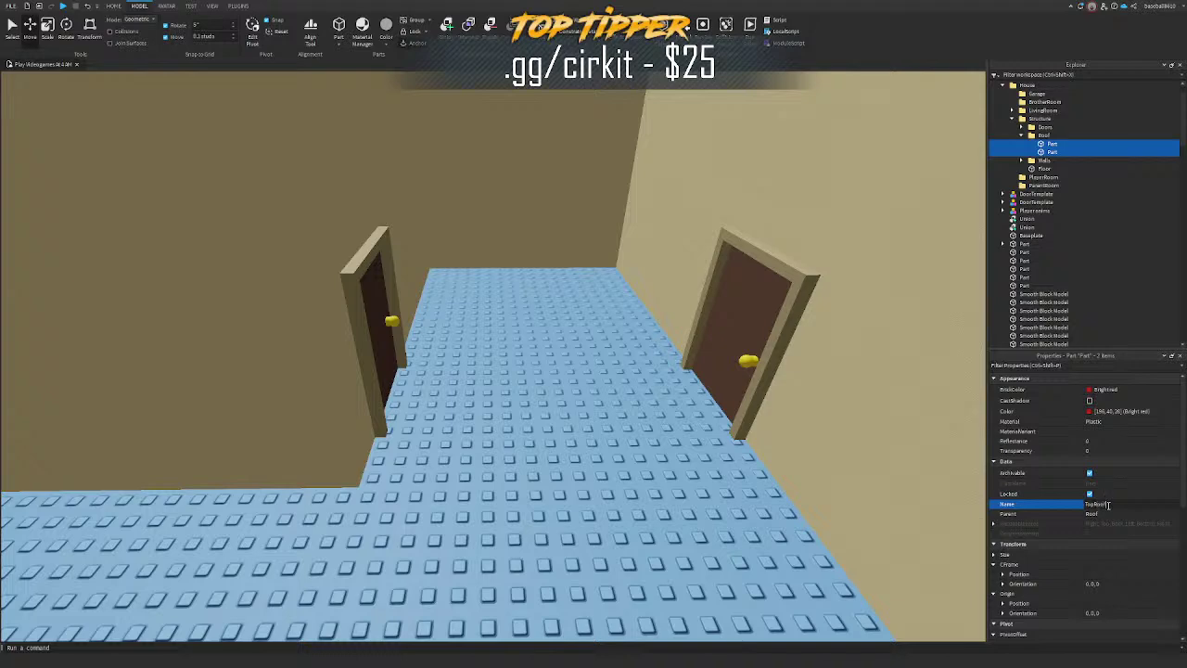
text(Cover)
key(Return)
Step: Move the two gable unions beneath the roof into the Roof folder and rename them RoofFill
key(f)
click(671, 477)
key(q)
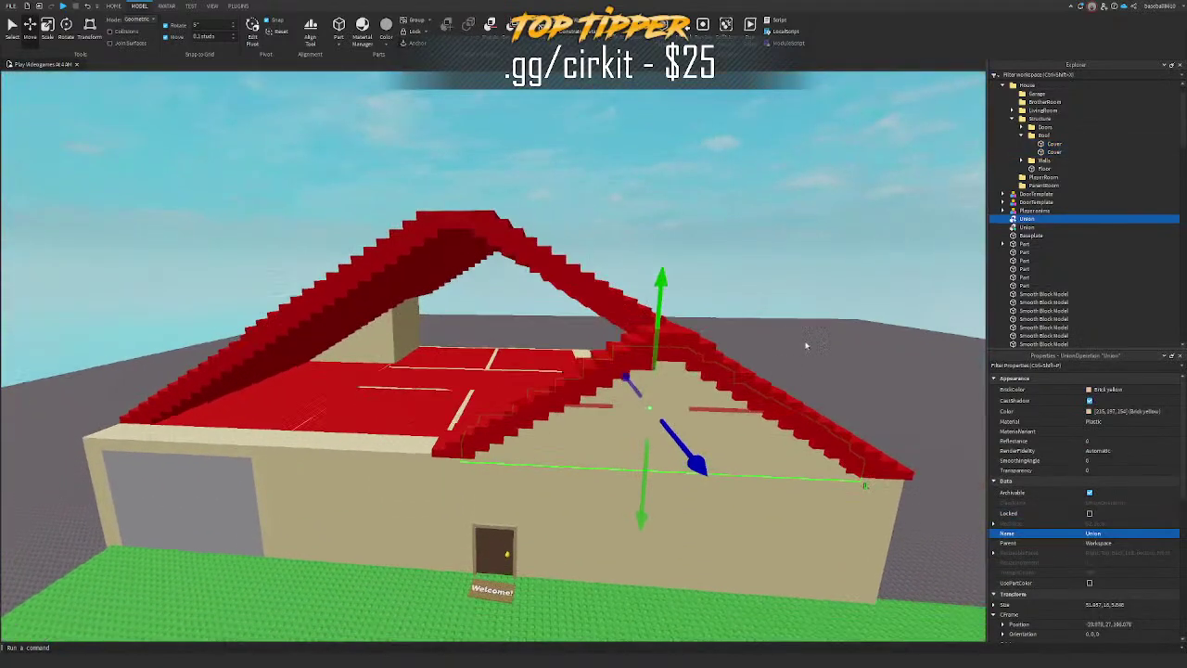
key(w)
drag(1055, 209, 1054, 137)
click(1034, 227)
click(1035, 219)
shift+click(1034, 227)
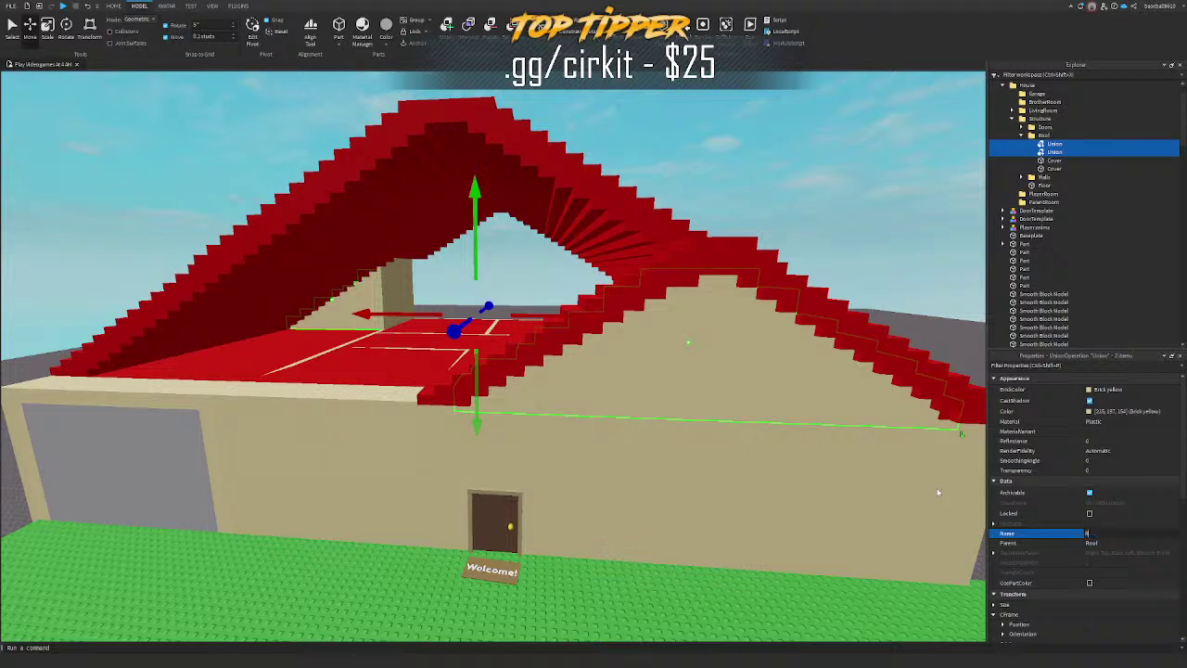
click(776, 228)
key(s)
key(a)
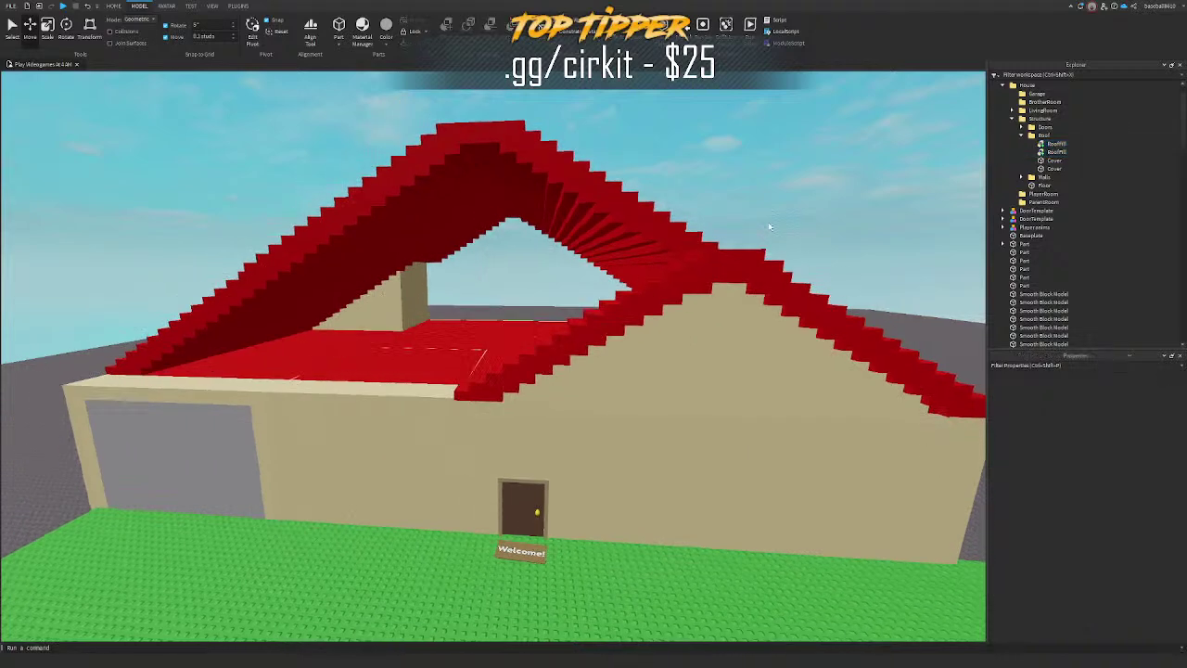
right_drag(534, 250, 568, 247)
key(s)
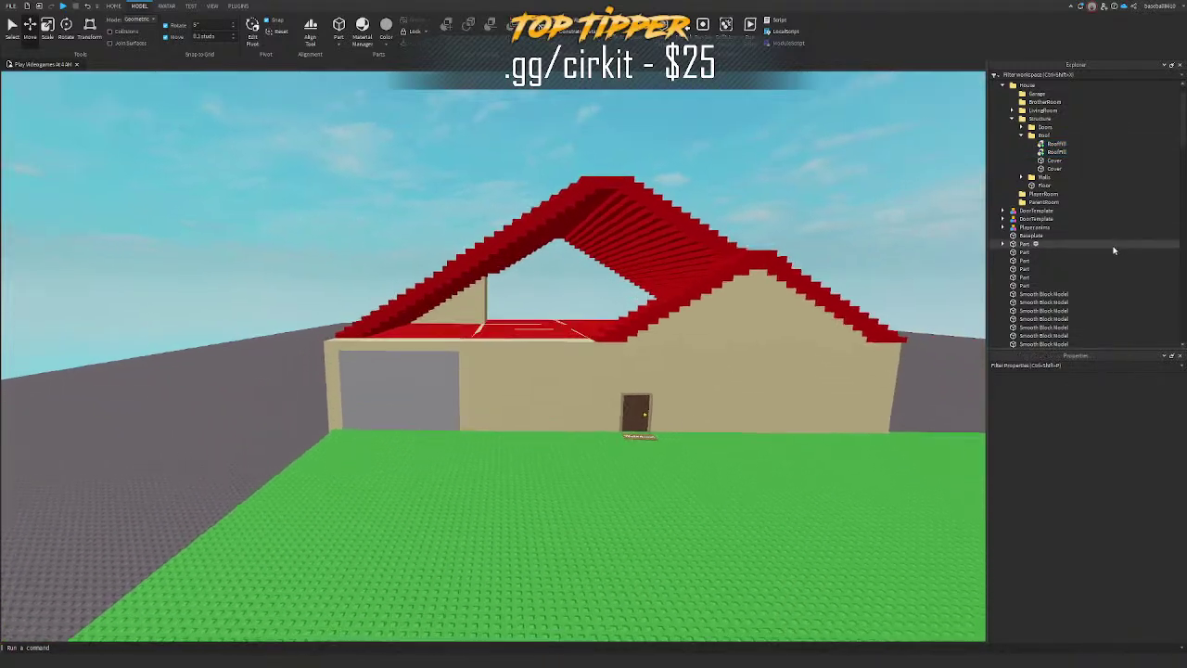
Step: Create a folder named Bricks inside the Roof folder
scroll(1116, 249, down, 3)
click(1048, 224)
scroll(1064, 229, down, 10)
scroll(1066, 227, up, 14)
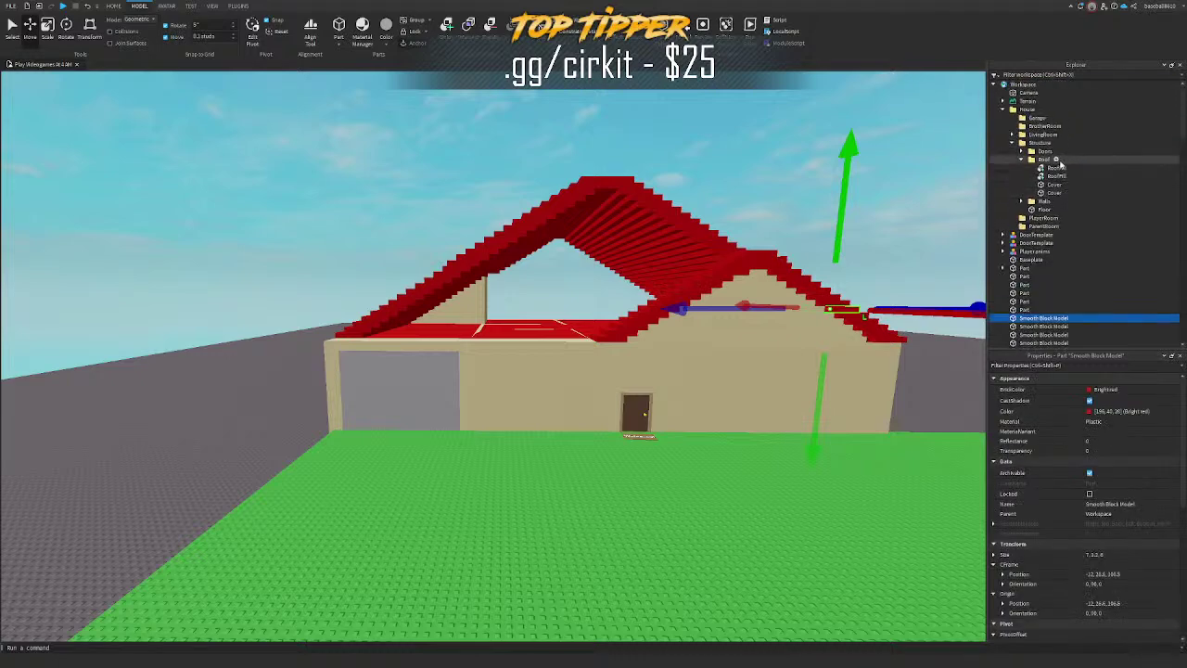
click(1043, 159)
click(1070, 169)
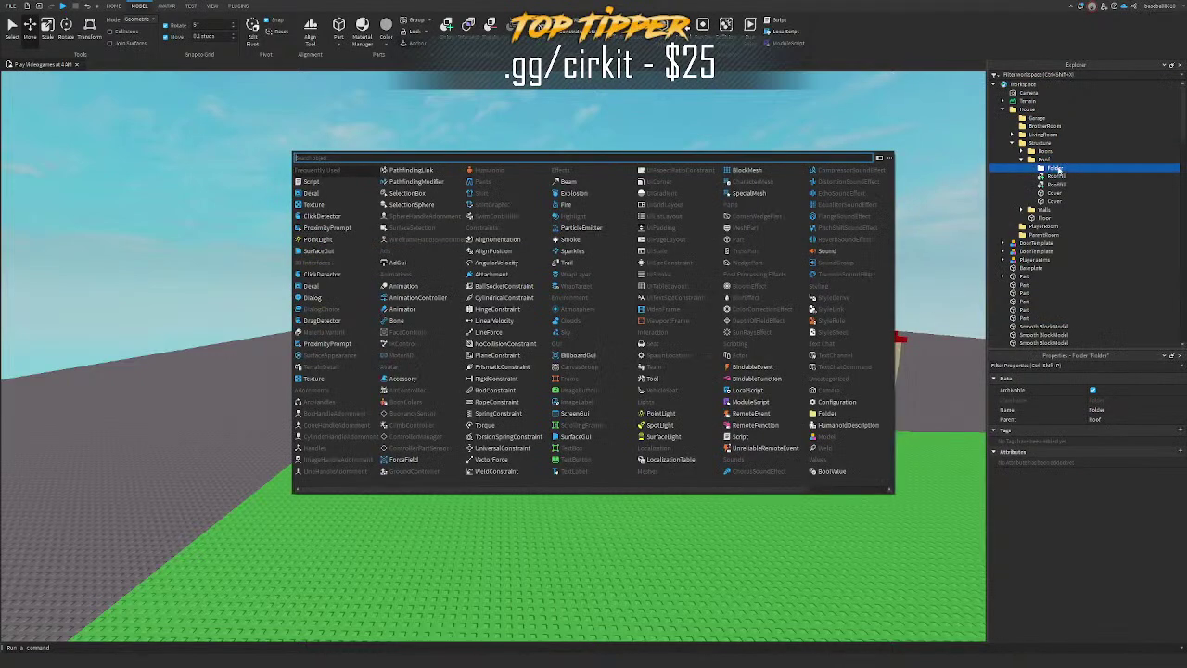
click(1055, 168)
key(F2)
text(Brricks)
key(Return)
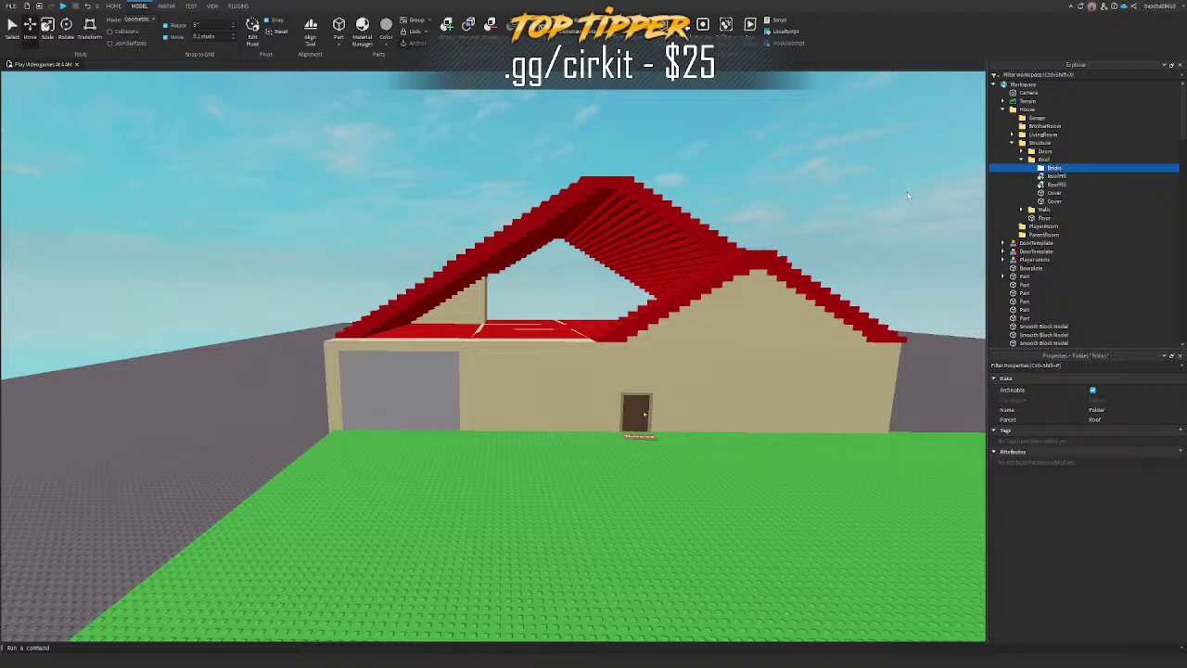
Step: Move all the Smooth Block Model roof parts into the Bricks folder and collapse the Structure folders
scroll(1076, 227, down, 3)
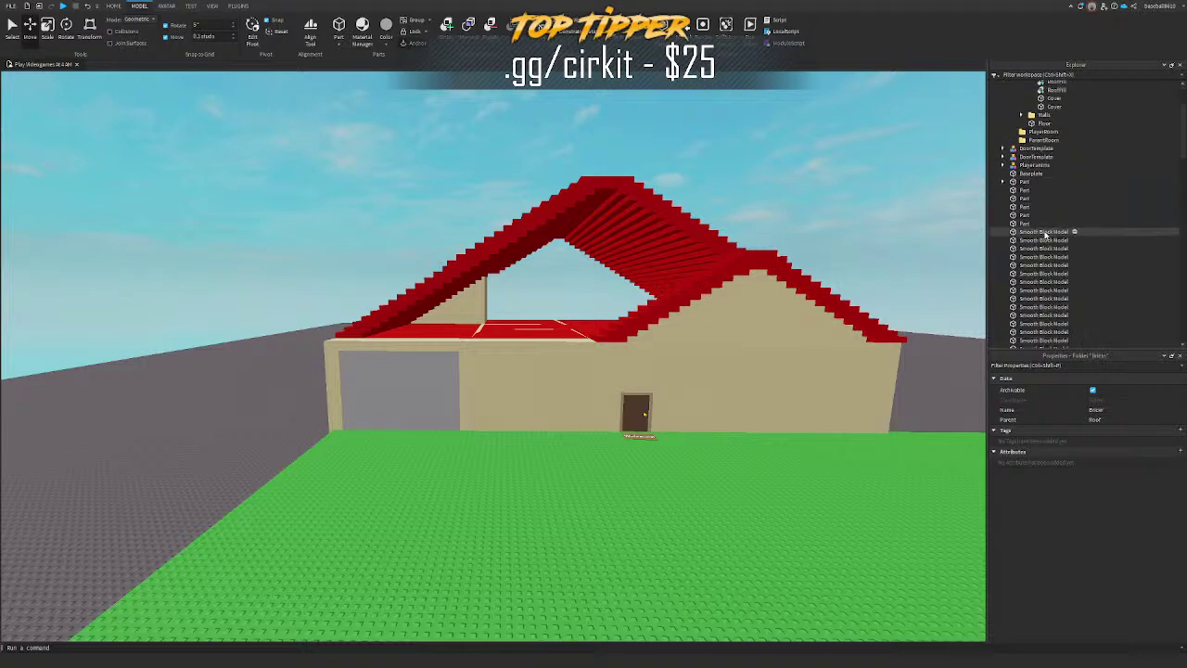
click(1048, 225)
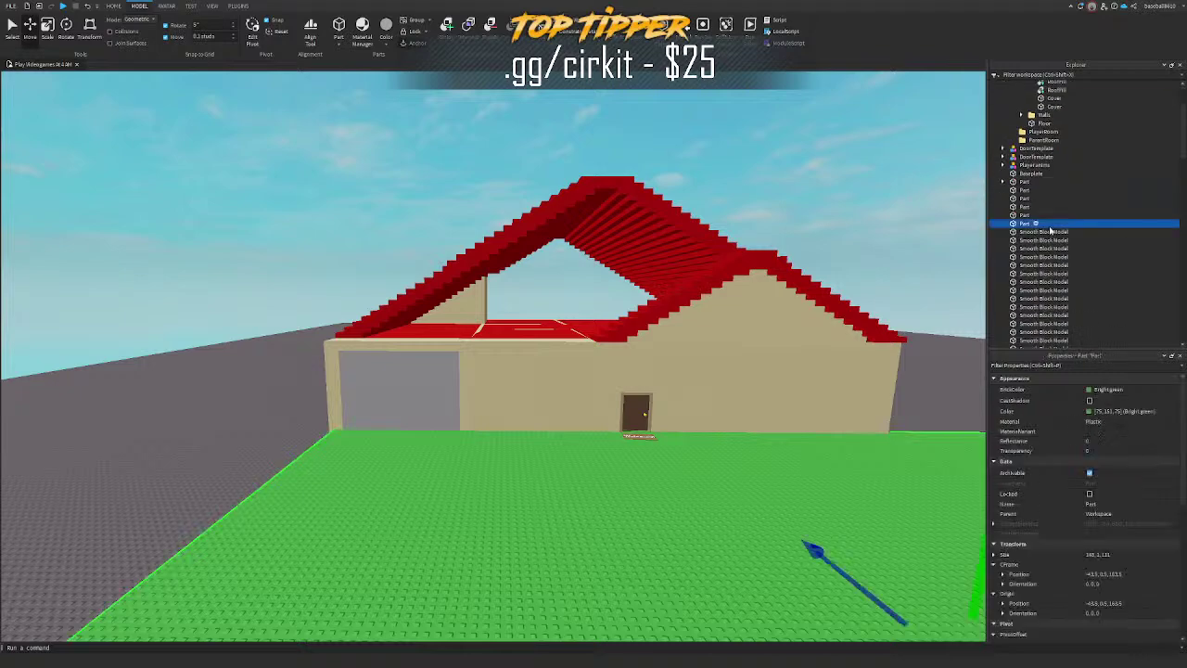
click(1048, 233)
scroll(1057, 246, down, 20)
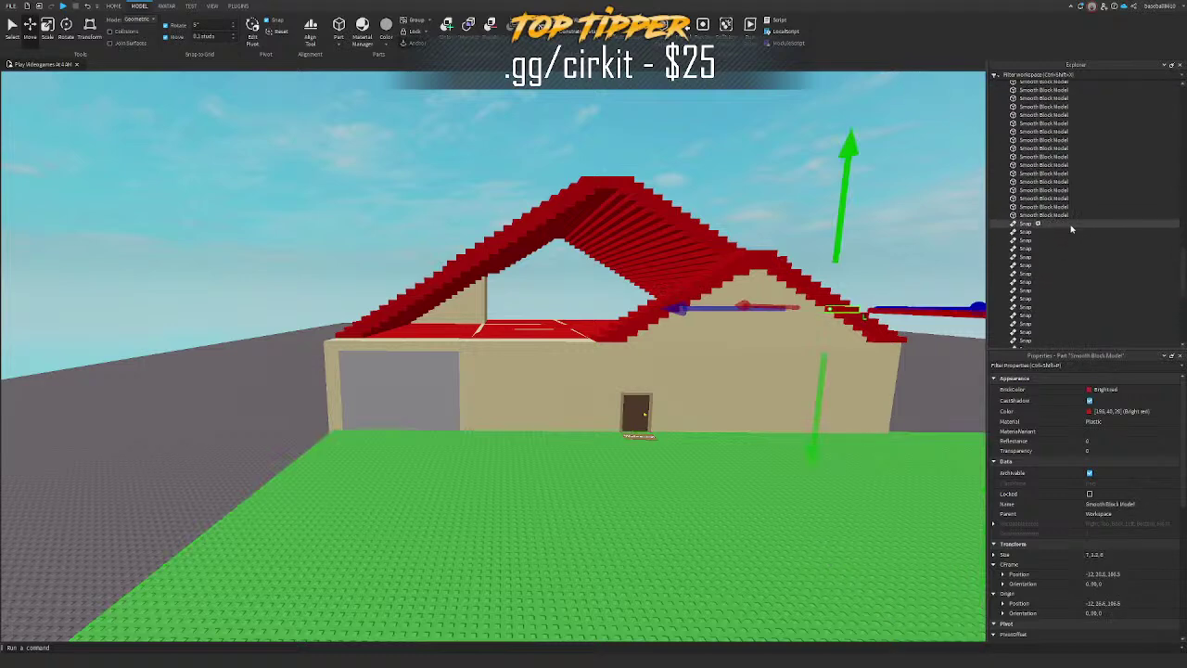
shift+click(1056, 218)
scroll(1055, 225, up, 20)
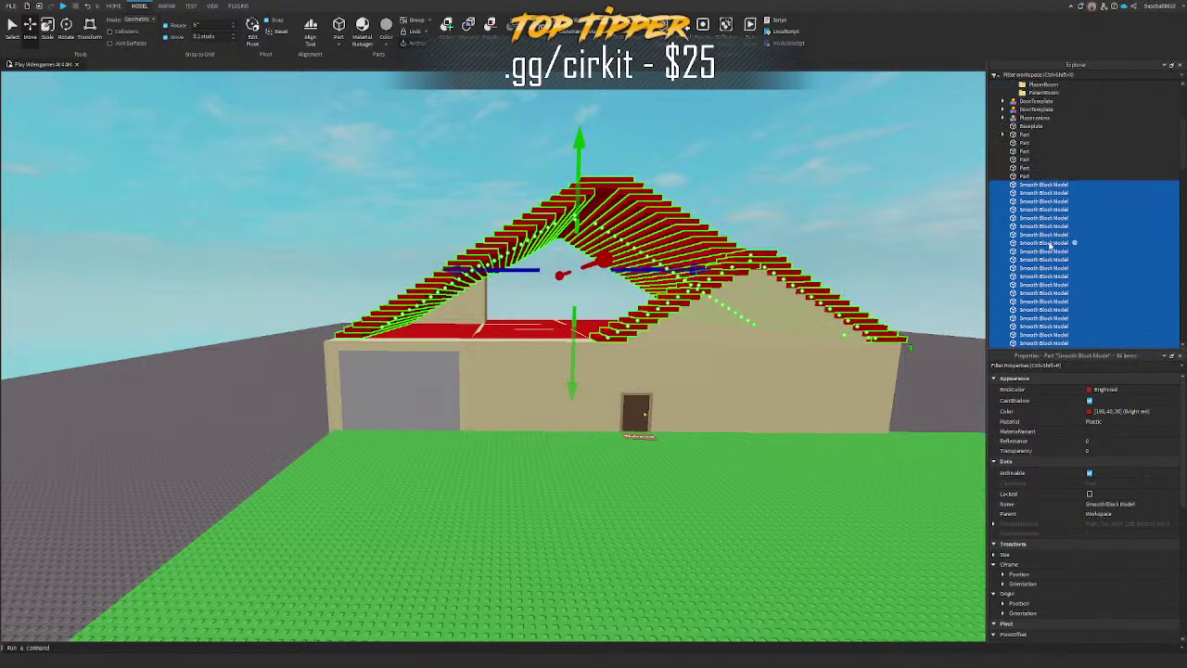
drag(1029, 343, 1054, 167)
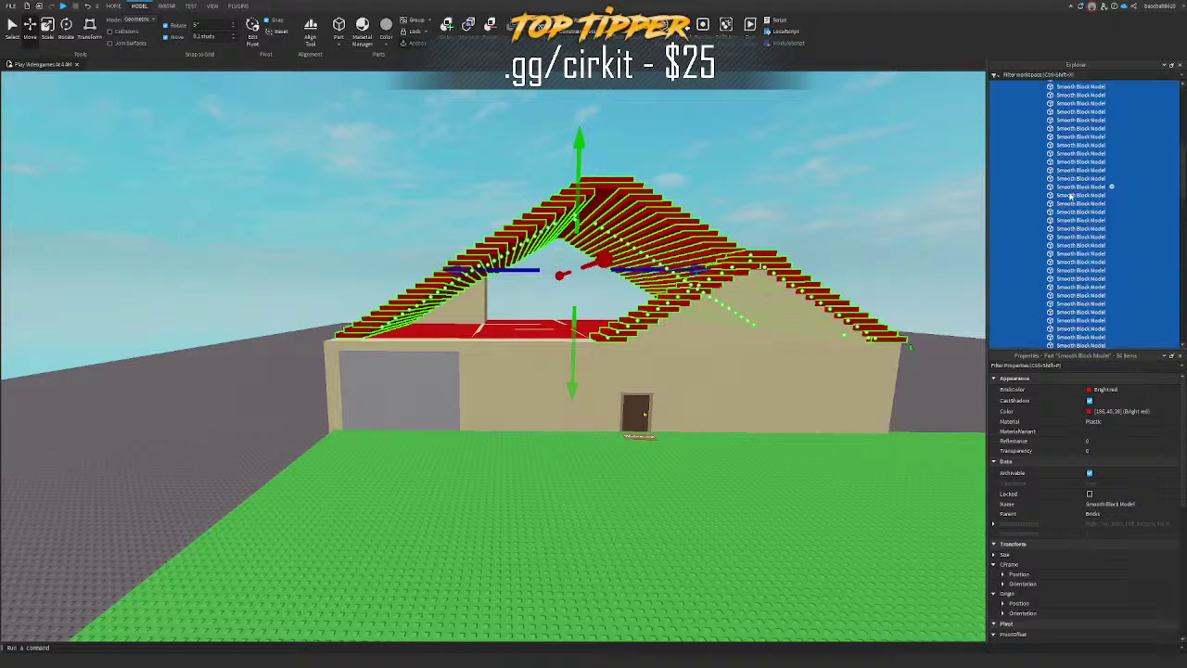
click(1030, 168)
click(1021, 159)
click(1012, 142)
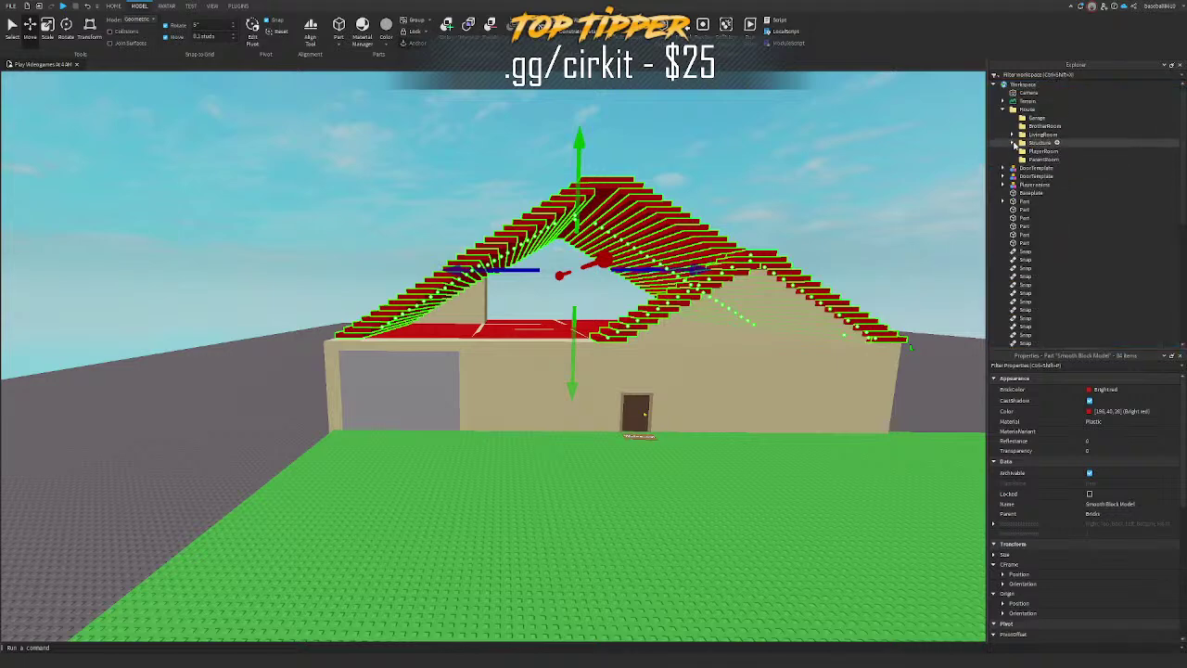
Step: Delete all the loose Snap objects from the Workspace and collapse the ServerScriptService contents
click(1024, 254)
scroll(1025, 258, down, 5)
shift+click(1025, 284)
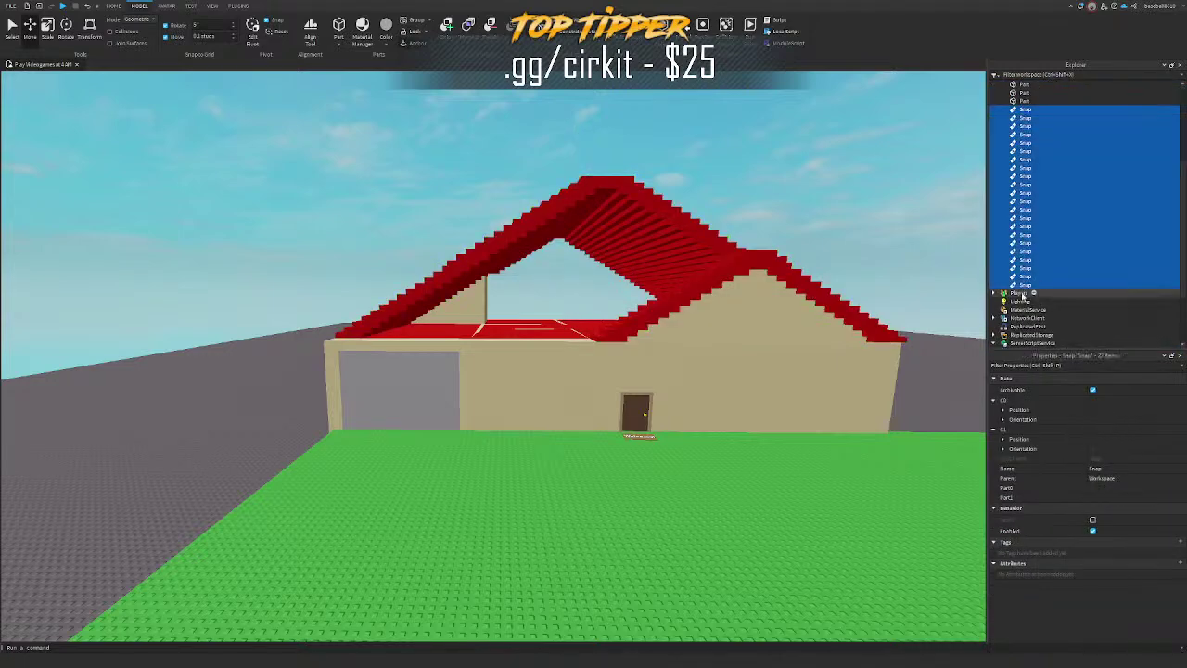
key(Delete)
scroll(733, 298, up, 3)
click(1012, 277)
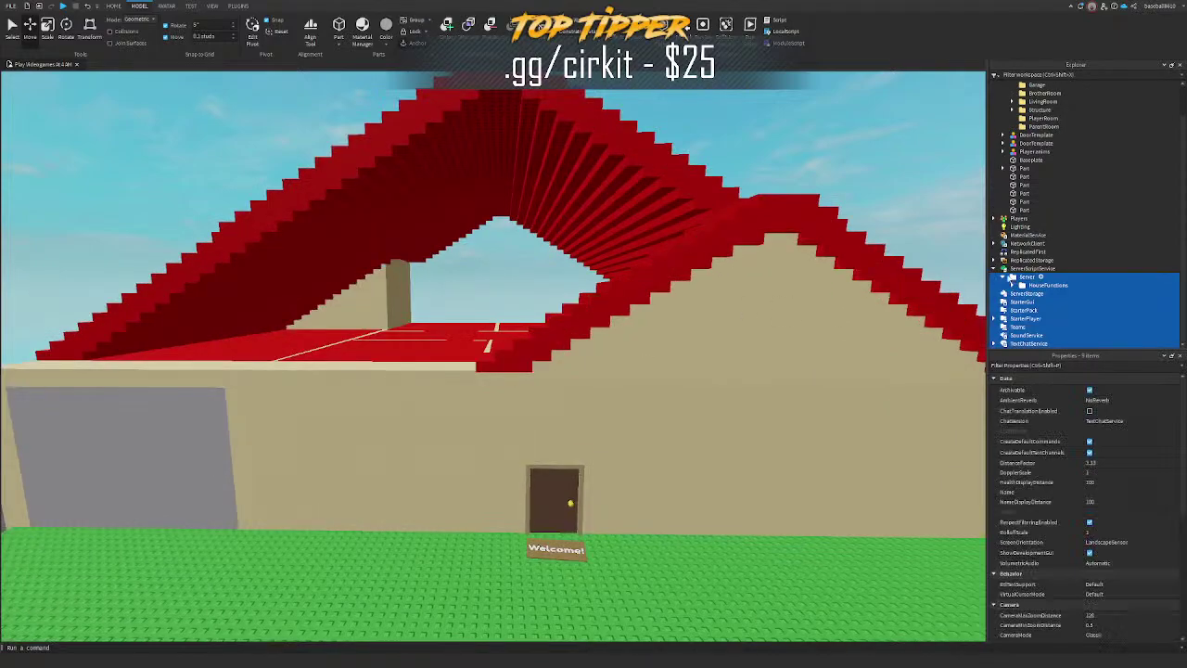
click(1002, 276)
click(993, 277)
click(955, 290)
Step: Move the loose upper wall part beneath the roof into the Walls folder, rename it Wall and lock it
click(1026, 187)
key(f)
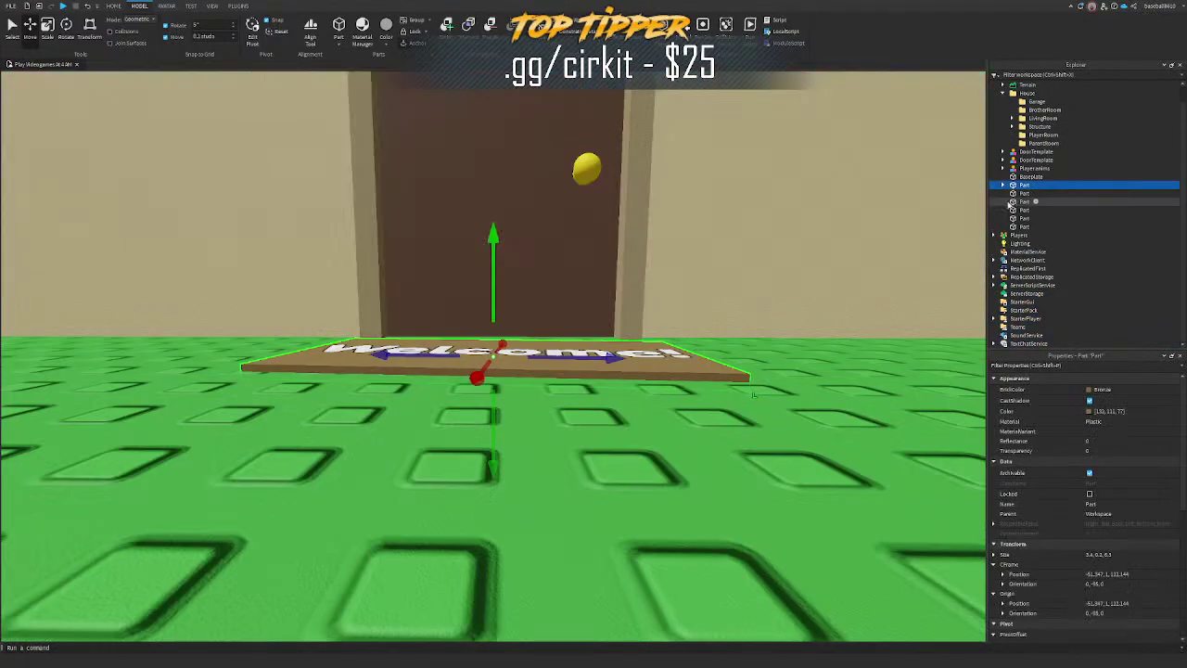
right_drag(936, 278, 890, 319)
scroll(890, 320, down, 4)
click(1017, 196)
key(f)
right_drag(831, 212, 810, 214)
drag(1025, 197, 1041, 127)
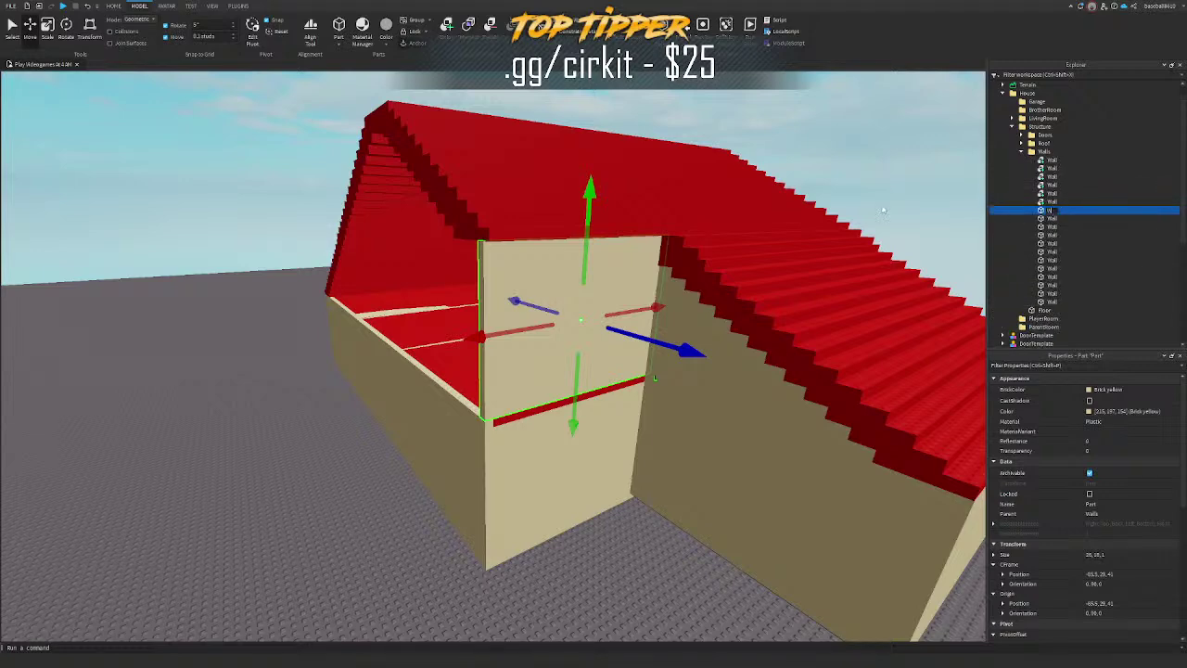
scroll(1143, 539, down, 3)
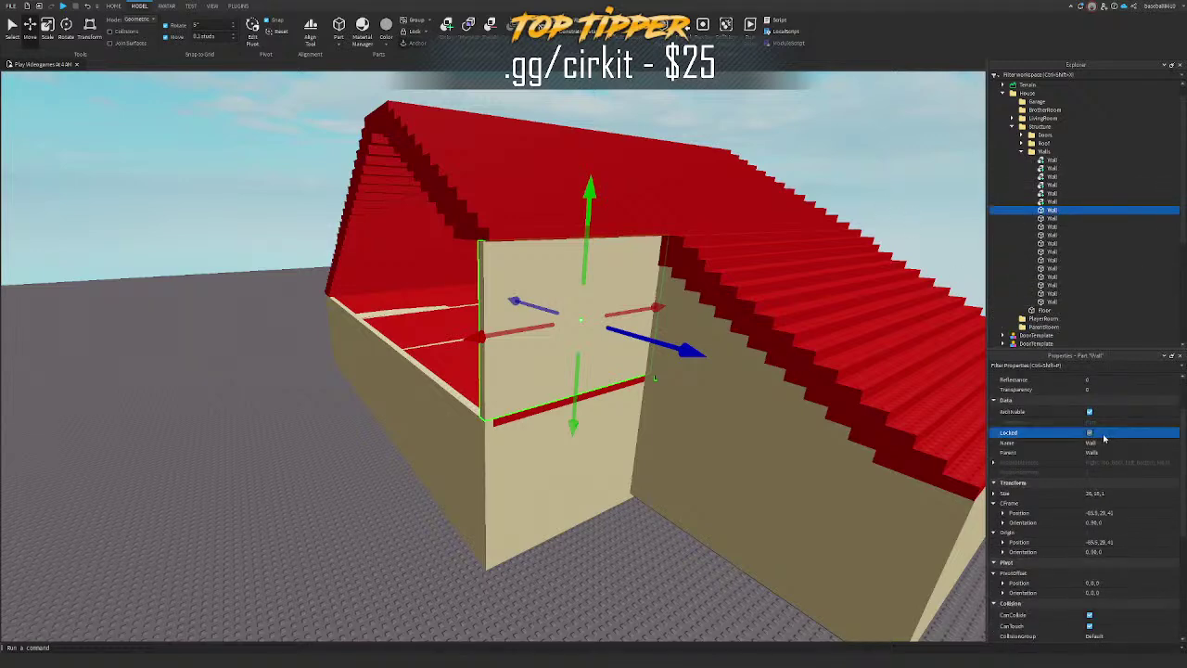
Step: Find the loose beige ledge part running above the garage opening and rename it Cover
scroll(1065, 280, down, 5)
click(1026, 252)
key(f)
right_drag(927, 264, 844, 267)
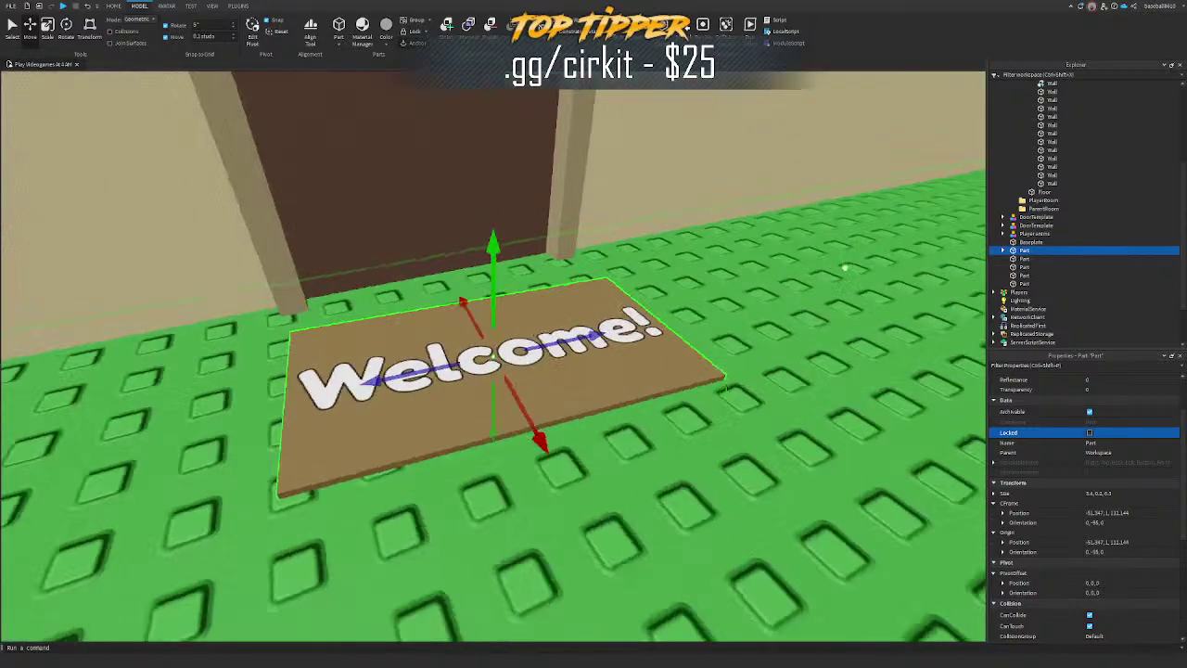
scroll(844, 267, down, 5)
click(1026, 258)
key(f)
right_drag(937, 278, 906, 263)
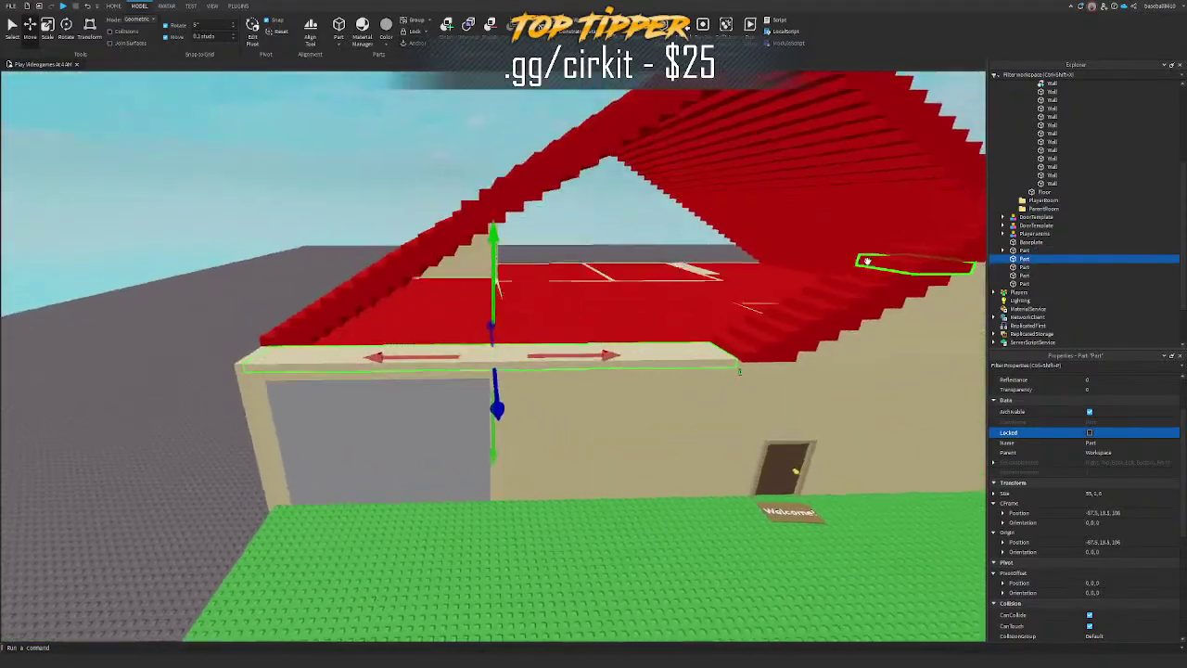
scroll(1074, 221, up, 5)
drag(1049, 261, 1092, 168)
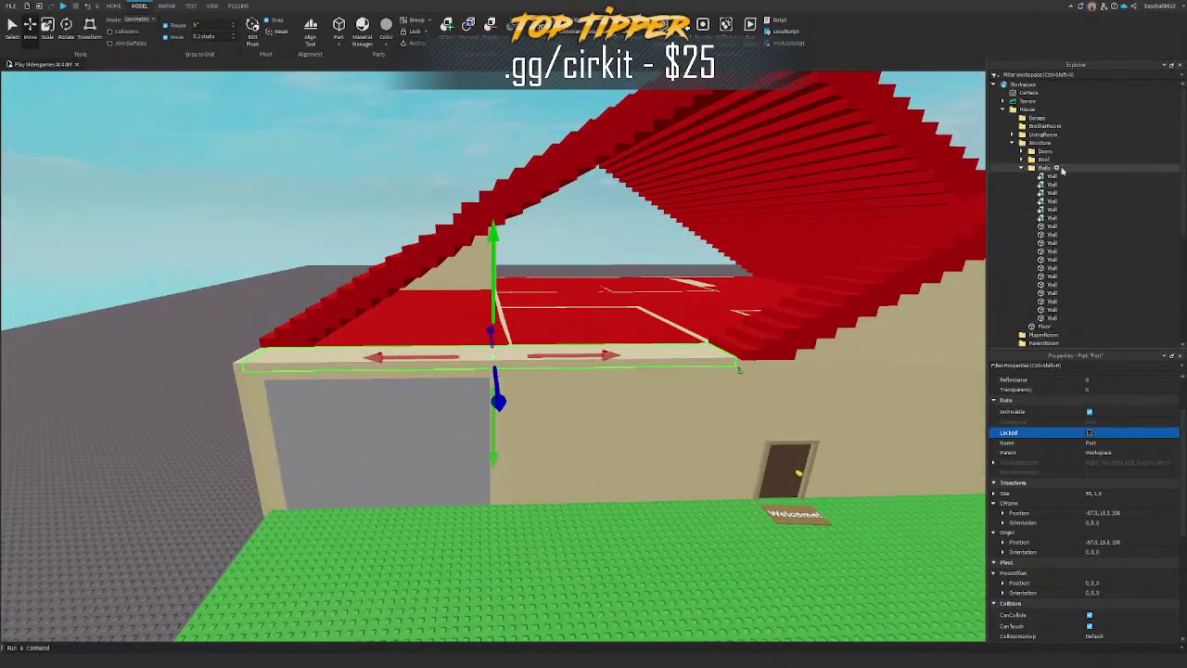
click(1101, 443)
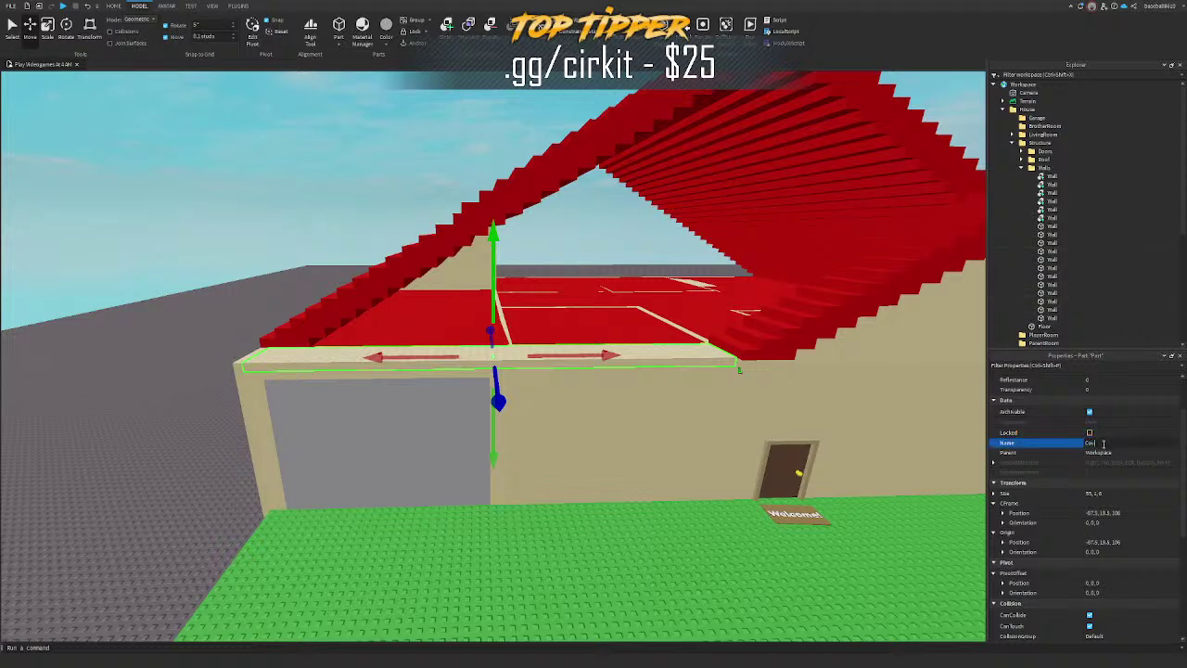
Step: Reparent the beige ledge part to the Roof folder and collapse the Roof and Walls folders
click(1111, 453)
click(1044, 159)
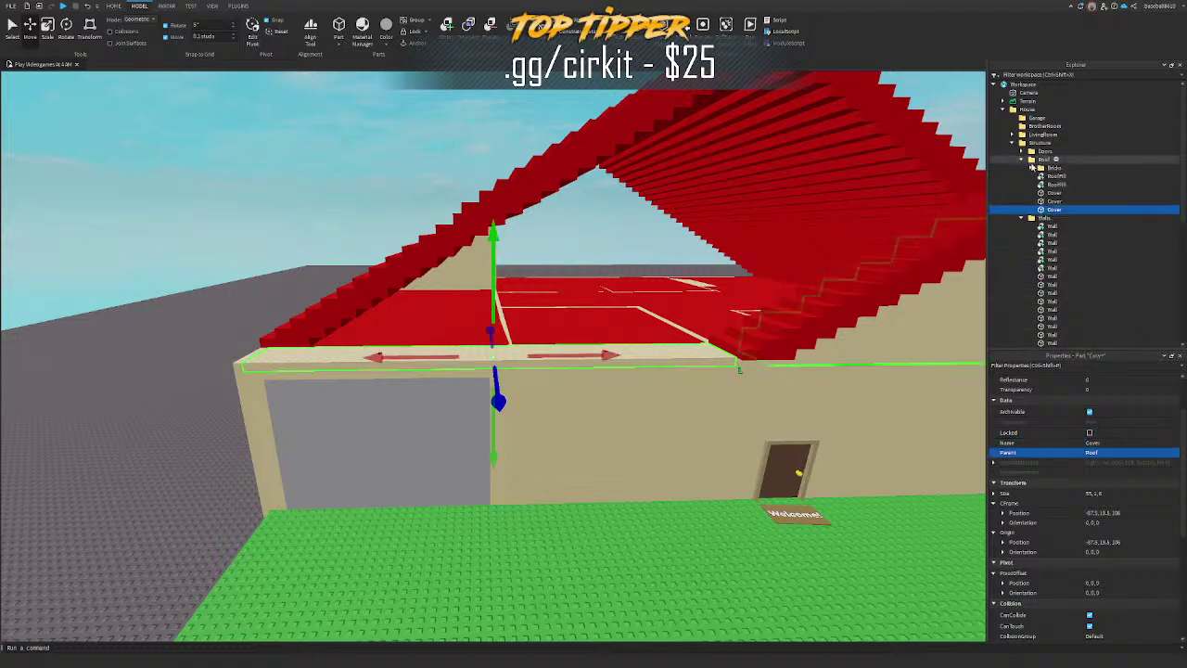
click(1020, 159)
click(1021, 168)
Step: Move the grey studded garage floor part into the Structure folder and rename it Garage
right_drag(777, 314, 790, 328)
click(1024, 244)
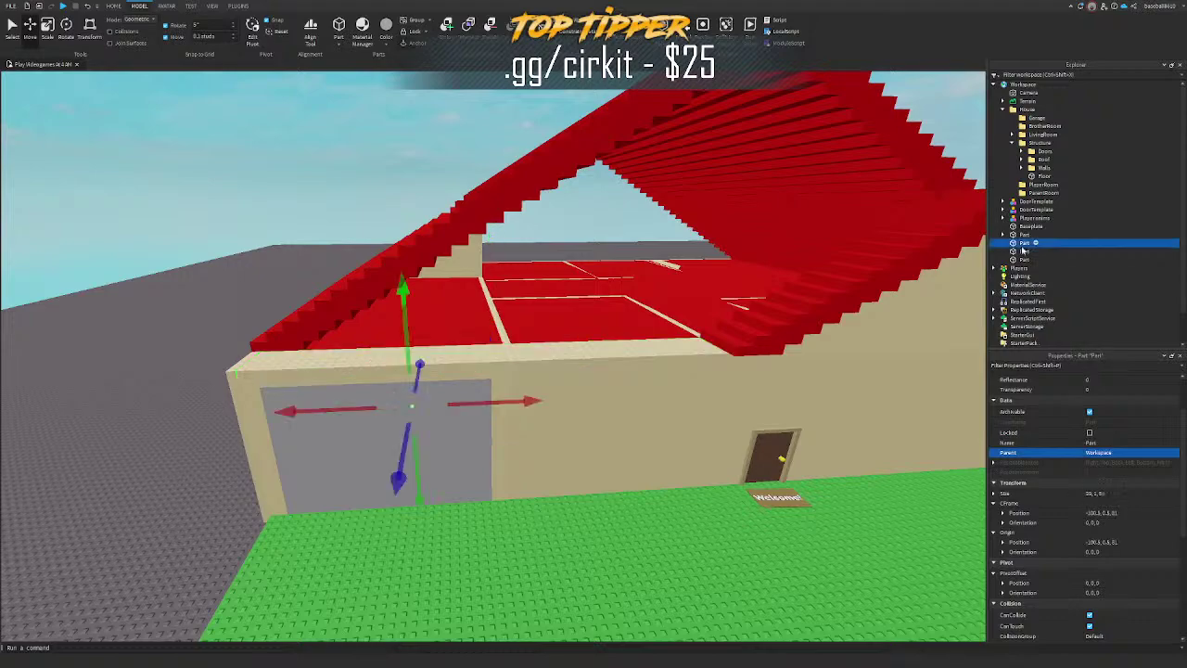
key(f)
right_drag(583, 334, 583, 335)
scroll(583, 334, up, 3)
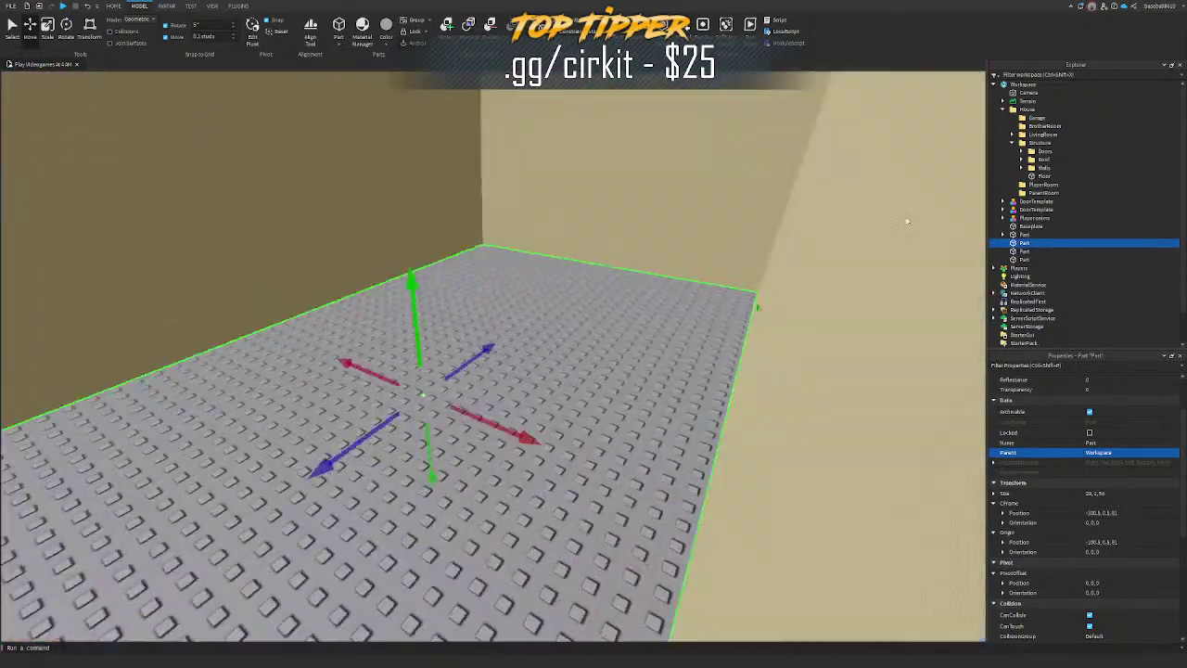
drag(1071, 193, 1051, 145)
click(1047, 175)
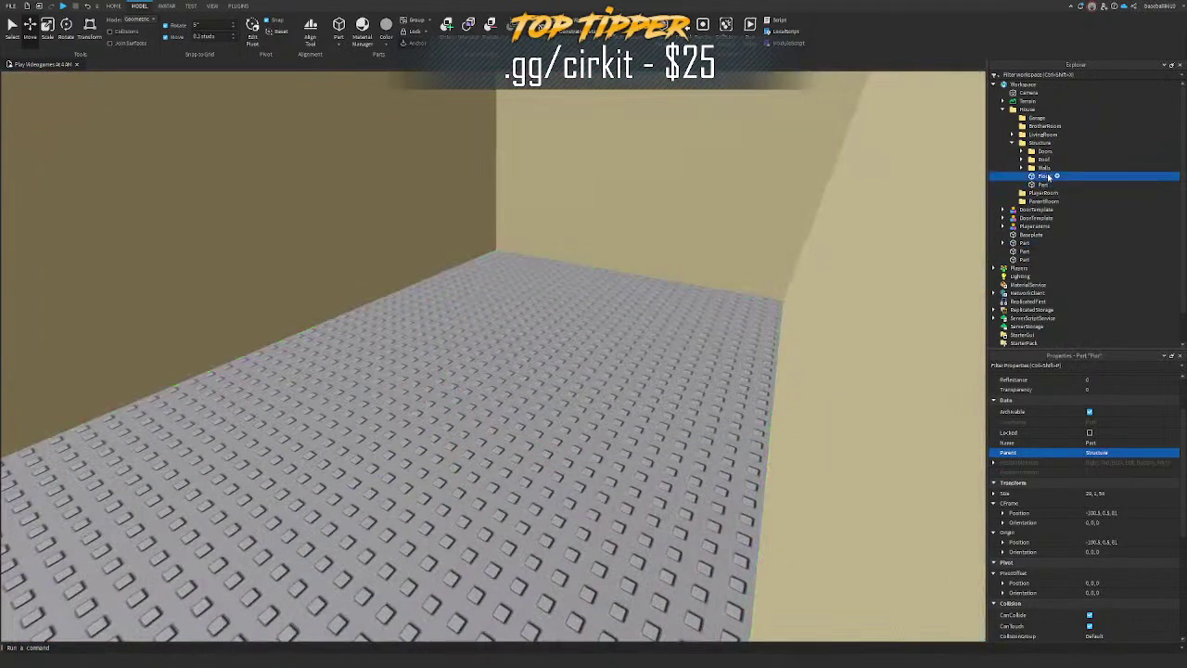
click(1045, 185)
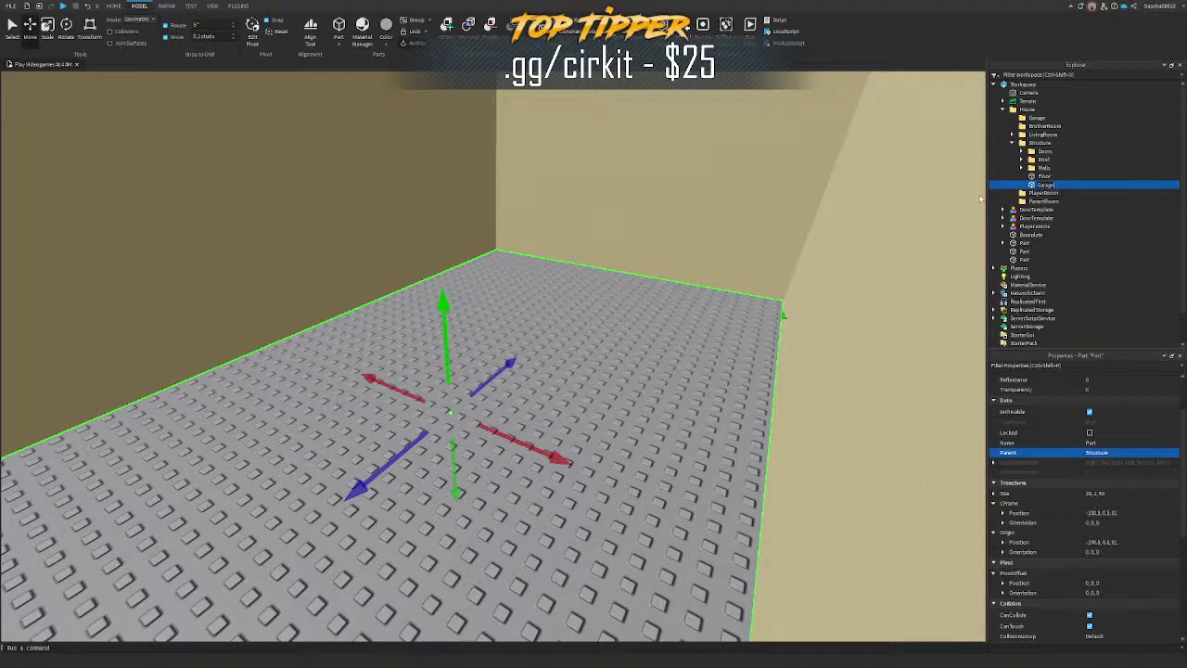
Step: Create a folder named Floor inside the Structure folder
click(1056, 144)
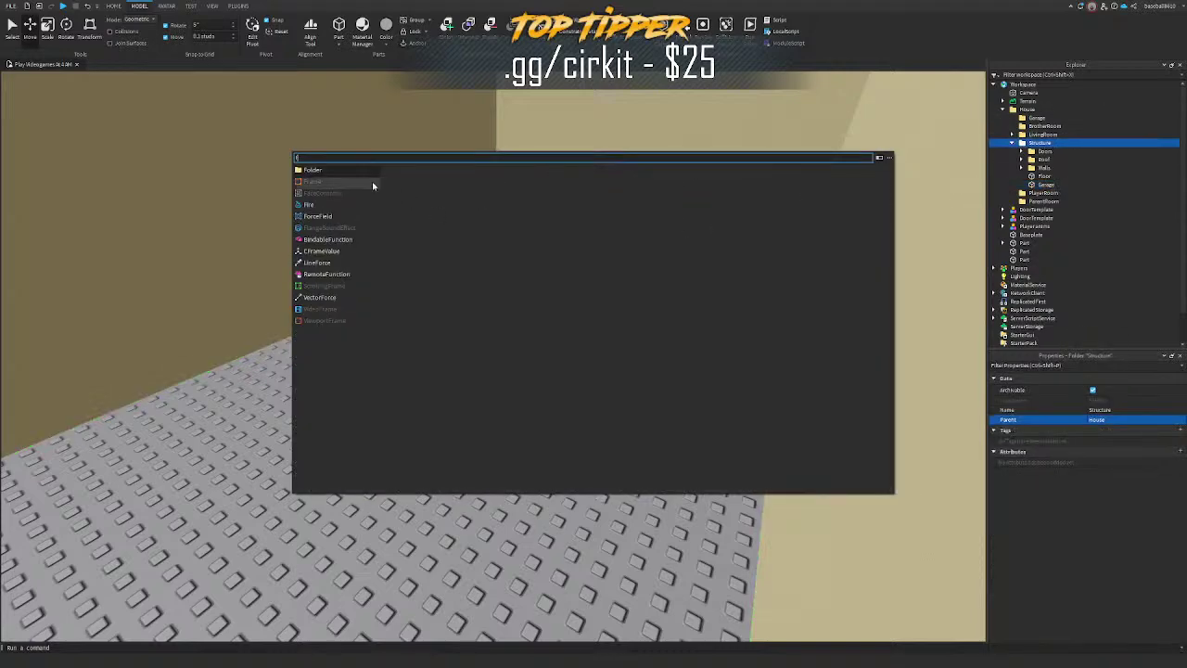
click(369, 173)
right_click(1034, 161)
click(1084, 227)
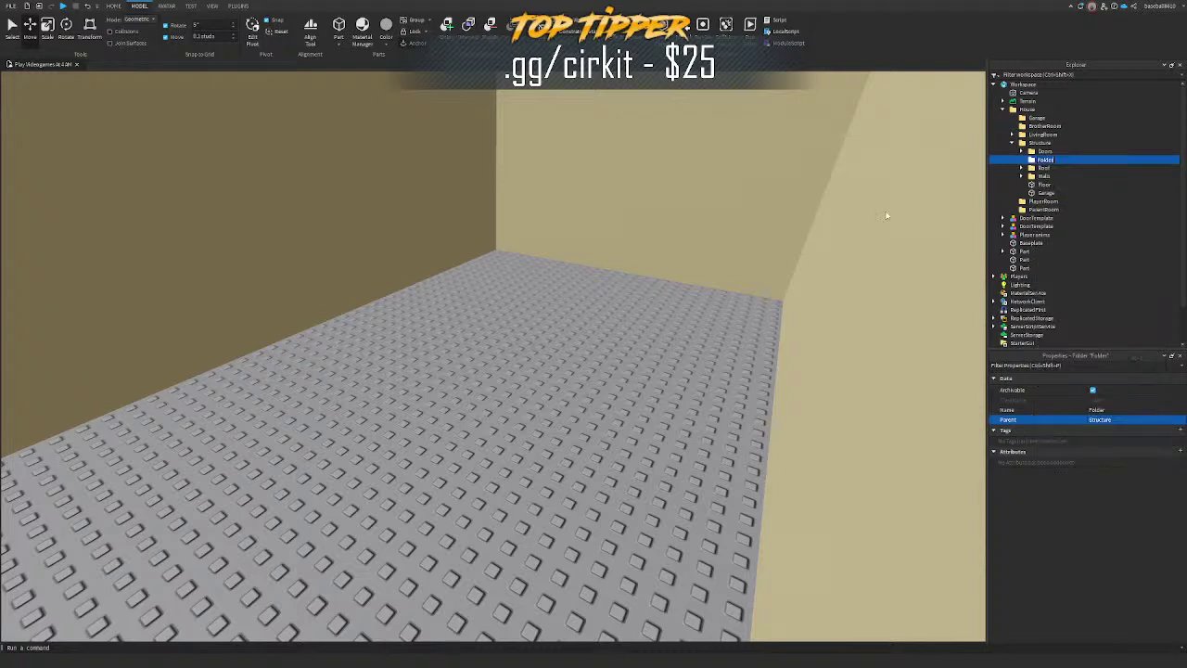
Step: Rename the garage floor part GarageFloor and the house's main floor part MainFloor
click(1047, 193)
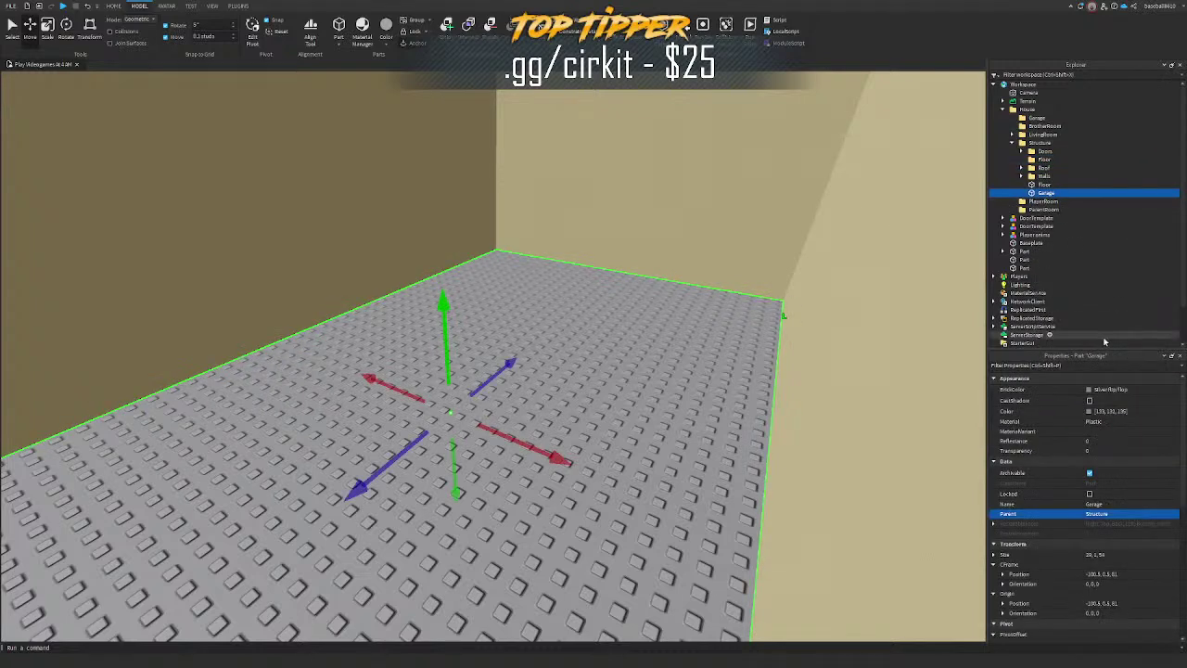
scroll(1150, 468, down, 2)
click(1137, 445)
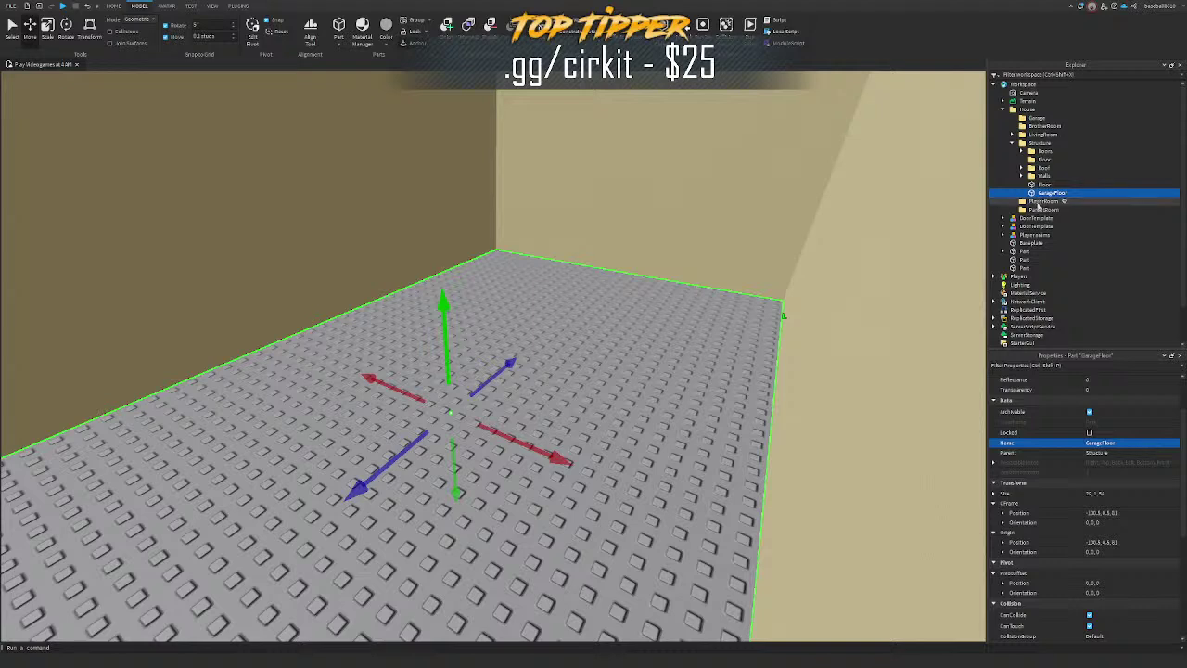
drag(1051, 206, 1032, 185)
click(1036, 185)
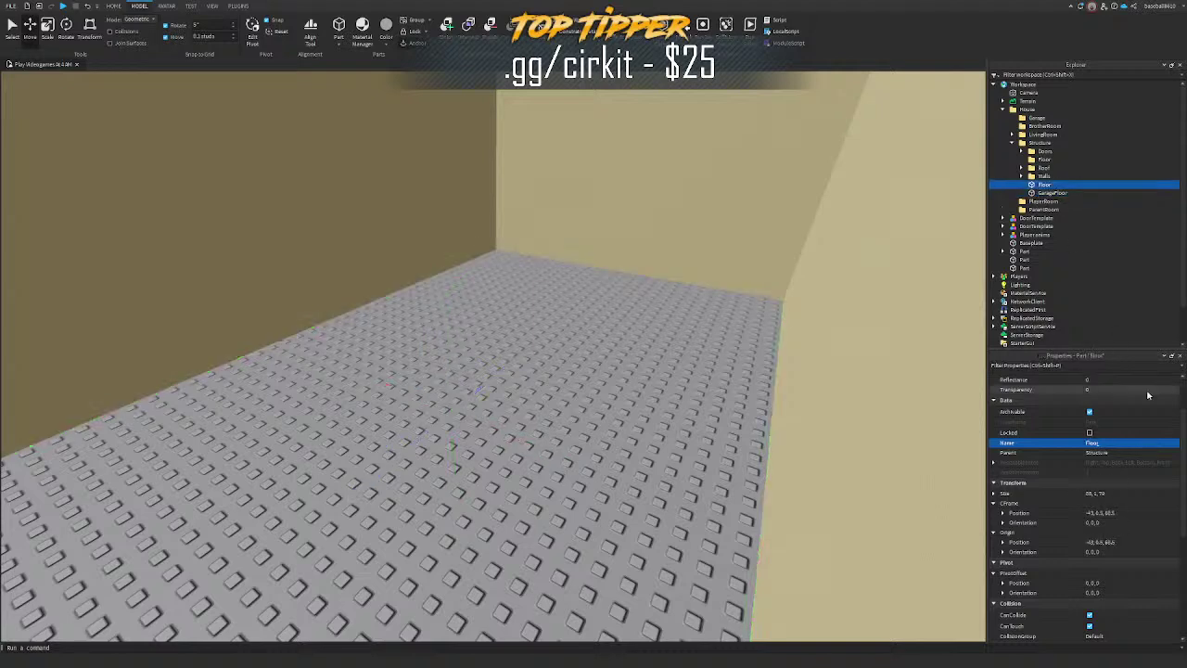
click(1120, 444)
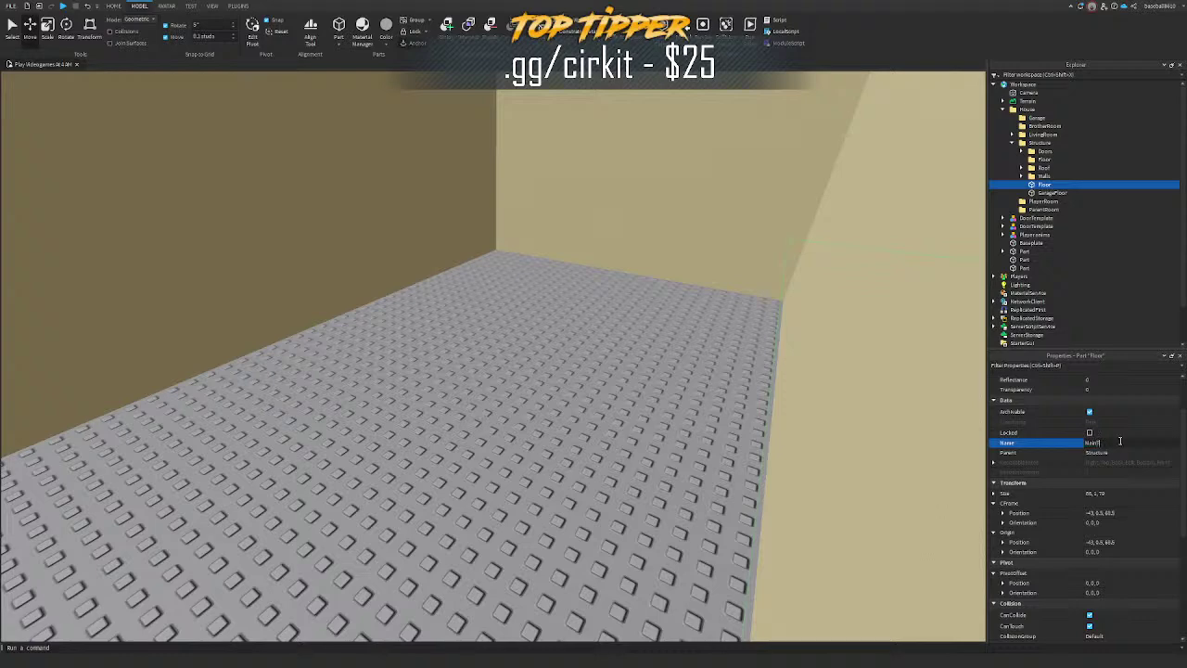
Step: Move the MainFloor and GarageFloor parts into the Floor folder and collapse the Structure folder
click(1047, 192)
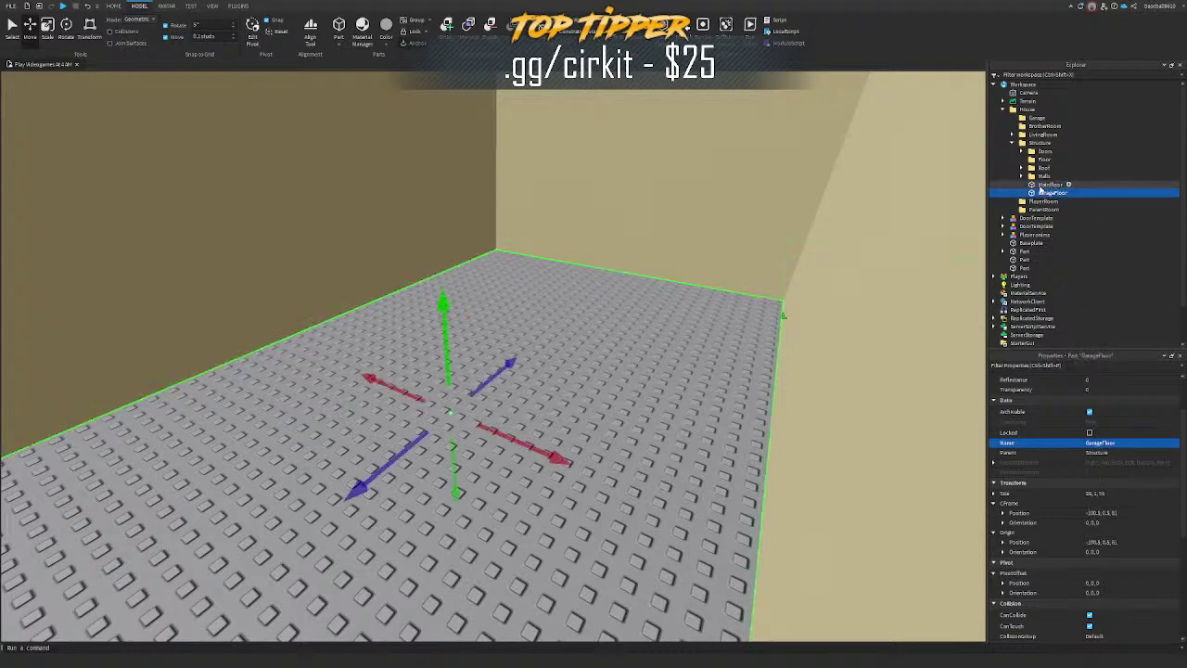
ctrl+click(1046, 186)
drag(1045, 186, 1043, 159)
click(1021, 159)
click(1011, 143)
Step: Move the grey garage door part into the Doors folder under Structure and rename it GarageDoor
click(1021, 211)
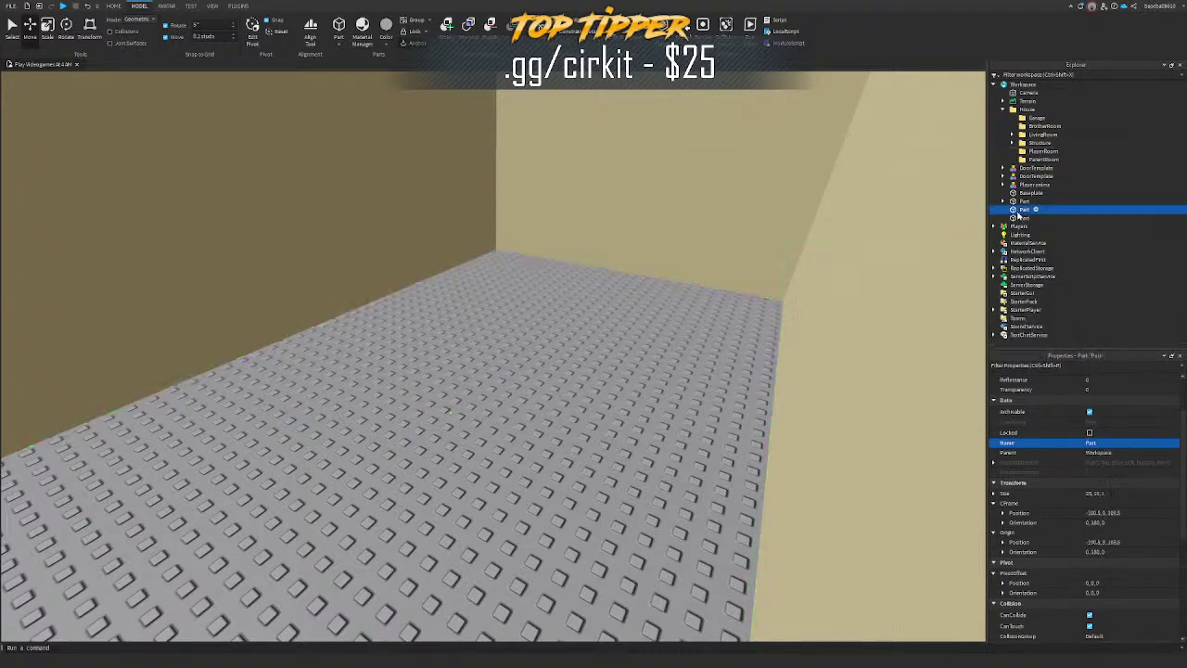
key(f)
drag(1019, 211, 1060, 138)
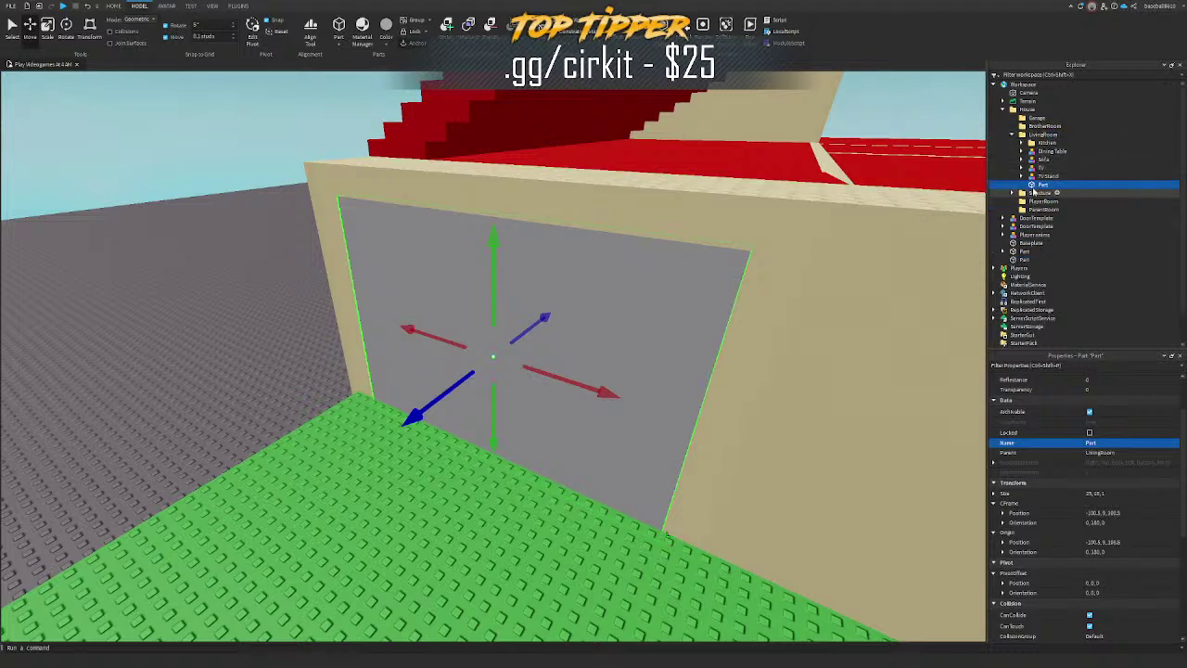
drag(1048, 196, 1051, 195)
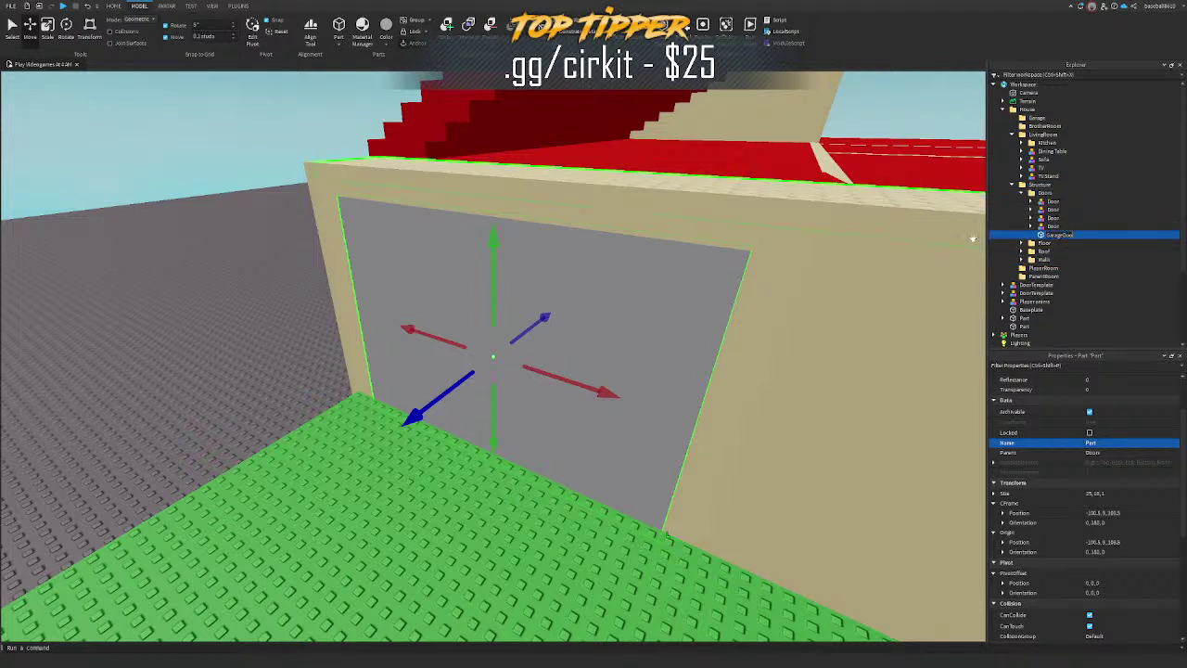
Step: Change the GarageDoor color to a darker grey and collapse the Doors, Structure and LivingRoom folders
scroll(1066, 400, up, 2)
click(1089, 412)
click(1089, 412)
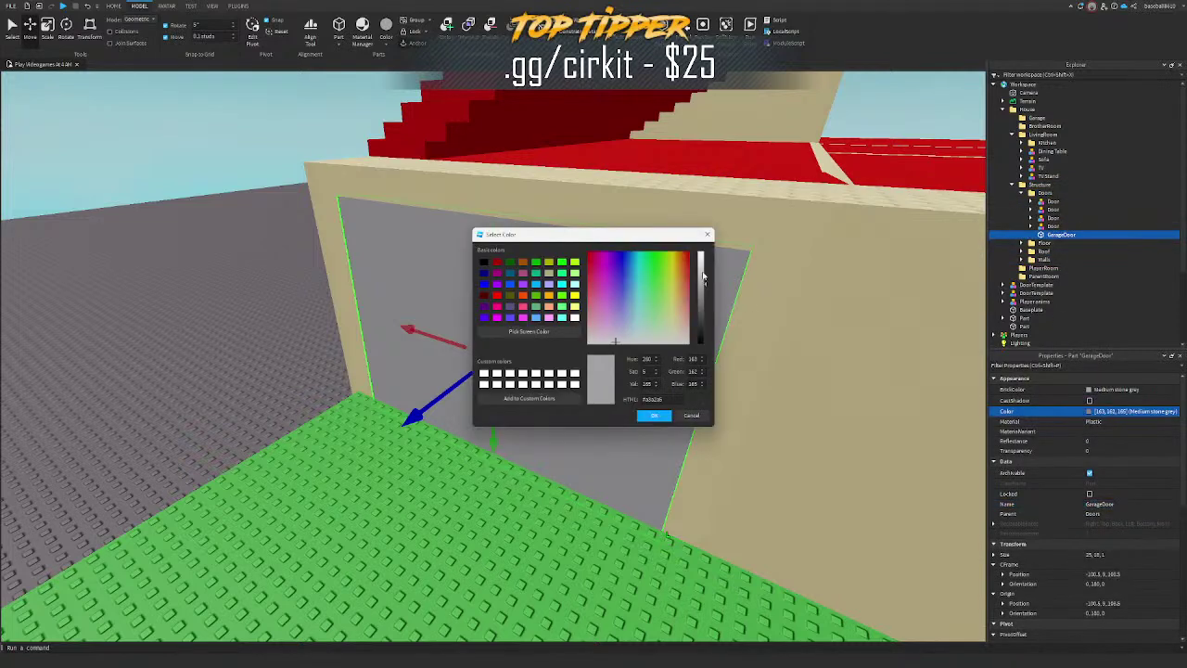
click(702, 290)
click(654, 414)
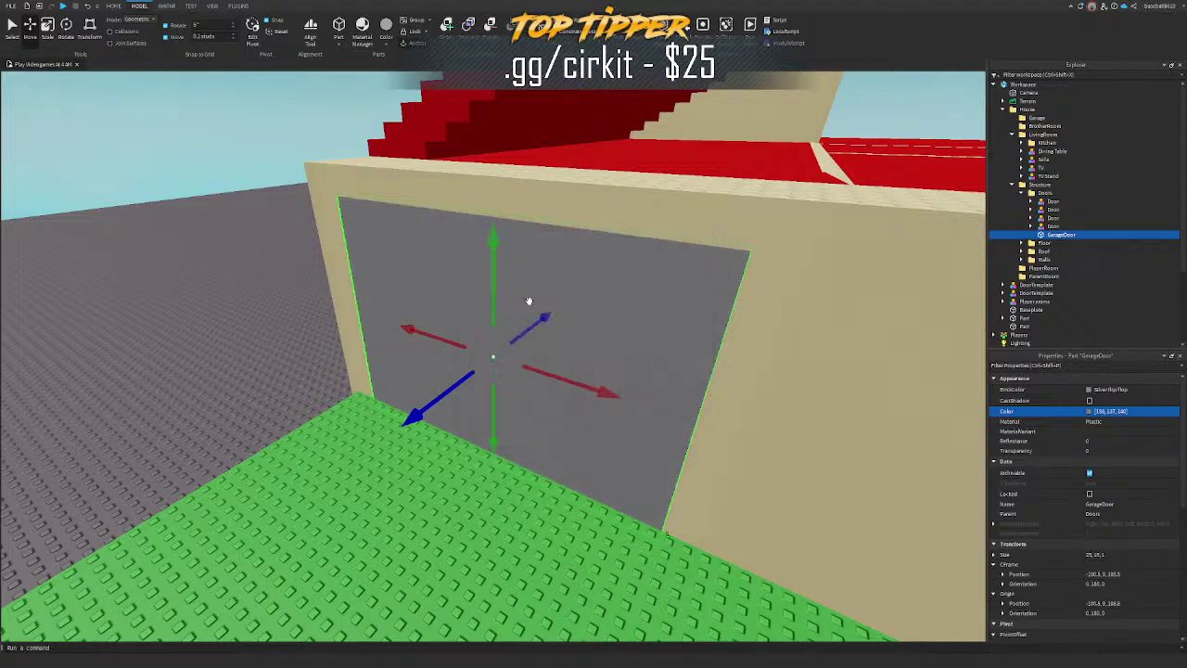
click(1021, 193)
click(1012, 184)
click(1011, 135)
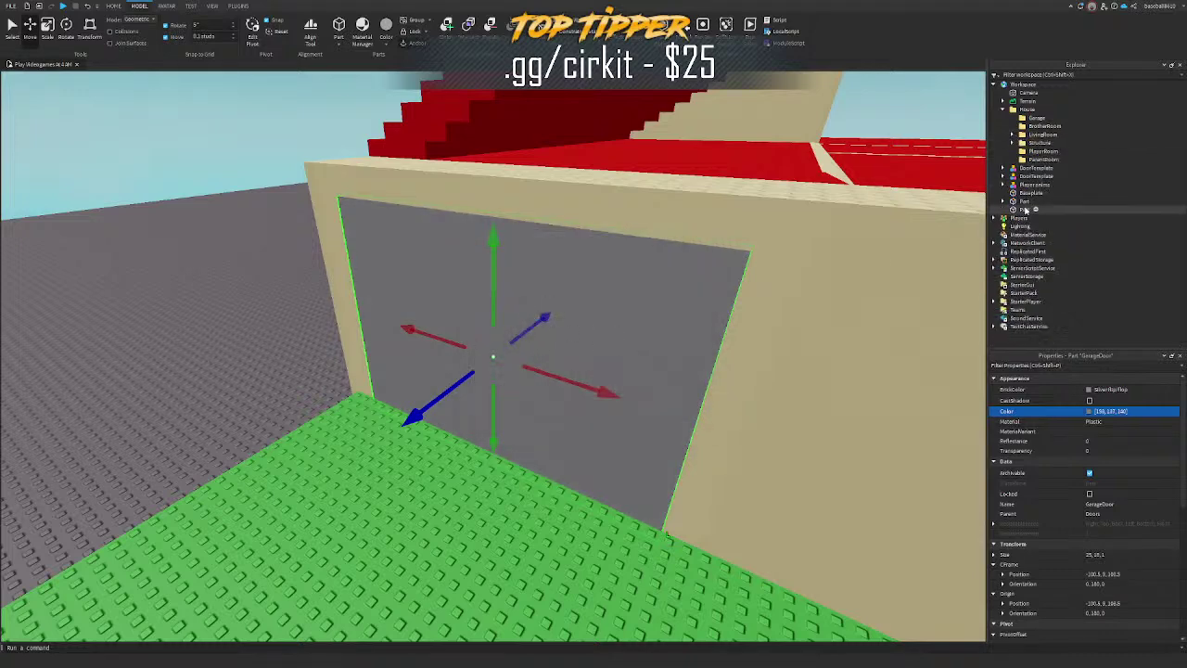
Step: Rename the large green ground part in front of the house Grass
click(1024, 213)
key(f)
scroll(643, 291, up, 1)
click(1018, 213)
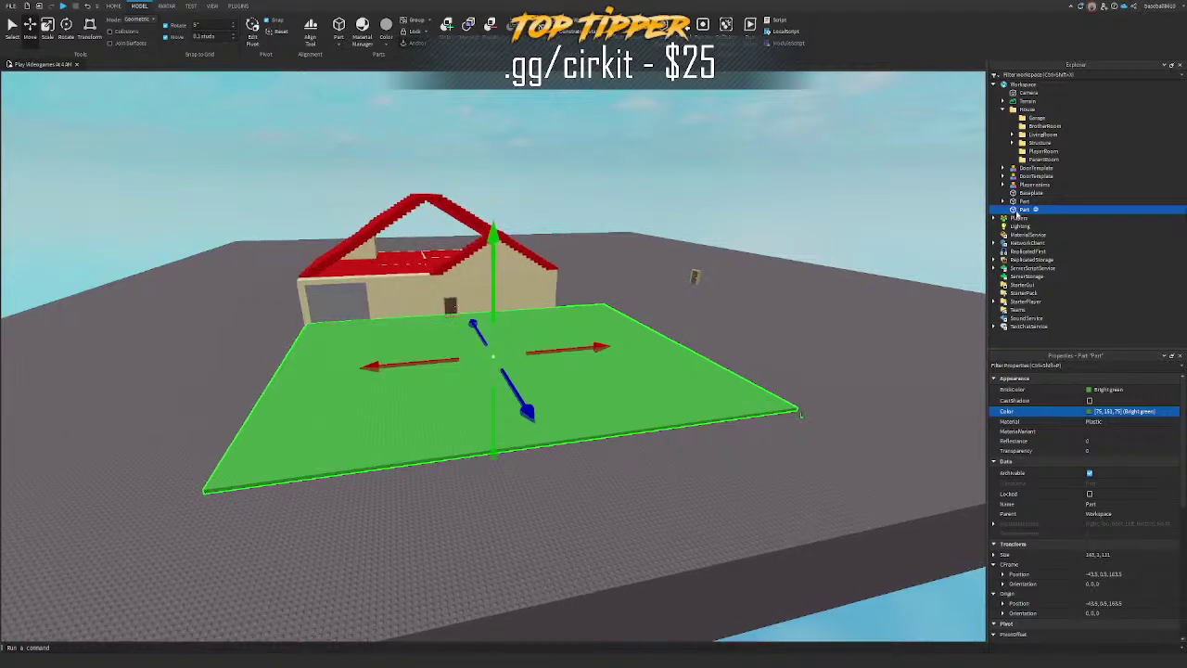
text(Grass)
Step: Create a folder named Outside in the Workspace, keeping the House folder out of it, and move the Grass part inside
click(1042, 85)
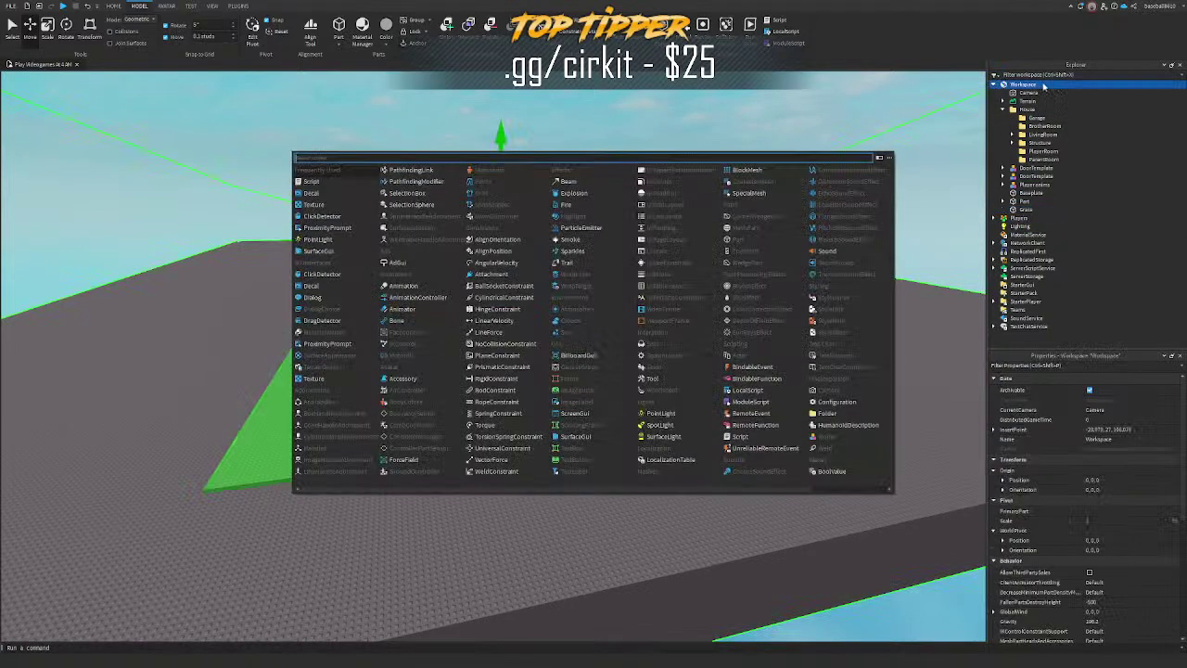
text(f)
key(Return)
drag(1027, 118, 1027, 110)
key(ctrl+z)
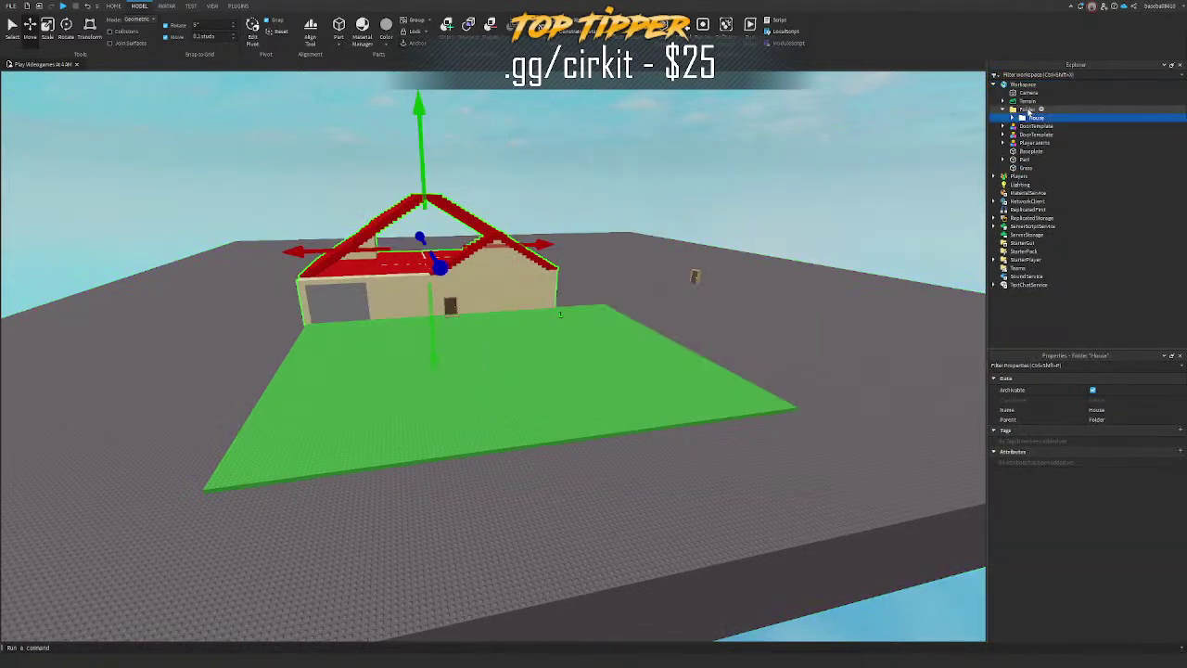
right_click(1028, 111)
click(1047, 179)
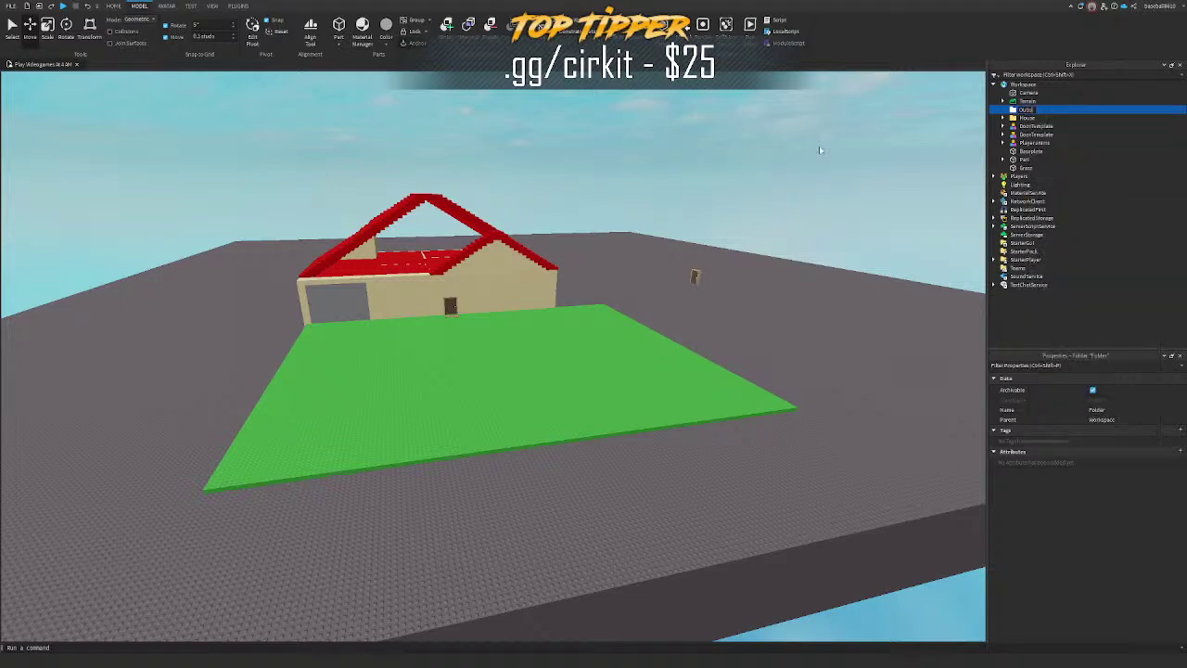
text(Outside)
key(Return)
drag(1031, 168, 1053, 110)
Step: Move the welcome mat part at the front door into the House folder and rename it WelcomeMat
drag(1023, 168, 1035, 127)
key(f)
right_drag(714, 201, 657, 276)
double_click(1055, 186)
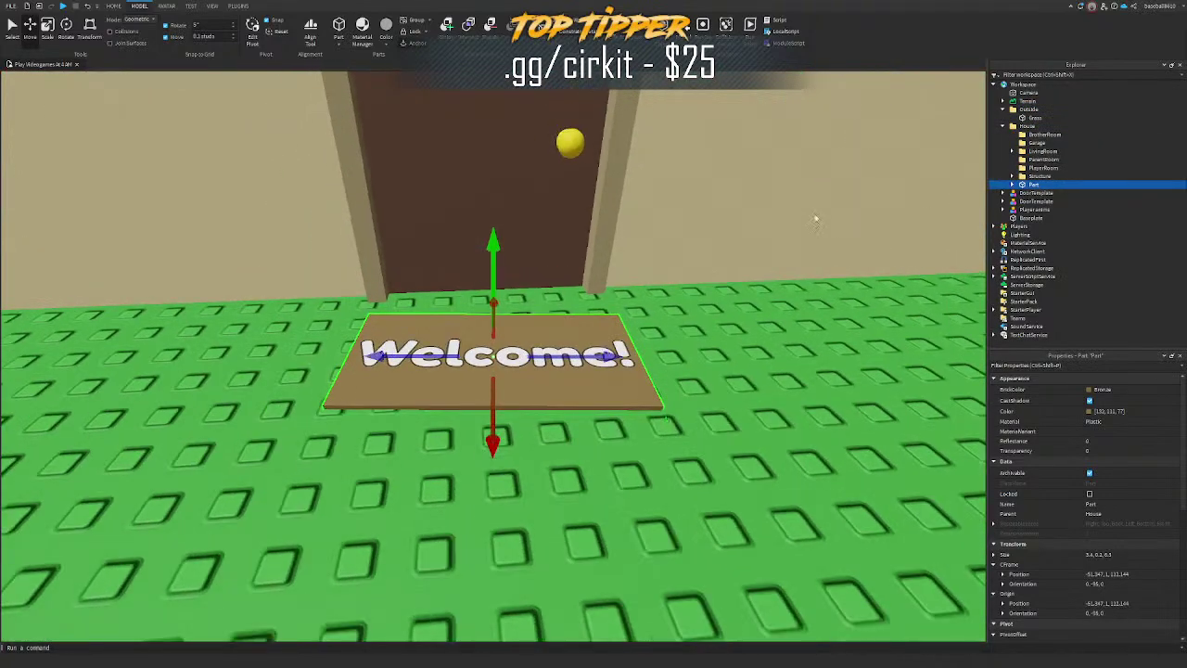
text(WellcomeM)
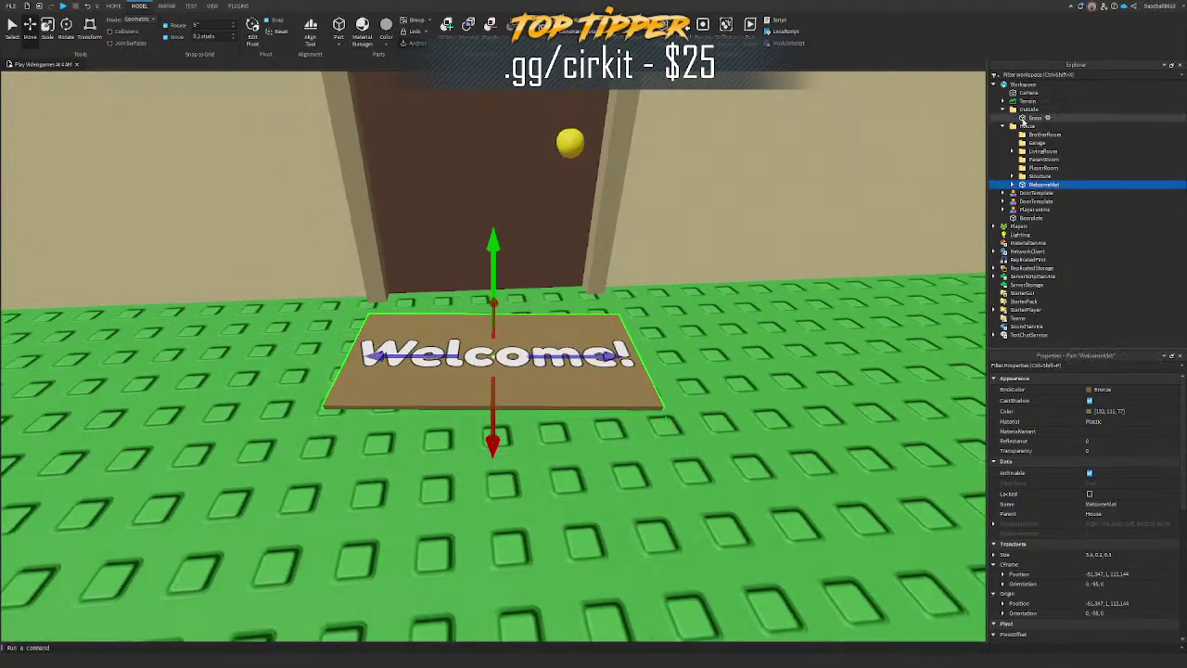
Step: Create a folder named Decoration inside the House folder
click(1041, 126)
text(fo)
click(356, 176)
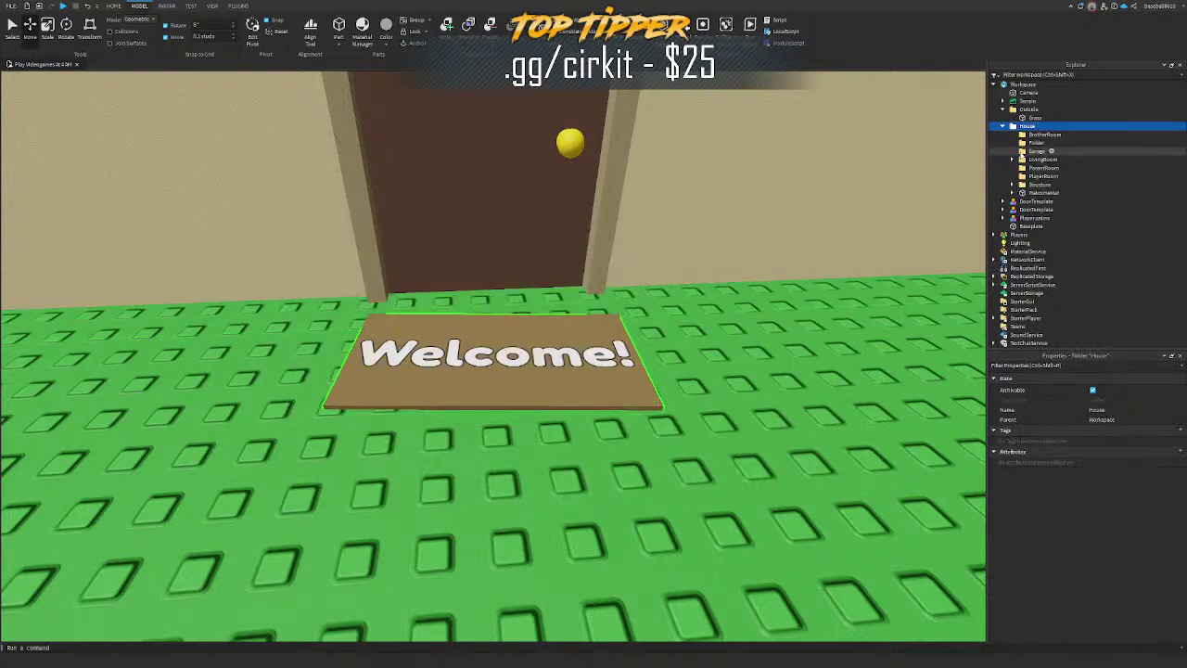
right_click(1029, 145)
click(1068, 211)
text(Decoration)
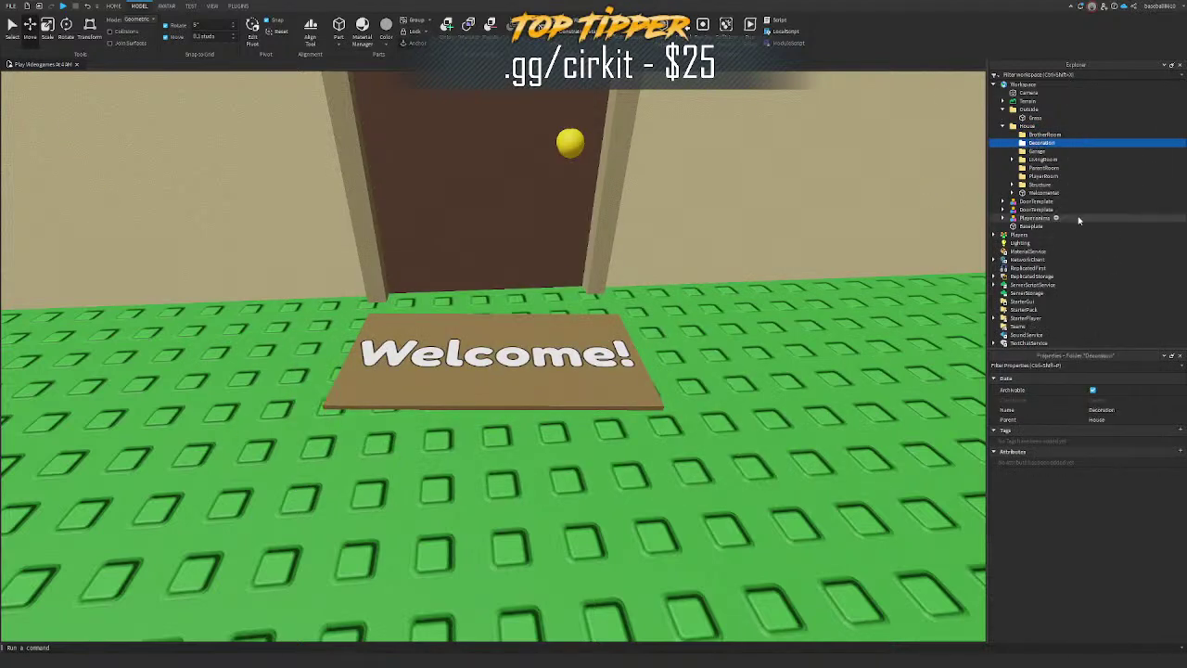
Step: Move the WelcomeMat part into the Decoration folder and delete the mat from in front of the front door
drag(1043, 193, 1042, 142)
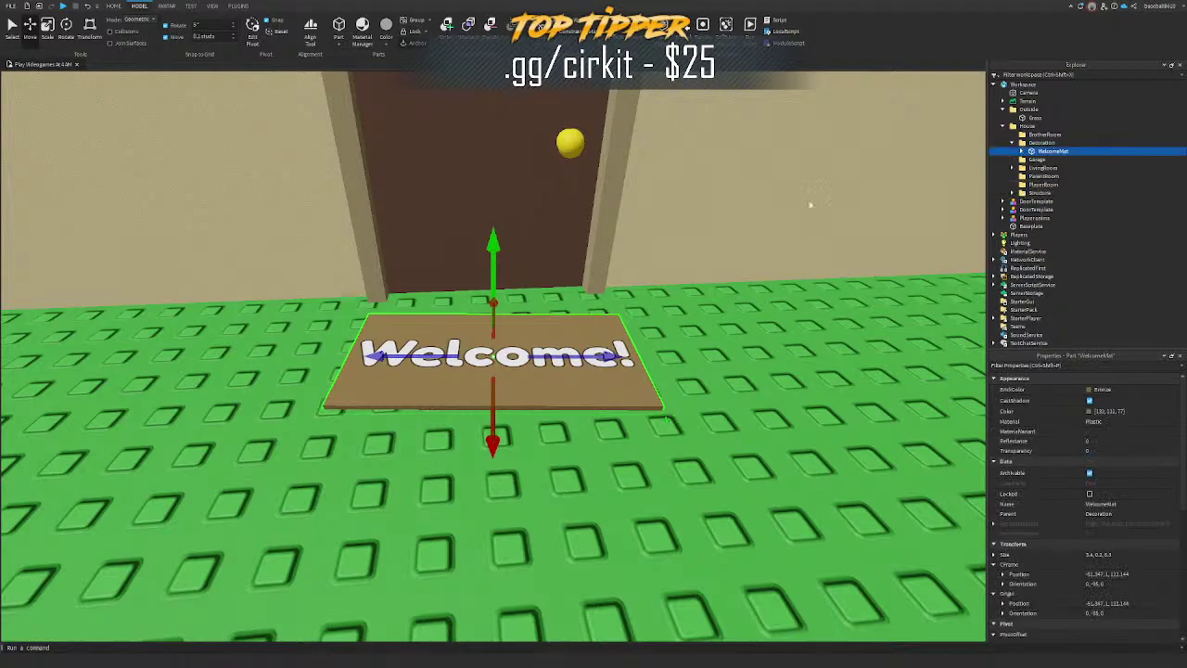
key(s)
right_drag(520, 221, 409, 226)
click(409, 225)
key(a)
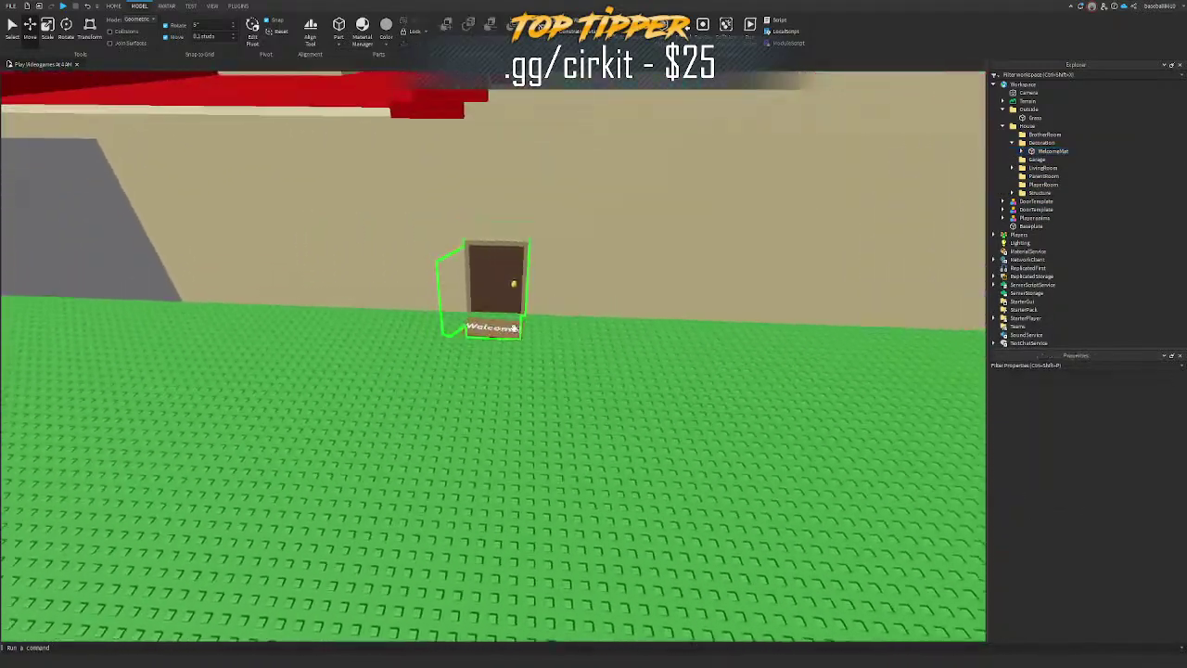
scroll(505, 306, up, 4)
click(545, 441)
scroll(547, 443, down, 5)
key(Delete)
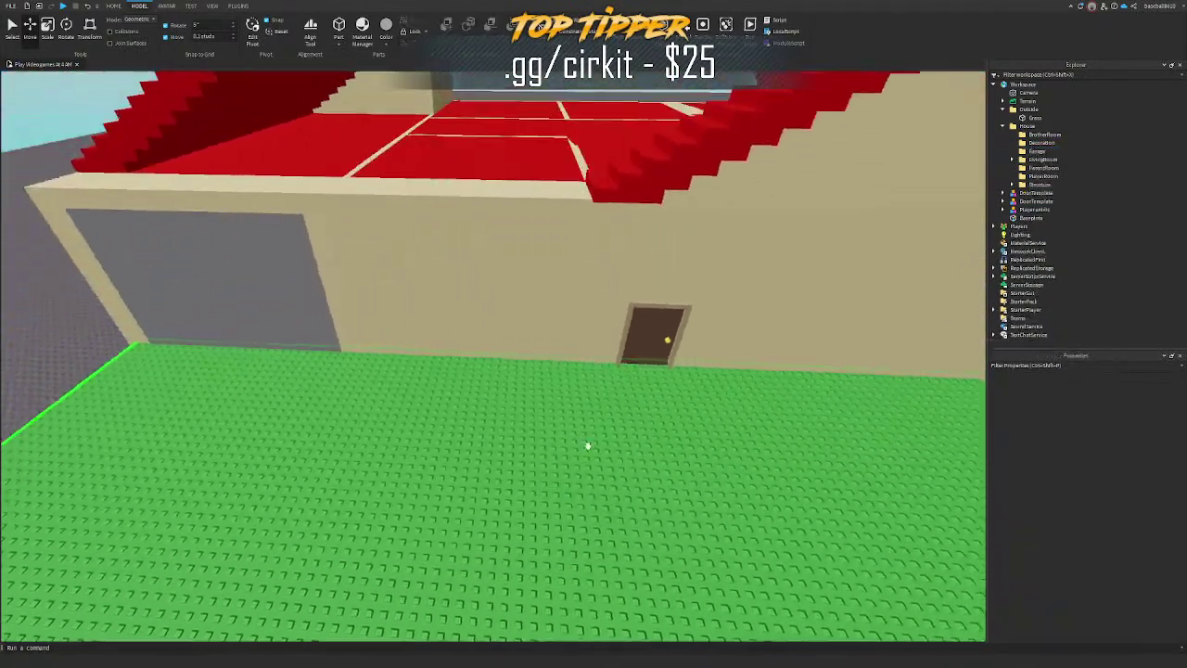
right_drag(662, 292, 717, 275)
key(s)
key(w)
key(a)
key(s)
right_drag(829, 143, 839, 177)
key(a)
click(1044, 109)
text(f)
click(320, 172)
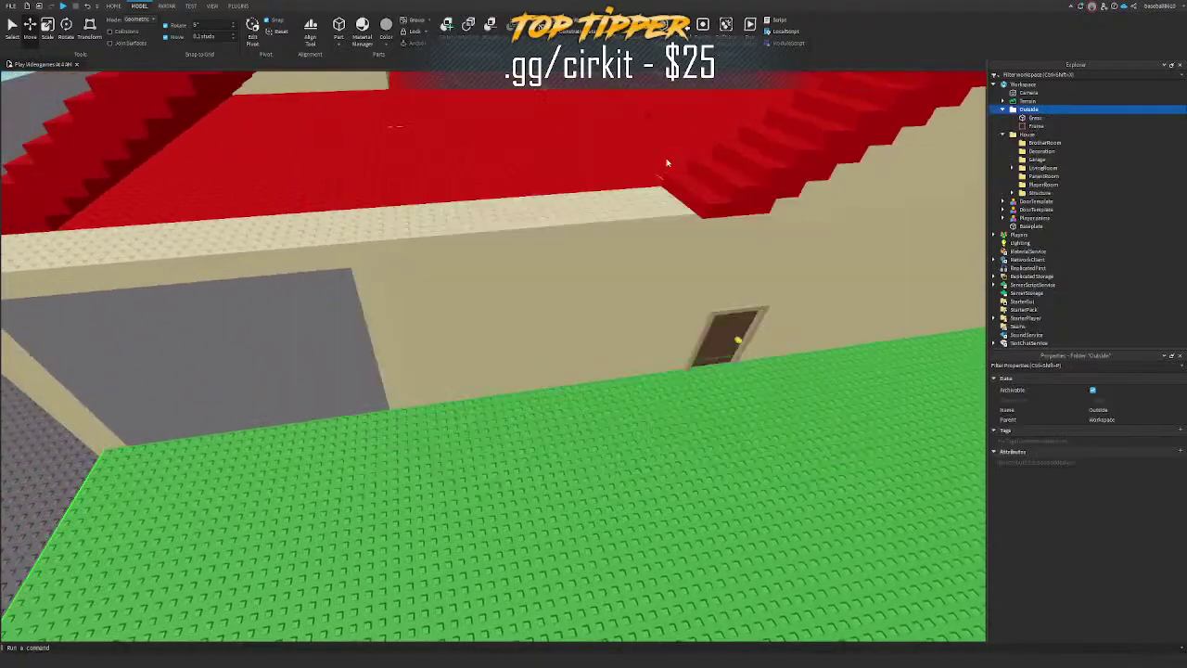
click(1035, 126)
key(Delete)
Step: Create a folder named HousePath inside the Outside folder
click(1044, 110)
text(folder)
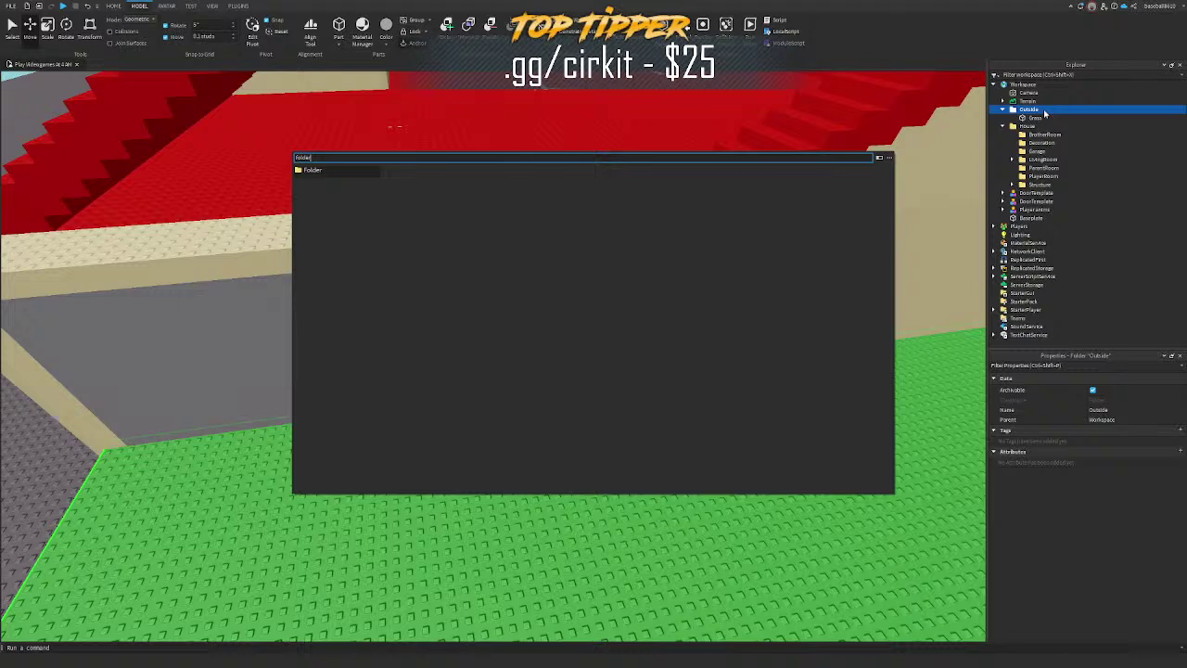
key(Return)
click(1036, 118)
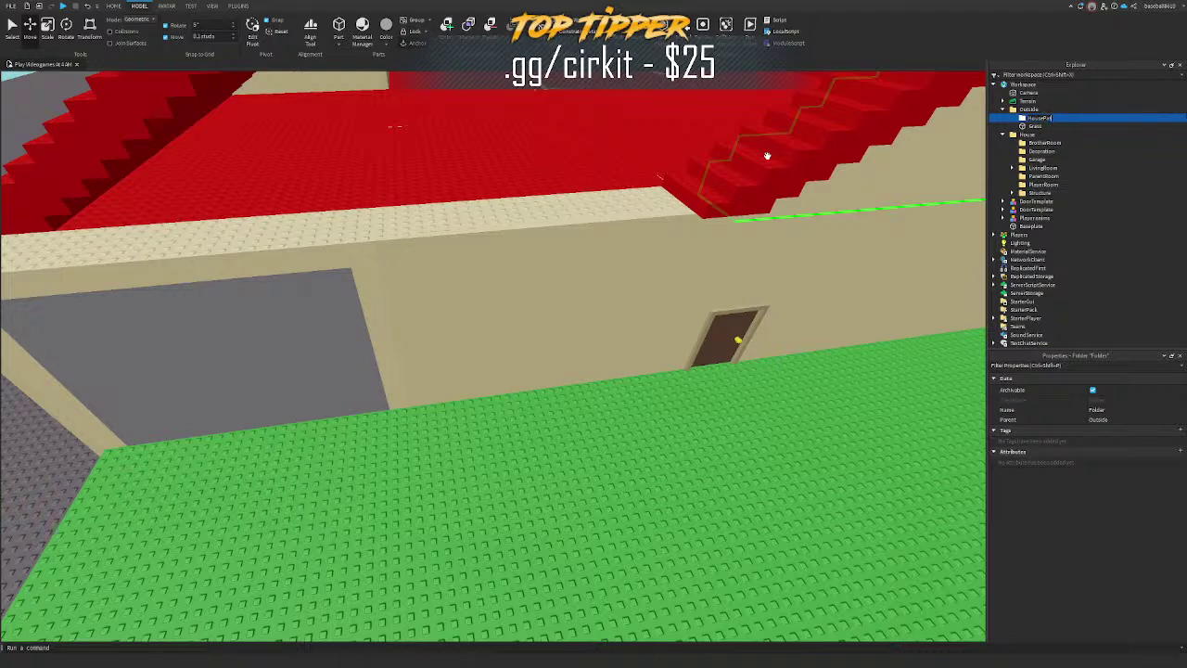
Step: Insert a block part and place it on the grass in front of the front door
click(339, 25)
drag(501, 224, 529, 447)
key(d)
key(w)
key(r)
key(w)
key(s)
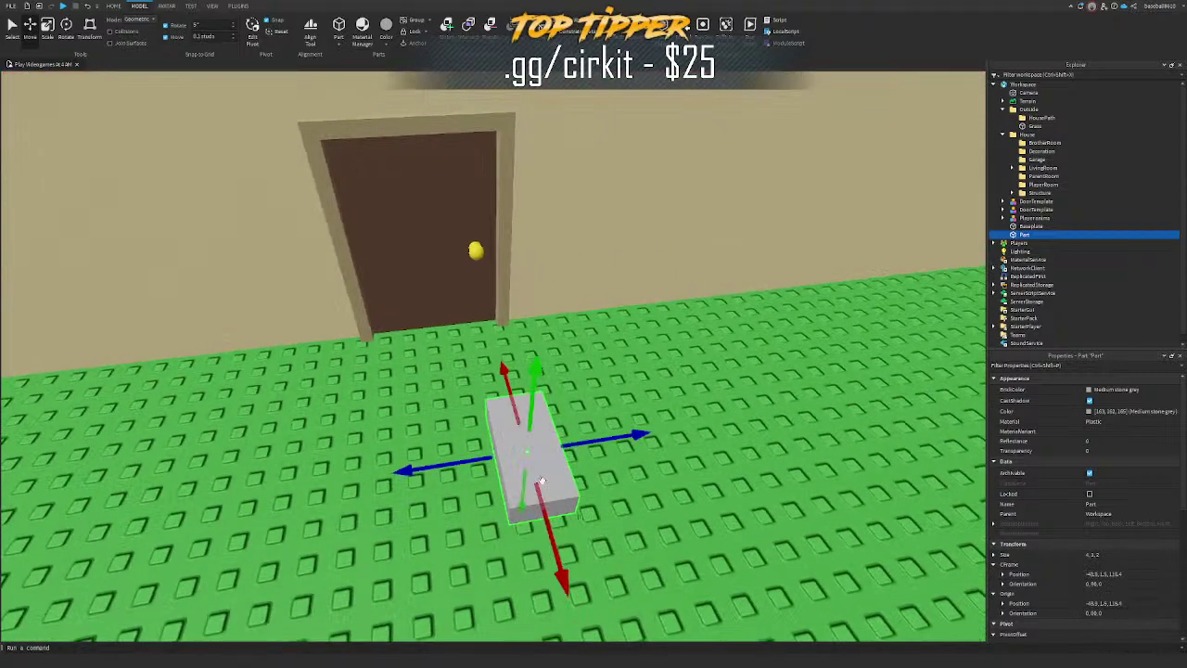
Step: Set the move increment to 1 stud and move the block against the house wall beside the front door
mouse_move(557, 542)
mouse_down()
mouse_move(536, 471)
mouse_move(551, 532)
mouse_up()
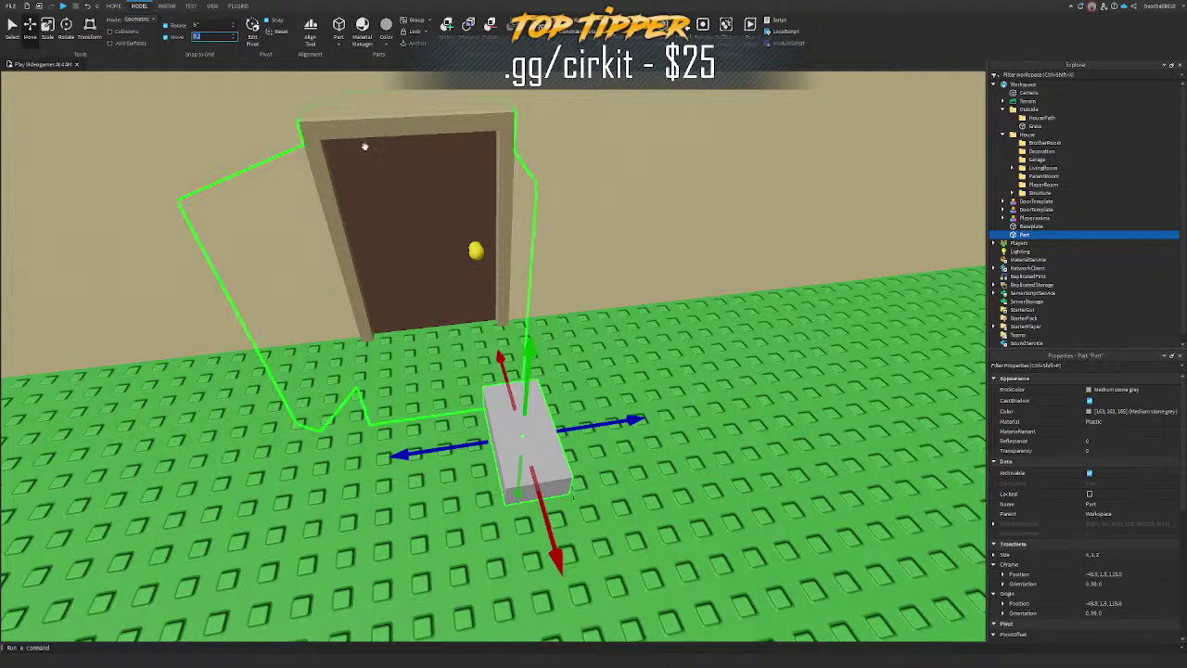
text(1)
key(d)
right_drag(577, 310, 557, 310)
drag(596, 448, 605, 368)
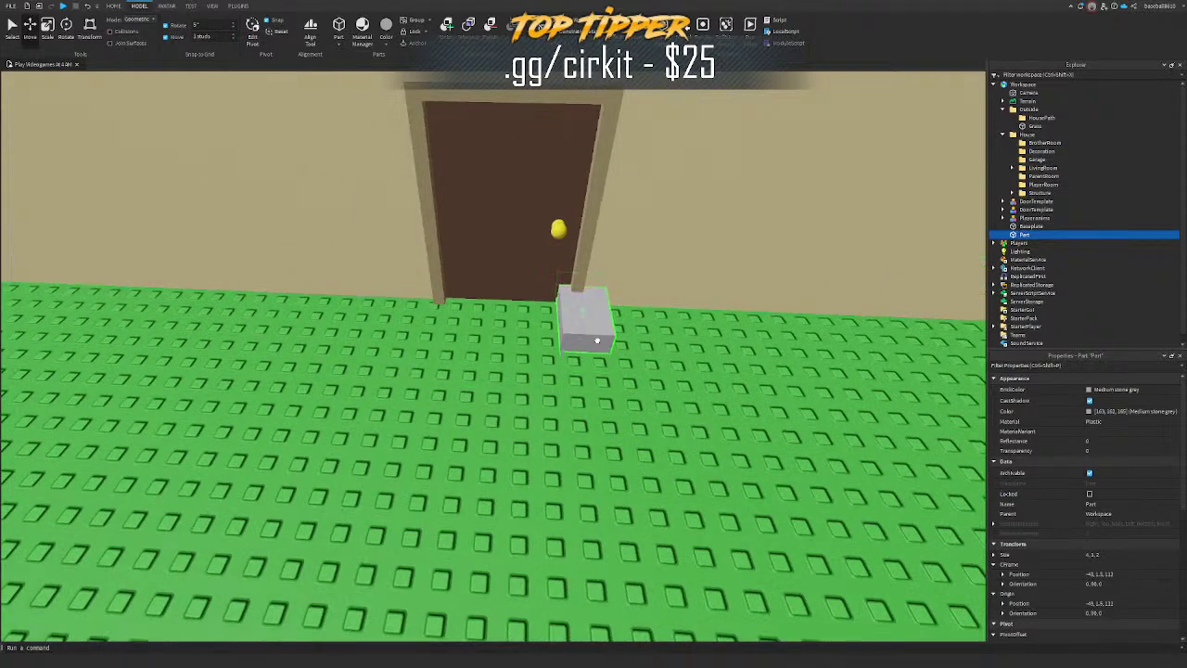
Step: Scale the block into a path slab 10 studs wide and about 27 studs long, running out from the front door
key(ctrl+3)
drag(525, 306, 376, 314)
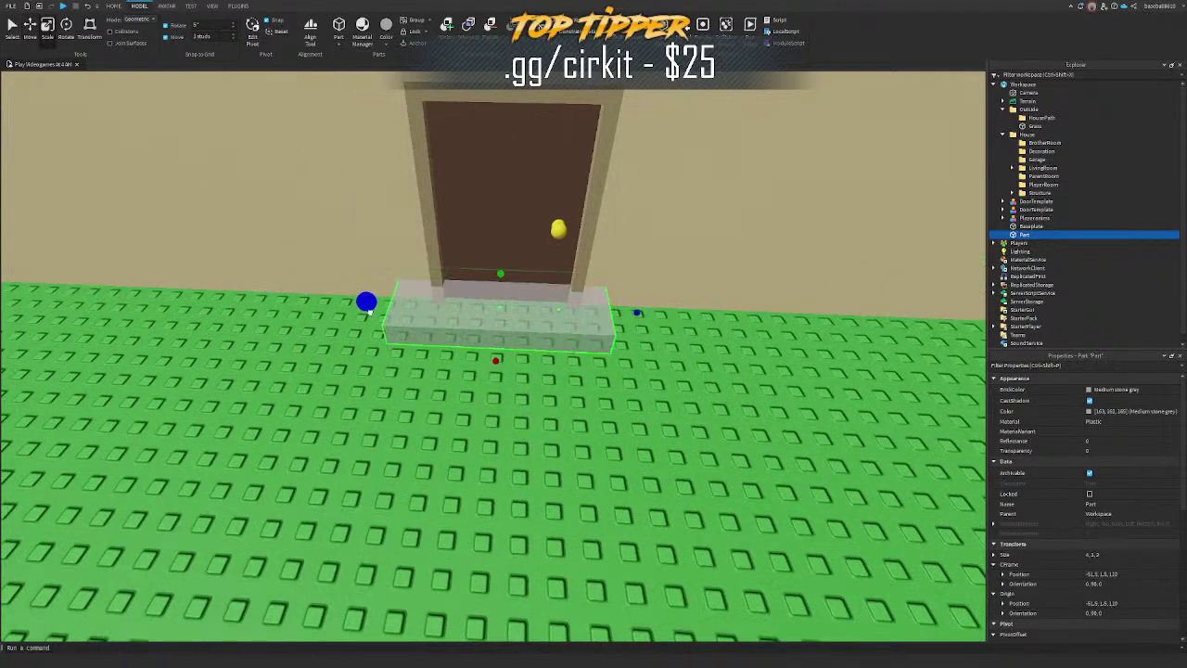
click(502, 274)
drag(638, 313, 664, 317)
scroll(593, 349, down, 3)
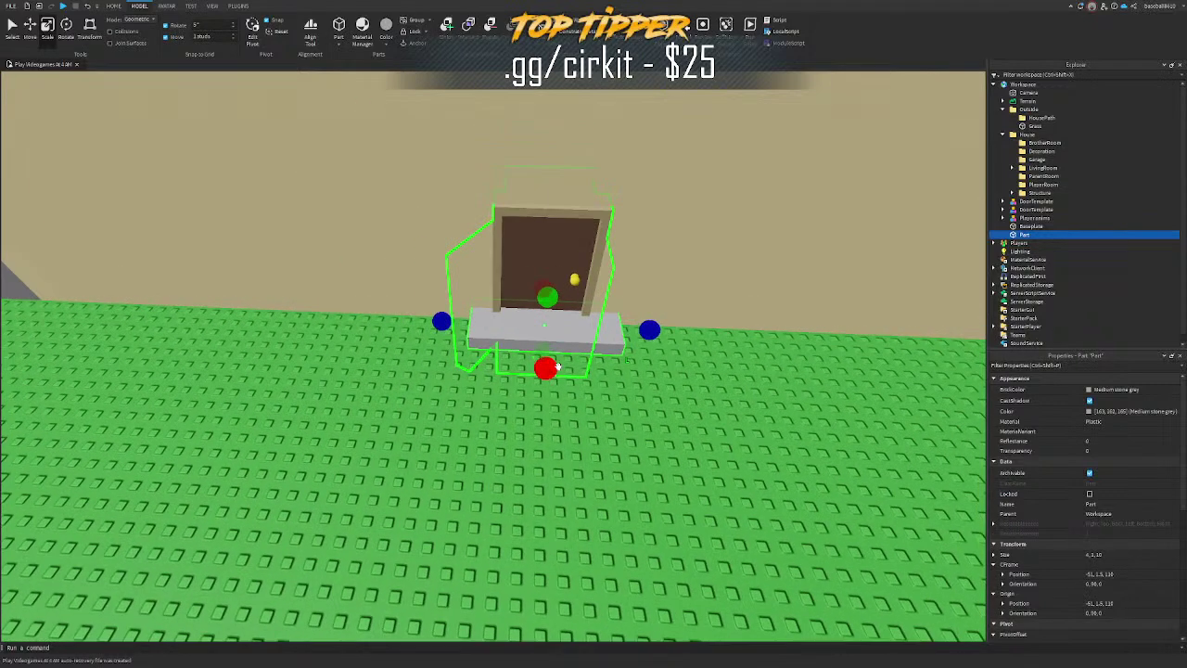
drag(557, 366, 572, 494)
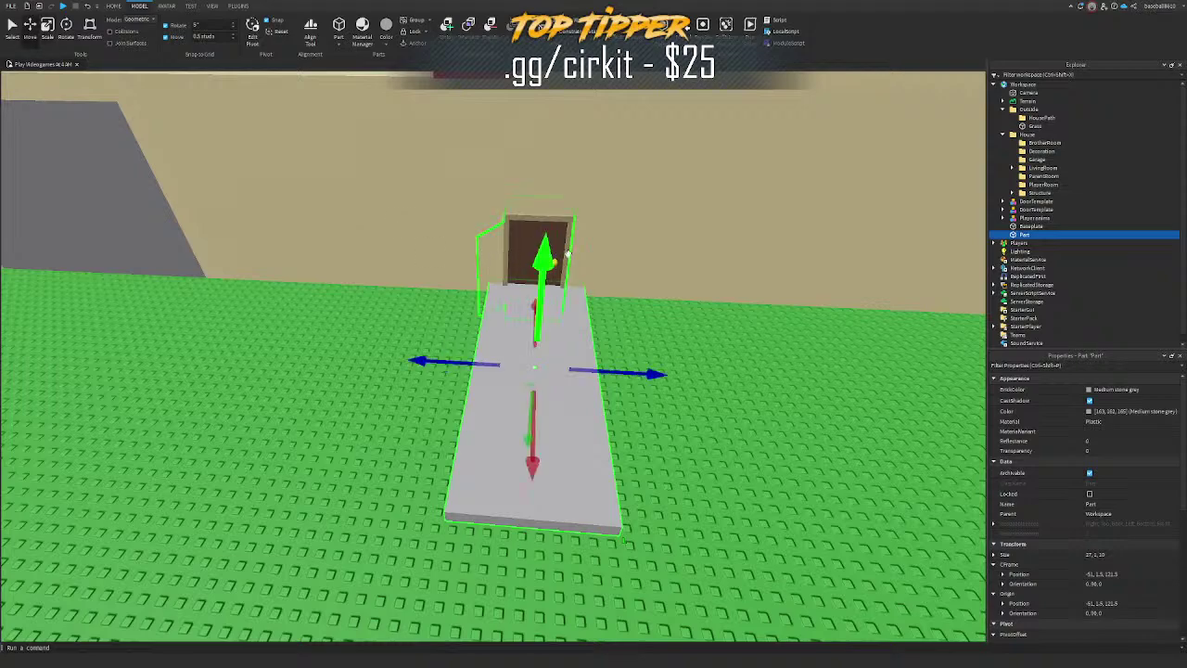
Step: Shift the path slab sideways to line up with the door and sink it to the grass level
drag(637, 374, 630, 374)
right_drag(587, 360, 579, 366)
drag(581, 370, 584, 391)
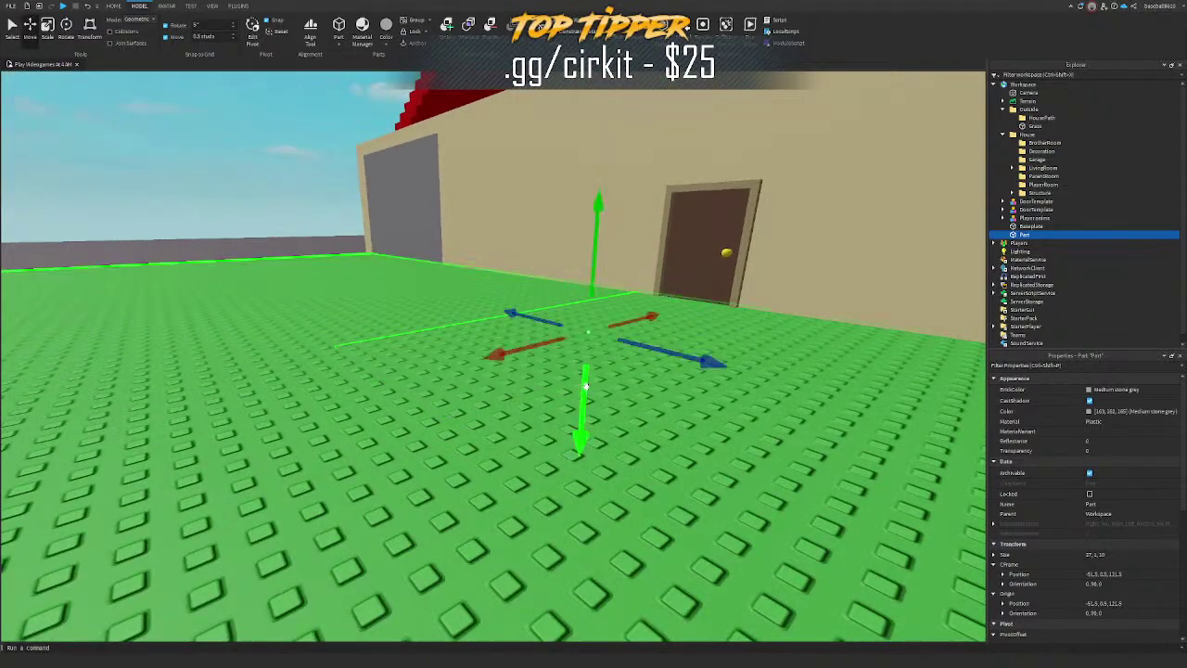
Step: Extend the path slab away from the house to about 40 studs long
key(w)
right_drag(584, 389, 583, 355)
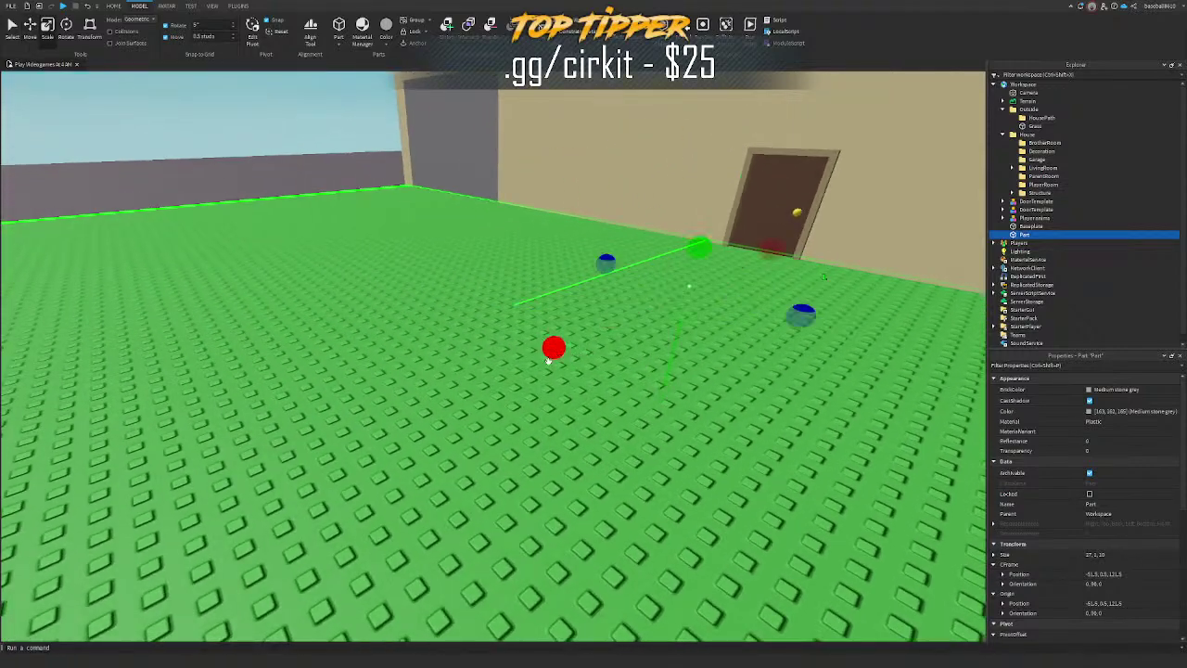
key(s)
drag(551, 354, 445, 399)
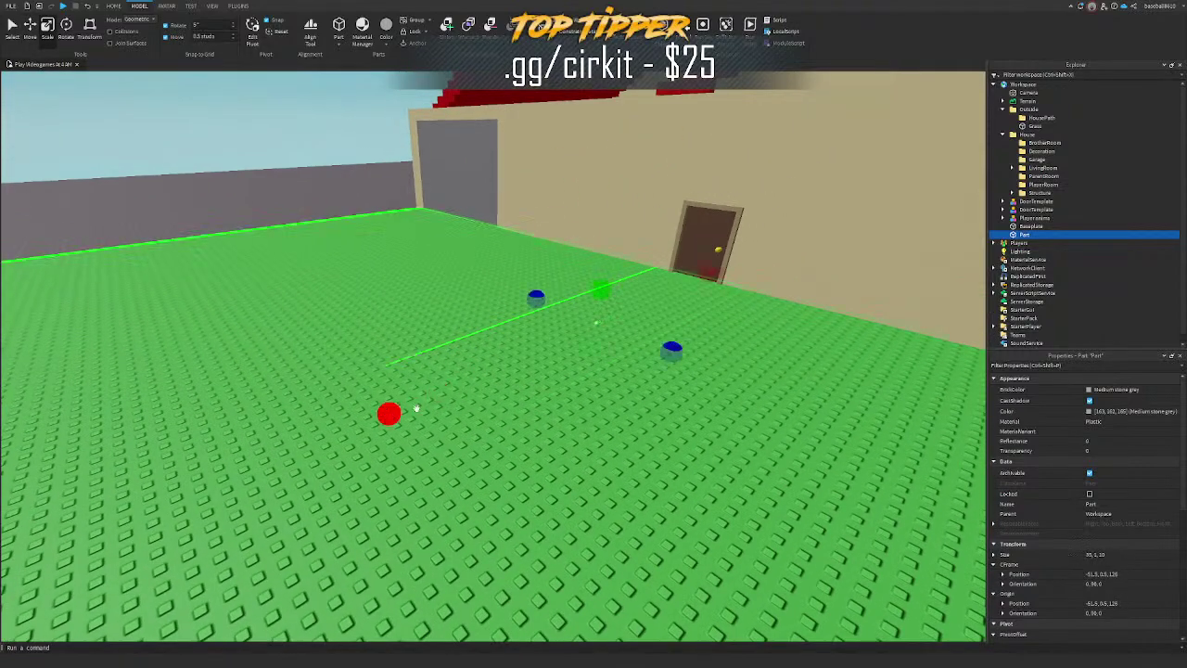
Step: Duplicate the path slab and thicken the copy to about 7 studs so it rises above the grass
key(s)
key(ctrl+d)
drag(610, 281, 611, 279)
Step: Try to union the thick path copy with the grass part and undo it
click(585, 416)
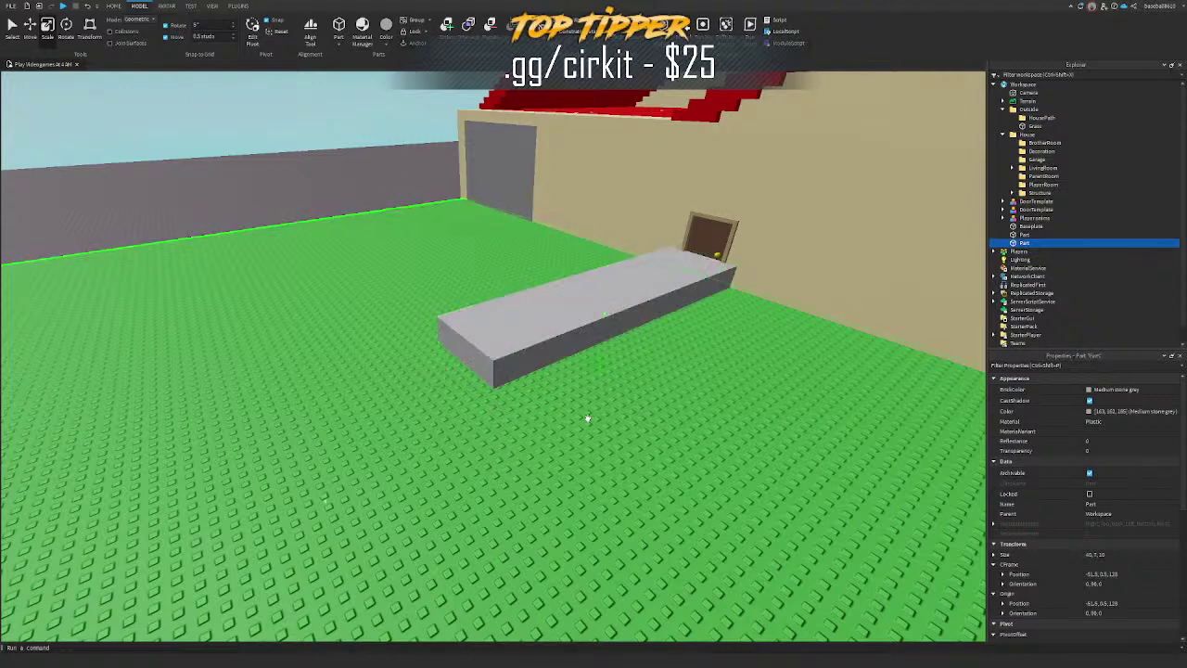
ctrl+click(577, 327)
key(ctrl+shift+g)
click(588, 417)
right_drag(478, 269, 495, 288)
key(w)
click(497, 288)
key(ctrl+z)
click(311, 124)
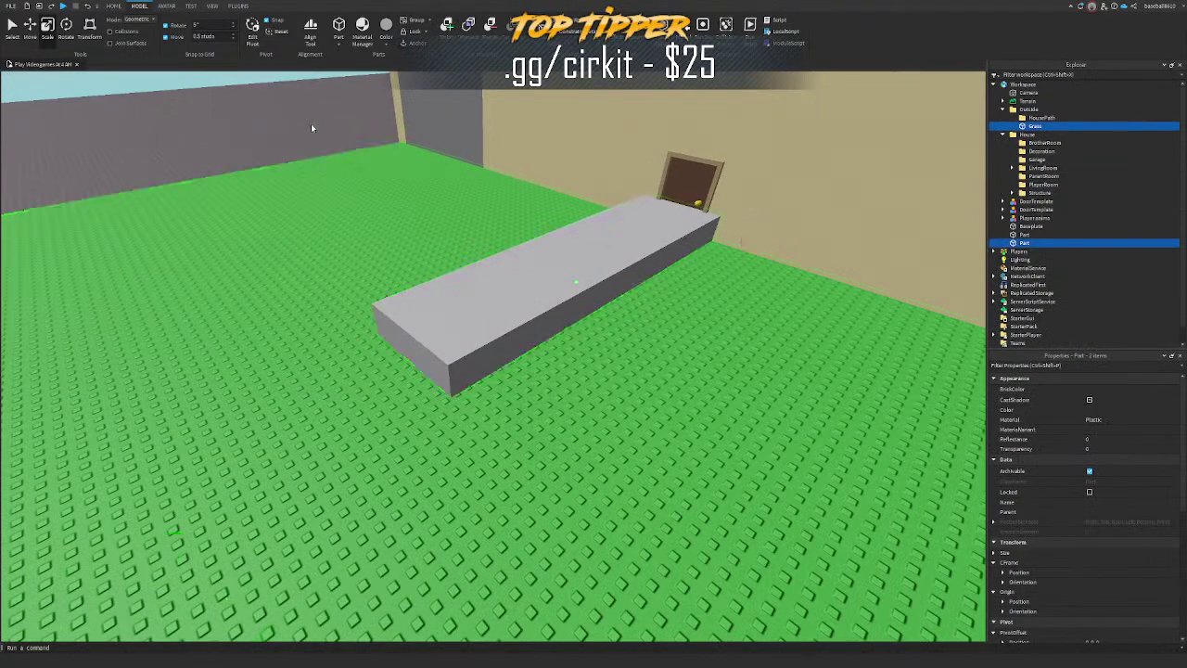
Step: Negate the thick path copy and union it with the grass to cut a recess for the path
click(567, 243)
key(ctrl+shift+n)
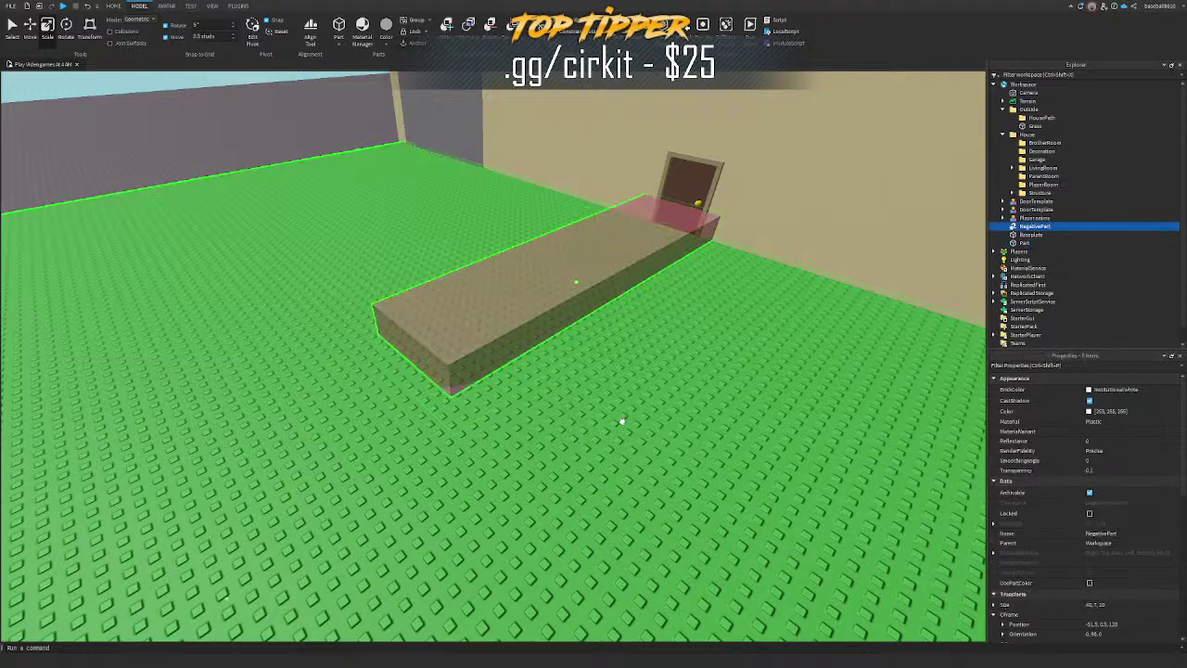
ctrl+click(622, 418)
key(ctrl+shift+g)
click(299, 138)
key(a)
right_drag(299, 138, 516, 333)
click(516, 333)
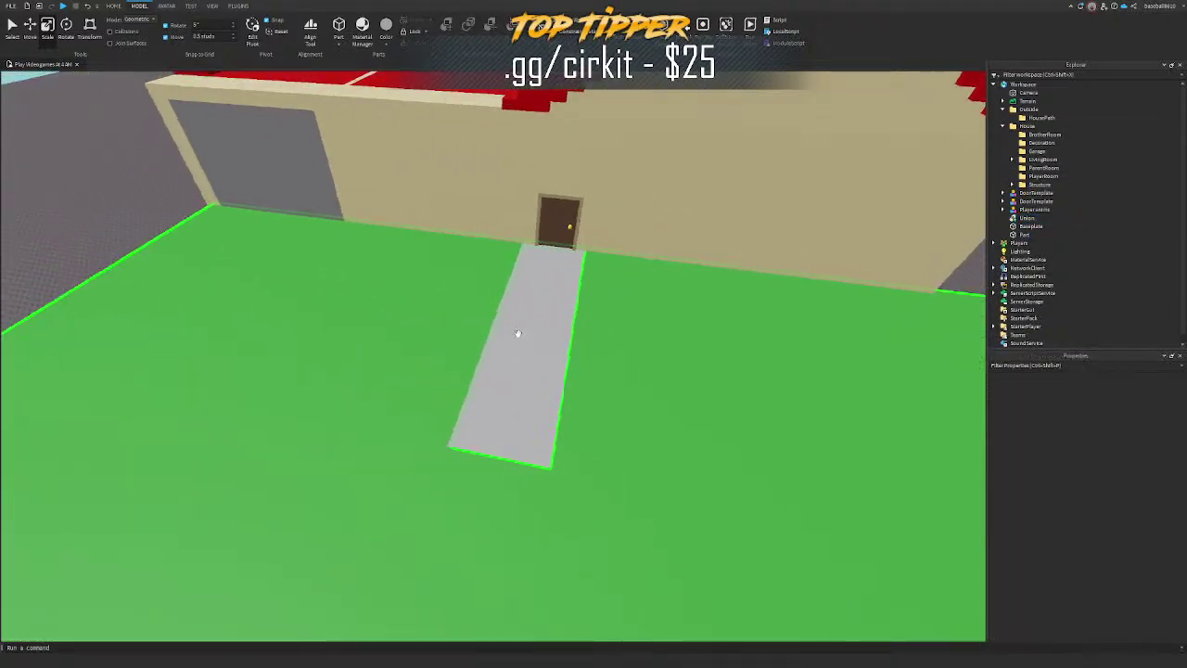
Step: Duplicate the path slab, move the copy in front of the garage, and widen it to the garage opening, about 27 studs
click(593, 290)
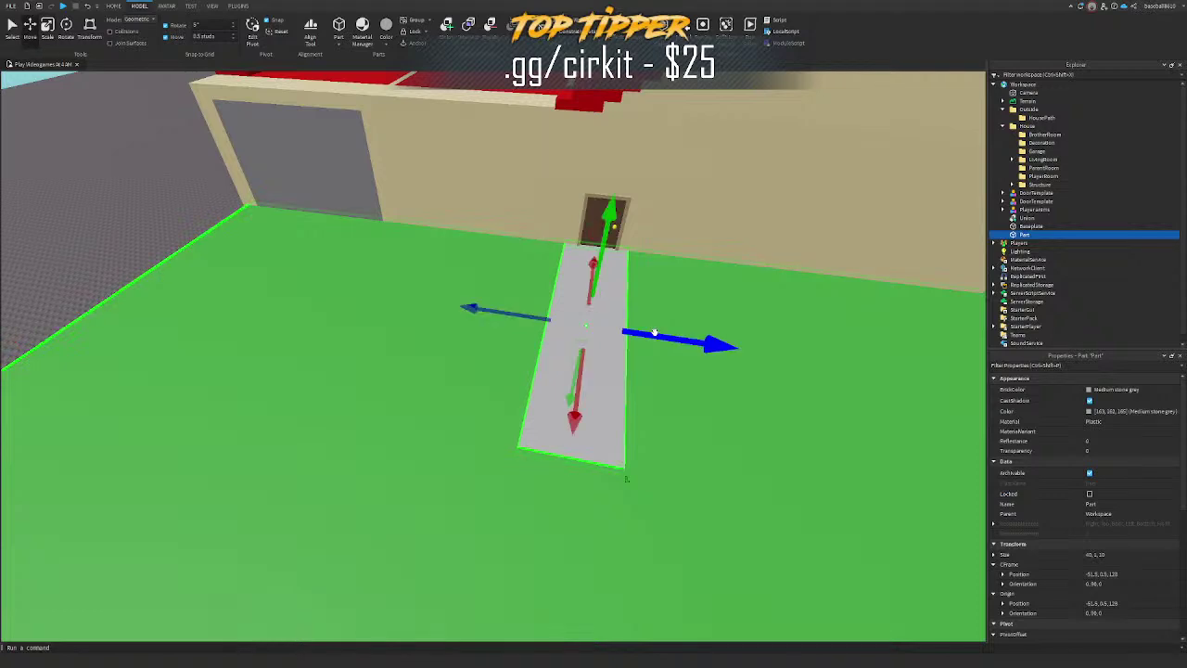
key(ctrl+d)
right_drag(654, 332, 677, 332)
key(a)
drag(654, 332, 620, 313)
key(ctrl+3)
key(a)
drag(495, 299, 431, 294)
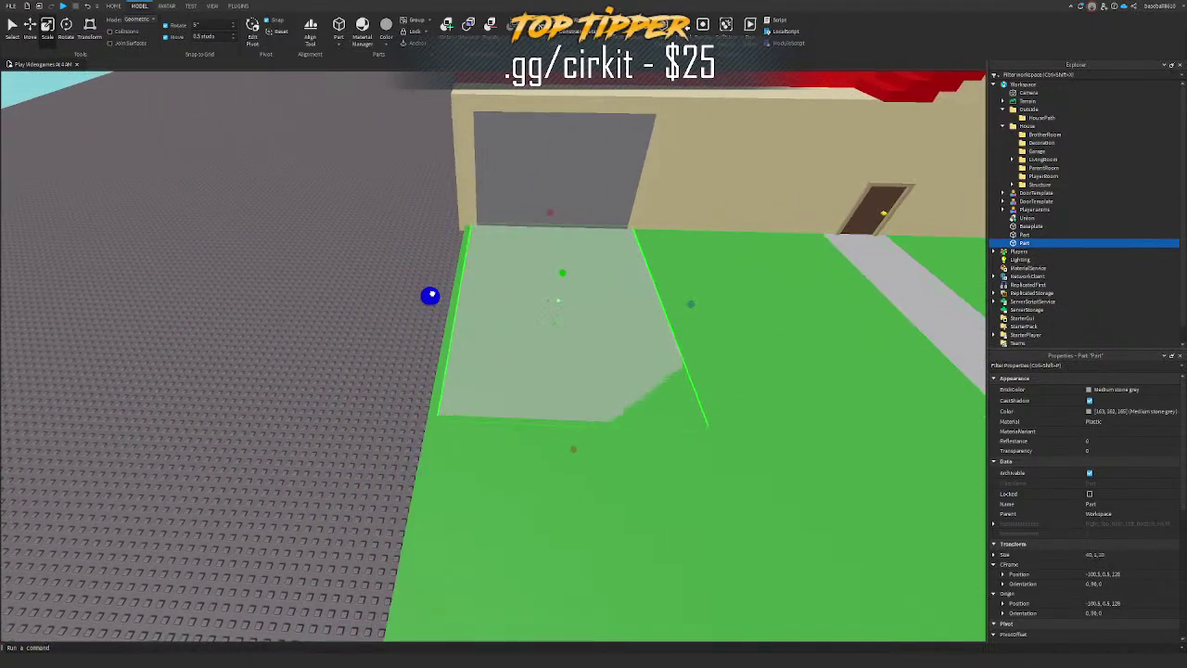
Step: Duplicate the driveway slab and thicken the copy to about 11 studs
key(d)
key(a)
right_drag(565, 331, 588, 347)
key(s)
key(ctrl+d)
ctrl+drag(532, 357, 509, 263)
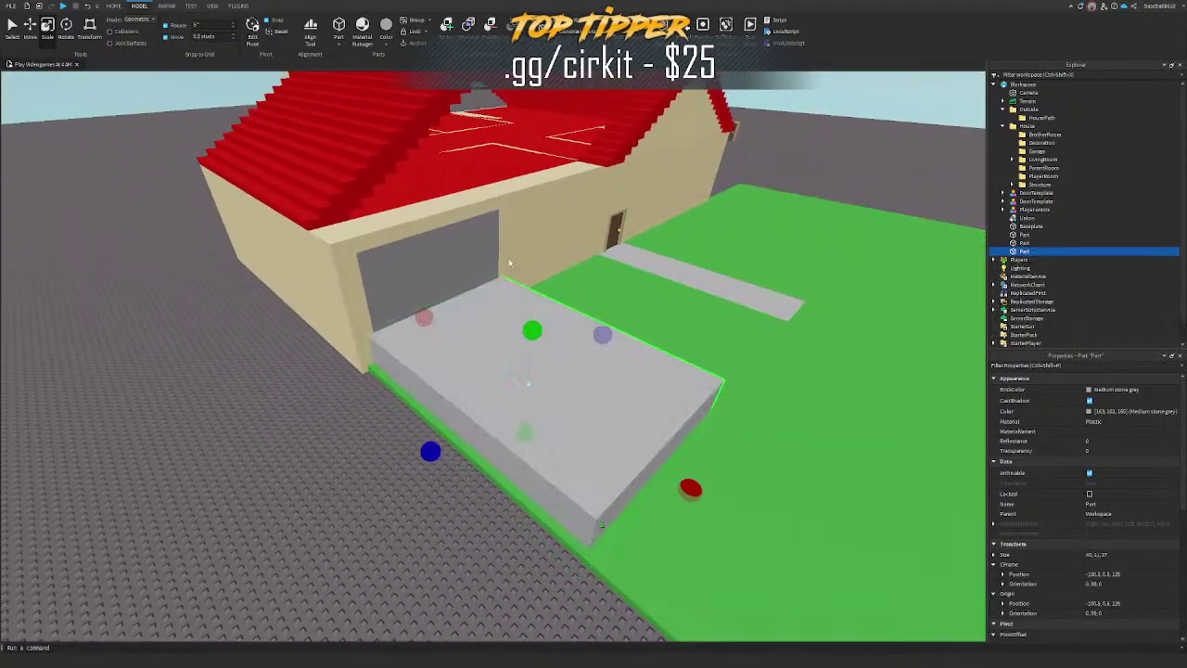
Step: Negate the thick driveway copy and union it with the grass to cut a recess for the driveway
key(d)
click(489, 25)
ctrl+click(811, 390)
click(447, 26)
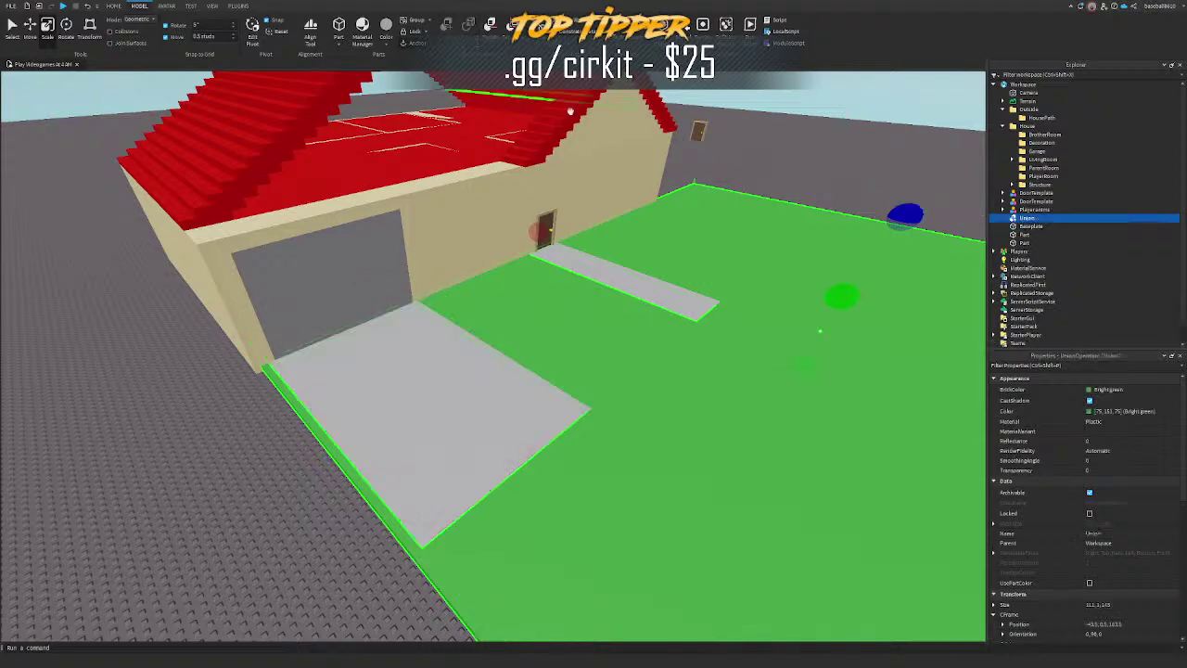
Step: Duplicate the driveway slab and resize the copy into a narrow strip just beyond the driveway's far end
key(w)
click(466, 432)
key(a)
key(ctrl+d)
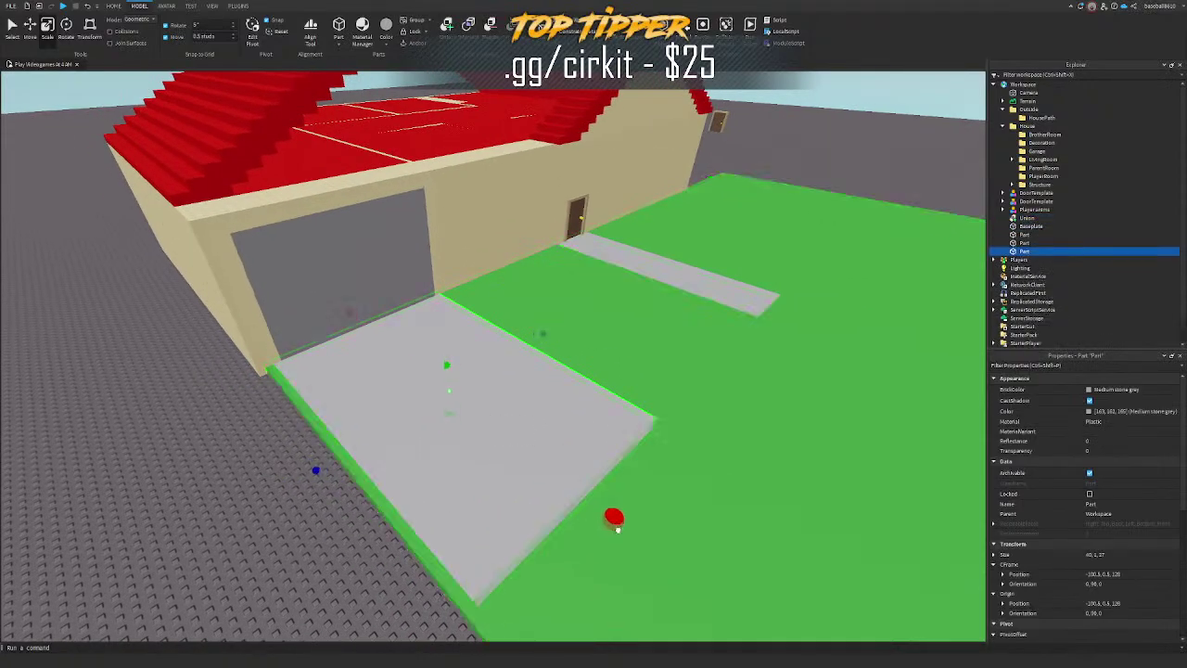
key(s)
drag(618, 529, 779, 588)
right_drag(779, 588, 780, 588)
key(w)
drag(297, 323, 471, 393)
key(d)
key(s)
drag(821, 479, 531, 400)
key(s)
Step: Stretch the strip across the lawn as a sidewalk about 6 studs wide and 132 studs long
drag(525, 314, 584, 196)
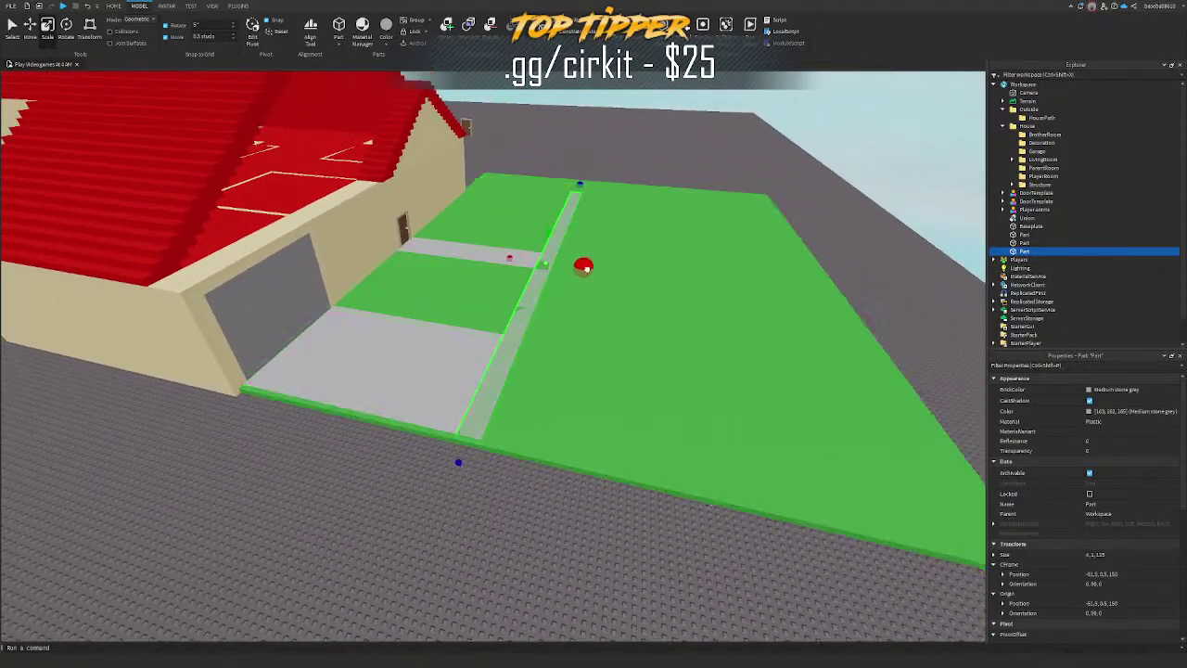
drag(586, 269, 595, 271)
key(w)
right_drag(627, 217, 538, 297)
drag(440, 378, 540, 373)
key(a)
right_drag(607, 349, 648, 331)
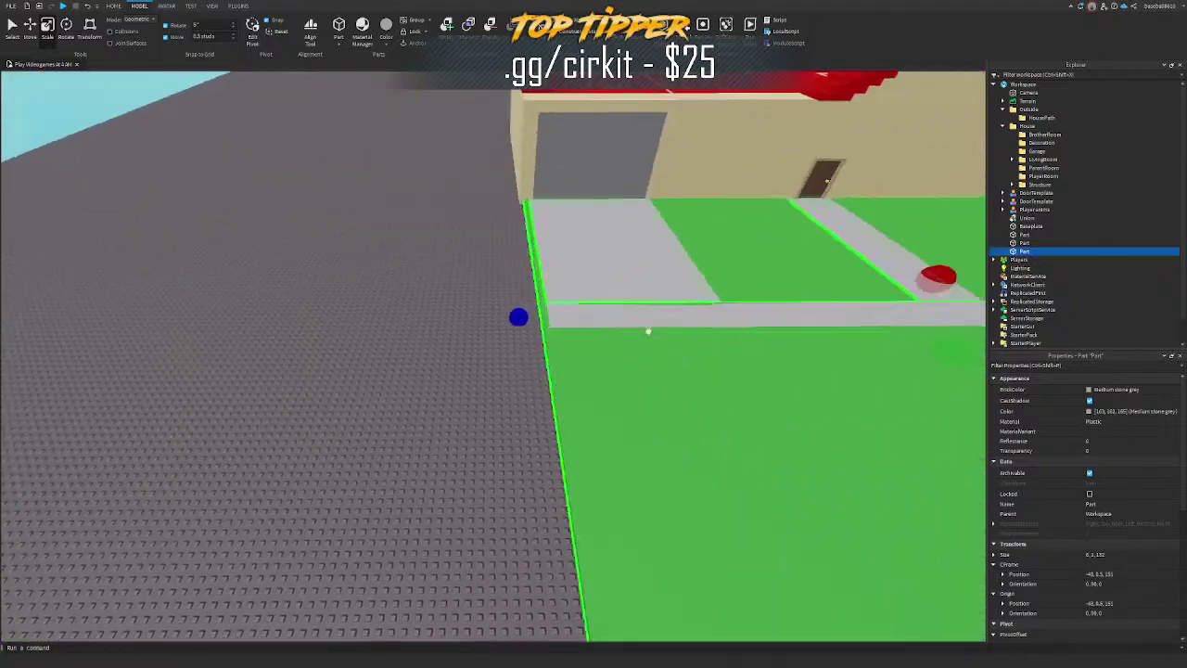
Step: Extend the sidewalk strip well past both sides of the lawn
key(s)
drag(509, 316, 132, 337)
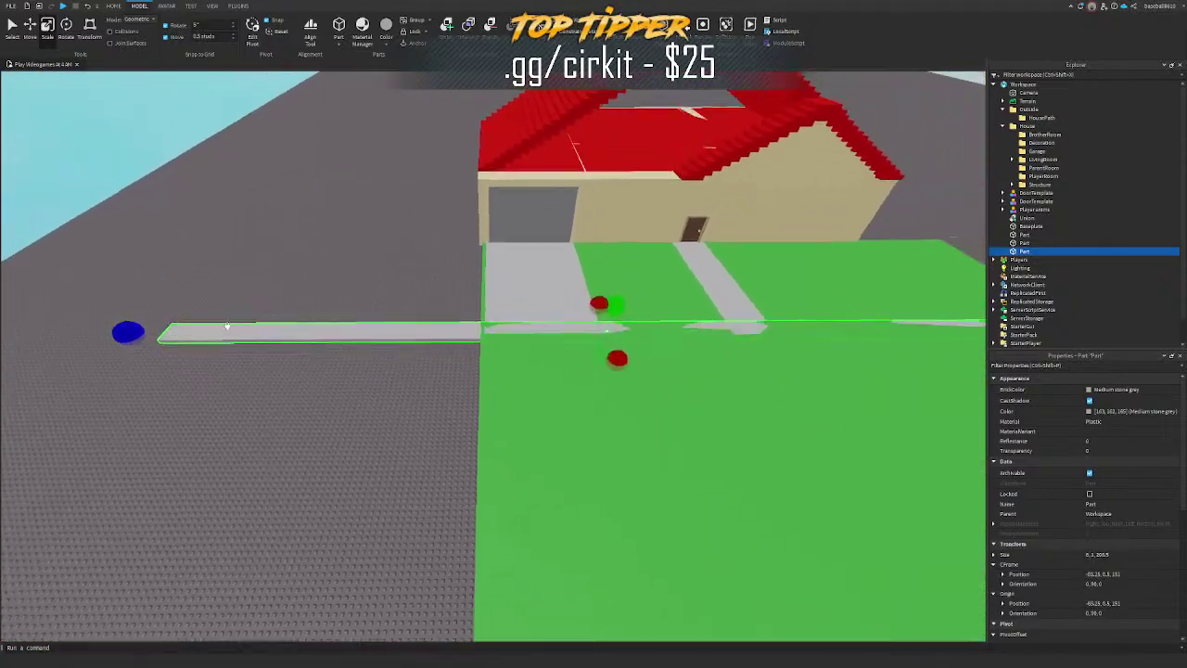
scroll(225, 324, down, 3)
drag(845, 334, 916, 335)
scroll(876, 336, down, 3)
scroll(564, 300, up, 5)
scroll(573, 309, down, 4)
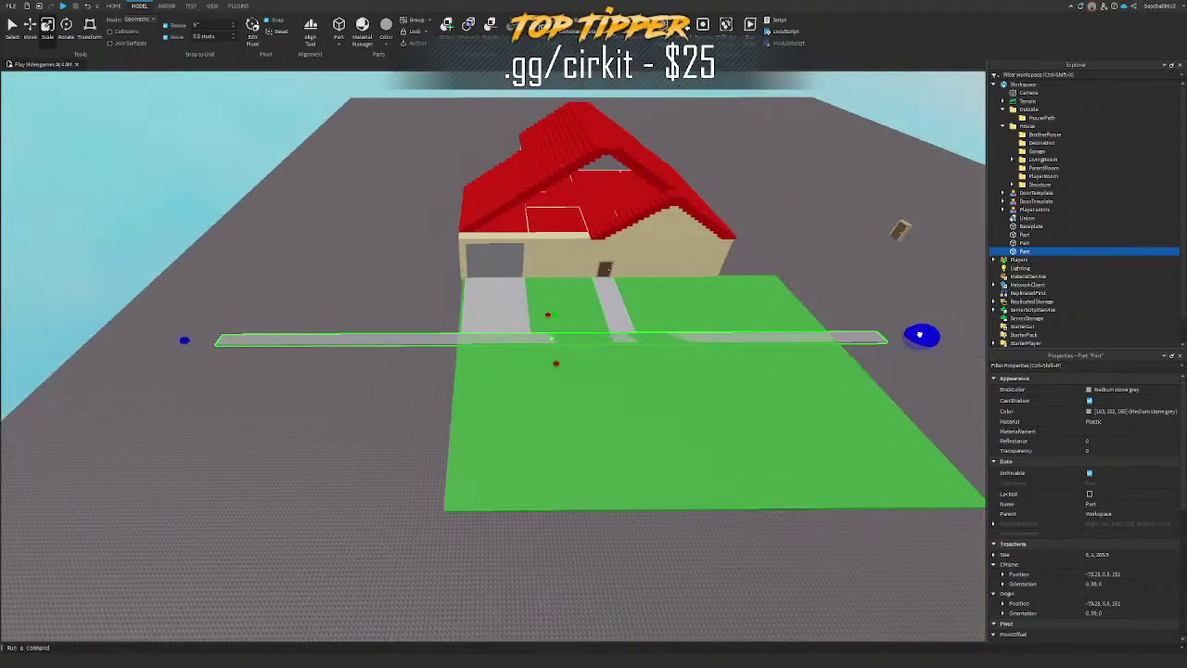
scroll(551, 287, up, 6)
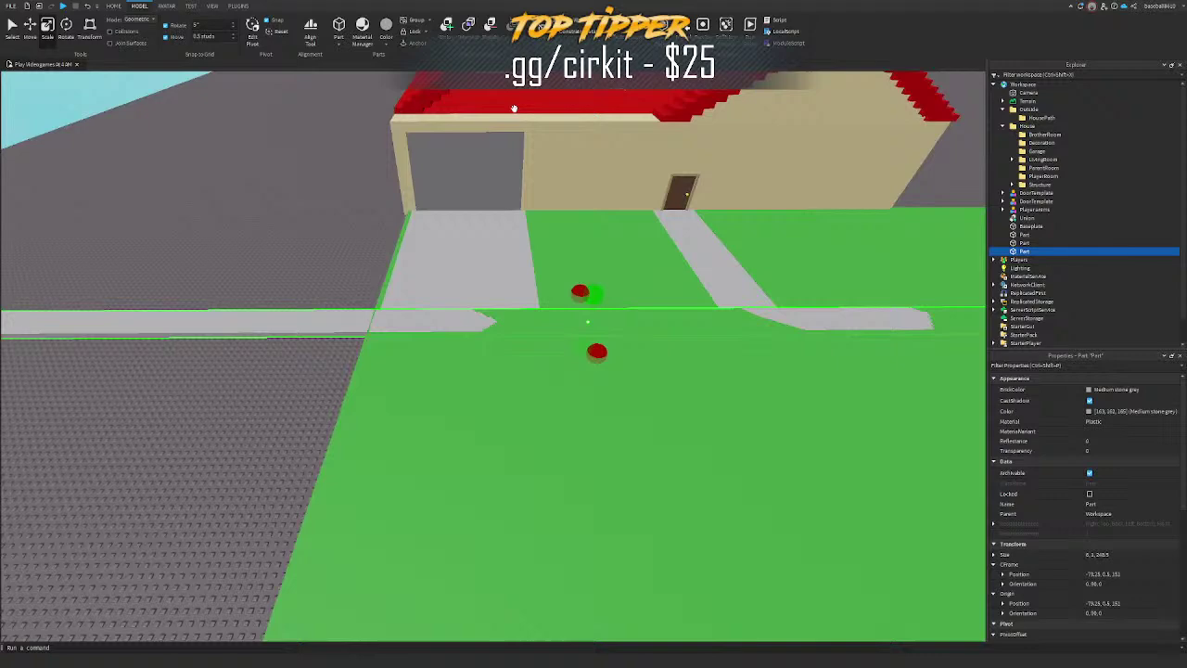
scroll(575, 190, up, 3)
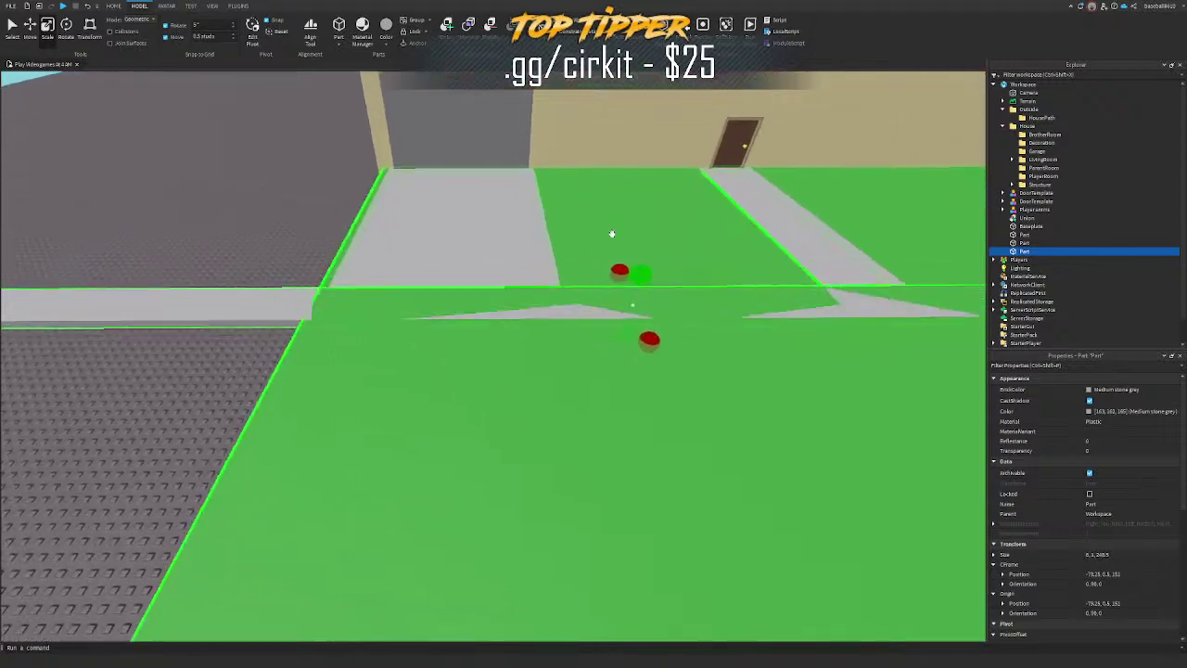
Step: Duplicate the sidewalk strip and thicken one of the two copies so it passes through the grass surface
right_drag(609, 233, 620, 206)
key(ctrl+d)
click(665, 321)
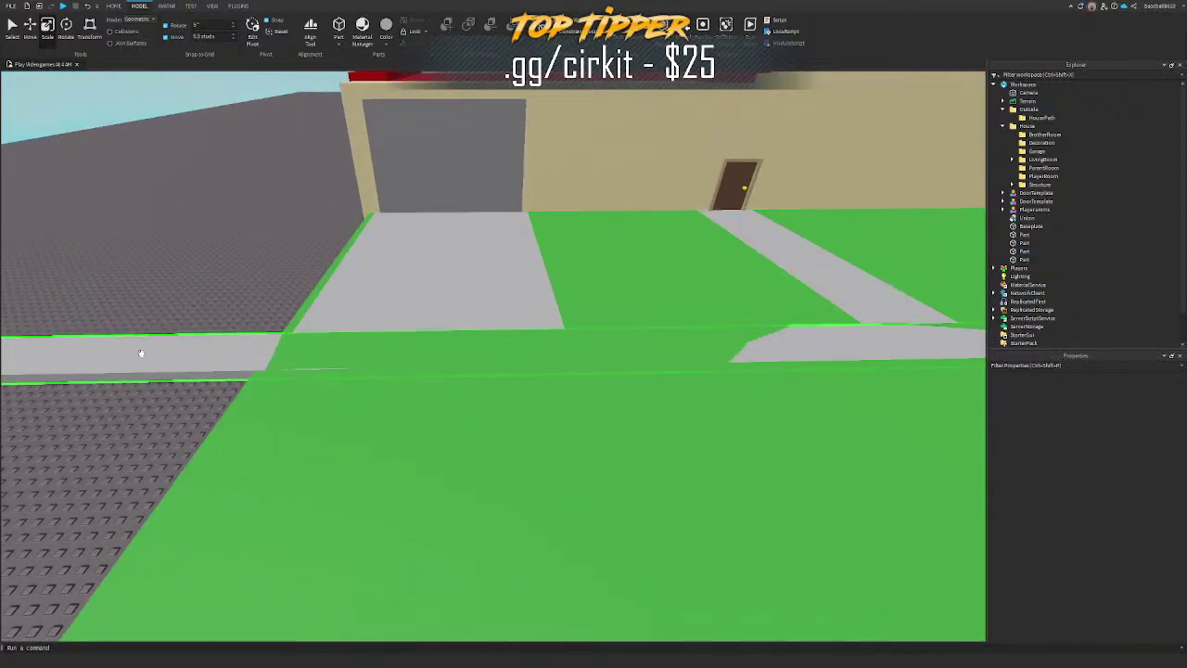
click(141, 353)
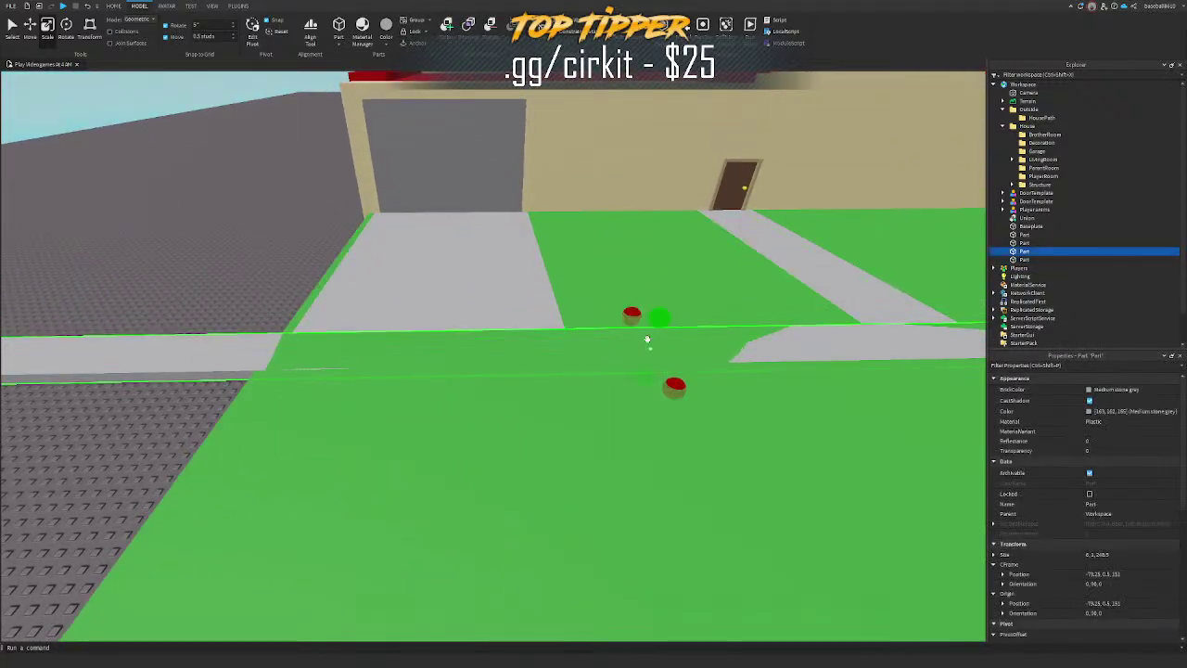
ctrl+drag(657, 318, 664, 290)
Step: Negate the thick sidewalk copy and union it with the grass to cut a recess for the sidewalk
click(491, 26)
ctrl+click(640, 242)
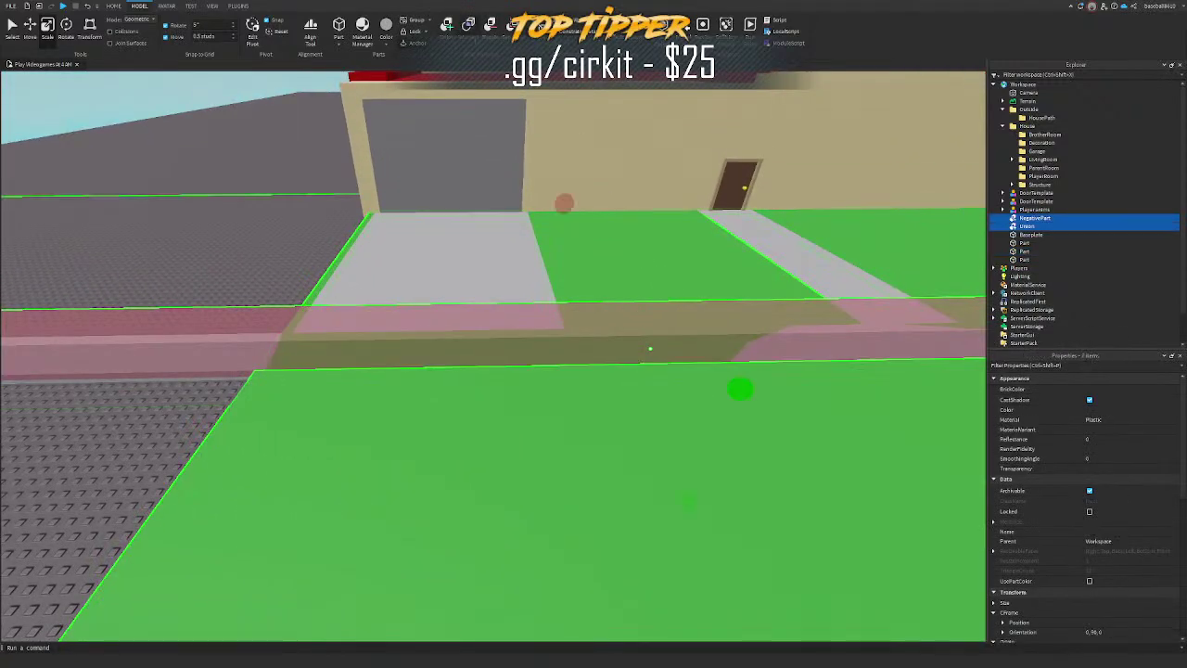
click(449, 26)
click(166, 290)
right_drag(166, 290, 167, 291)
Step: Rename the green lawn union Grass
click(543, 324)
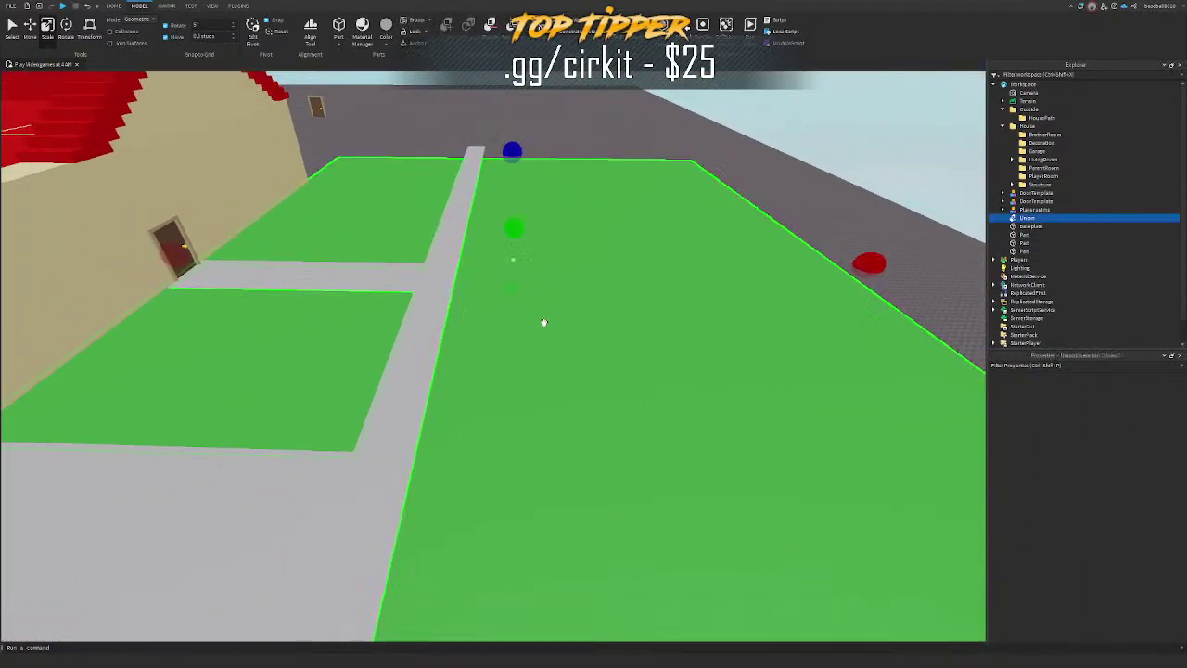
double_click(1026, 217)
text(Grass)
key(Return)
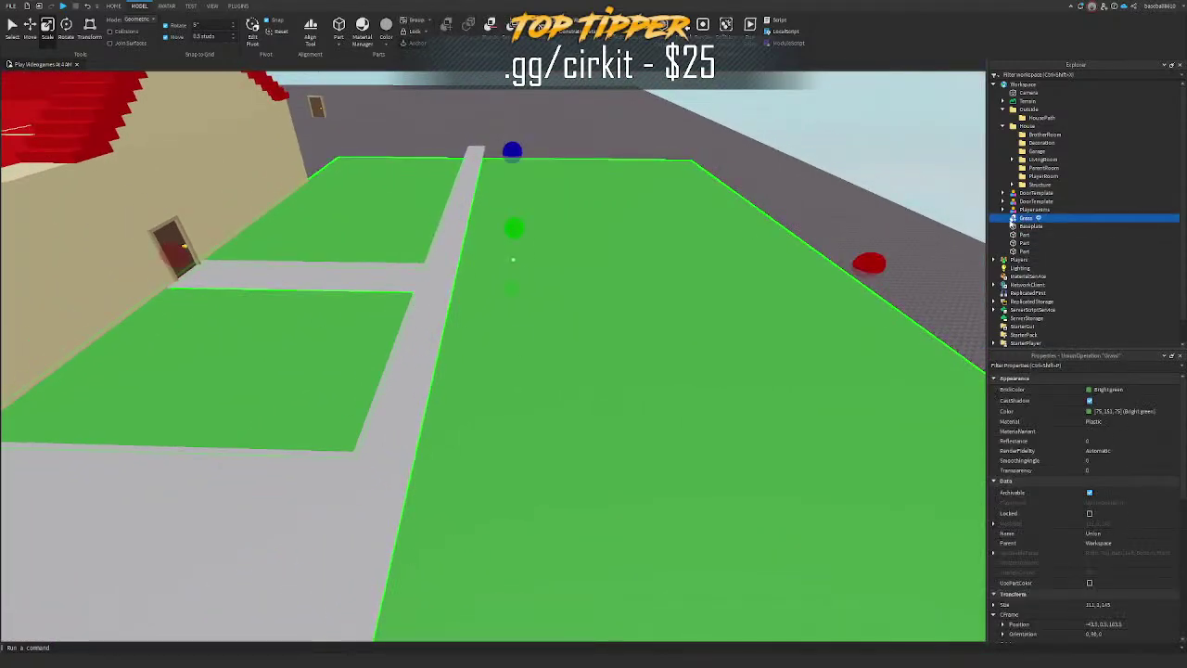
Step: Move Grass into the Outside folder, and file the driveway part in the HousePath folder under the name GaragePath
drag(1027, 218, 1029, 109)
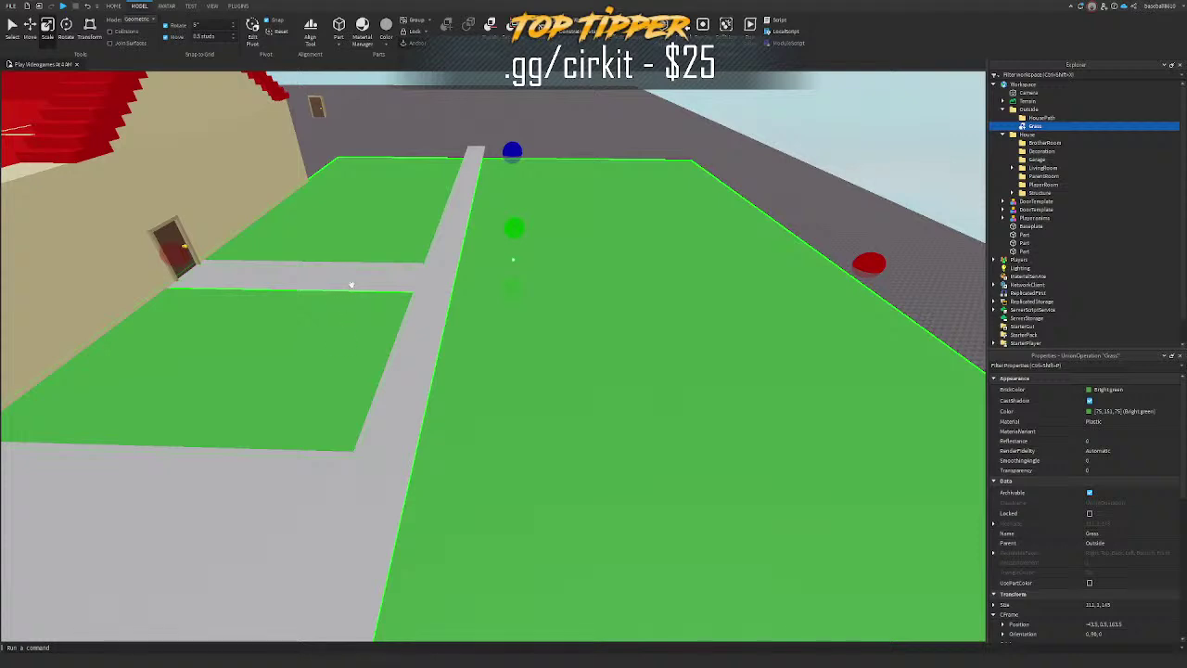
right_drag(318, 284, 318, 284)
click(410, 433)
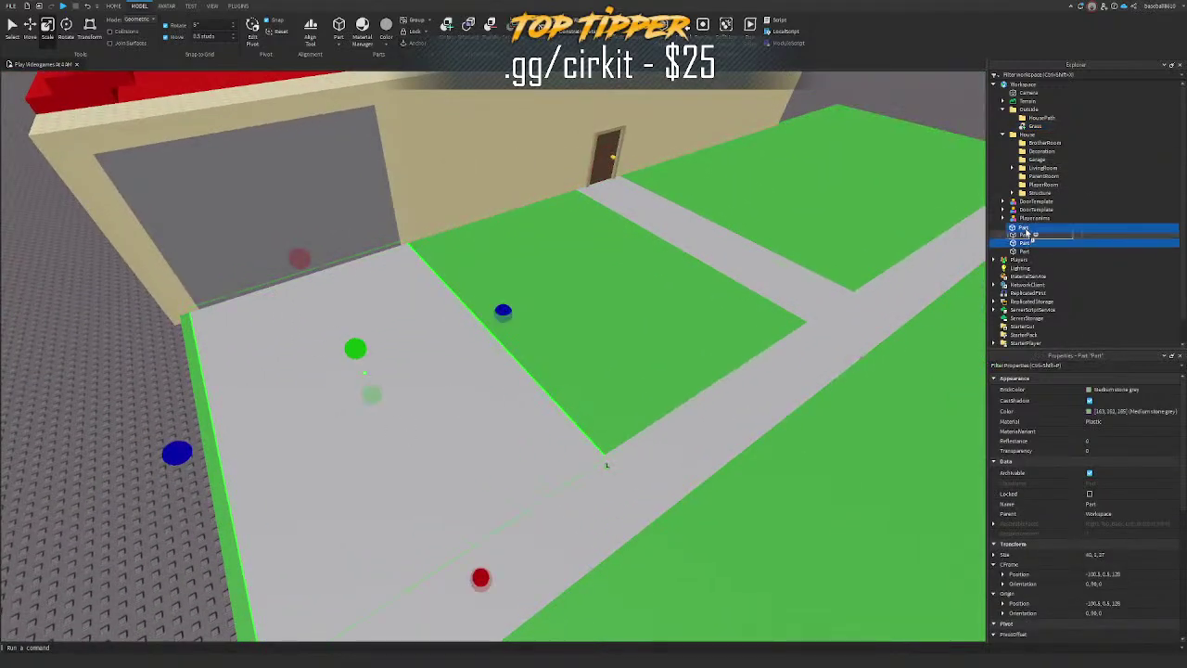
drag(1026, 233, 1035, 111)
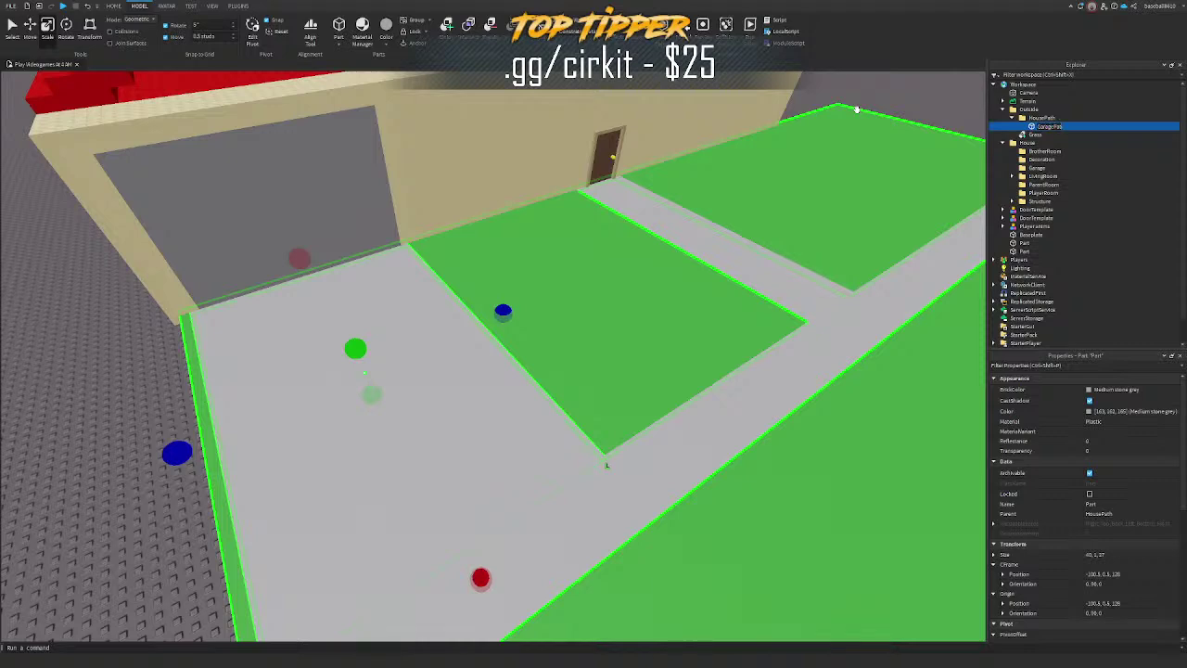
click(802, 329)
Step: Move the front door path and the sidewalk strip into HousePath, naming them DoorPath and Sidewalk
click(1023, 244)
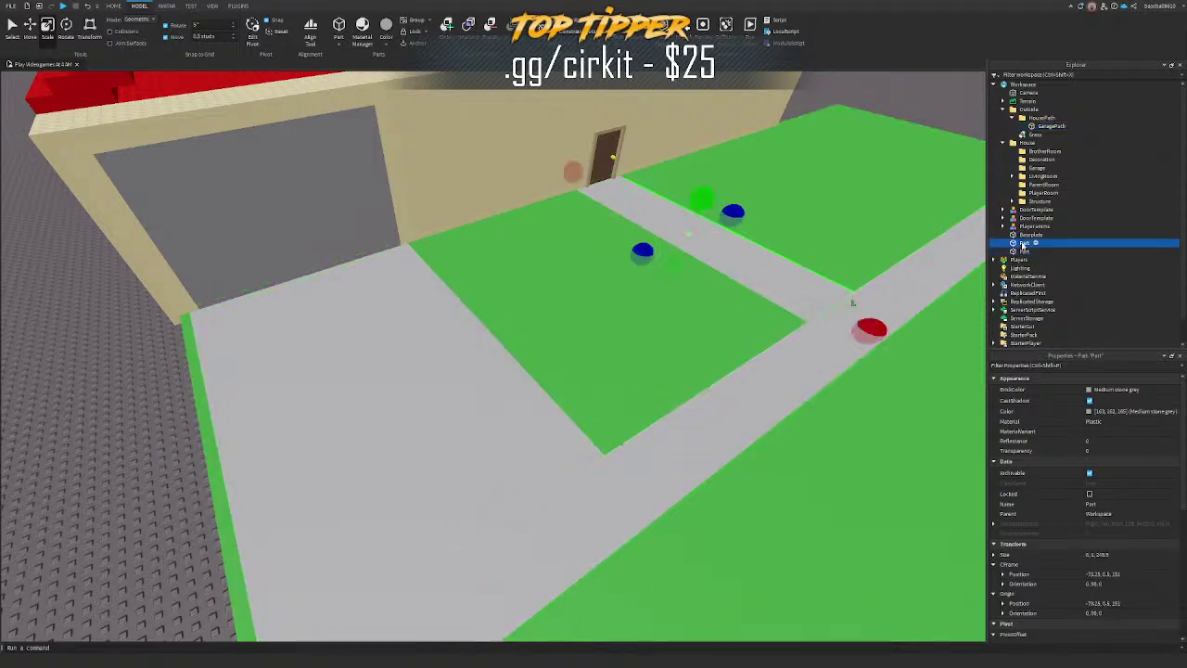
drag(1039, 112, 1043, 122)
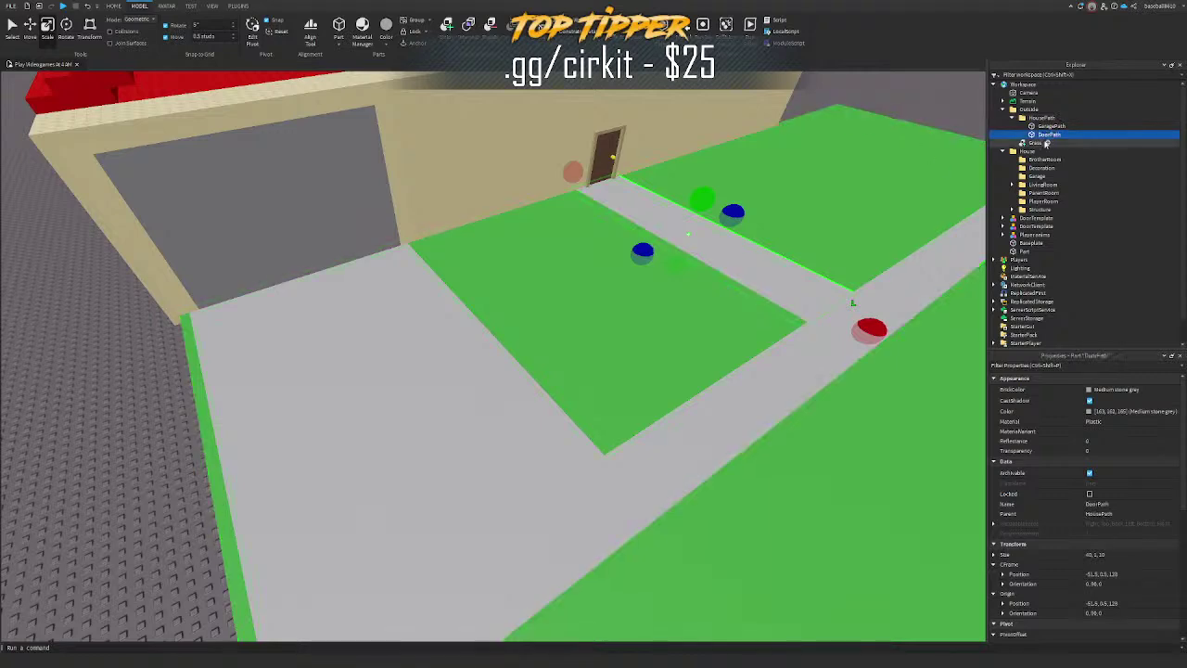
drag(1024, 251, 1052, 121)
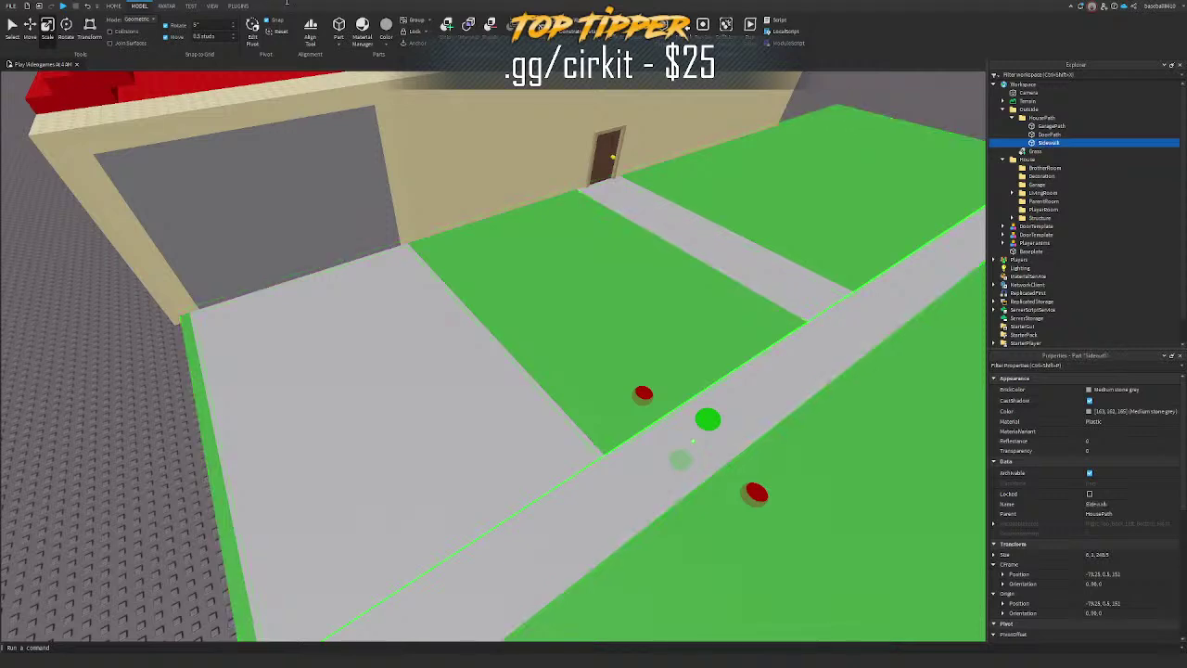
Step: Apply the Studs surface to the top faces of the sidewalk, the door path and the driveway
click(239, 6)
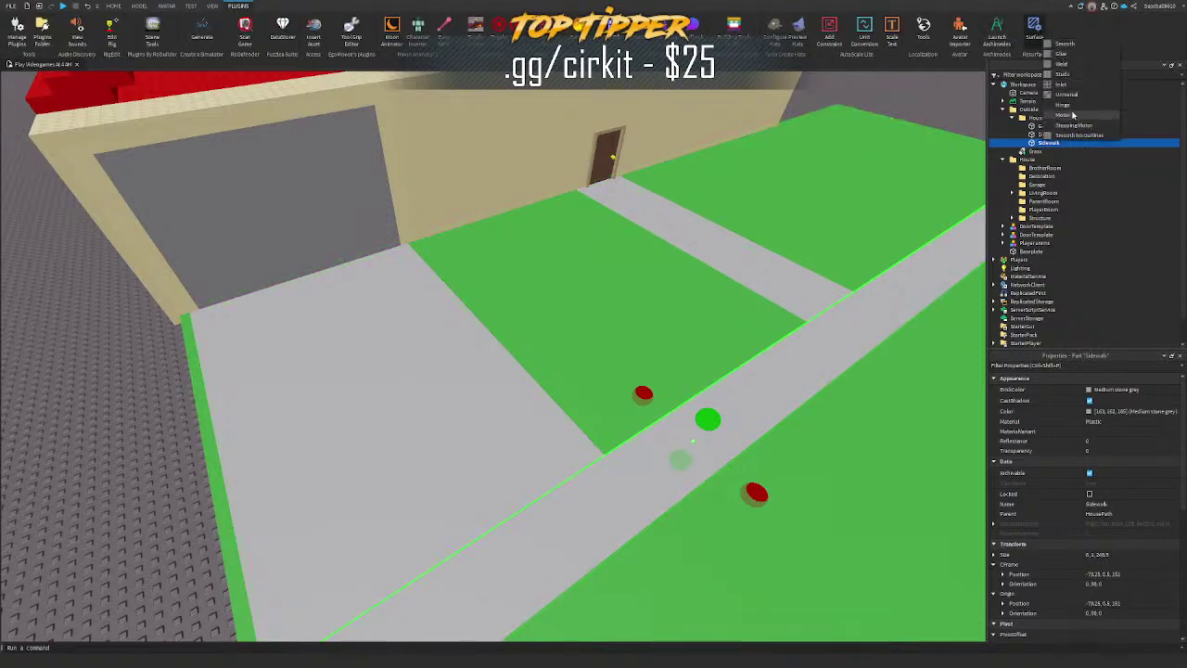
click(1066, 74)
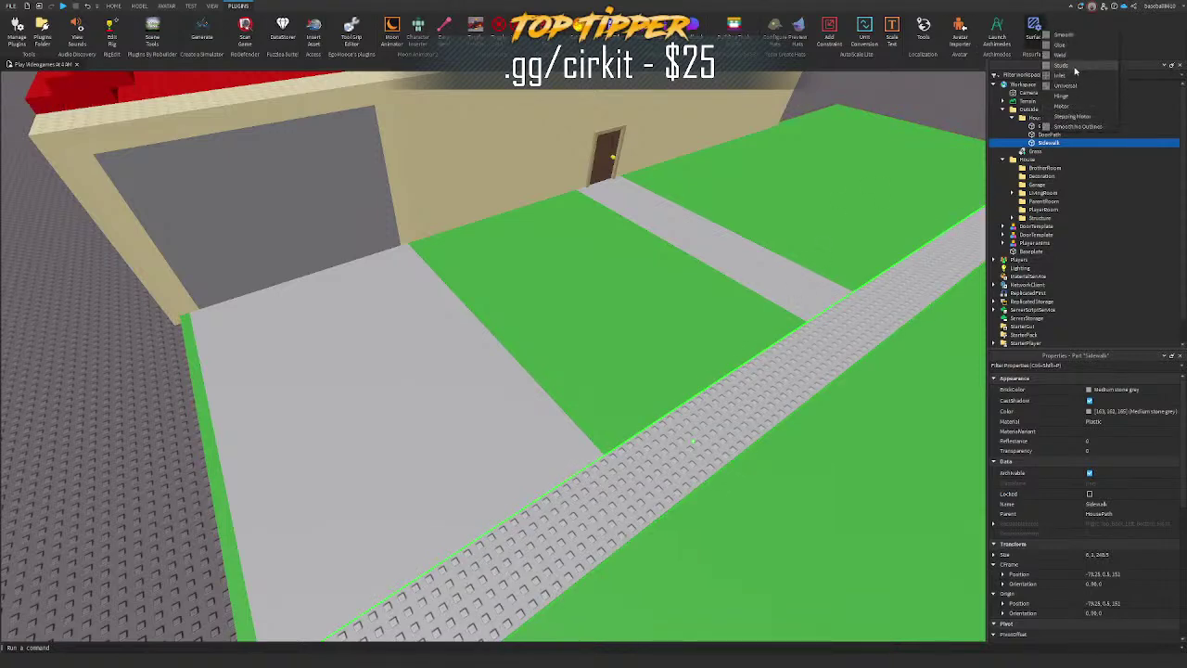
click(1076, 70)
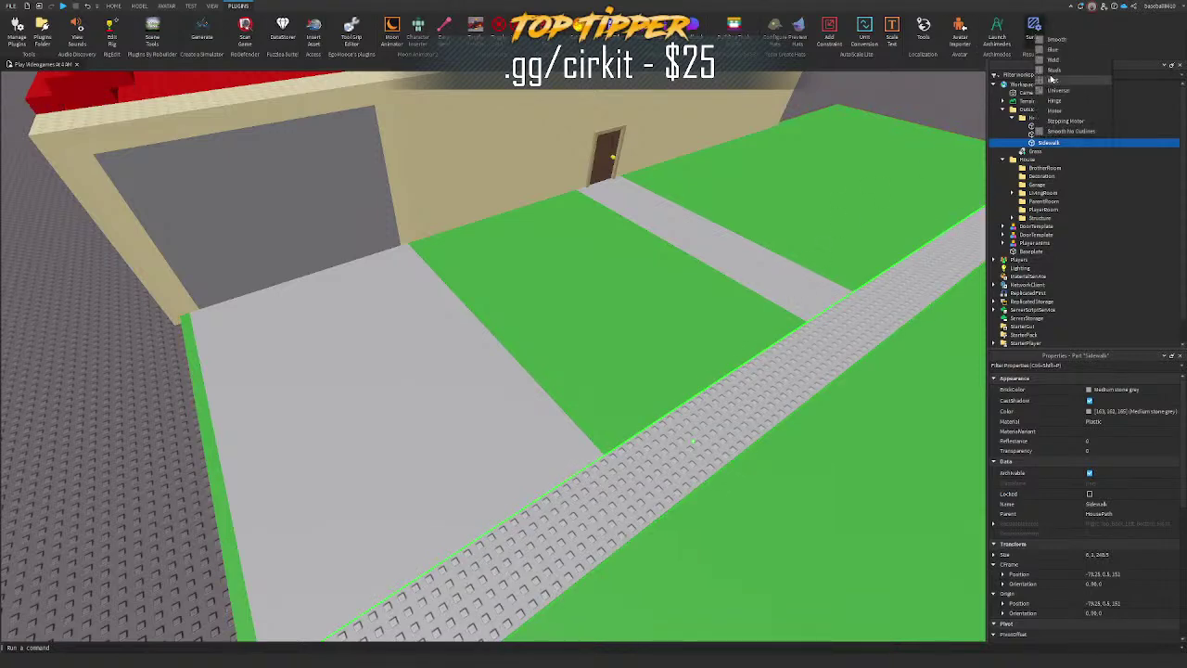
click(1057, 69)
click(780, 277)
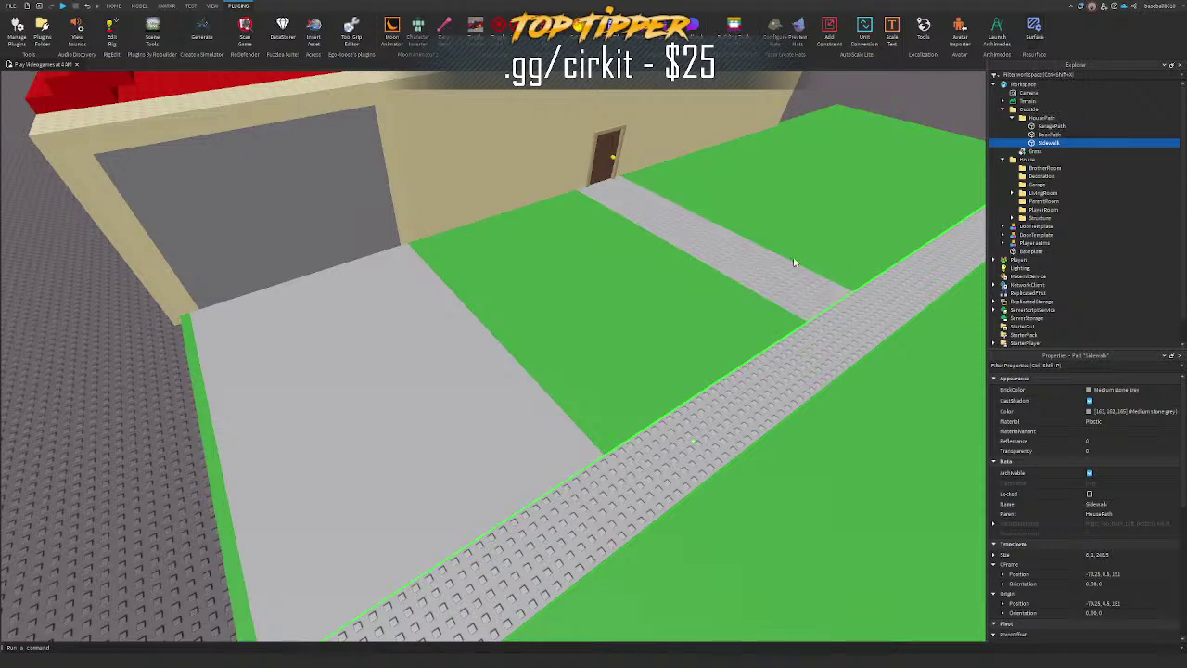
click(1056, 69)
click(425, 420)
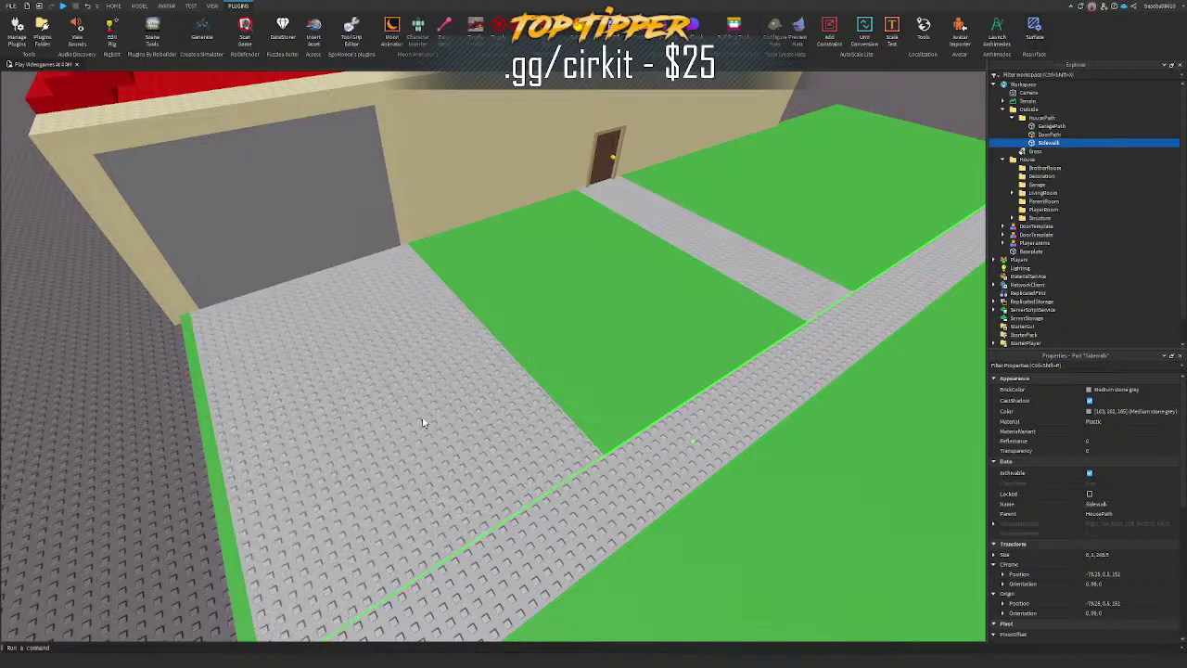
Step: Search the Toolbox models for "stud texture" to find a studded surface for the grass union
right_drag(398, 310, 313, 290)
key(s)
click(662, 358)
right_drag(662, 358, 662, 342)
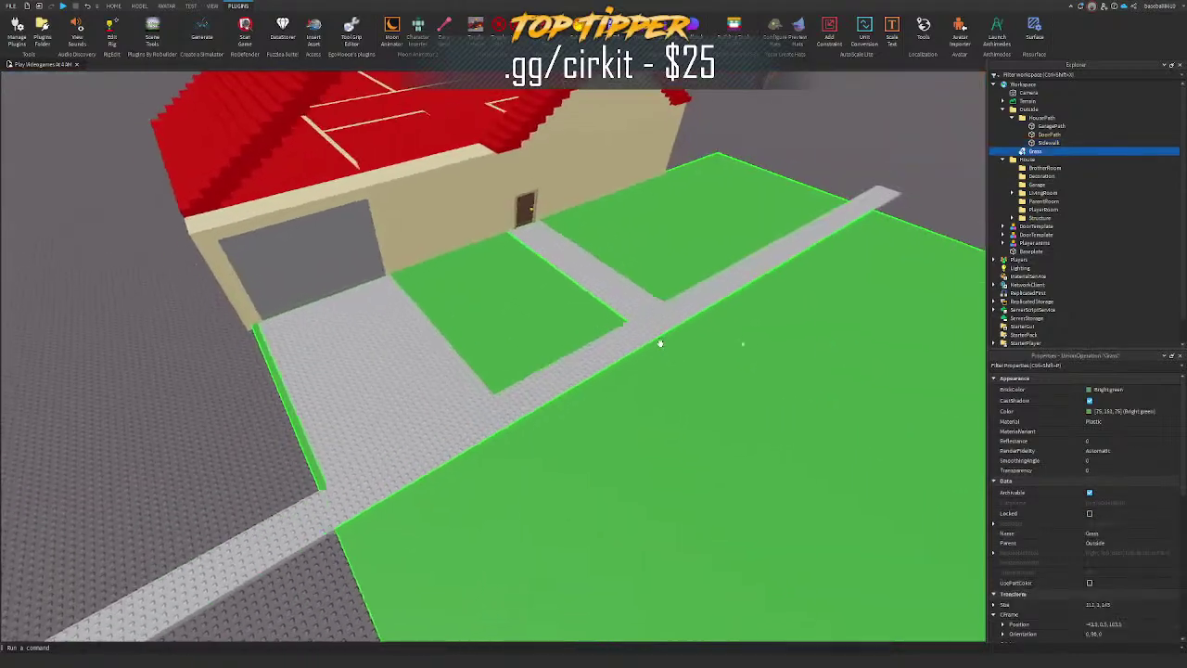
key(s)
click(115, 7)
click(233, 30)
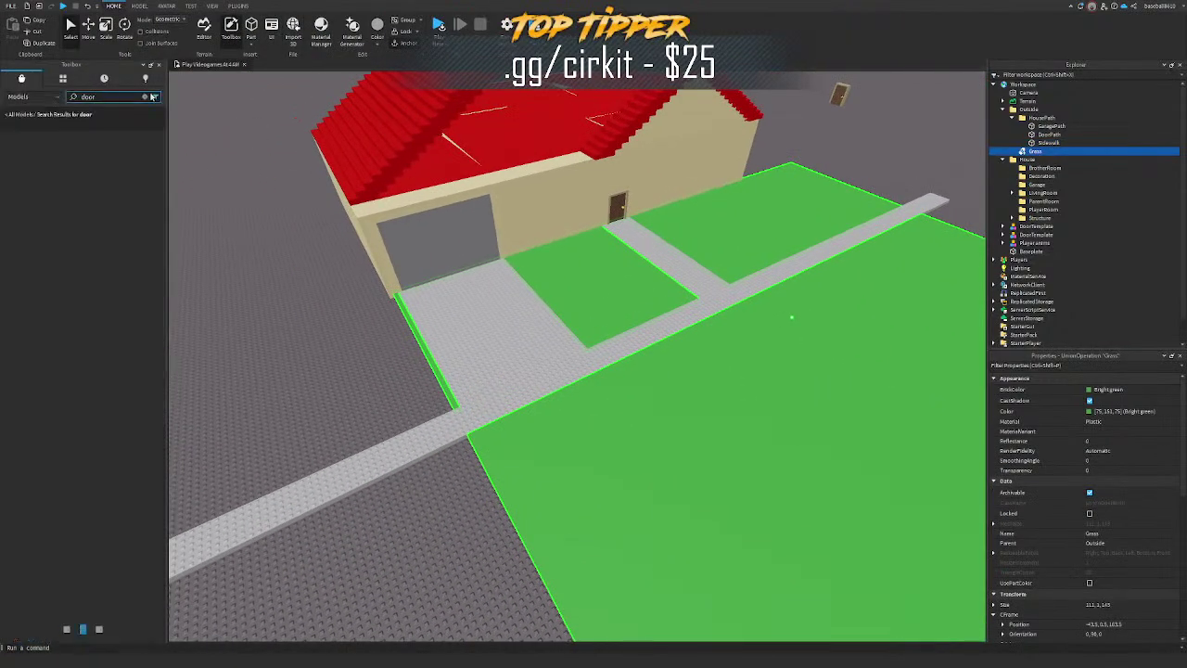
text(stud tex)
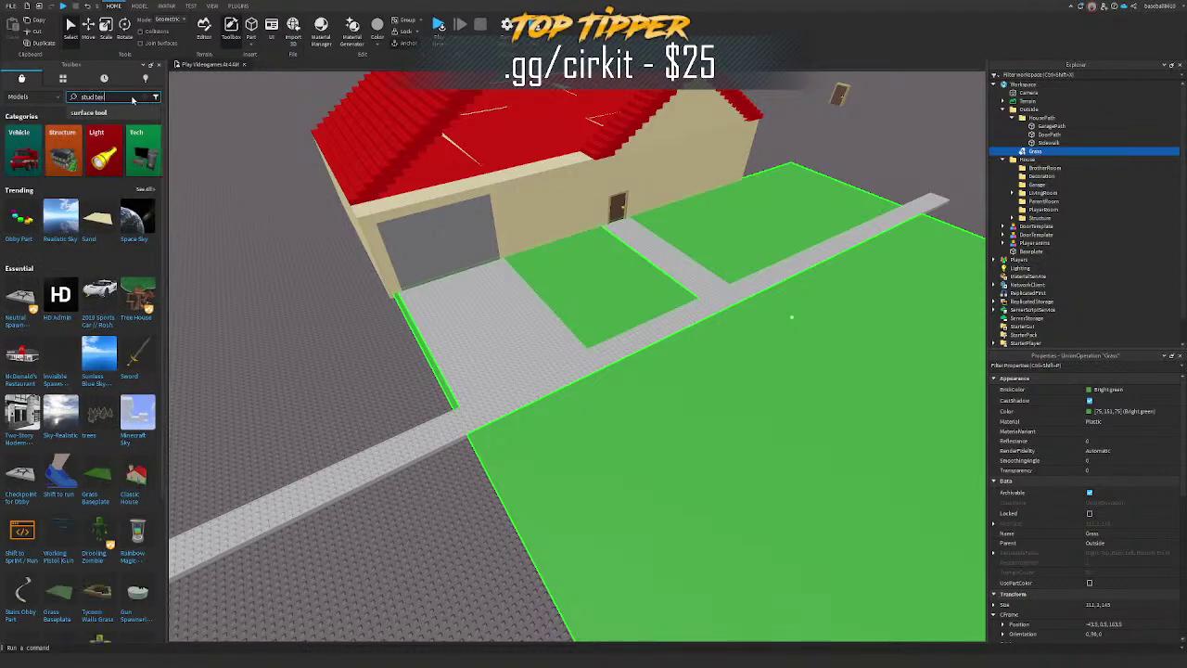
text(ture)
key(Return)
Step: Insert a stud Texture from the search results and transfer it into the Grass union
click(259, 229)
right_drag(258, 229, 190, 215)
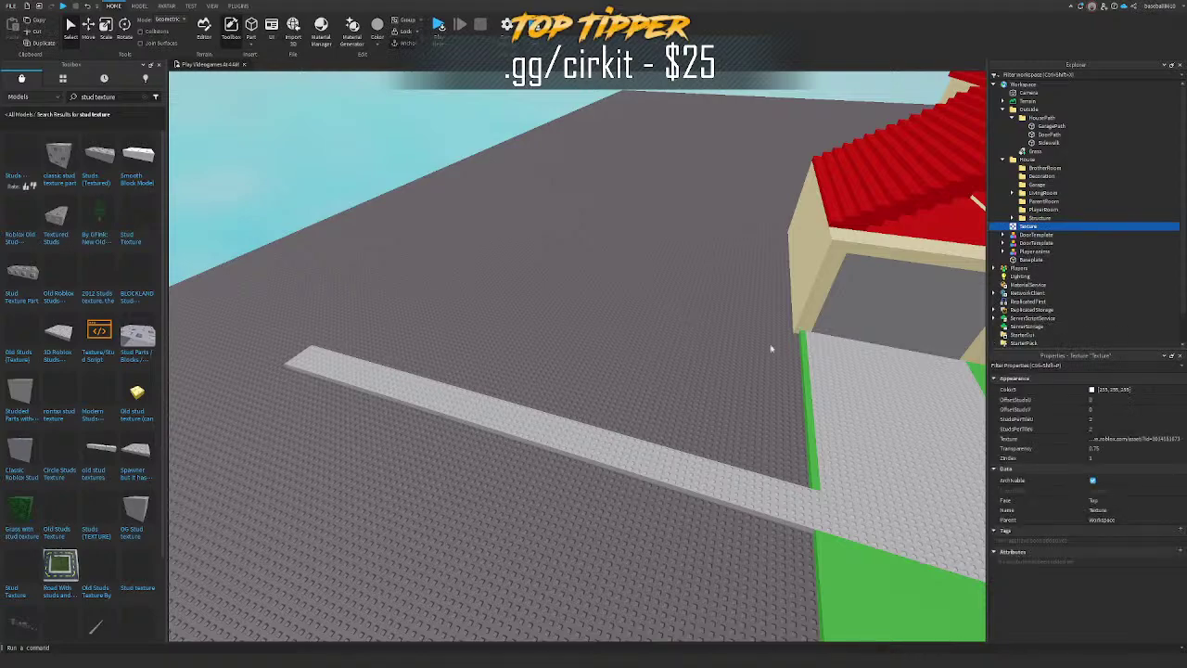
right_drag(913, 268, 835, 376)
key(ctrl+x)
click(864, 256)
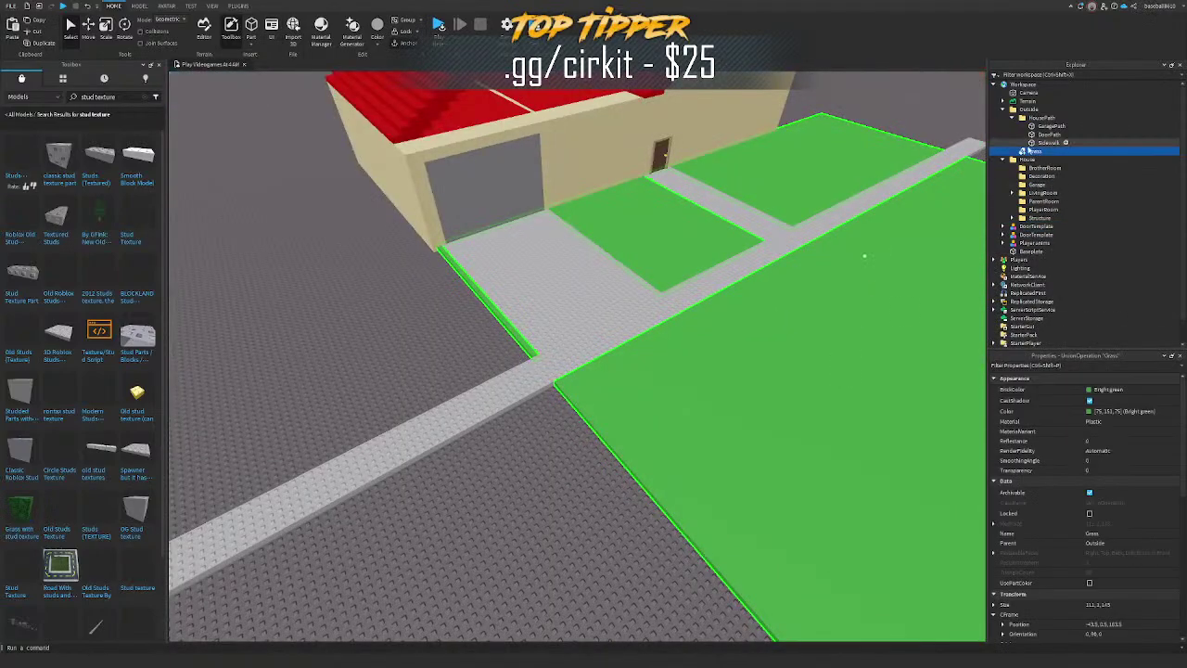
right_click(1028, 151)
click(1049, 183)
Step: Inspect the stud texture on the grass up close and from the front of the house
right_drag(862, 236, 875, 200)
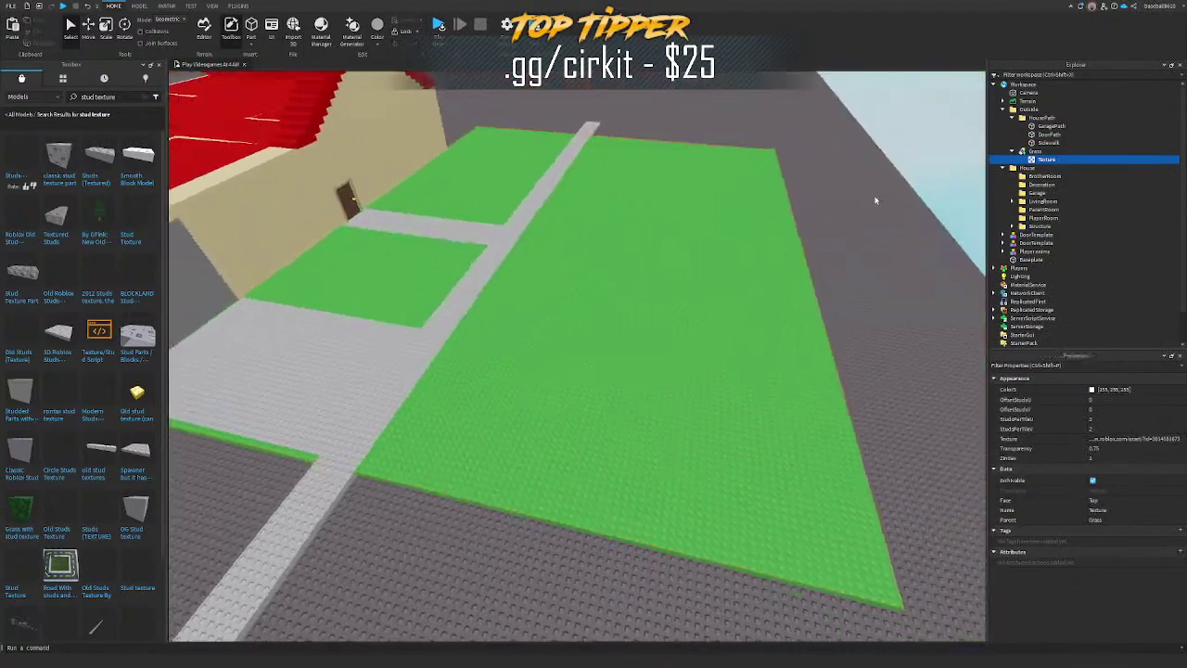
click(875, 200)
key(w)
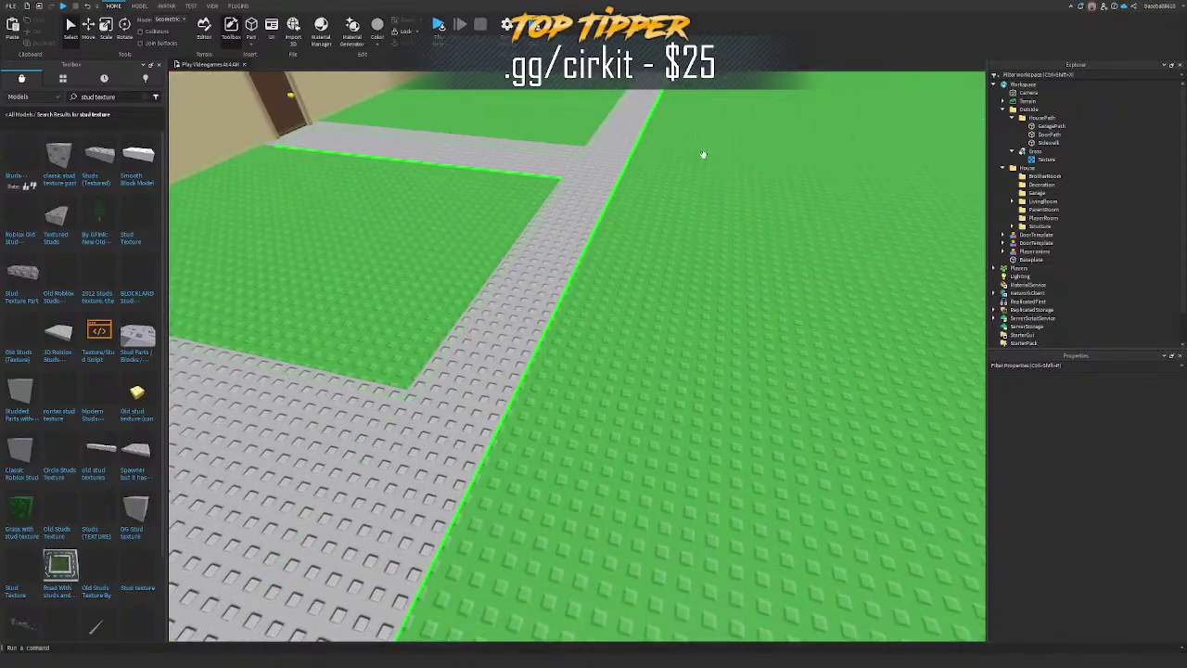
key(s)
right_drag(702, 154, 730, 193)
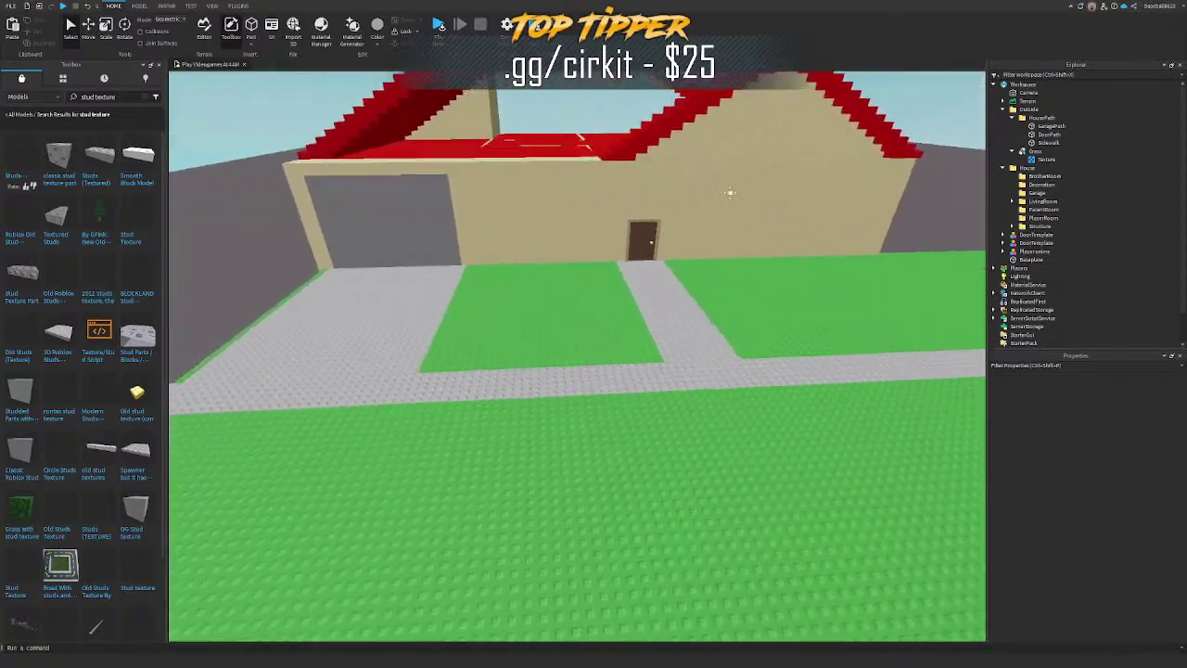
key(w)
right_drag(750, 260, 760, 286)
key(a)
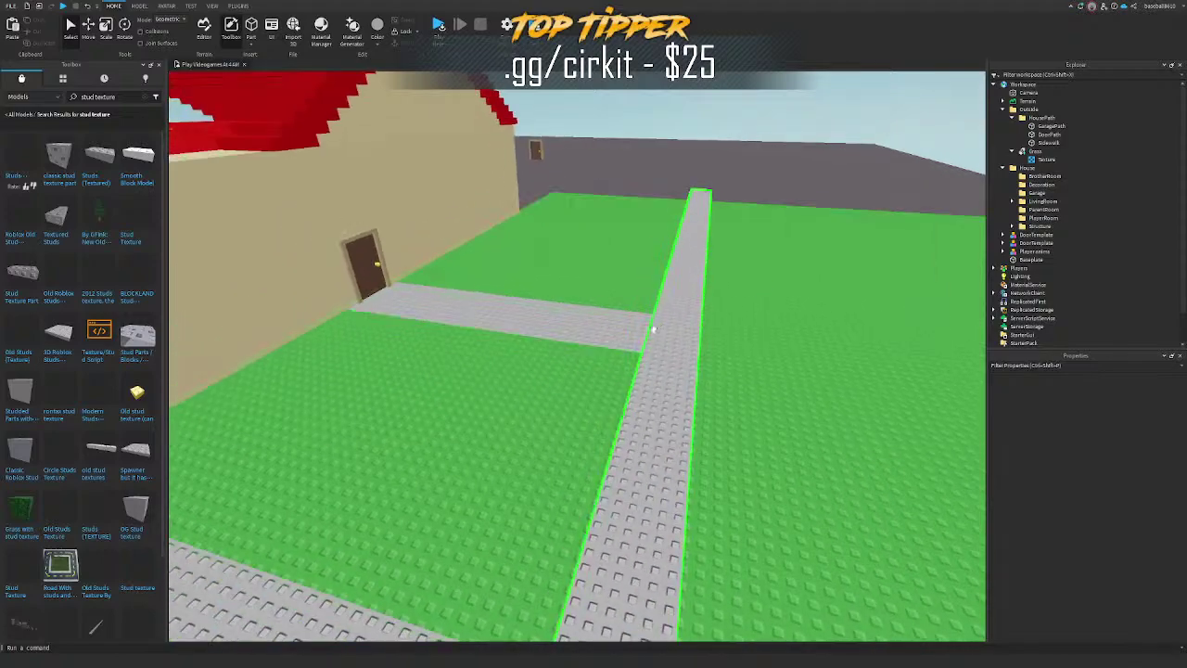
Step: Widen the sidewalk slightly on the side facing the large front lawn
click(653, 329)
key(s)
right_drag(653, 329, 655, 332)
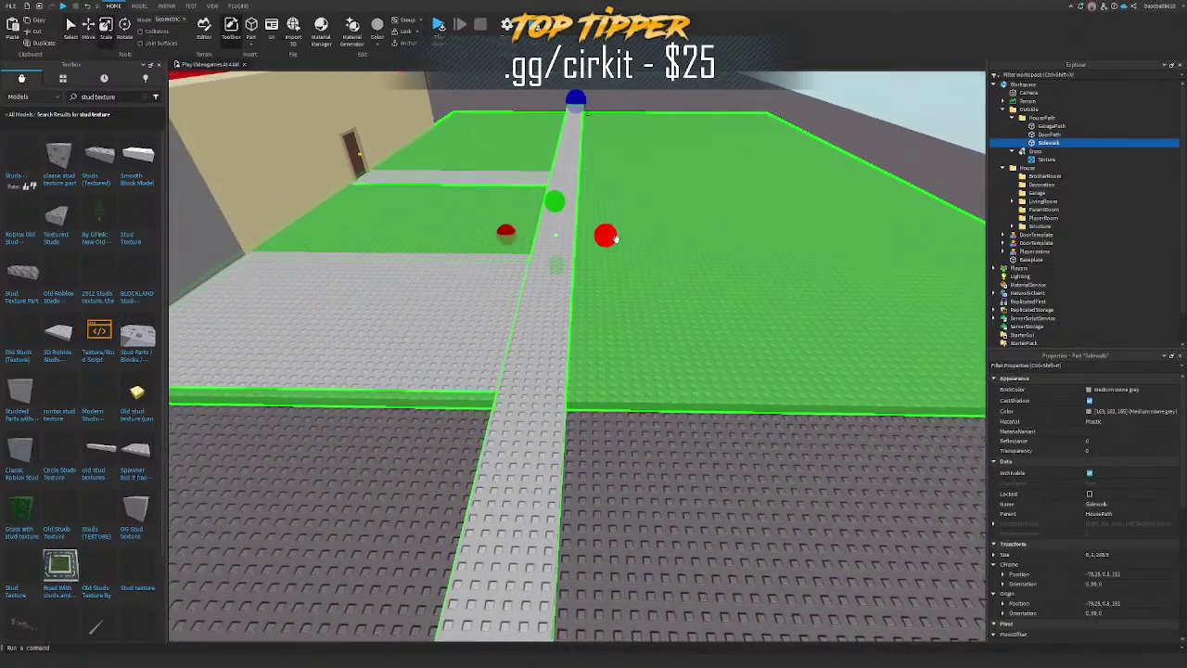
drag(614, 238, 626, 242)
key(d)
right_drag(598, 242, 600, 244)
Step: Duplicate the widened sidewalk and thicken the copy so it passes through the grass
key(ctrl+d)
ctrl+drag(621, 214, 622, 204)
click(659, 239)
click(618, 230)
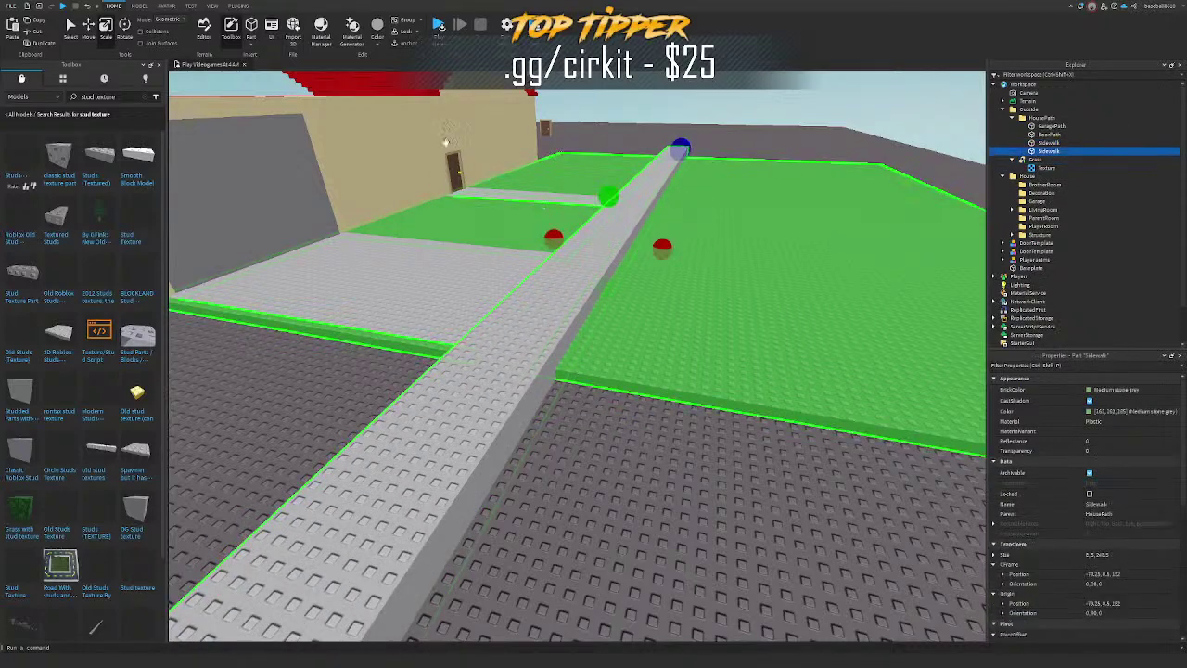
Step: Negate the thick sidewalk copy and union it with the grass to widen the sidewalk recess
click(139, 5)
click(491, 27)
shift+click(700, 201)
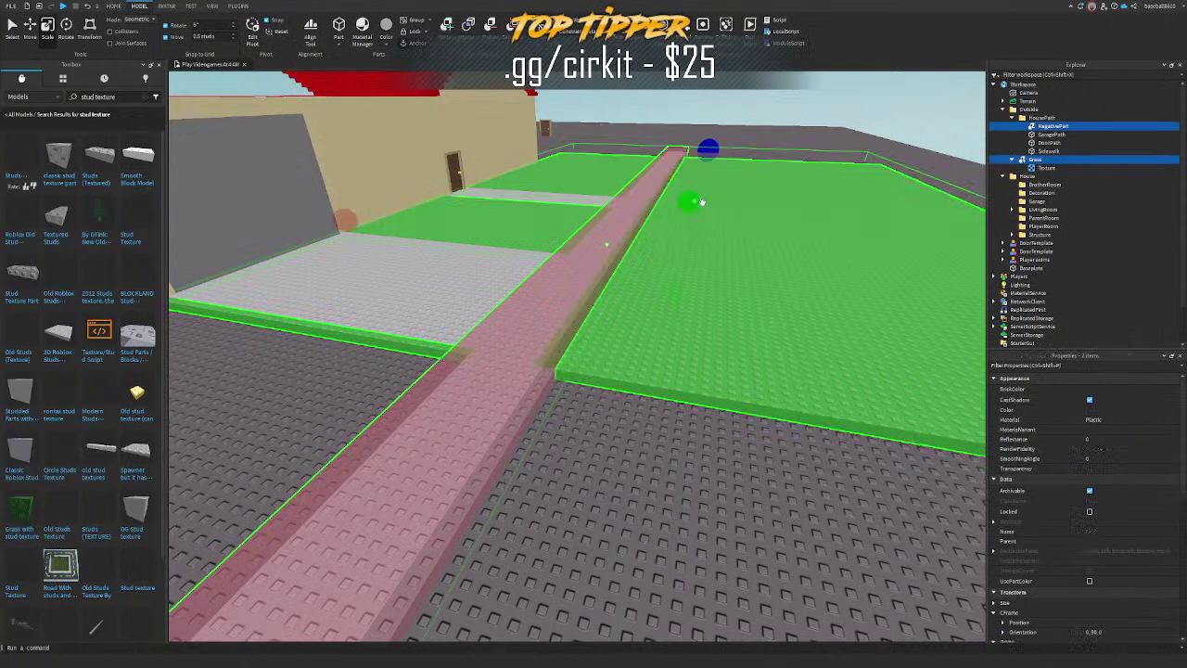
key(ctrl+shift+g)
Step: Paste the stud texture into the new grass union and file the union in the Outside folder as Grass
right_click(1028, 246)
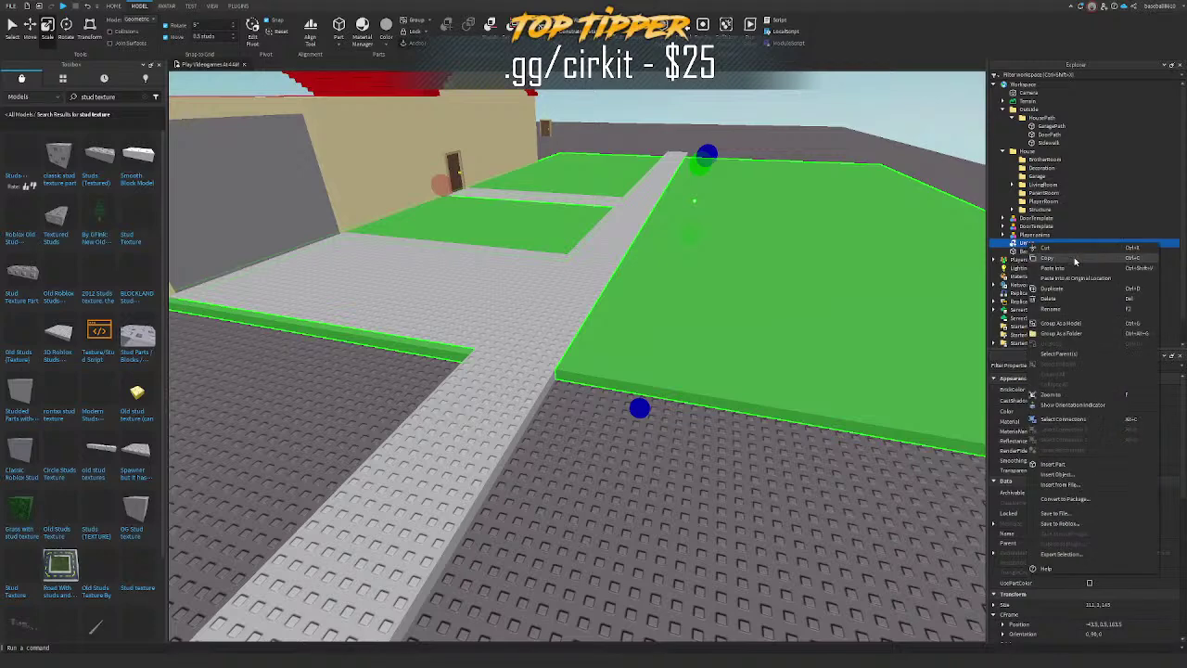
click(1057, 269)
drag(1021, 243, 1037, 111)
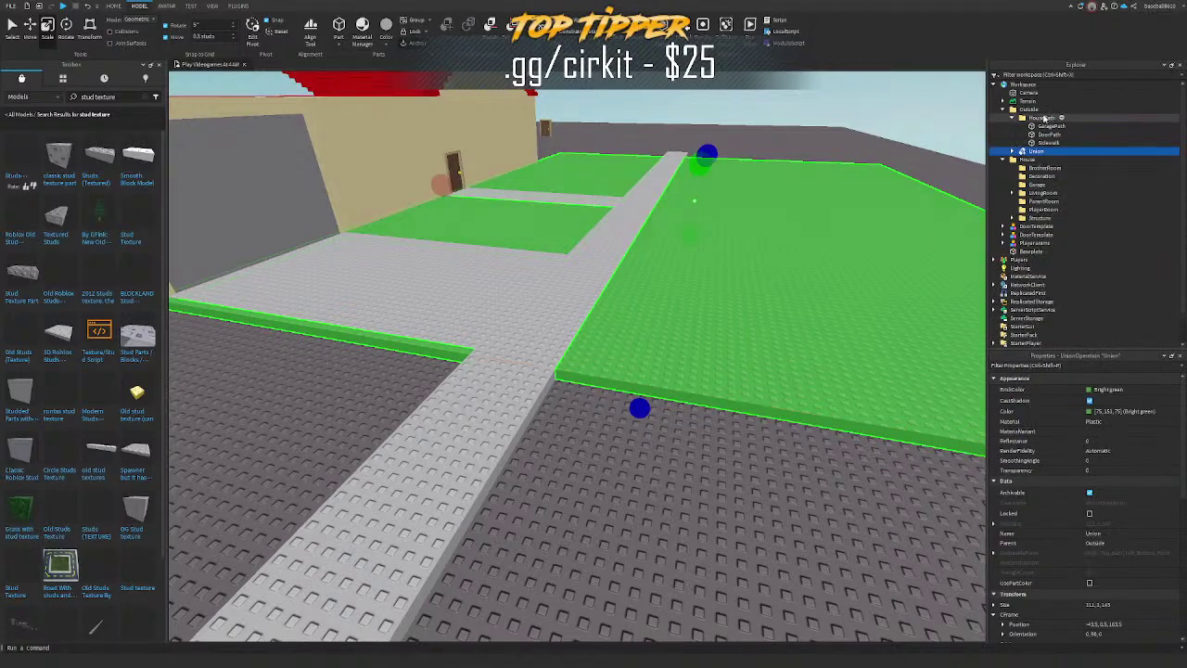
text(Grass)
Step: Collapse the Outside and House folders, and store a copy of the stud texture in MaterialService as StudTexture
click(1012, 117)
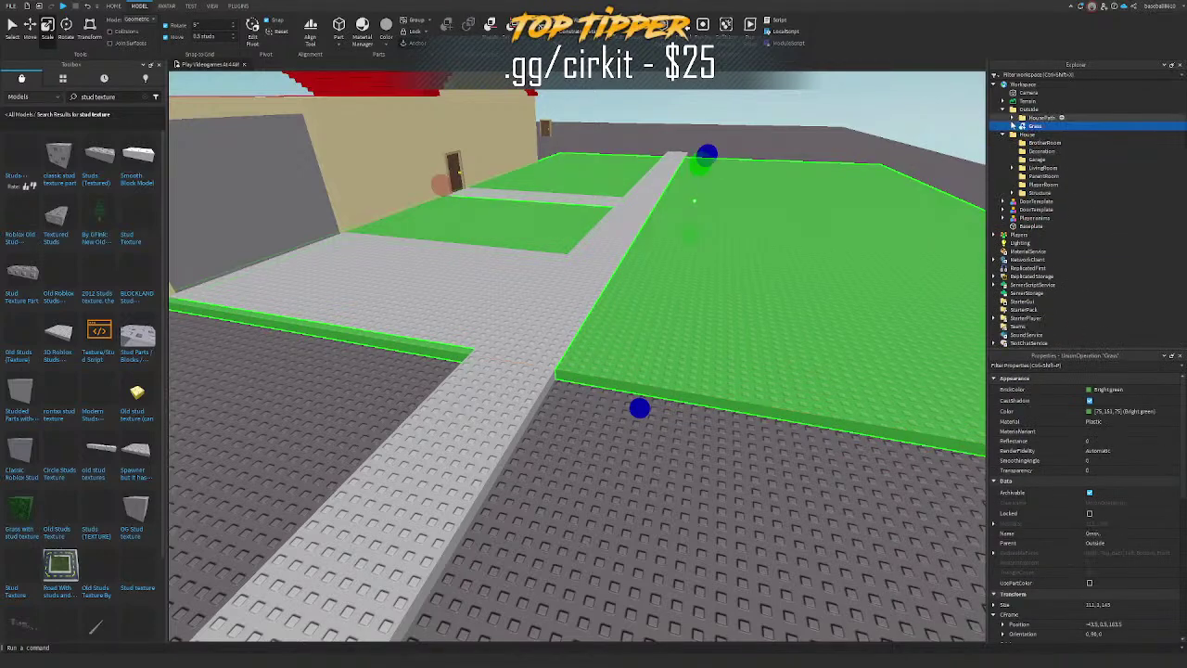
click(1011, 126)
click(1003, 109)
click(1002, 118)
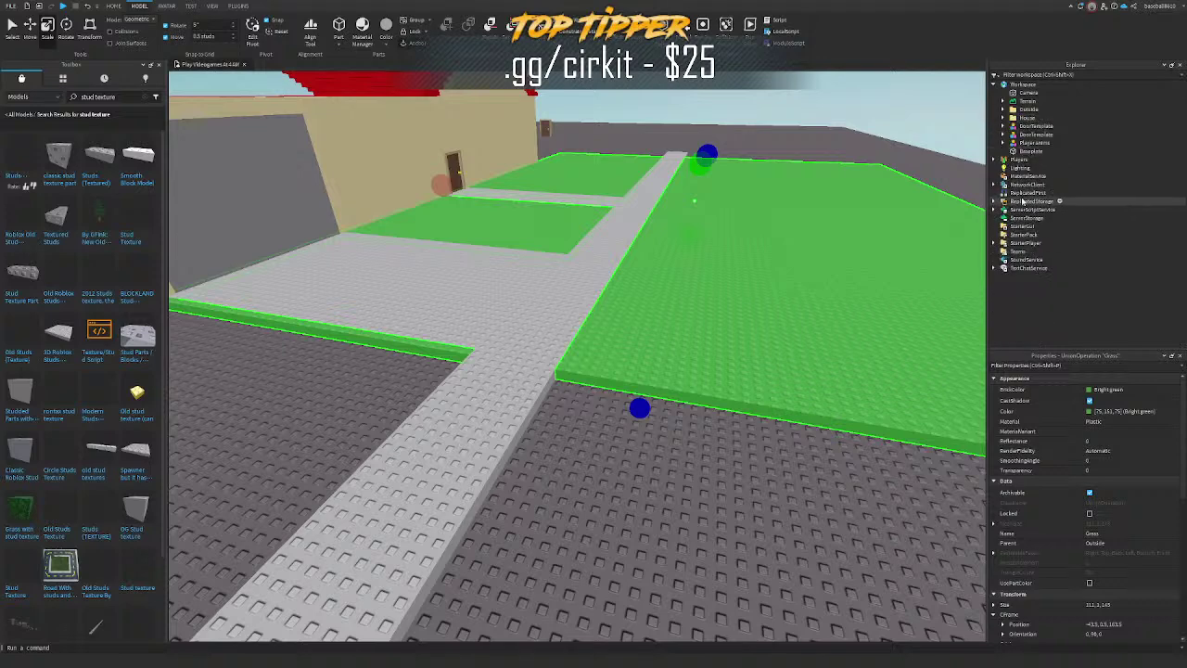
right_click(1020, 175)
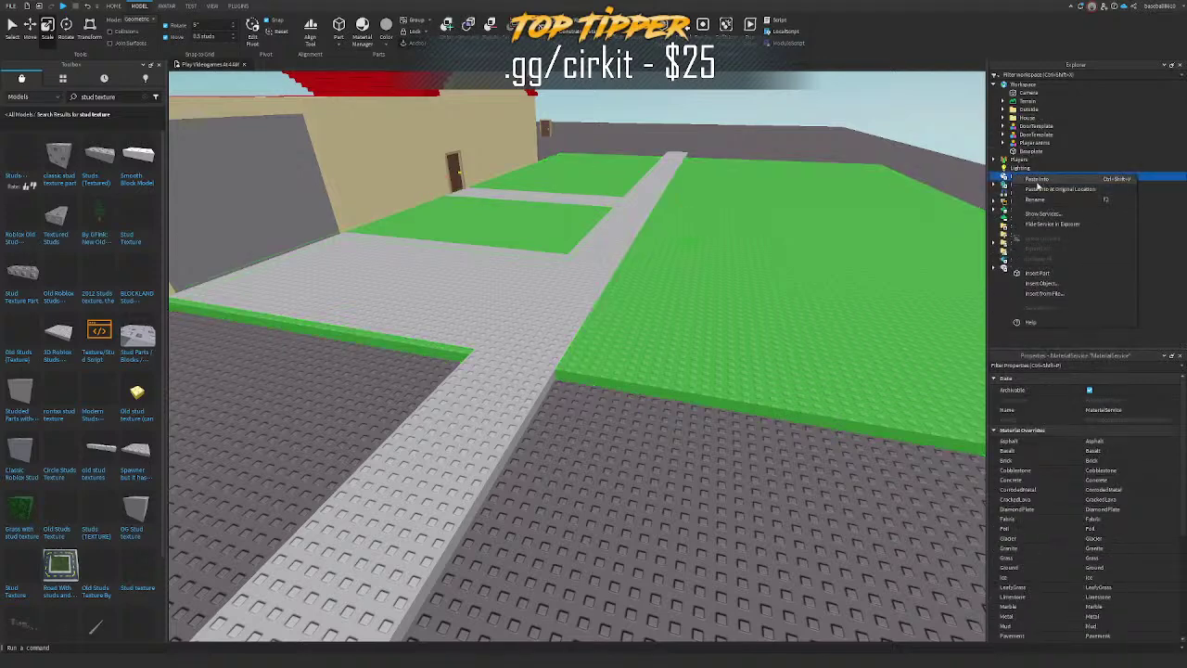
click(1038, 178)
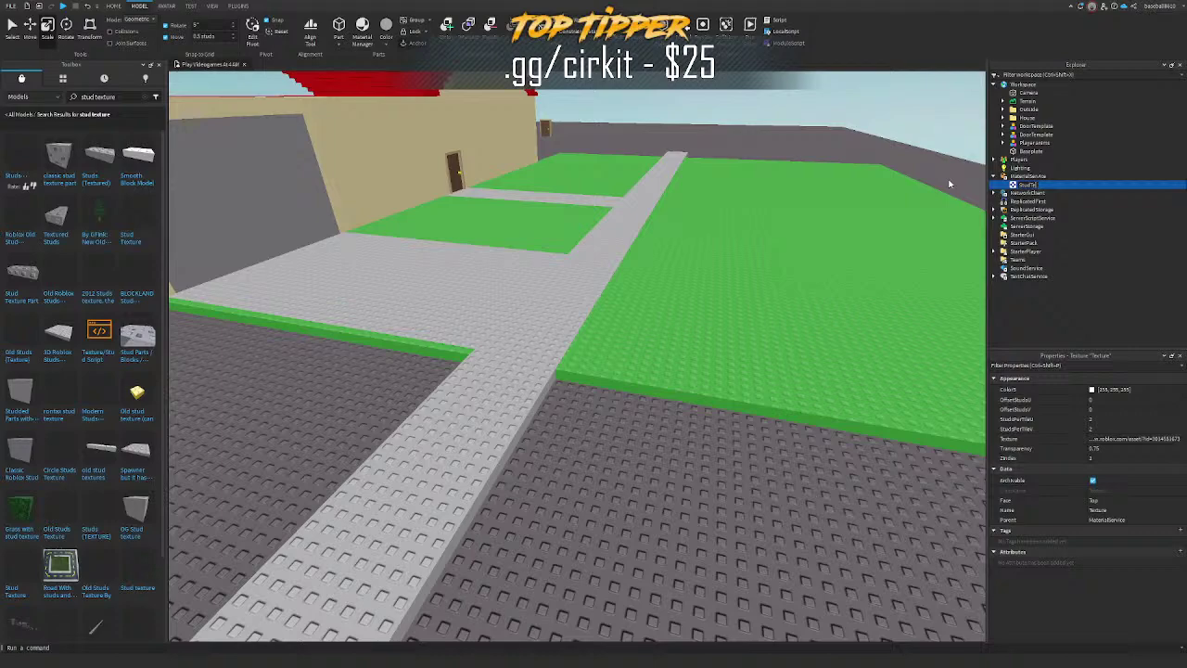
click(789, 214)
right_drag(789, 214, 925, 377)
key(s)
click(591, 310)
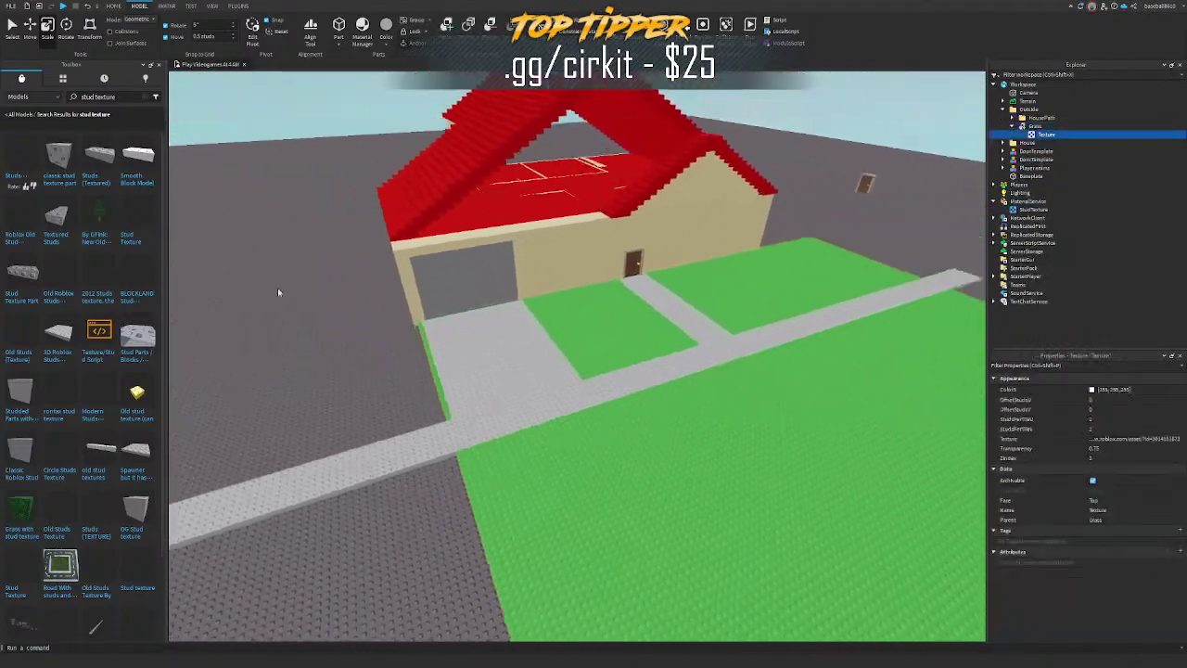
click(277, 288)
right_drag(277, 288, 588, 412)
Step: Duplicate the Grass union and slide the copy out past the garage-side end of the sidewalk
click(625, 529)
key(s)
right_drag(624, 529, 625, 532)
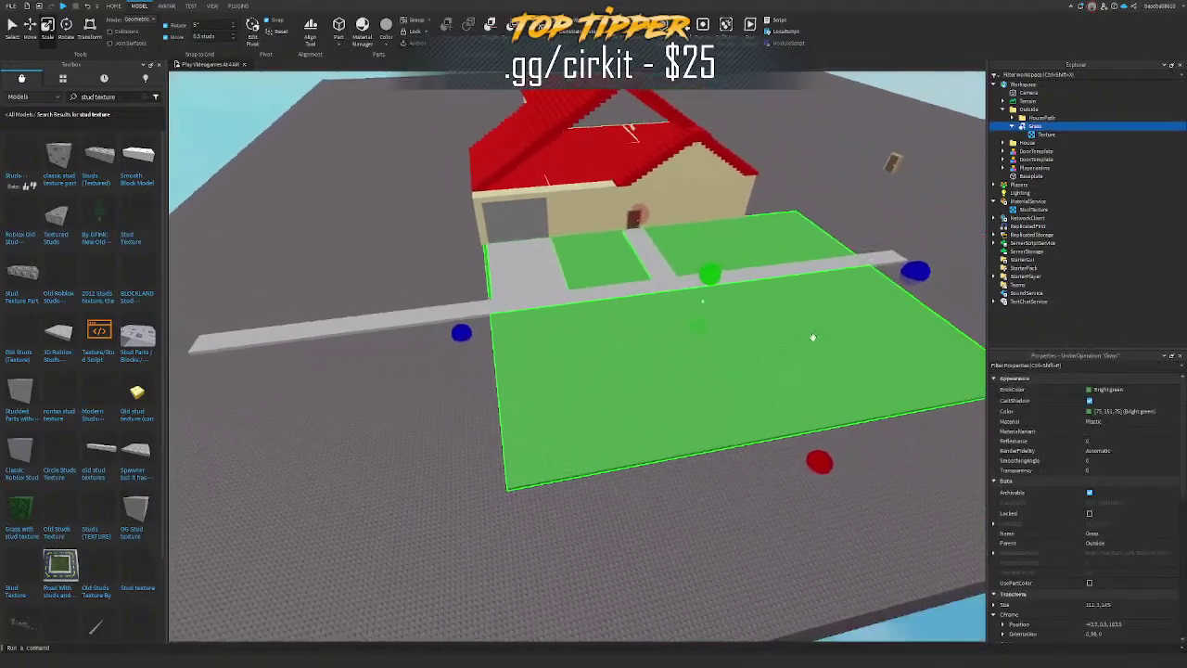
key(ctrl+2)
key(ctrl+d)
drag(766, 296, 399, 387)
key(a)
key(a)
right_drag(418, 386, 400, 386)
drag(400, 386, 371, 386)
Step: Separate the copied Grass union repeatedly until it is broken down into its original parts
key(ctrl+shift+u)
key(ctrl+shift+u)
key(ctrl+shift+u)
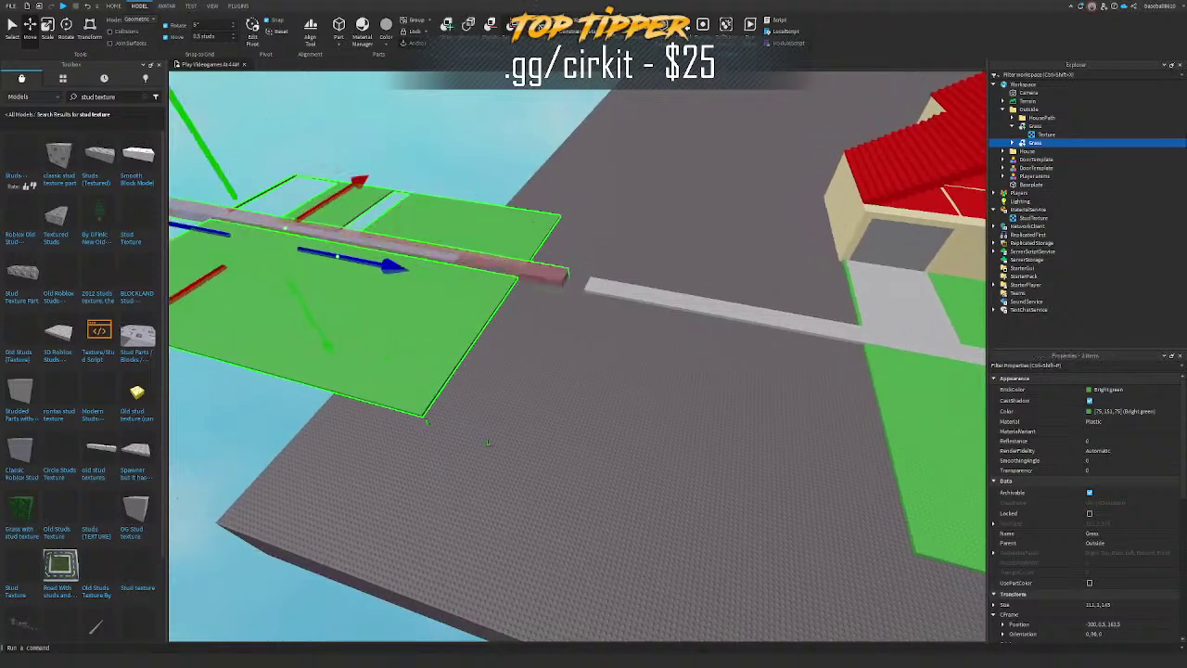
key(ctrl+shift+u)
Step: Delete the sidewalk, door path and driveway cutter parts left over from the separated grass copy
click(545, 278)
key(Delete)
click(547, 271)
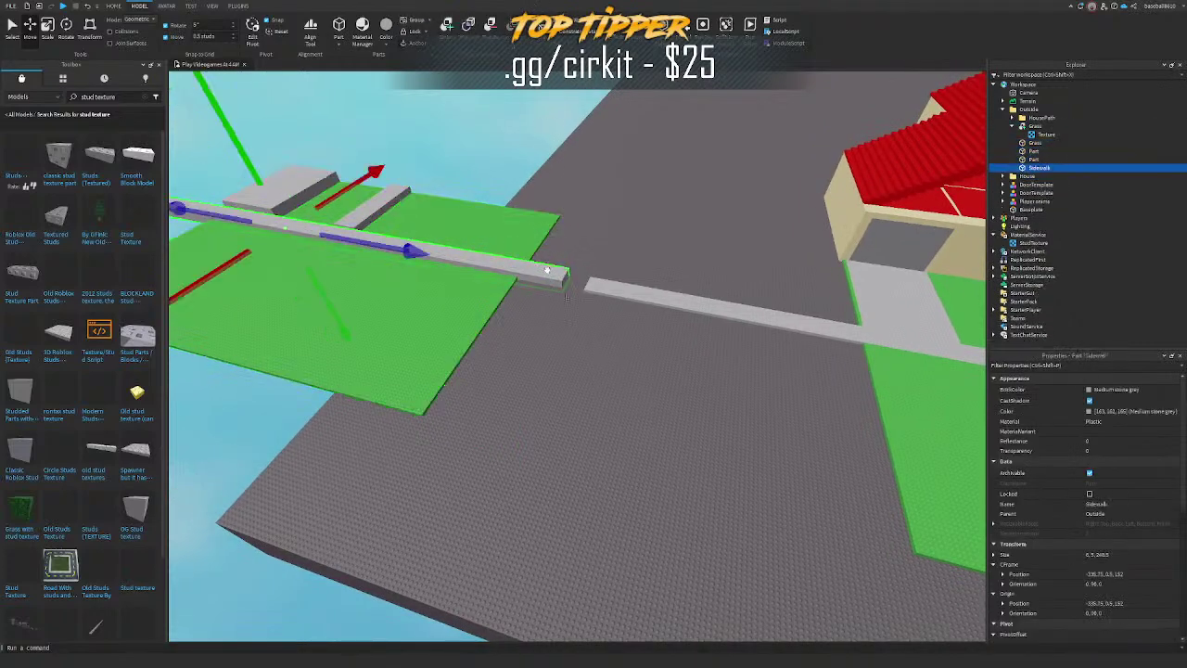
key(Delete)
click(375, 210)
key(Delete)
click(306, 194)
key(Delete)
Step: Move the plain grass slab back against the garage-side edge of the existing lawn
click(371, 237)
drag(433, 276, 451, 249)
key(d)
key(w)
key(s)
right_drag(450, 249, 416, 318)
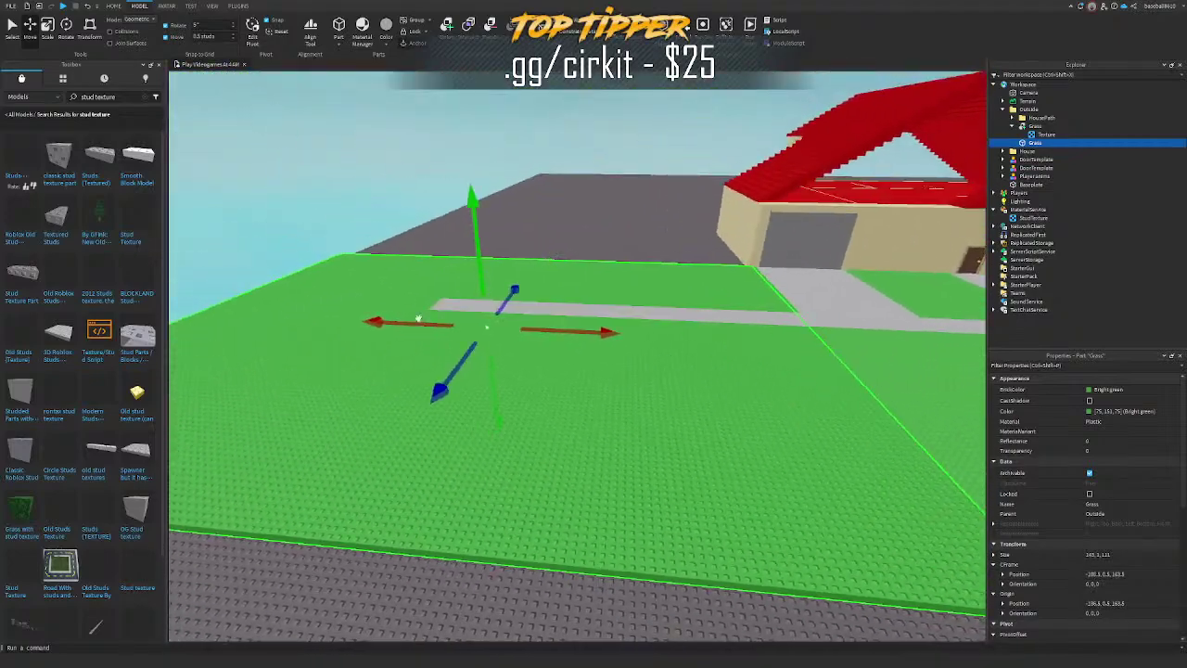
Step: Shorten the new grass slab from its outer side to about 71 studs
key(ctrl+3)
key(s)
drag(243, 333, 457, 369)
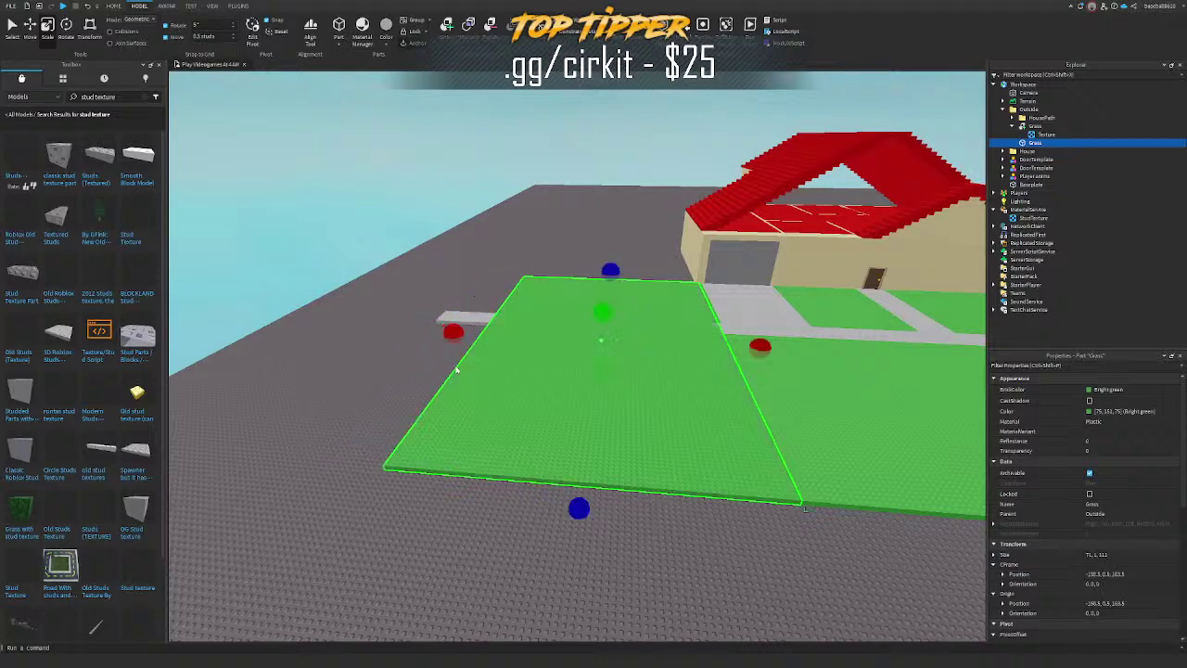
Step: Duplicate the sidewalk in place and increase the copy's height so it passes through the new grass slab
key(w)
click(489, 323)
key(s)
right_drag(489, 324, 562, 318)
key(ctrl+d)
drag(692, 262, 693, 247)
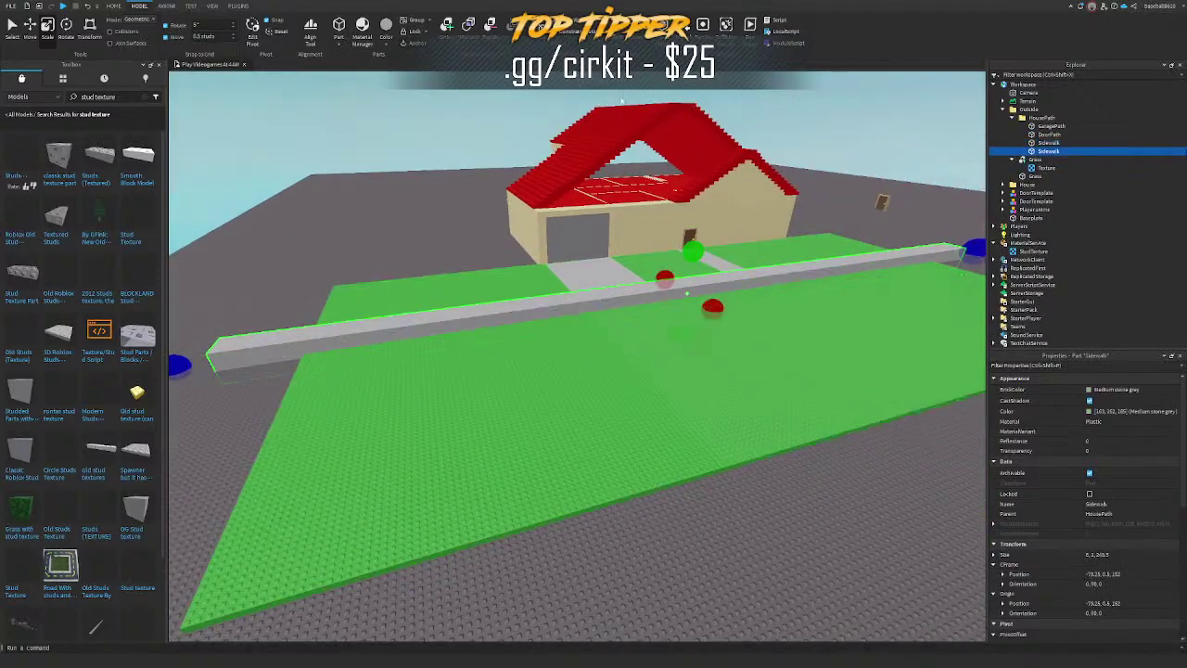
Step: Negate the thickened sidewalk copy and union it with the new grass slab to cut the sidewalk channel
click(491, 26)
shift+click(535, 344)
click(447, 26)
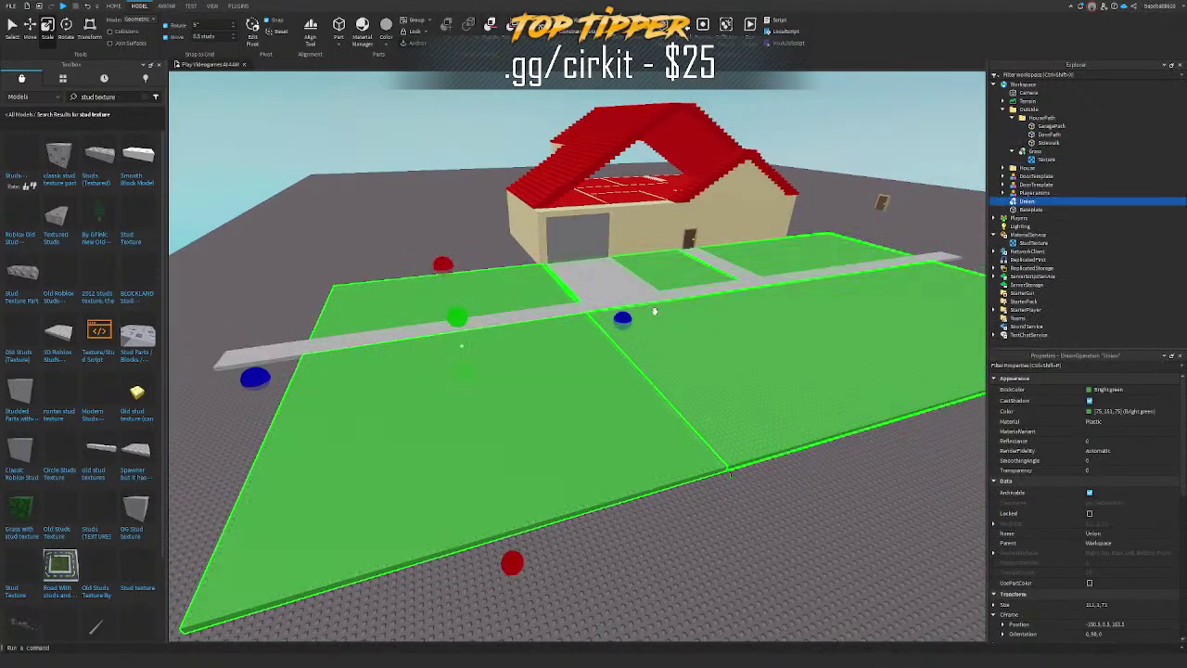
Step: Union the cut grass slab beside the garage with the existing Grass lawn
click(655, 312)
shift+click(579, 398)
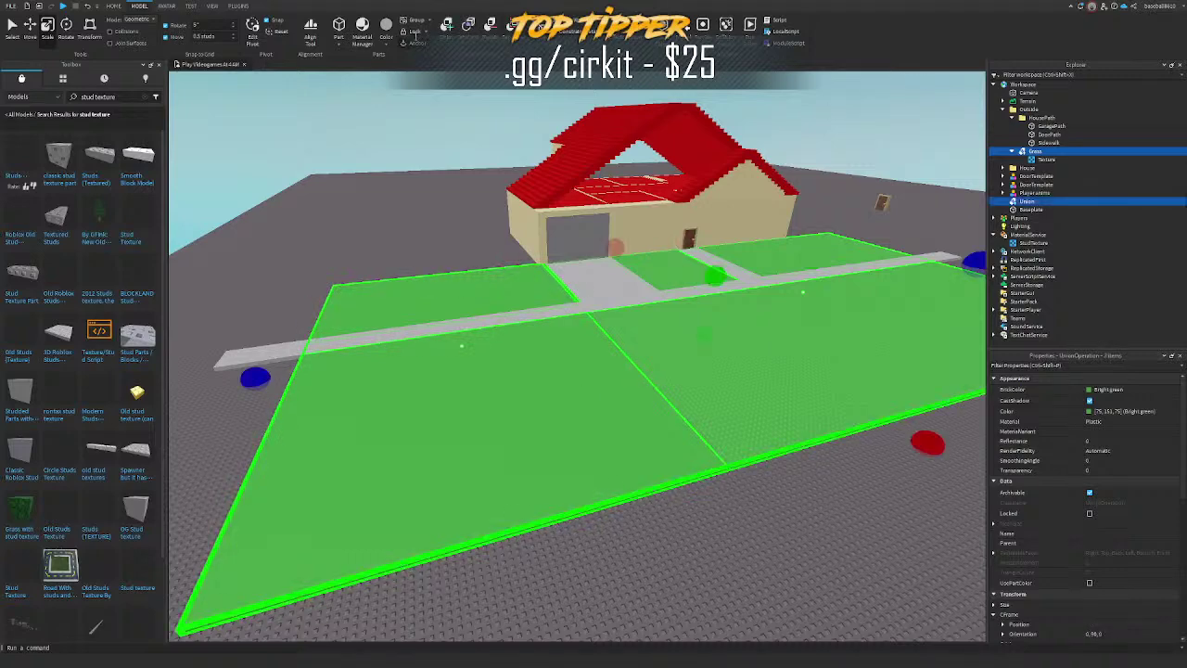
click(447, 26)
Step: Place the merged lawn in the Outside folder, rename it Grass, and collapse the HousePath folder
drag(1038, 124, 1034, 111)
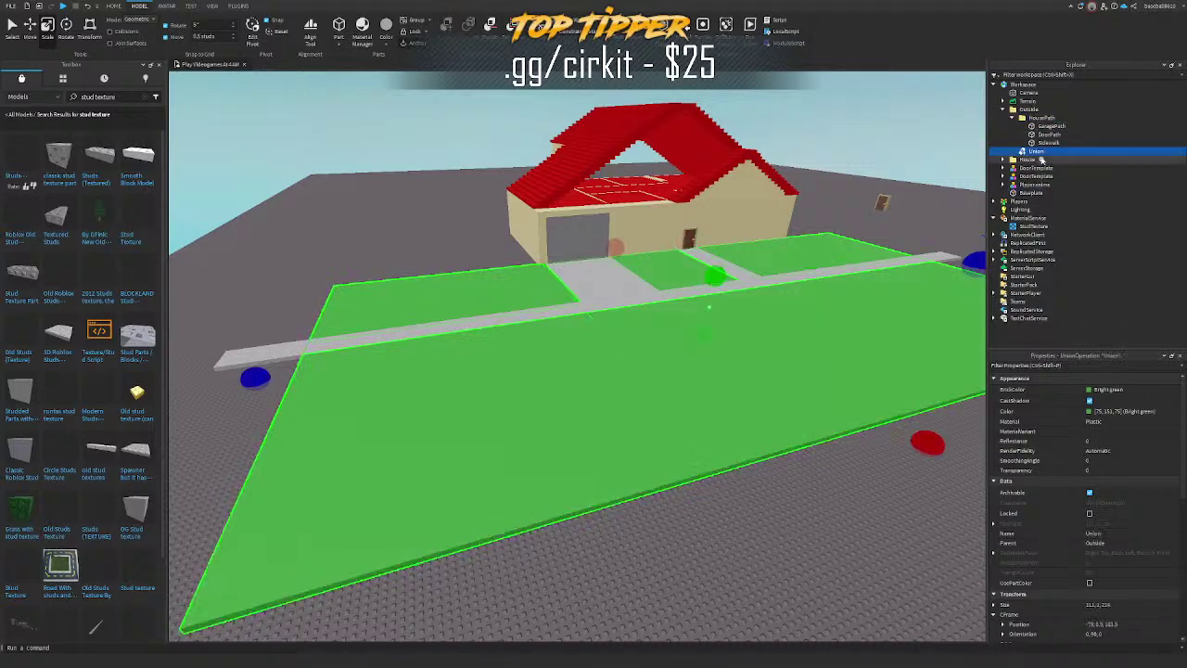
text(Grass)
click(1011, 118)
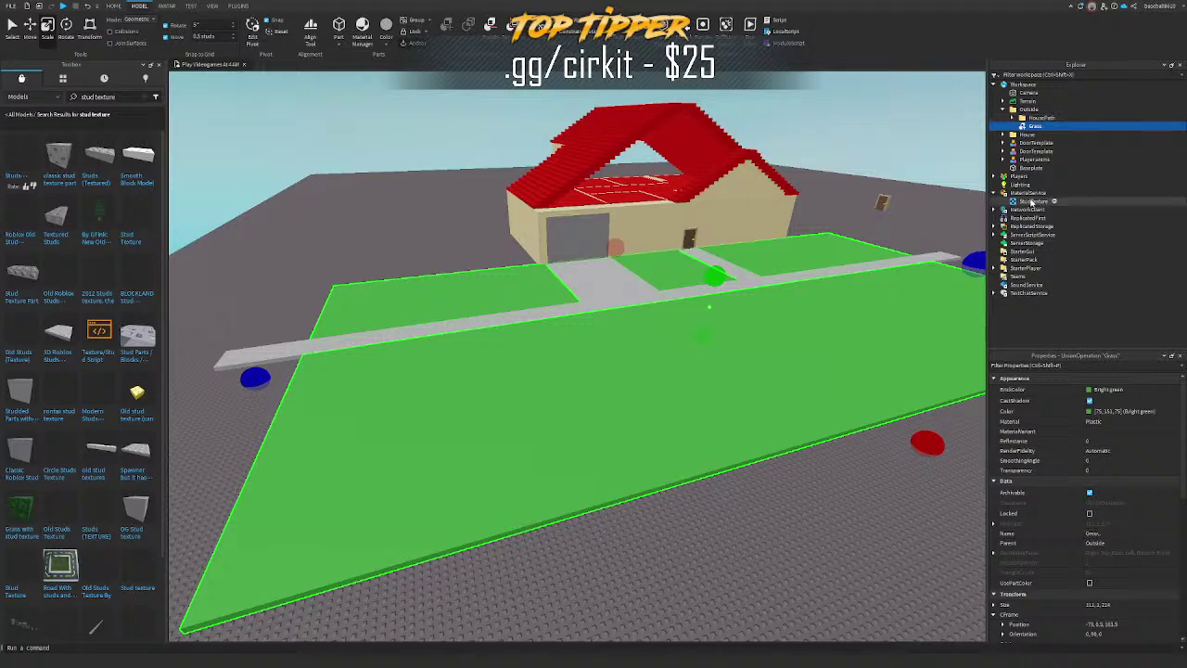
Step: Put a copy of StudTexture inside the merged Grass union and collapse the expanded MaterialService and NetworkClient entries
mouse_move(1031, 202)
mouse_down()
mouse_move(1035, 127)
mouse_move(1074, 227)
mouse_move(1033, 218)
mouse_up()
key(ctrl+d)
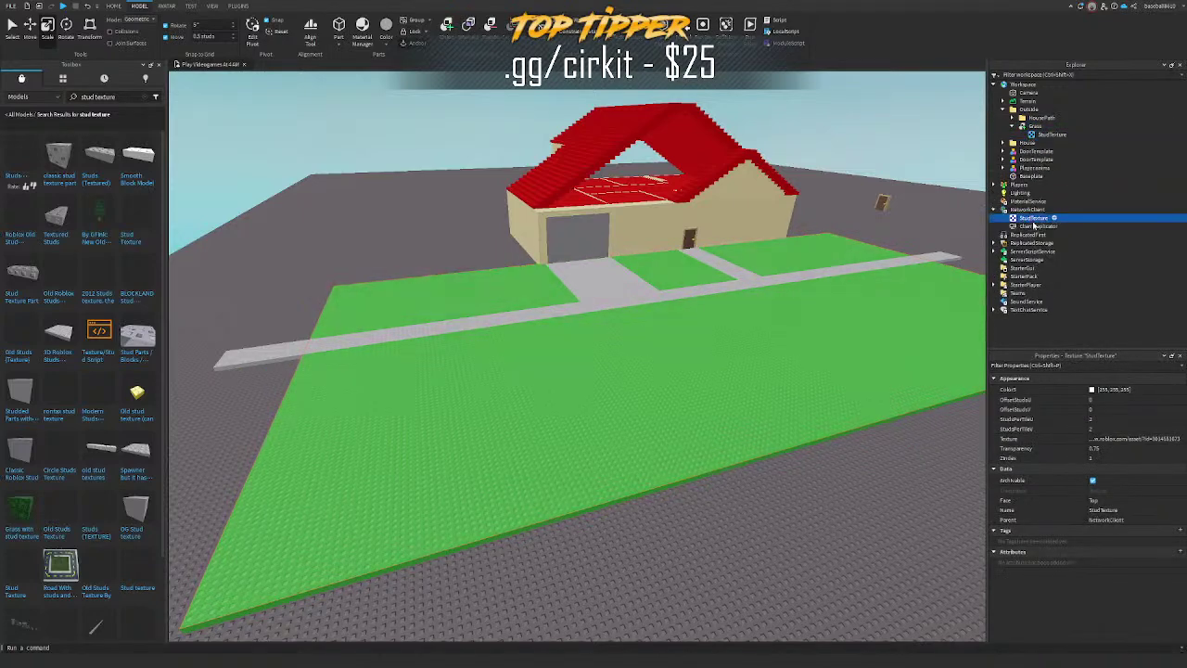
click(994, 201)
click(994, 210)
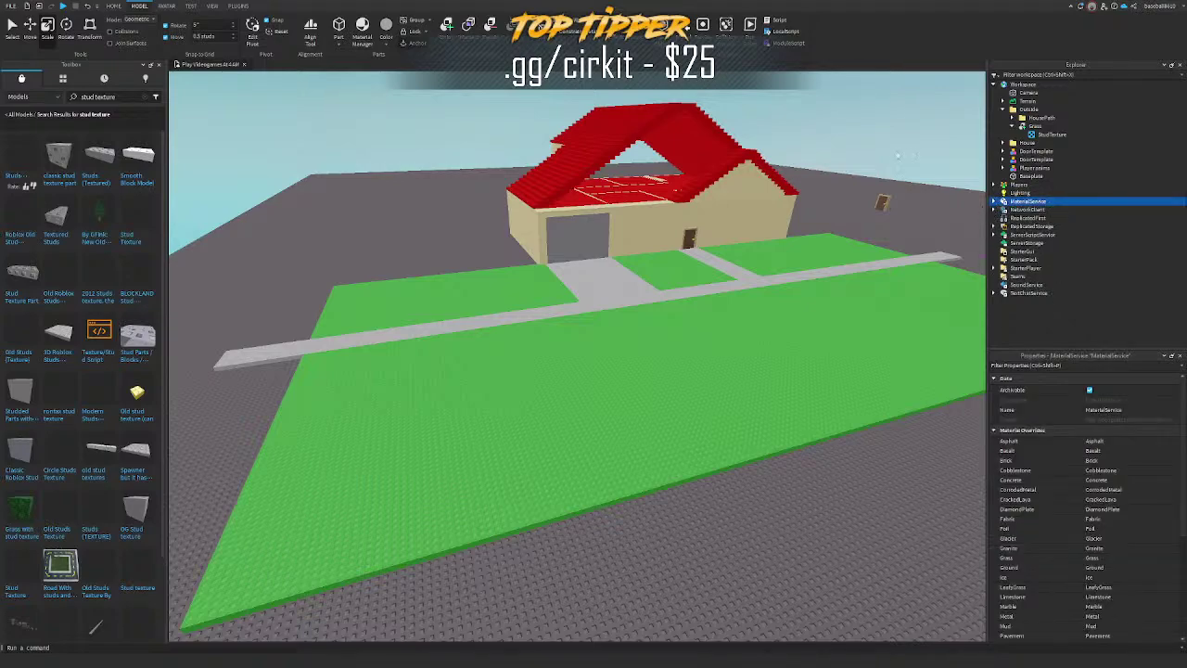
Step: Try to stretch the Grass union outward on the side opposite the garage, and undo the resize
click(897, 156)
right_drag(739, 214, 747, 254)
click(752, 260)
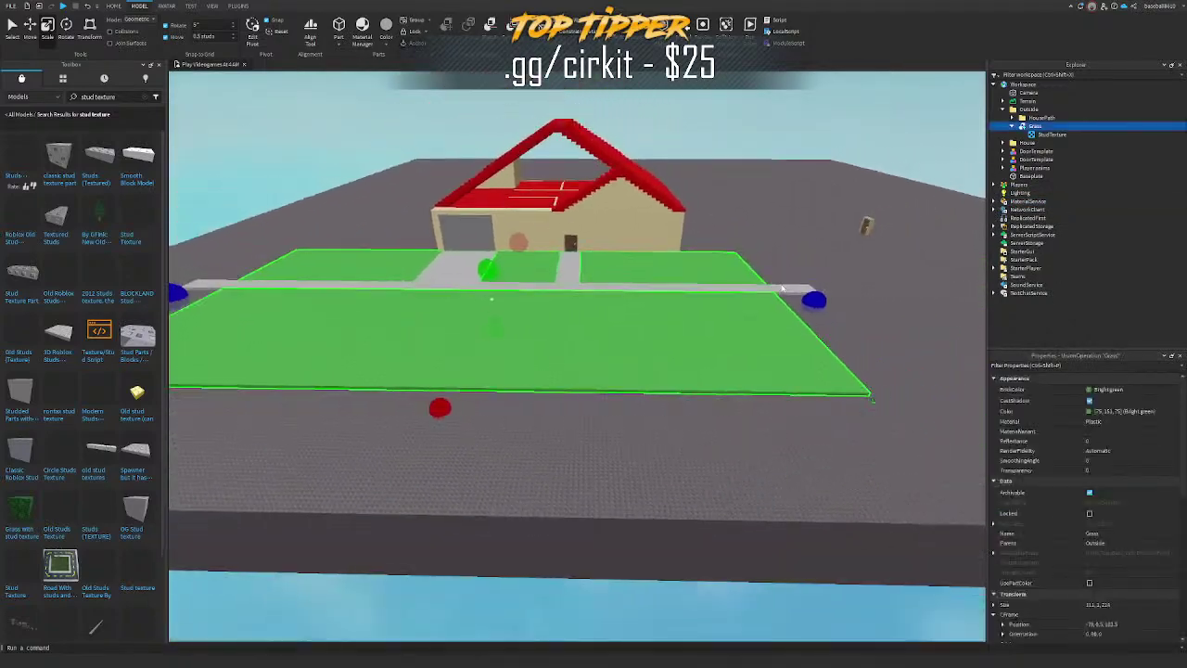
key(s)
drag(803, 304, 968, 317)
key(ctrl+z)
click(721, 164)
Step: Examine the finished front yard up close around the door and garage, and the house's roof from above
key(a)
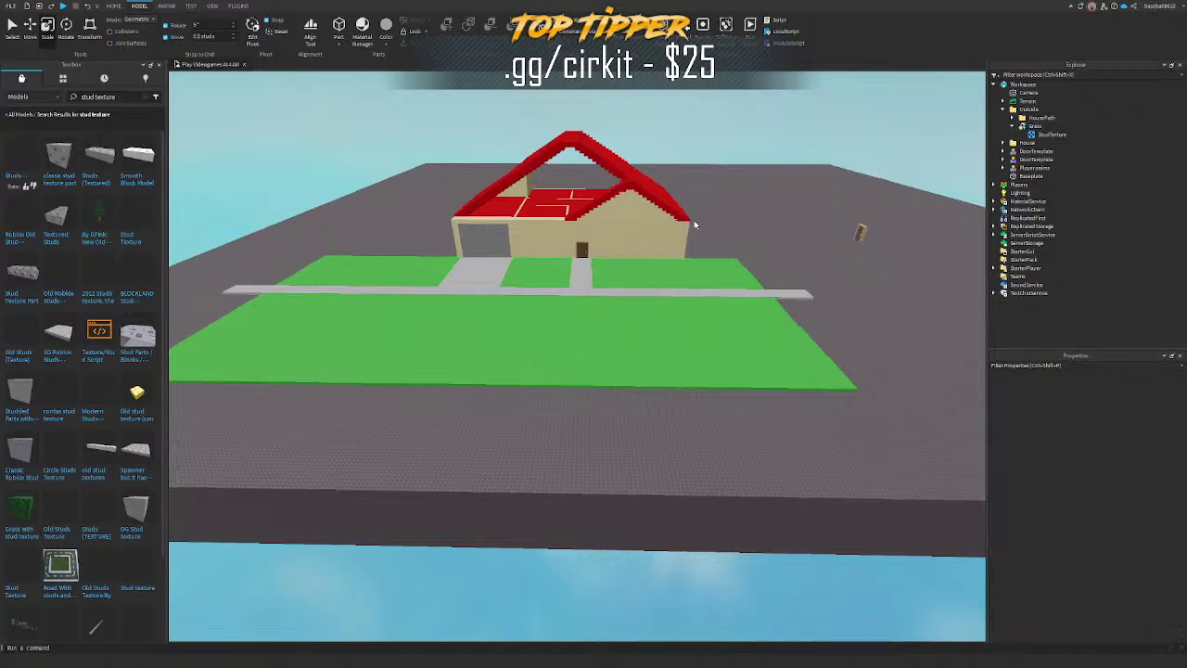
scroll(619, 194, up, 5)
scroll(705, 232, up, 4)
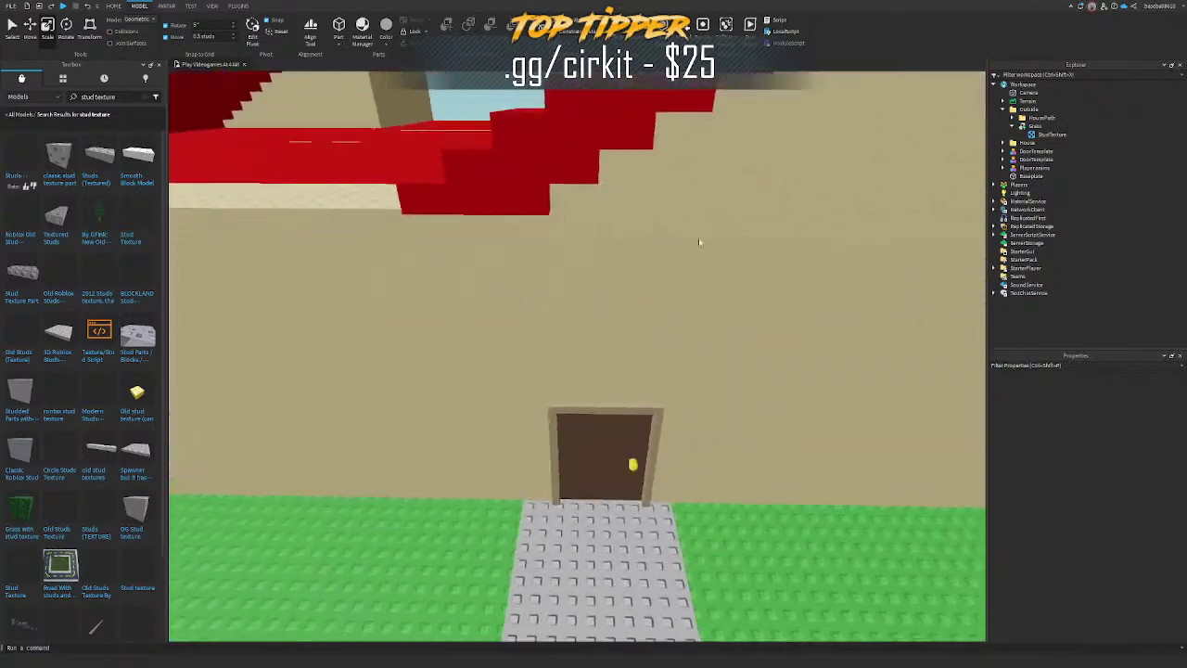
key(w)
right_drag(700, 242, 773, 265)
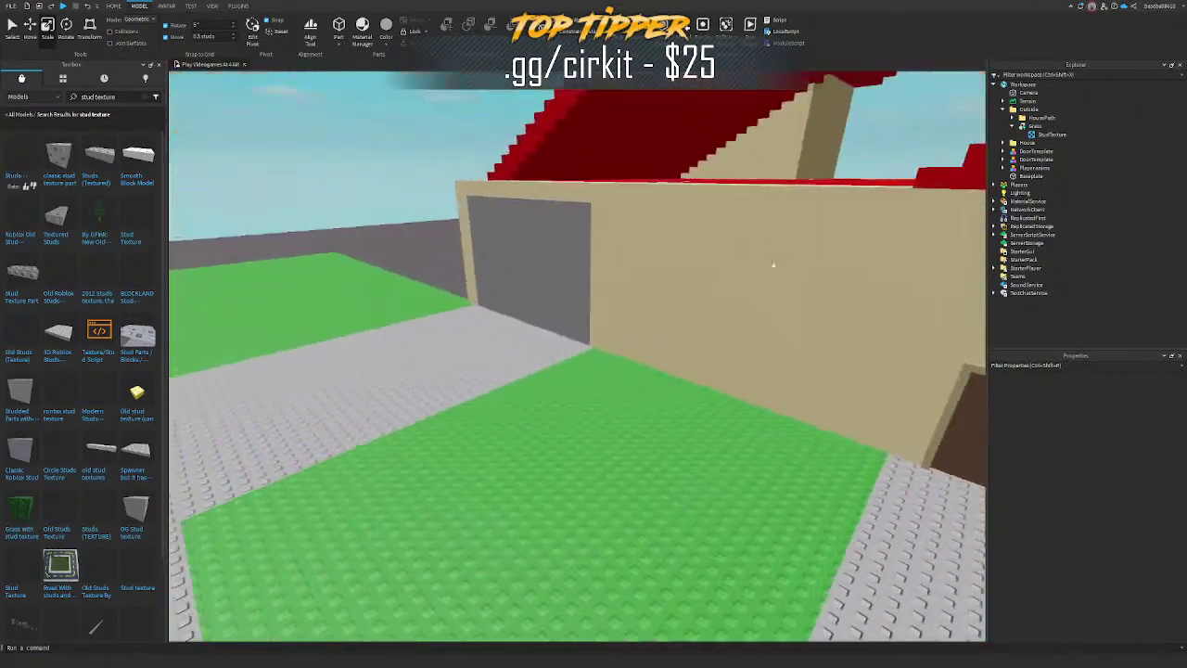
key(a)
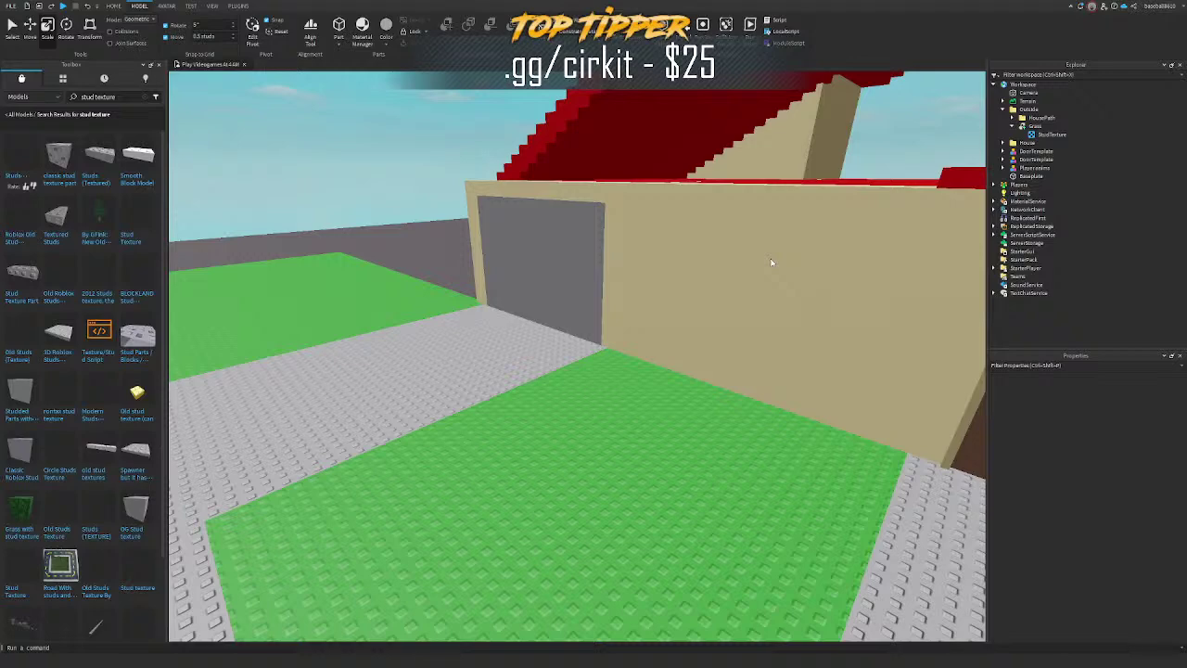
key(e)
right_drag(719, 232, 721, 328)
key(a)
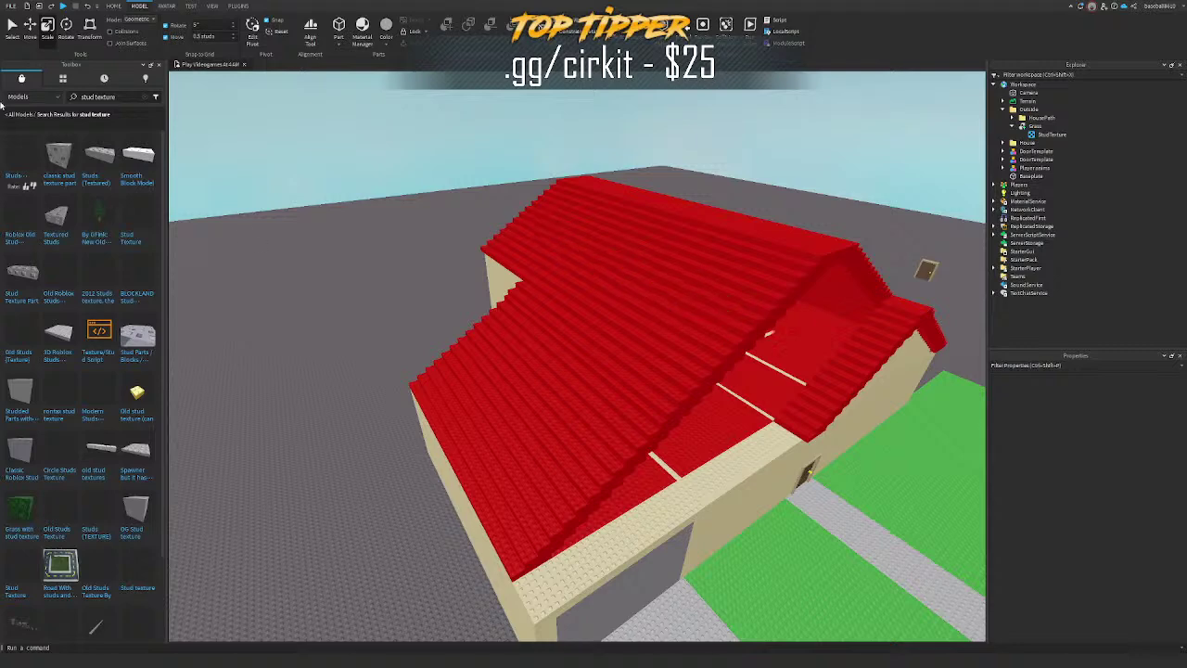
Step: Close the Toolbox to enlarge the viewport and bring the front of the house into view
click(147, 97)
click(159, 65)
key(d)
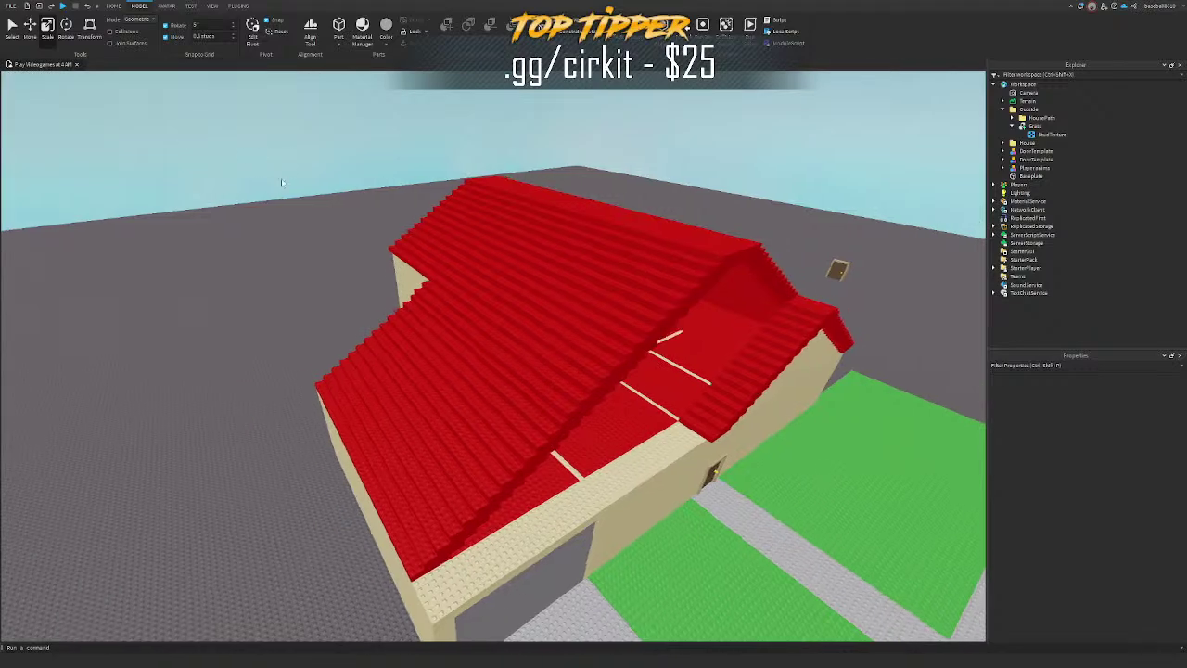
key(d)
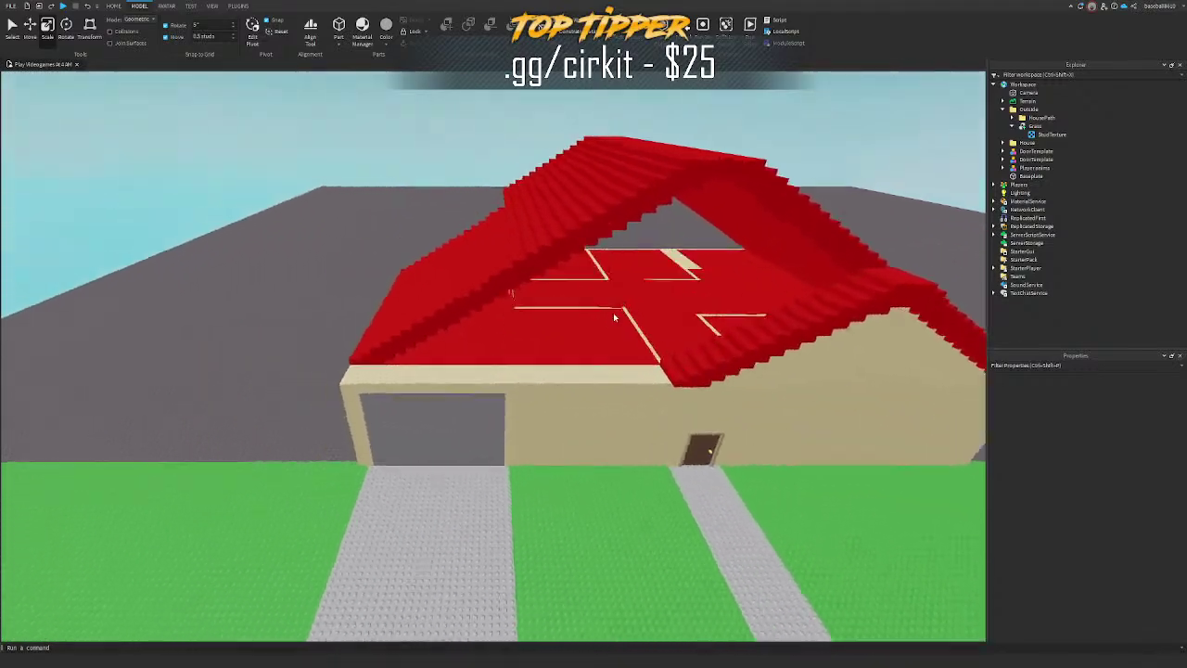